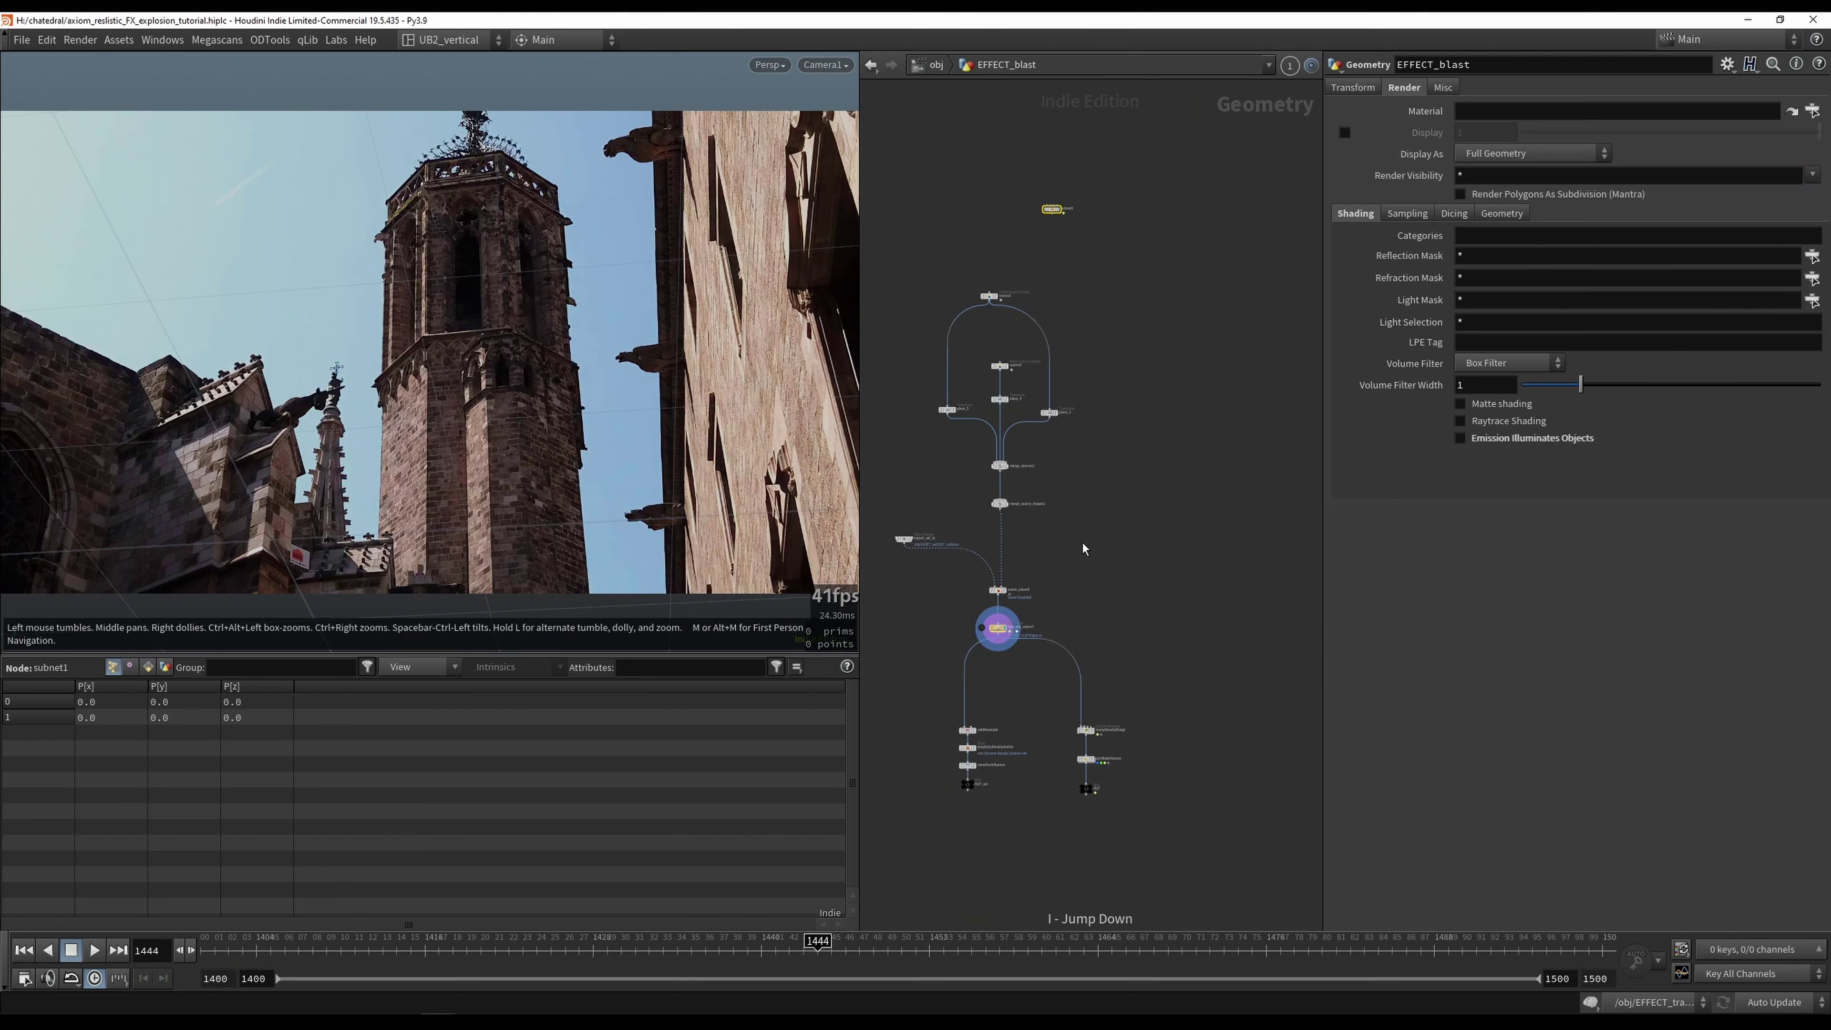
Step: Examine the cached blast smoke from several angles at frame 1487
drag(540, 352, 600, 522)
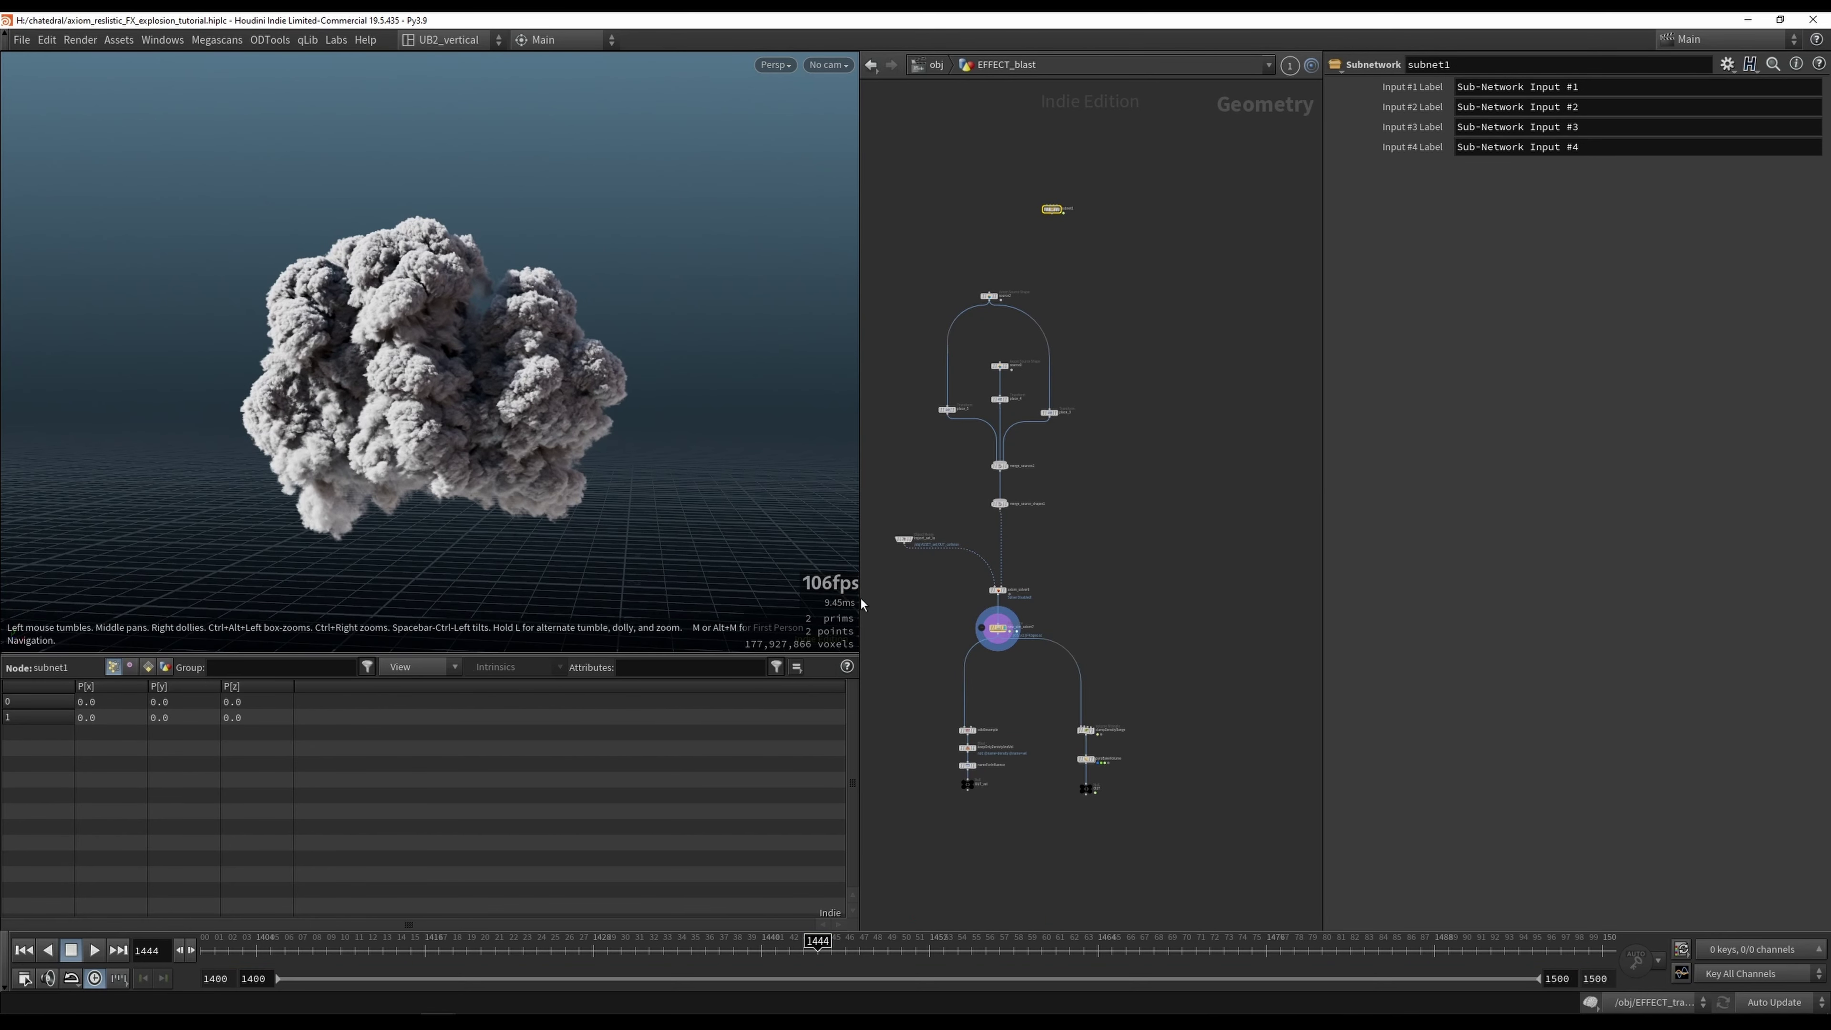
scroll(510, 454, up, 1)
click(1164, 950)
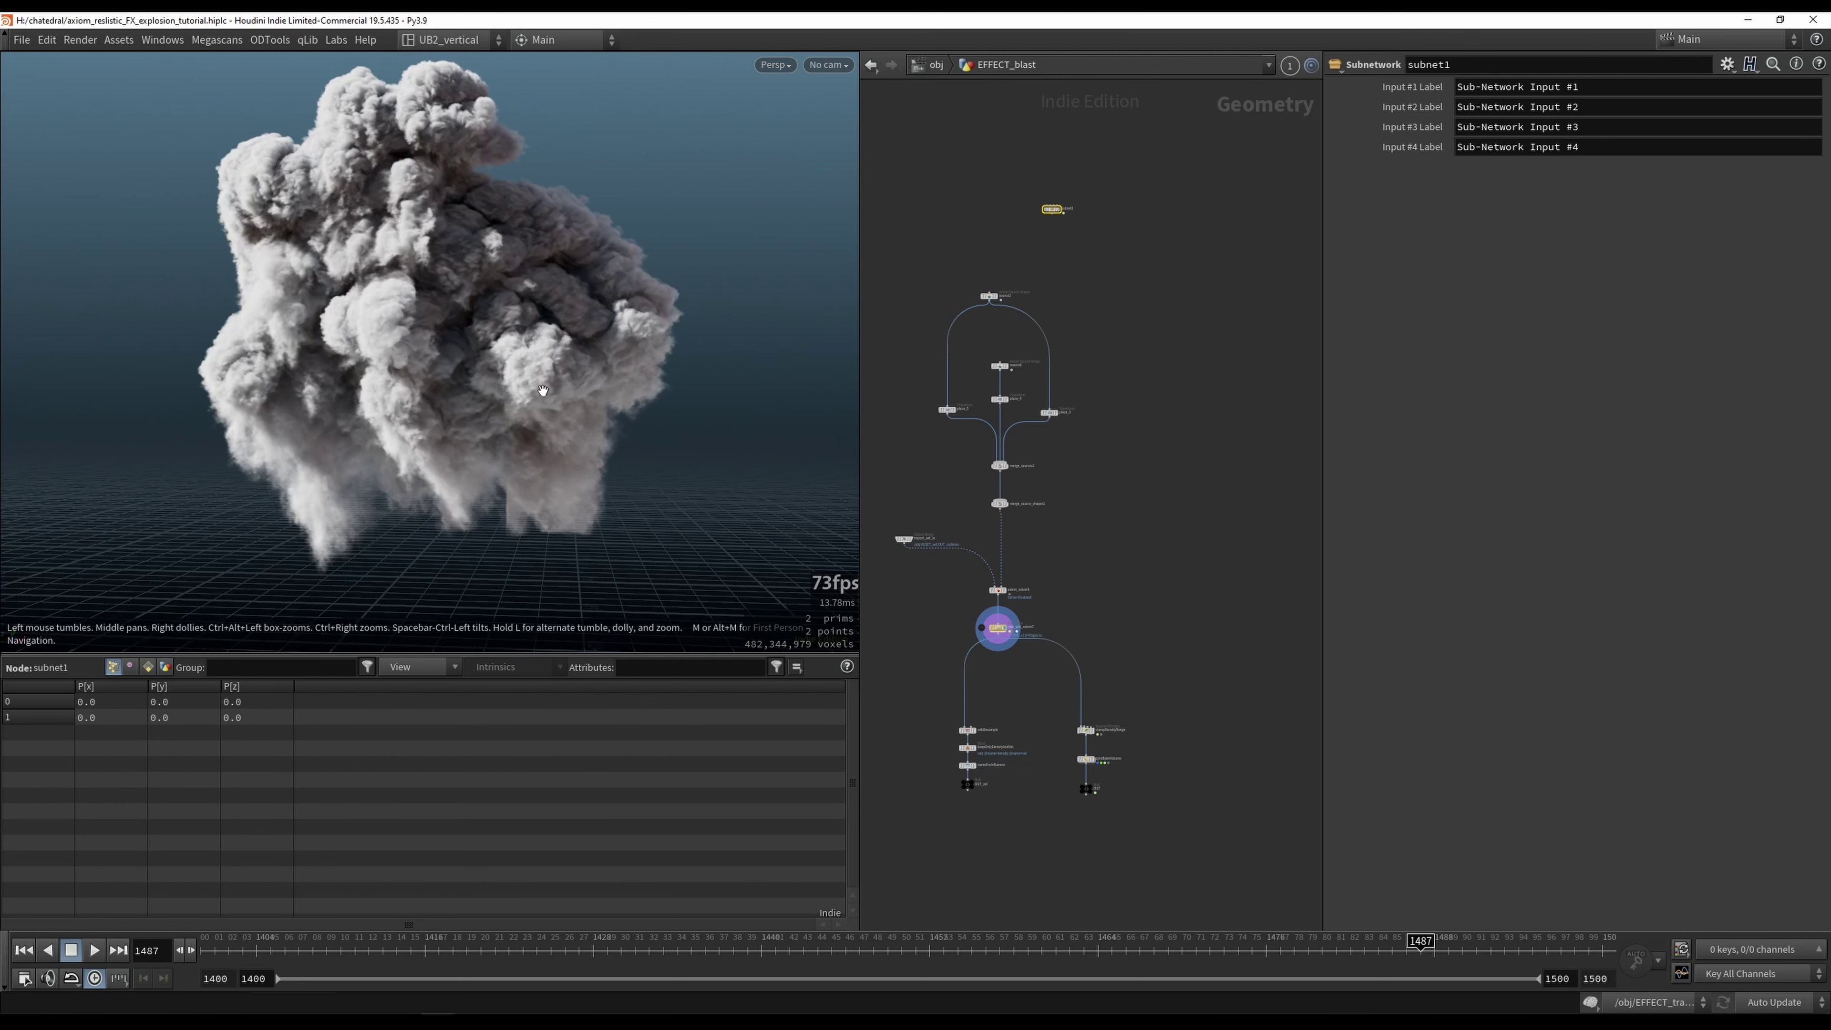
alt+drag(527, 390, 593, 434)
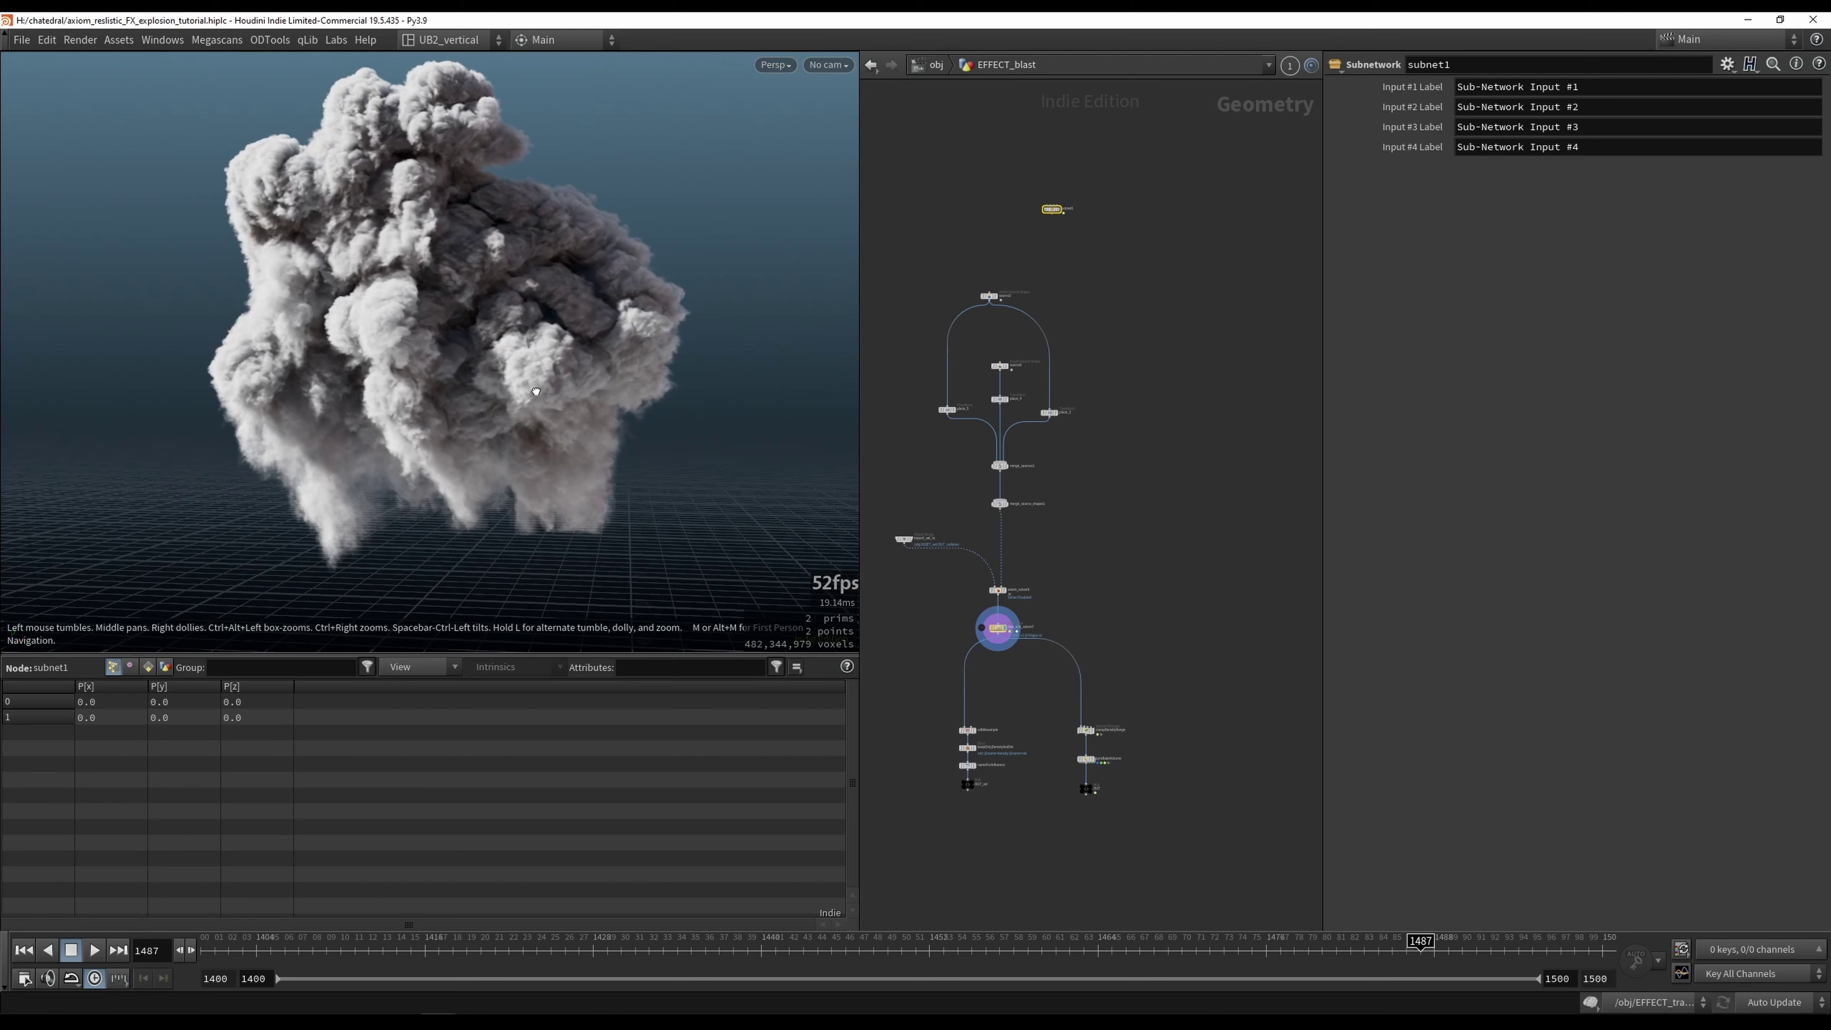
Step: Open the parameters of axiom_solver6 and review its field precision options and main solver settings
scroll(1034, 614, up, 5)
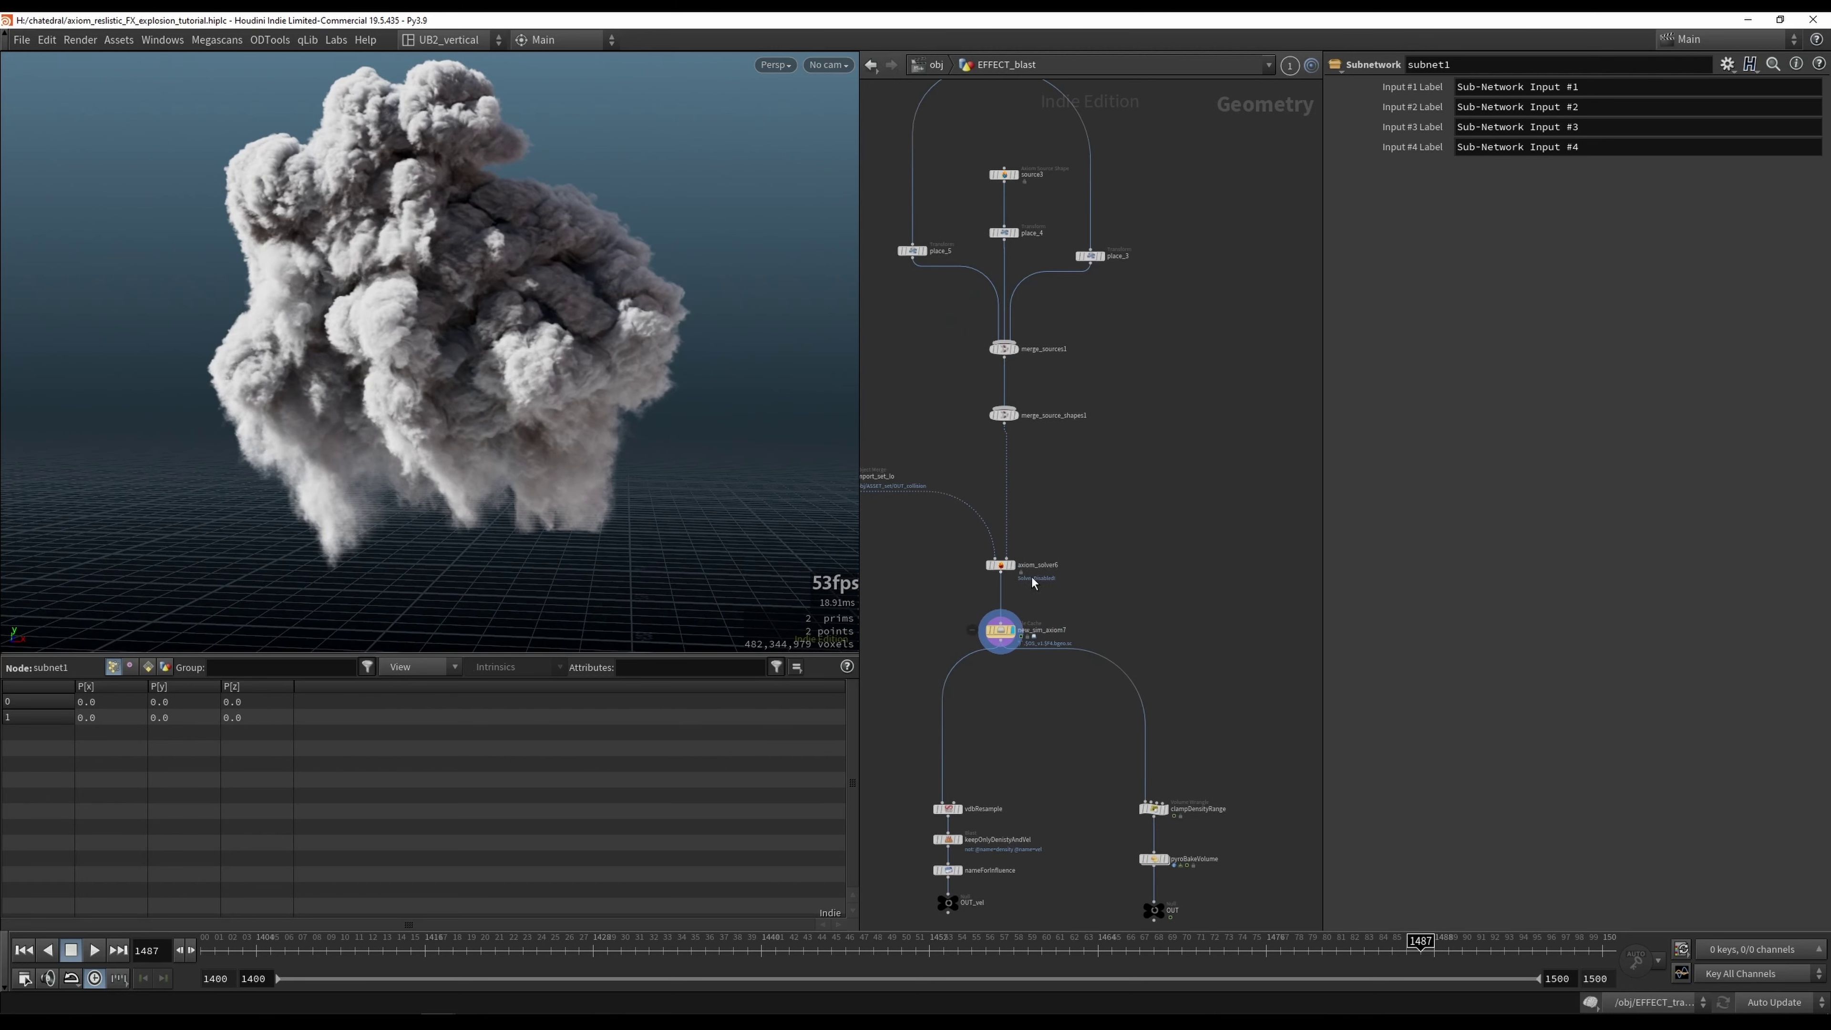
scroll(974, 630, up, 3)
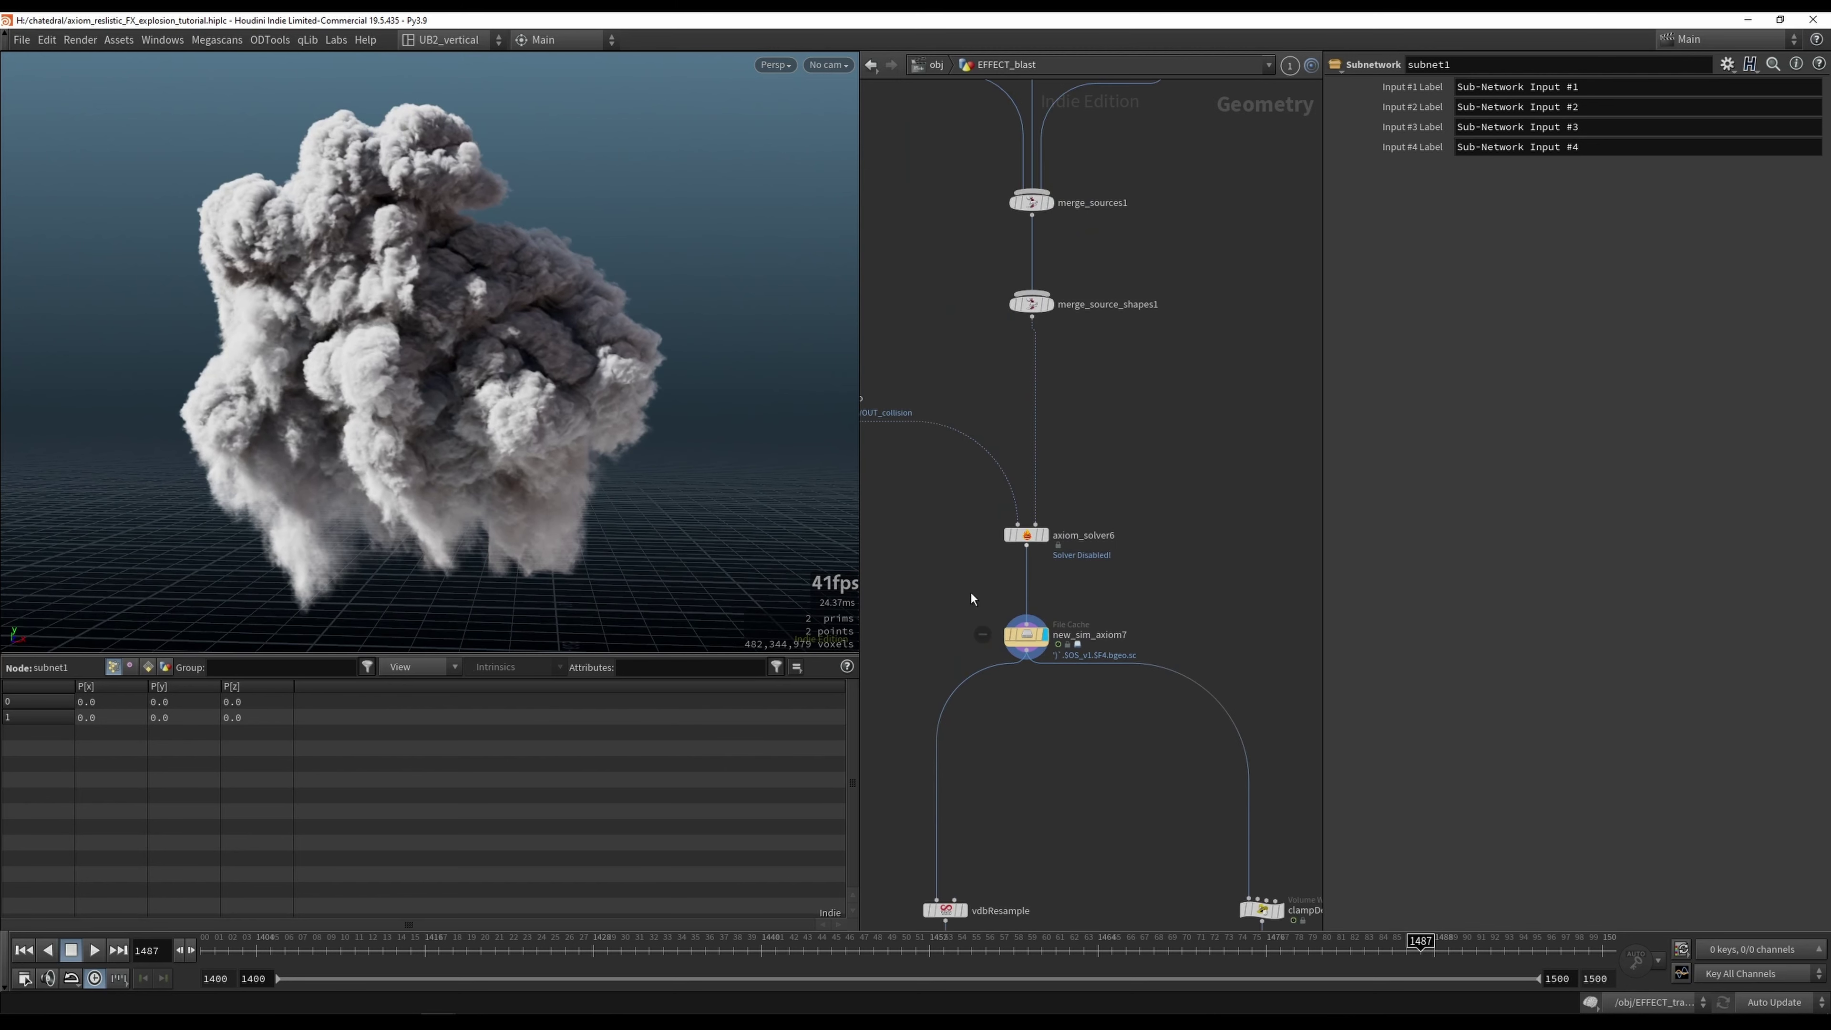
drag(1123, 488, 971, 573)
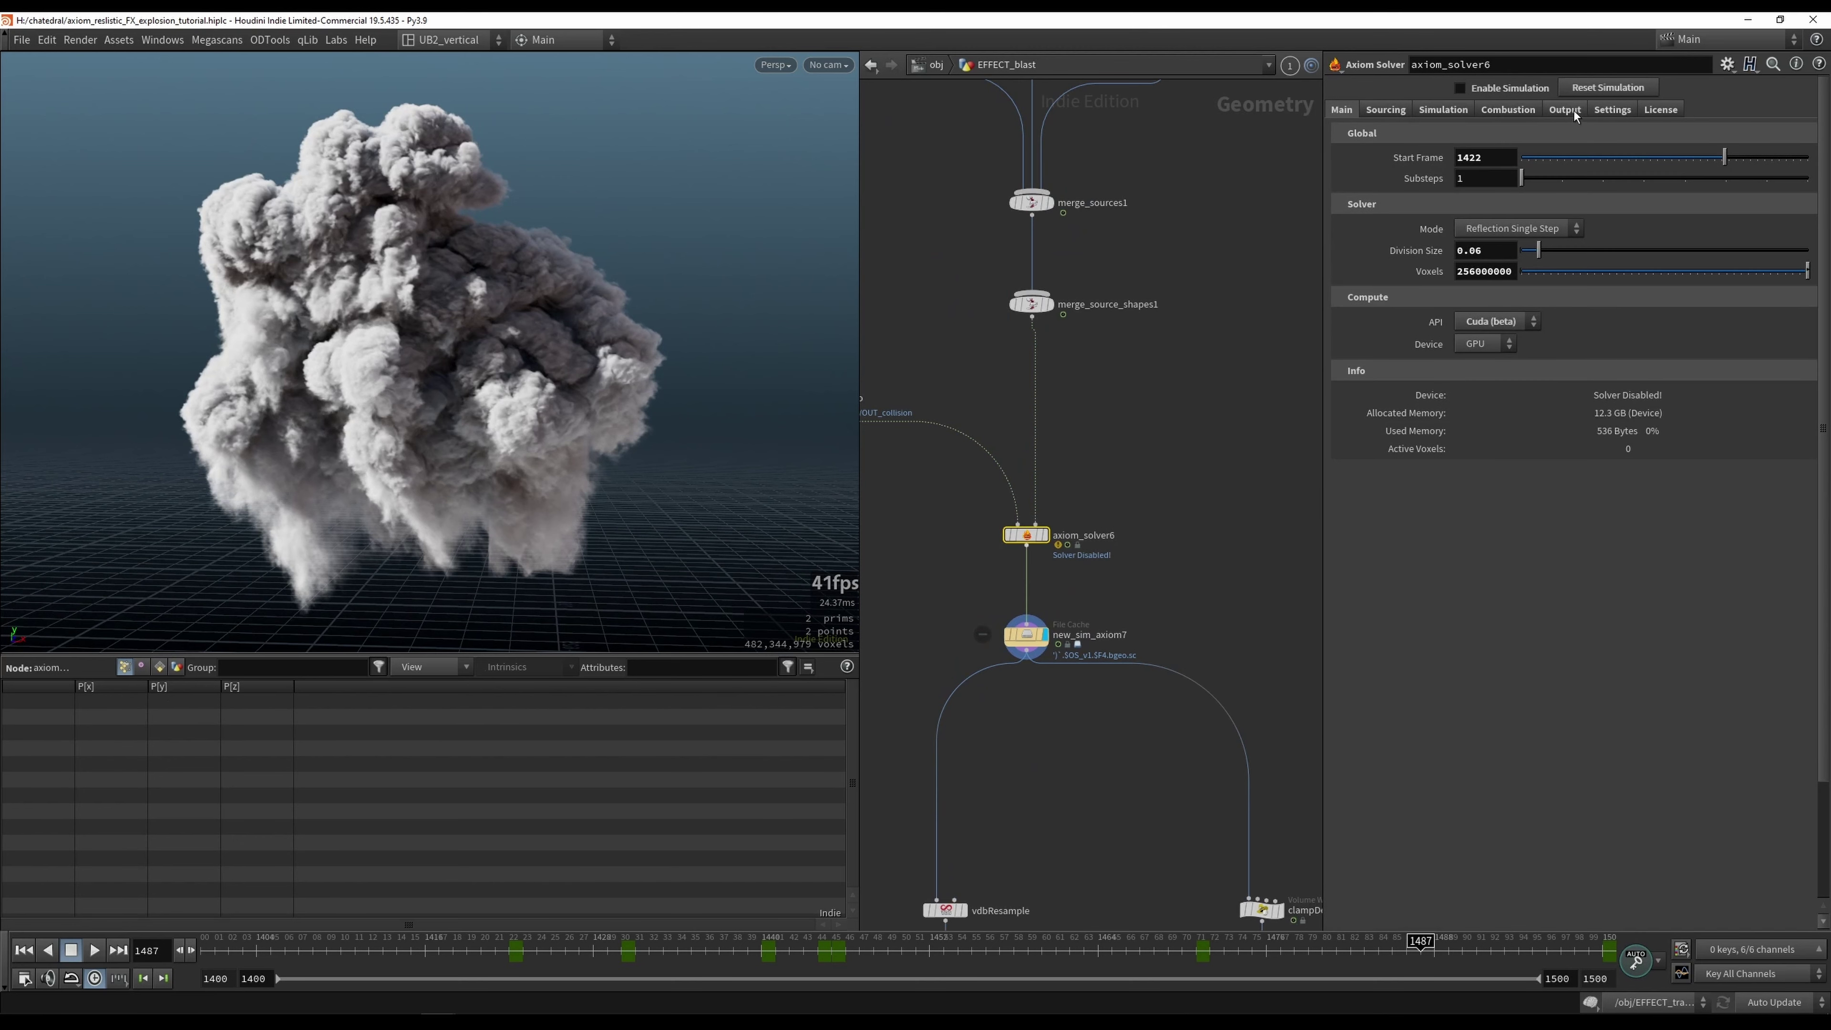
click(1613, 112)
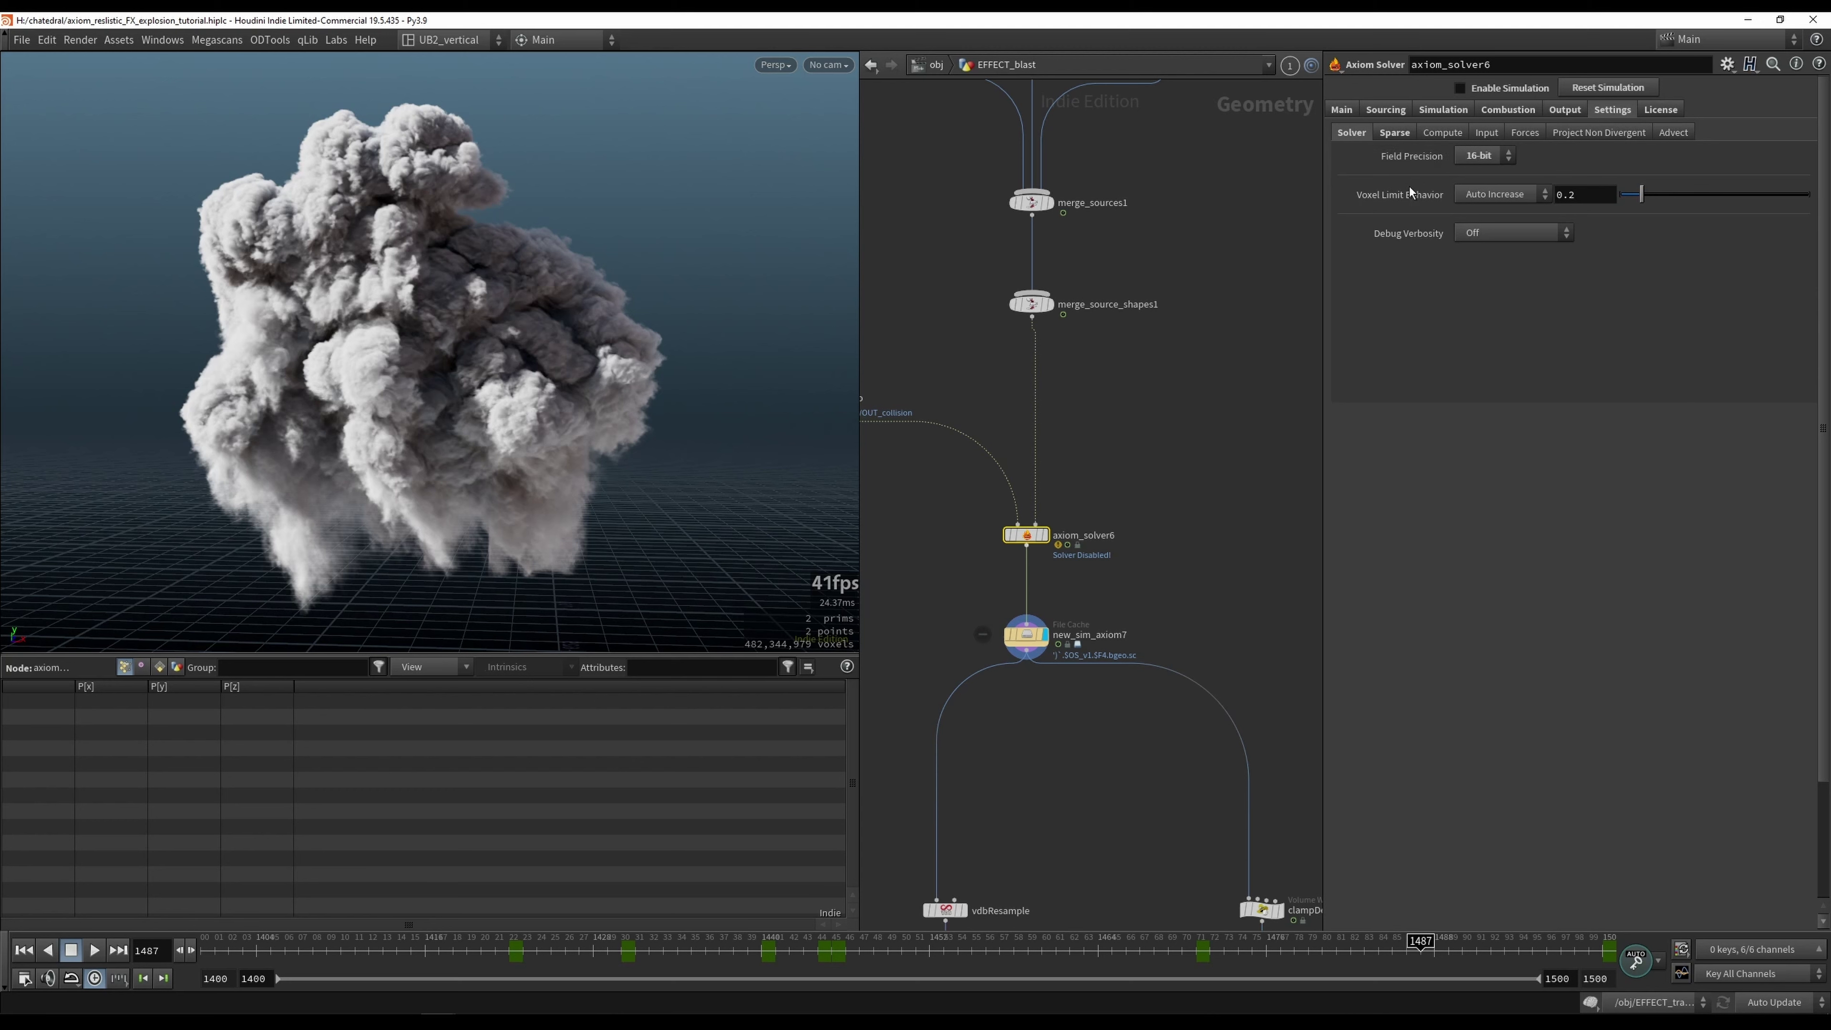
click(1489, 158)
click(1552, 155)
click(1341, 109)
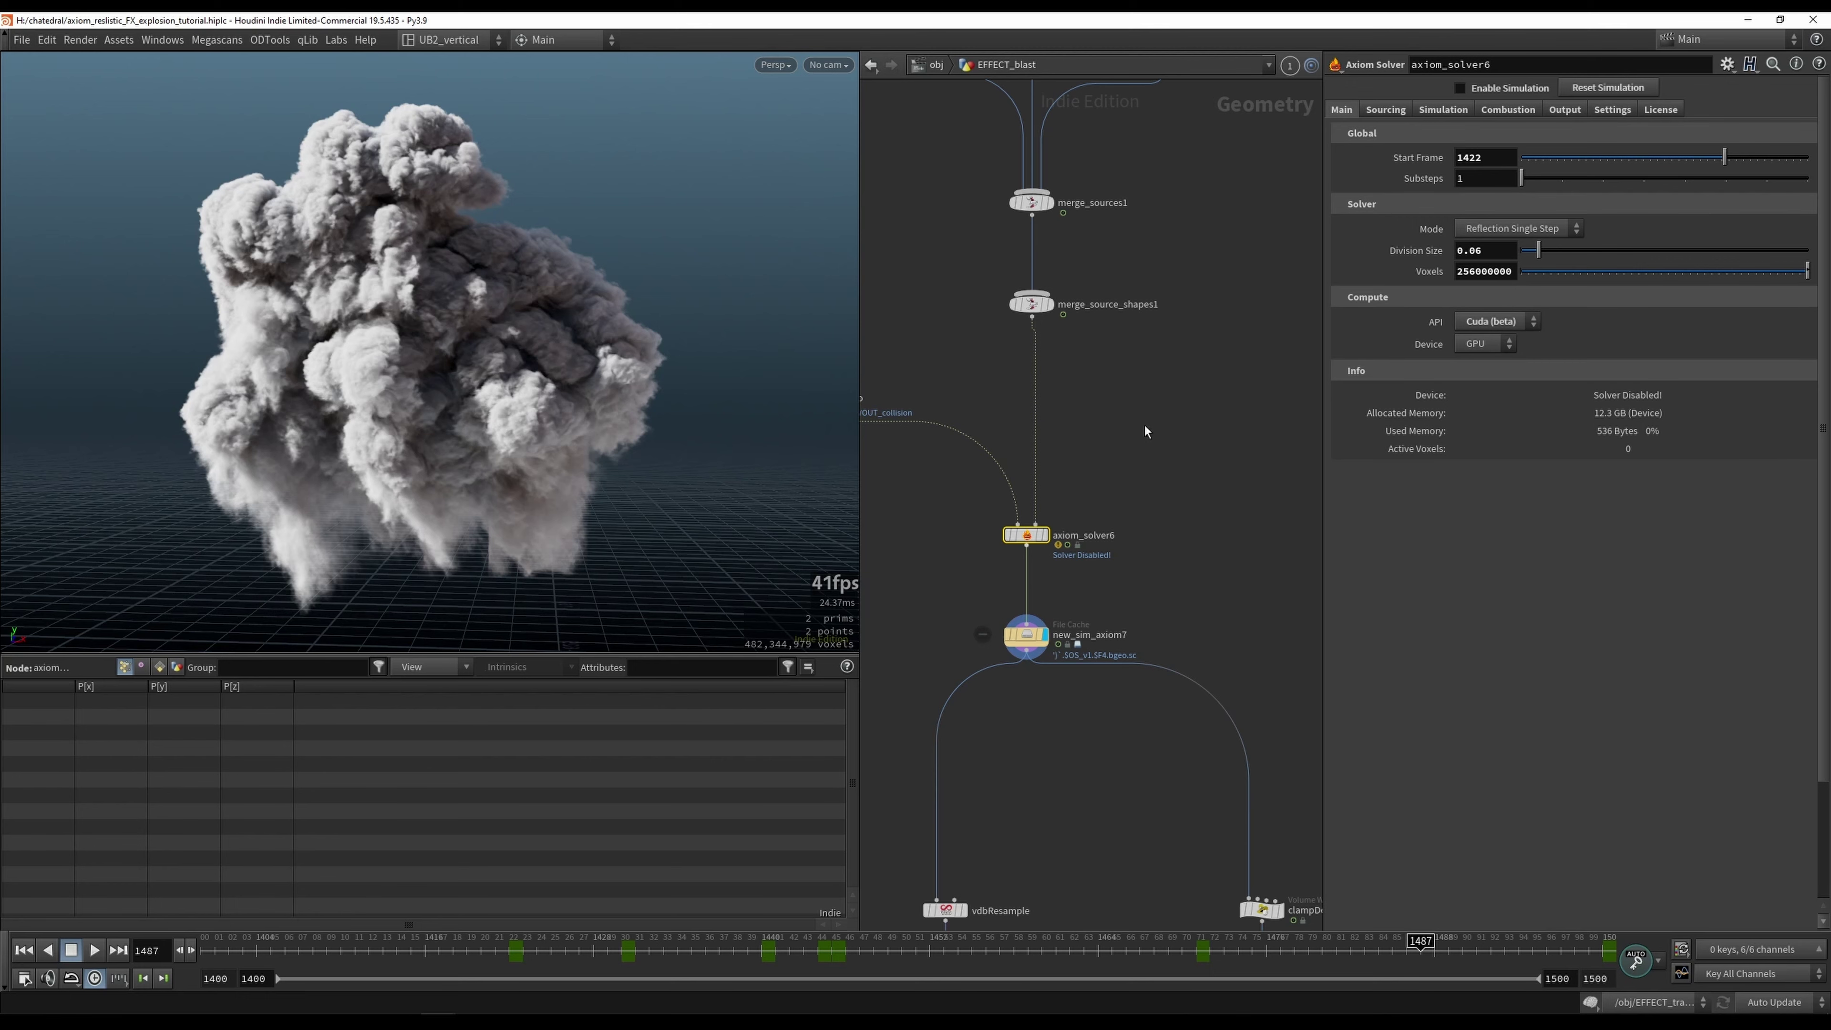
Step: Switch to Task Manager to check the GPU performance, and return to Houdini
key(alt+Tab)
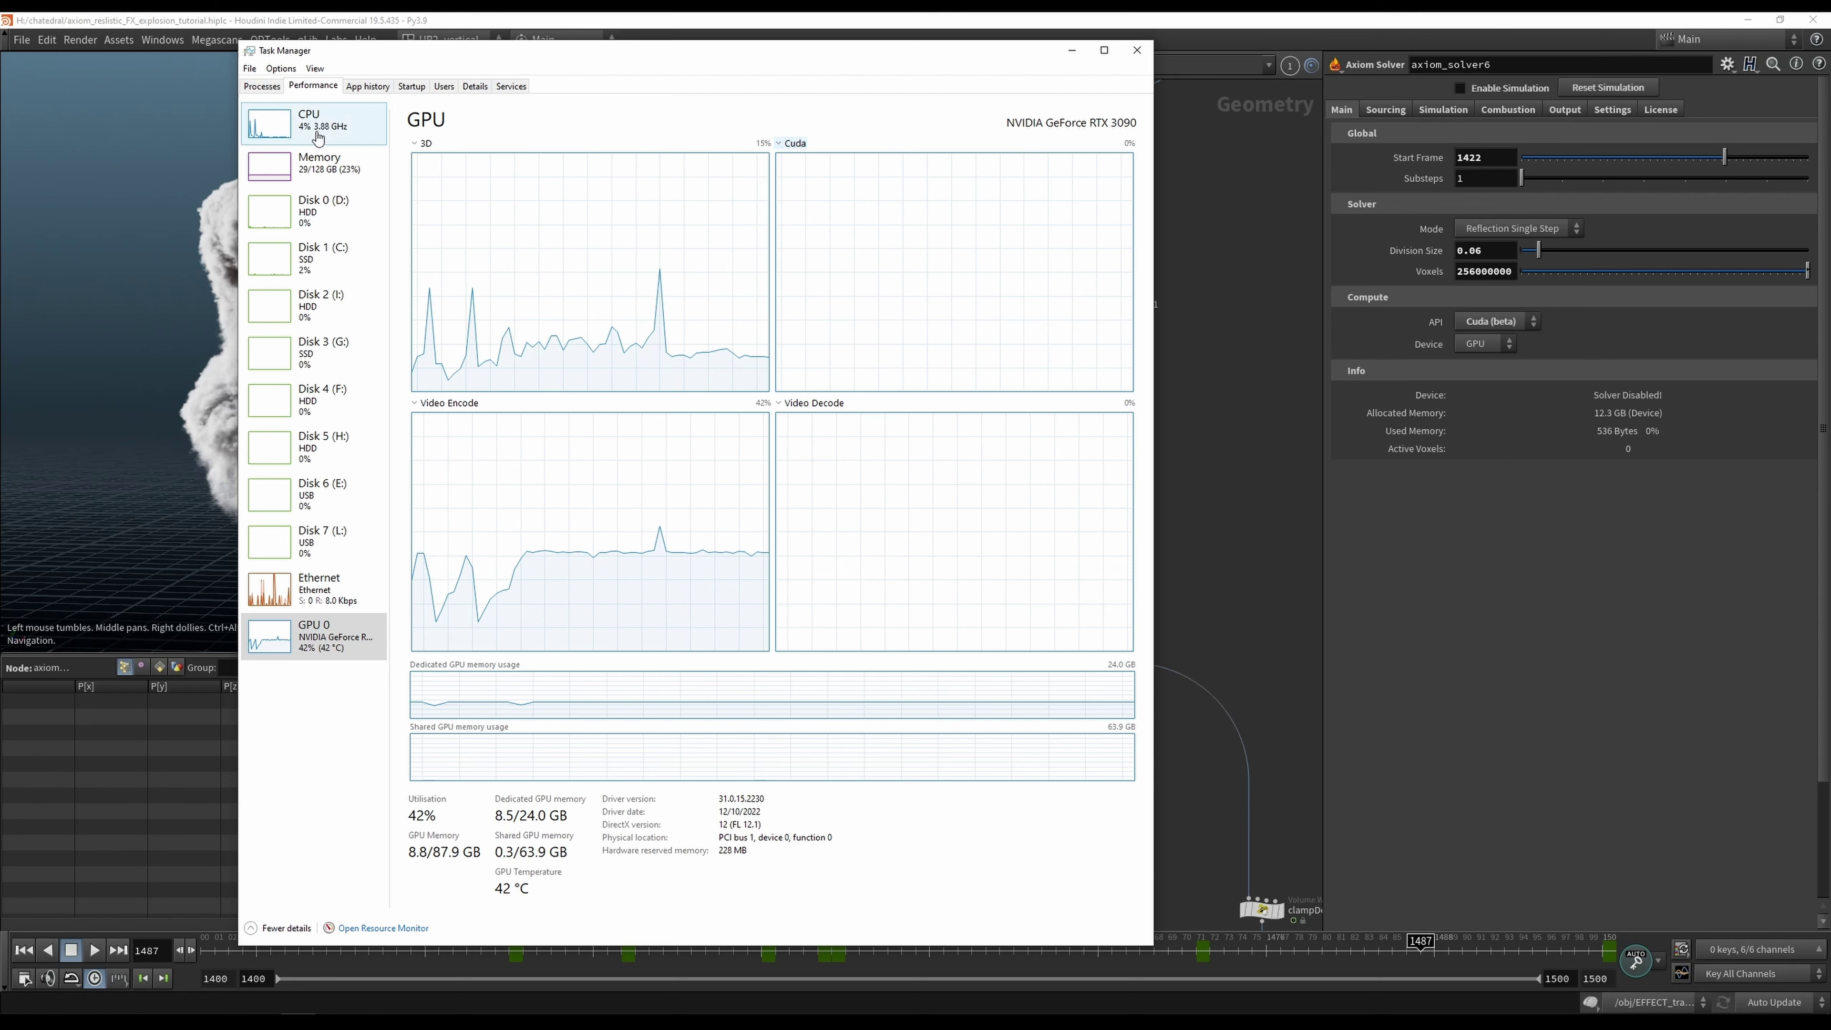
click(1072, 50)
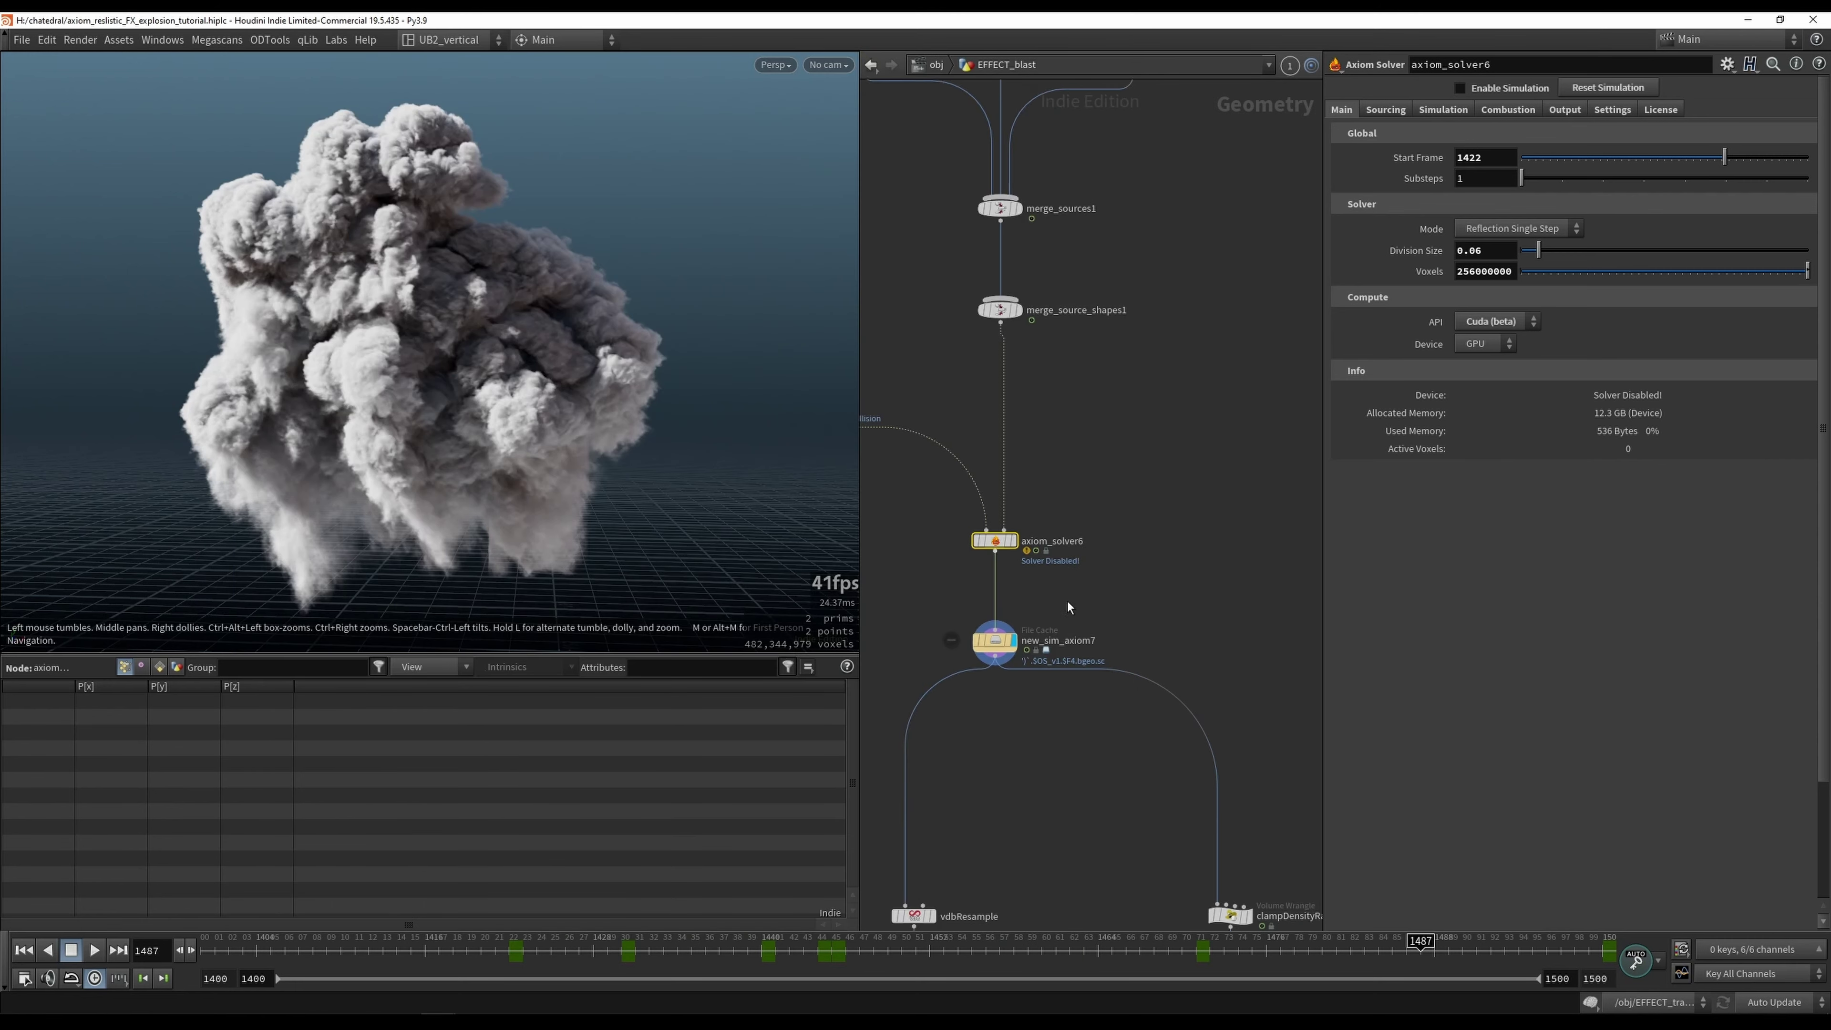
Step: Display source2 and the merged sources from merge_sources1, and examine the three source shapes in the viewport
scroll(1068, 607, down, 4)
middle_drag(1124, 589, 1118, 657)
drag(367, 376, 425, 433)
middle_drag(962, 574, 1016, 618)
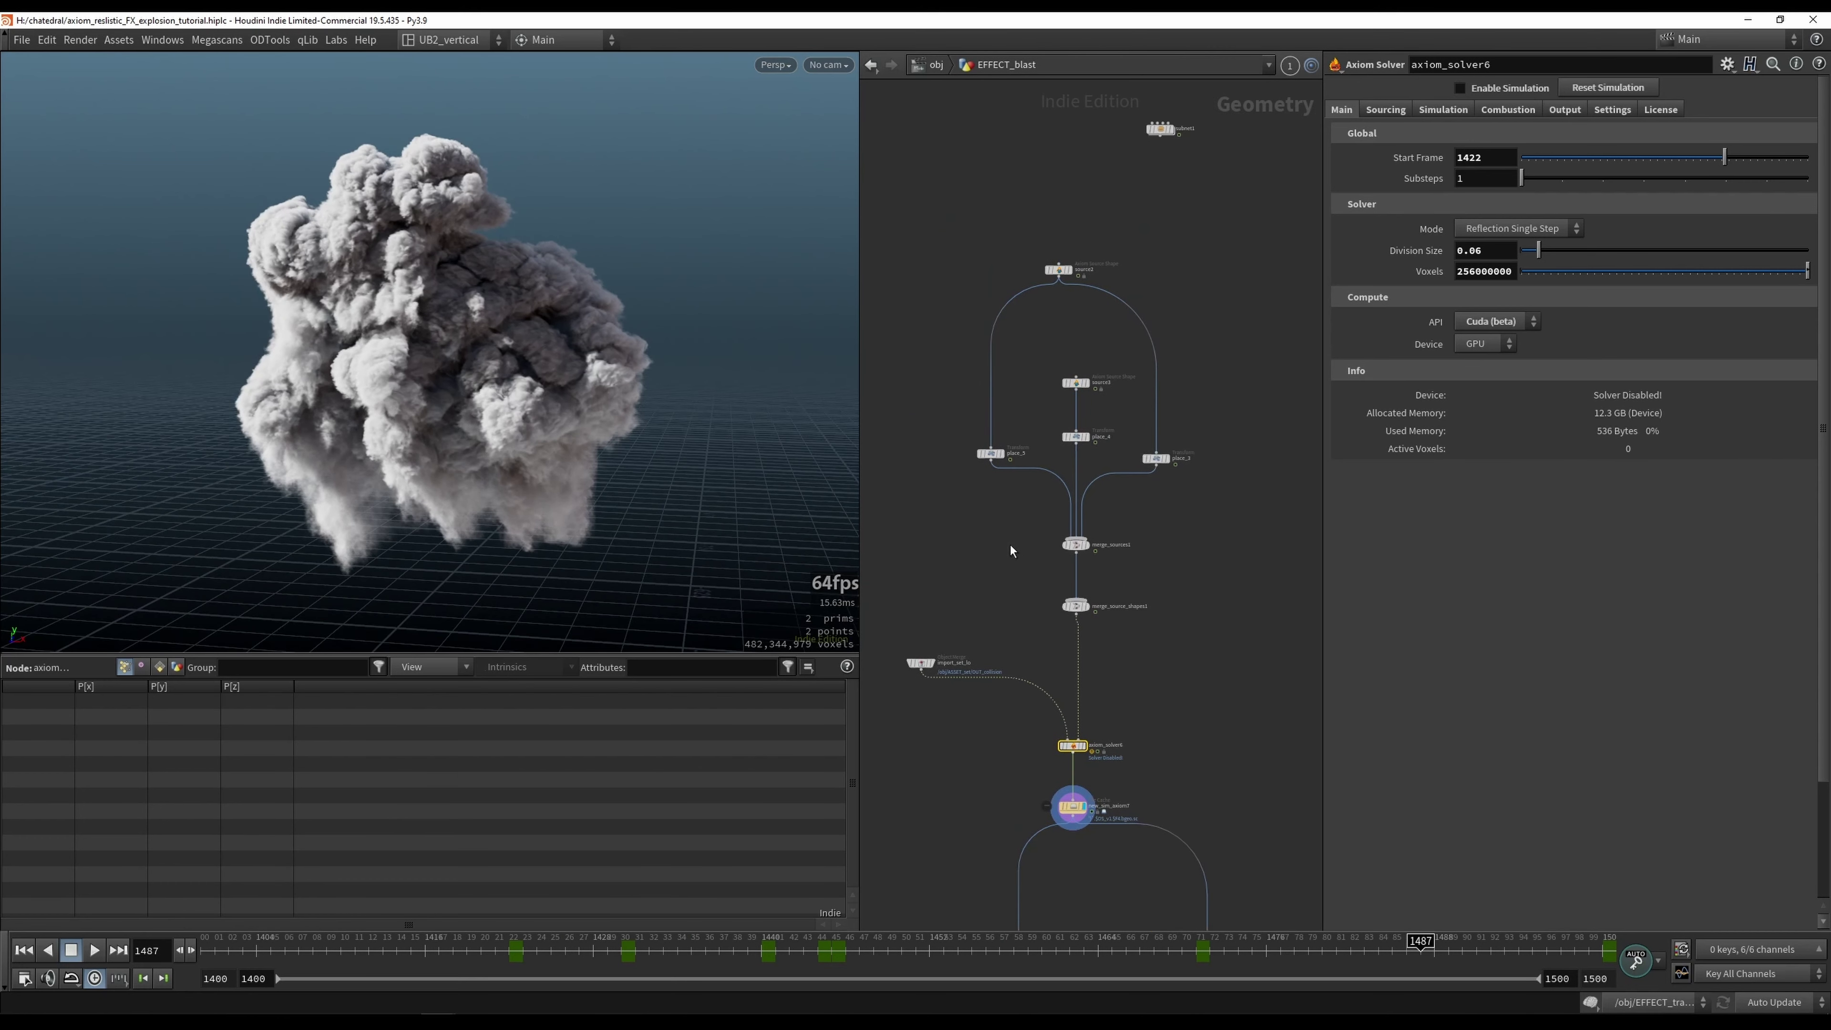
click(1058, 270)
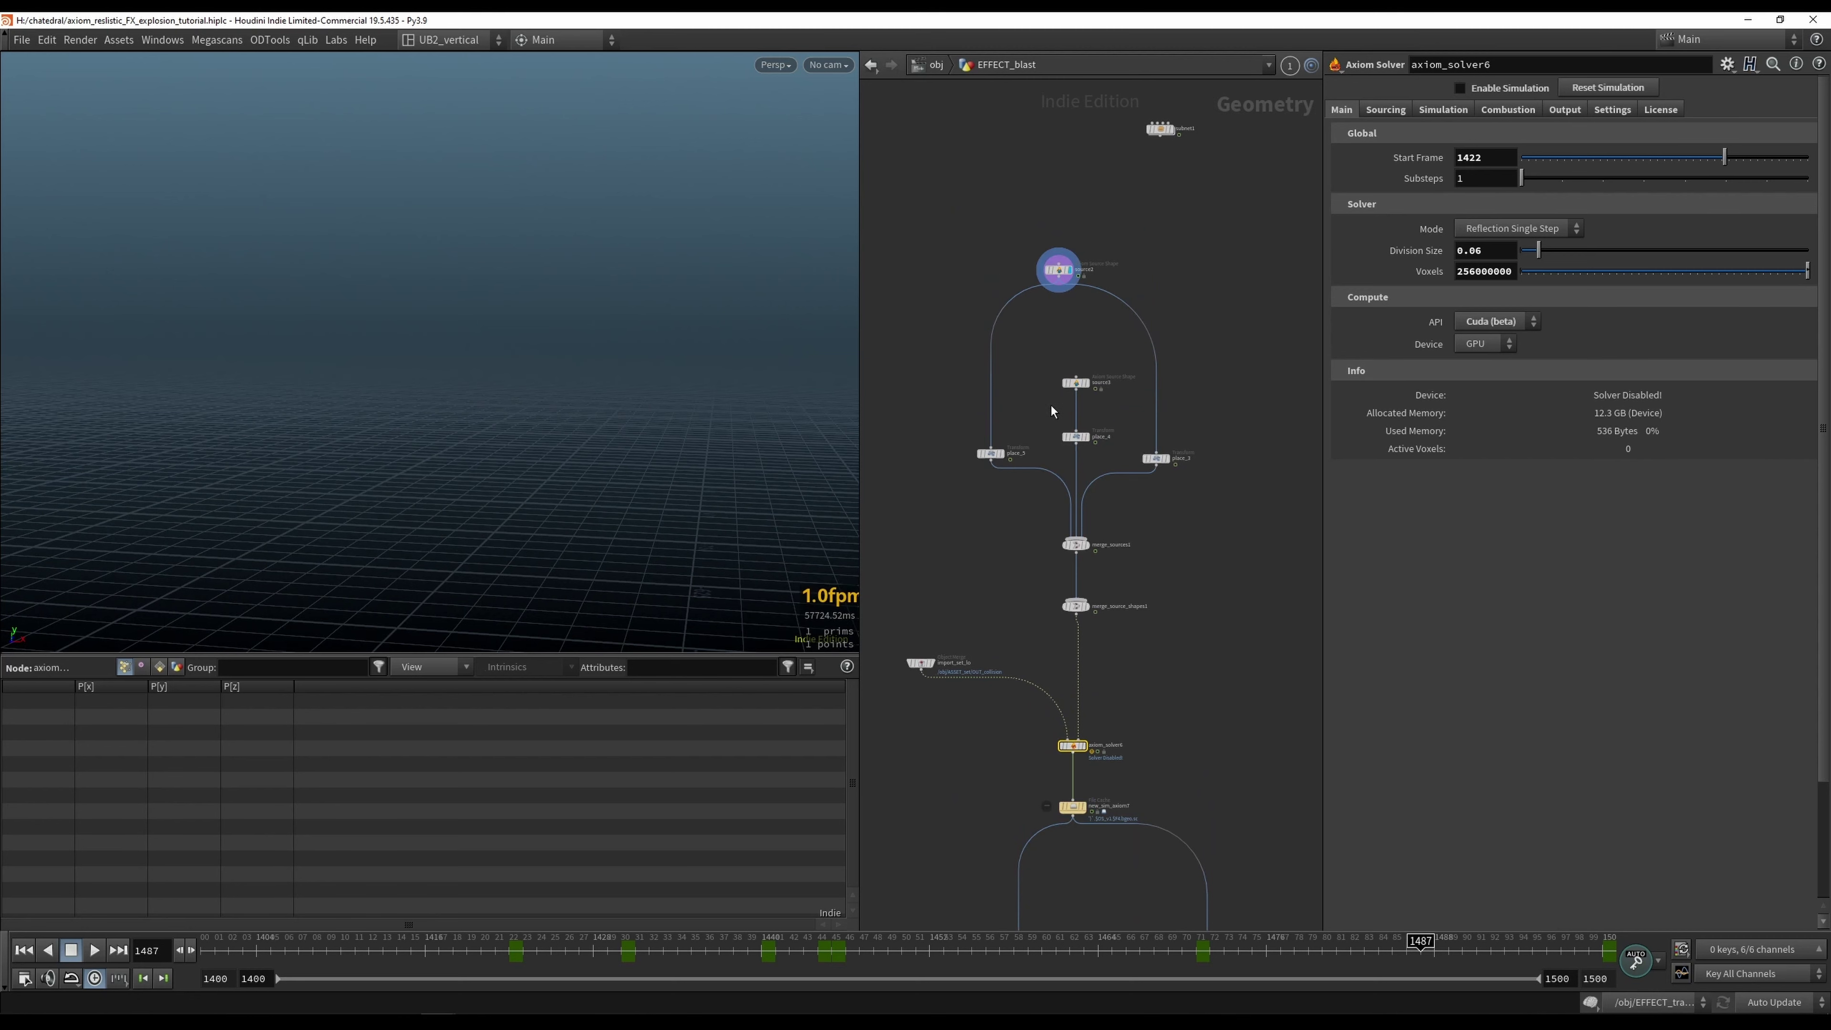
click(1075, 545)
click(1071, 547)
alt+drag(525, 485, 502, 479)
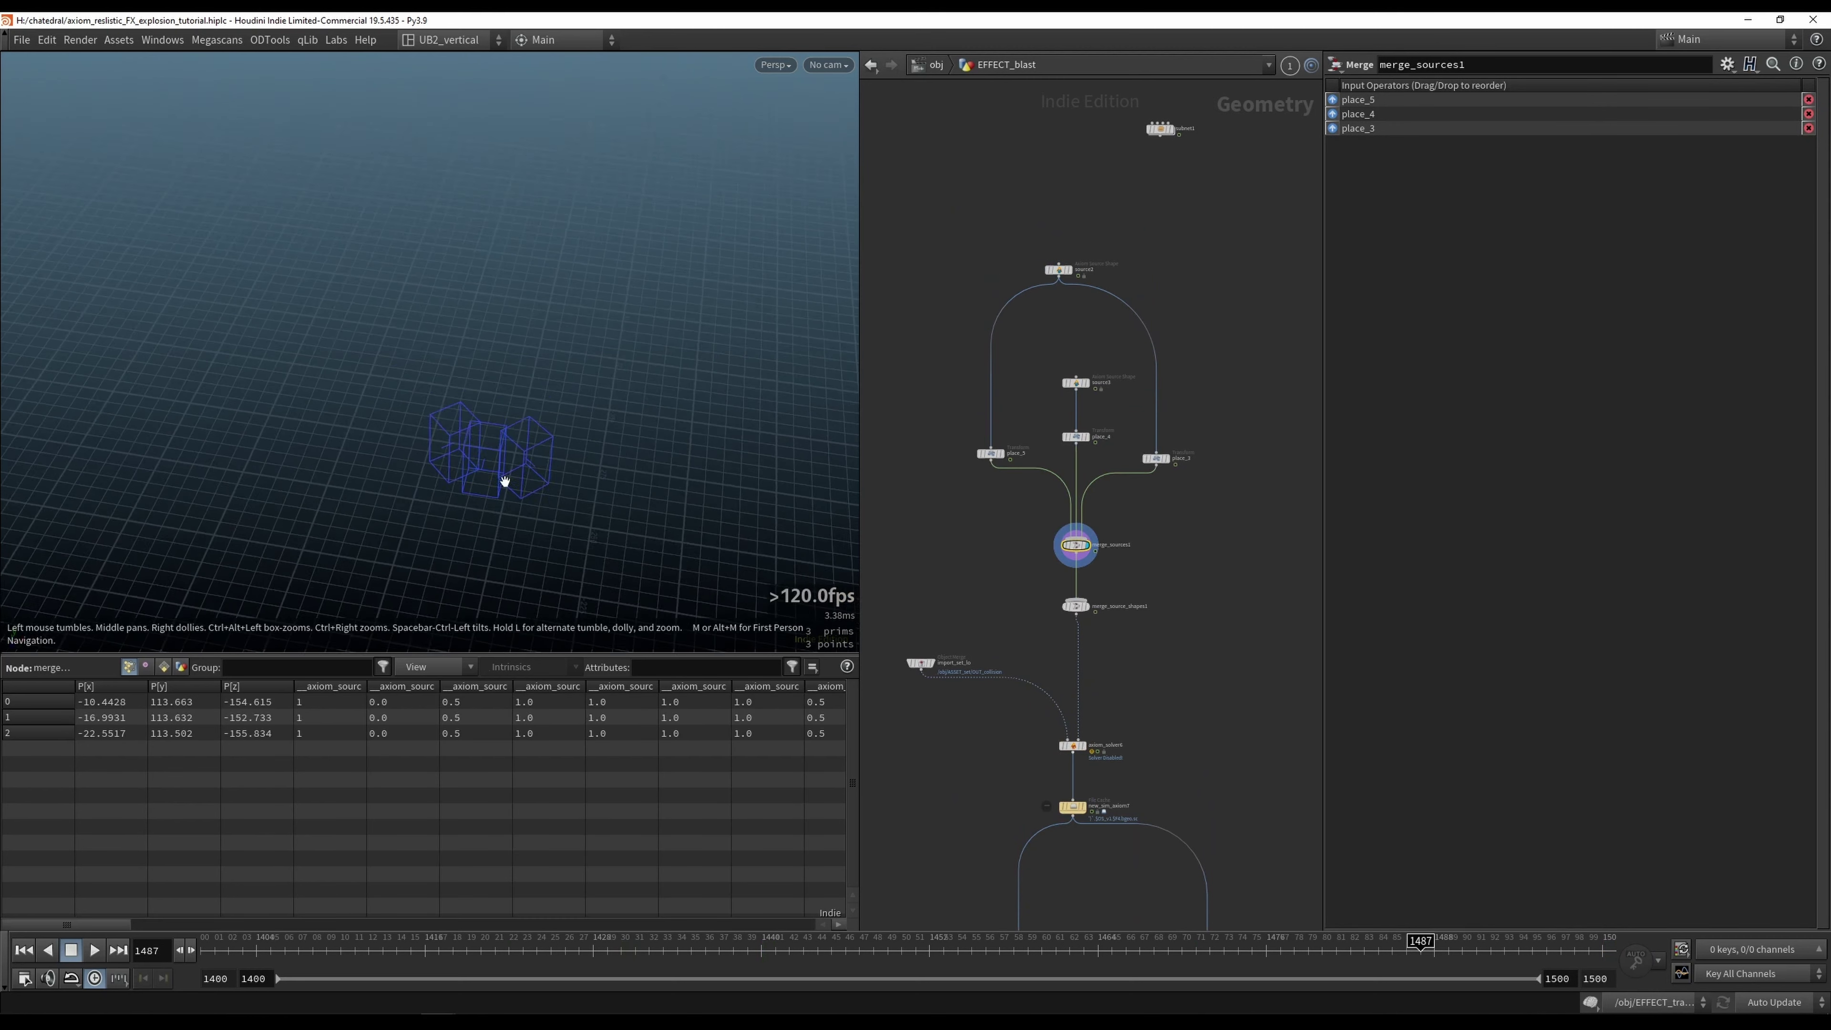
mouse_move(503, 478)
alt+right_down()
mouse_move(511, 466)
mouse_move(518, 499)
alt+right_up()
scroll(1005, 277, up, 5)
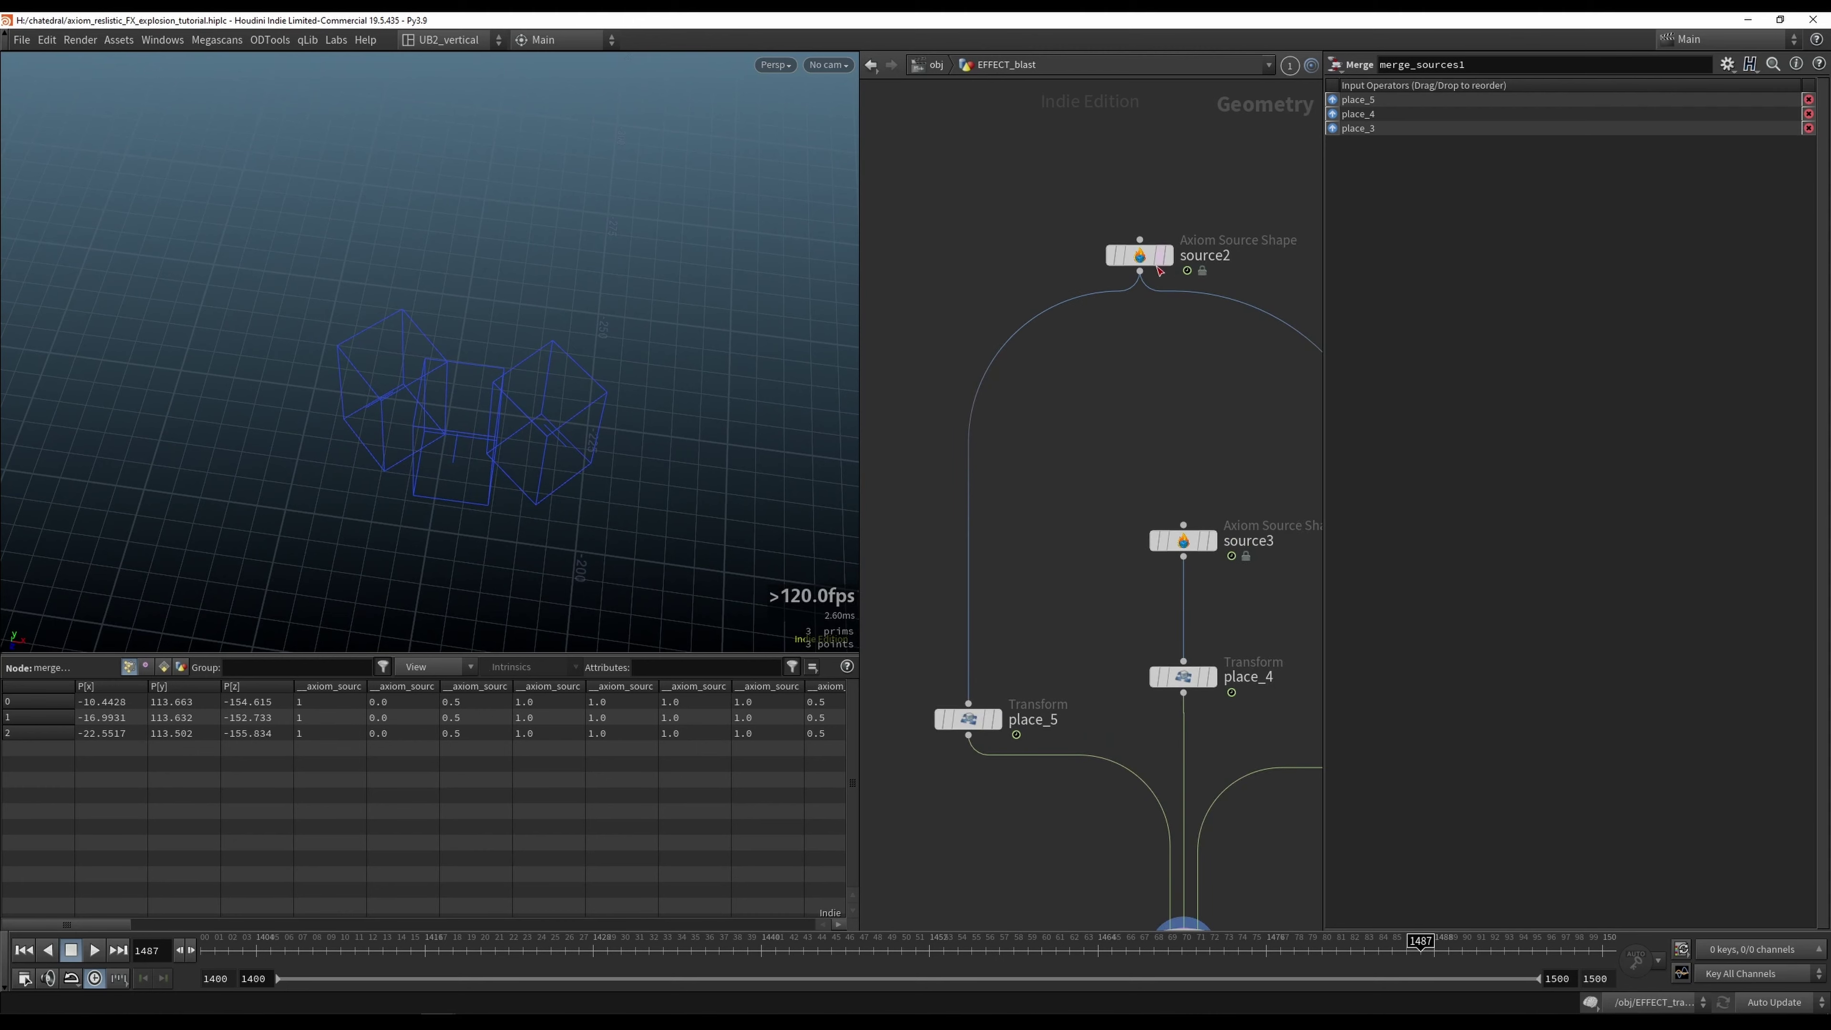
Step: Display the import_set_lo collision geometry and inspect the tower's window openings from several angles
scroll(1113, 402, down, 3)
middle_drag(987, 731, 989, 488)
click(946, 644)
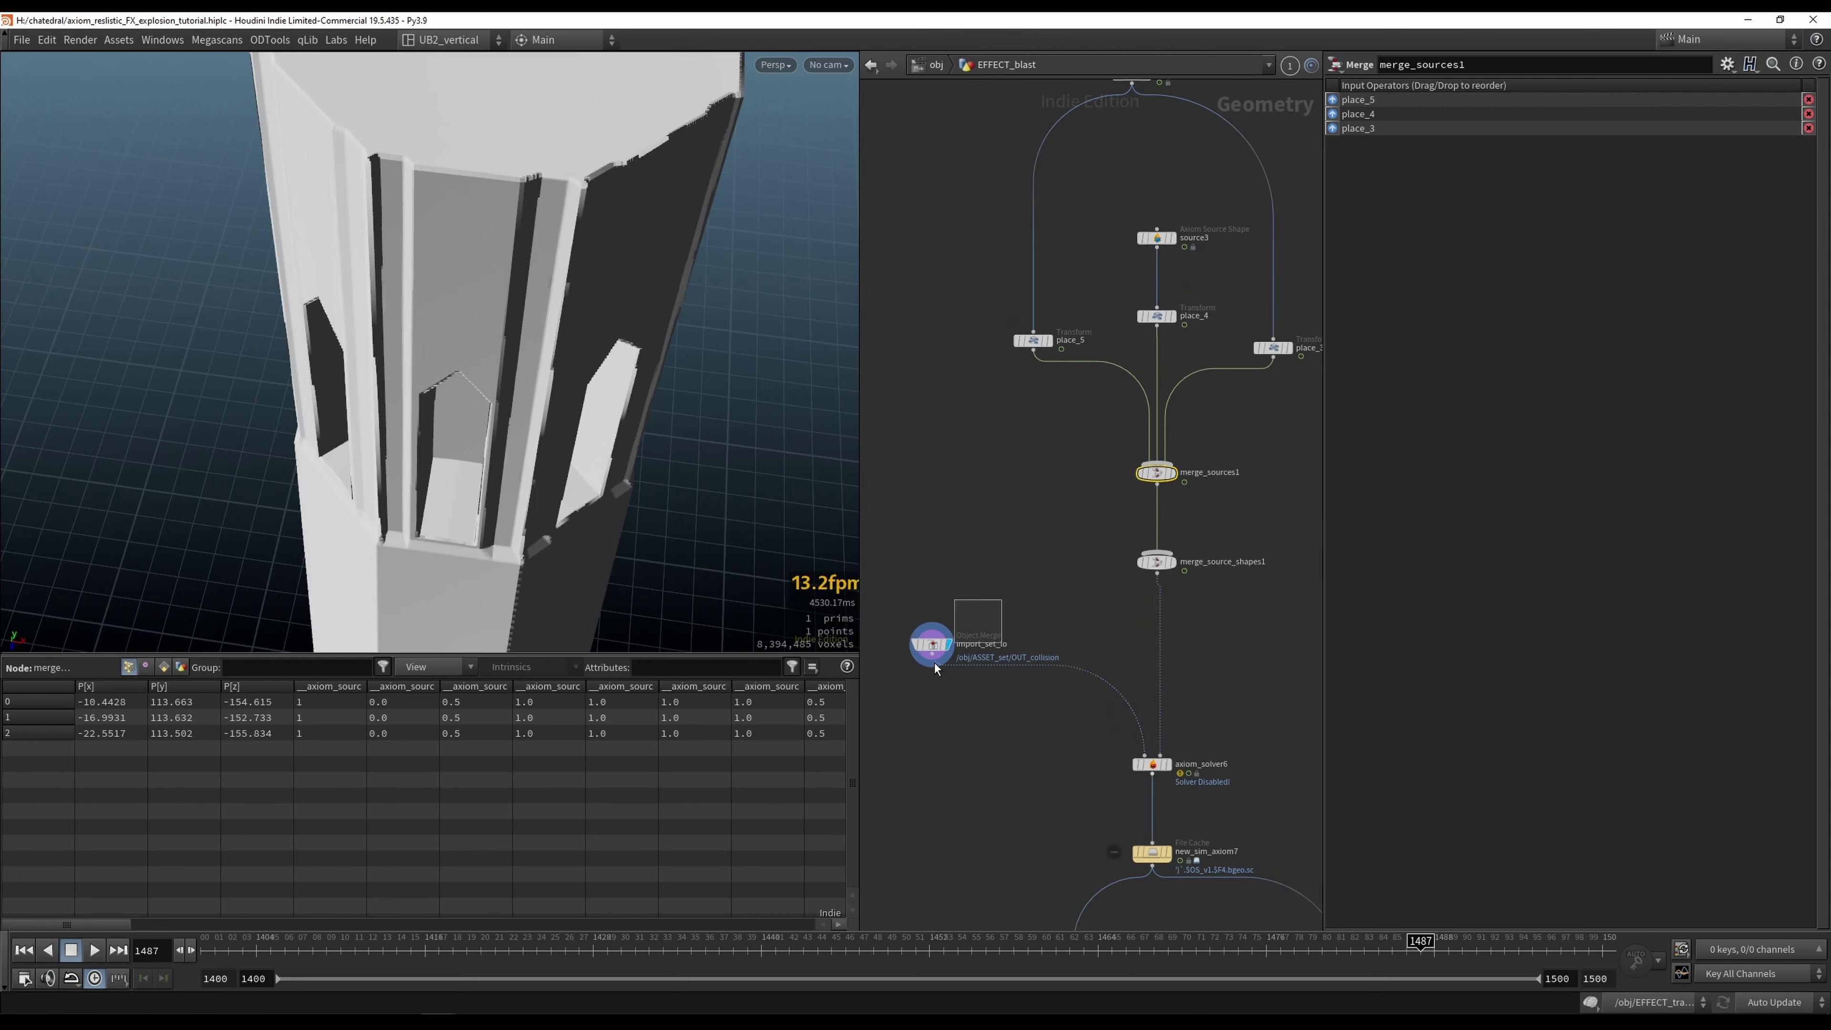
click(935, 646)
alt+drag(580, 564, 490, 394)
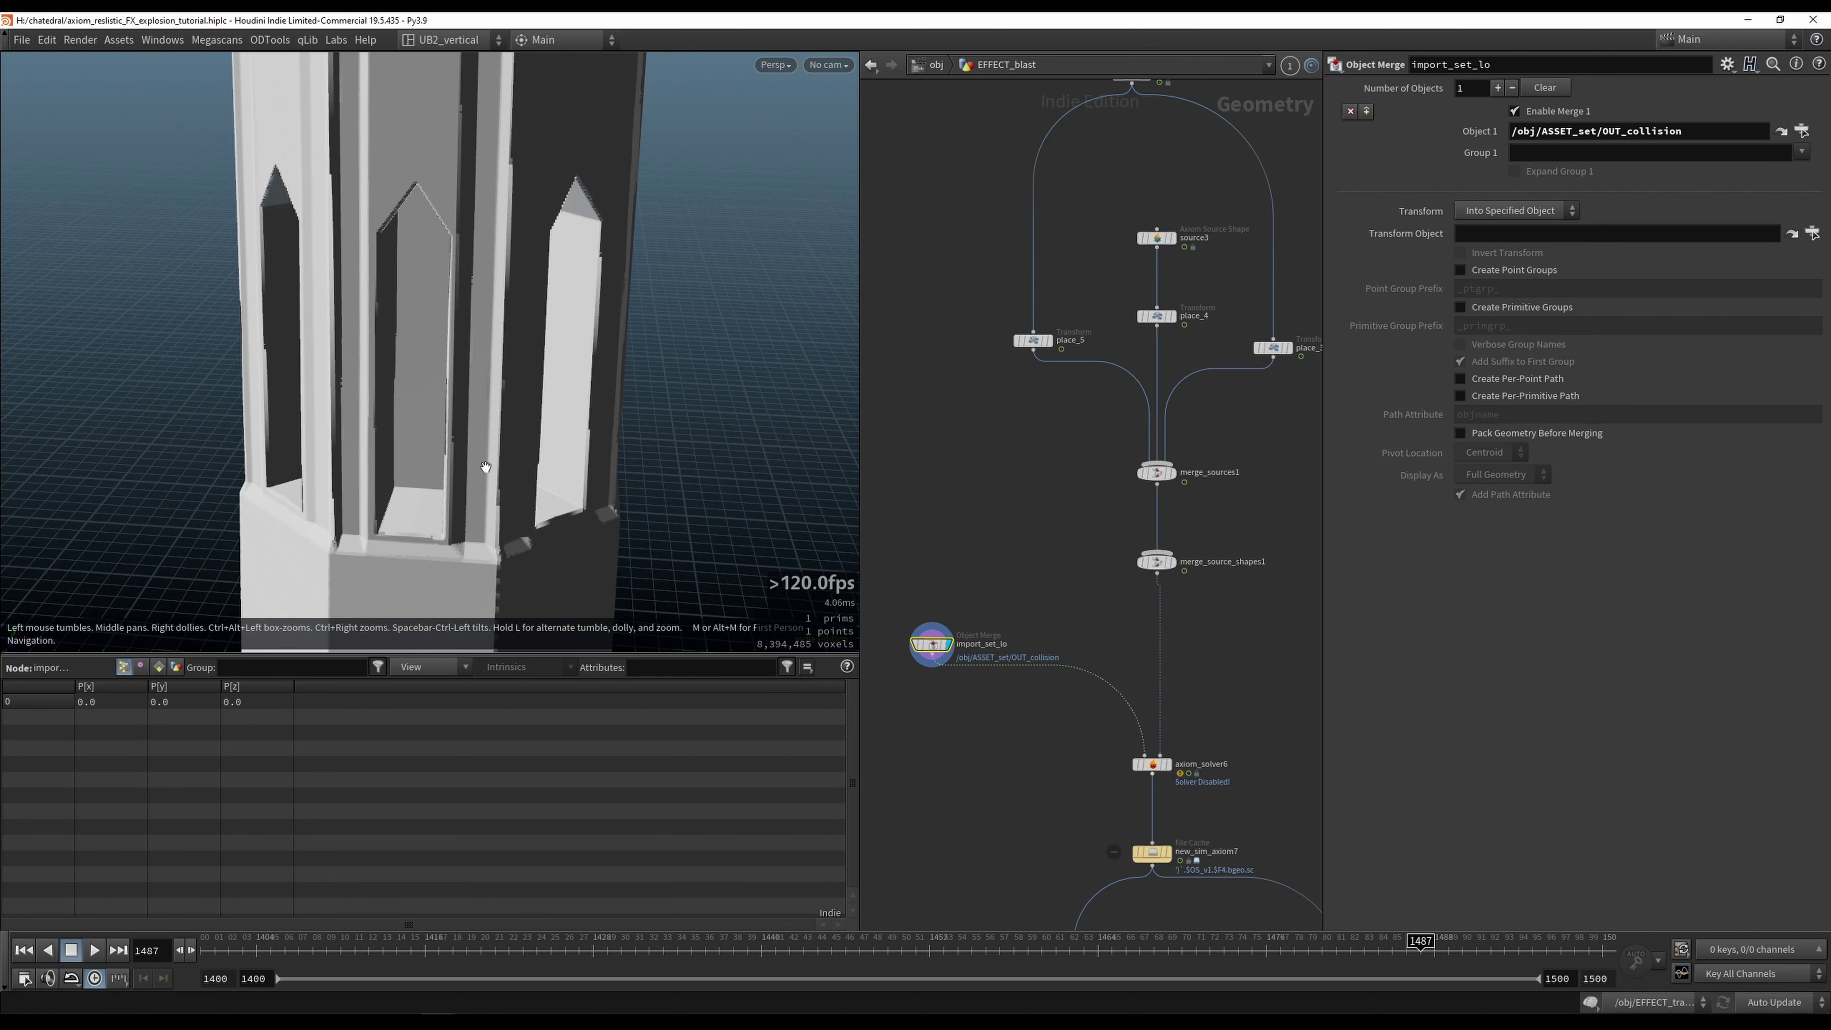
drag(487, 468, 485, 513)
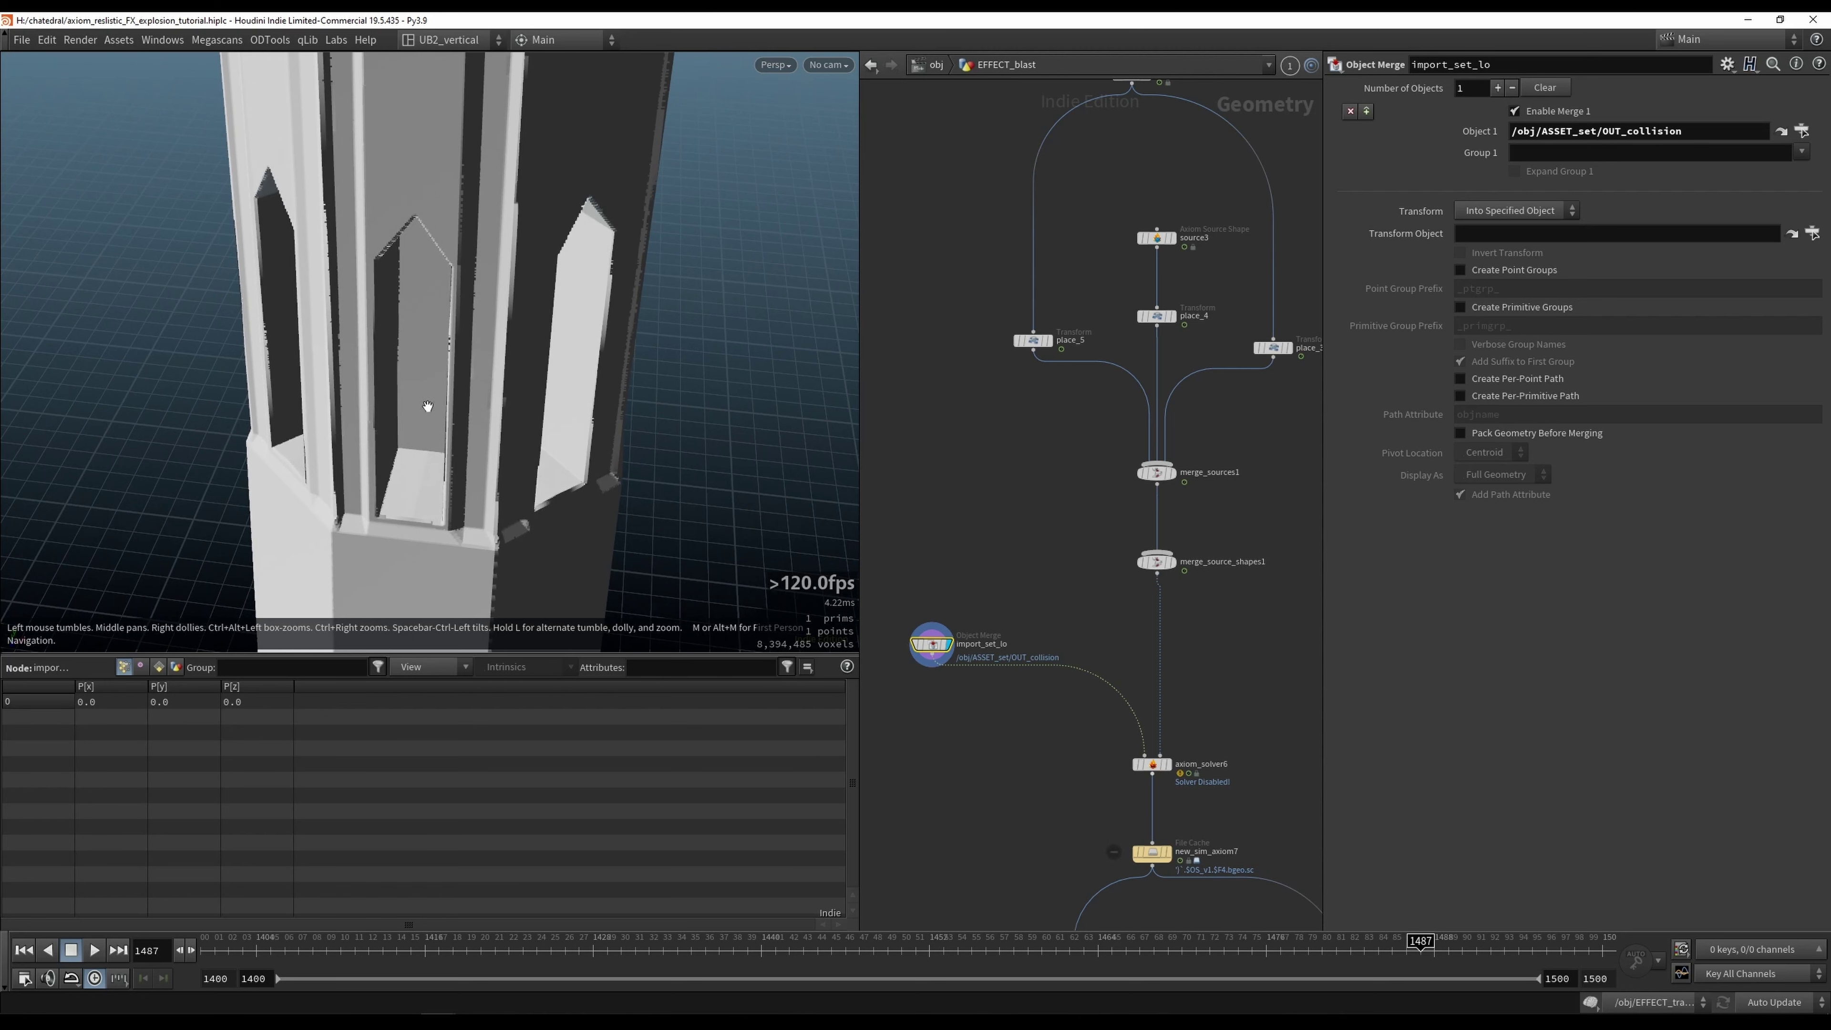
drag(428, 406, 390, 429)
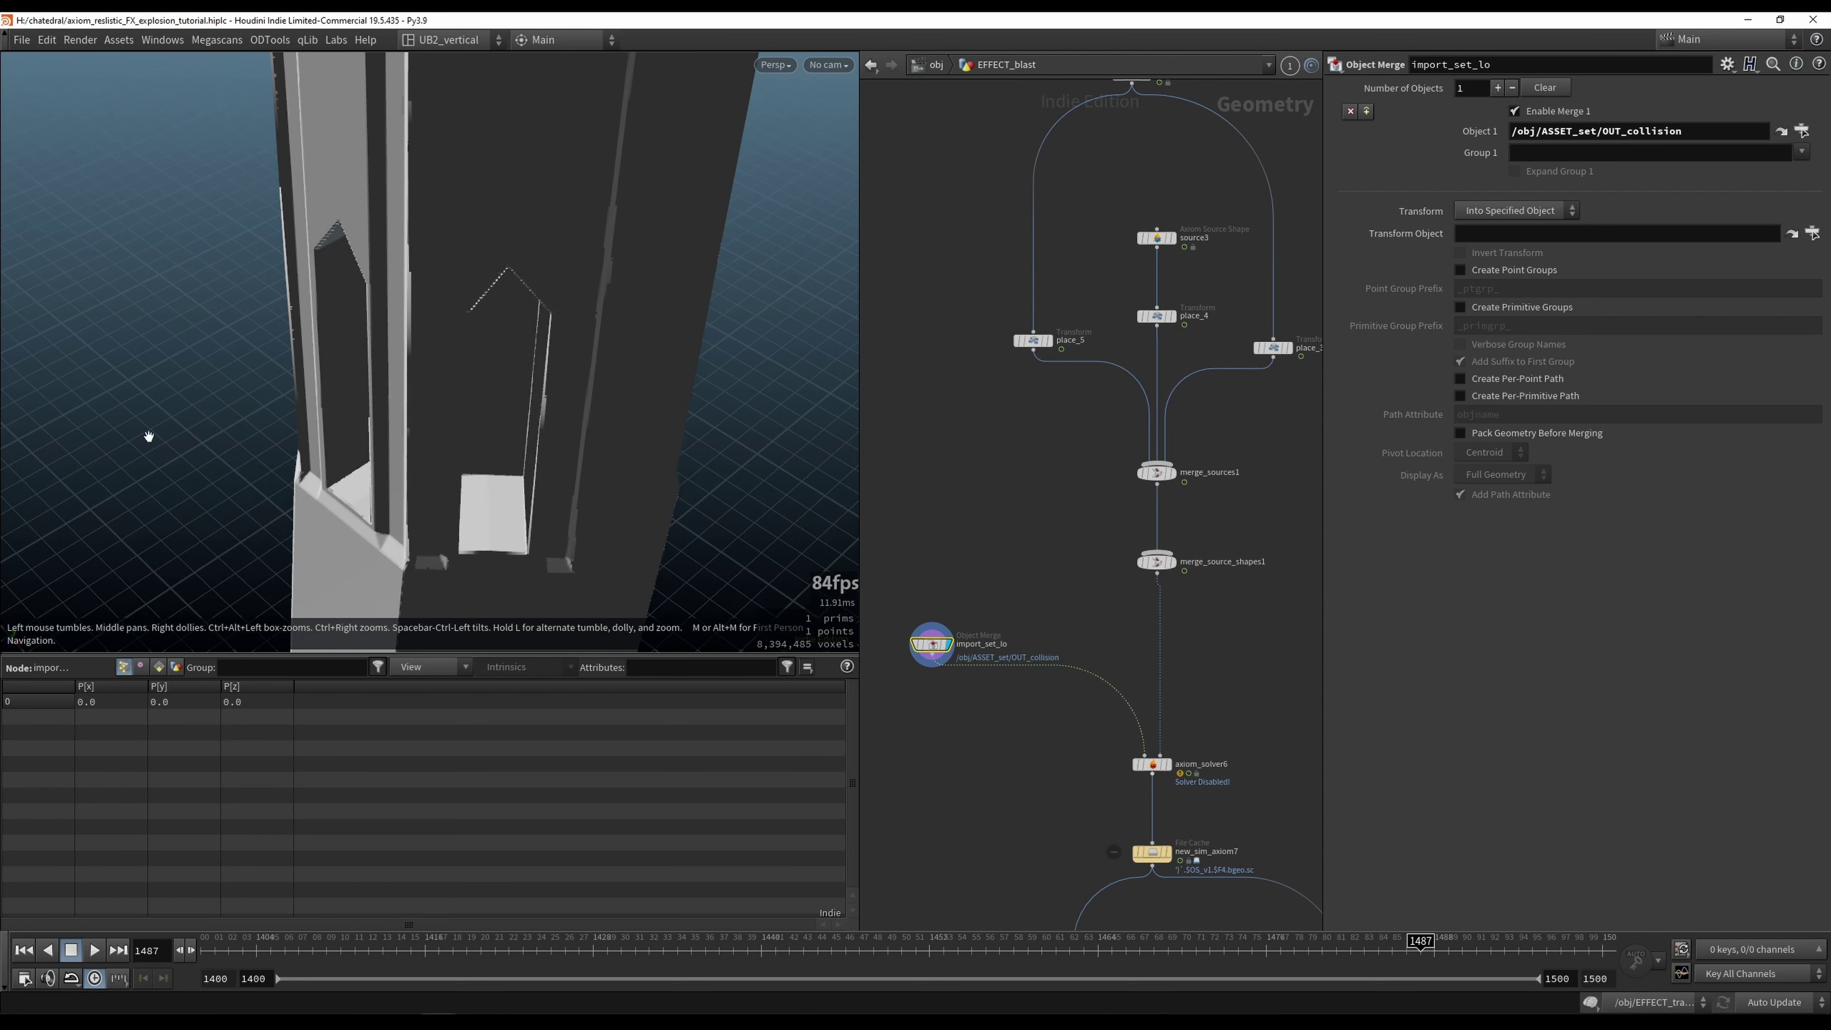
drag(216, 518, 406, 471)
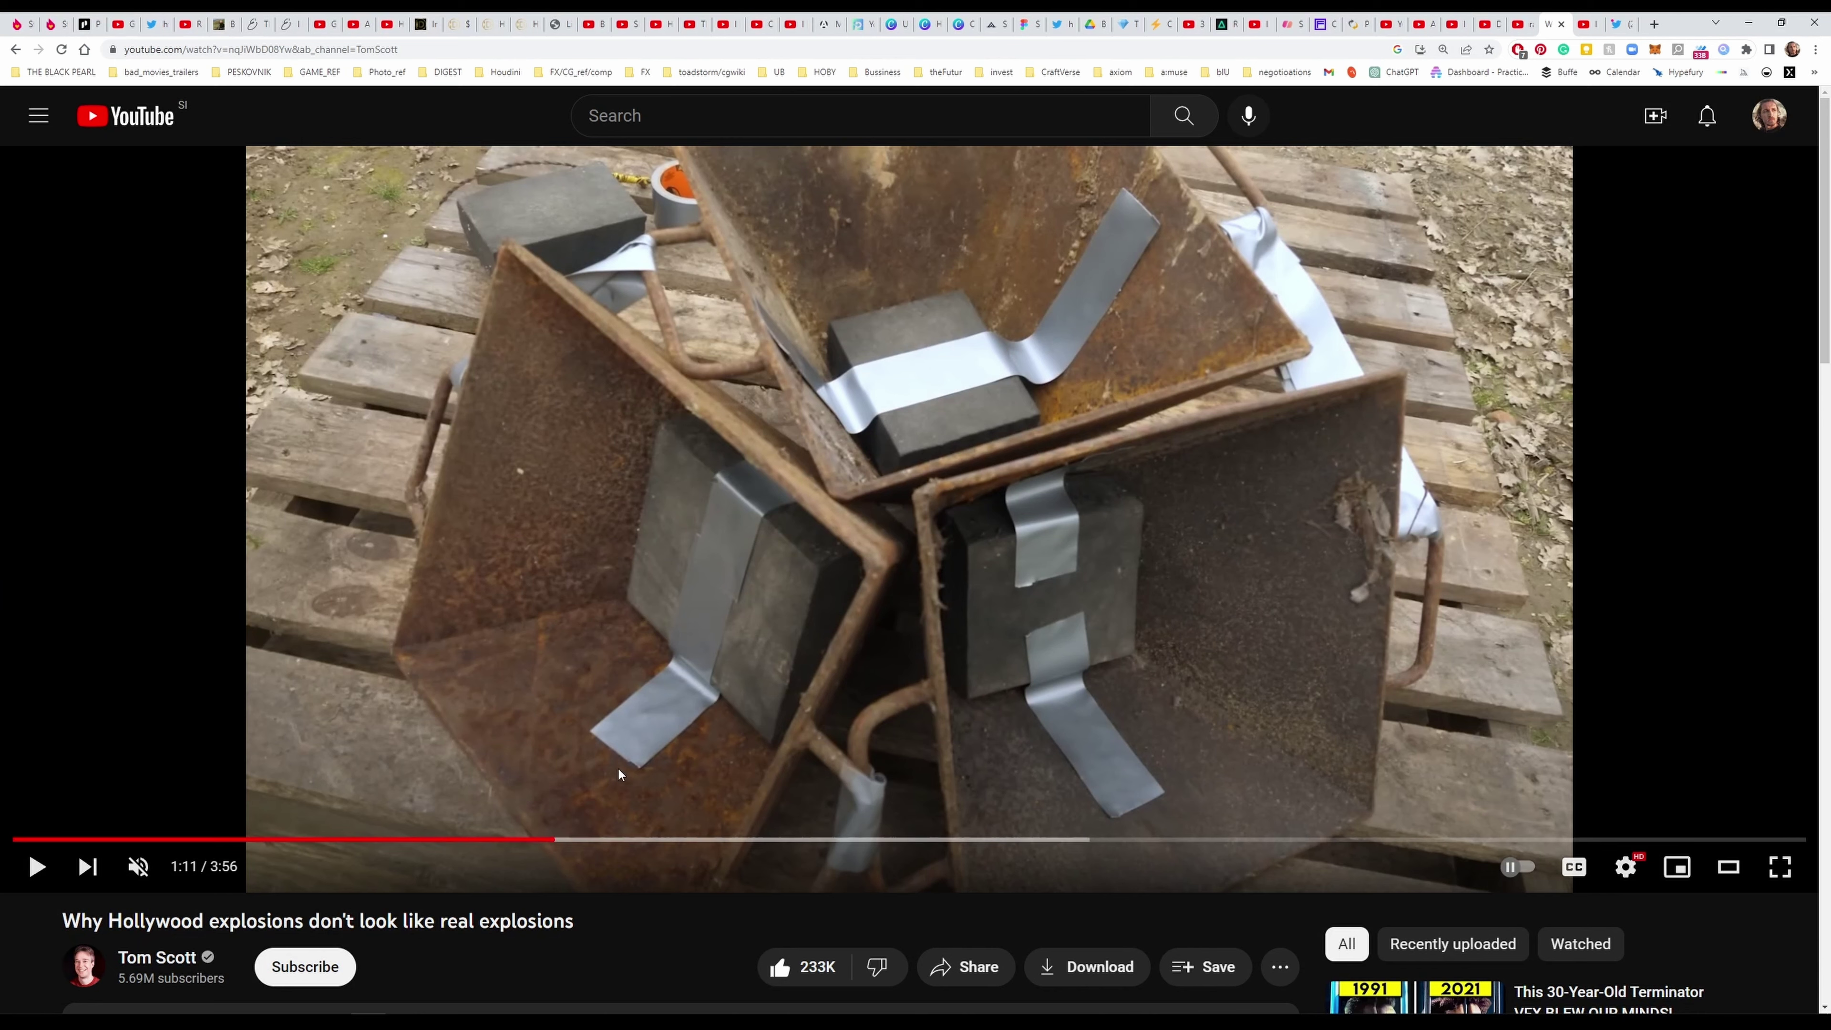
Step: Seek the YouTube video on Hollywood explosions to the taped-explosives shot at 1:12, and return to Houdini
click(497, 838)
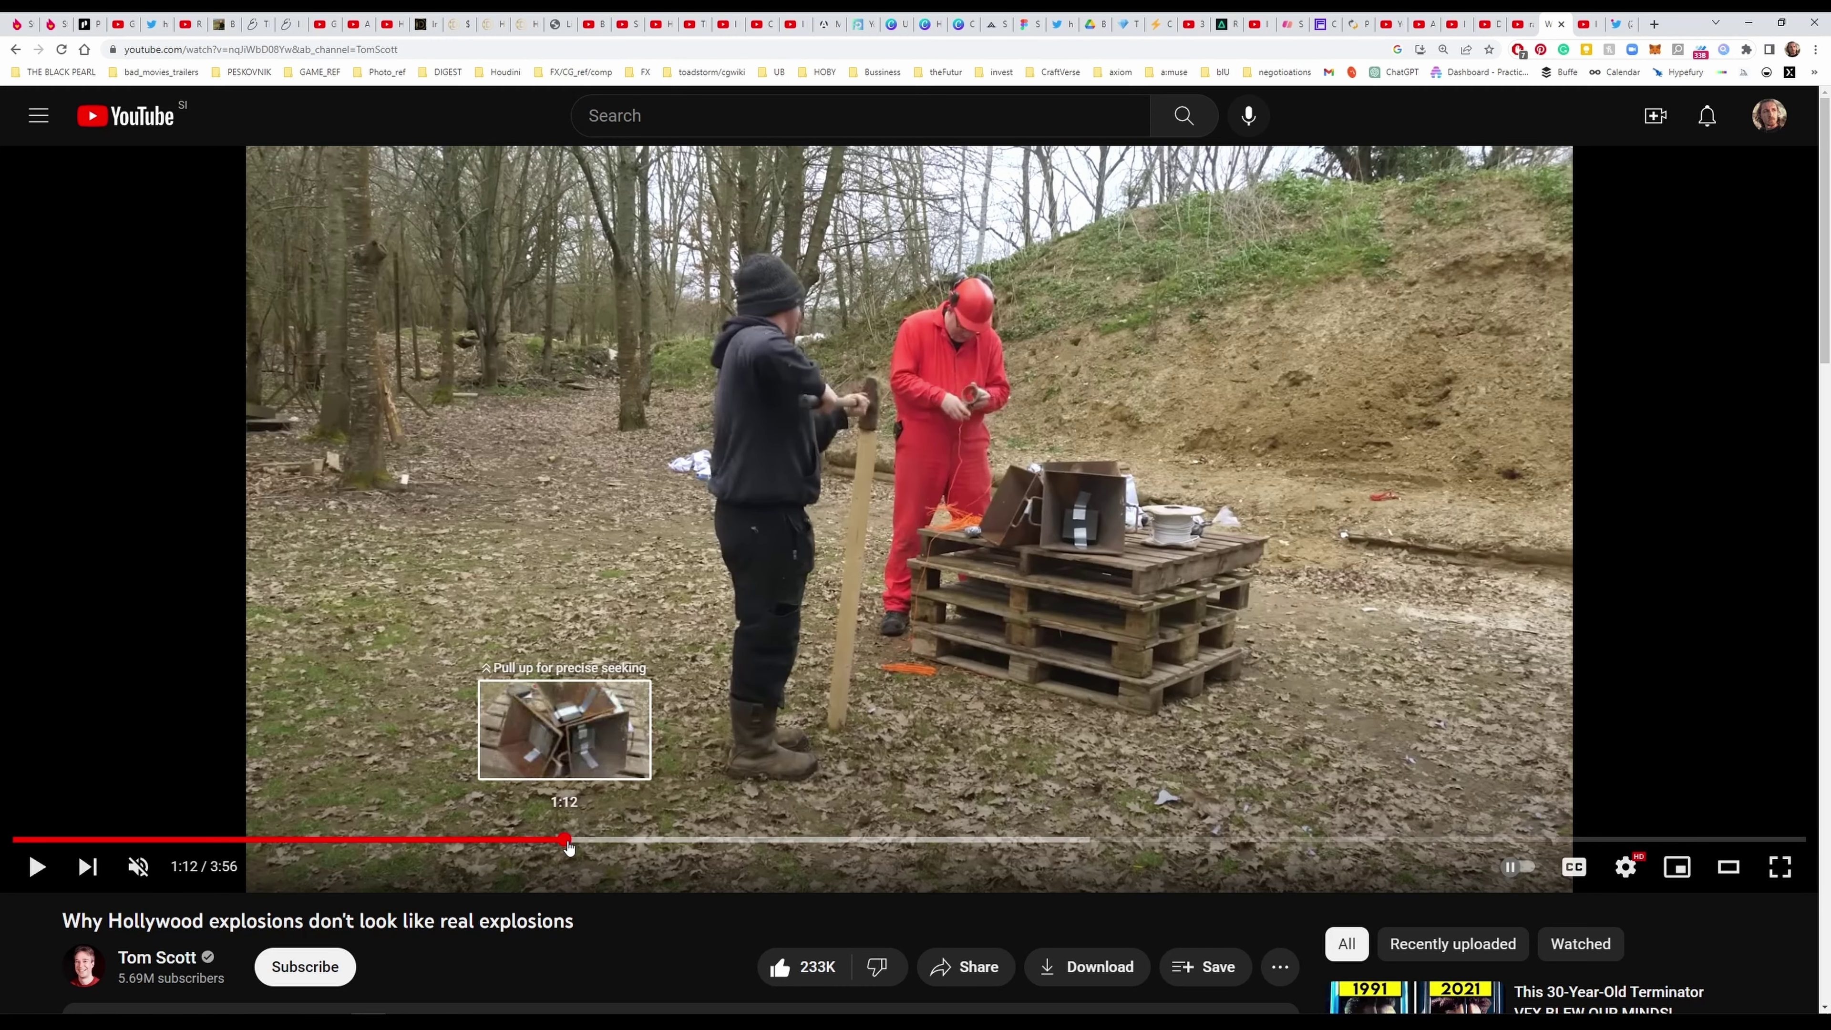
click(565, 839)
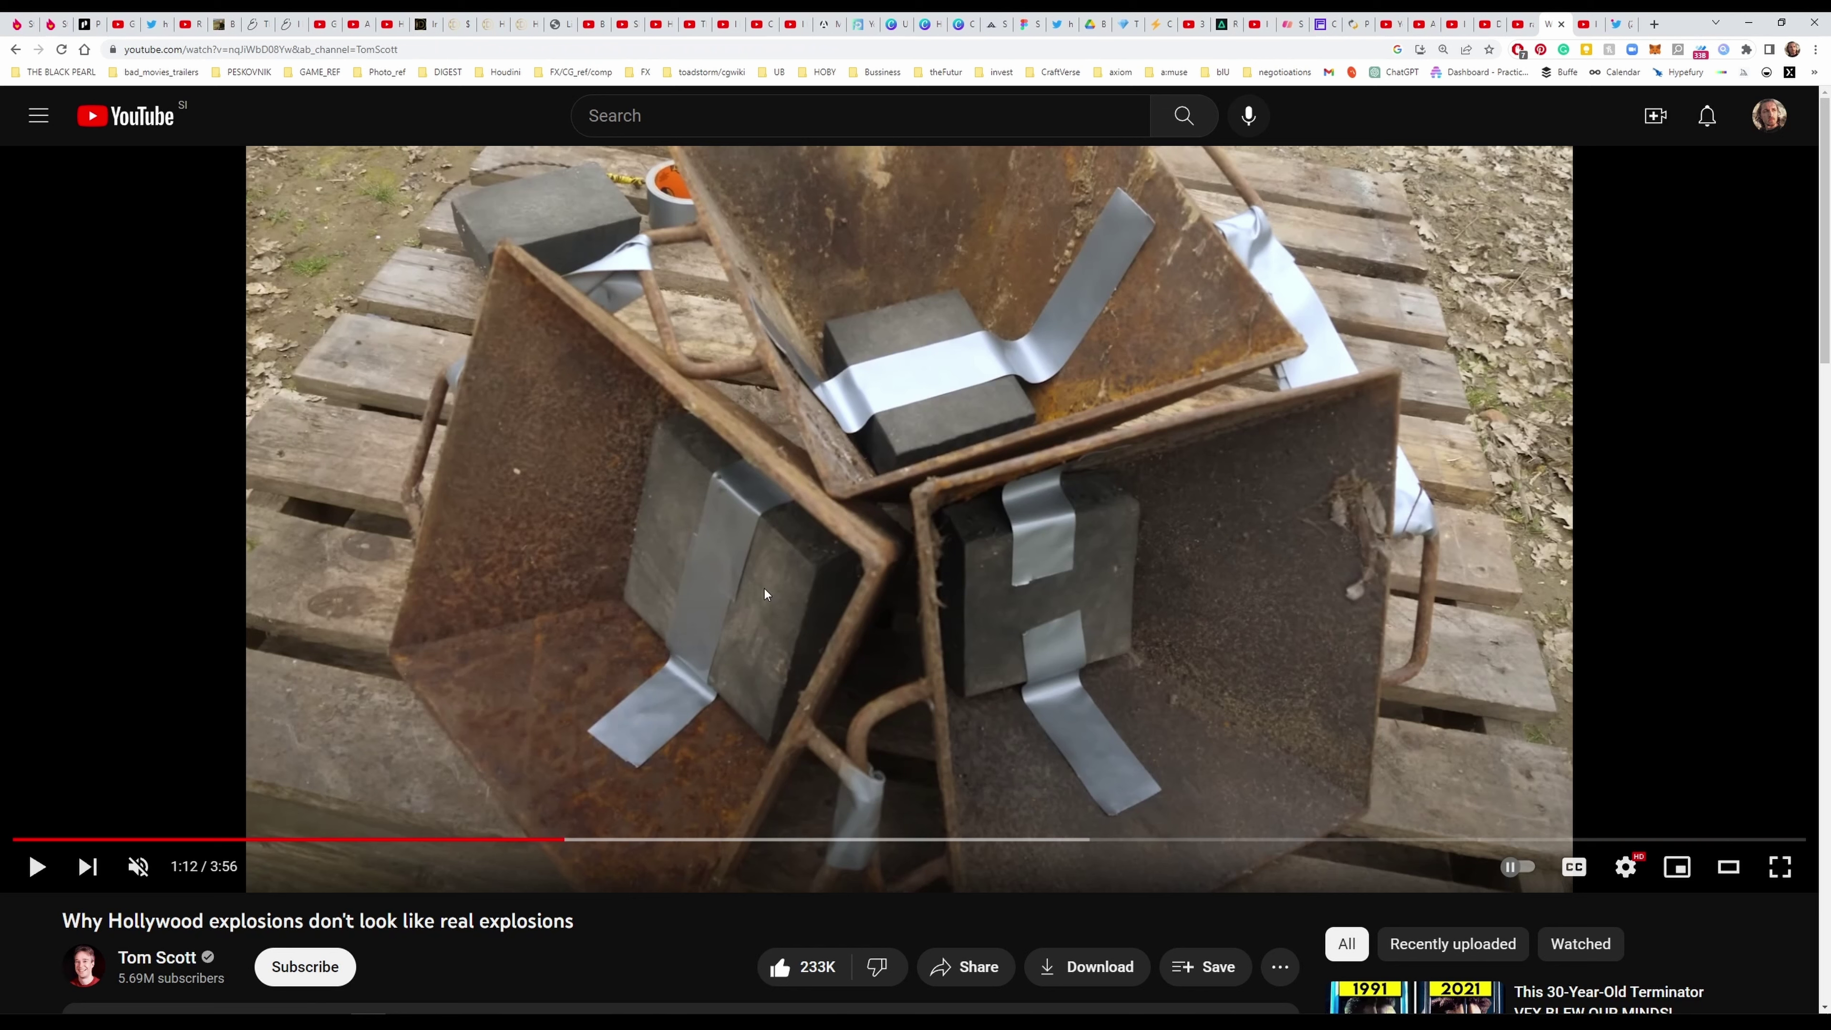
click(1743, 24)
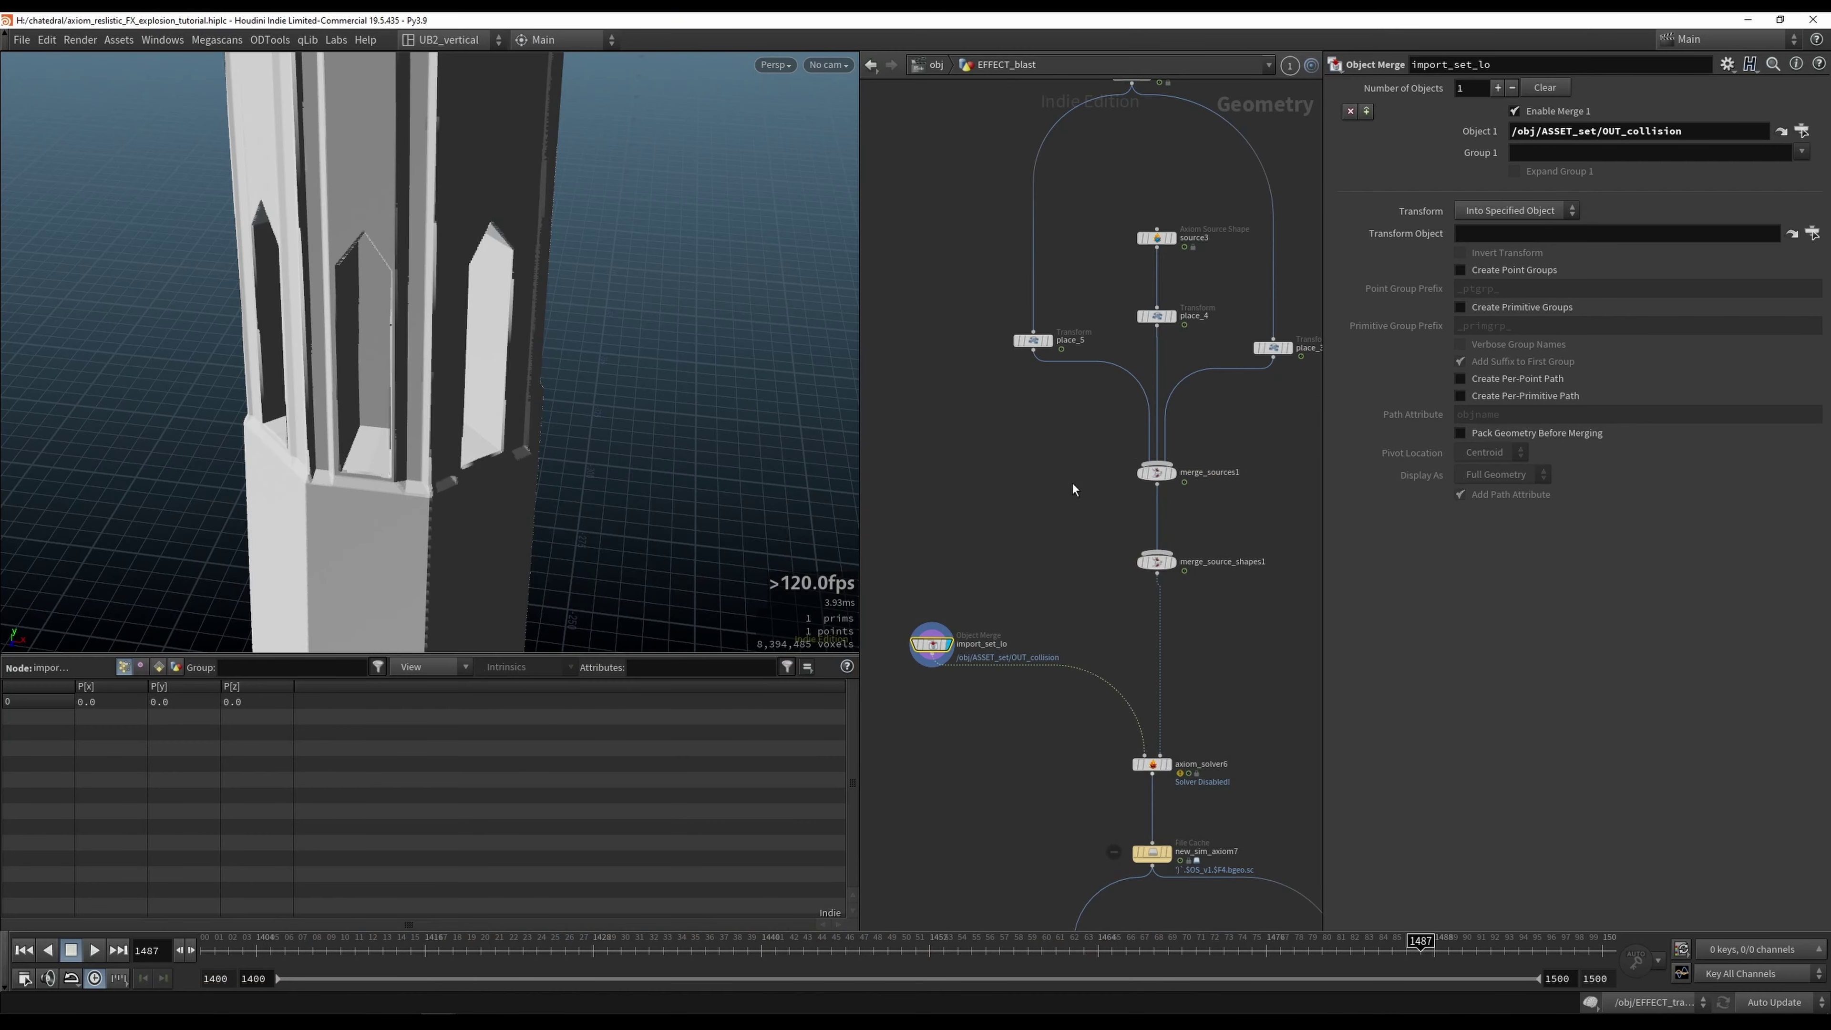
Step: Display the standalone subnet1 node above the source network and enter it
drag(932, 645, 941, 643)
middle_drag(1008, 562, 991, 615)
scroll(937, 696, down, 5)
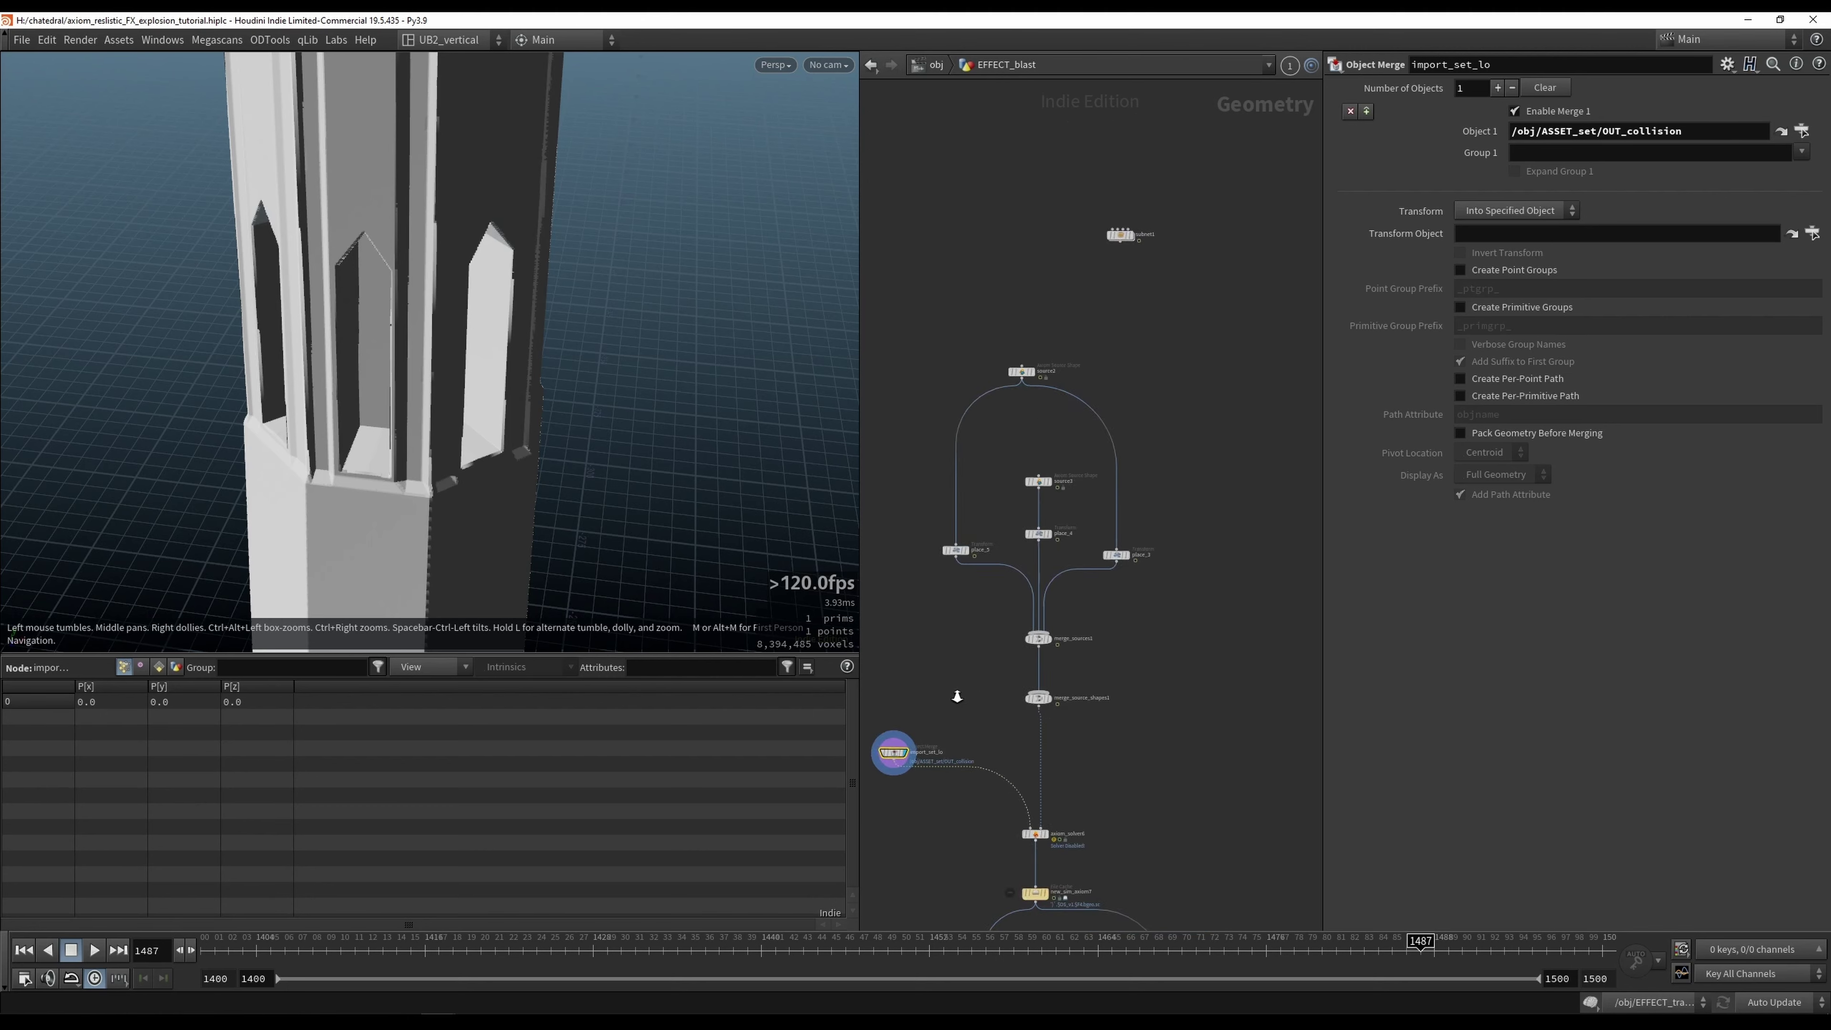
drag(1045, 402, 1066, 420)
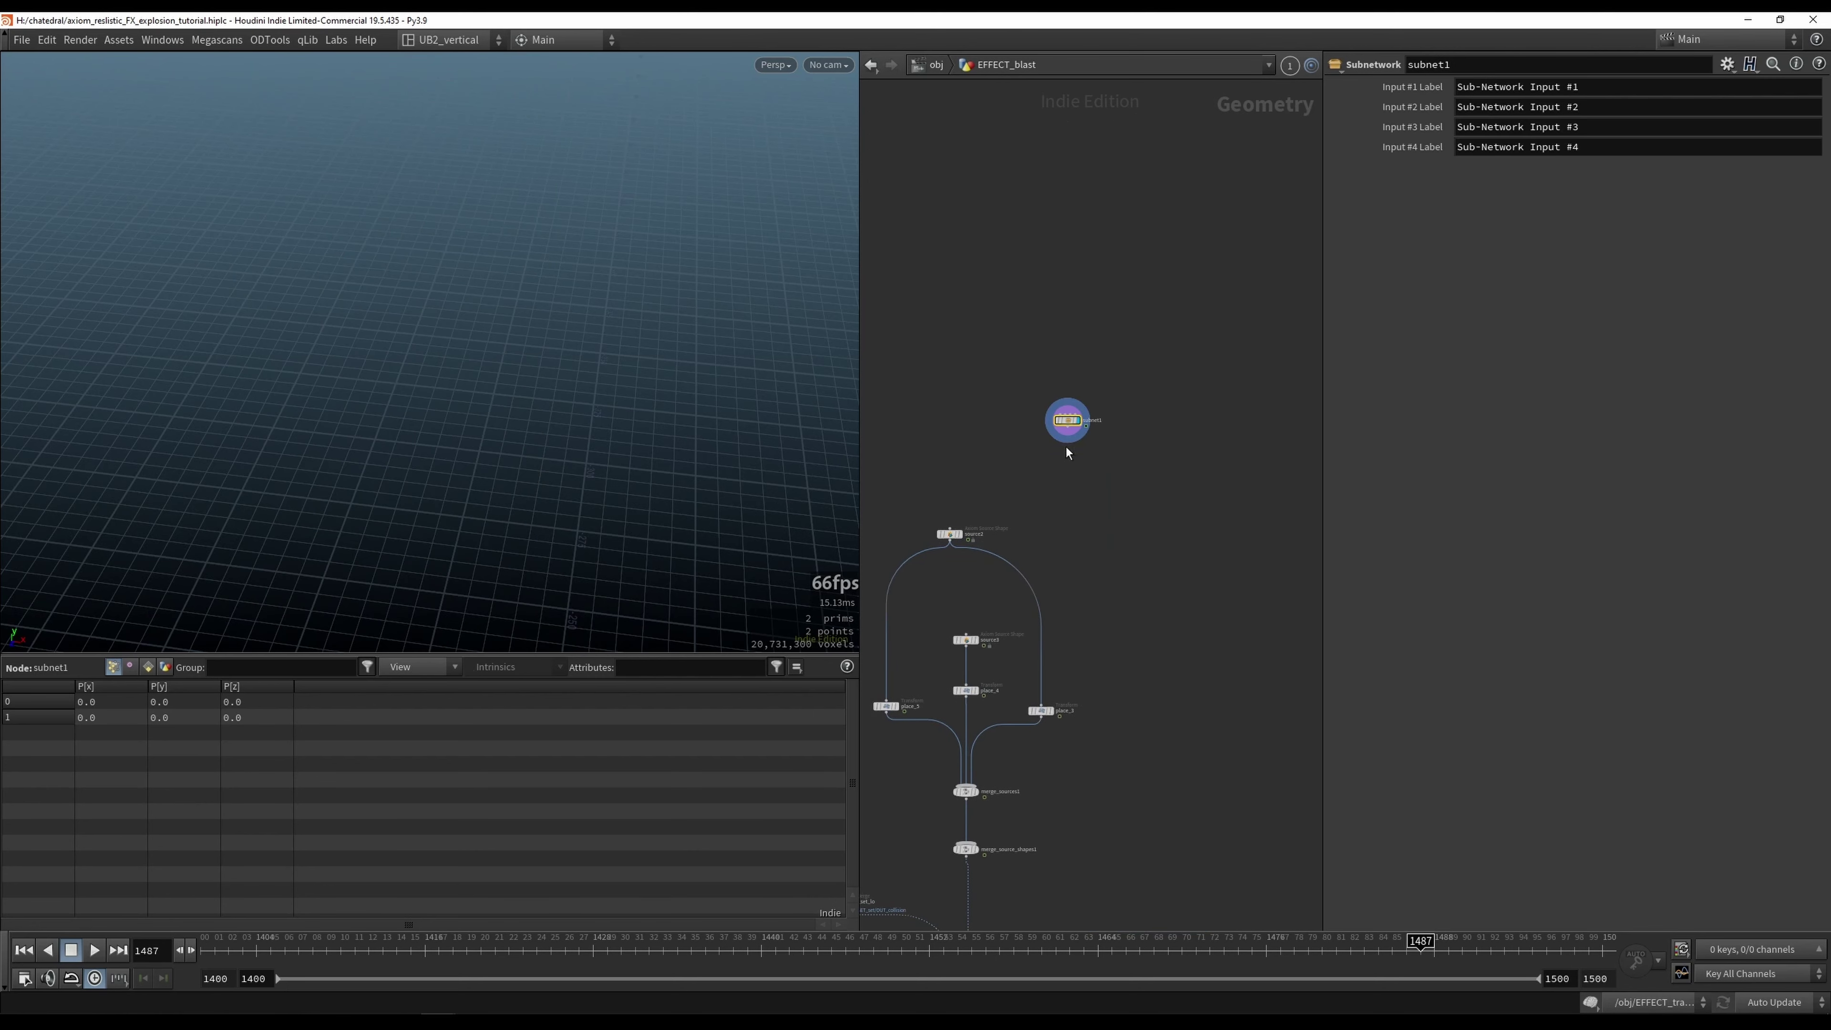
double_click(1067, 421)
scroll(1065, 599, up, 3)
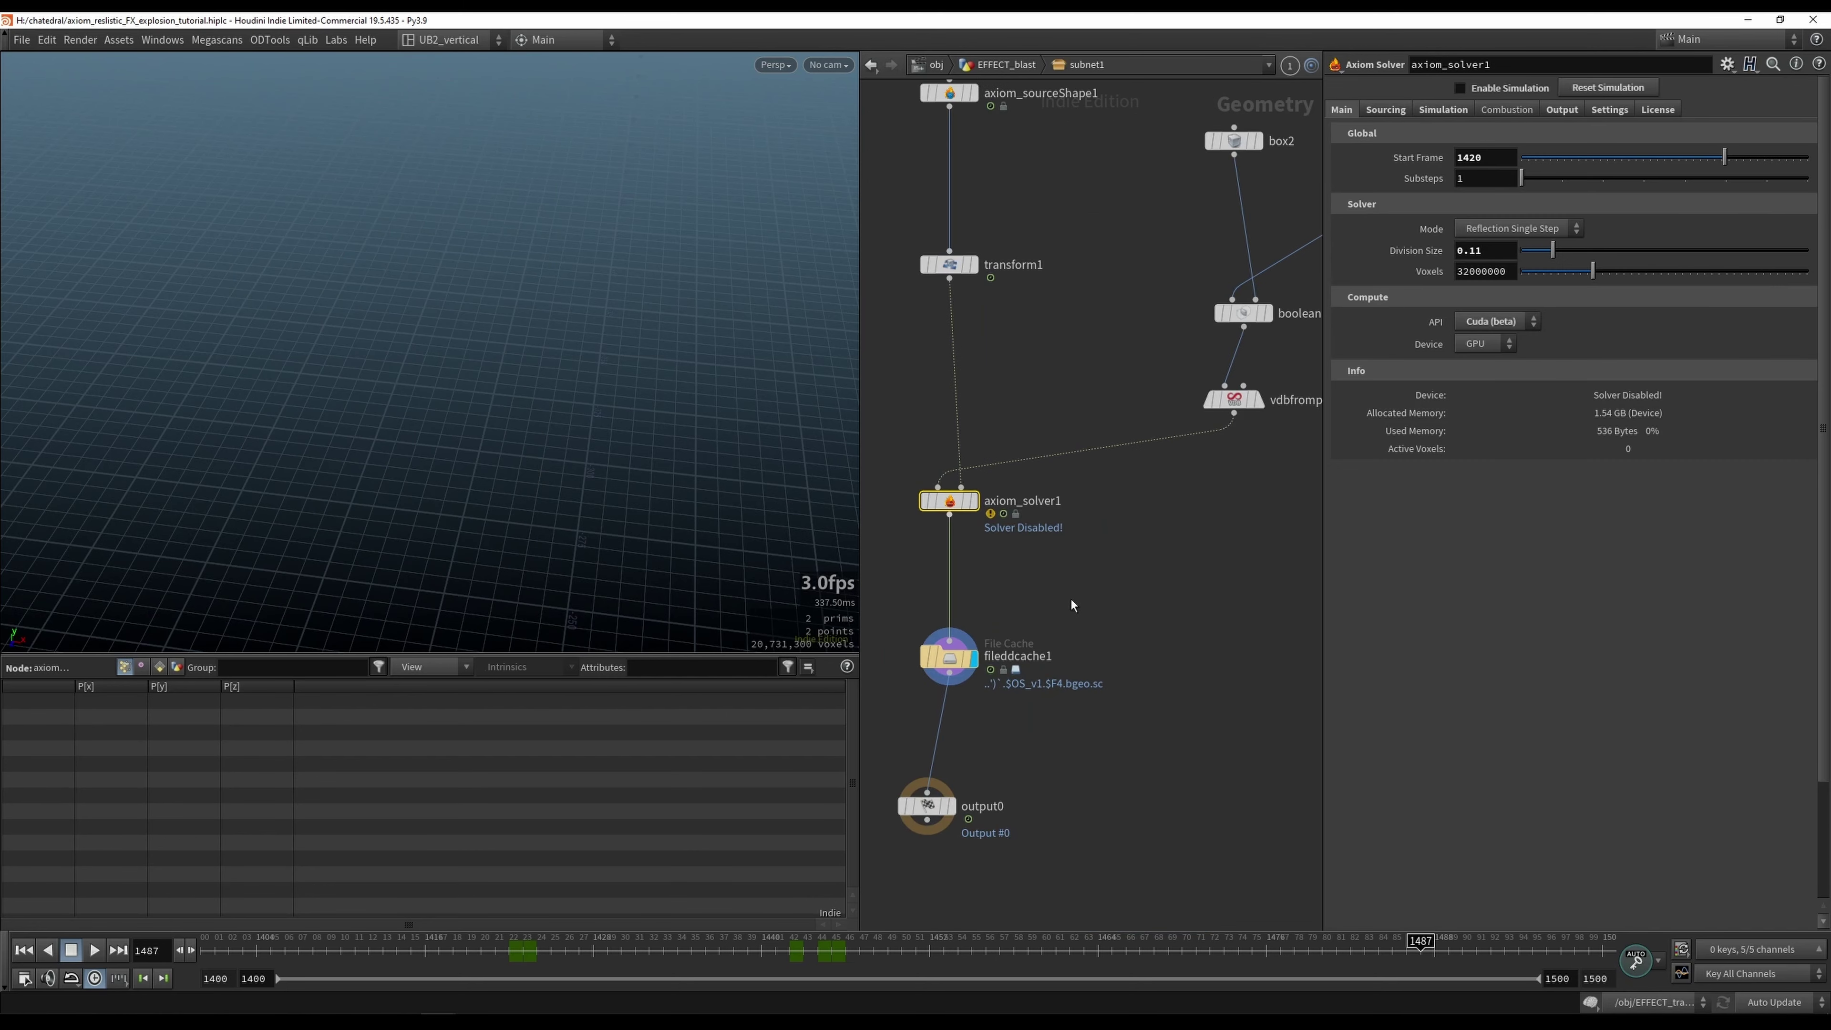
Step: Frame the cached explosion of fileddcache1 and examine its motion across the timeline and in the MPlay flipbook
key(space+g)
drag(700, 489, 486, 405)
scroll(486, 404, up, 3)
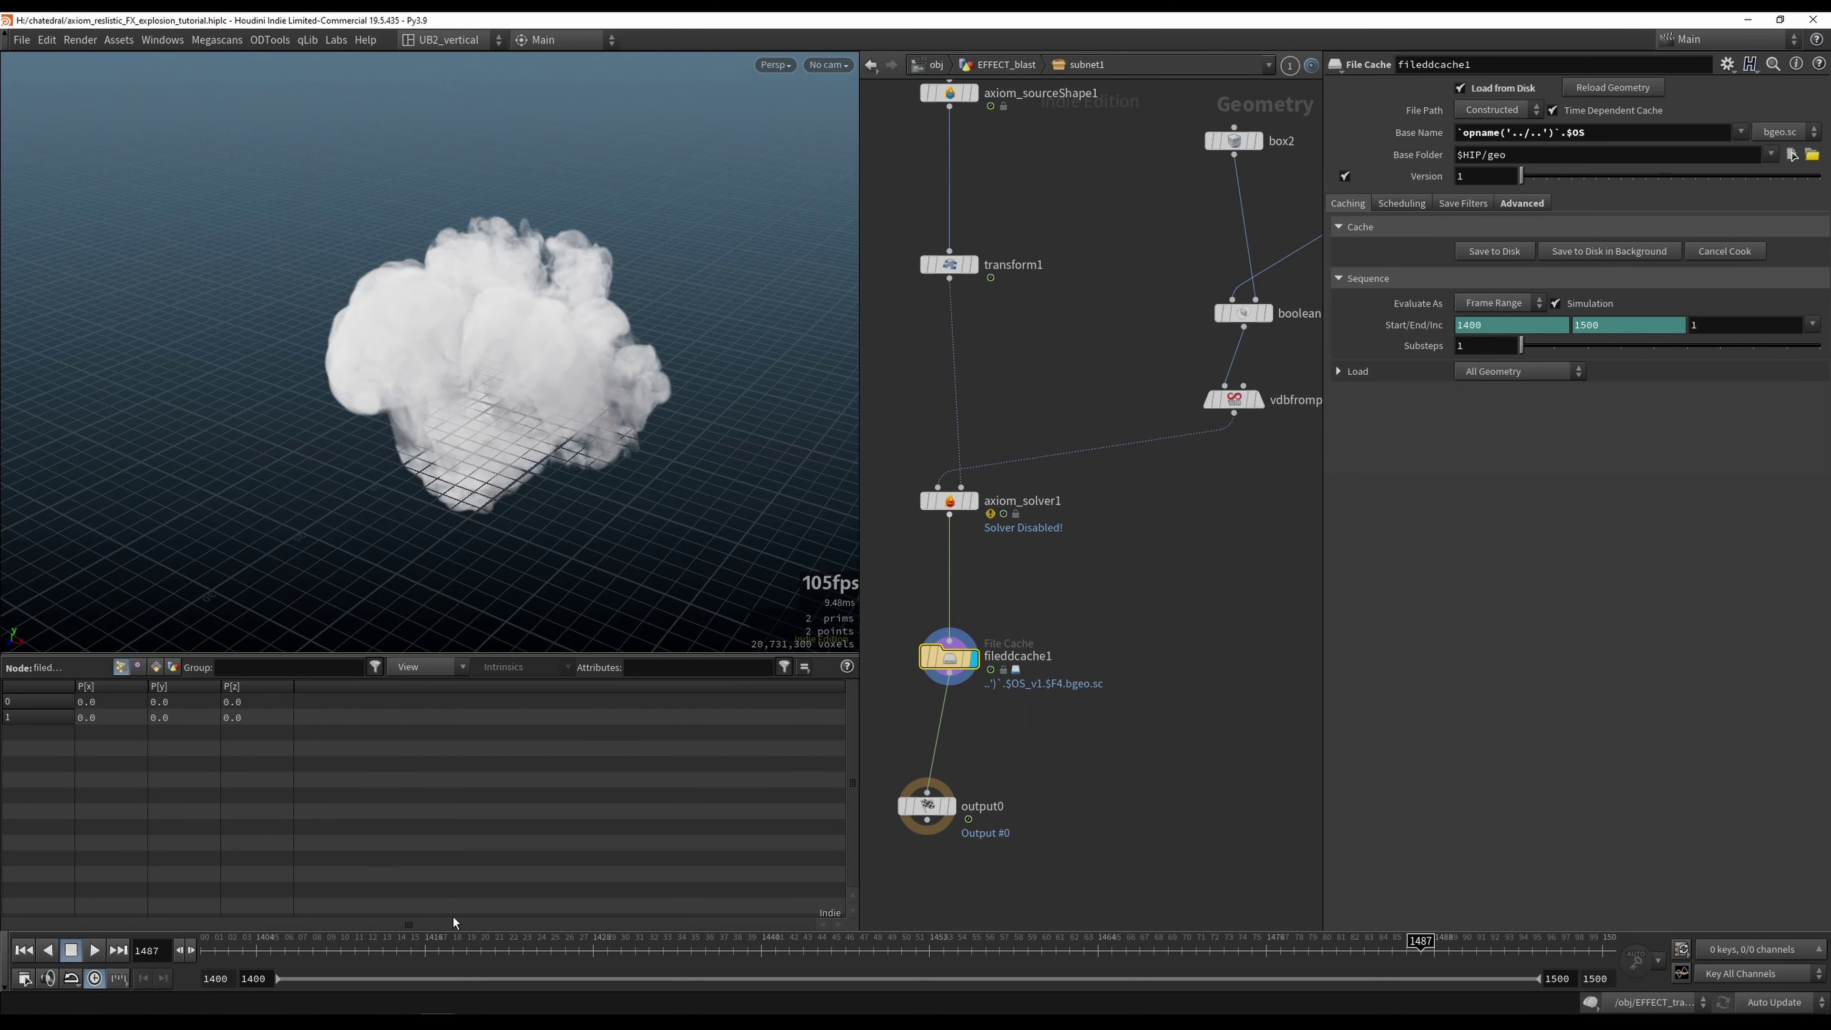
drag(495, 952, 580, 954)
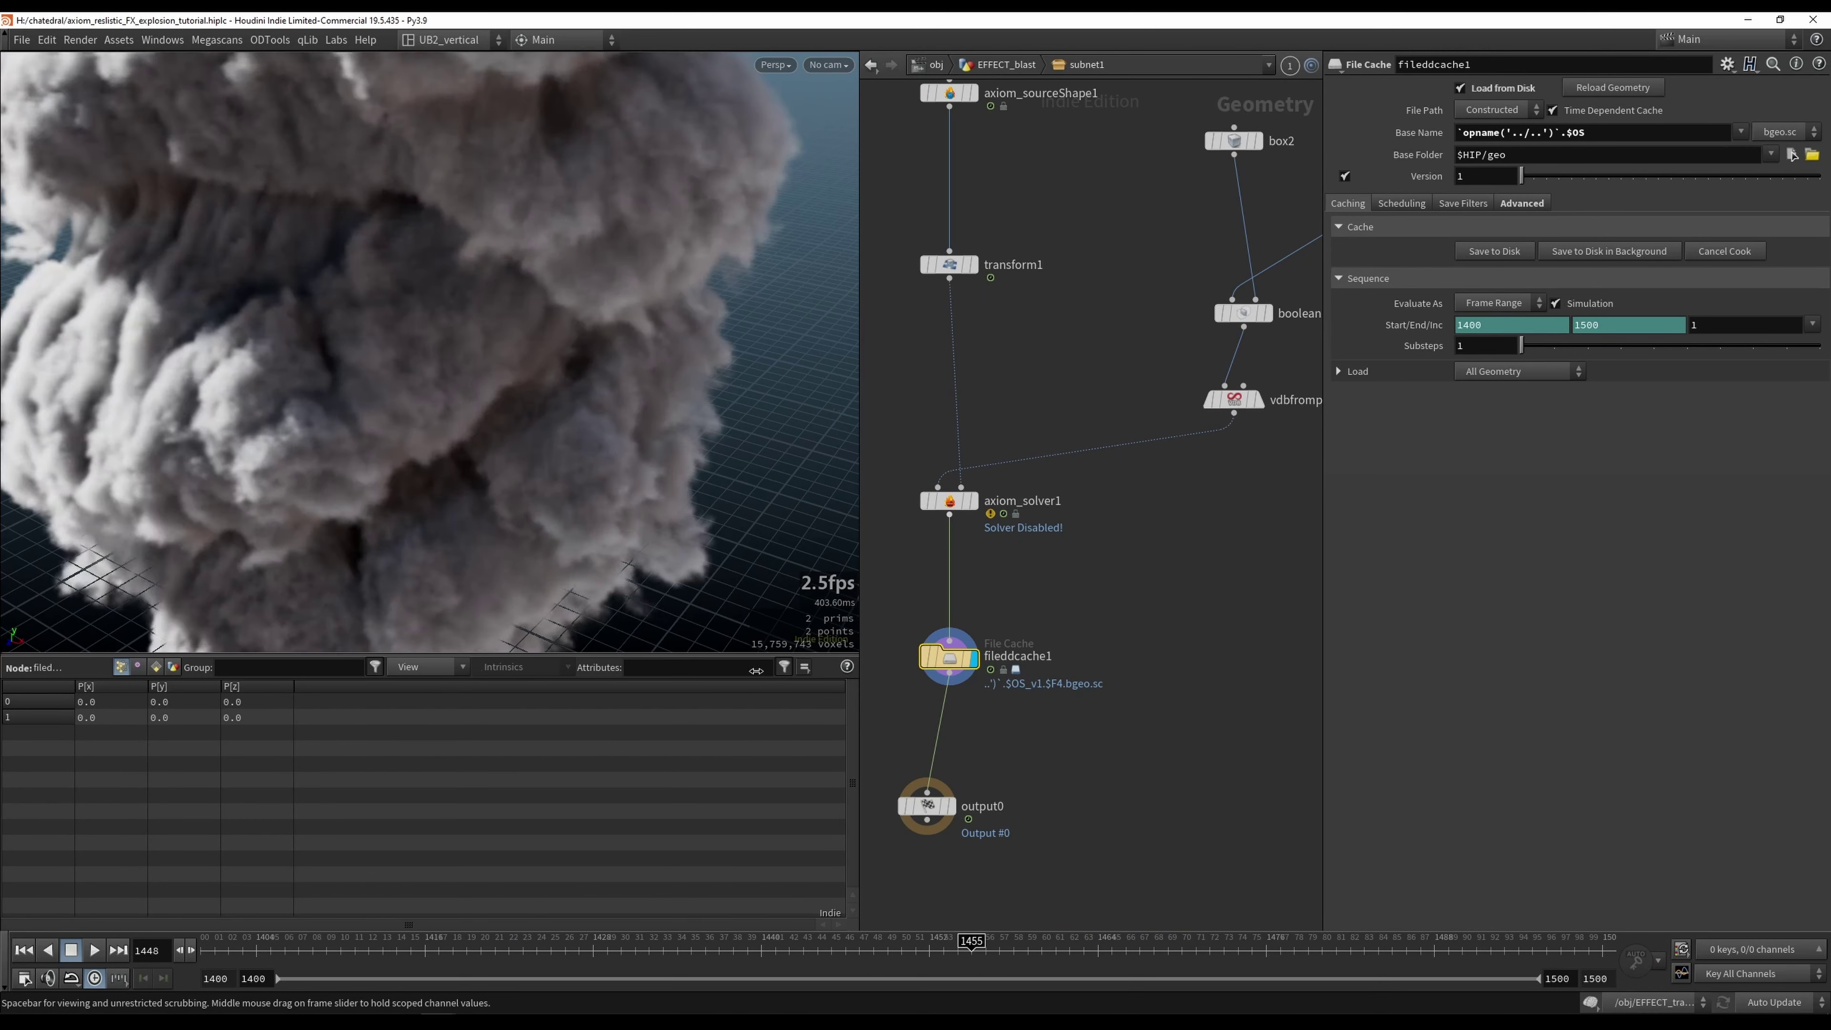
alt+drag(492, 377, 355, 478)
alt+right_drag(355, 479, 441, 429)
alt+drag(441, 429, 476, 433)
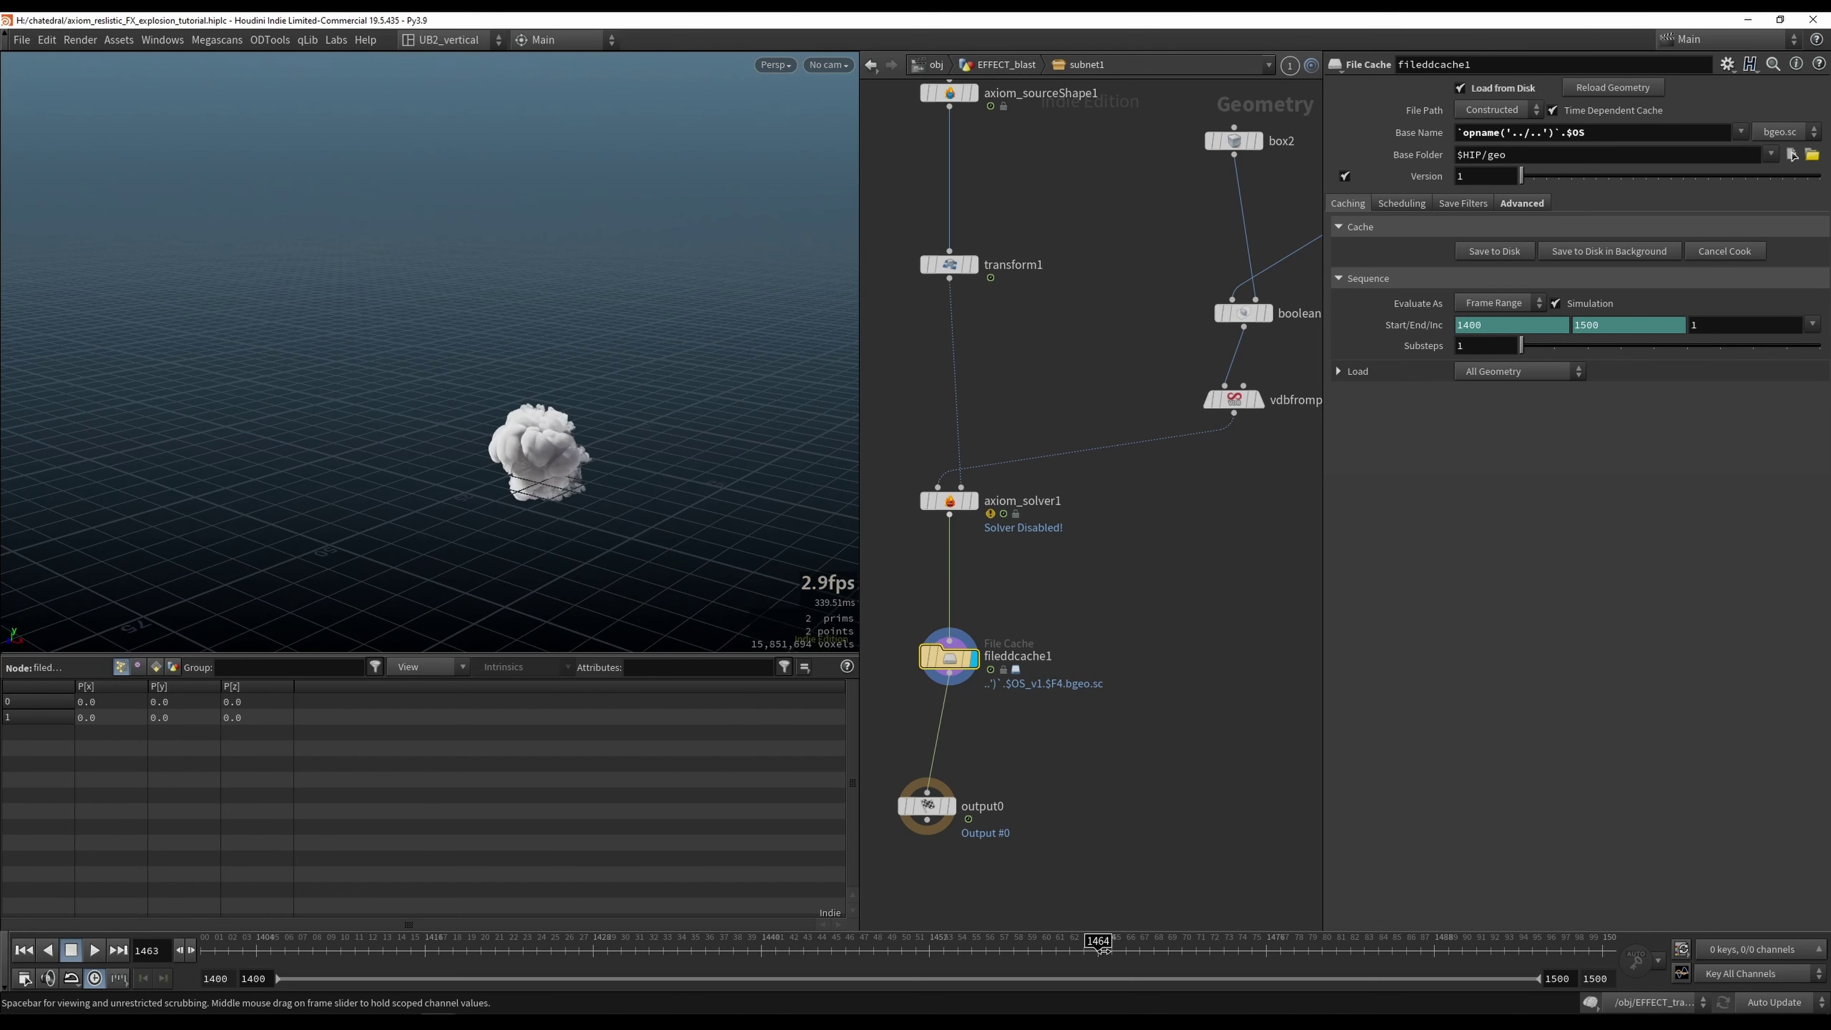
click(1026, 949)
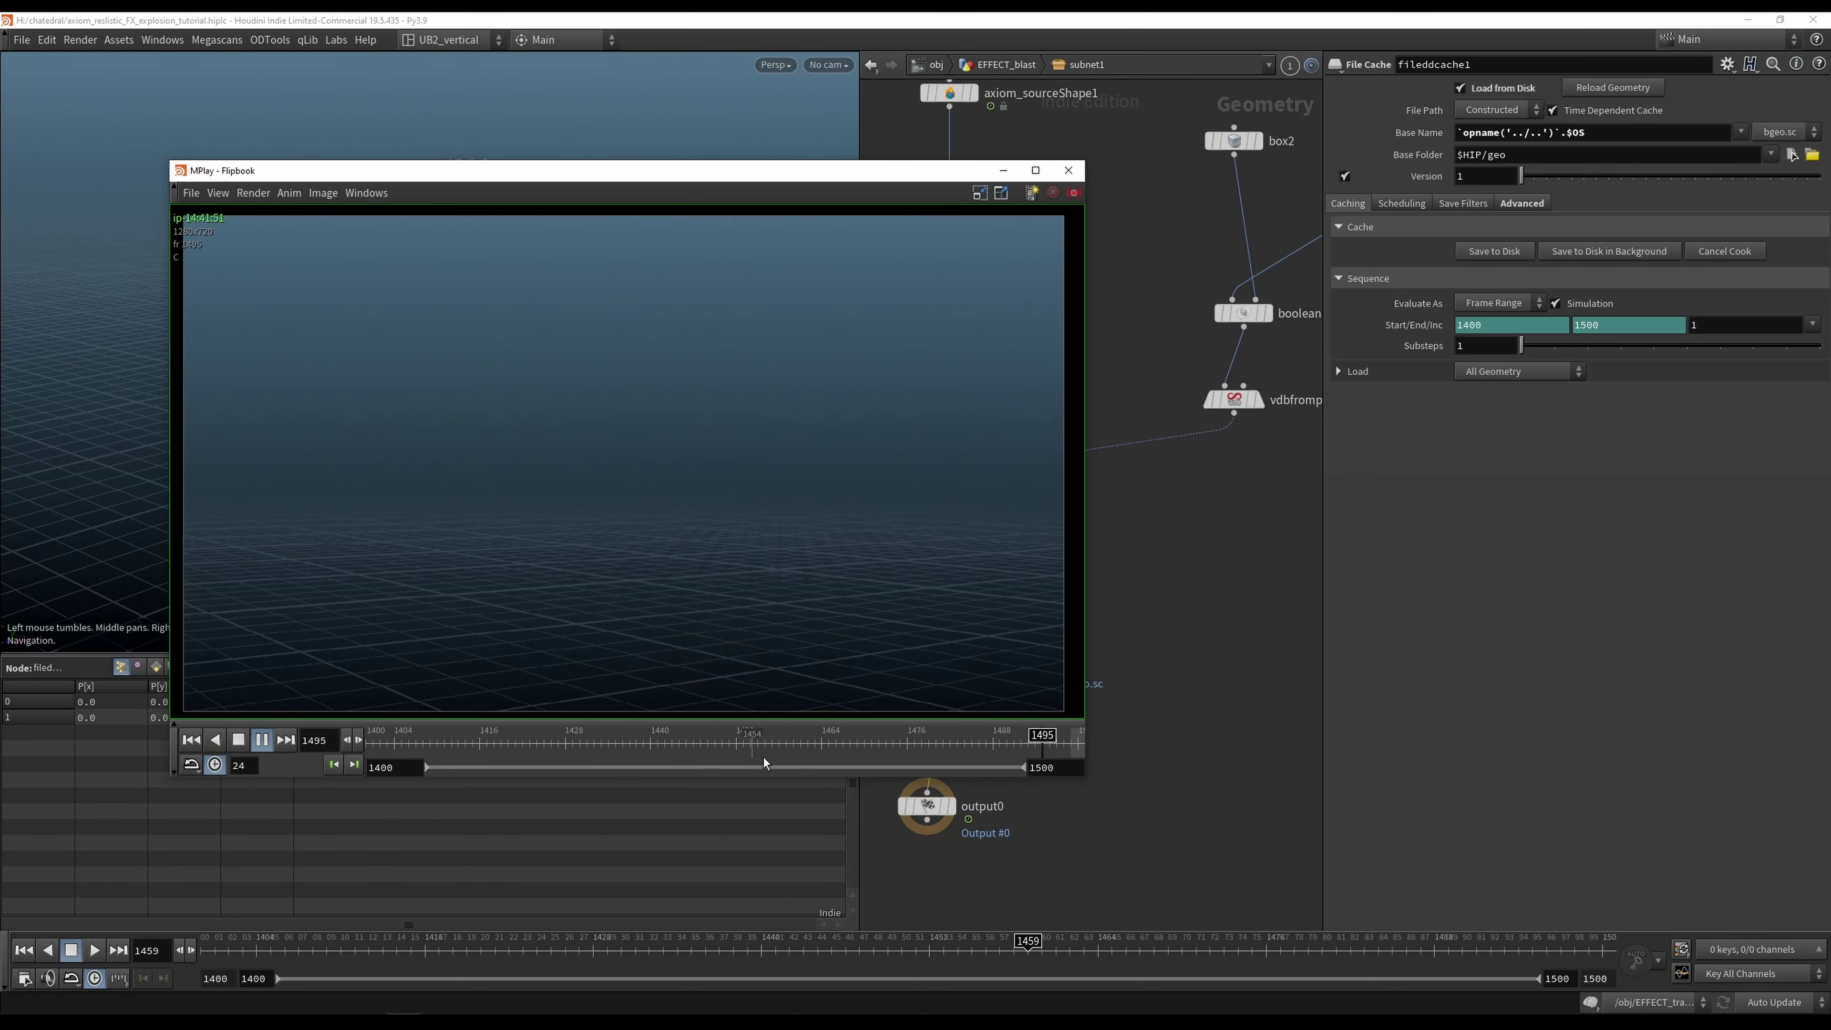
mouse_move(765, 750)
mouse_down()
mouse_move(946, 744)
mouse_move(522, 743)
mouse_move(800, 743)
mouse_up()
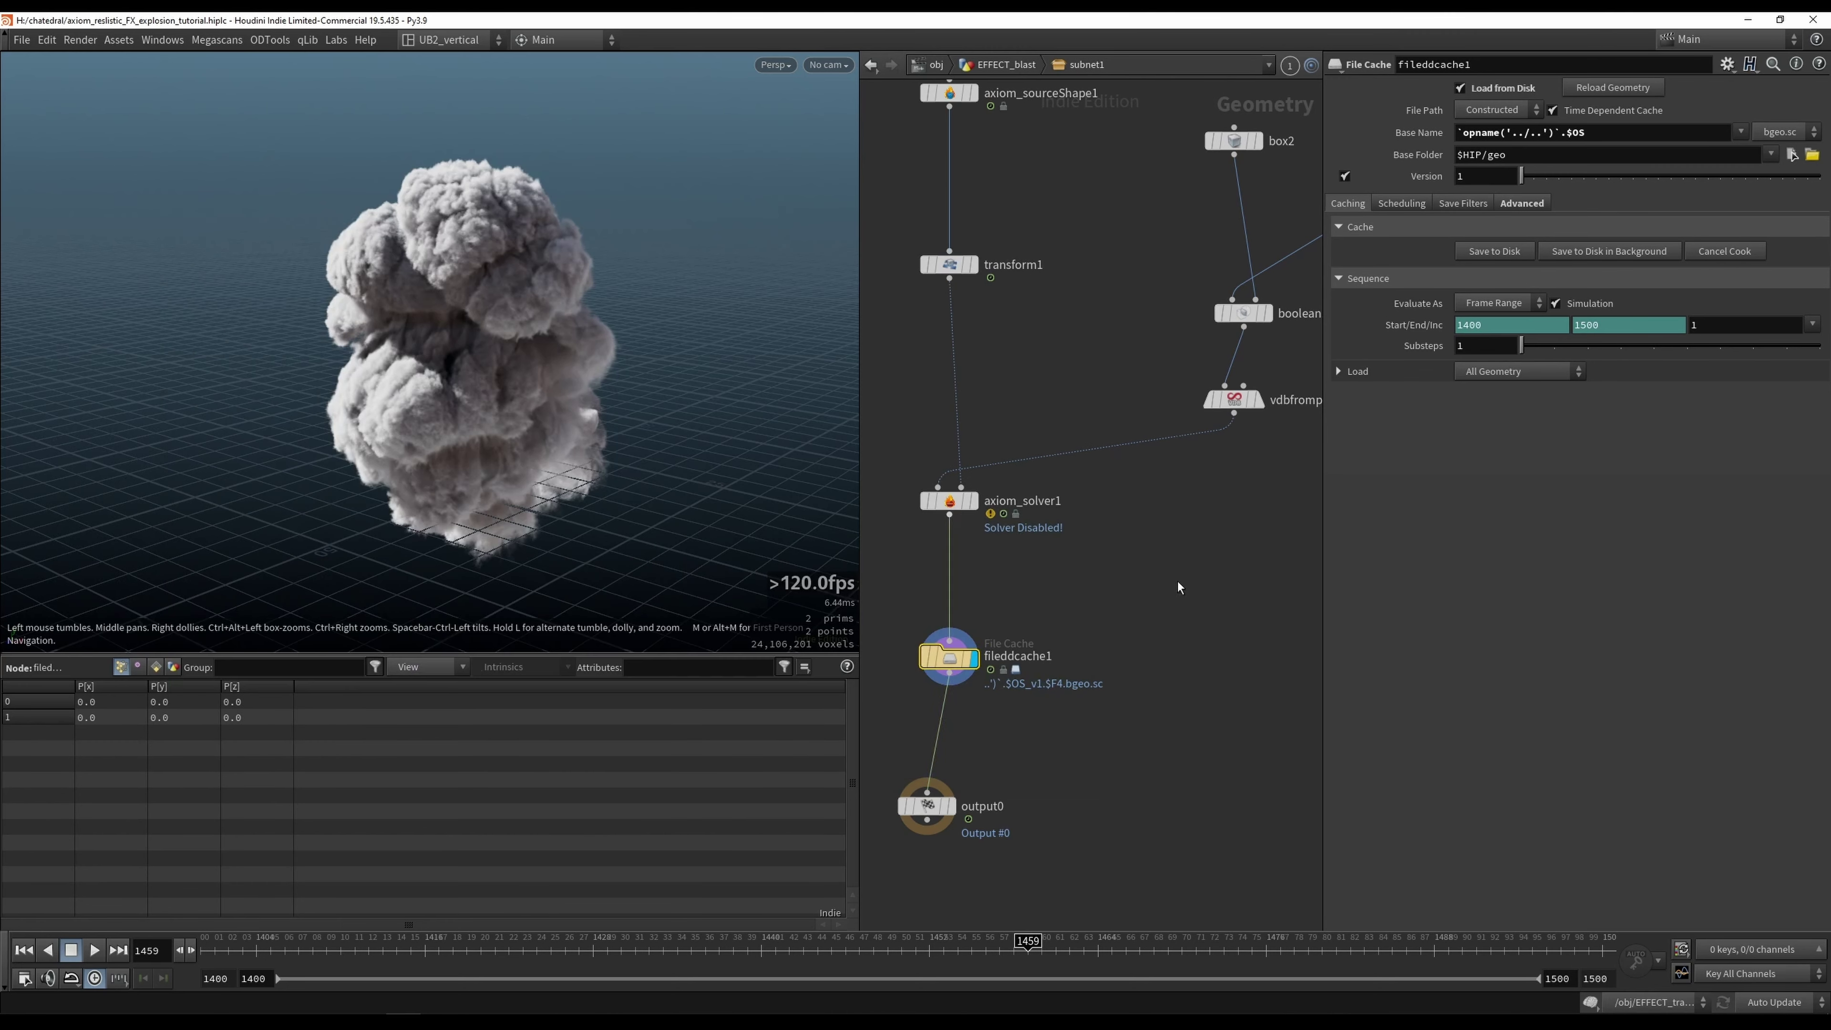
Step: Display axiom_solver1 with its simulation enabled and play the live explosion from different angles
click(1008, 536)
drag(931, 508, 1031, 563)
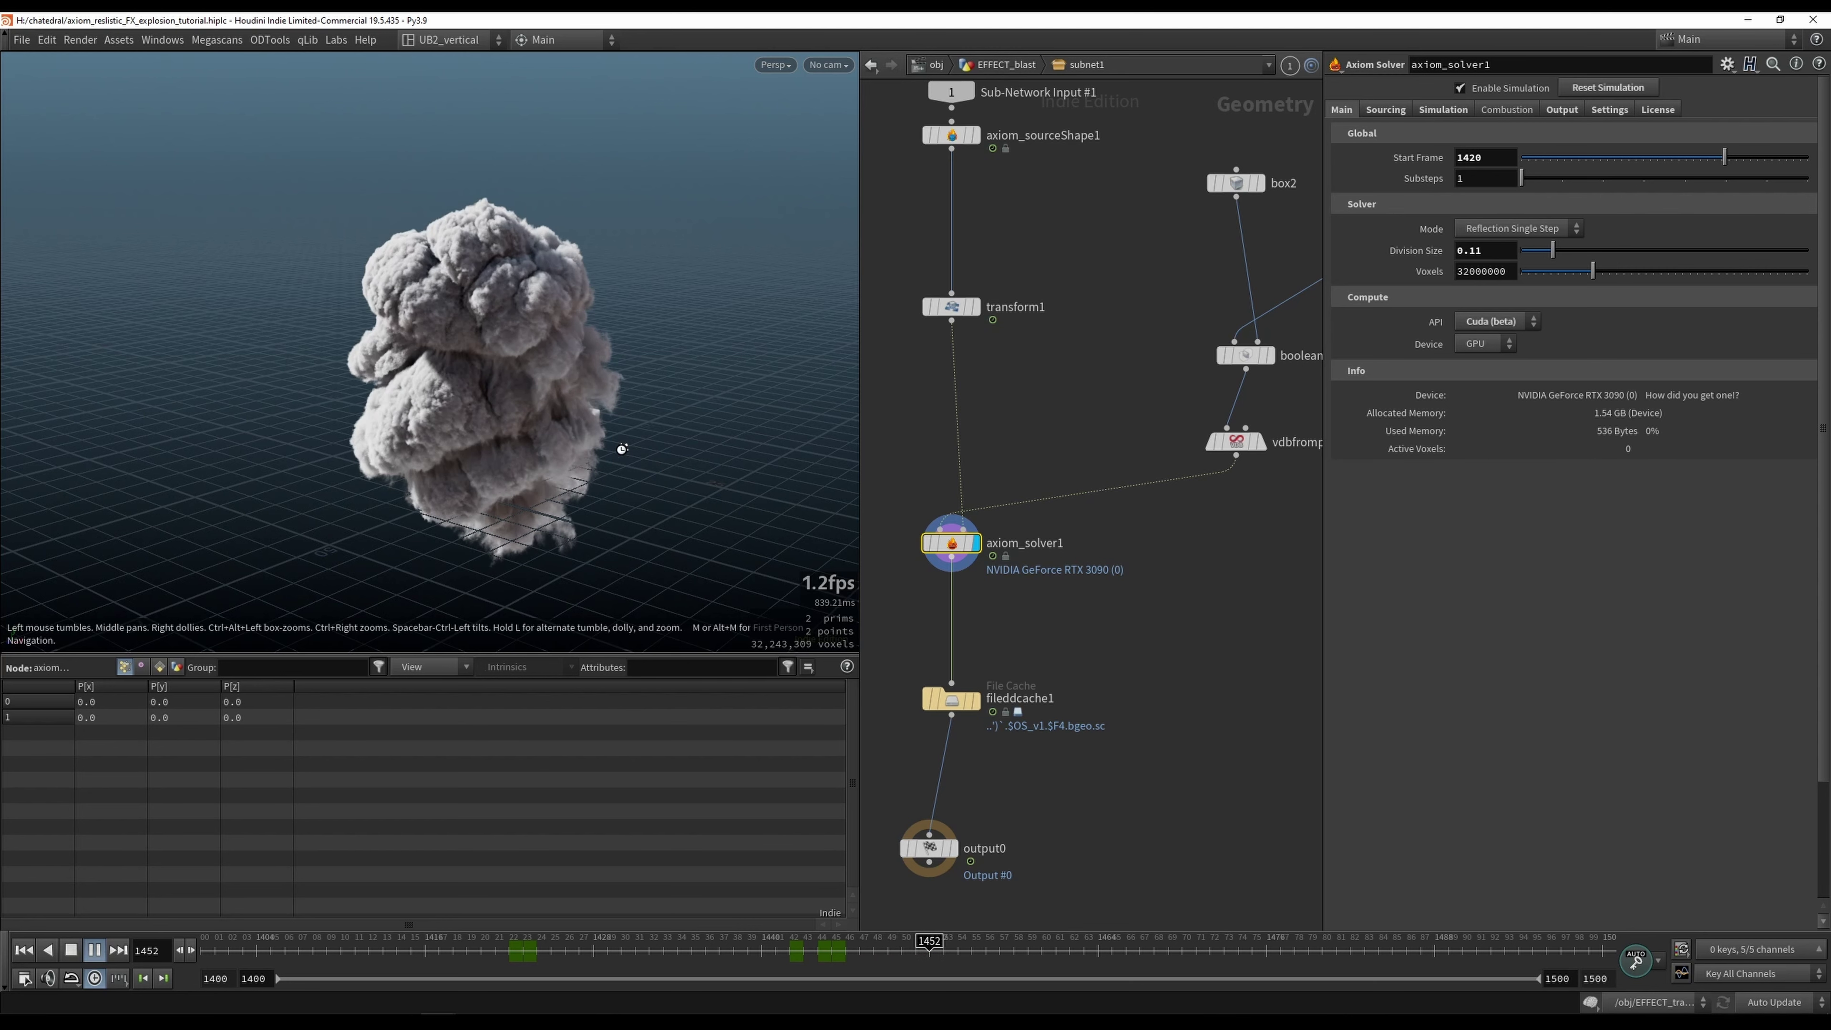
drag(598, 437, 577, 336)
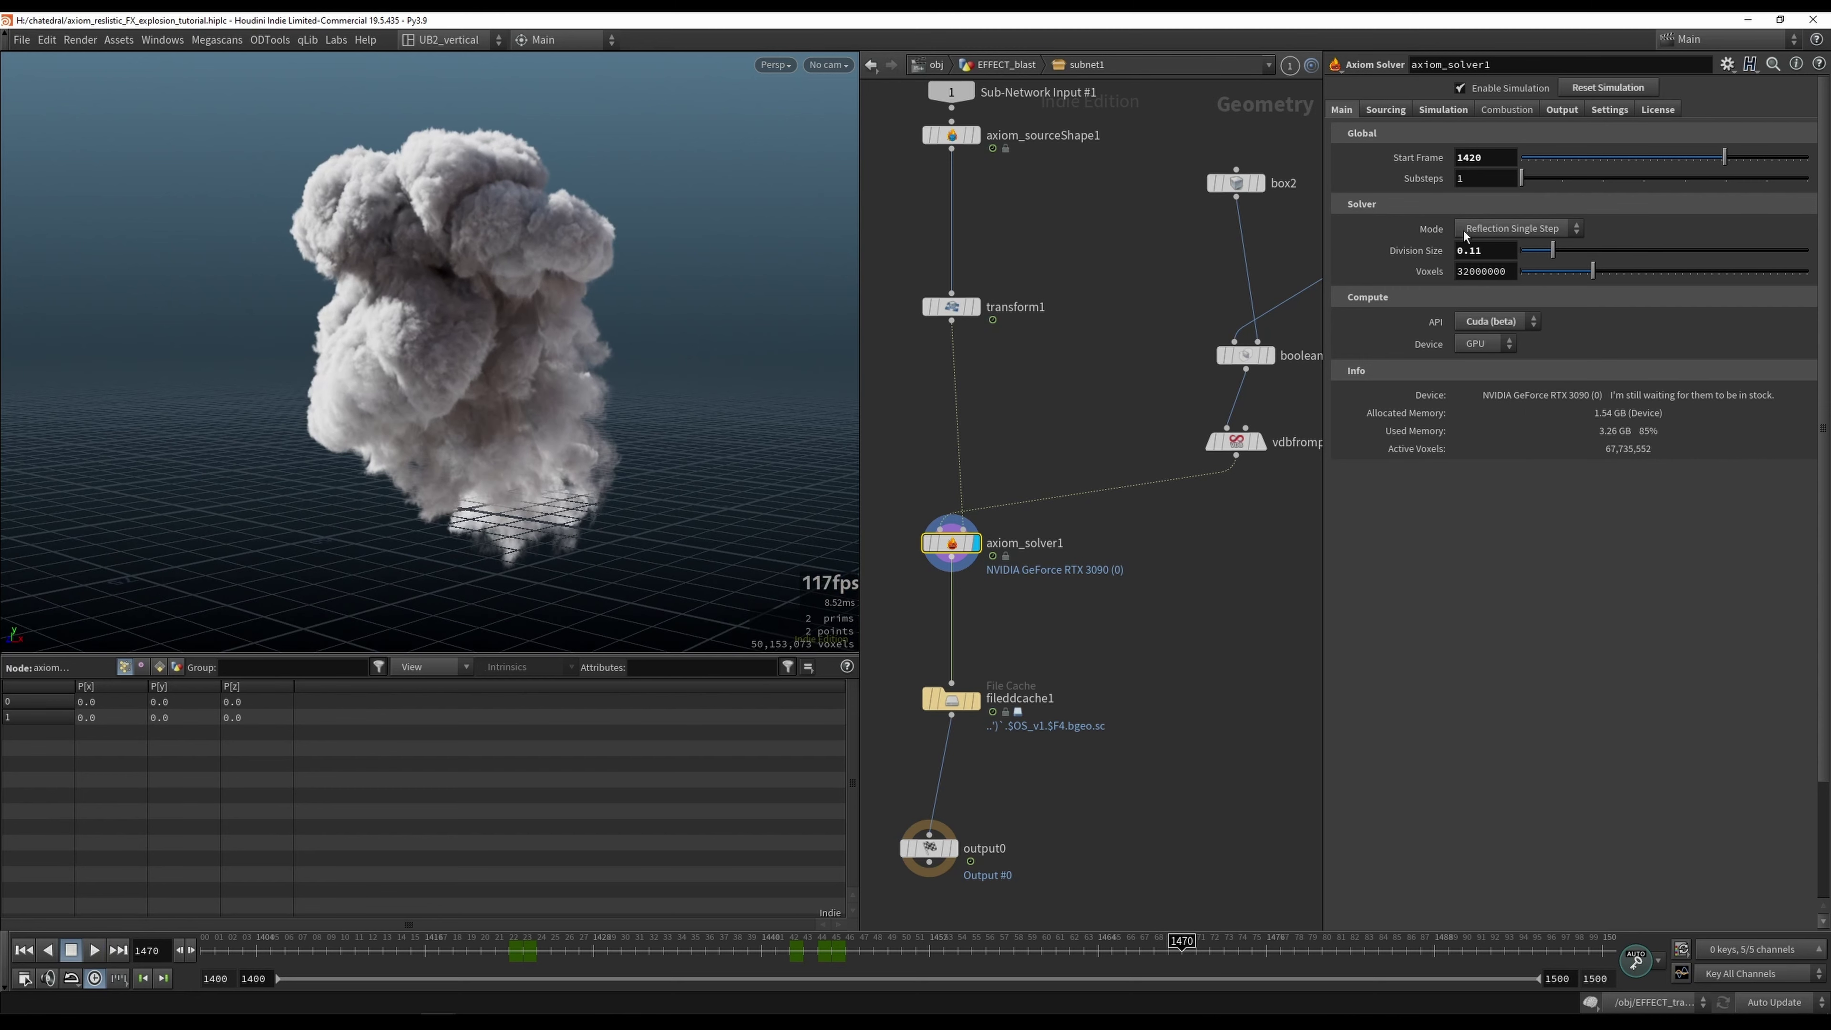
Step: Set the Division Size of axiom_solver1 to 0.15 and cancel the resulting cook
drag(1475, 251, 1485, 251)
text(5)
key(Return)
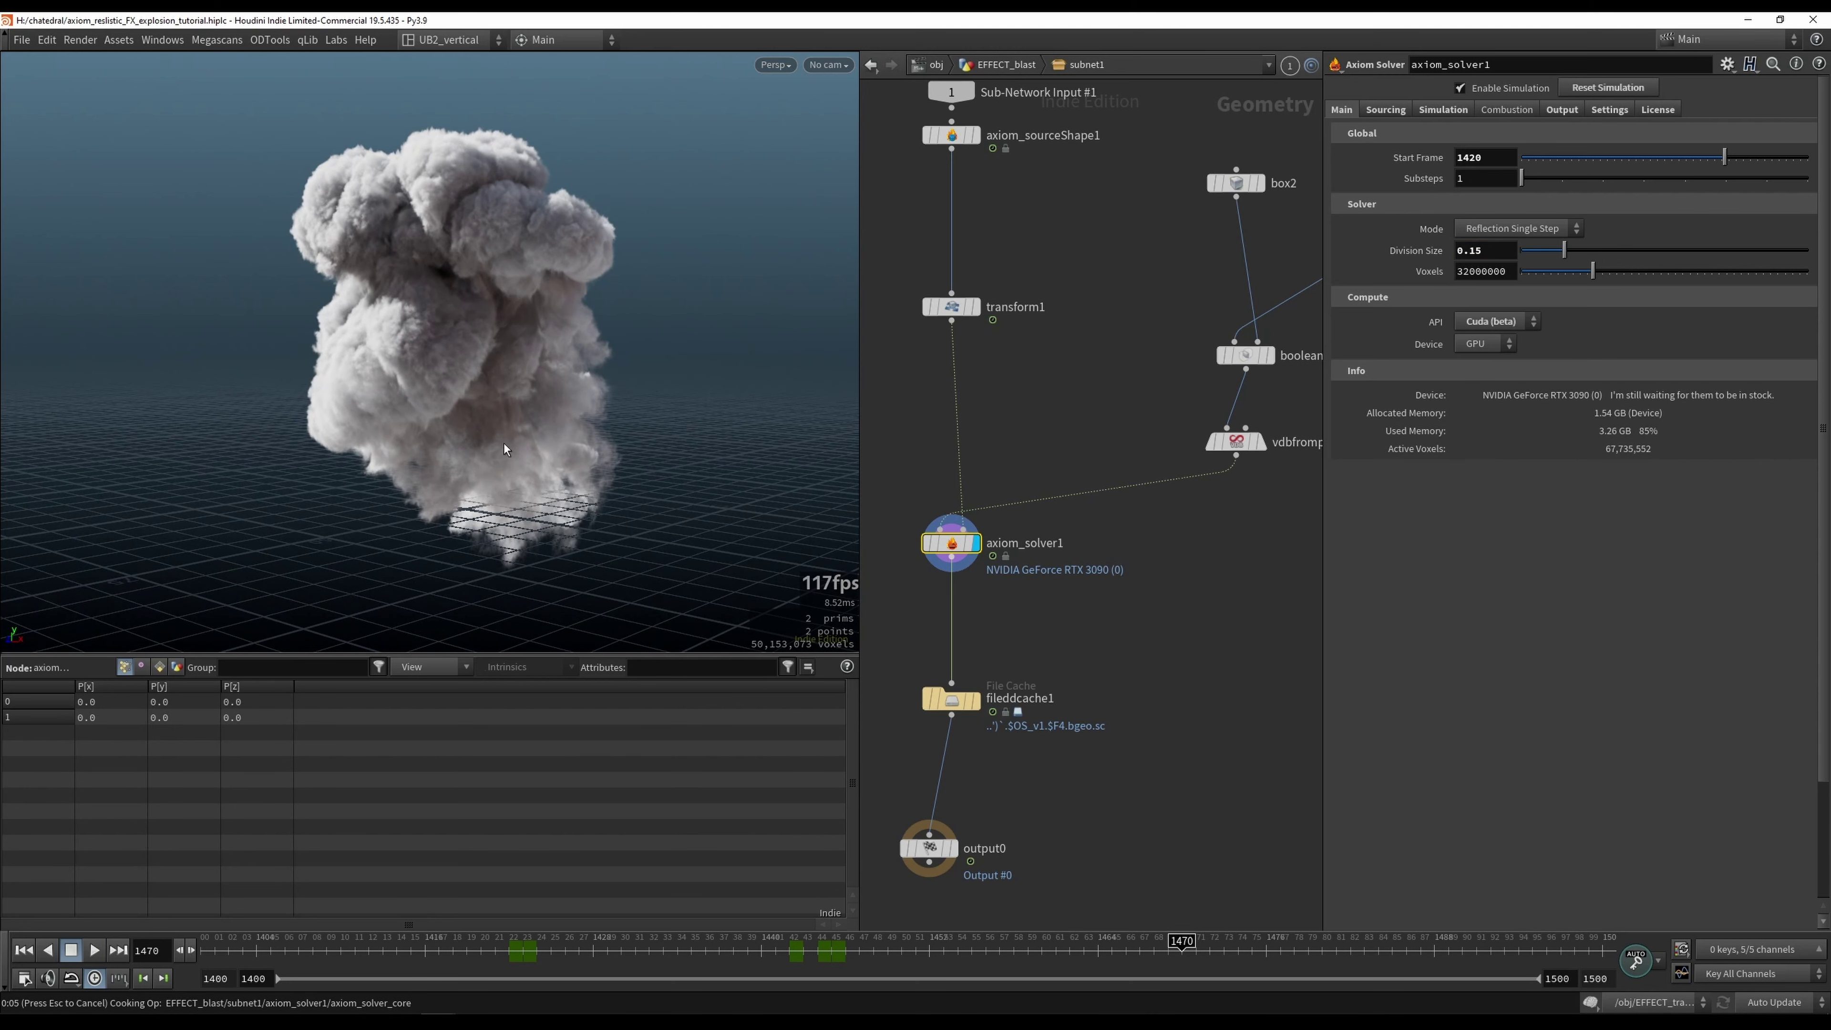
key(Escape)
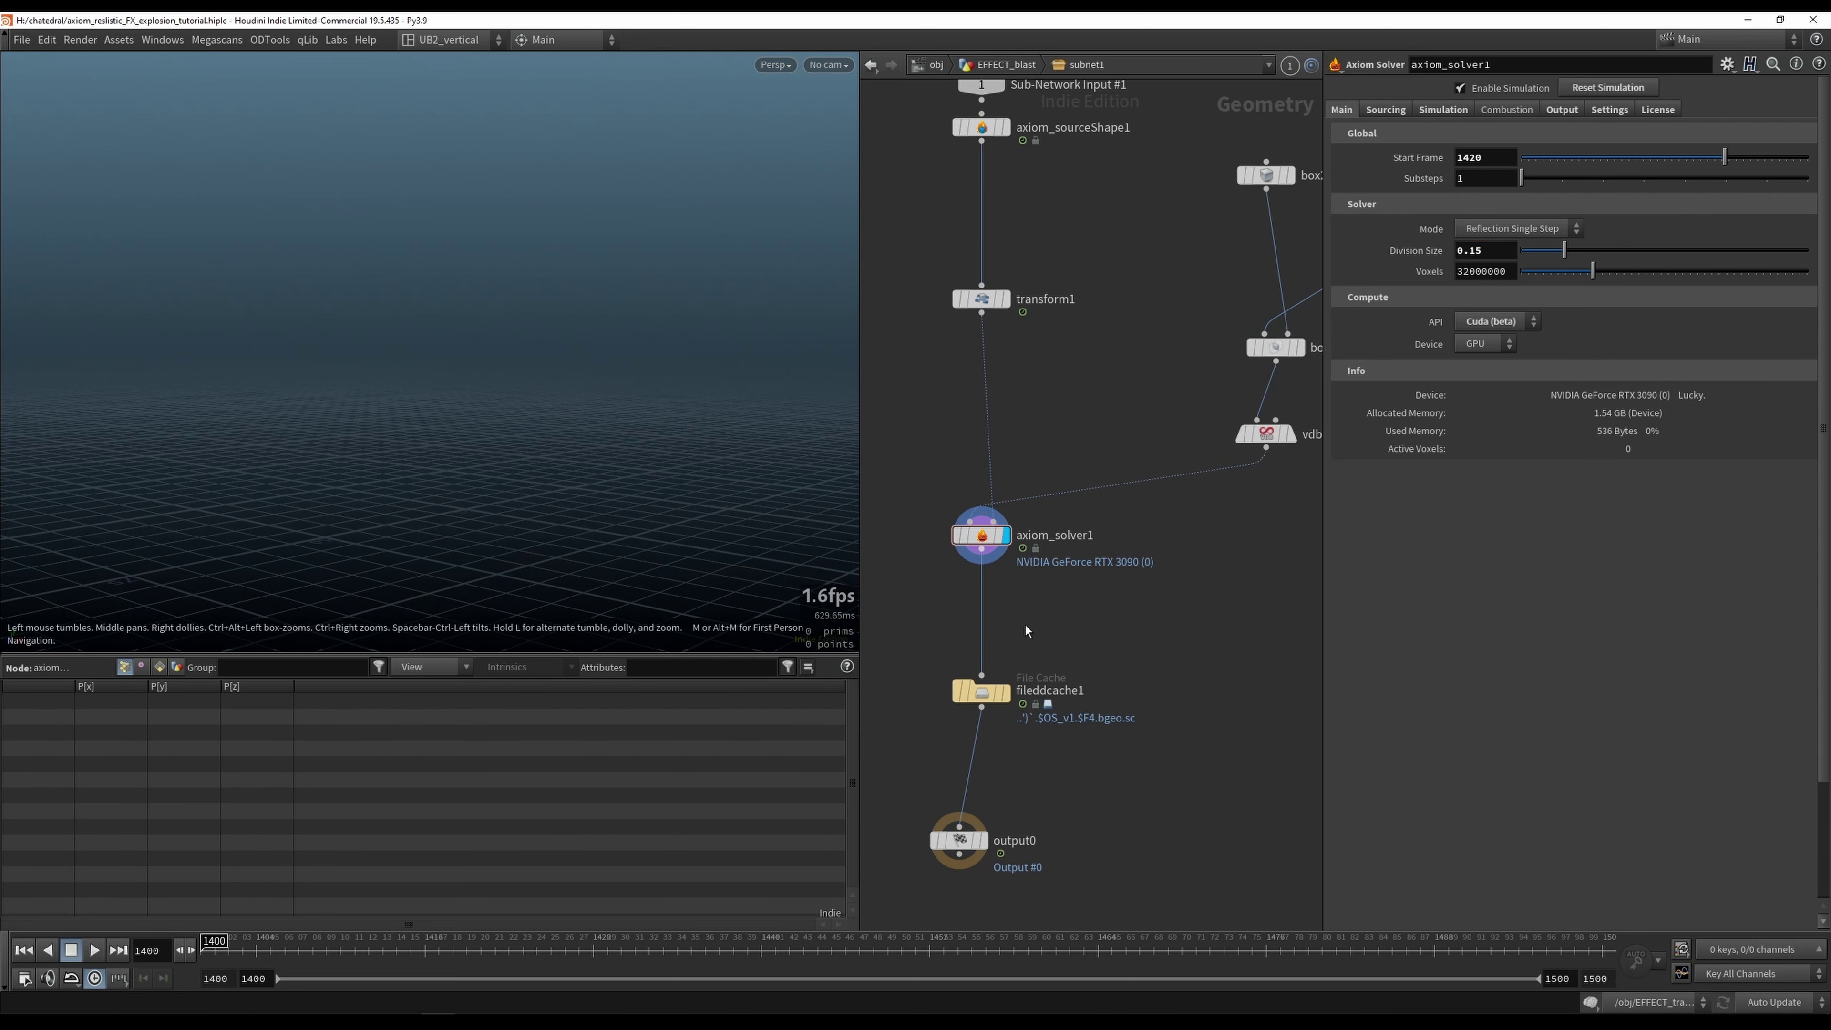
Step: Save the fileddcache1 simulation cache to disk for frames 1400 to 1500
click(964, 687)
click(1471, 253)
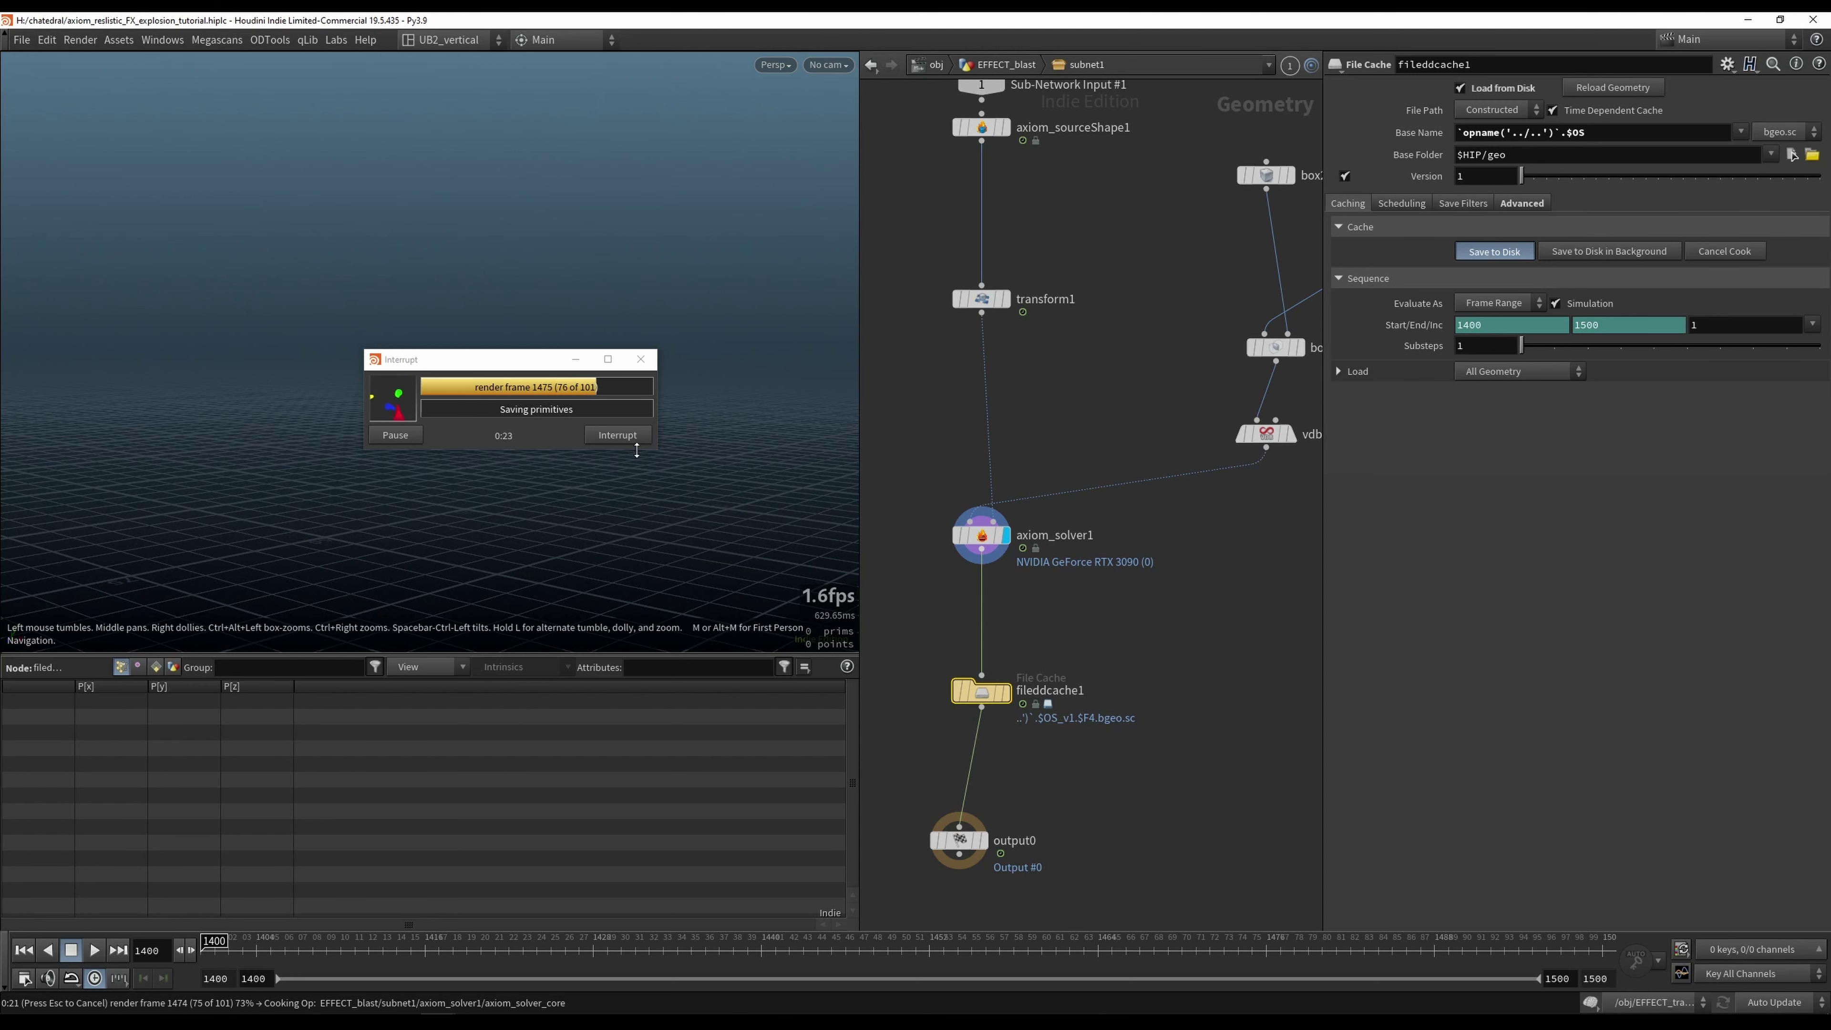
Step: Interrupt the cache save and examine the cached explosion around frame 1464 from different angles
click(626, 435)
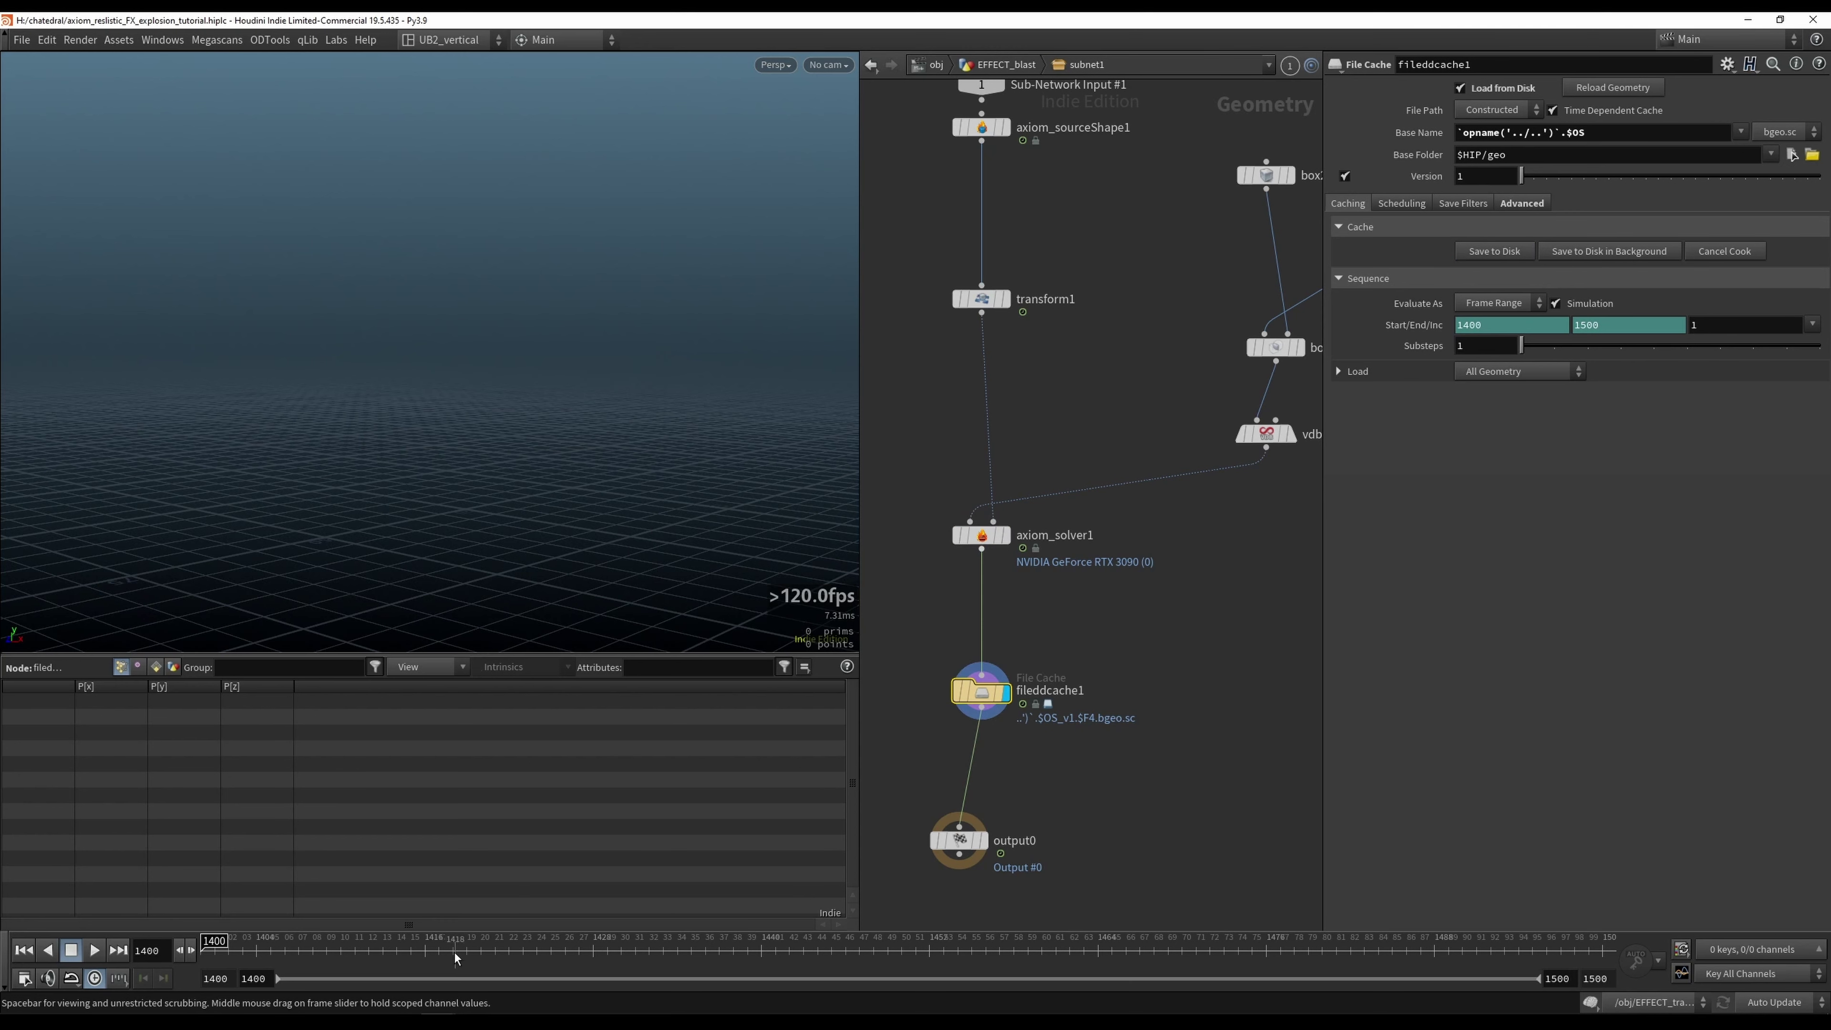
drag(455, 954, 1083, 954)
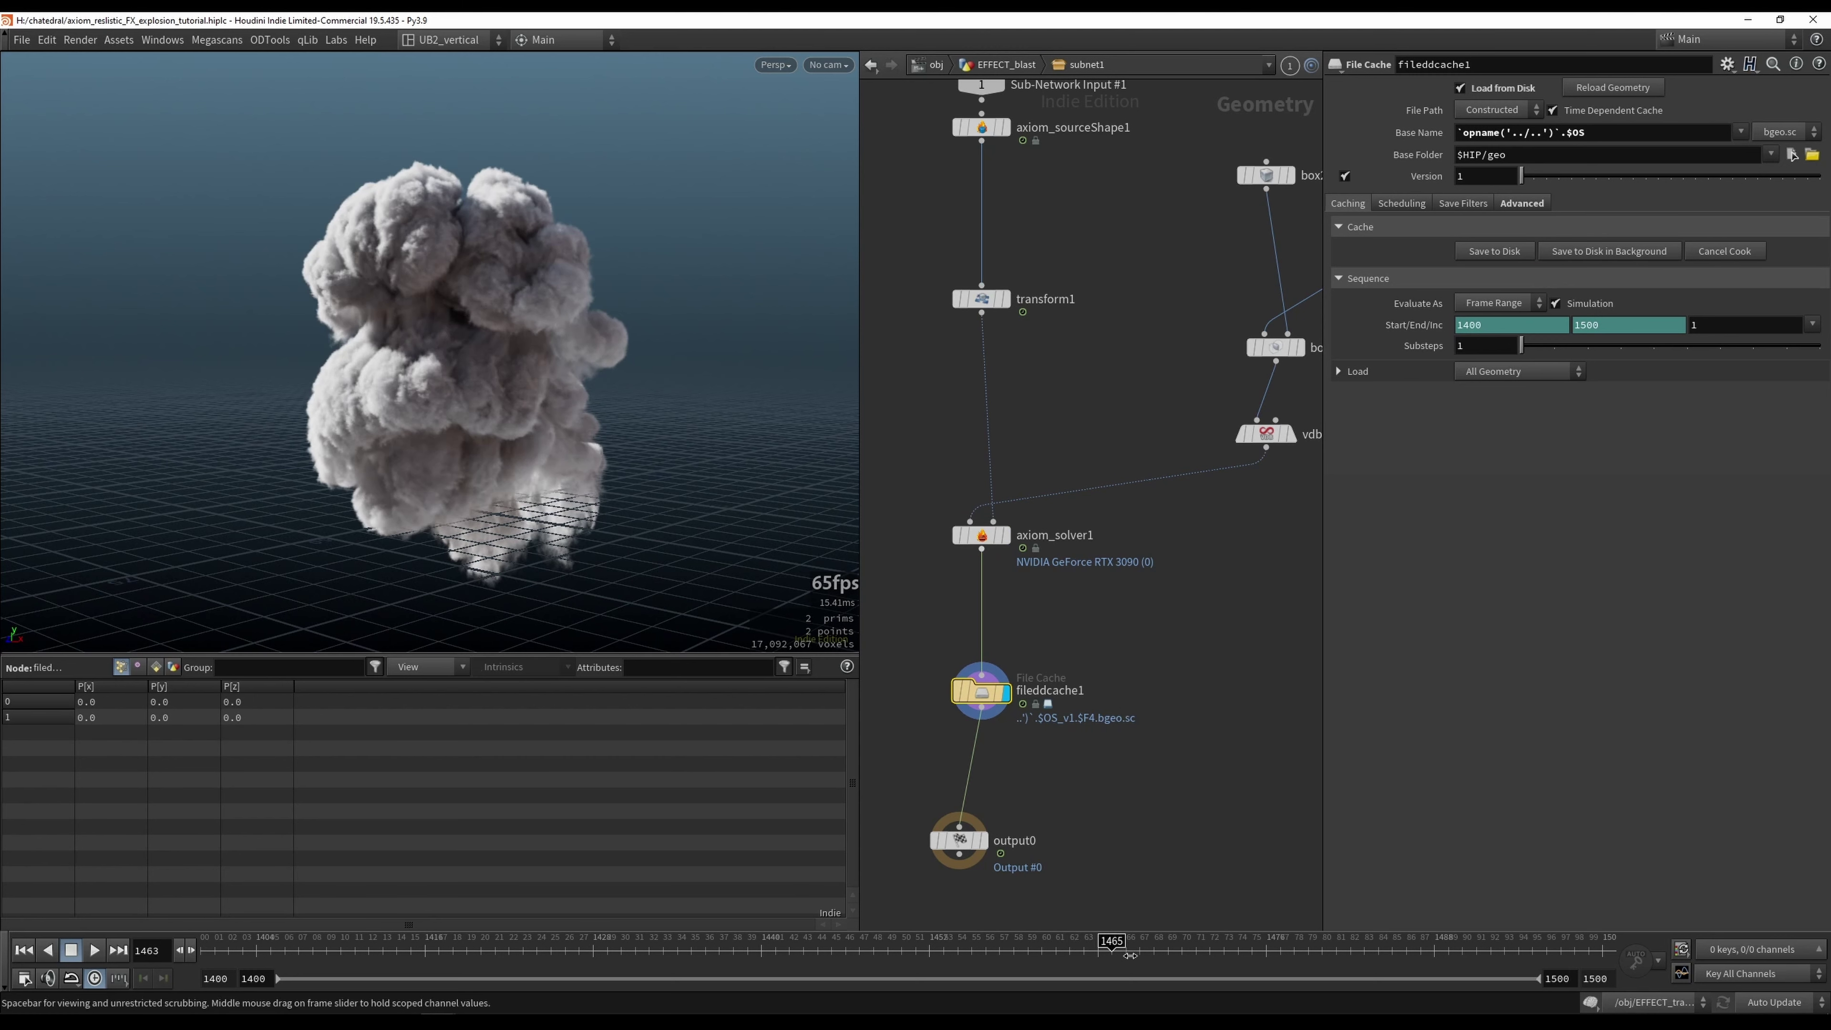
click(1098, 950)
drag(551, 409, 521, 386)
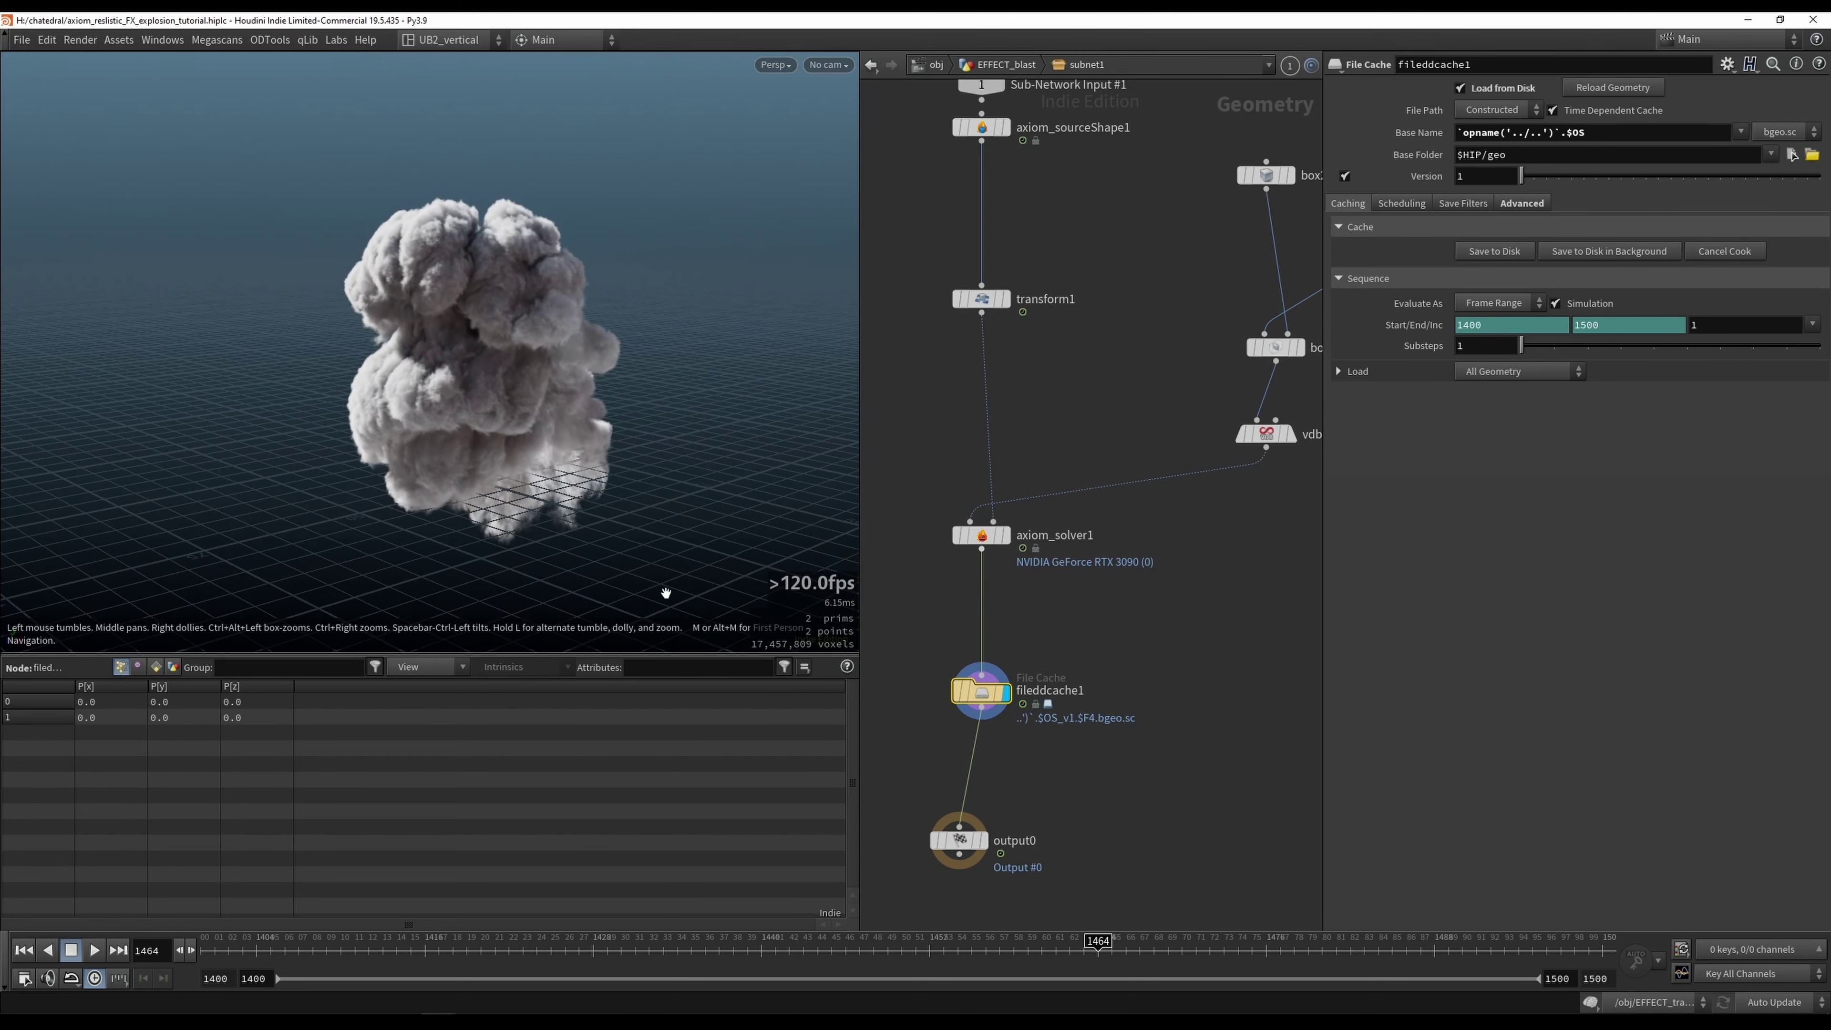
drag(565, 468, 504, 404)
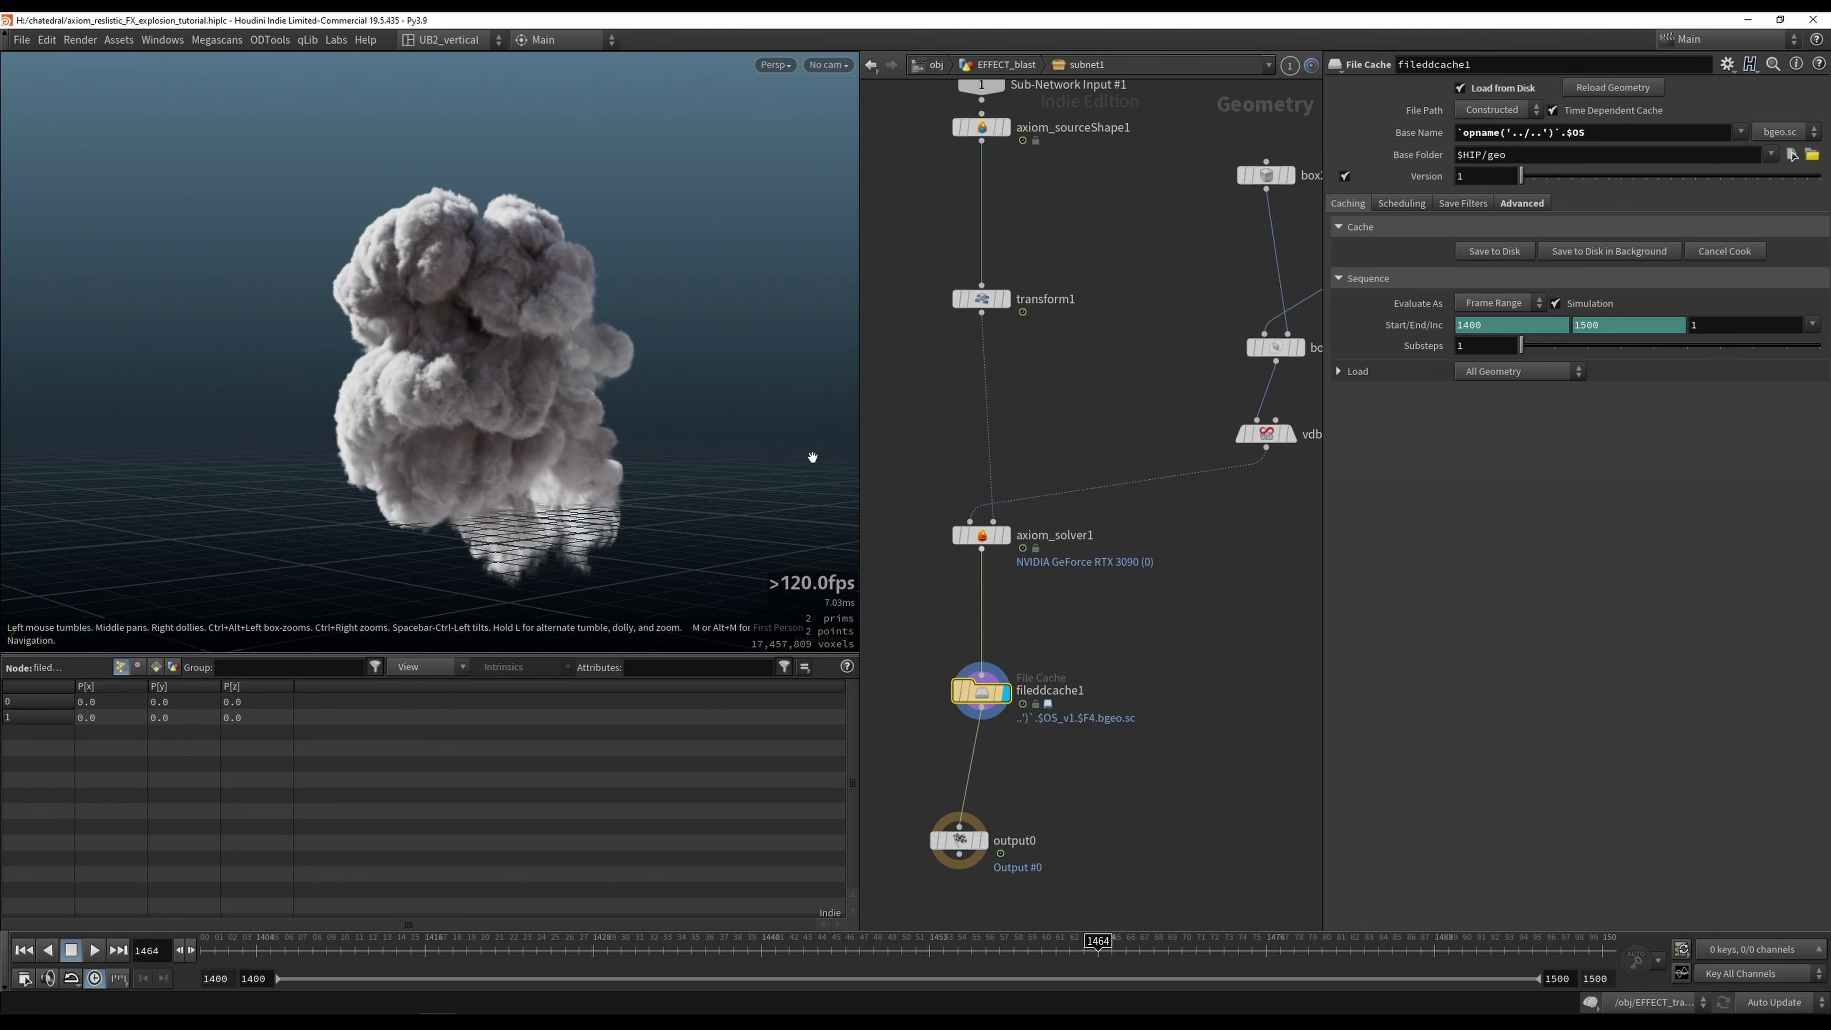
Step: Return to frame 1400 inside subnet1 and disable the simulation on axiom_solver1
key(u)
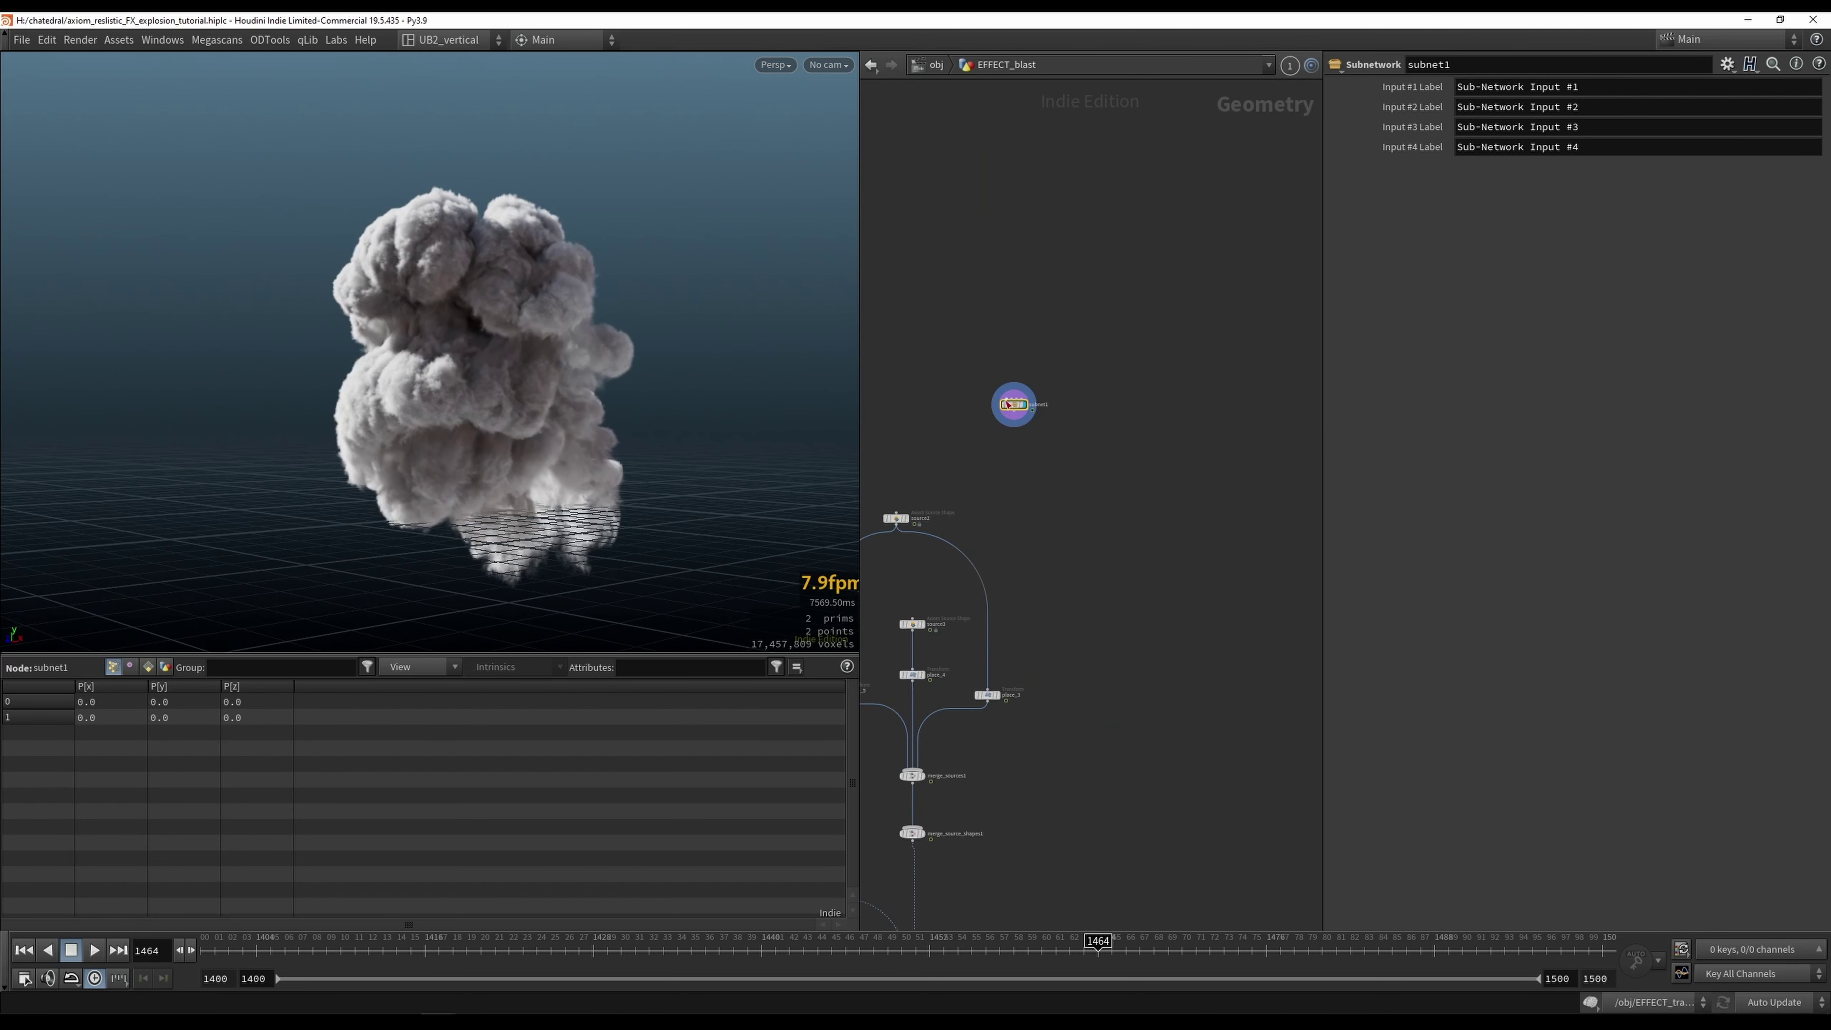
key(i)
key(ctrl+Up)
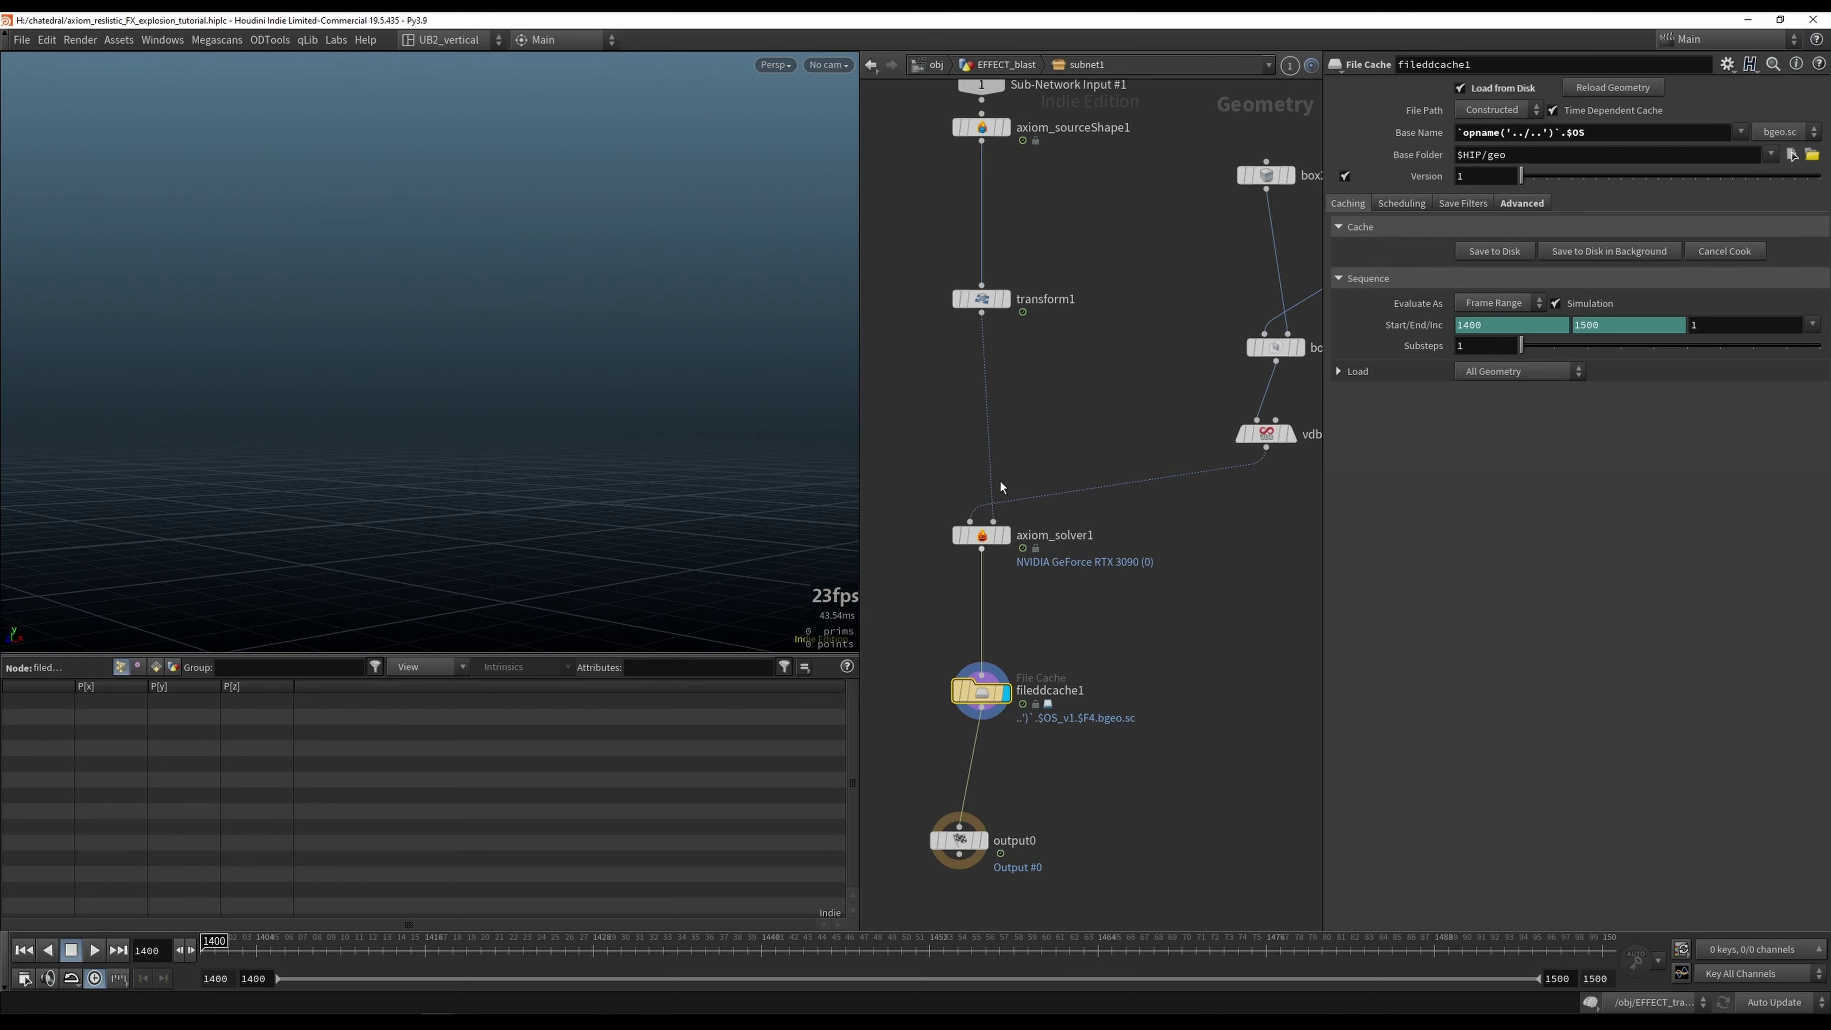
click(1072, 530)
click(1461, 88)
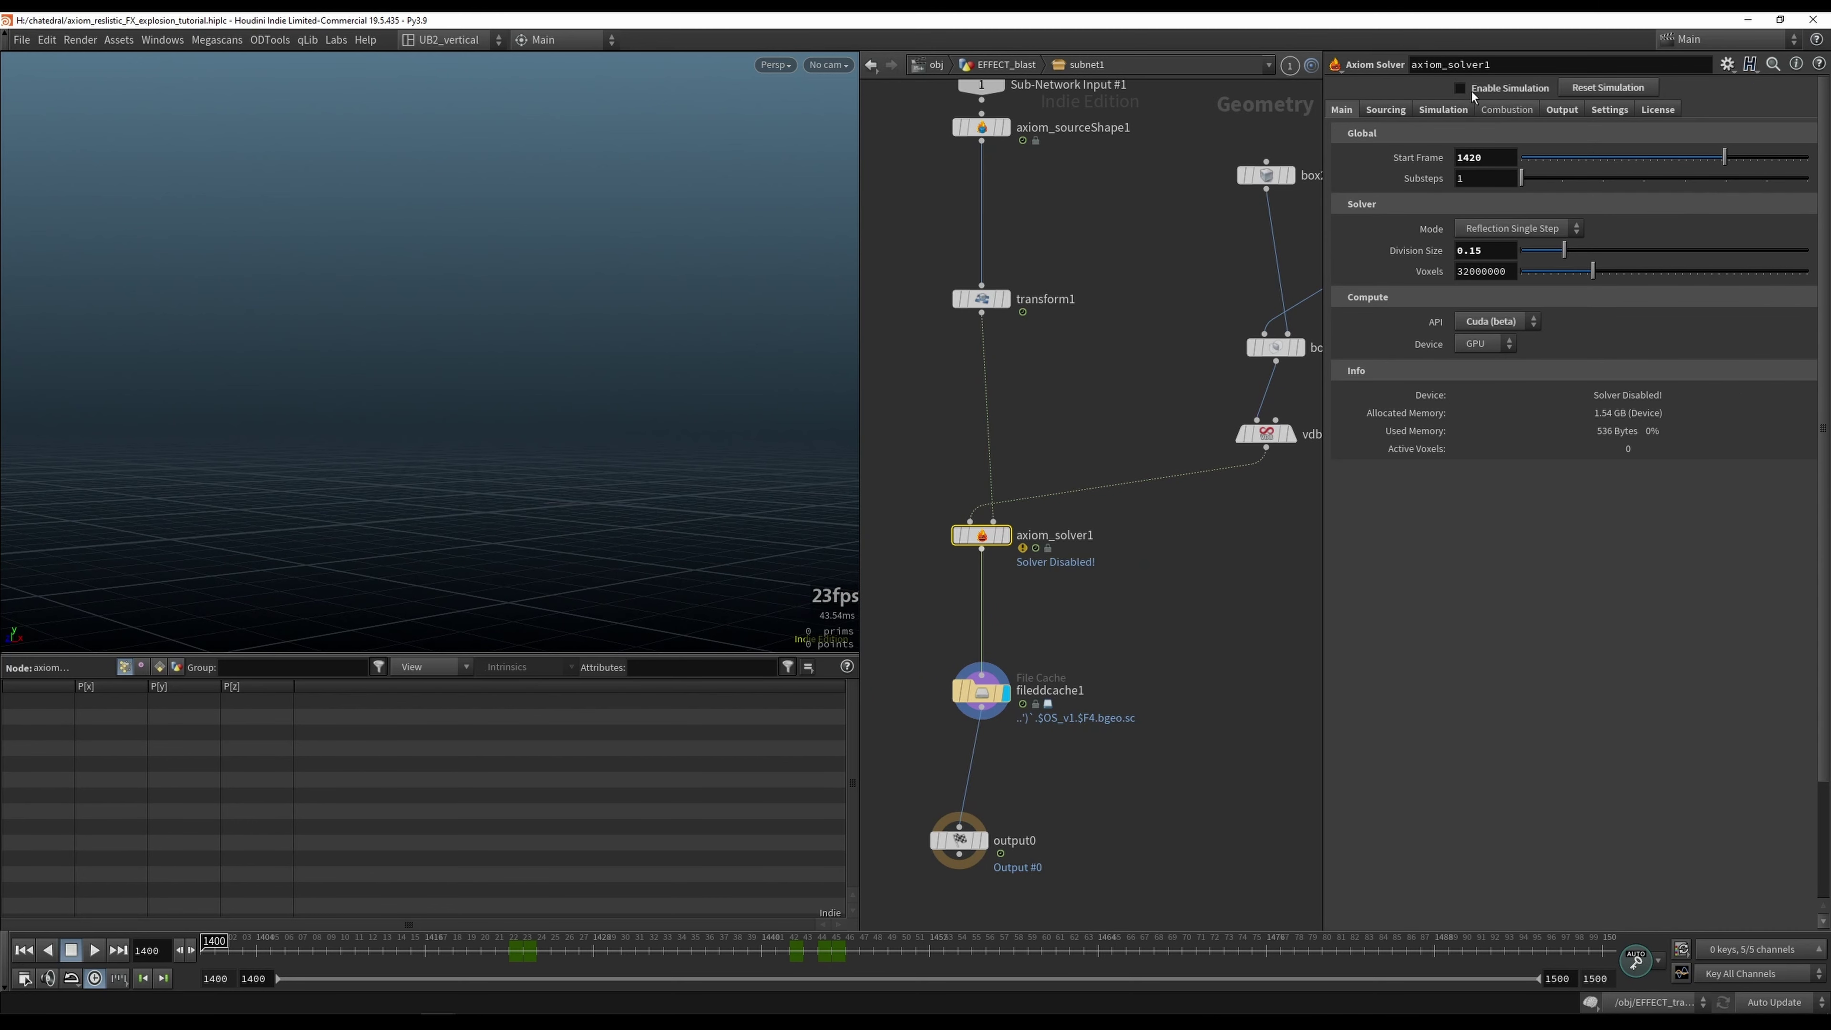
Step: Review the advanced save and script options of fileddcache1, and check the main settings of axiom_solver1
click(955, 701)
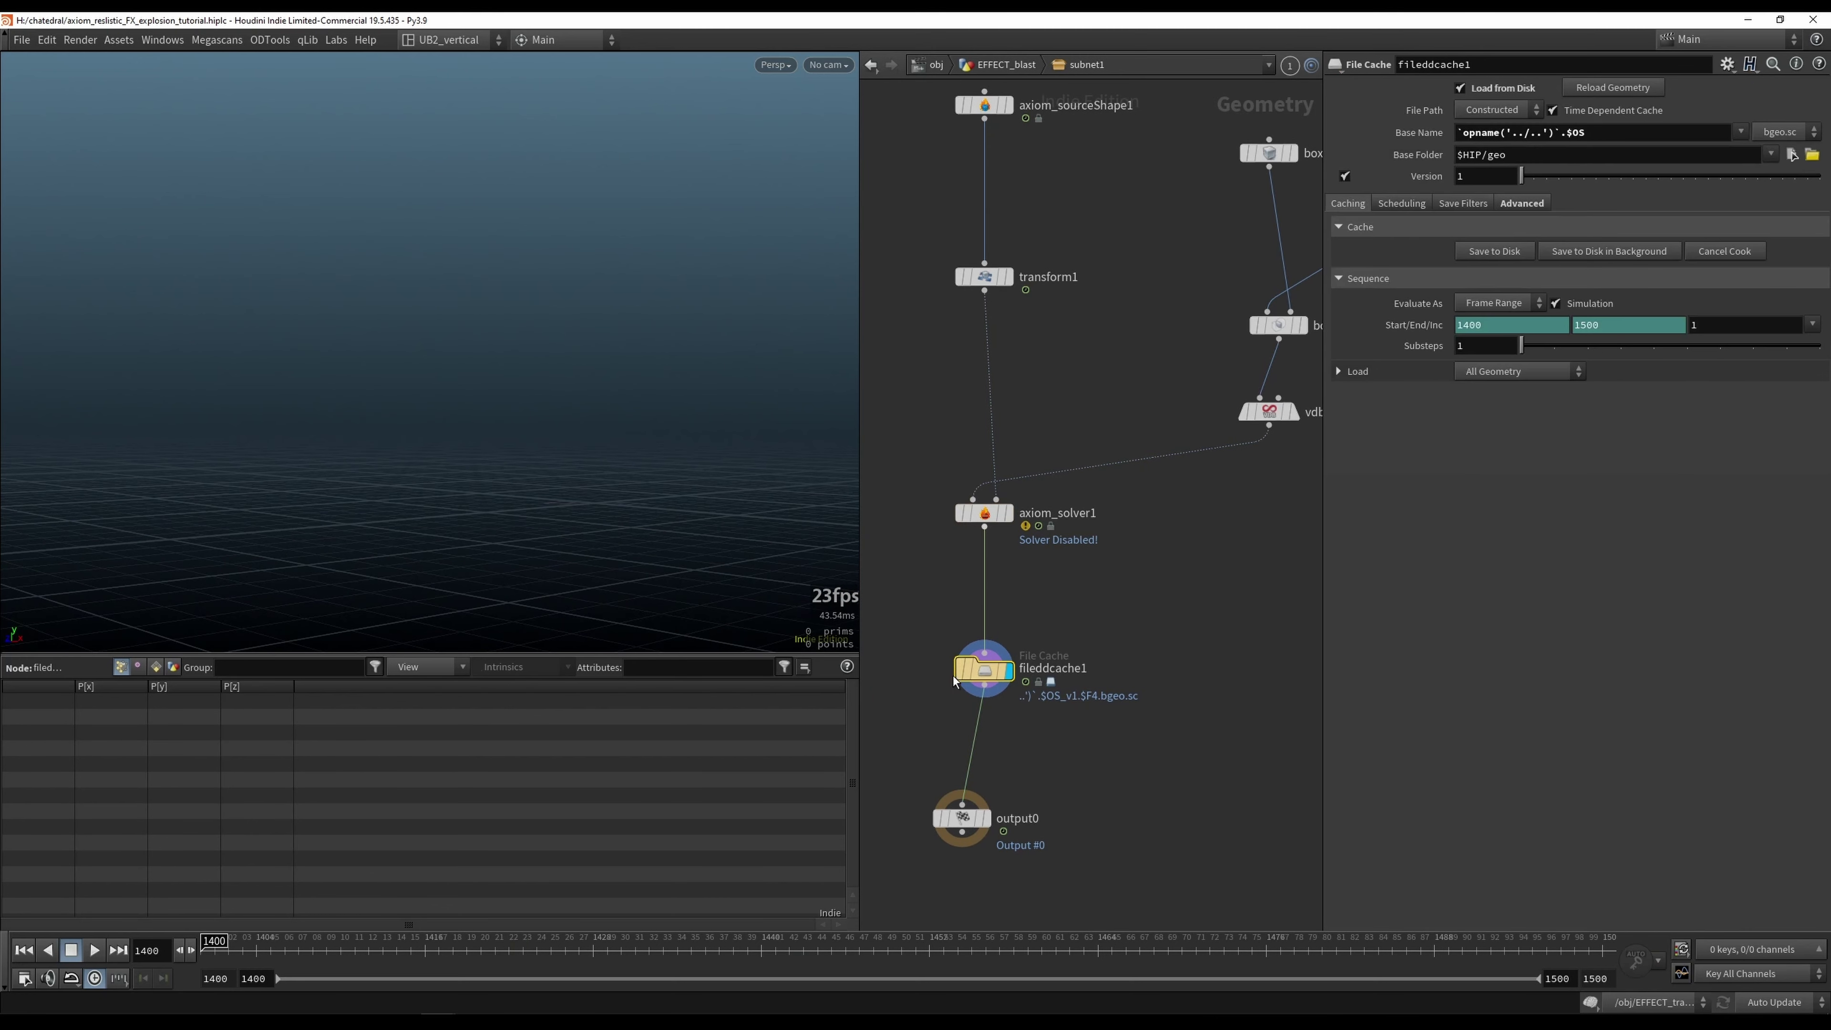
click(1539, 207)
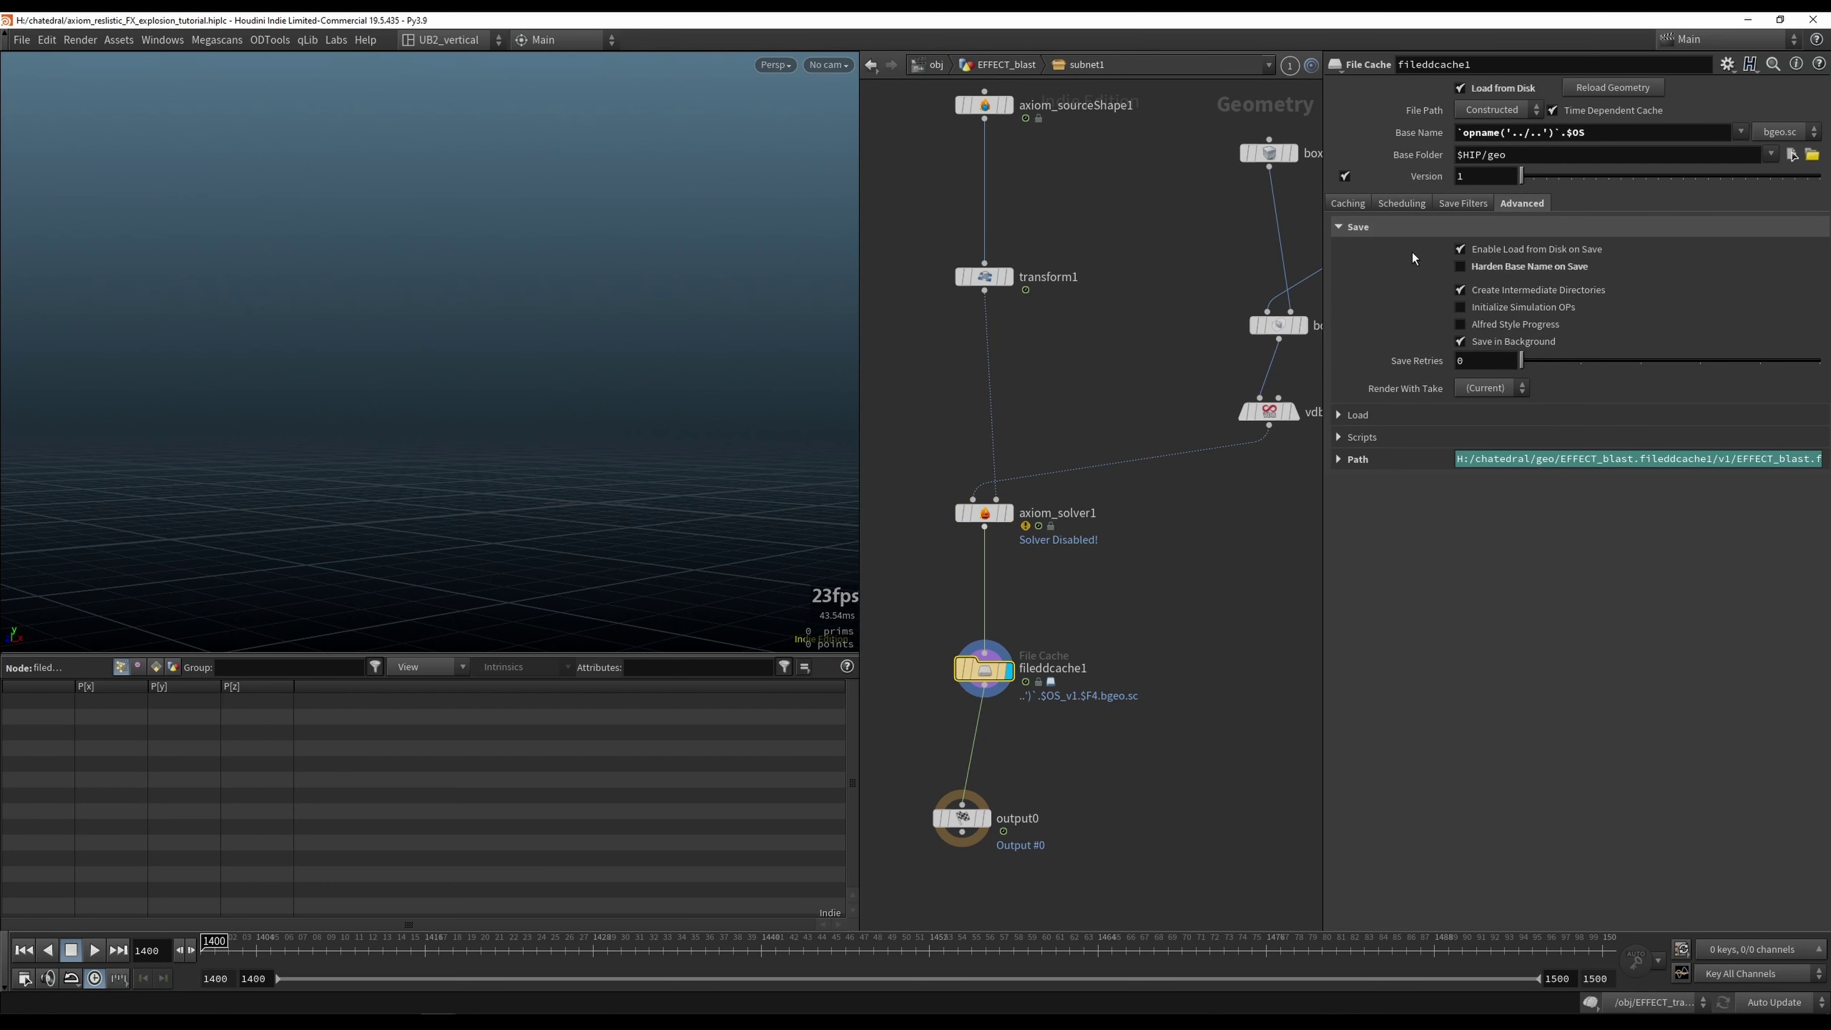
click(1339, 437)
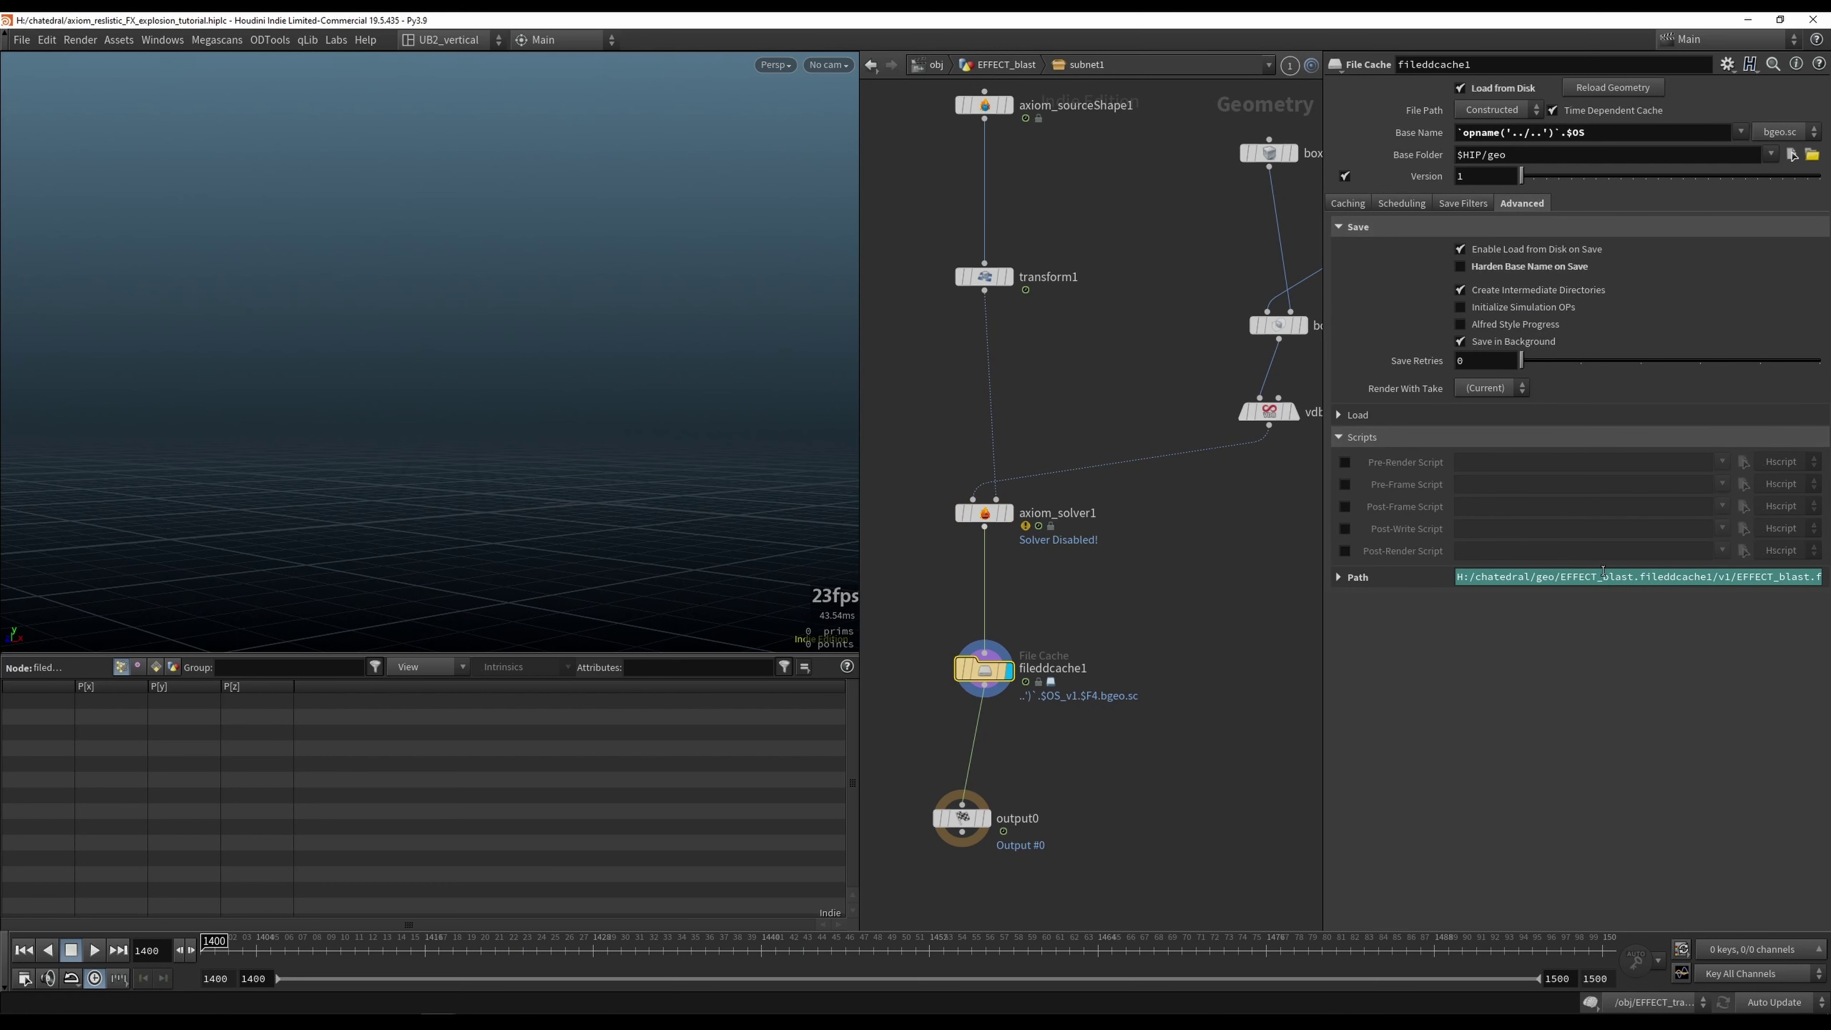
click(1340, 438)
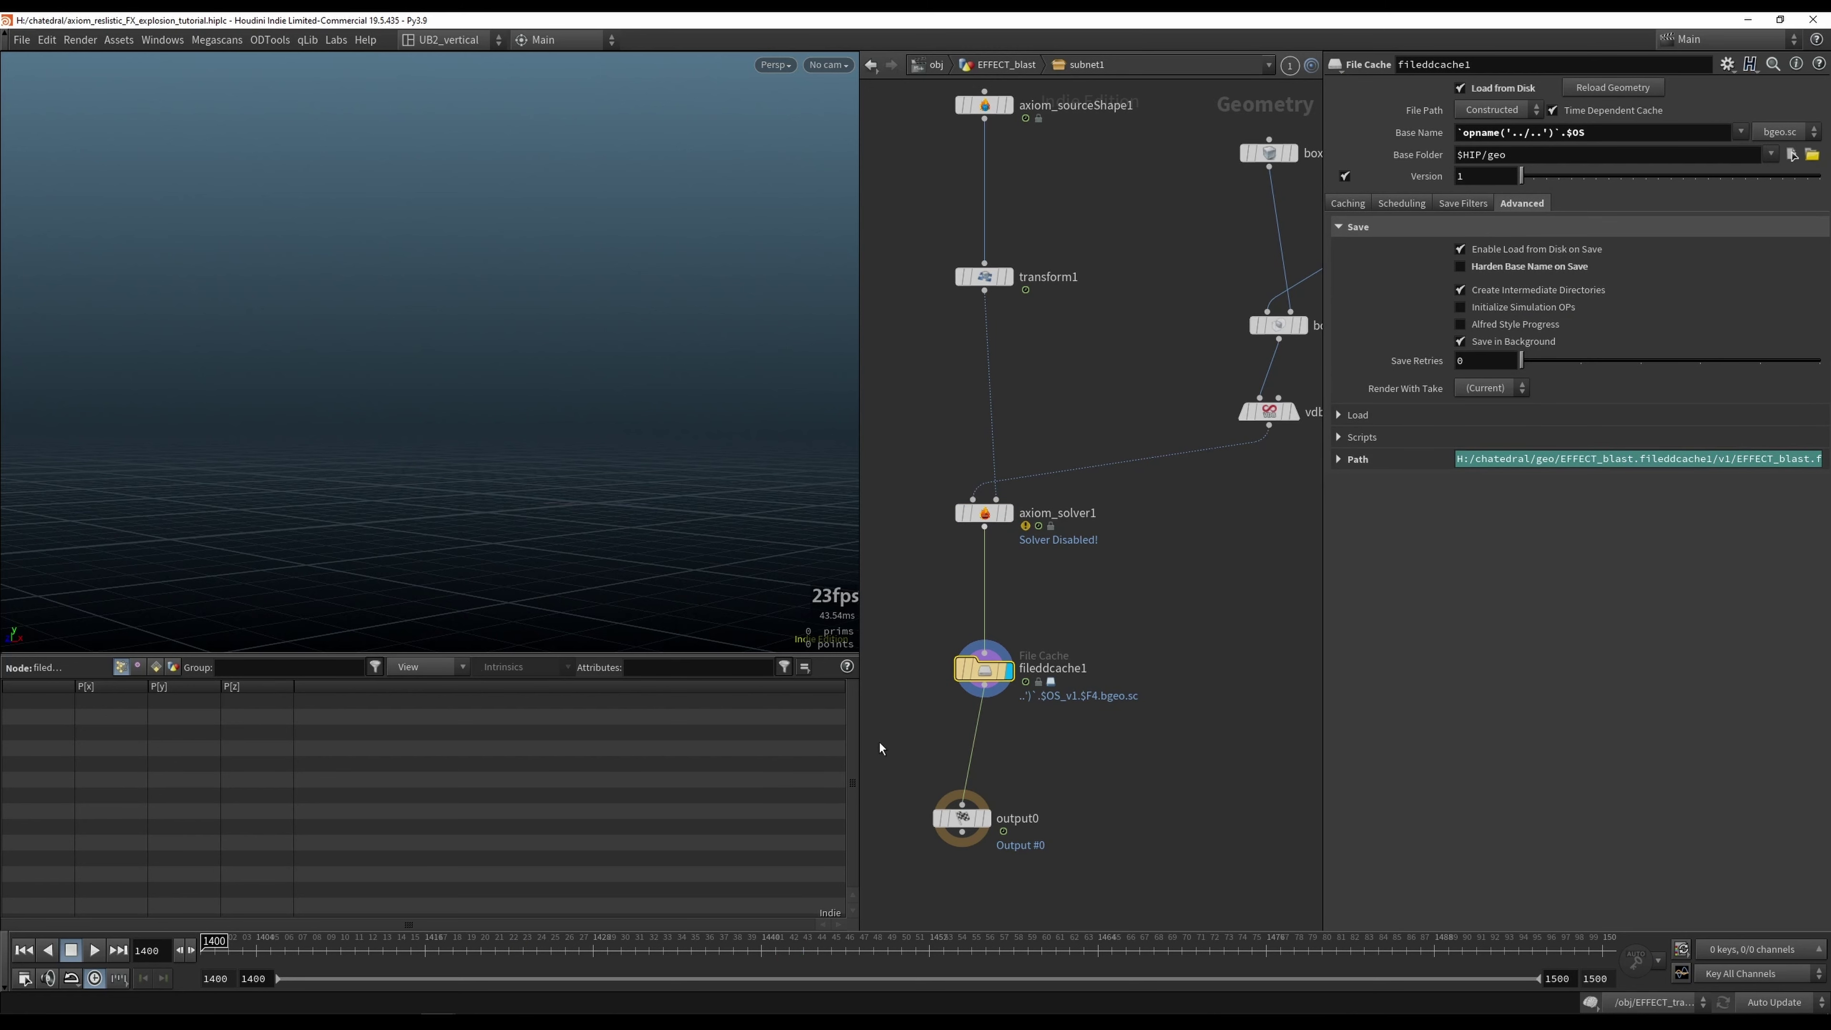
click(984, 512)
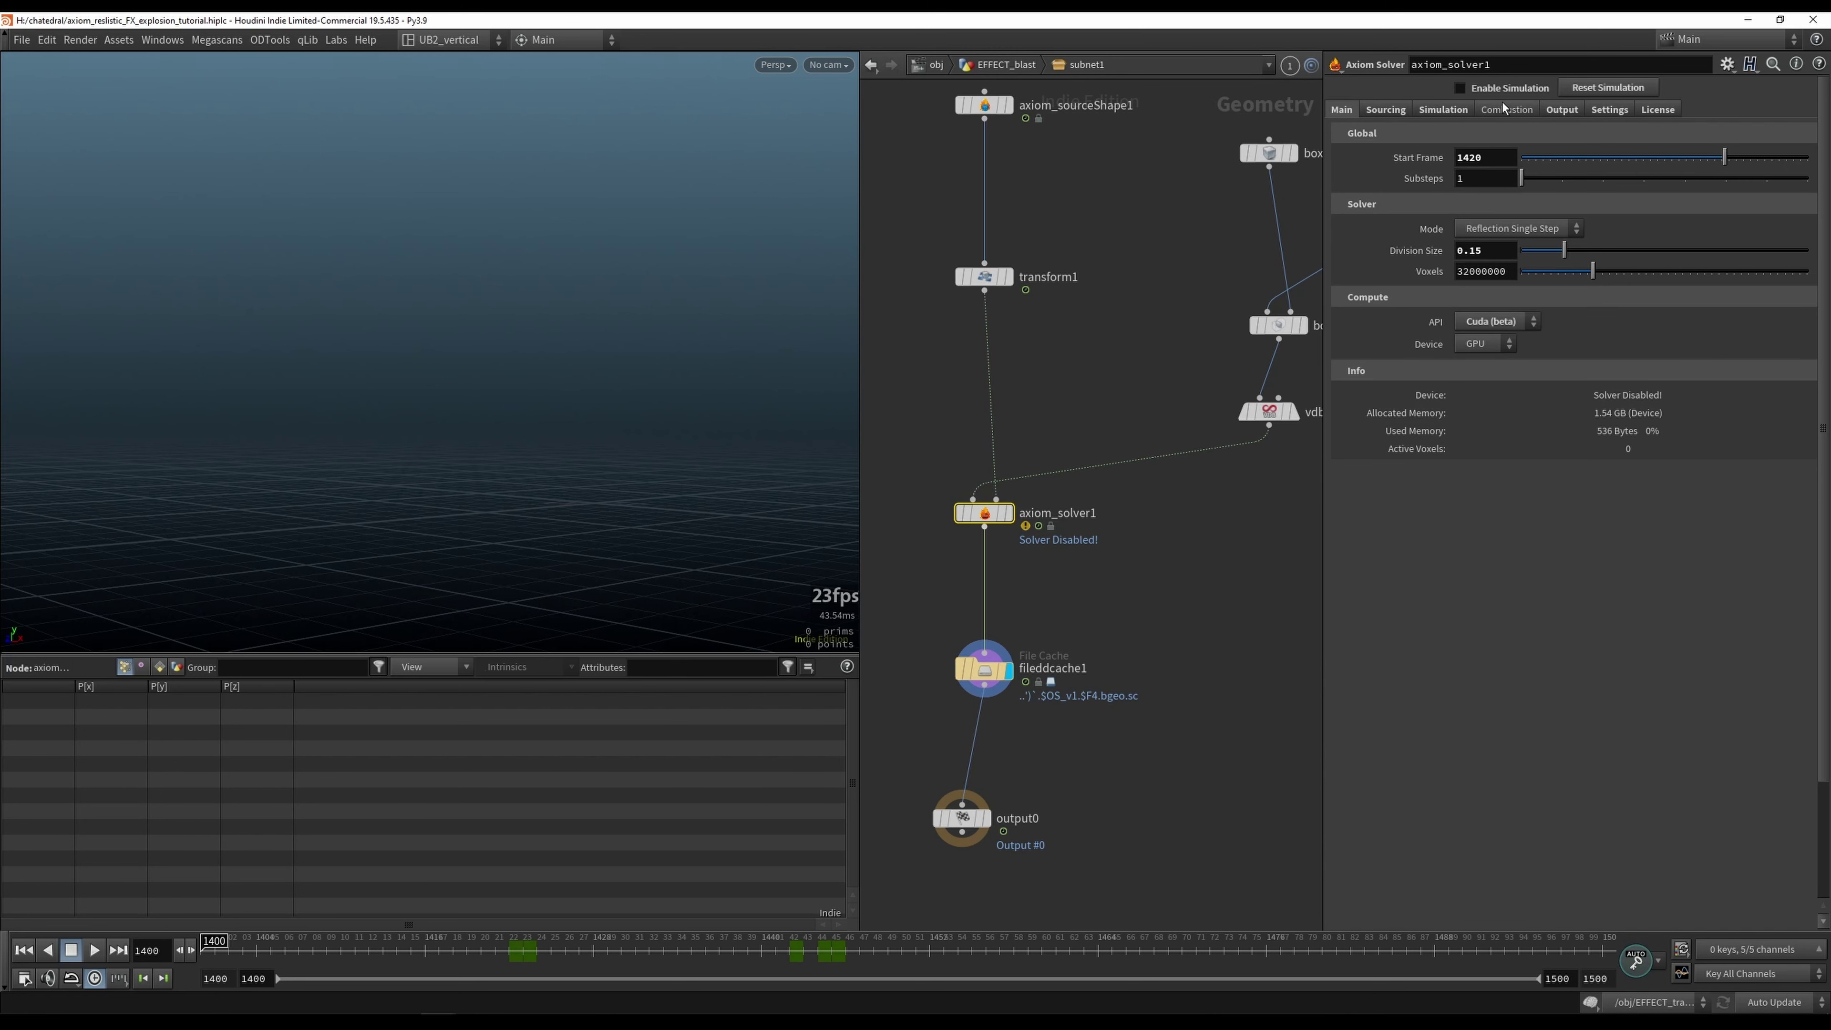
Step: Go up to the EFFECT_blast network and check the GPU performance and memory in Task Manager
click(1169, 610)
key(u)
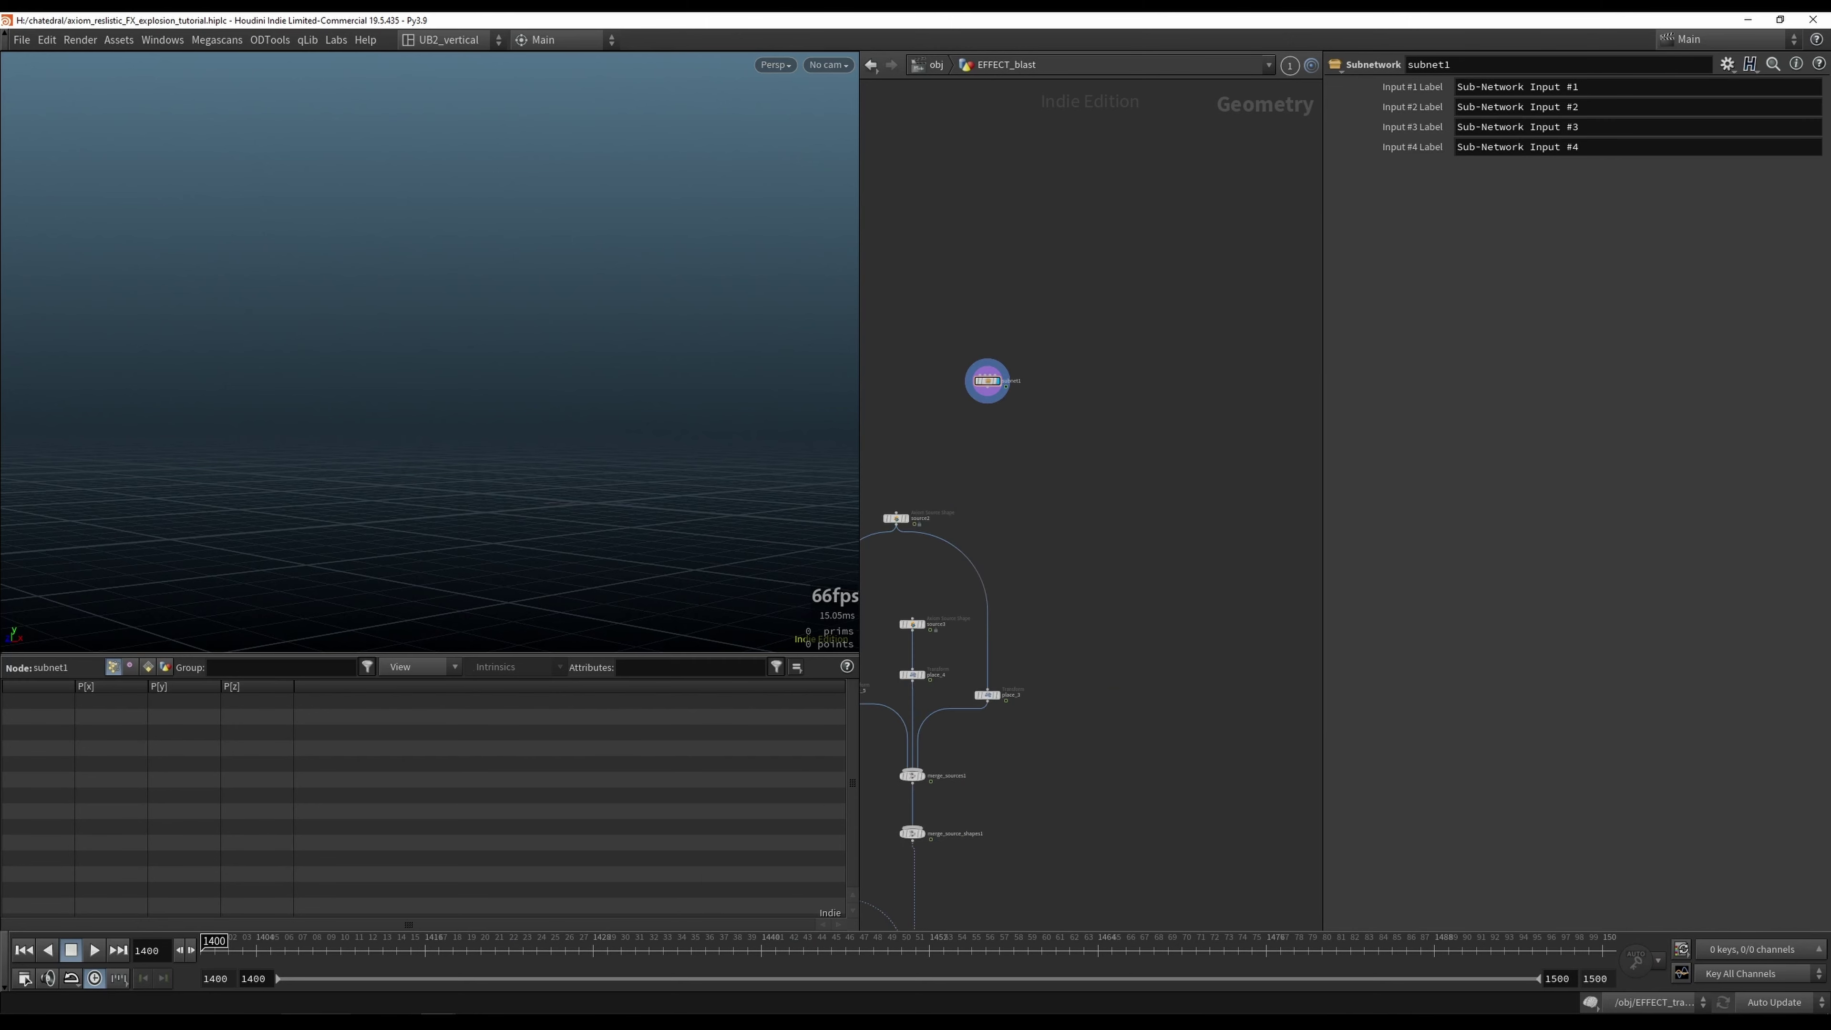
click(298, 1017)
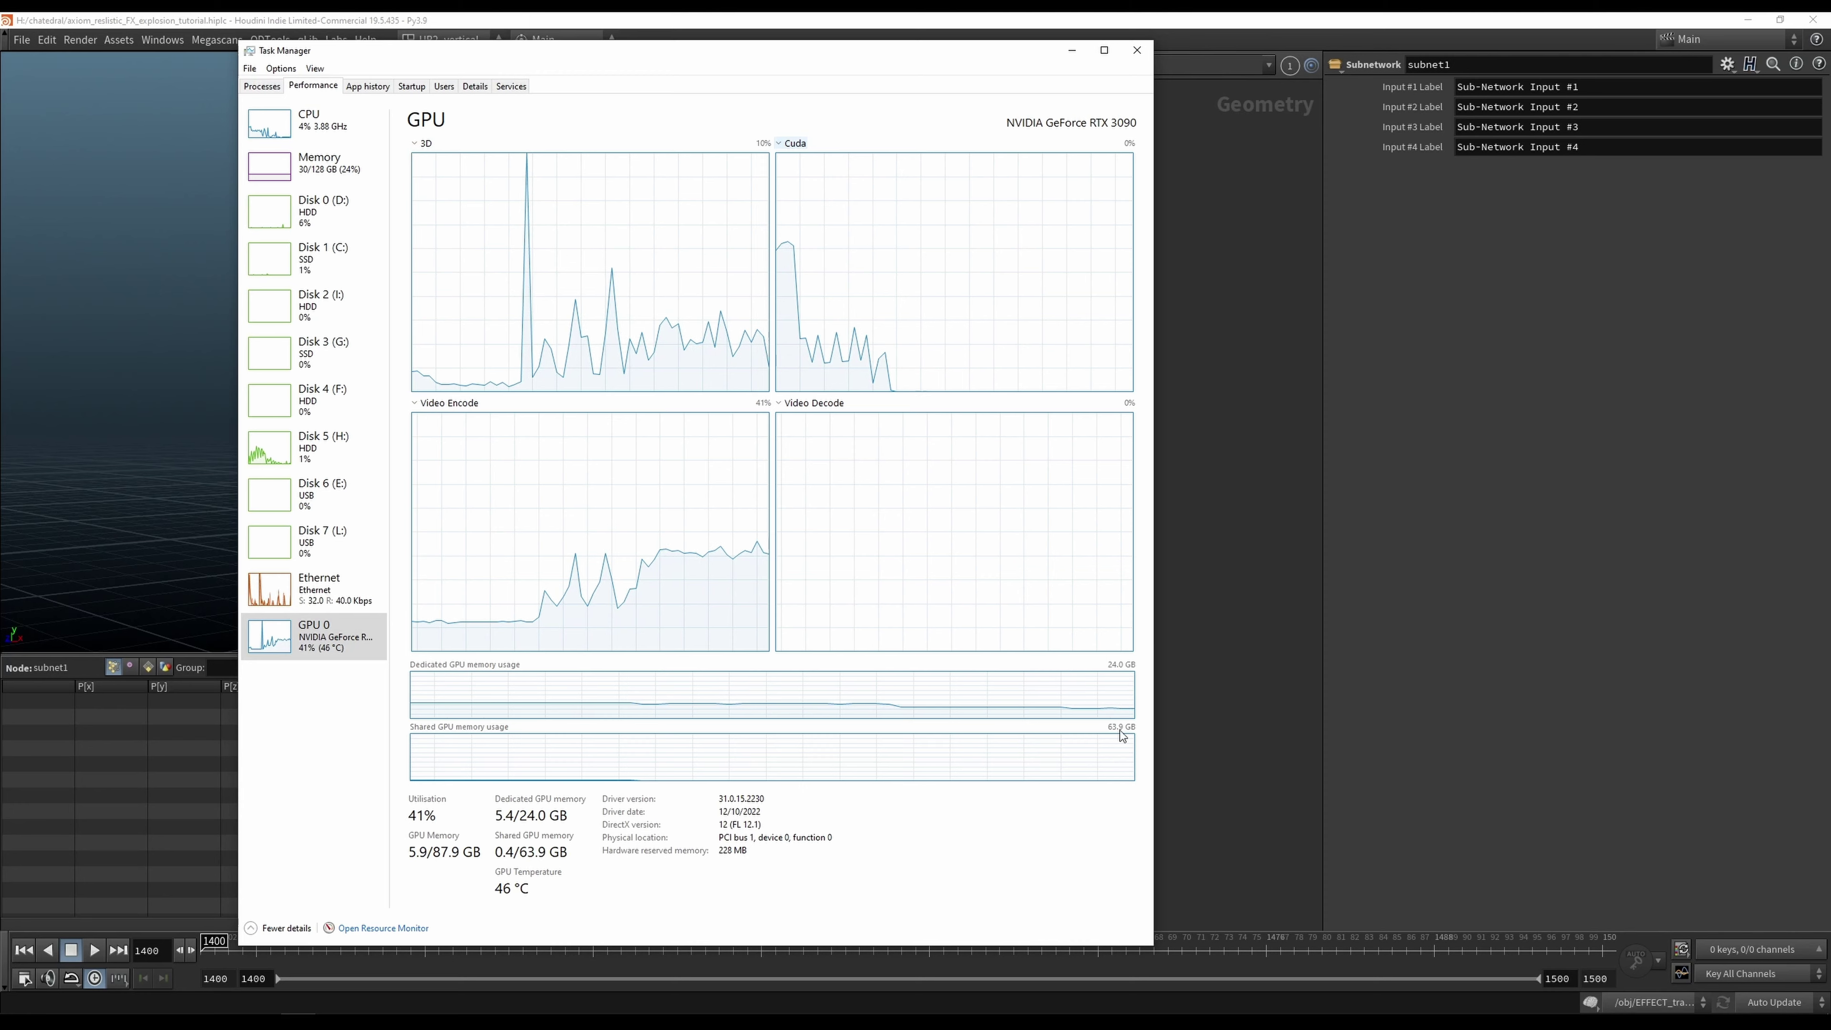
key(alt+Tab)
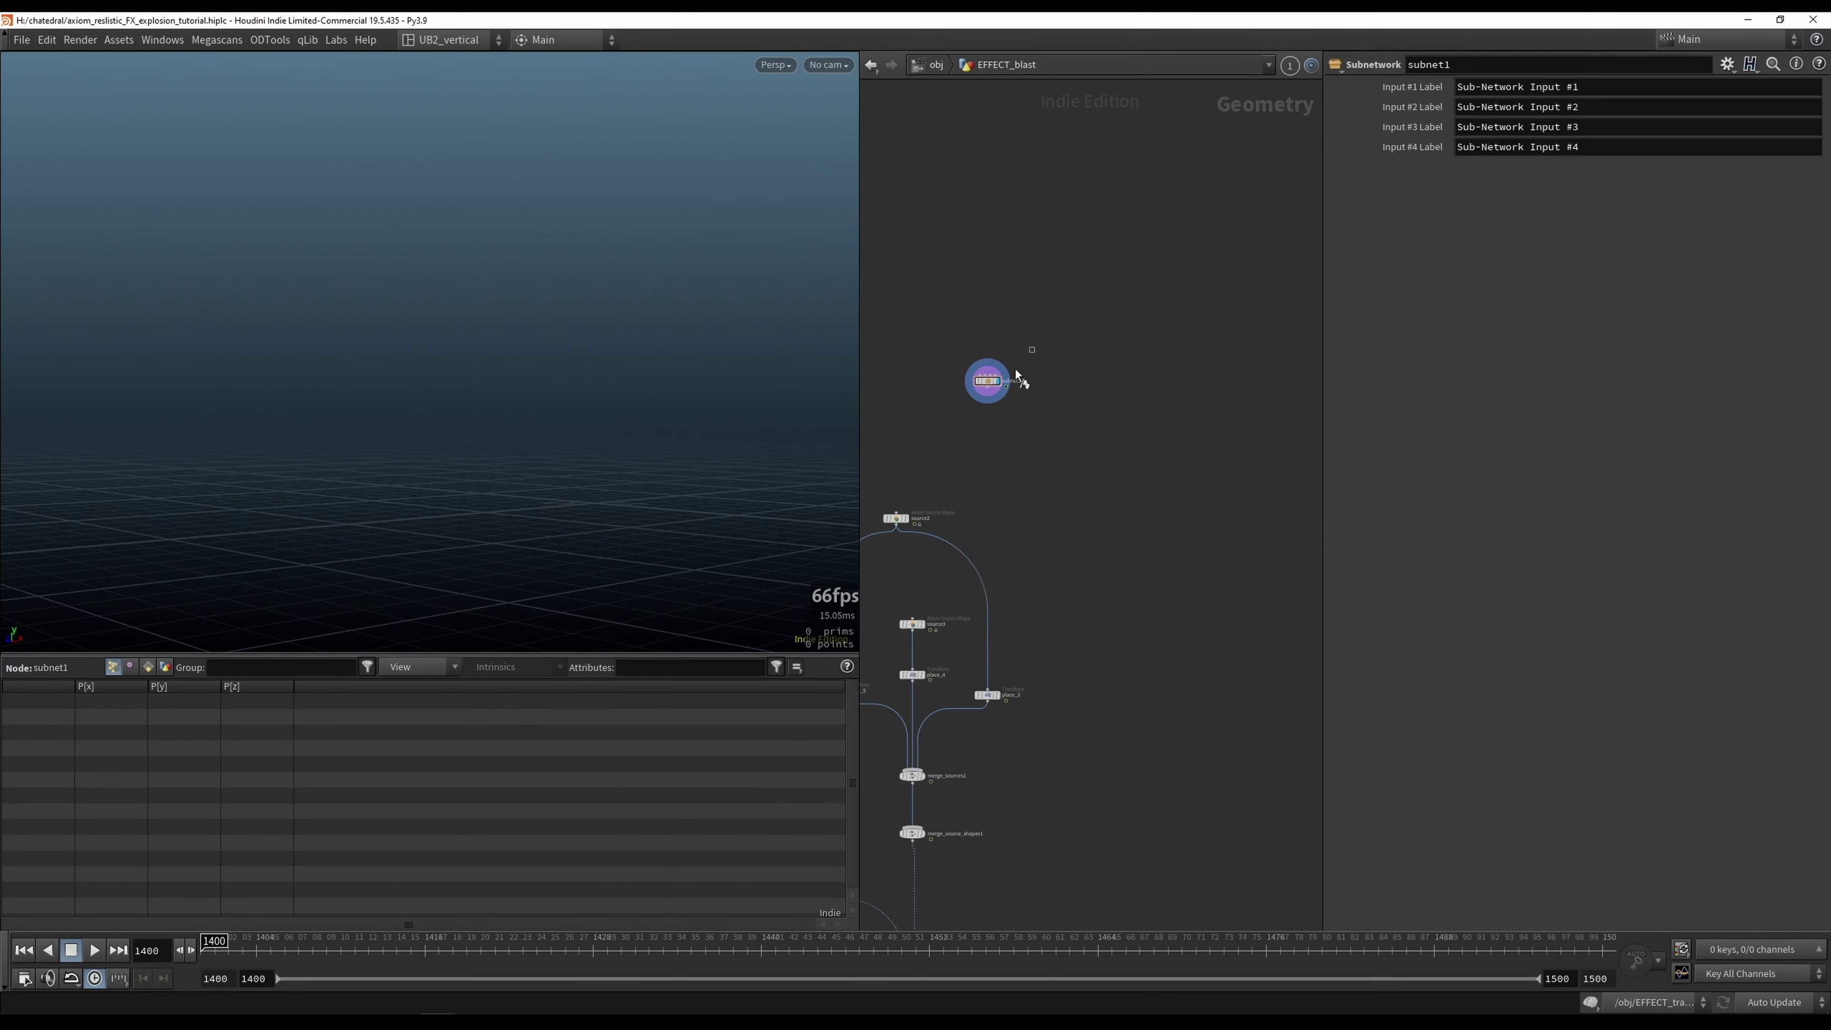
Step: Add an Axiom Source Shape node in an empty area of the EFFECT_blast network
middle_drag(1097, 522, 1152, 479)
scroll(998, 461, up, 5)
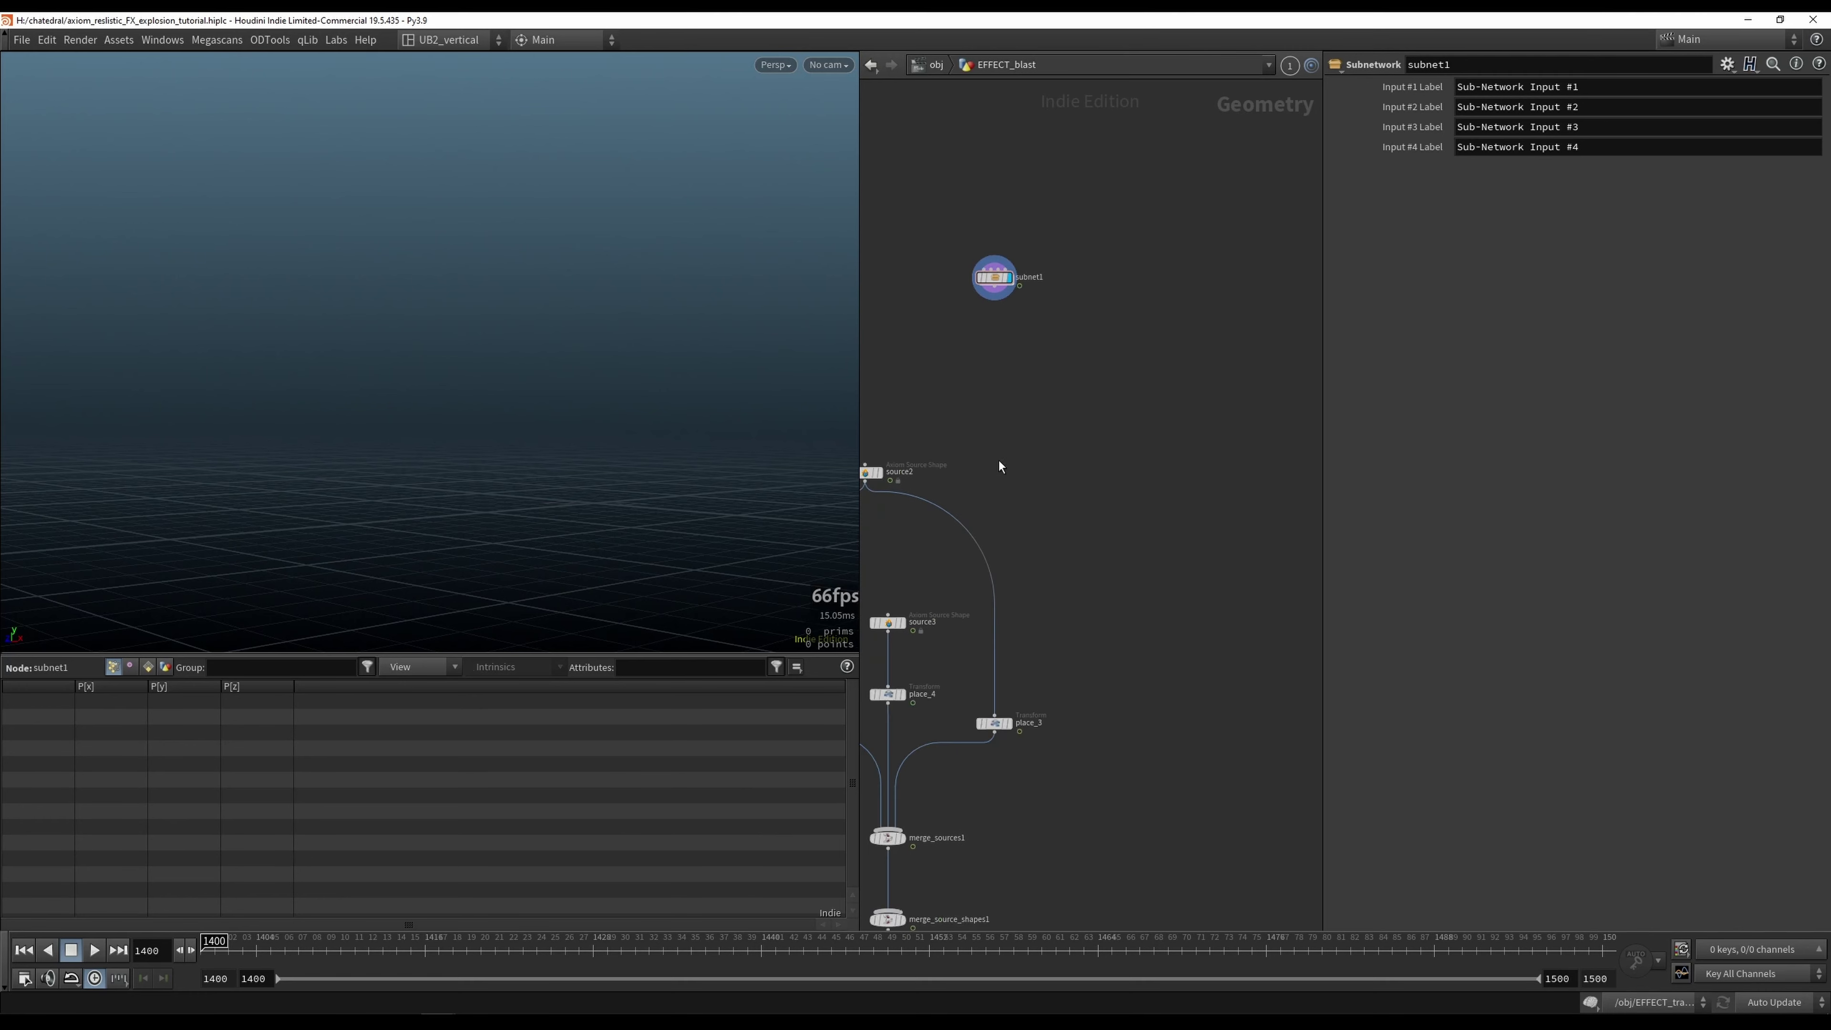
scroll(1124, 507, down, 5)
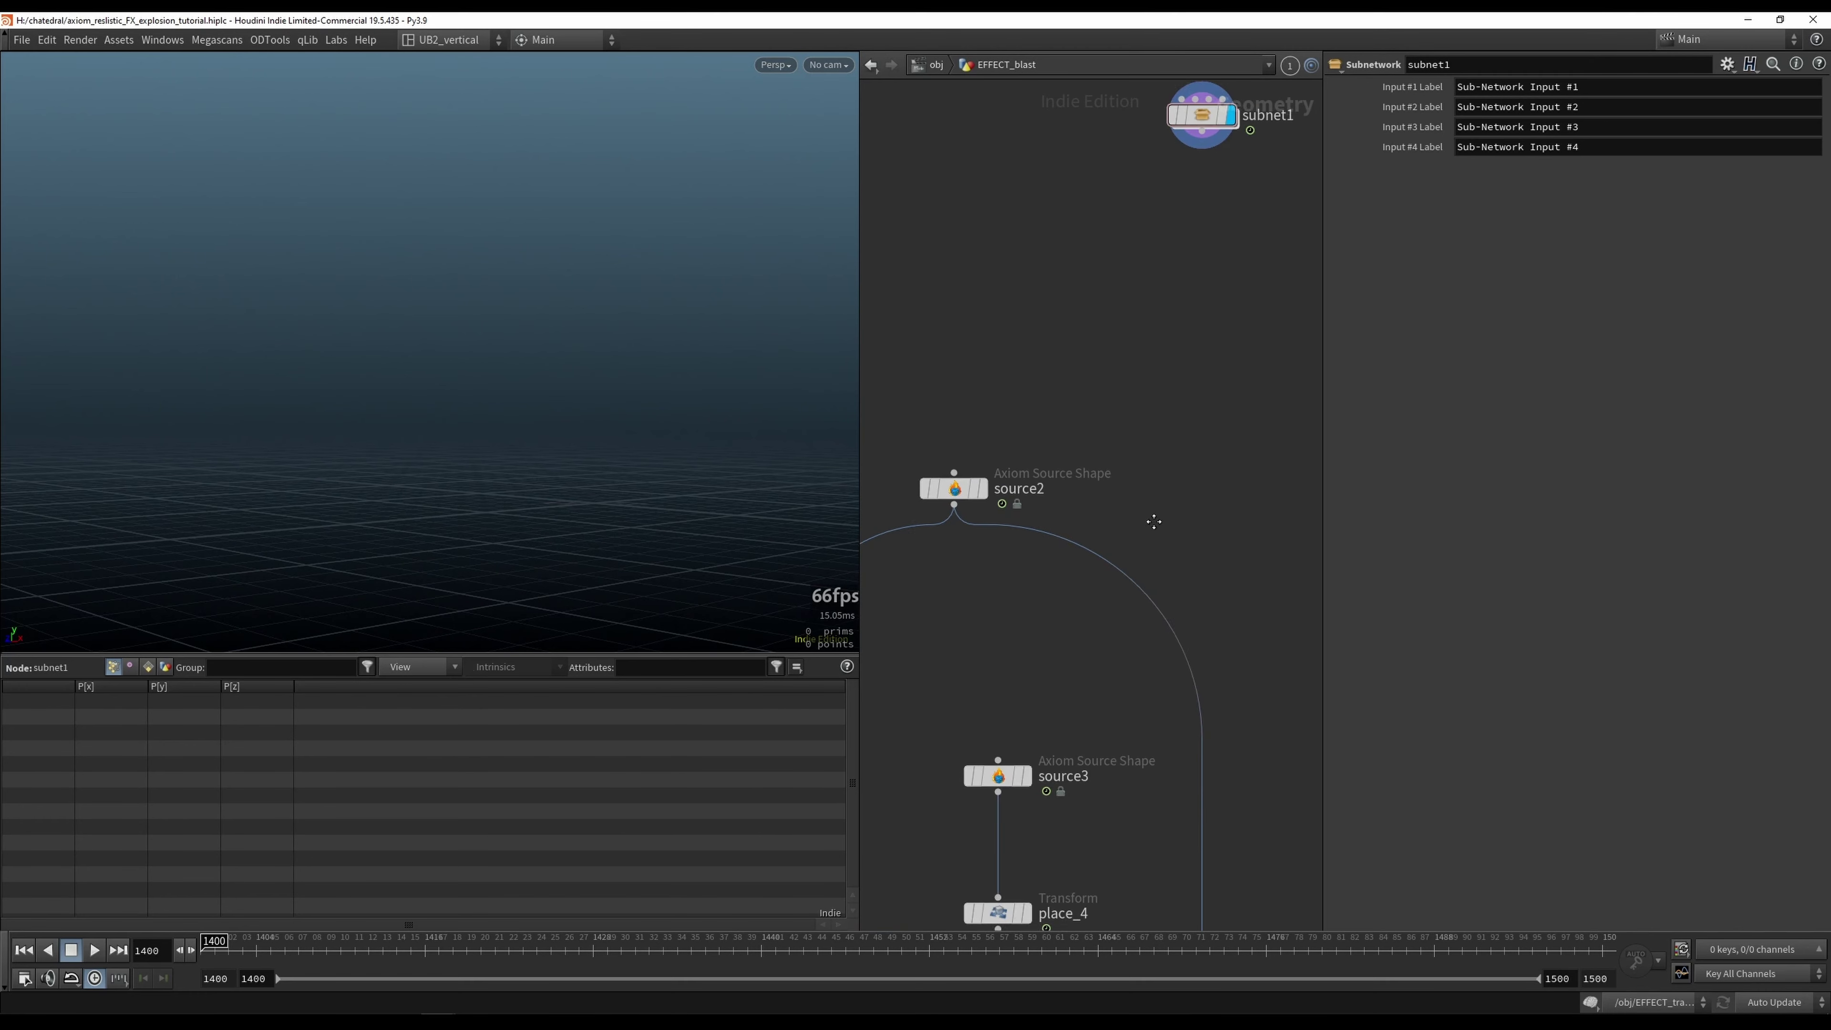
key(Tab)
text(axio)
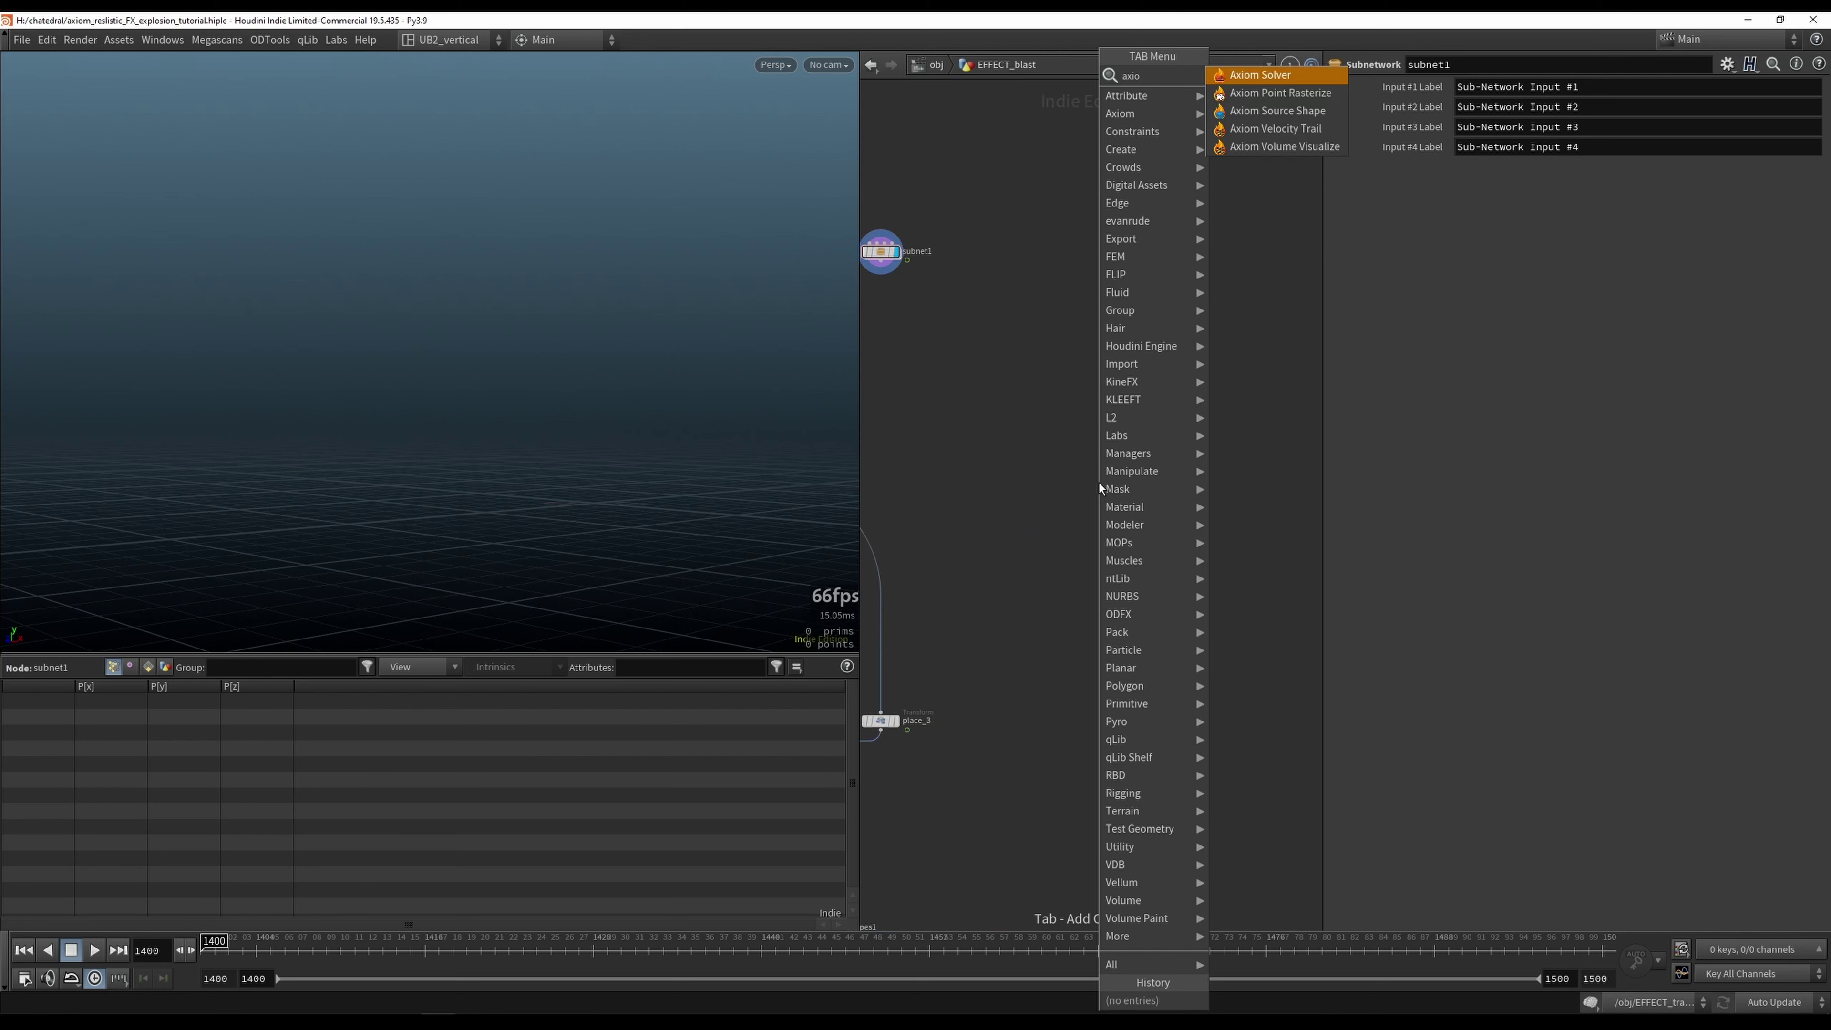
key(Down)
key(Down)
key(Return)
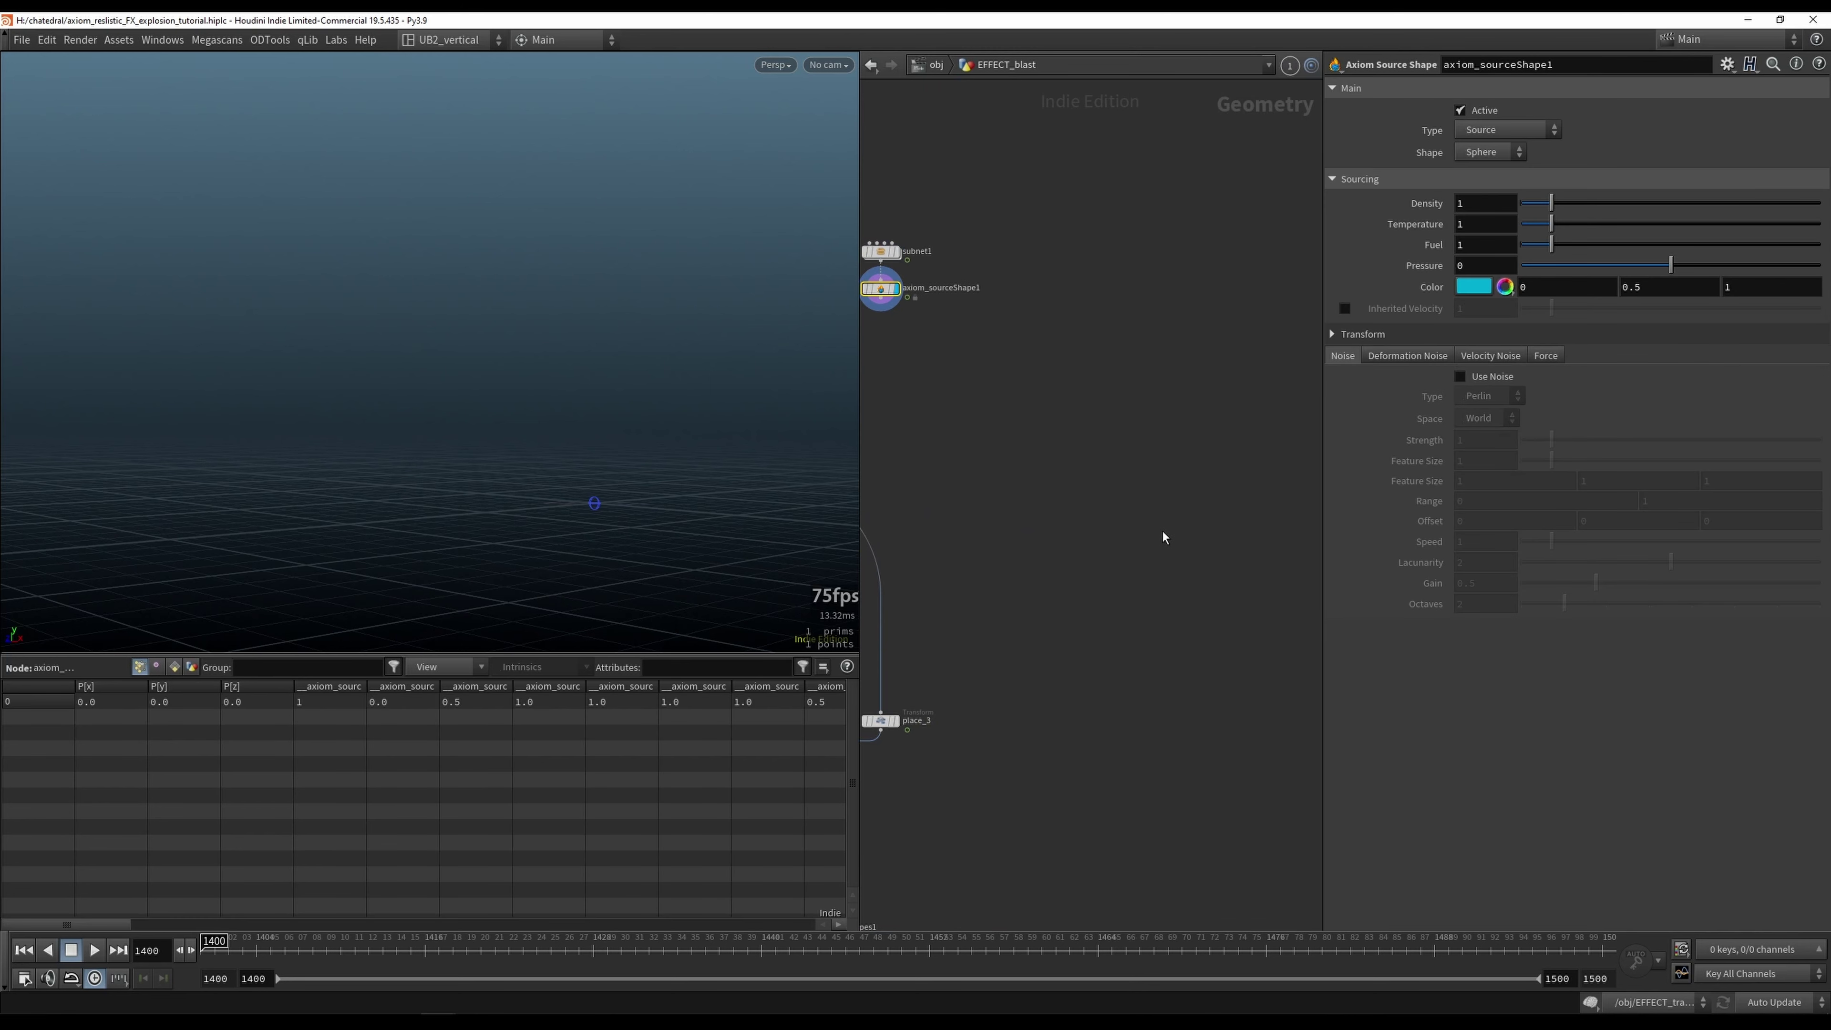
click(1111, 532)
Step: Frame the source sphere in the viewport and replace the geometry spreadsheet pane with the animation editor
key(f)
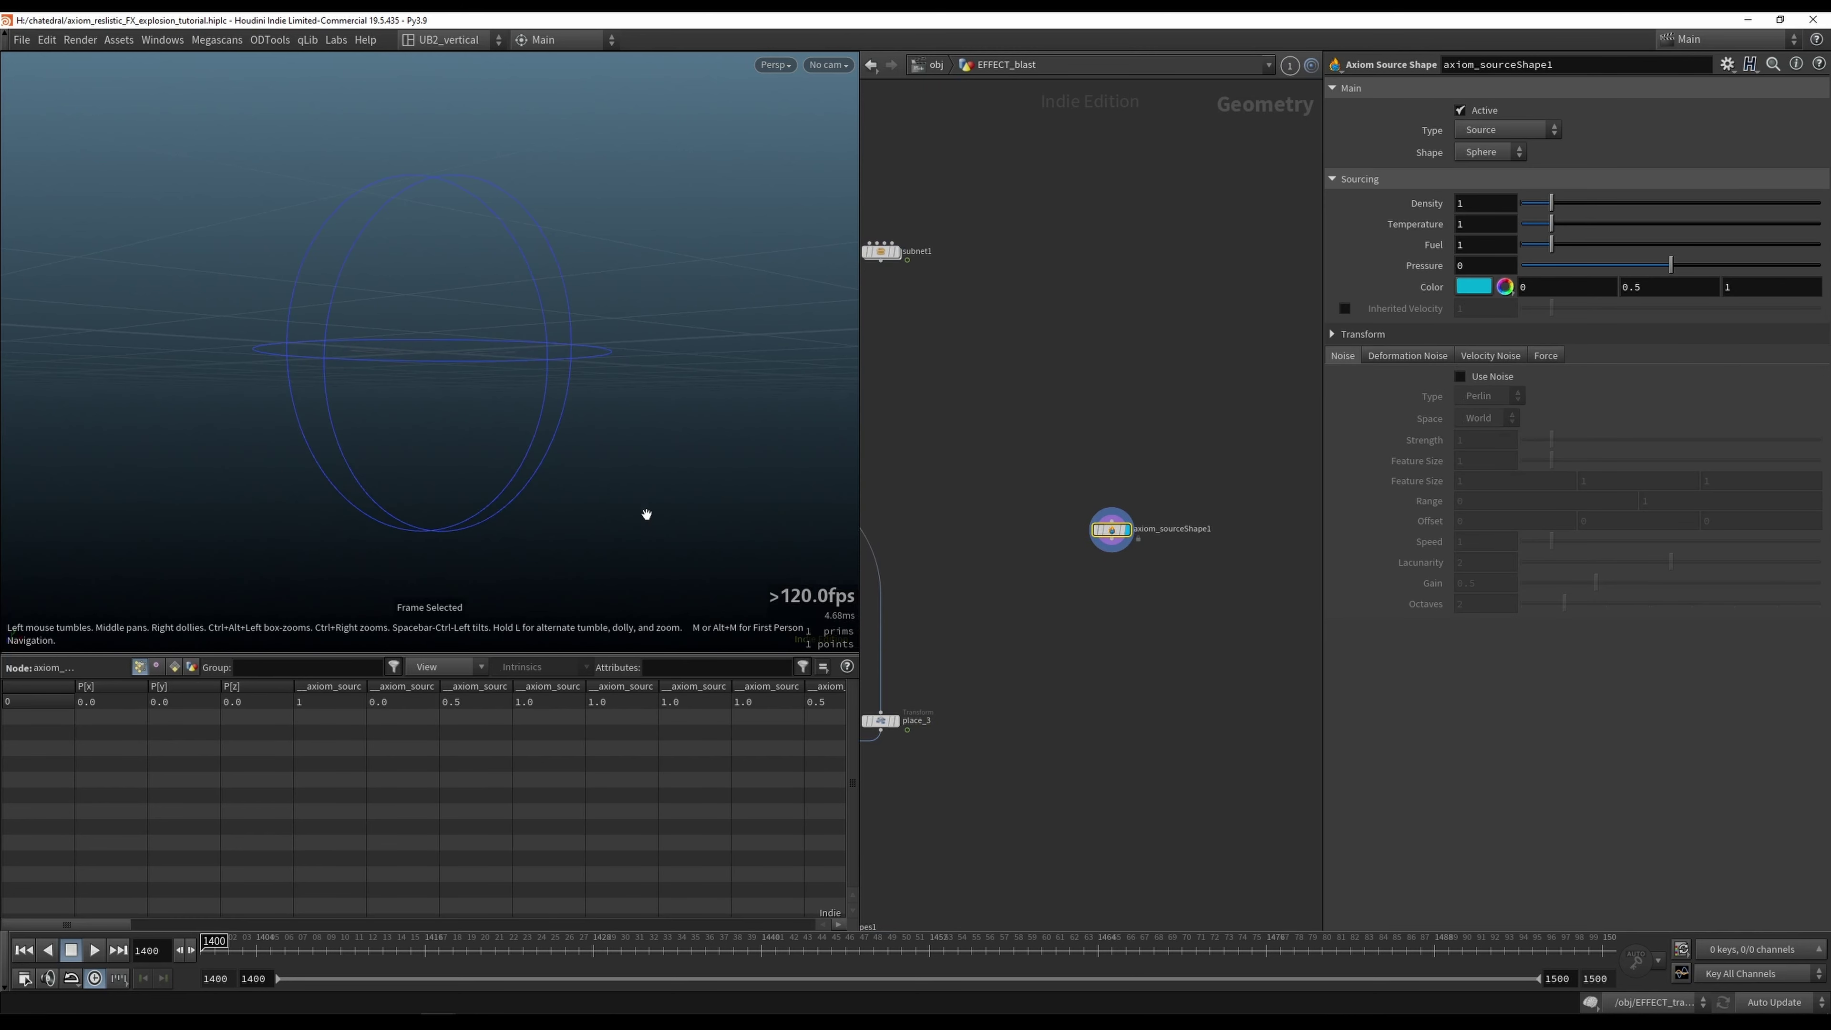
drag(531, 380, 475, 449)
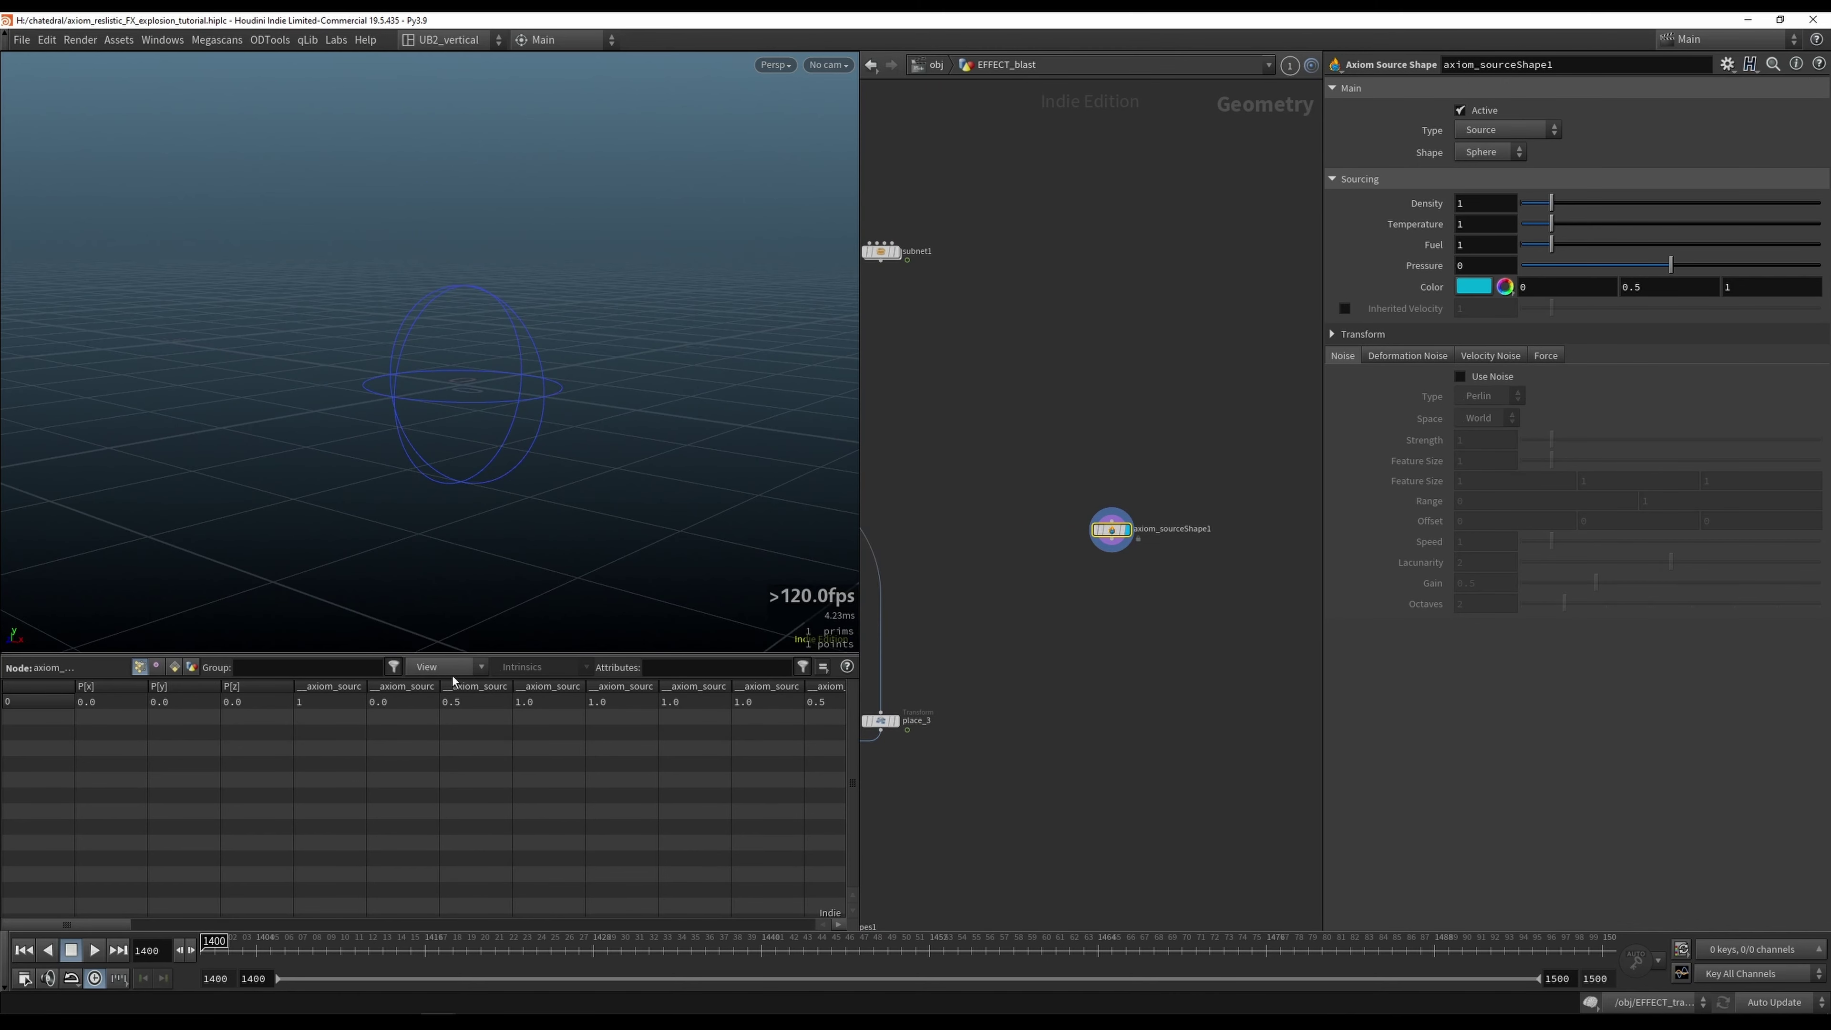
drag(476, 655, 478, 664)
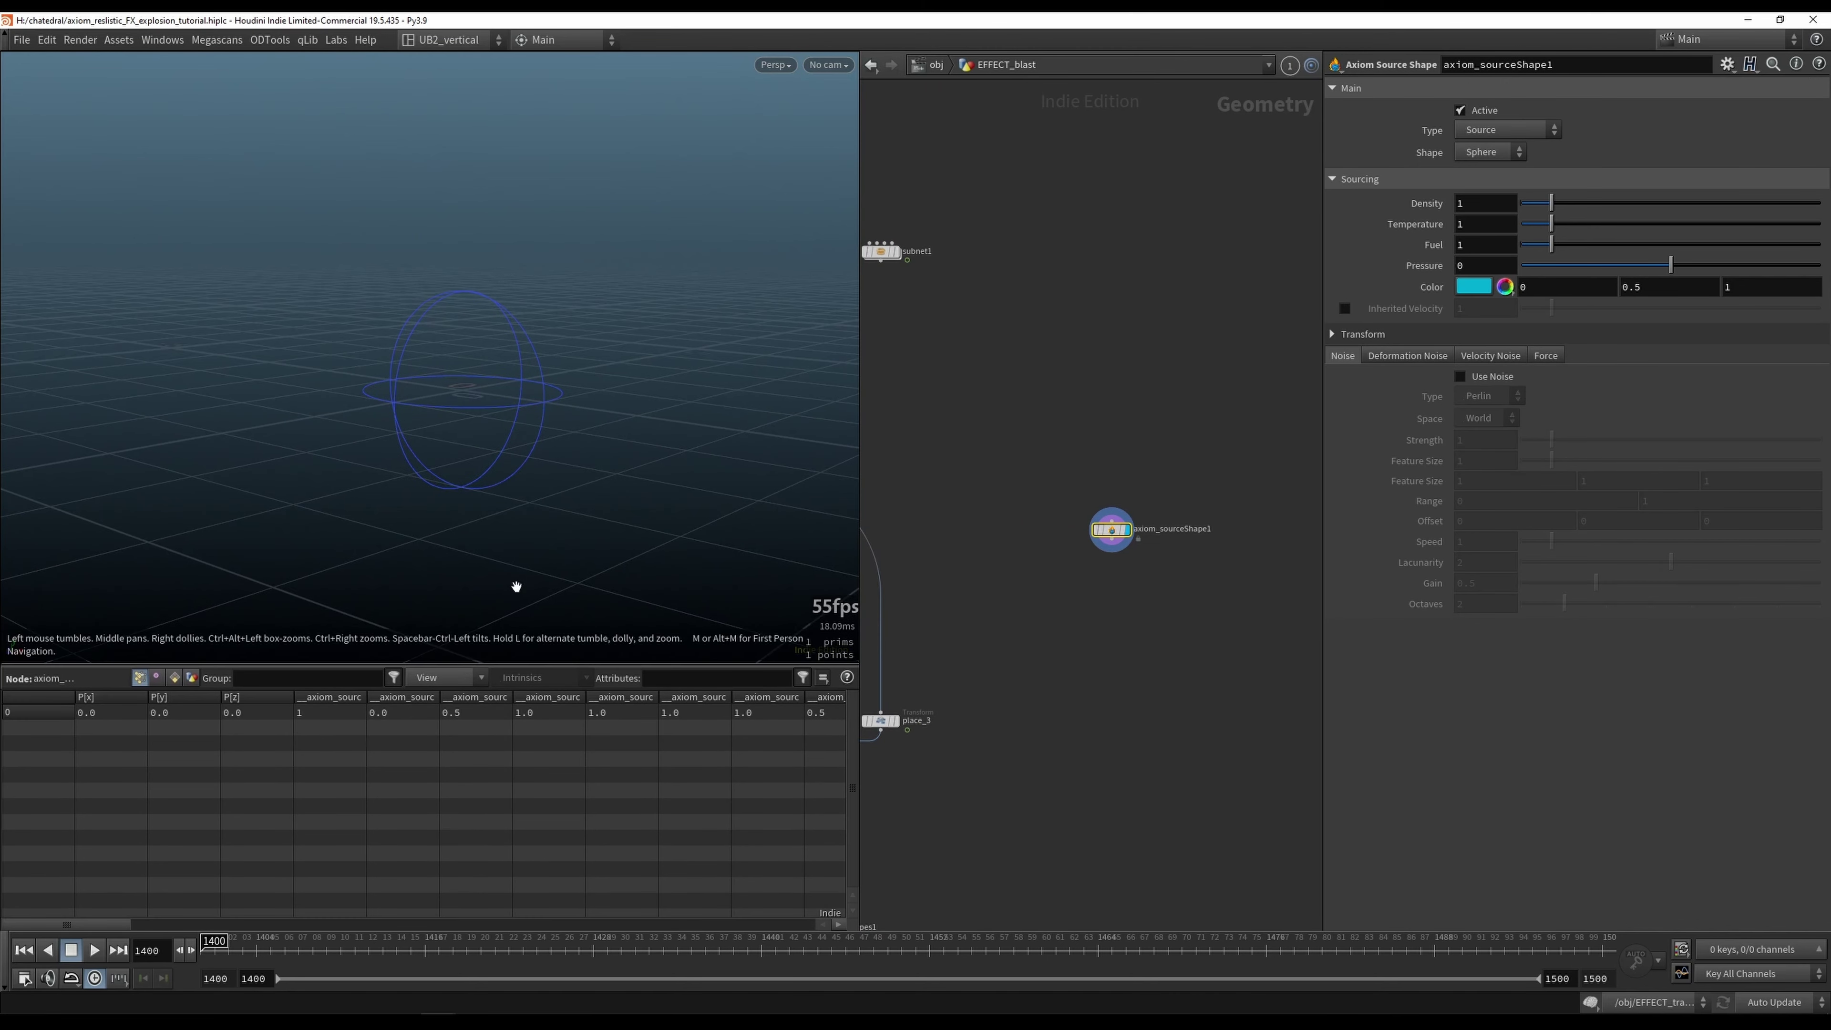
key(ctrl+shift+b)
click(248, 690)
click(245, 687)
key(ctrl+shift+t)
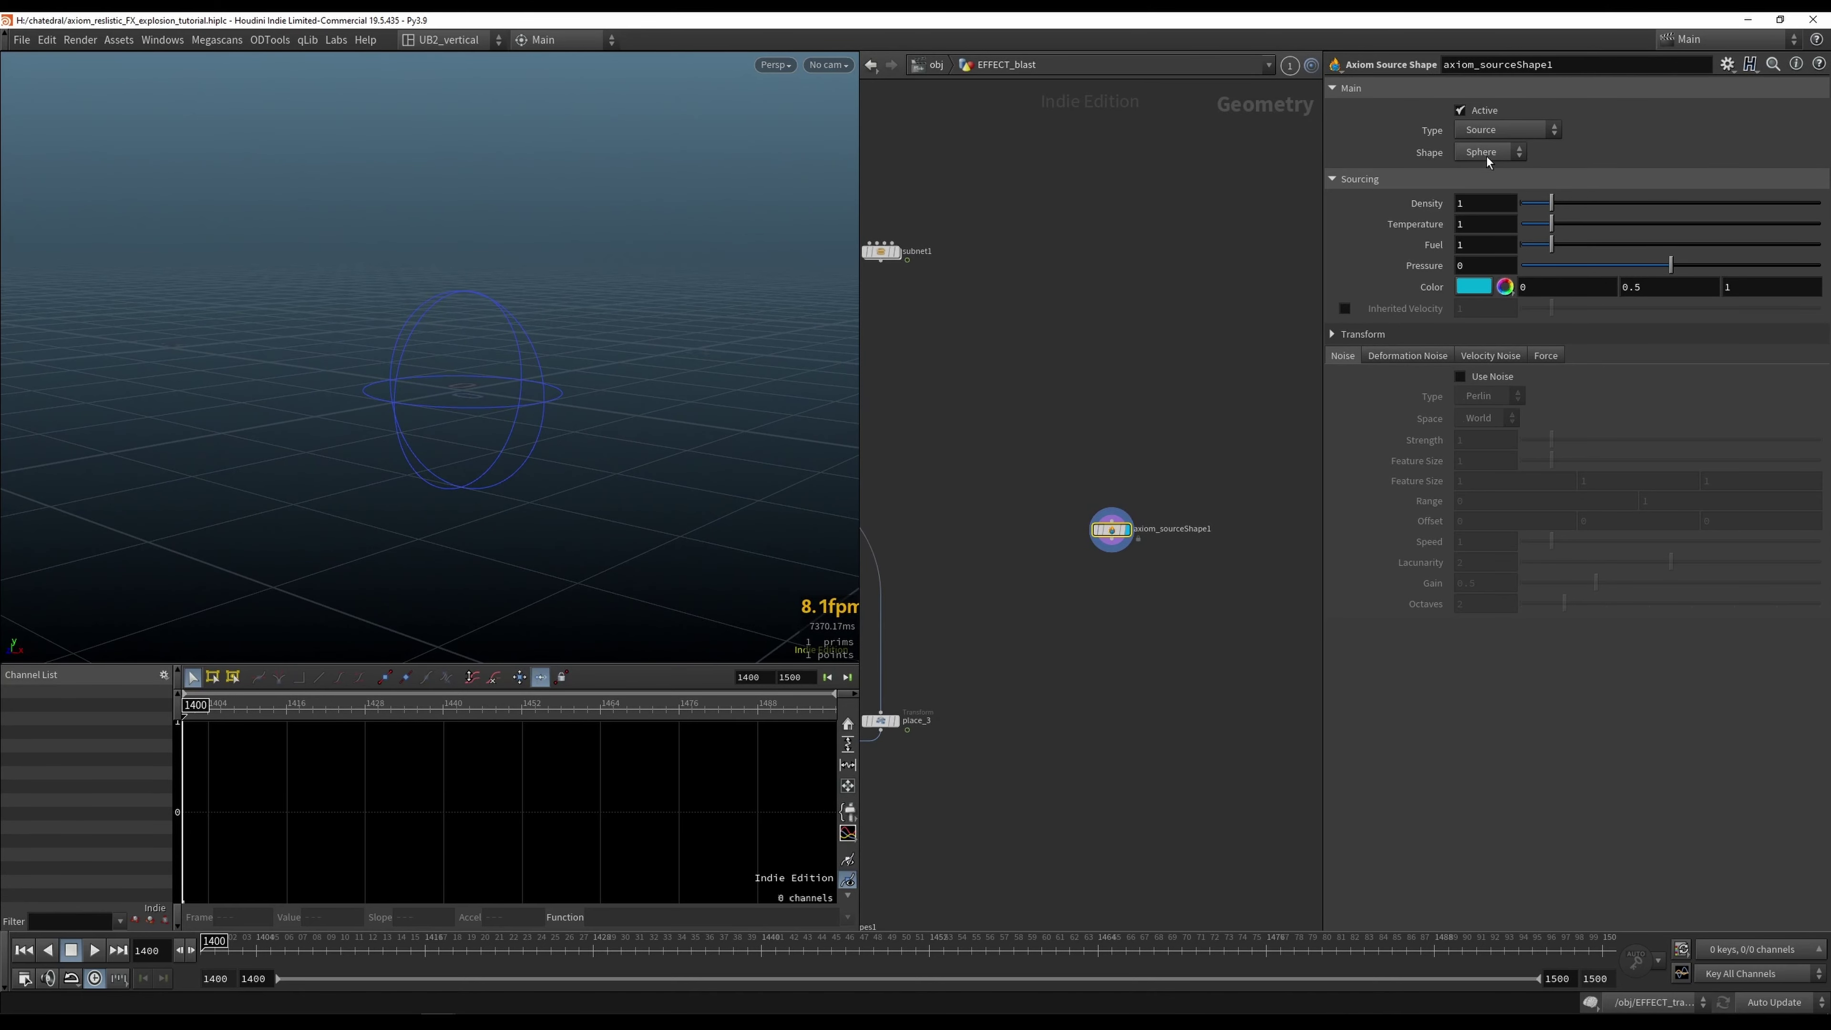
Step: Change the shape of axiom_sourceShape1 to Box and append a Transform node
click(1500, 154)
click(1470, 205)
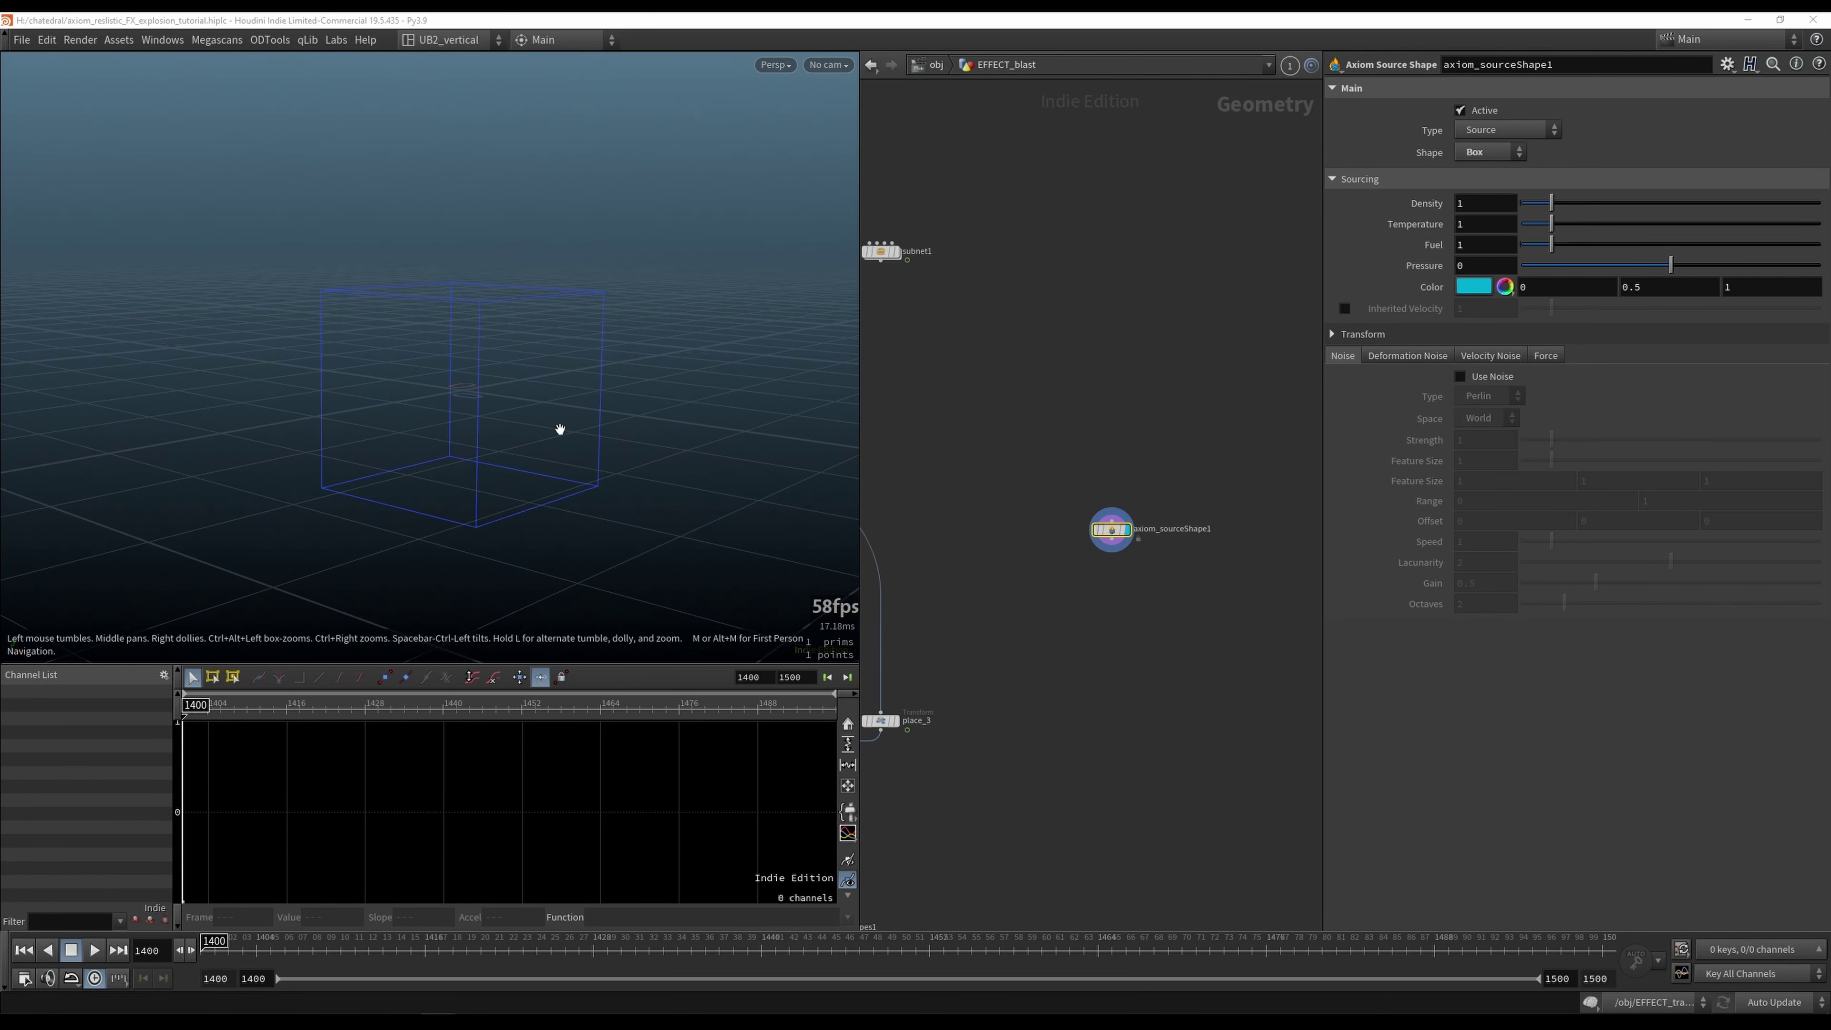
key(Tab)
text(transform)
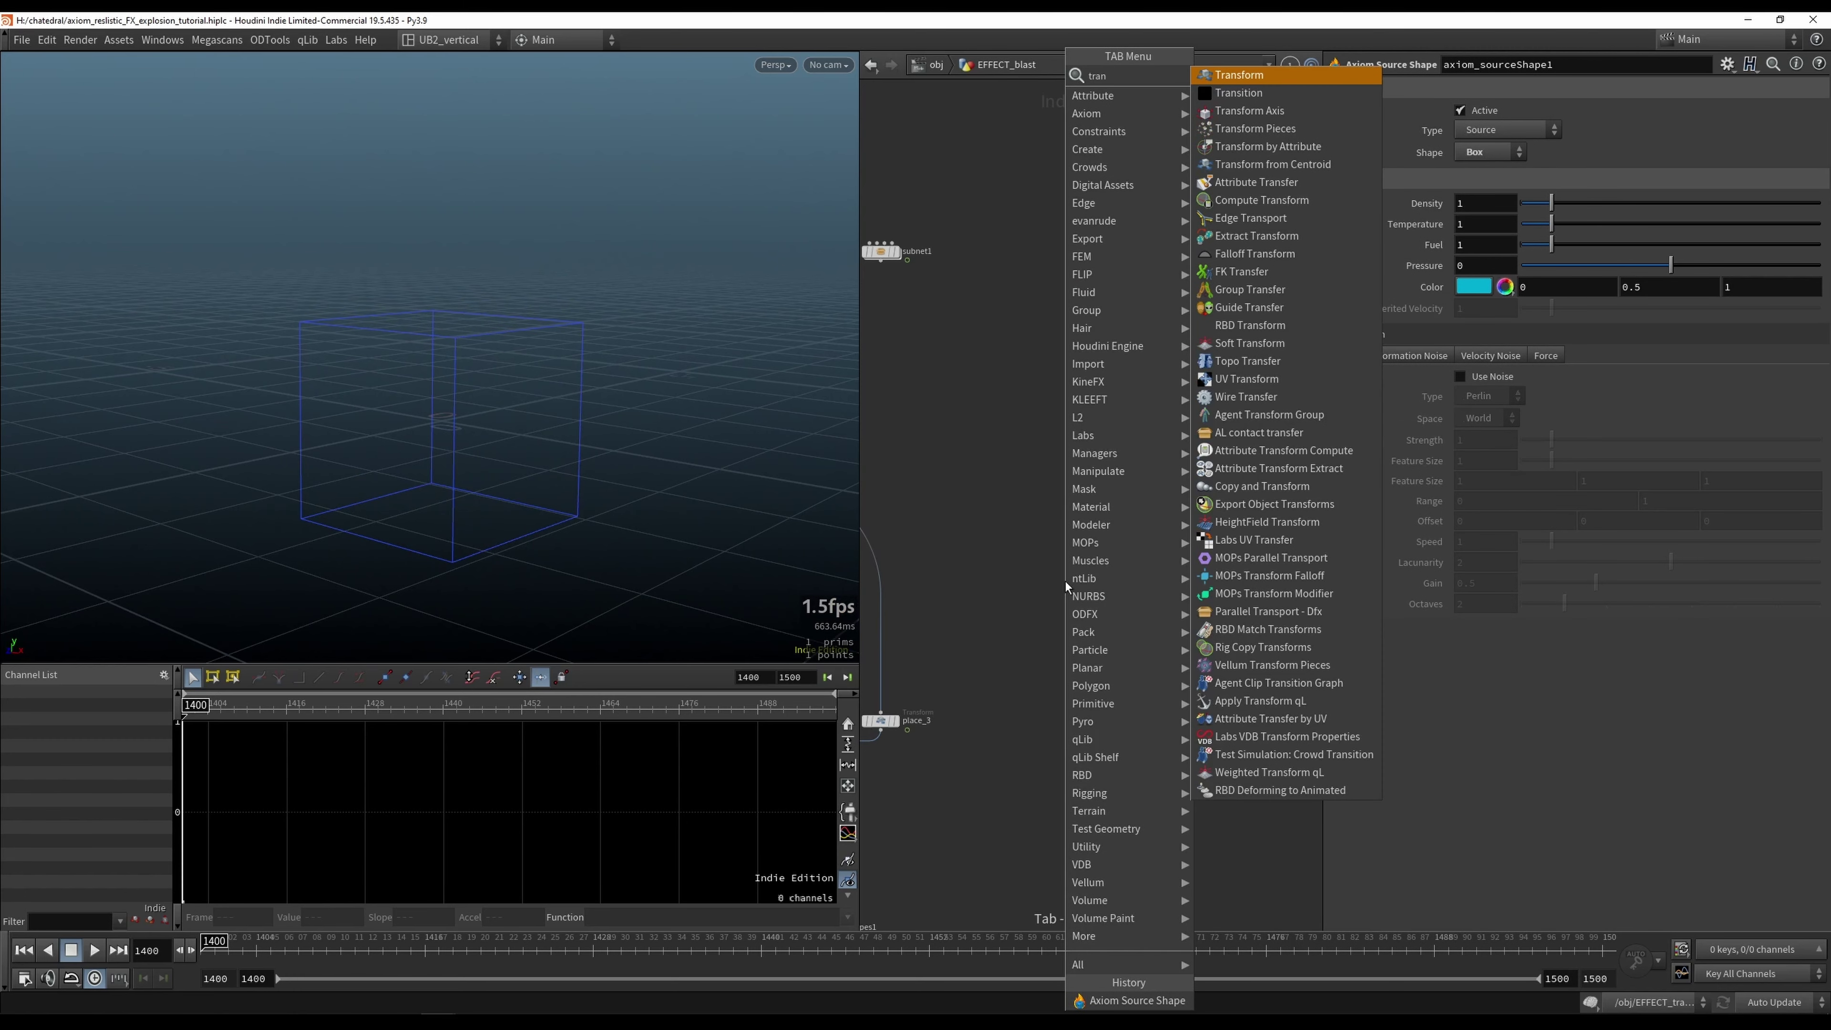
key(Return)
Step: Set the Uniform Scale of transform1 to 2 and its Y scale to 2
text(2)
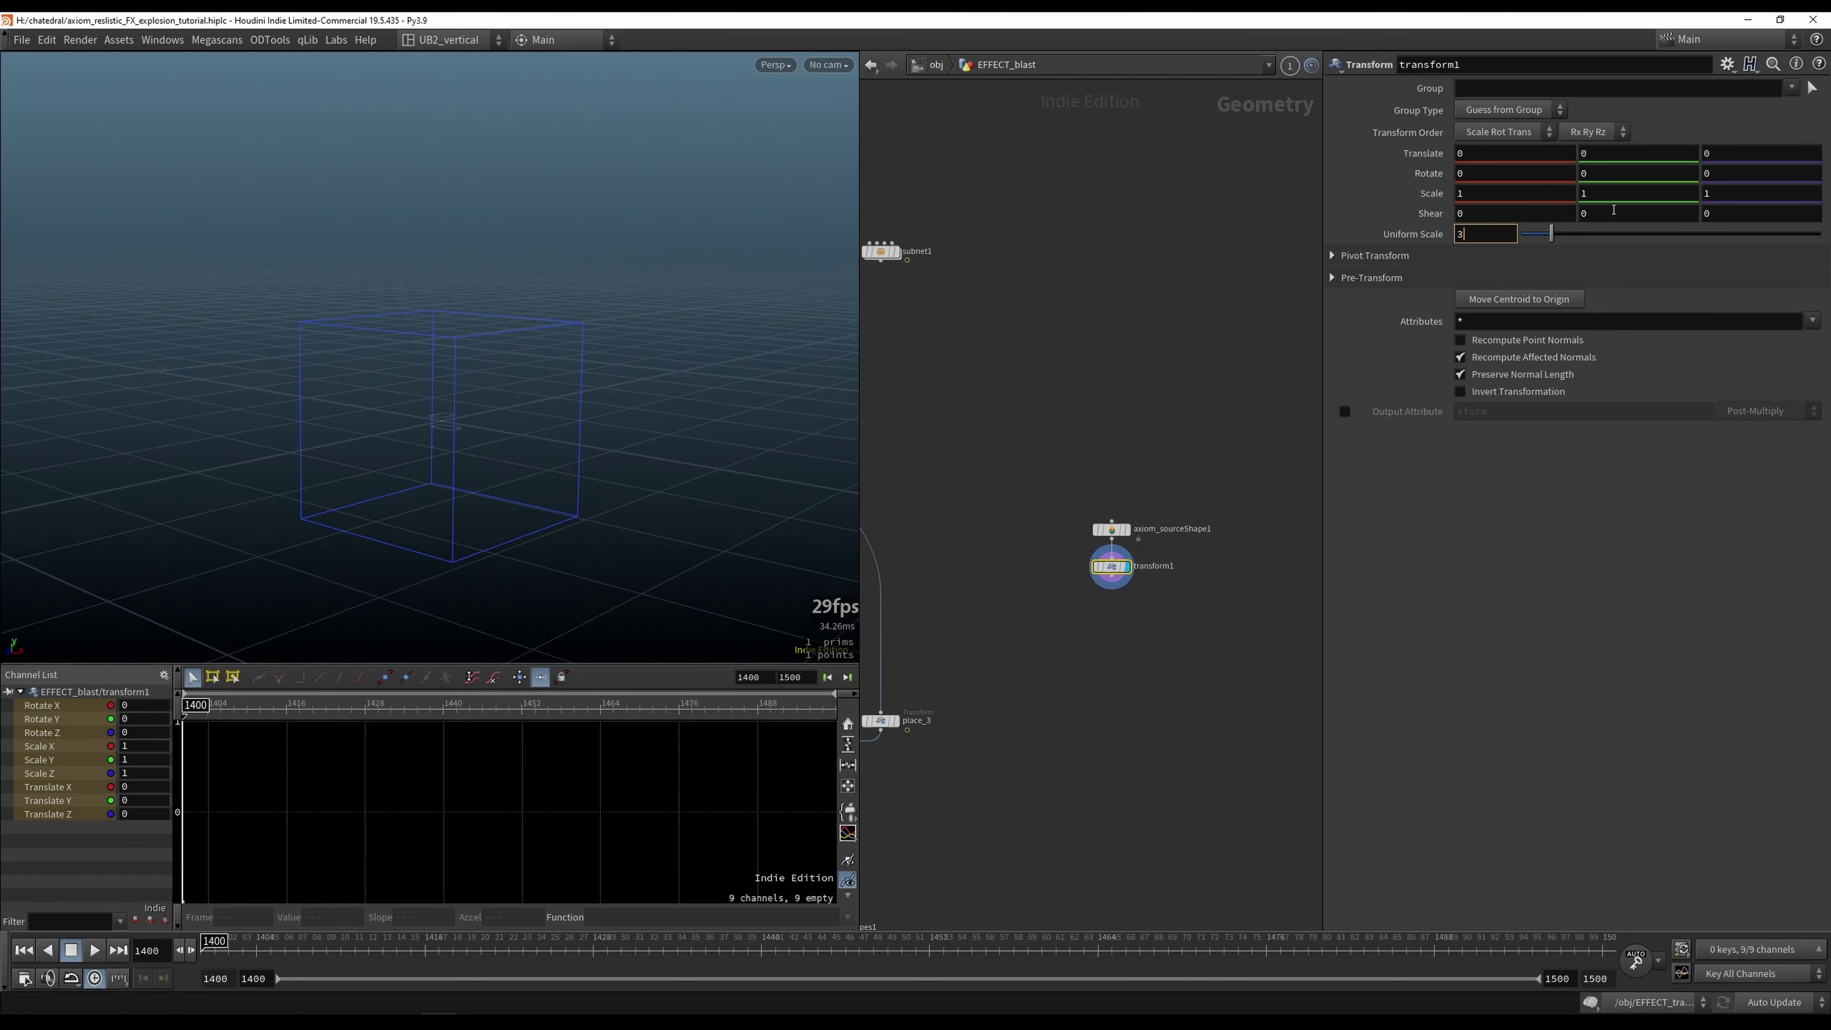
key(Return)
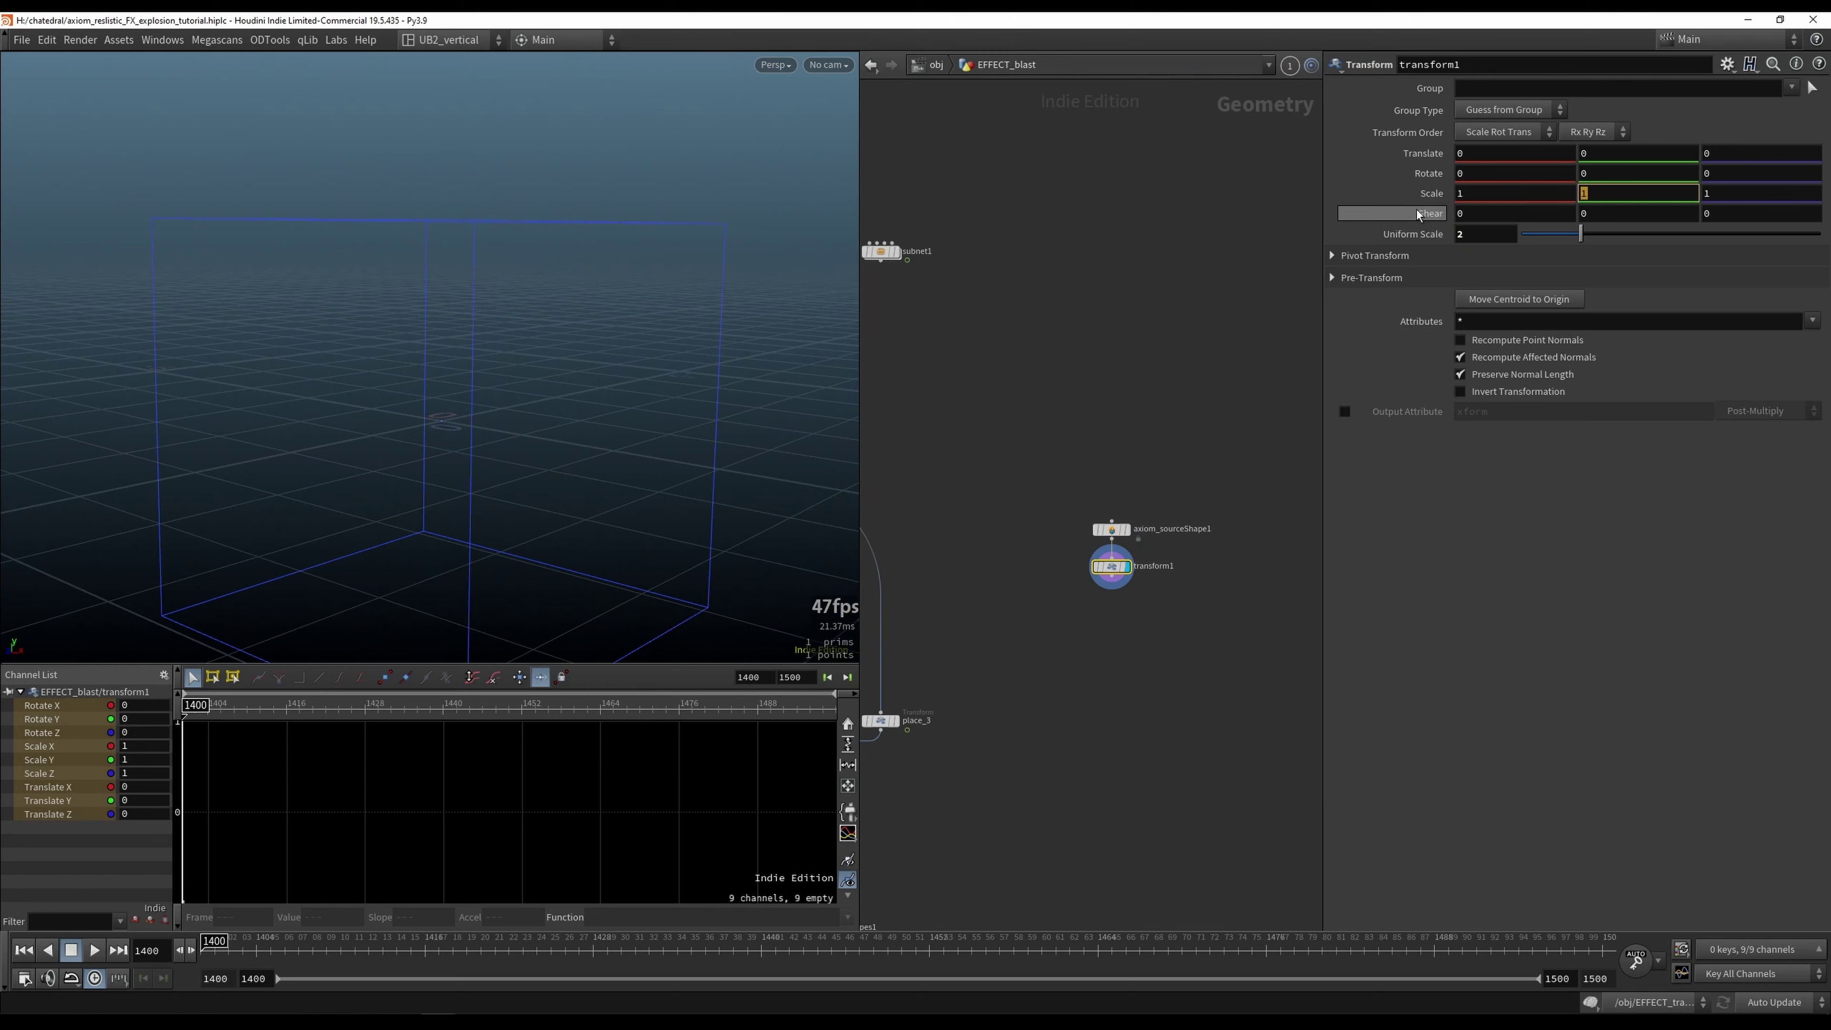
text(2)
key(Return)
right_drag(553, 423, 404, 506)
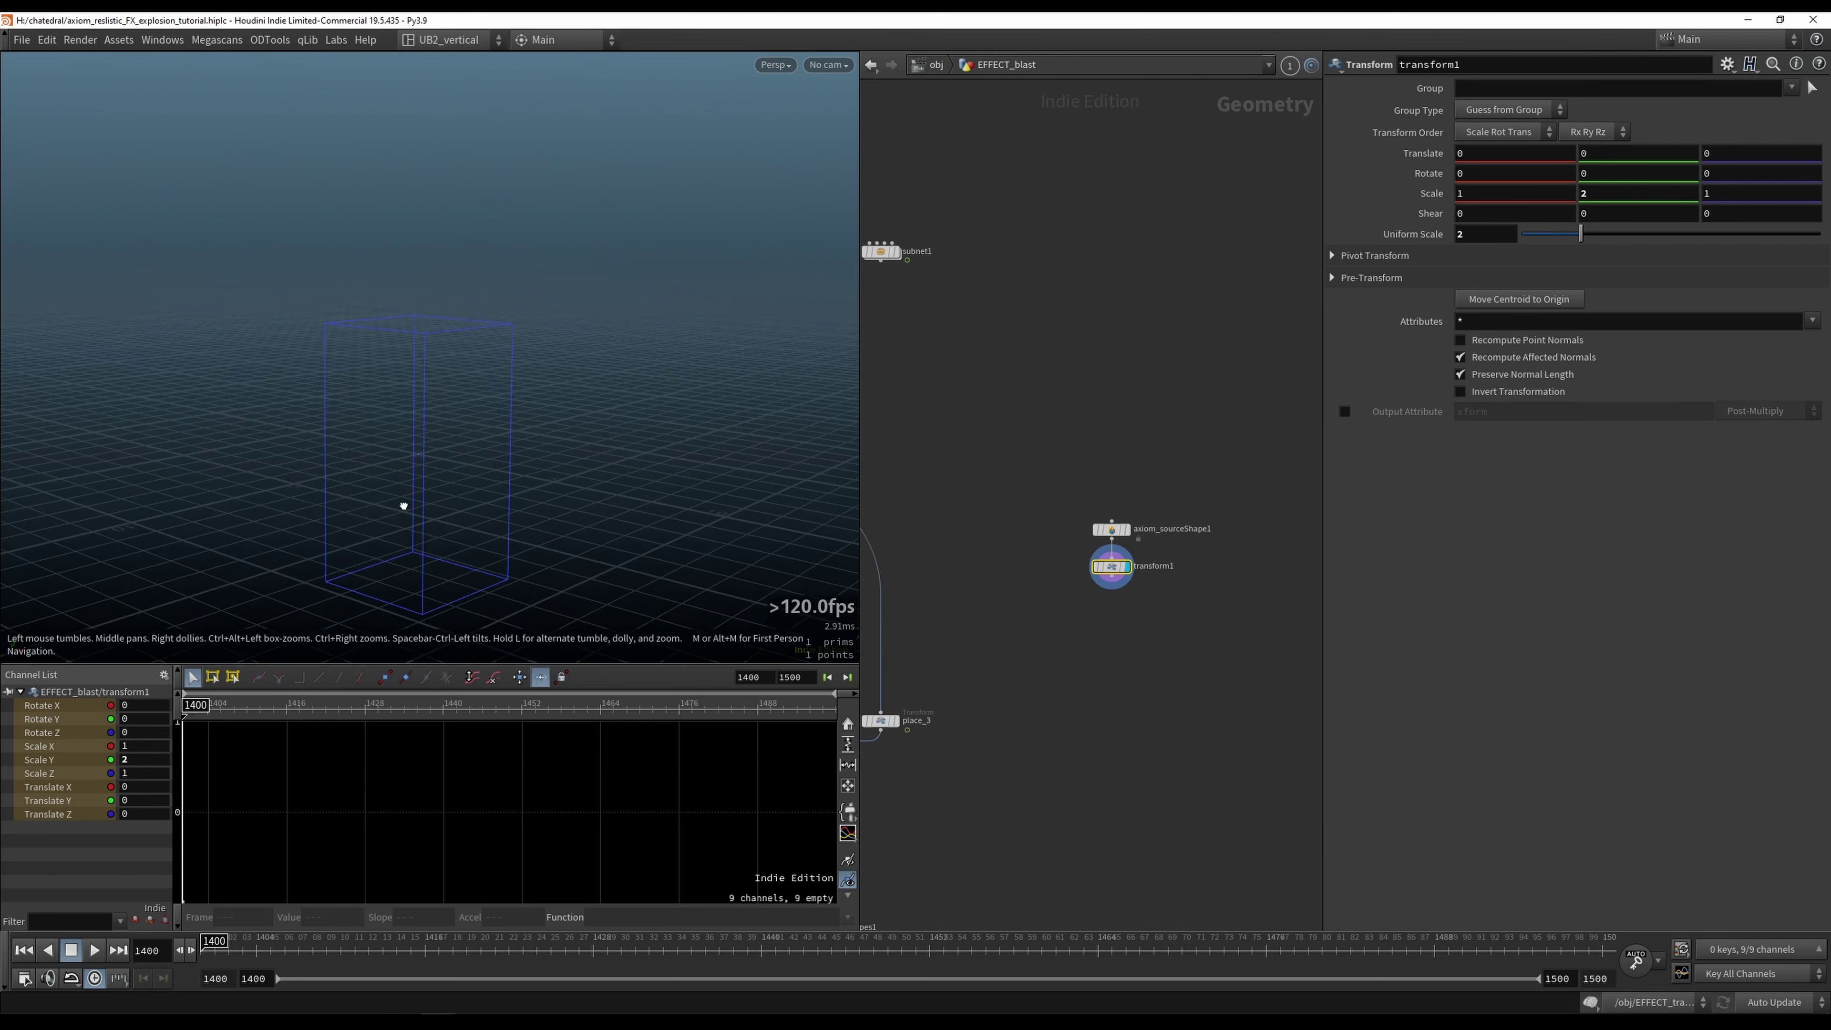
drag(404, 506, 769, 544)
Step: Append an Axiom Solver node below transform1
middle_drag(1065, 613, 980, 617)
drag(1029, 579, 1029, 662)
key(Tab)
text(axio)
key(shift+Return)
scroll(1036, 631, up, 3)
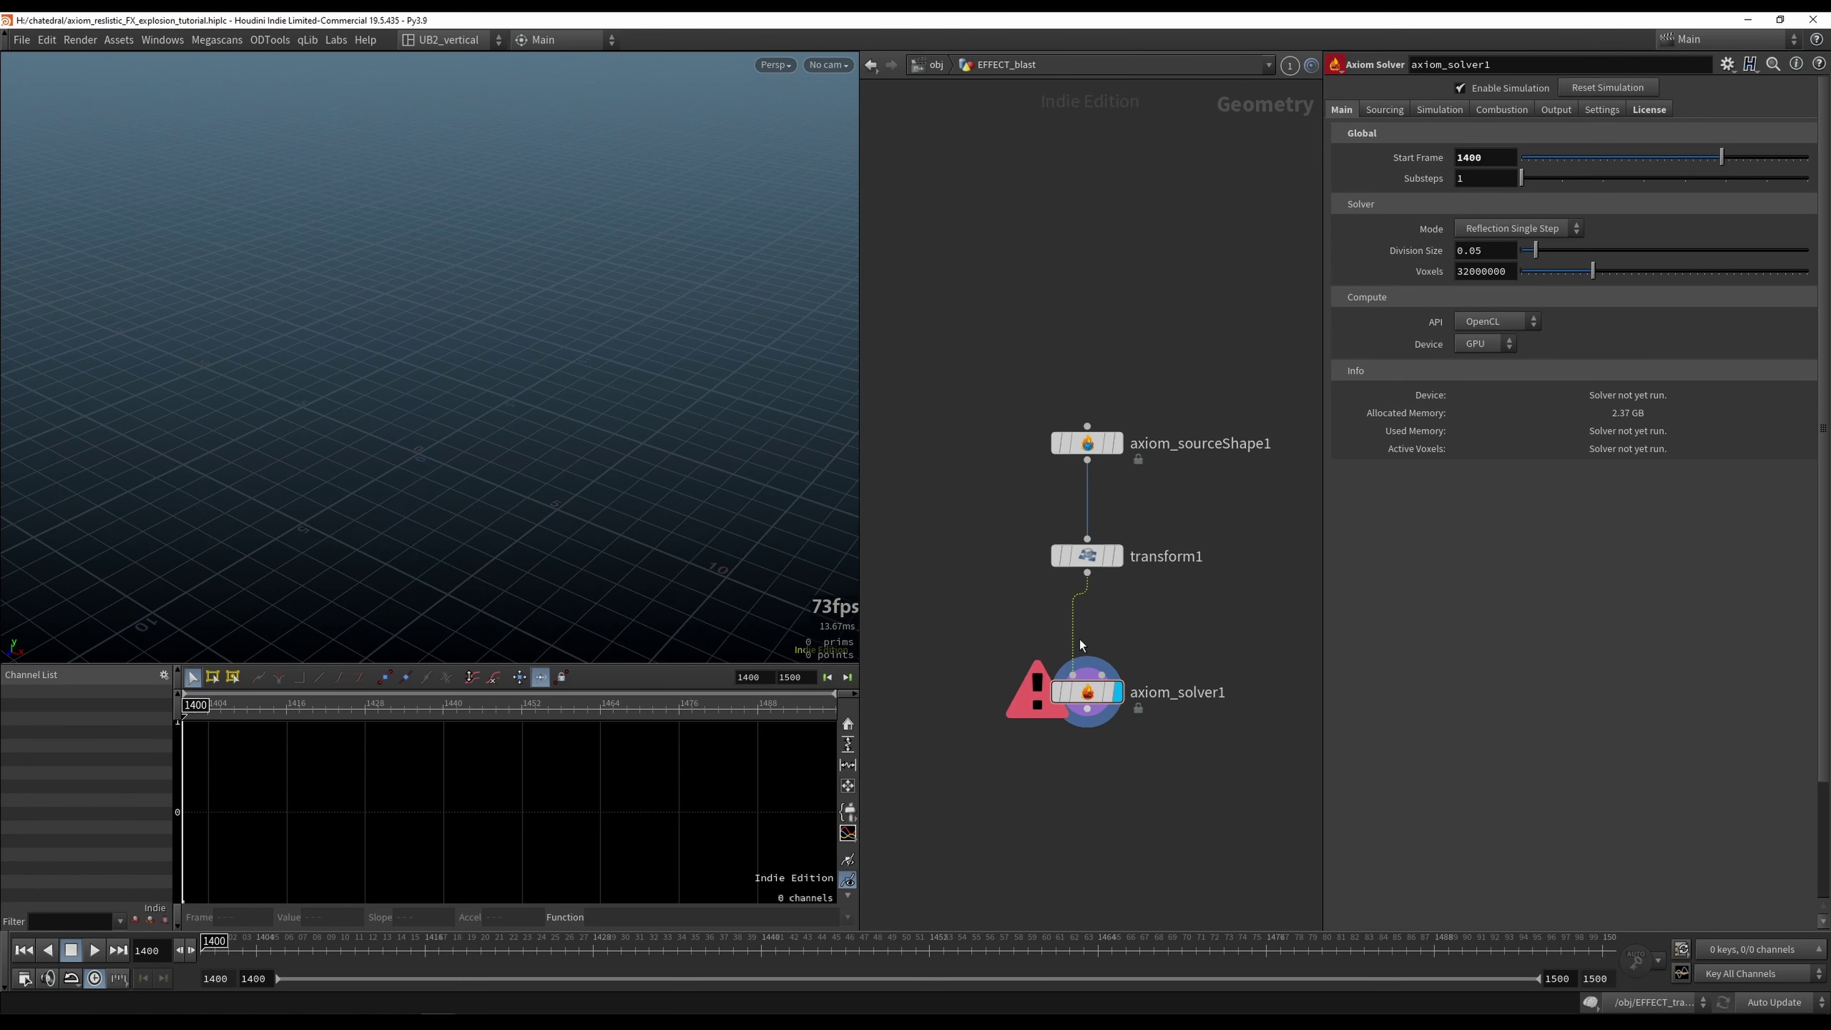
Step: Wire transform1 into the Source Shapes input of axiom_solver1 and remove its connection to the first input
drag(1087, 571, 1101, 674)
middle_drag(1157, 636, 1134, 621)
click(1078, 659)
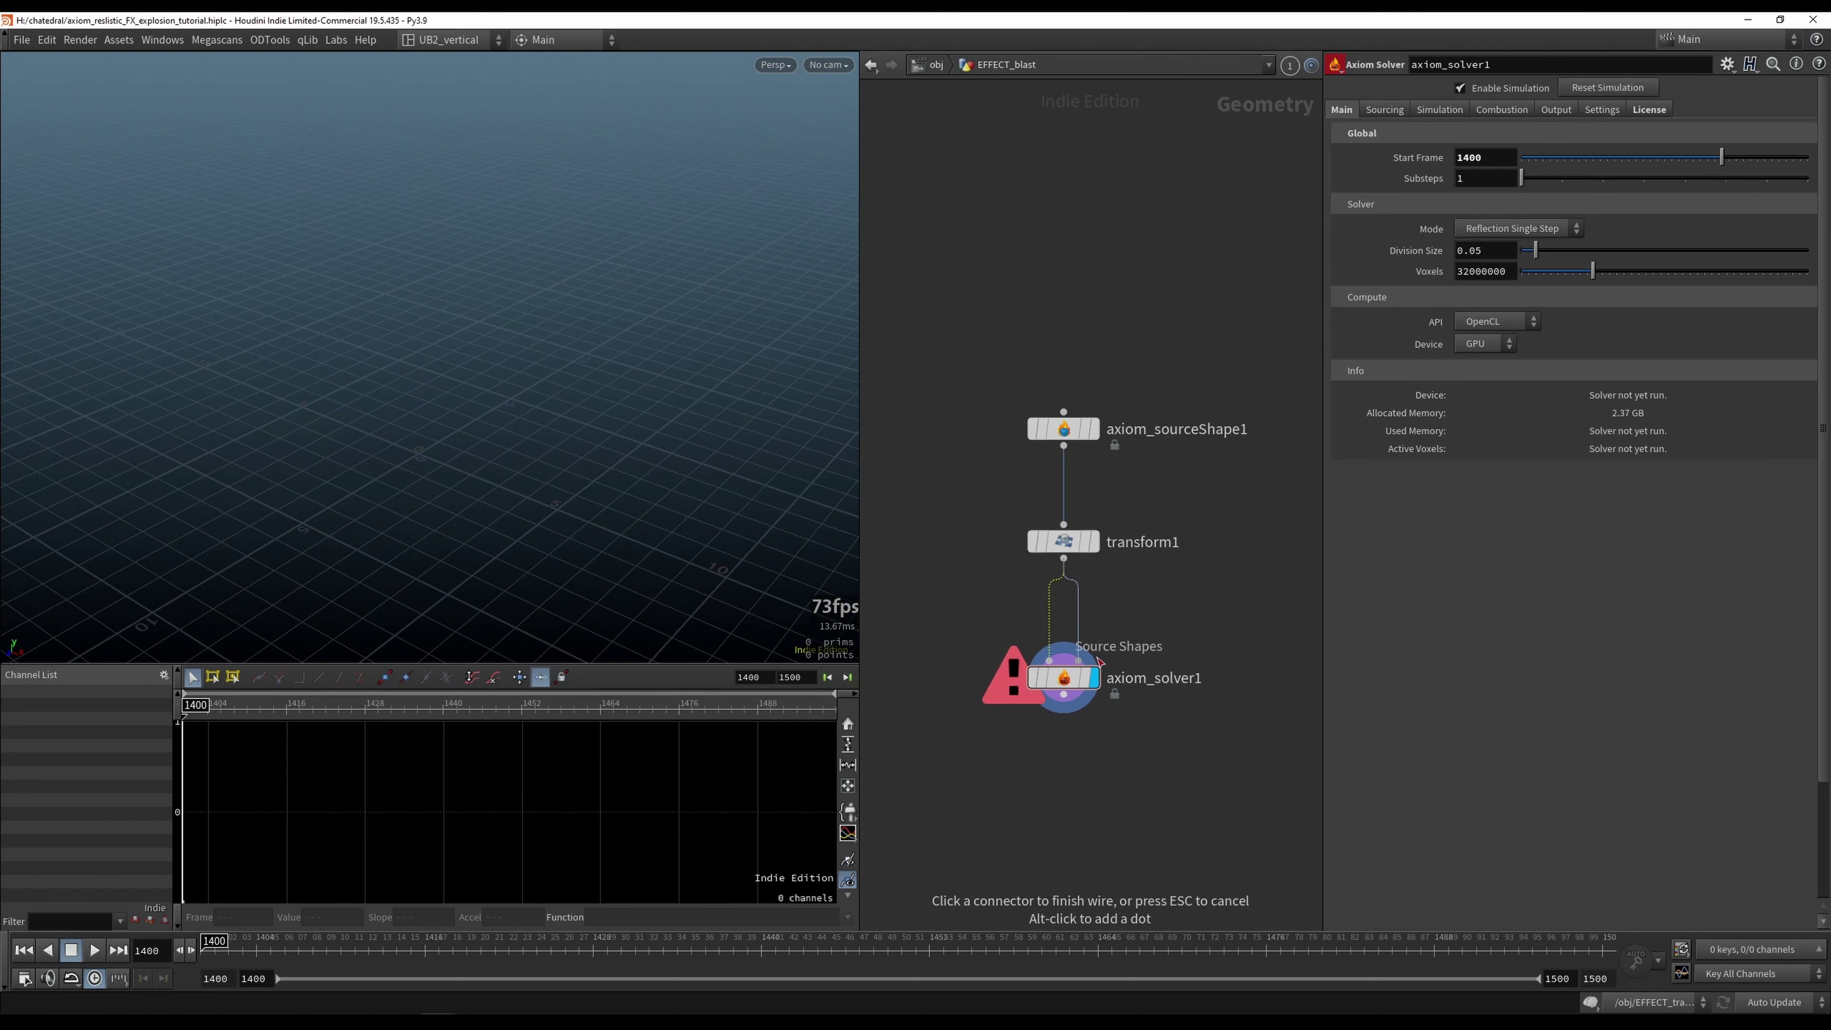
click(1078, 661)
Step: Rearrange axiom_sourceShape1, transform1 and axiom_solver1 into an evenly aligned column with the solver set further apart
drag(1065, 678, 1065, 698)
drag(1180, 344, 973, 590)
drag(1139, 349, 1062, 442)
drag(1139, 387, 1063, 525)
click(1069, 414)
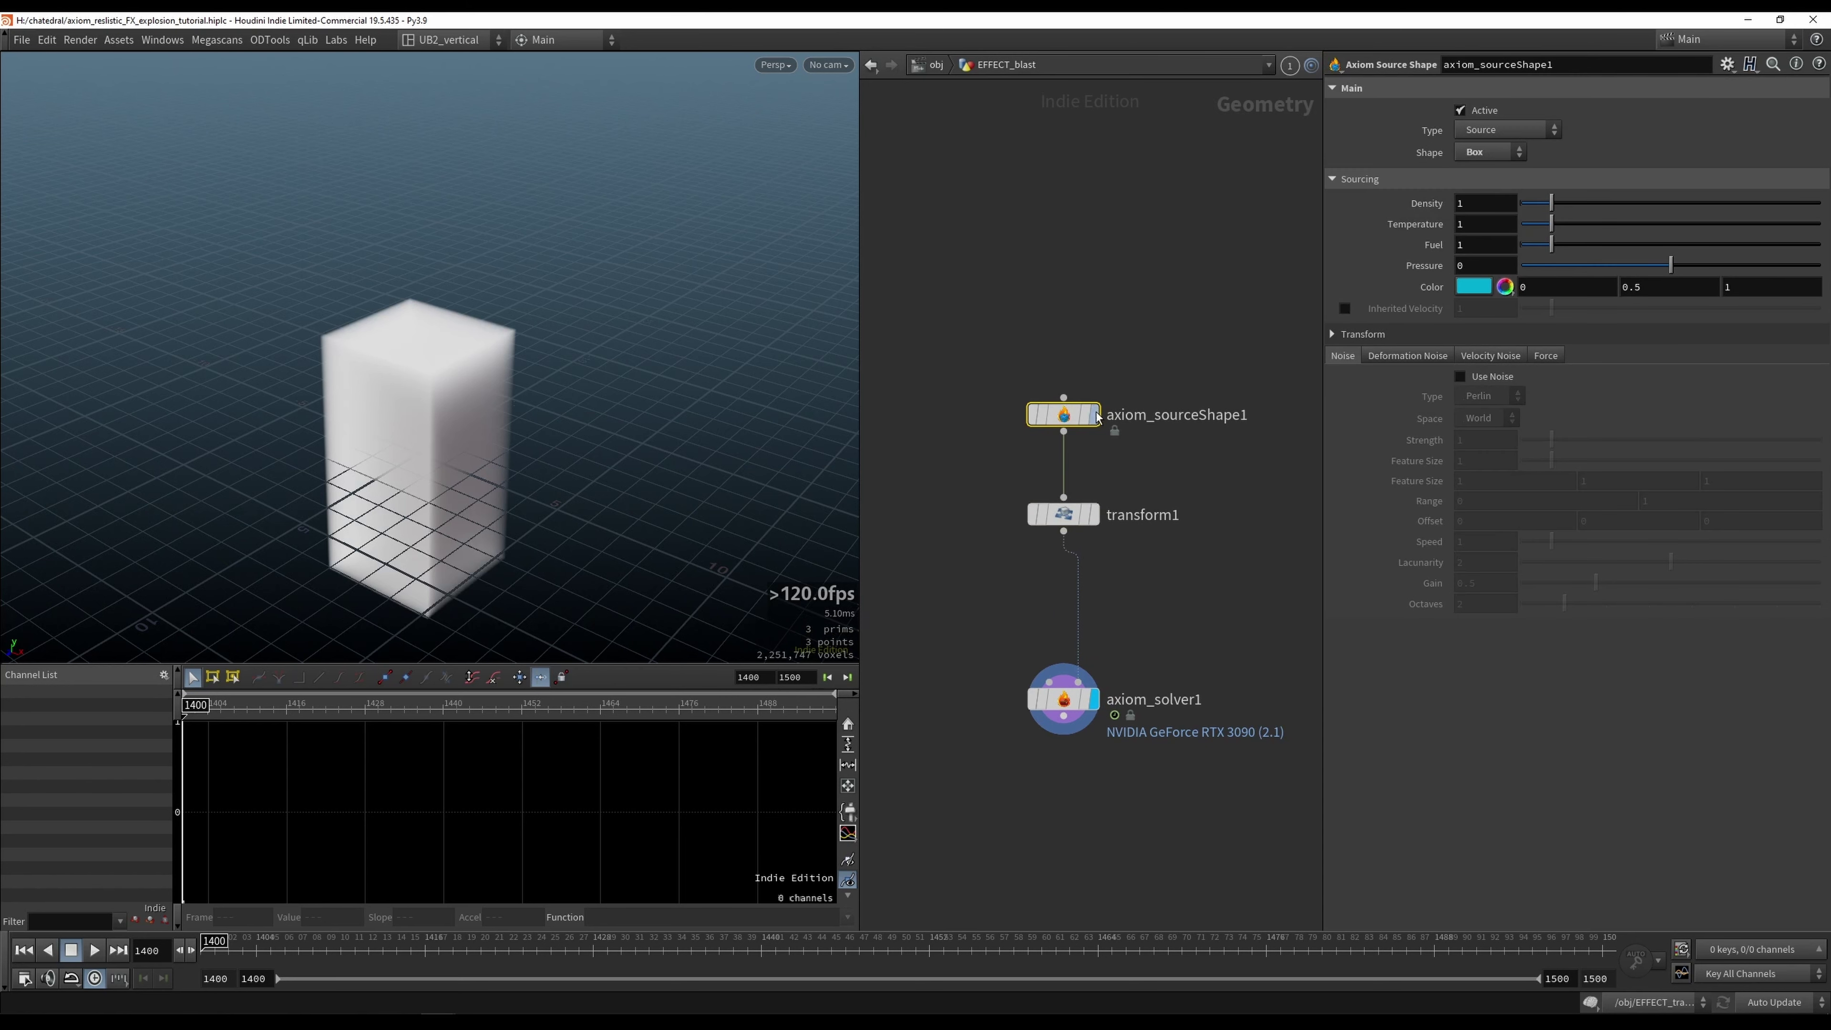
mouse_move(1116, 443)
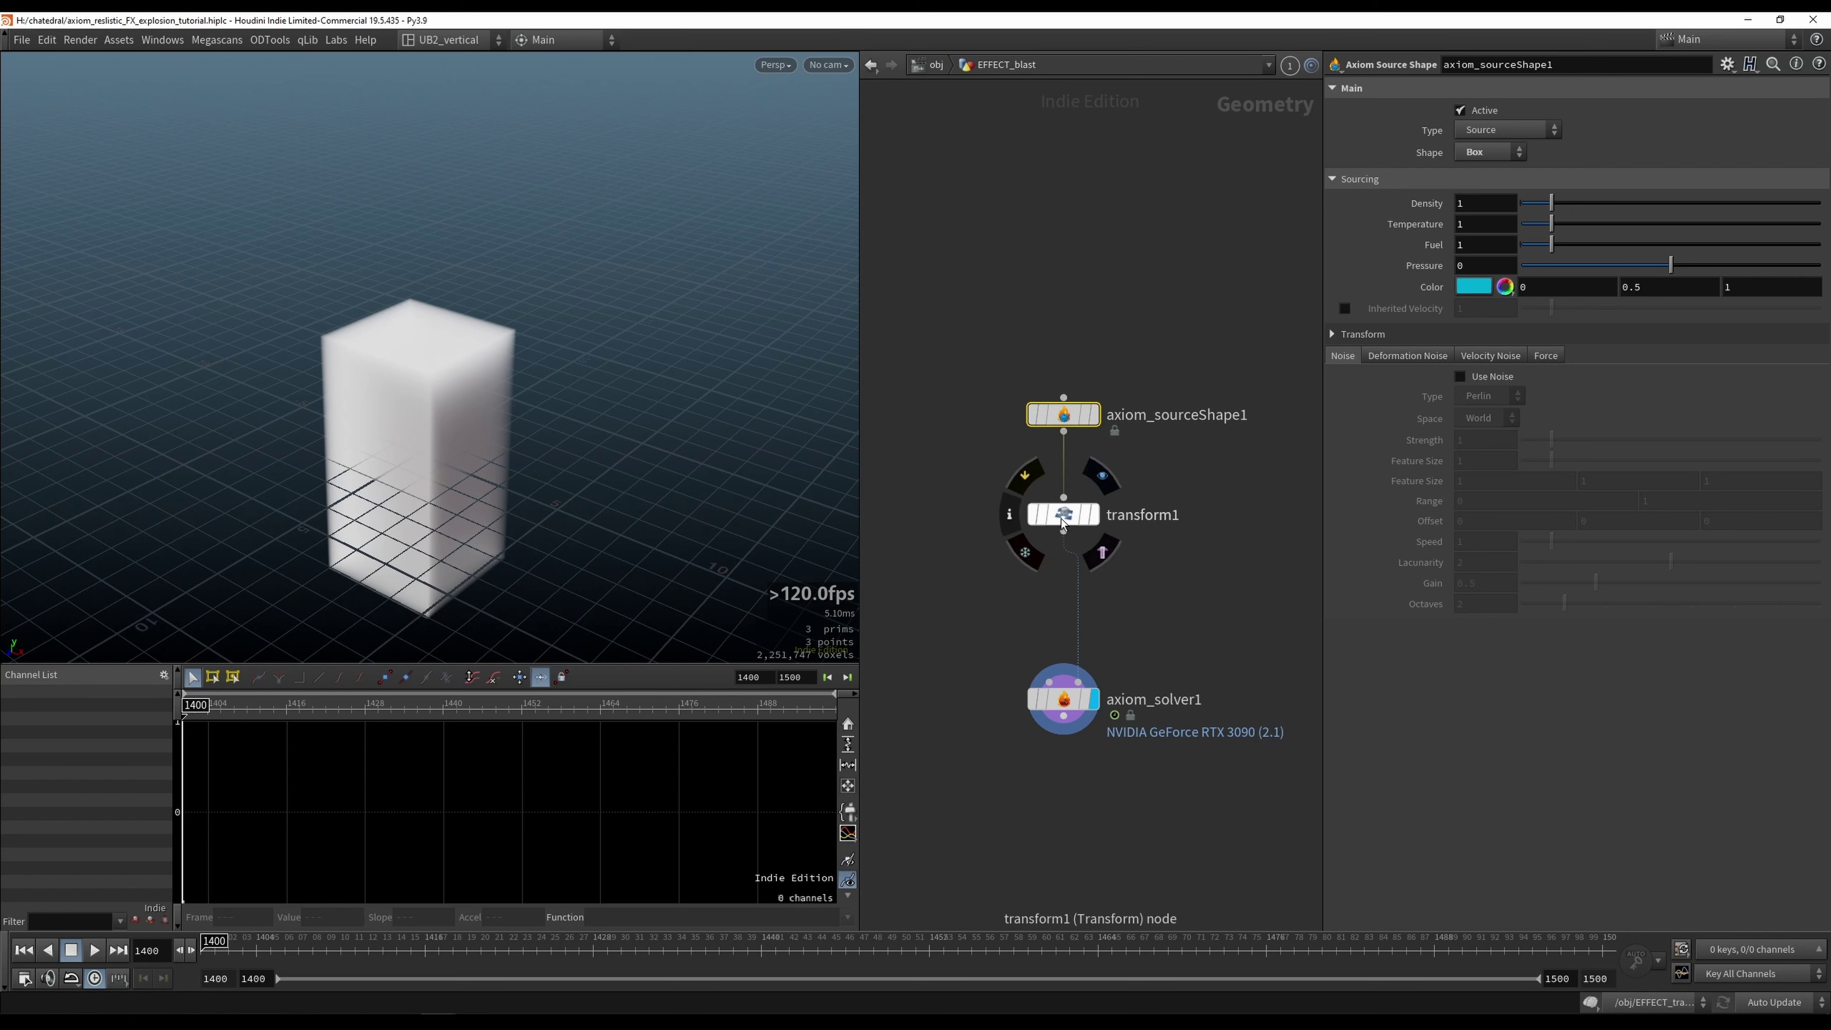
drag(1059, 514, 1060, 505)
Step: Move axiom_solver1 slightly lower under transform1 and select it to show its settings
alt+middle_drag(526, 453, 531, 397)
alt+right_drag(532, 397, 507, 446)
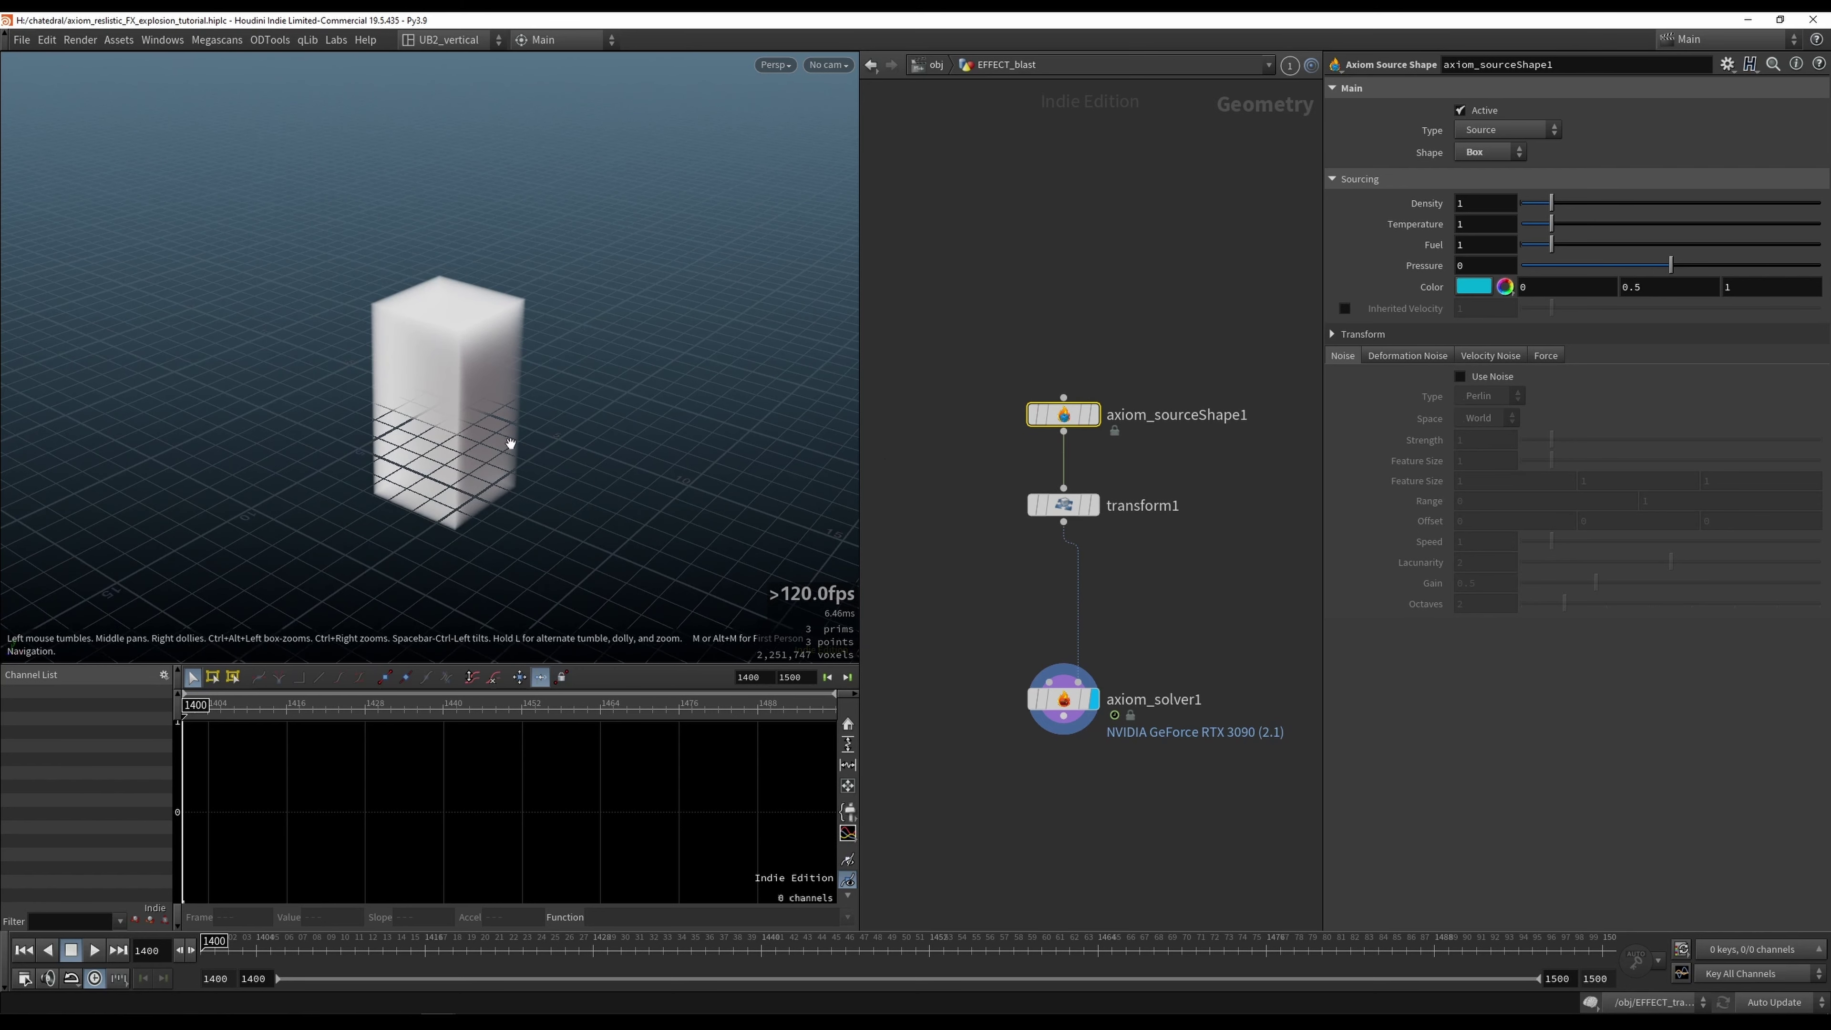
middle_drag(1014, 569, 999, 559)
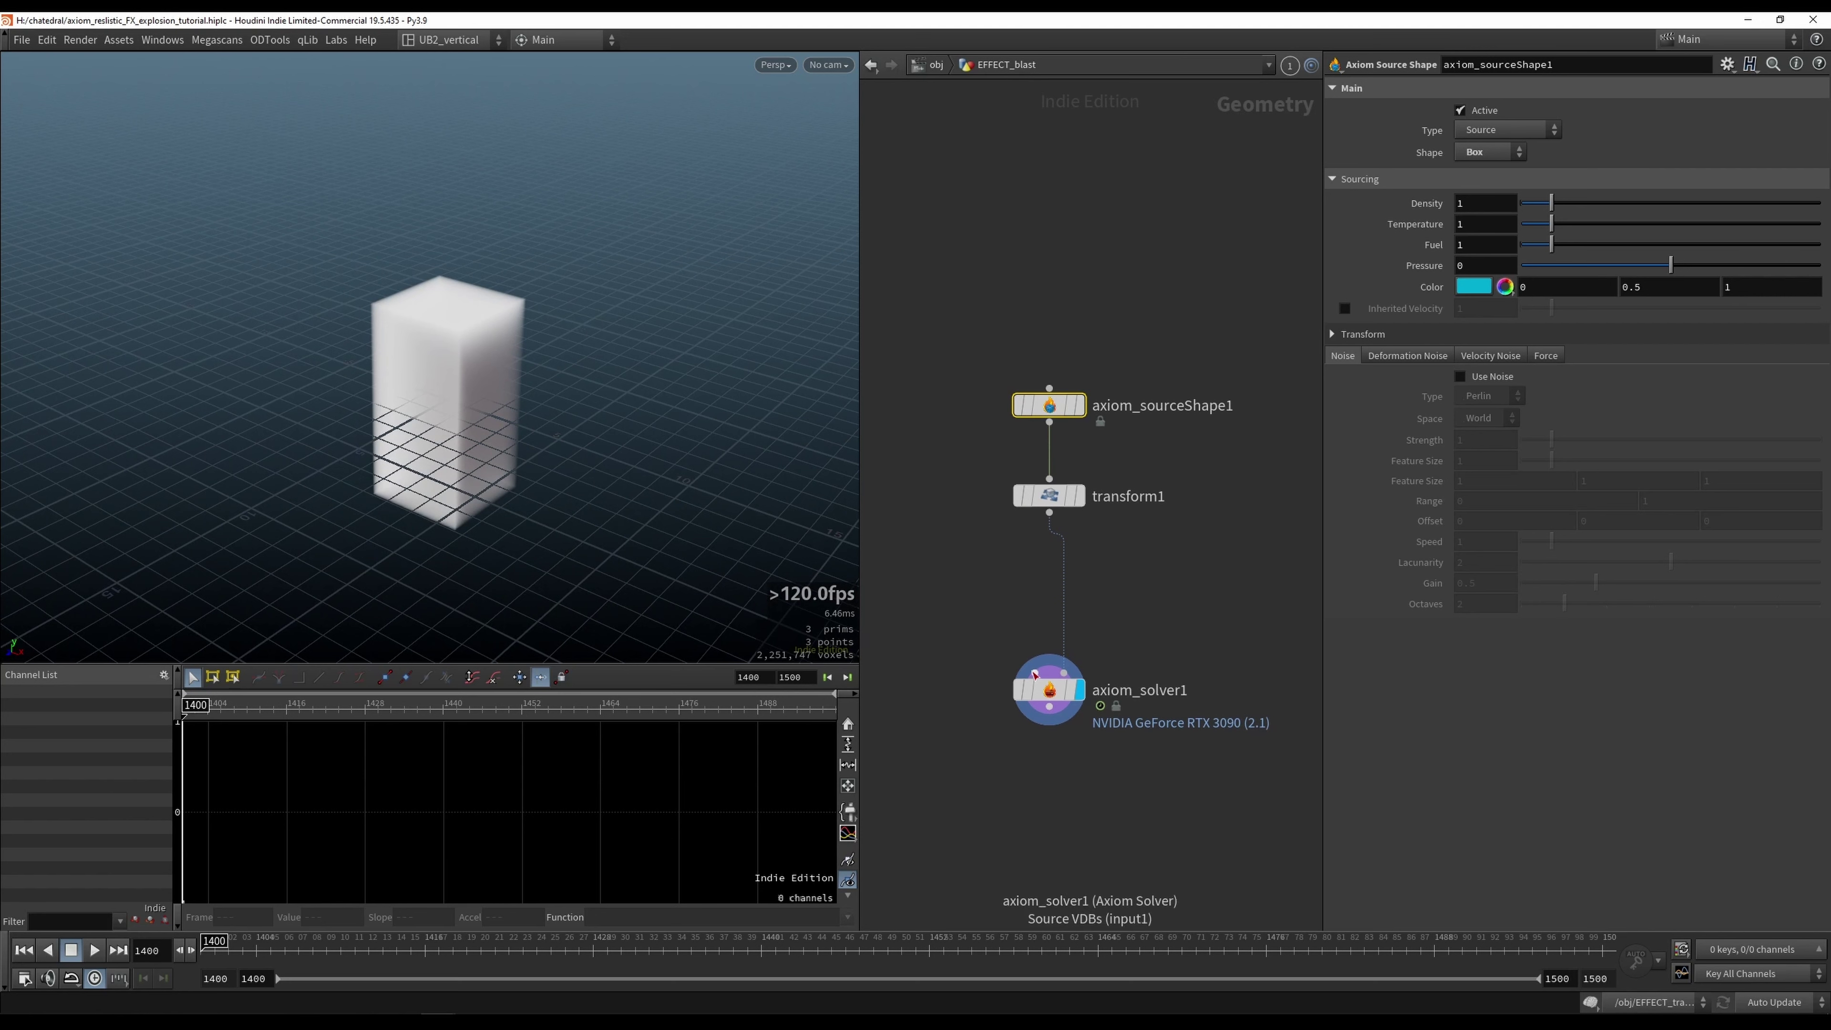
drag(1045, 698, 1045, 716)
middle_drag(1168, 608, 1101, 610)
scroll(1125, 583, down, 2)
drag(1101, 610, 937, 752)
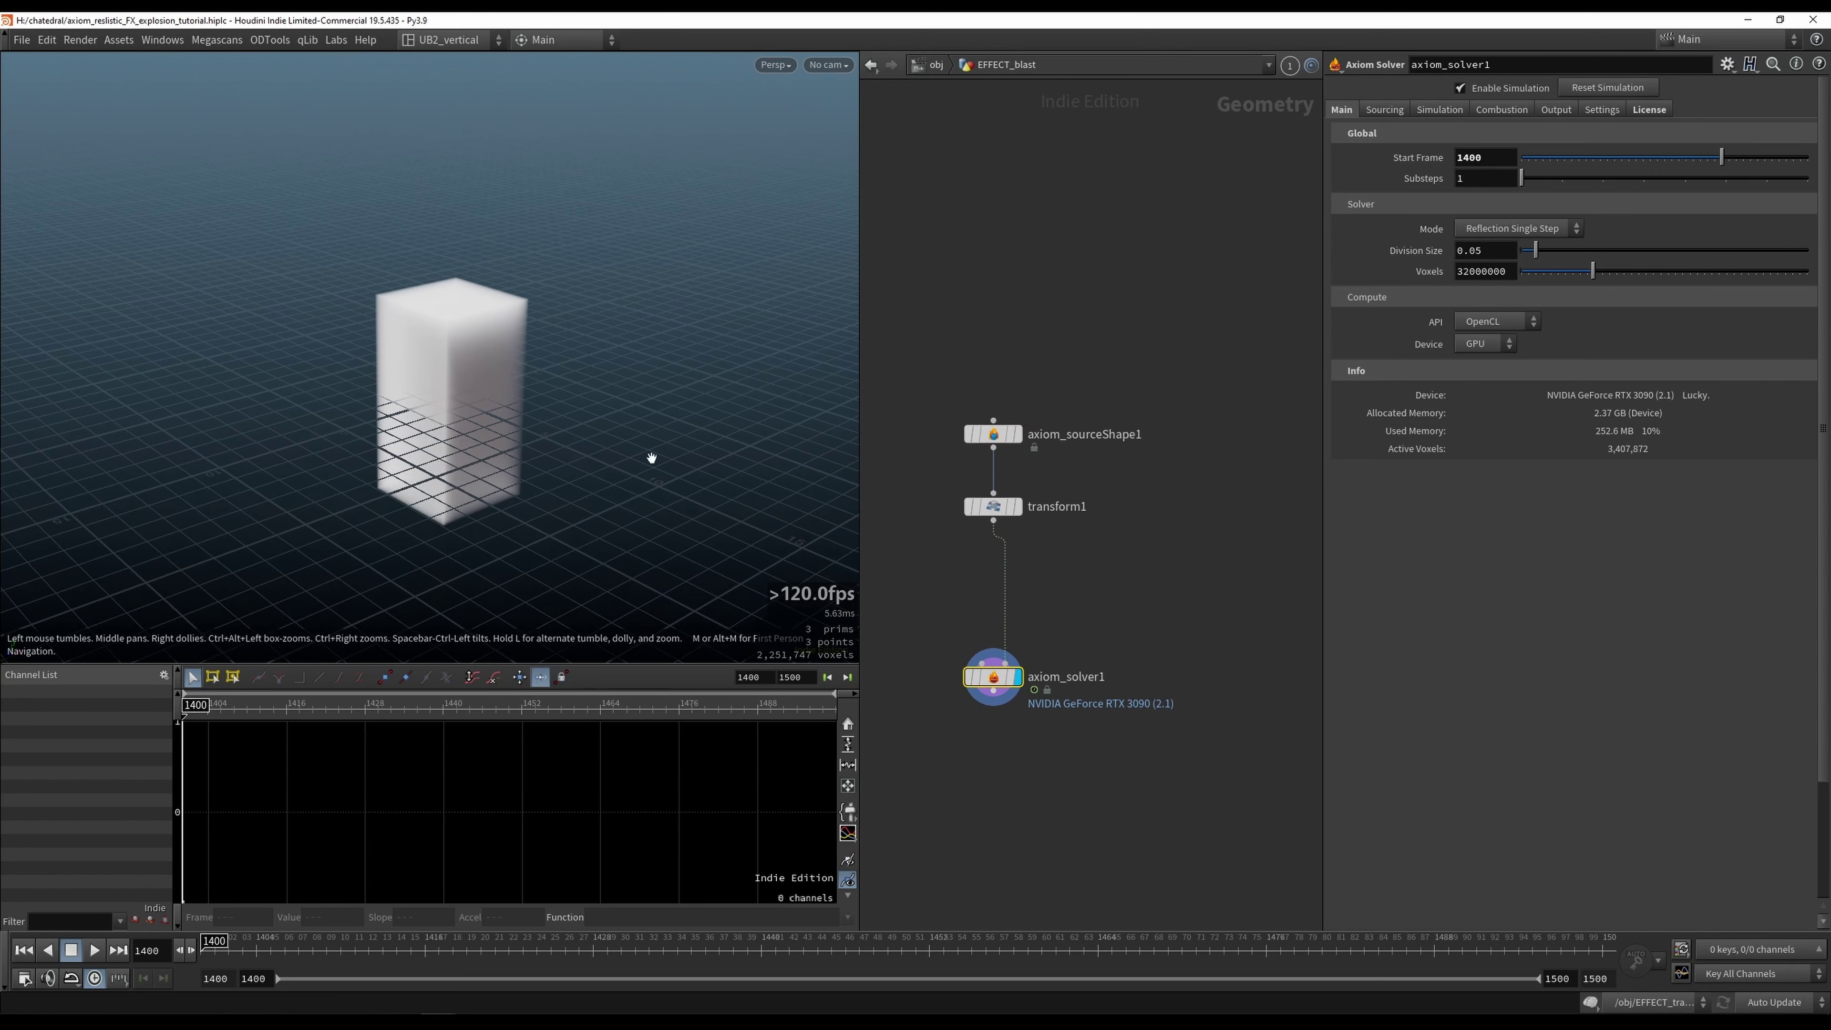
Step: Set the Axiom solver's Division Size to 0.1
double_click(1472, 250)
text(0.1)
key(Return)
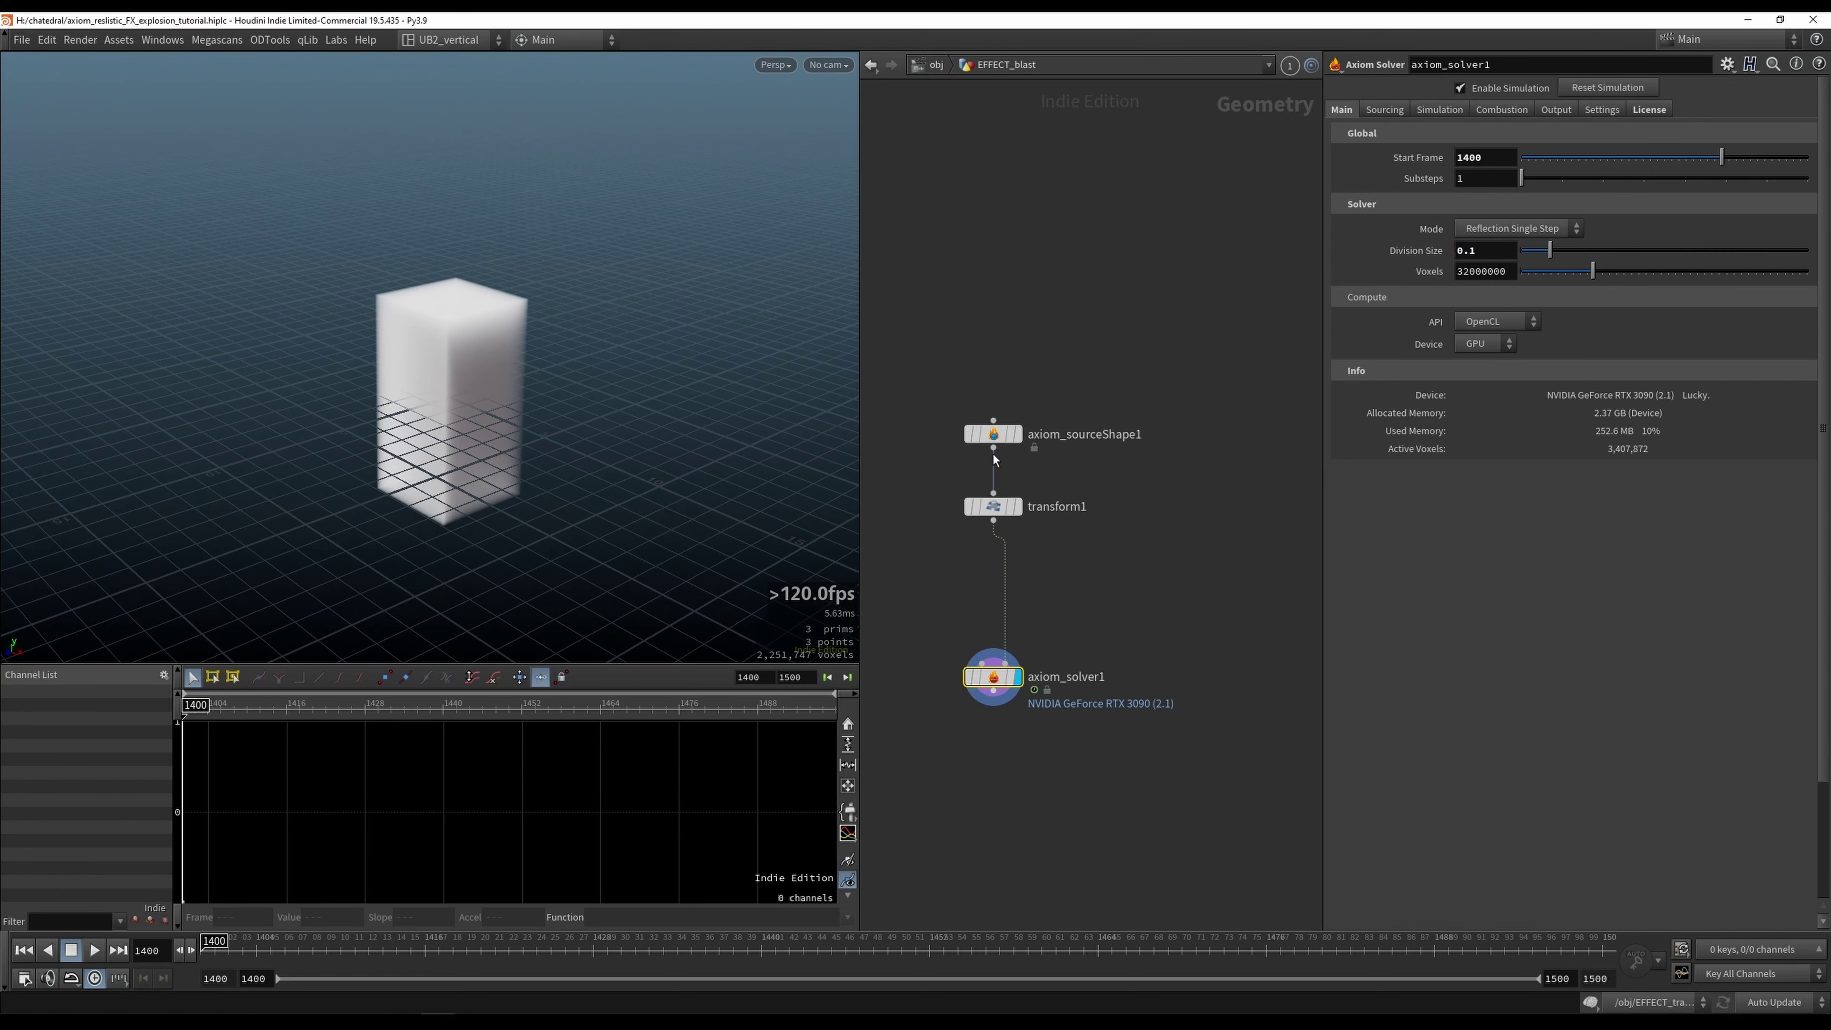
Step: Play the simulation and examine the rising smoke from several distances and angles
key(Up)
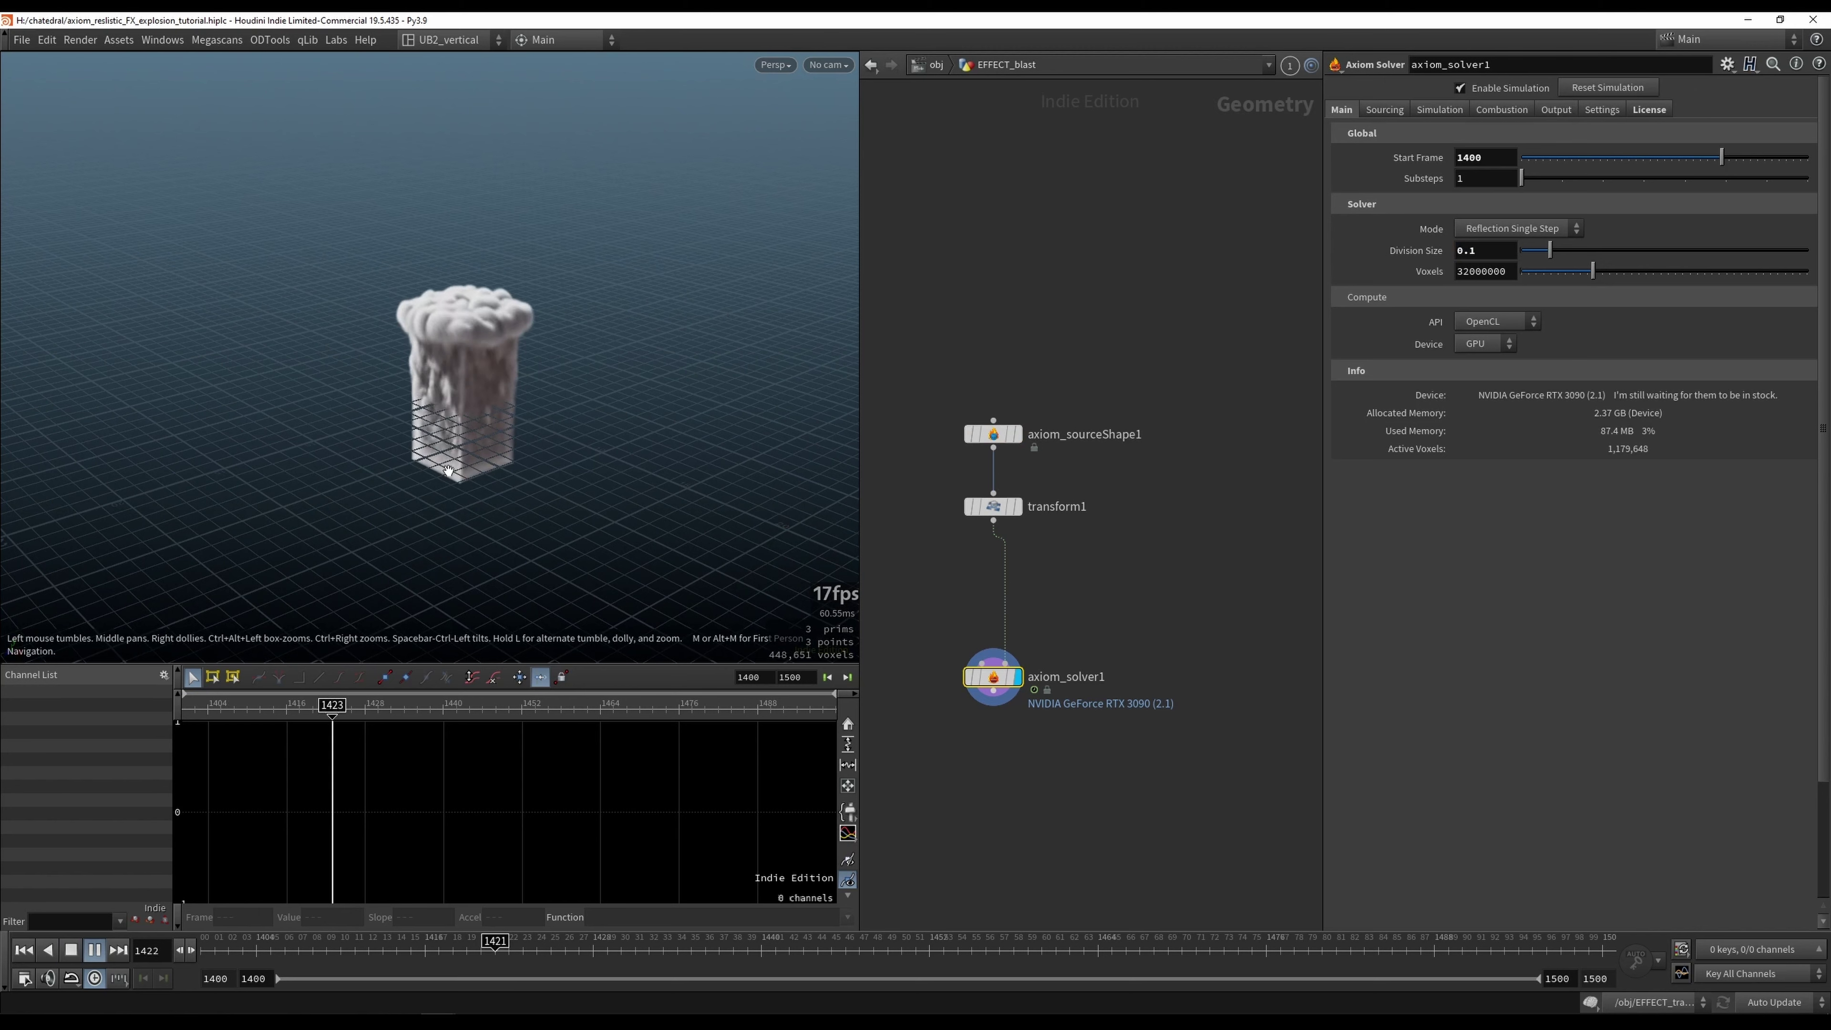
drag(447, 471, 527, 442)
key(Up)
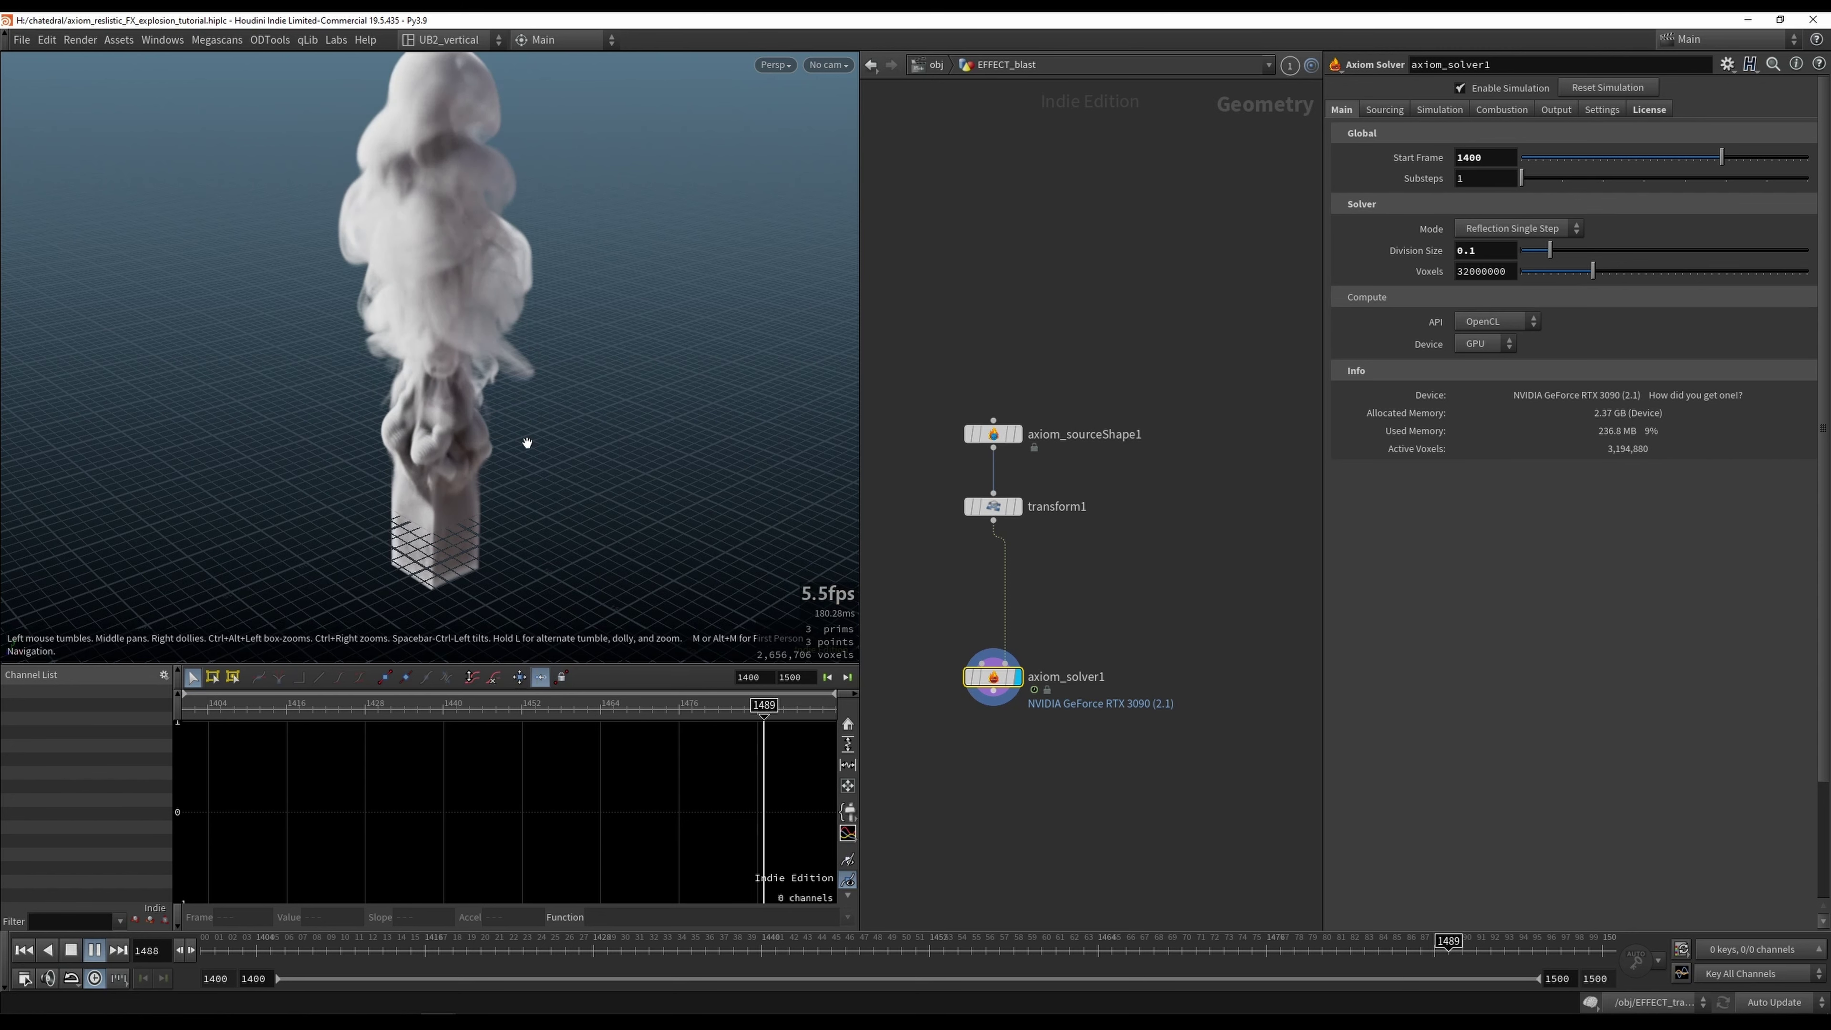
key(Up)
right_drag(561, 416, 438, 507)
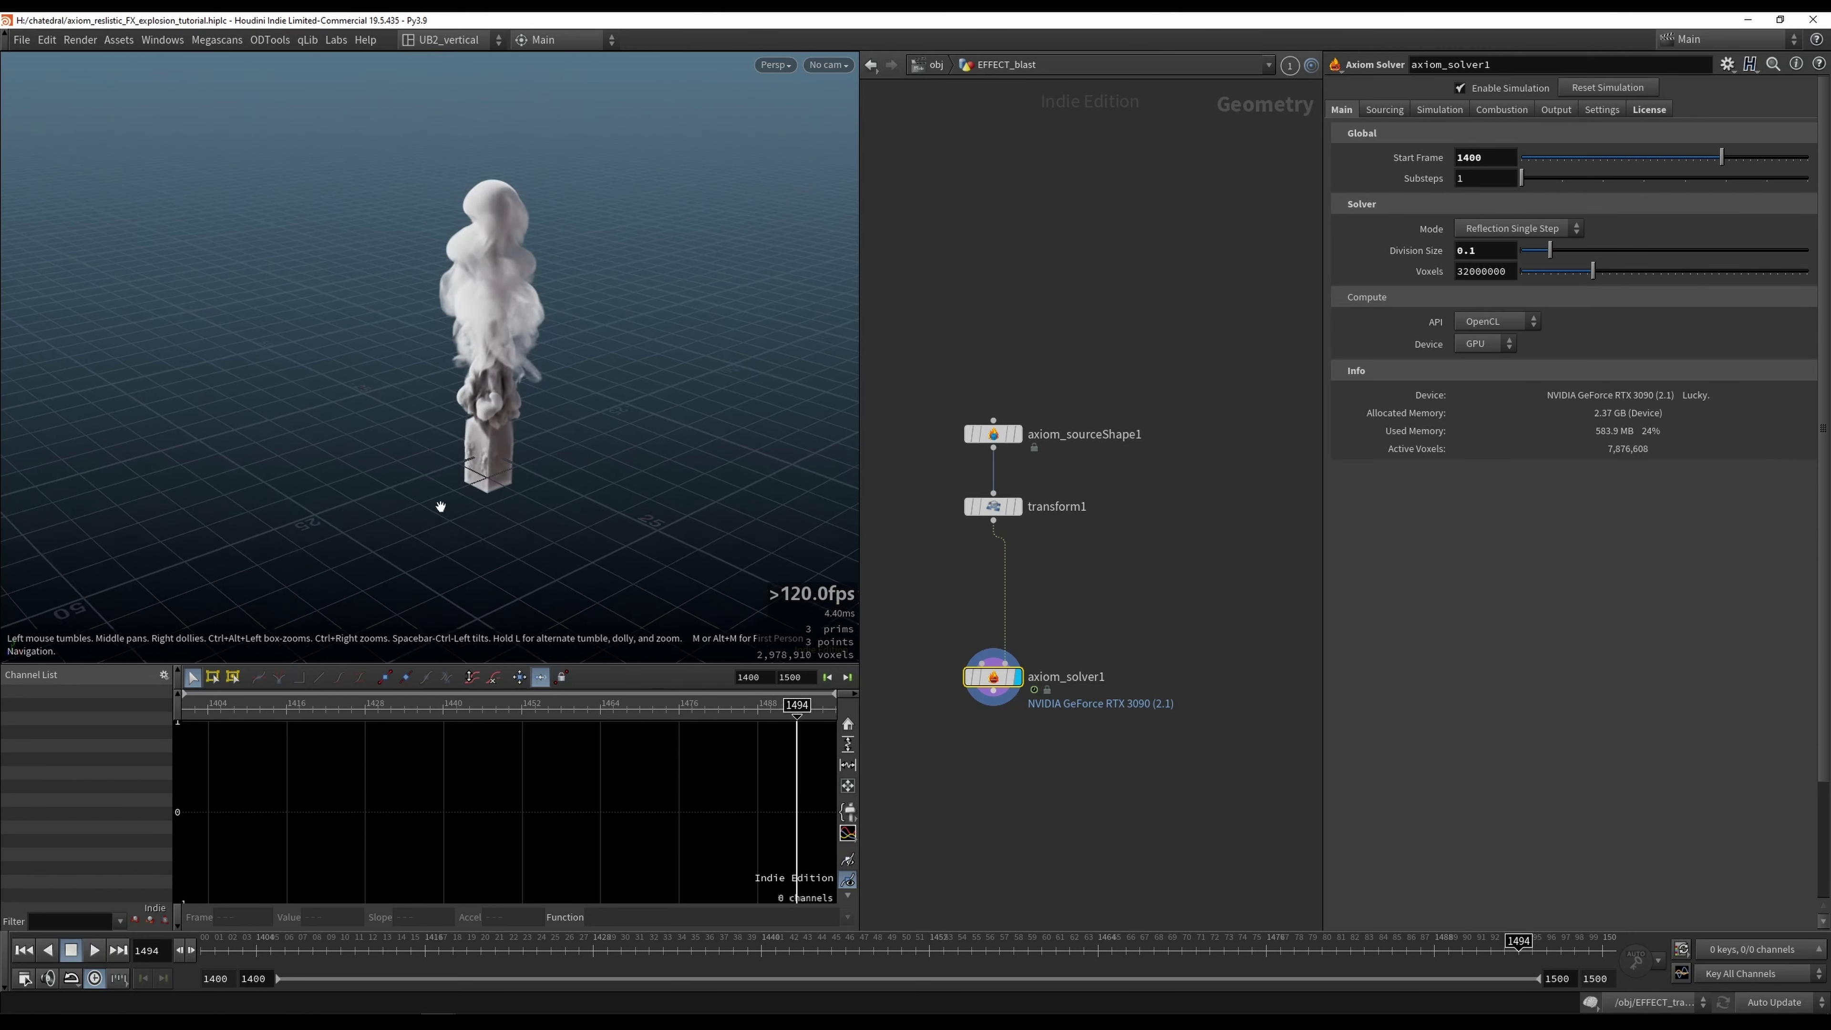
drag(438, 507, 490, 452)
right_drag(490, 452, 604, 399)
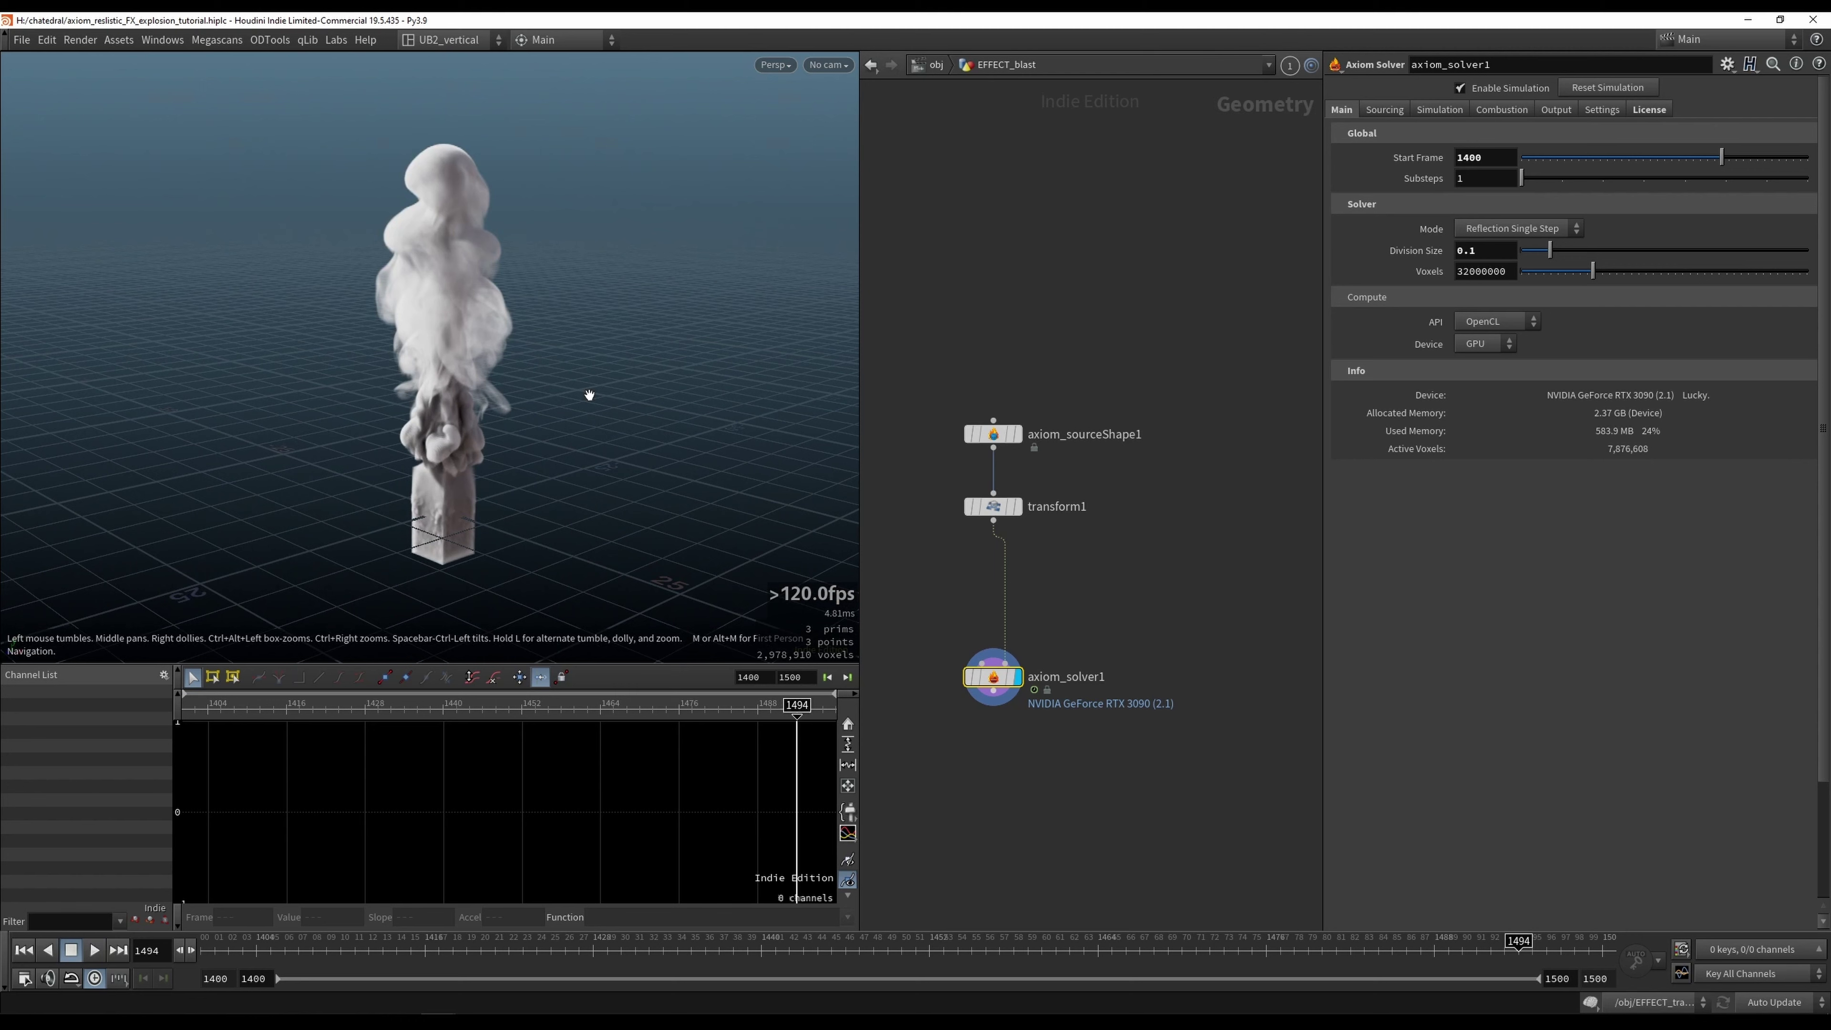
key(Up)
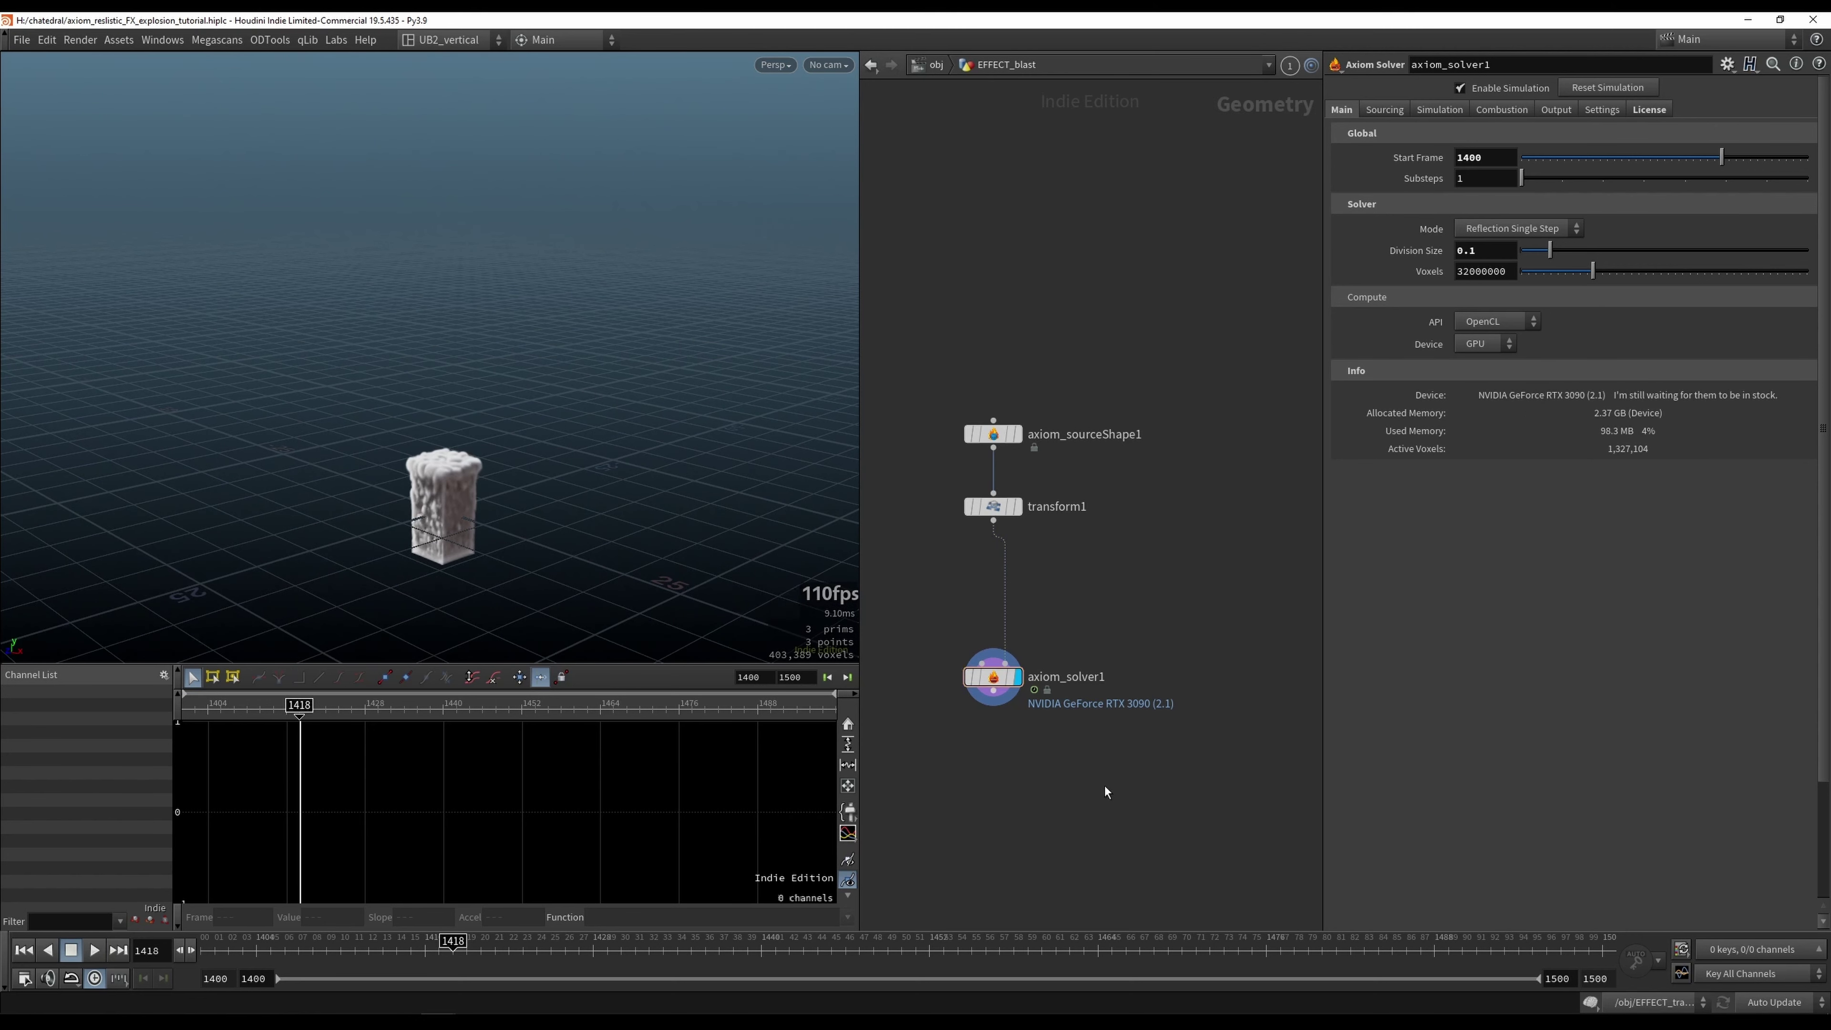
Step: Append a File Cache node named filecasddche1 below axiom_solver1
middle_drag(1136, 802, 1127, 726)
key(Tab)
text(filecache)
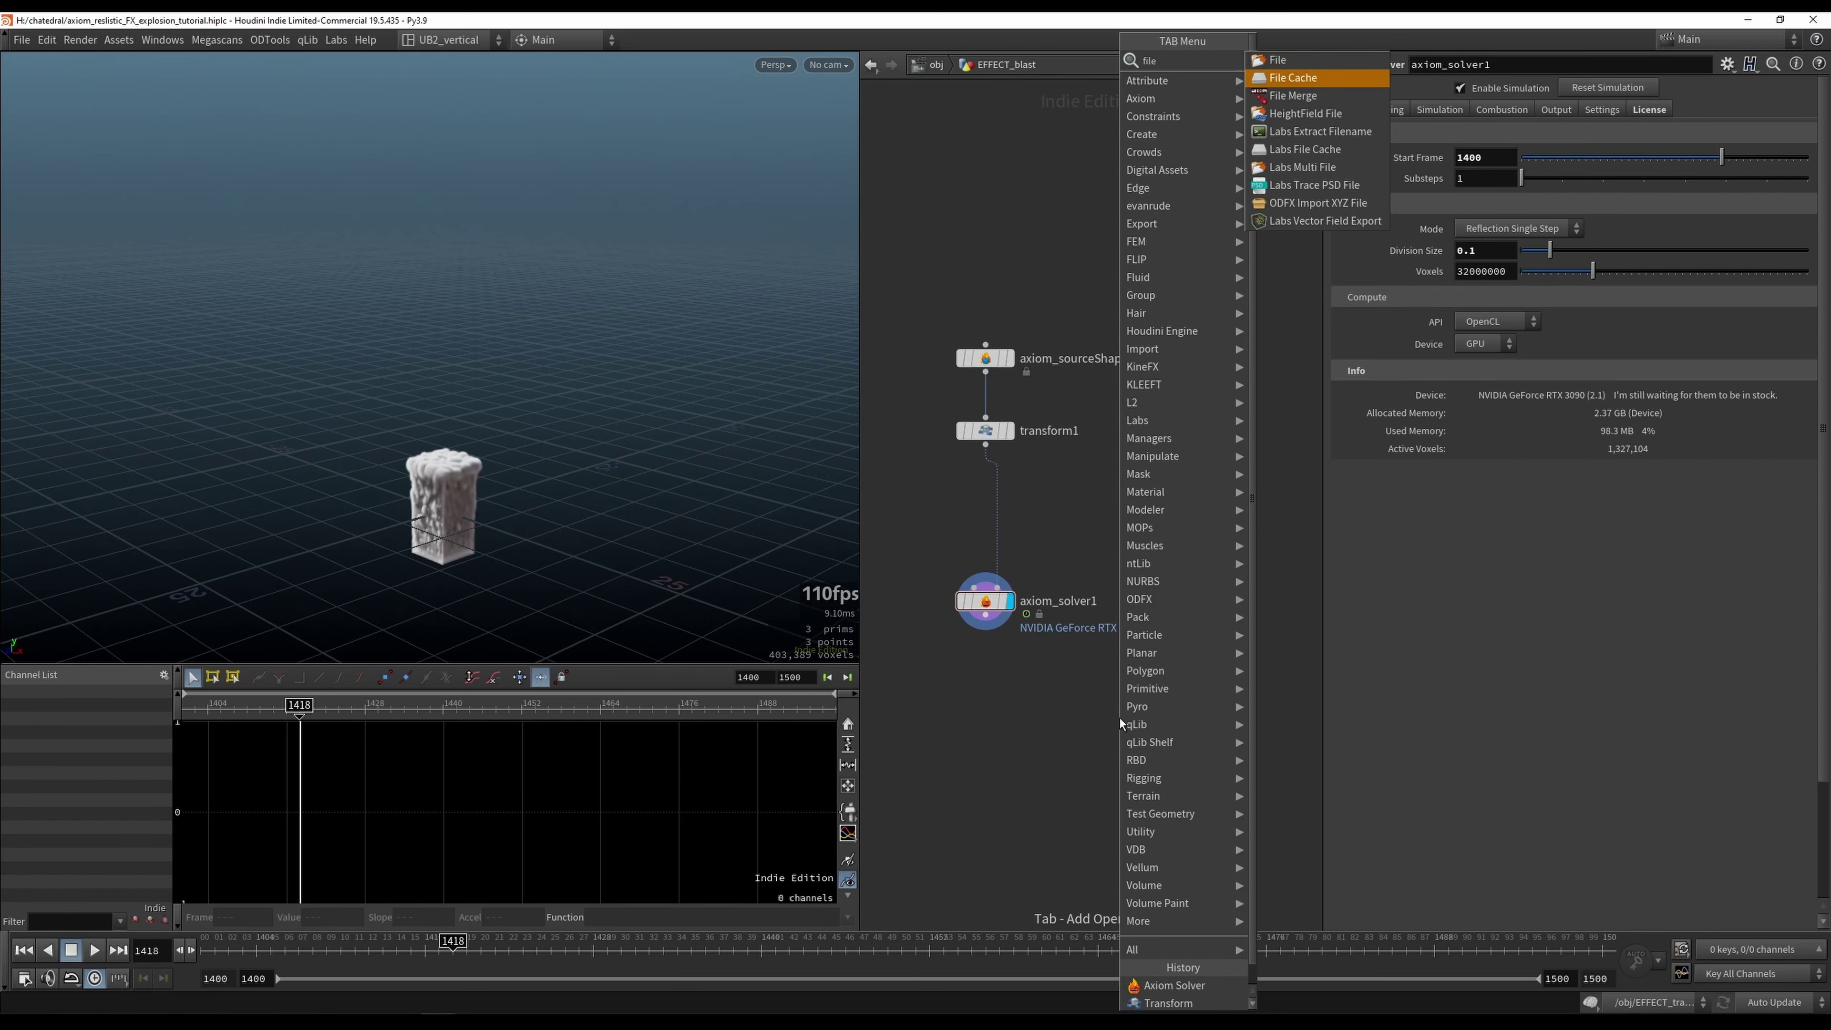
key(Return)
click(1046, 663)
text(sddche1)
click(1025, 740)
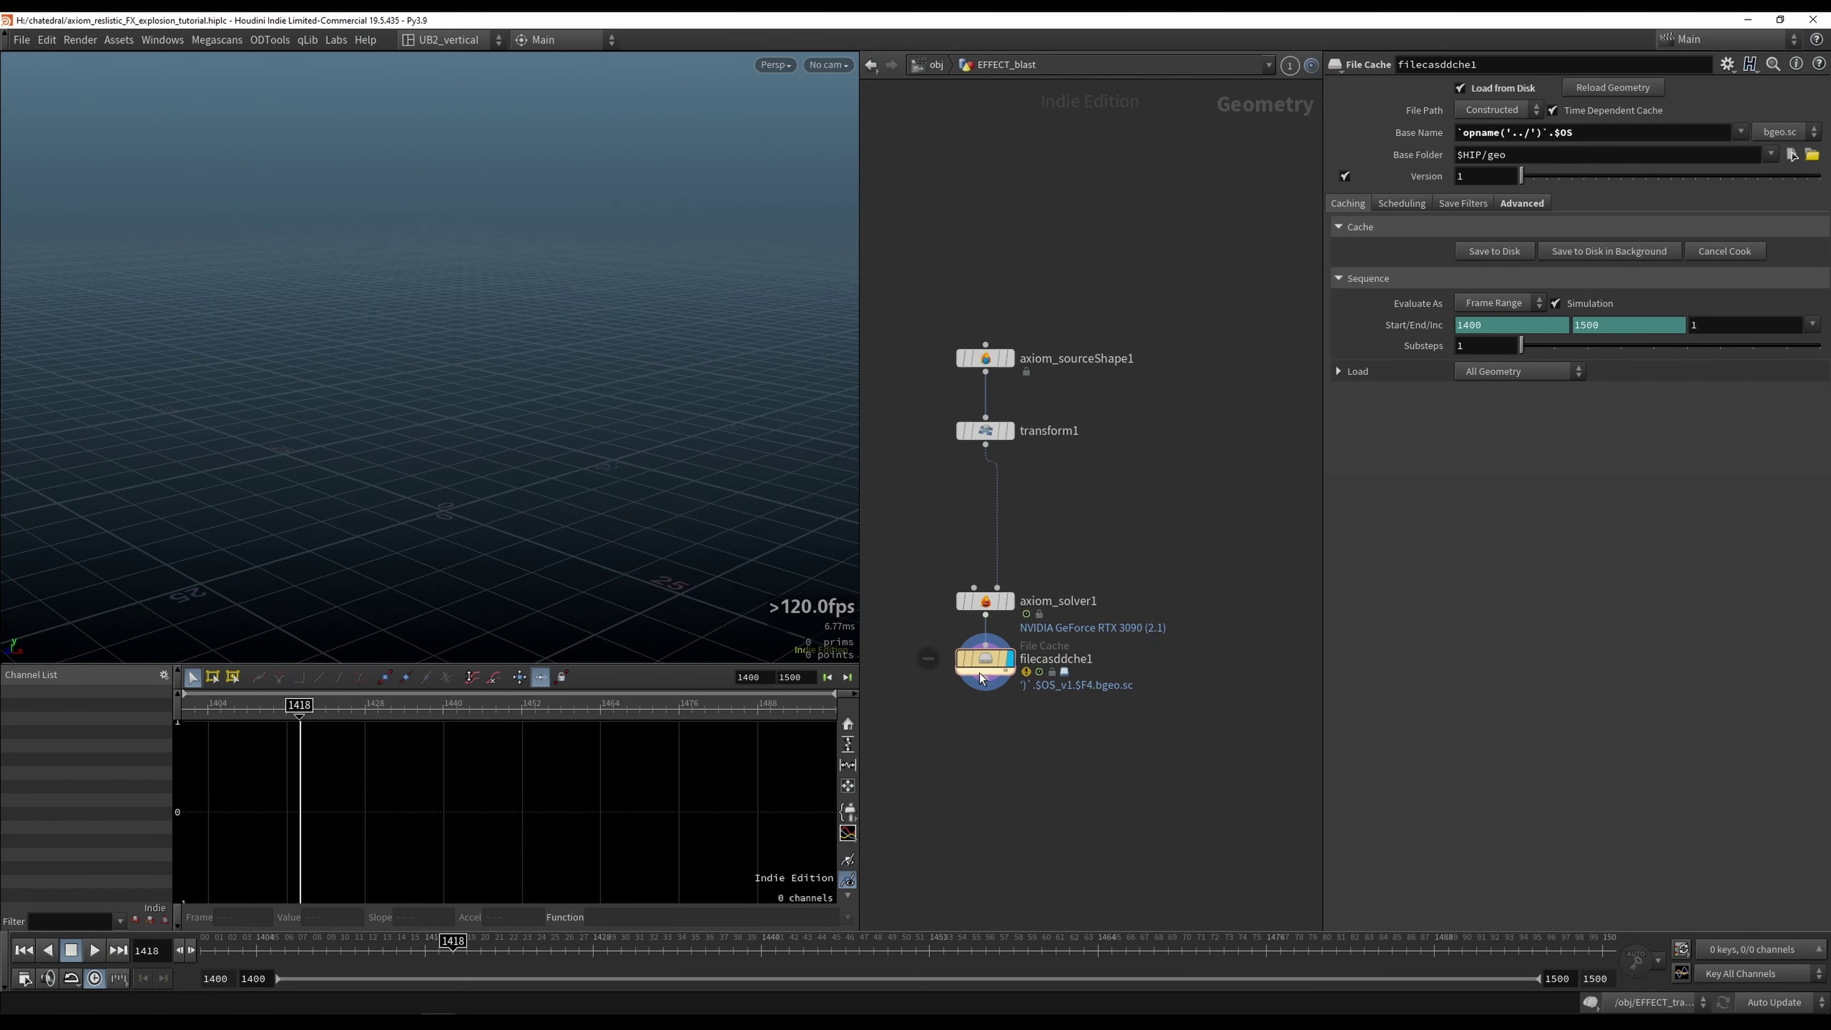
Step: Move filecasddche1 further below axiom_solver1 and preview the smoke up to frame 1468
drag(991, 661, 992, 711)
drag(1079, 667, 966, 757)
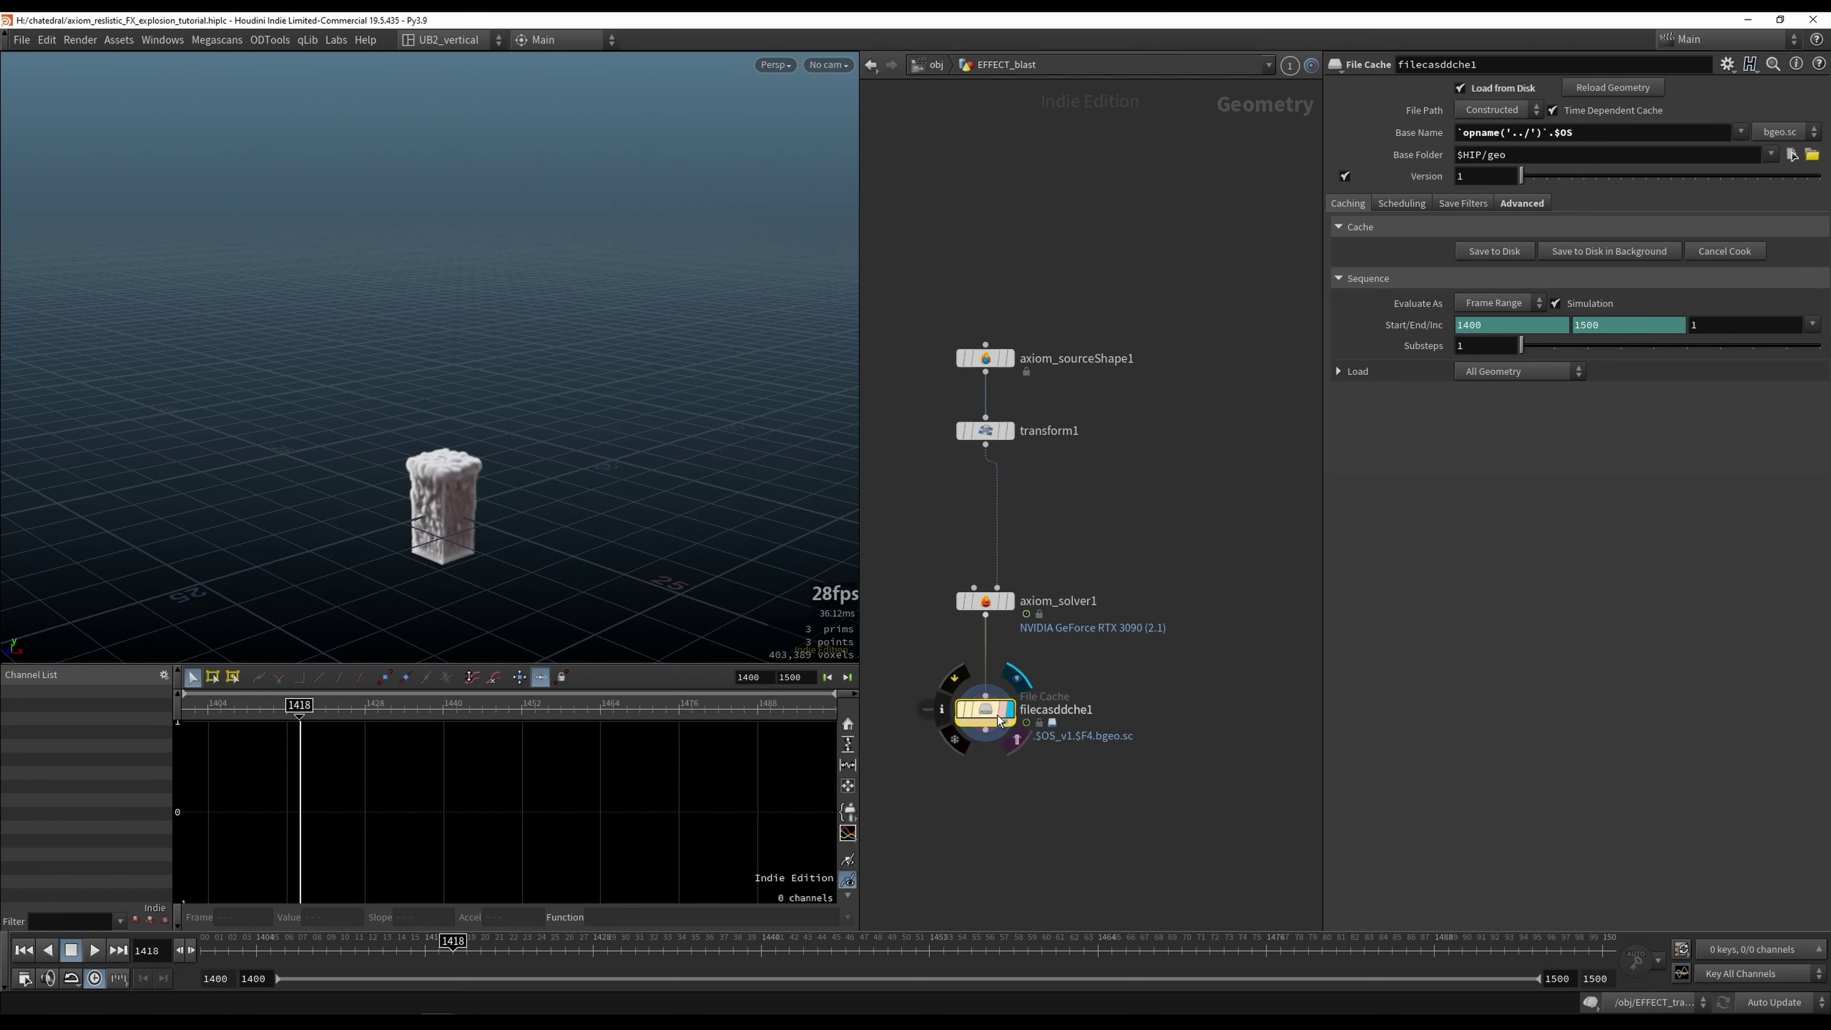
drag(985, 710, 984, 751)
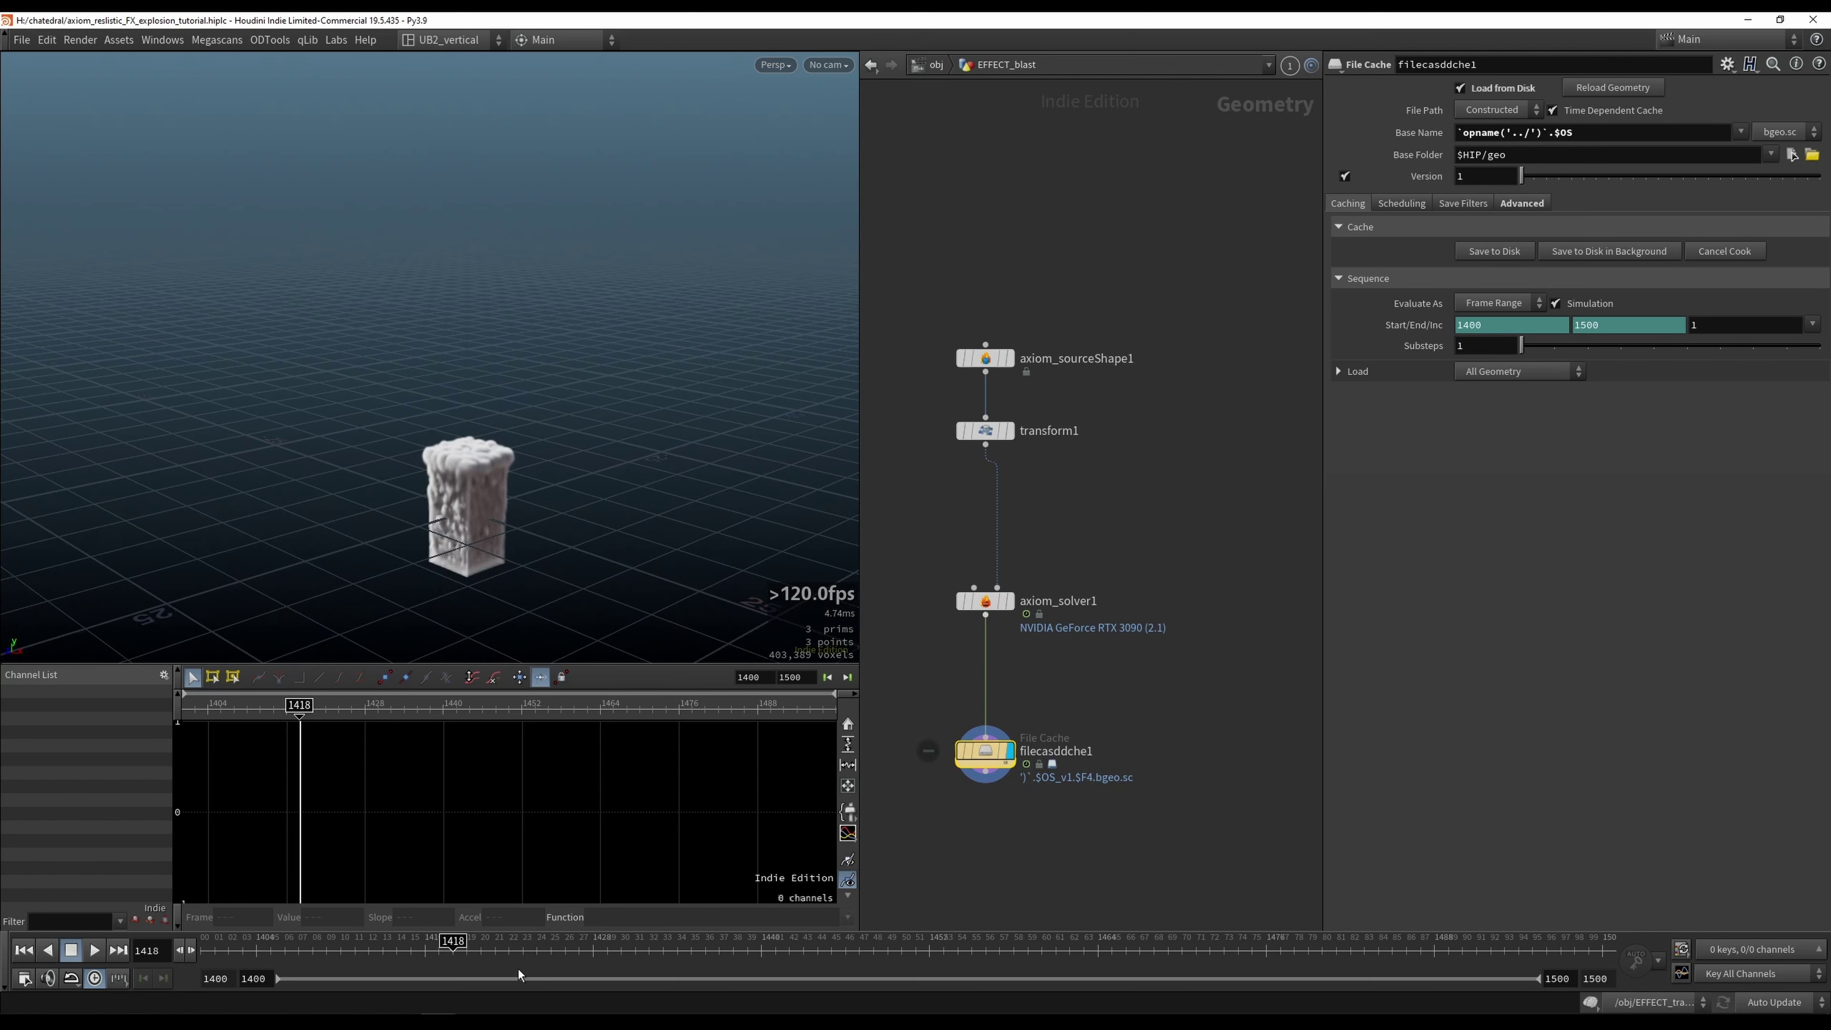
middle_drag(487, 442, 466, 445)
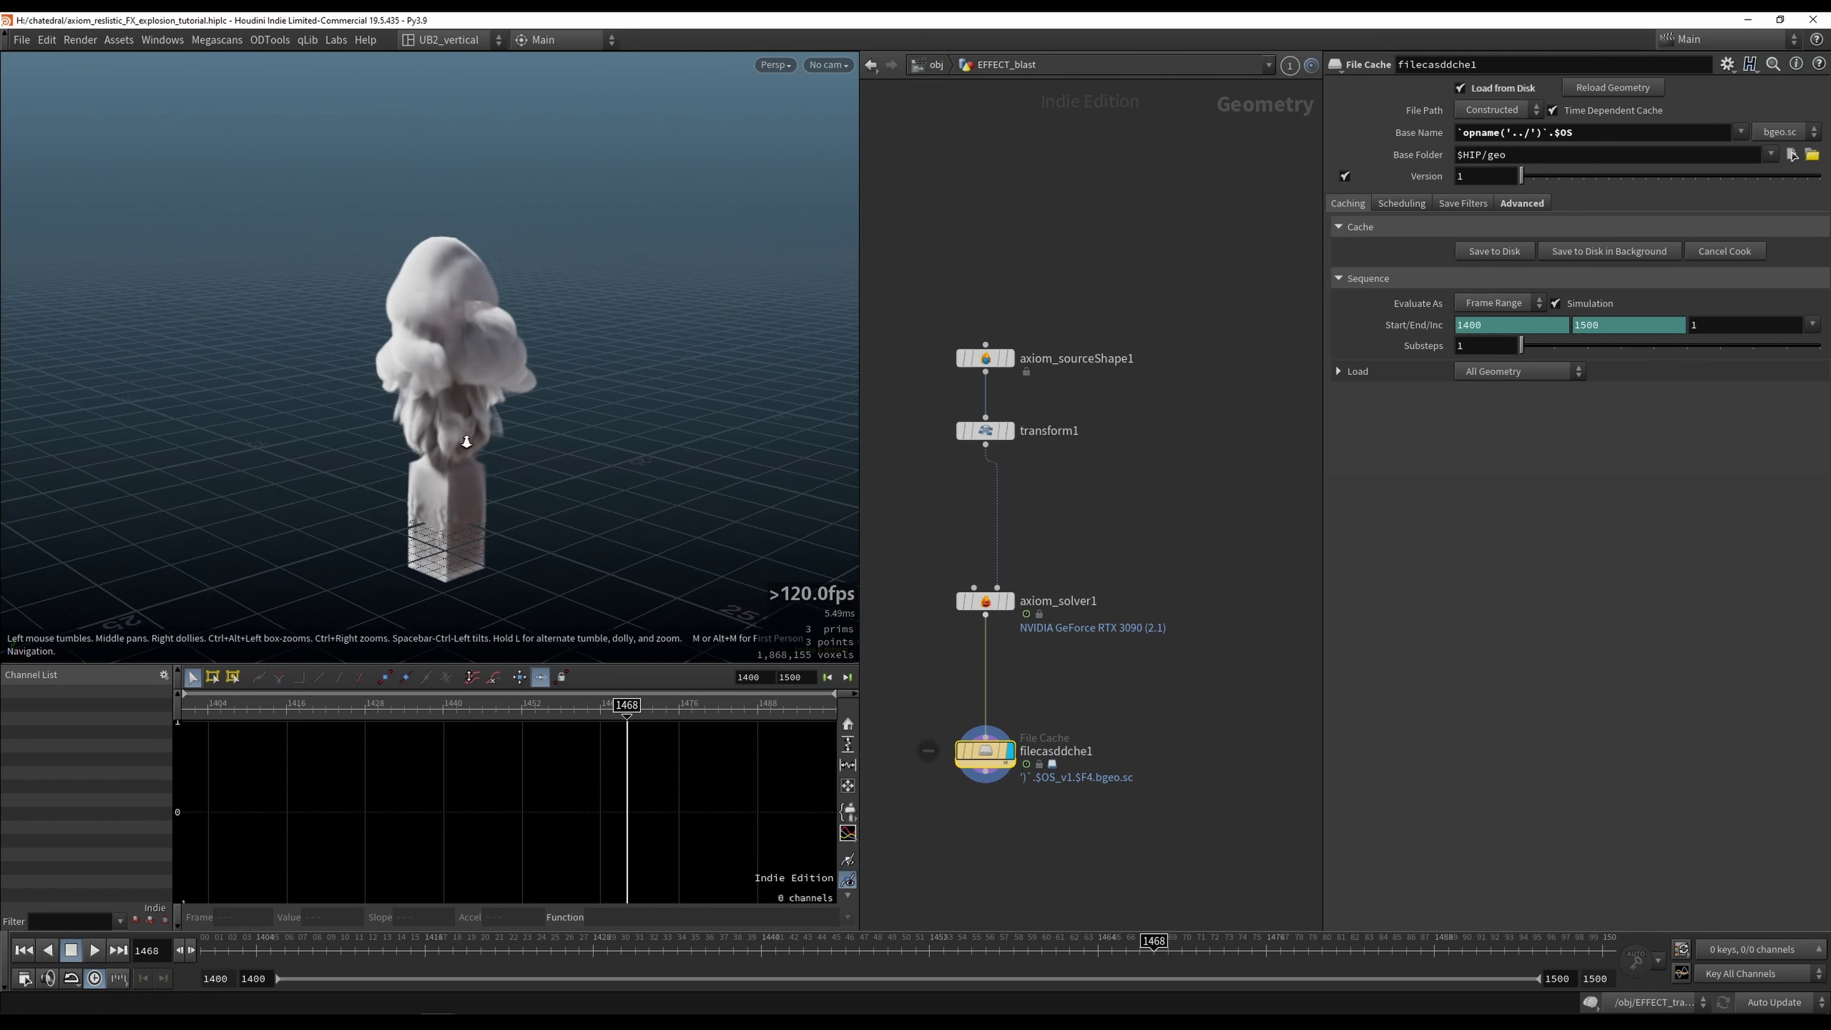
scroll(467, 443, up, 1)
Step: Move axiom_sourceShape1 higher above transform1 and display transform1 in the viewport
middle_drag(1070, 515, 1074, 593)
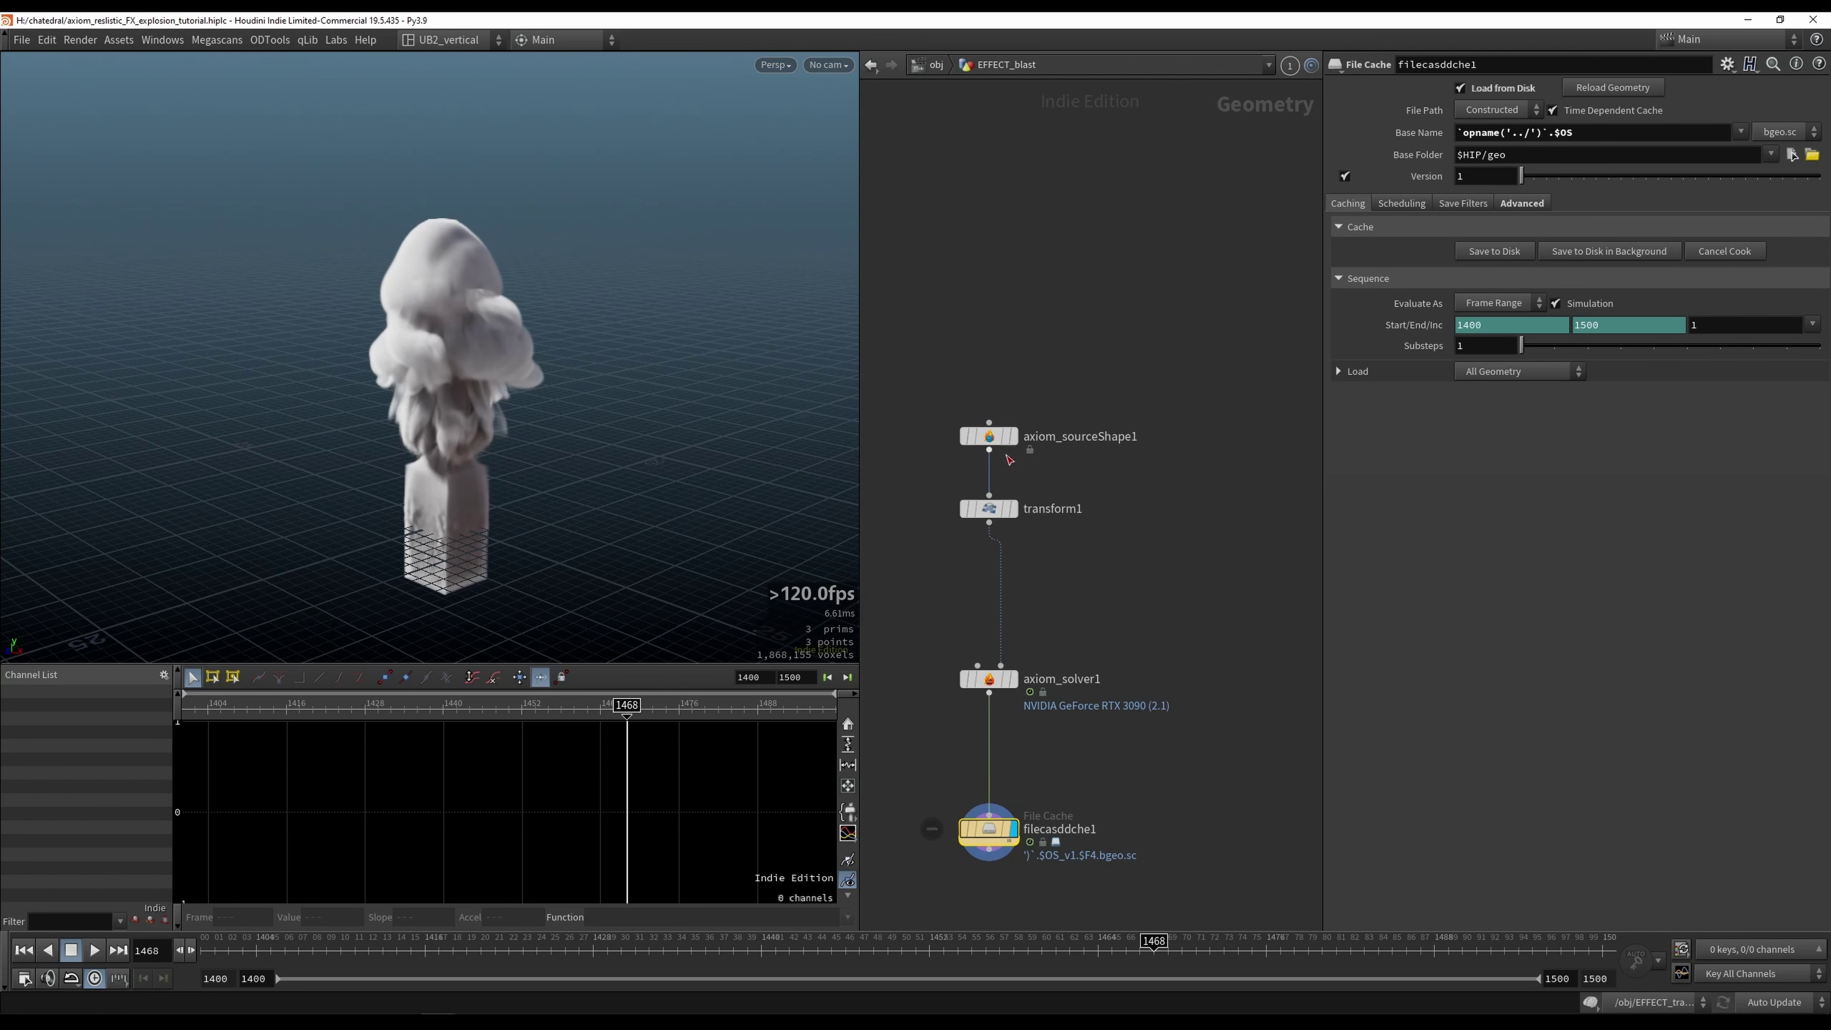
drag(1003, 437, 1003, 400)
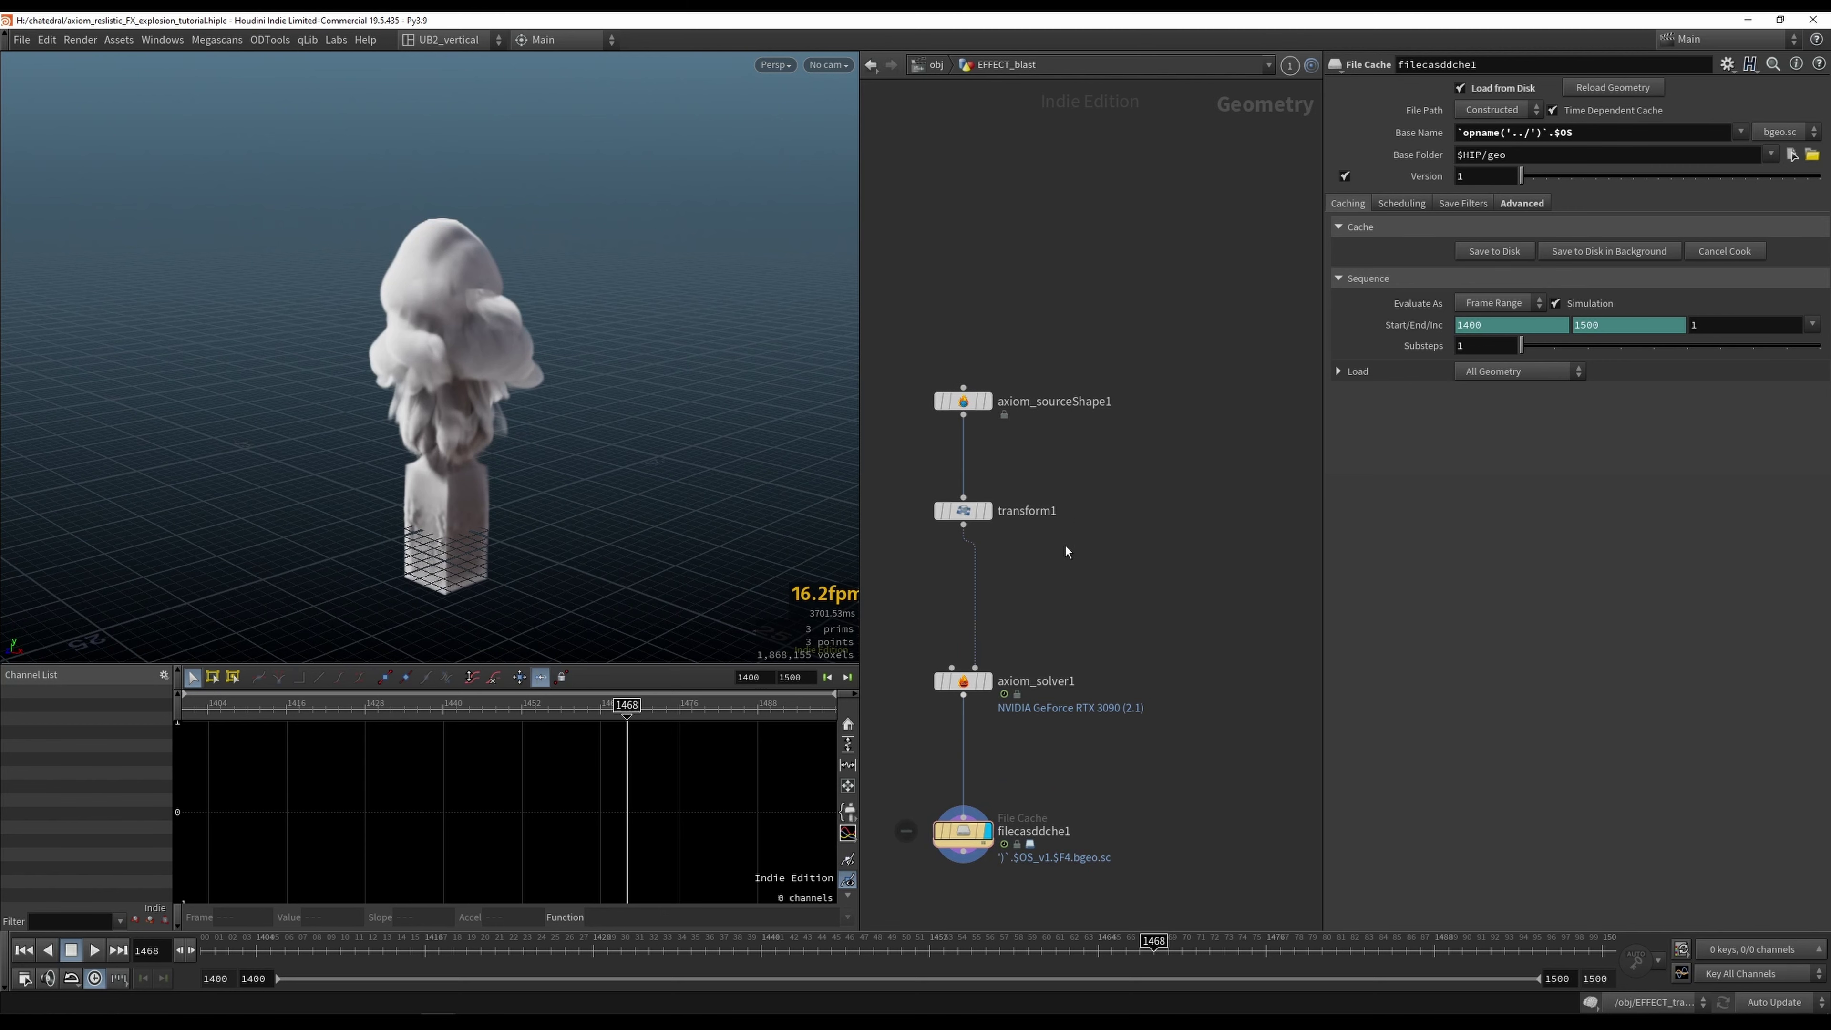
click(985, 511)
middle_drag(1133, 529, 1060, 538)
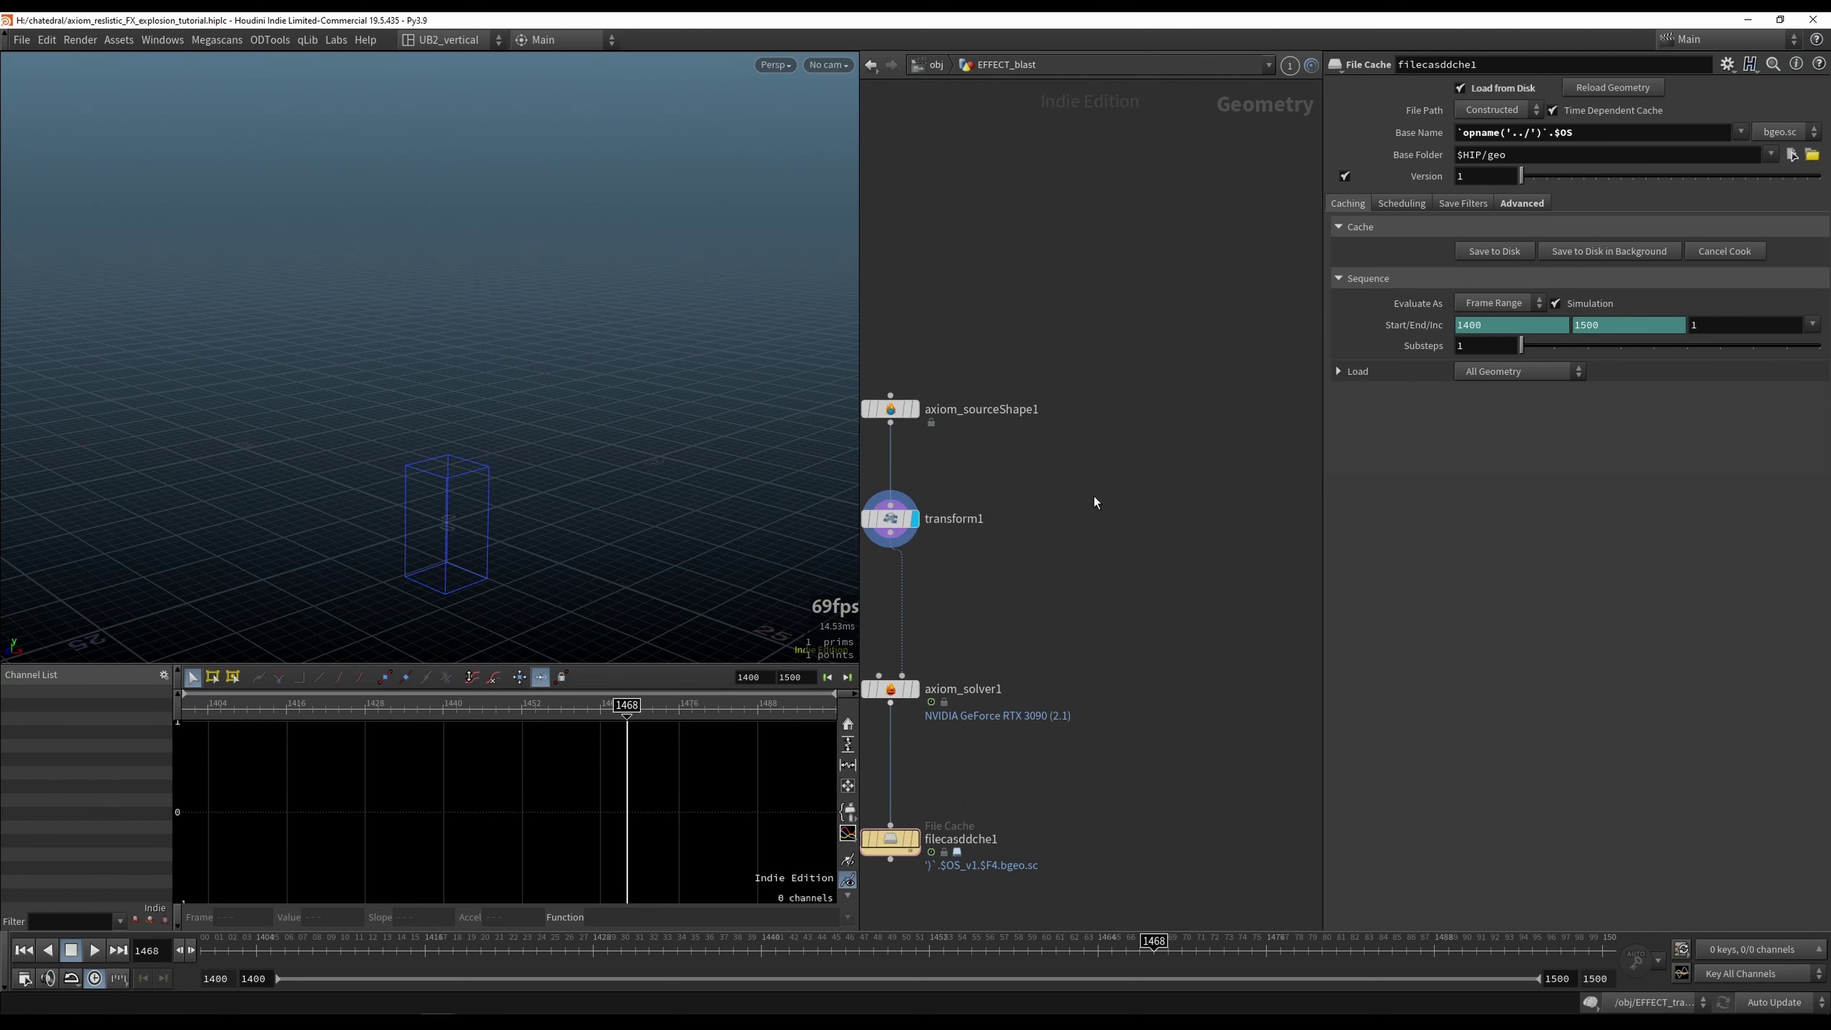
Step: Add a Box node beside transform1 and display it with transform1 shown as a template for reference
key(Tab)
text(box)
key(Return)
click(1094, 497)
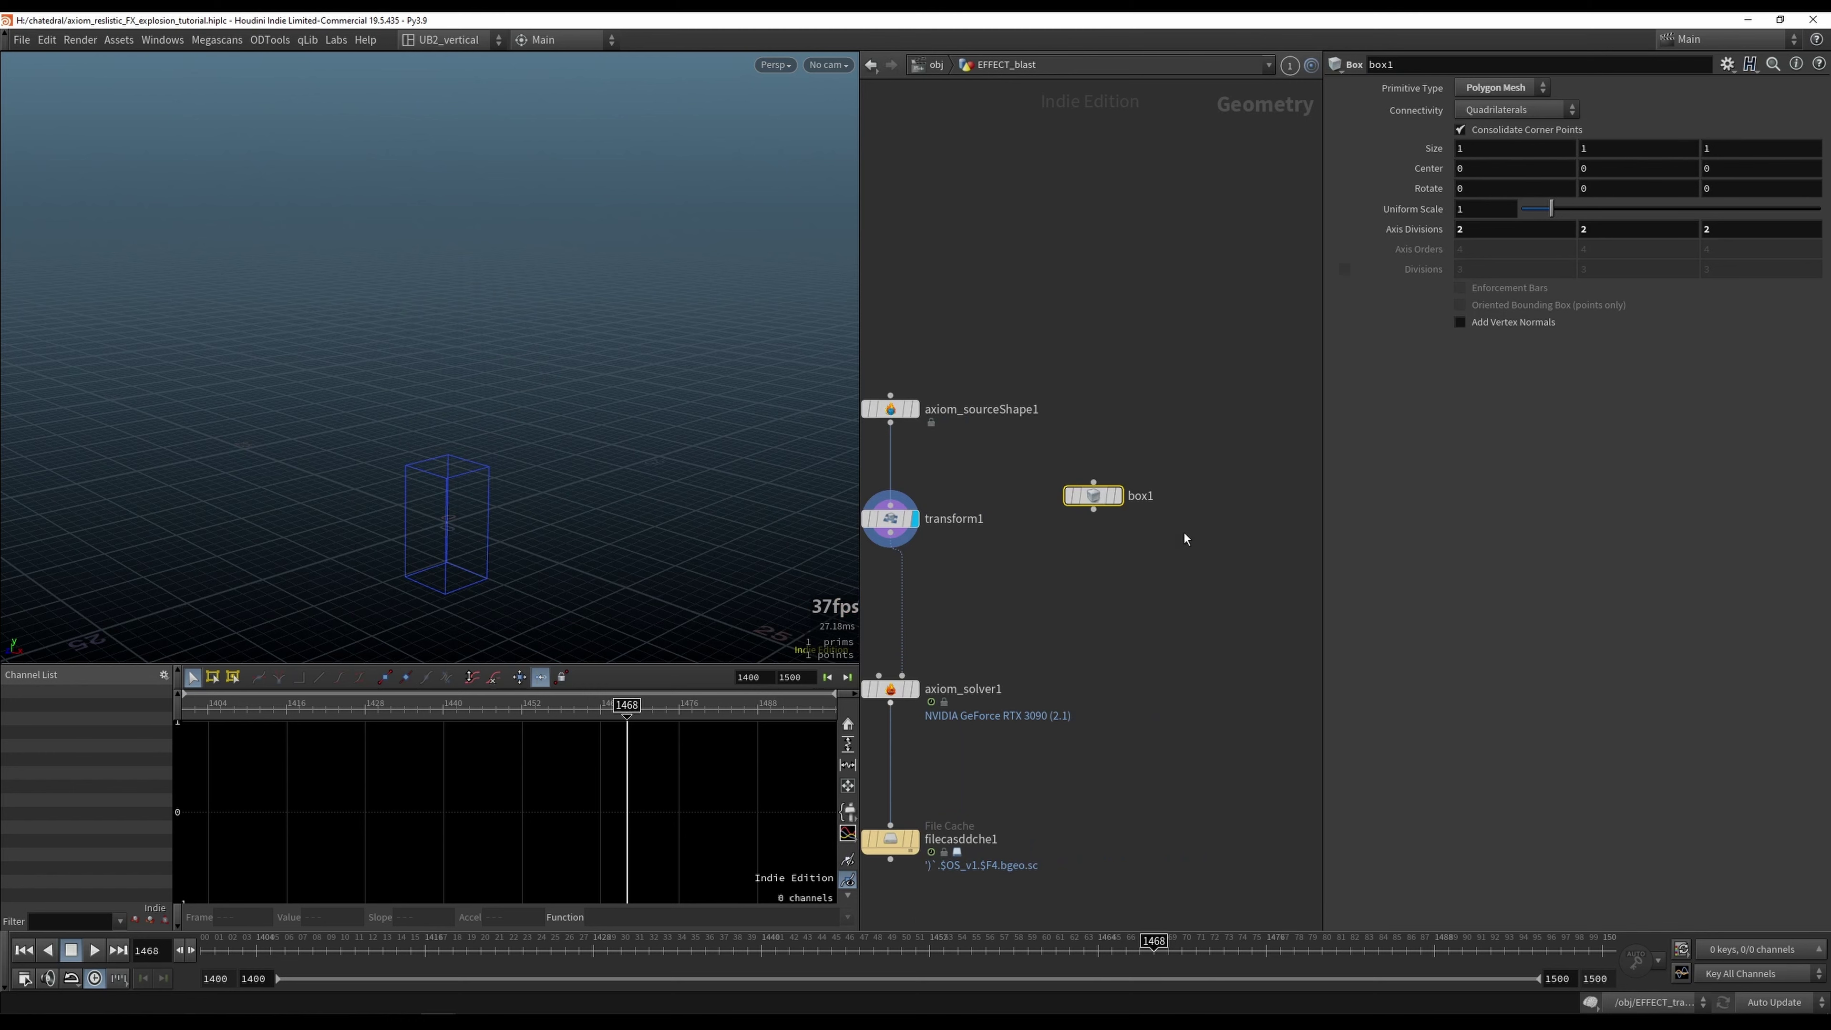
drag(1183, 445, 1065, 544)
key(r)
key(Return)
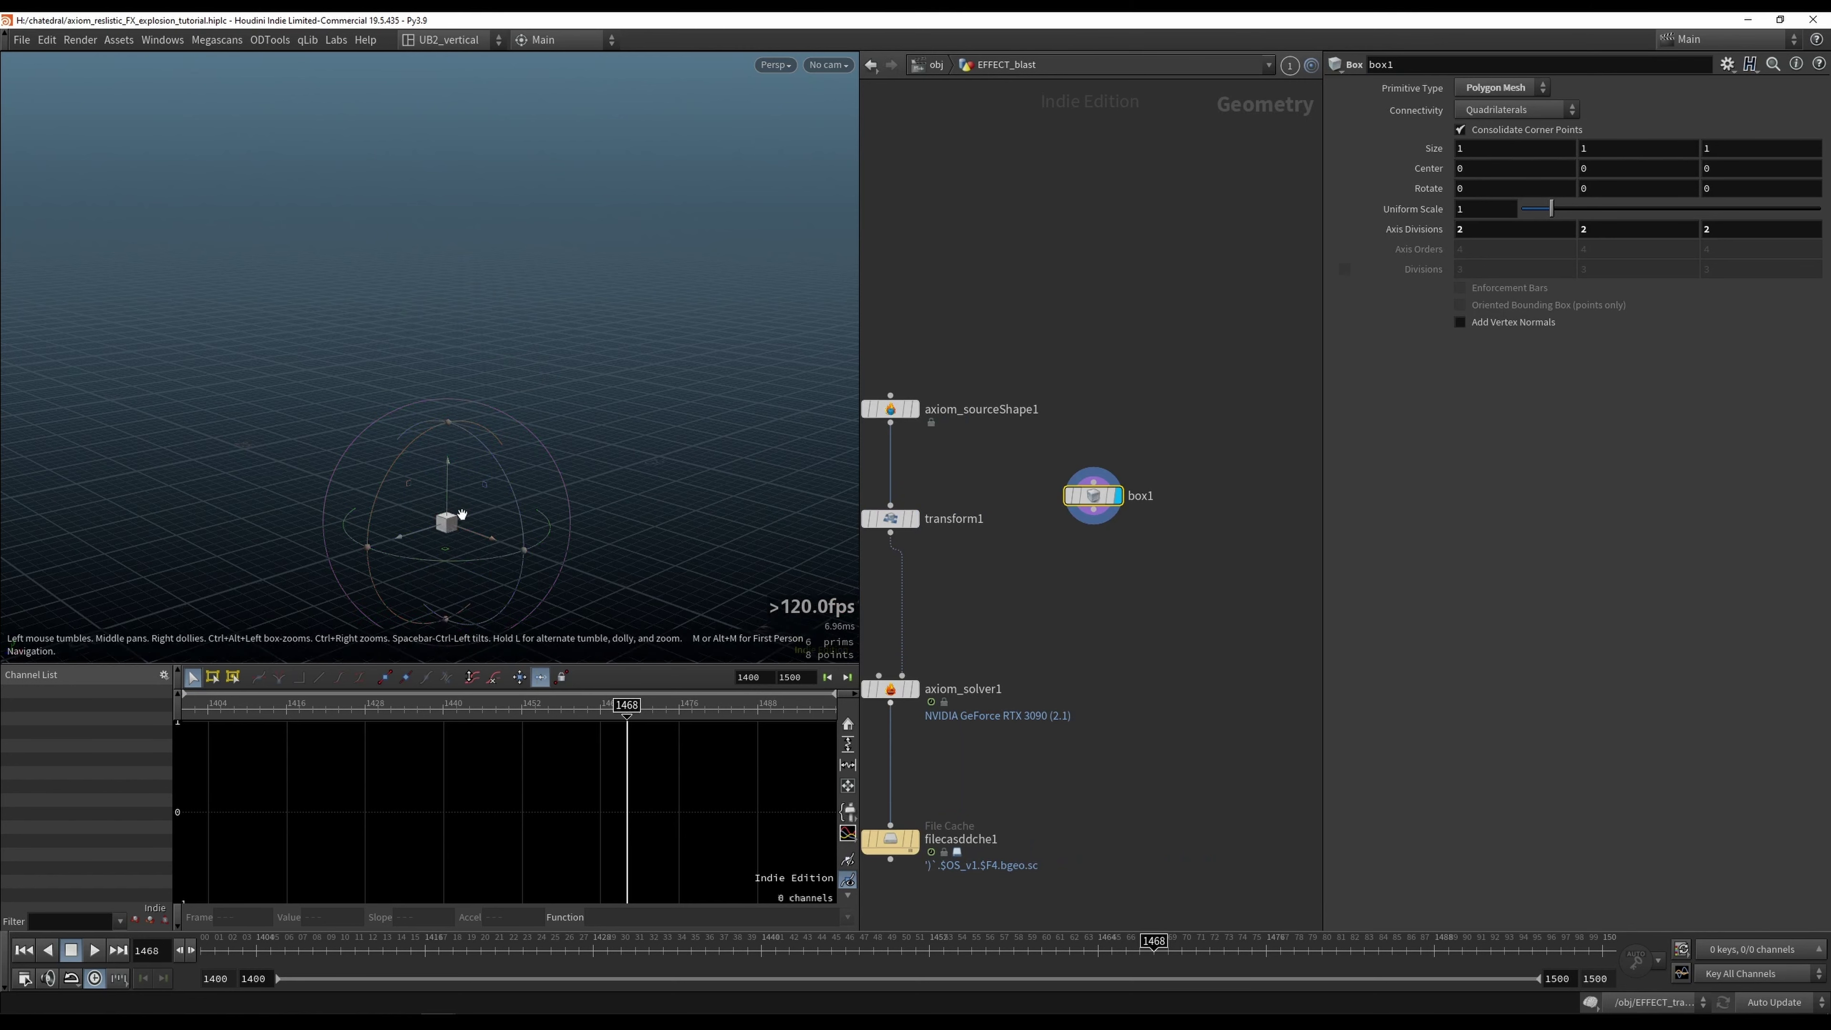
alt+right_drag(463, 518, 781, 482)
click(907, 519)
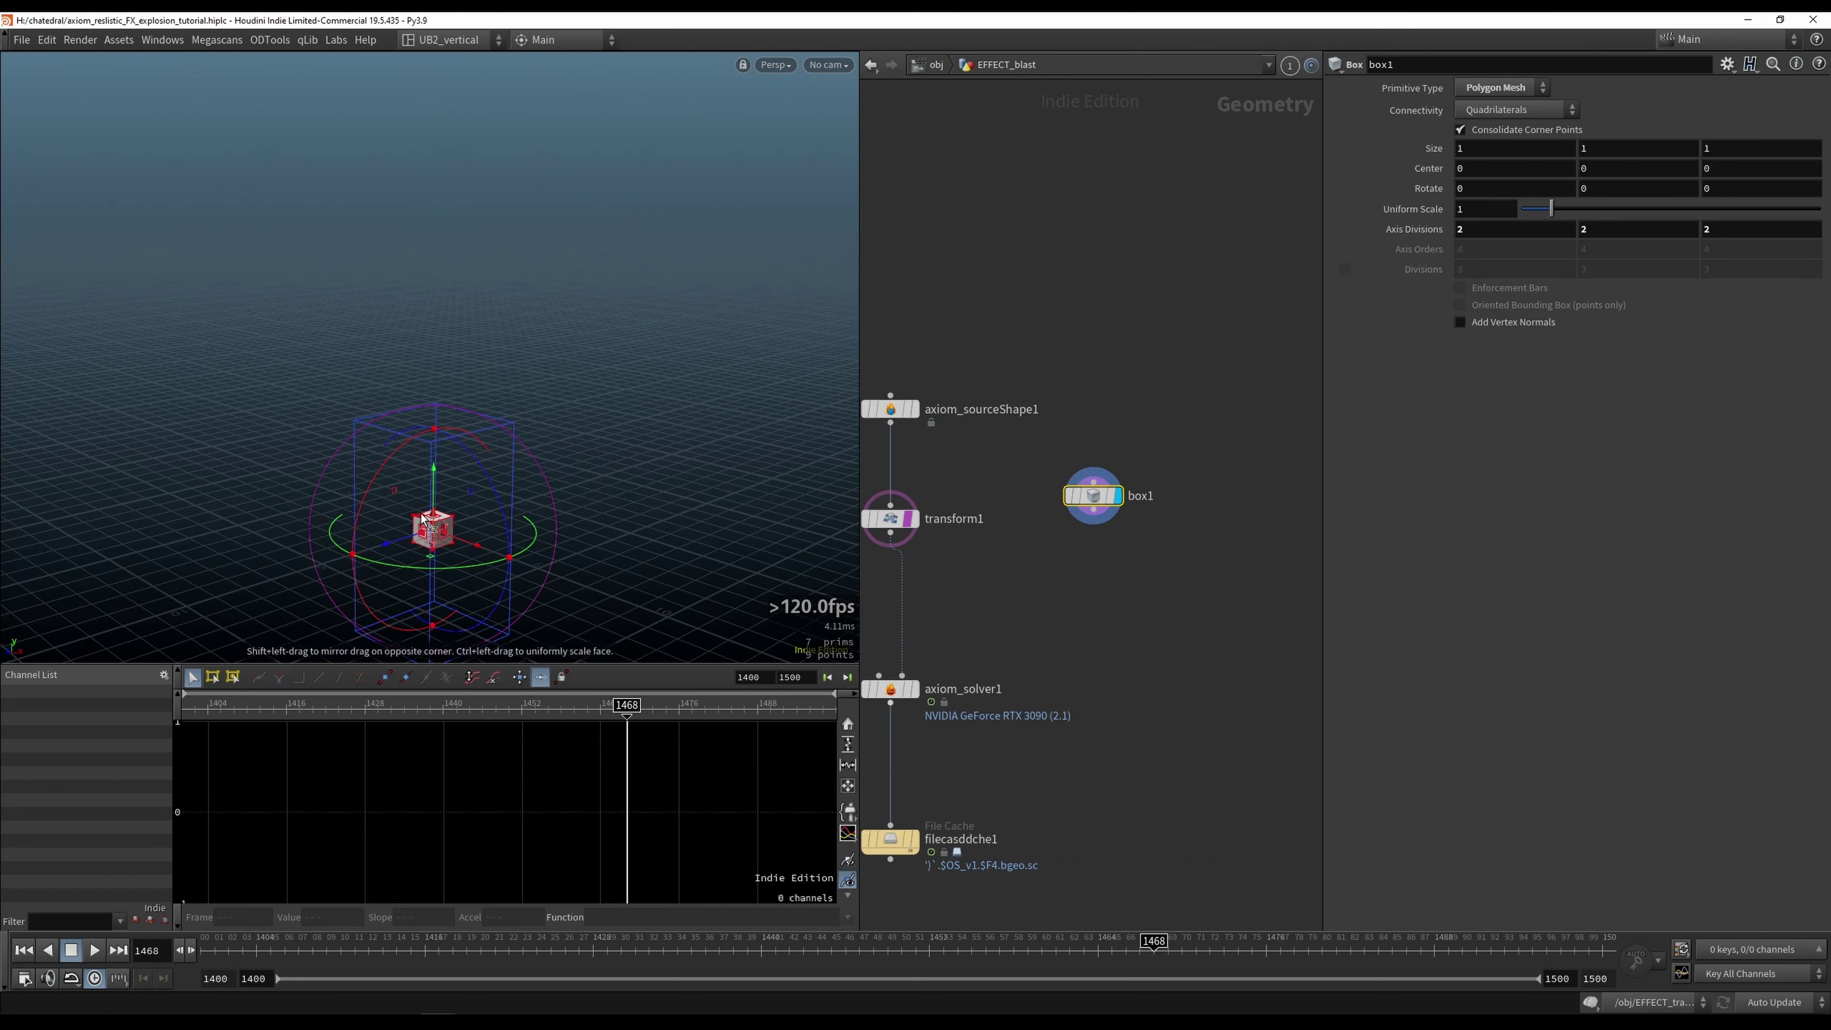
Step: Stretch box1 around the source shape to a size of about 13.92 × 18.58 × 10.35, centered at about 1.46 in Y
drag(433, 512, 487, 228)
alt+right_drag(509, 418, 470, 486)
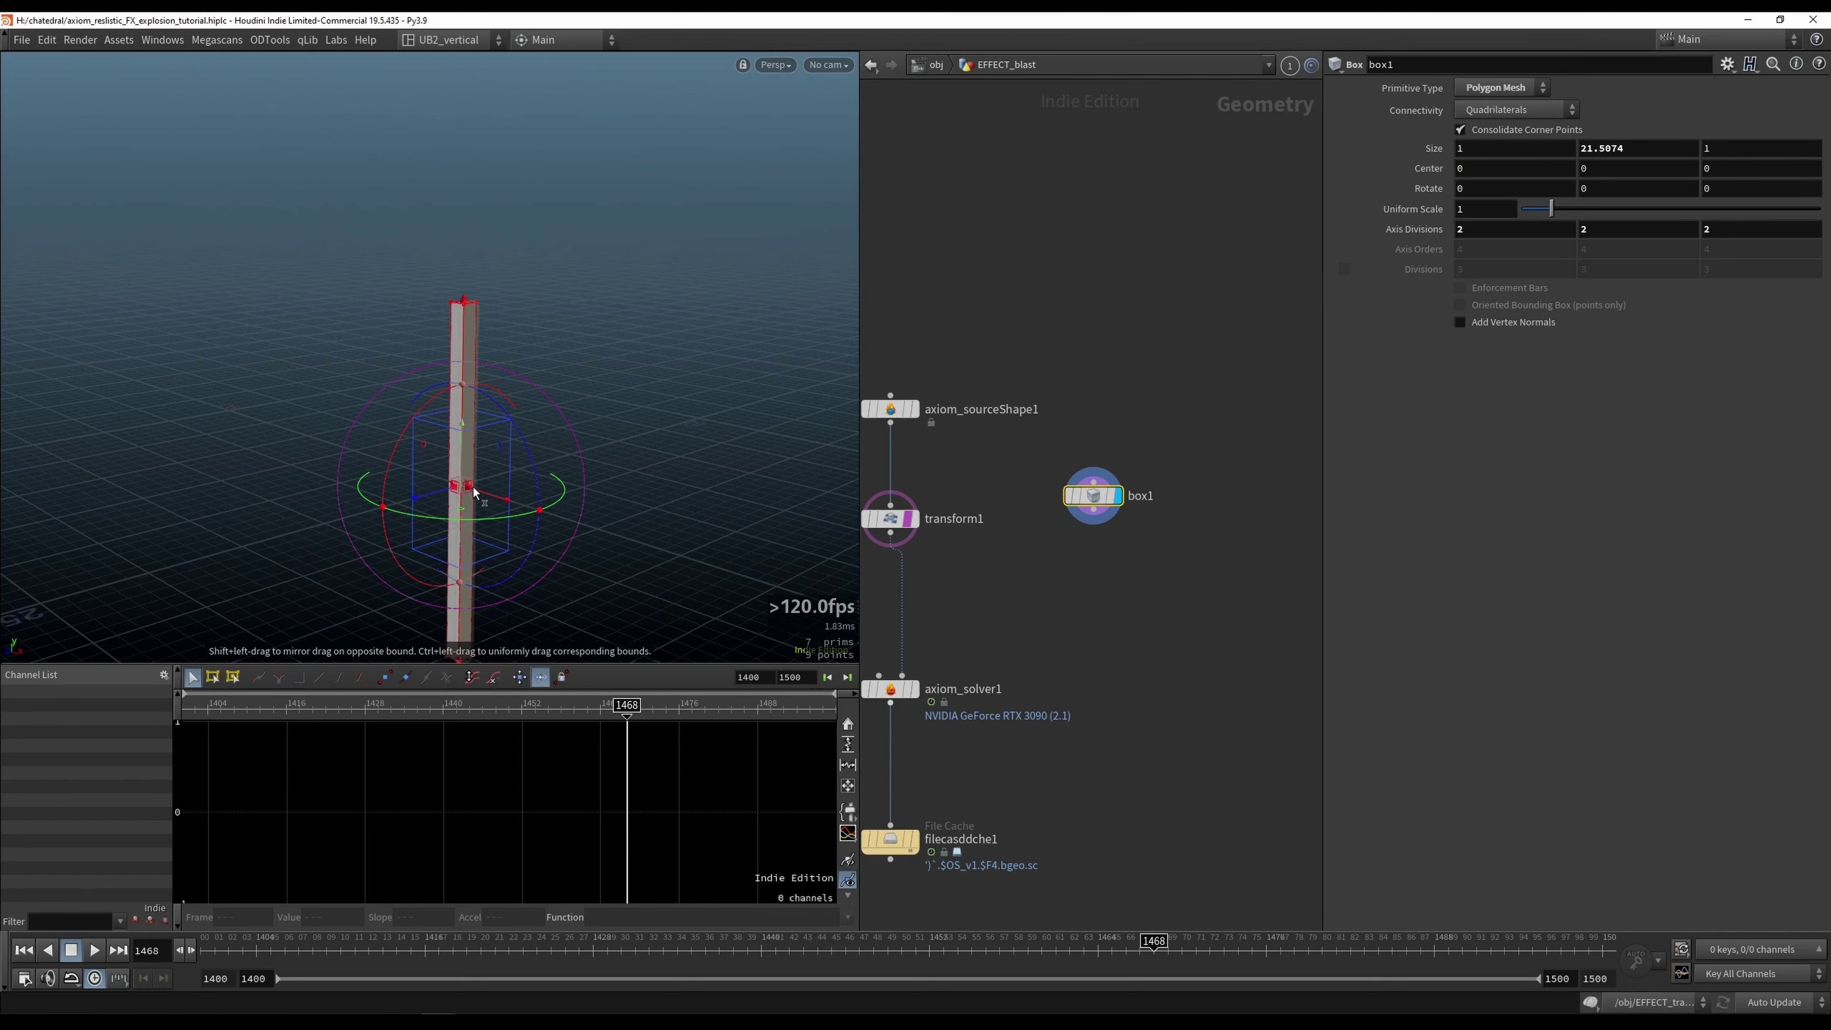
drag(476, 492, 546, 518)
alt+middle_drag(473, 581, 466, 480)
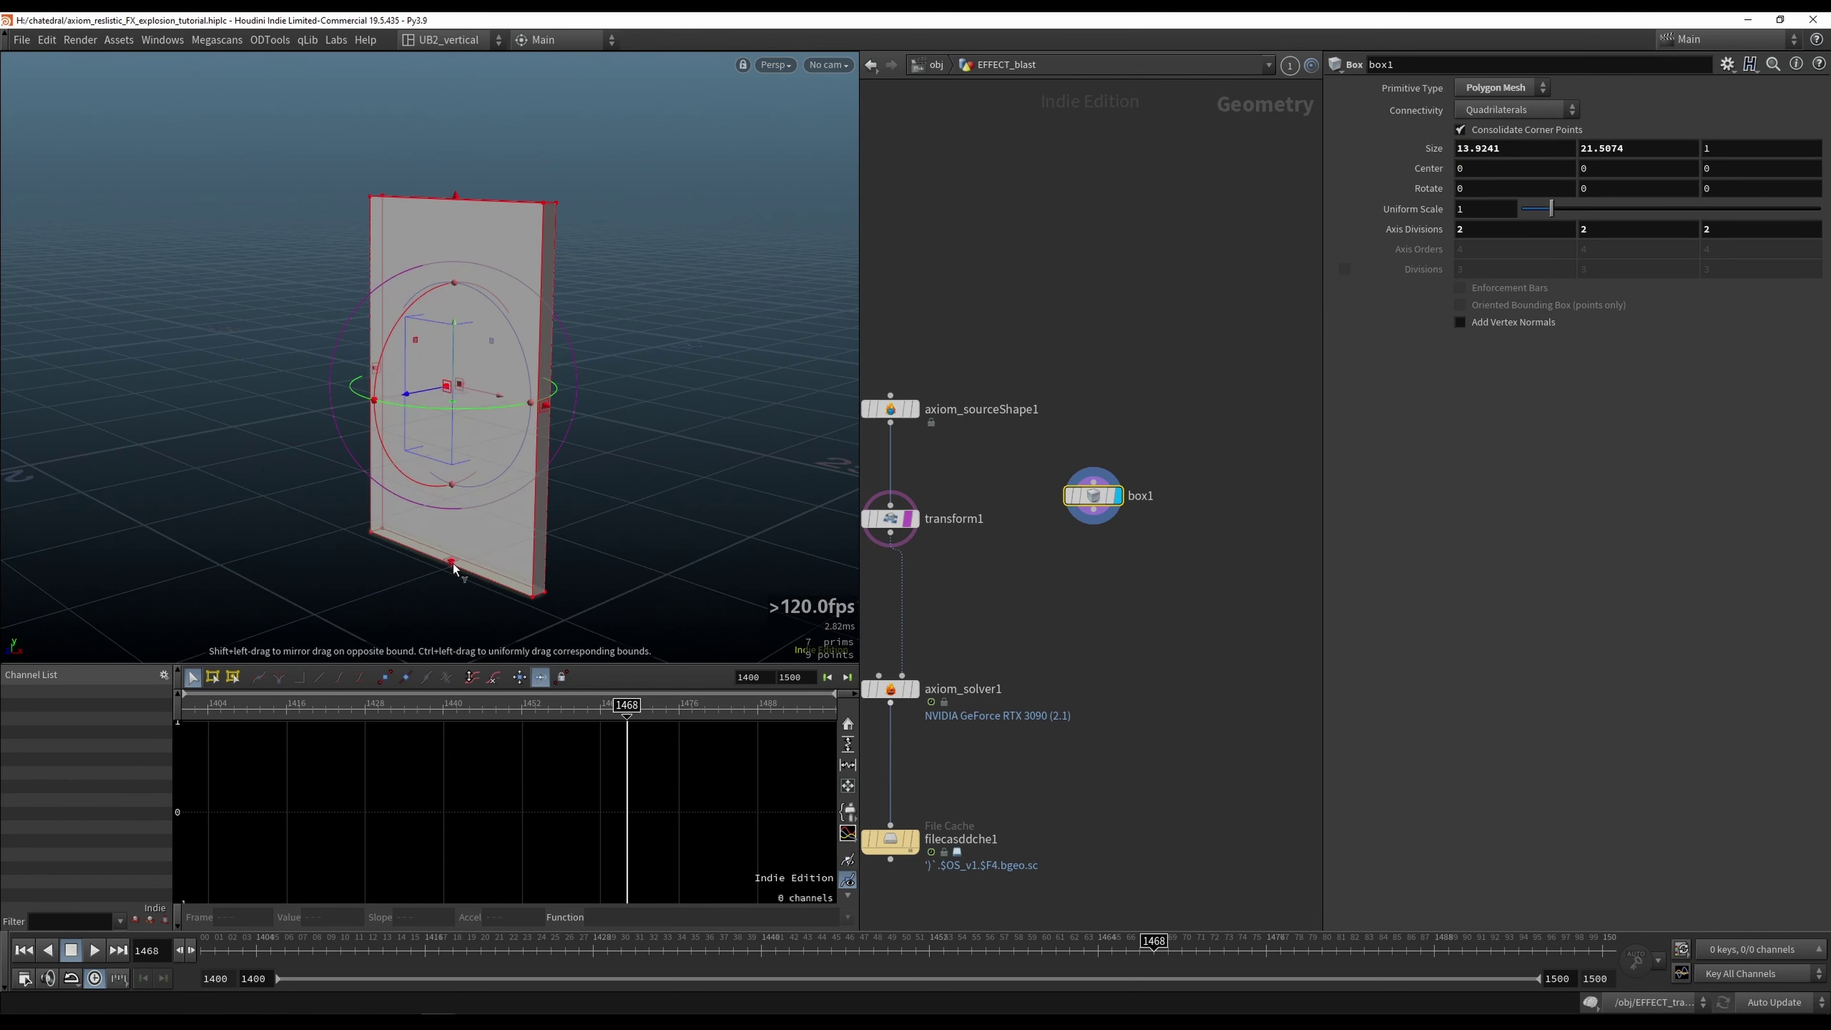
drag(453, 566, 382, 384)
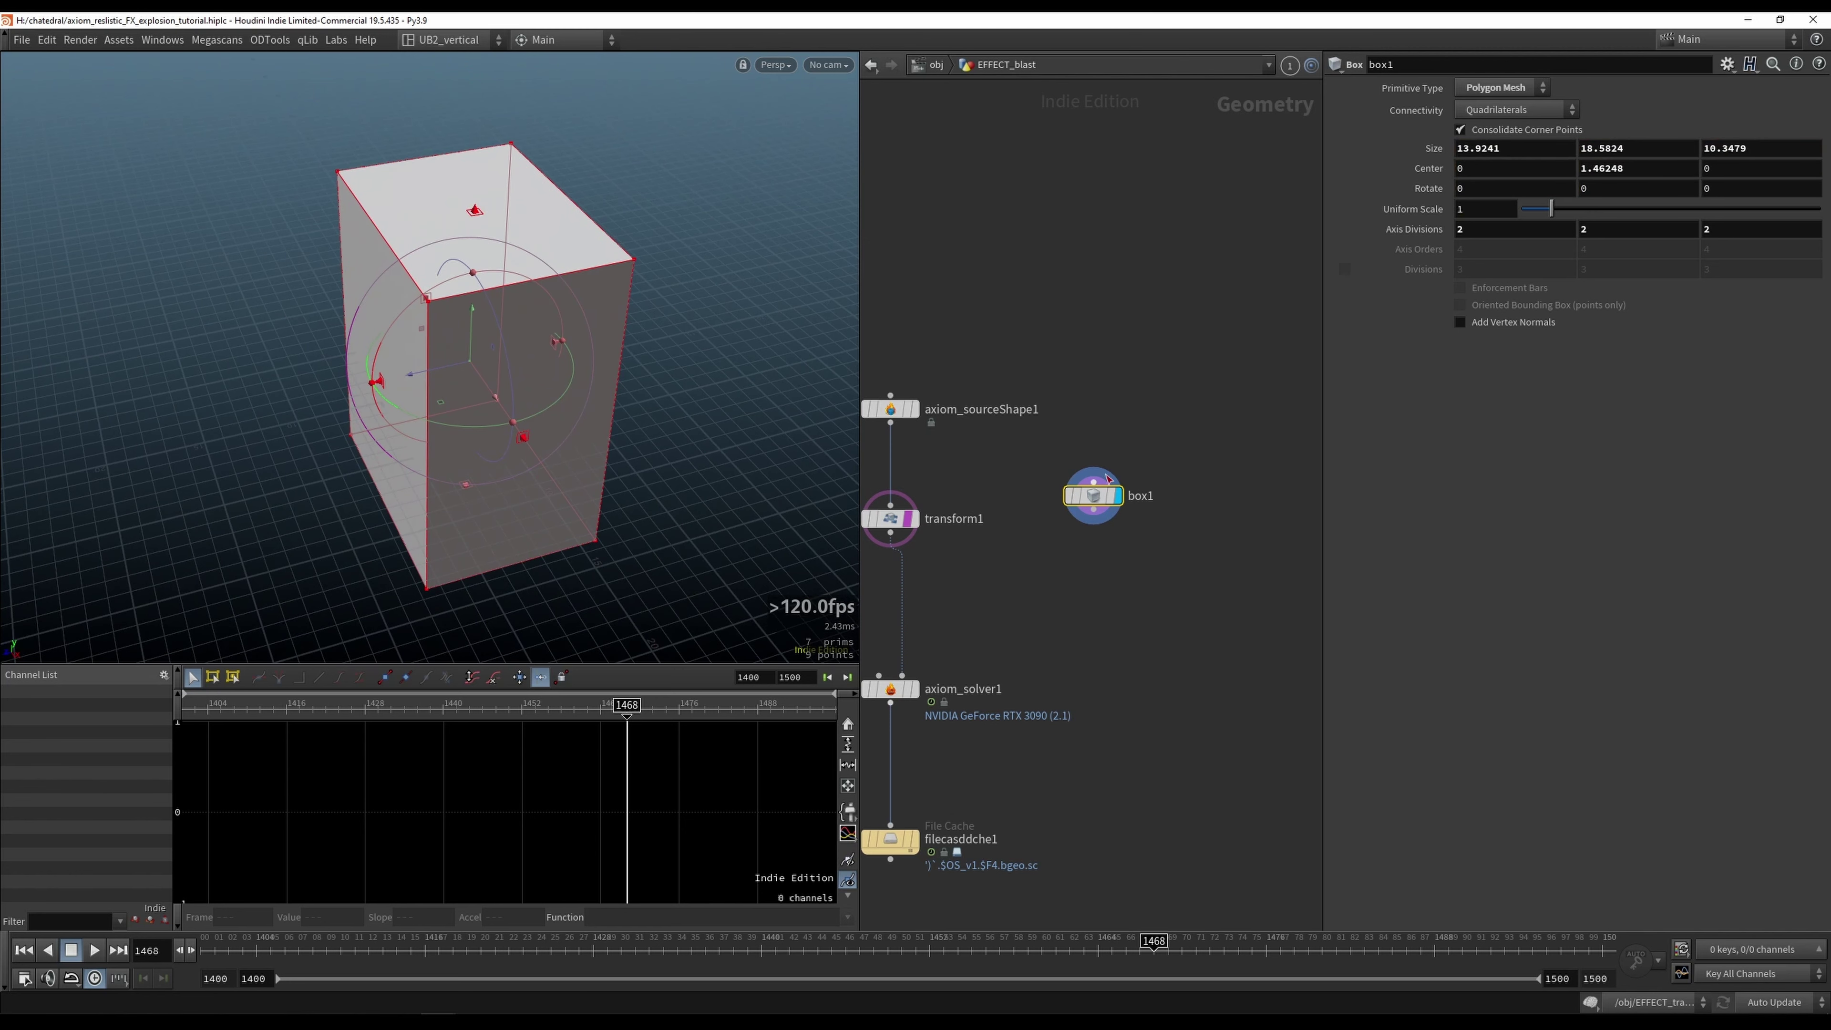
Step: Duplicate box1 as box2 and resize the copy to about 4.92 × 8.89 × 6.29, centered at about 0.21 in Y
drag(1105, 489, 1069, 503)
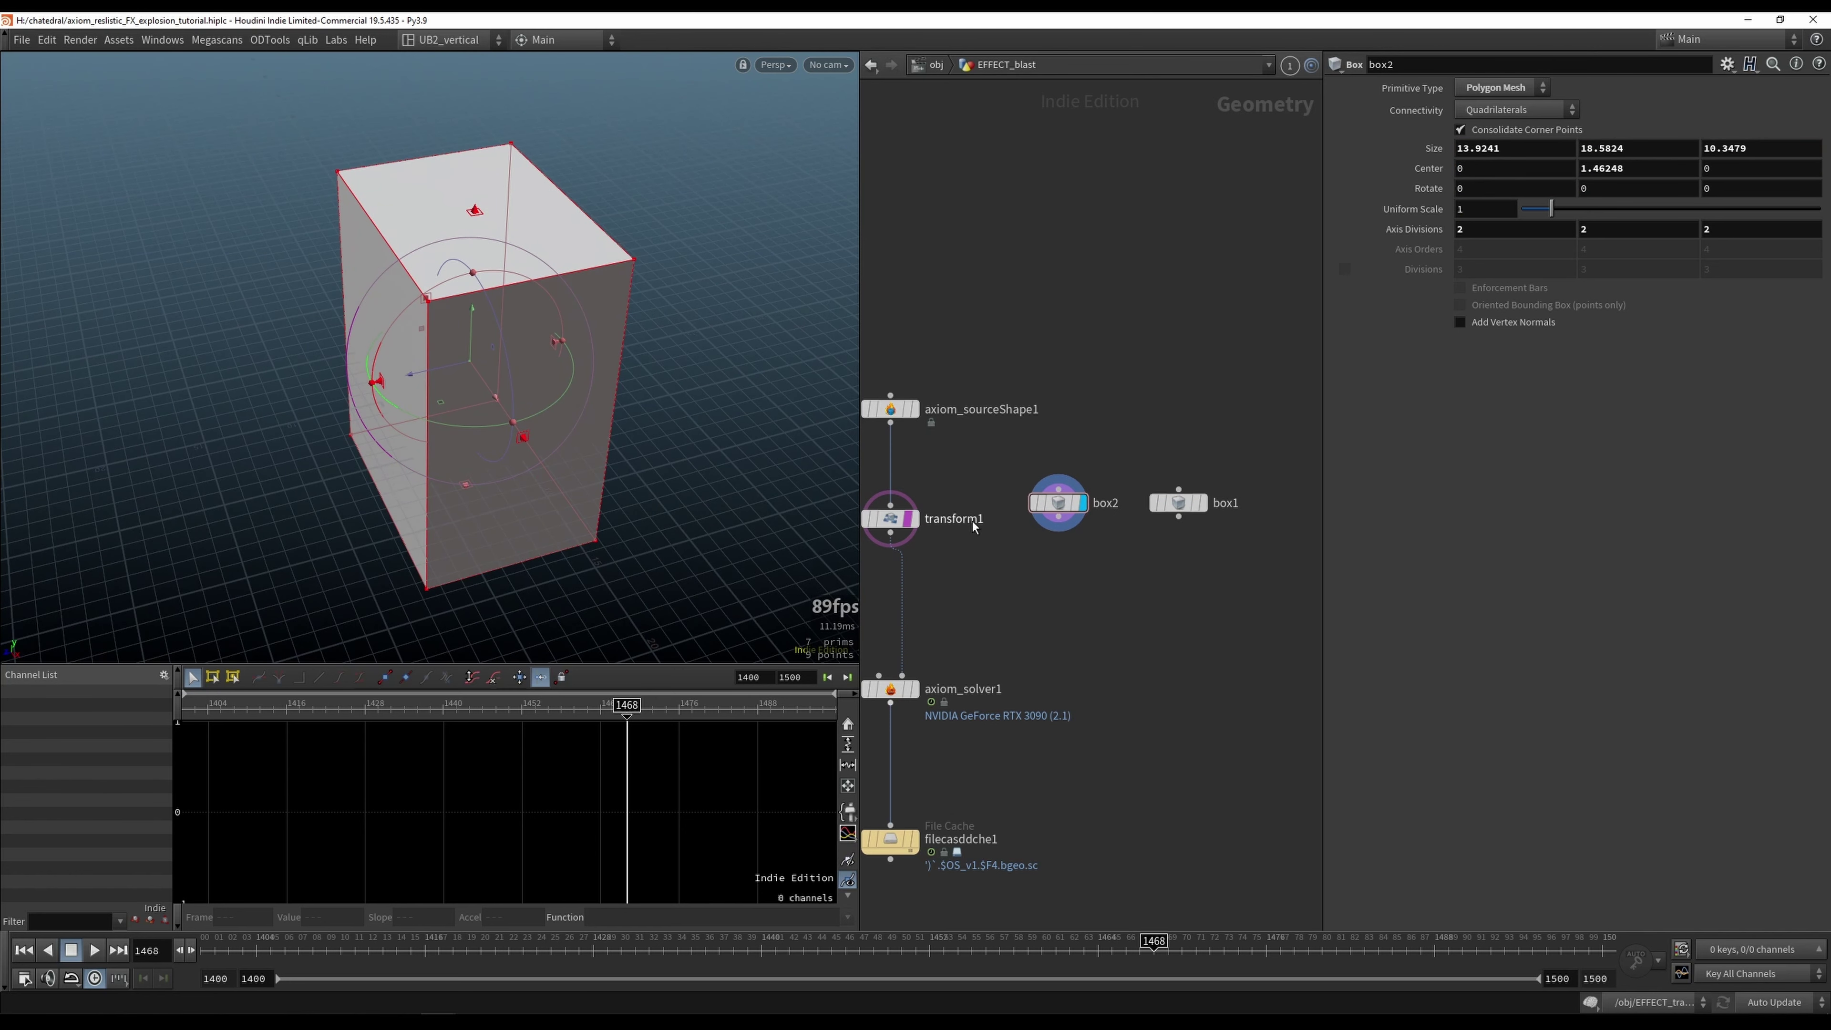
mouse_move(380, 382)
mouse_down()
mouse_move(448, 372)
mouse_move(412, 379)
mouse_up()
drag(477, 215, 487, 331)
alt+drag(498, 448, 498, 296)
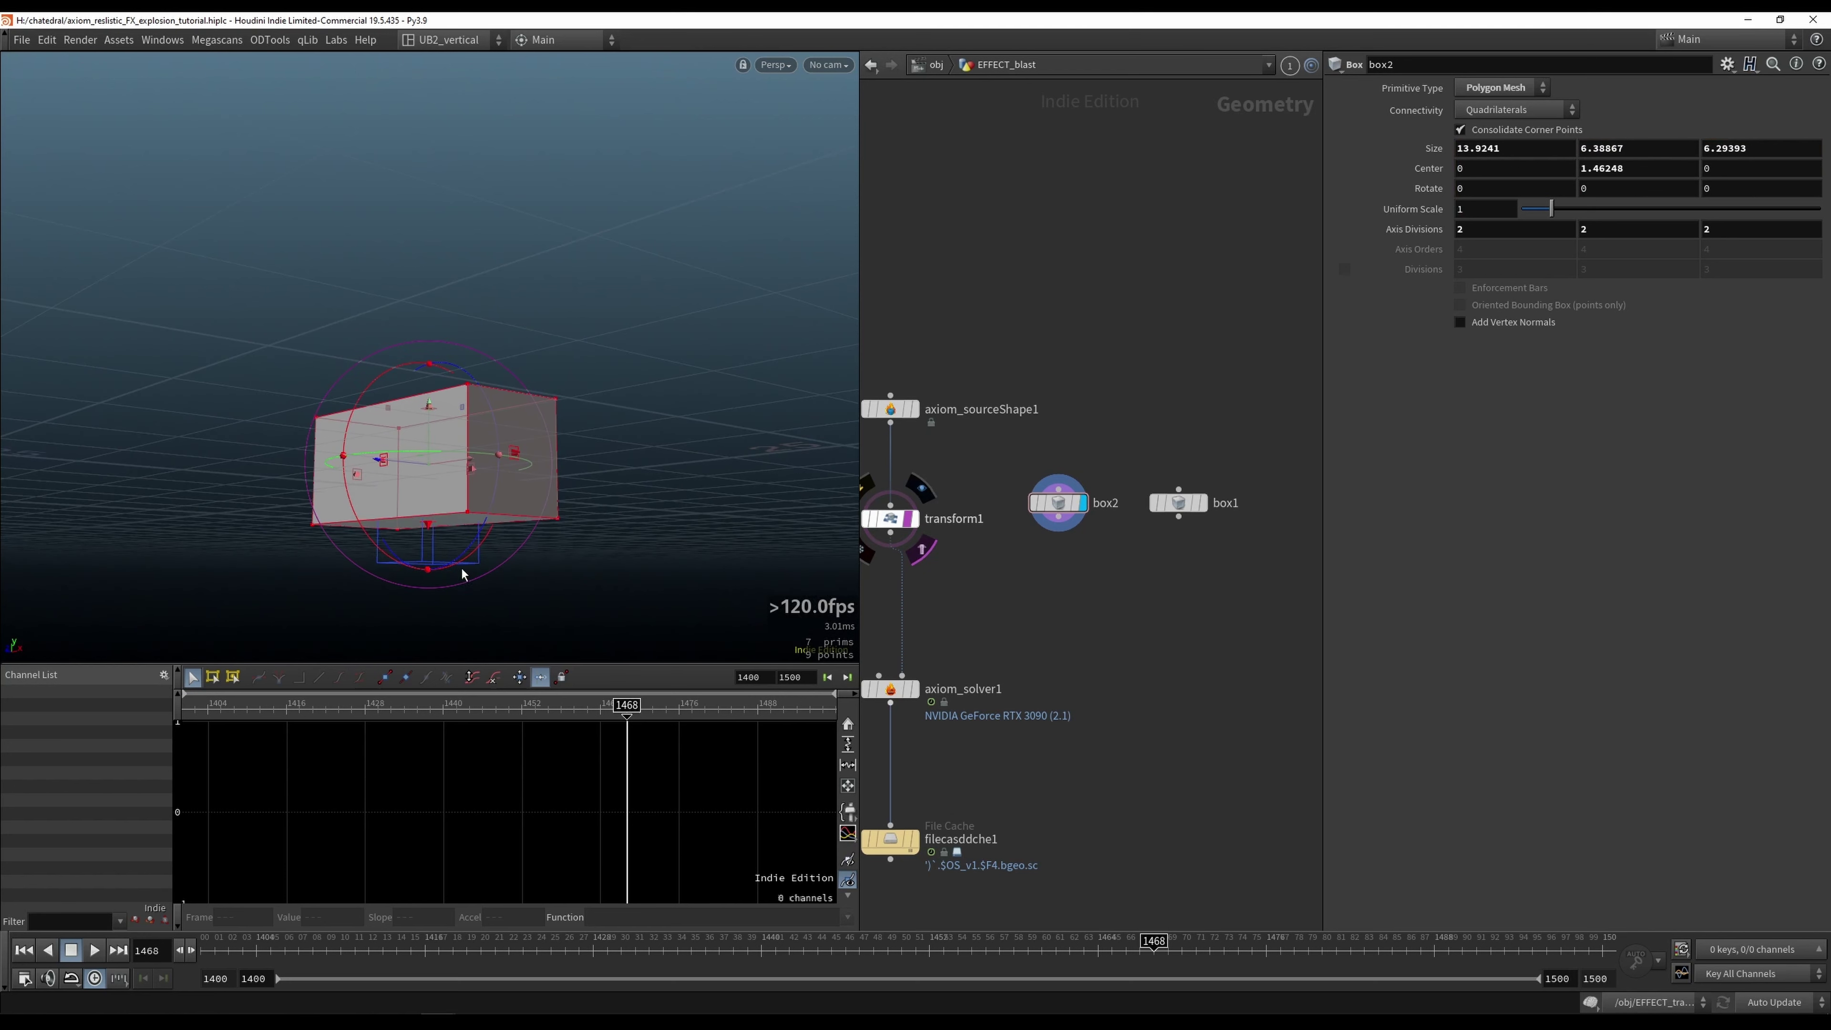
drag(428, 526, 429, 578)
alt+drag(431, 578, 465, 644)
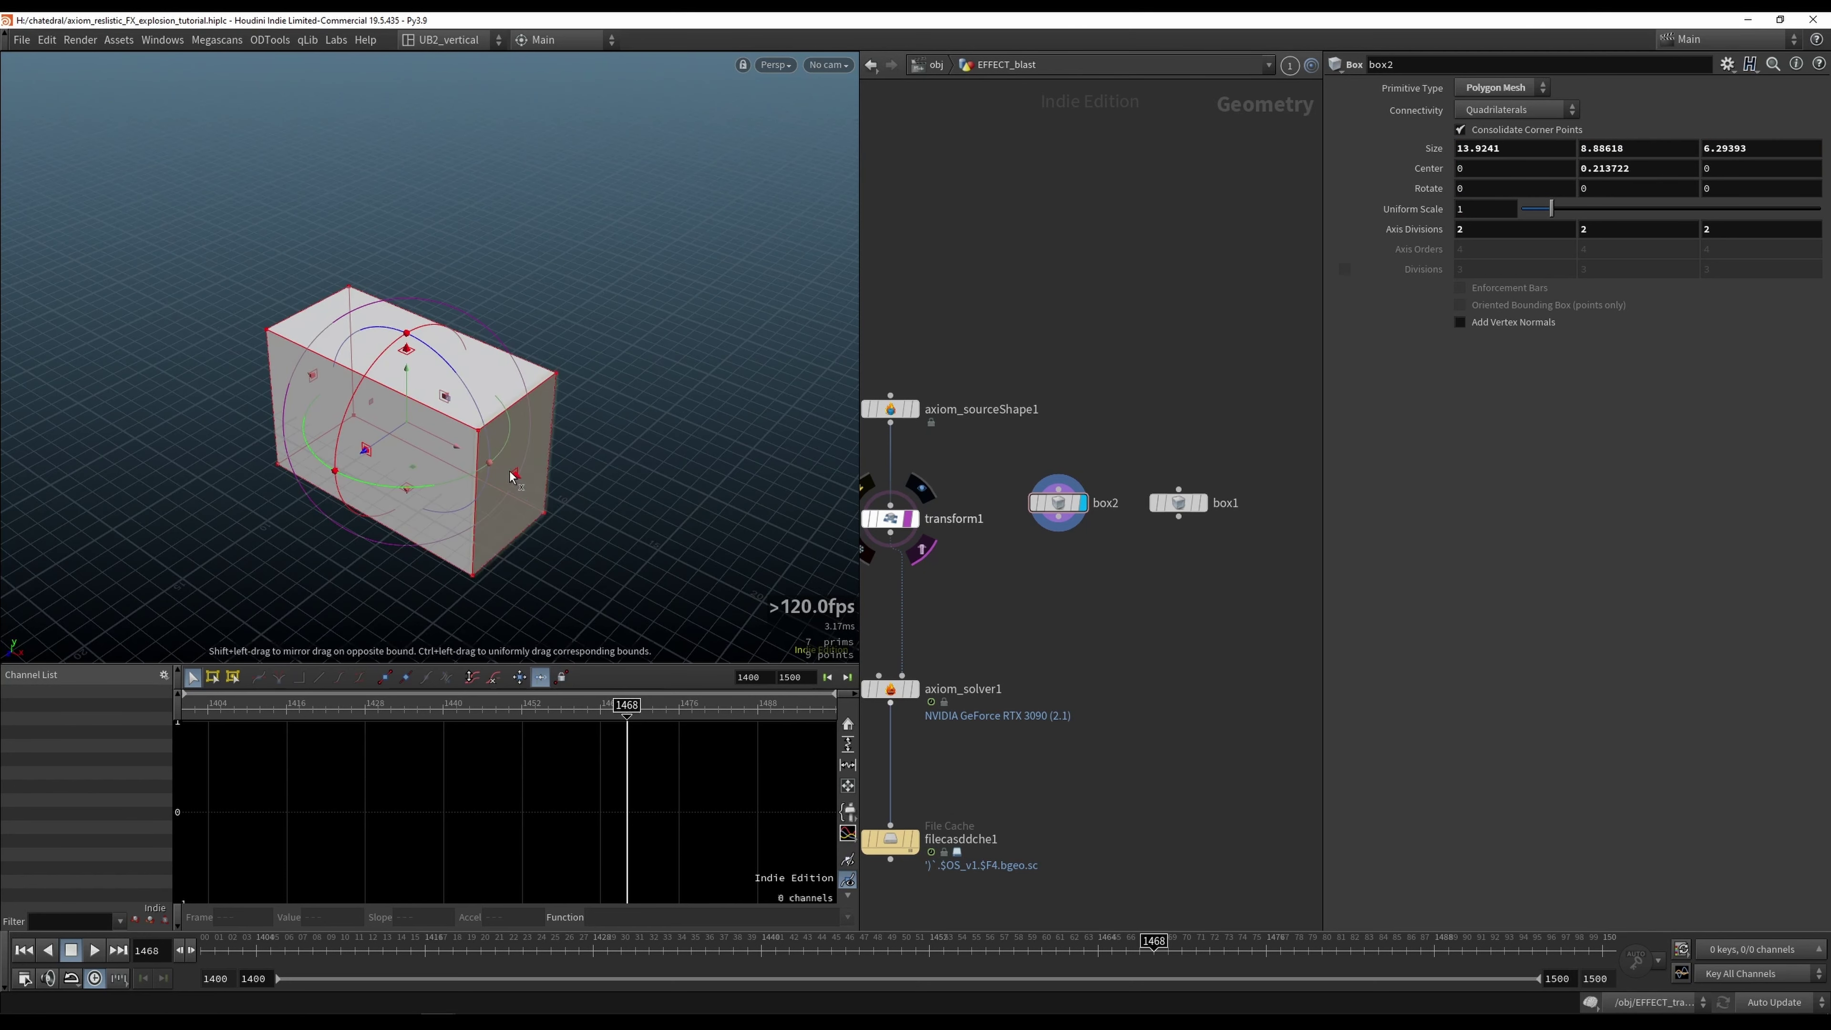
drag(514, 476, 443, 439)
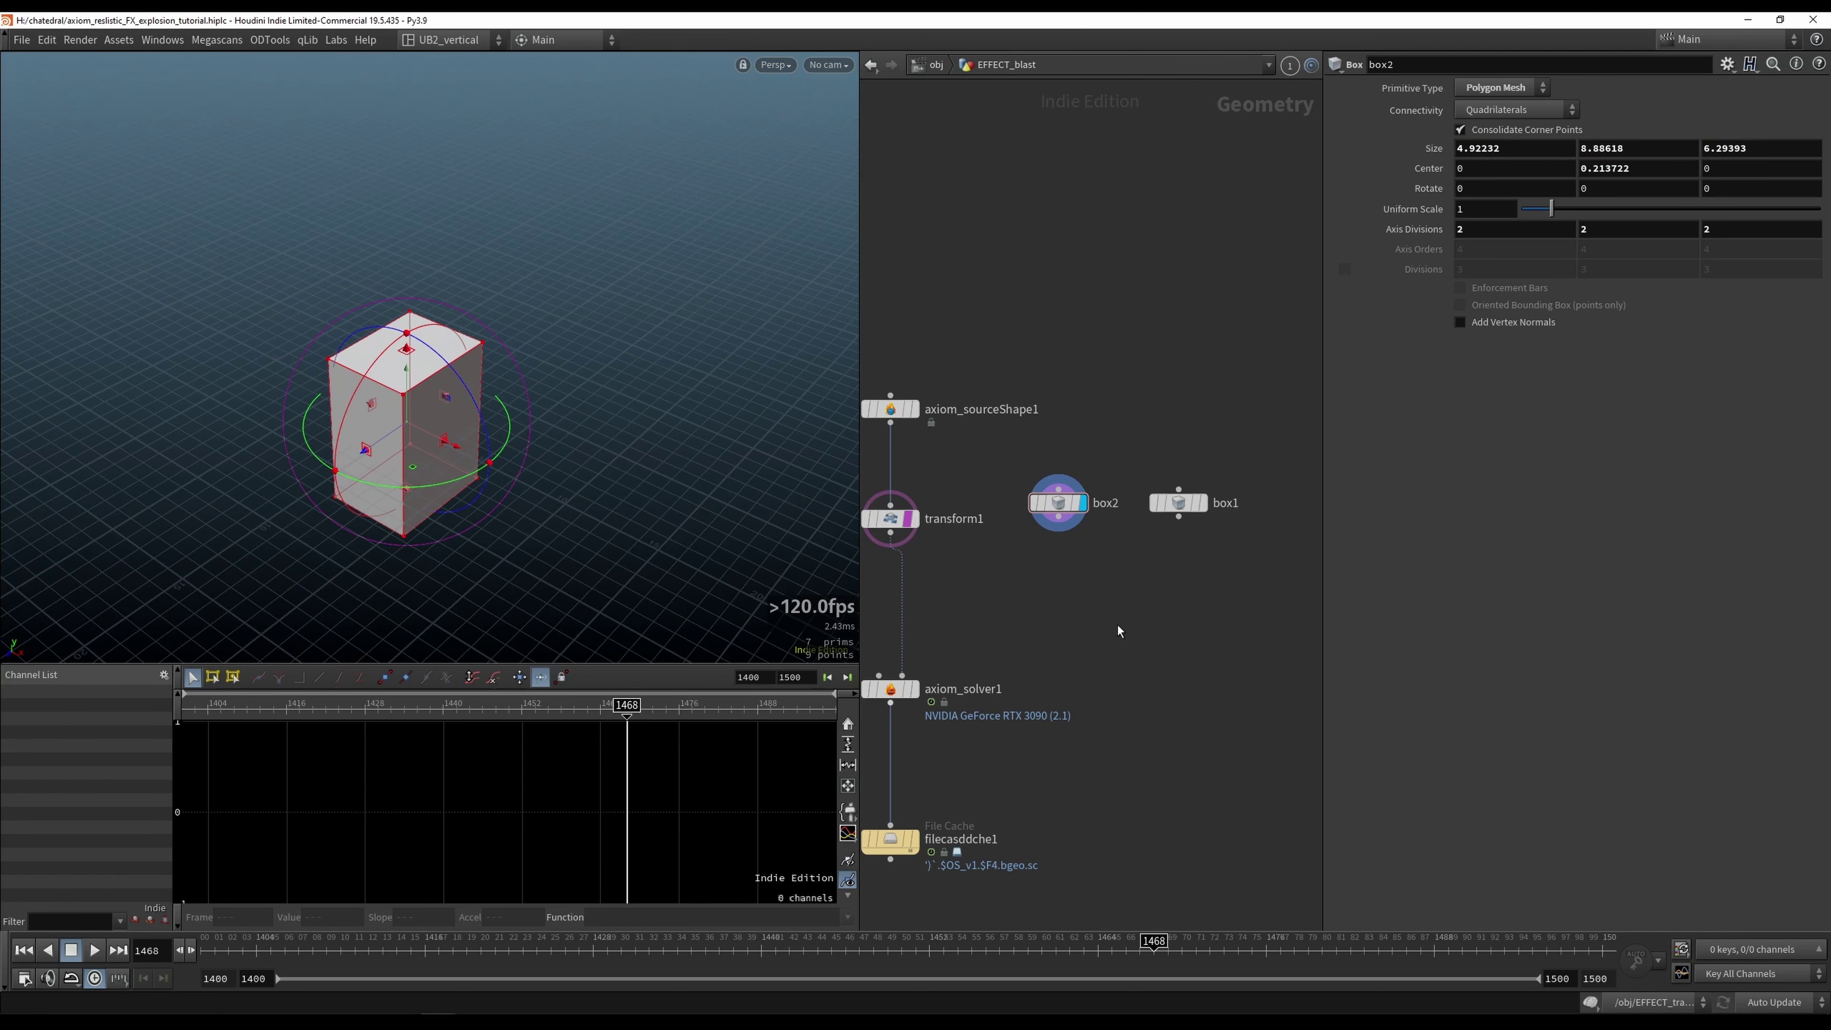
Step: Add a Boolean Subtract node that cuts box2 out of box1, swapping its inputs into the correct order
key(Tab)
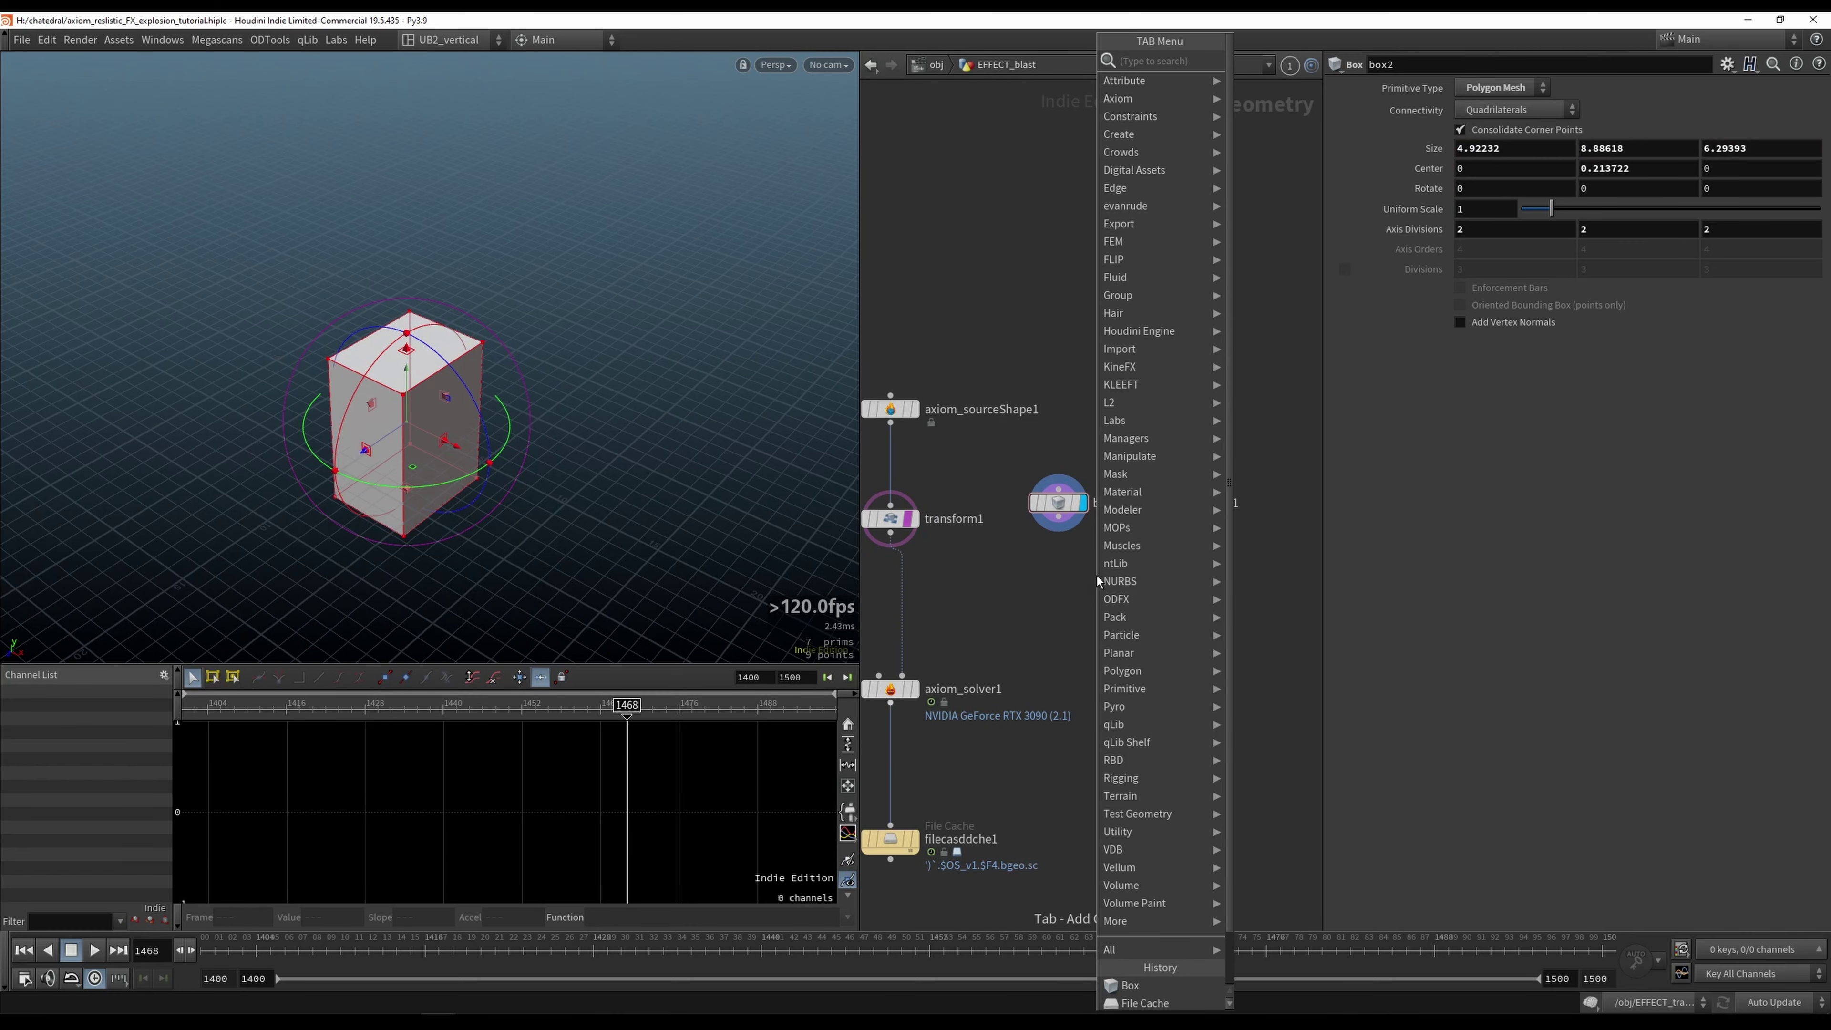
text(bool)
key(Down)
key(Down)
key(Down)
key(Down)
key(Down)
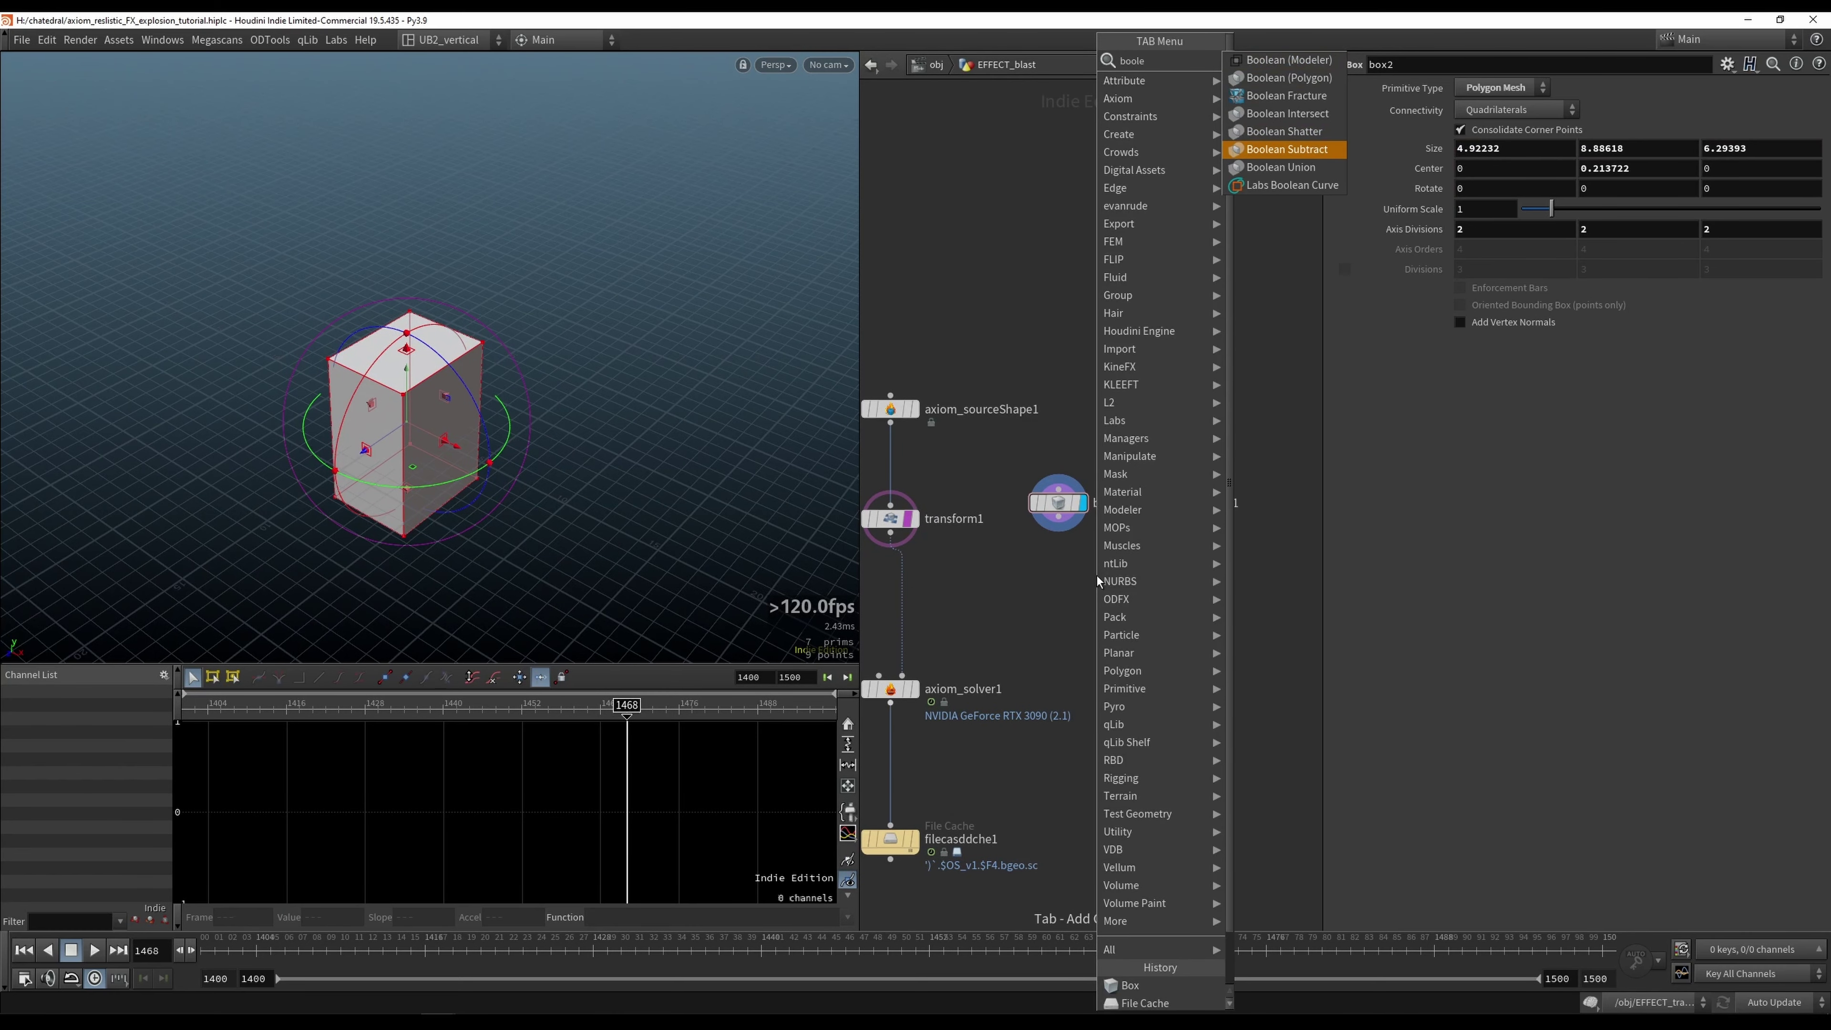
key(shift+Return)
drag(1057, 577, 1179, 516)
key(shift+r)
Step: Extend box2 to about 10.22 deep so it opens the front of box1, and reduce box1's depth to about 6.80
click(1058, 502)
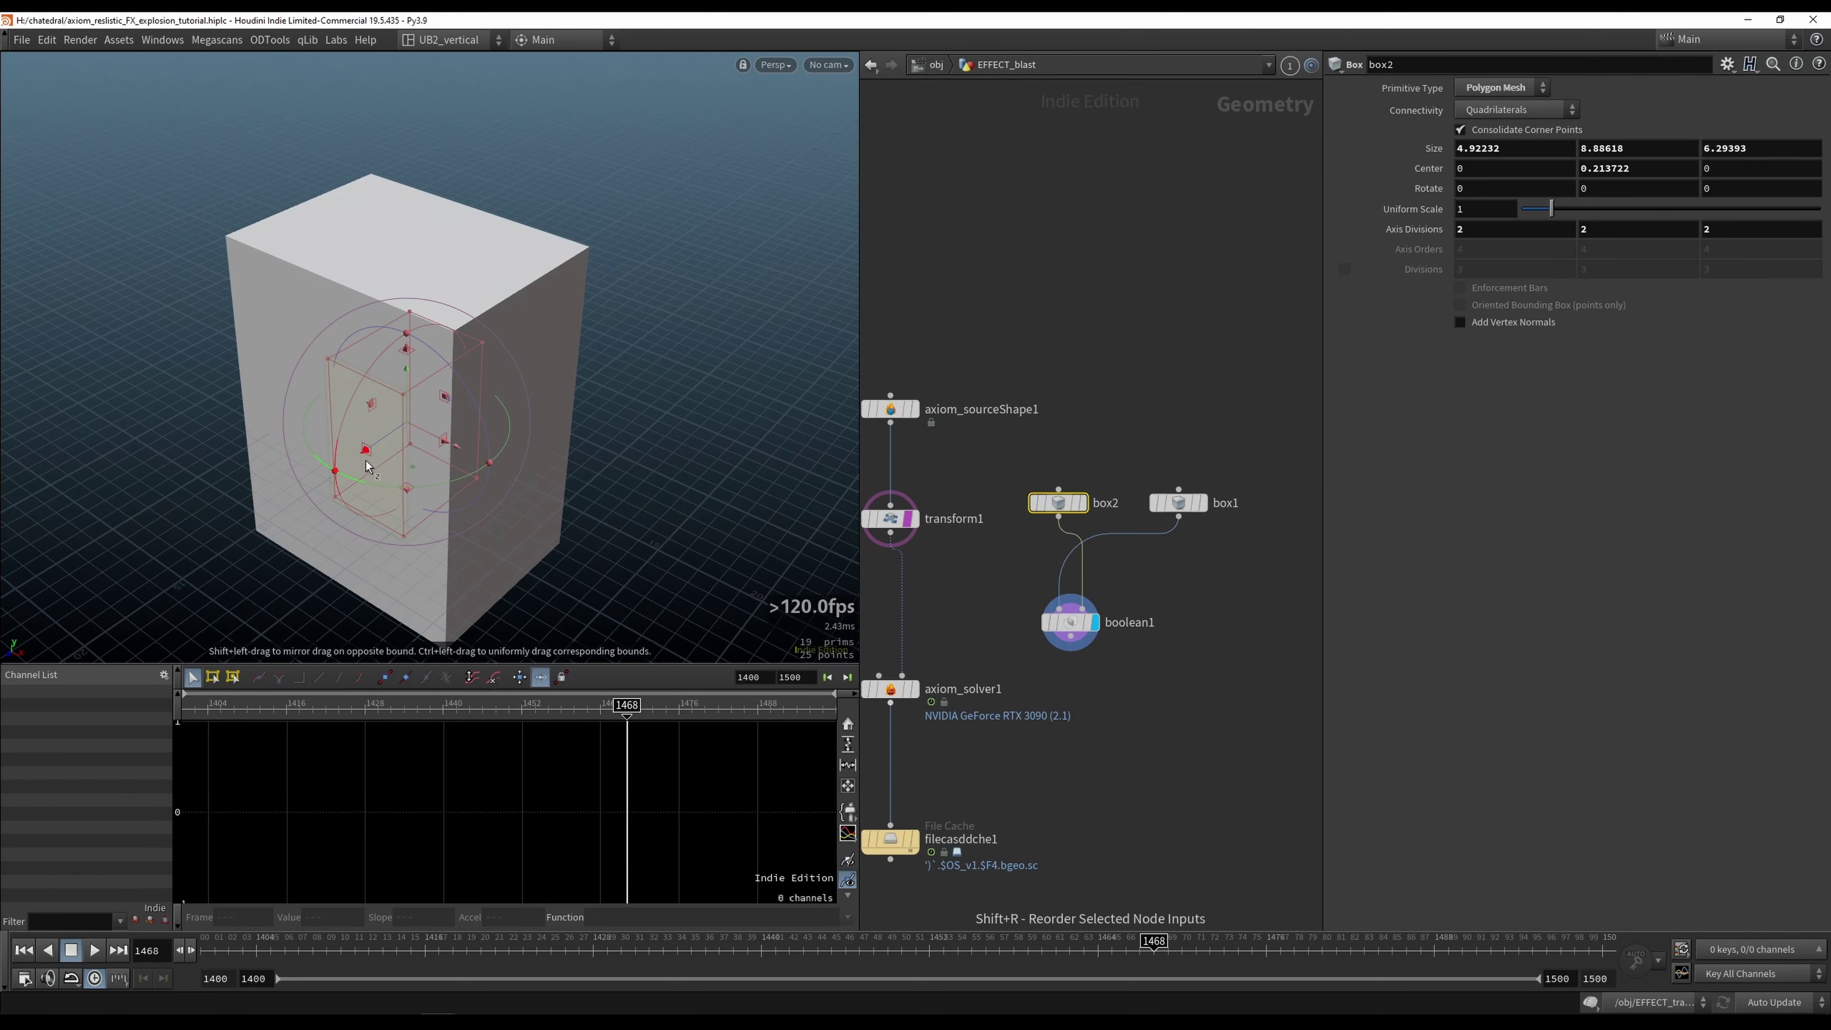
drag(366, 449, 310, 488)
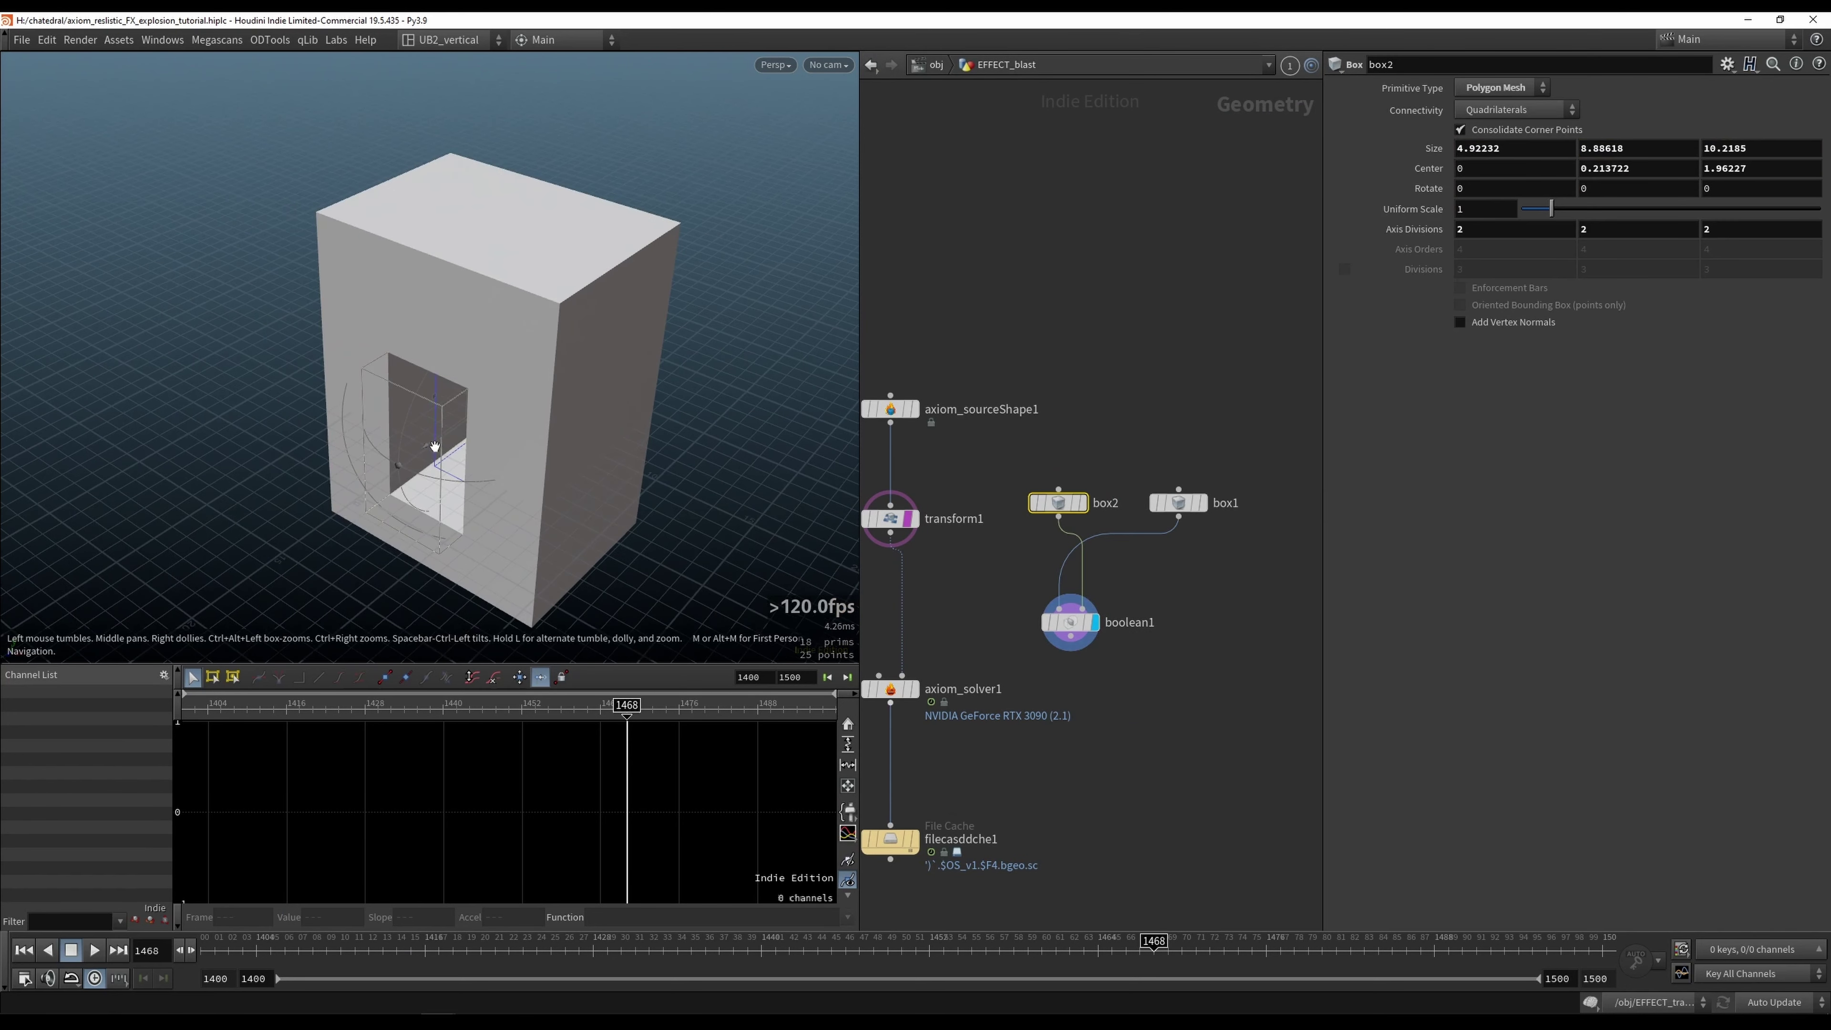
click(1178, 502)
drag(432, 433, 590, 404)
key(ctrl+z)
key(ctrl+z)
drag(521, 325, 507, 365)
Step: Lower the top of the box2 cutout to a height of about 8.55
click(1067, 498)
alt+drag(483, 451, 520, 365)
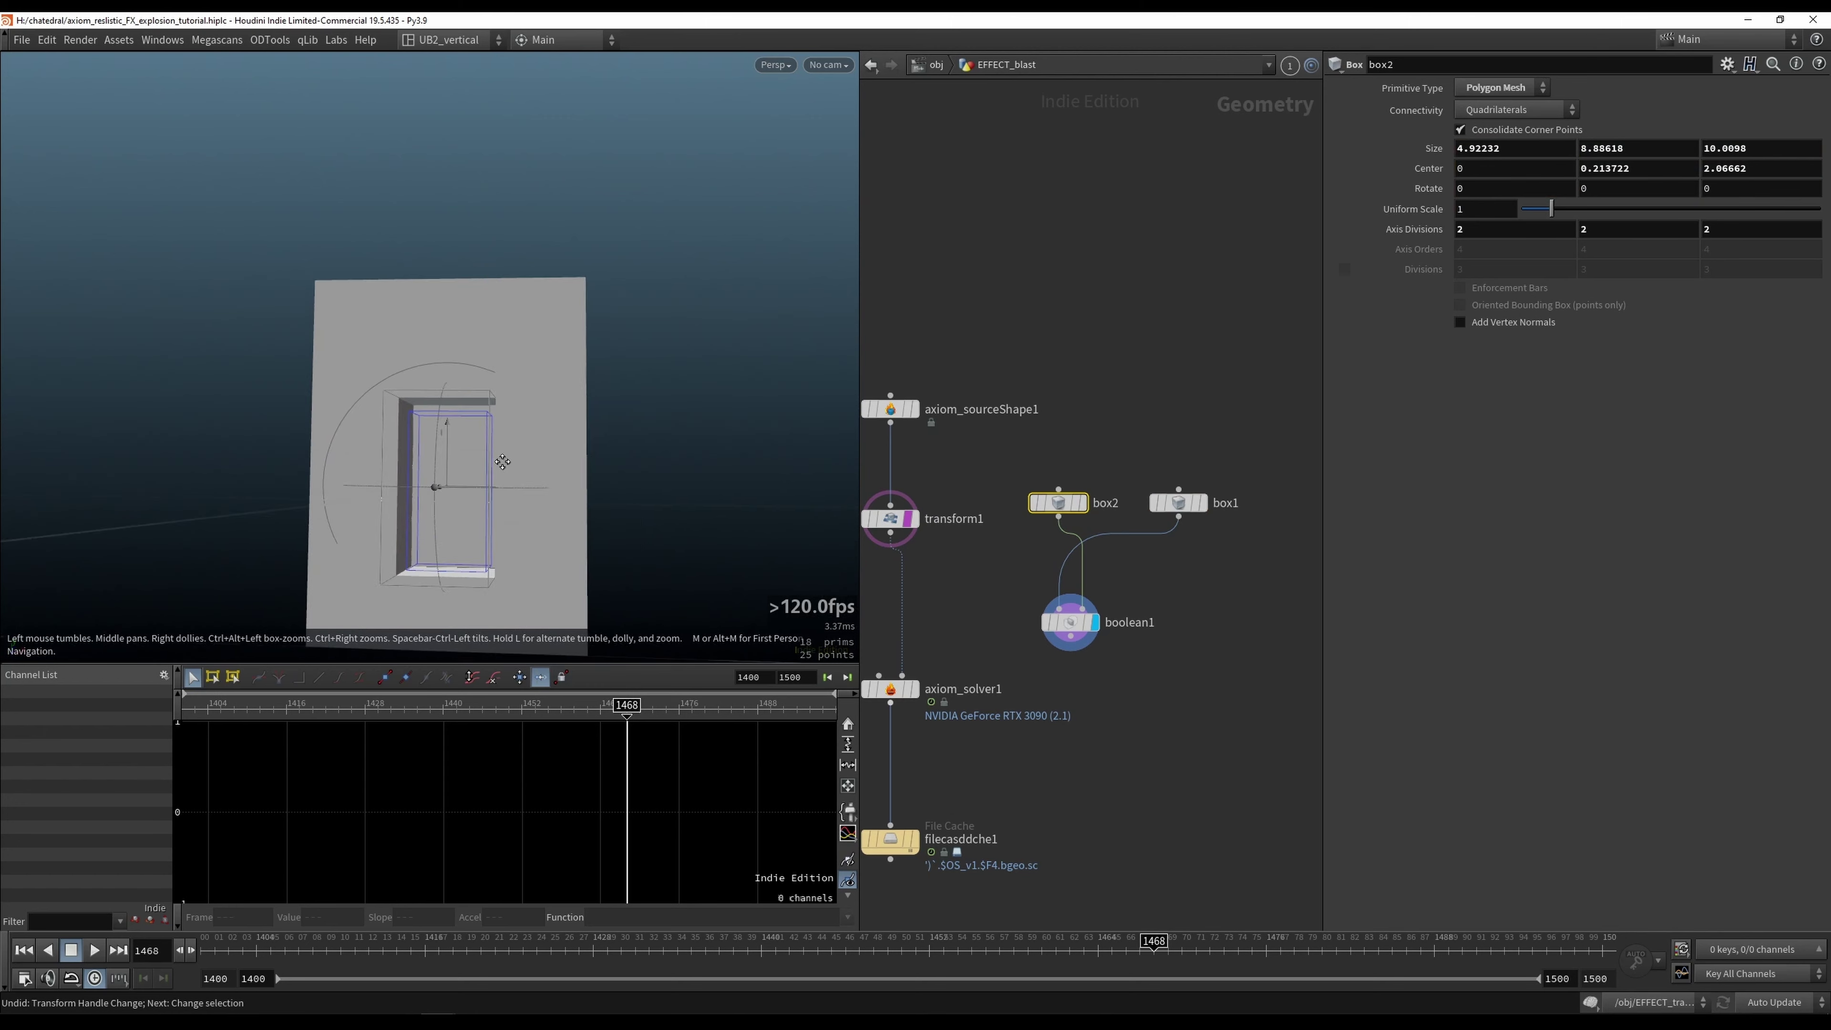
alt+middle_drag(503, 461, 511, 430)
alt+right_drag(511, 430, 547, 416)
drag(461, 342, 462, 353)
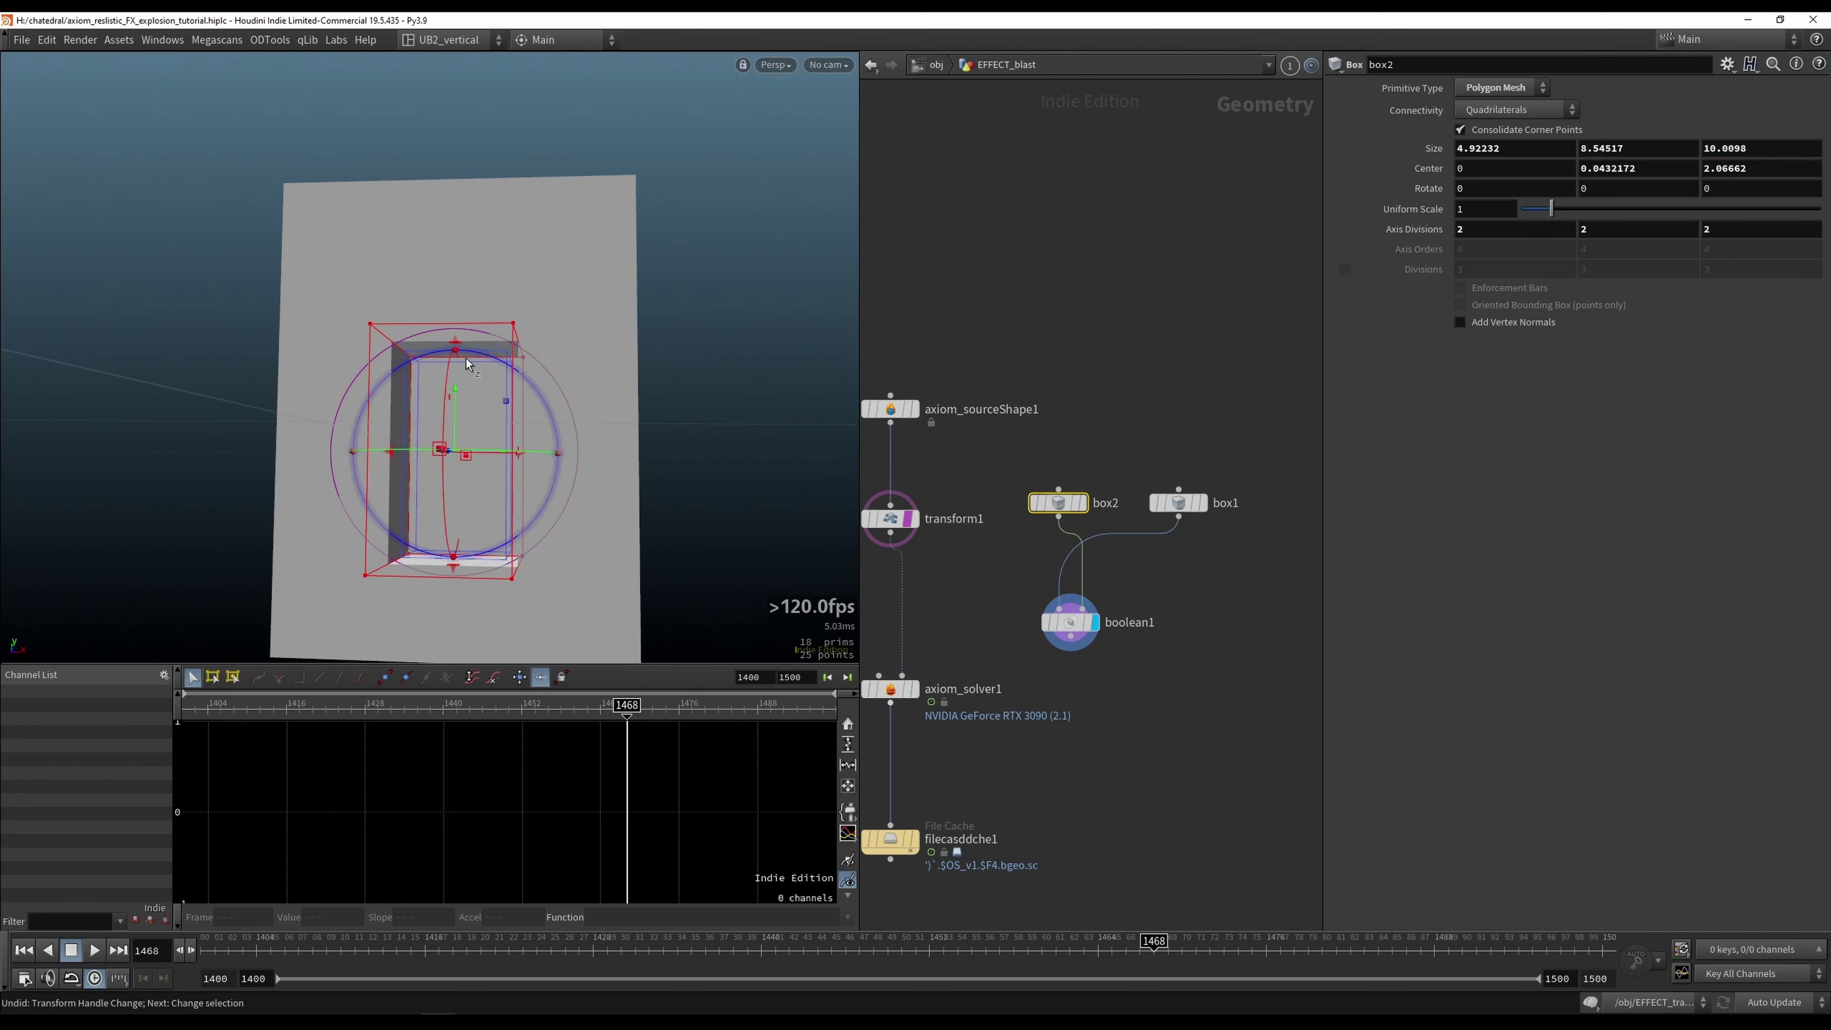
Step: Append a VDB from Polygons node below boolean1
click(1054, 641)
key(Tab)
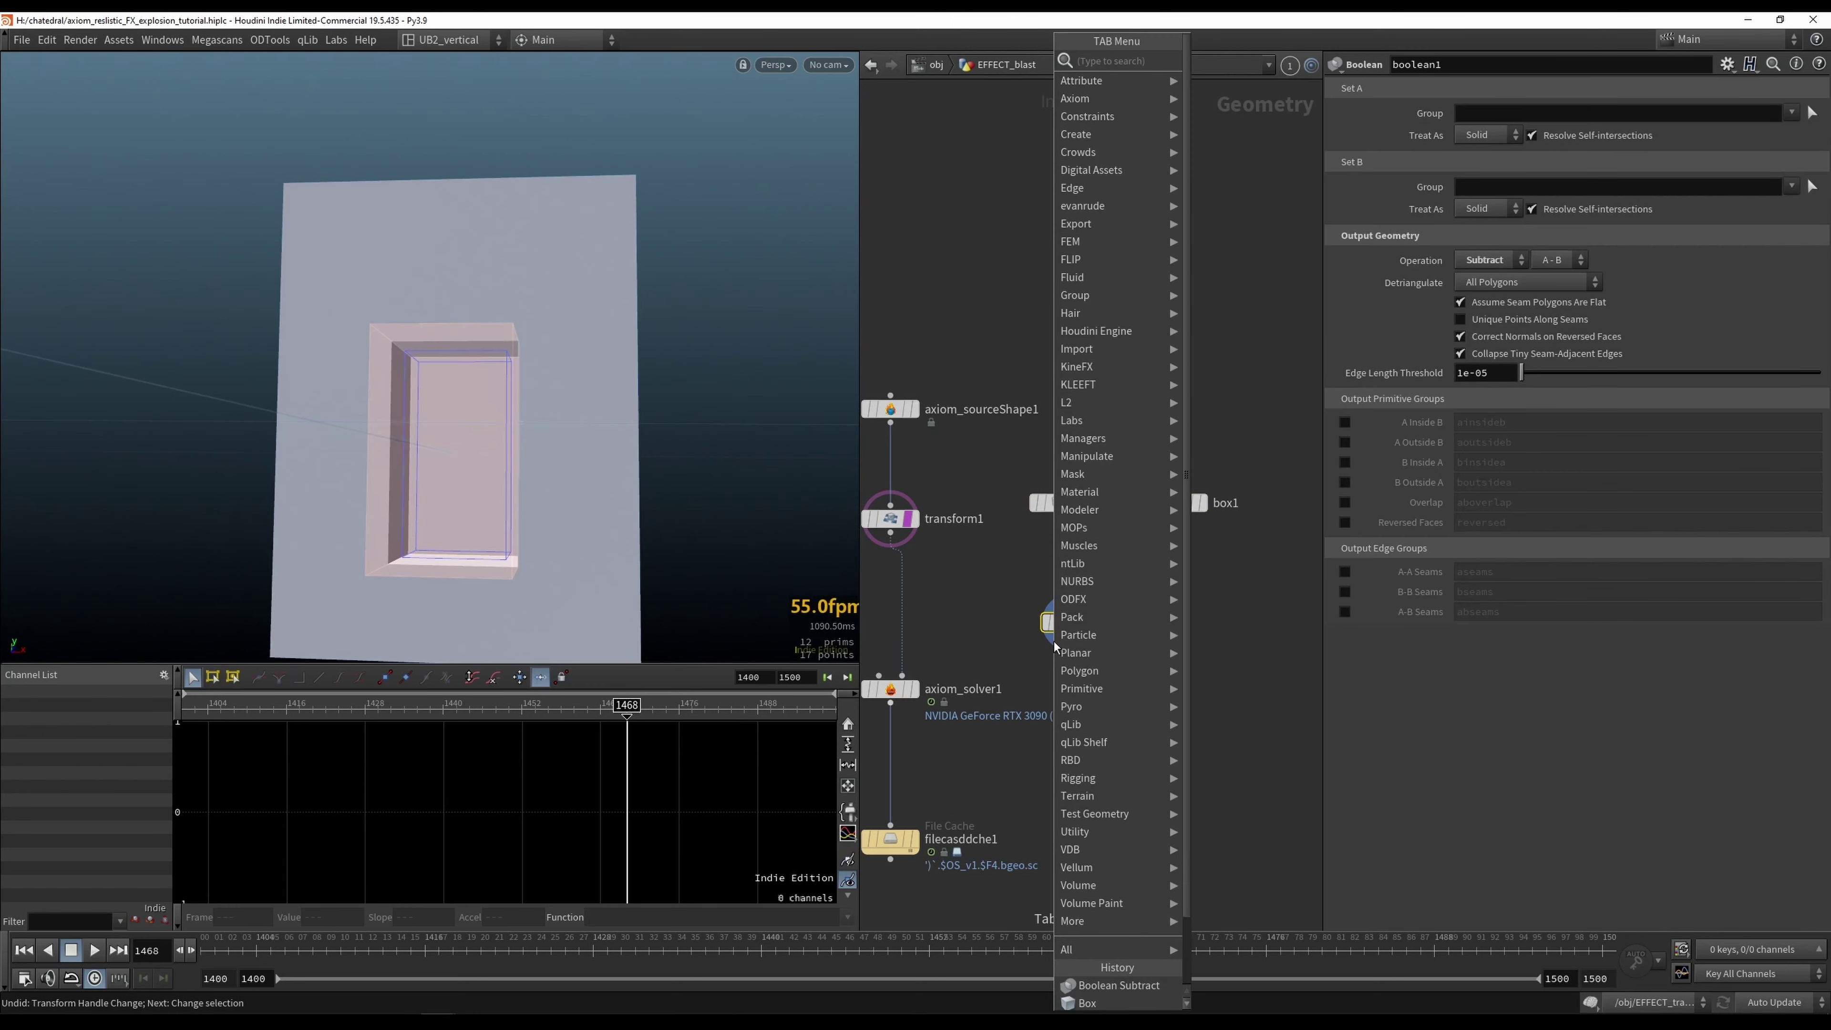
text(vdb from)
key(Down)
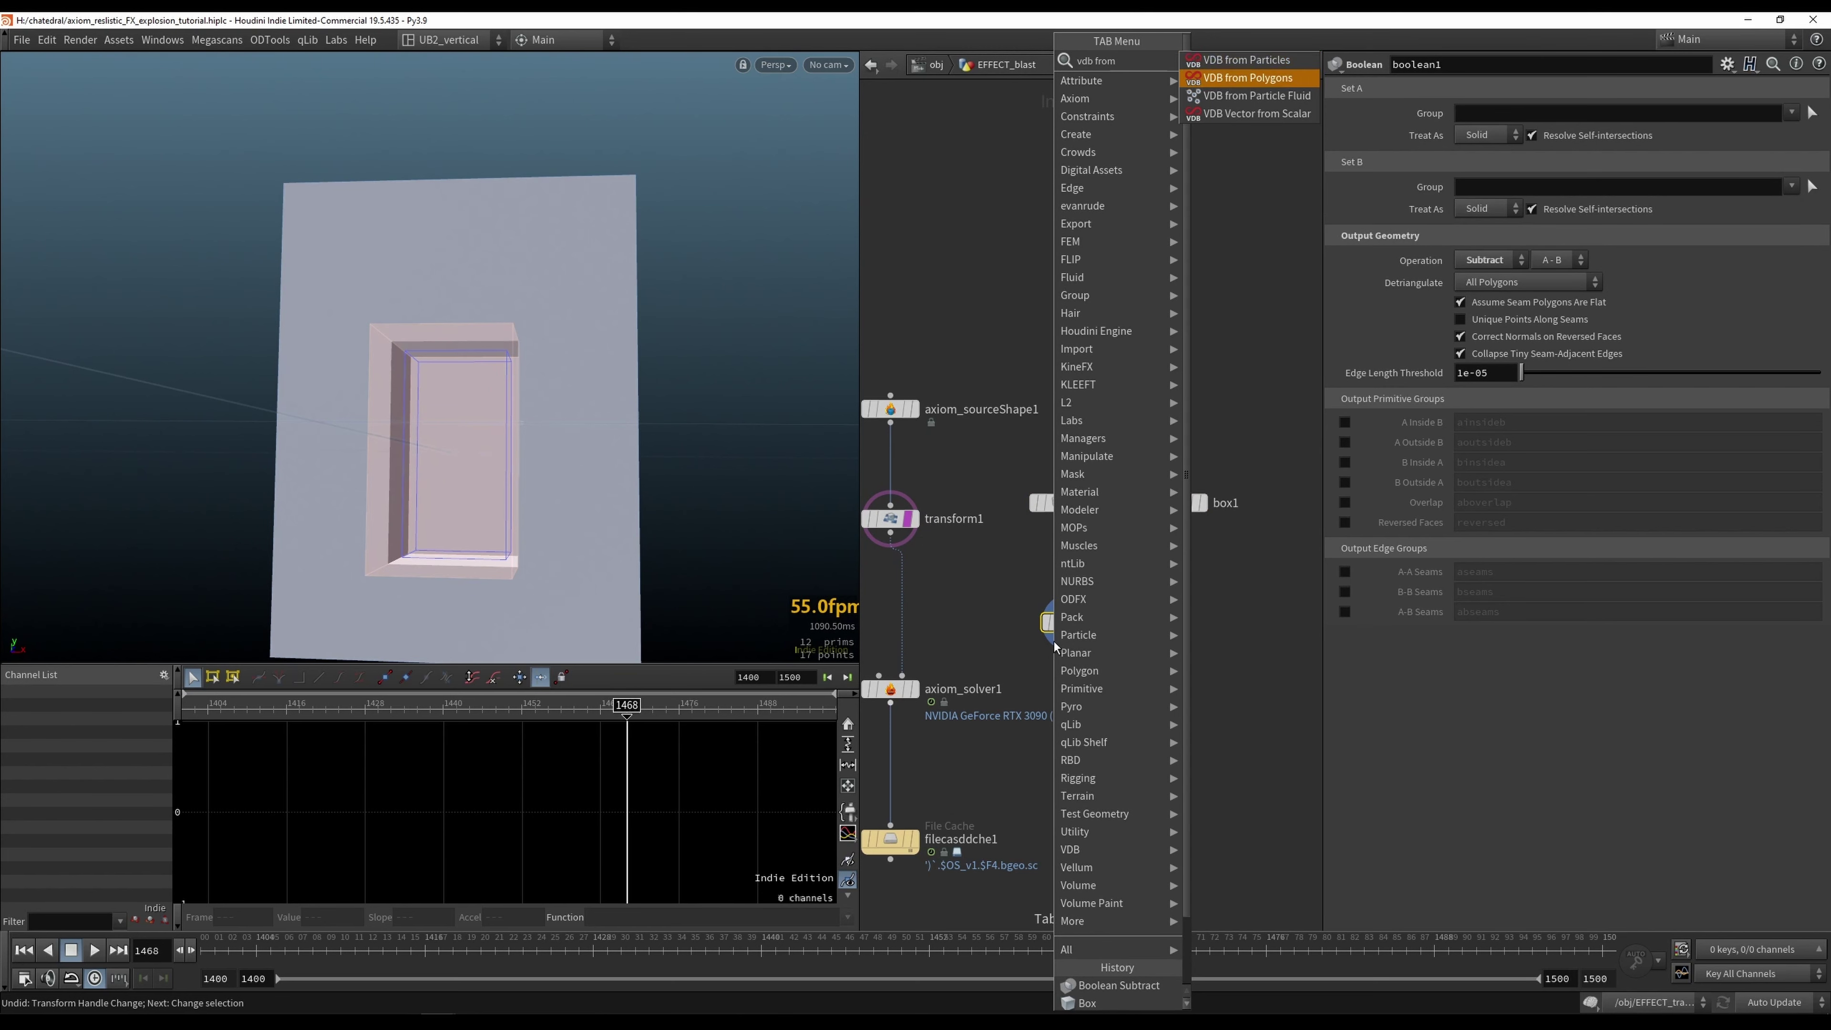
key(Return)
Step: Move box1, box2, boolean1 and vdbfrompolygons1 together higher in the network beside the source nodes
drag(1034, 697, 1035, 693)
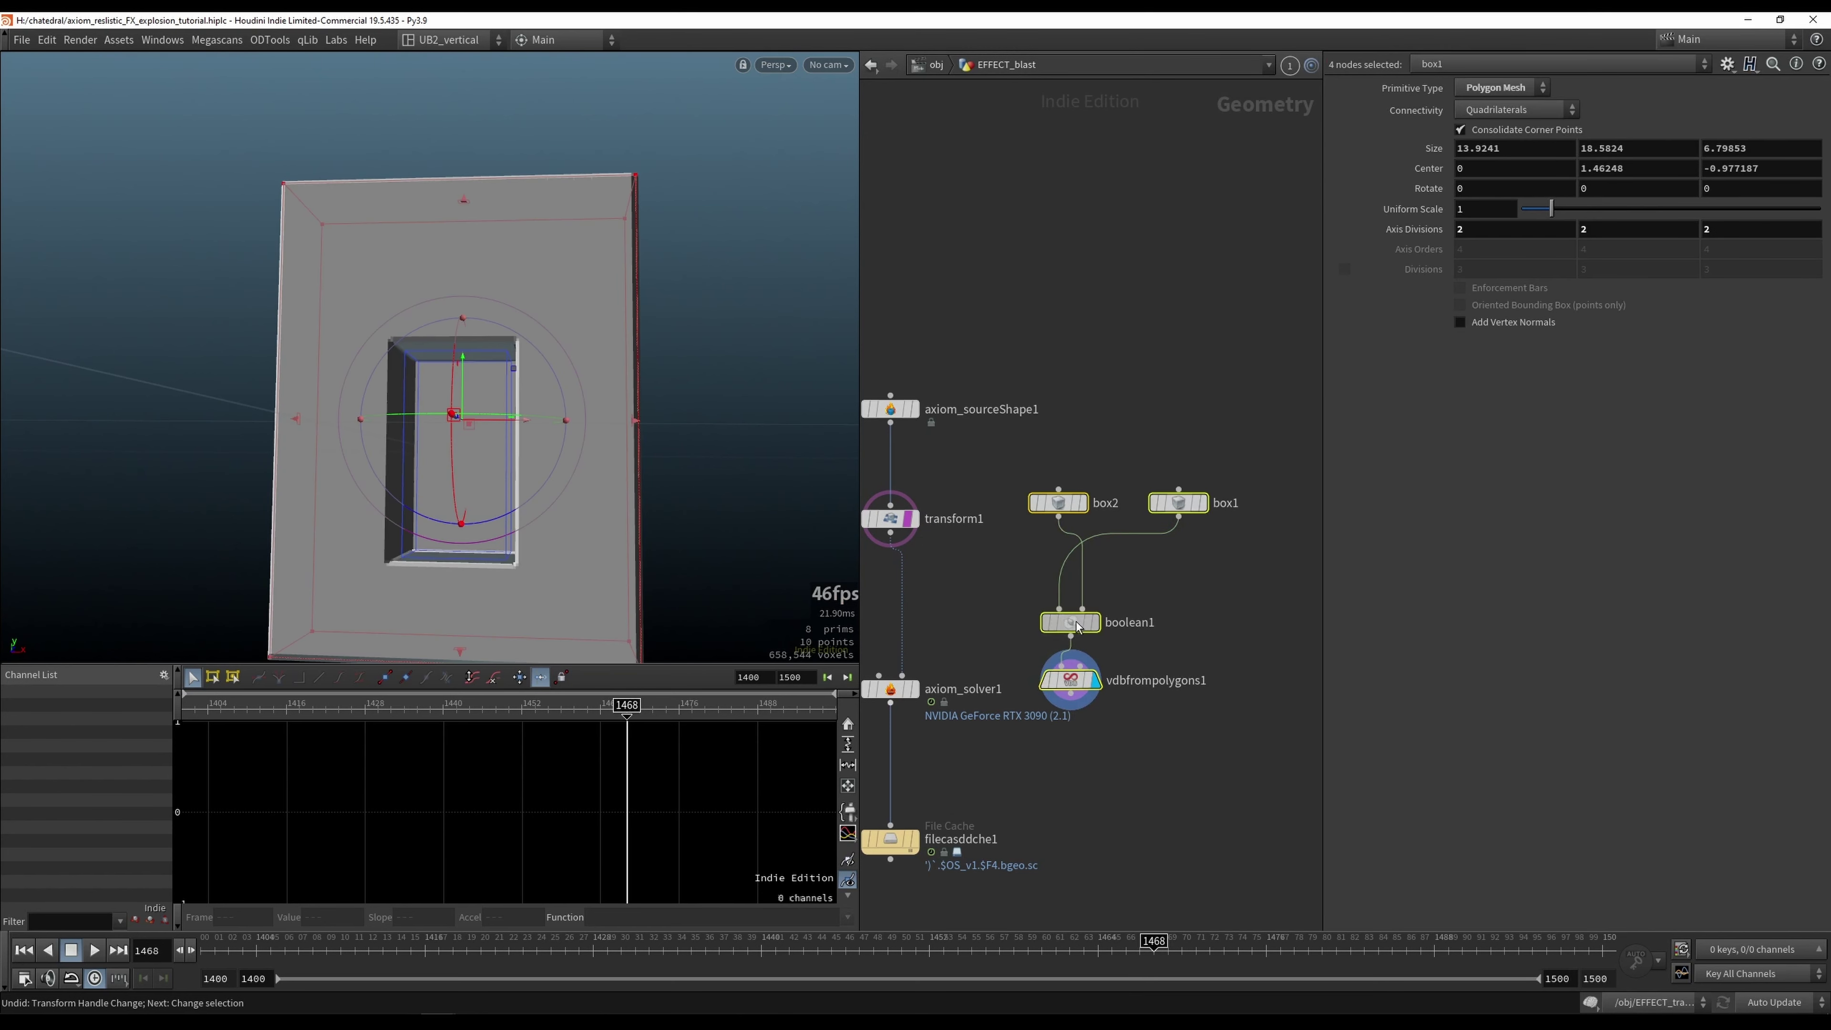
drag(1070, 622, 1086, 511)
click(1180, 544)
Step: Rename the Distance VDB of vdbfrompolygons1 to collision
click(1086, 570)
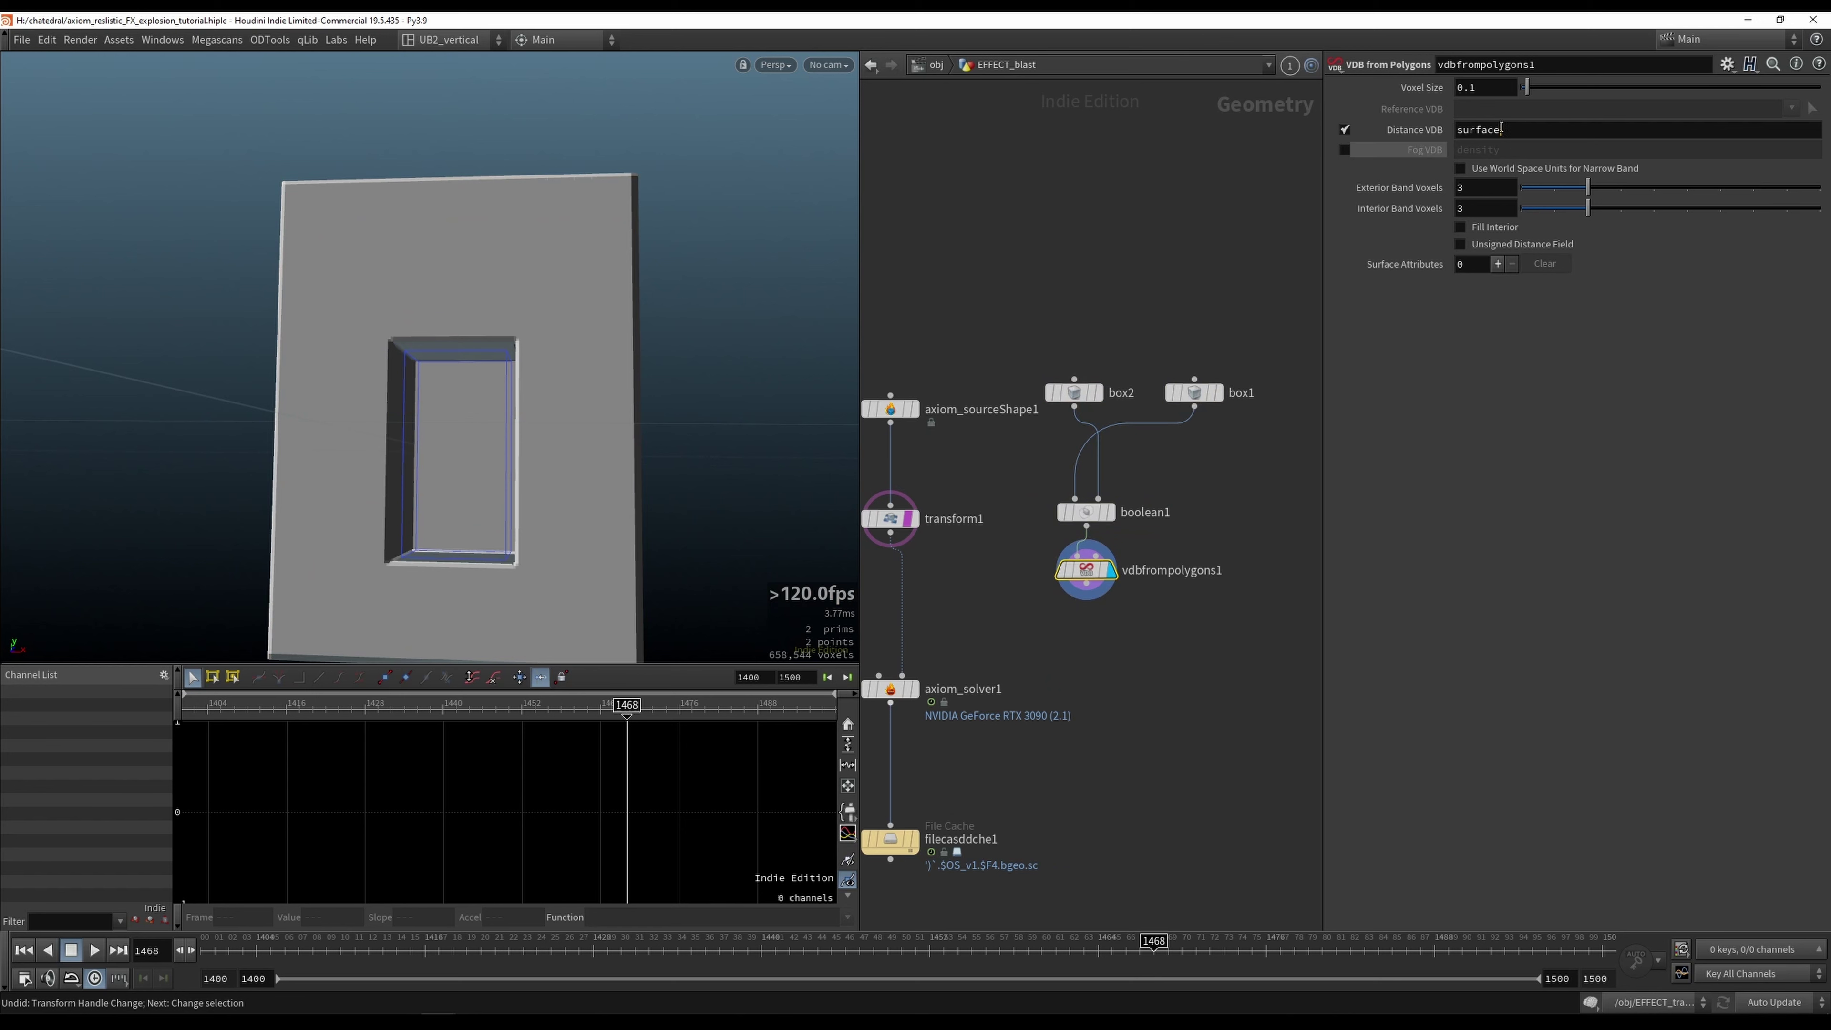
drag(1504, 129, 1370, 148)
text(collision)
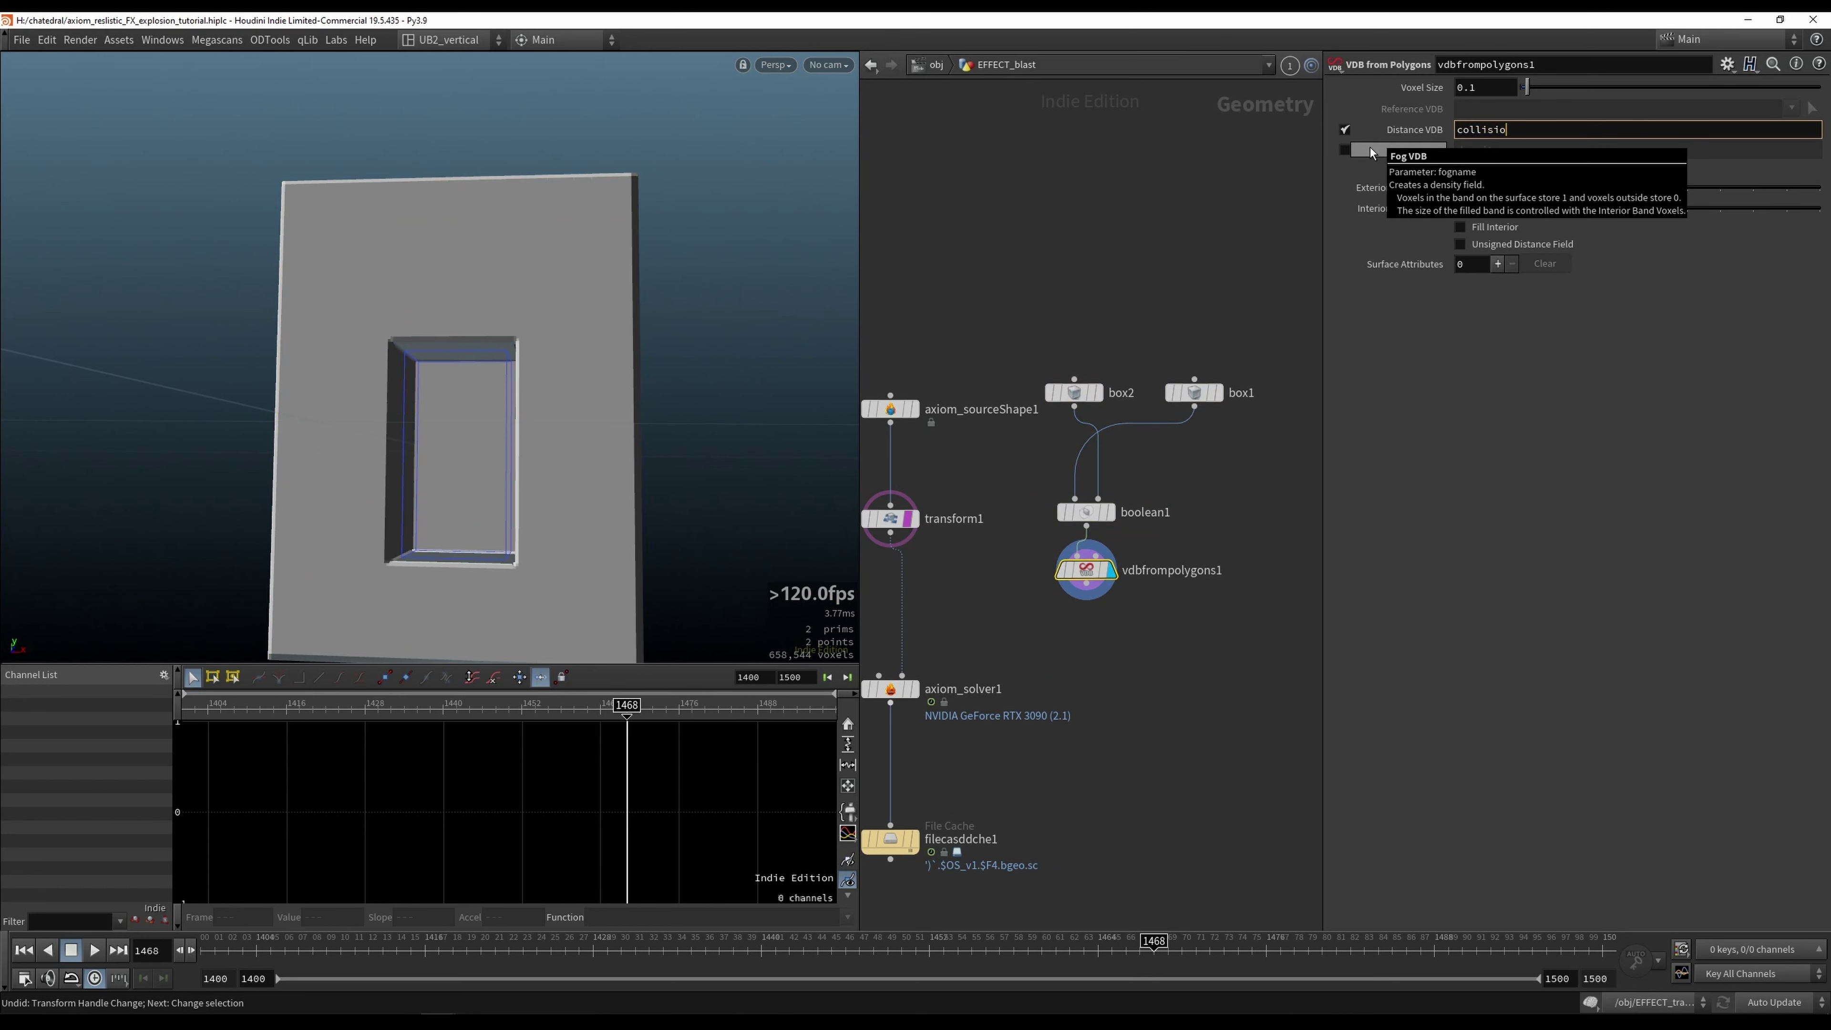
Step: Connect the output of vdbfrompolygons1 to the first input of axiom_solver1 and display the solver
key(Return)
drag(1045, 599, 910, 675)
middle_drag(1003, 667, 1013, 658)
click(955, 681)
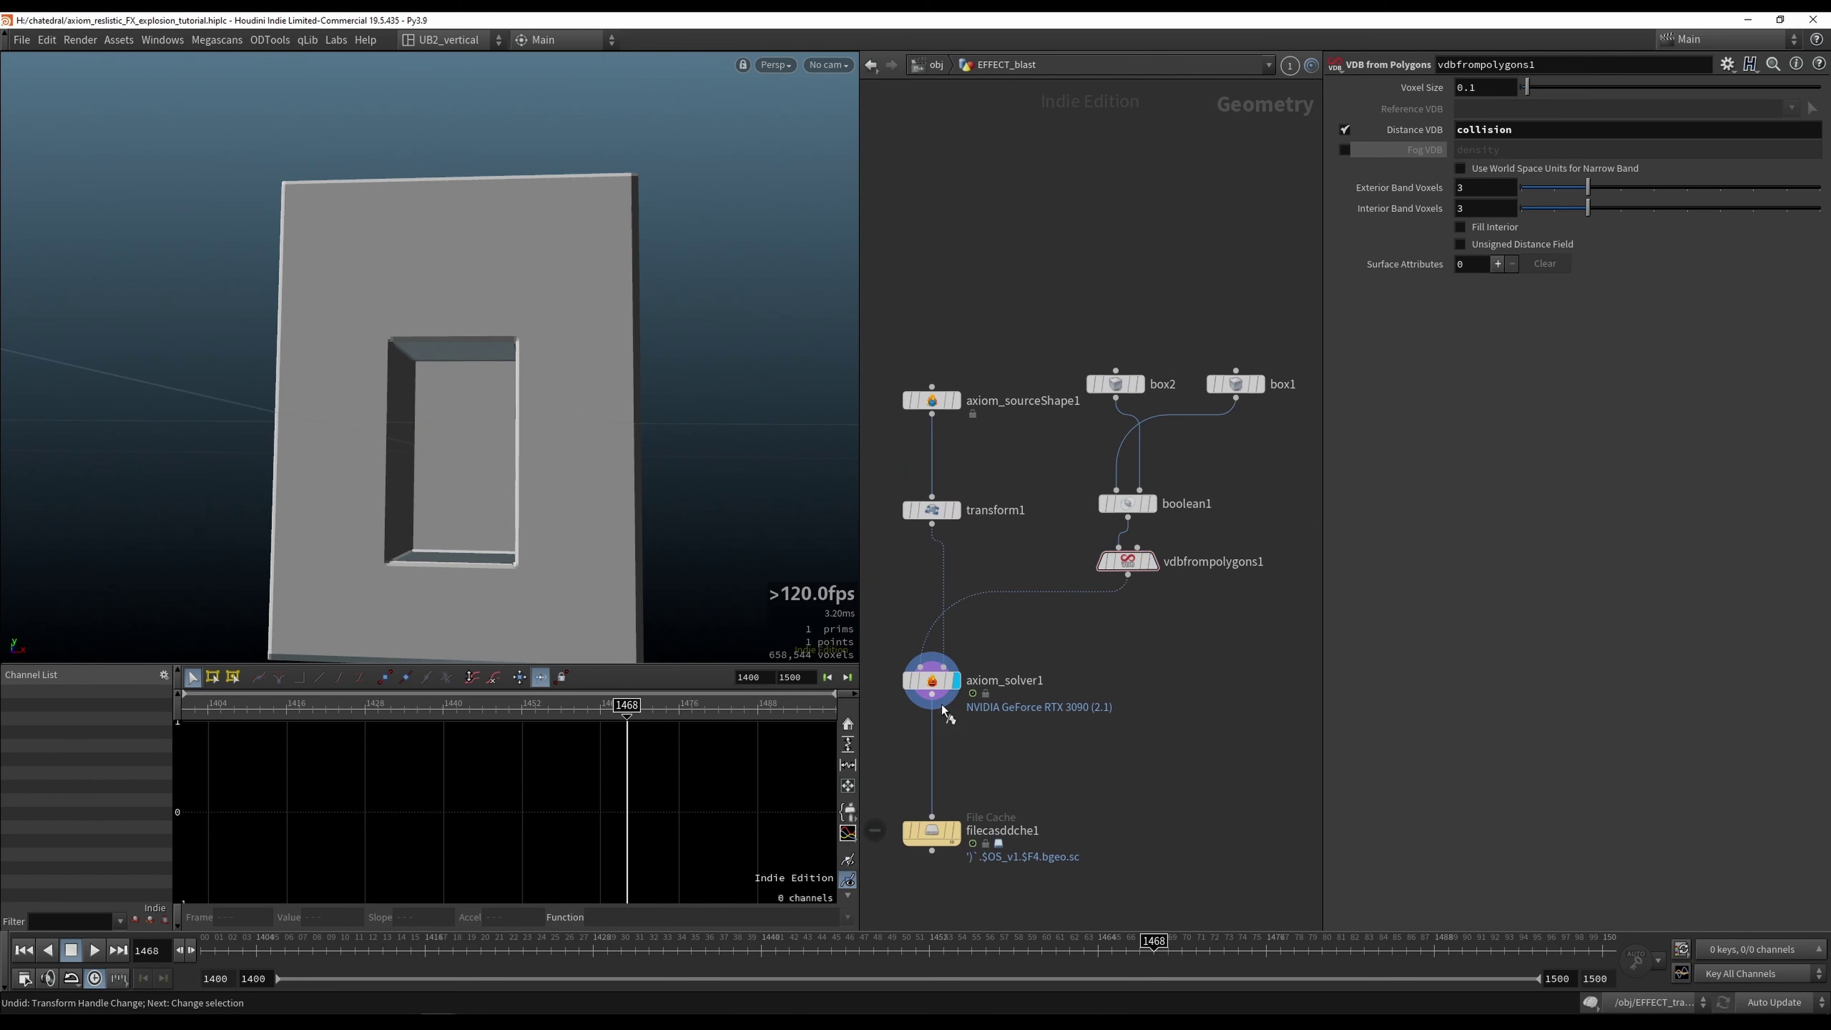
Step: Play the simulation from the start frame and examine from several angles how the smoke interacts with the collision shape
key(ctrl+Up)
key(Up)
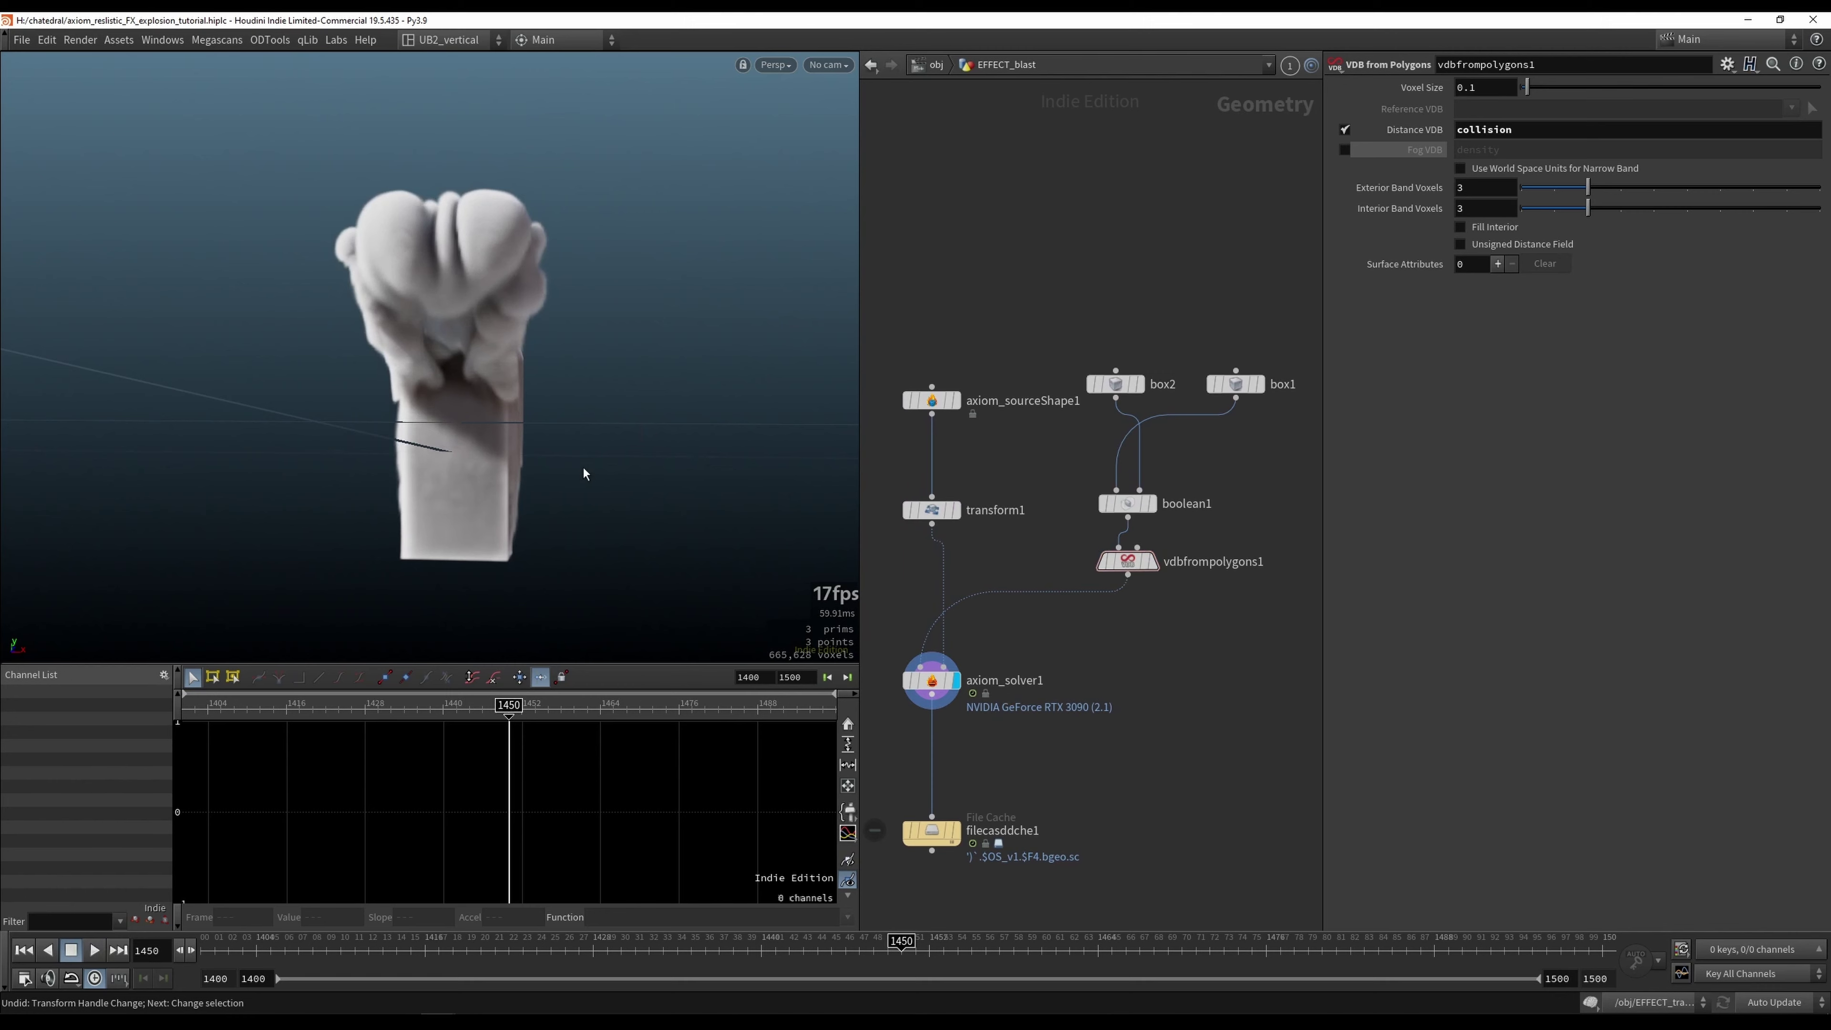
drag(584, 468, 404, 477)
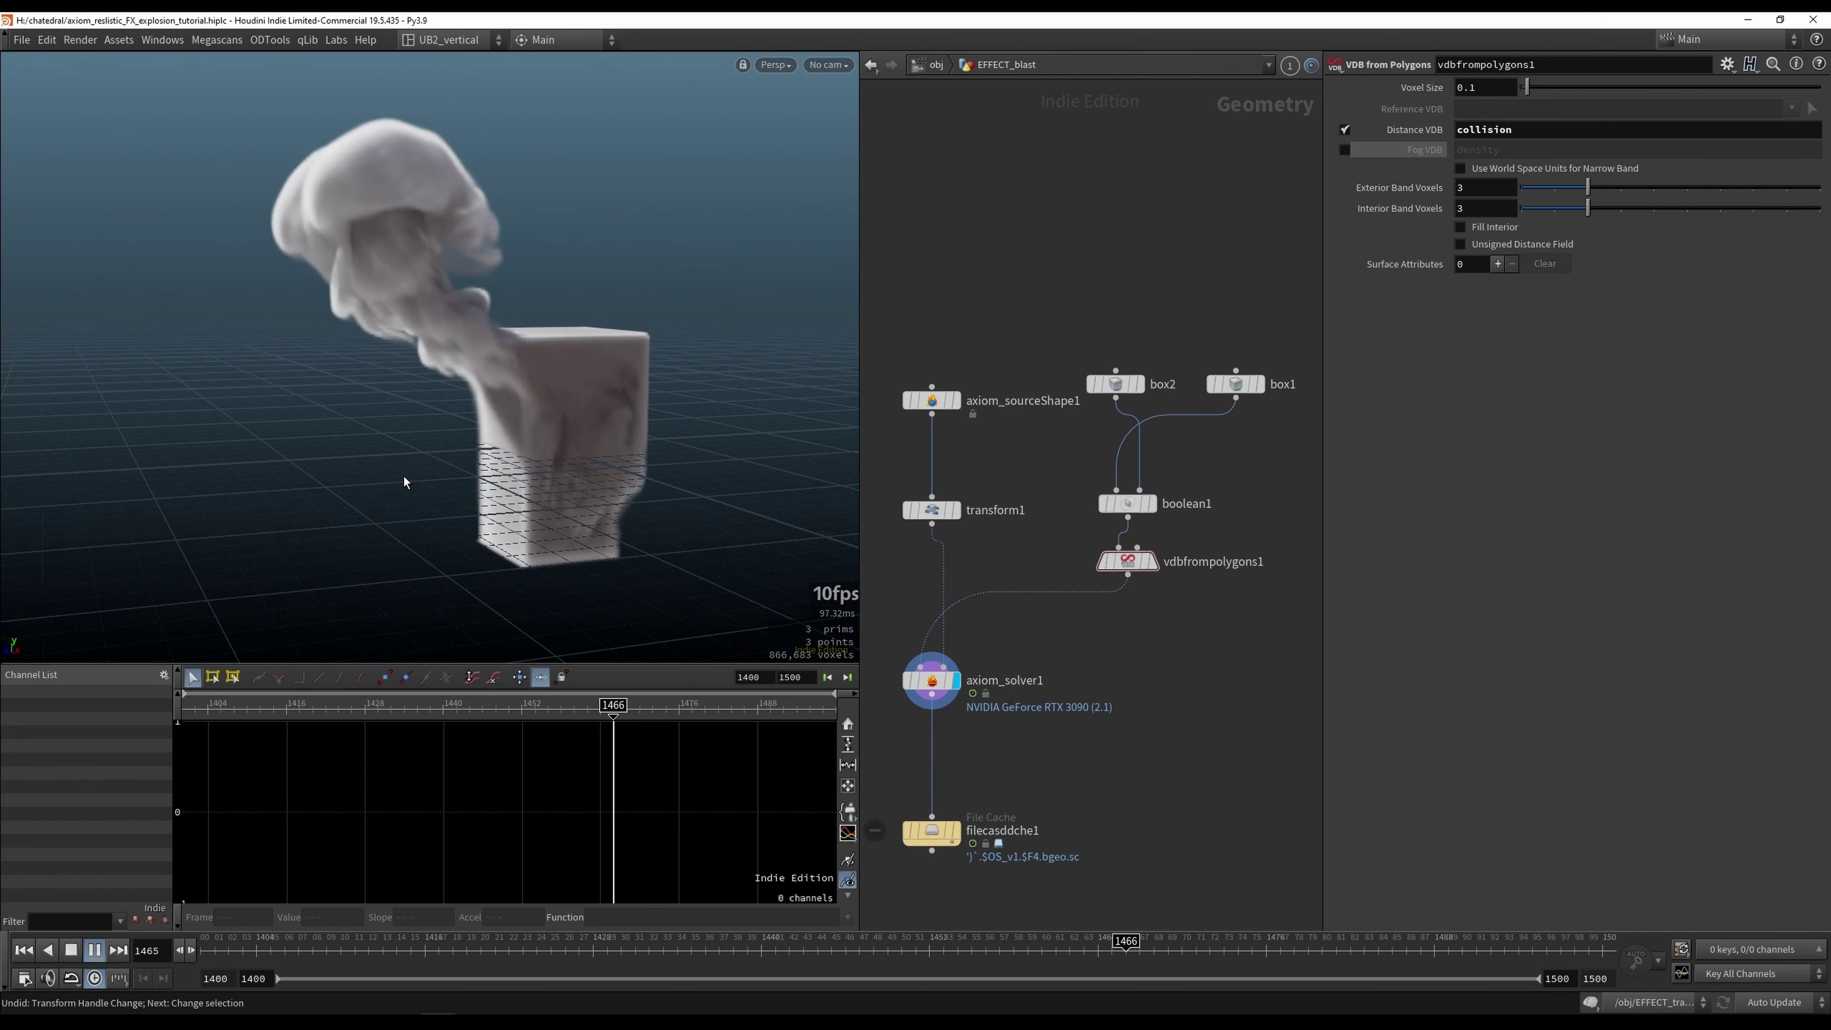
drag(404, 477, 558, 494)
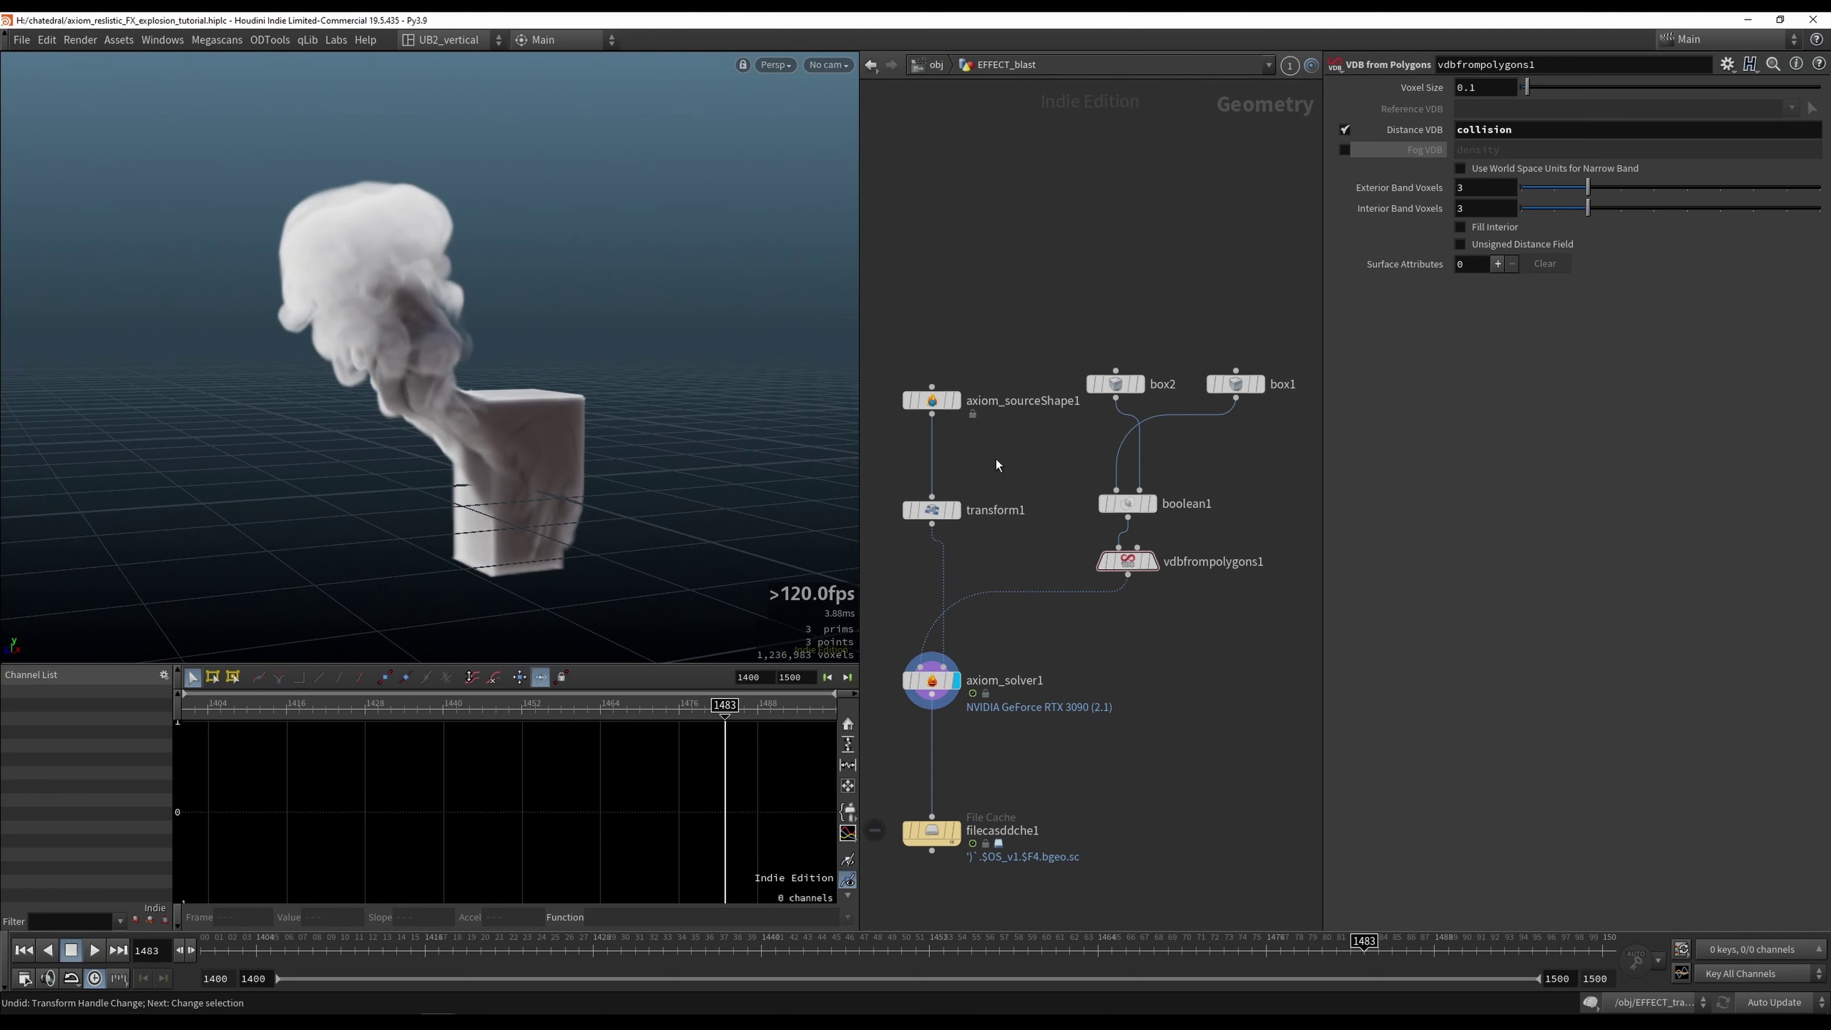
Step: Move axiom_sourceShape1 and transform1 together higher in the network to free space above axiom_solver1
middle_drag(1016, 550, 1058, 560)
drag(1029, 340, 958, 429)
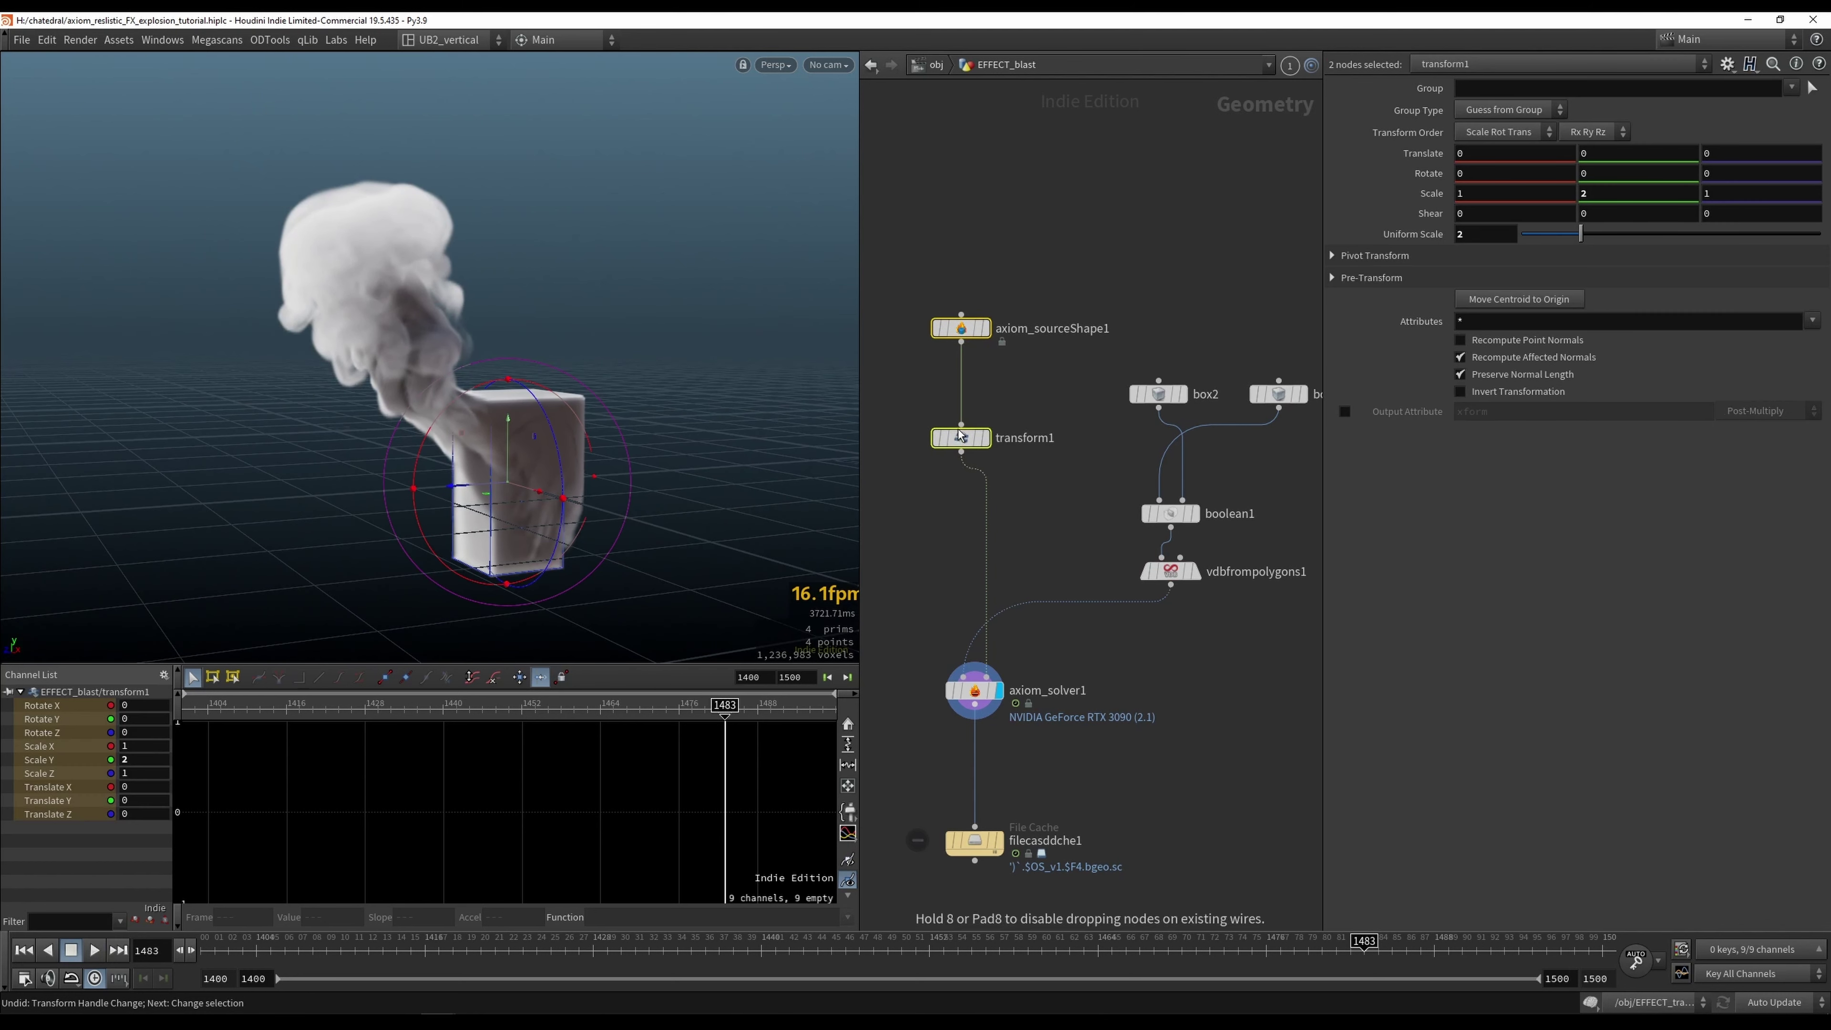
click(1047, 526)
middle_drag(1048, 527, 1030, 494)
click(956, 659)
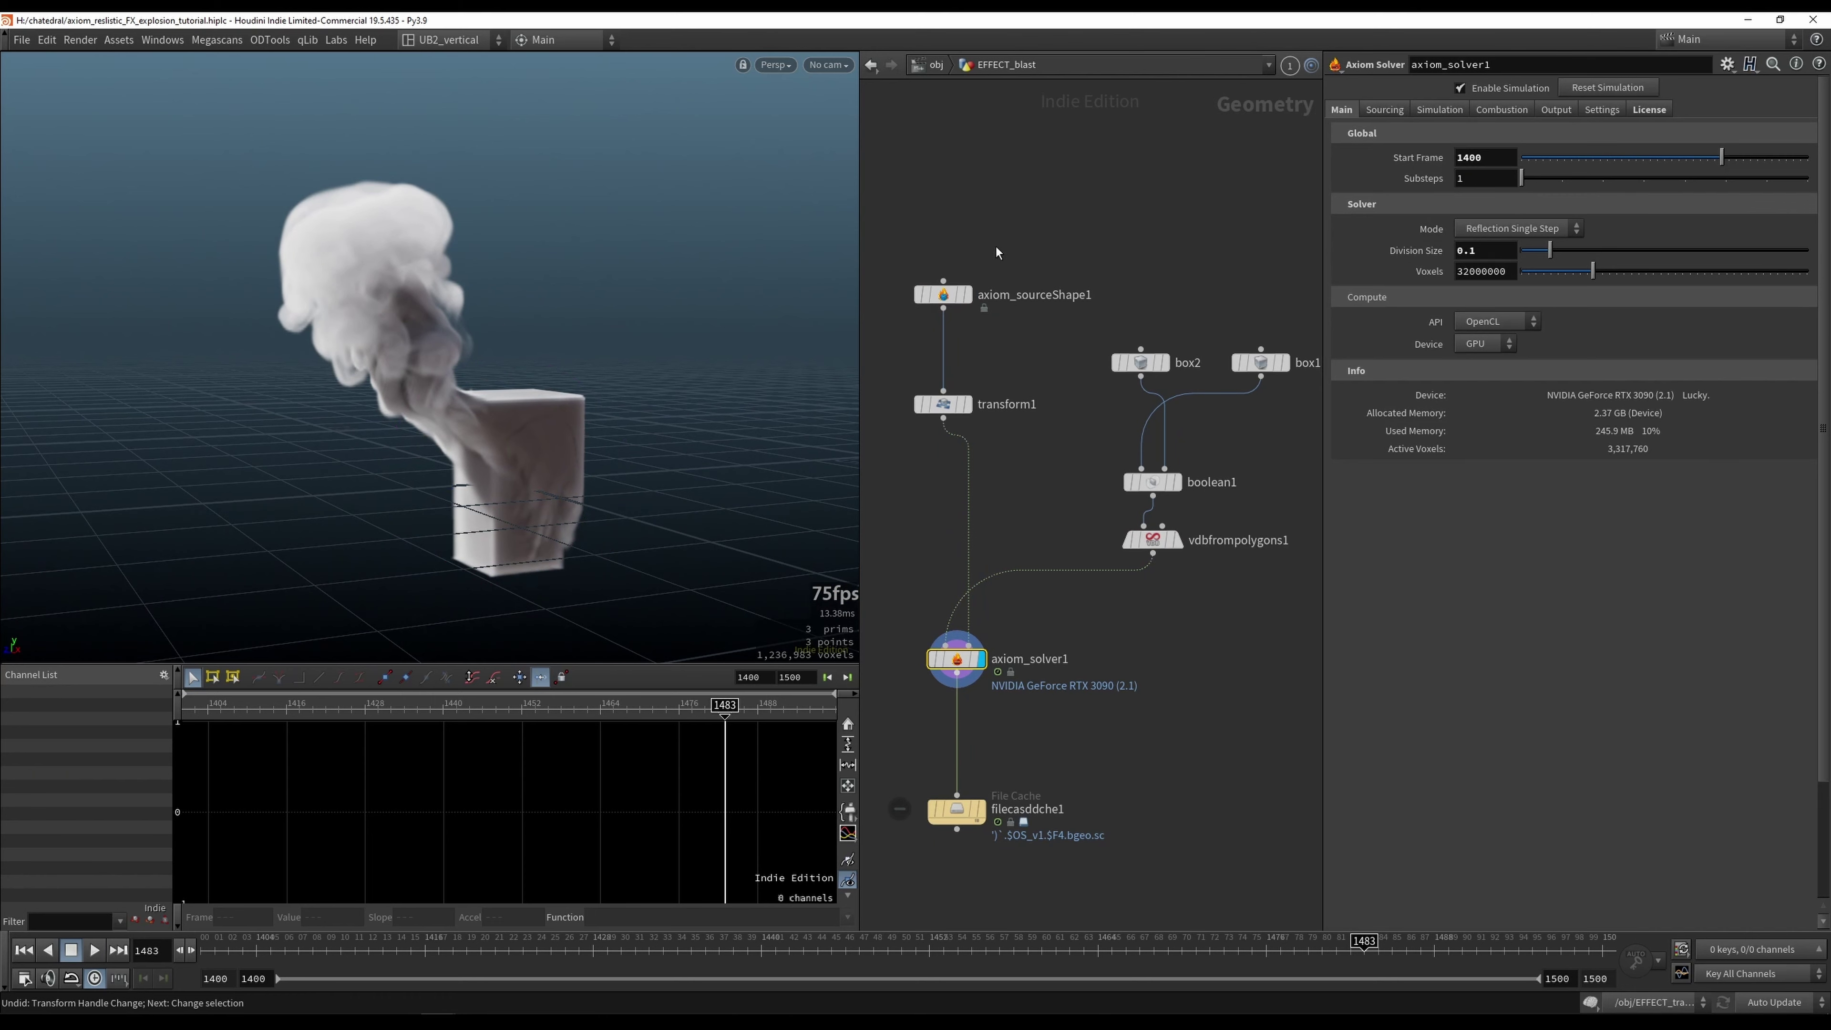
Step: Set the Pressure of axiom_sourceShape1 to 20, then reset the axiom_solver1 simulation and return to the start frame
click(943, 294)
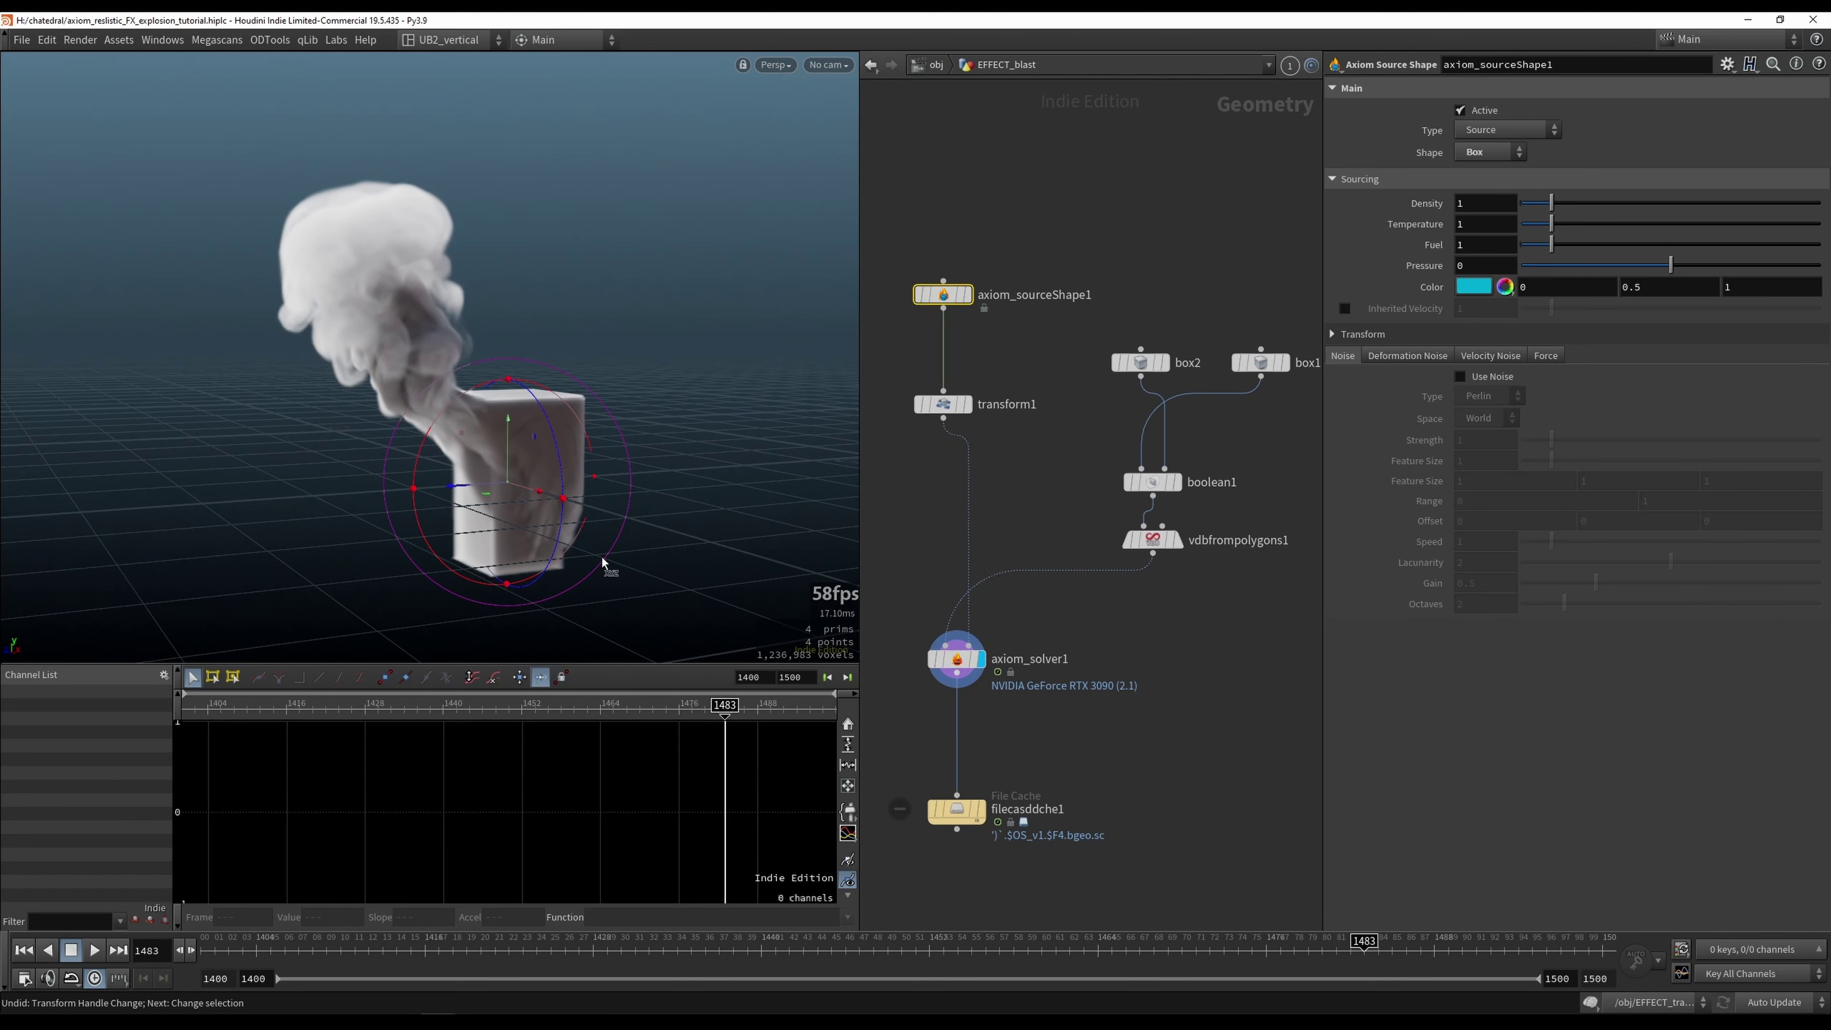
drag(1465, 266, 1331, 278)
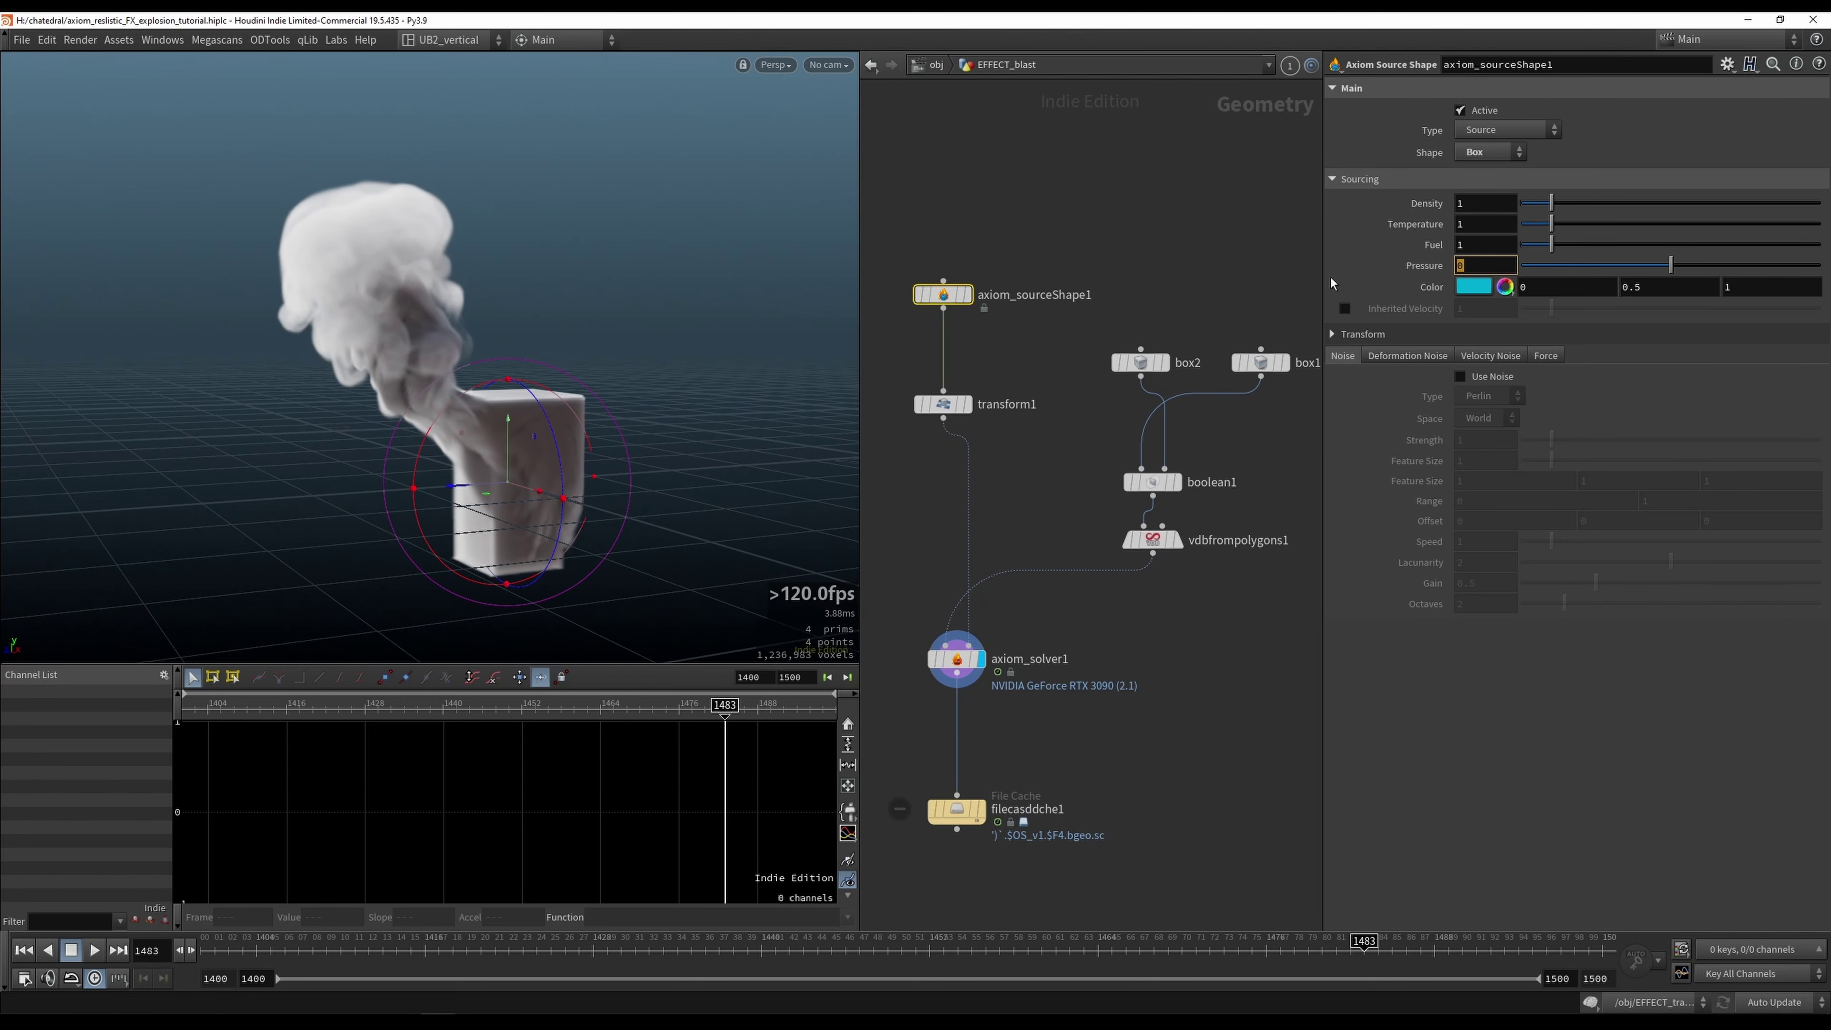
text(20)
key(Return)
click(968, 660)
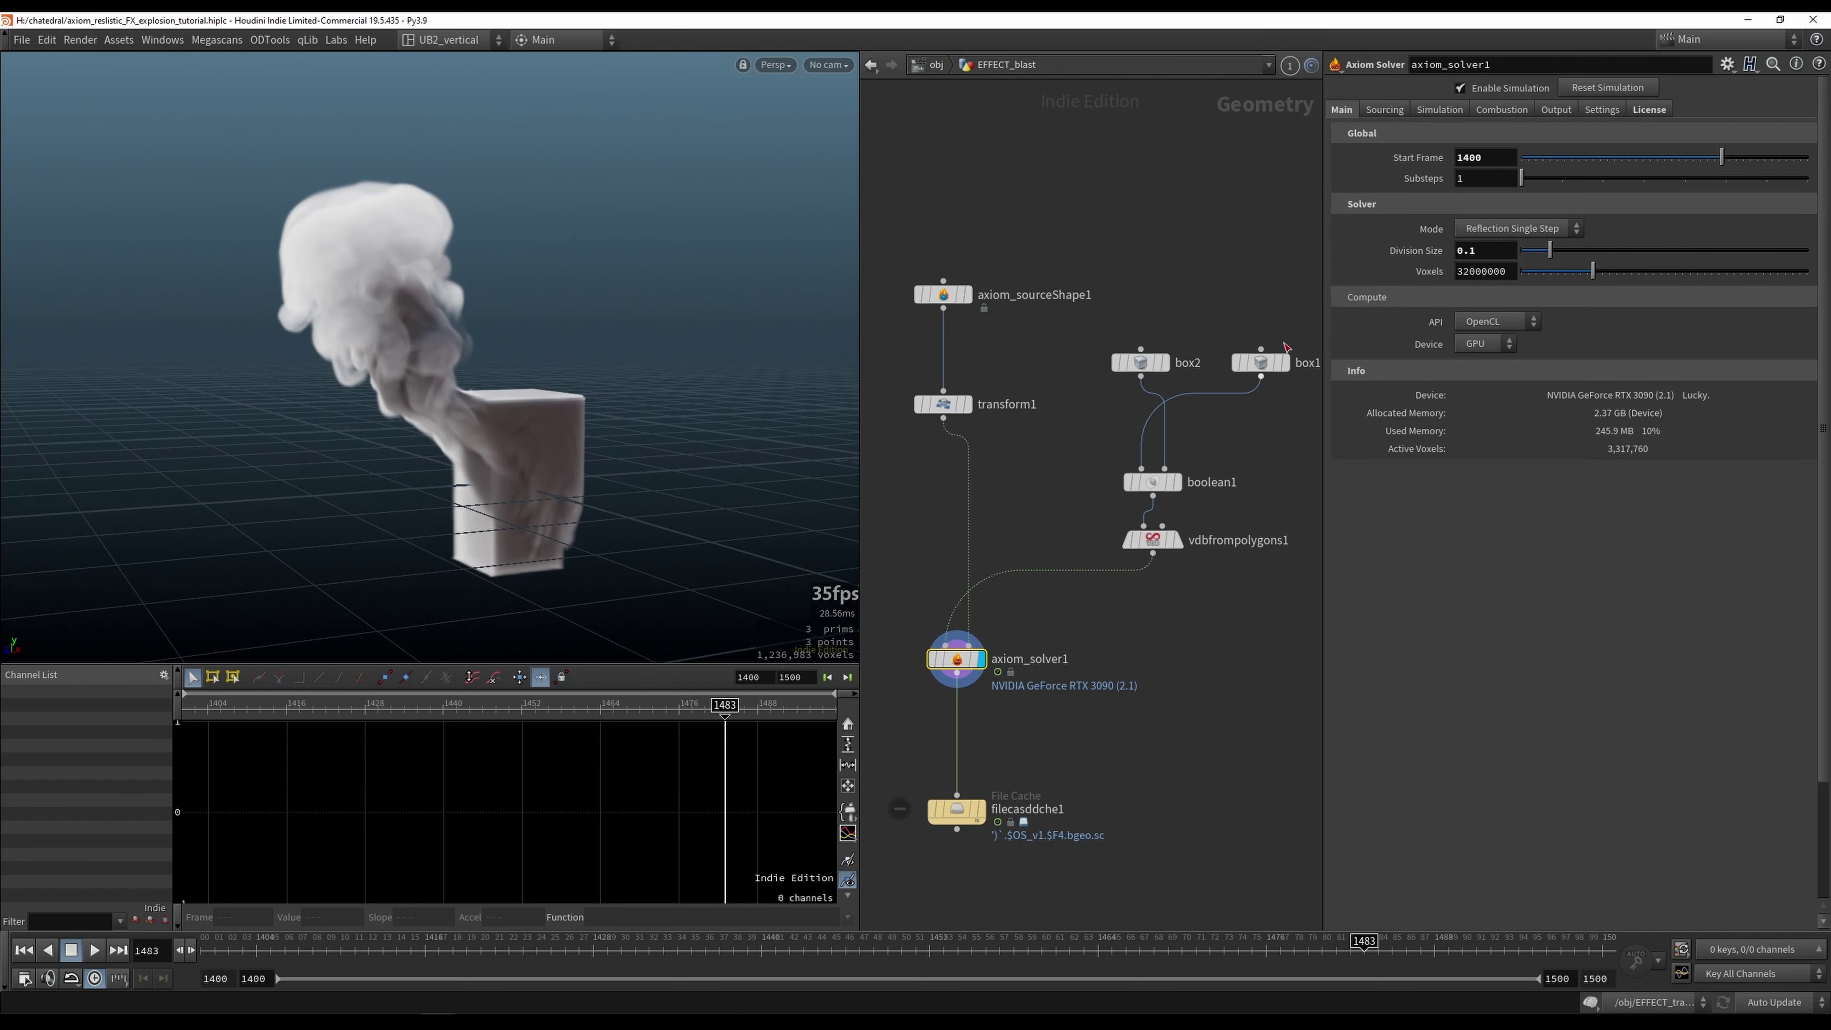
click(1596, 88)
key(ctrl+Up)
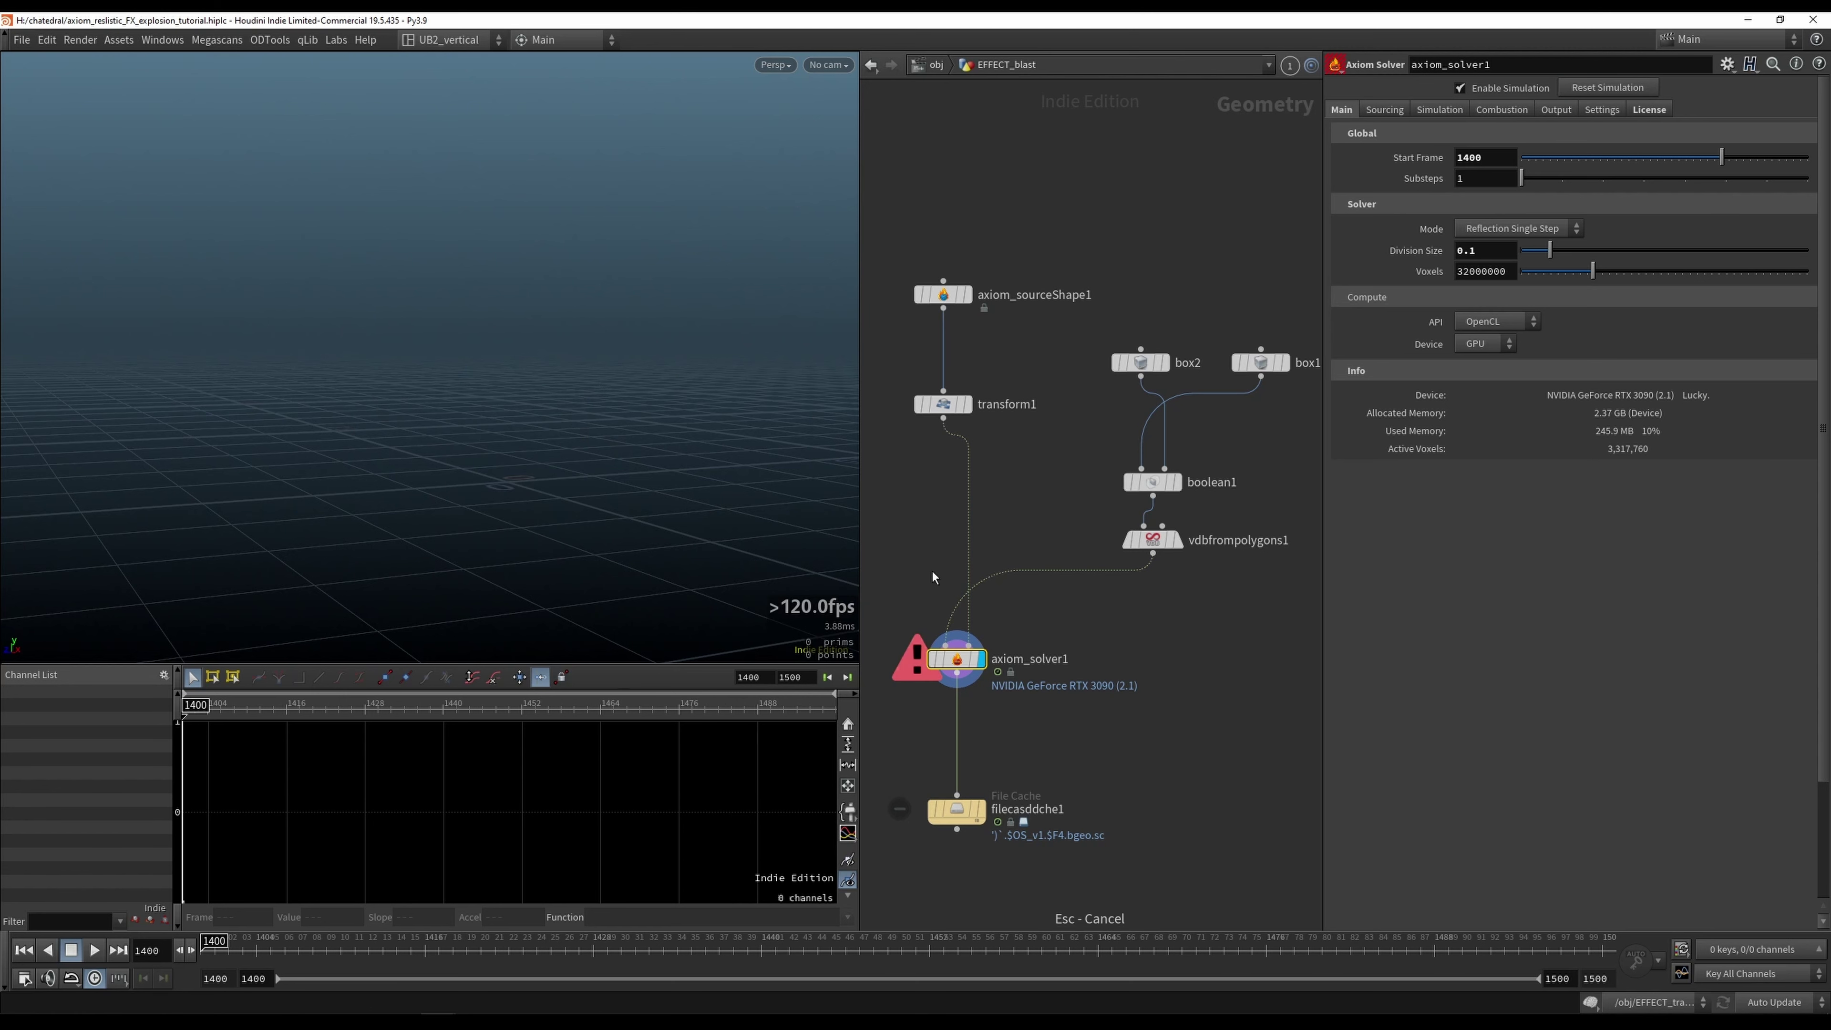
Step: Set the Pressure of axiom_sourceShape1 to 10 and jump to frame 1450
click(943, 294)
double_click(1501, 266)
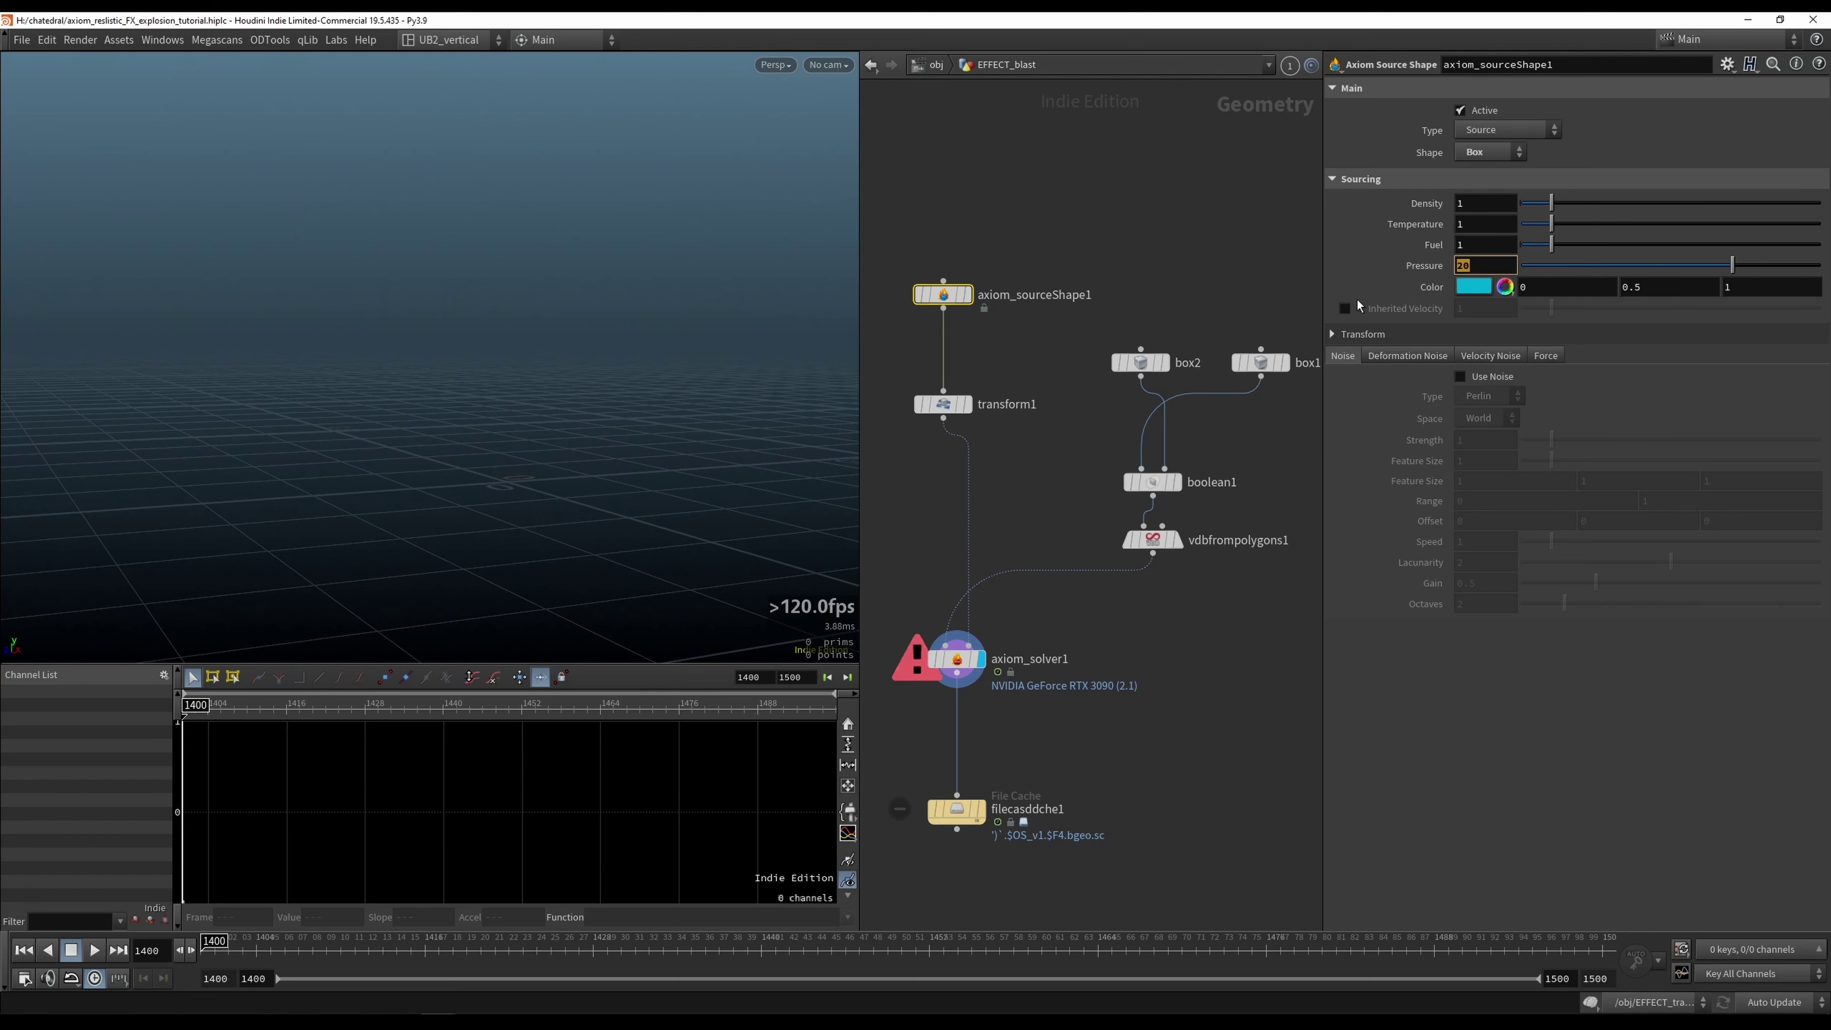
text(10)
key(Return)
click(905, 957)
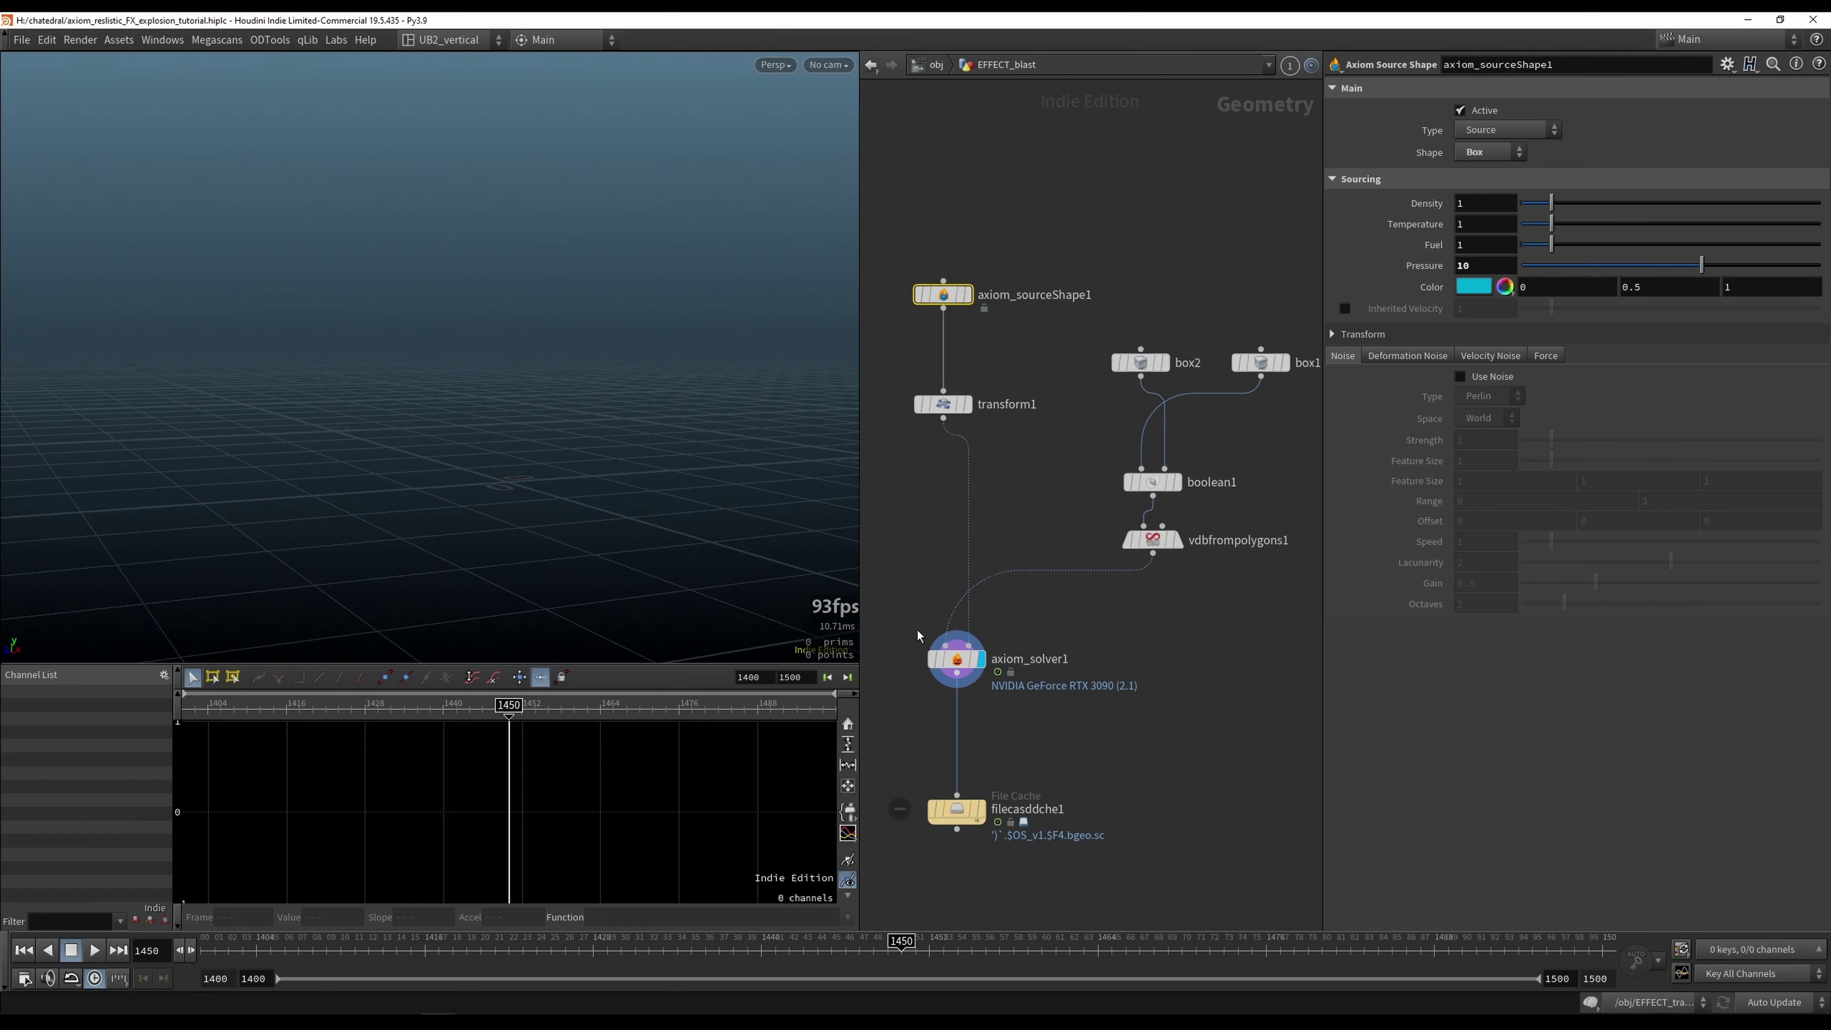
Step: Select axiom_solver1 and replay the simulation from the start to examine how the explosion leaves the hollow box
click(953, 659)
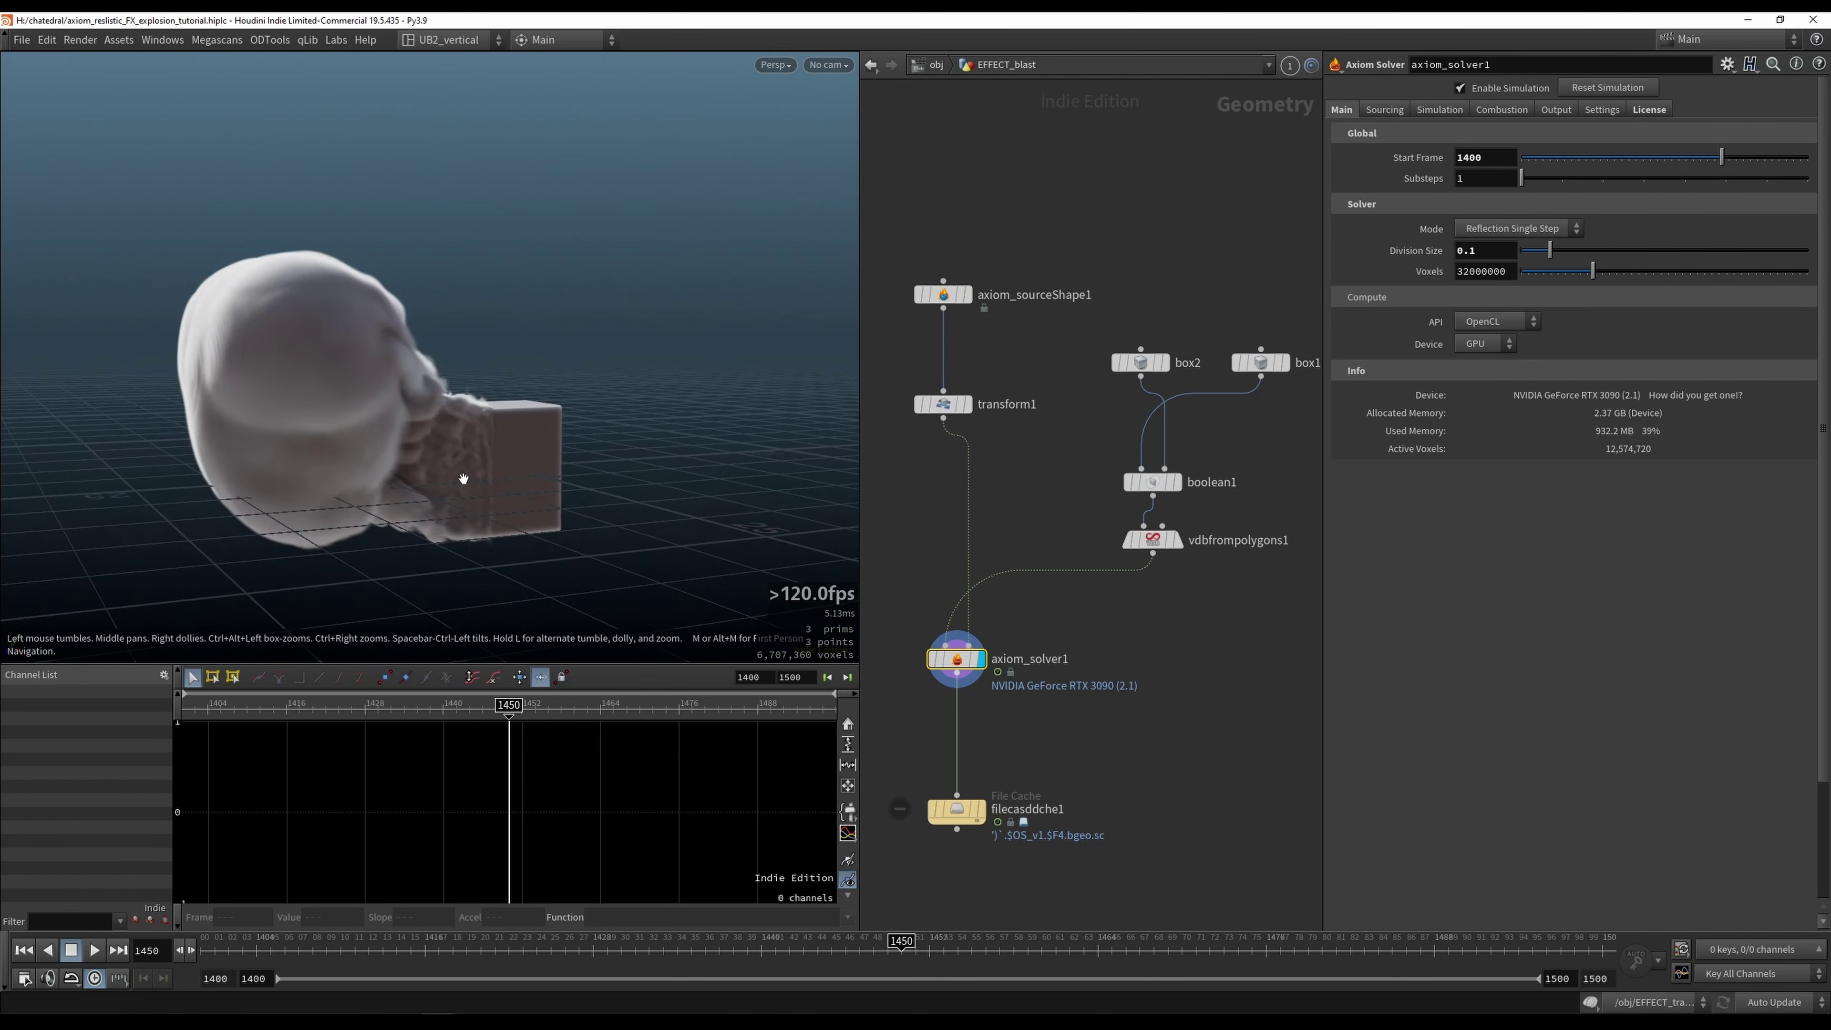
alt+drag(464, 478, 478, 486)
key(ctrl+Up)
key(Up)
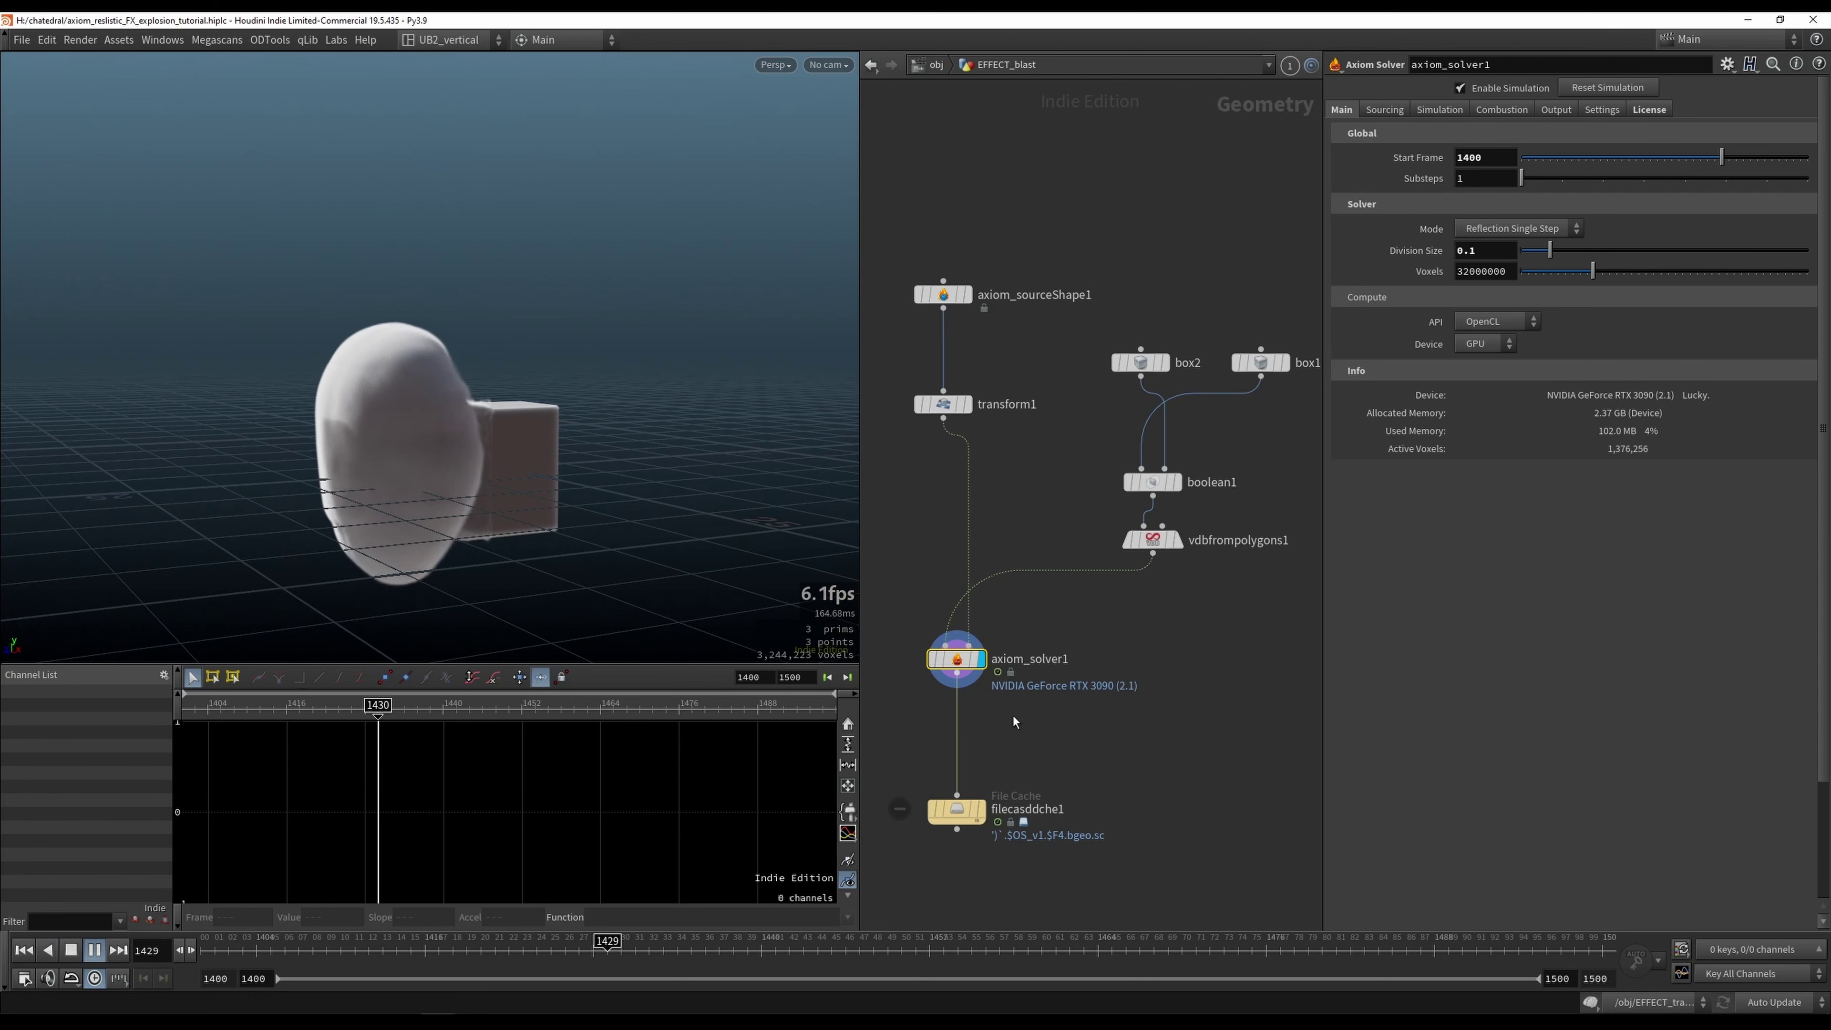
key(Up)
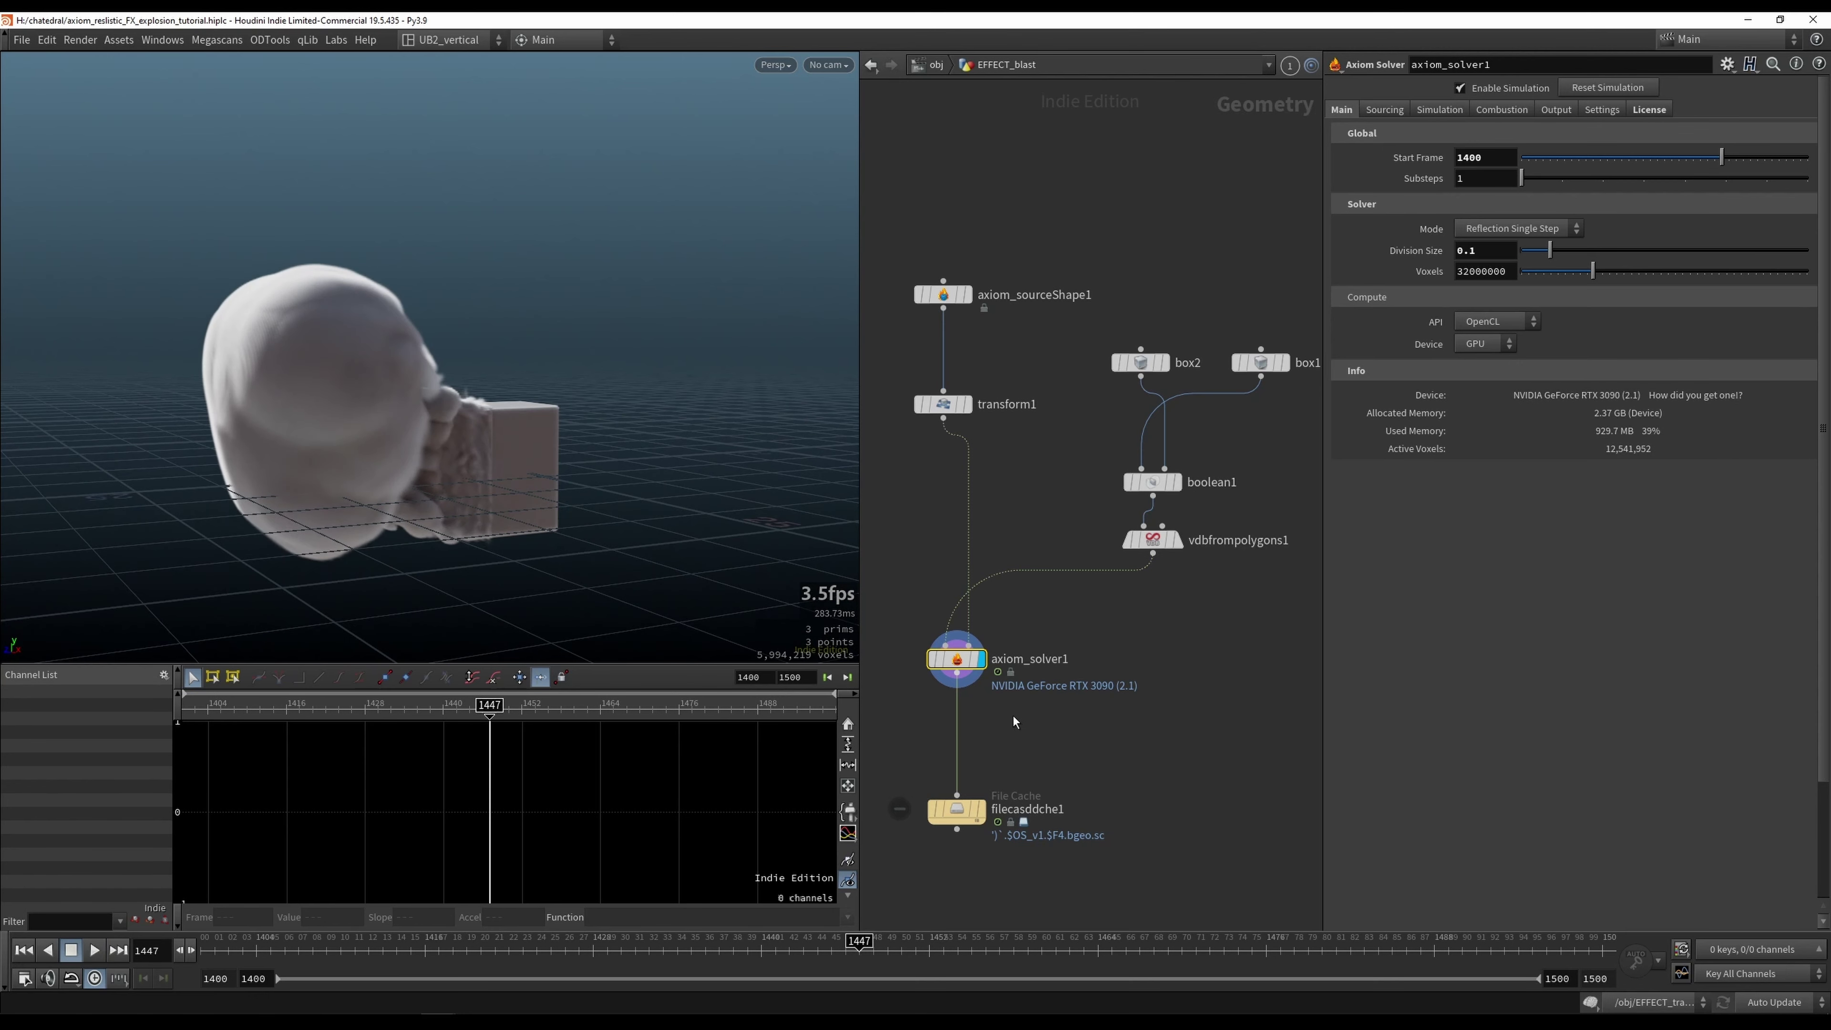
Step: Disconnect vdbfrompolygons1 from axiom_solver1 and replay the simulation from the start without the collision
drag(1048, 553, 1044, 583)
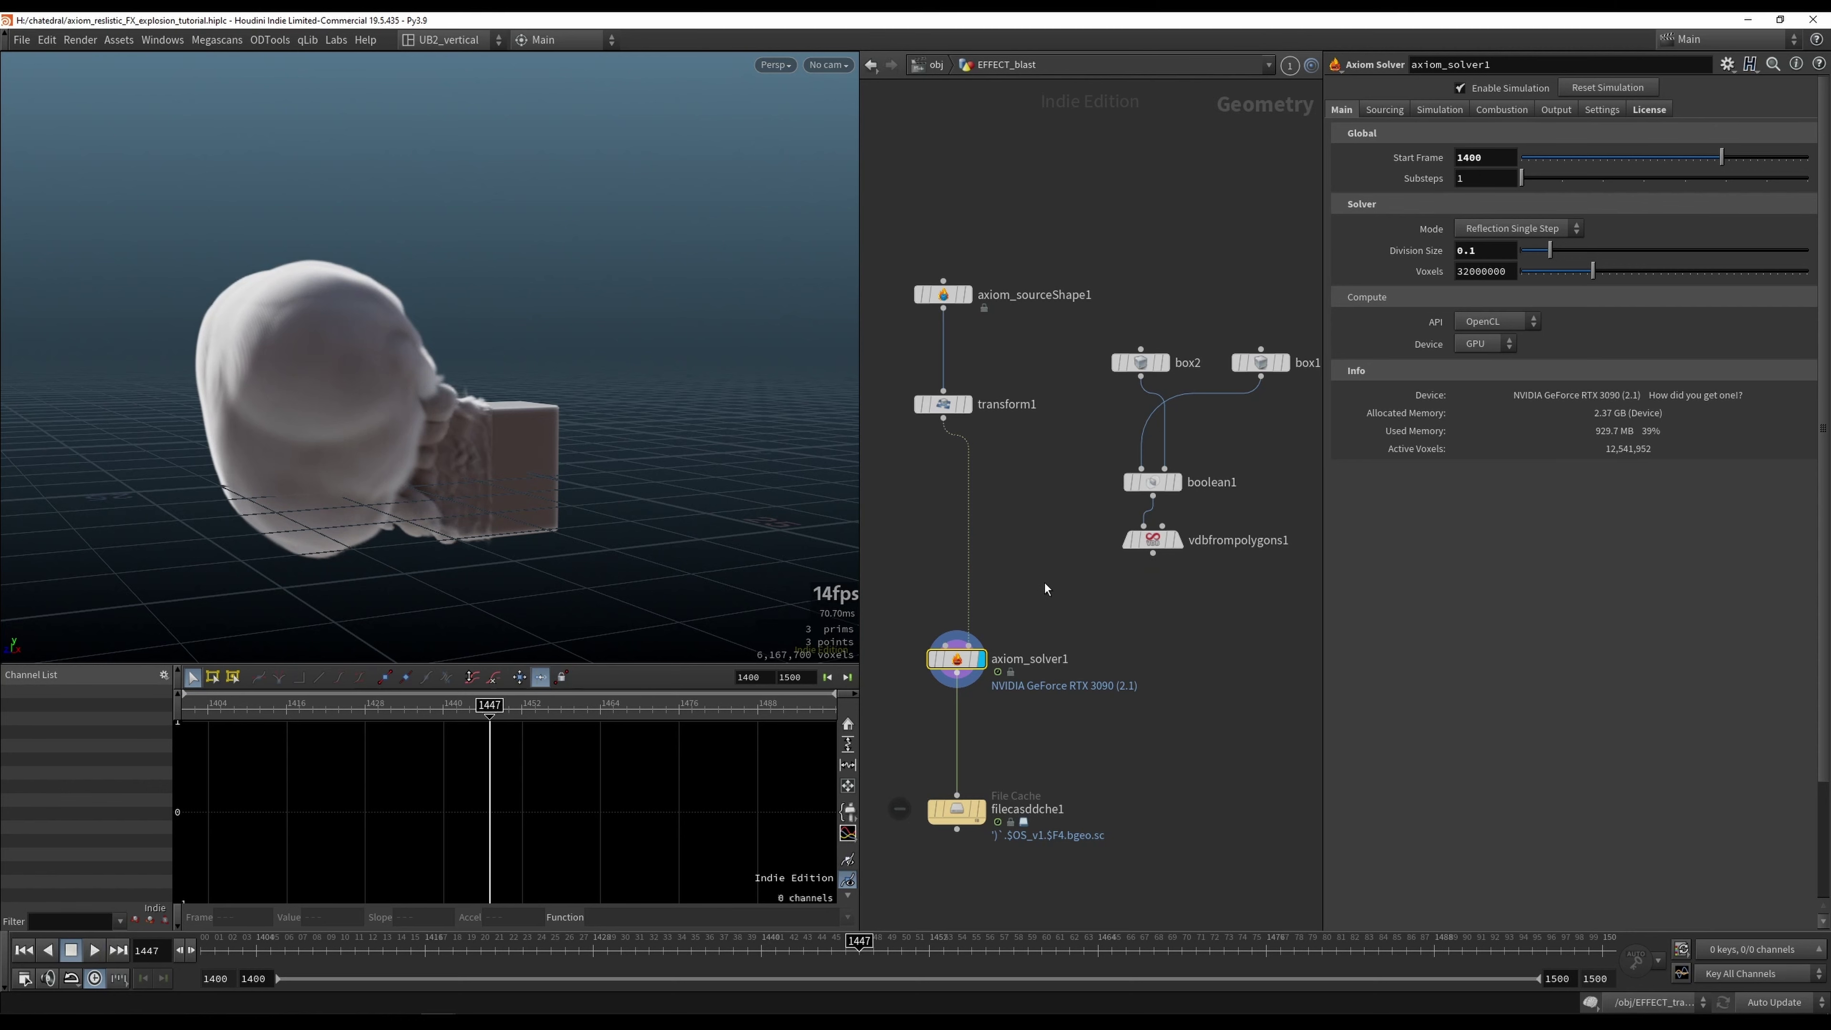
key(ctrl+Up)
key(Up)
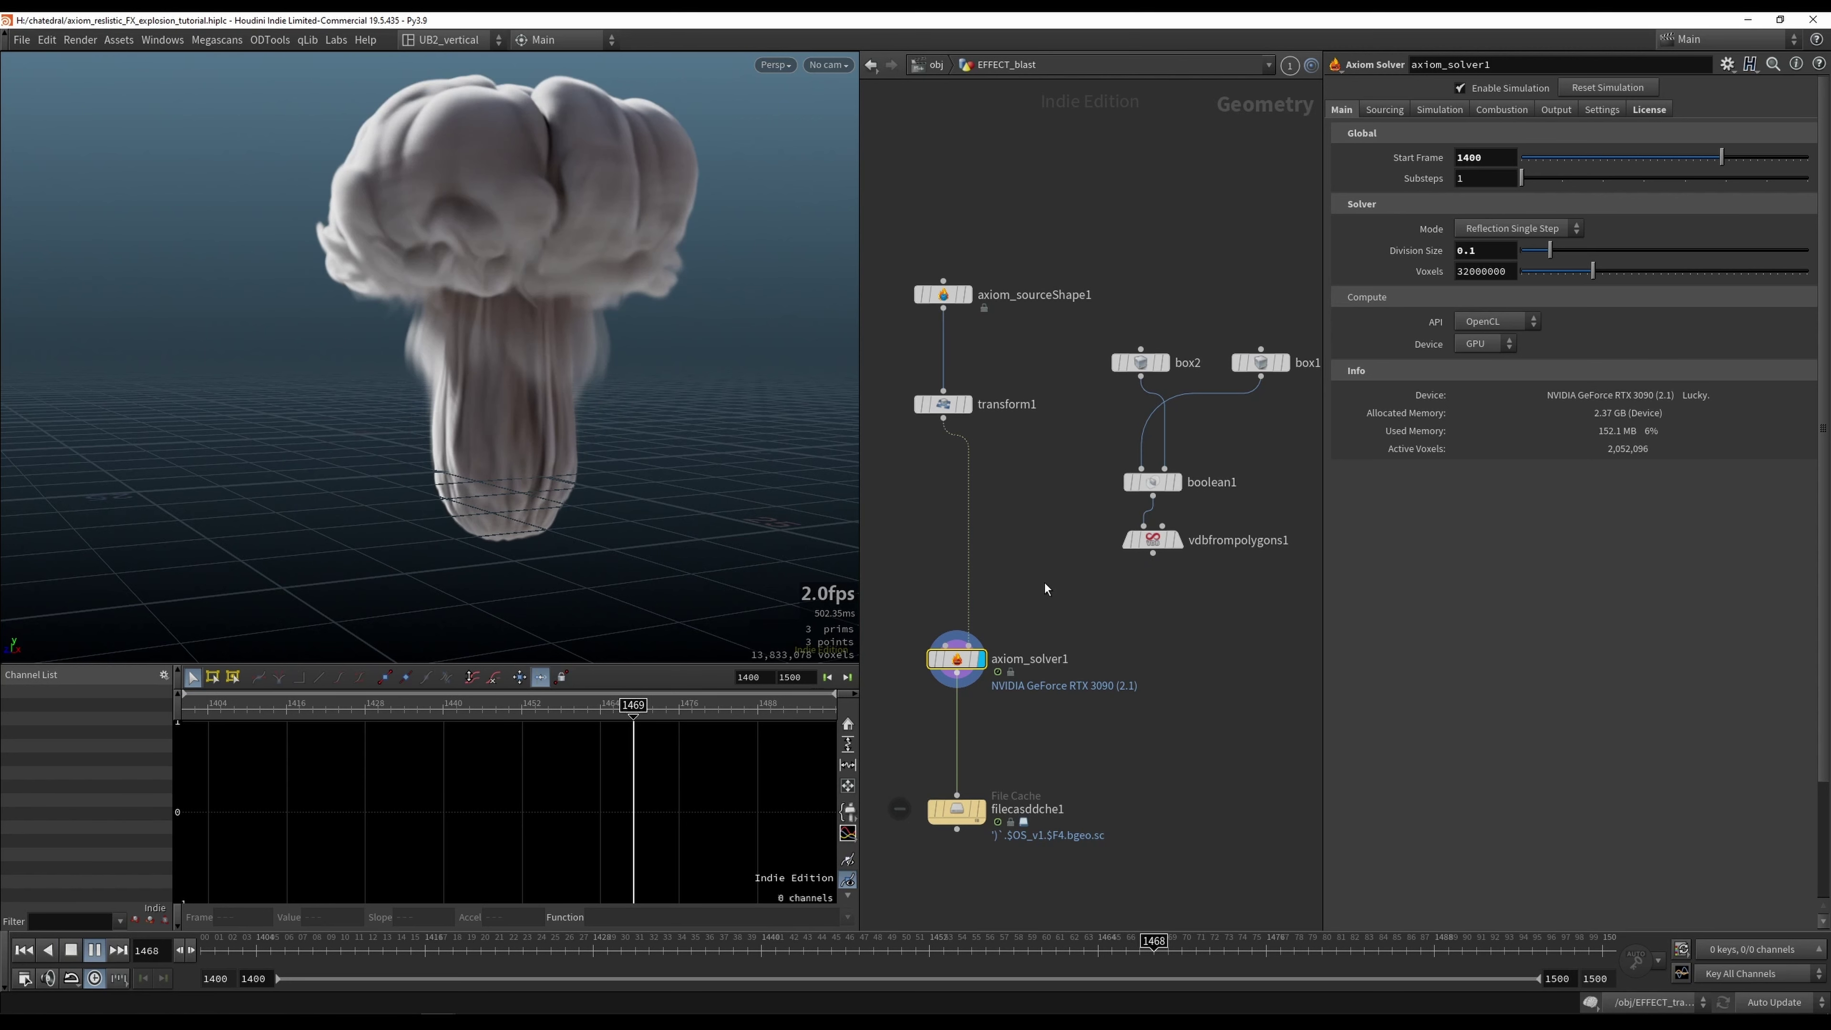
key(Up)
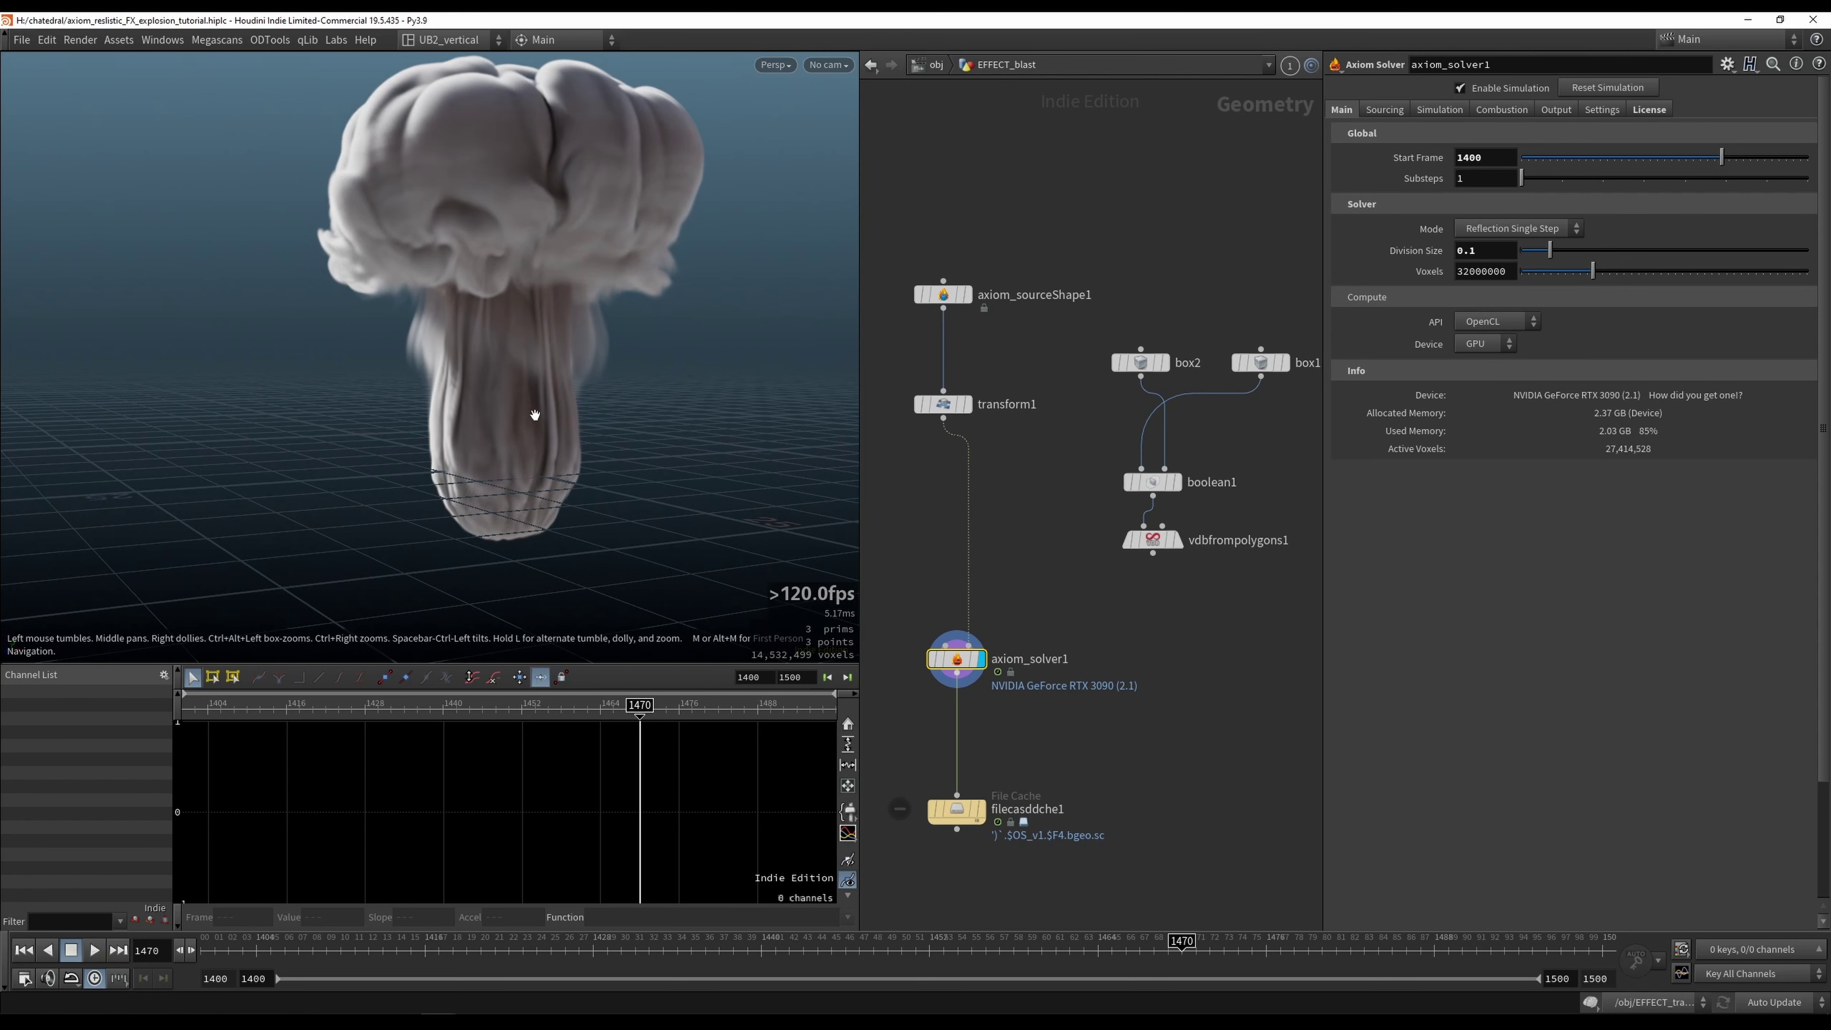
Step: Return to frame 1400 and reconnect vdbfrompolygons1 to the first input of axiom_solver1
drag(535, 409, 497, 453)
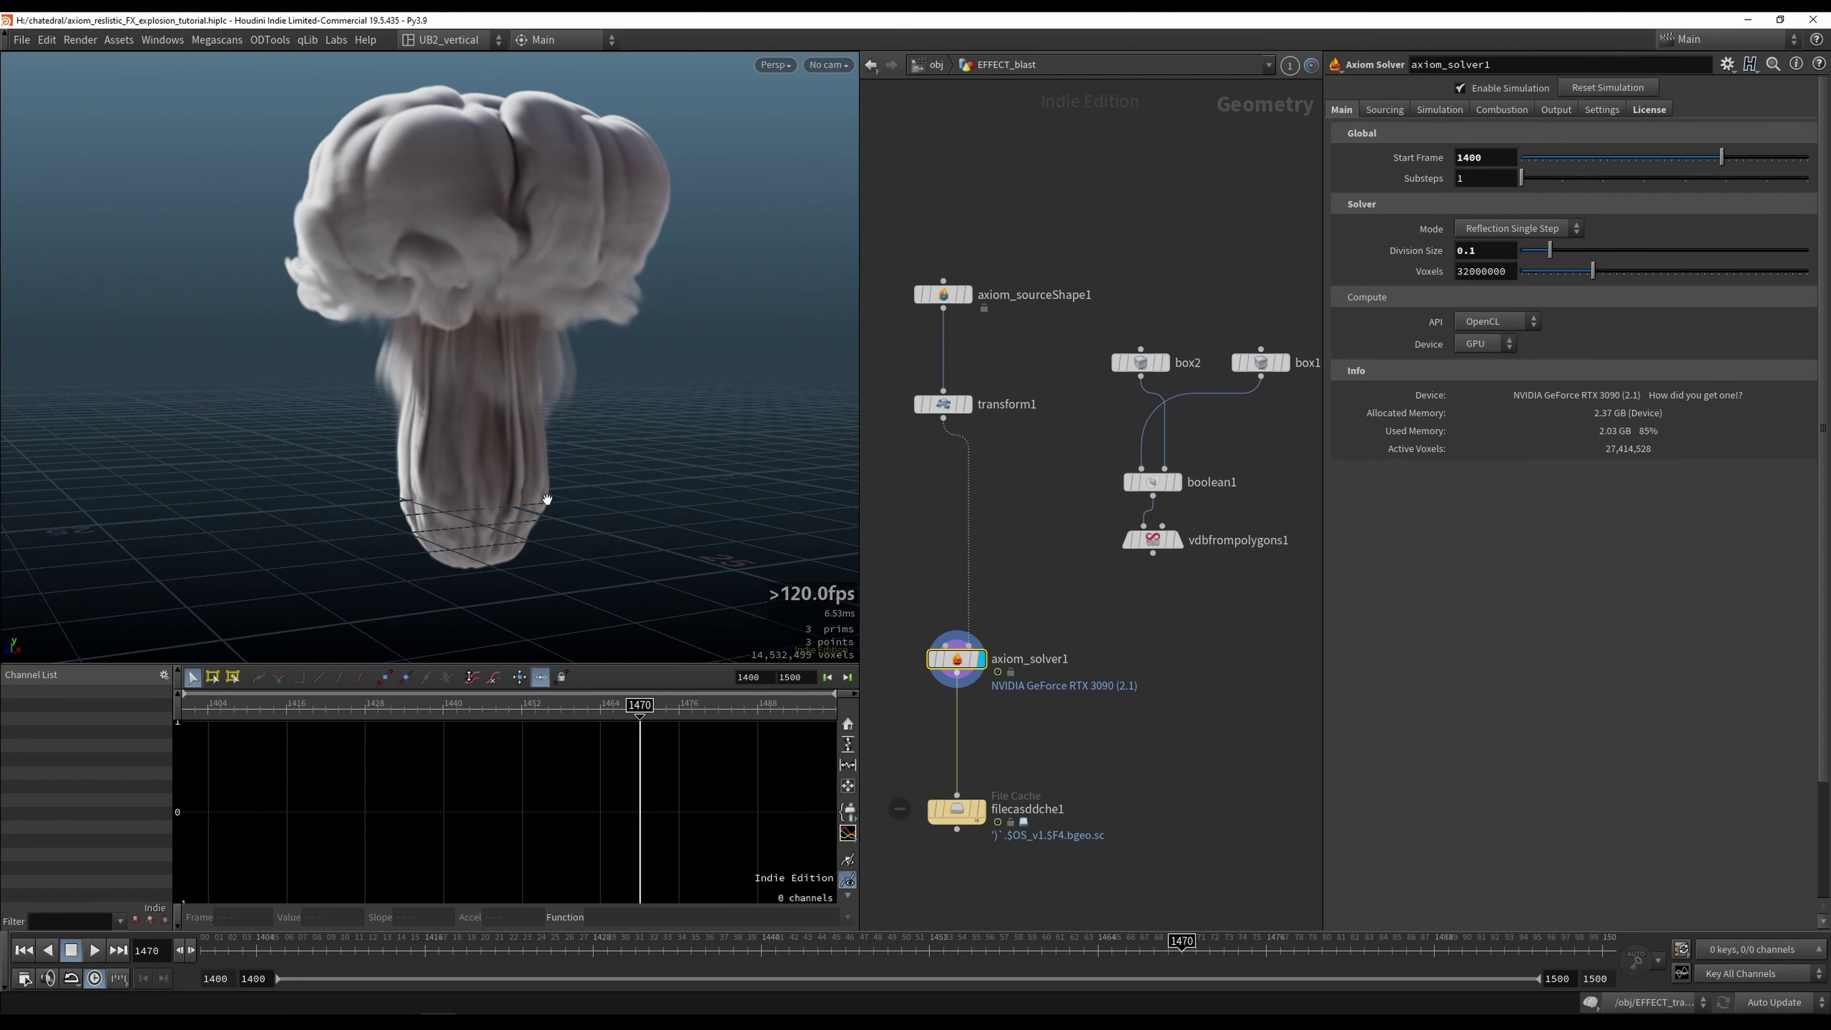
drag(547, 499, 540, 498)
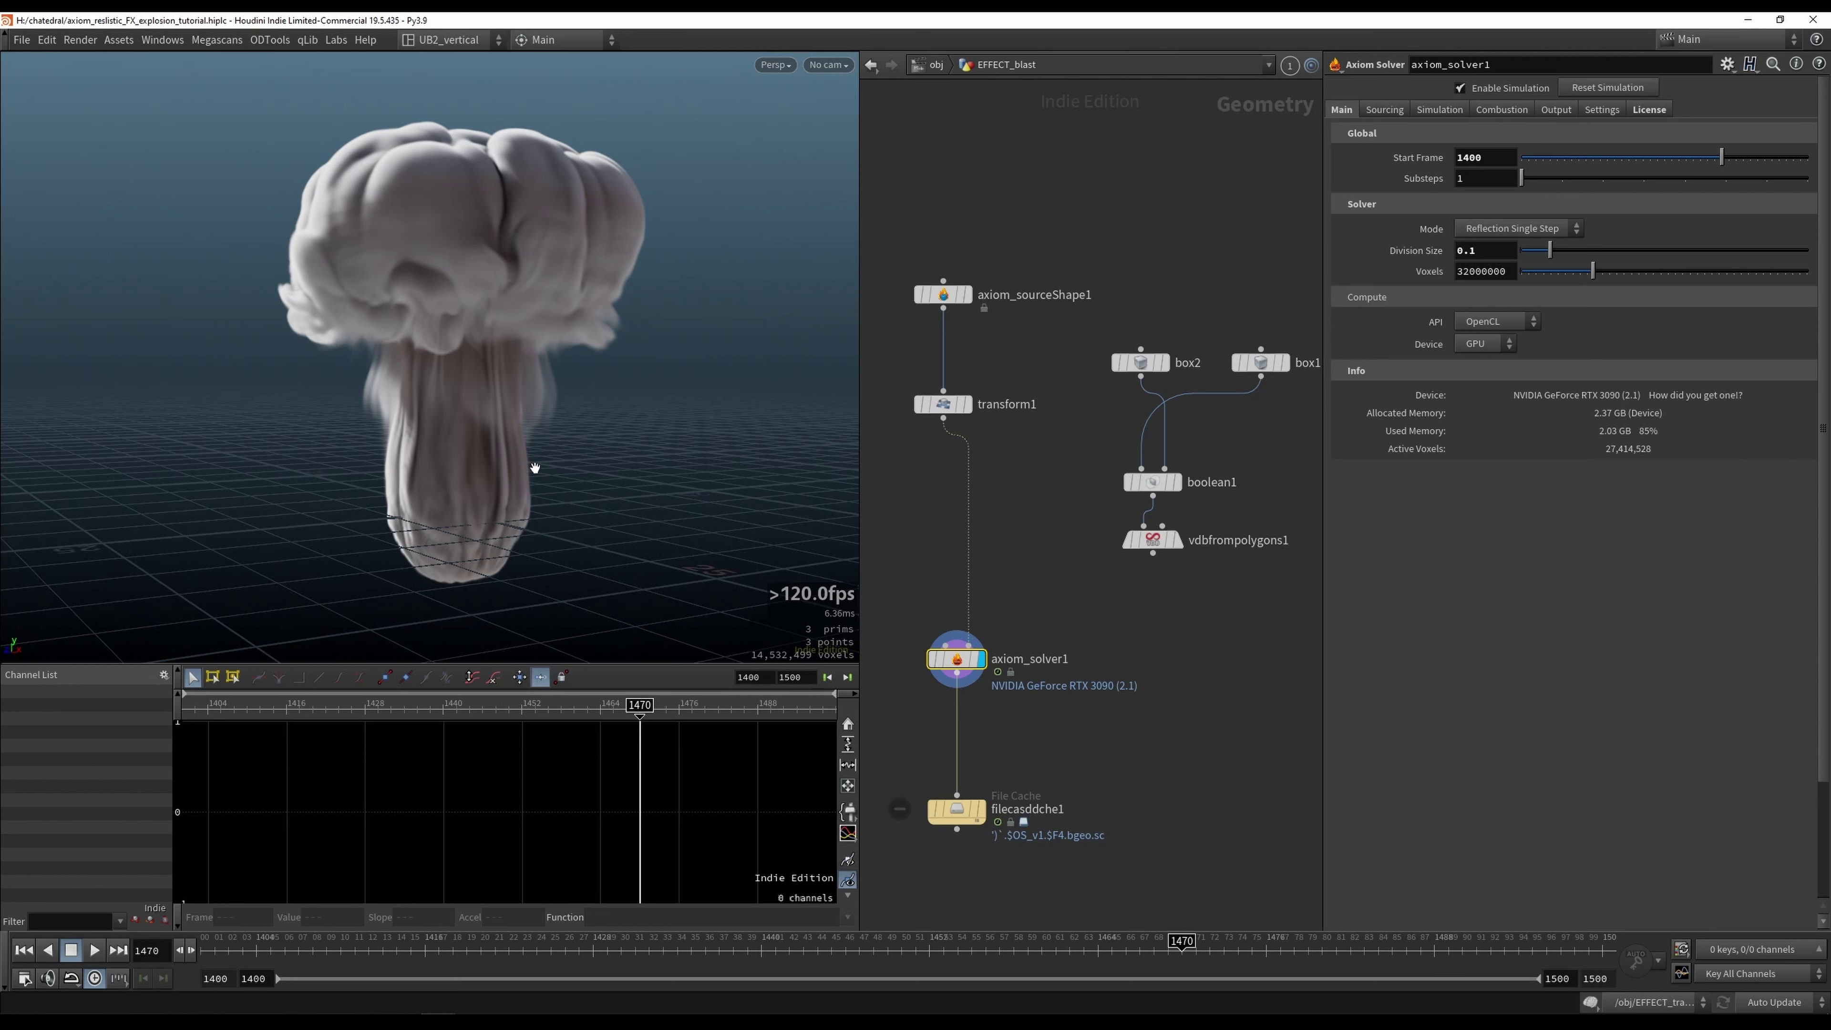
key(ctrl+Left)
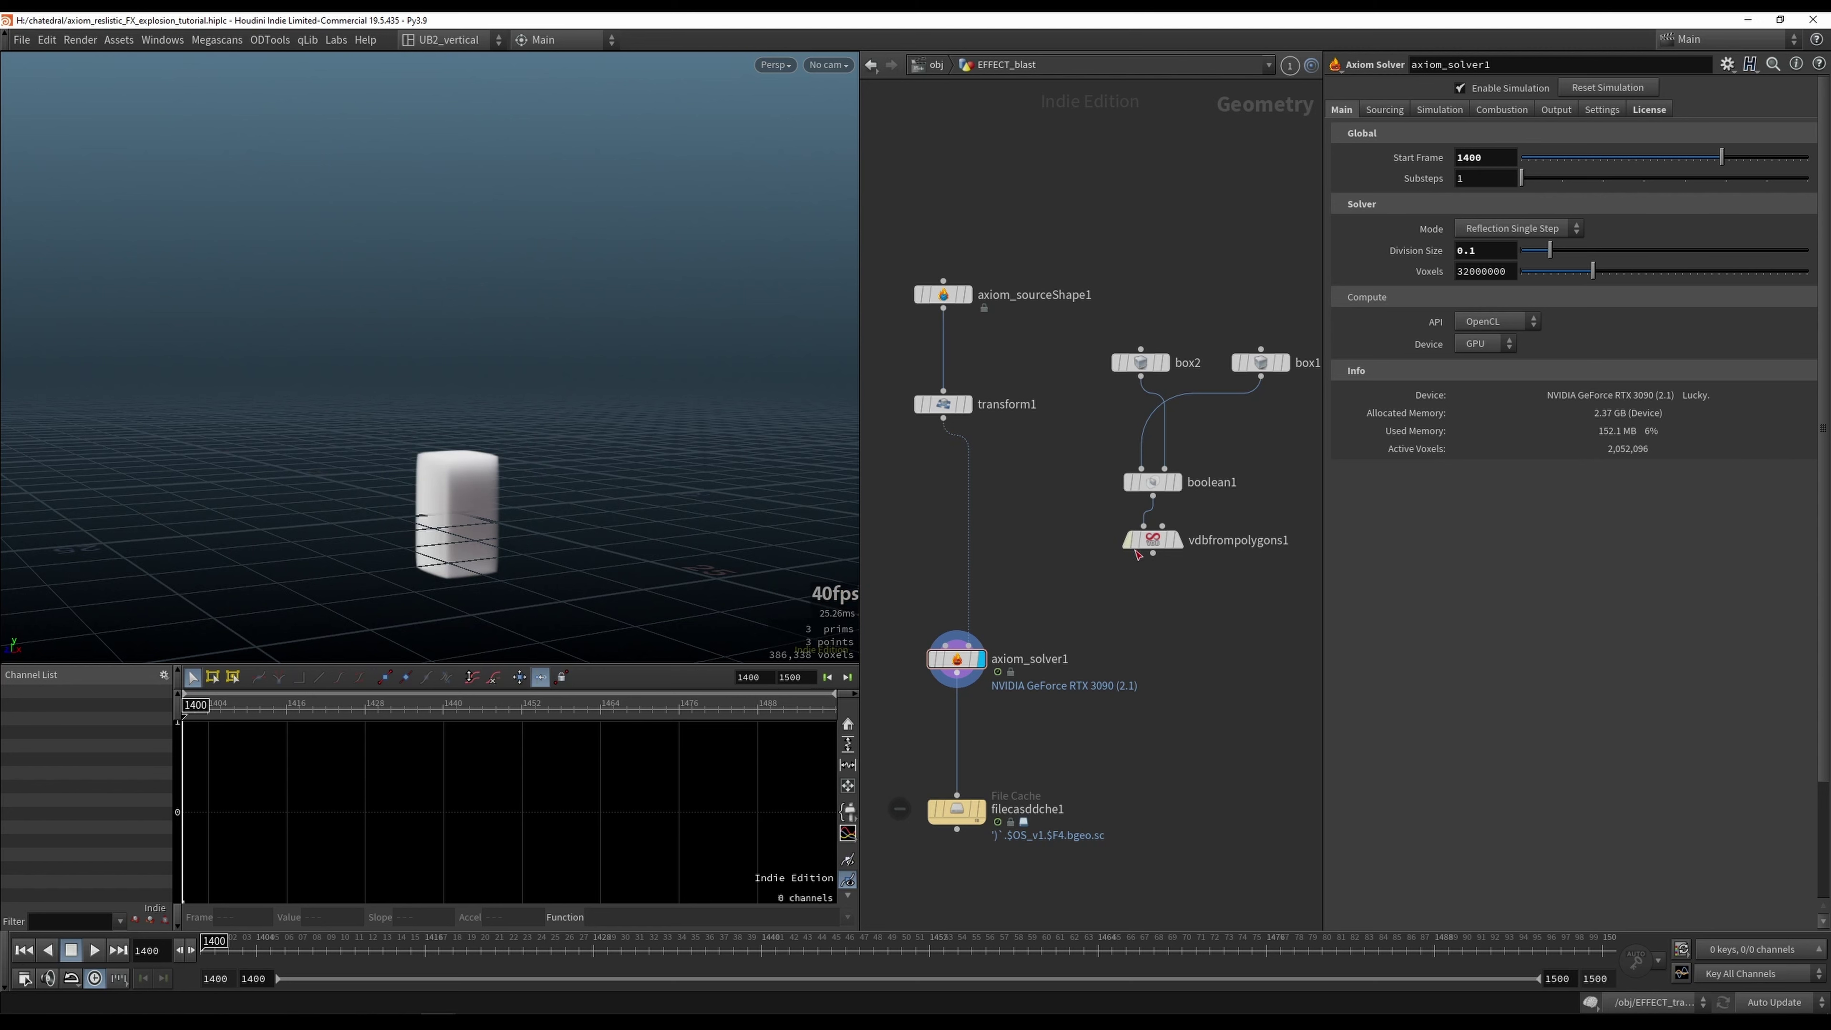
drag(1137, 554, 947, 644)
Step: Link the Temperature, Fuel and Pressure of axiom_sourceShape1 to its Density with relative references, ch("density")
click(1032, 297)
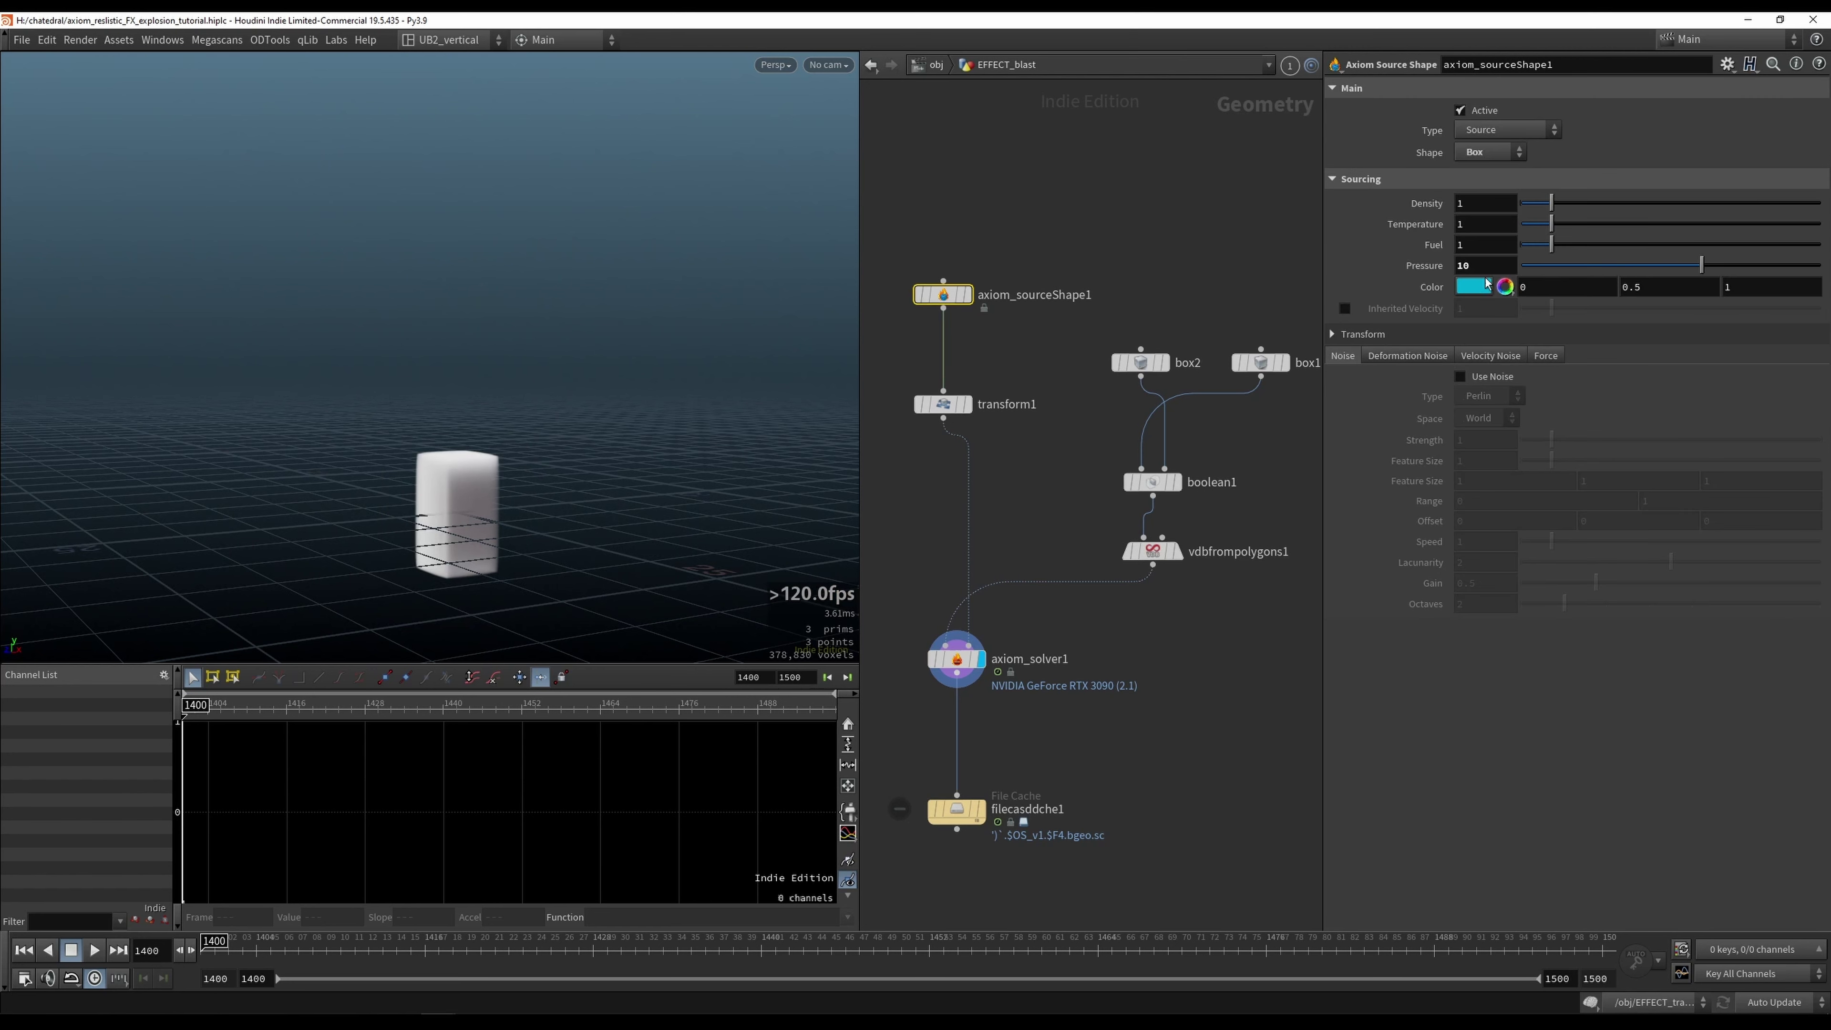
right_click(1493, 203)
click(1536, 354)
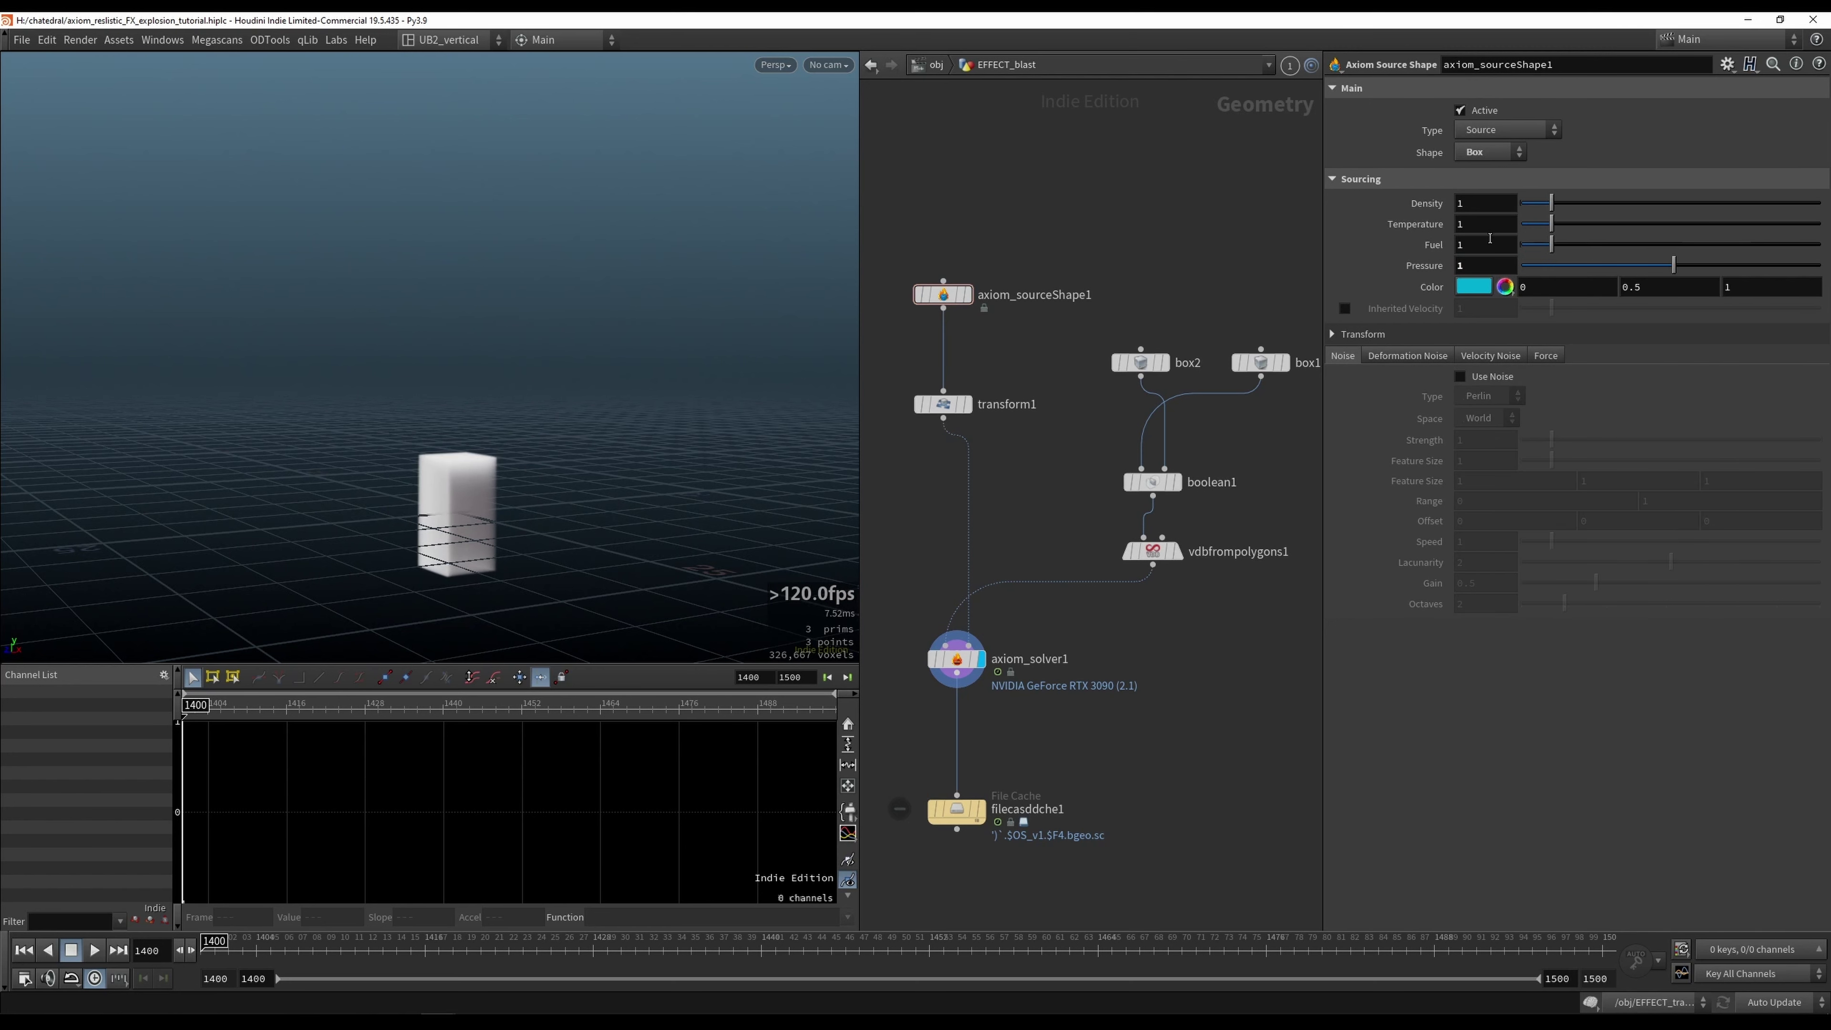
right_click(1485, 221)
click(1535, 405)
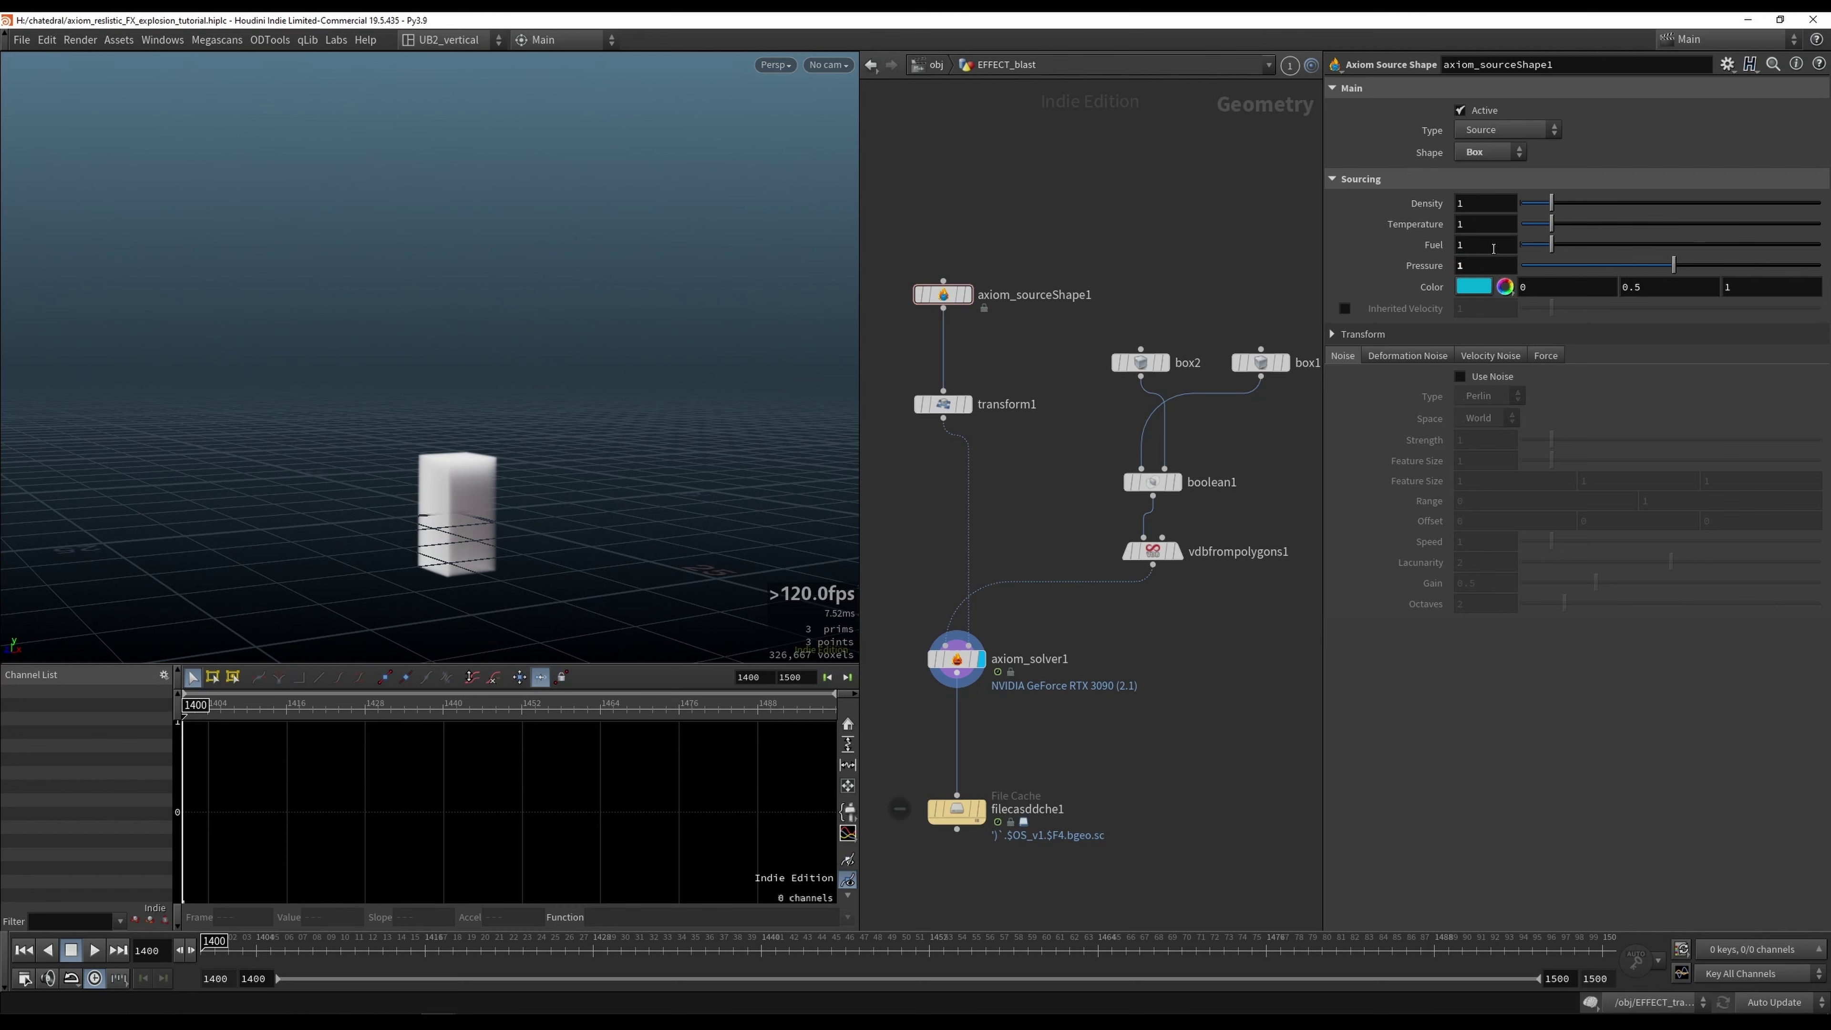
right_click(1476, 223)
click(1526, 422)
right_click(1483, 247)
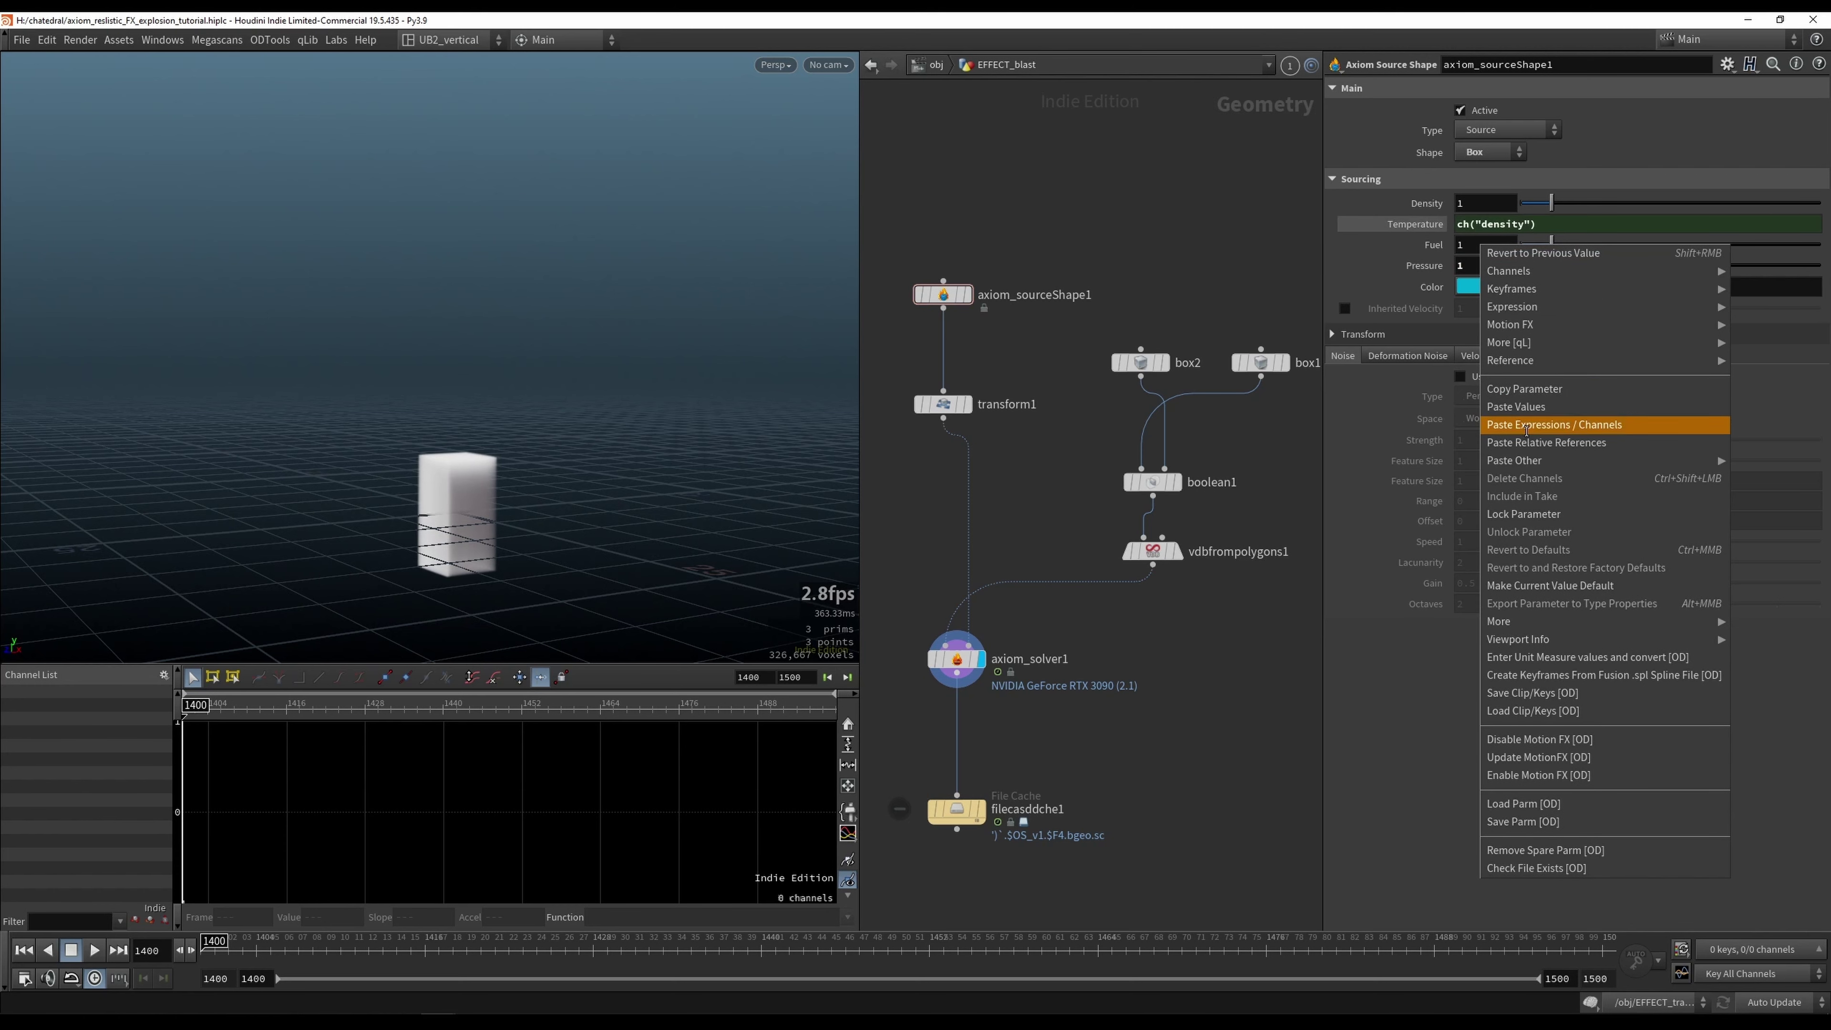
click(1526, 424)
right_click(1481, 266)
click(1526, 442)
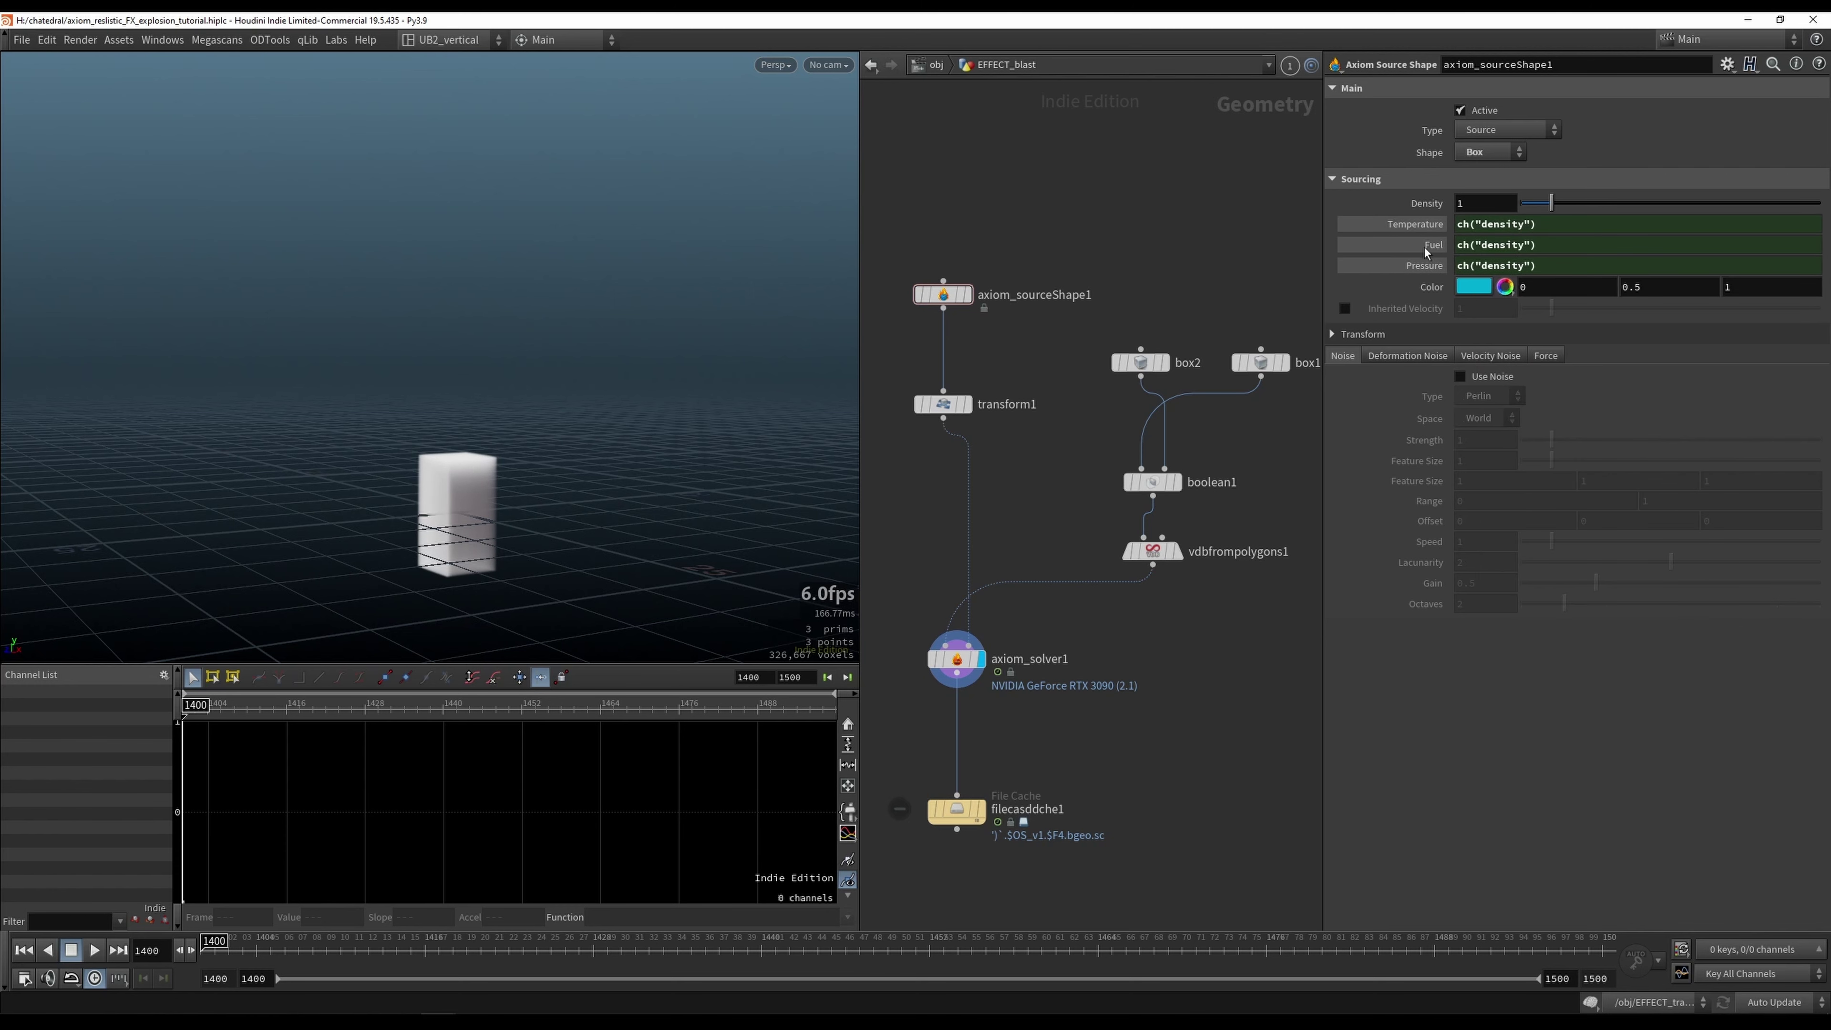
Step: Display axiom_sourceShape1 and keyframe its Density at 1 on frame 1420 and at 0 on frame 1427
key(r)
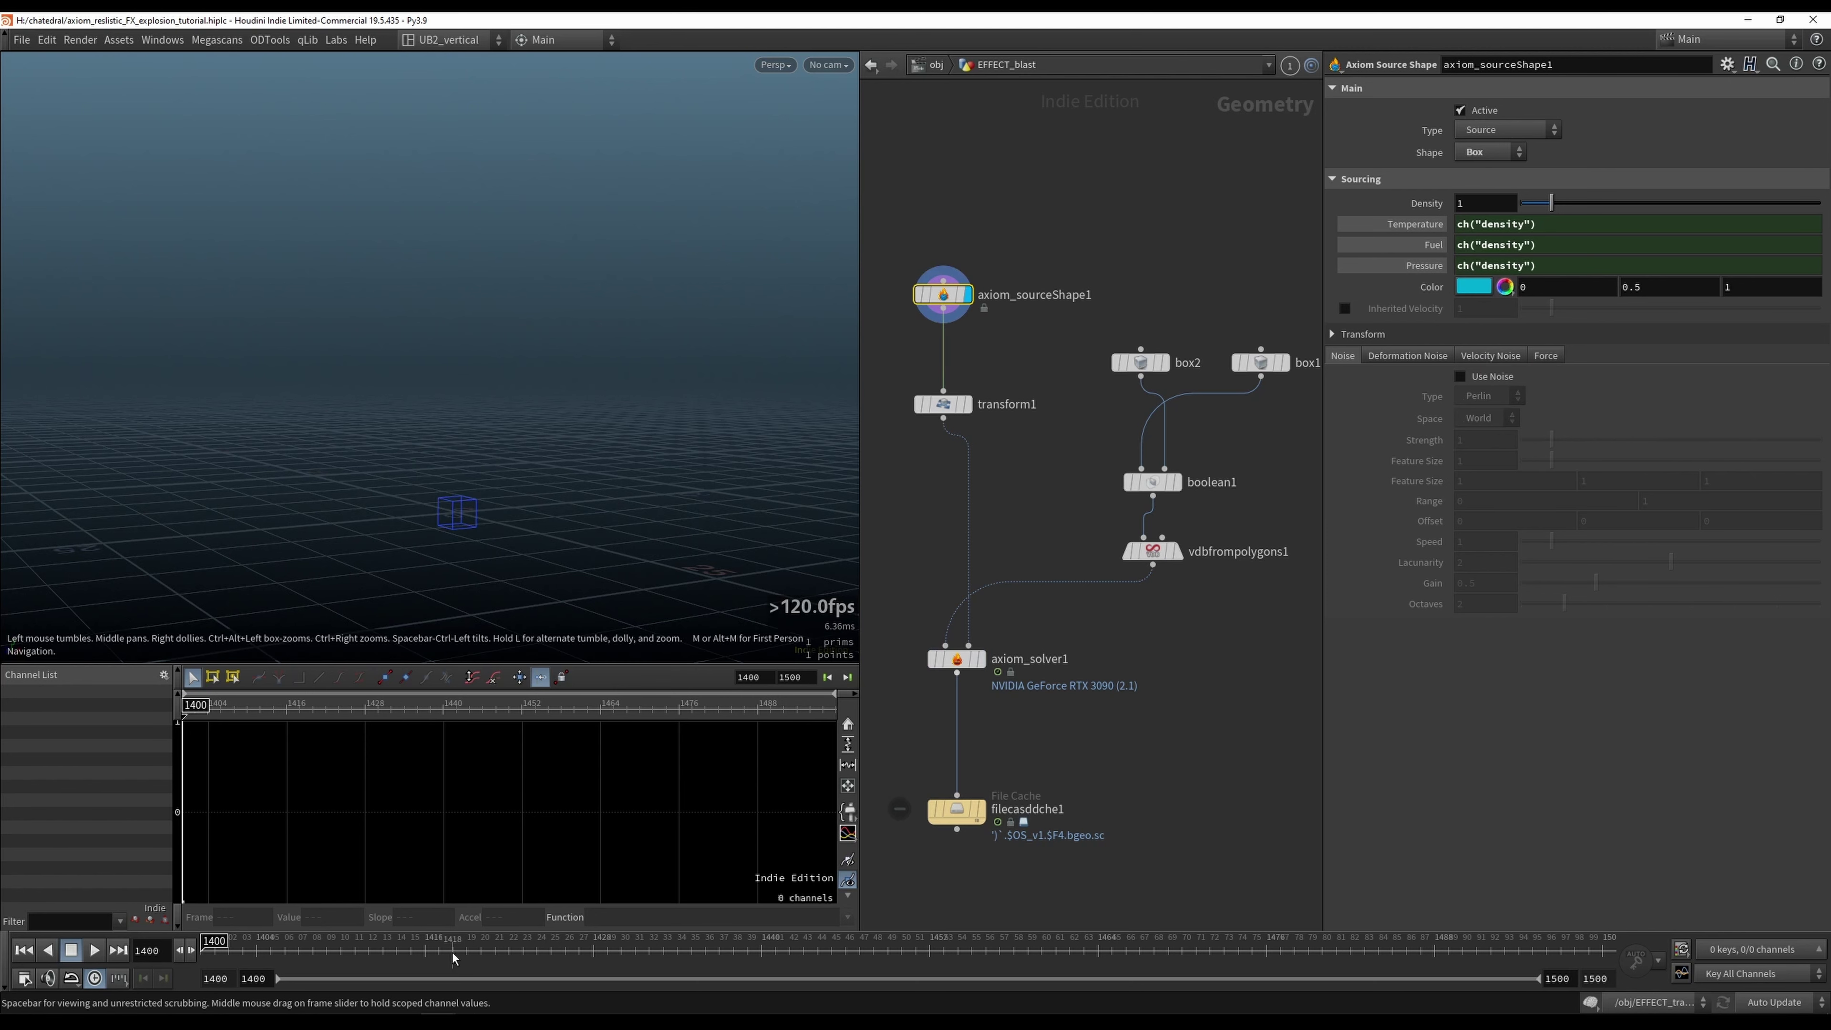
click(482, 958)
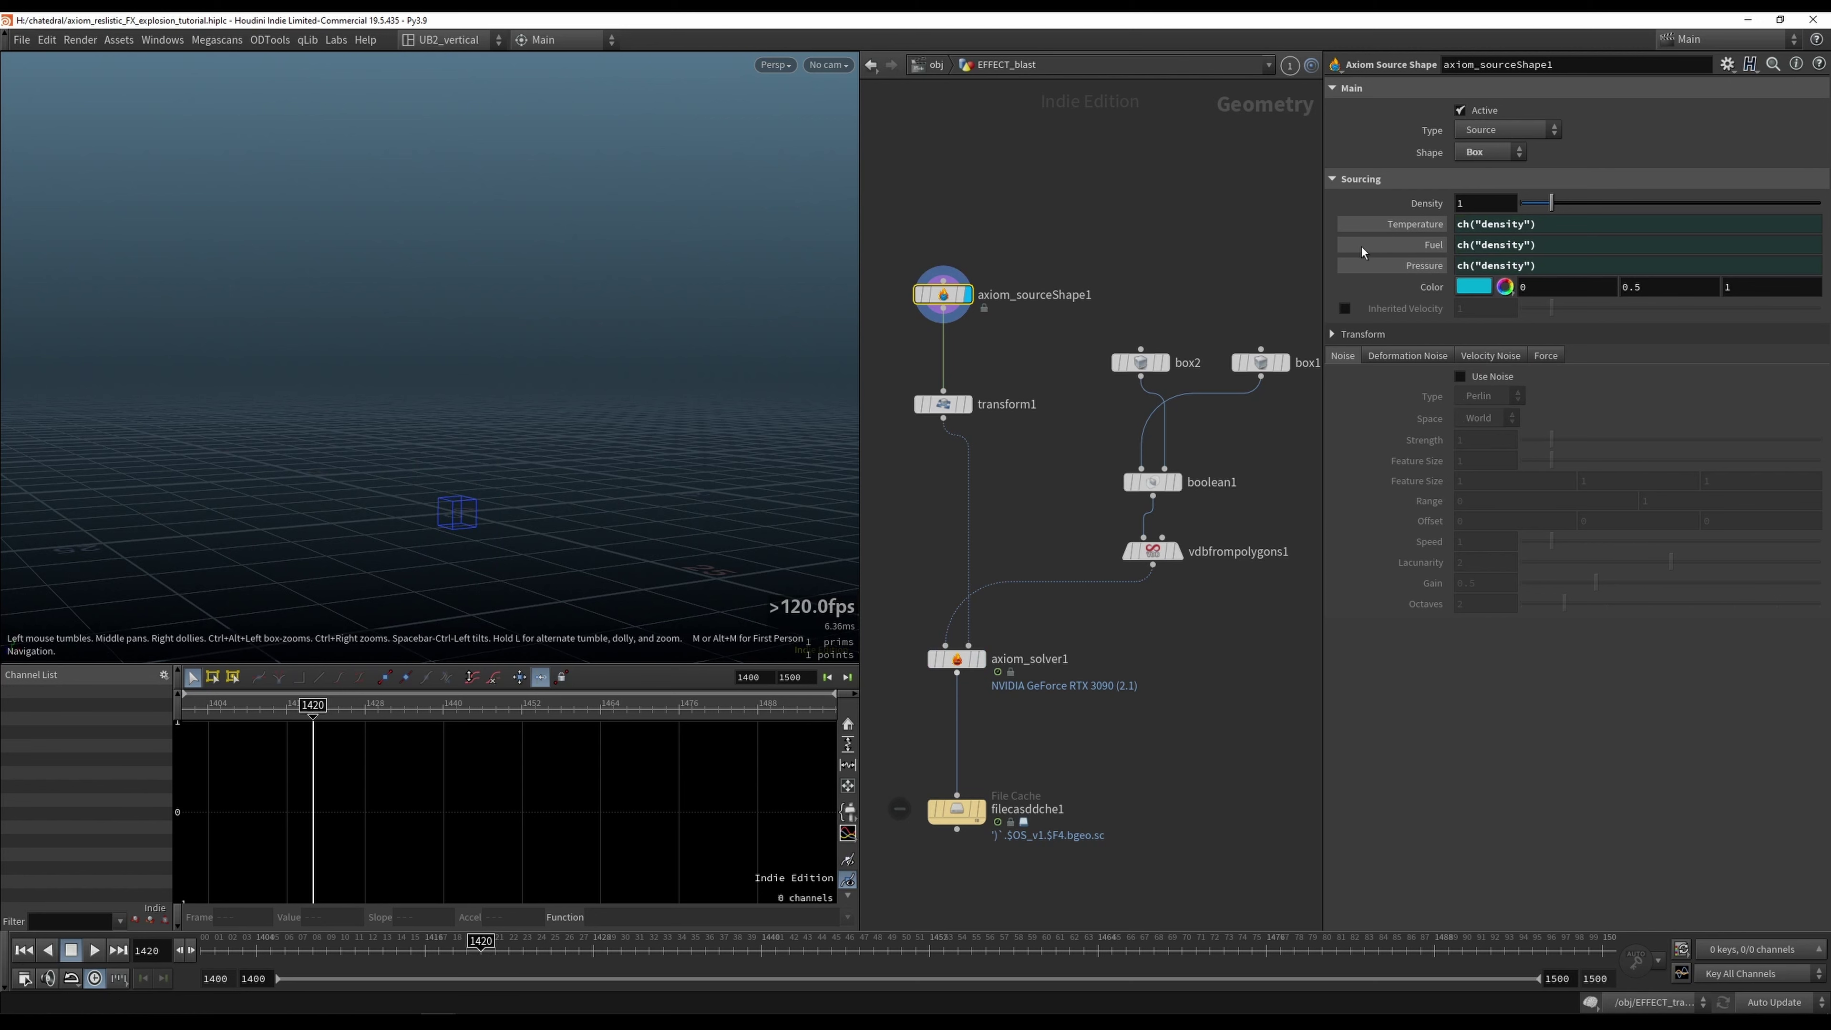
alt+click(1426, 204)
drag(509, 957, 583, 957)
drag(1538, 202, 1519, 203)
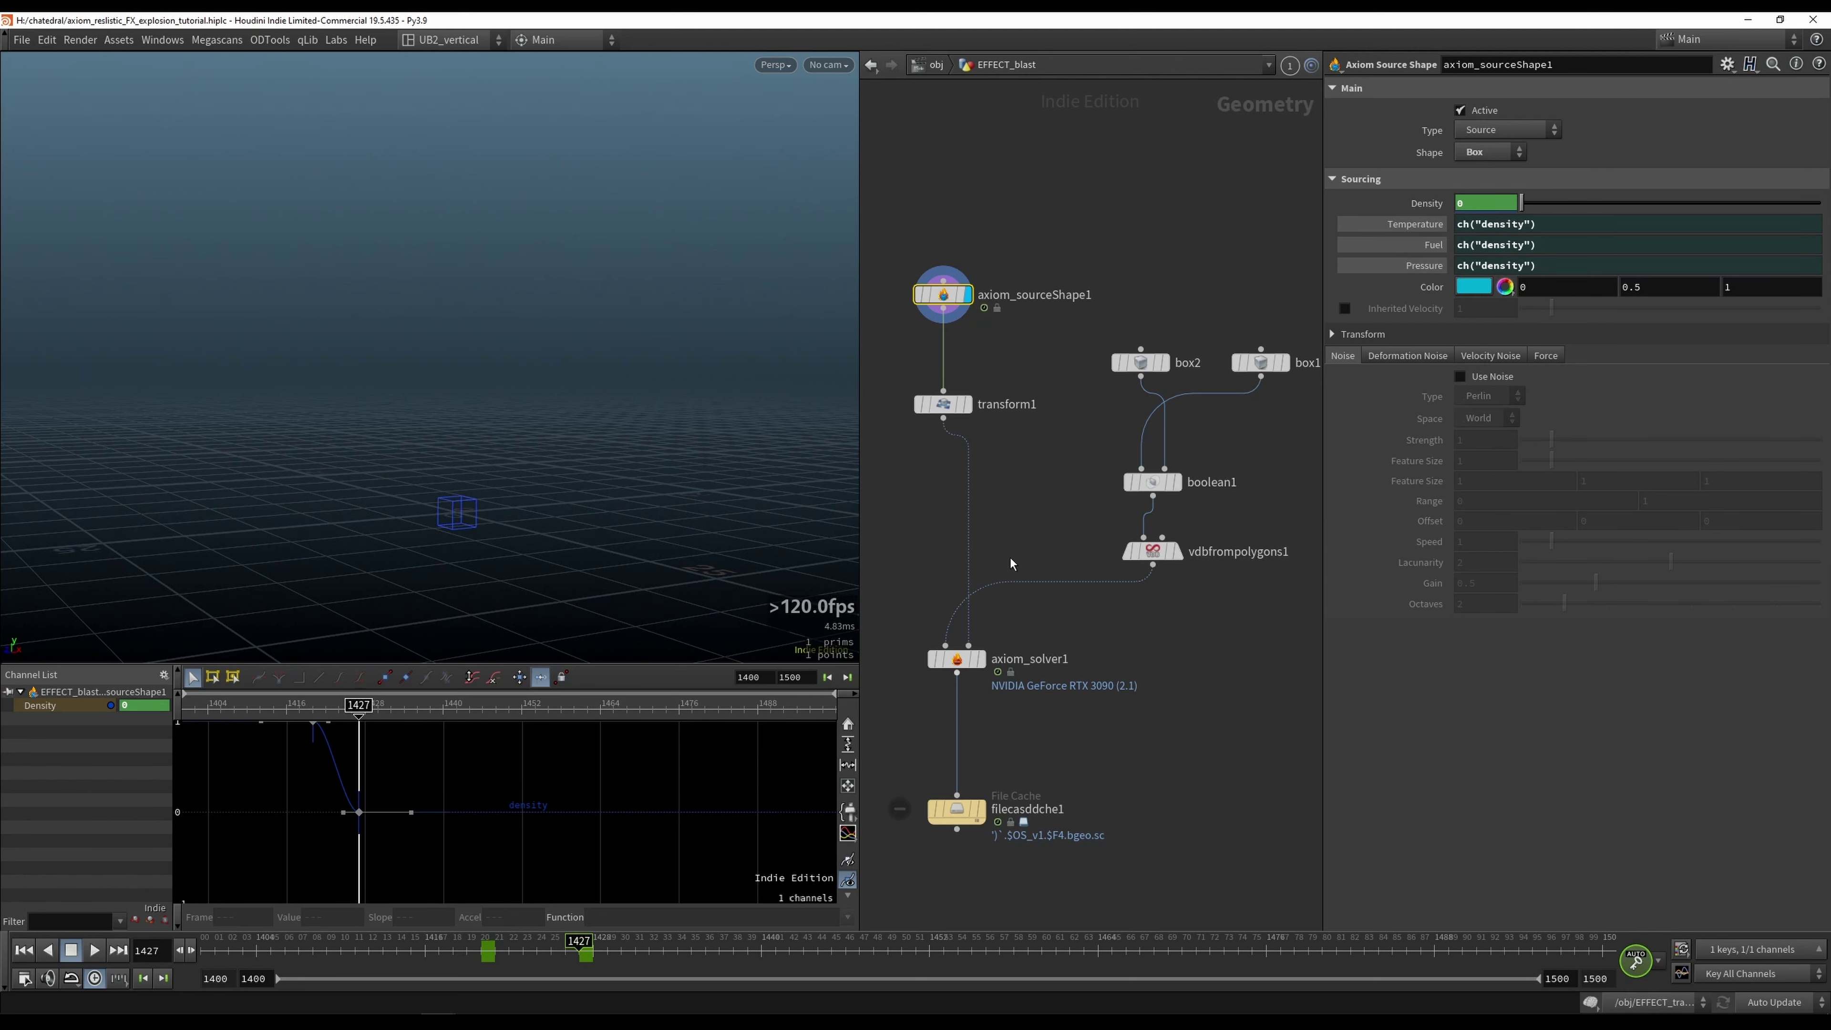
Step: Set the Start Frame of axiom_solver1 to 1420 and display the solver
click(957, 659)
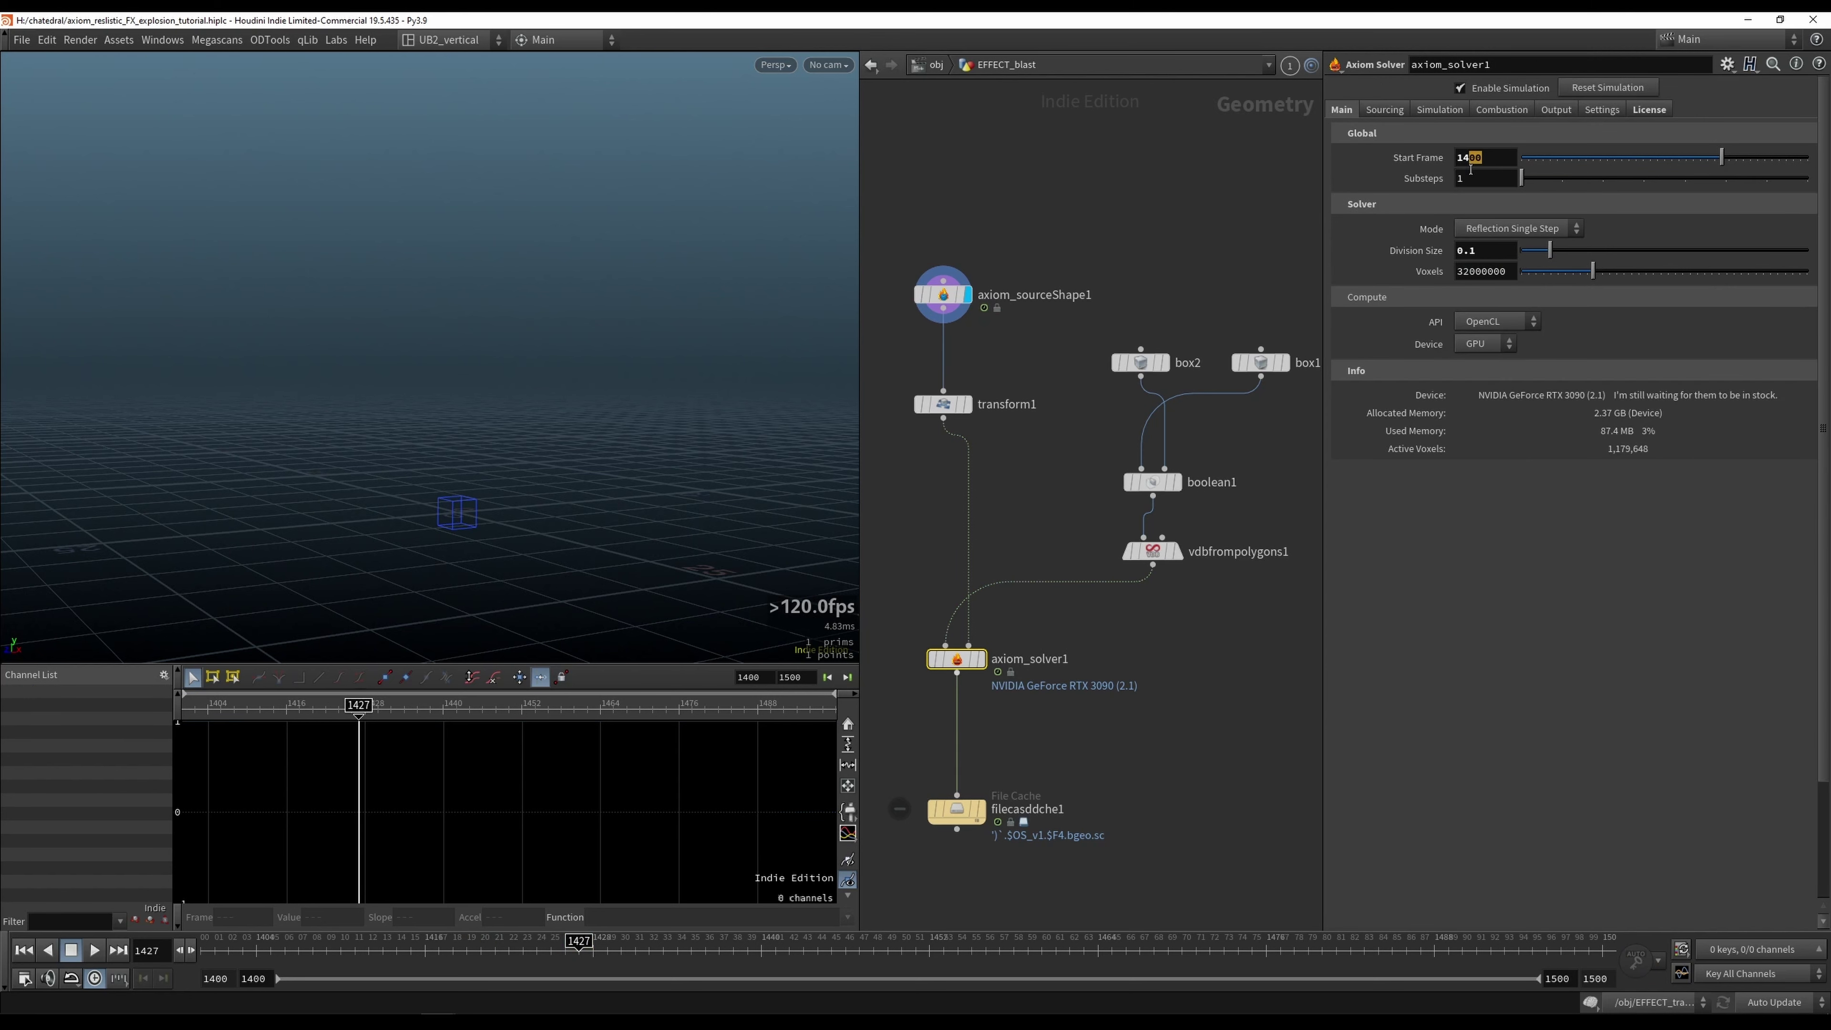
click(1004, 556)
click(937, 702)
key(Escape)
key(r)
drag(1066, 627, 936, 688)
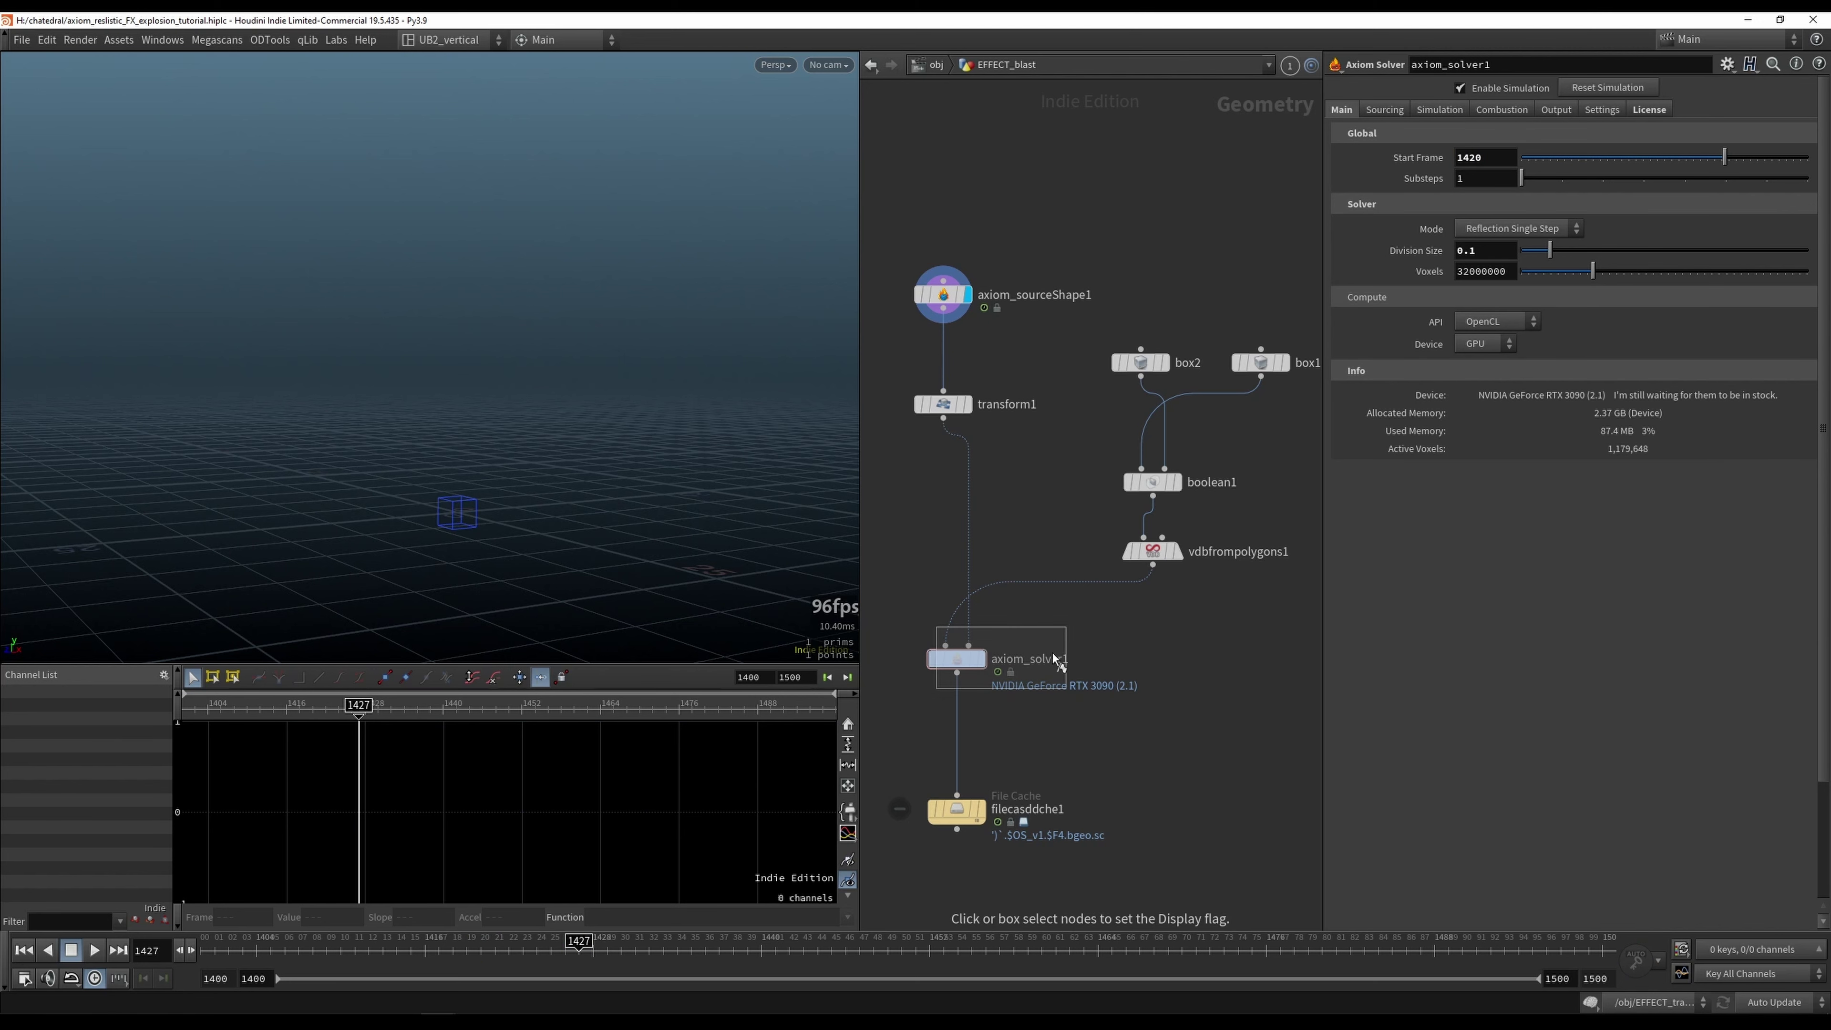
Step: Play the simulation from the start to check the short keyframed burst, stopping at about frame 1463
key(ctrl+Up)
key(Up)
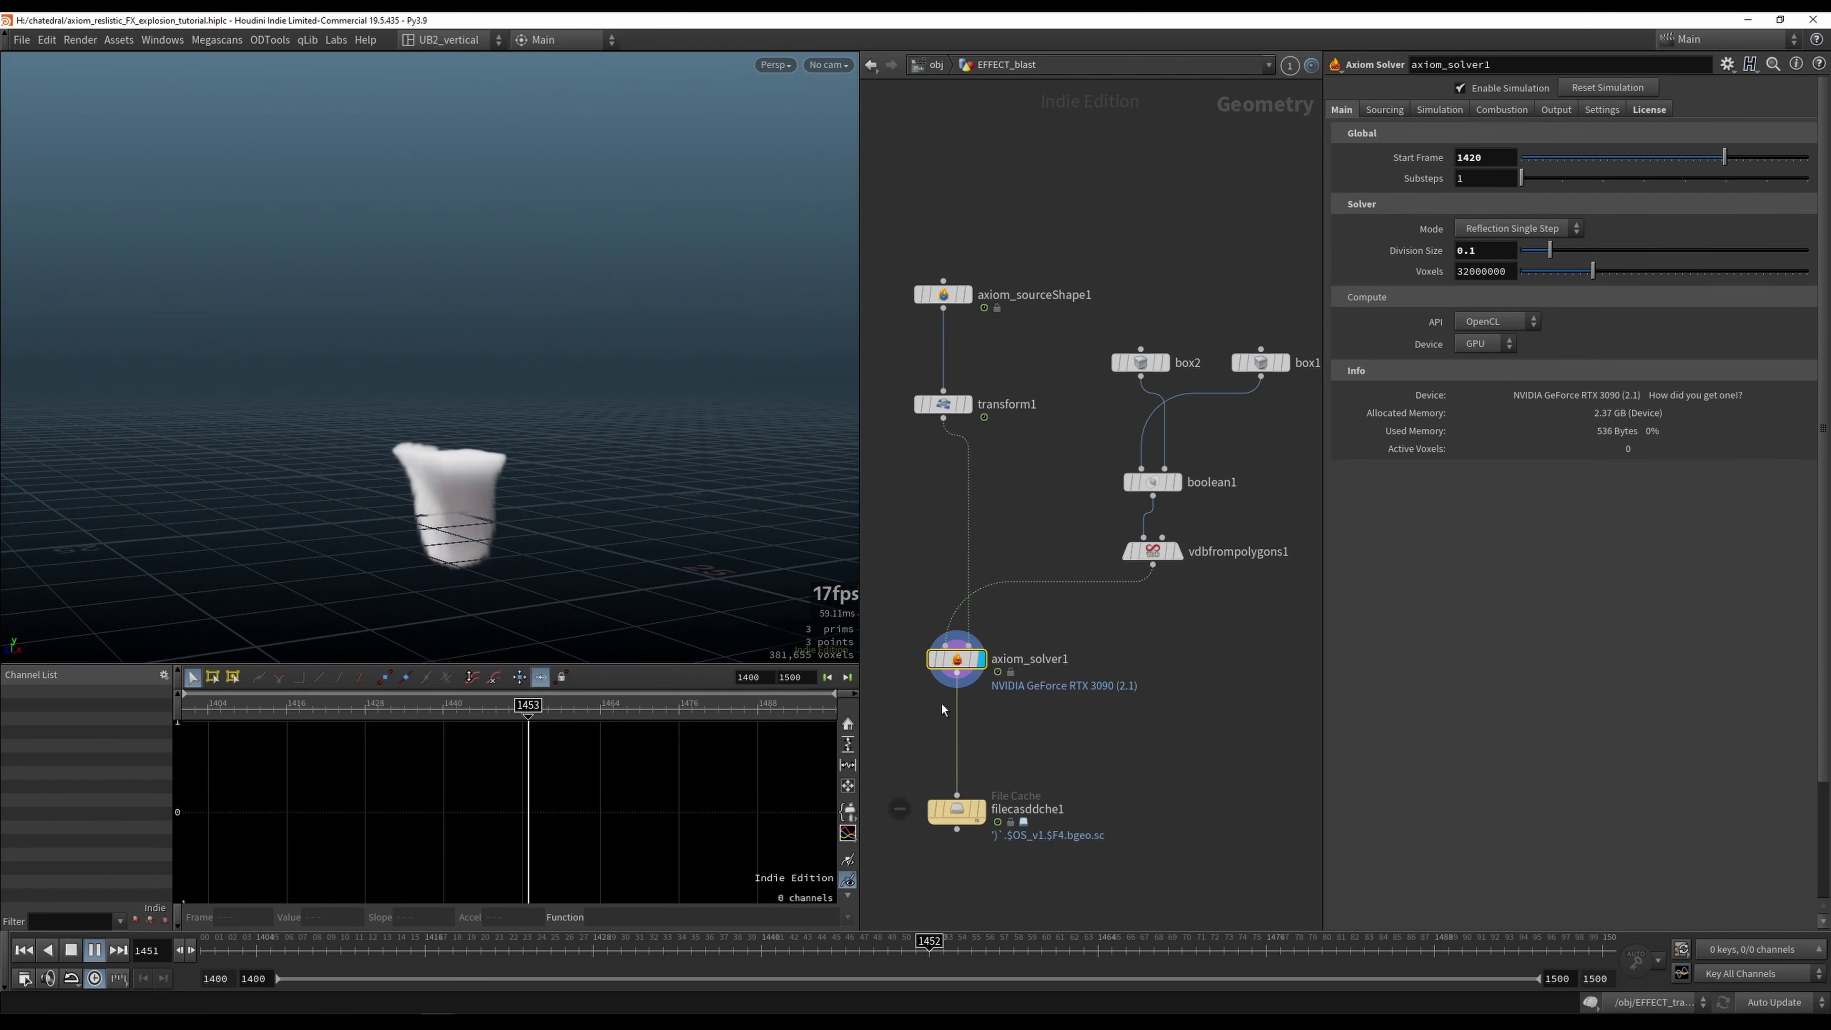
key(Up)
Step: Set axiom_sourceShape1's Force to Directional with a Magnitude of 50 and a Y direction of 0
click(952, 294)
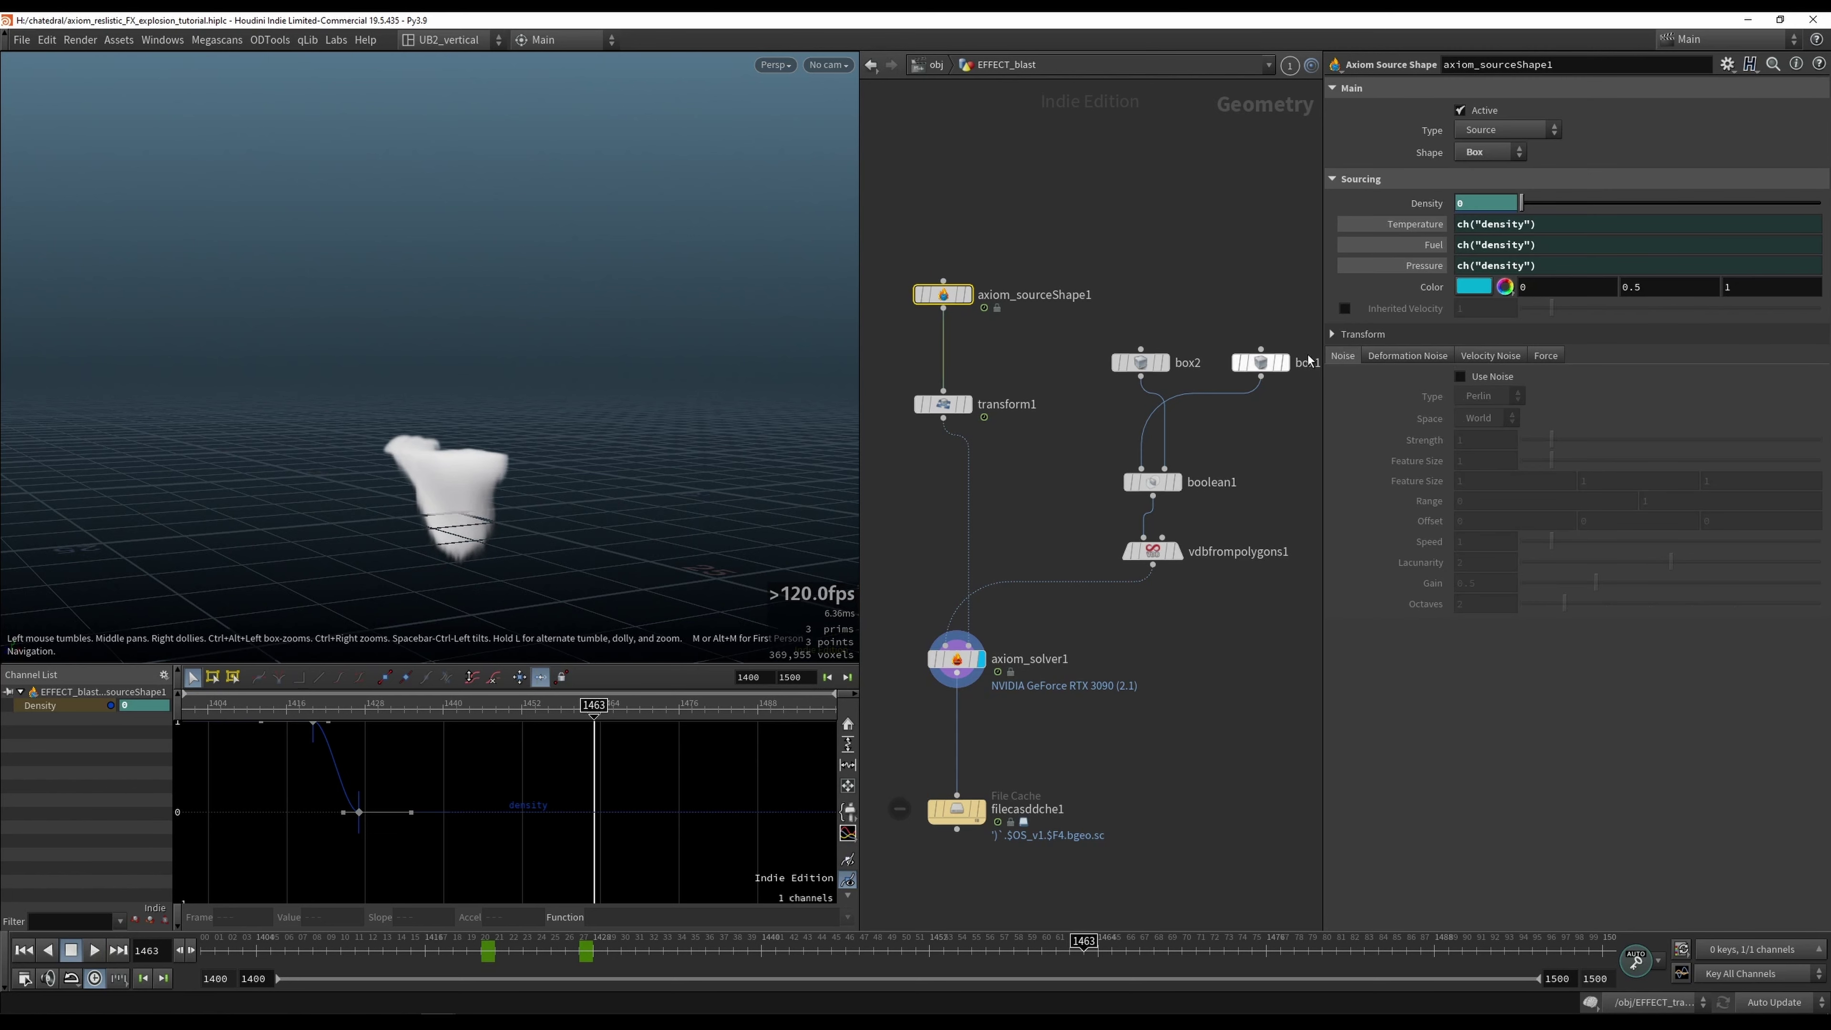
click(1546, 354)
click(1503, 379)
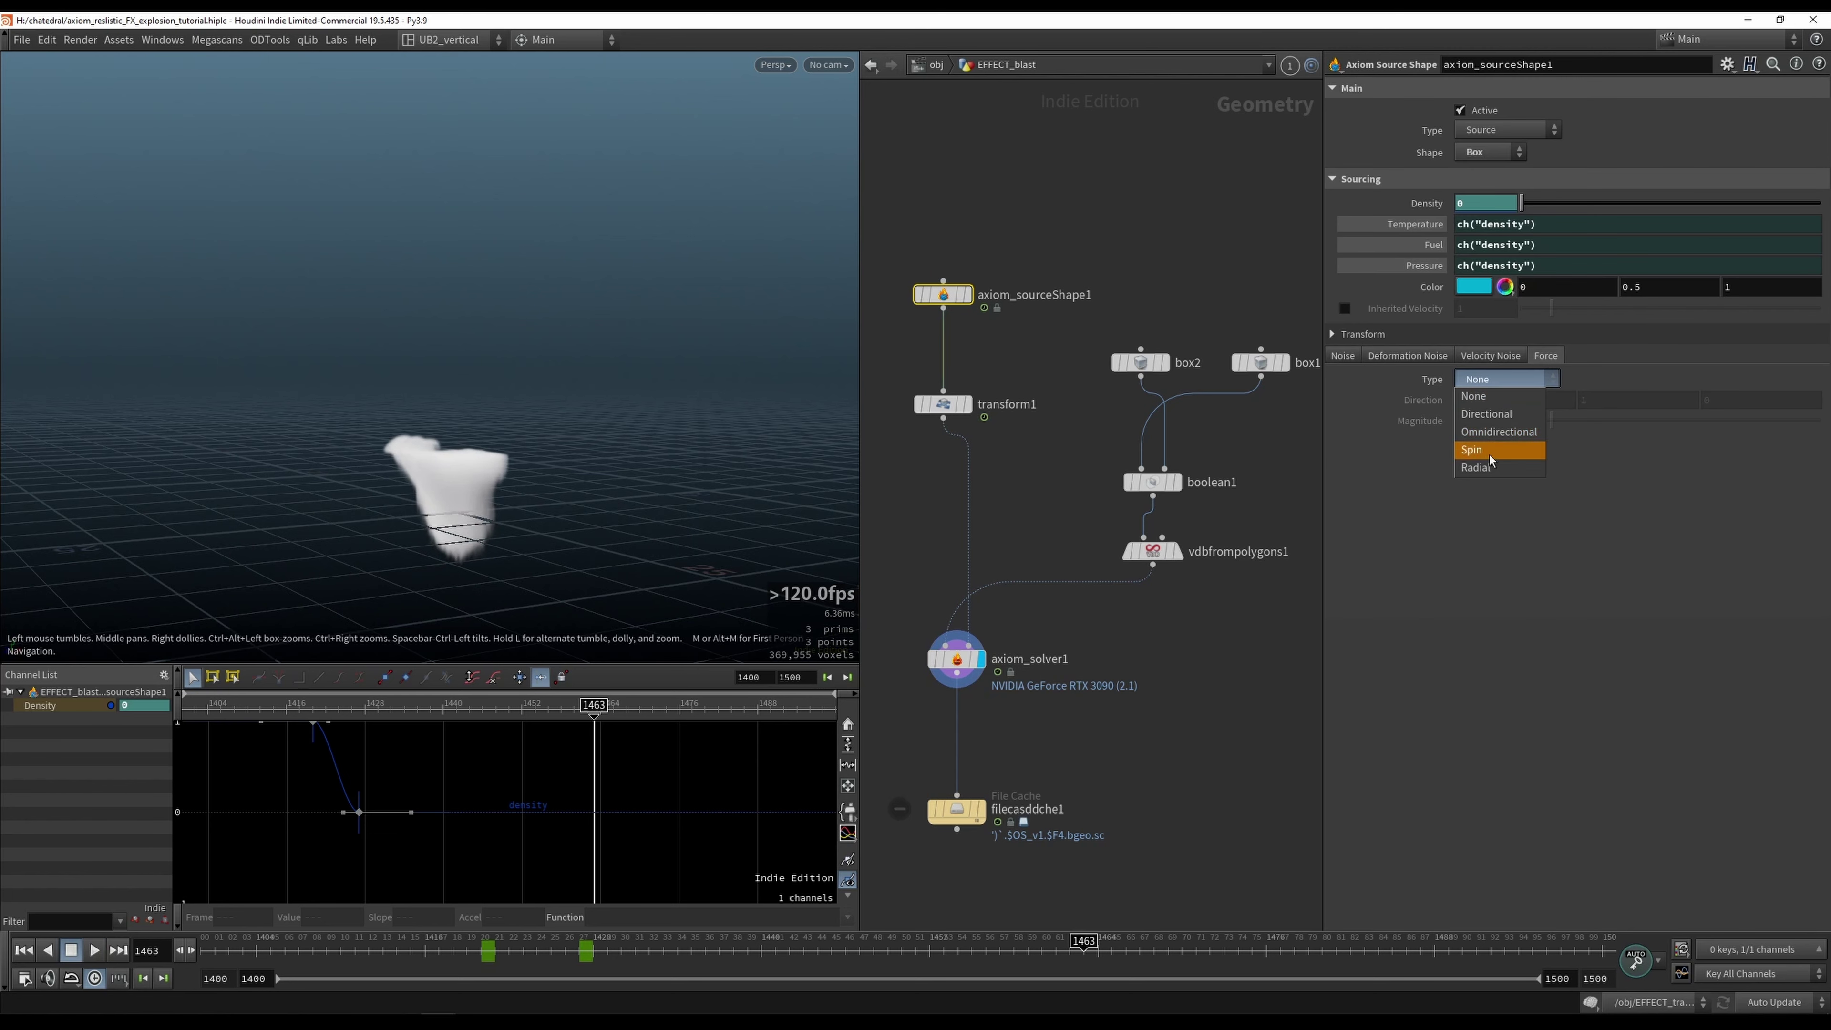
click(1495, 417)
drag(1485, 420, 1367, 446)
text(50)
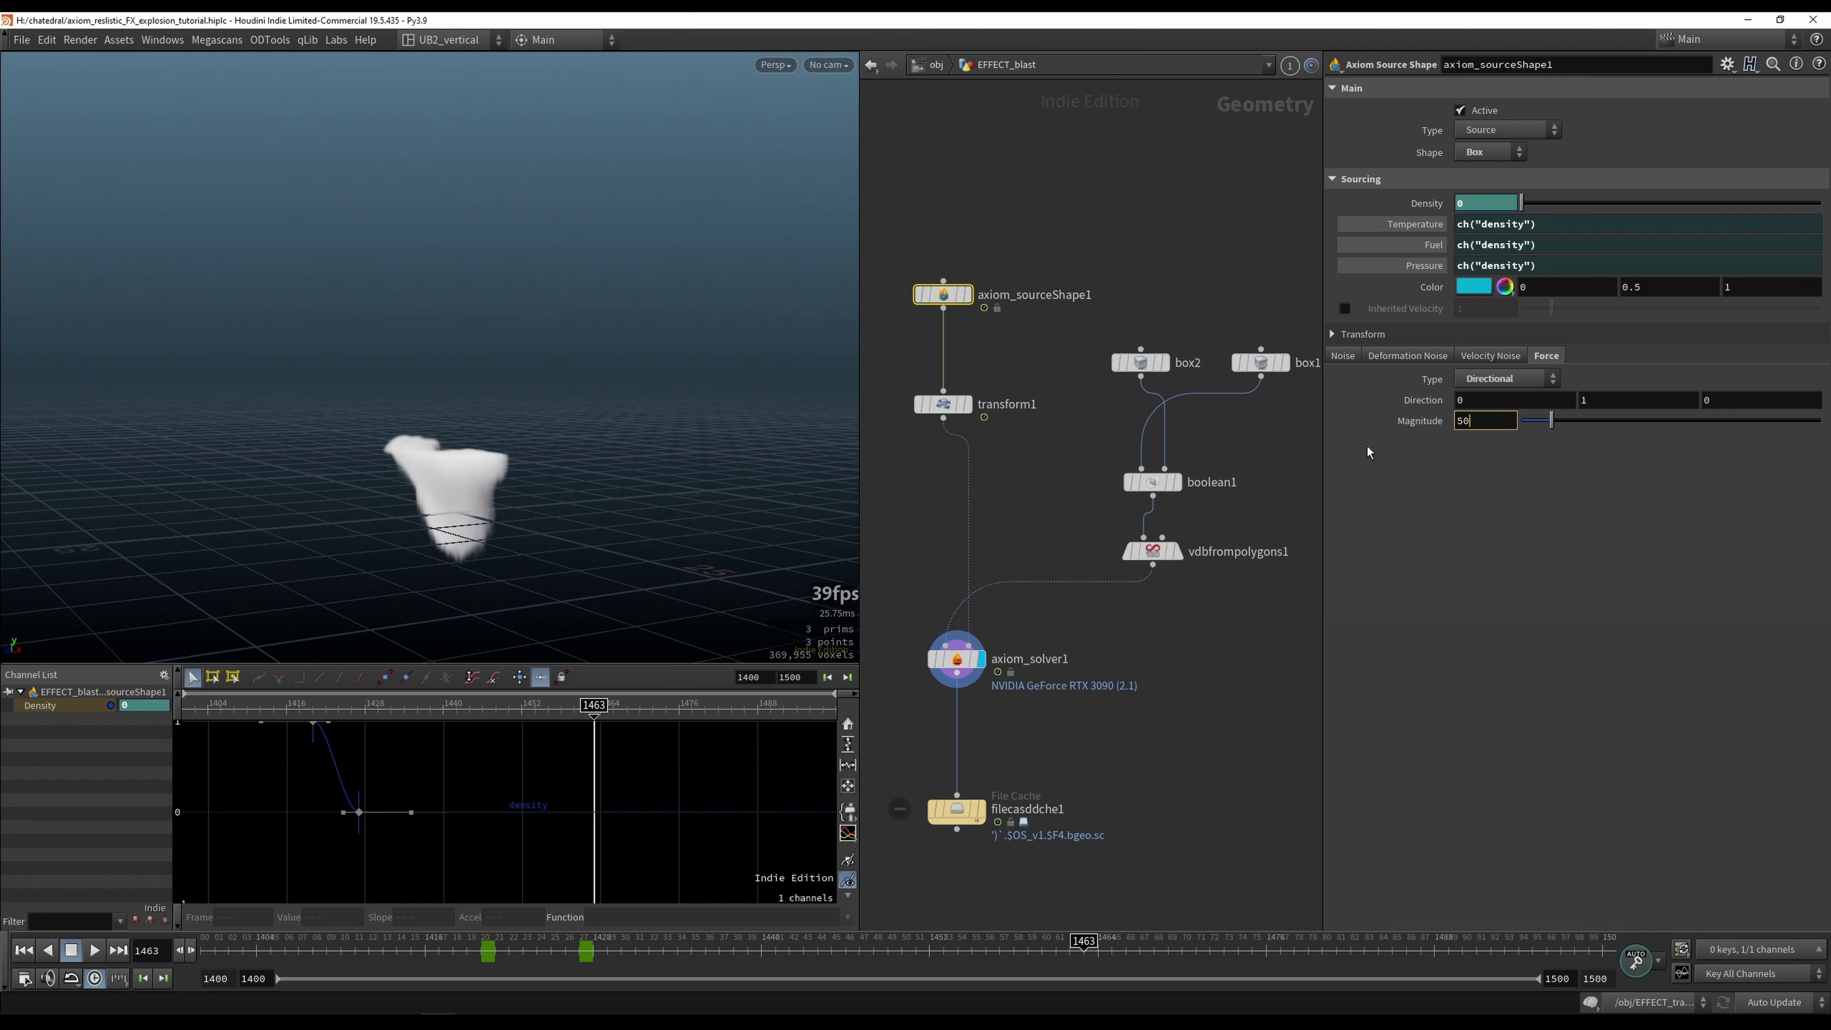
key(shift+Tab)
key(shift+Tab)
text(0)
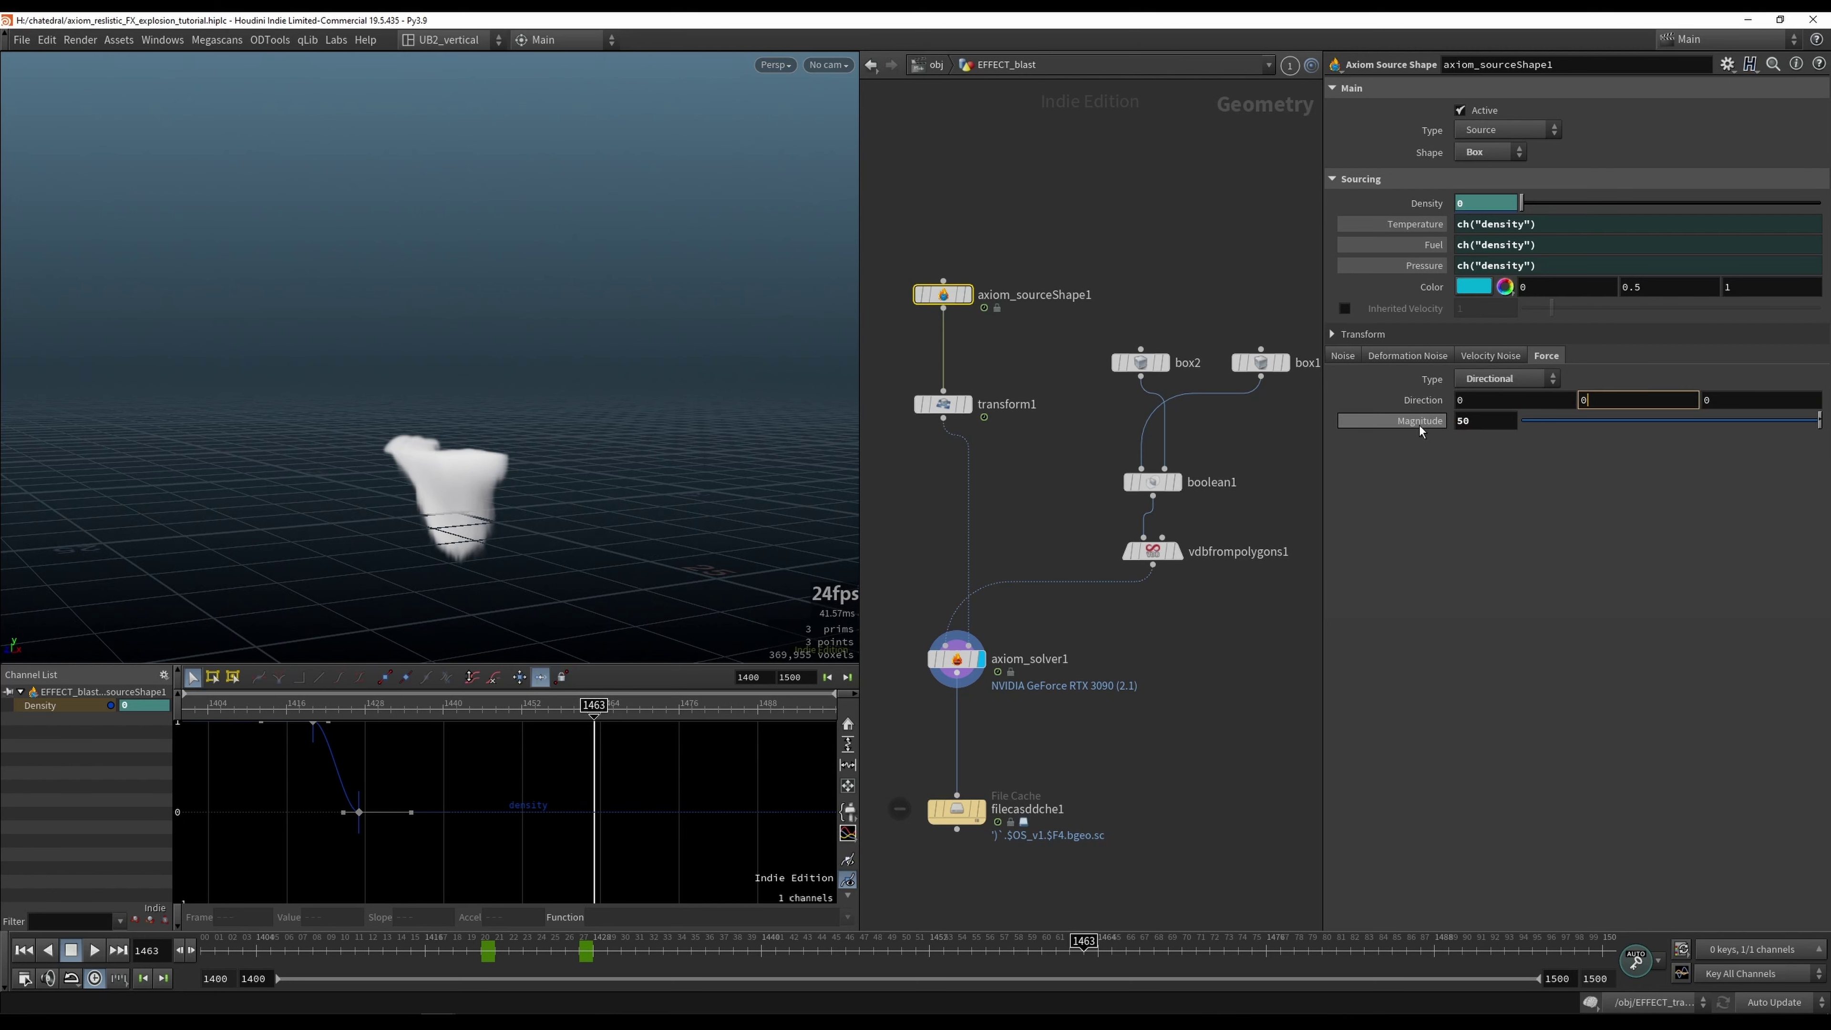
Step: Review axiom_solver1's Sourcing and Simulation parameters, play the simulation with the directional force, and return to frame 1400
click(956, 659)
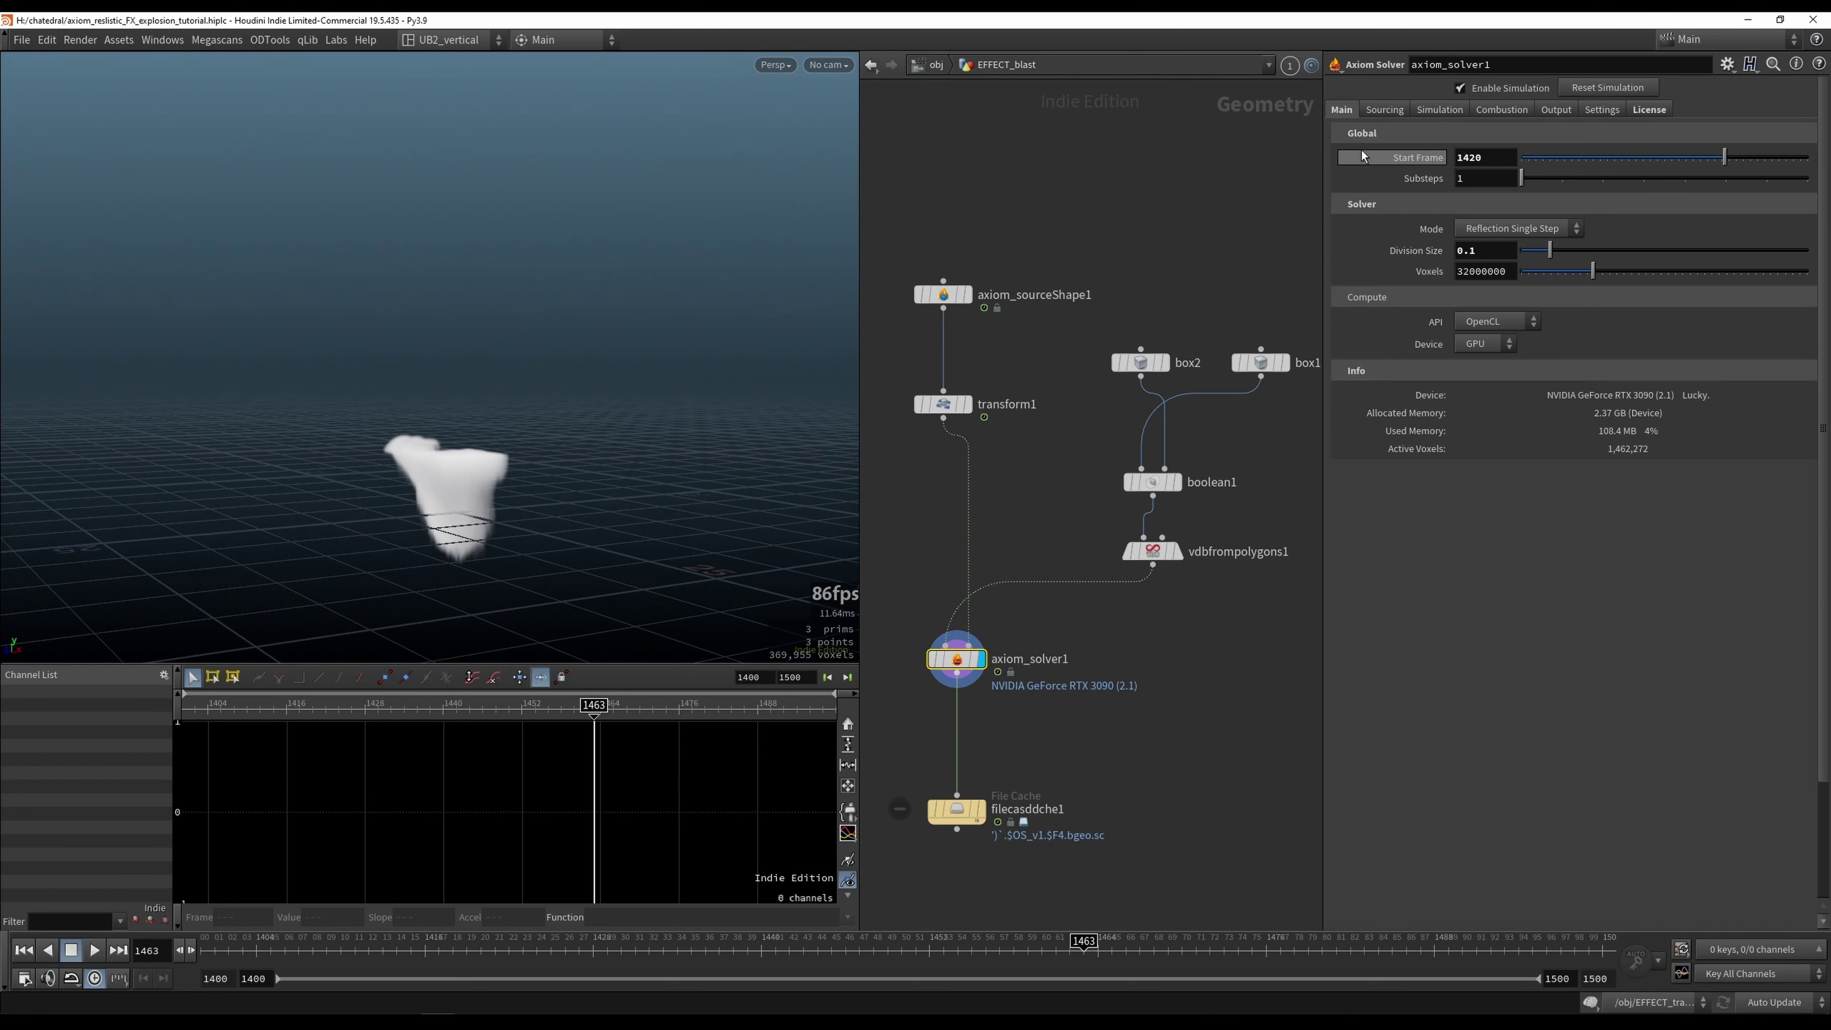
click(1384, 109)
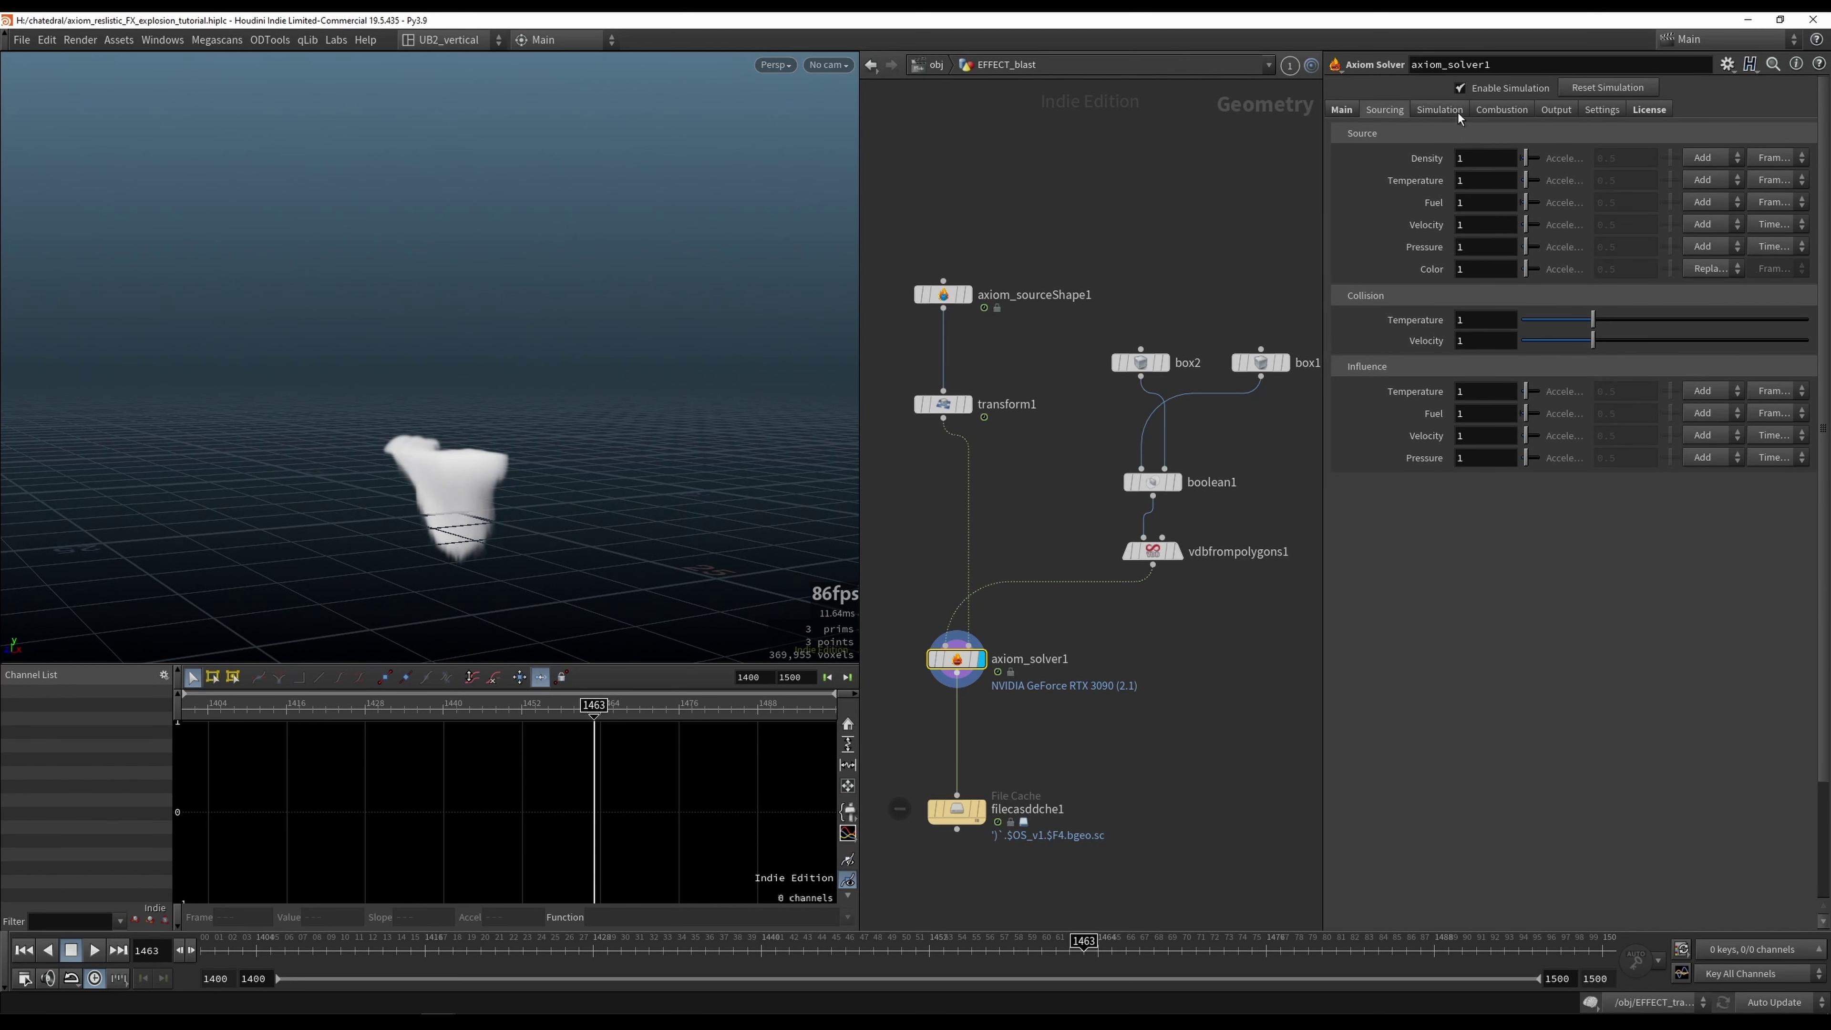
click(1439, 109)
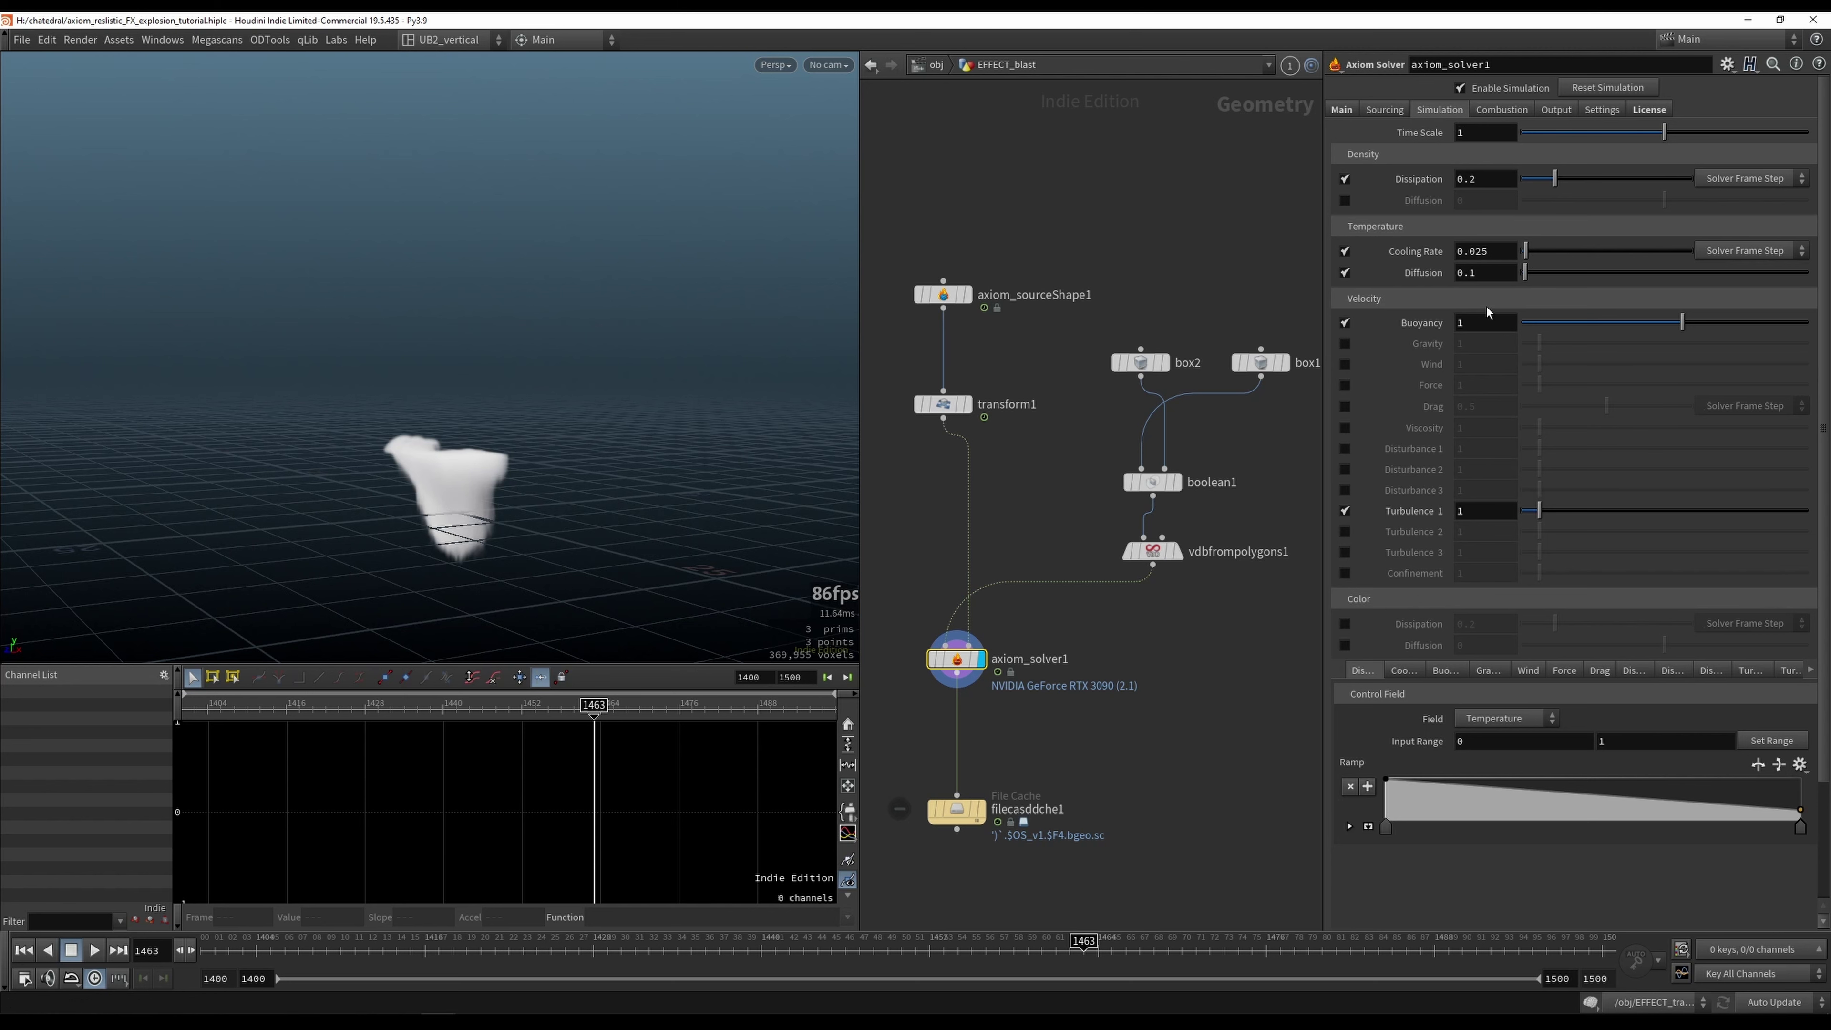
click(1385, 109)
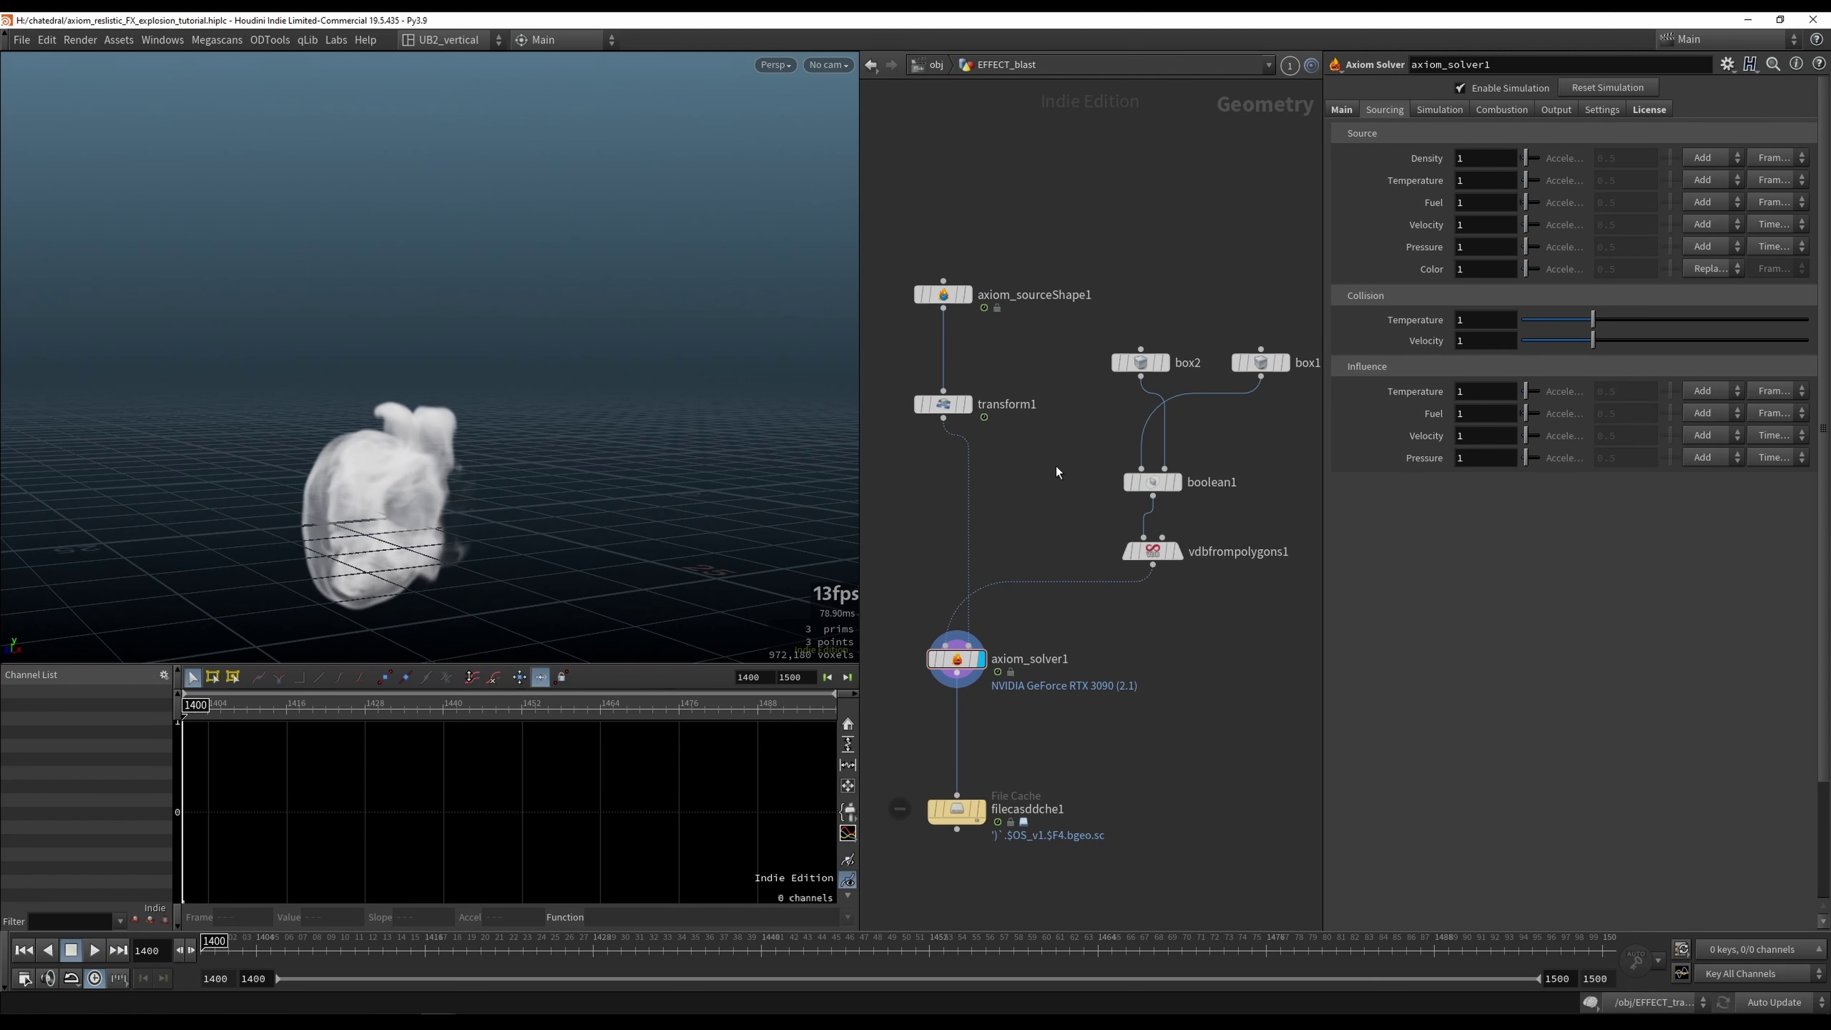
key(ctrl+Up)
Step: Set the Compute API of axiom_solver1 to Cuda (beta)
click(1341, 110)
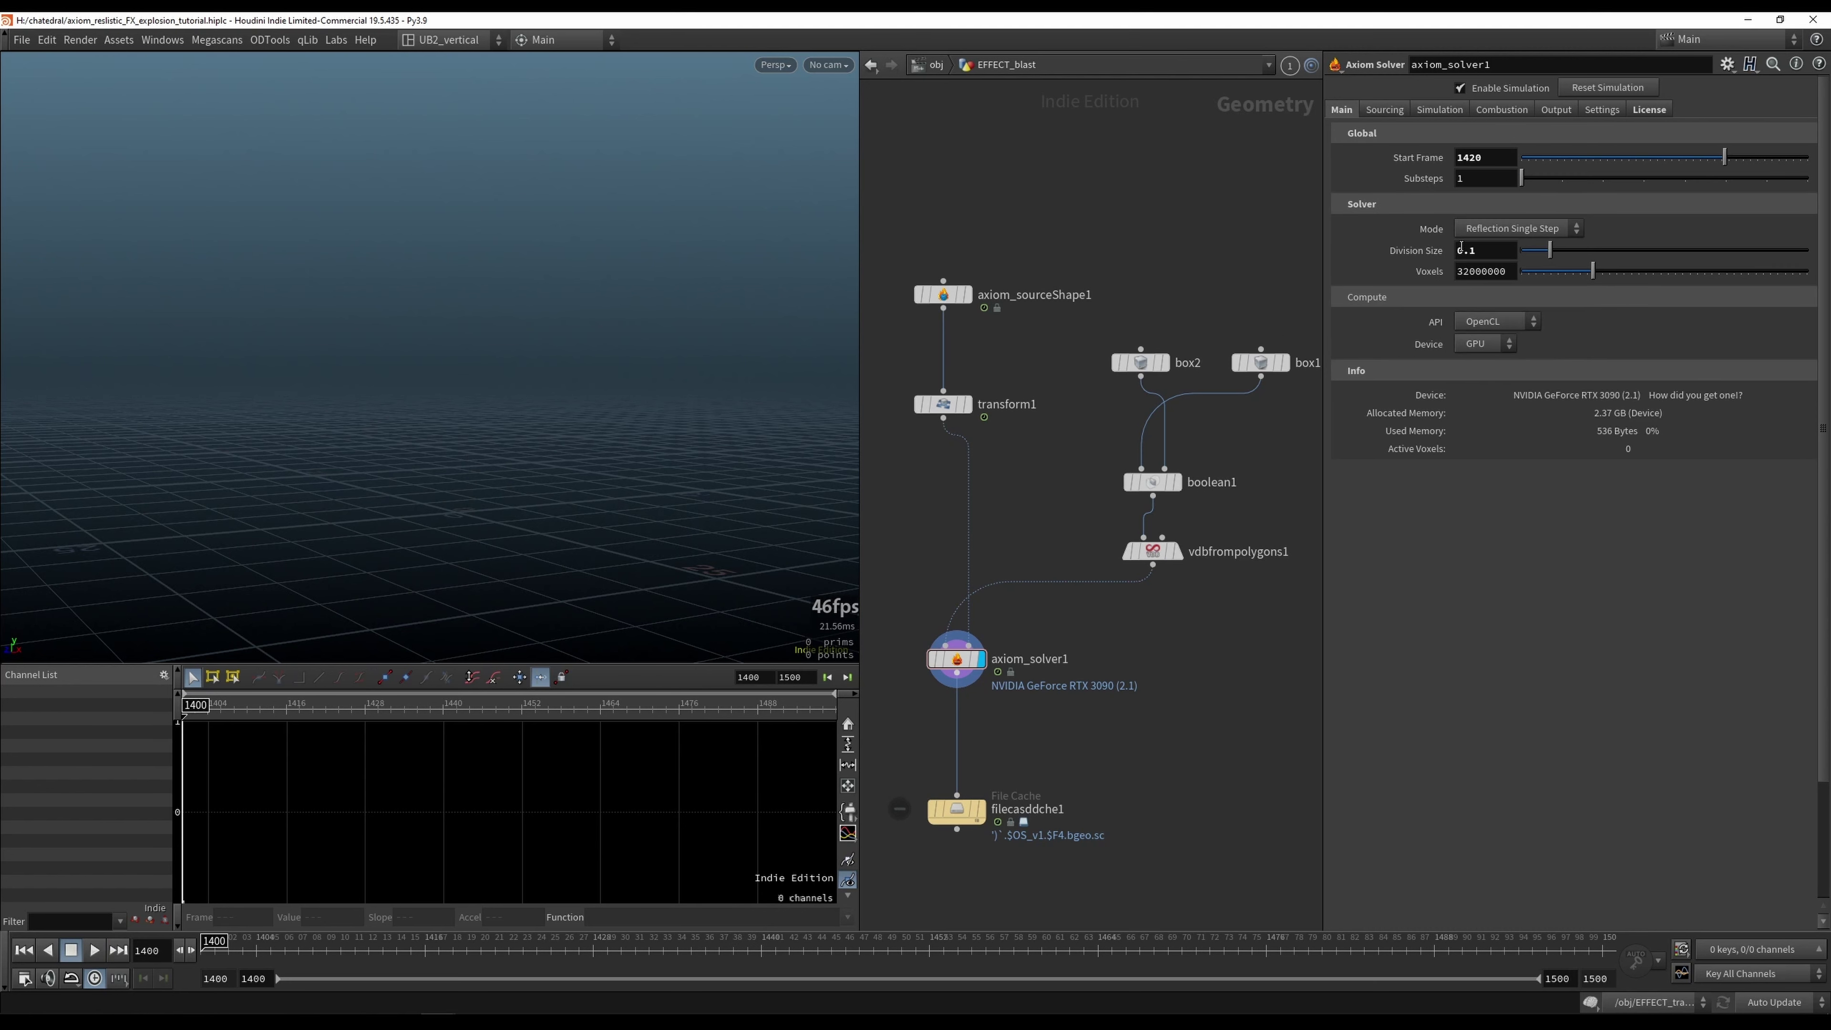
click(1514, 321)
click(1486, 374)
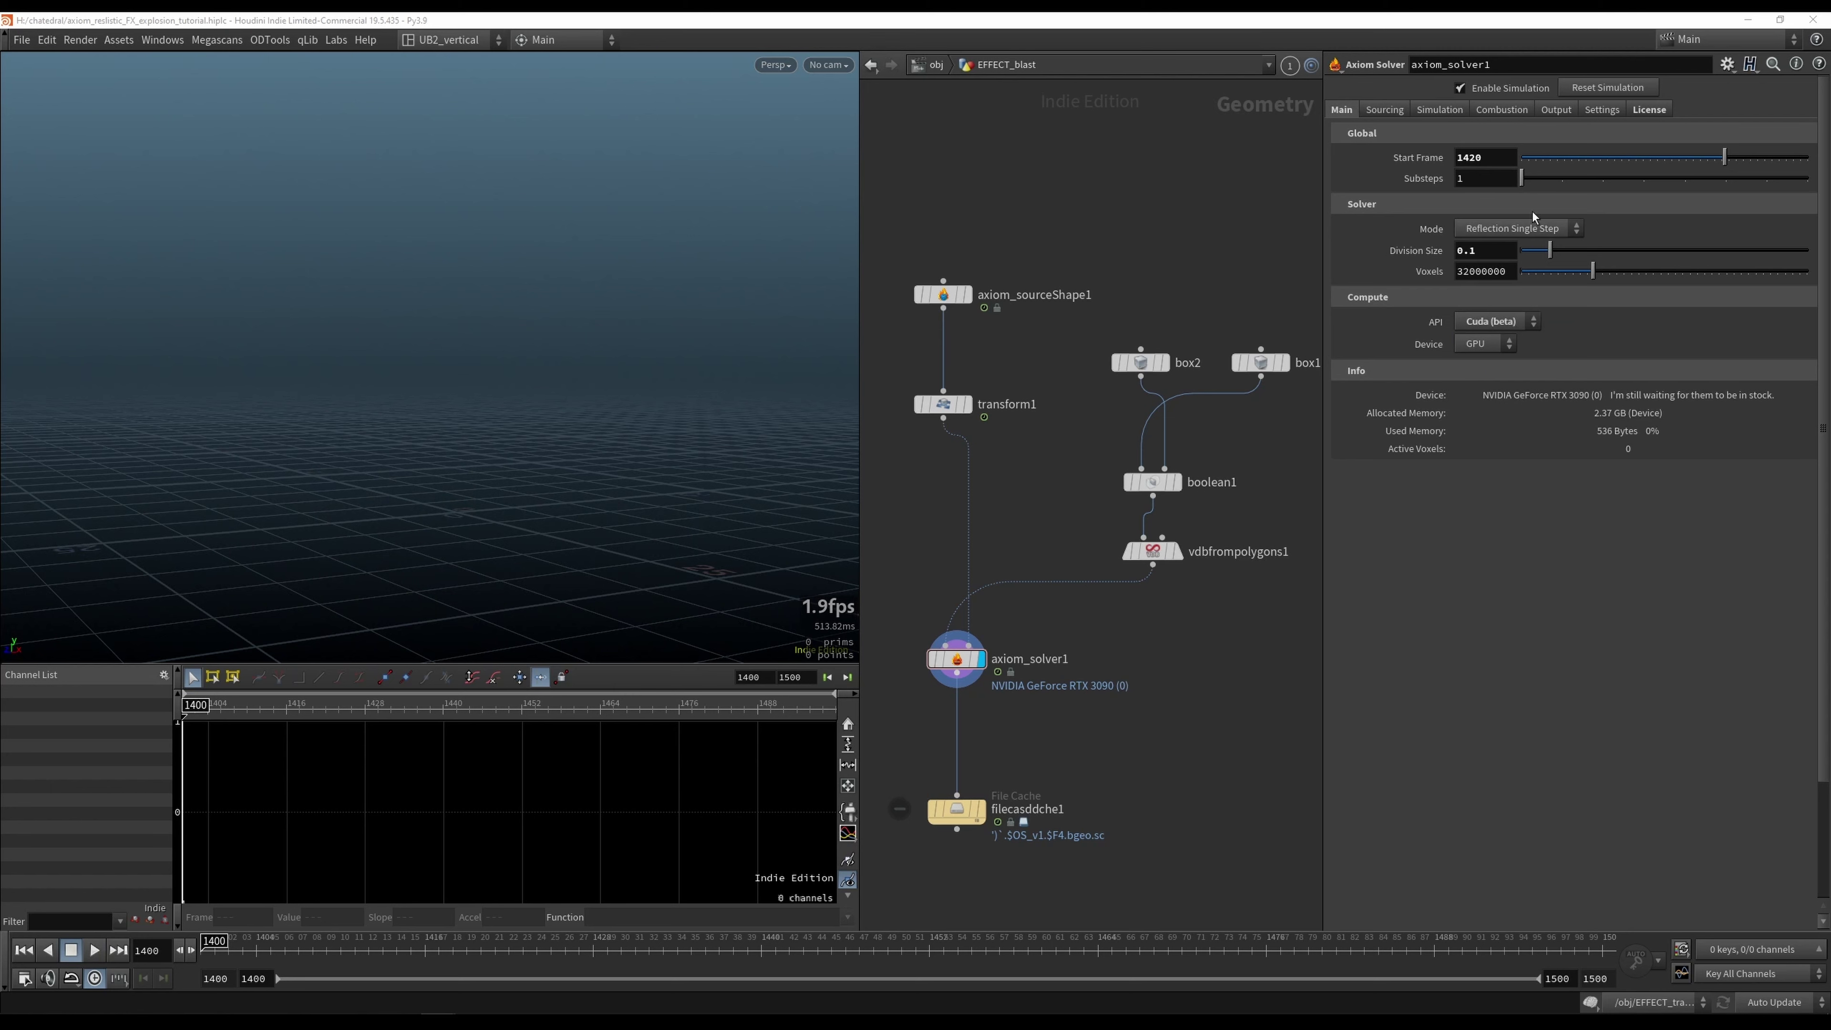
Step: Look through axiom_solver1's advanced settings and switch its solver Field Precision to a lower bit depth
click(1563, 109)
click(1603, 110)
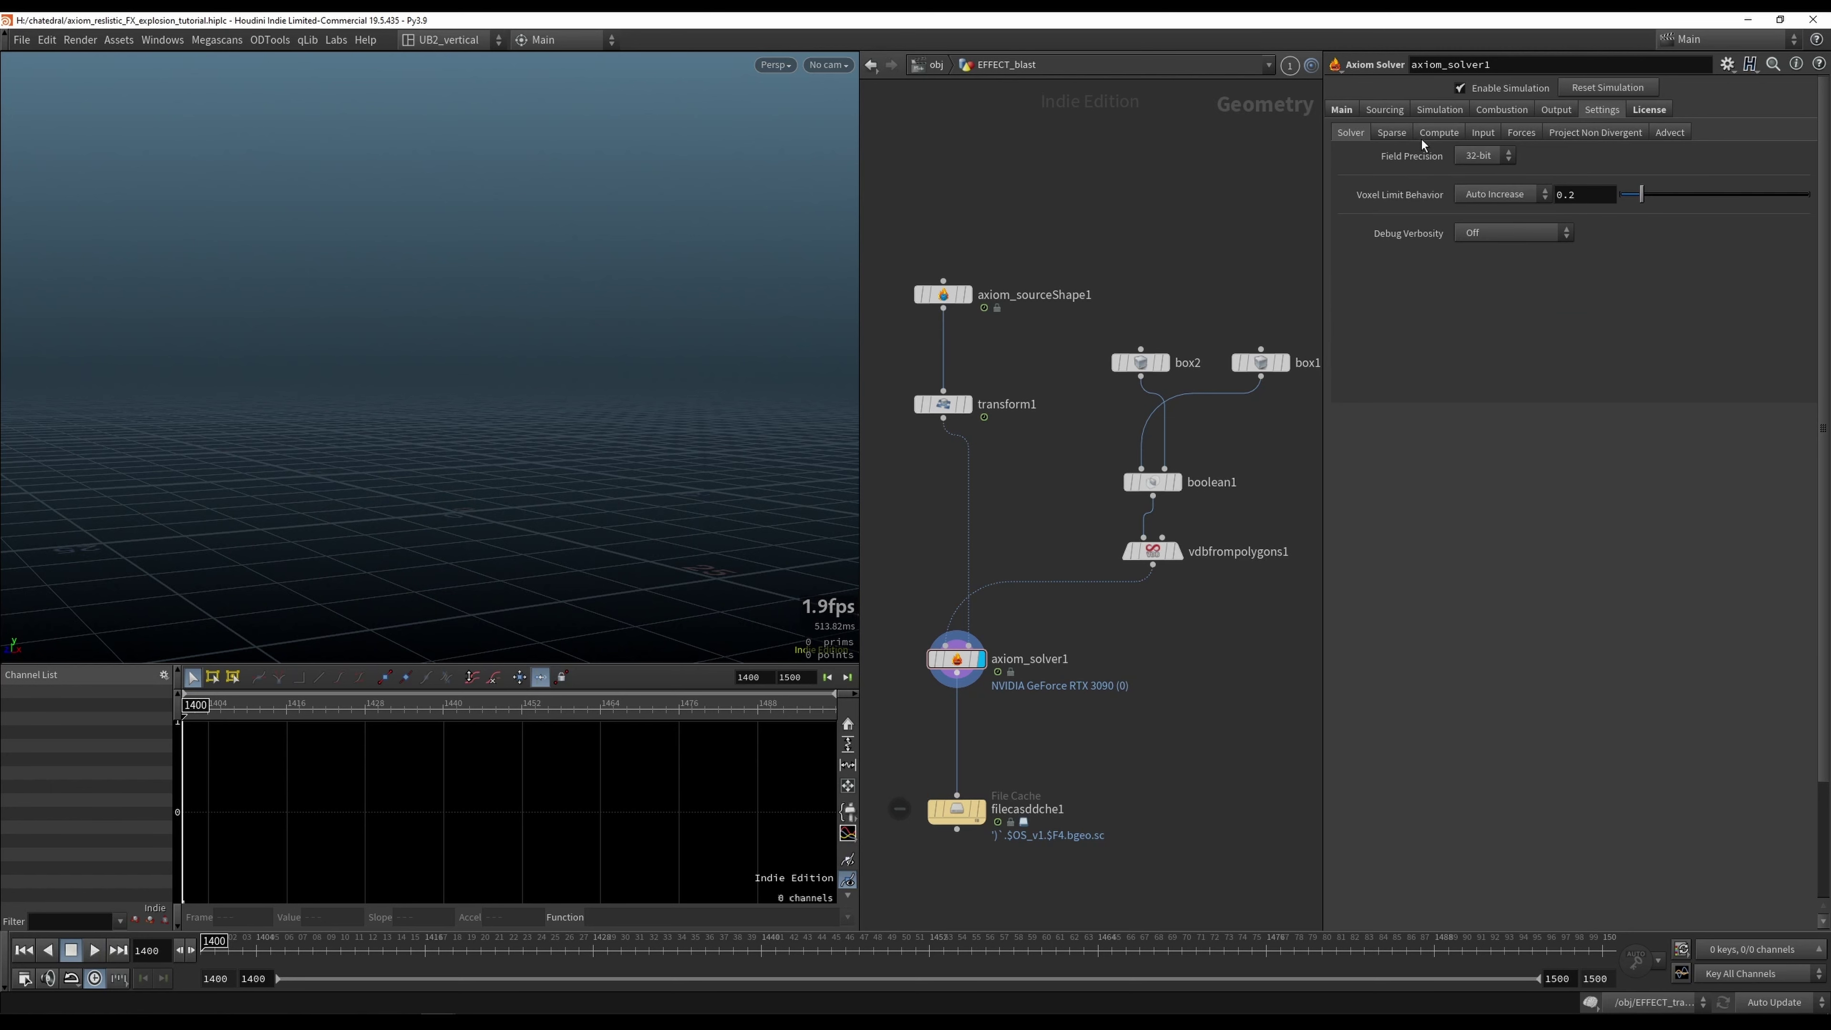
click(1393, 132)
click(1436, 133)
click(1486, 132)
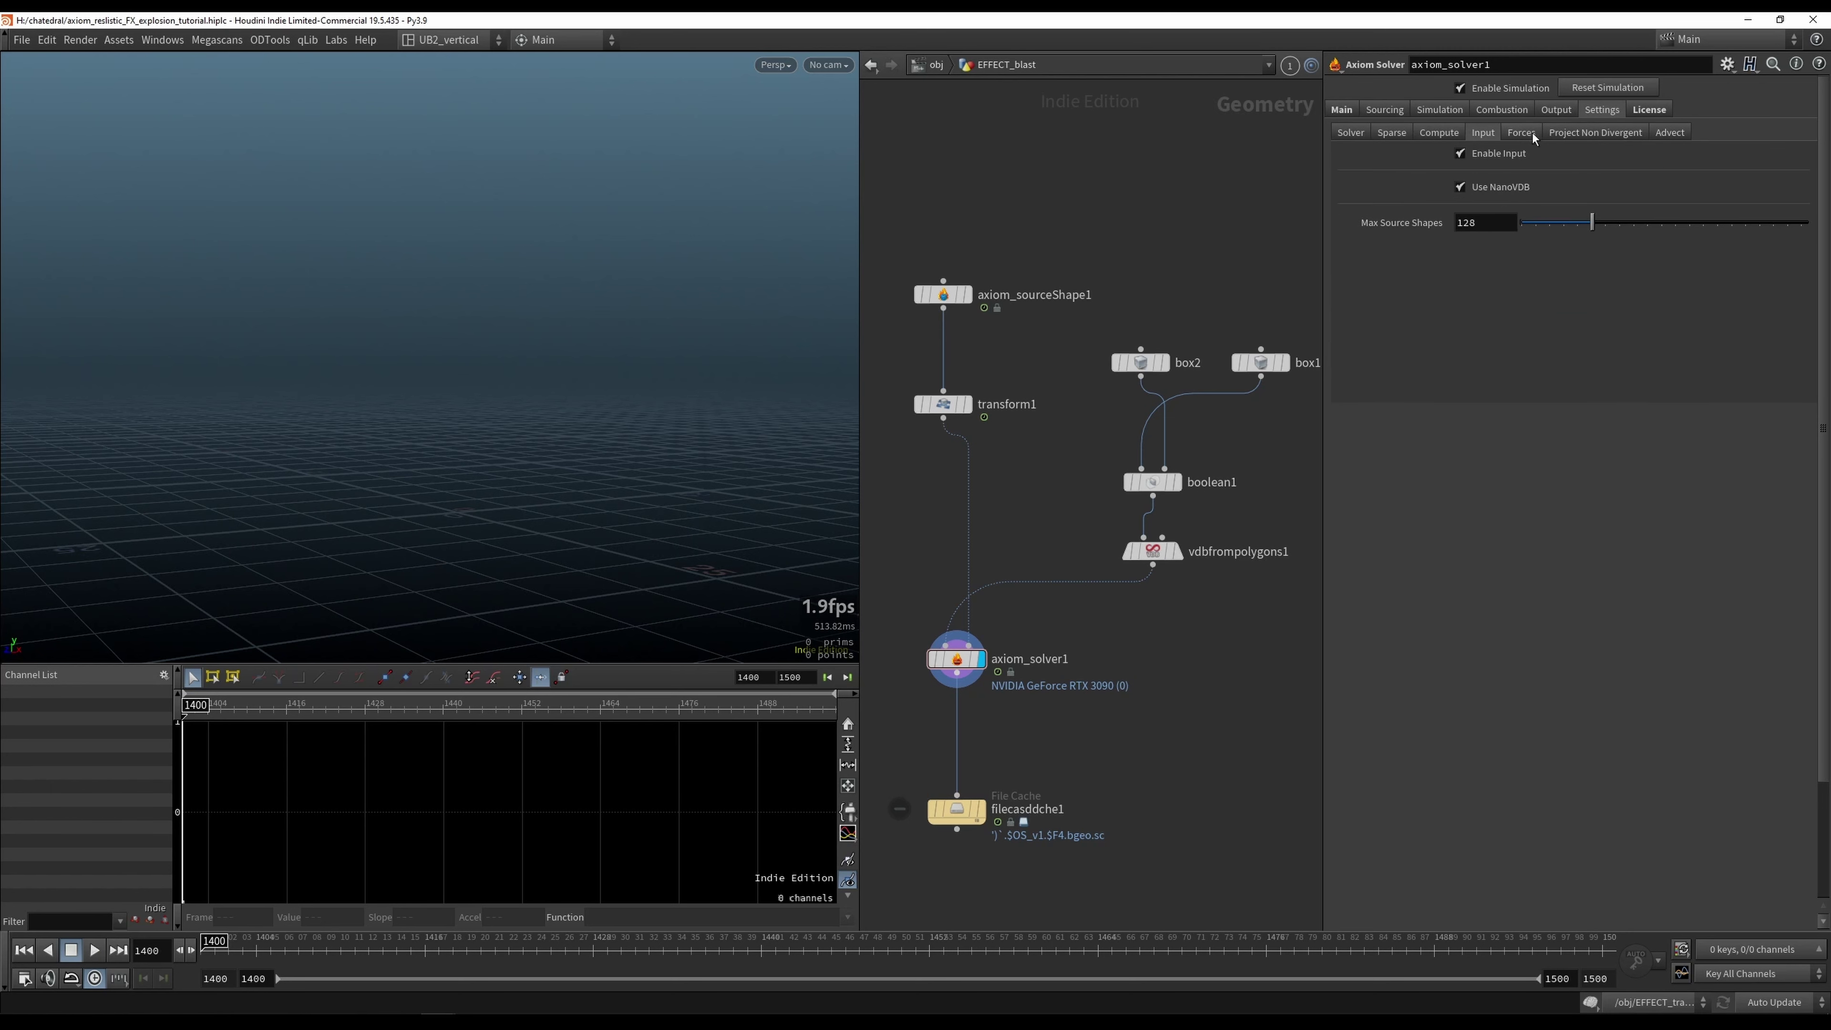
click(1523, 133)
click(1574, 138)
click(1664, 134)
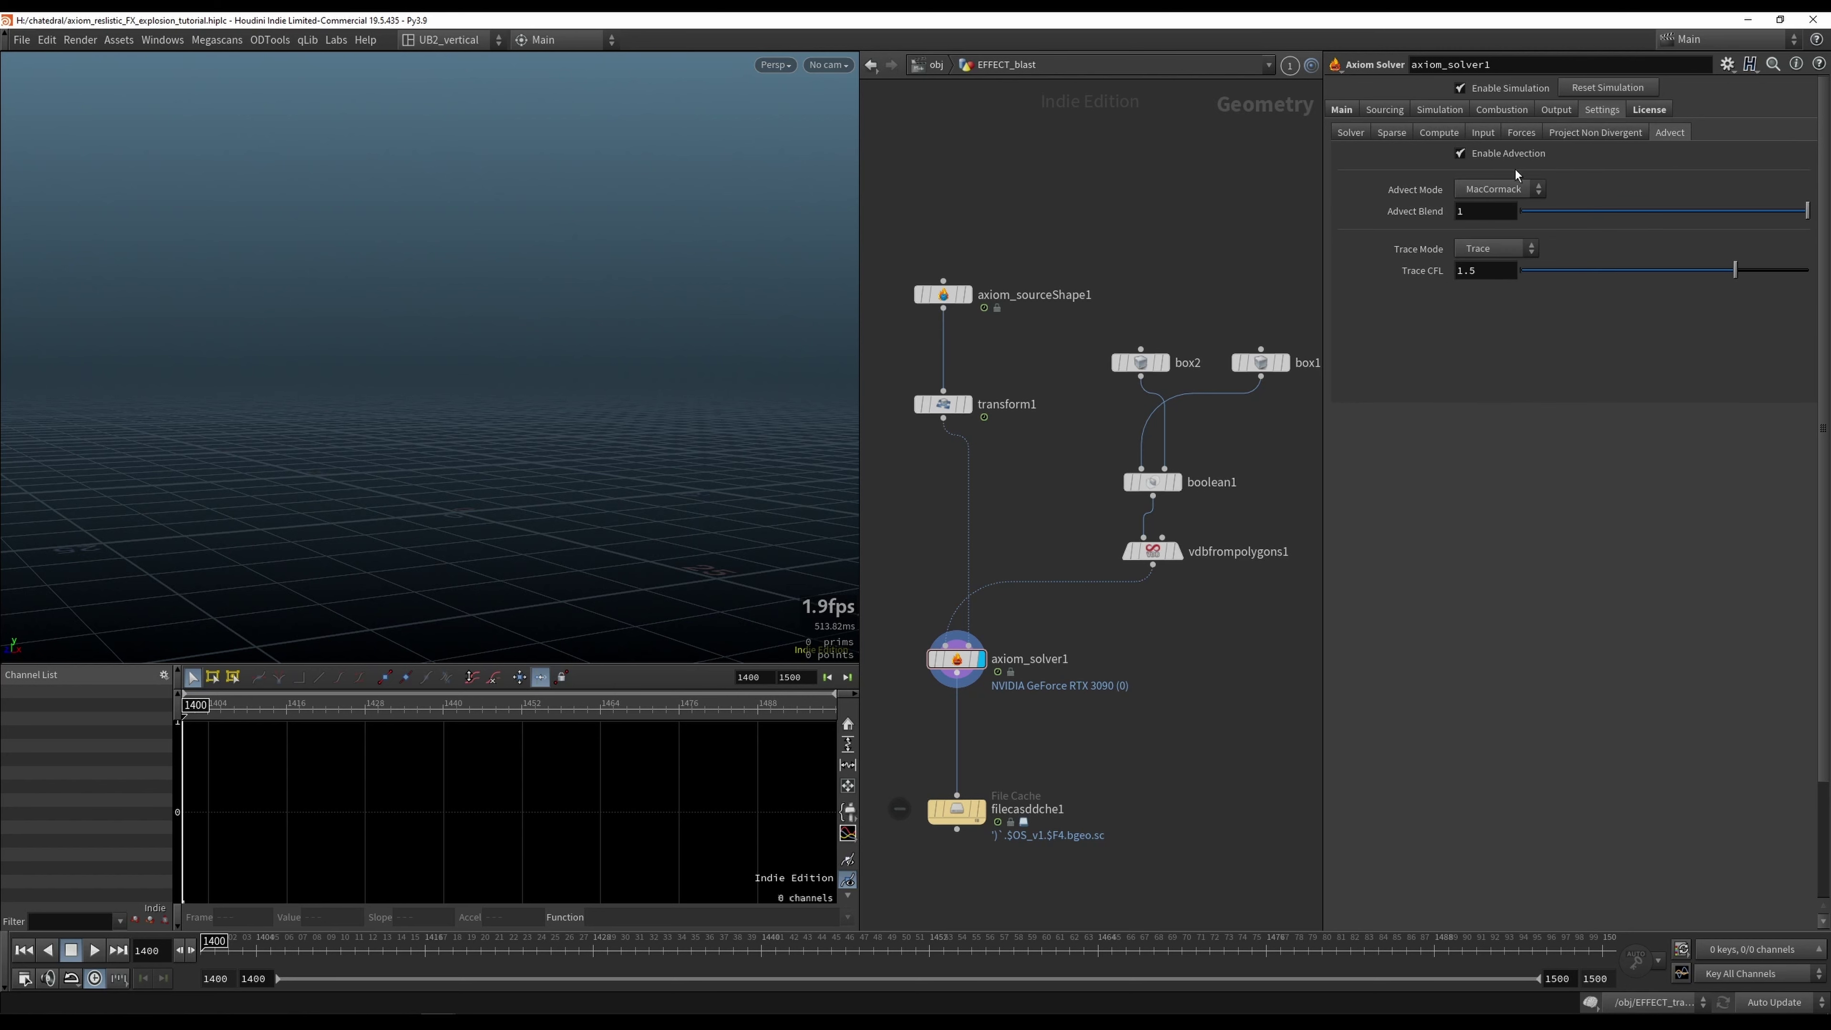
click(1356, 134)
click(1485, 157)
click(1463, 191)
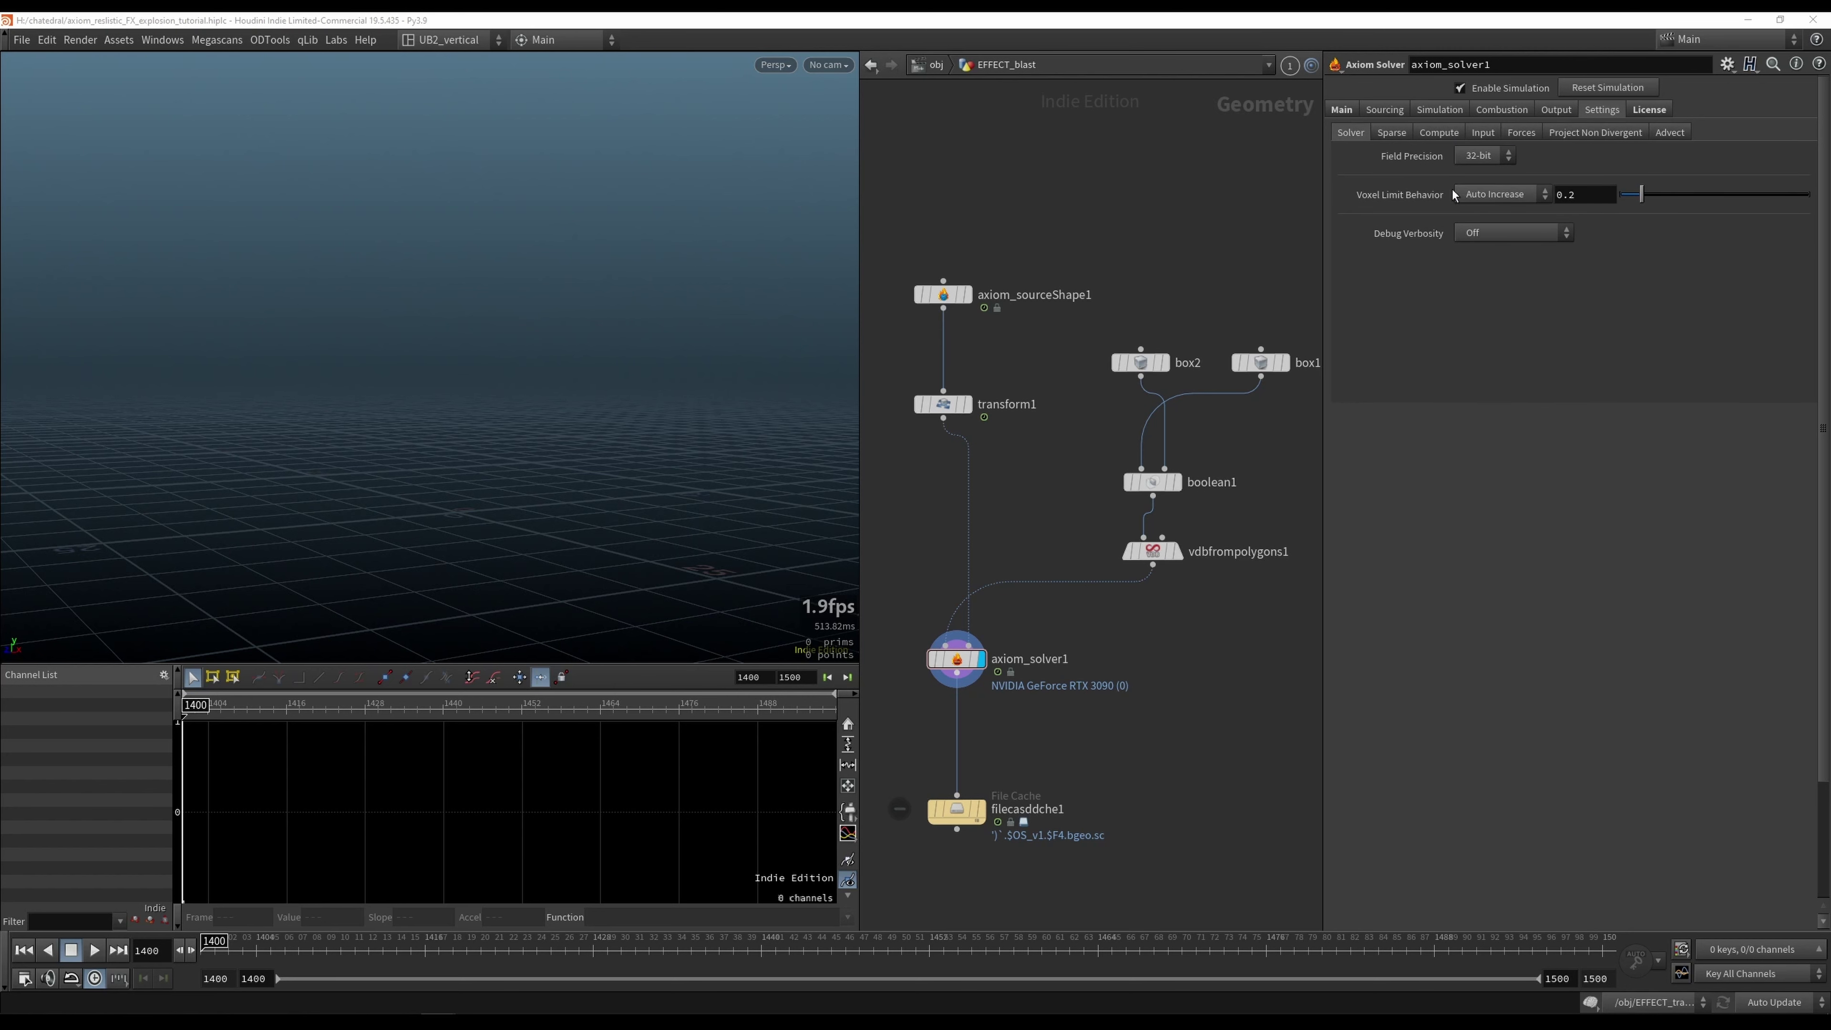
click(1485, 159)
click(1474, 175)
Step: Check axiom_solver1's memory info, play the simulation with the new compute settings past frame 1470, and return to frame 1400
click(1341, 109)
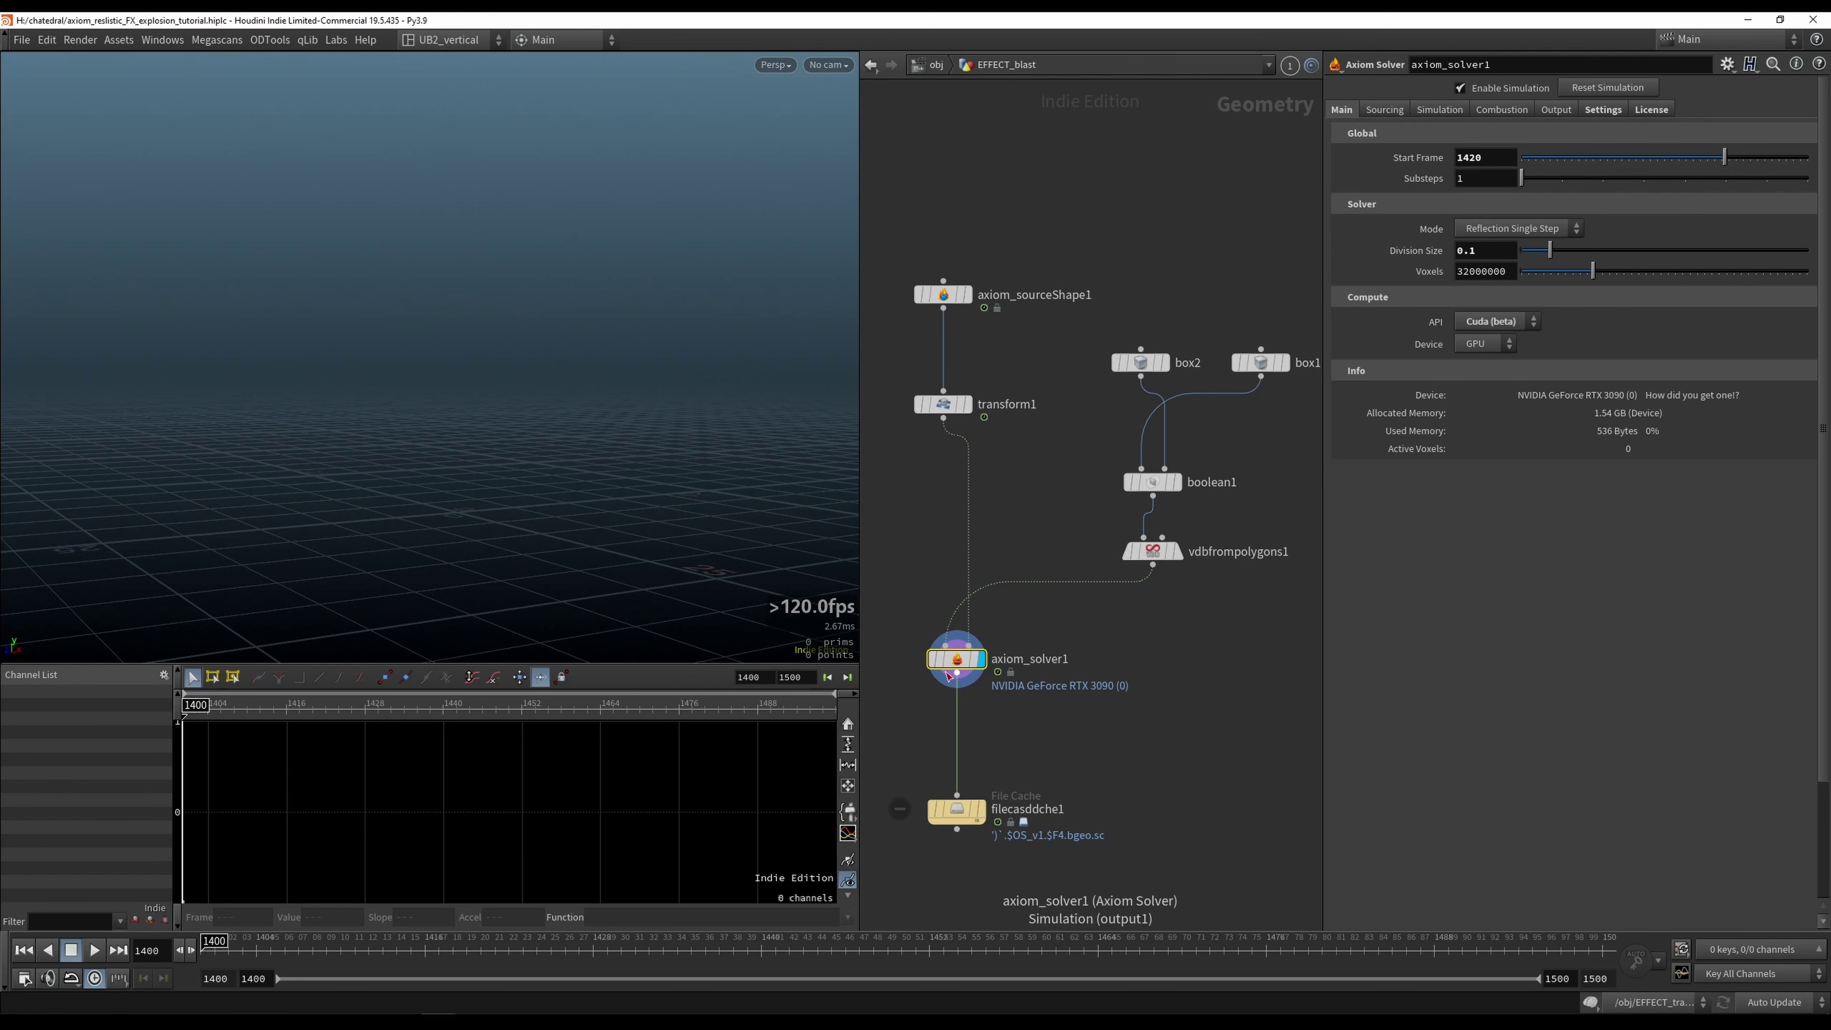
key(Up)
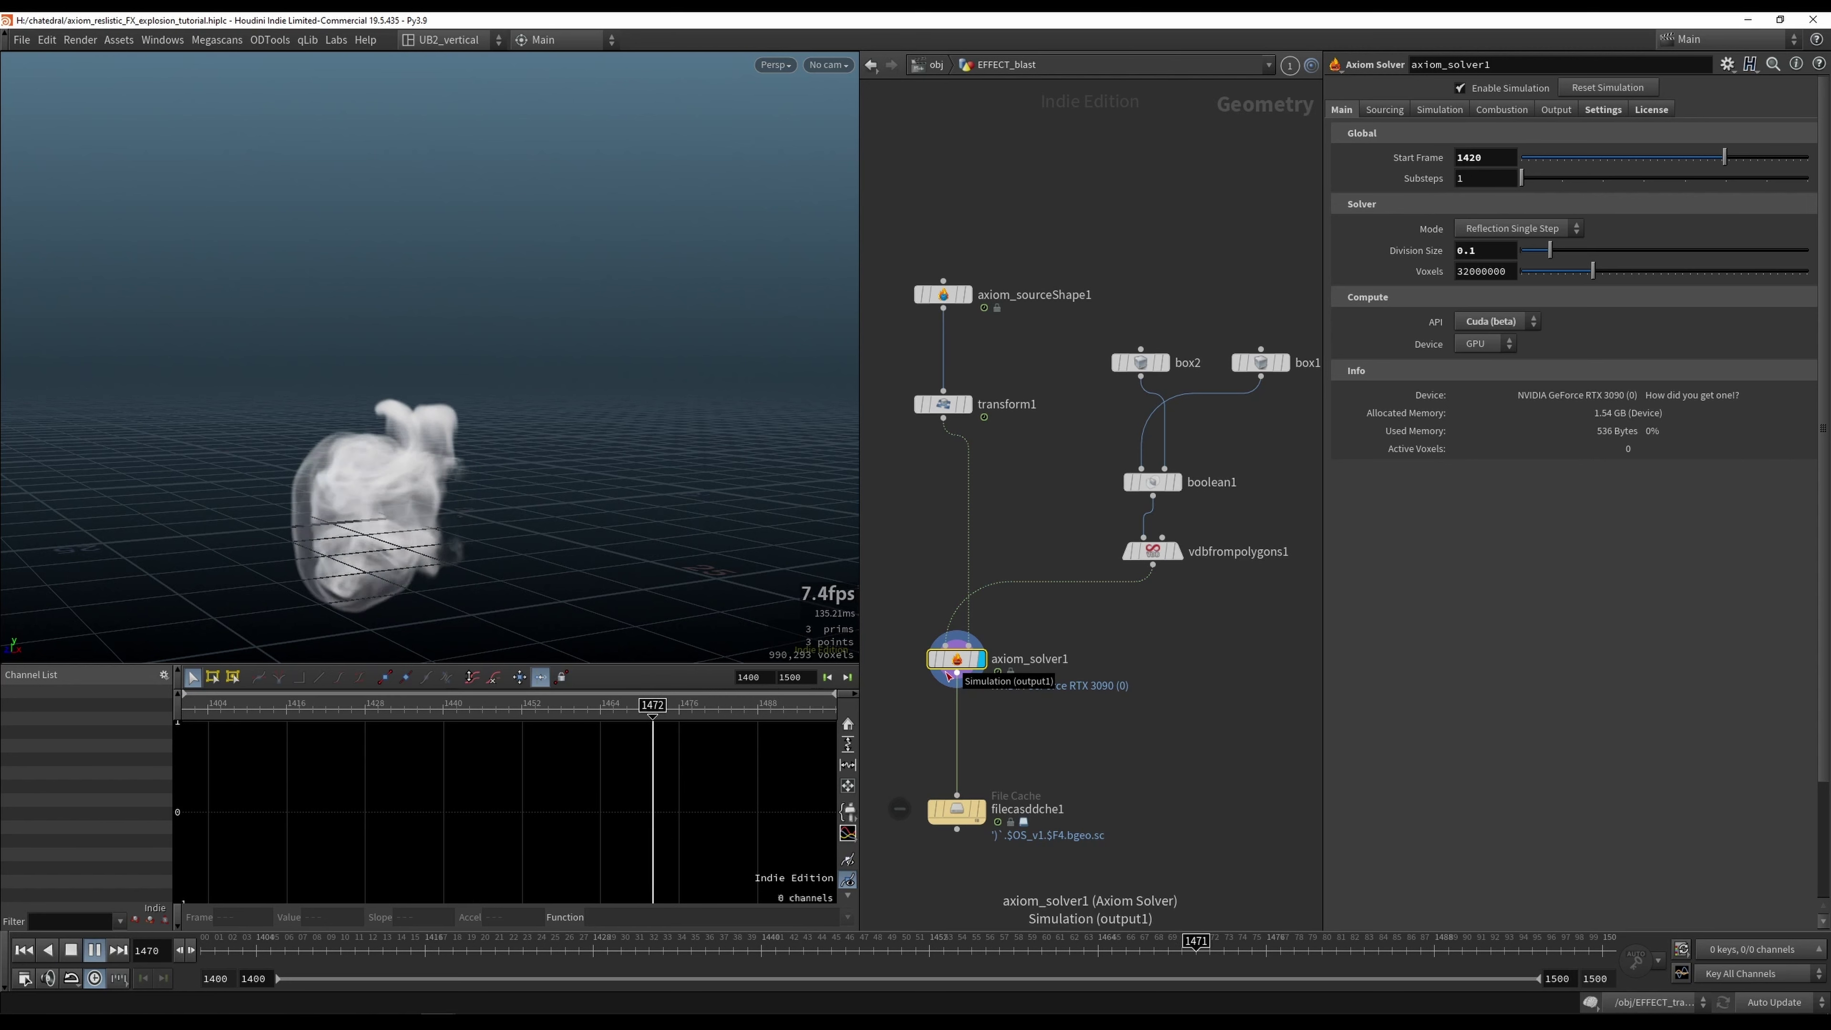
key(ctrl+Up)
Step: Exclude the Velocity field from axiom_solver1's output and recheck the solver's memory info
click(1562, 110)
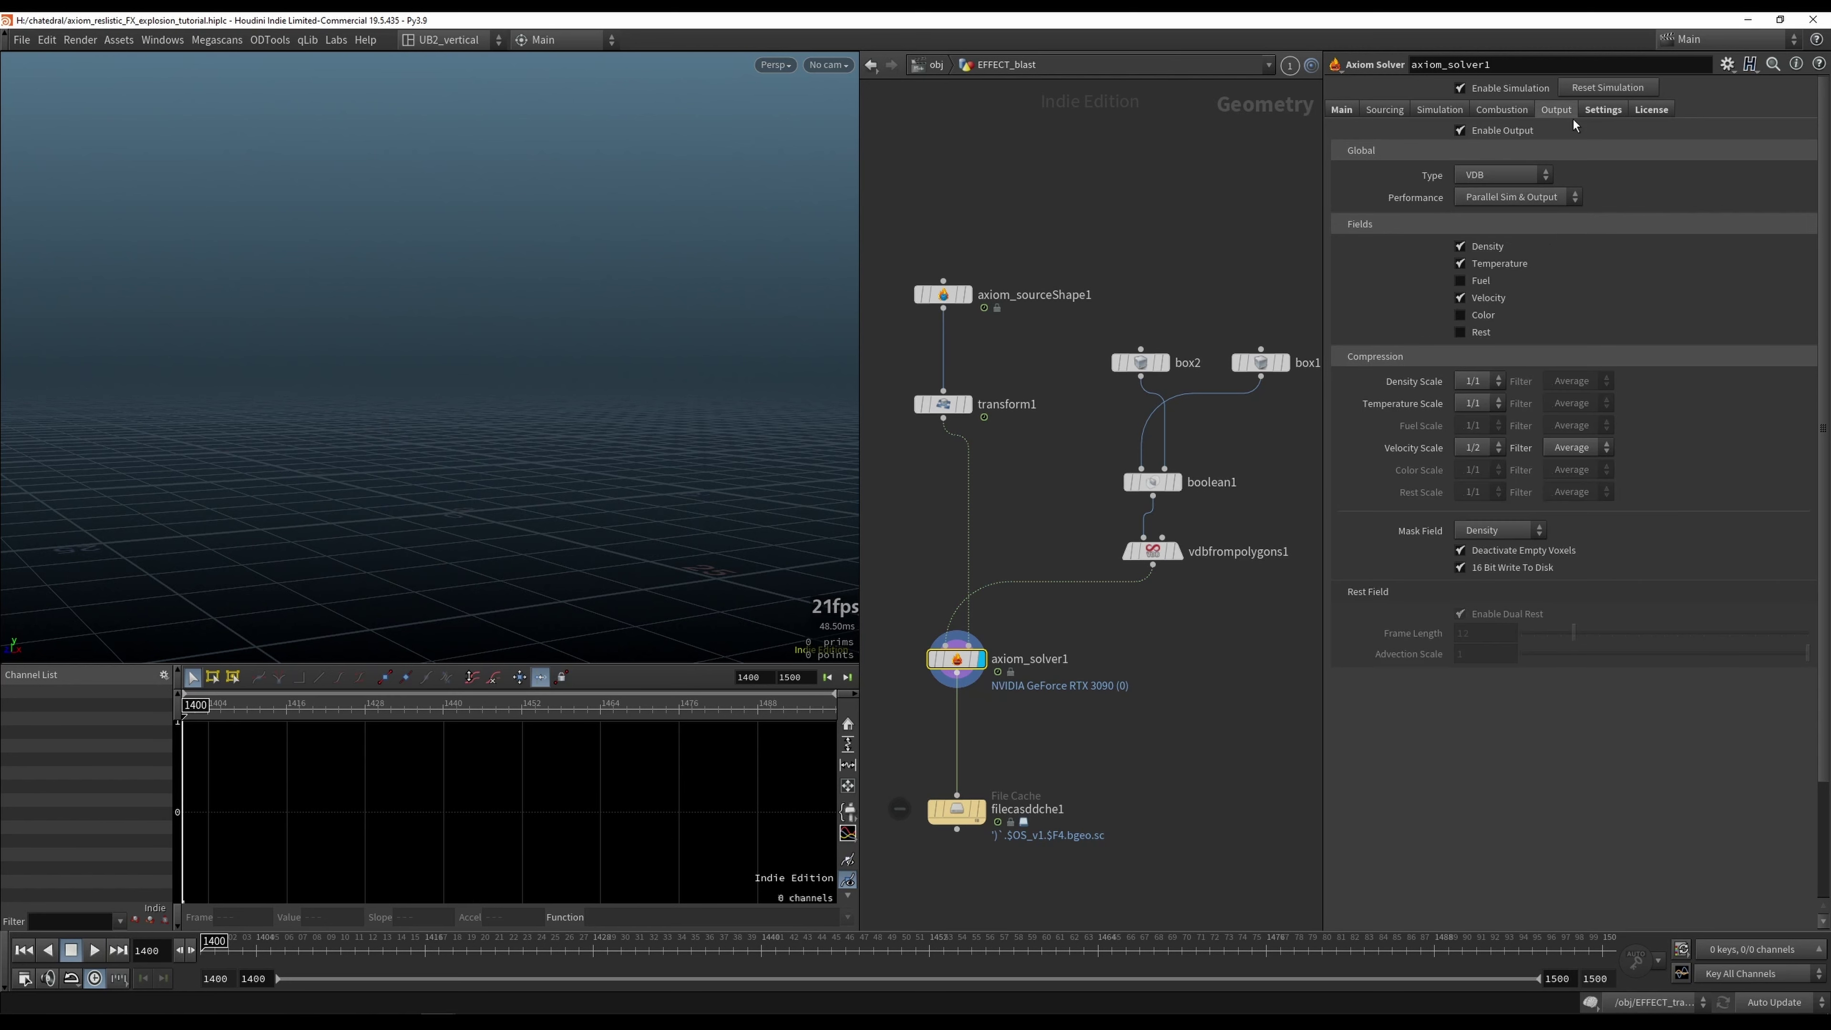
click(1461, 298)
click(1341, 108)
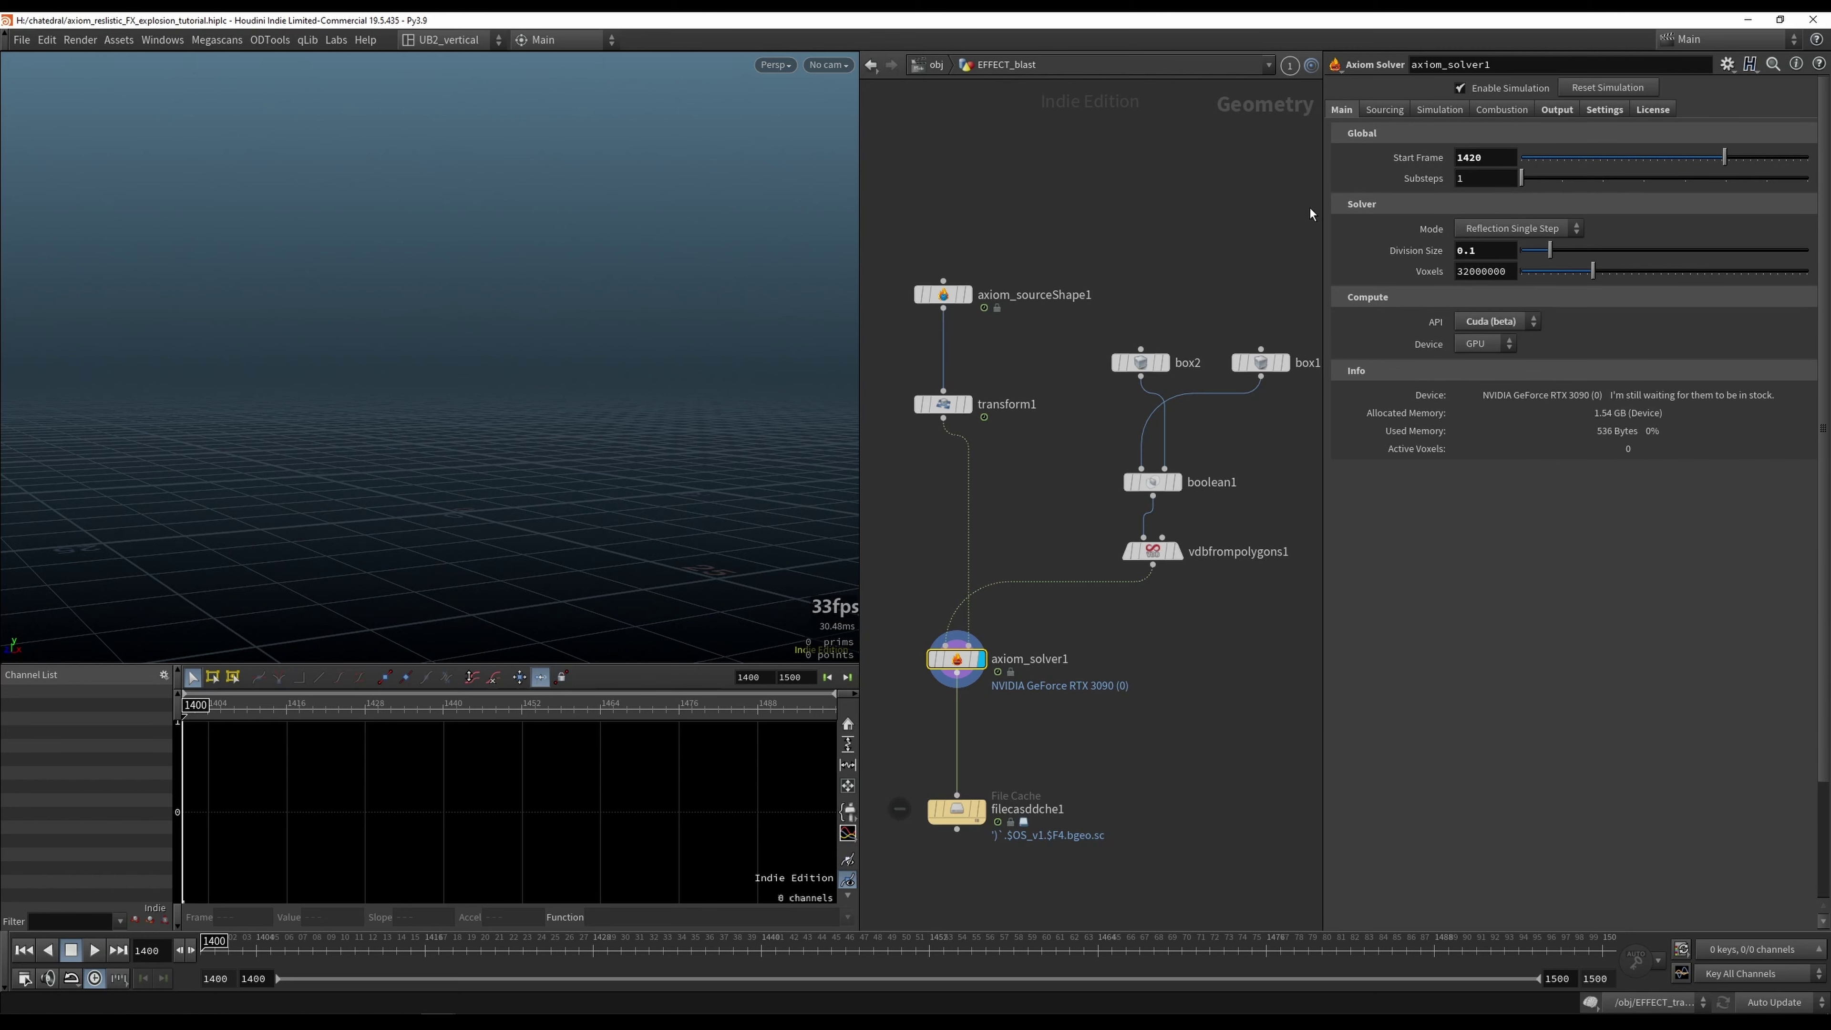
click(1574, 111)
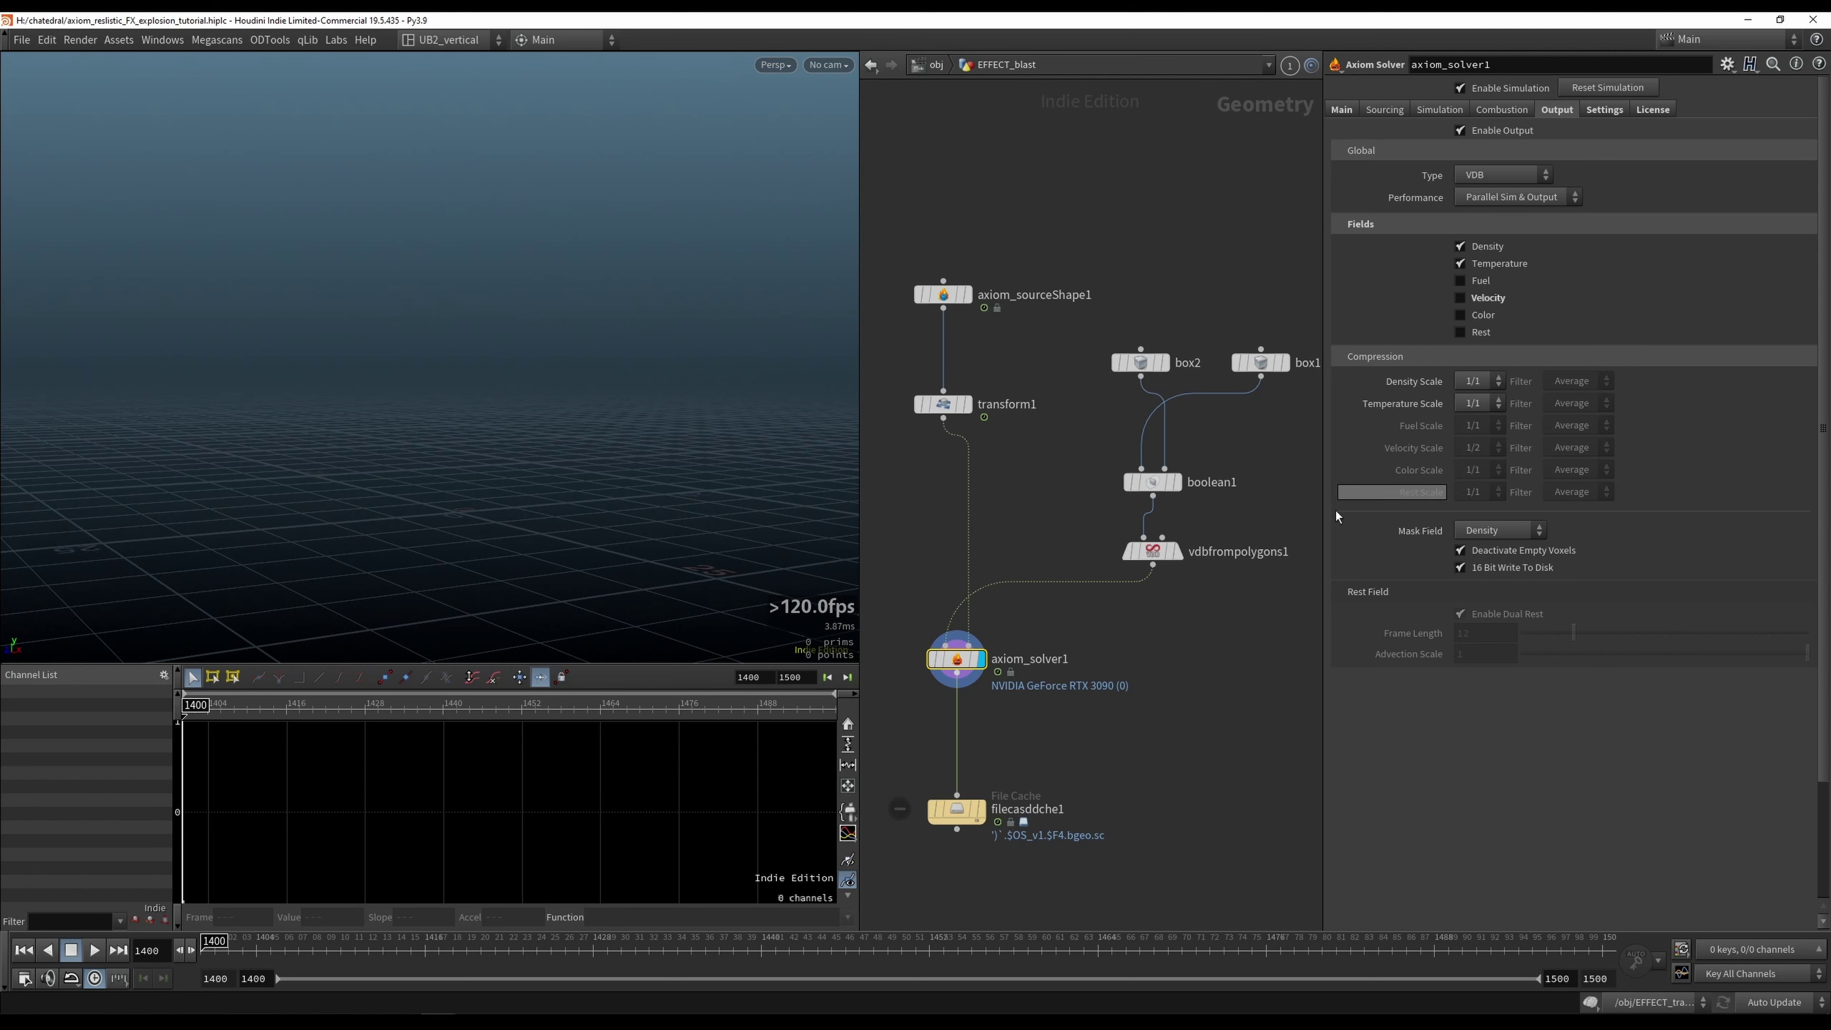
Step: Play the simulation without velocity output, stopping at about frame 1467
key(Up)
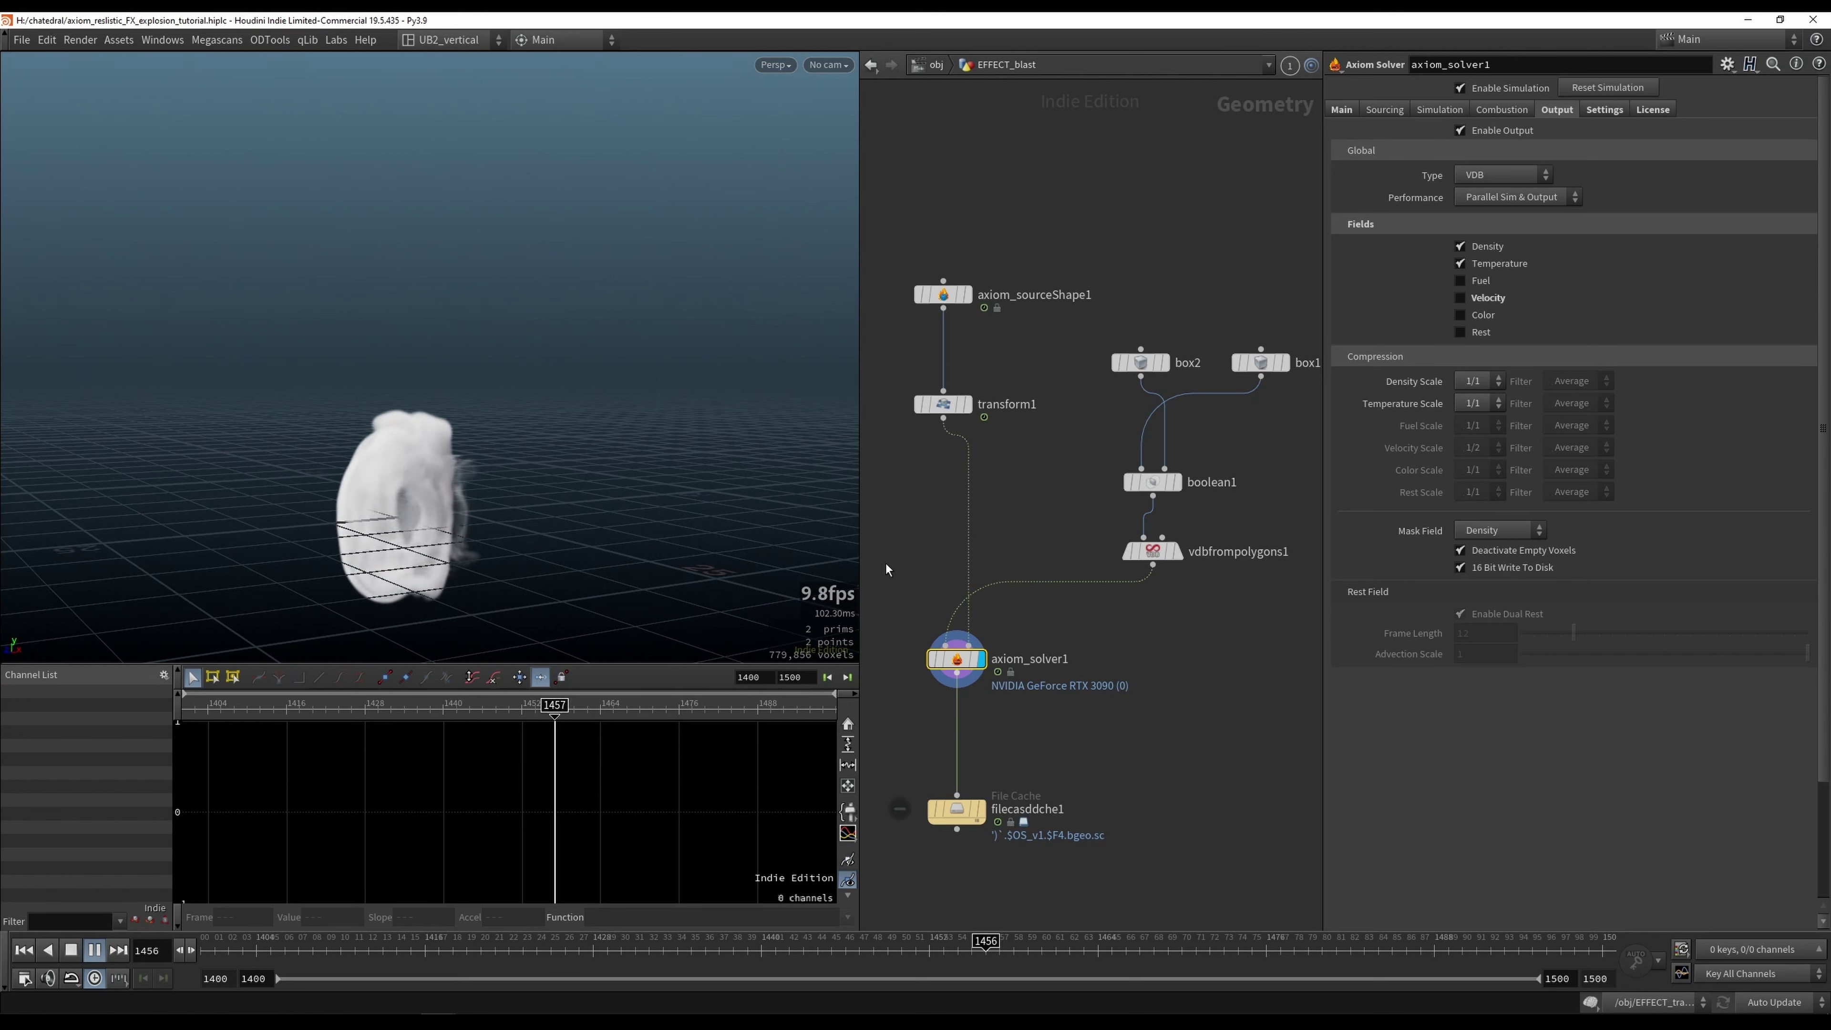
key(Up)
alt+middle_drag(475, 514, 494, 454)
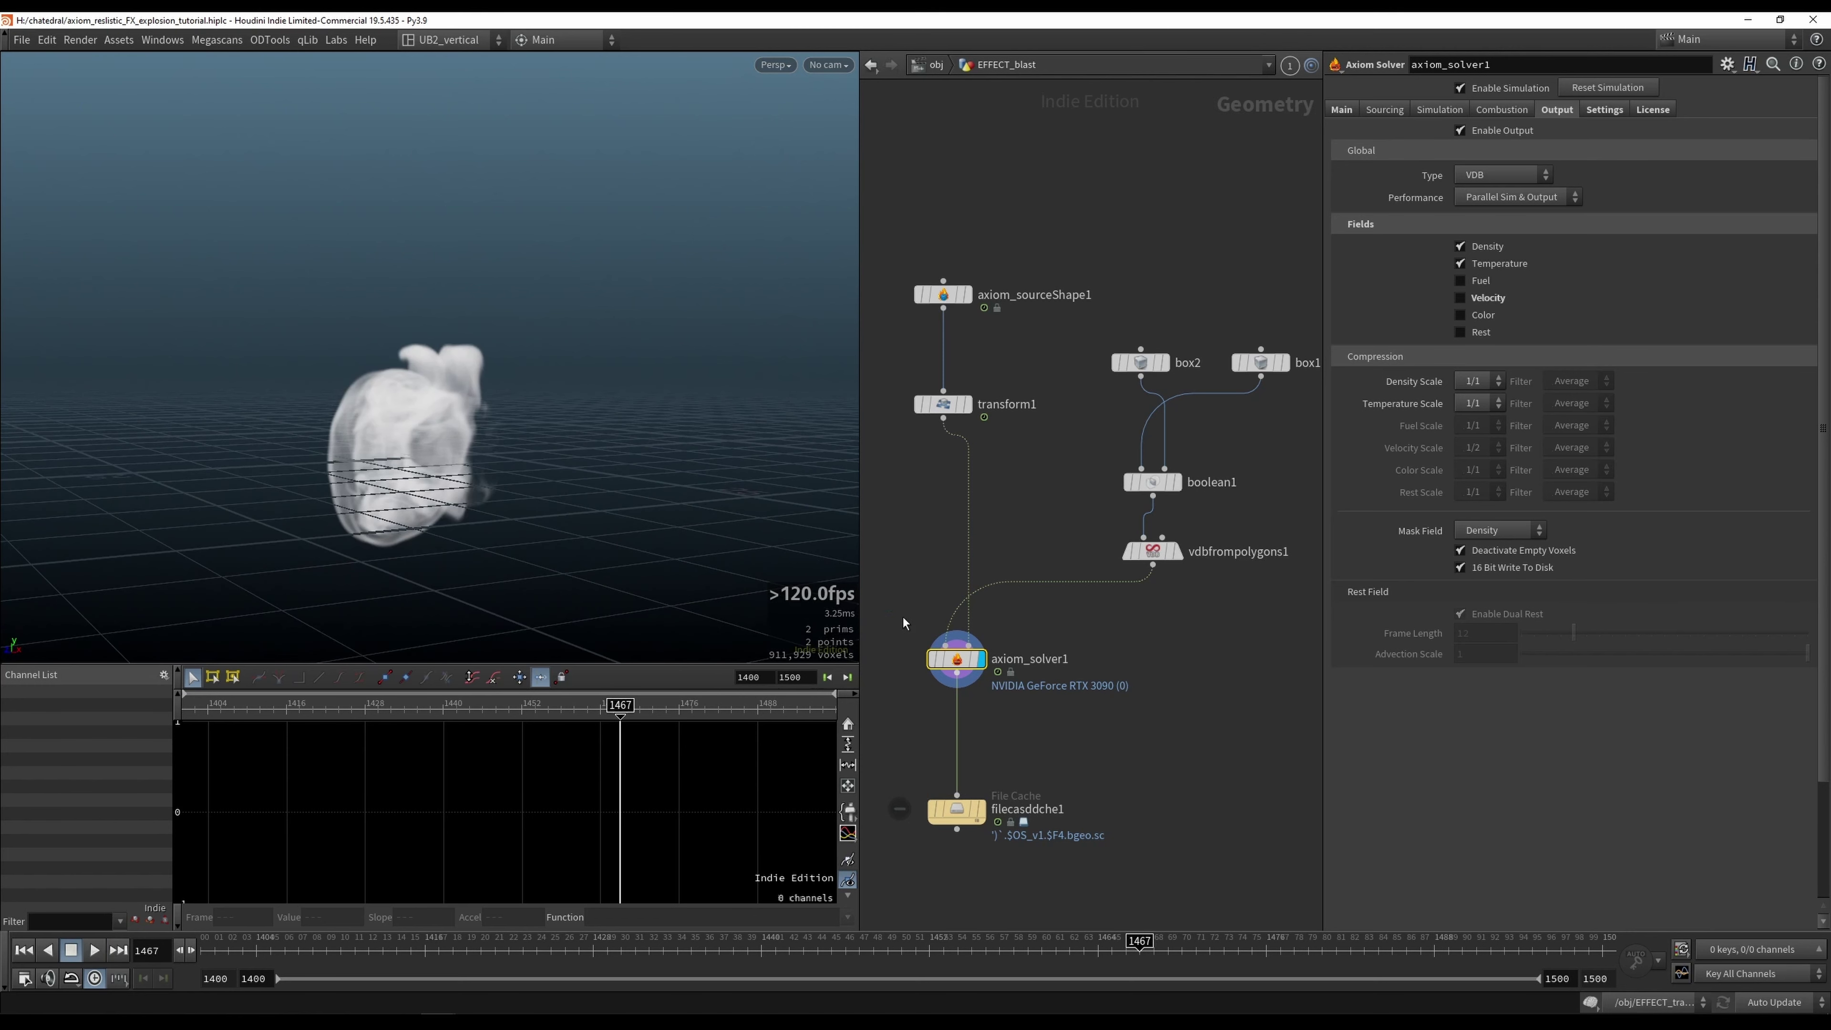
Step: Set axiom_solver1's density Dissipation to 0.08 and replay the simulation from the start to about frame 1484
click(1442, 109)
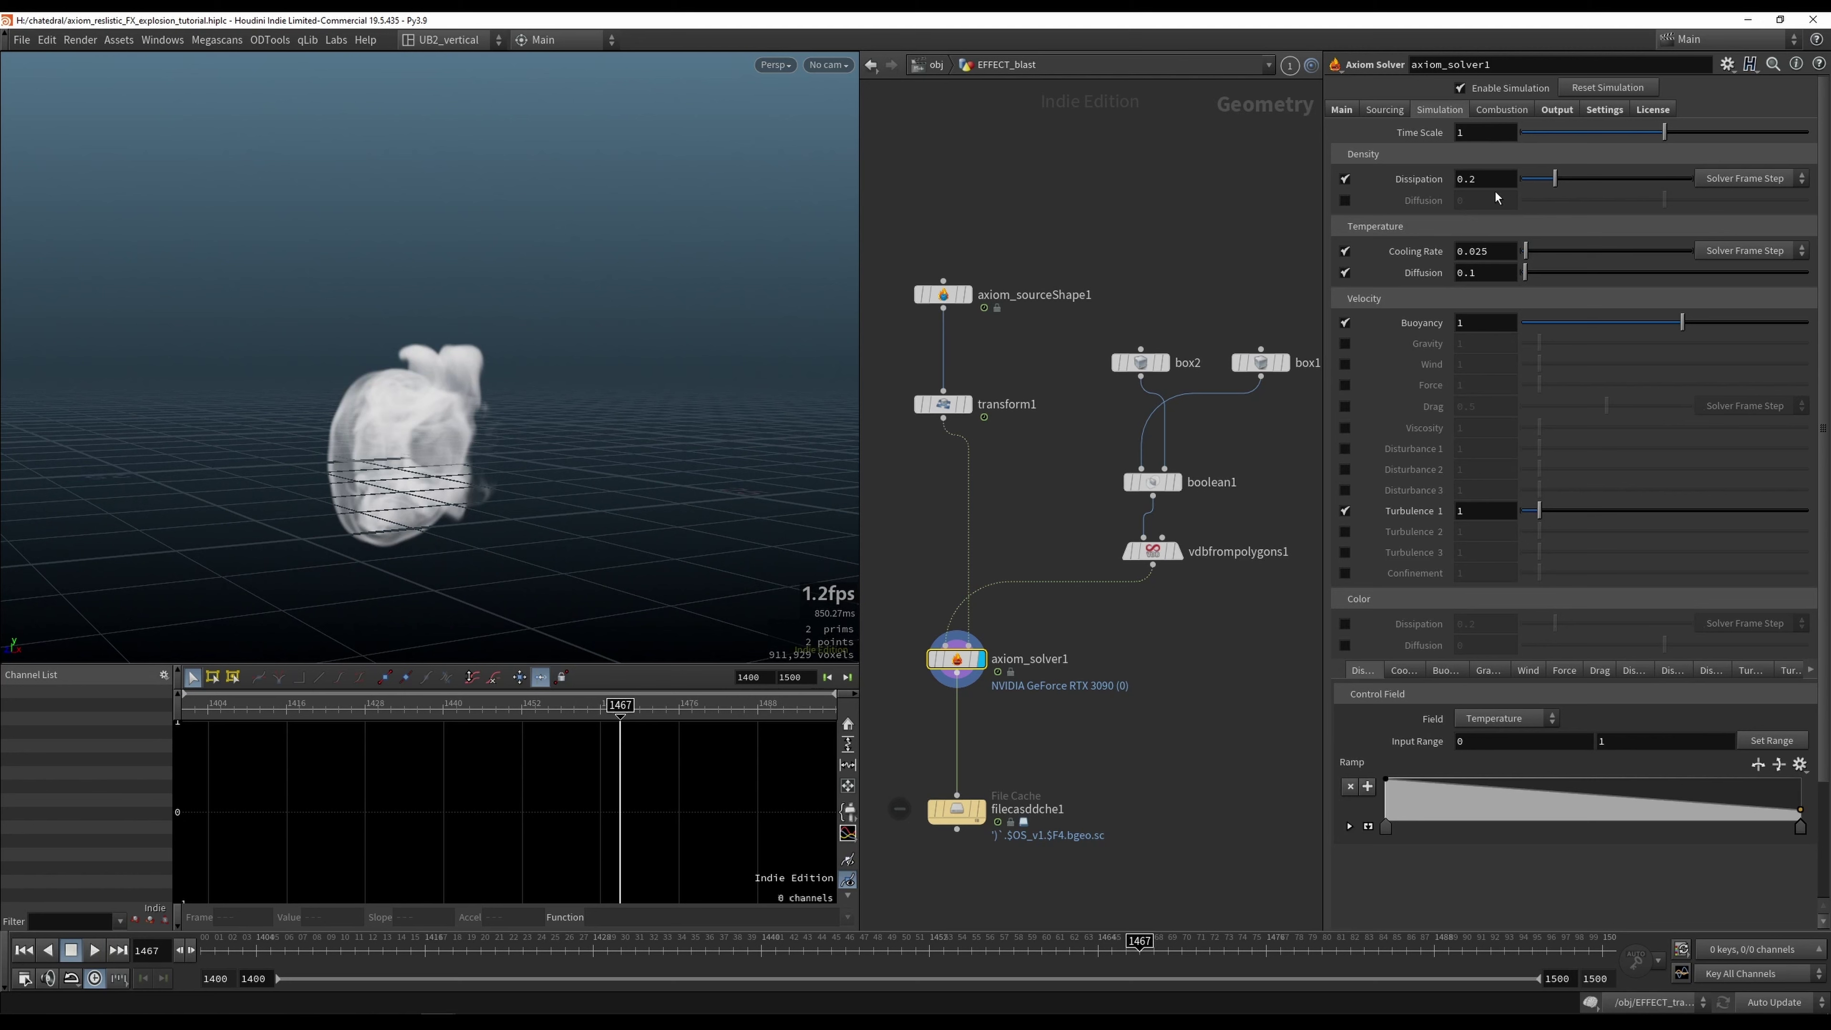
text(08)
key(Return)
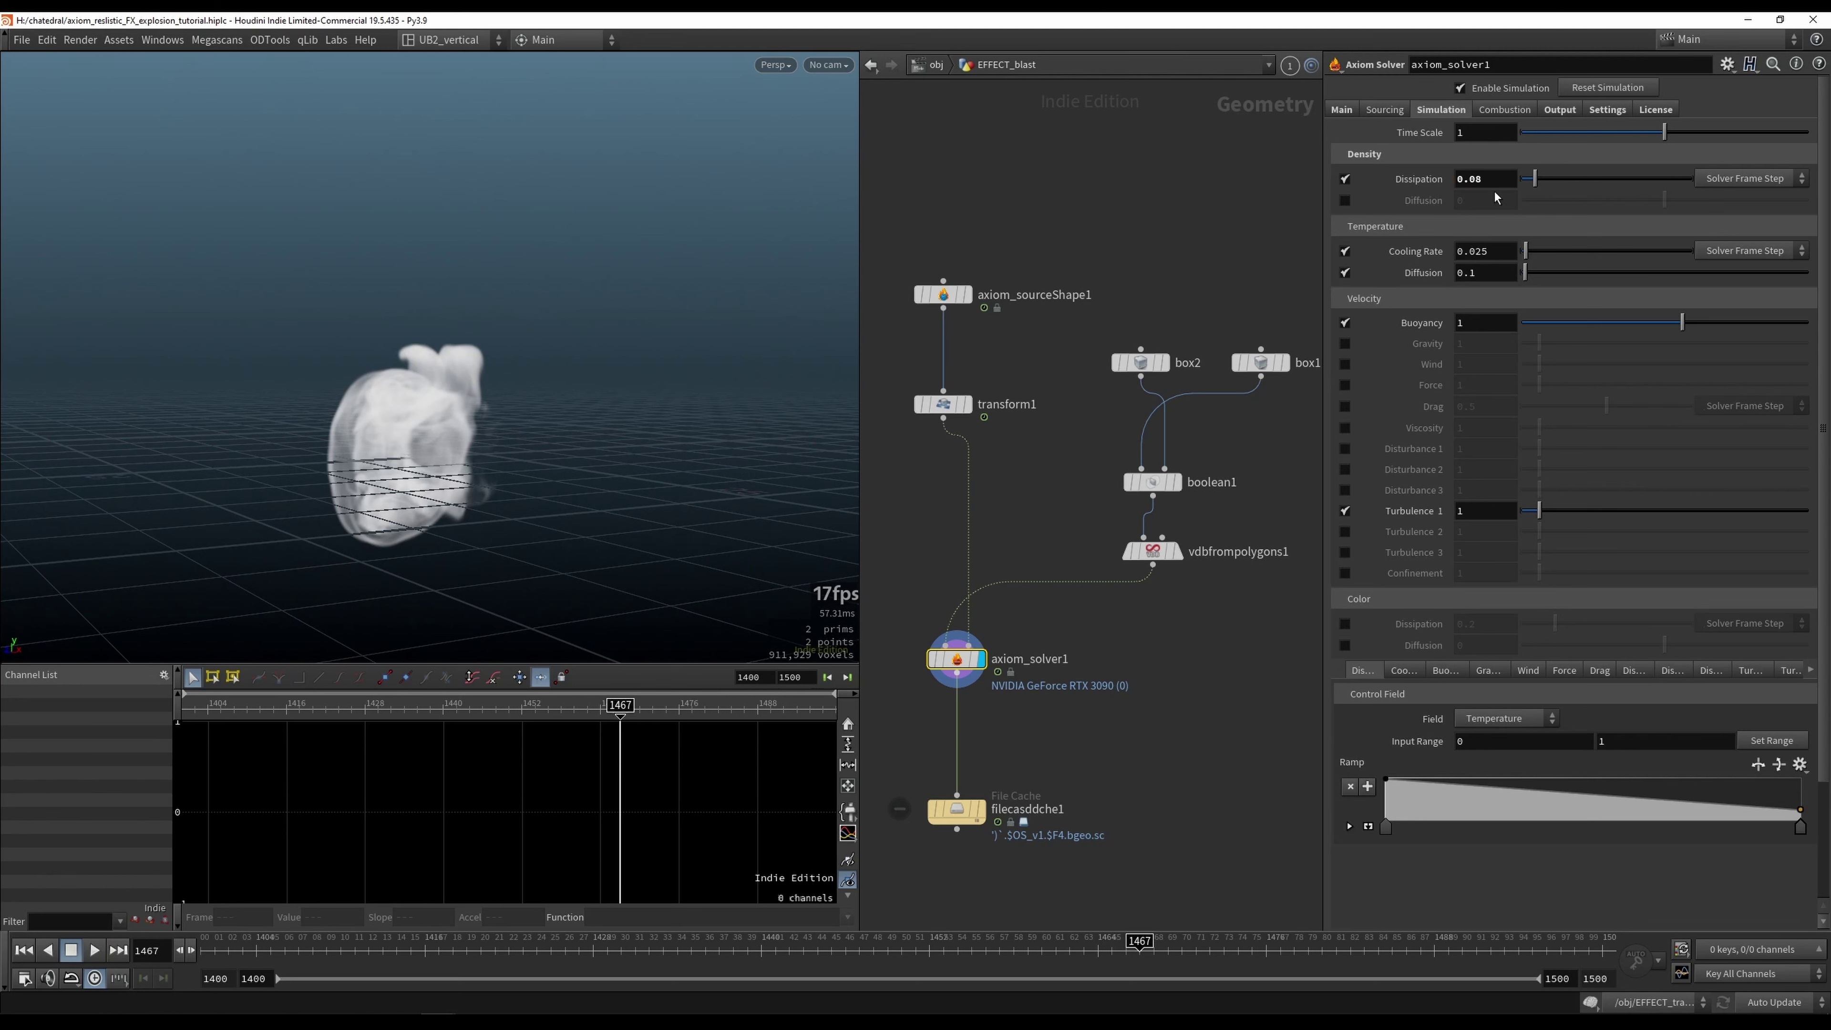
key(ctrl+Up)
key(Up)
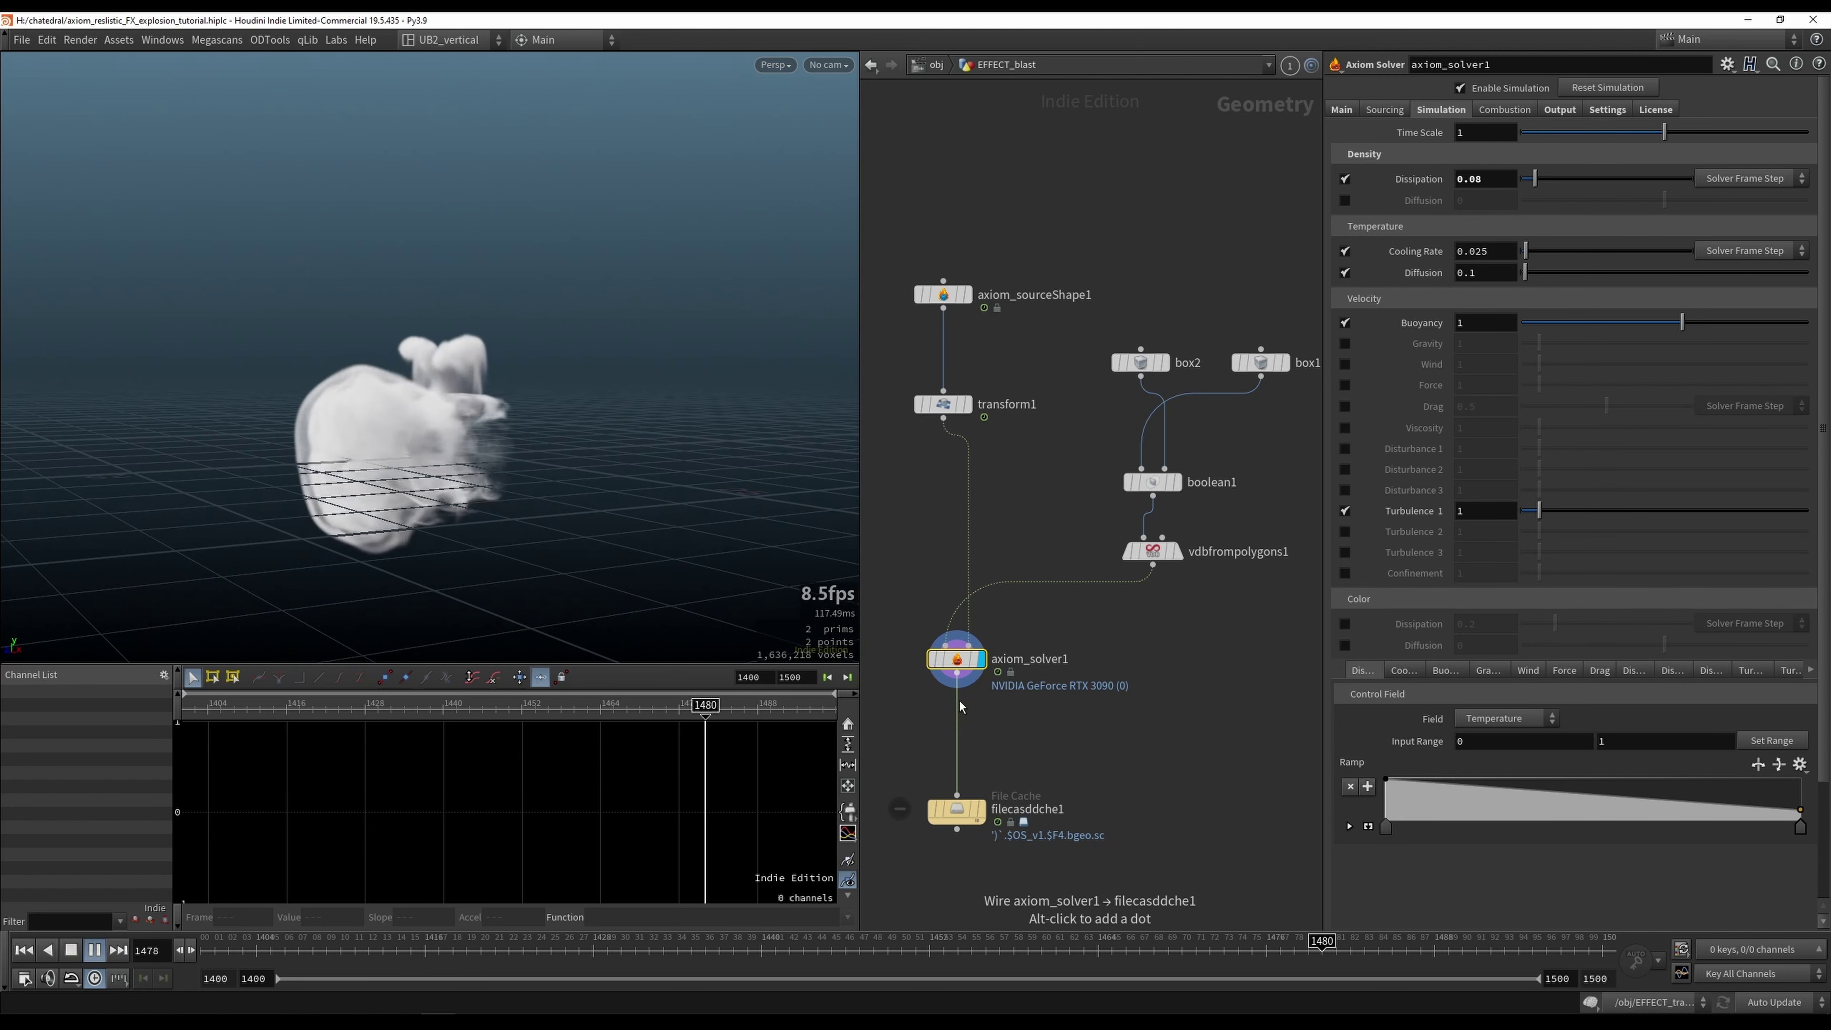
key(Up)
Step: Set axiom_solver1's Buoyancy to 5 and replay the simulation from the start to about frame 1473
text(5)
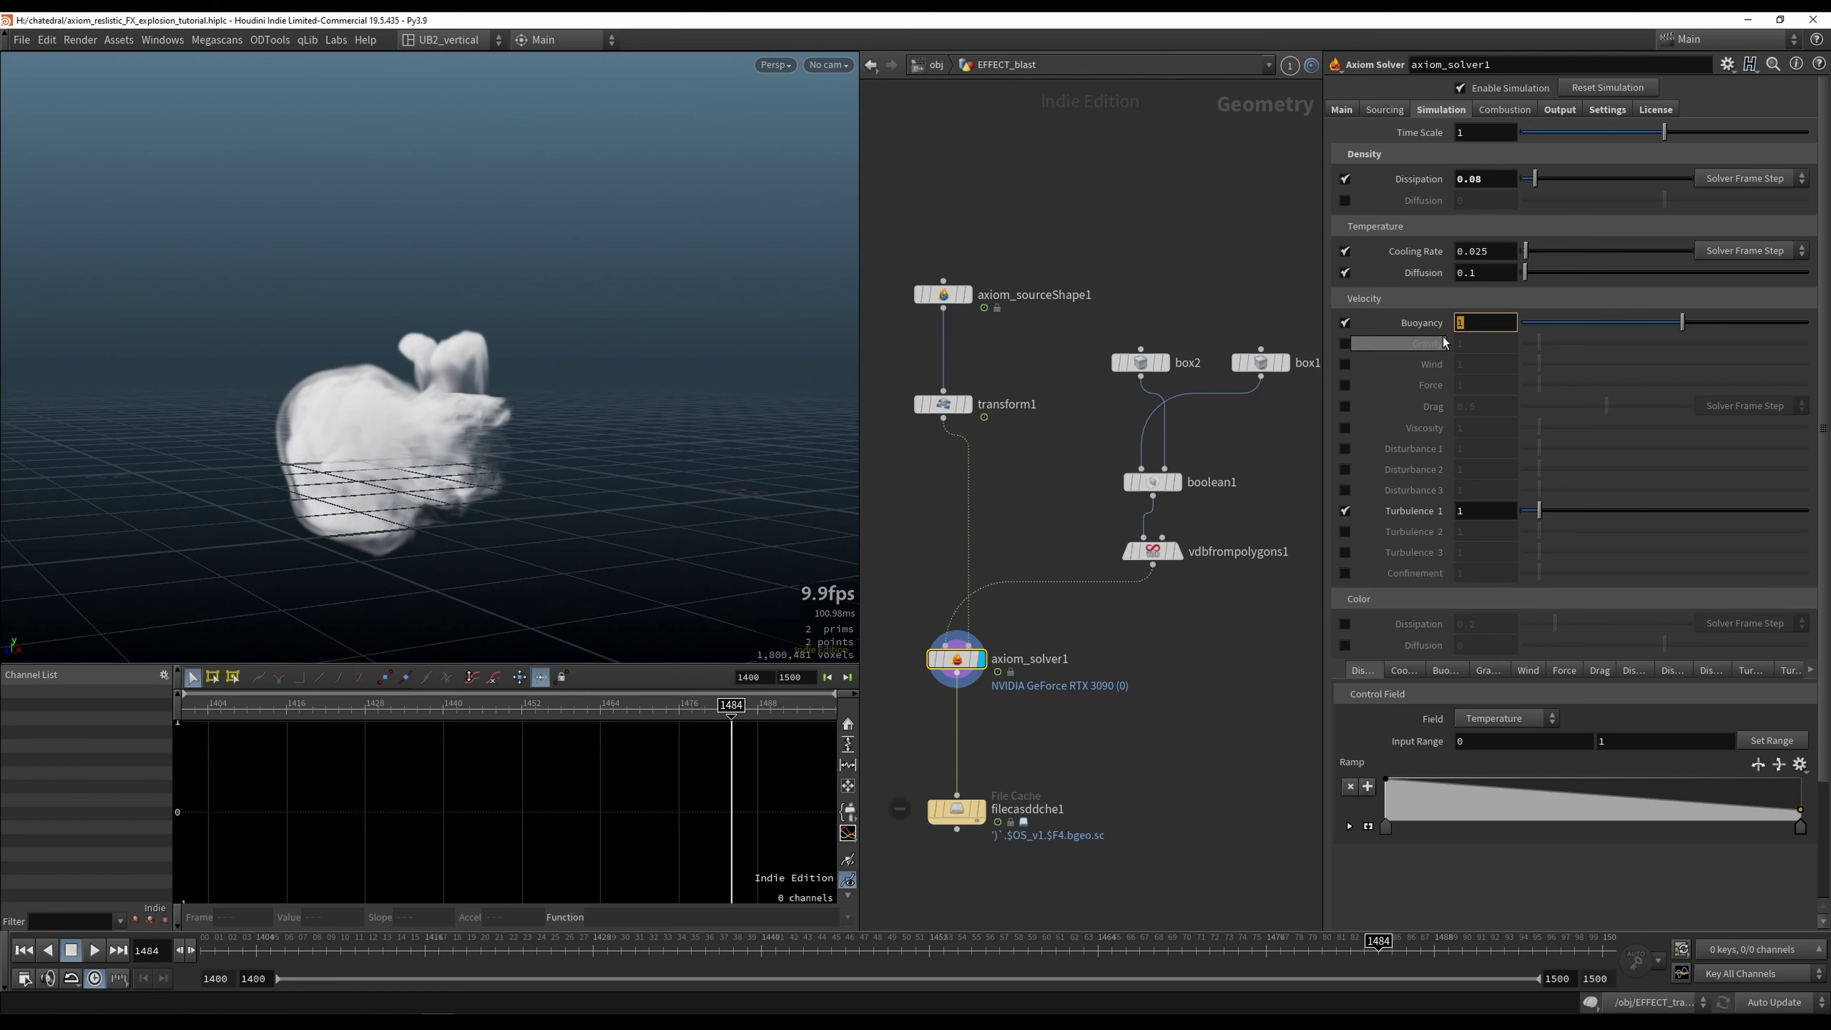
key(Return)
key(ctrl+Left)
key(Up)
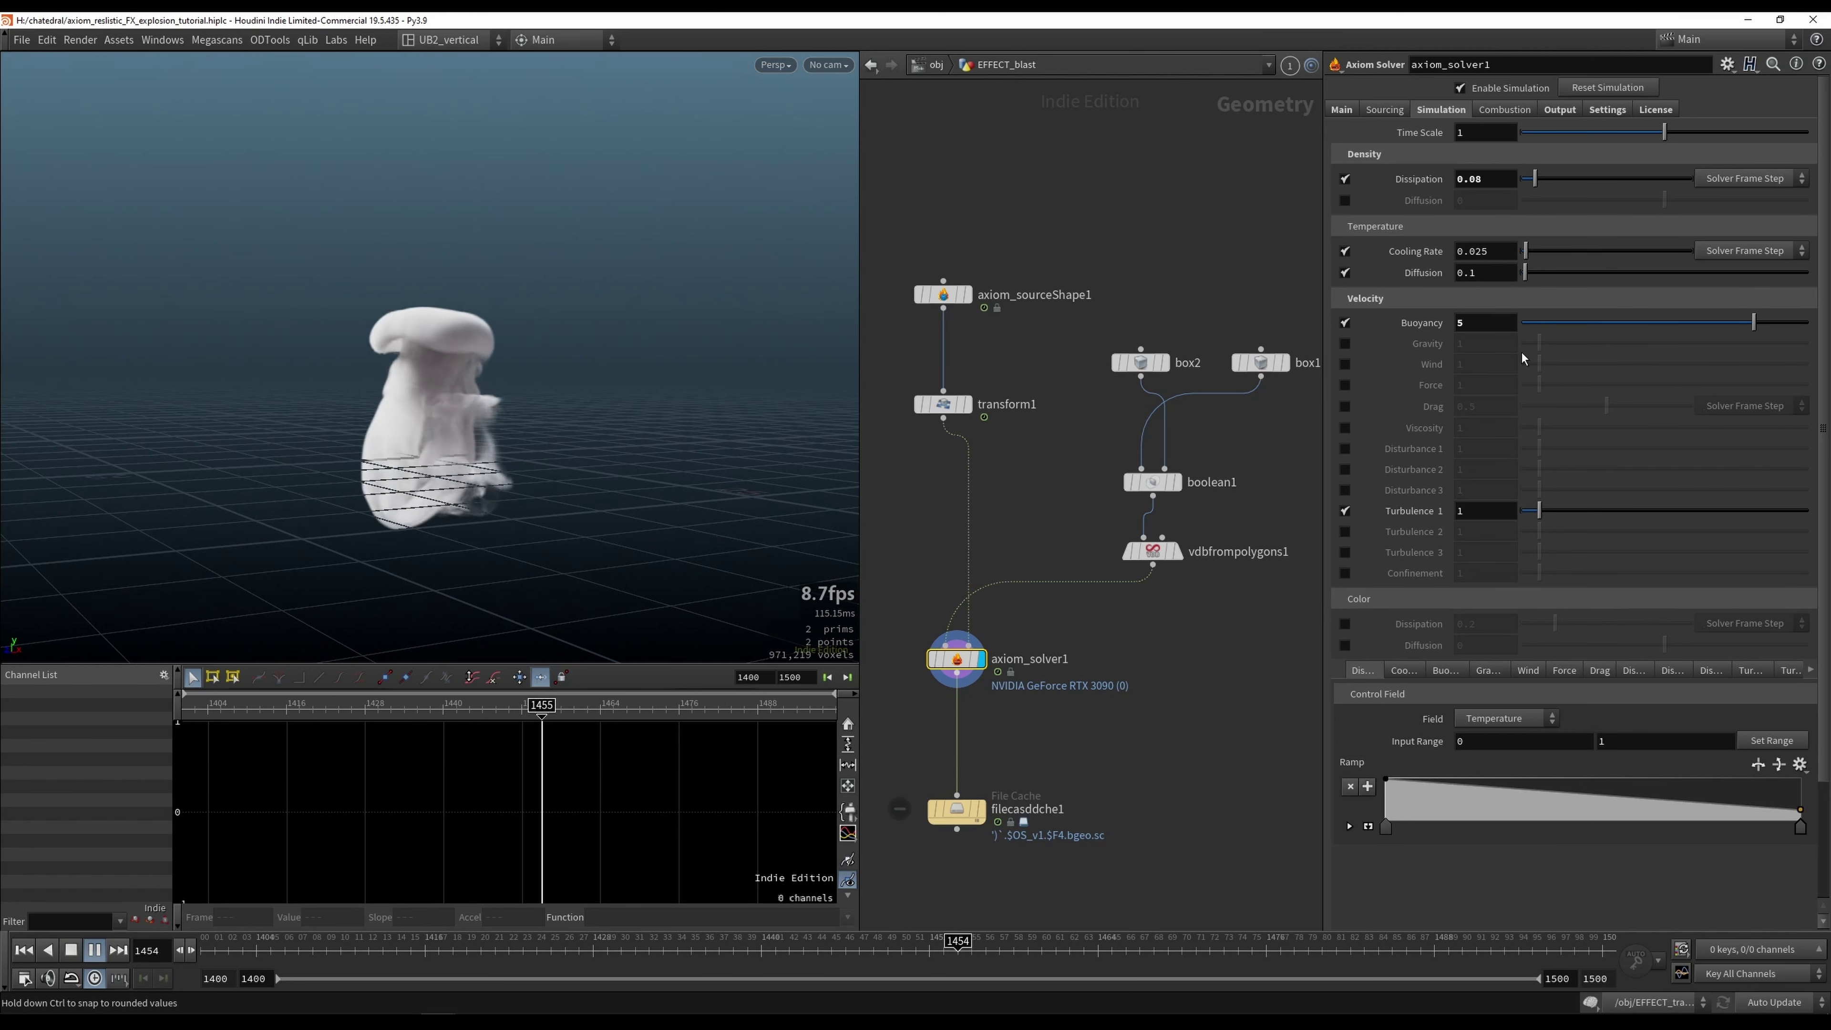
key(Up)
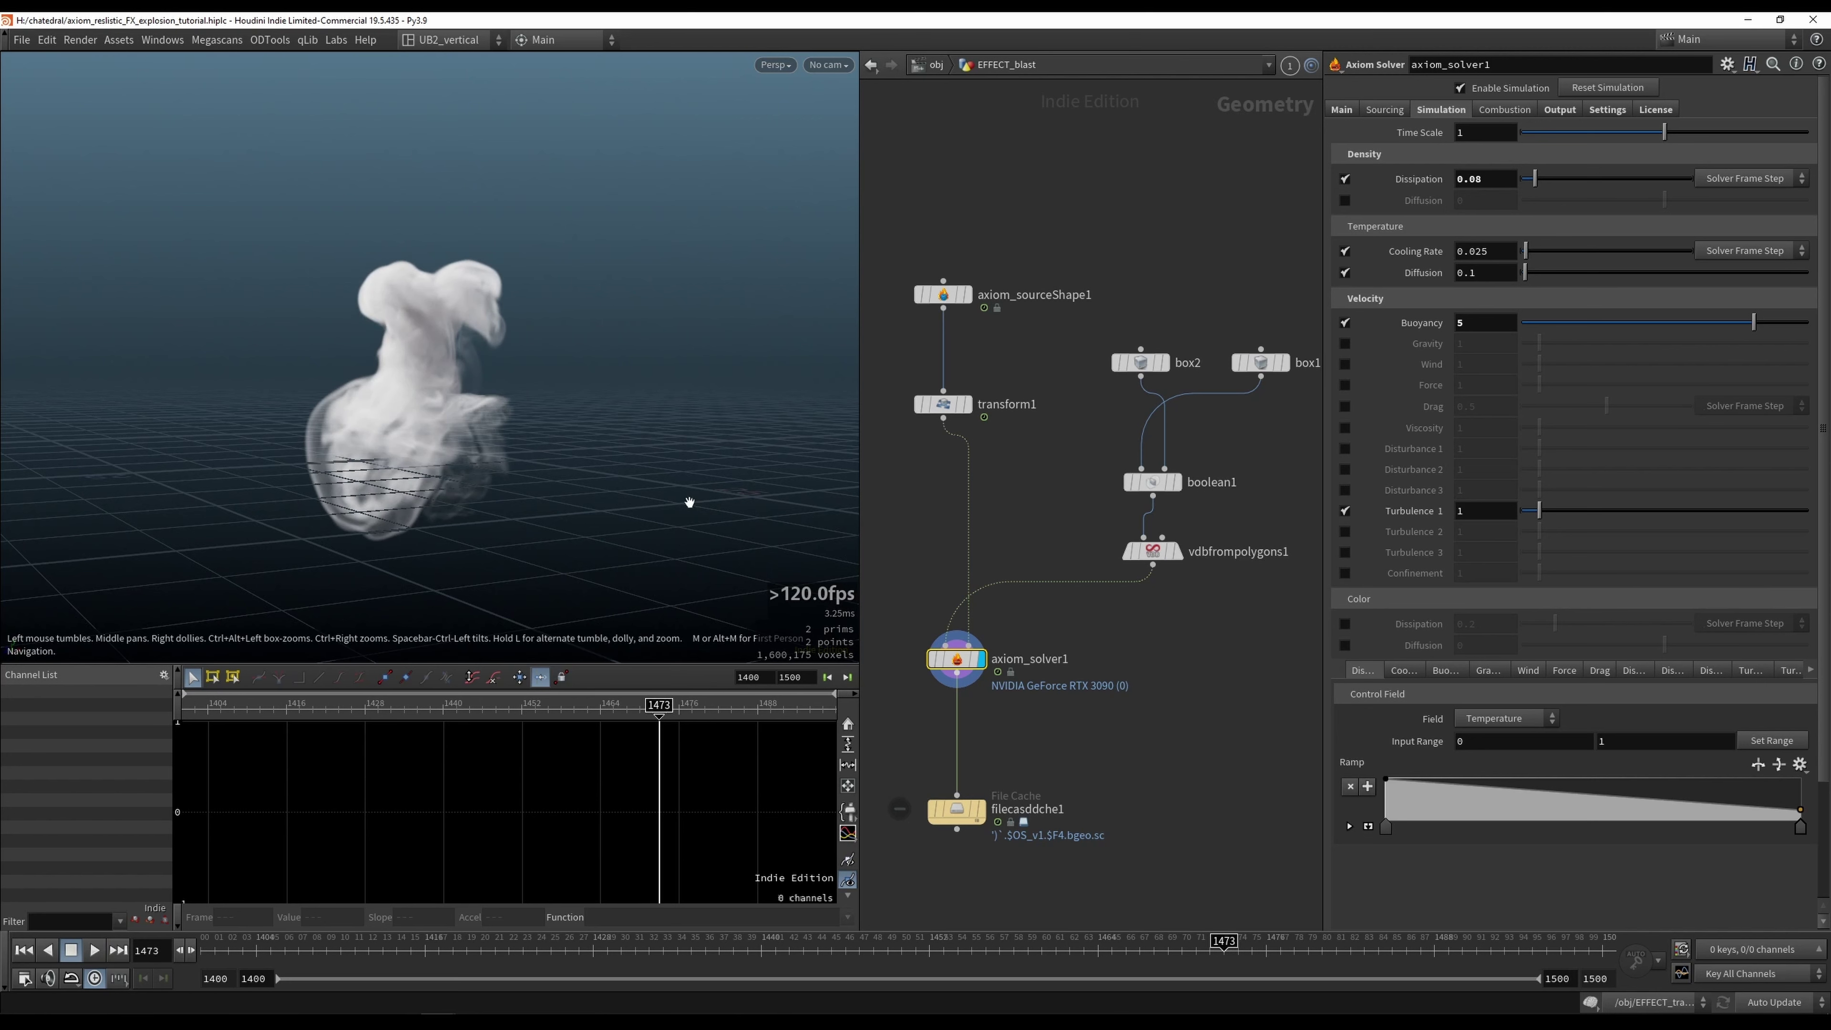
Step: Enable Turbulence 2 on axiom_solver1, and set Turbulence 1 to 128 and Turbulence 2 to 64
click(1345, 532)
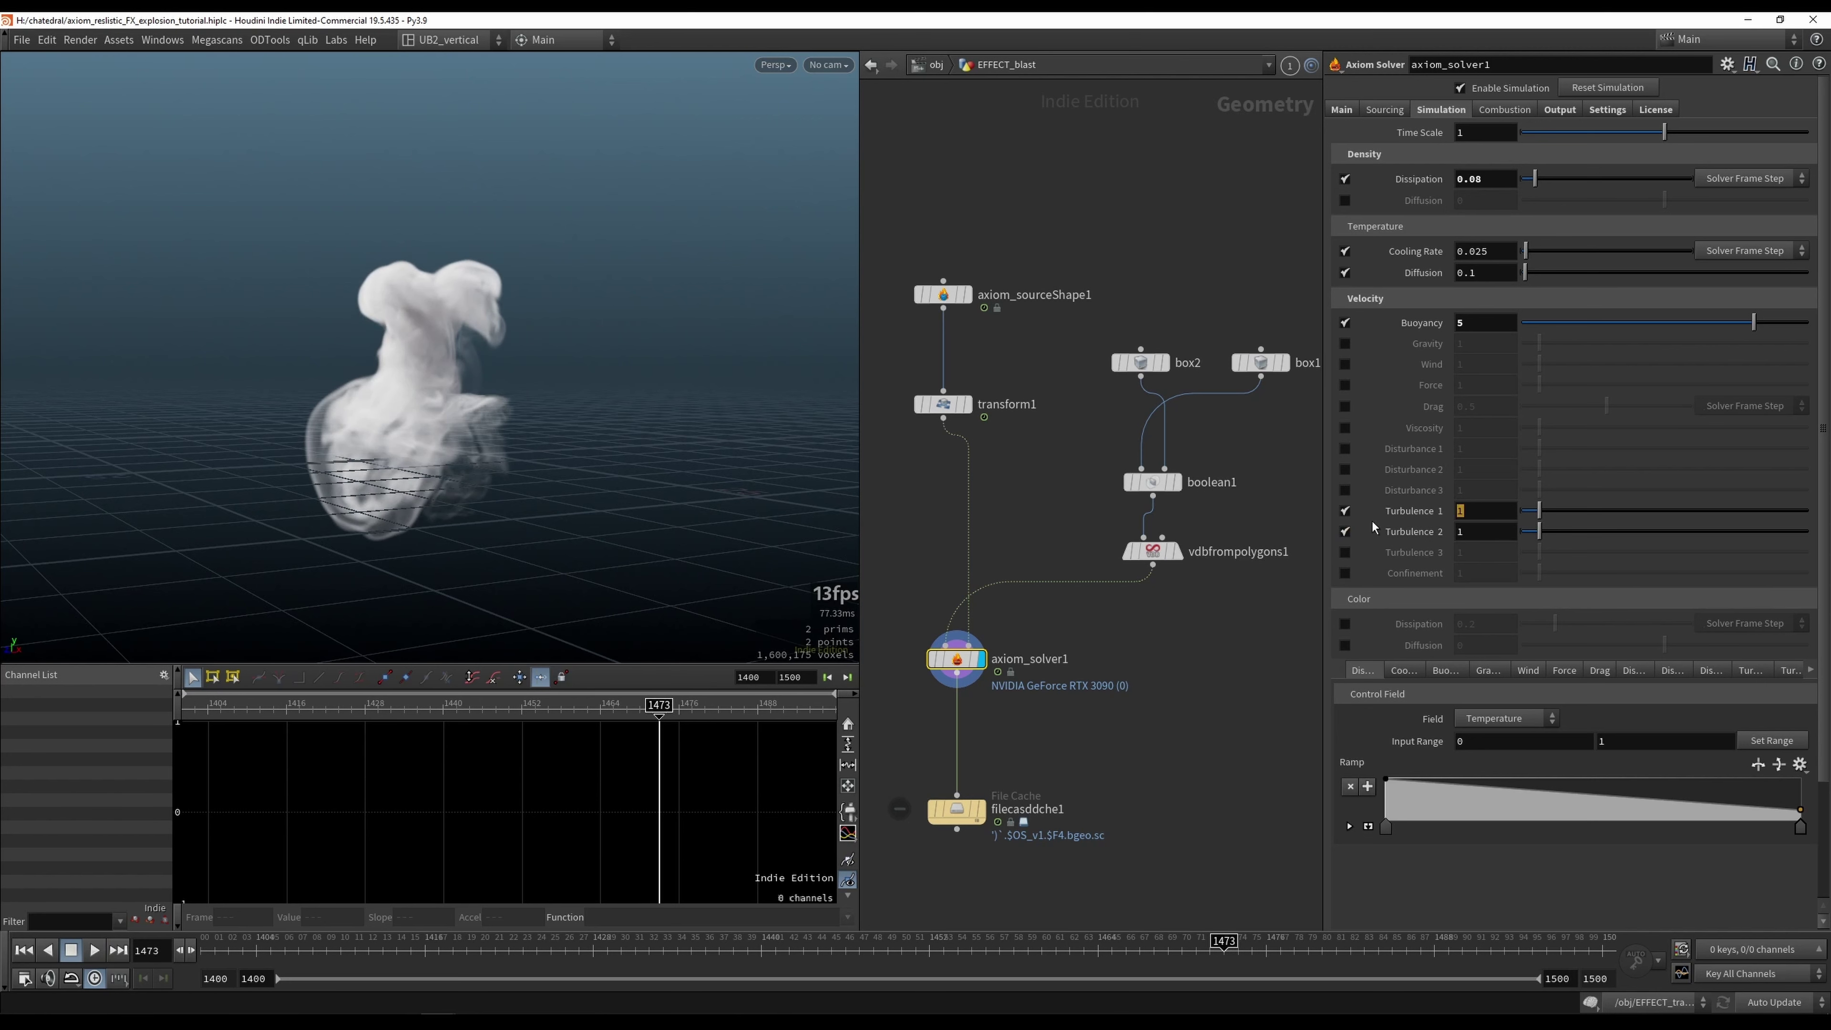
text(128)
key(Tab)
text(64)
key(Return)
Step: Replay the simulation from the start twice to check the added turbulence, stopping at about frame 1453
key(ctrl+Up)
key(Up)
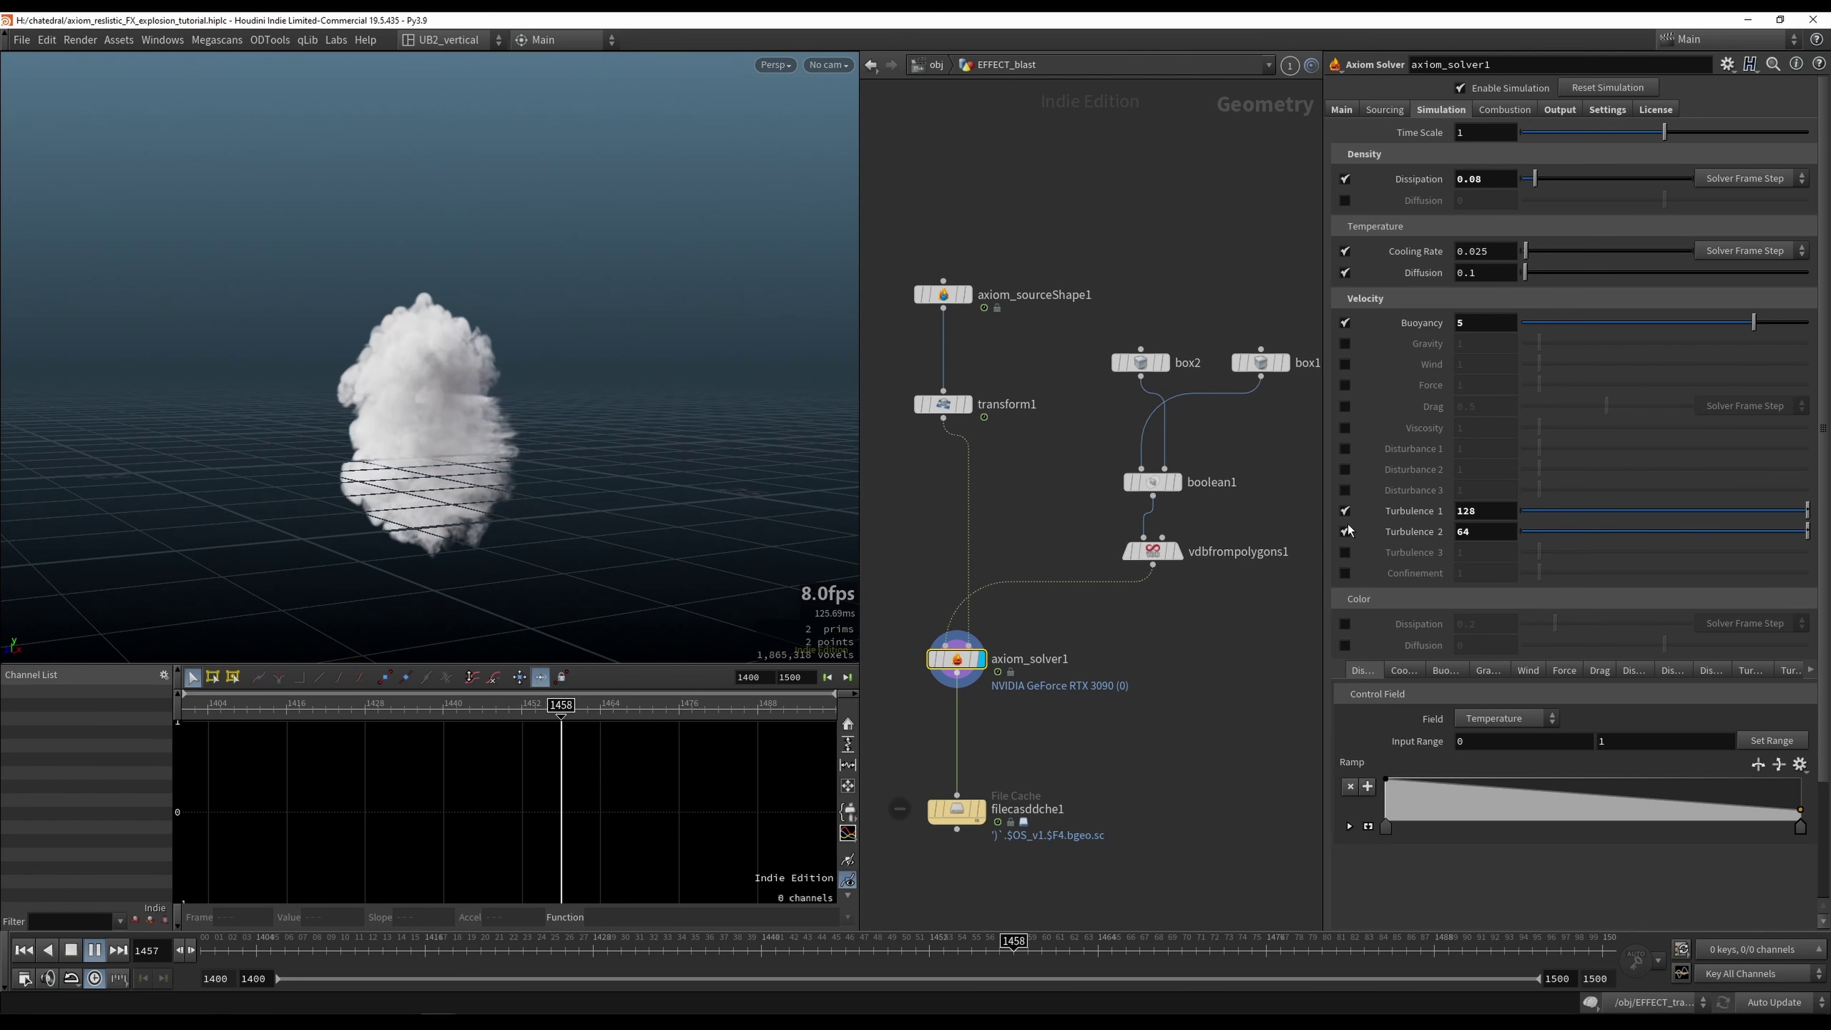
key(ctrl+Up)
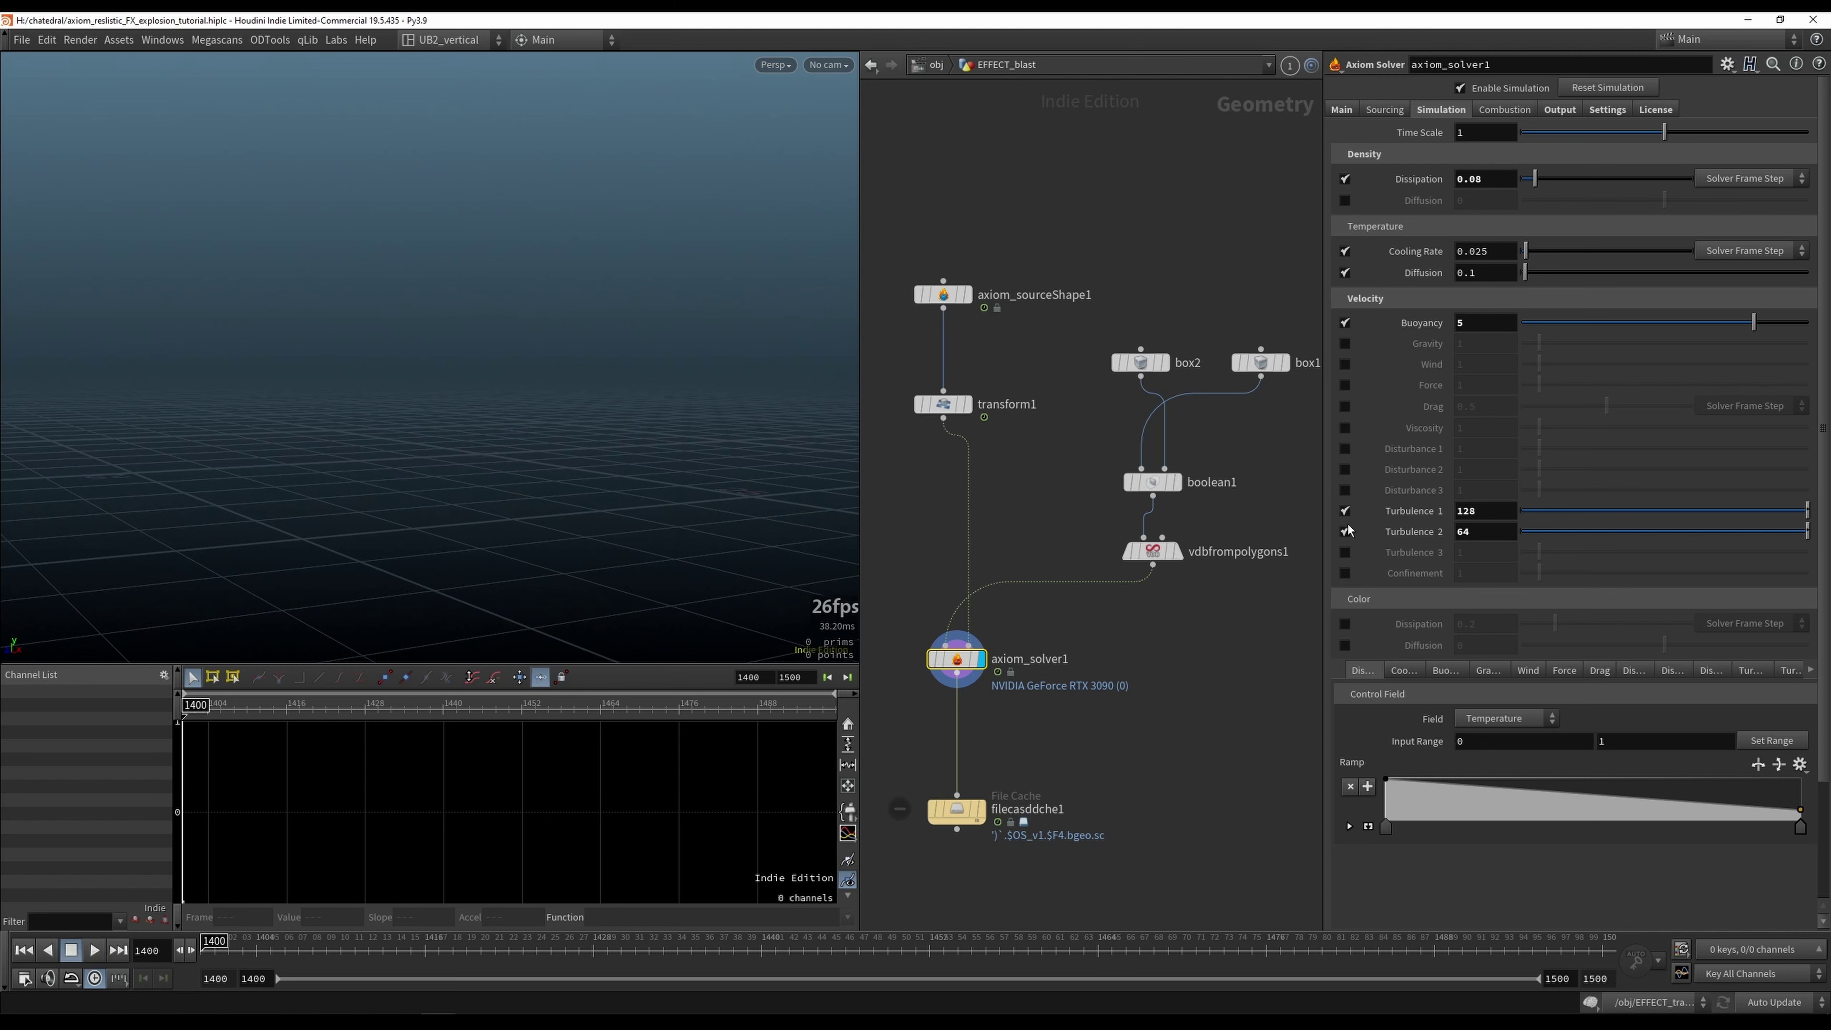
key(Up)
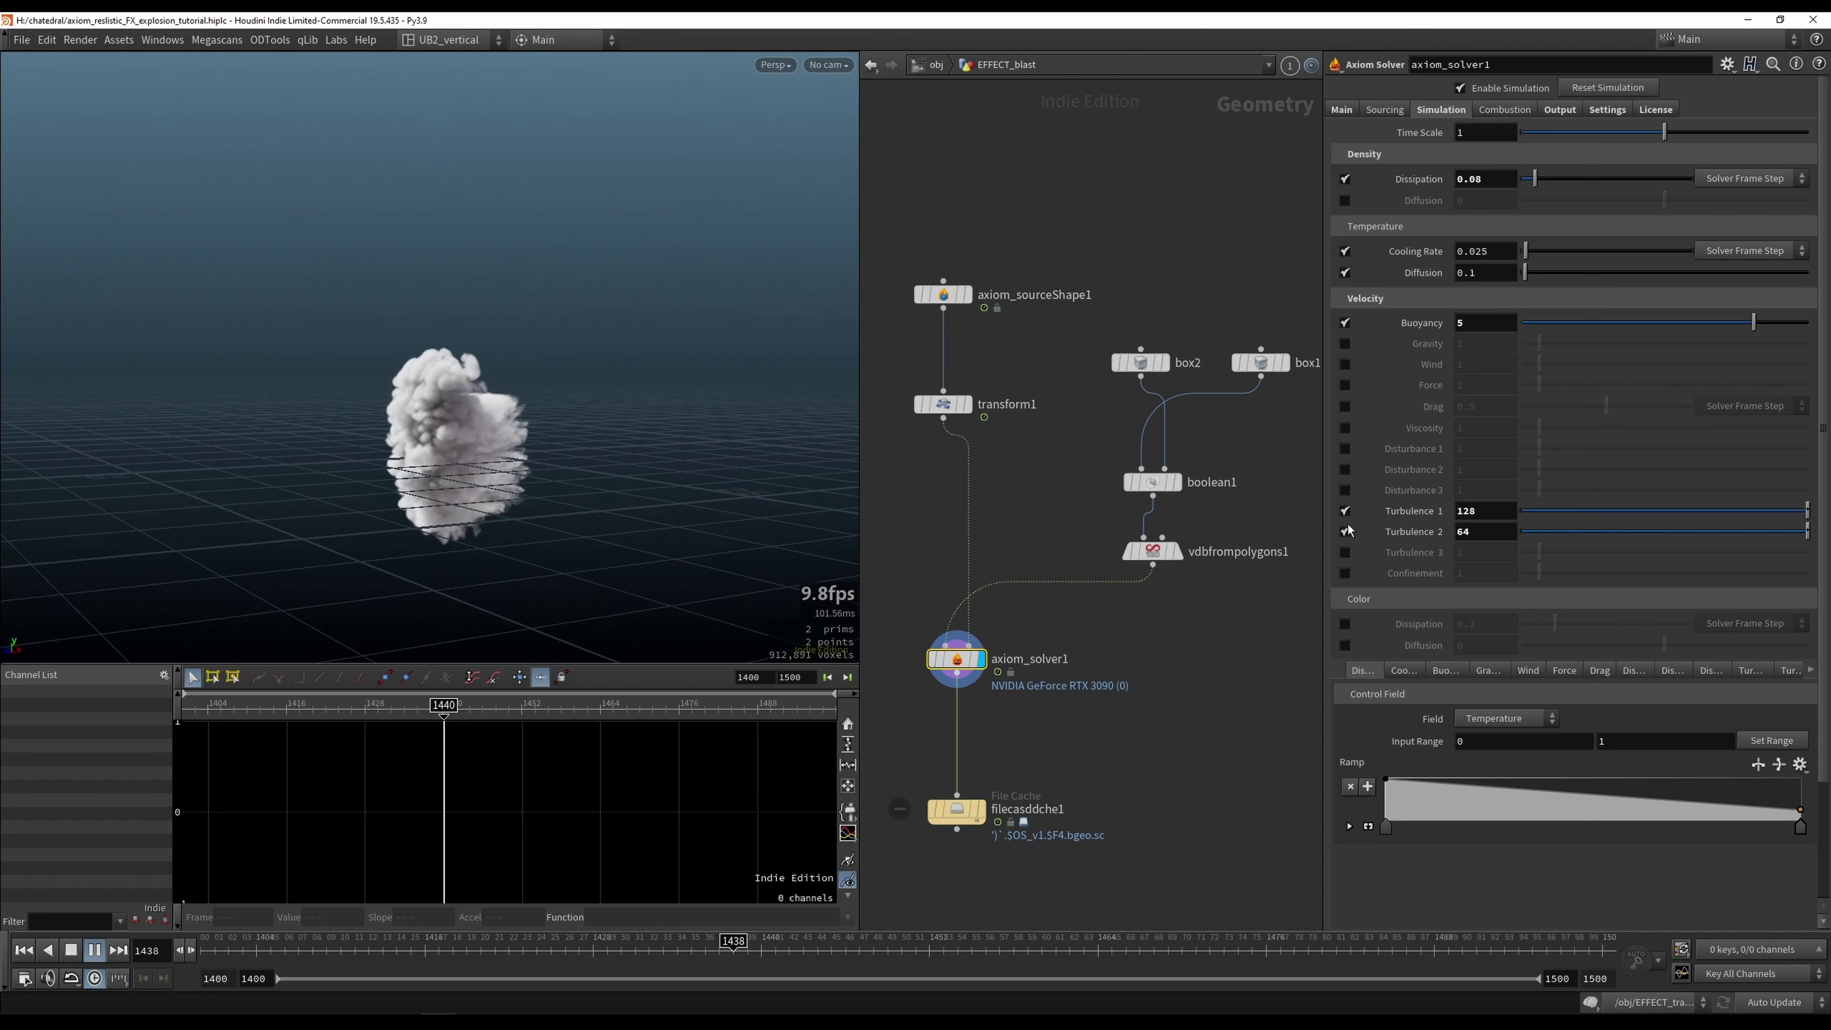
key(Up)
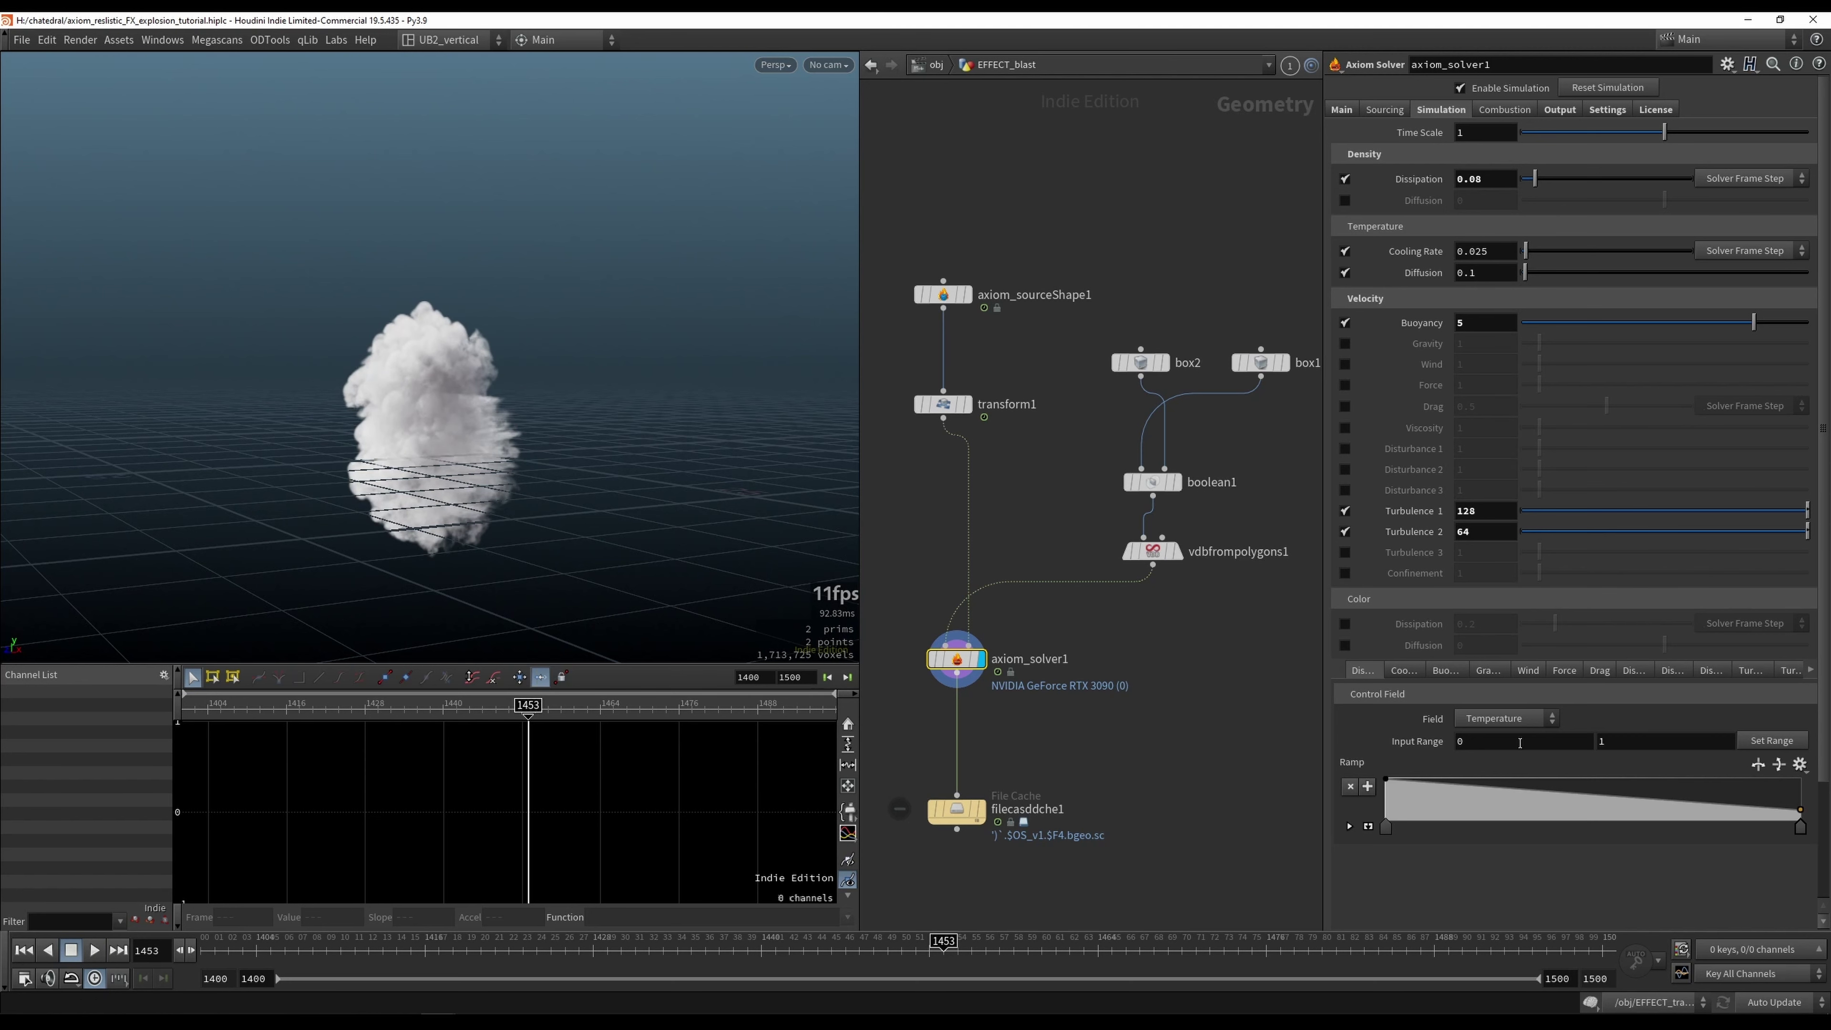
Step: Examine the noise settings of axiom_solver1's turbulence layers, including type, speed, swirl size and octaves
click(1750, 677)
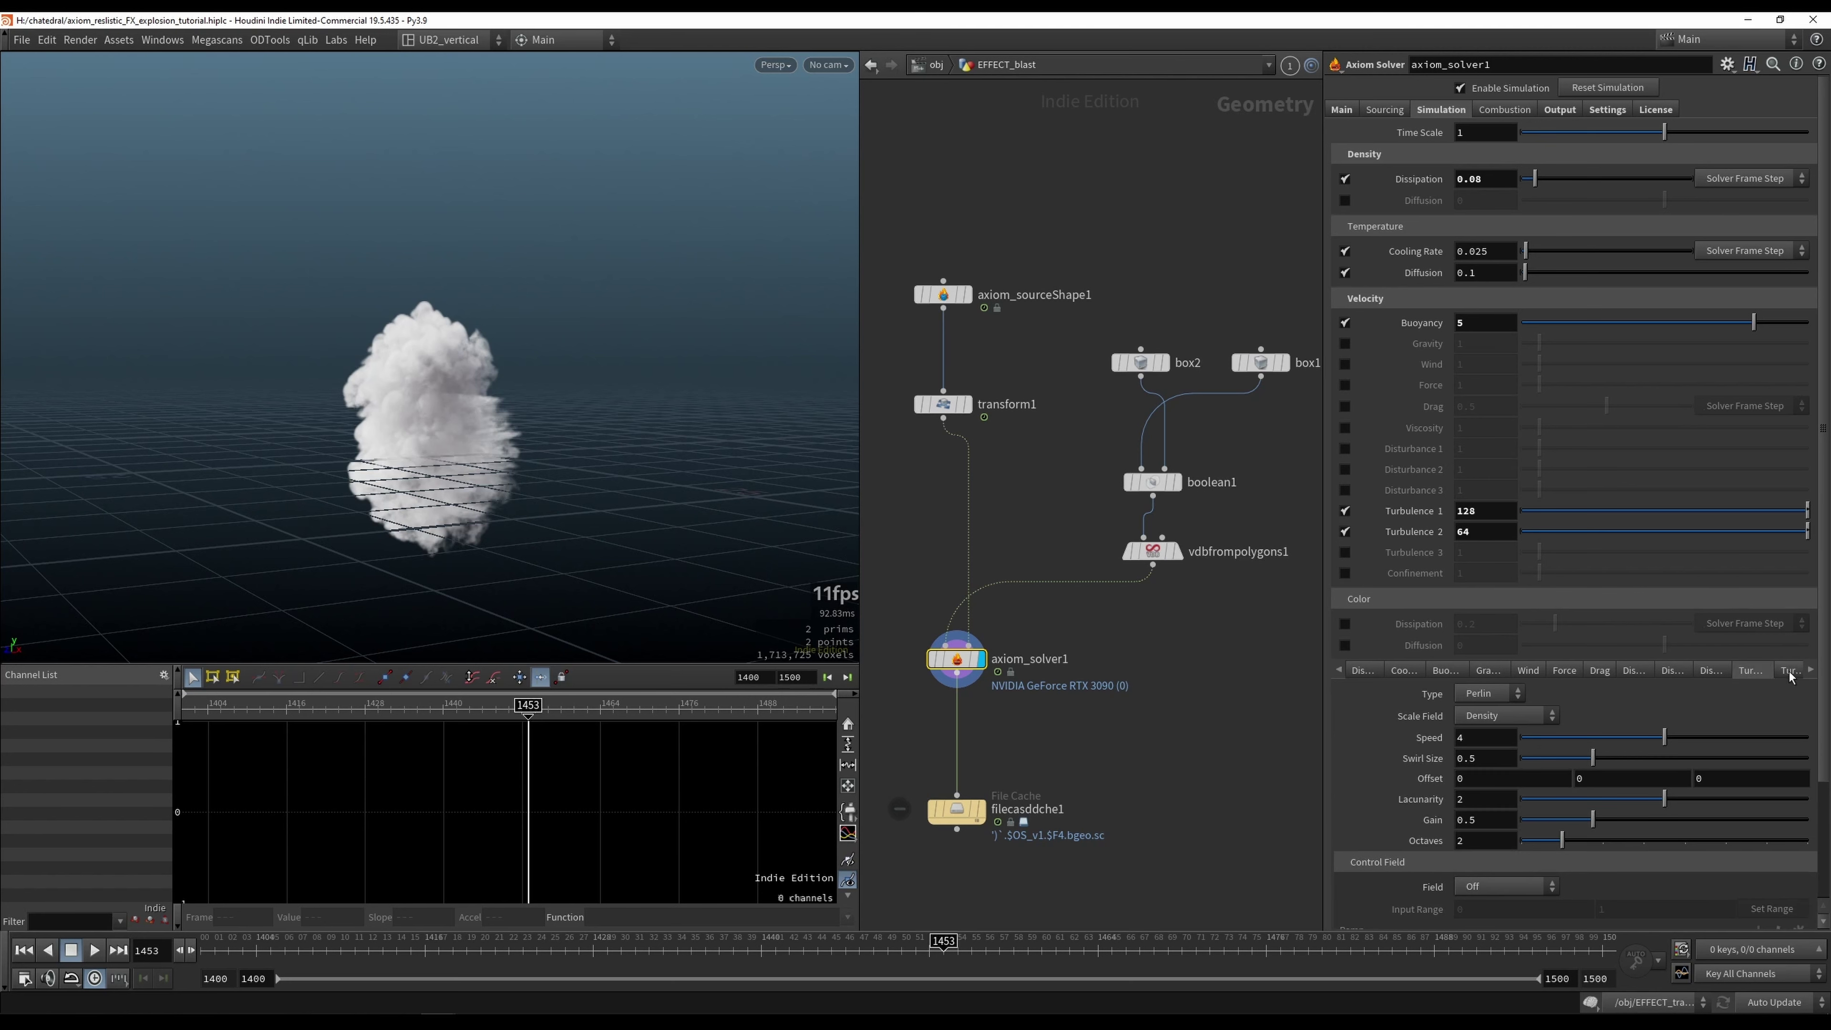
click(1809, 671)
click(1791, 675)
click(1662, 676)
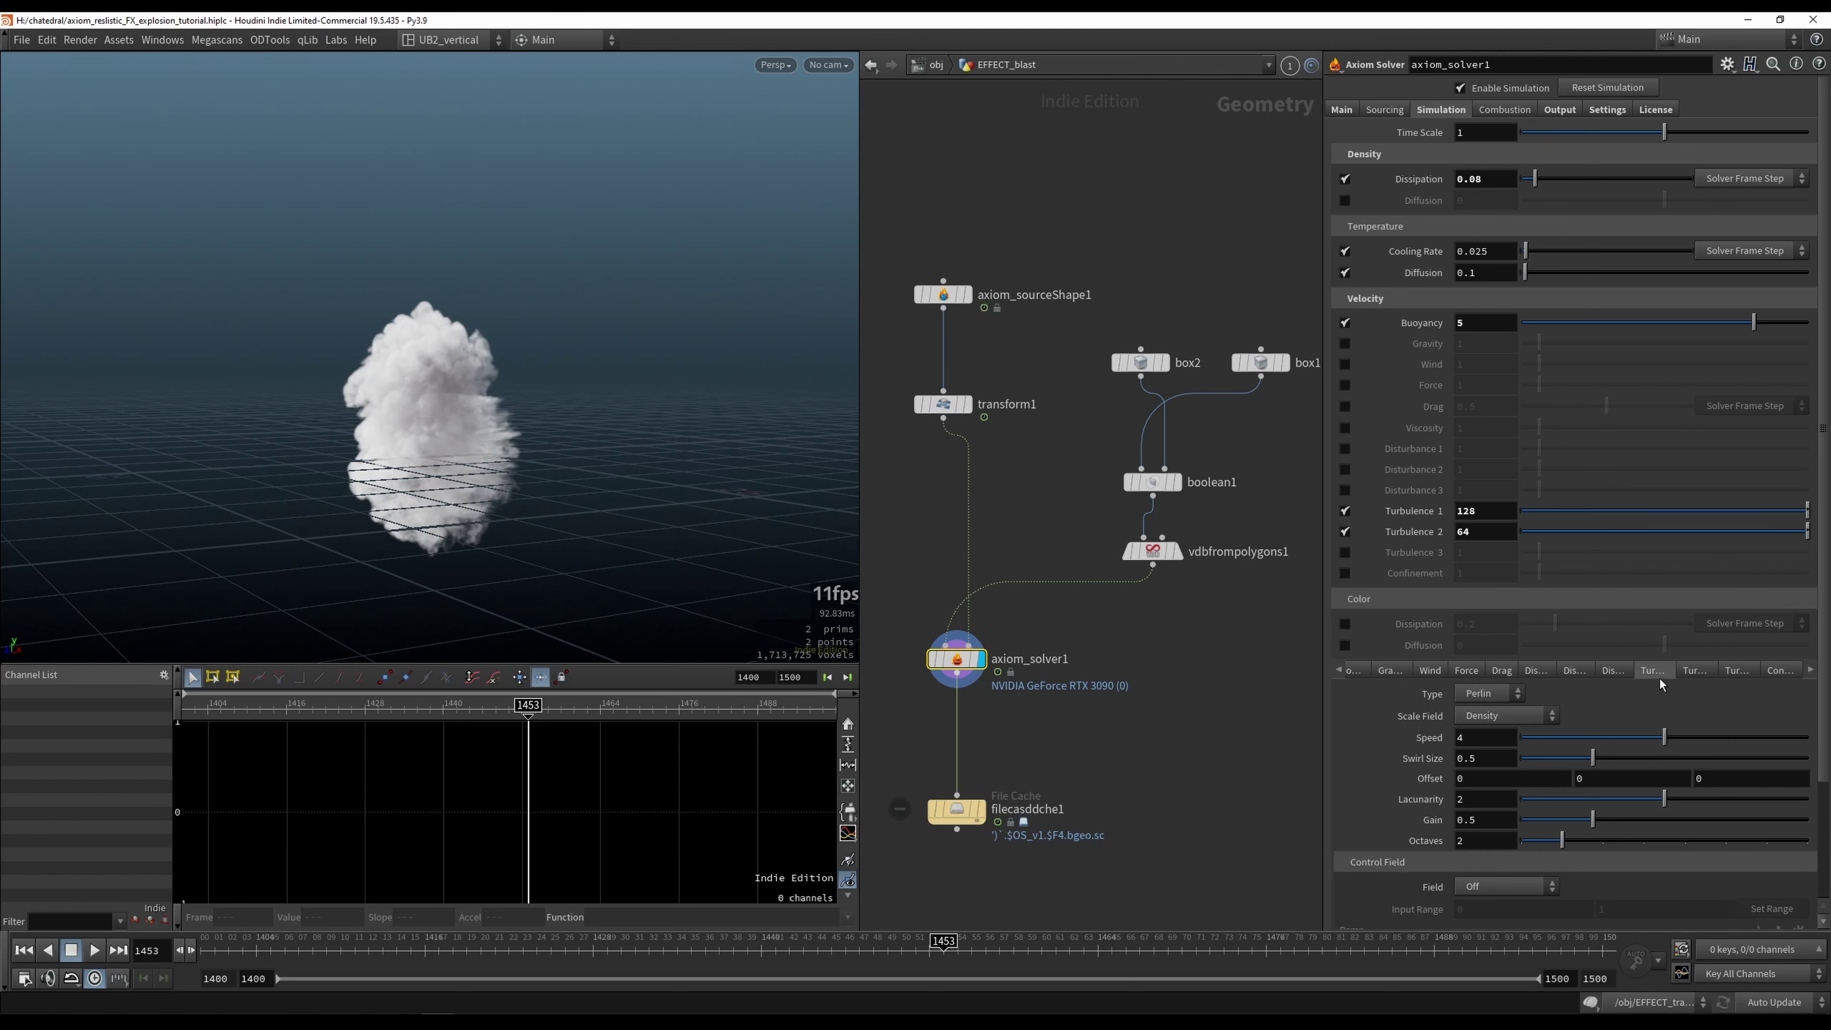
click(1737, 676)
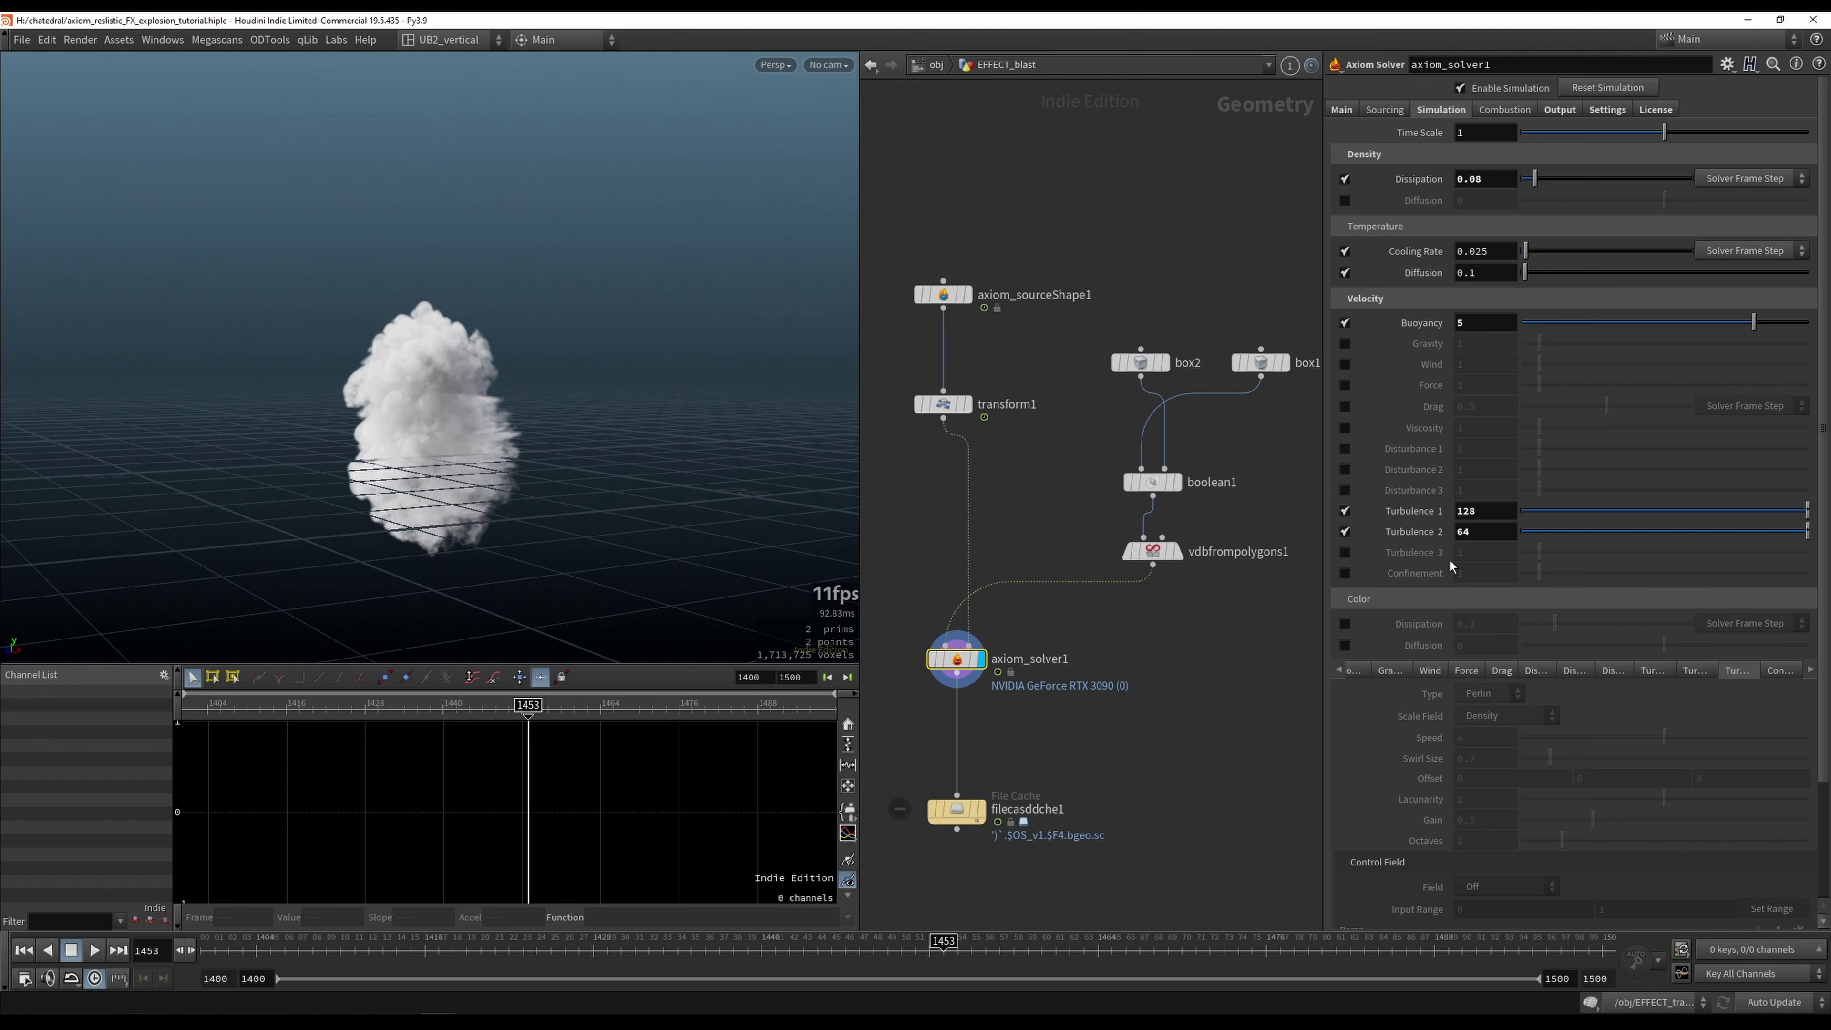
Step: Try a source Density of 20 on axiom_solver1 and replay the simulation from the start
click(1647, 675)
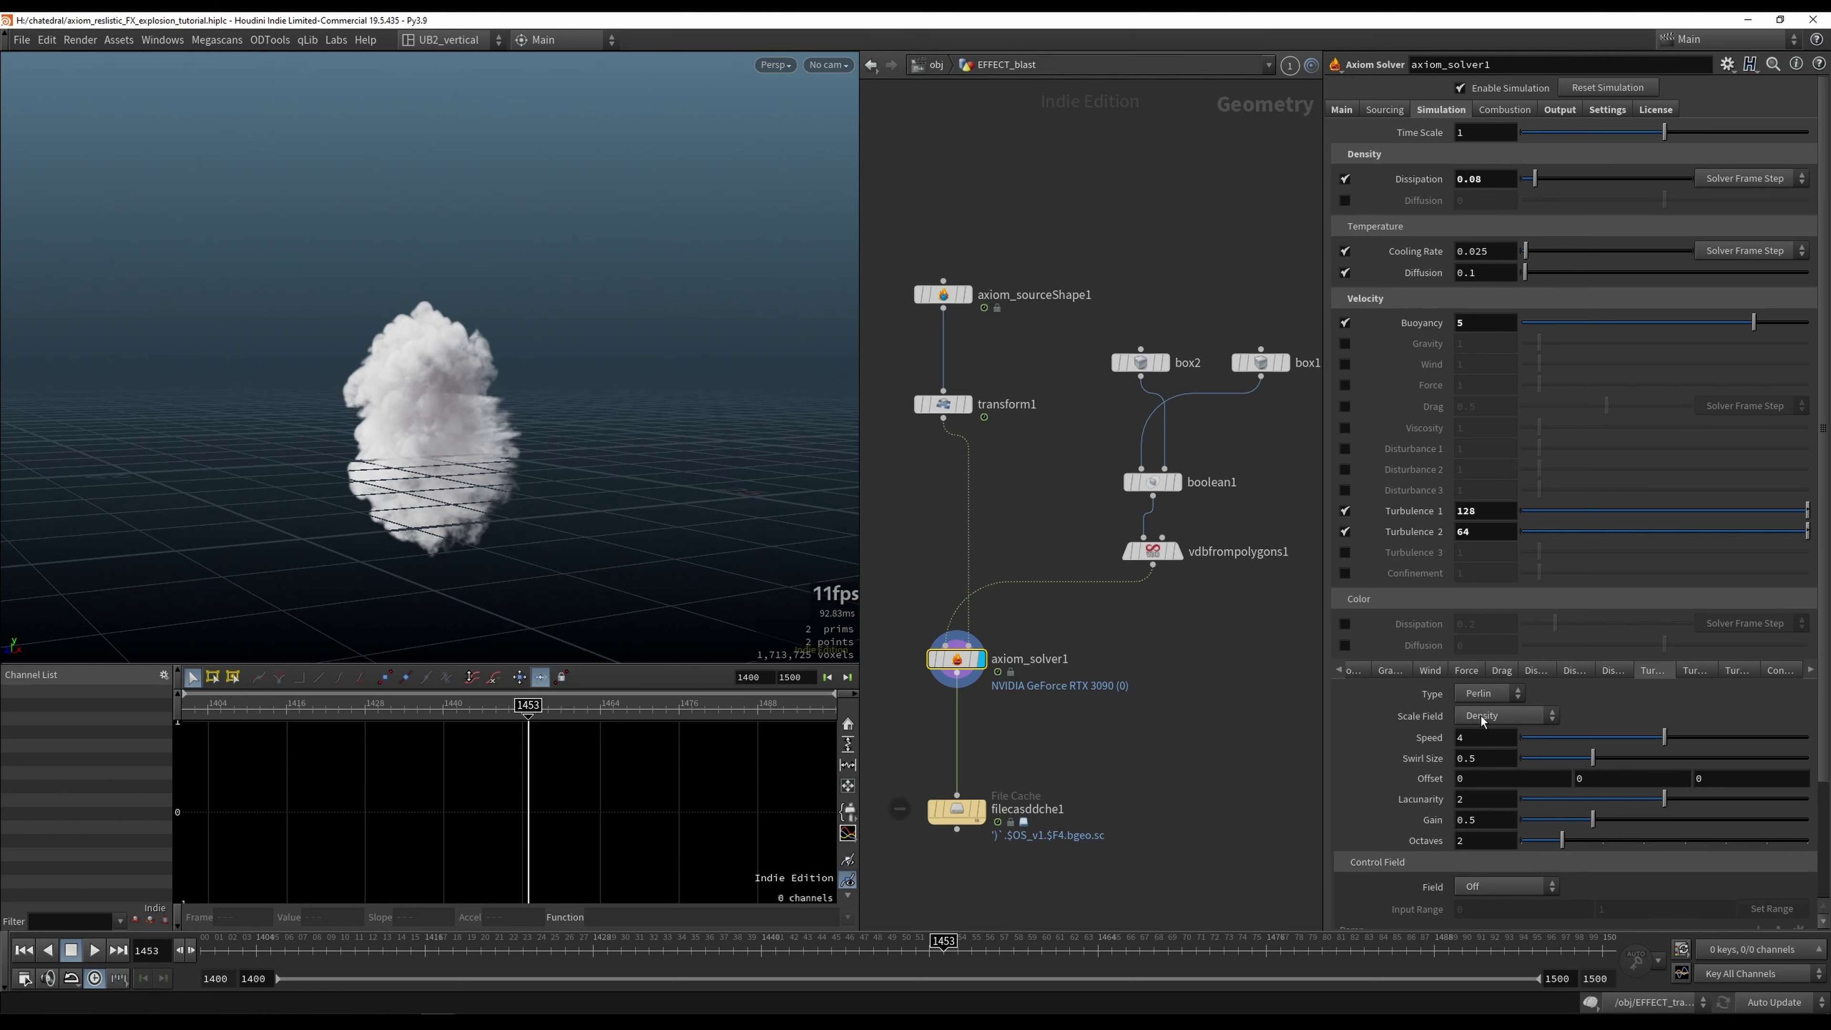
mouse_move(1427, 717)
click(1342, 110)
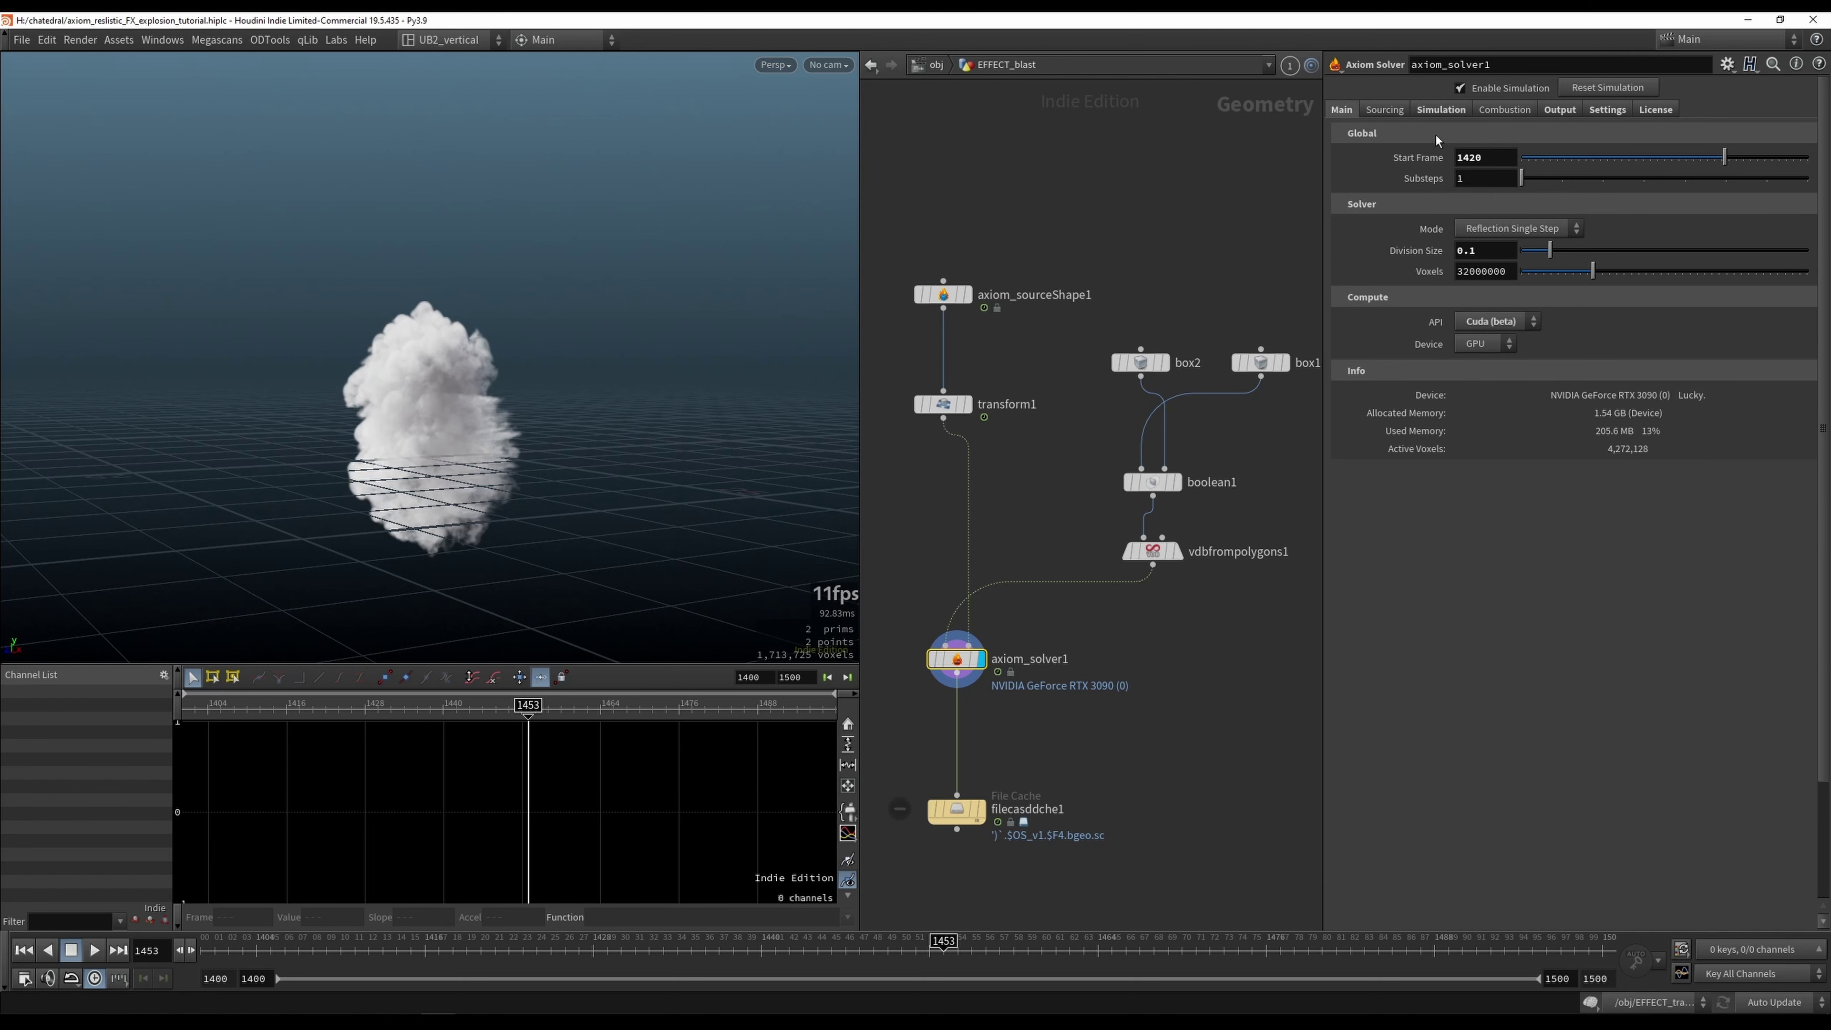
click(1384, 109)
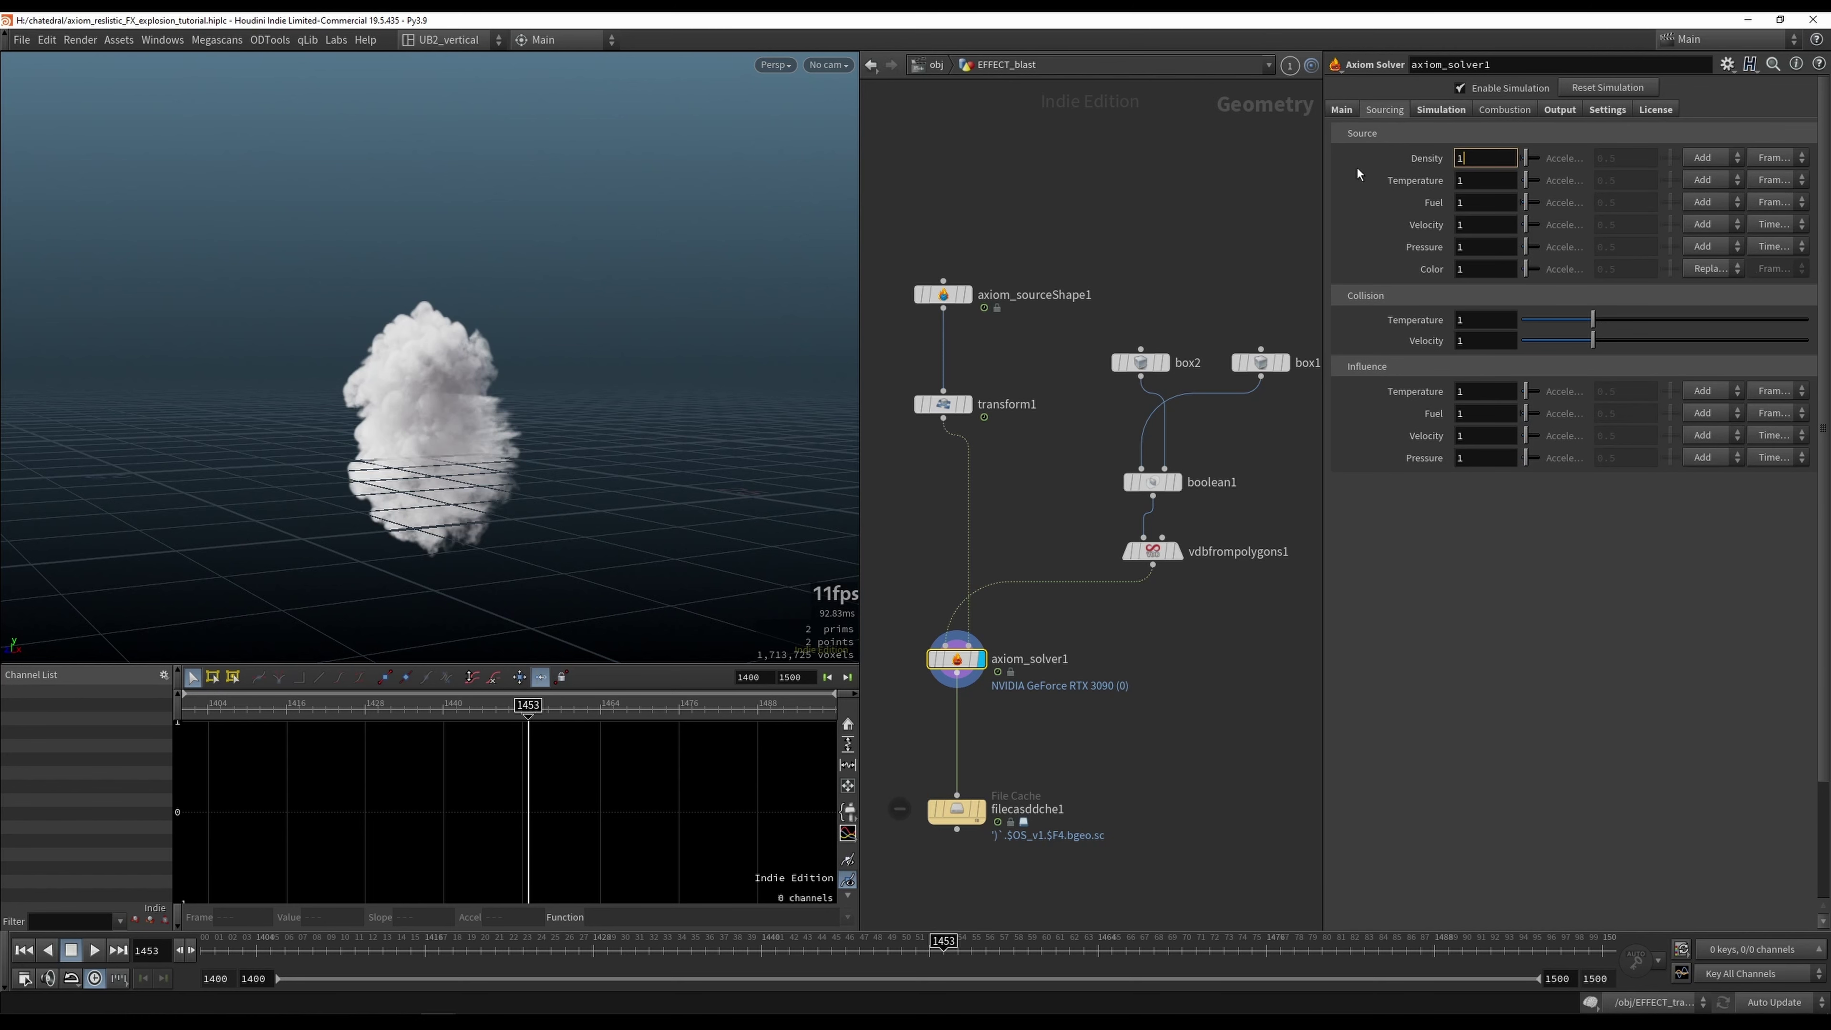
key(BackSpace)
text(20)
key(Return)
key(ctrl+Up)
key(Up)
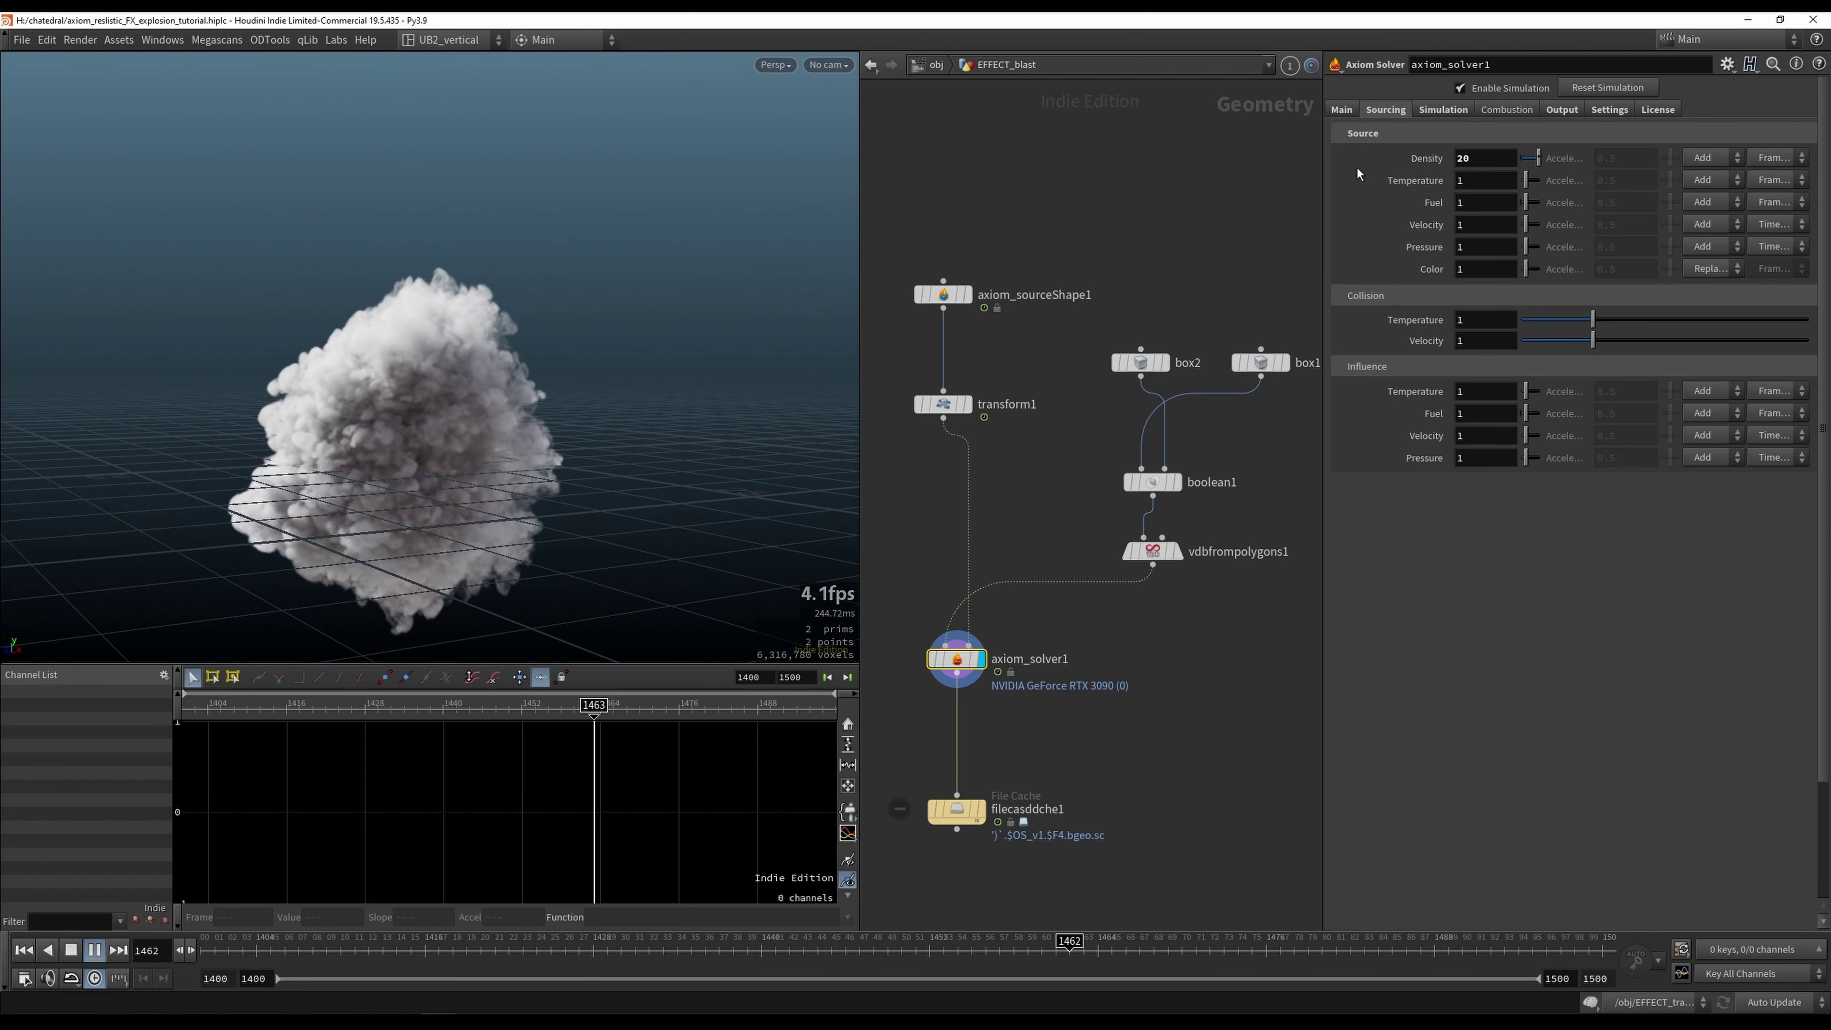
Step: Examine the denser smoke's edge up close, replay the simulation from the start and stop at about frame 1442
key(Up)
right_drag(486, 425, 719, 328)
middle_drag(720, 327, 503, 409)
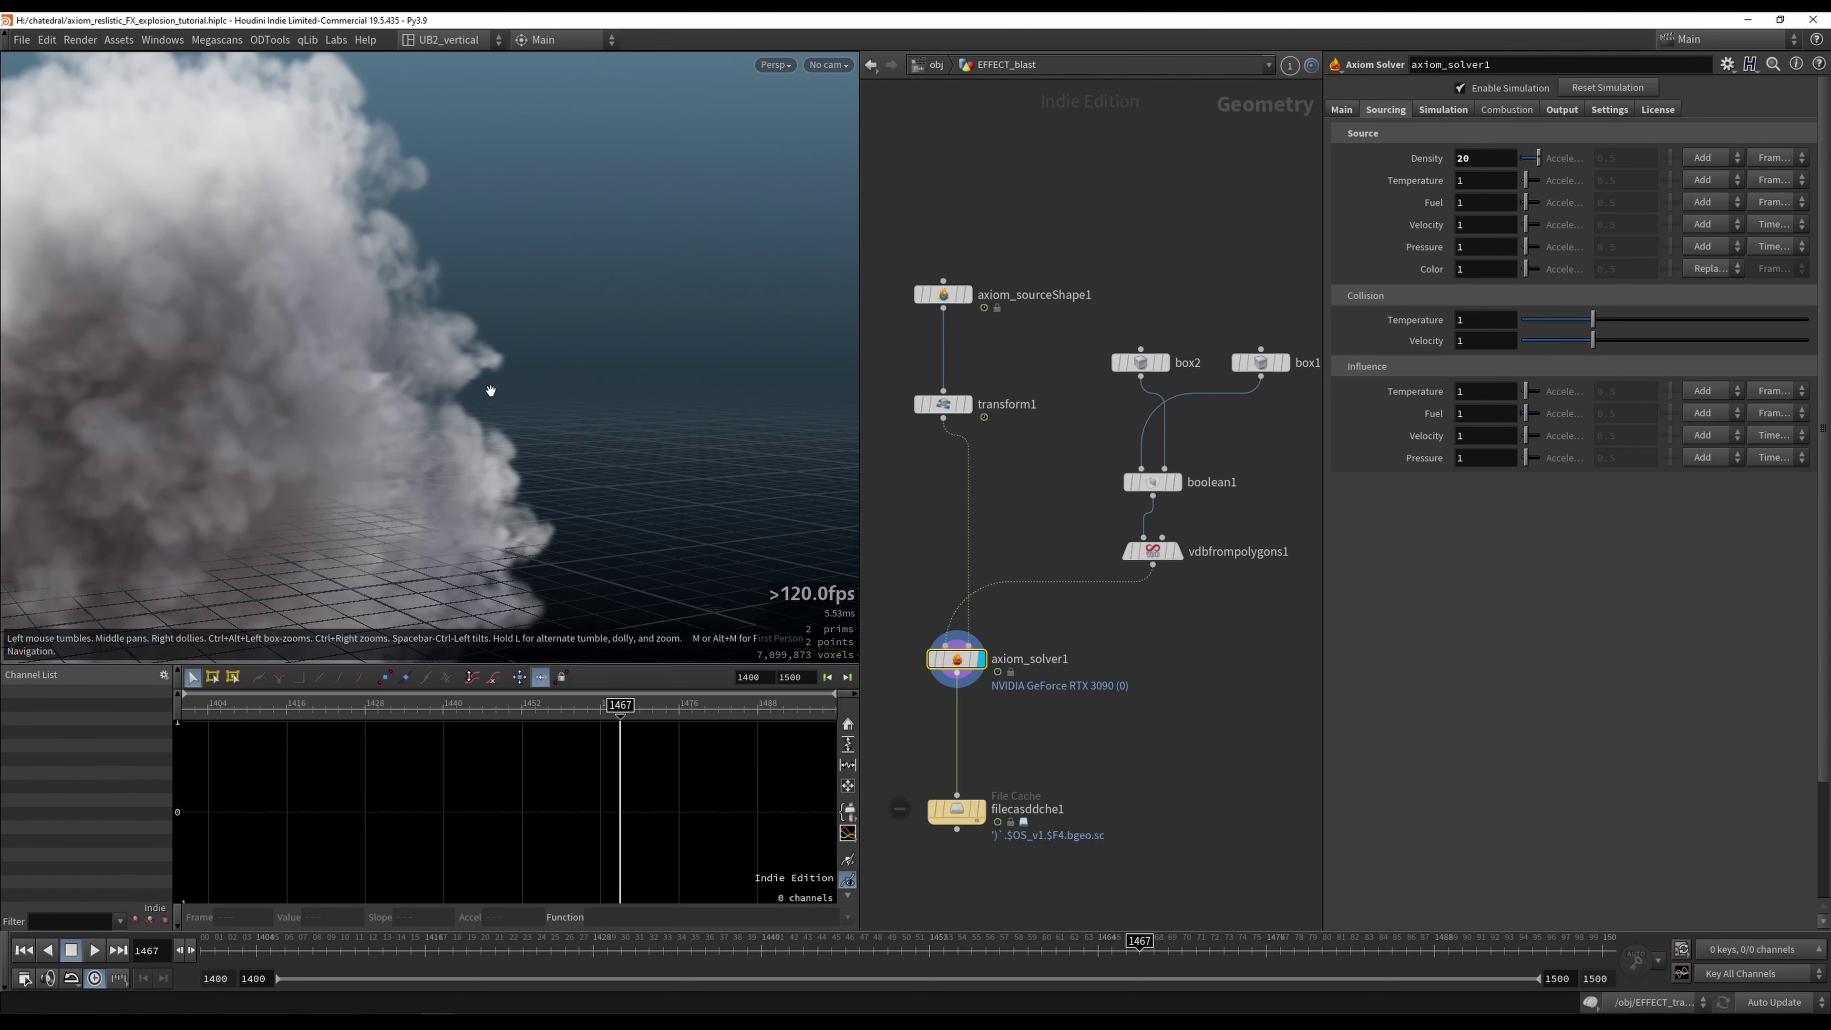
key(Up)
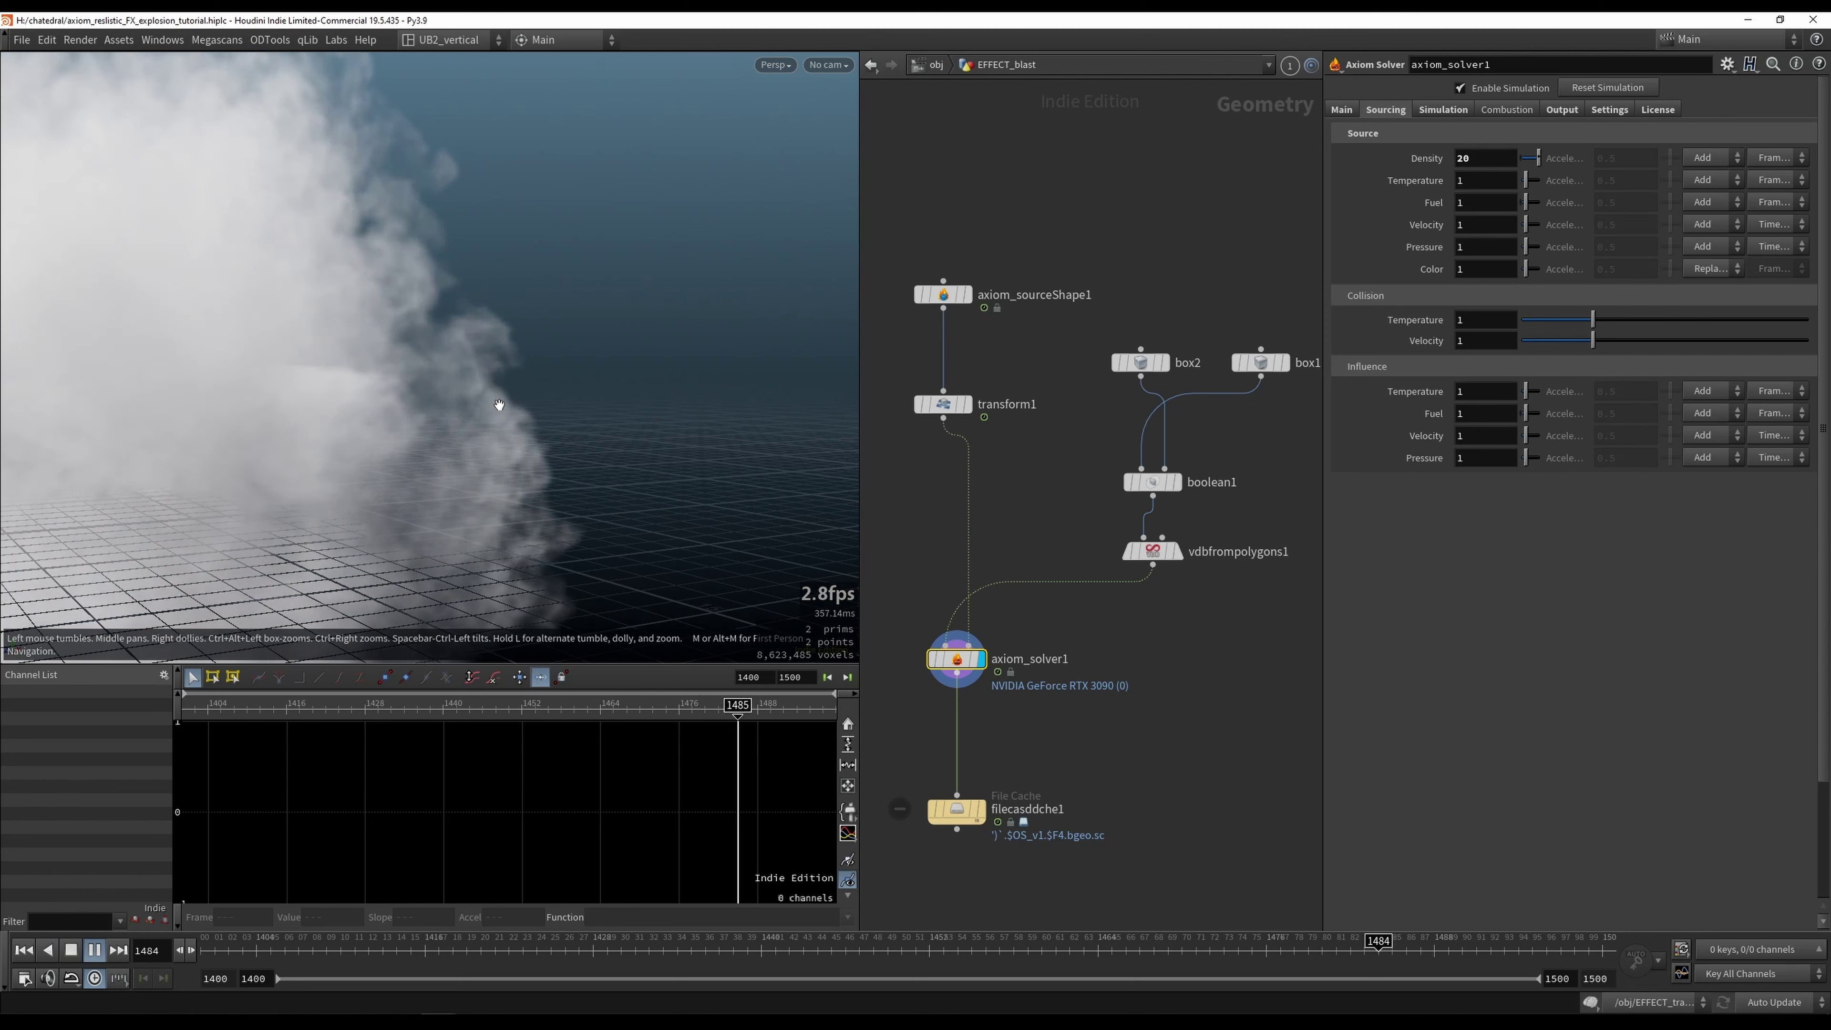
key(Up)
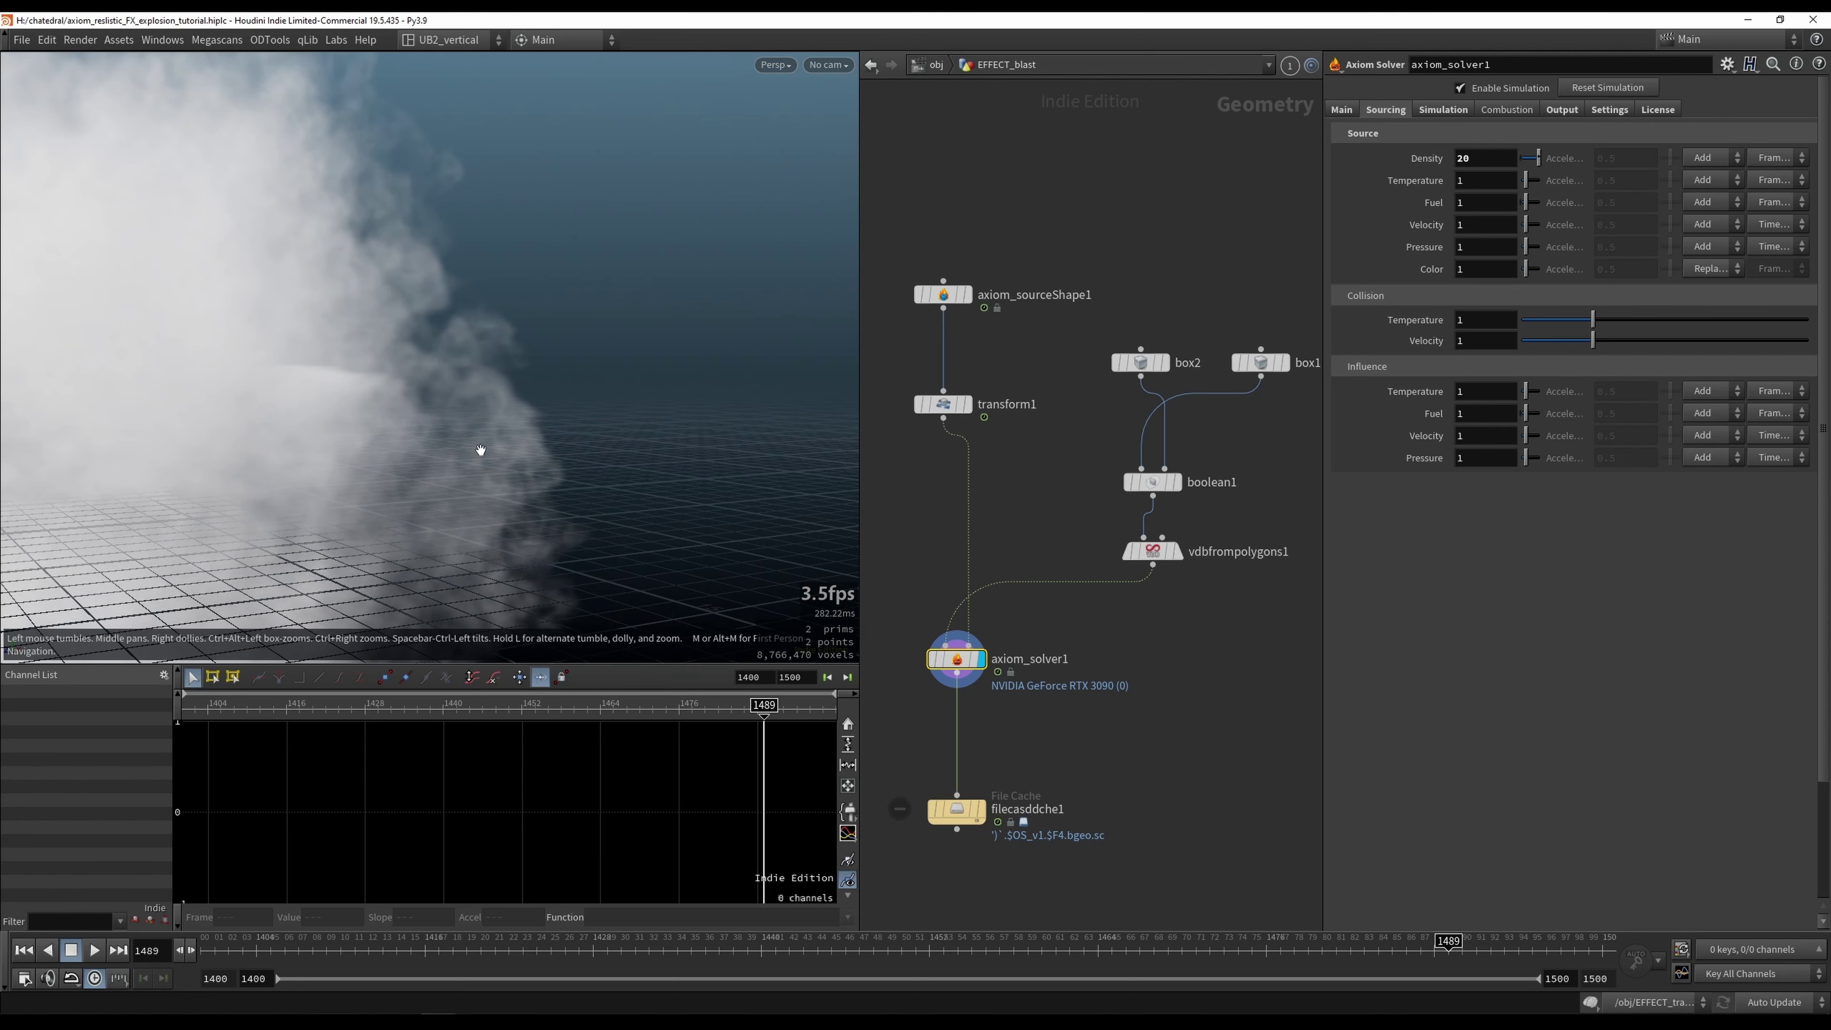
right_drag(504, 533, 495, 445)
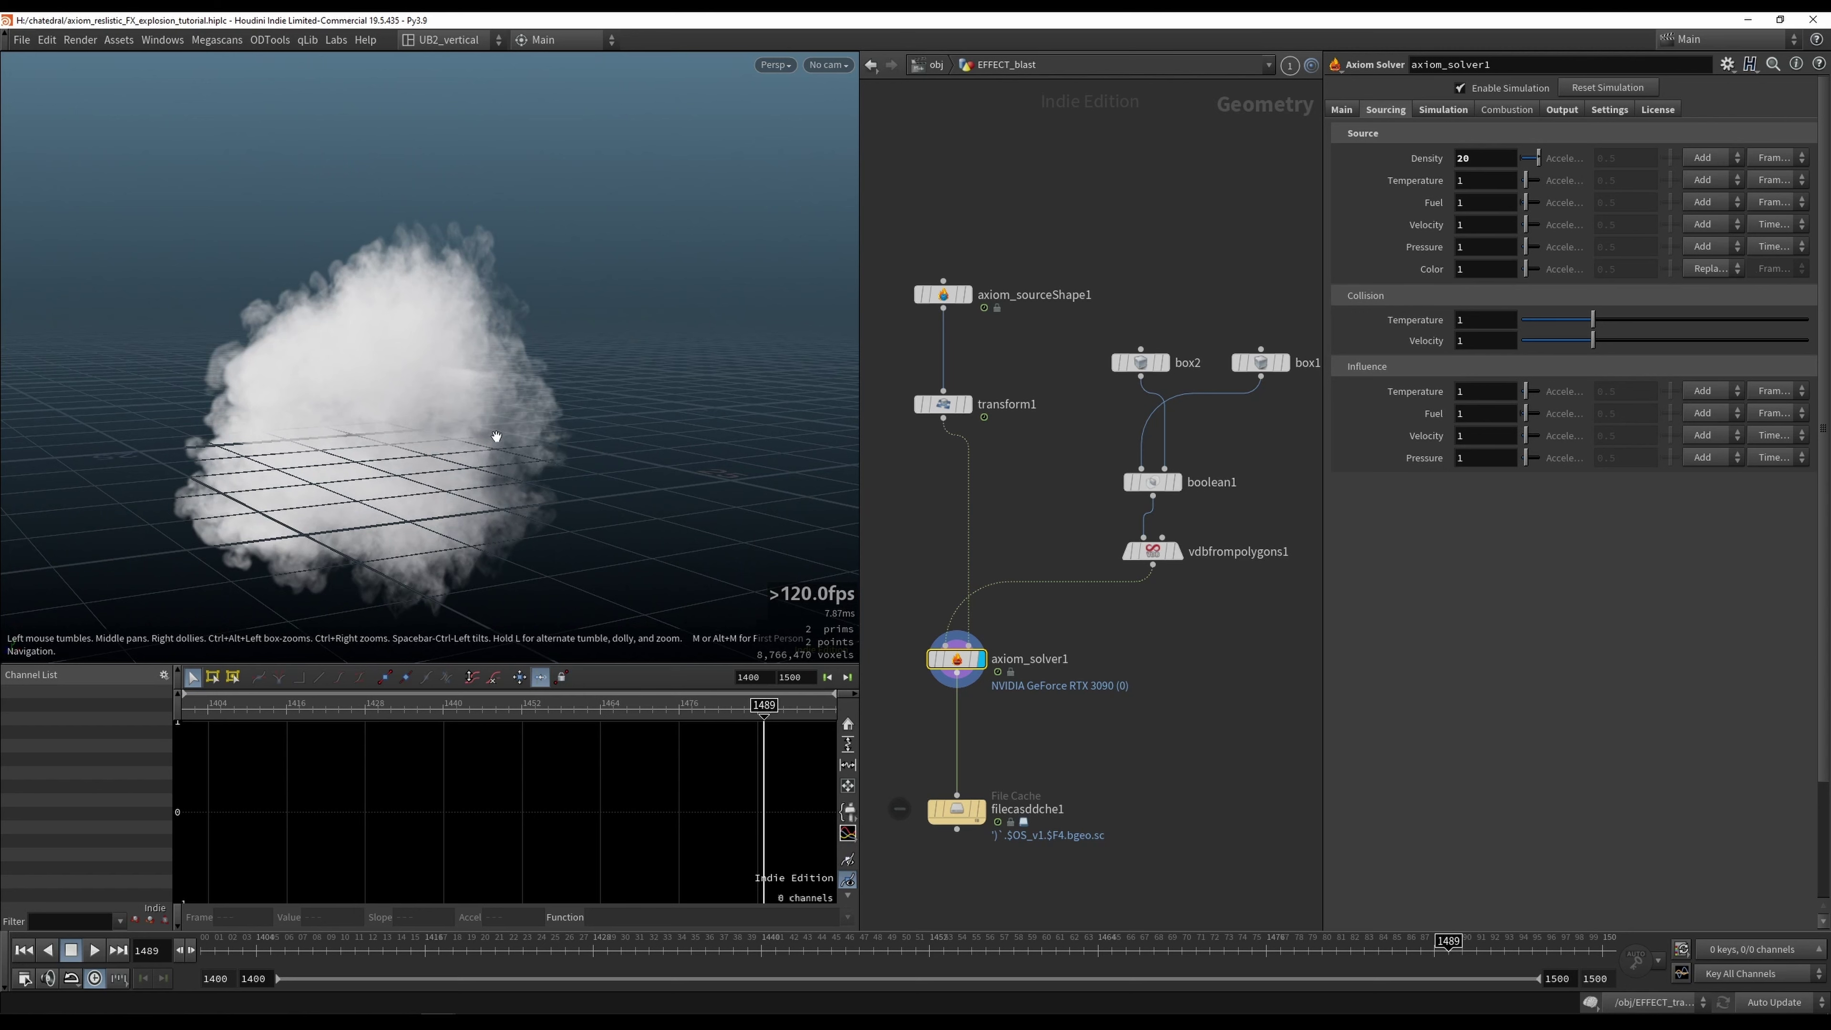
key(Up)
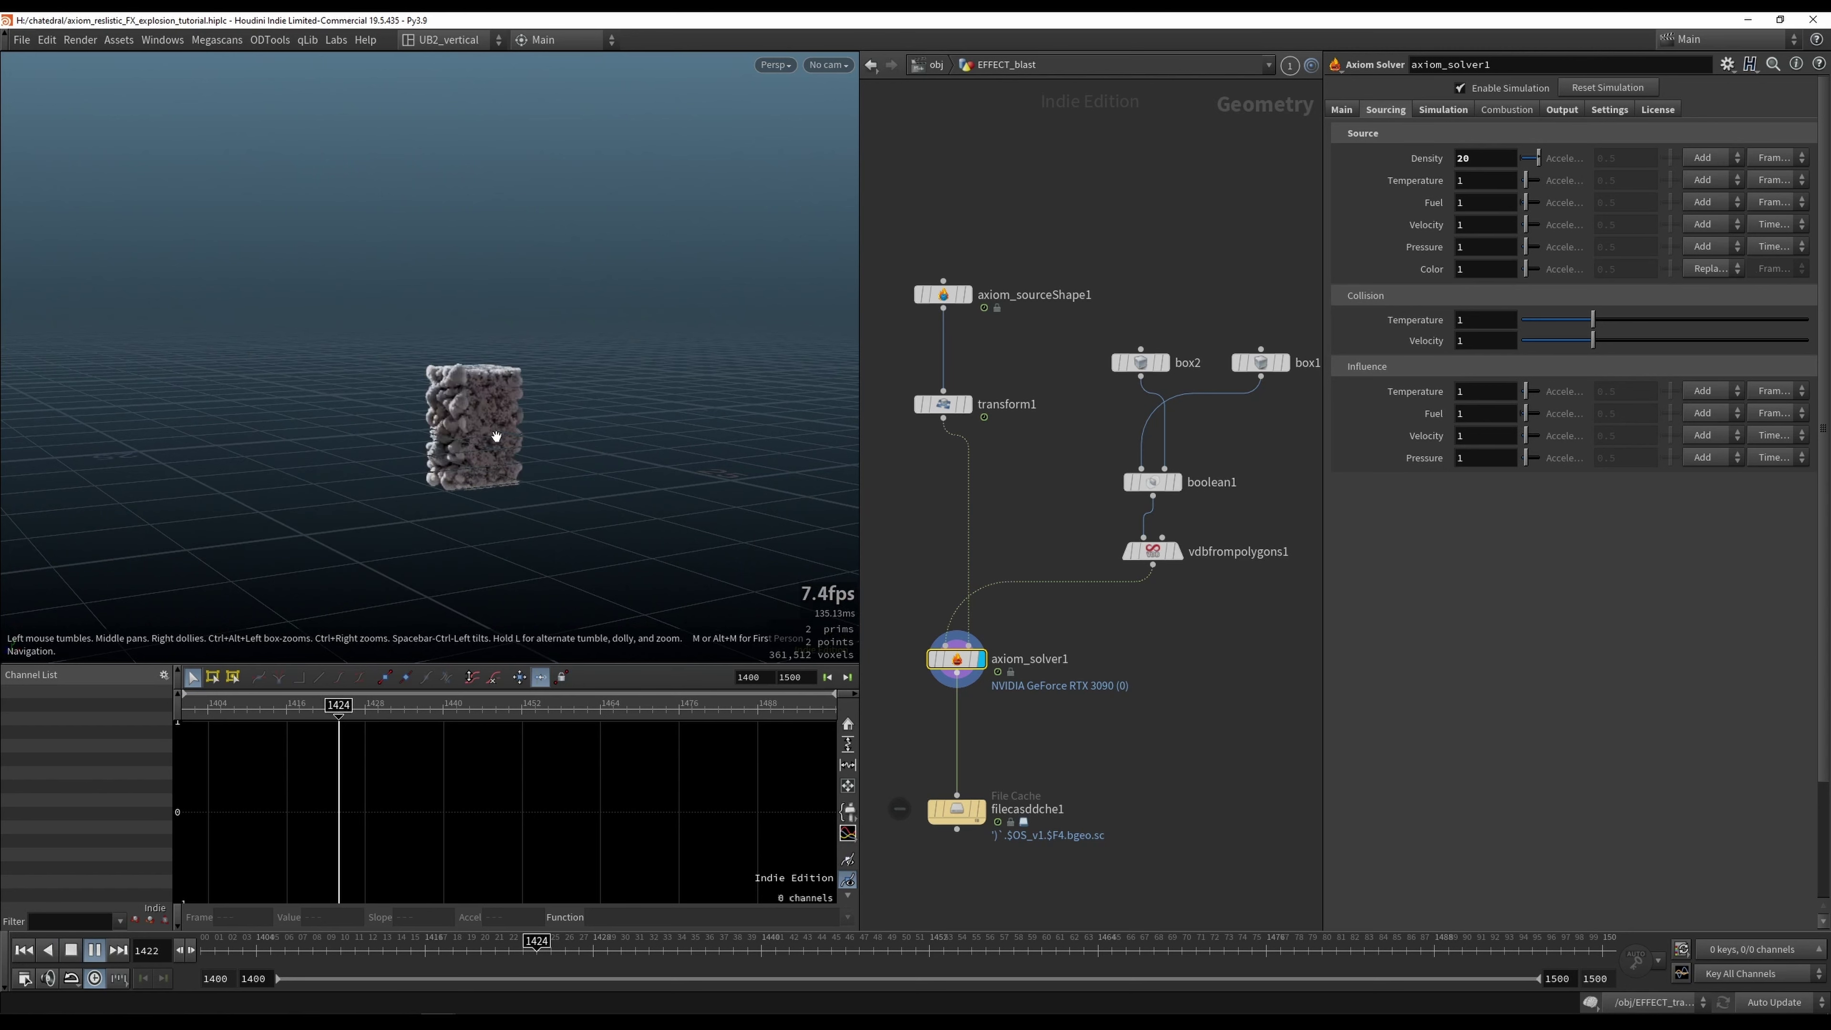
key(Up)
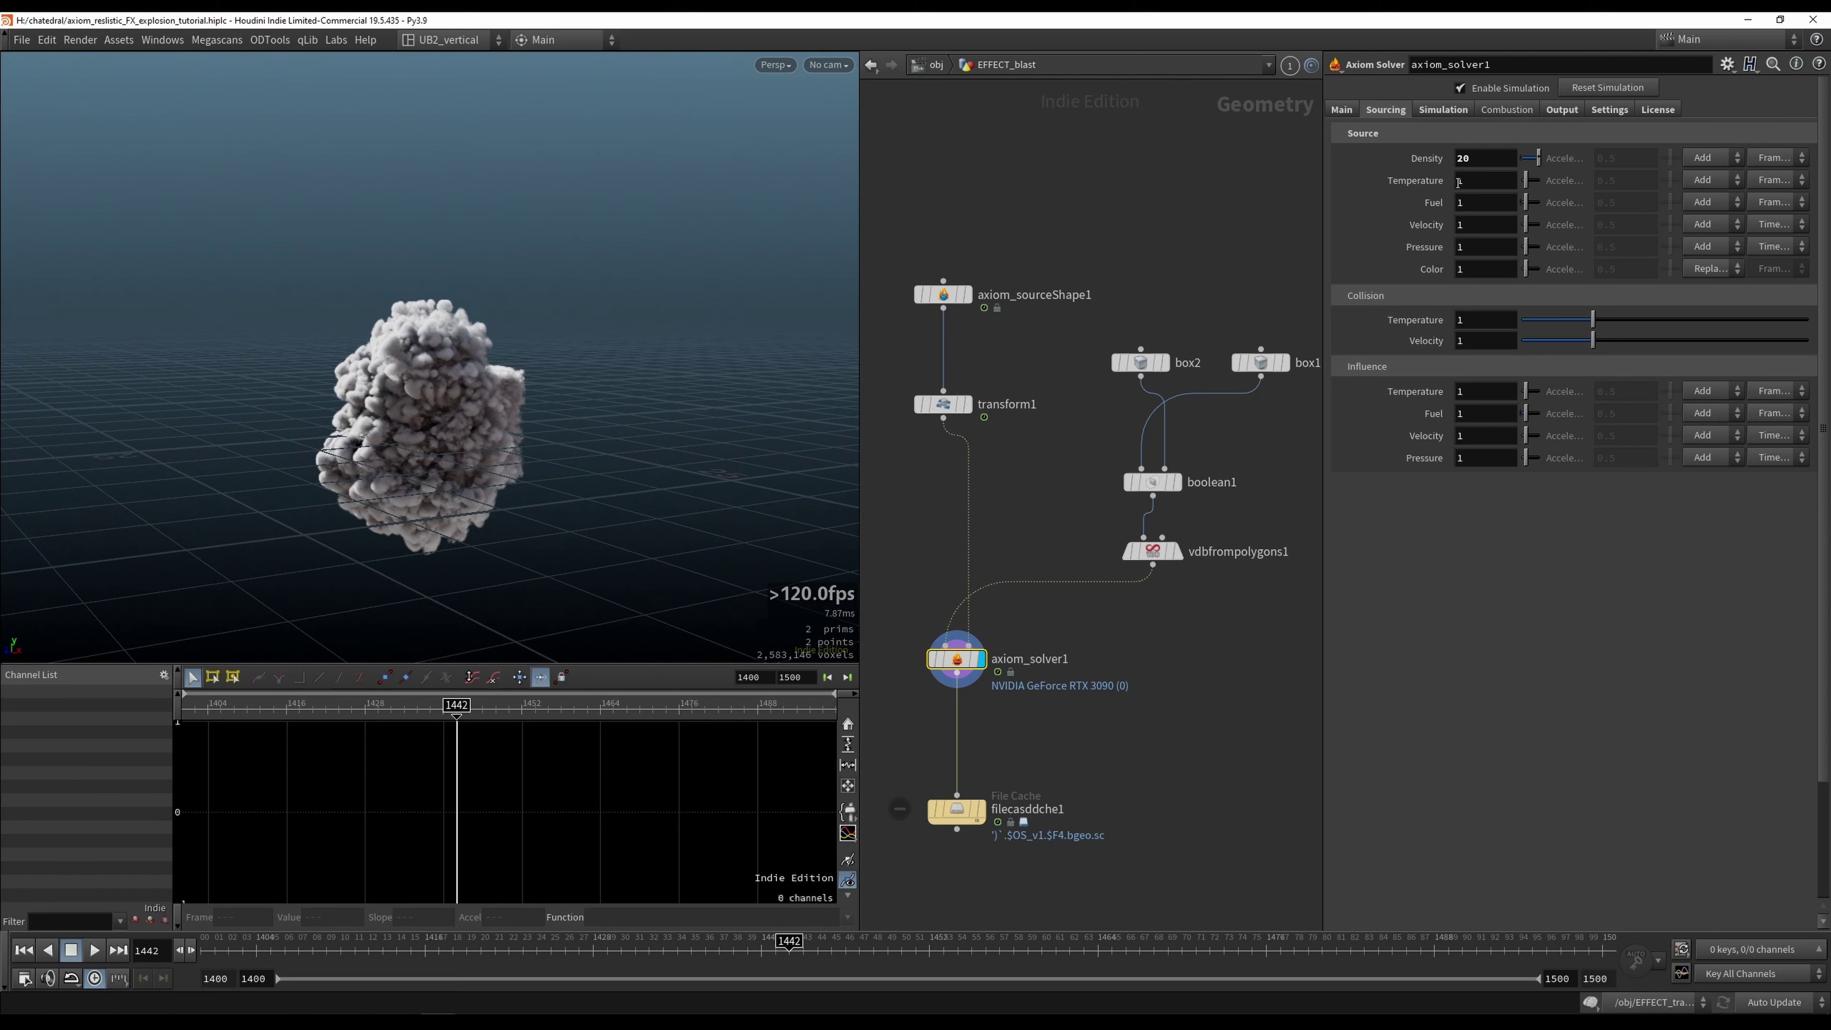
Step: Set axiom_solver1's source Density back to 1
double_click(1464, 158)
text(1)
click(1198, 267)
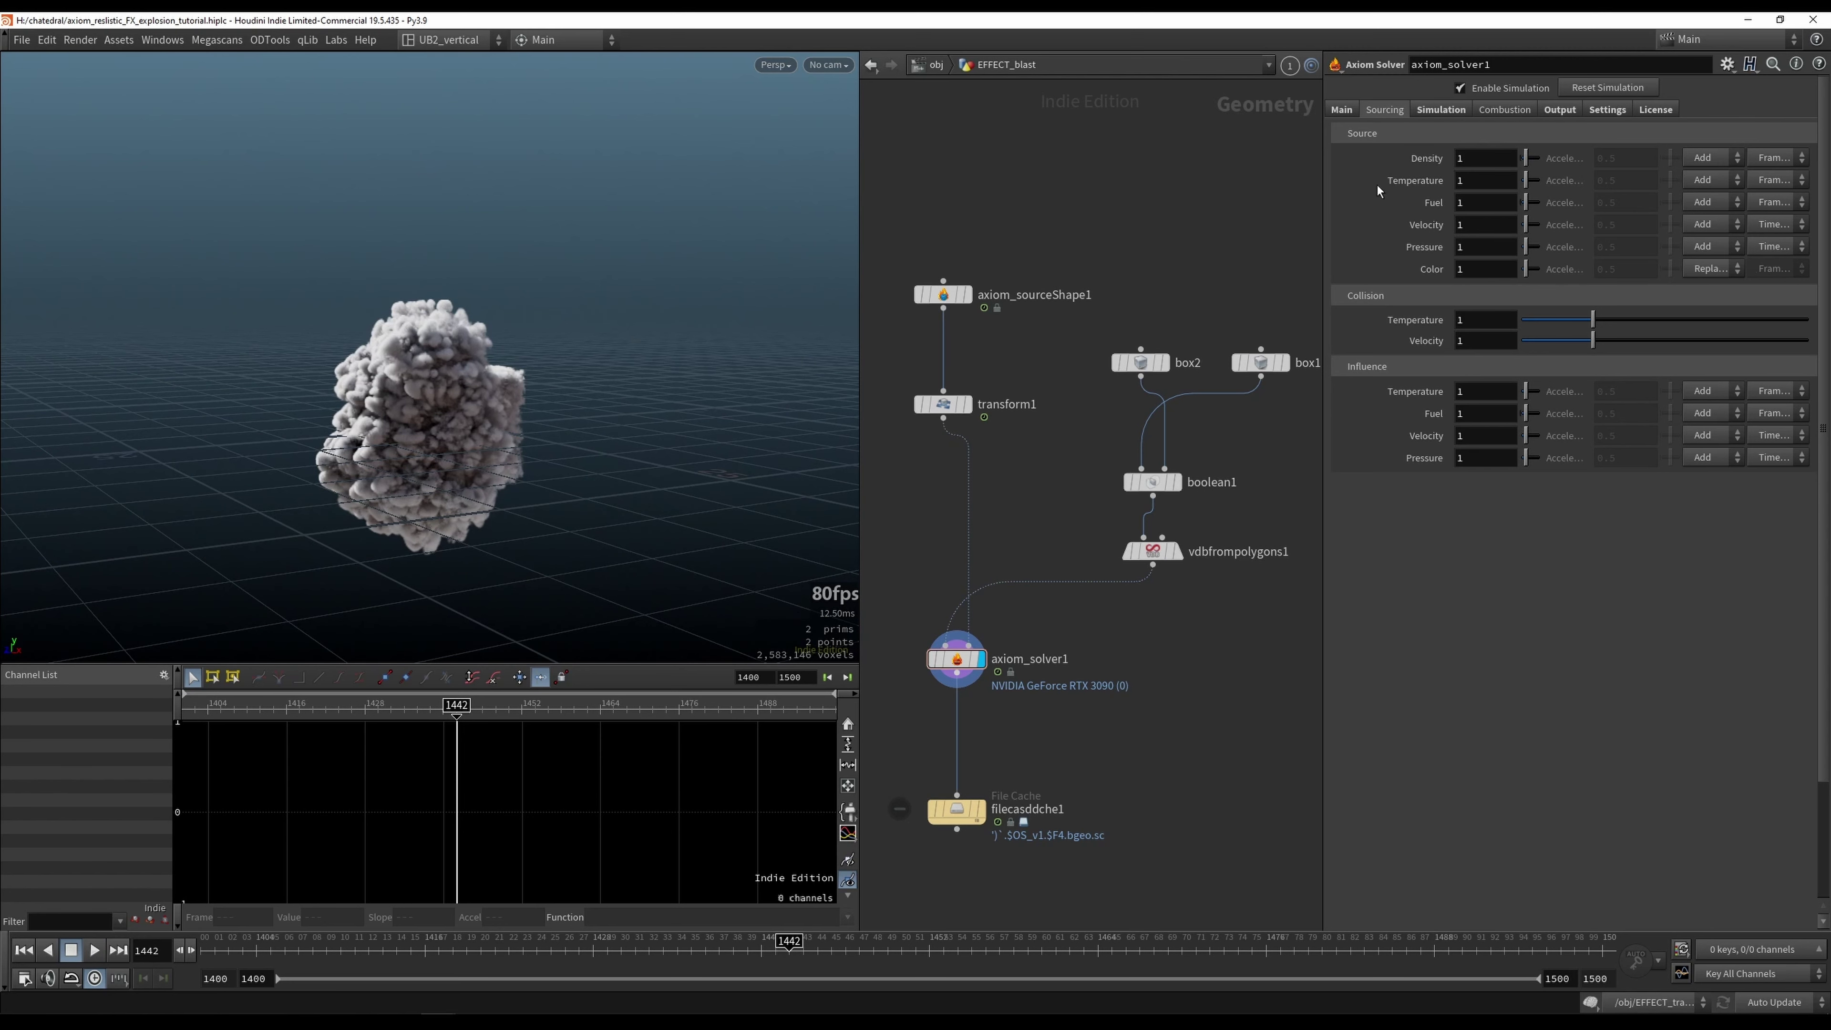
Step: Return to the first frame and examine the Scale Field options of axiom_solver1's Turbulence 1
click(1440, 111)
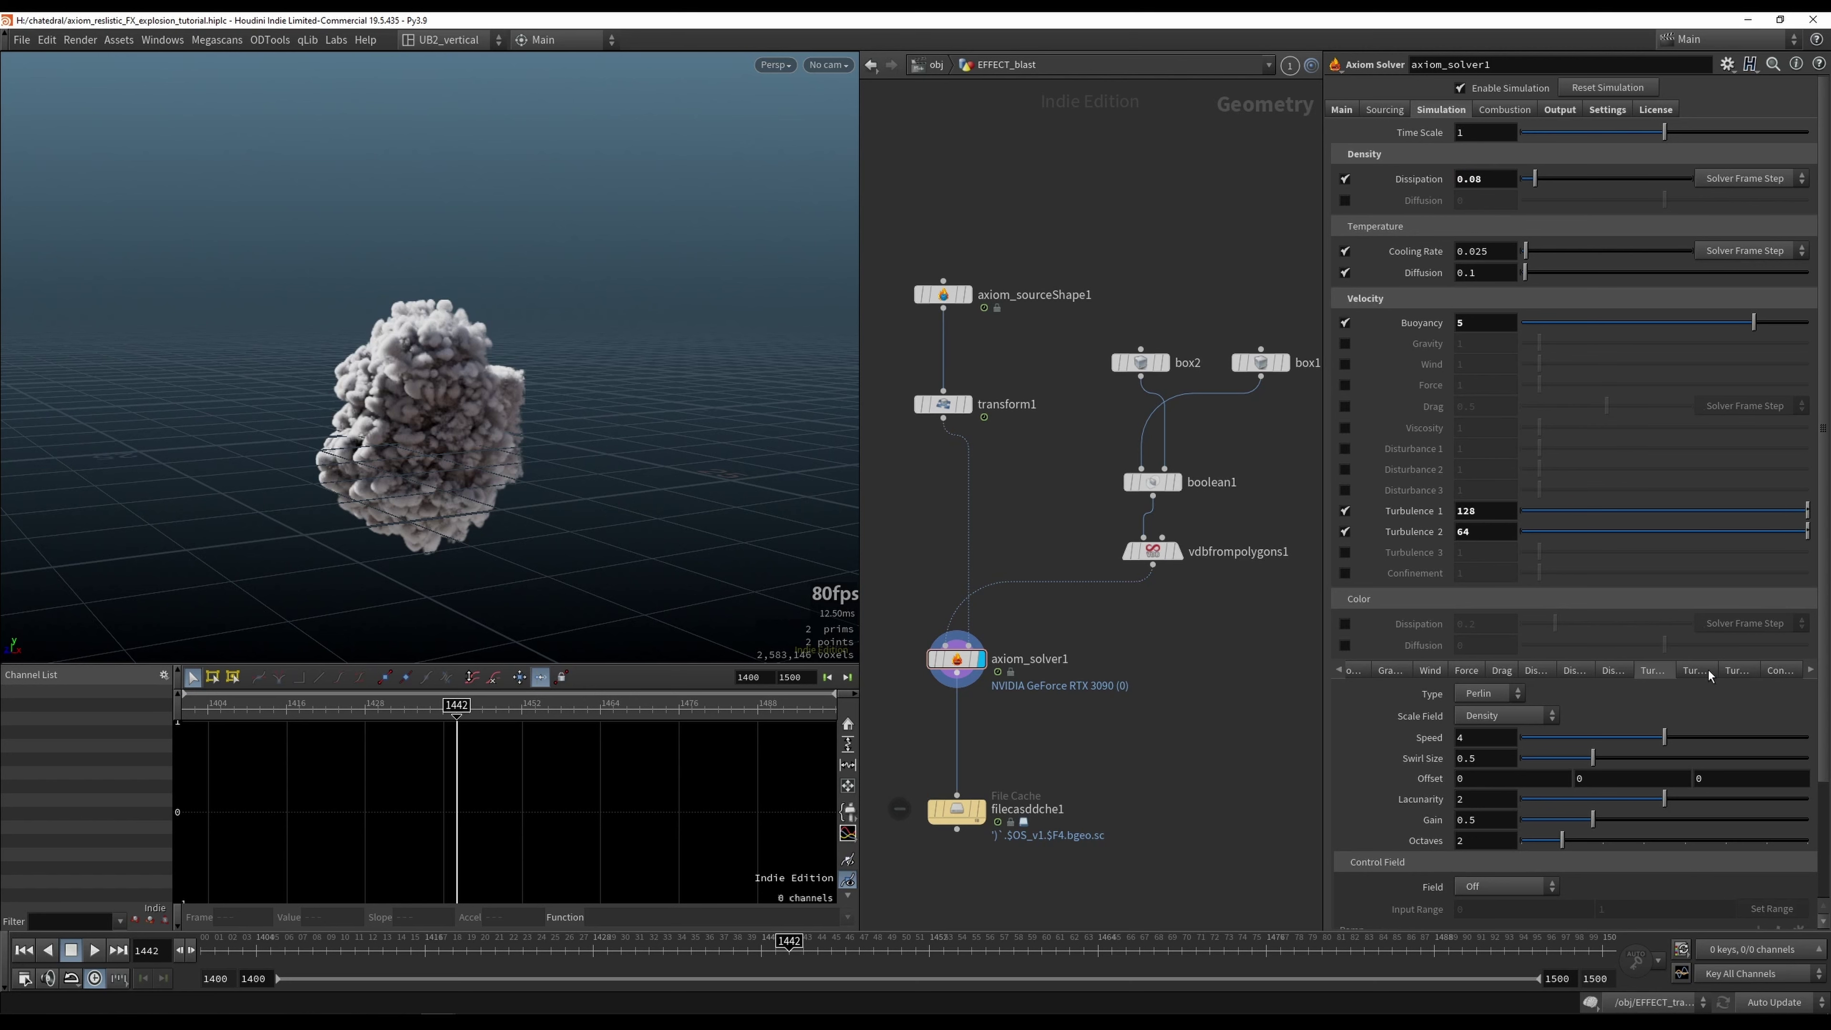
scroll(1708, 670, down, 3)
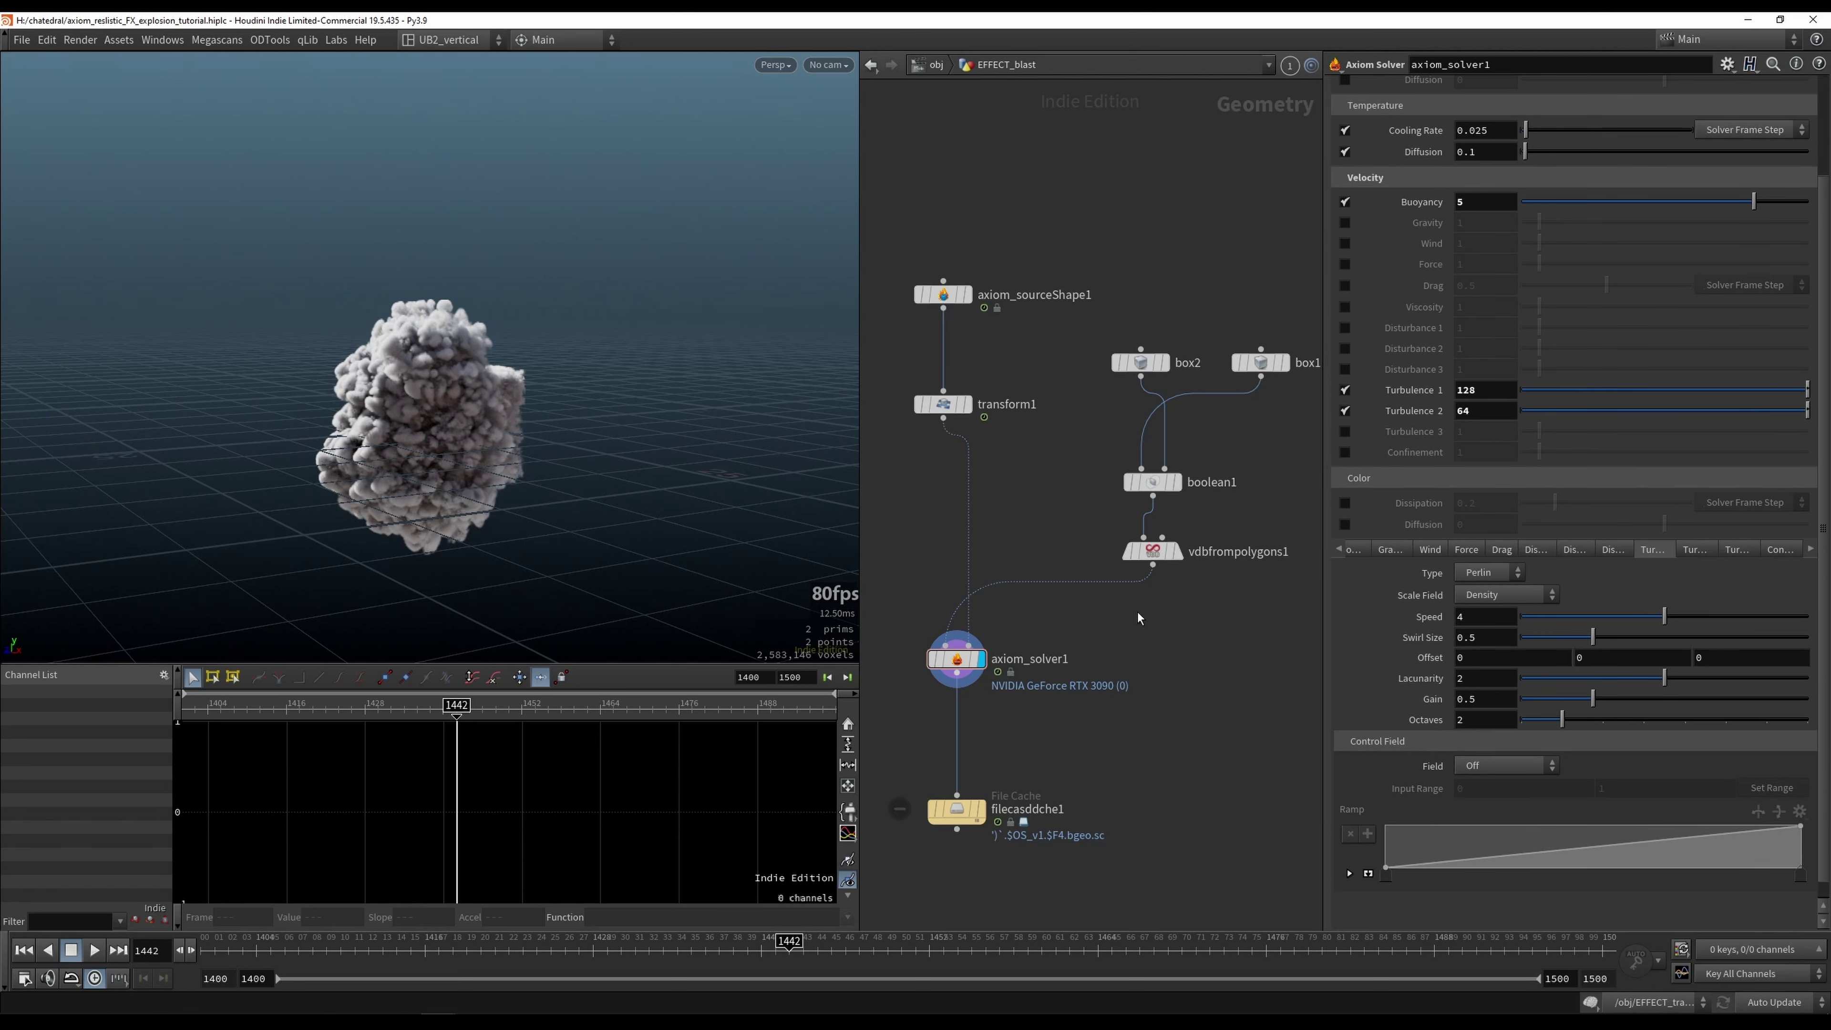
key(ctrl+Up)
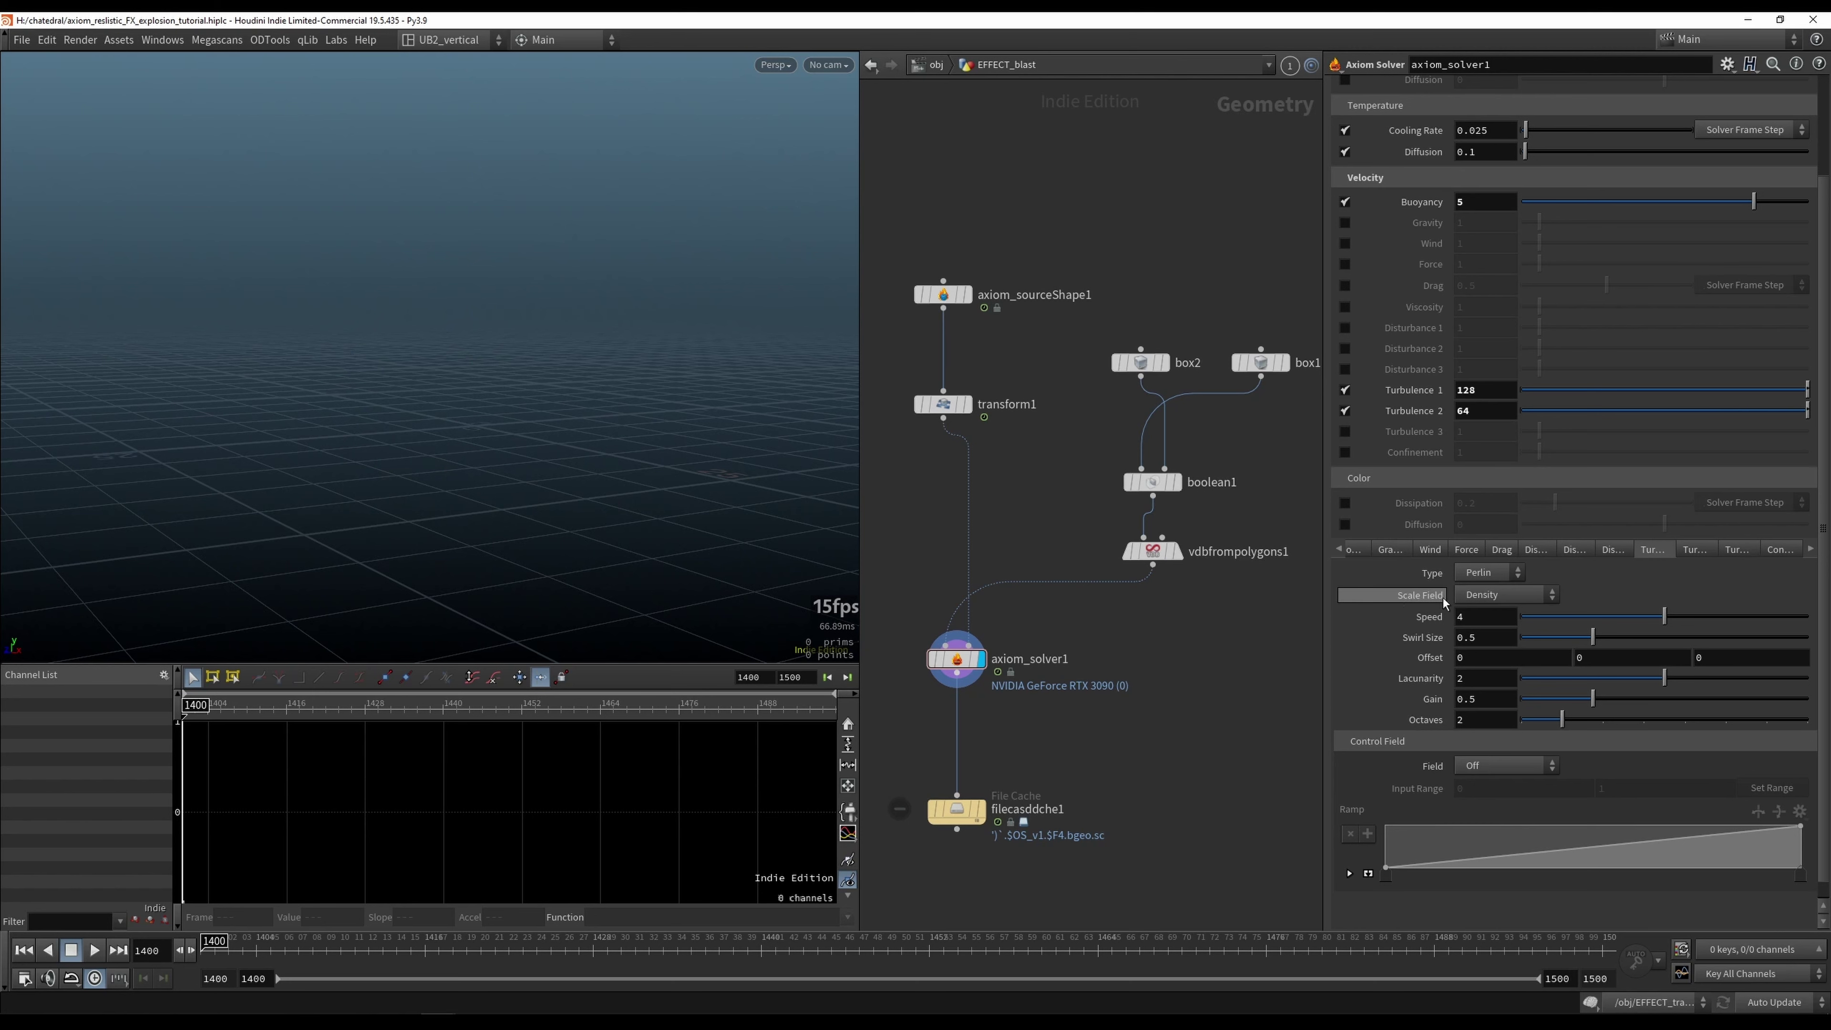
click(1503, 595)
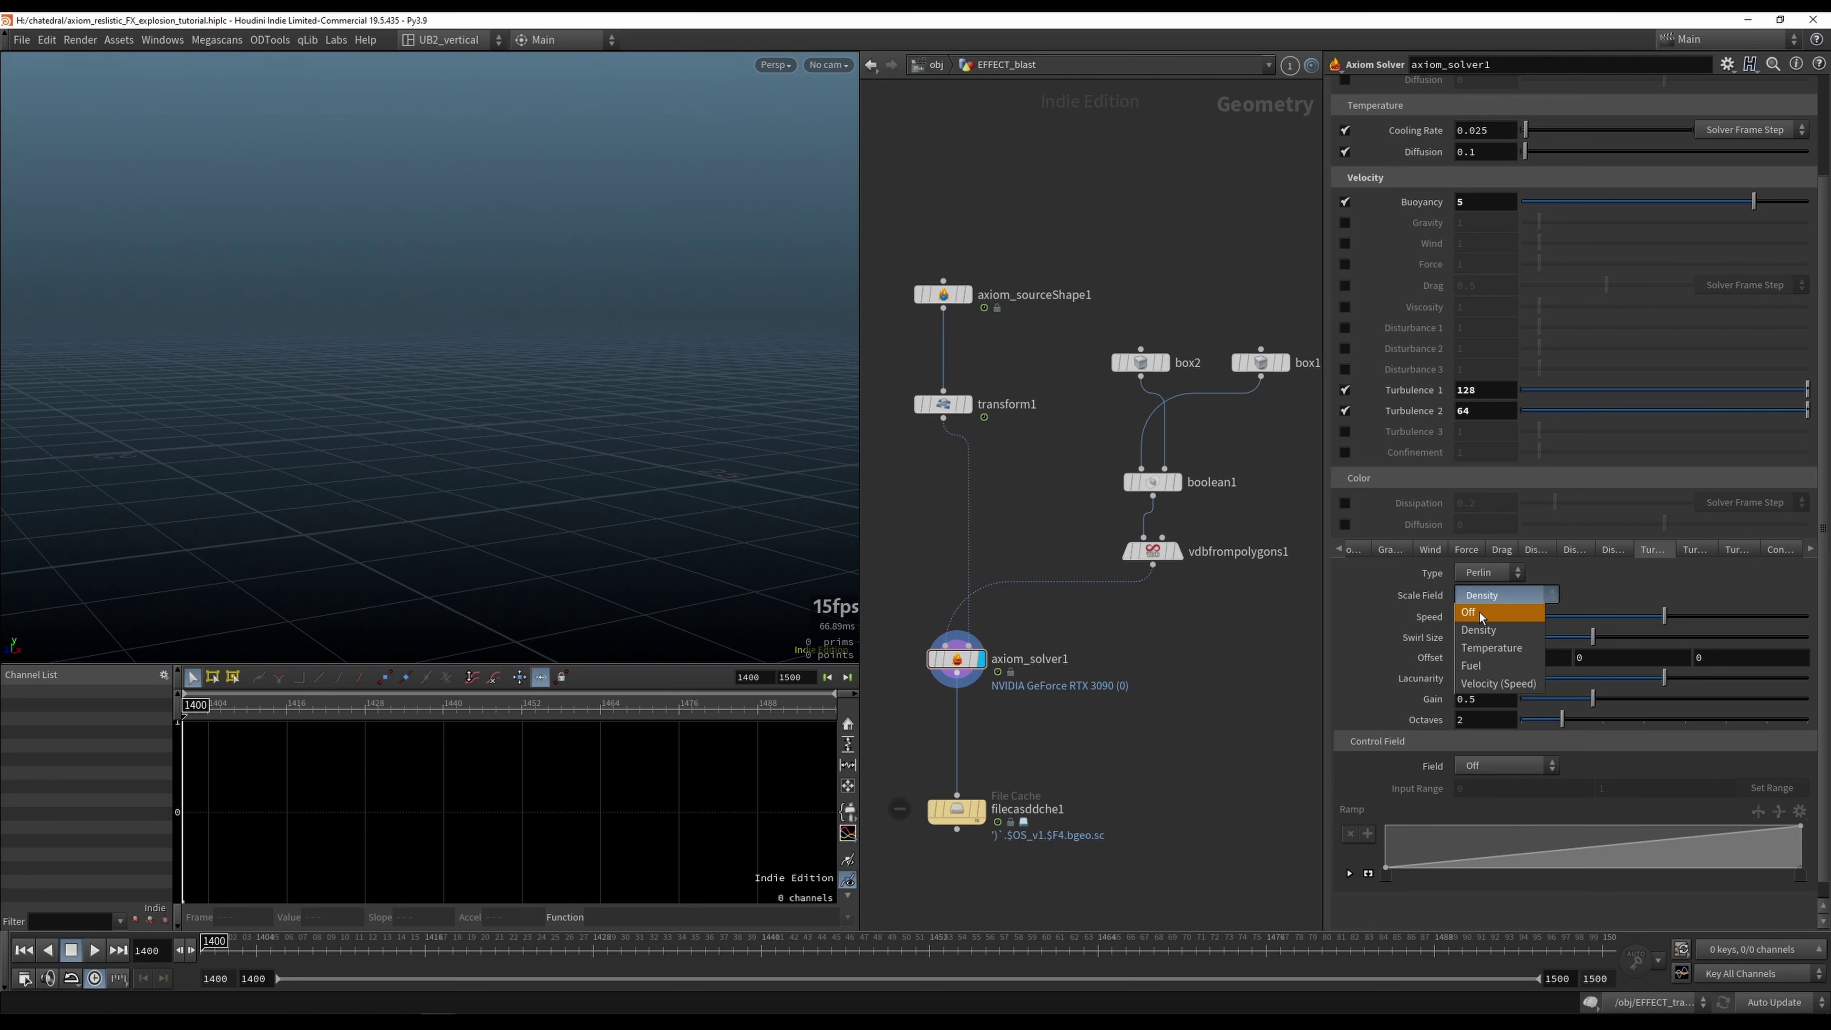
click(1614, 585)
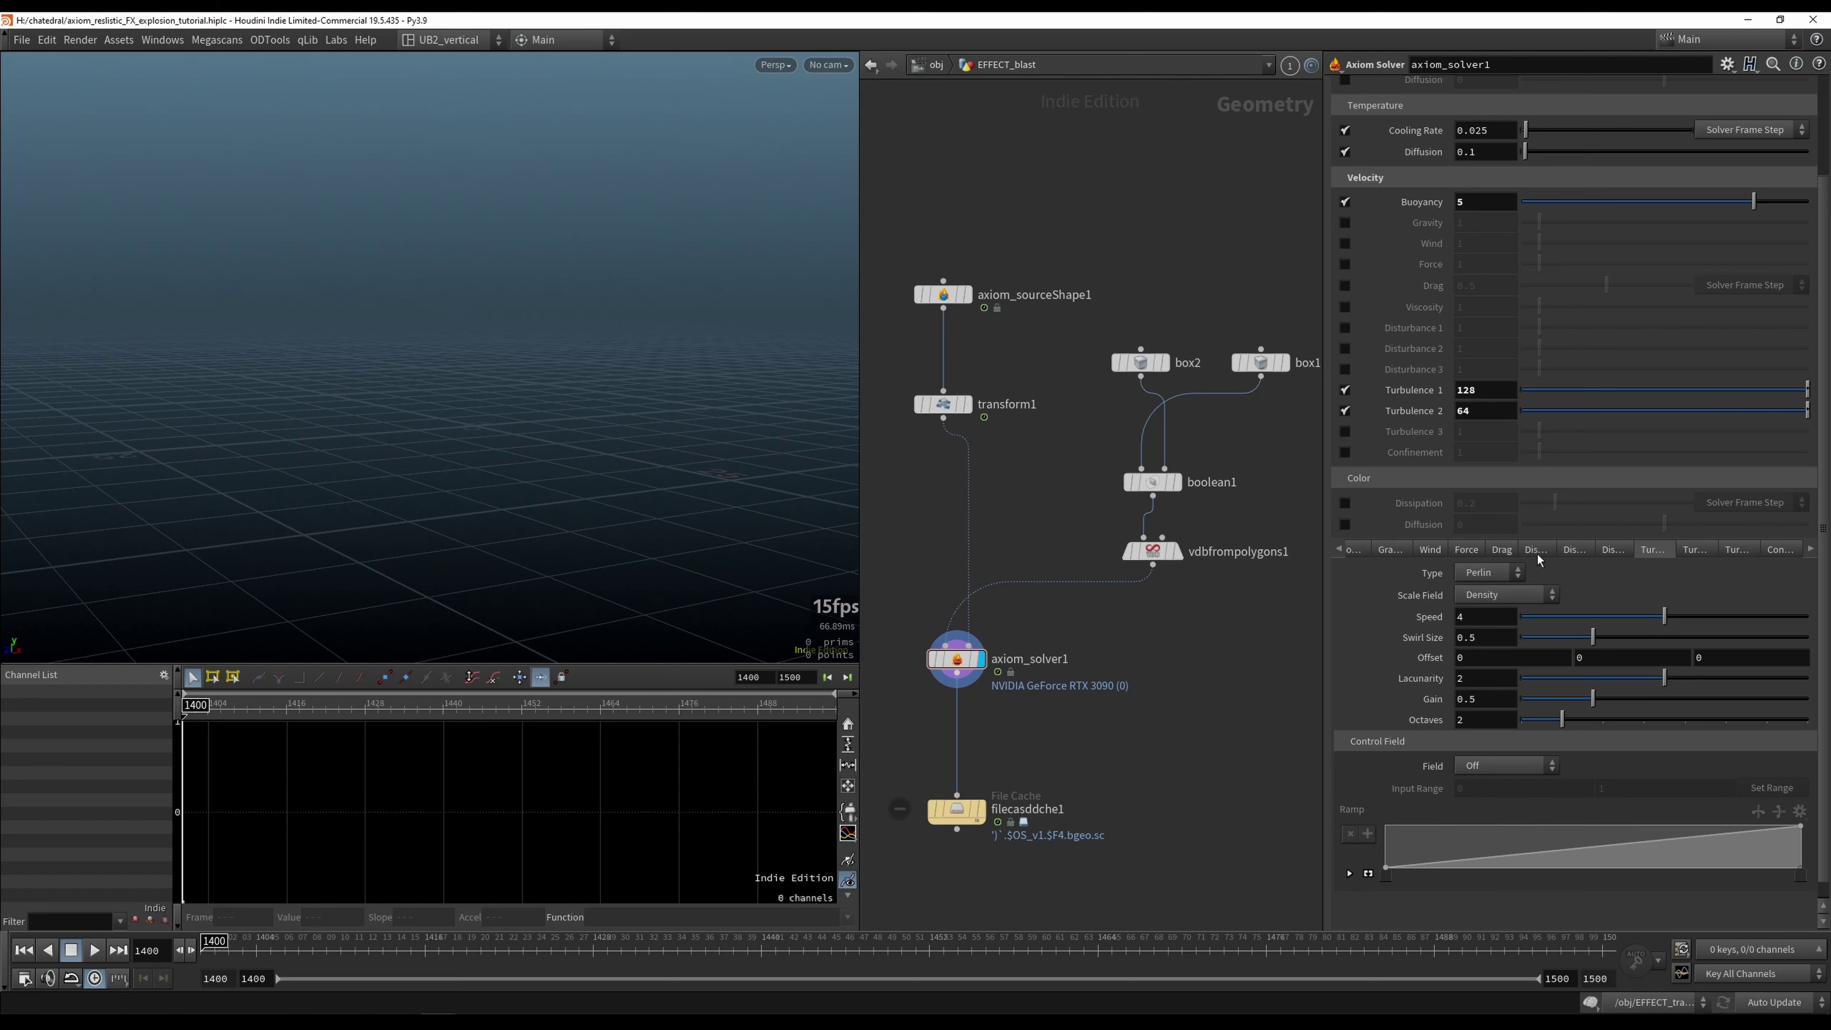
Step: Try Density and Velocity (Speed) as Turbulence 1's control field, then set the control field back to Off
click(1507, 766)
click(1490, 800)
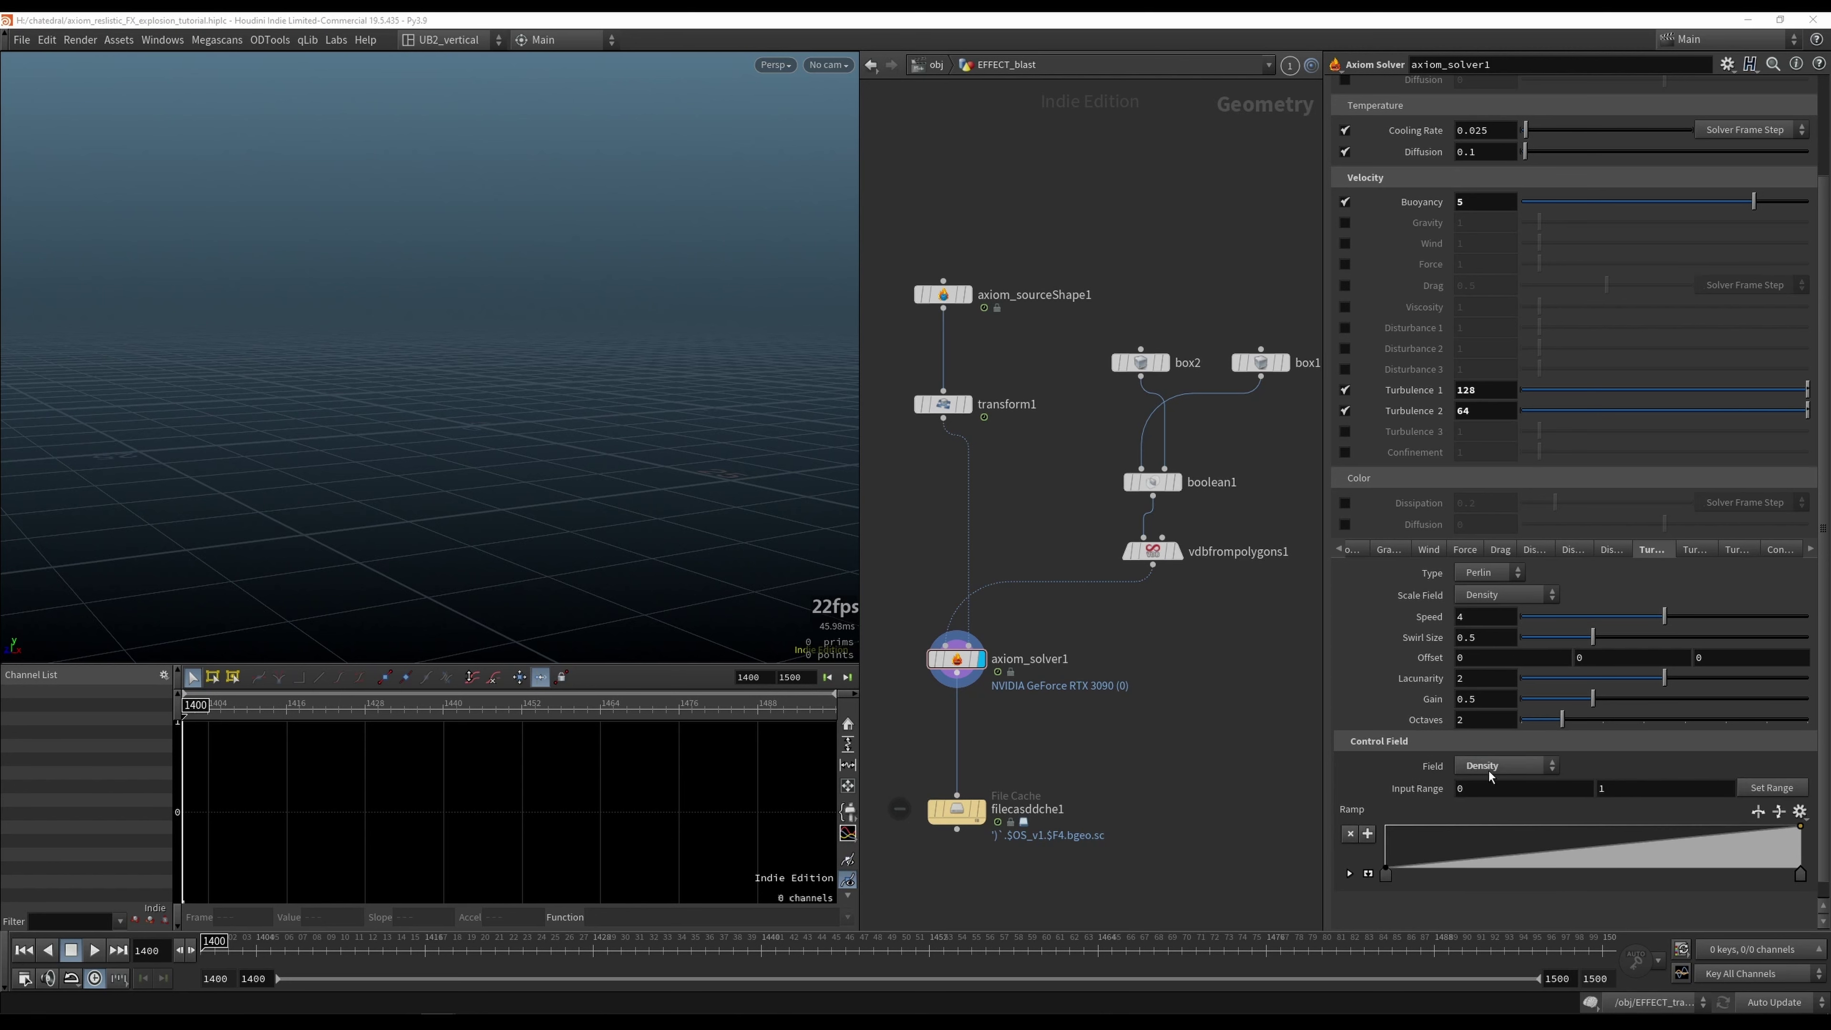
click(1520, 770)
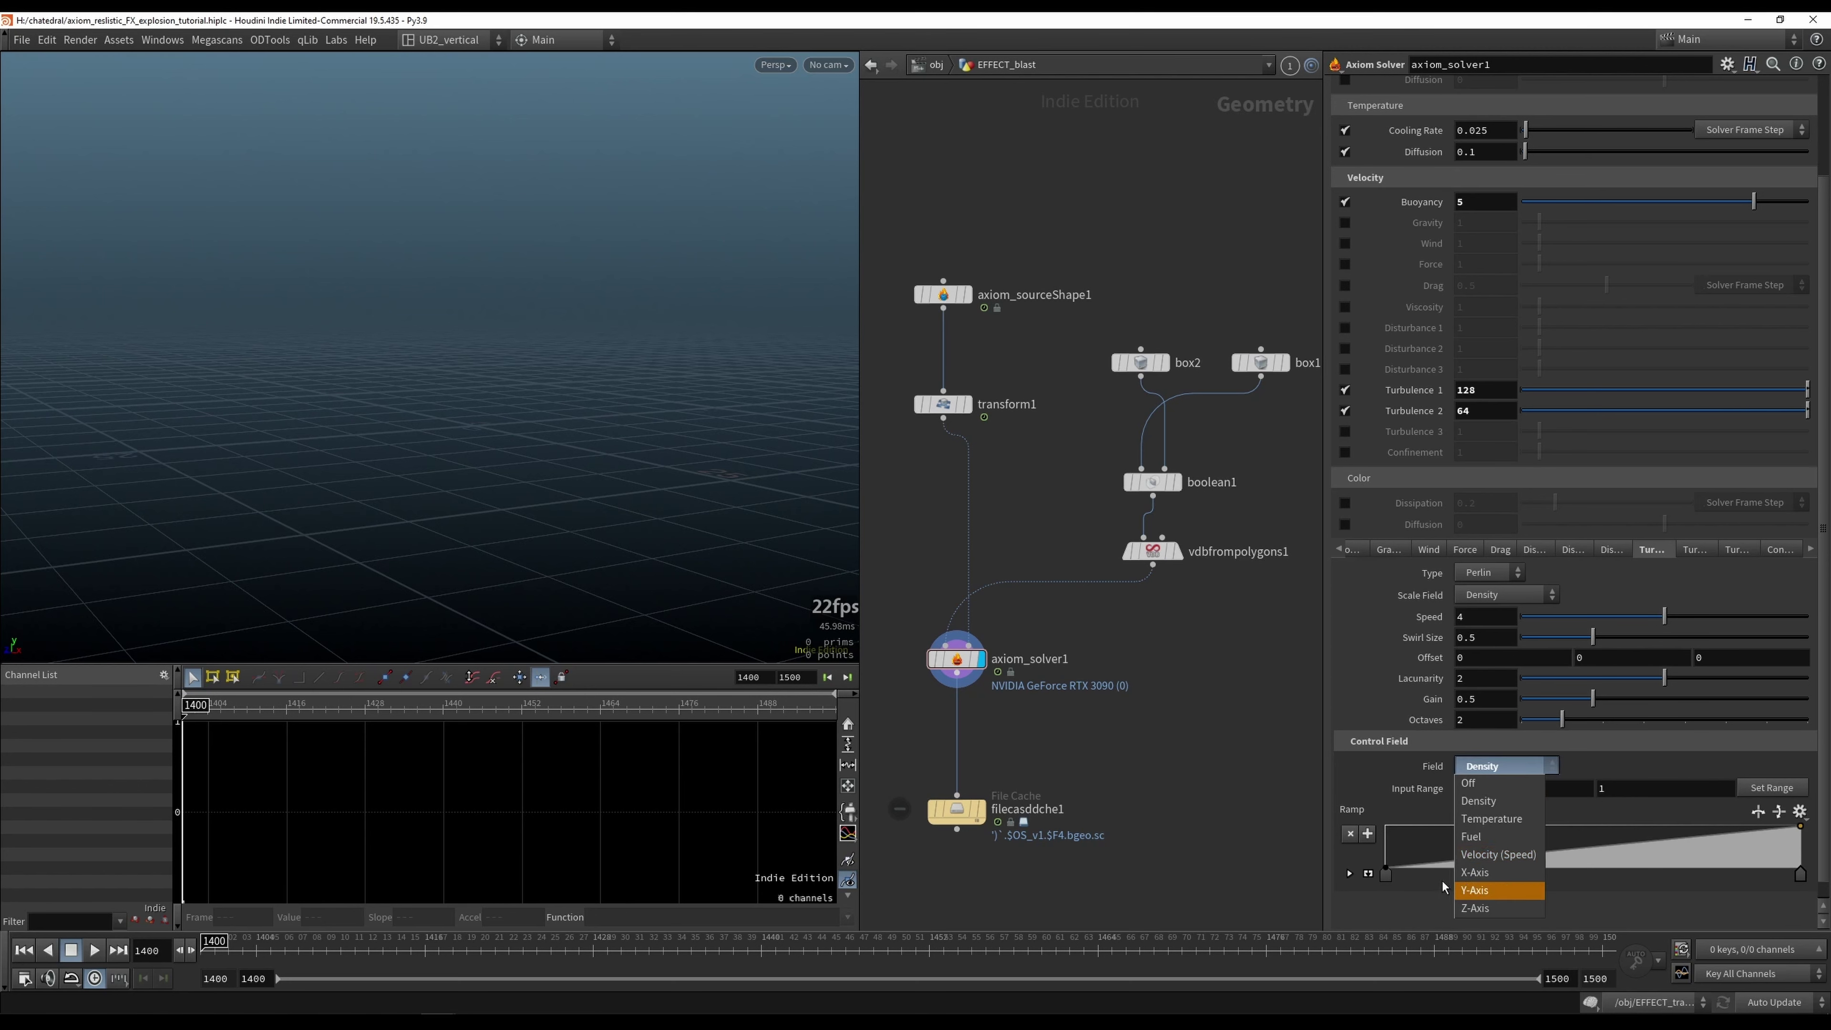
click(1505, 857)
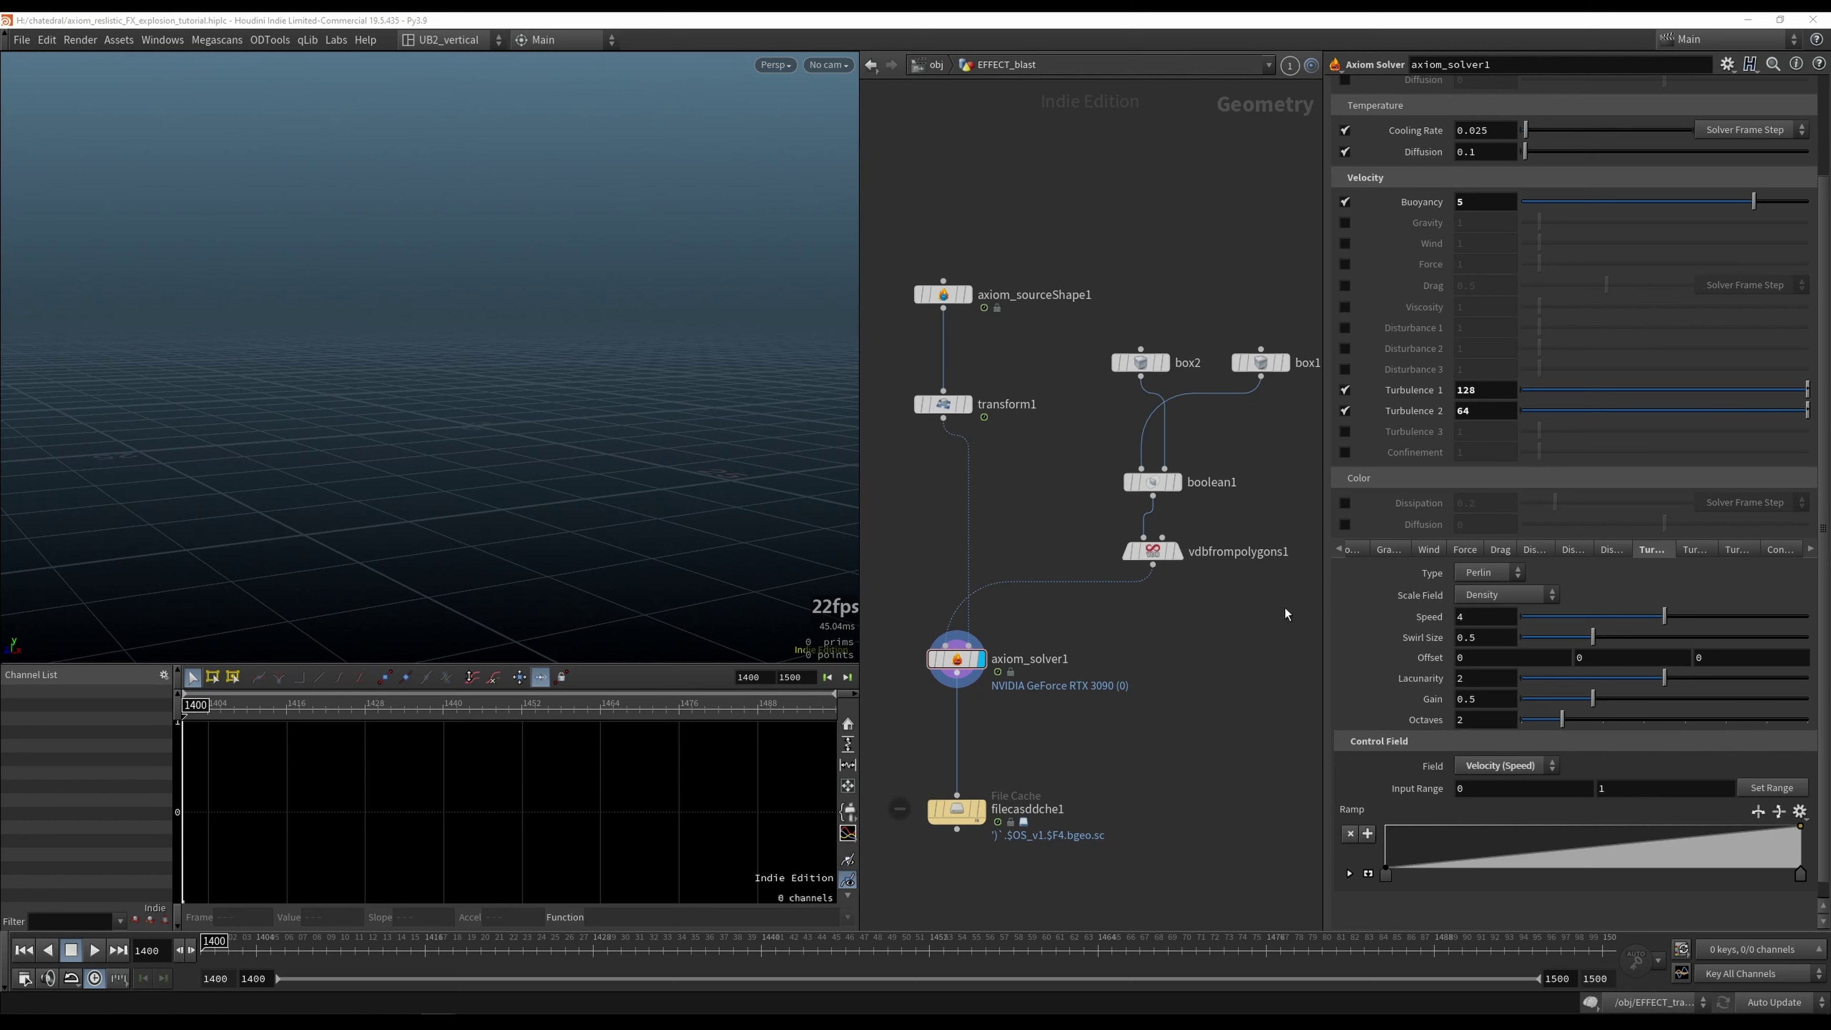
click(1513, 768)
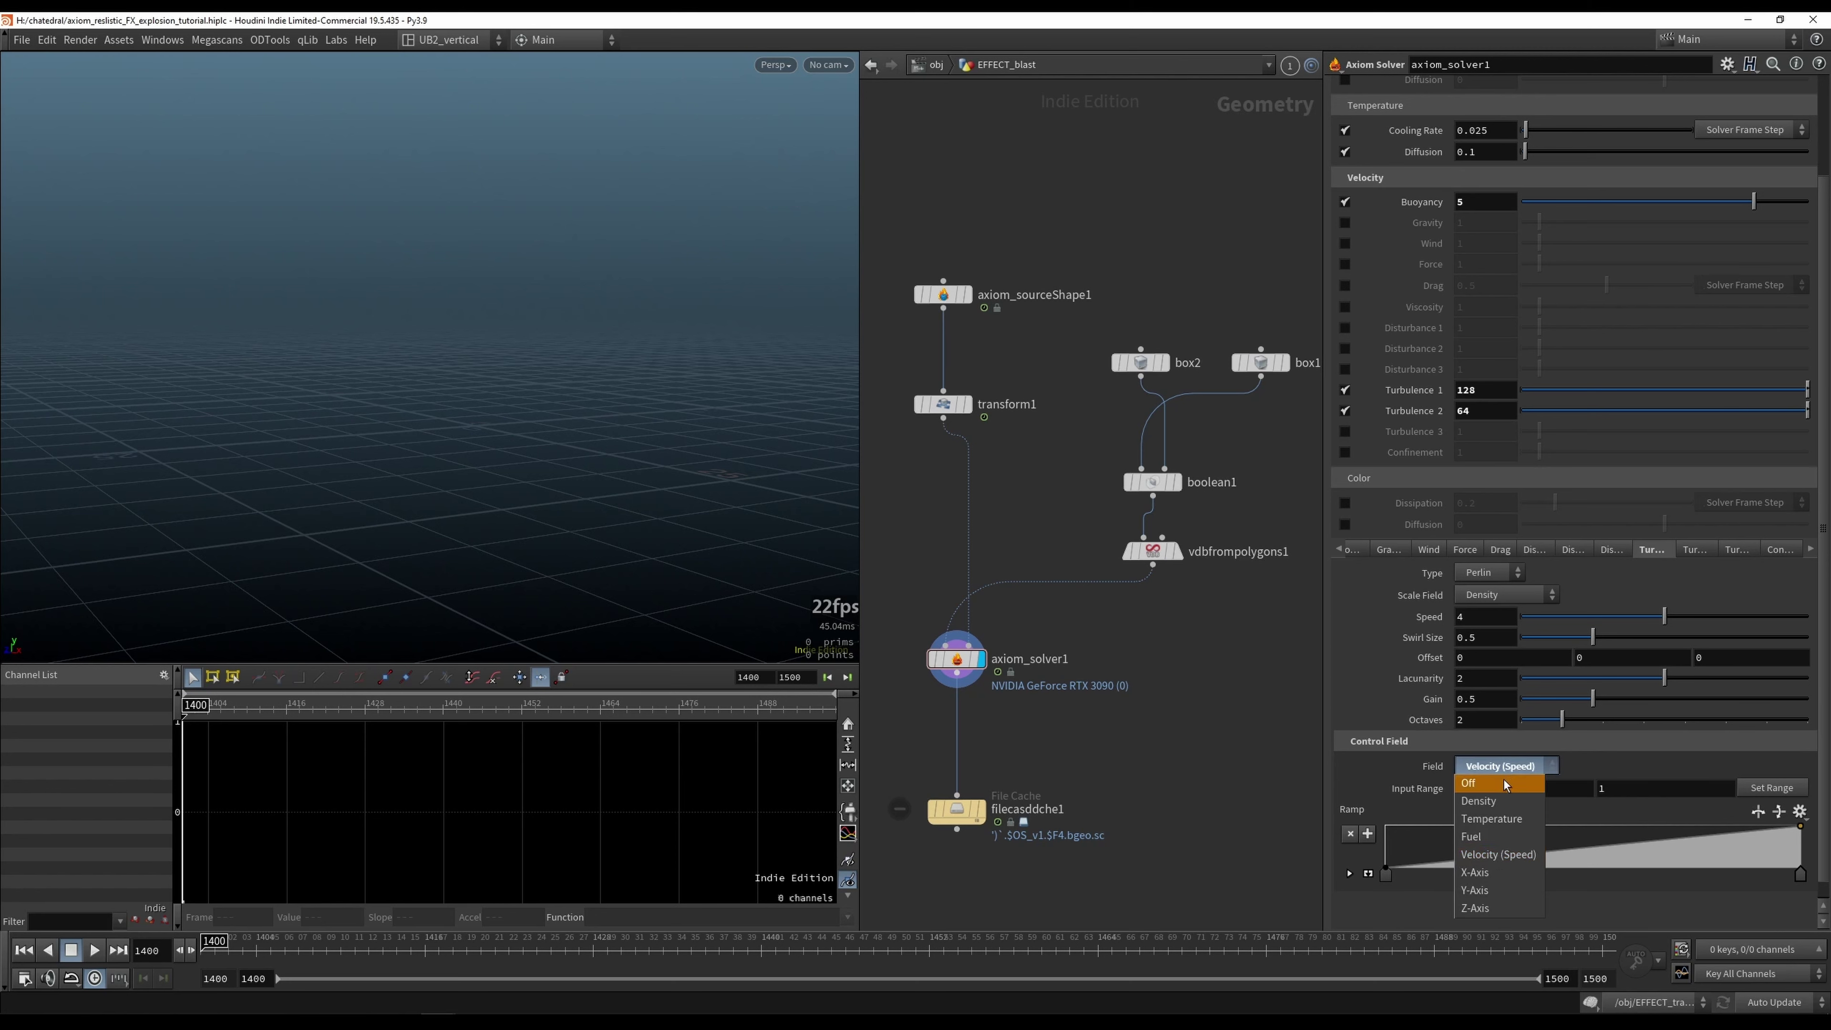
click(1496, 671)
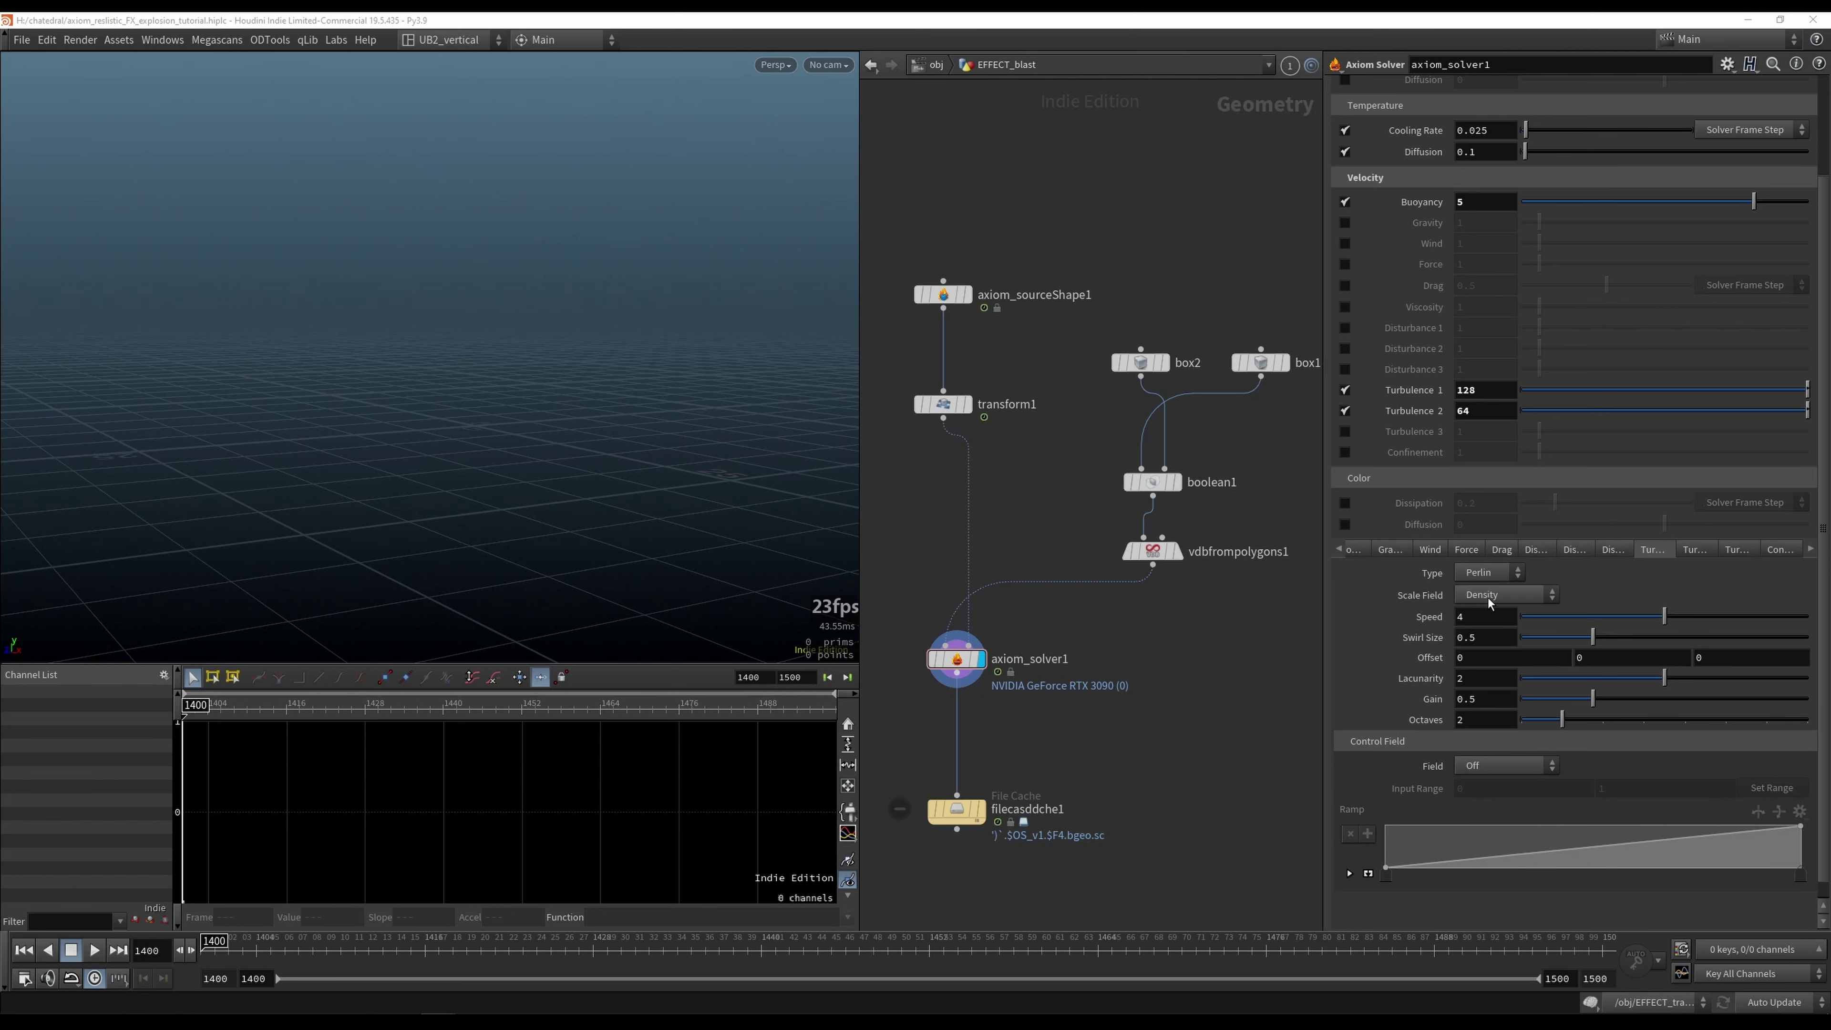
Step: Set the Swirl Size of axiom_solver1's Turbulence 1 to 7 and of Turbulence 2 to 3
click(966, 661)
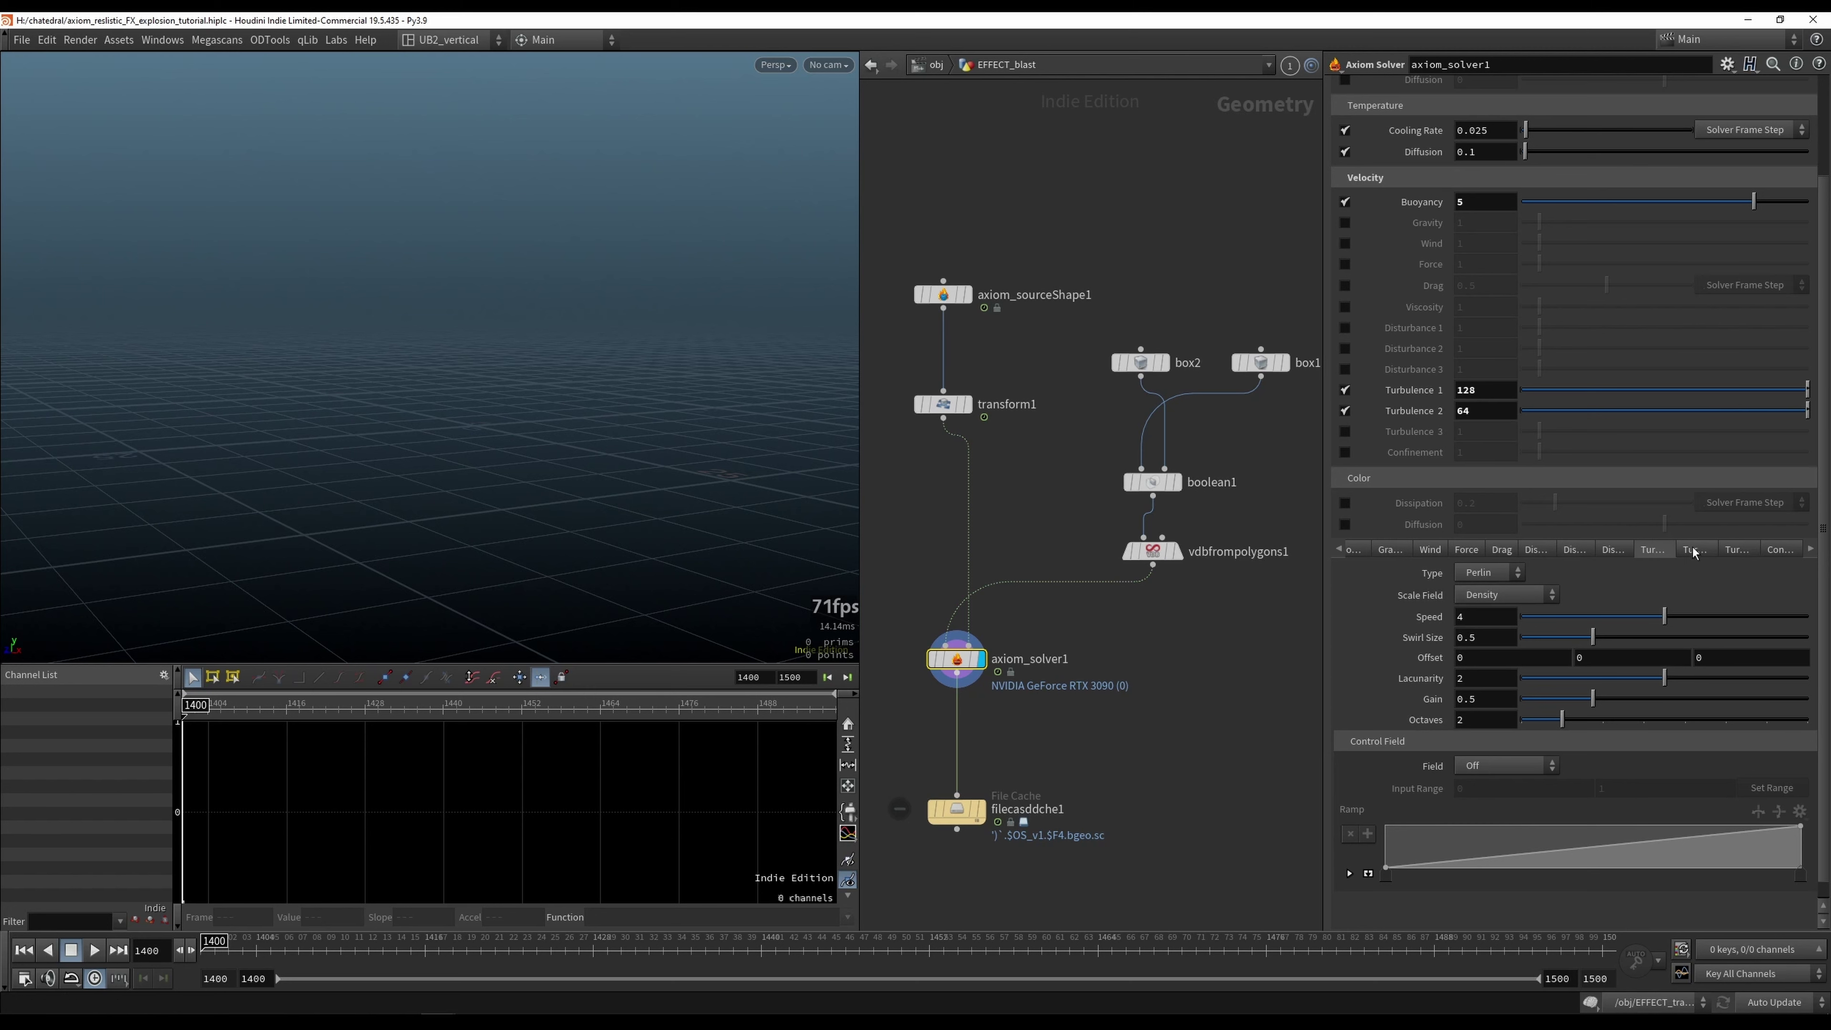
double_click(1478, 640)
text(7)
click(1688, 552)
drag(1479, 642, 1468, 649)
double_click(1477, 639)
key(BackSpace)
key(BackSpace)
key(BackSpace)
text(3)
key(Return)
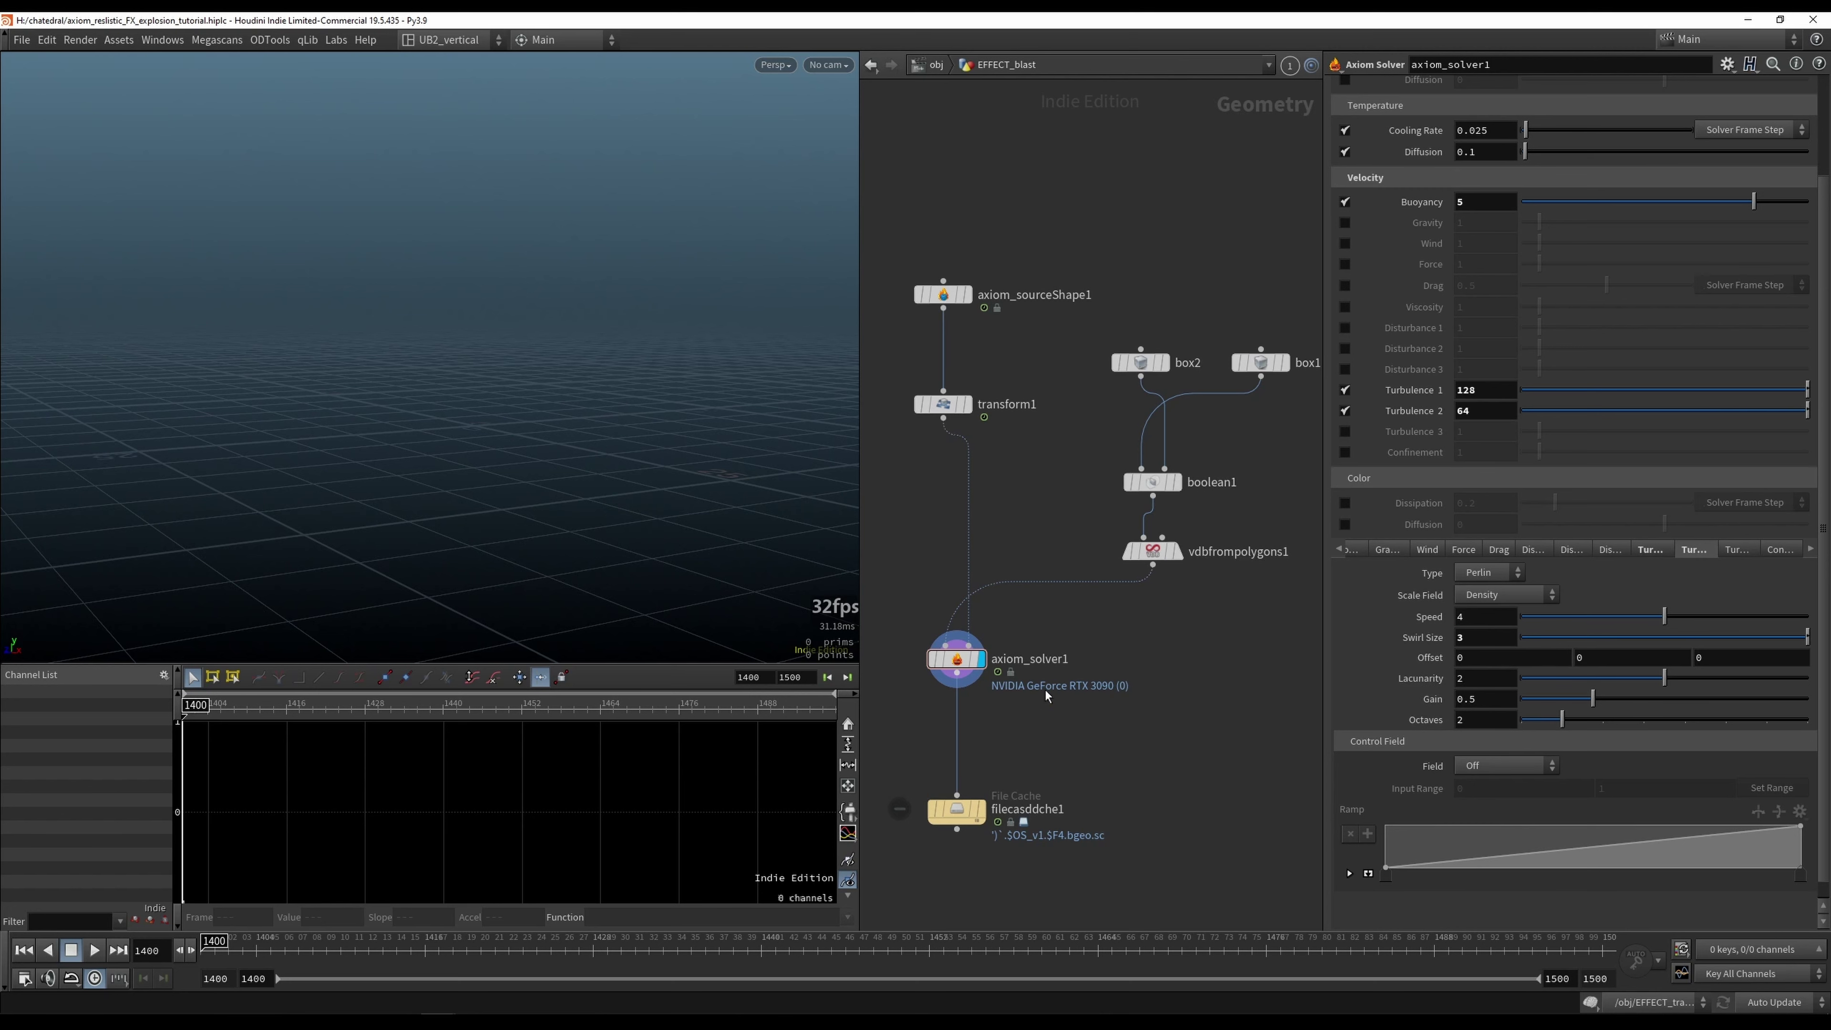
Step: Replay the simulation from the start twice to check the new swirl sizes, stopping at about frame 1458
key(Up)
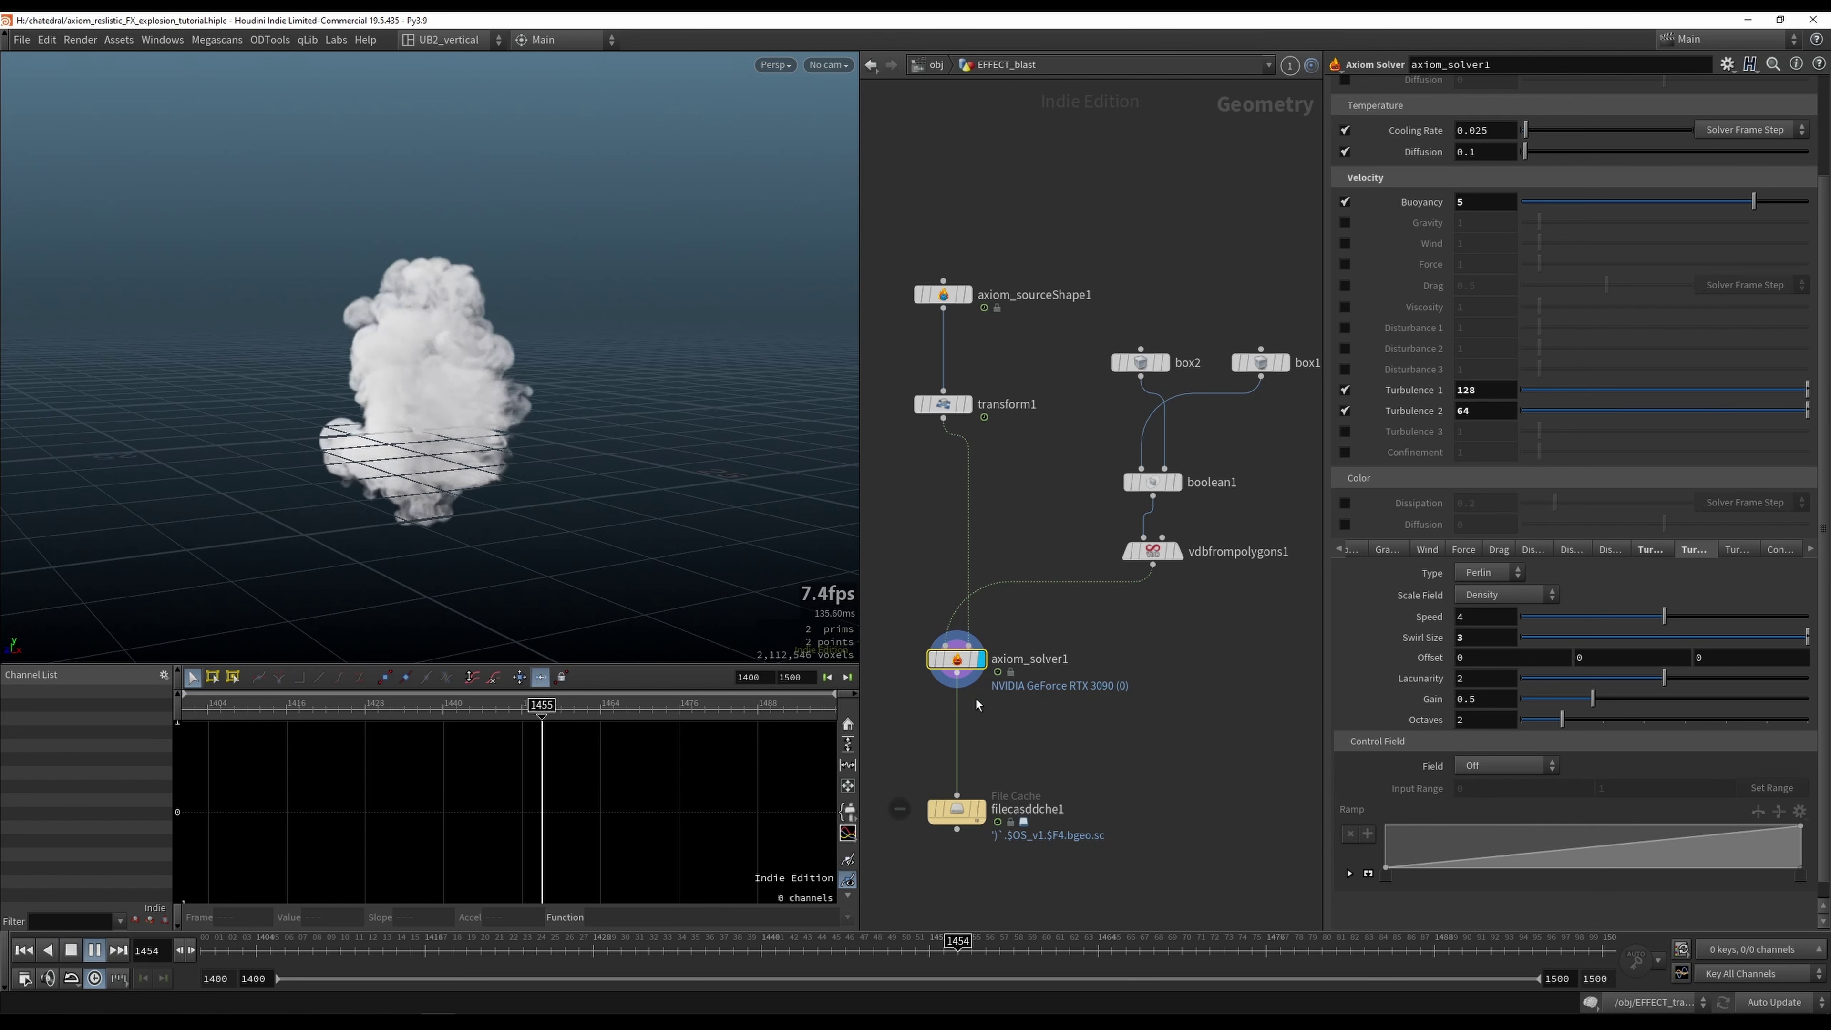
key(ctrl+Up)
key(Up)
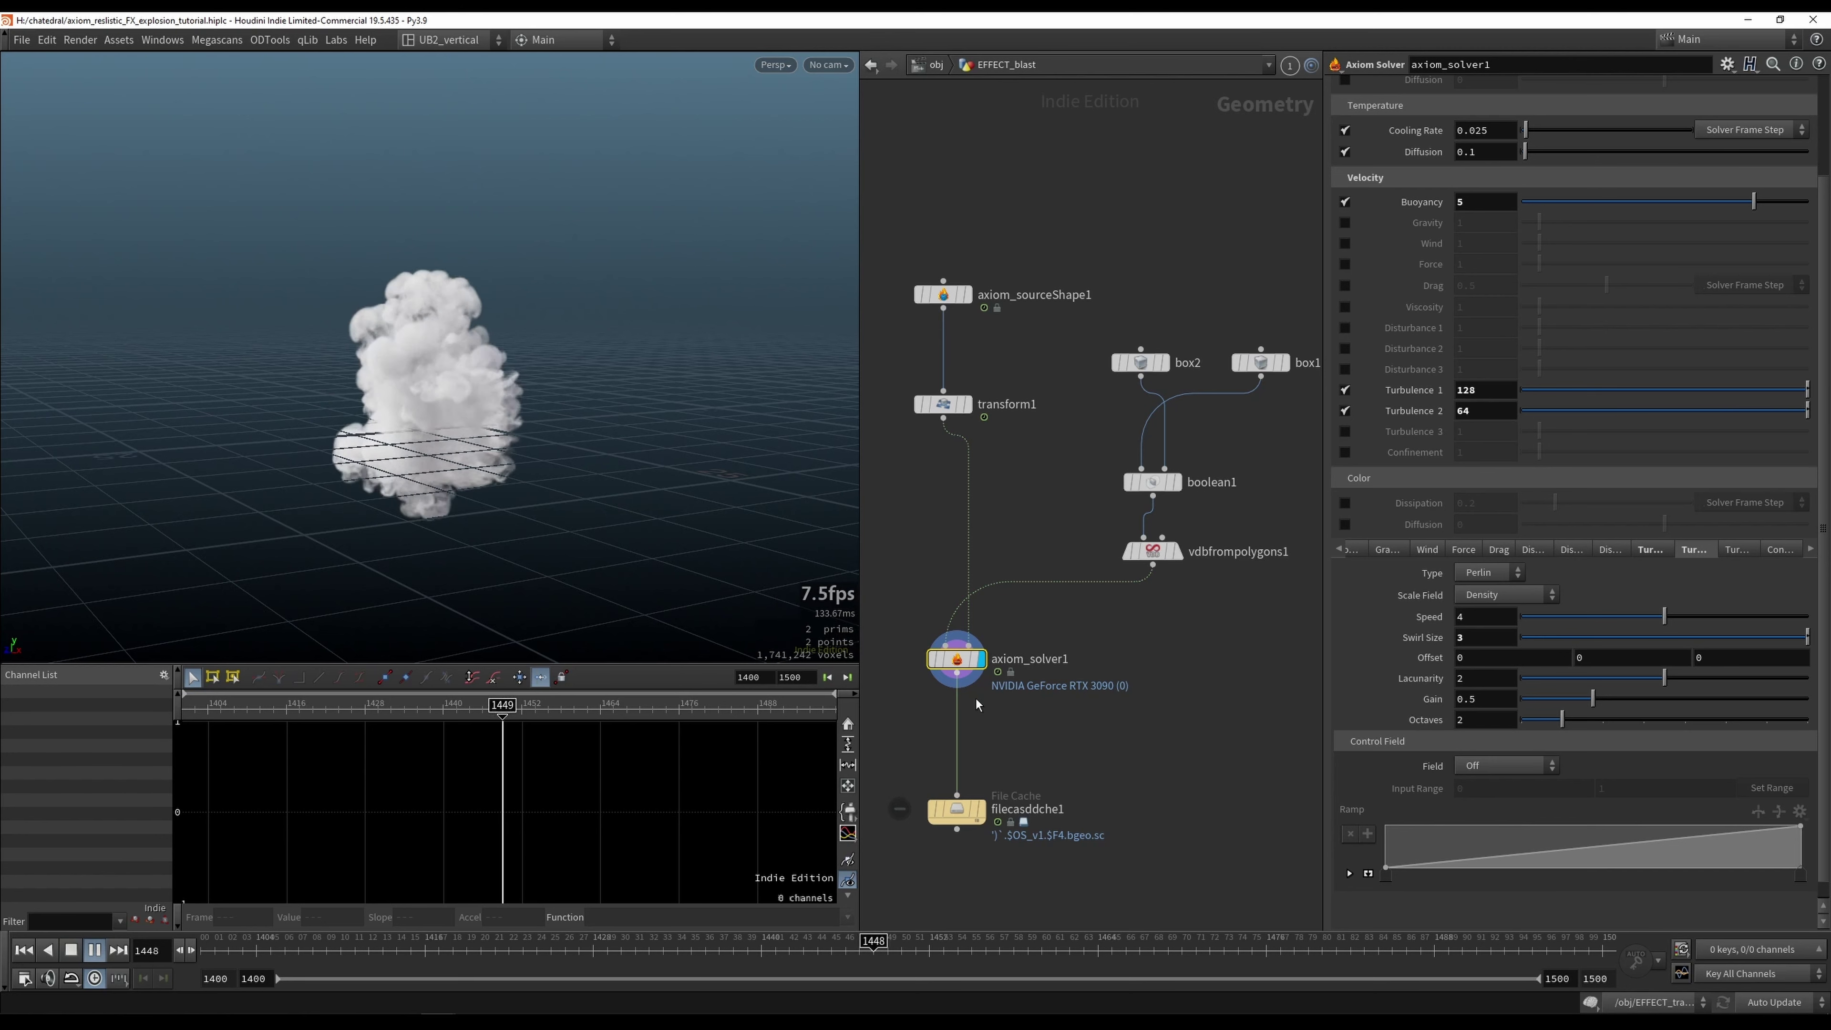
key(Up)
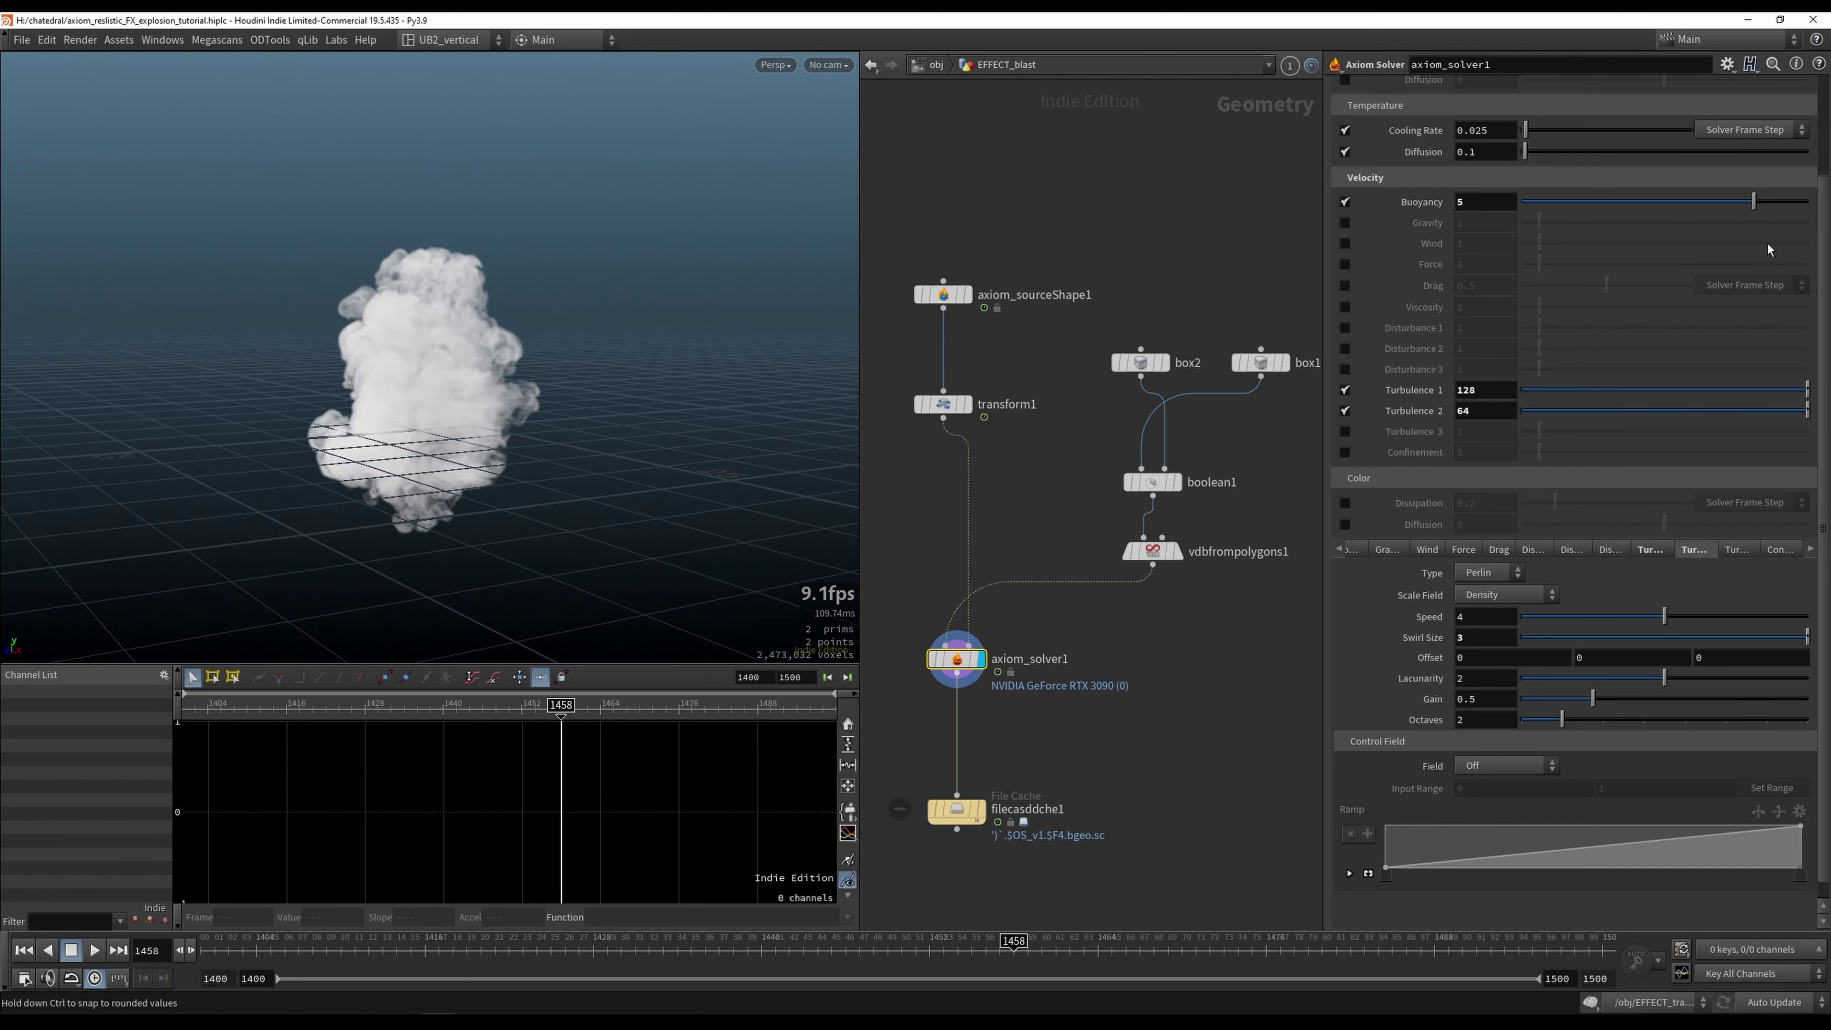
Step: Set axiom_solver1's density Dissipation to 0.03 and replay the simulation to about frame 1468
scroll(1488, 150, up, 2)
click(1489, 150)
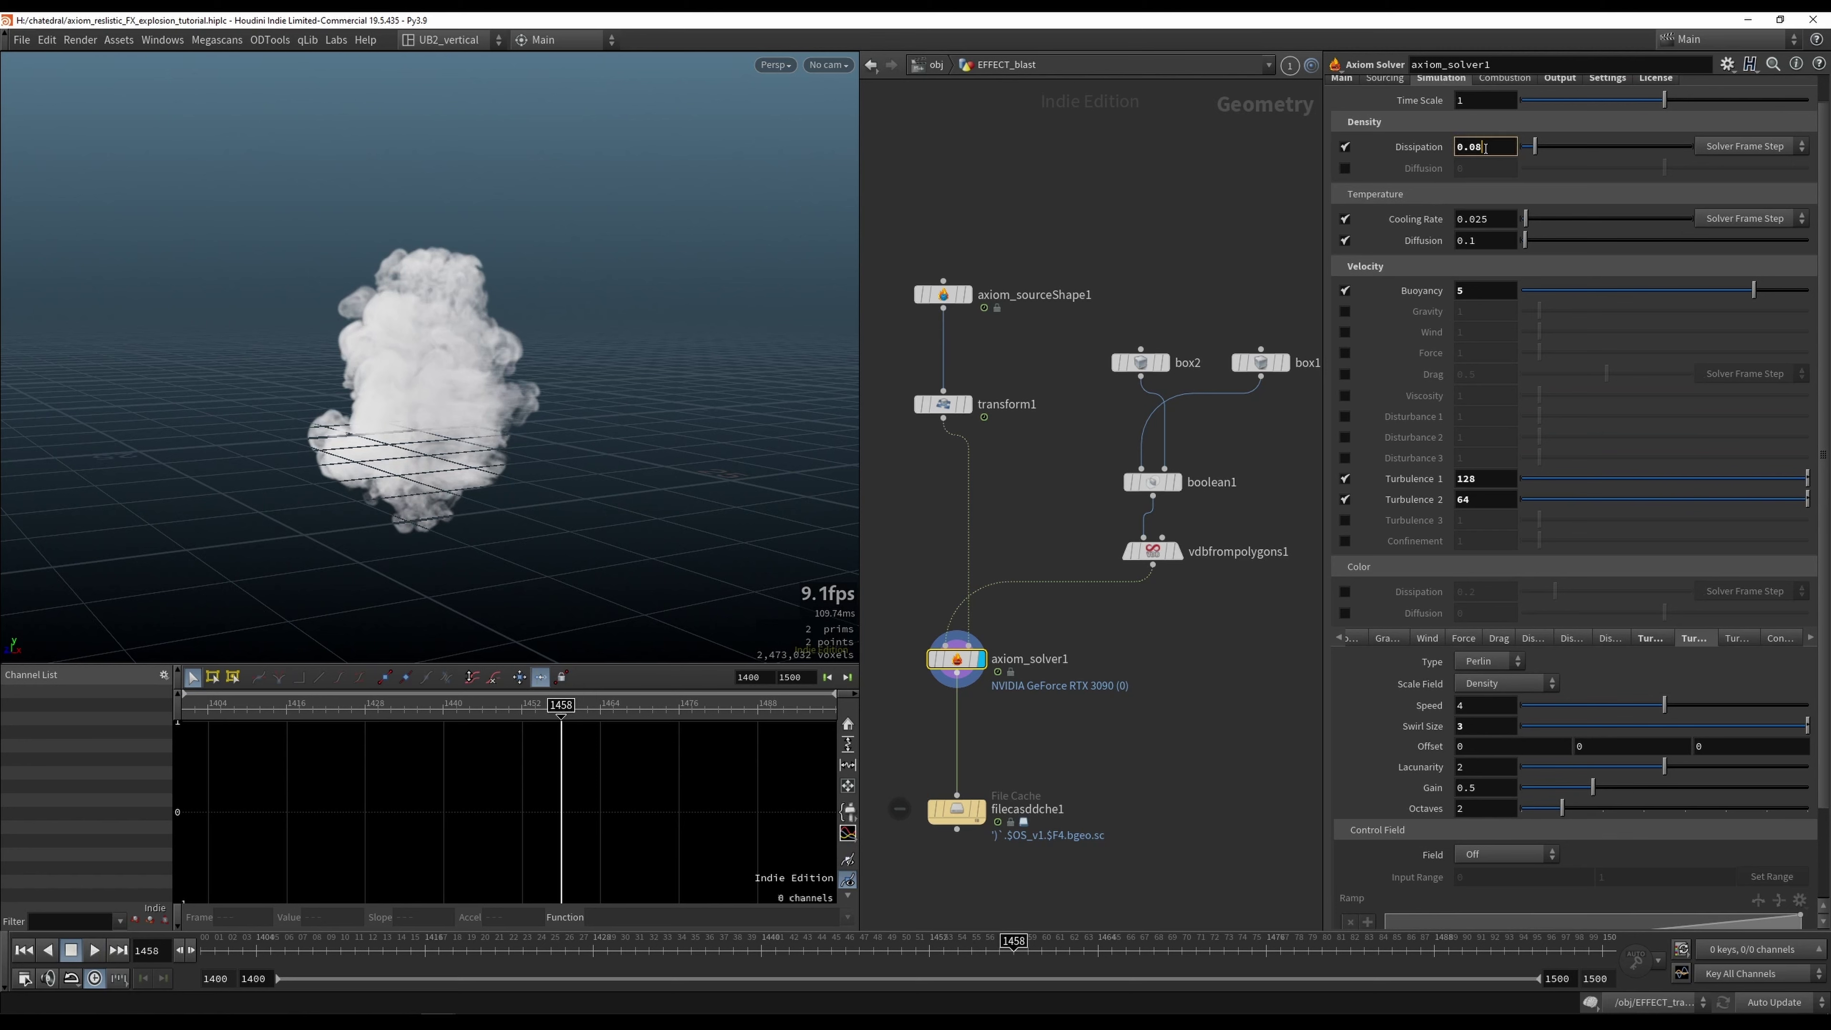
key(BackSpace)
text(3)
key(Return)
key(ctrl+Up)
key(Up)
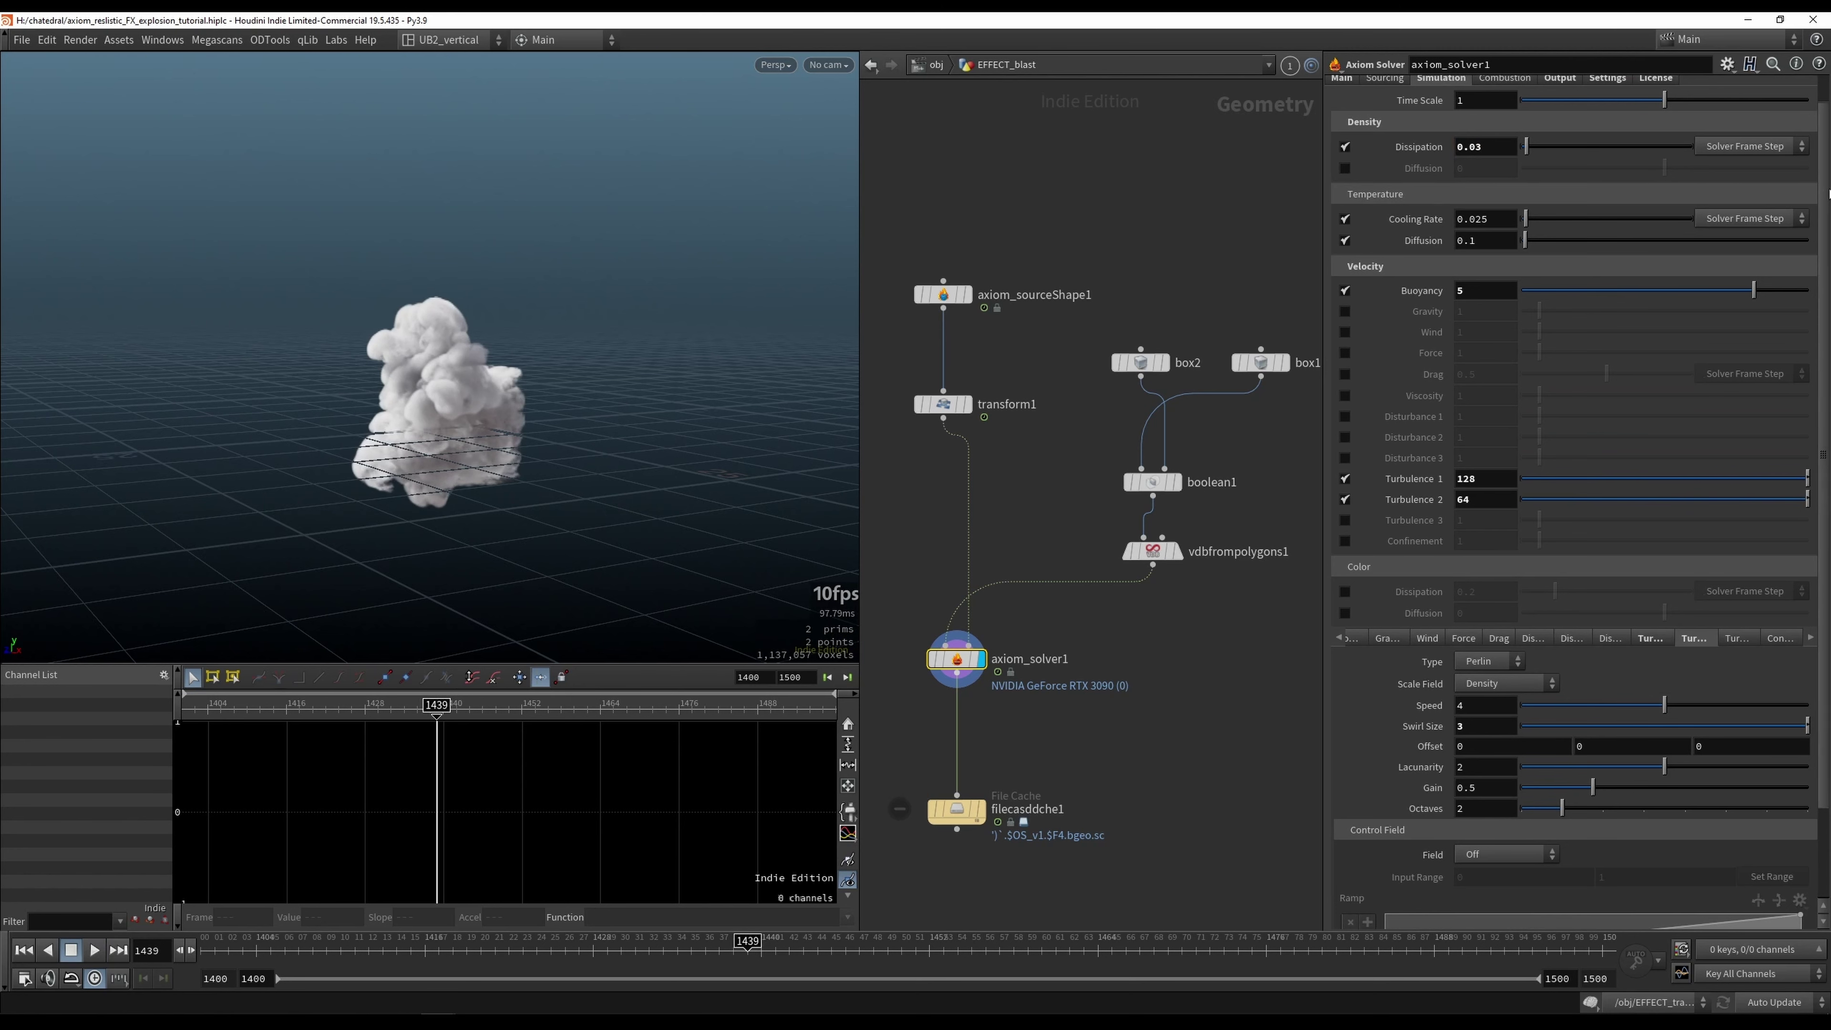
scroll(1369, 93, up, 1)
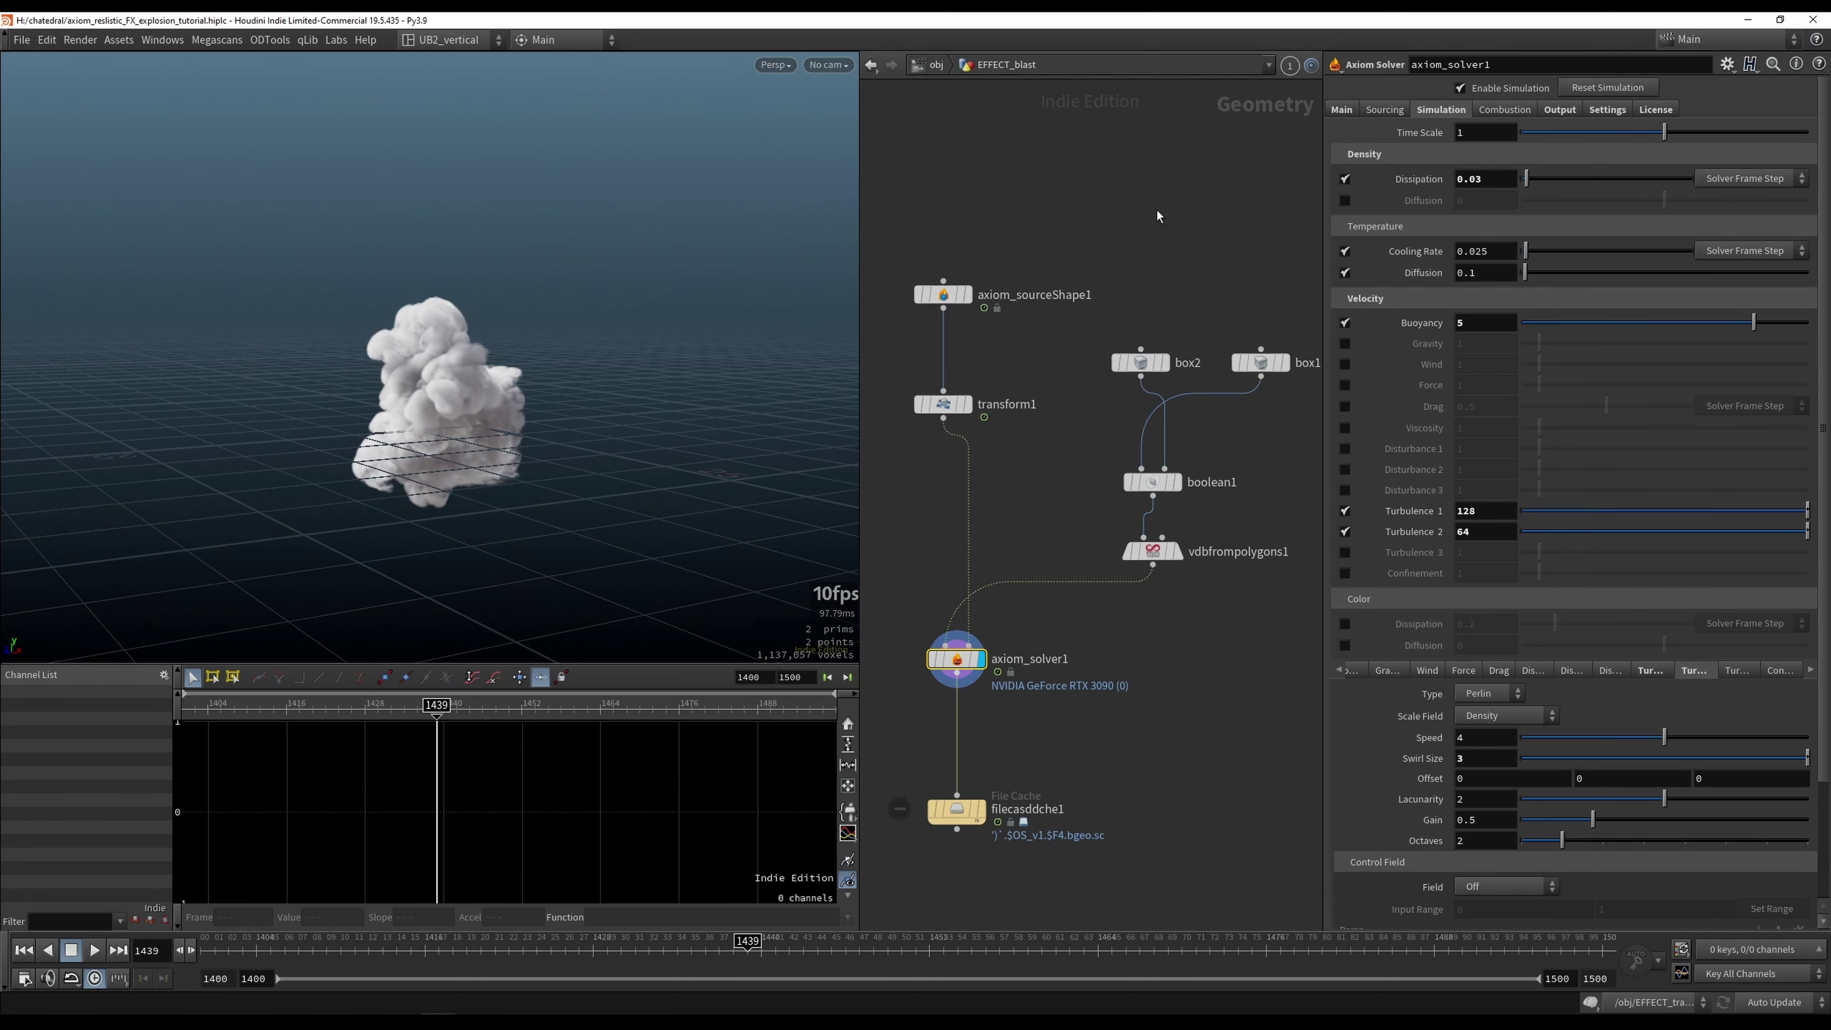
scroll(498, 431, up, 3)
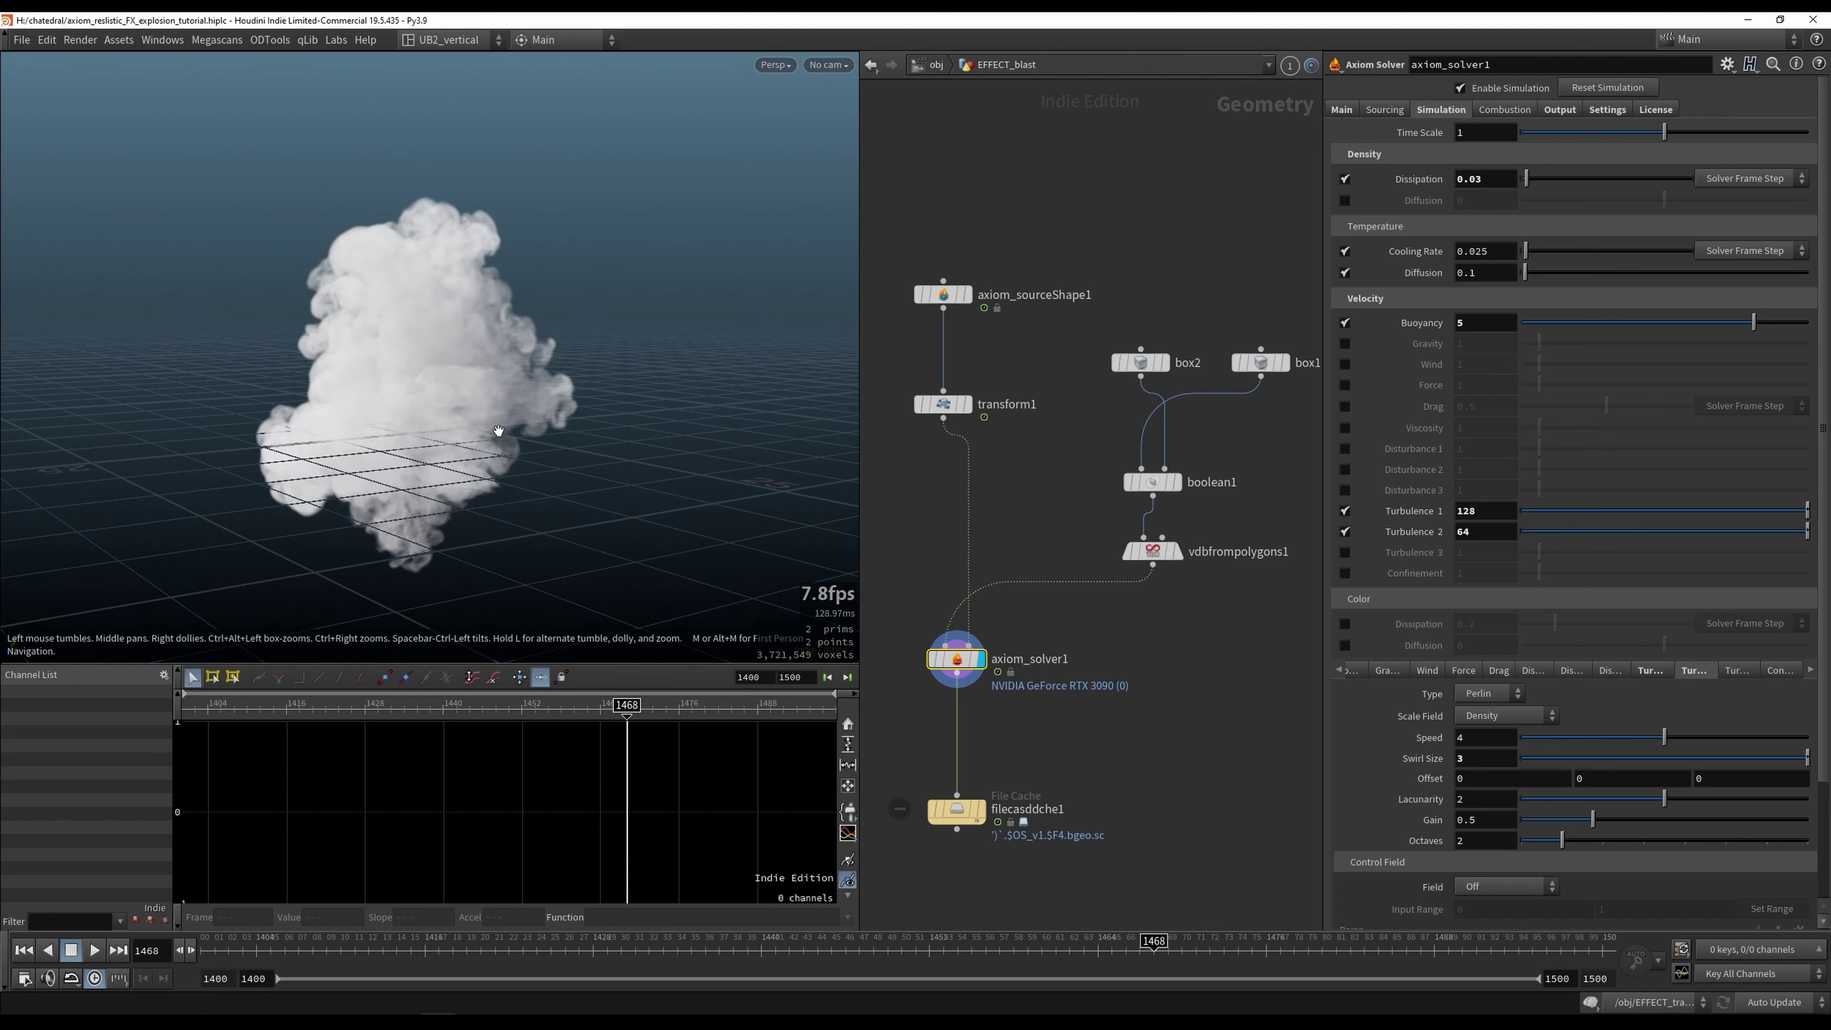
Step: Disable axiom_solver1's simulation and keyframe Turbulence 1 at 128 and Turbulence 2 at 64 on frame 1421
key(ctrl+Up)
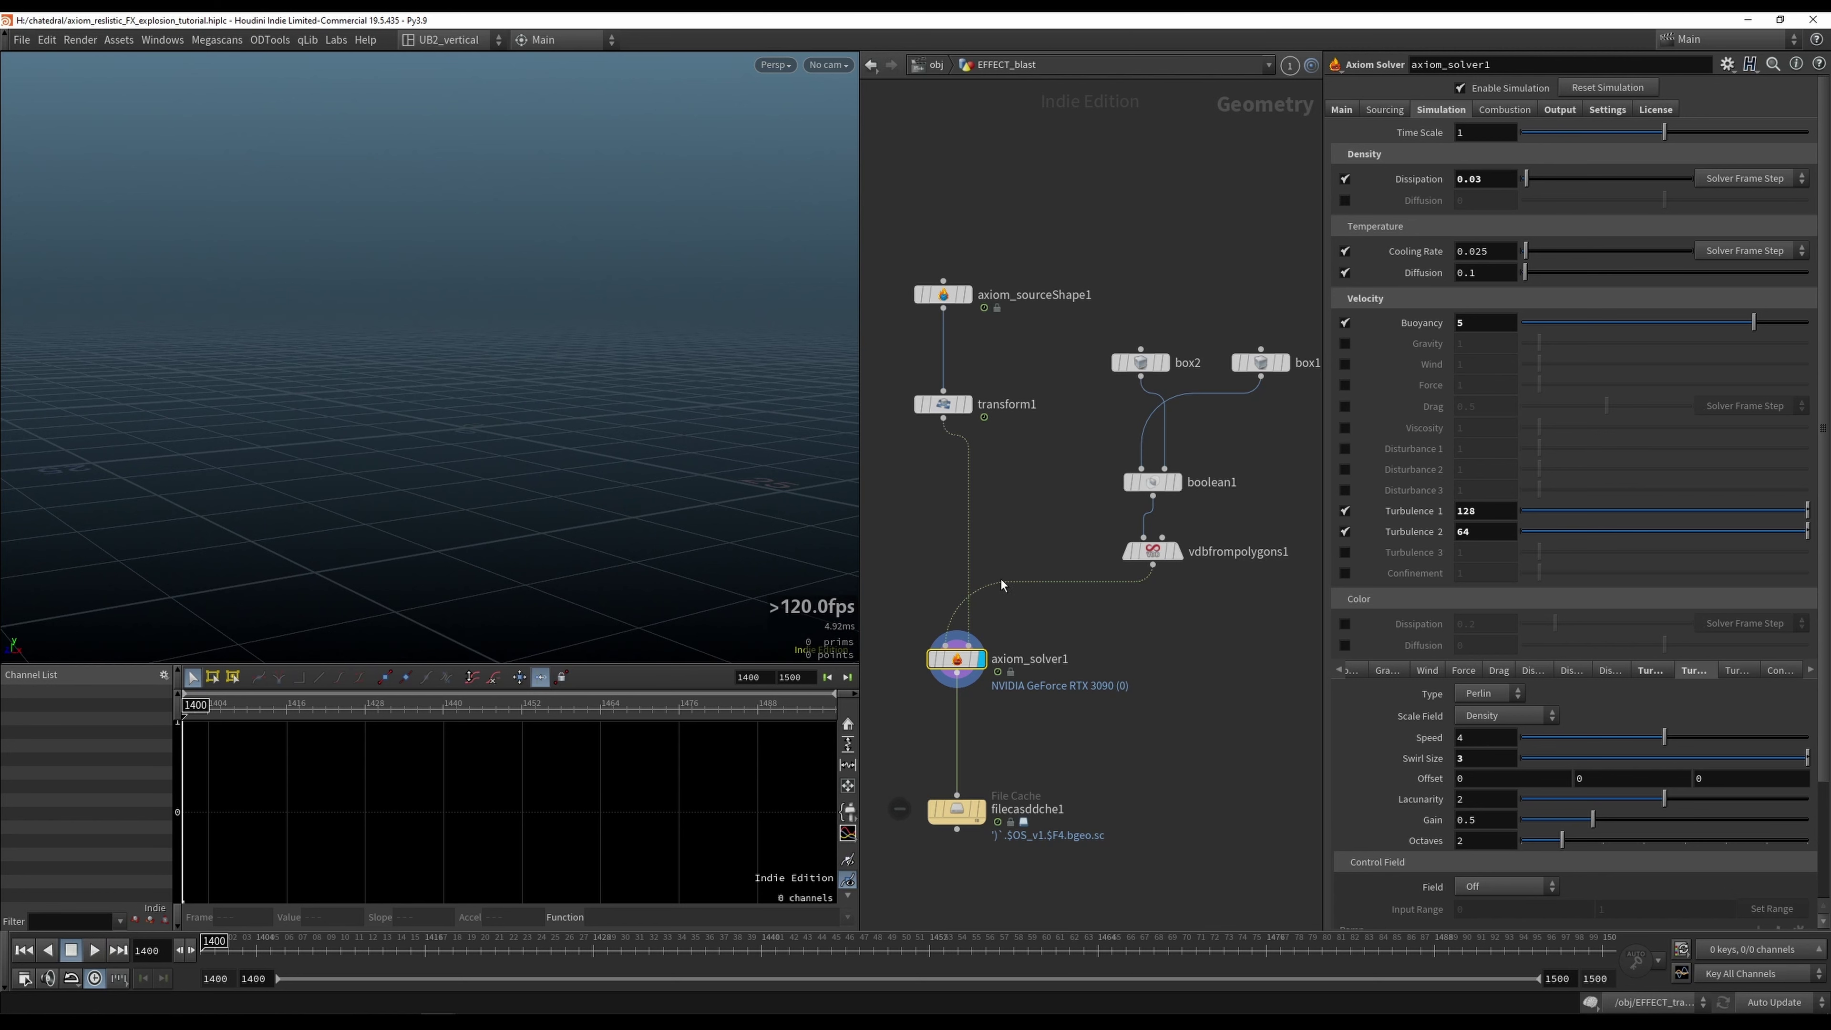
key(Up)
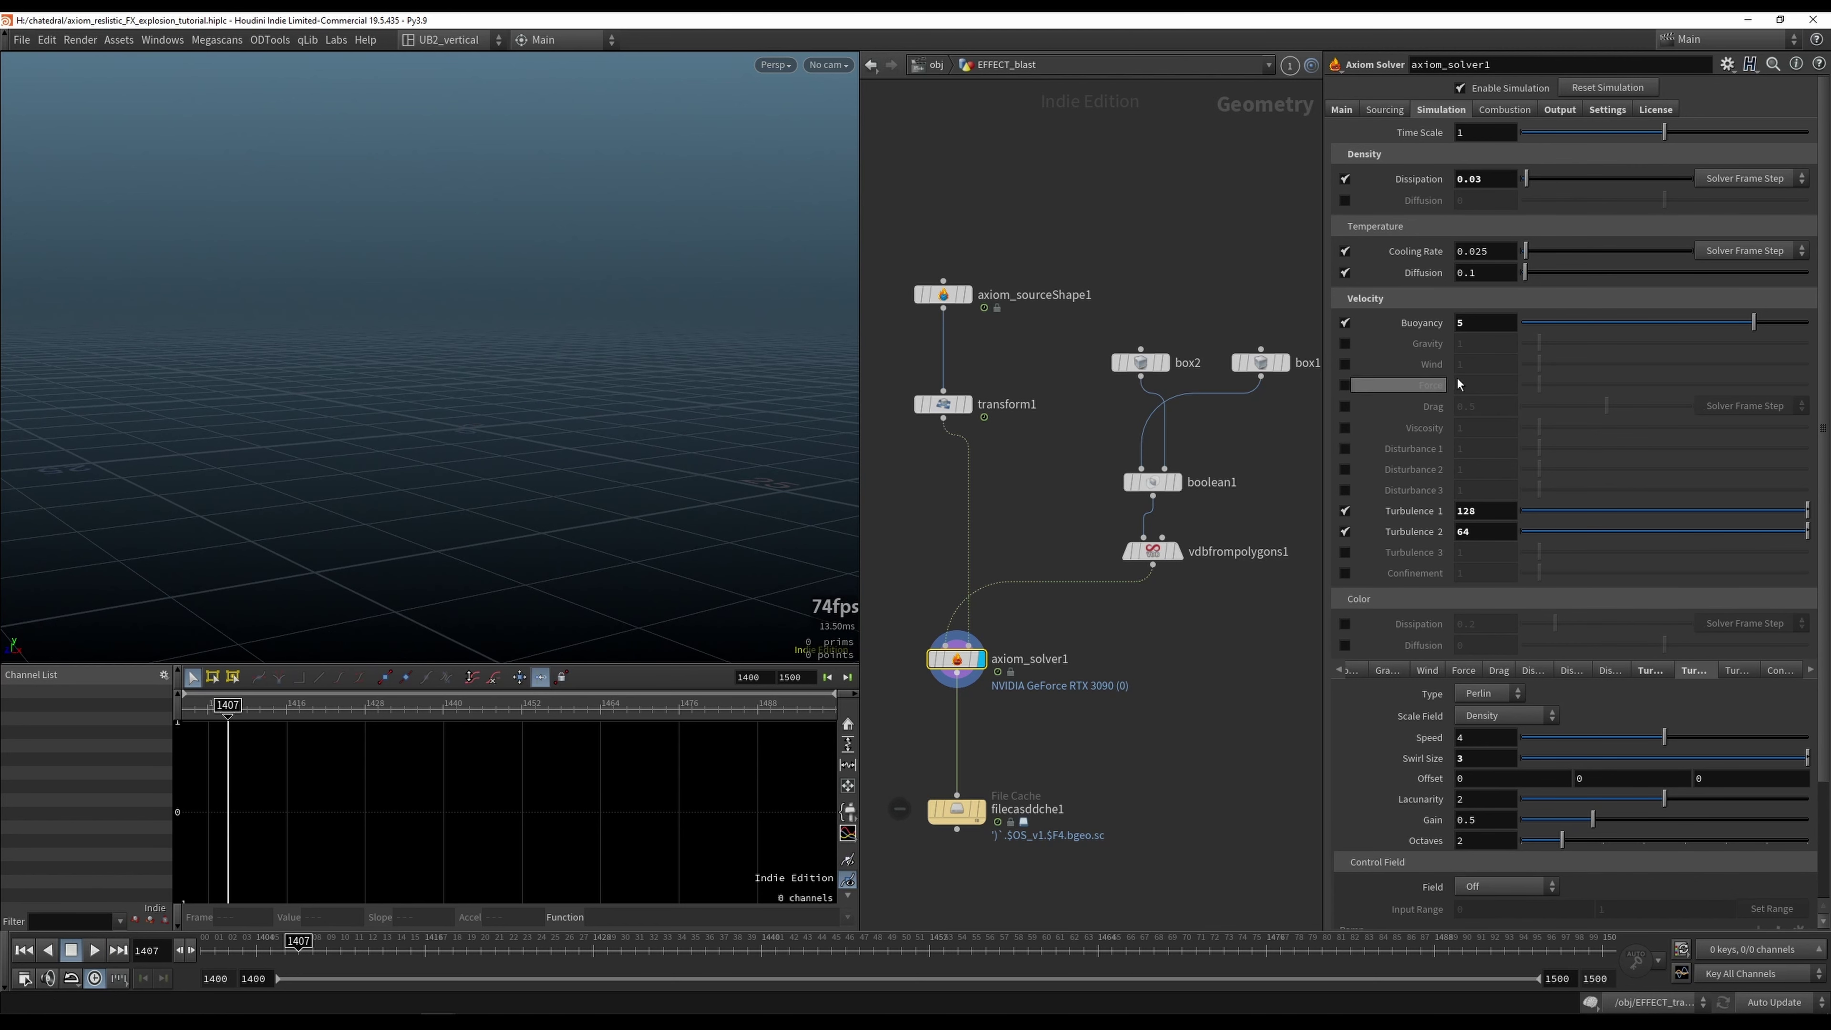
click(1483, 90)
drag(398, 948, 497, 958)
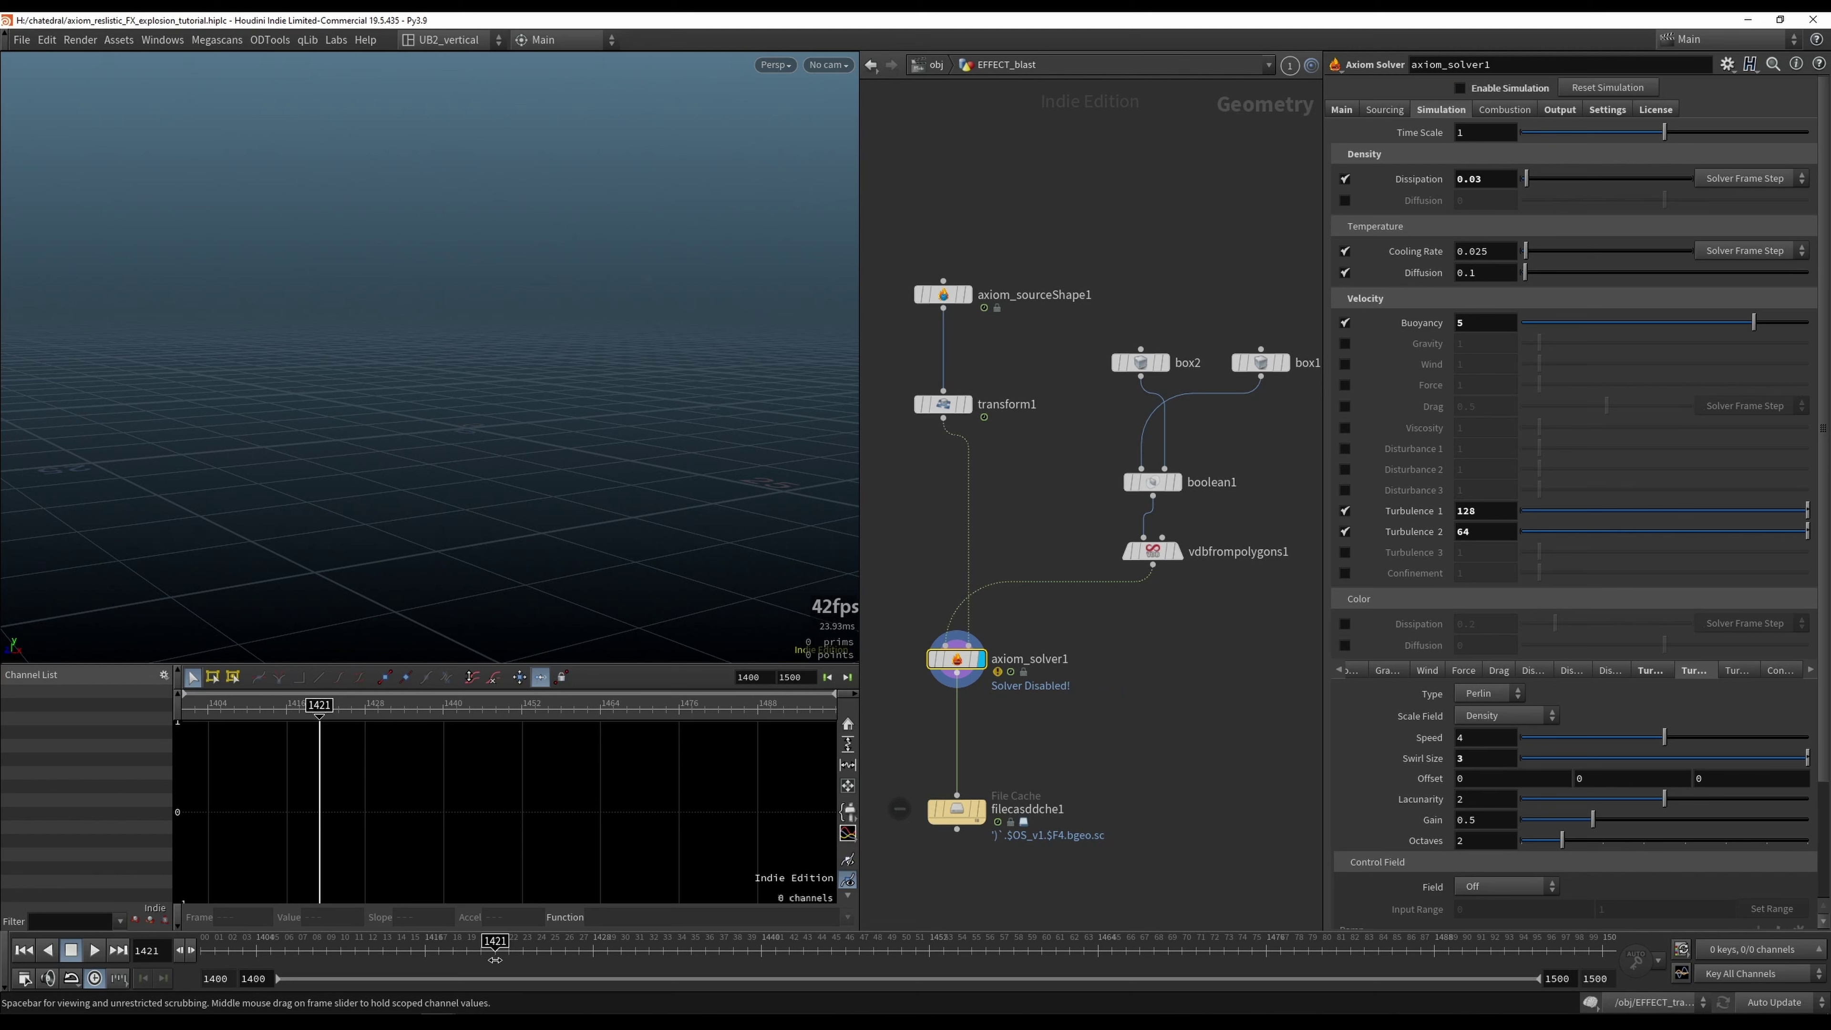
alt+click(1420, 516)
alt+click(1419, 535)
Step: At frame 1439, set the animated Turbulence 1 and Turbulence 2 values of axiom_solver1 to 1
drag(495, 952, 747, 952)
double_click(1487, 509)
text(1)
key(Tab)
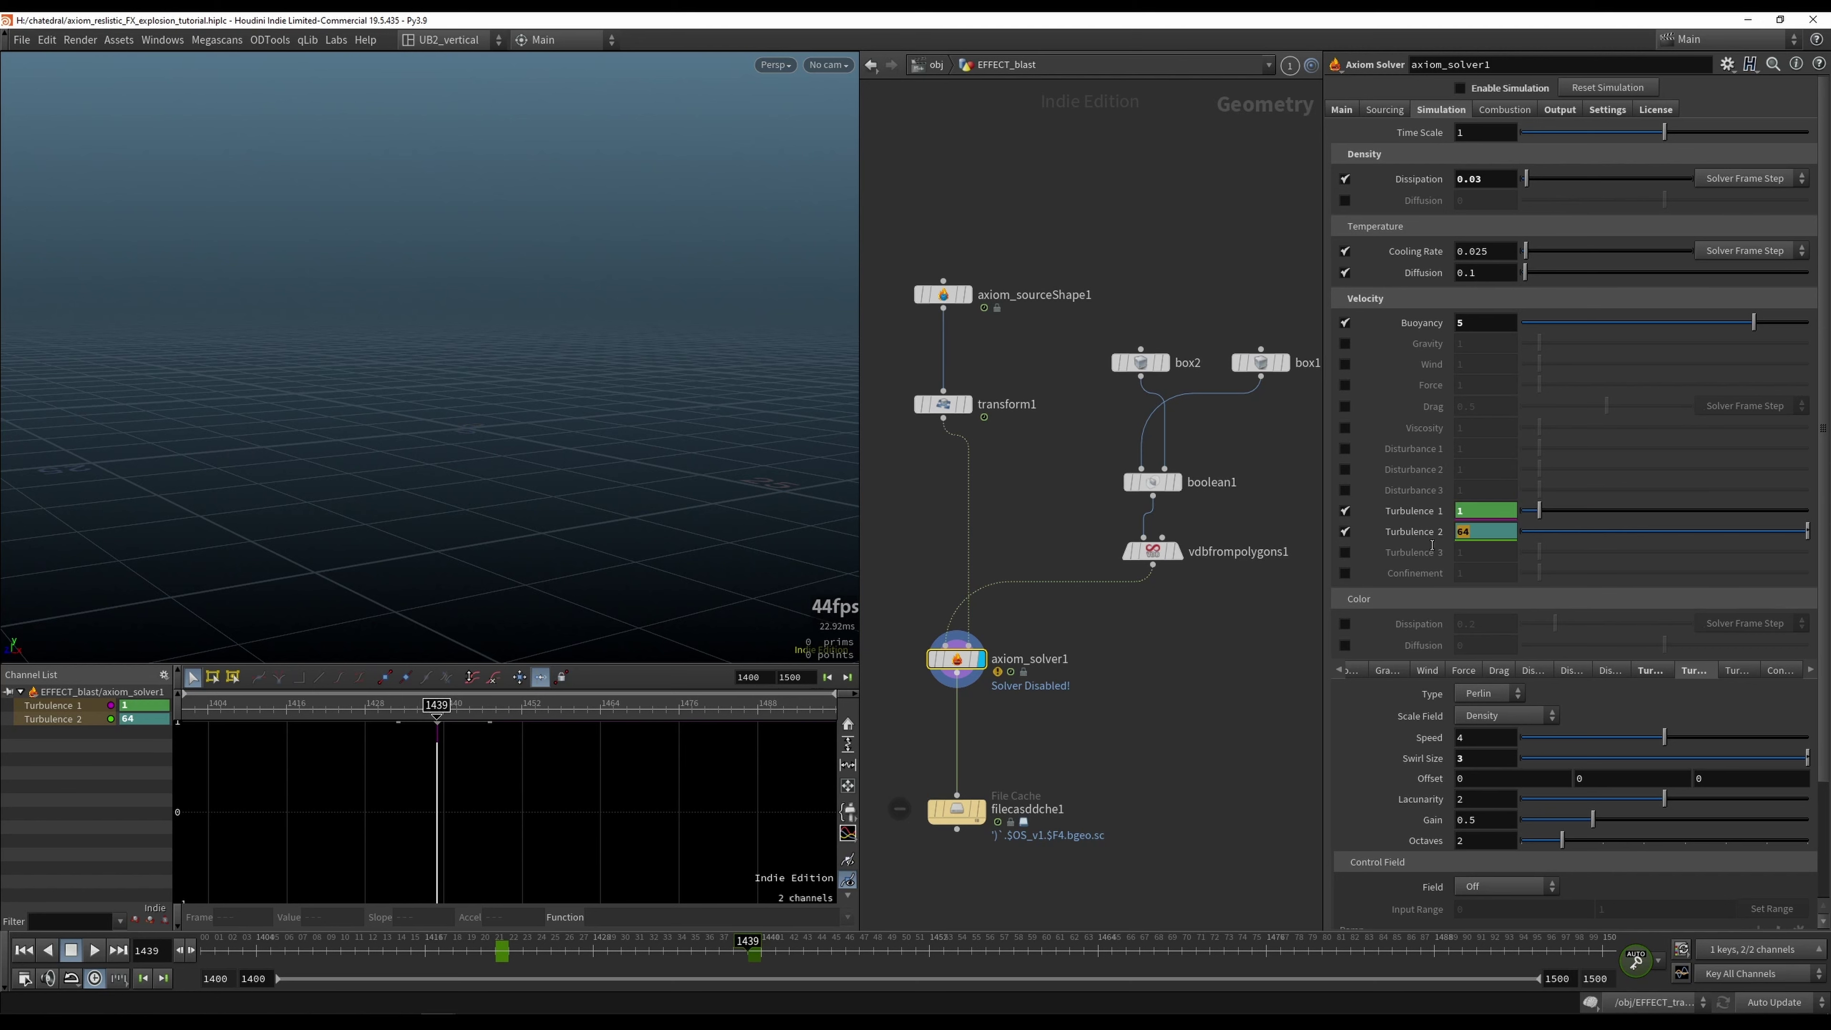
text(1)
click(1238, 695)
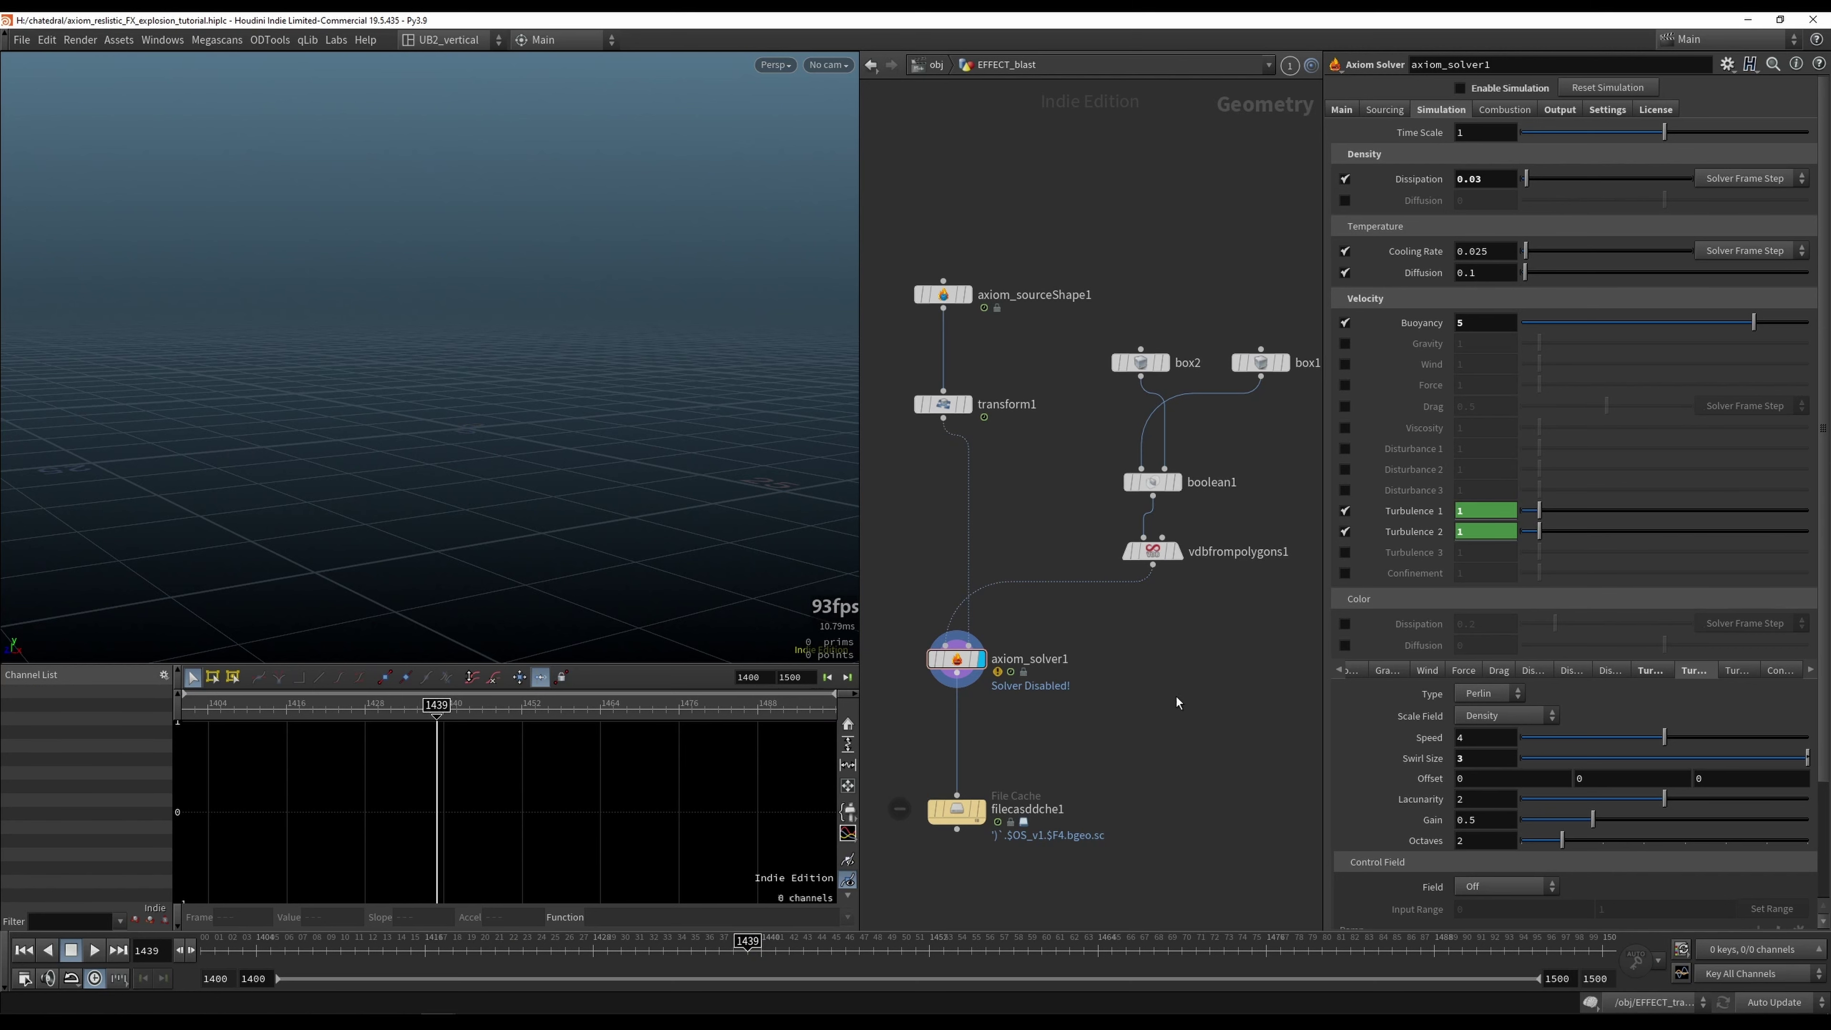
Step: Re-enable axiom_solver1's simulation and replay it from frame 1400 to about frame 1479
drag(1058, 629, 967, 697)
key(ctrl+Up)
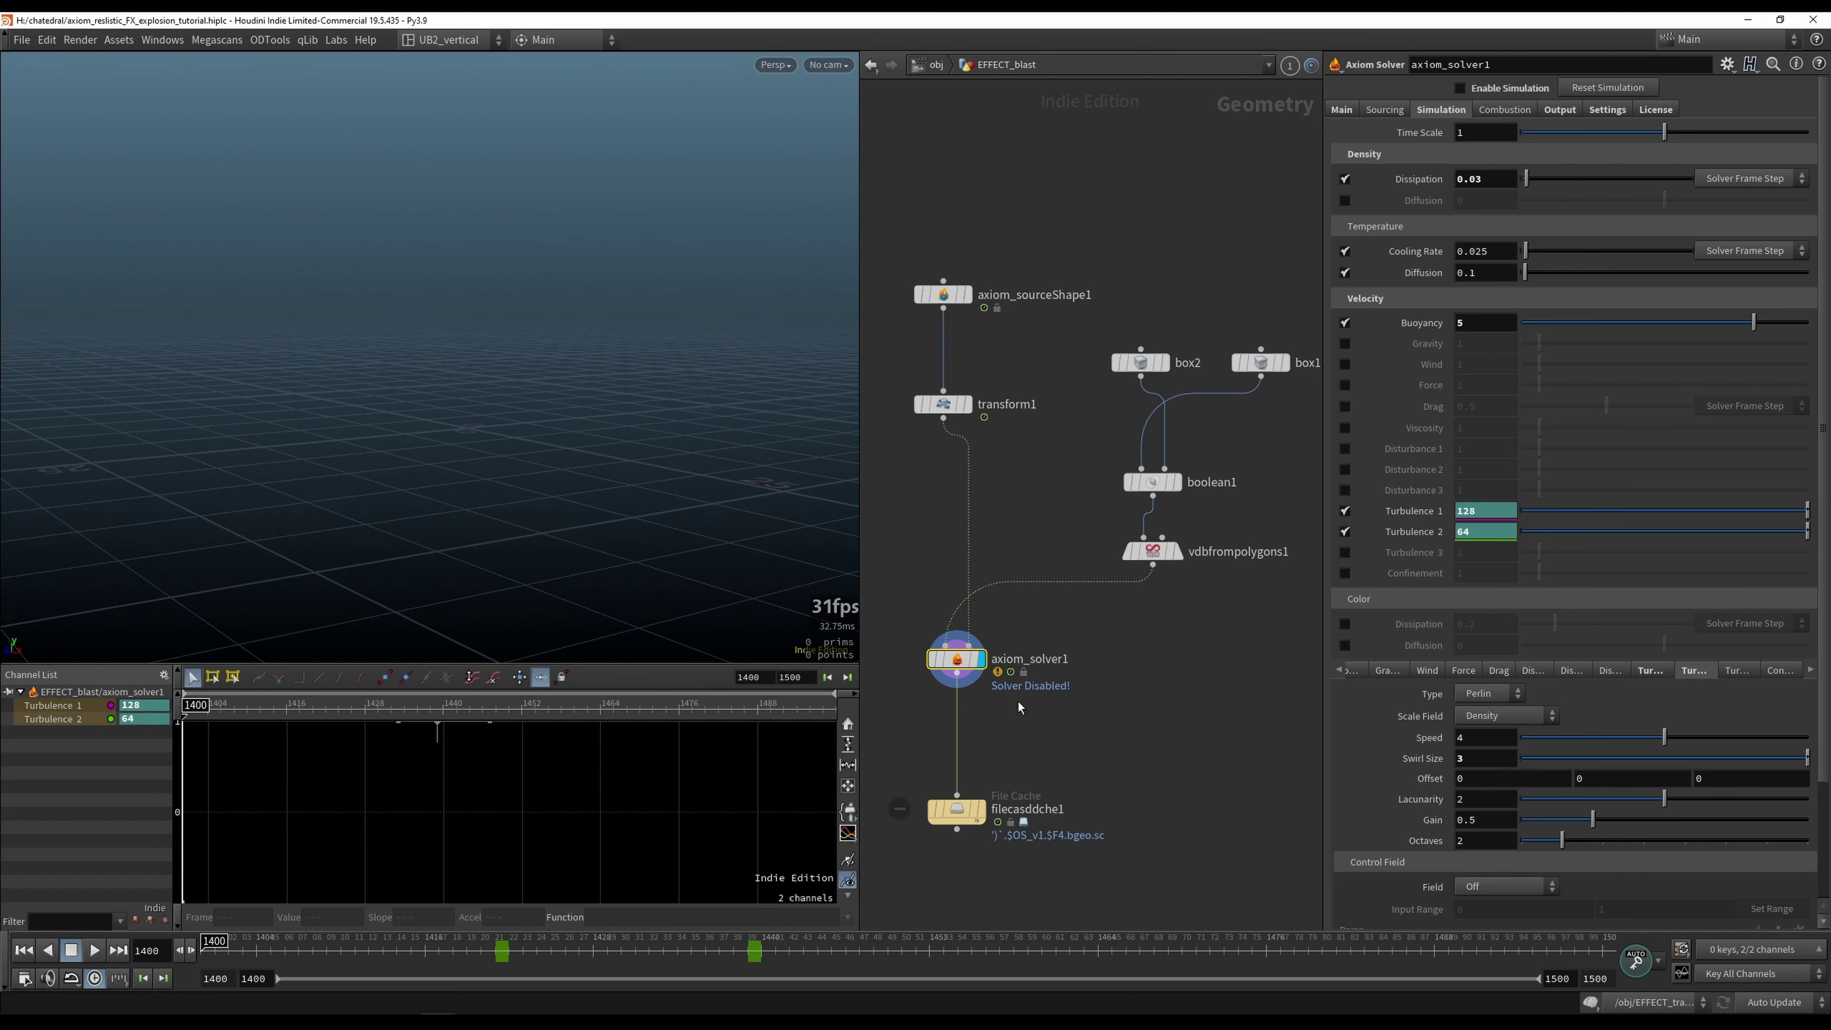
click(1514, 87)
key(Up)
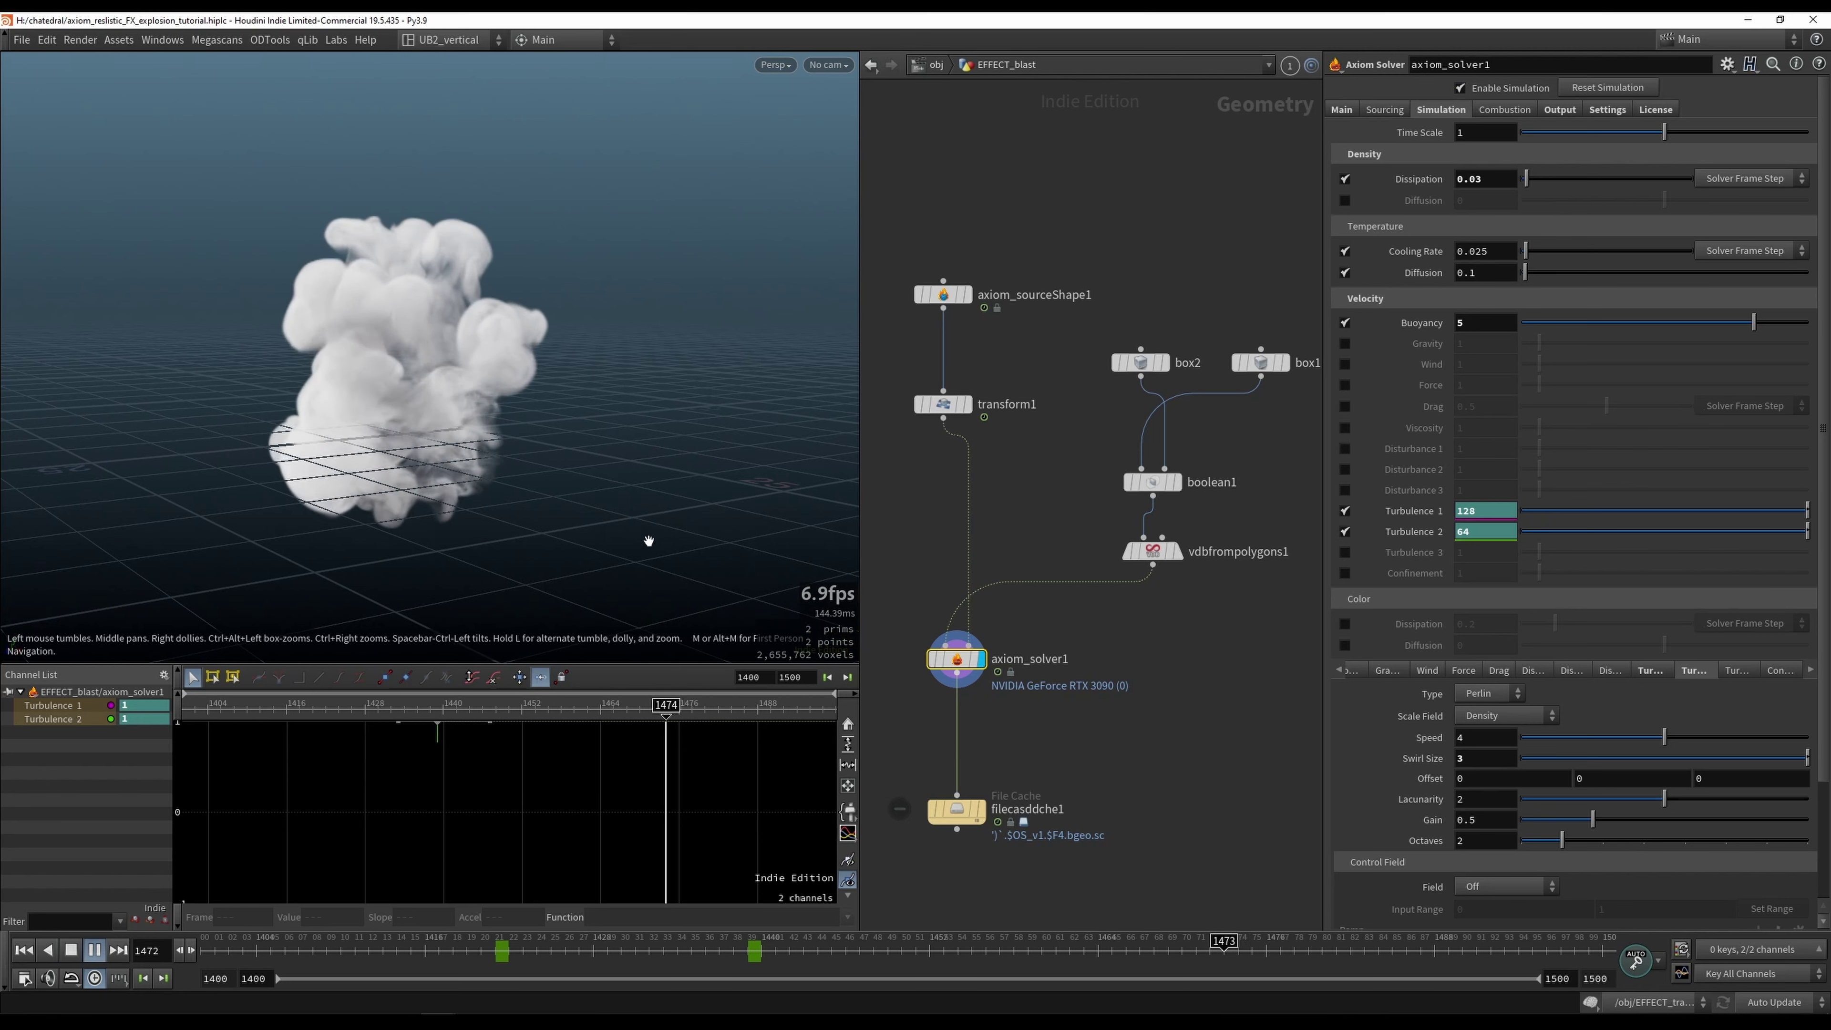
key(Up)
middle_drag(440, 478, 508, 491)
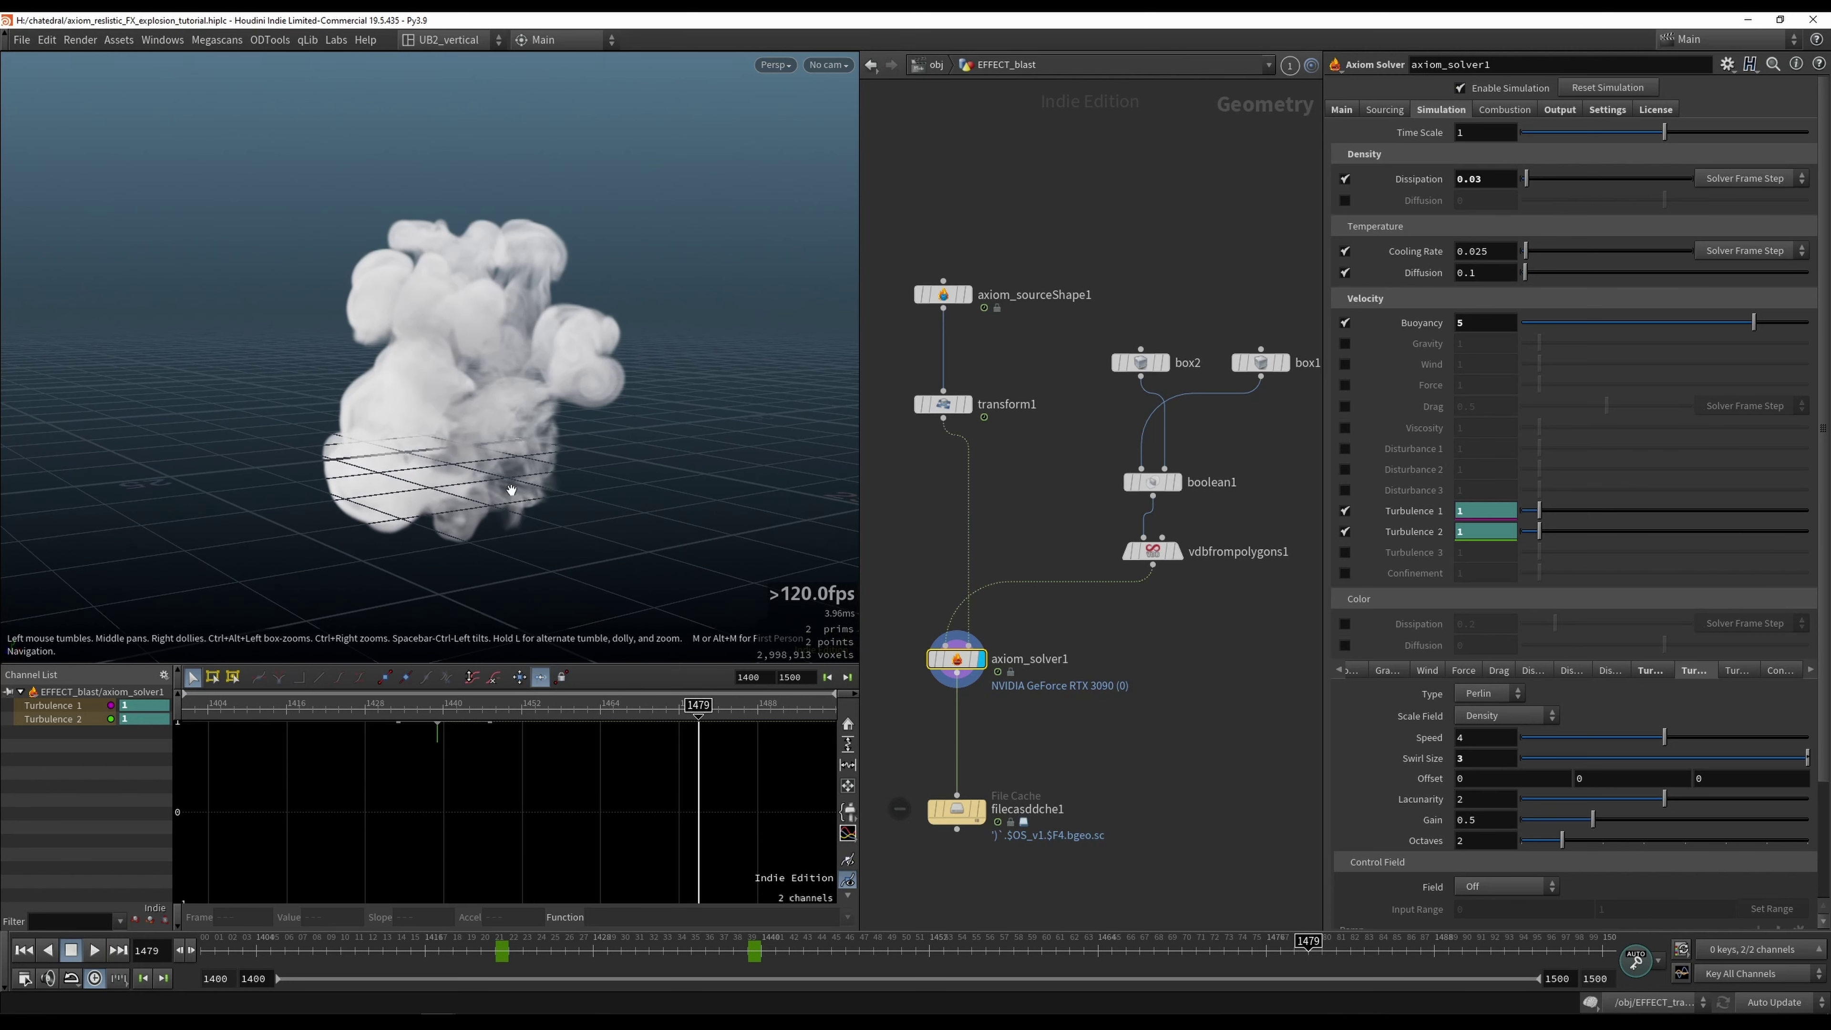
Step: Set axiom_solver1's source Density to 3 and replay the simulation to about frame 1464
click(1342, 108)
click(1402, 110)
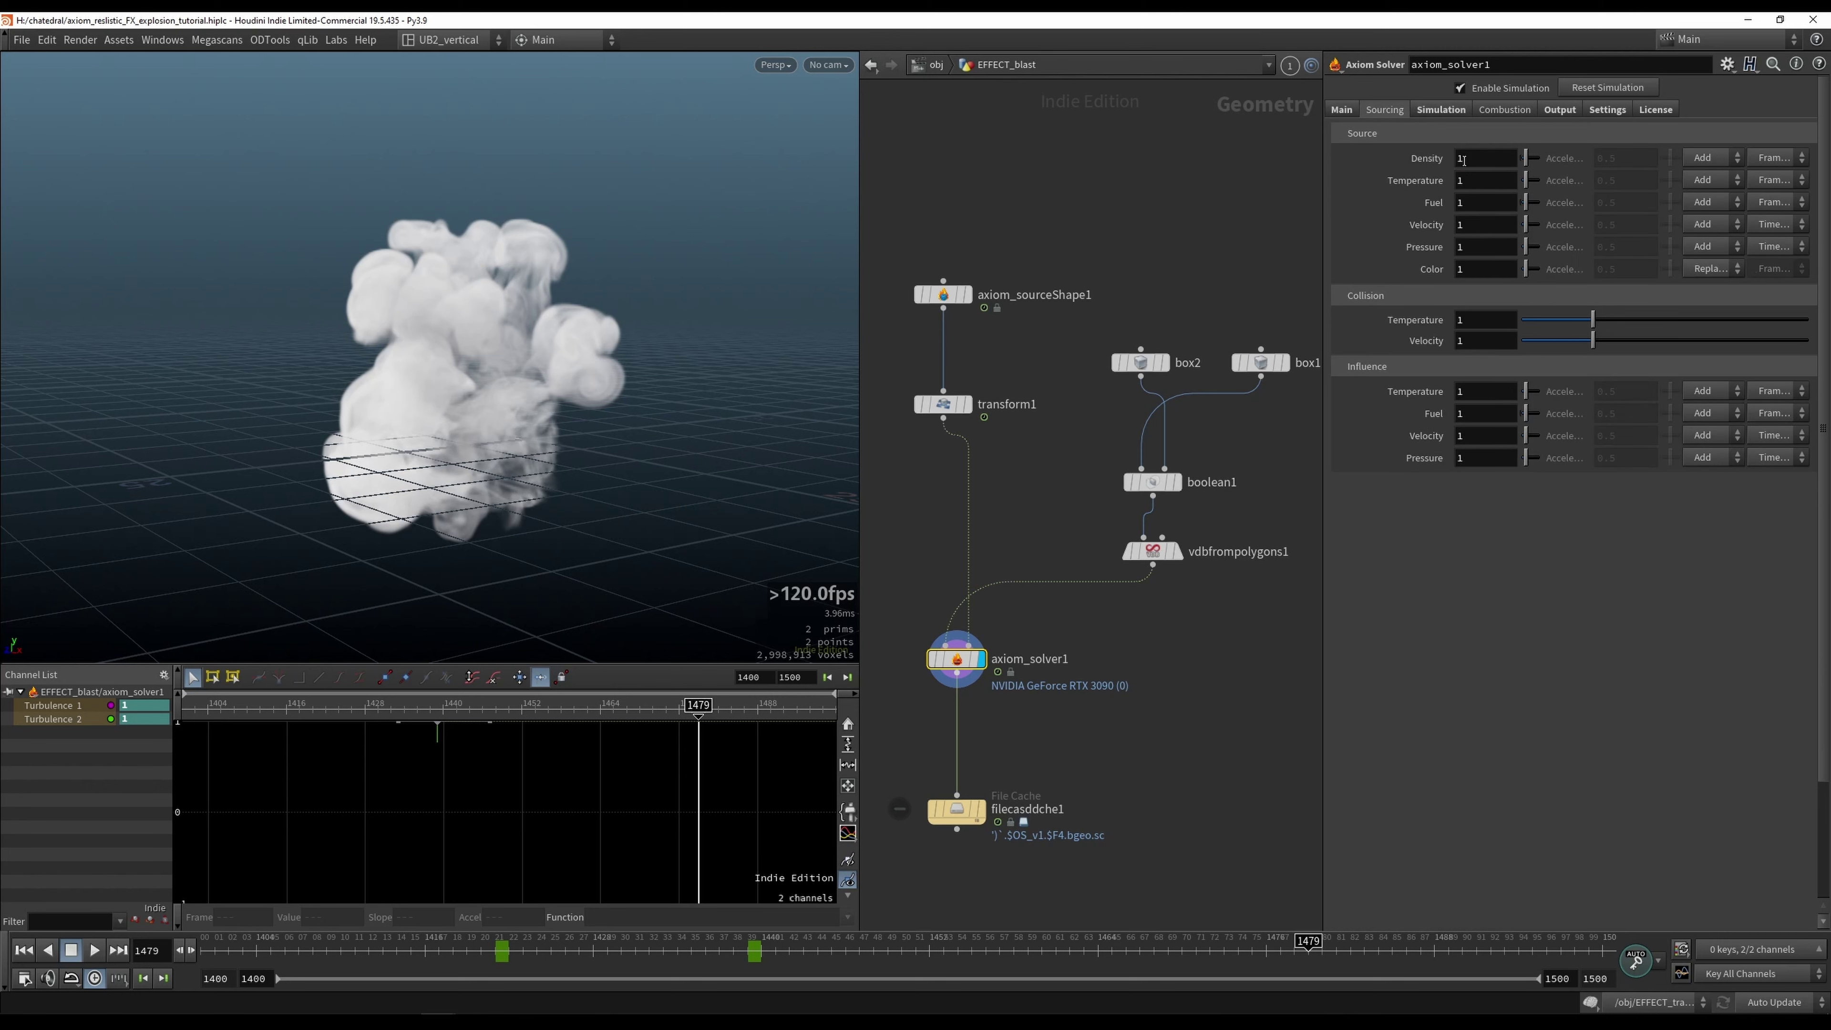
key(ctrl+Up)
key(Up)
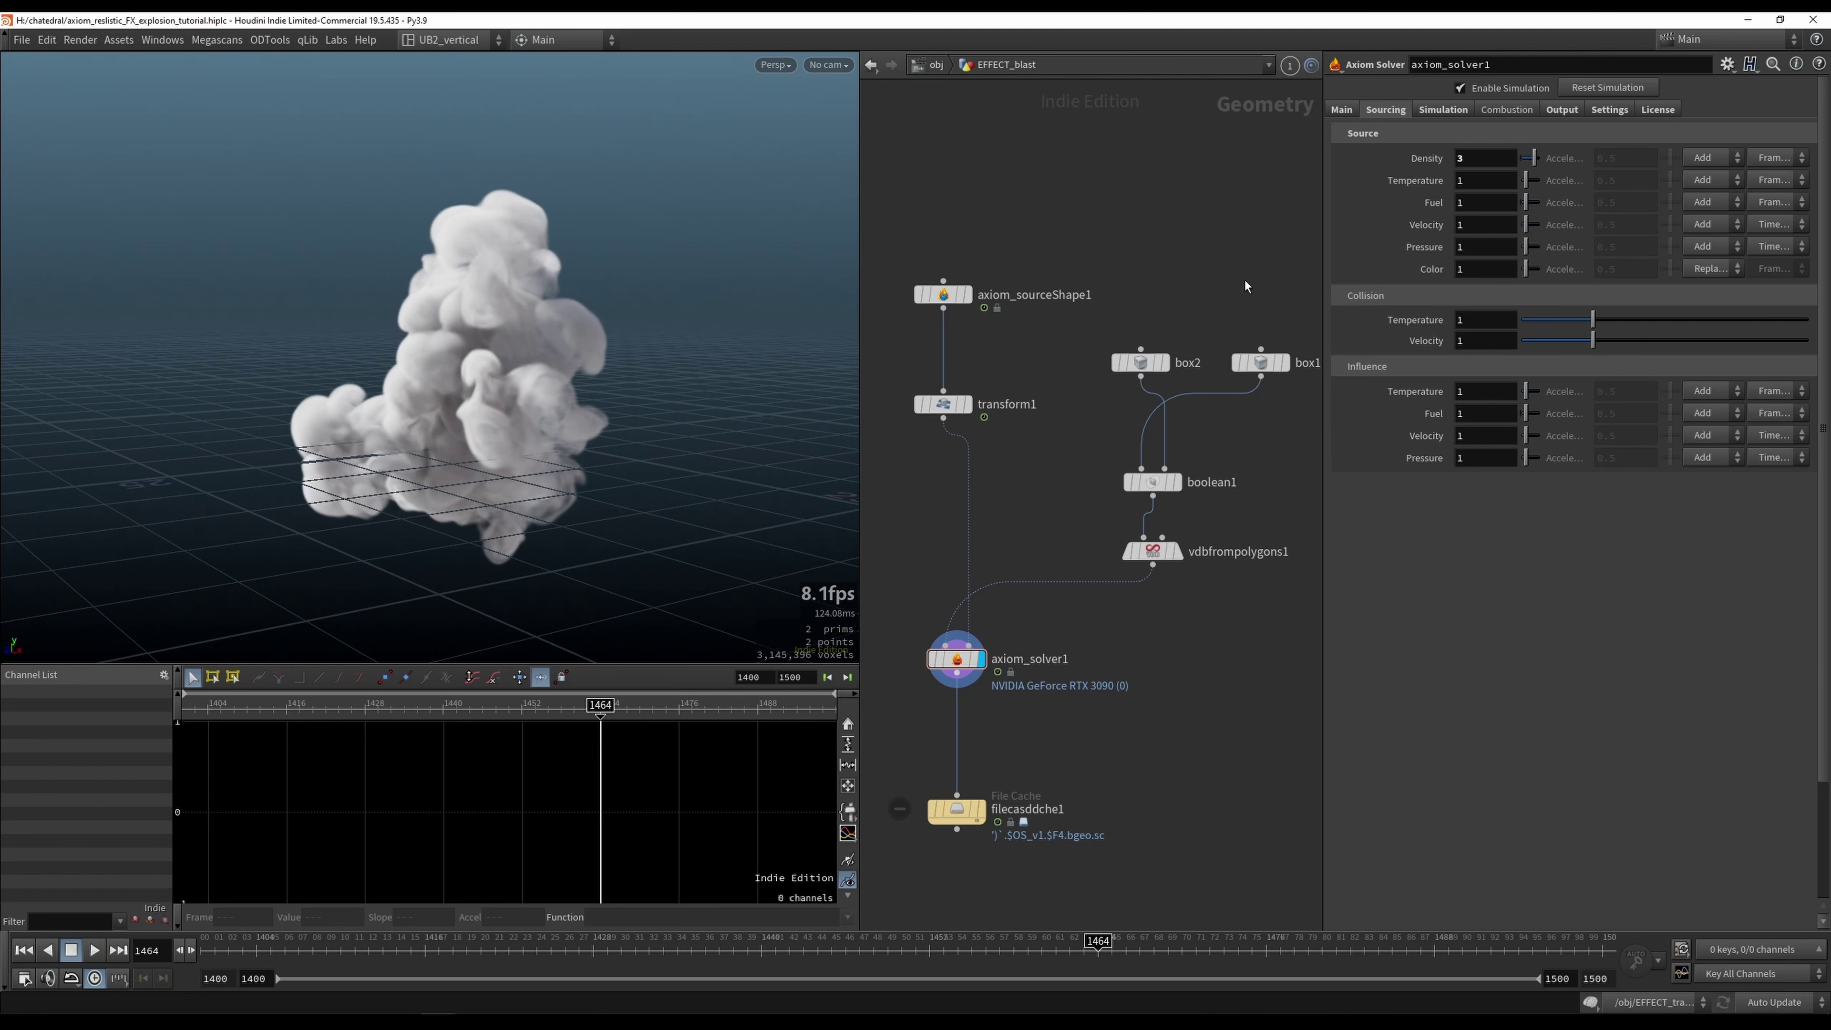
Step: Try a source Pressure of 10 on axiom_solver1 and replay the simulation to about frame 1454
text(10)
key(Return)
key(ctrl+Up)
key(Up)
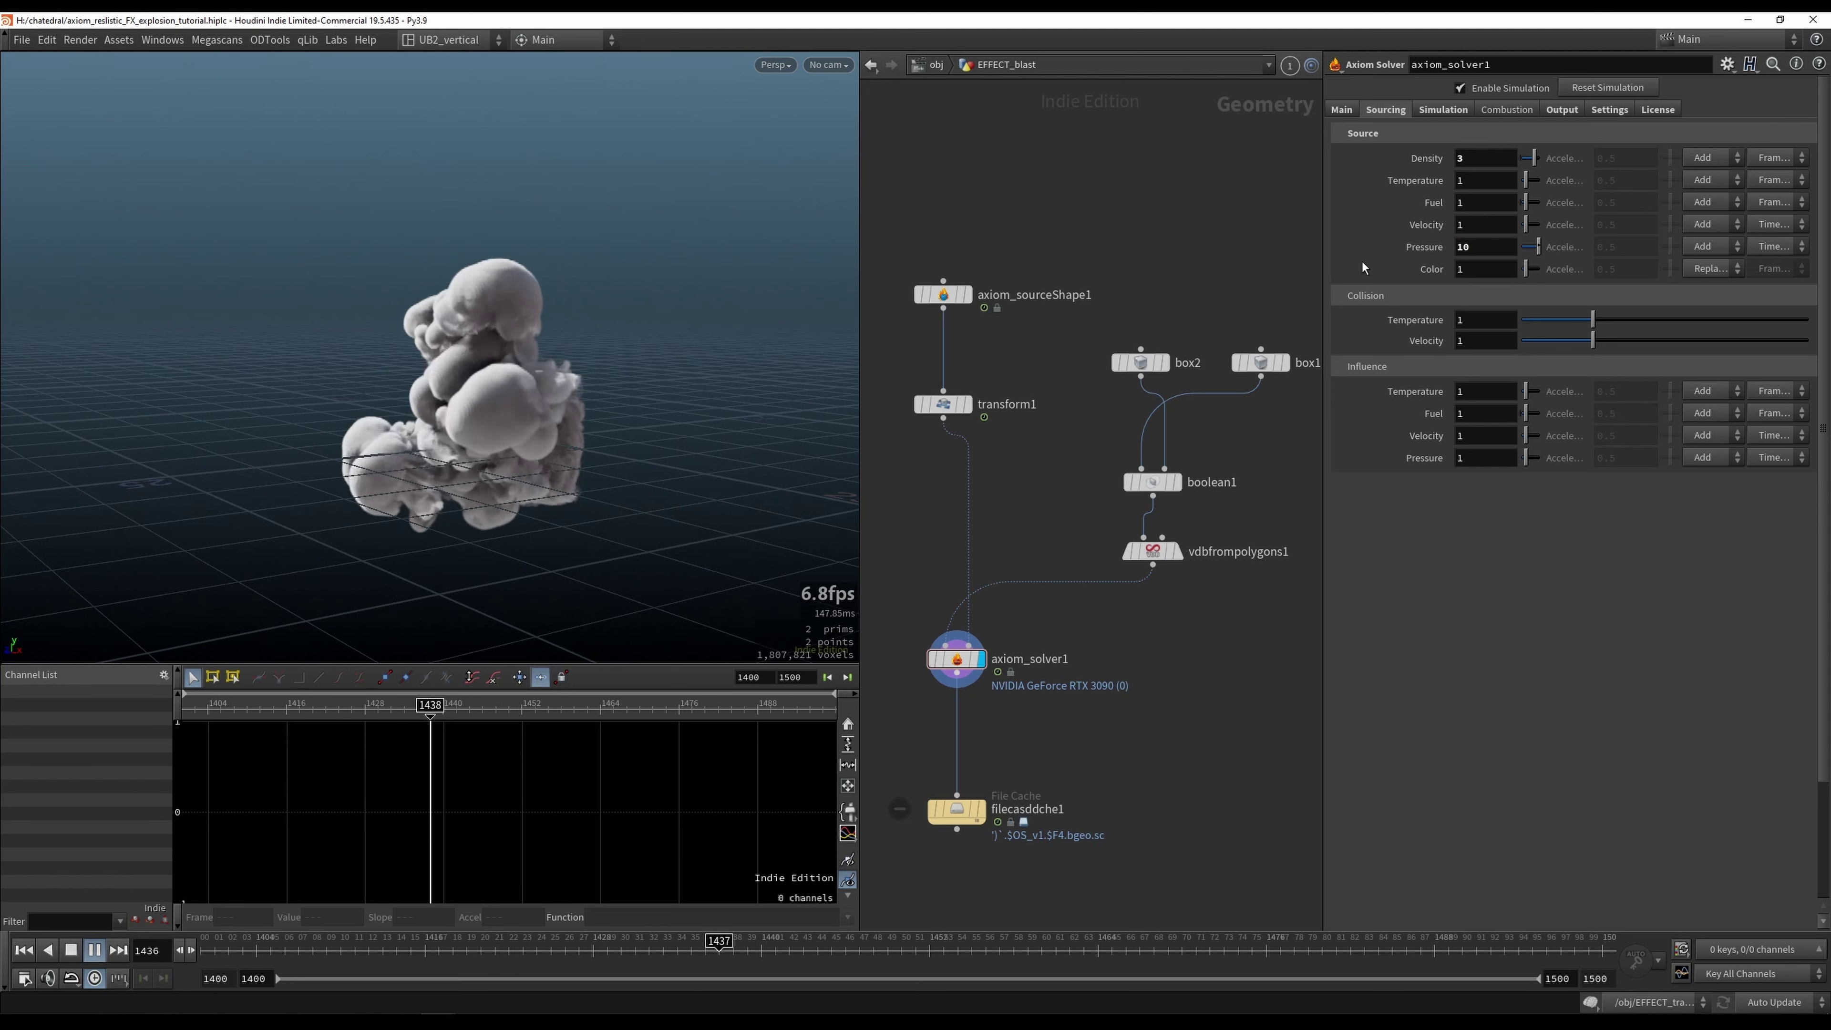
key(Up)
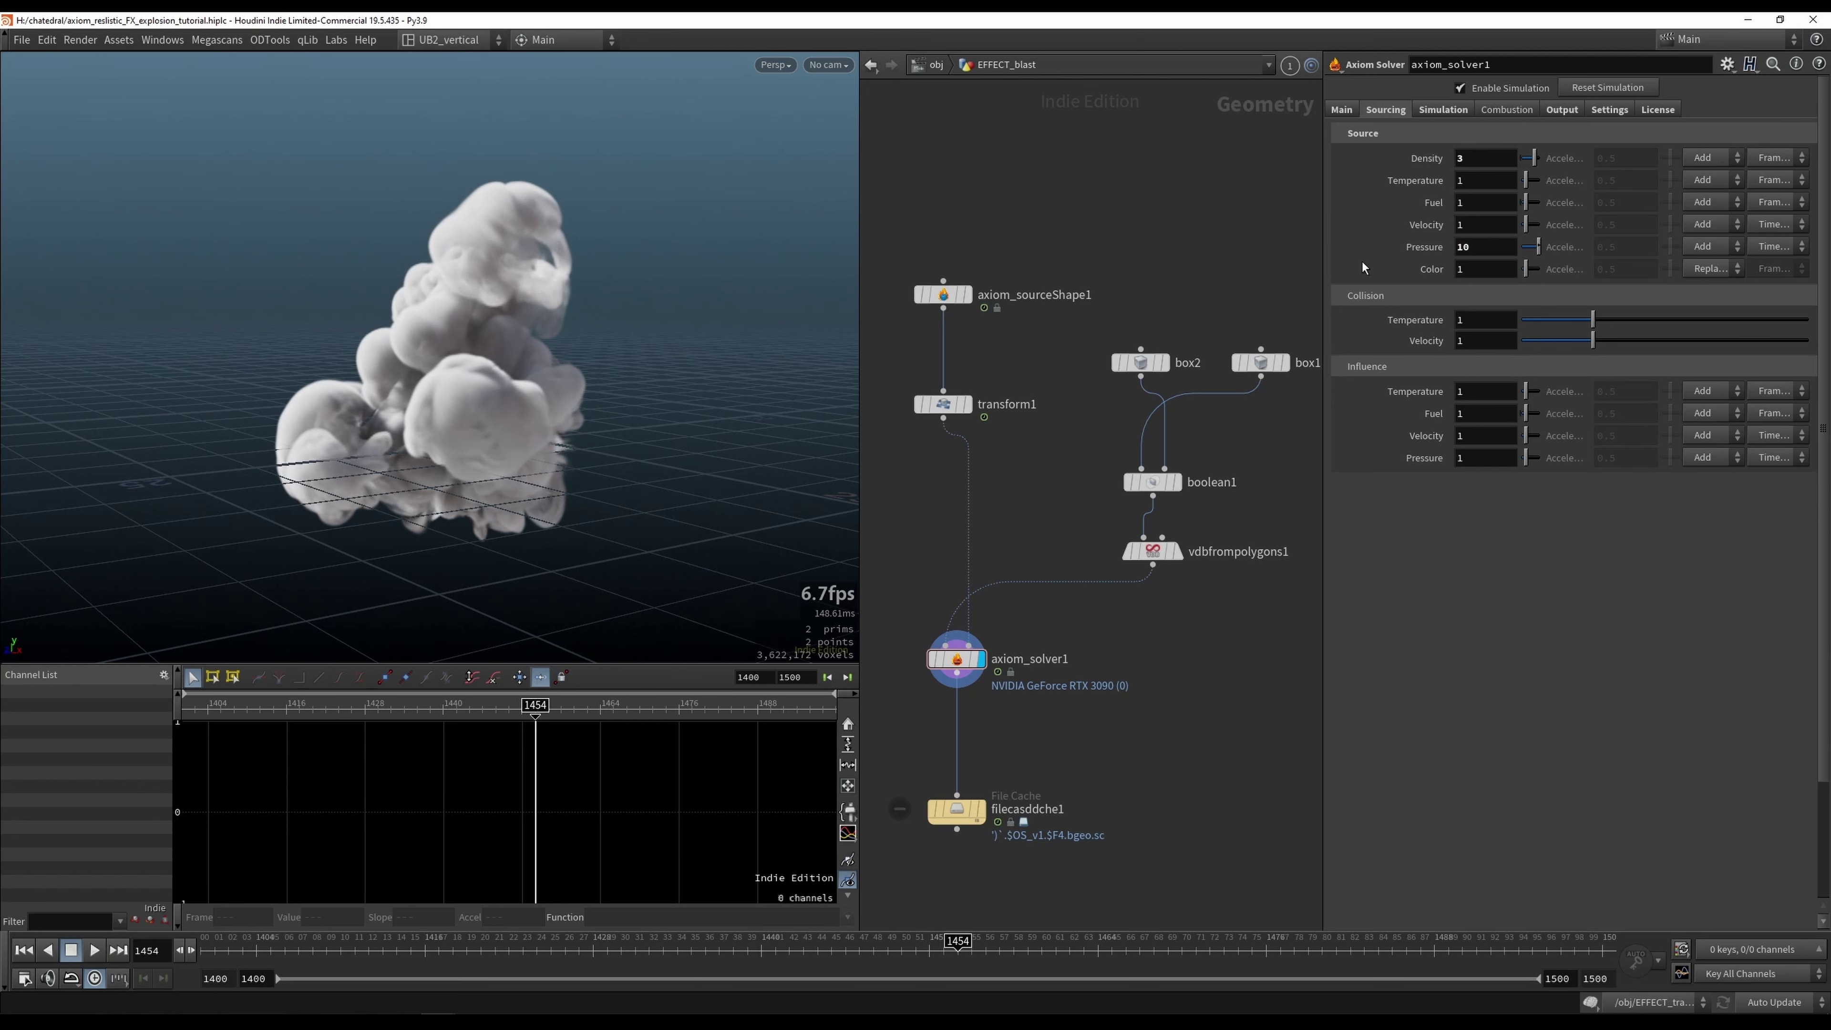
Step: Set axiom_solver1's source Pressure to 20 and replay the simulation to about frame 1457
text(20)
key(Return)
key(ctrl+Left)
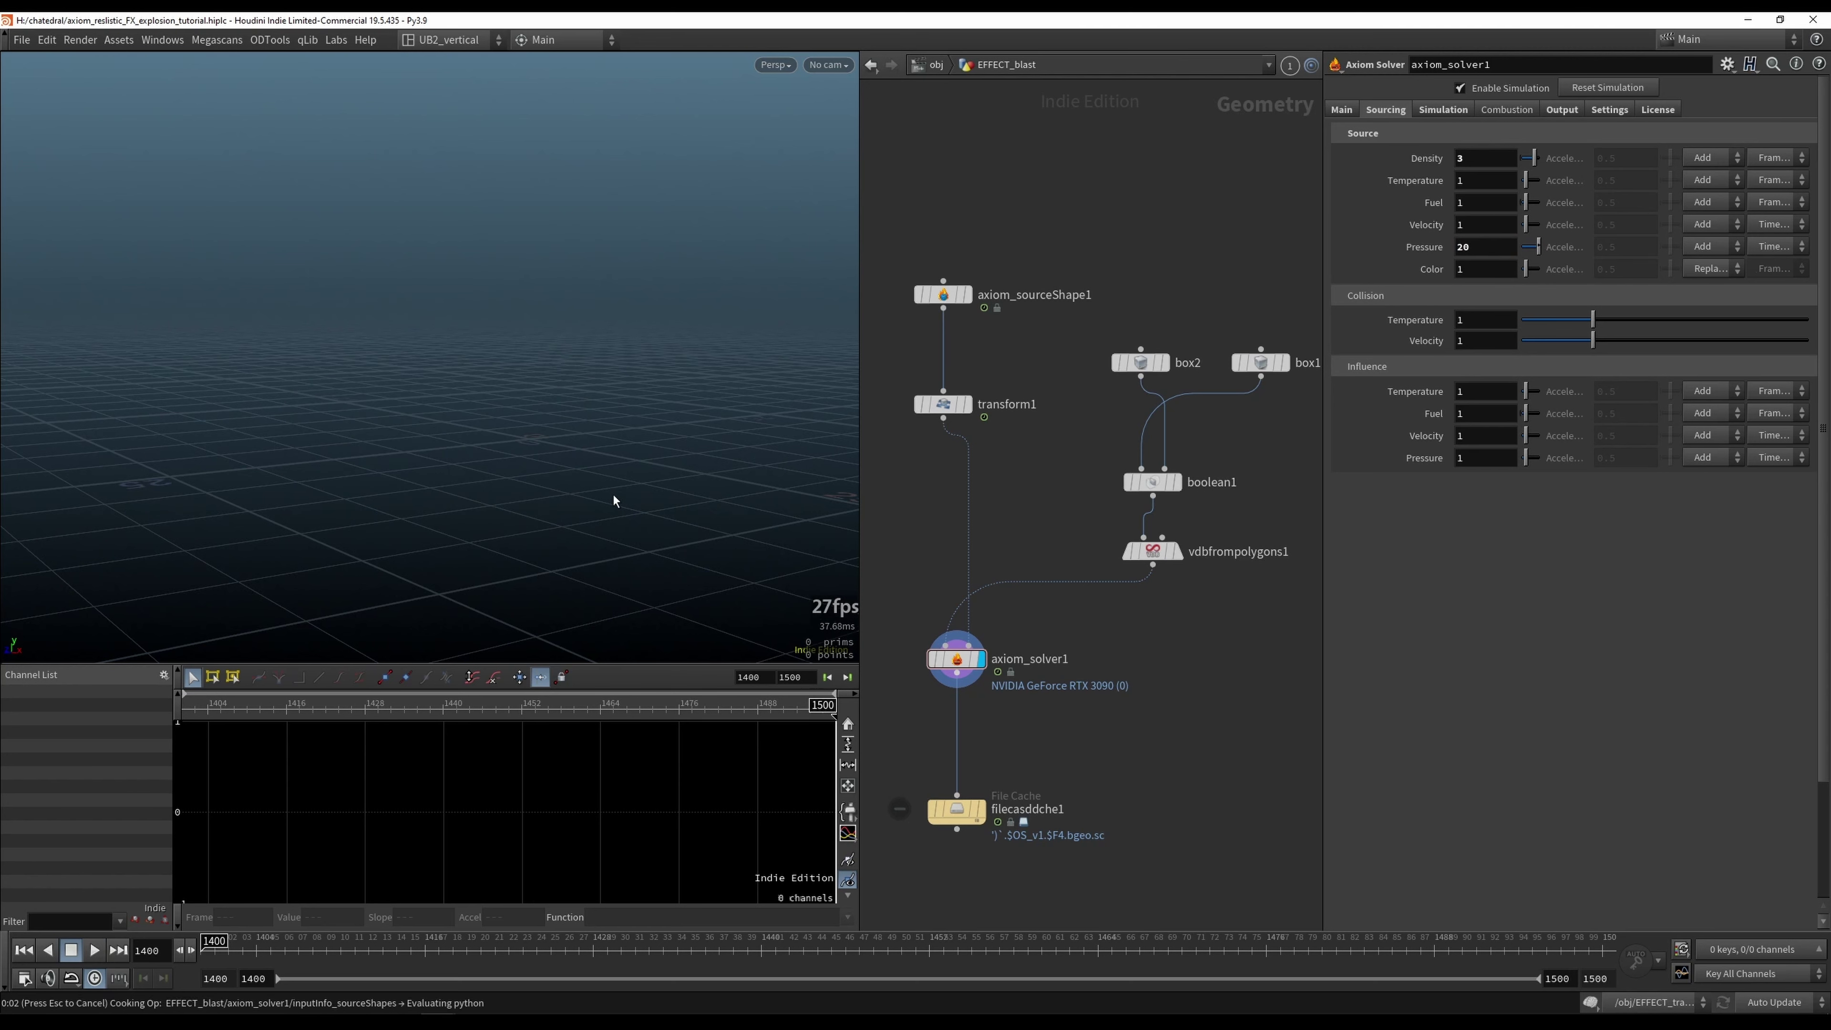
key(ctrl+Up)
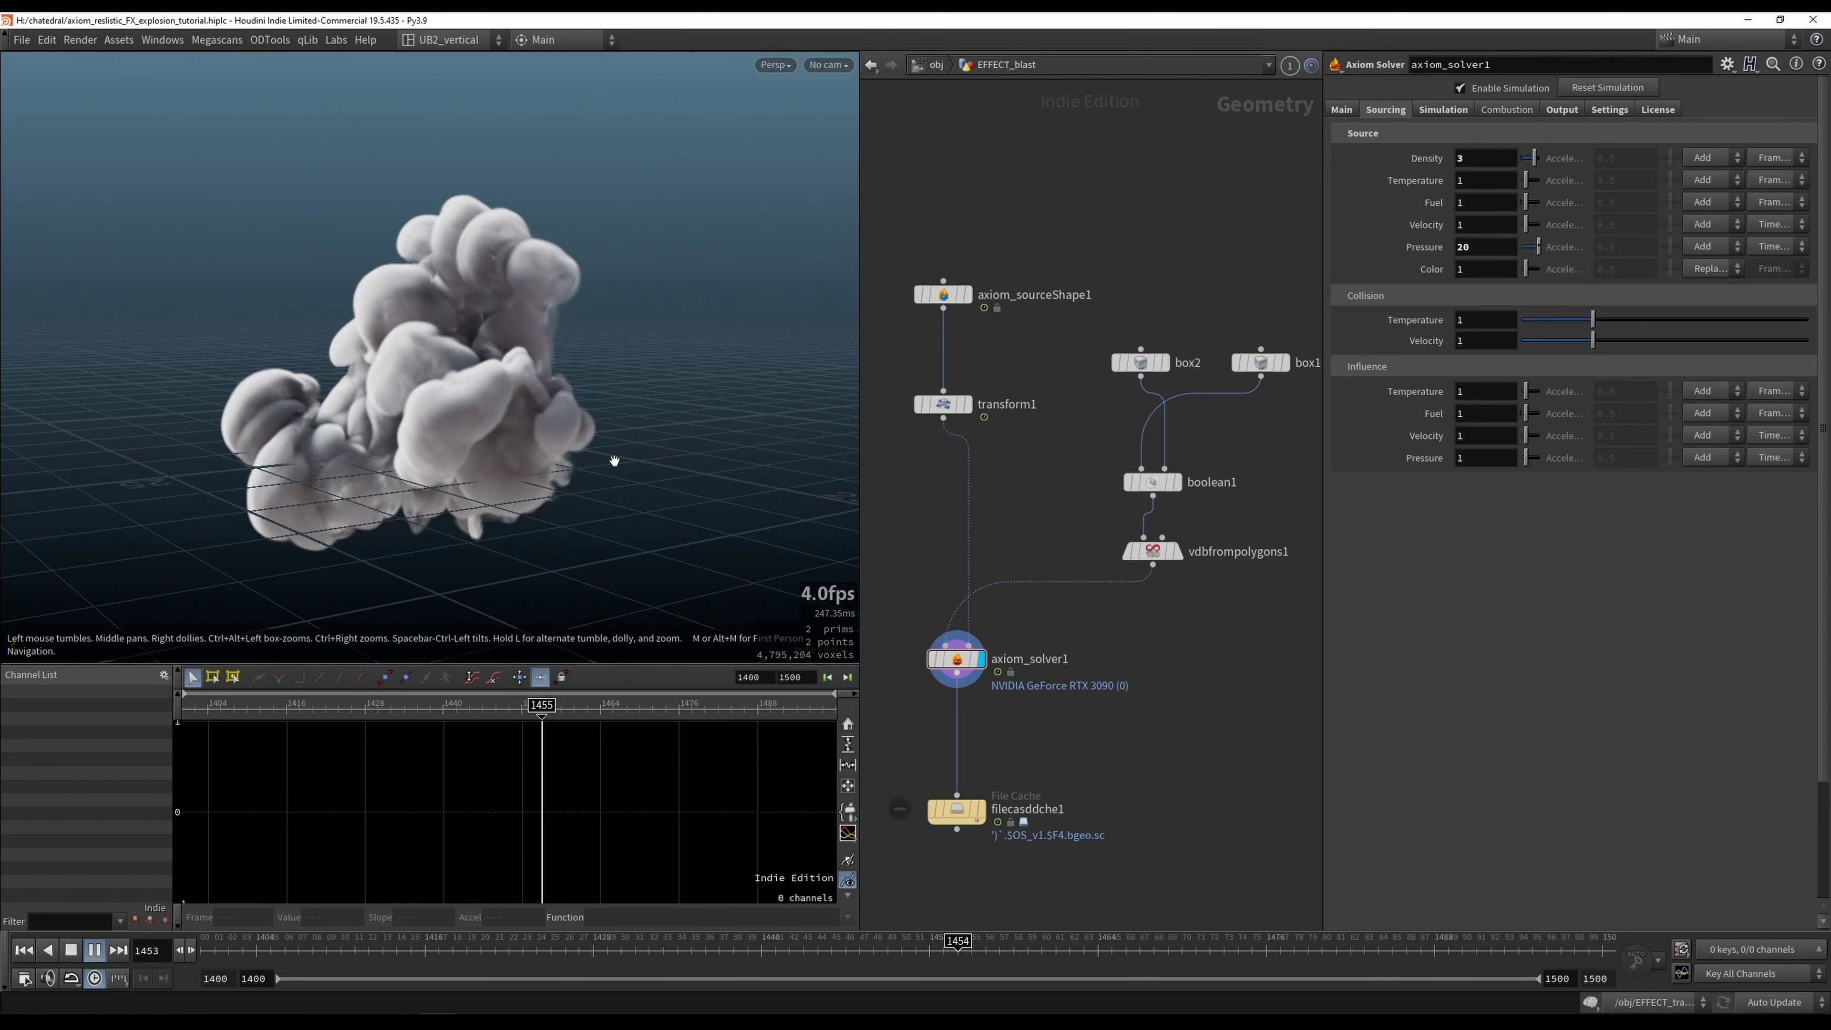
key(Up)
Step: Set axiom_solver1's source Temperature to 3 and replay the simulation to about frame 1458
drag(710, 521, 548, 444)
text(3)
key(Return)
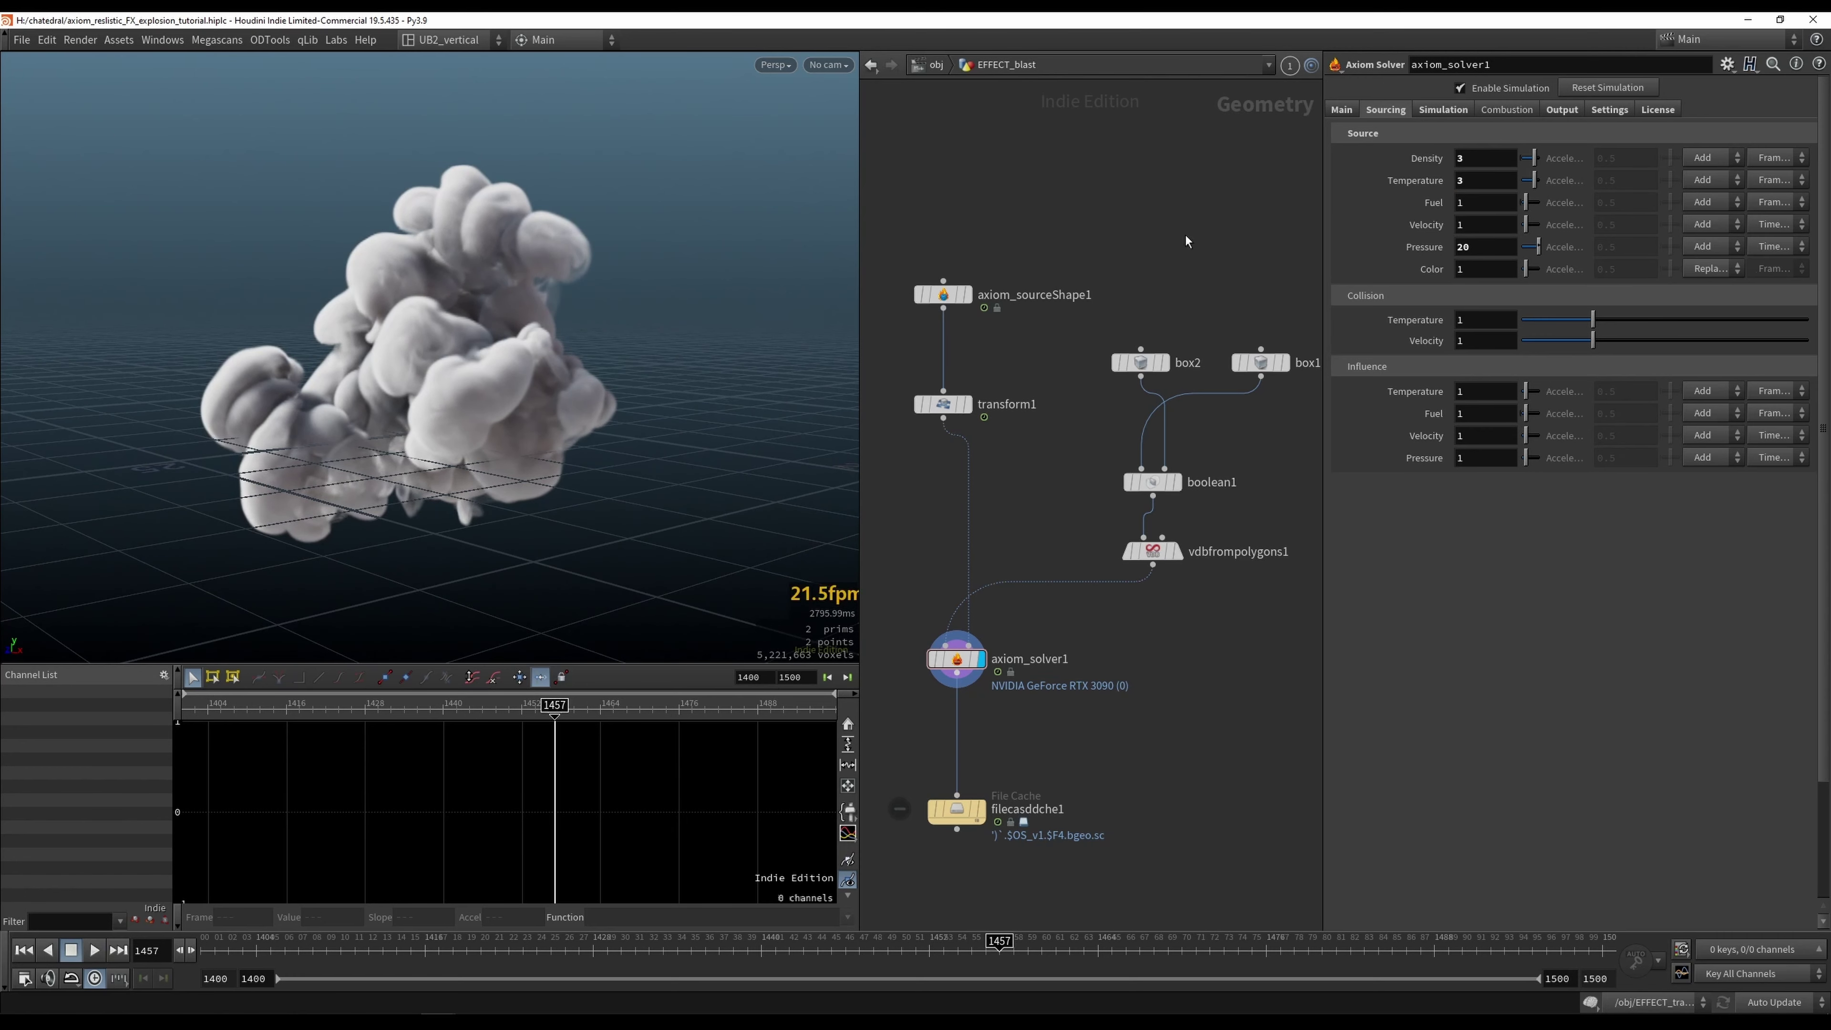
key(ctrl+Up)
key(Up)
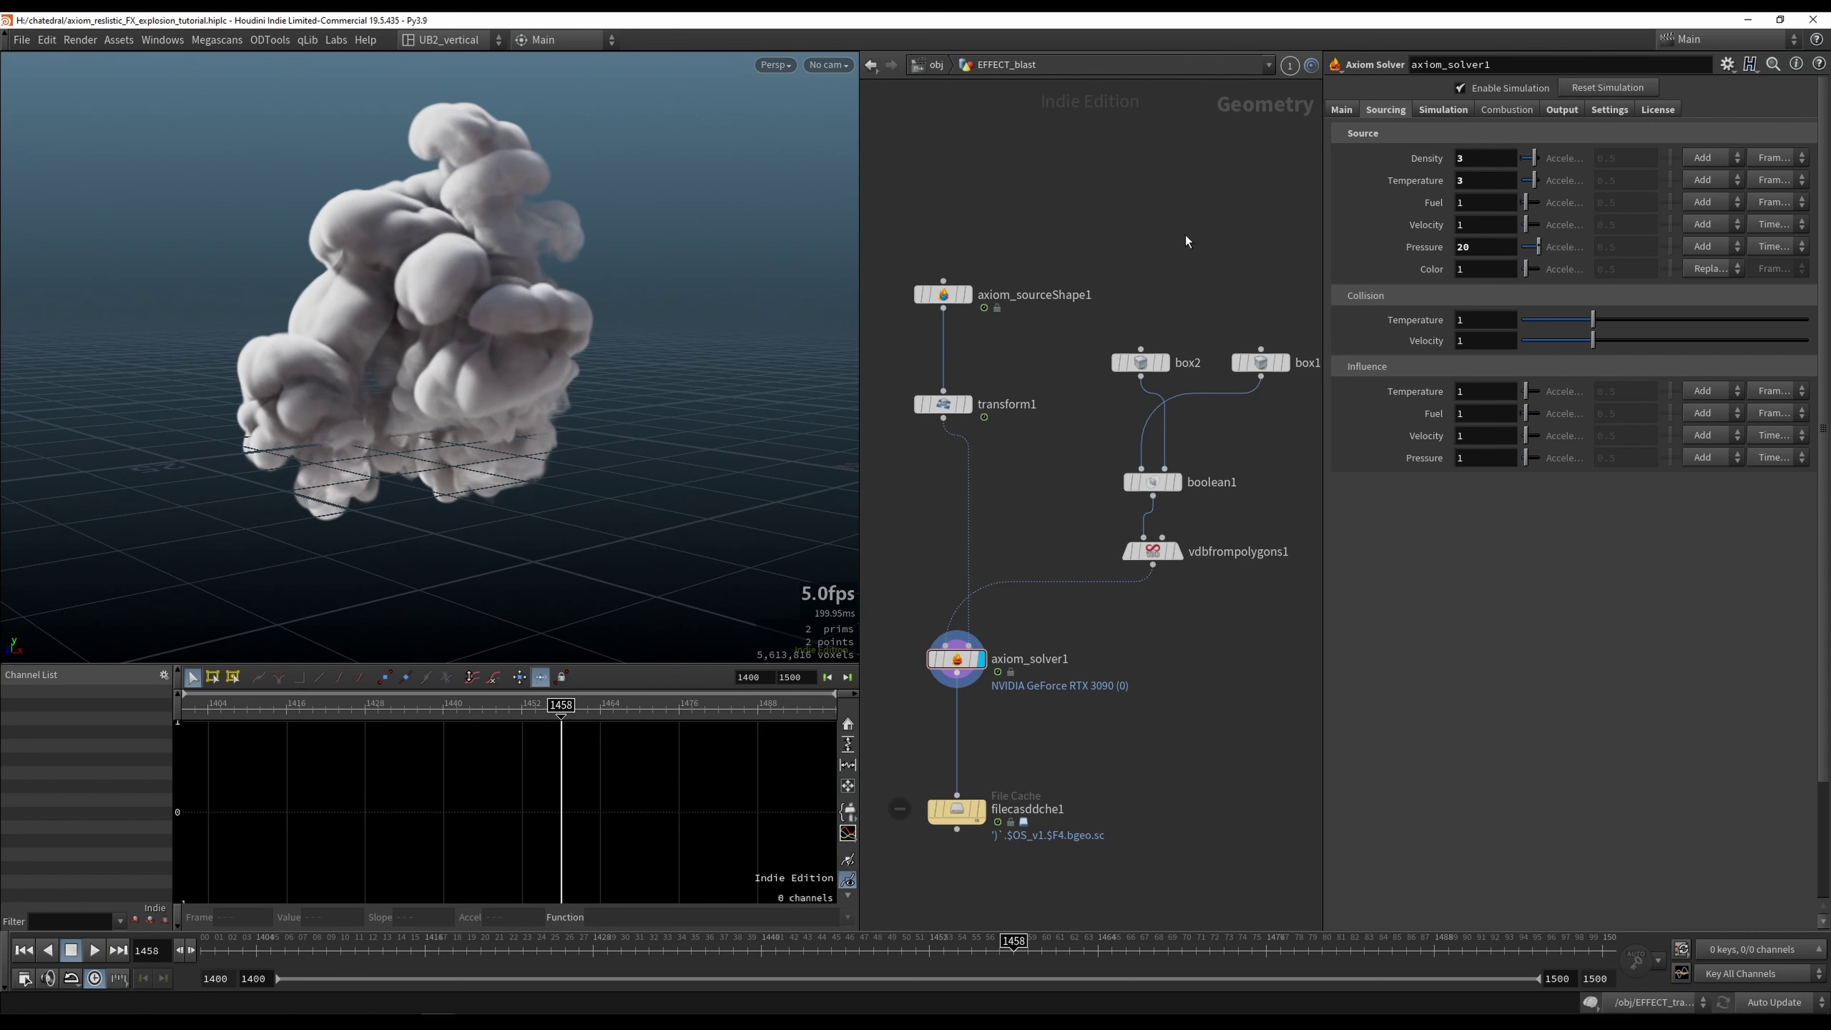
key(Up)
Step: Examine the explosion from another angle and replay it from frame 1400 to about frame 1450
mouse_move(649, 389)
alt+mouse_down()
mouse_move(593, 396)
mouse_move(672, 415)
alt+mouse_up()
right_drag(622, 433, 580, 424)
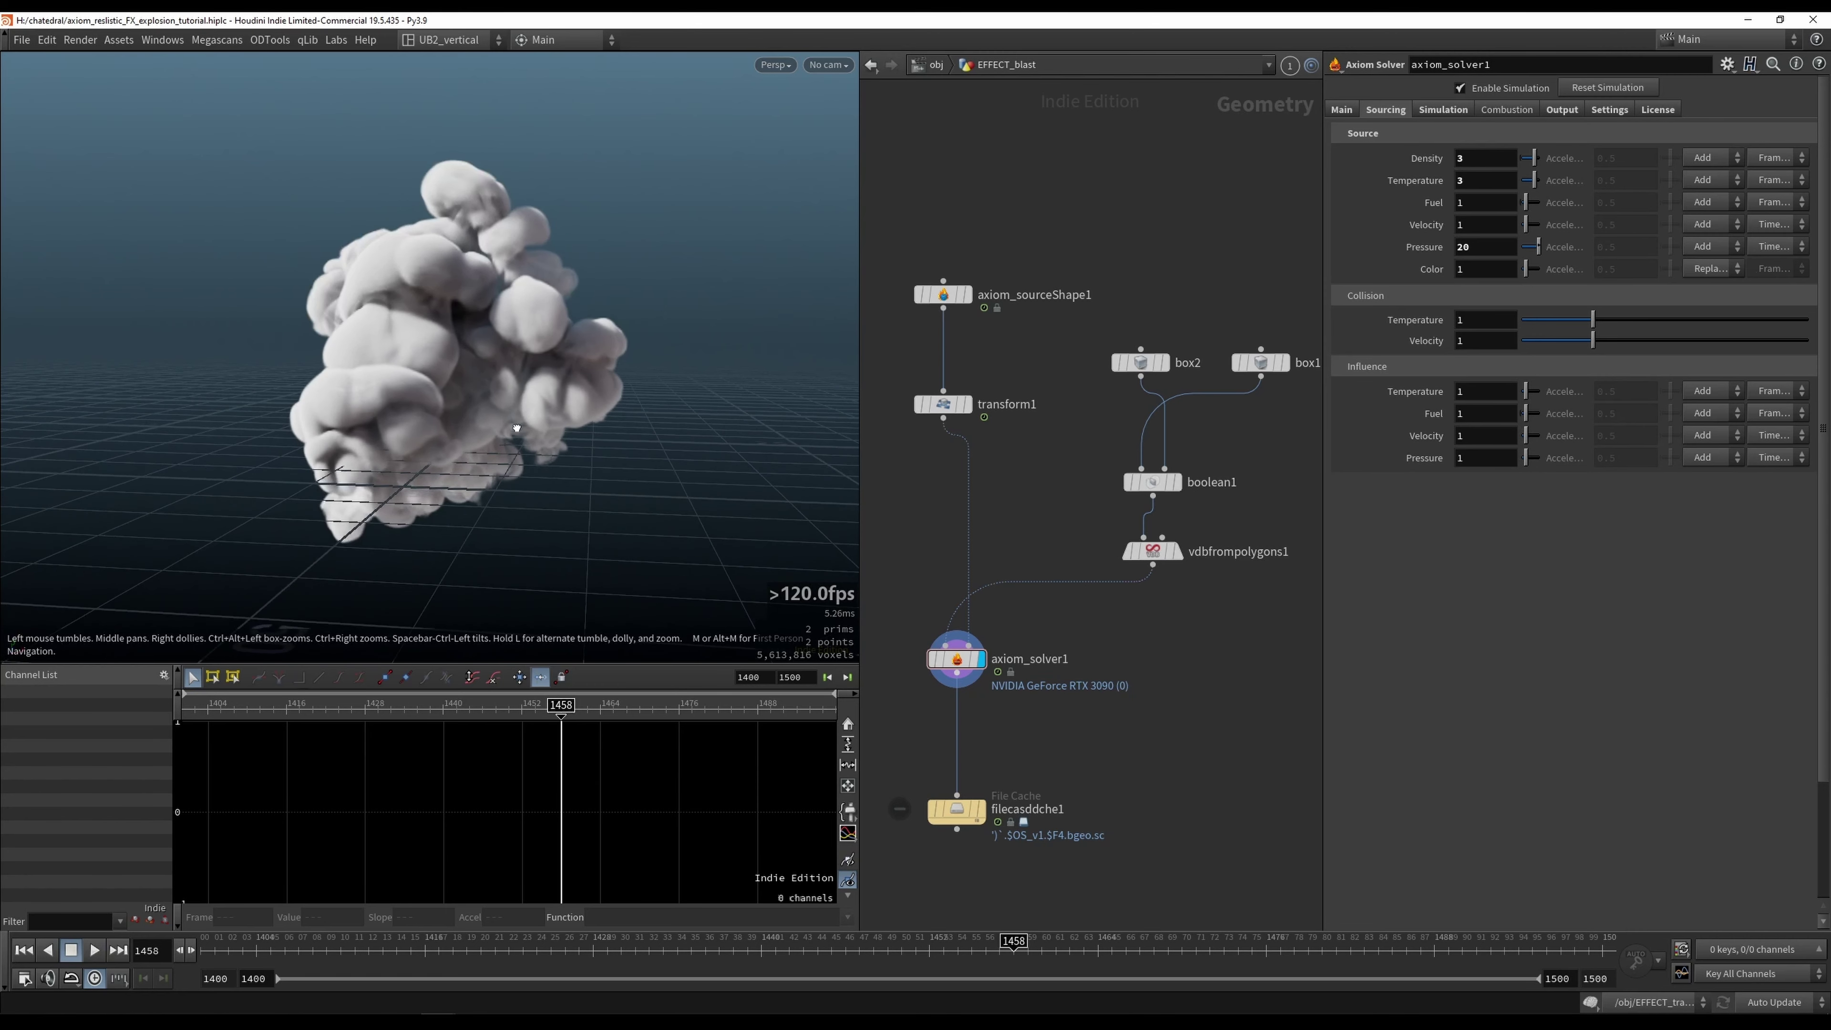
middle_drag(581, 424, 539, 417)
key(ctrl+Up)
key(Up)
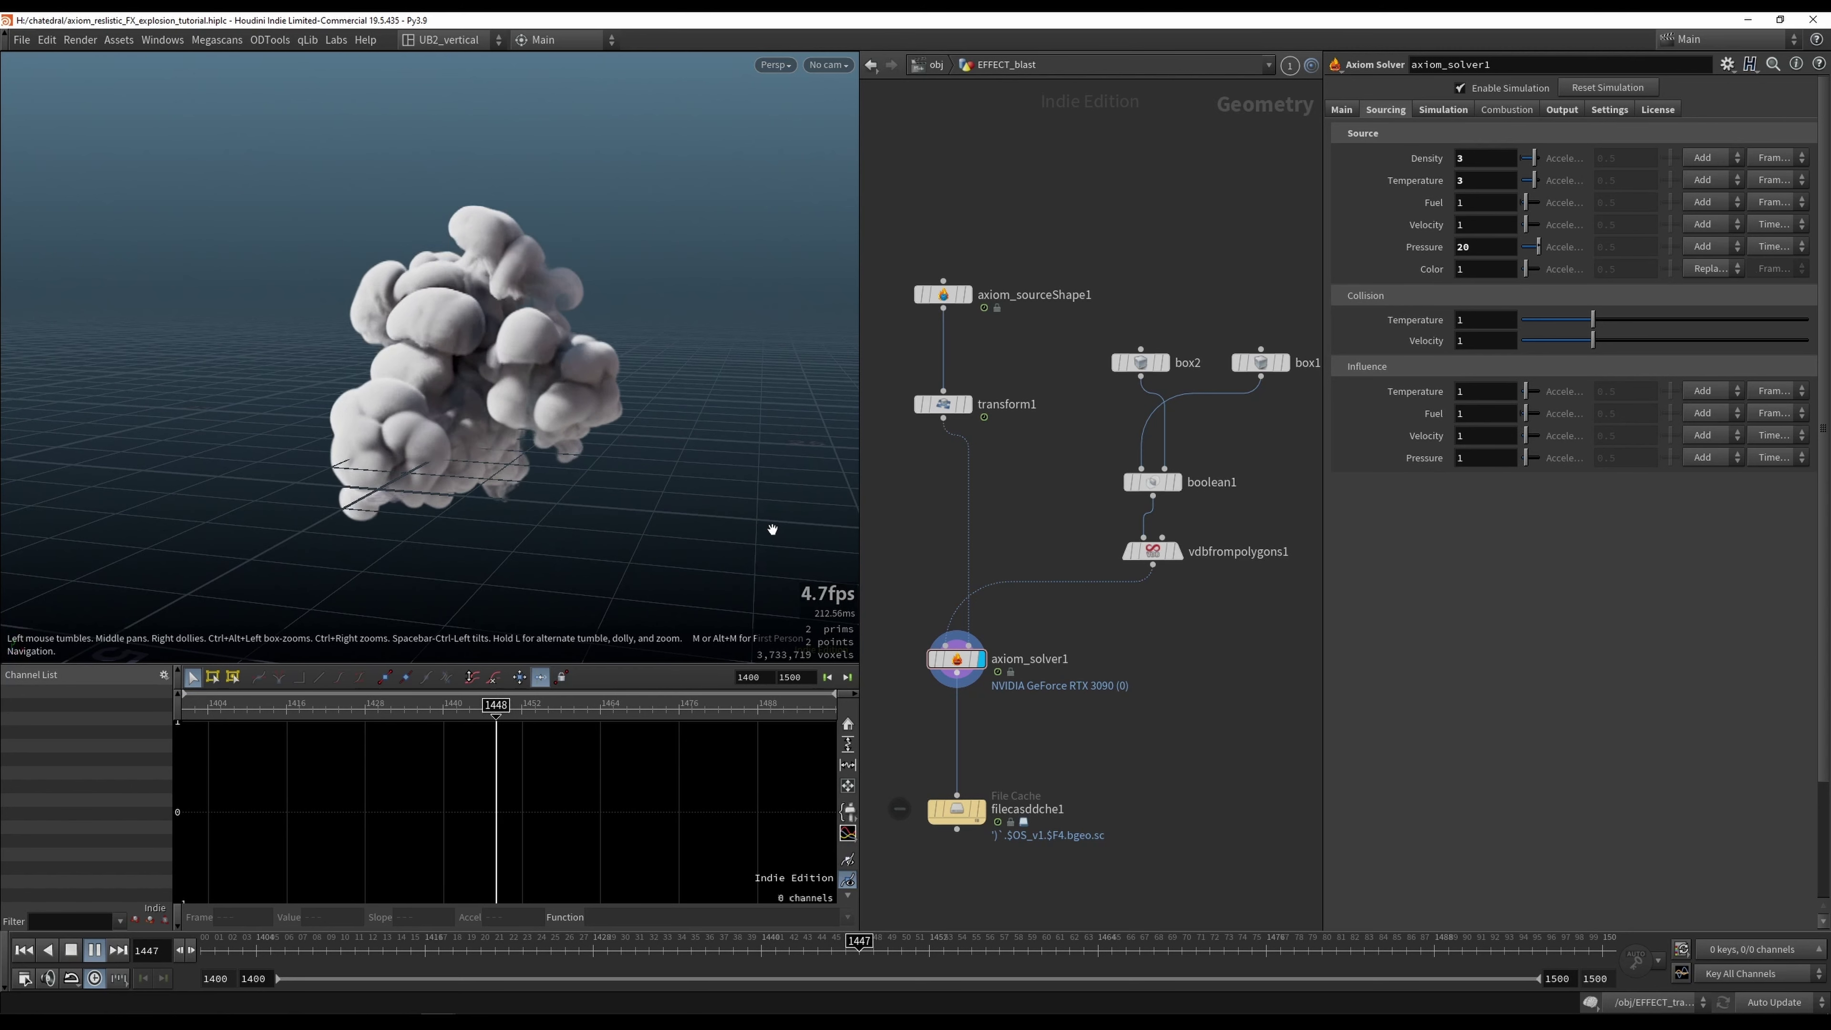
key(Up)
Step: Enable Disturbance 1 and Disturbance 2 on axiom_solver1 and set them to 2.1 and 2.8 at frame 1400
click(1443, 109)
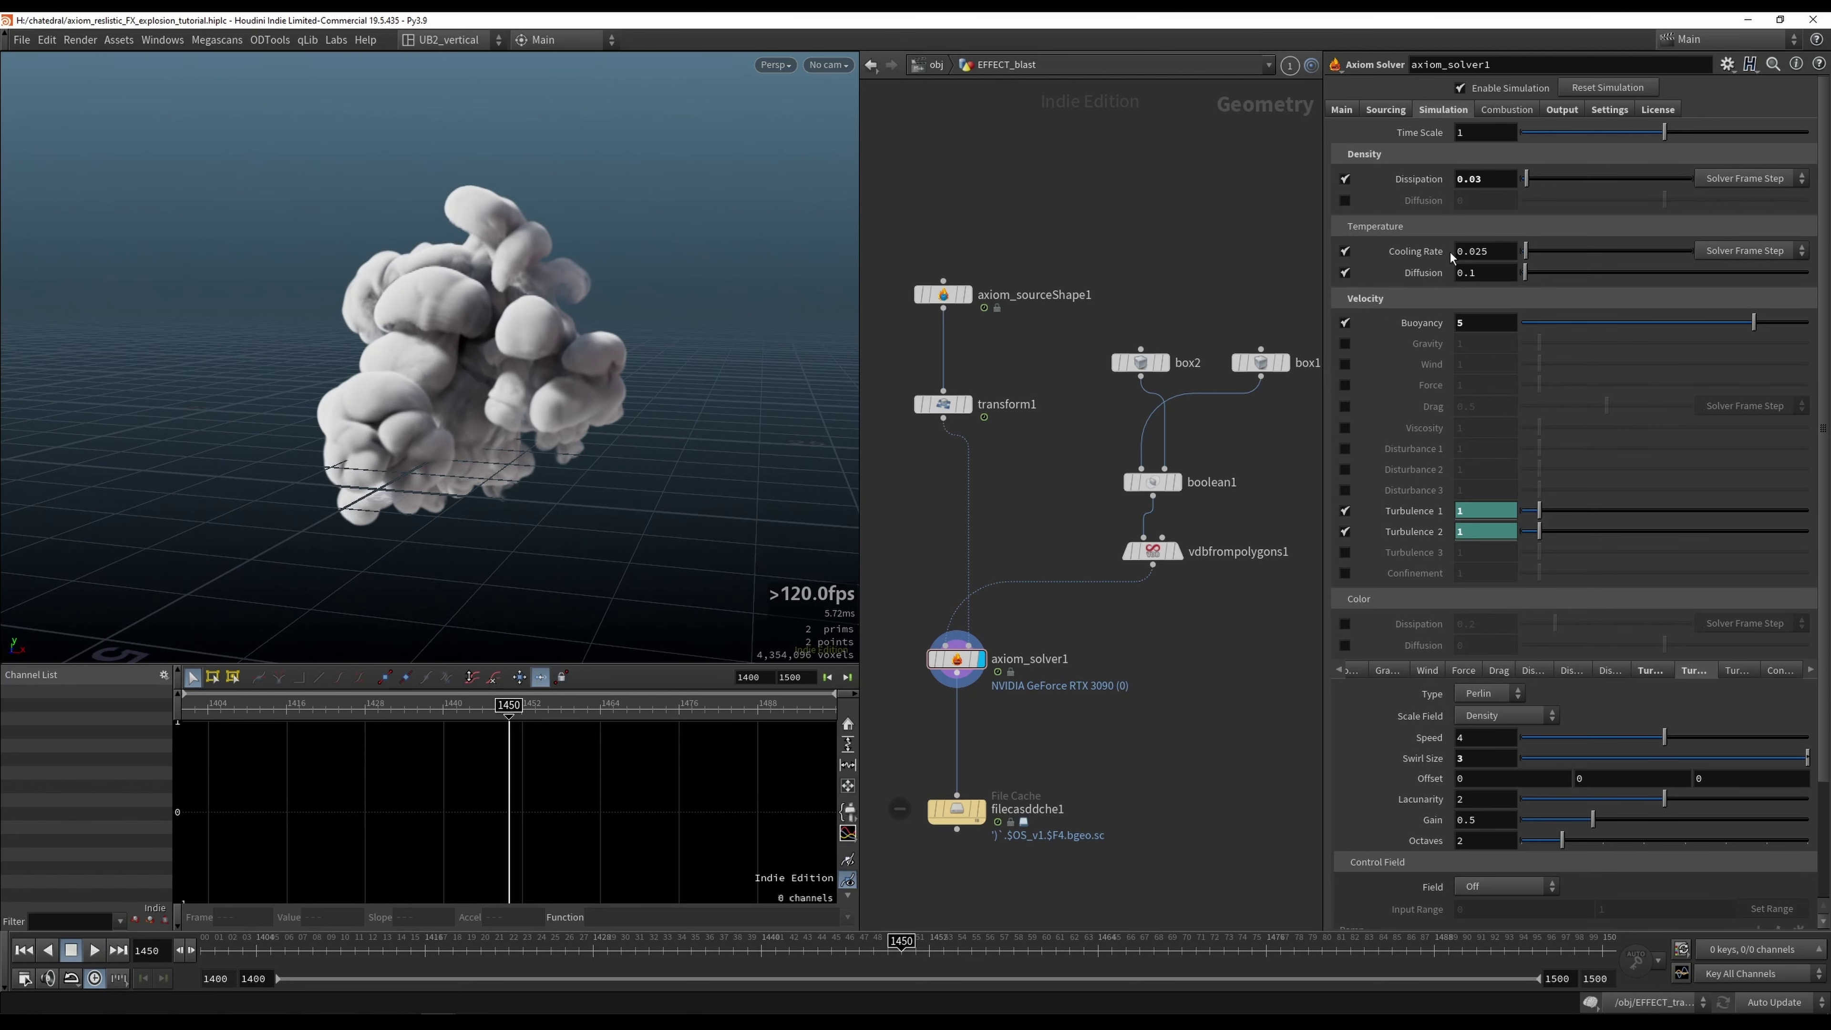
click(1345, 448)
click(1345, 468)
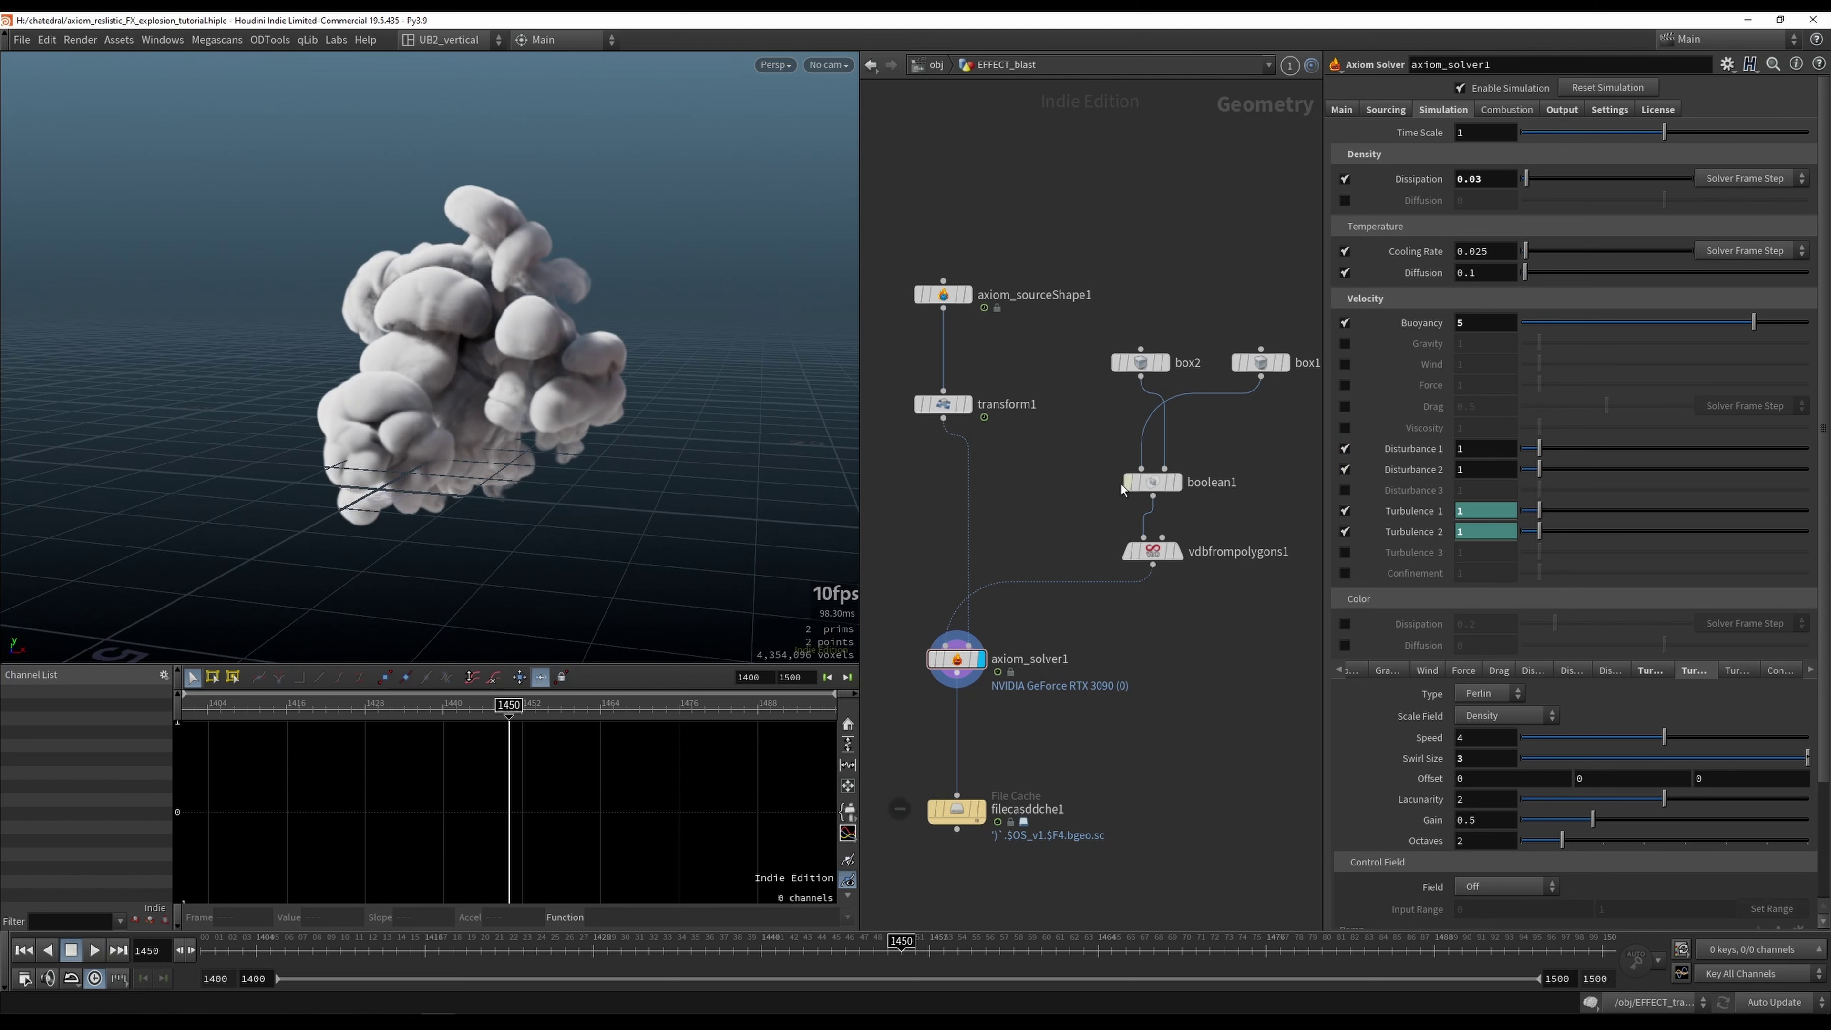
key(ctrl+Up)
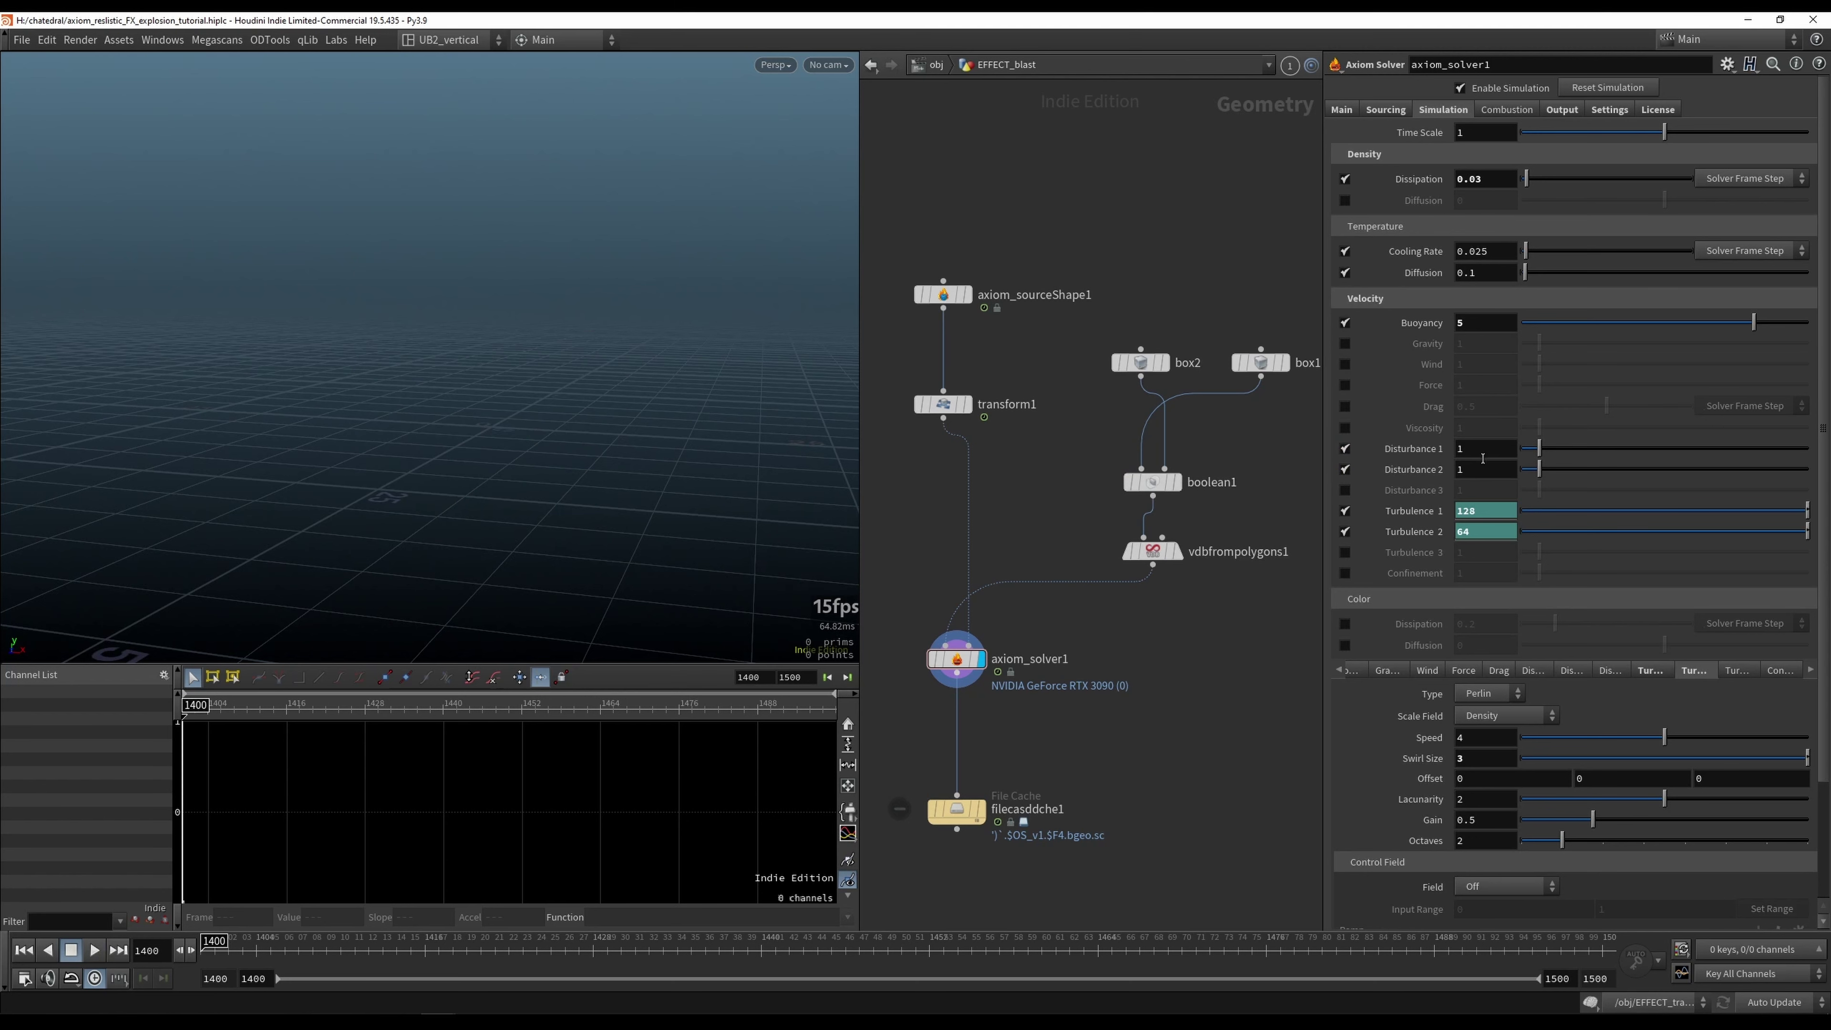
text(2.1)
key(Tab)
text(2.8)
key(Return)
Step: Disable axiom_solver1's simulation and keyframe Disturbance 1 at 2.1 and Disturbance 2 at 2.8 on frame 1427
click(1461, 87)
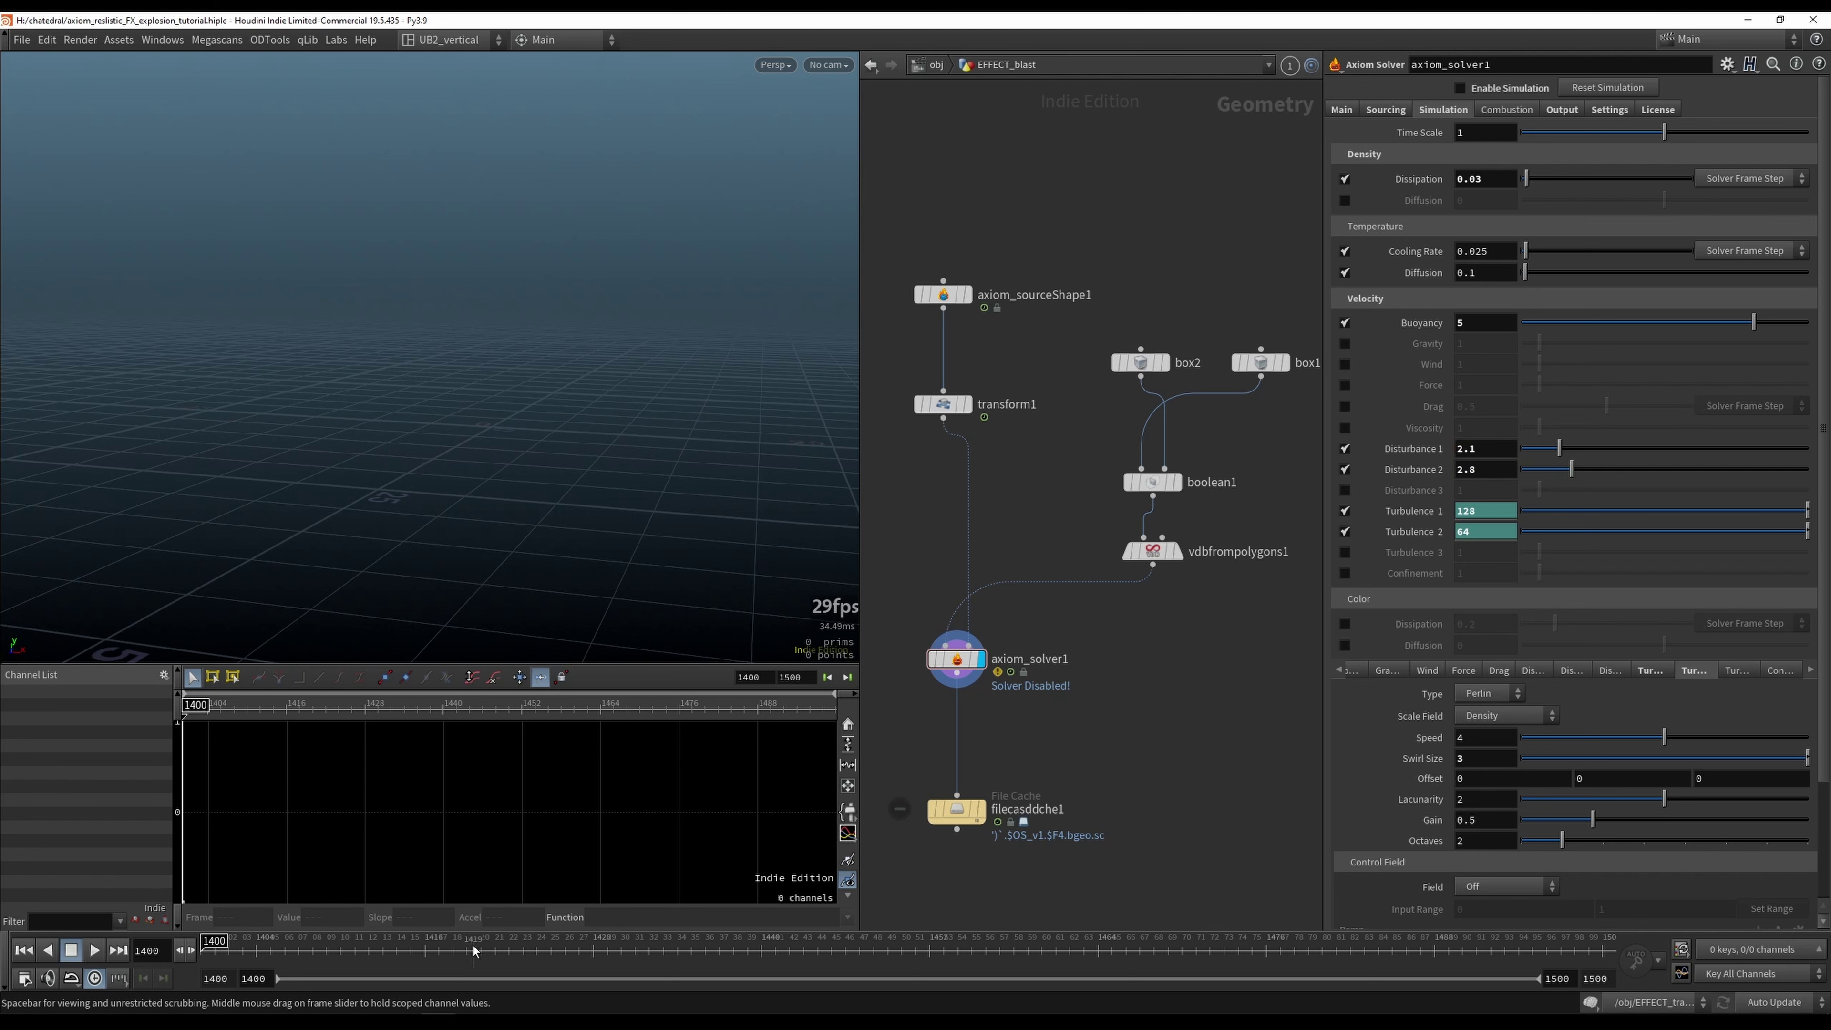
drag(494, 952, 579, 954)
drag(1403, 488, 1403, 448)
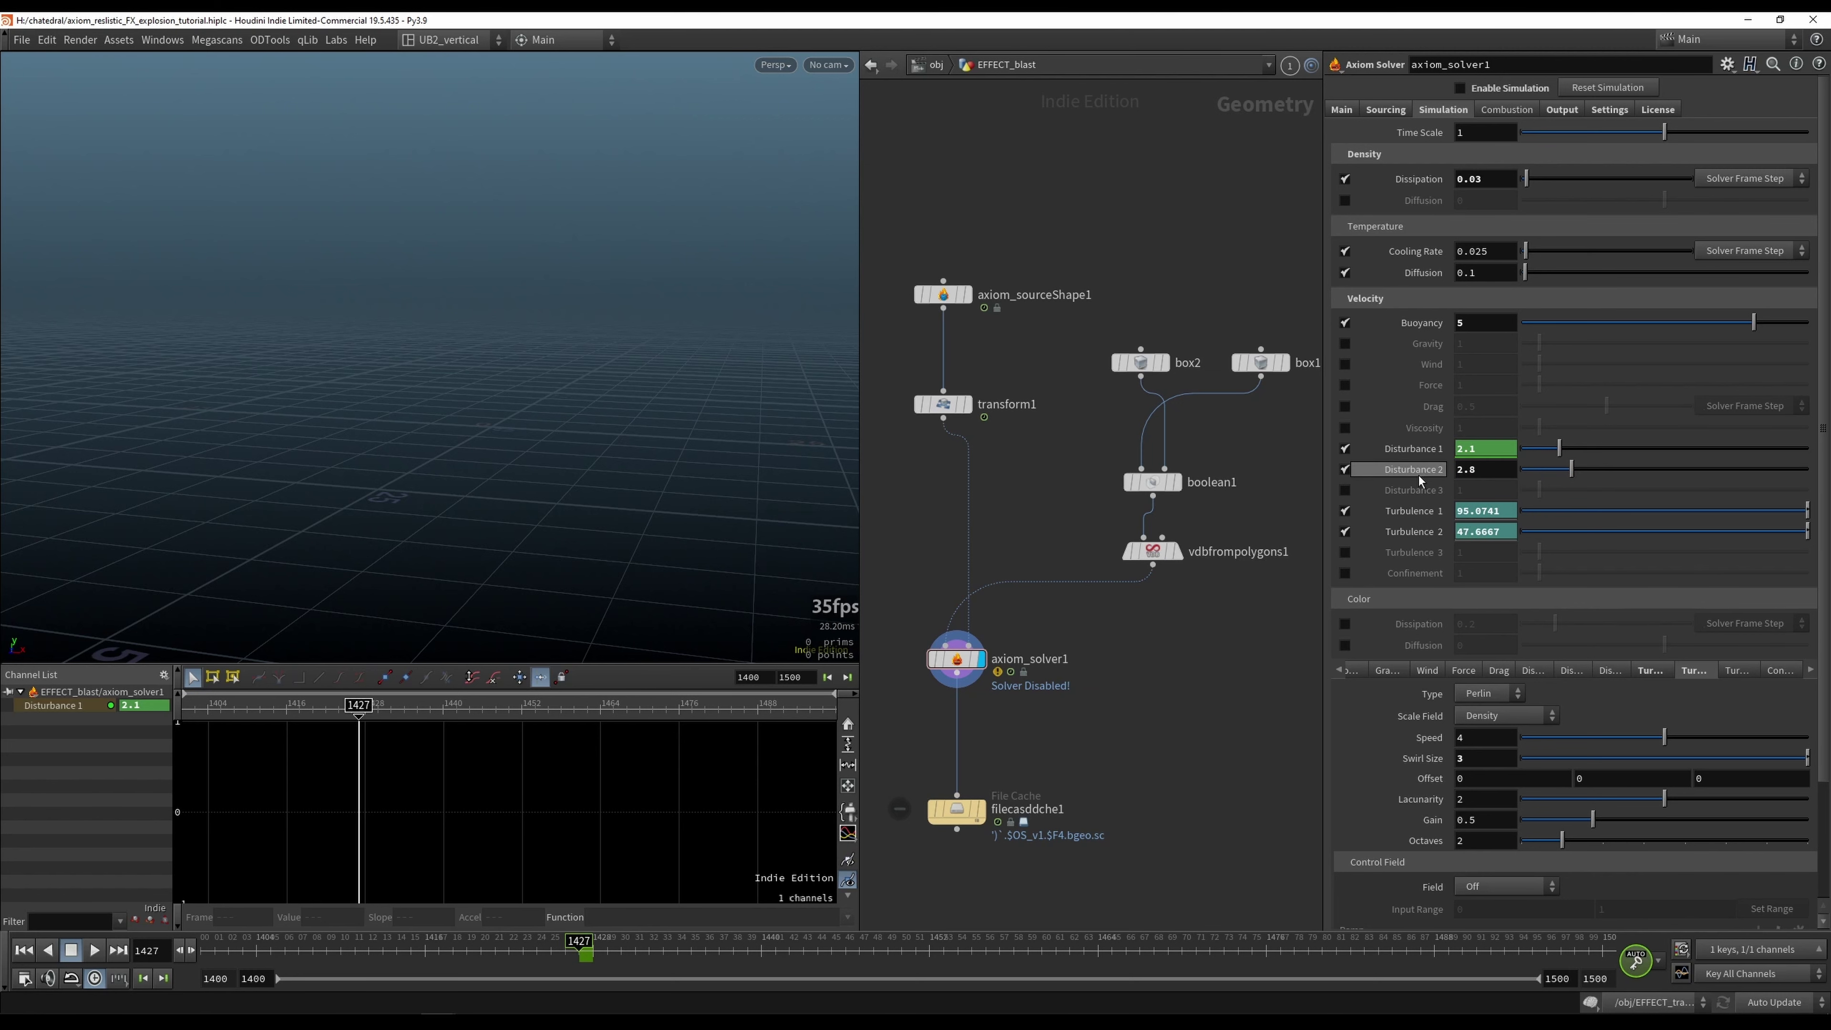
Step: At frame 1470, set the animated Disturbance 1 and Disturbance 2 values of axiom_solver1 to 0.4
drag(786, 952, 1181, 952)
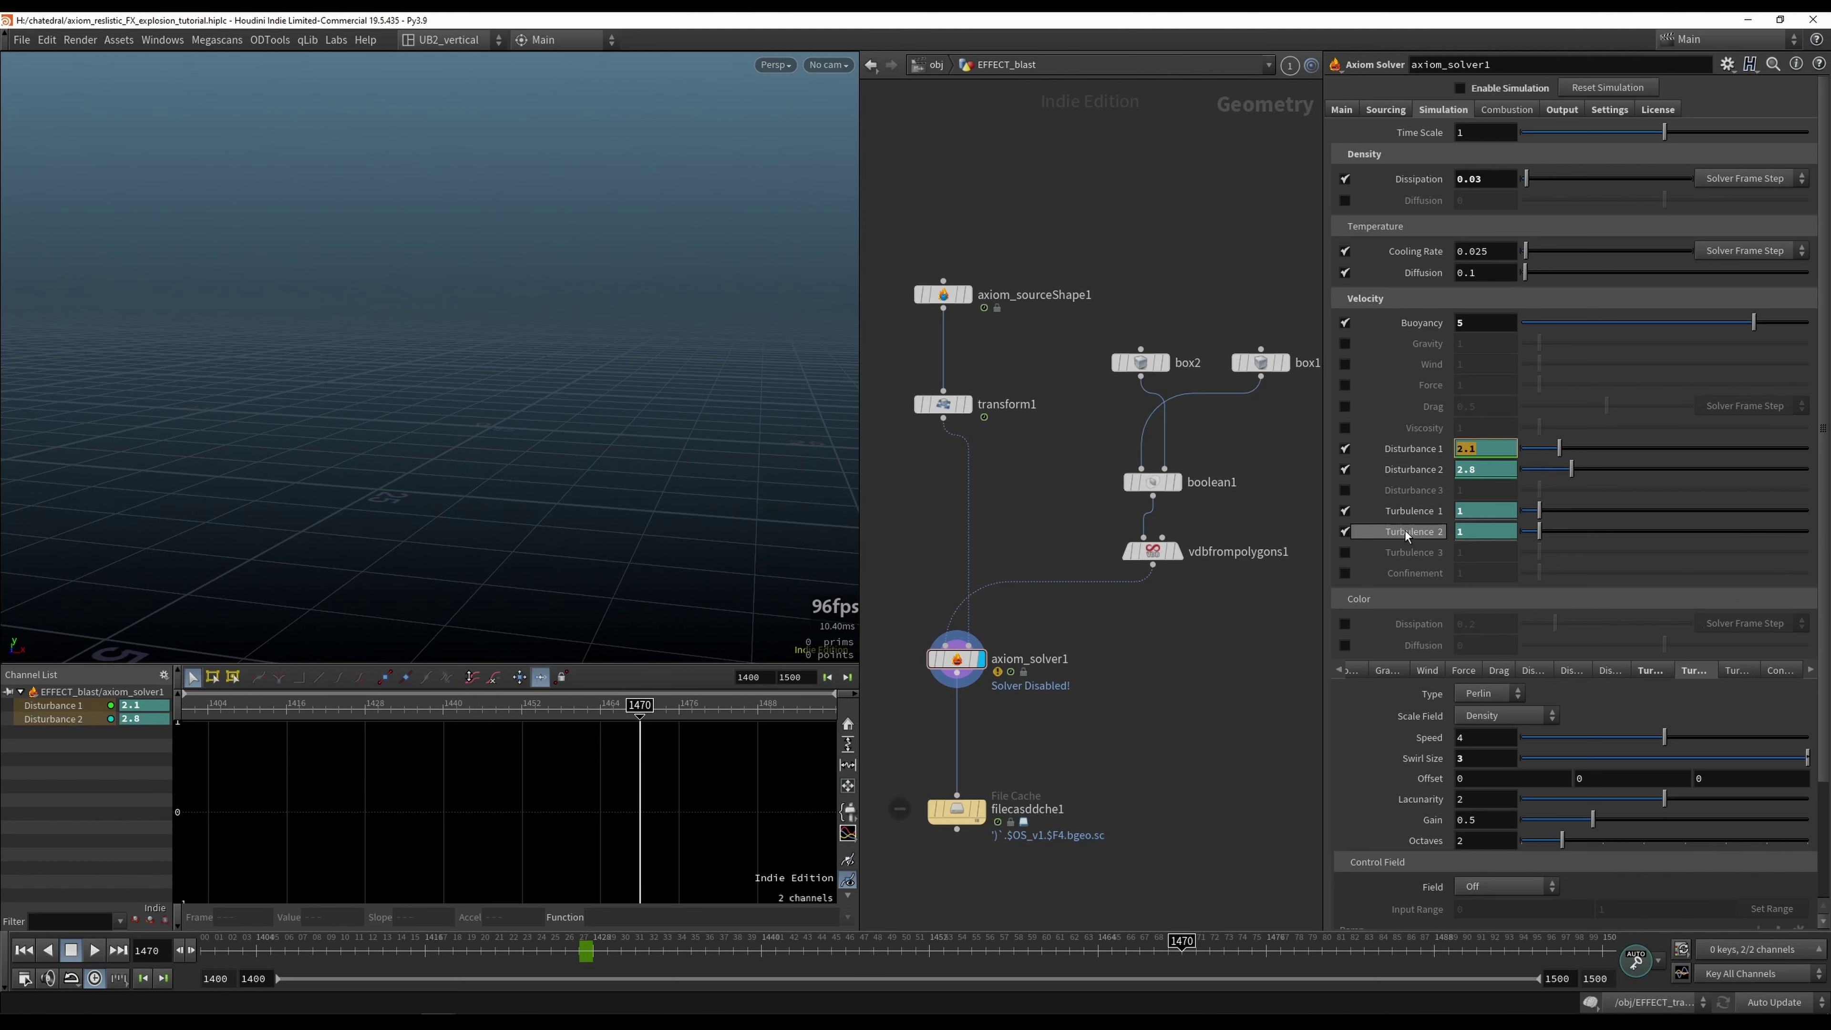
key(Tab)
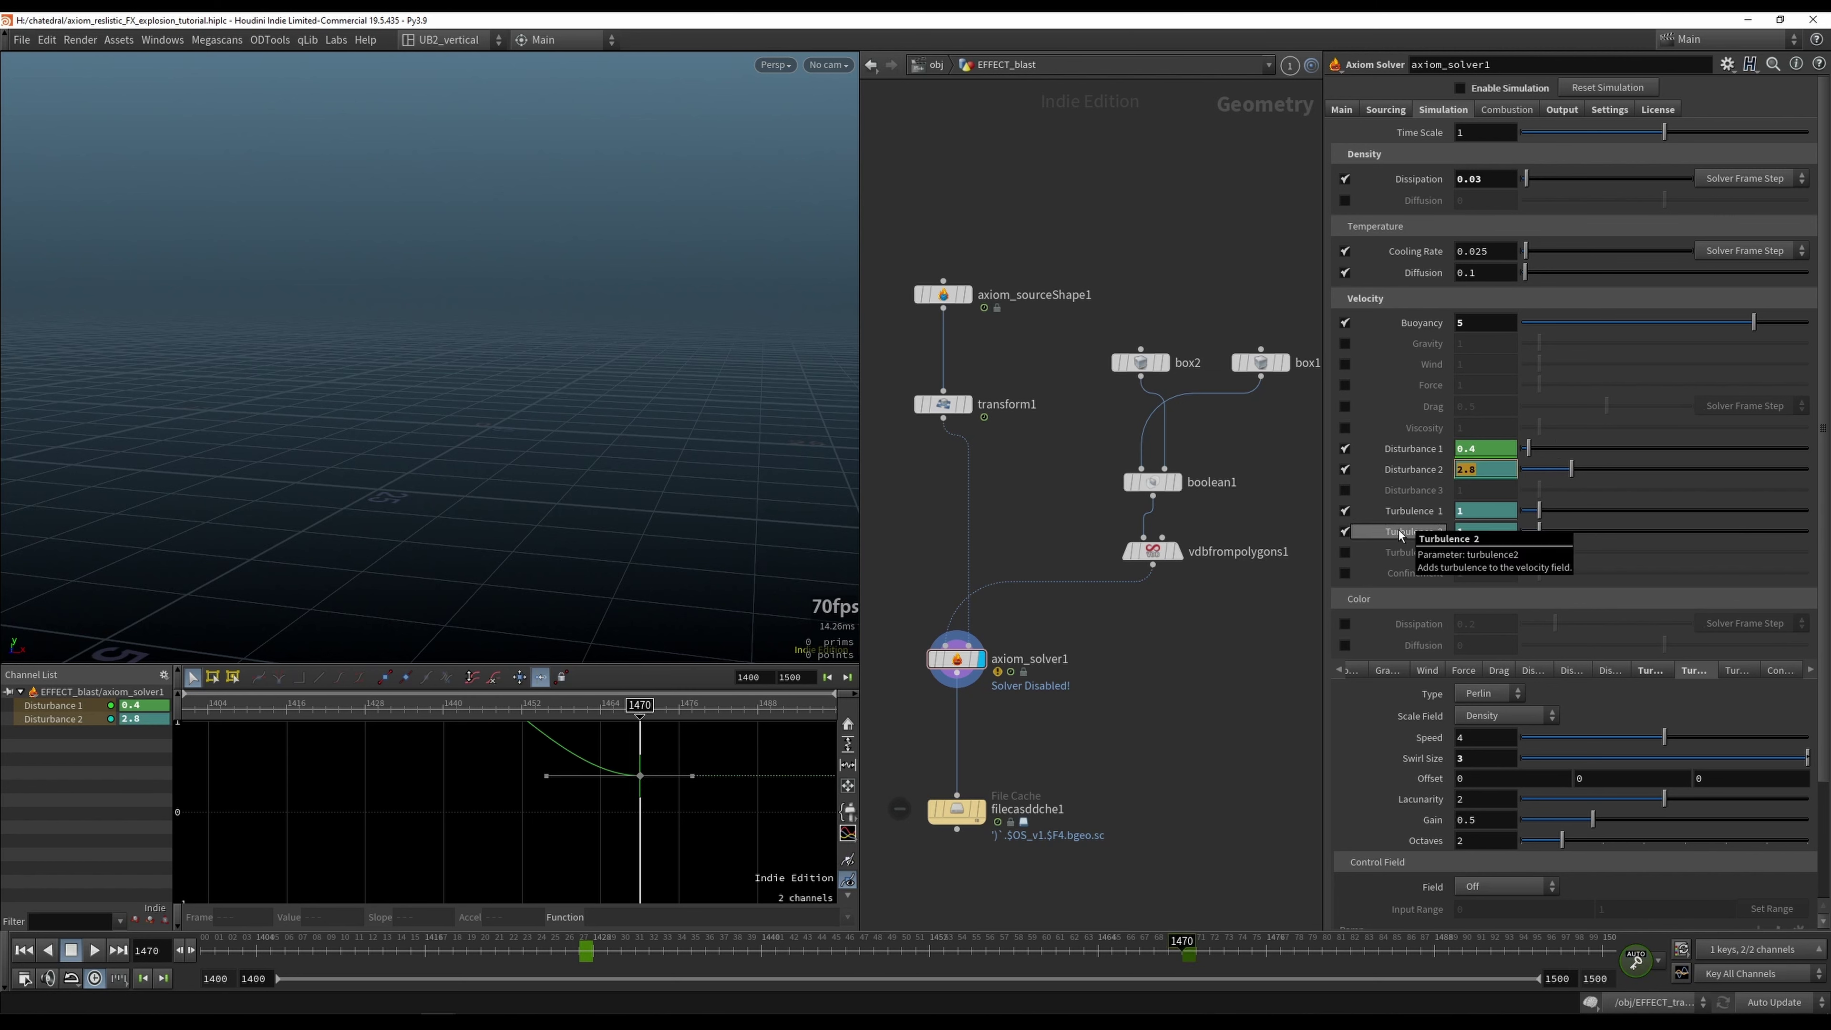
text(0.4)
key(Return)
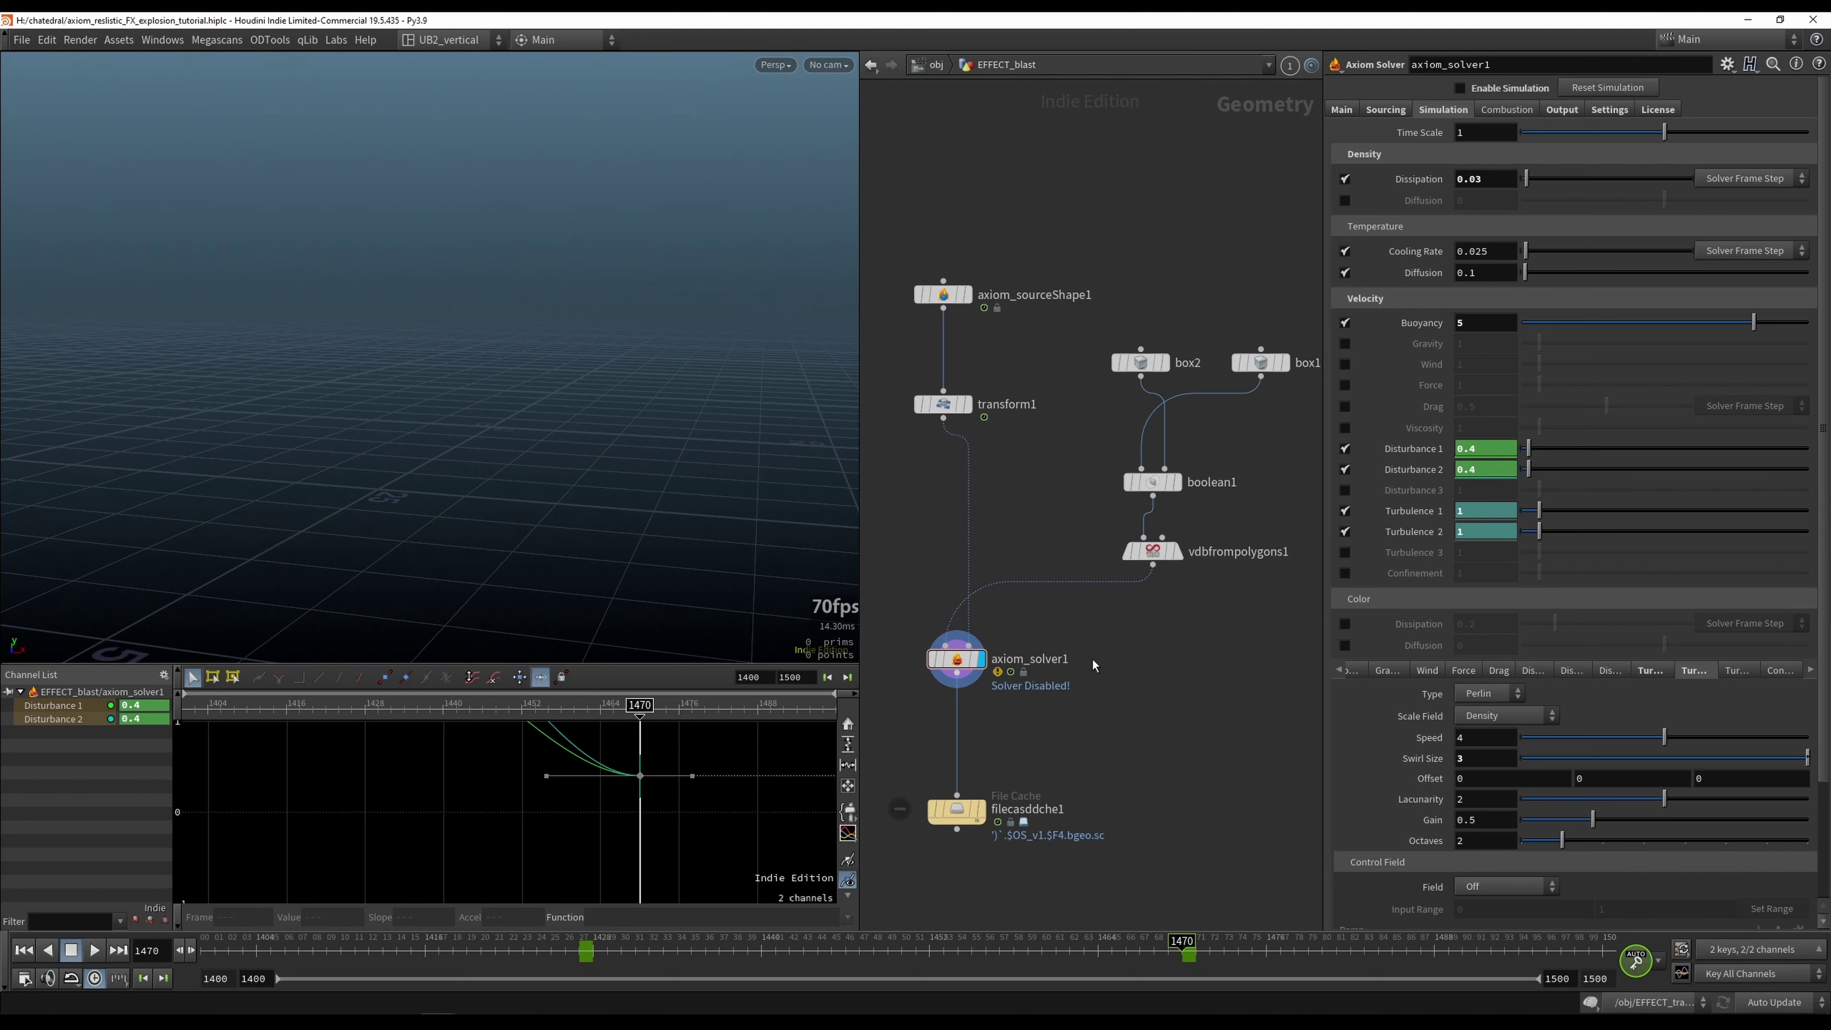
Step: Re-enable axiom_solver1's simulation from frame 1404 and play it to about frame 1472
click(956, 660)
click(258, 951)
click(1474, 91)
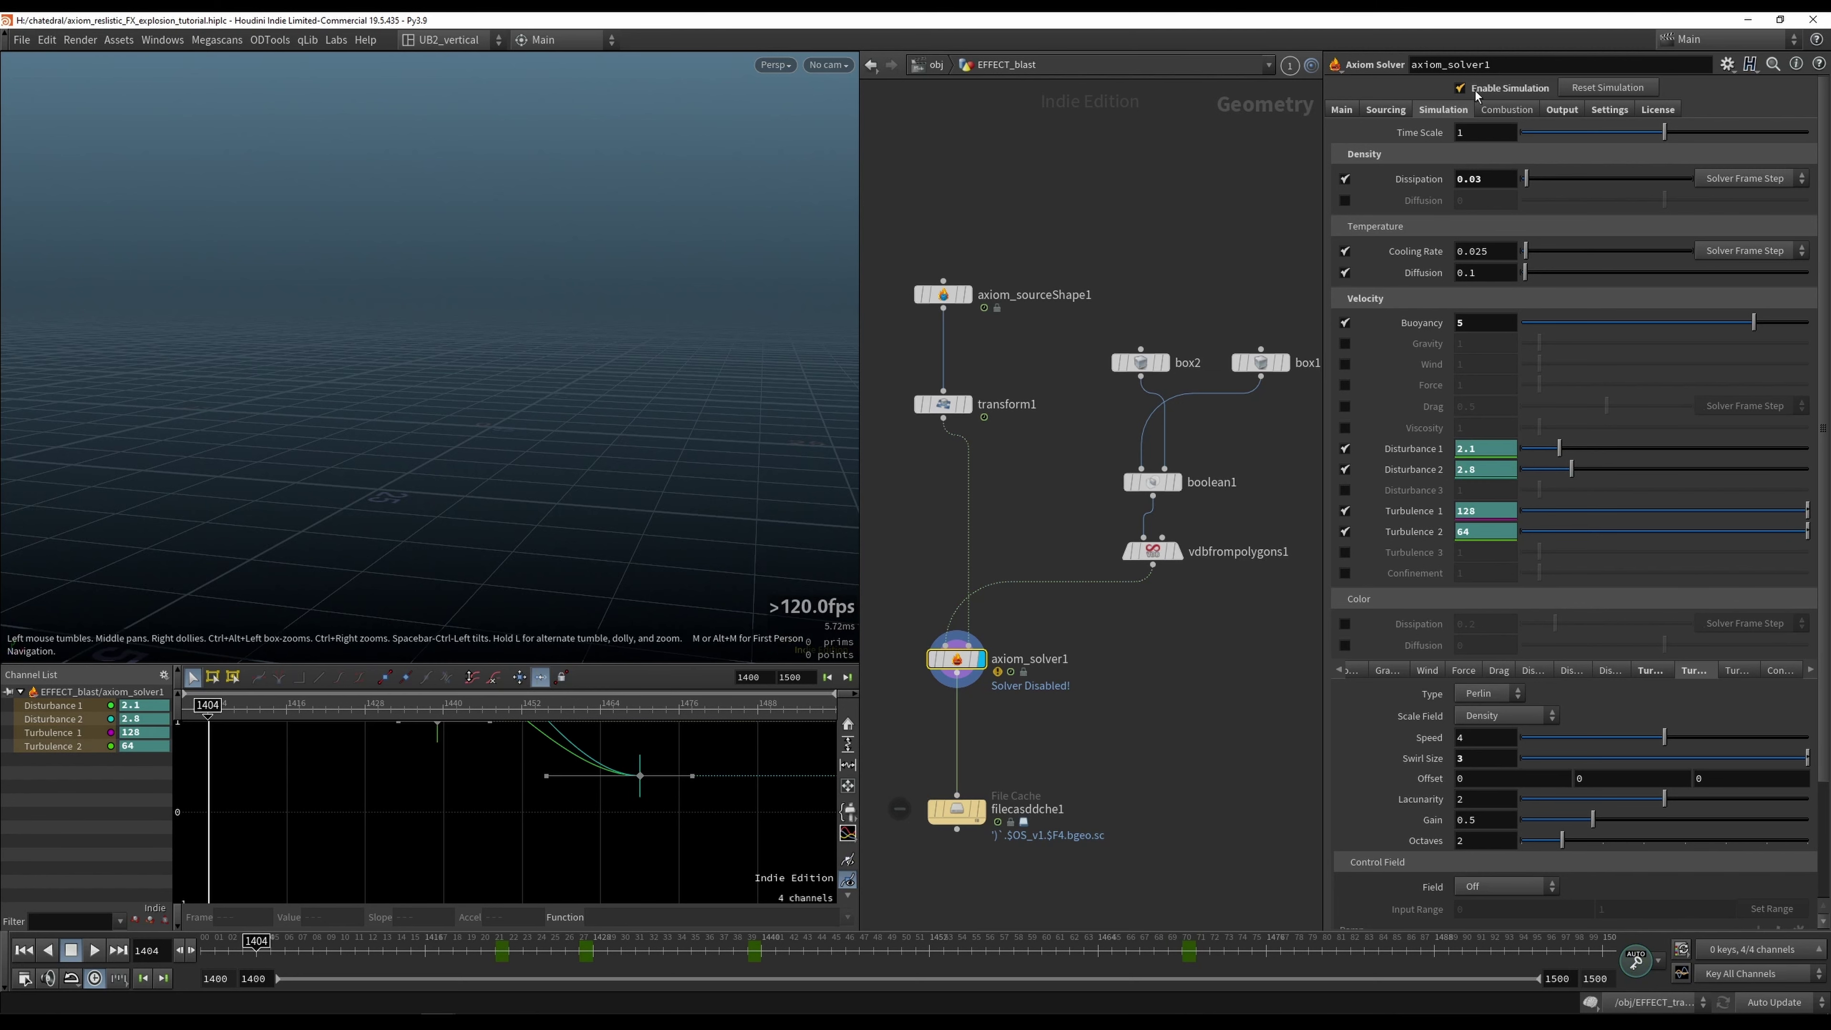
key(Up)
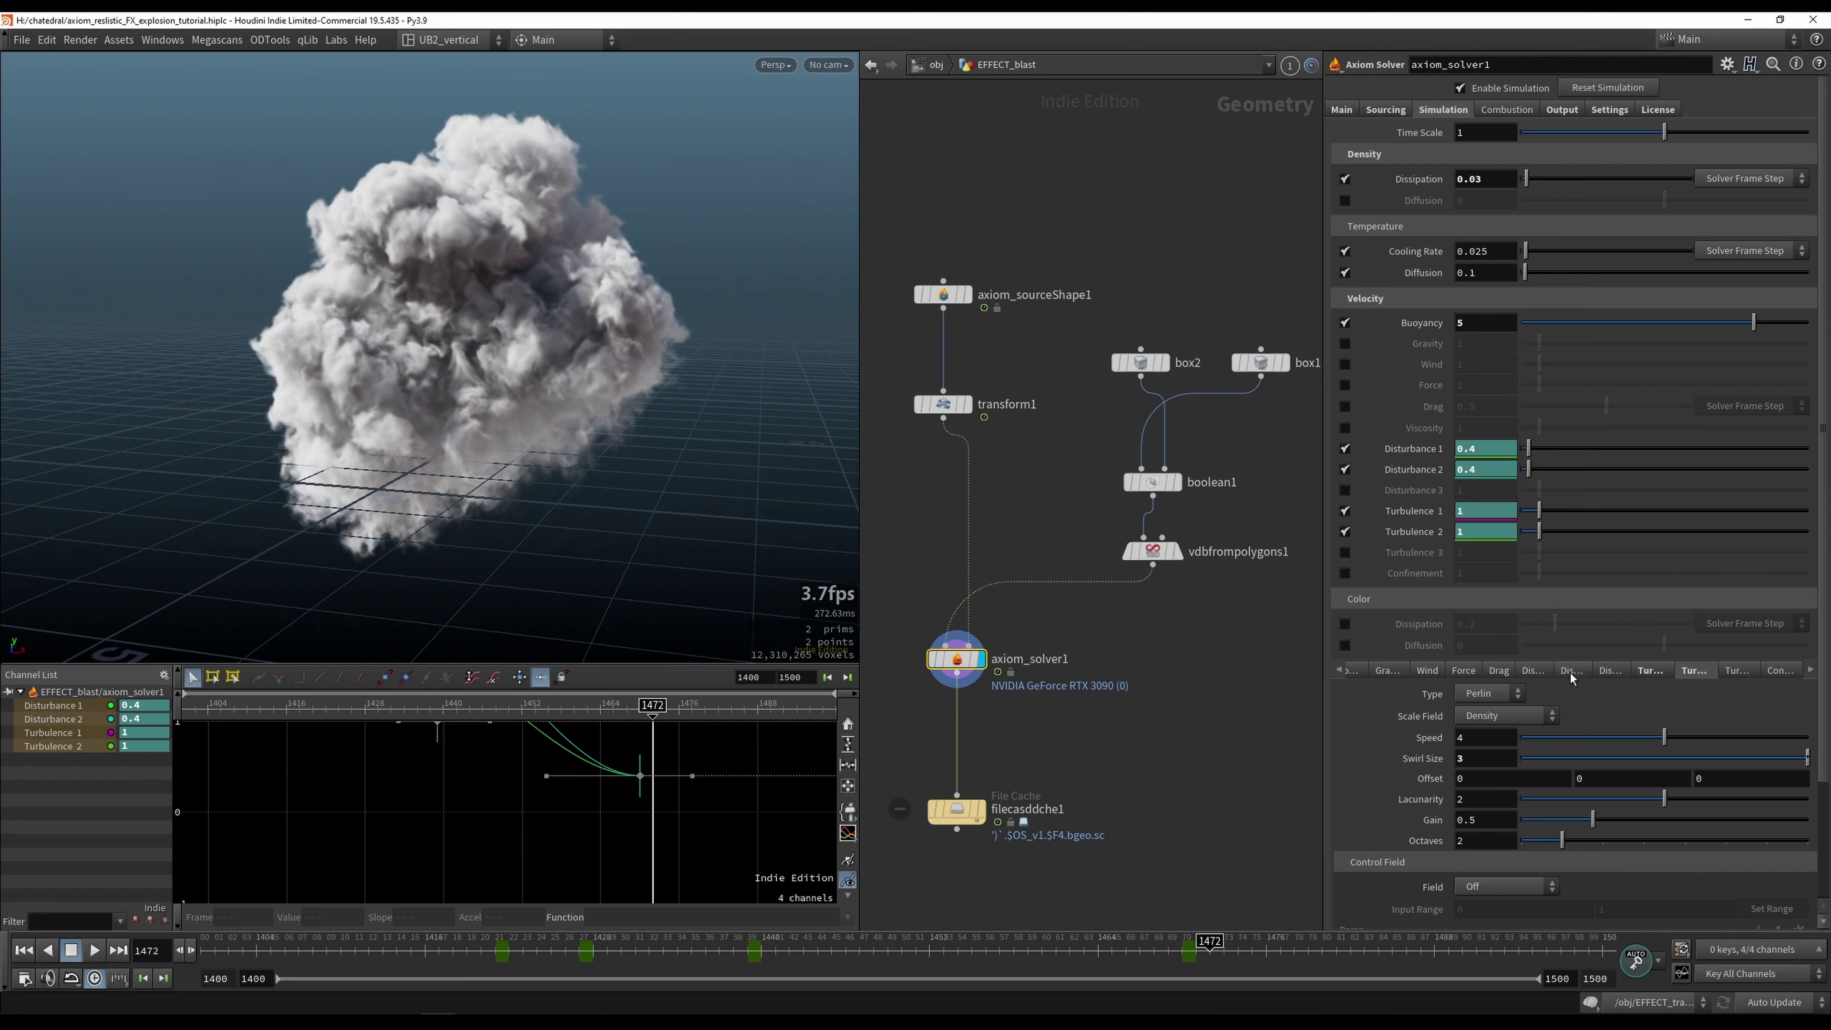
Step: Examine the Block Size expression of axiom_solver1's Disturbance 1 and the solver's Division Size it refers to
click(1539, 671)
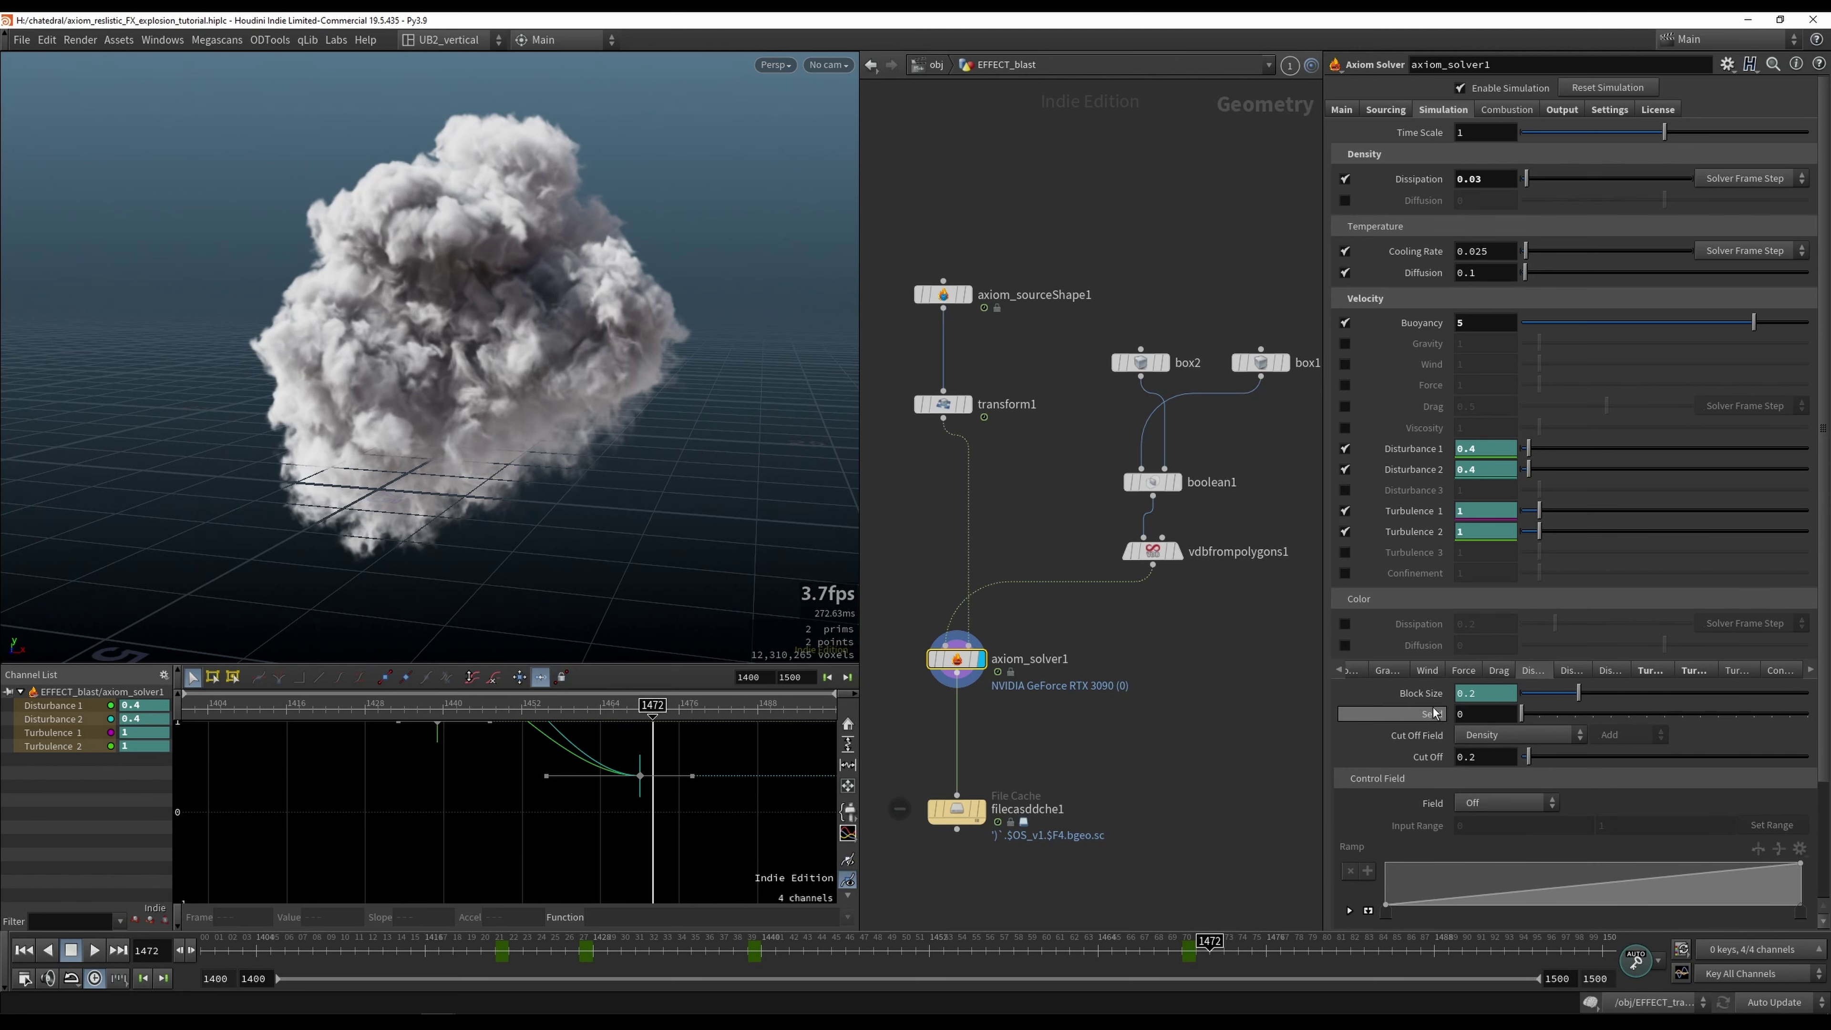
click(1419, 697)
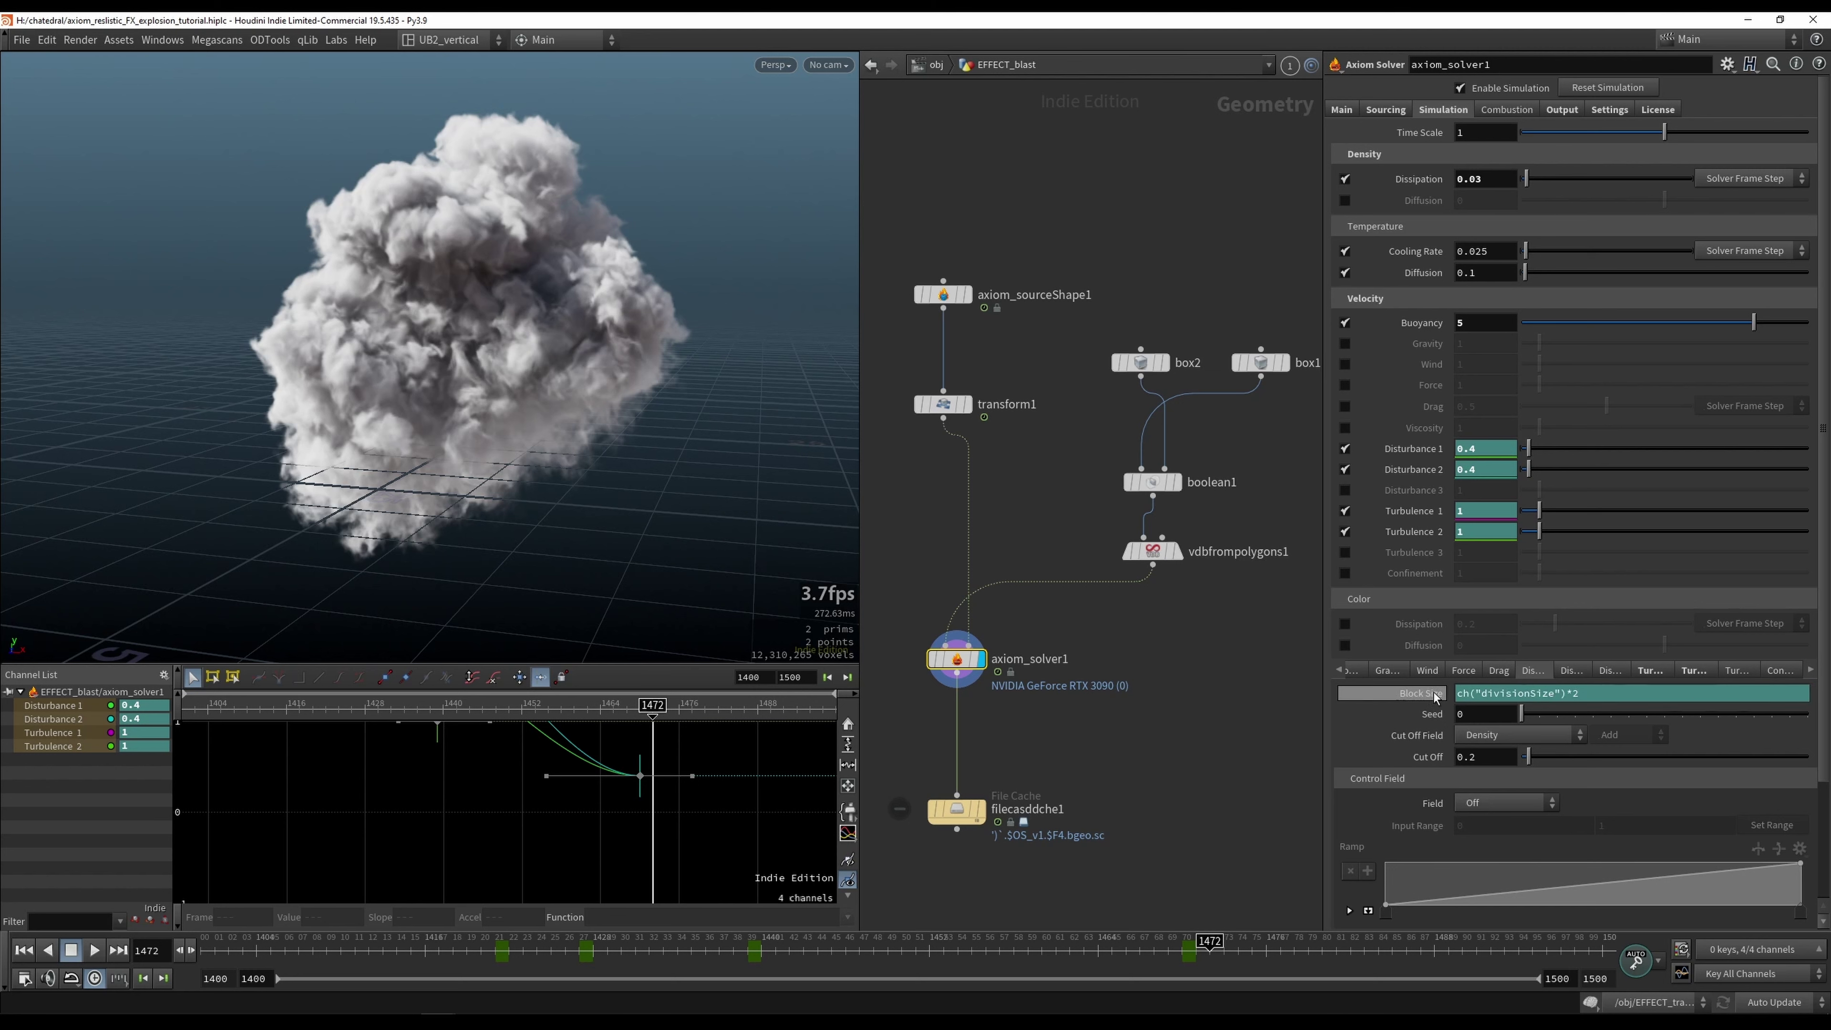
click(1420, 697)
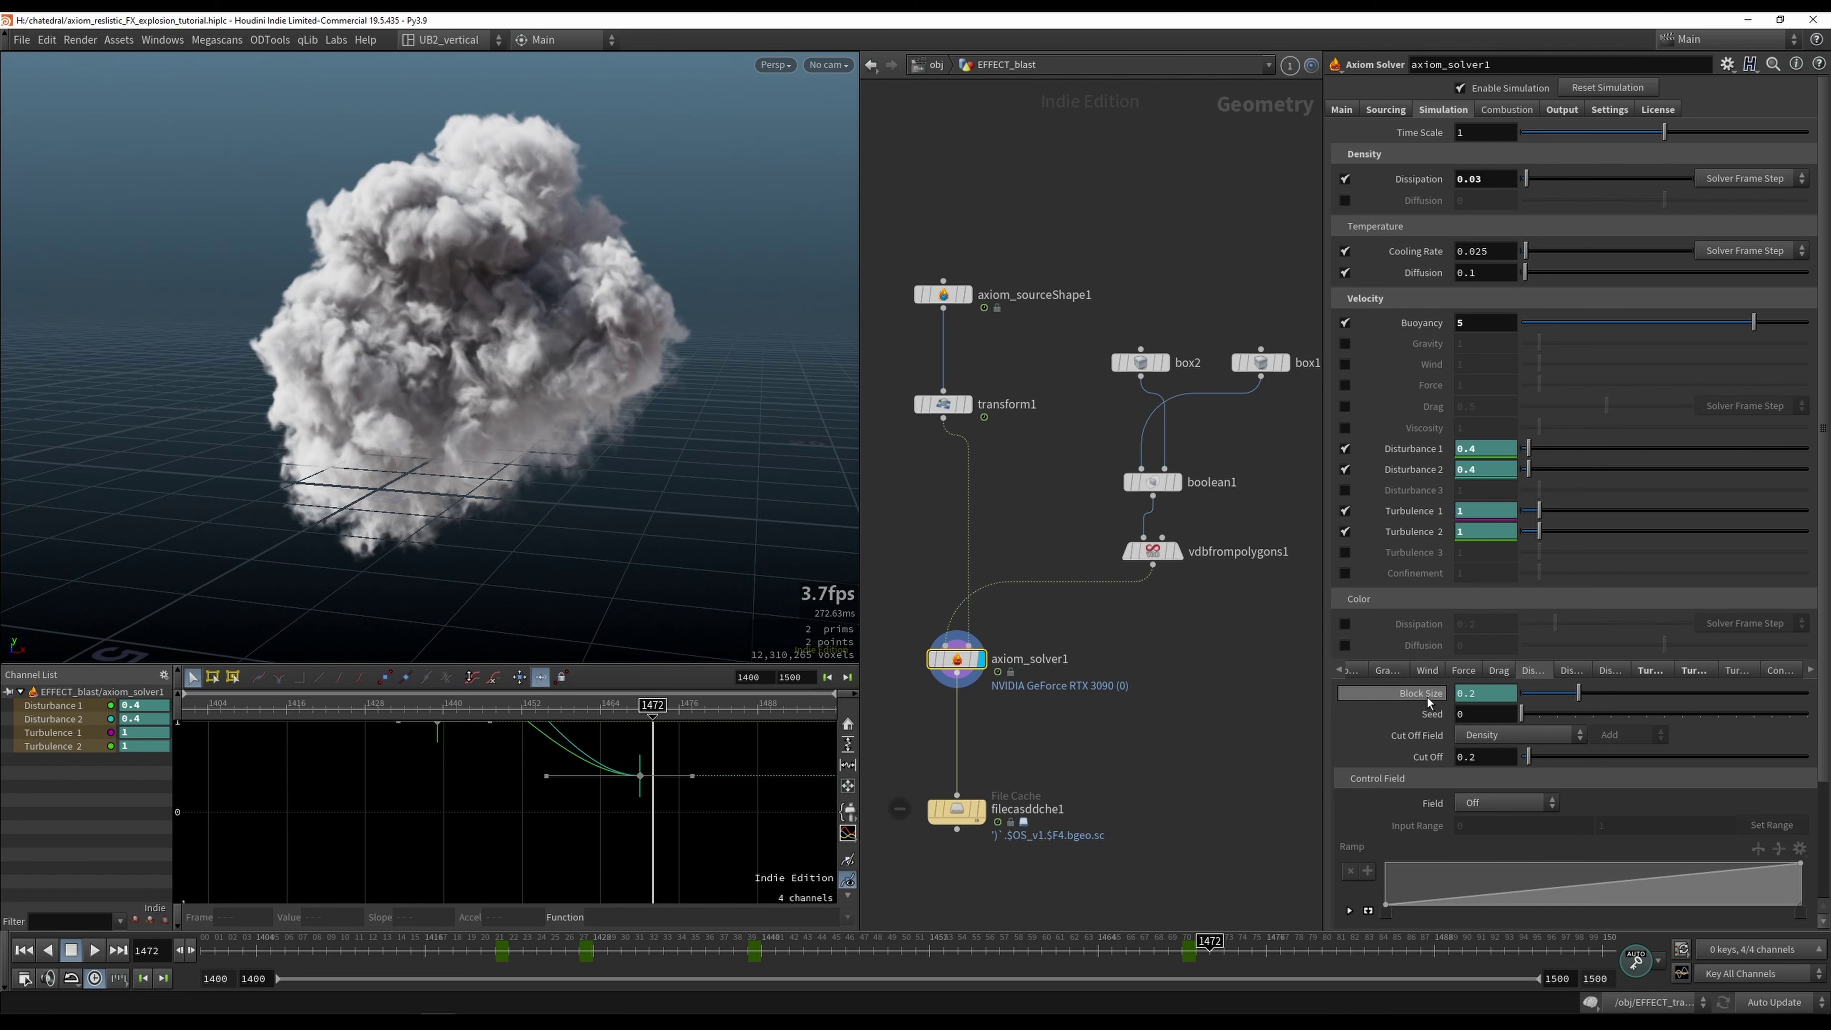
click(1426, 696)
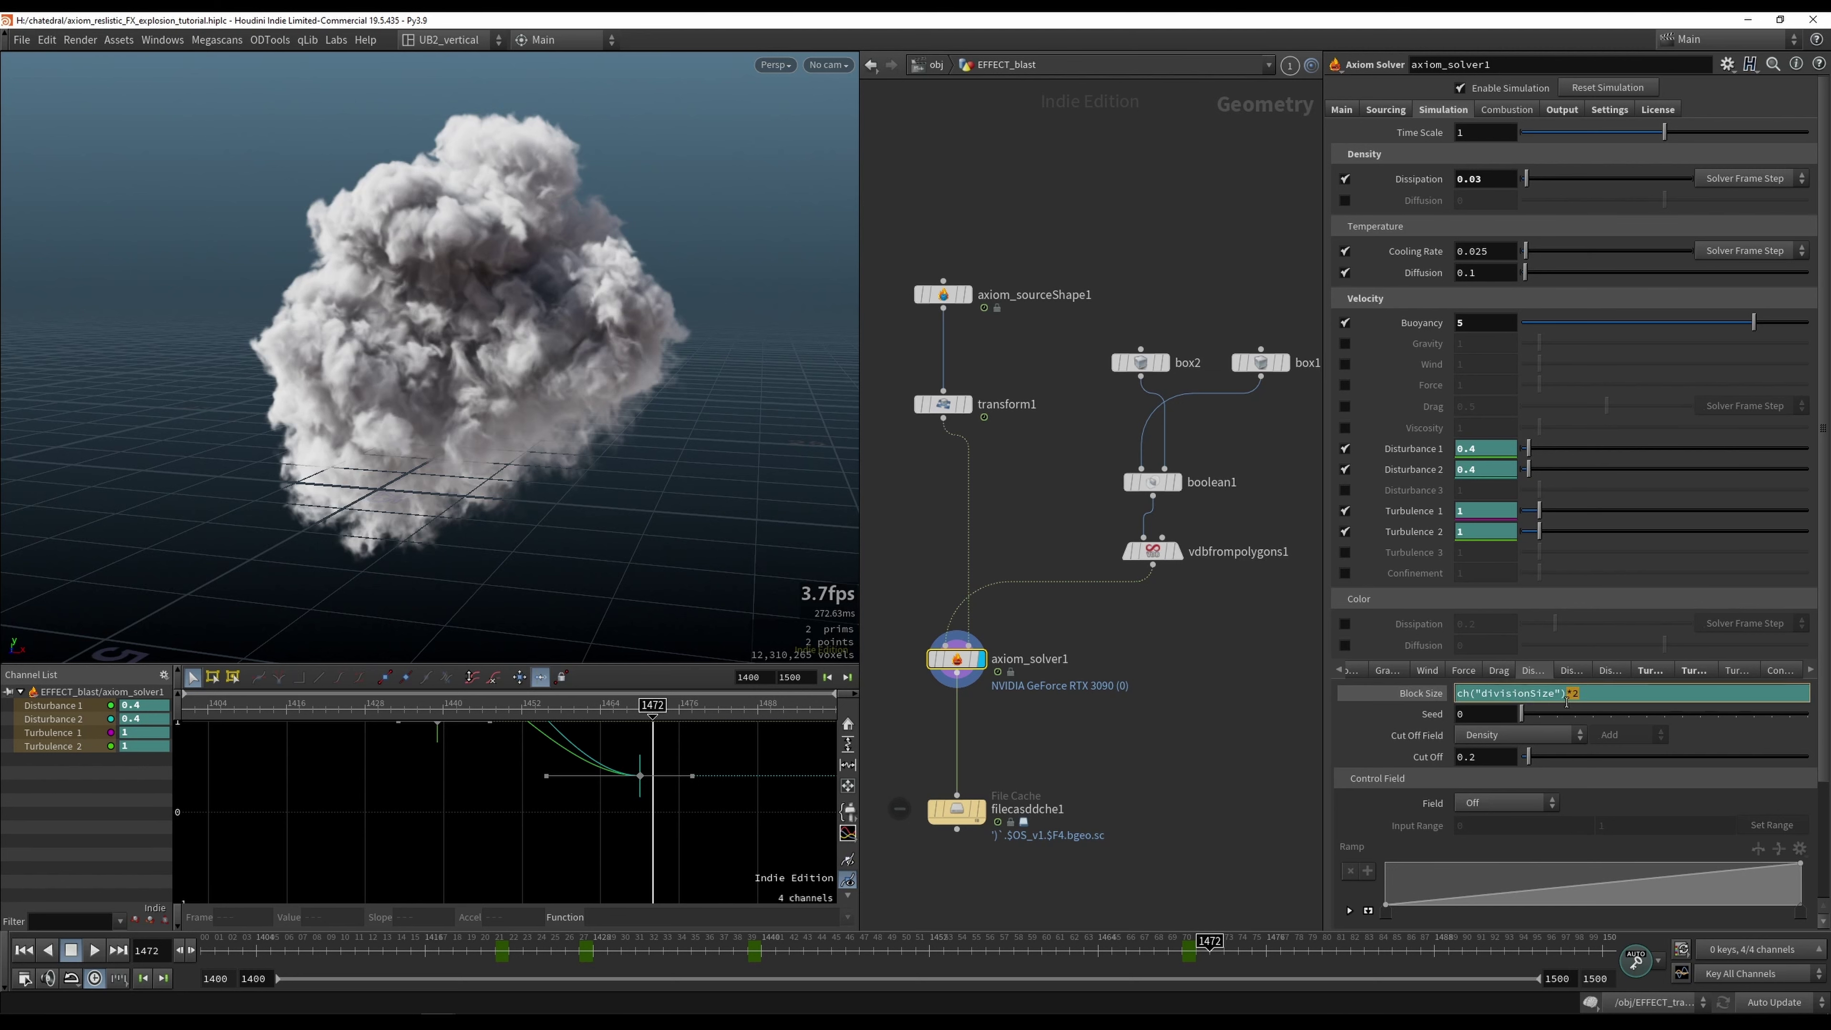
click(1342, 109)
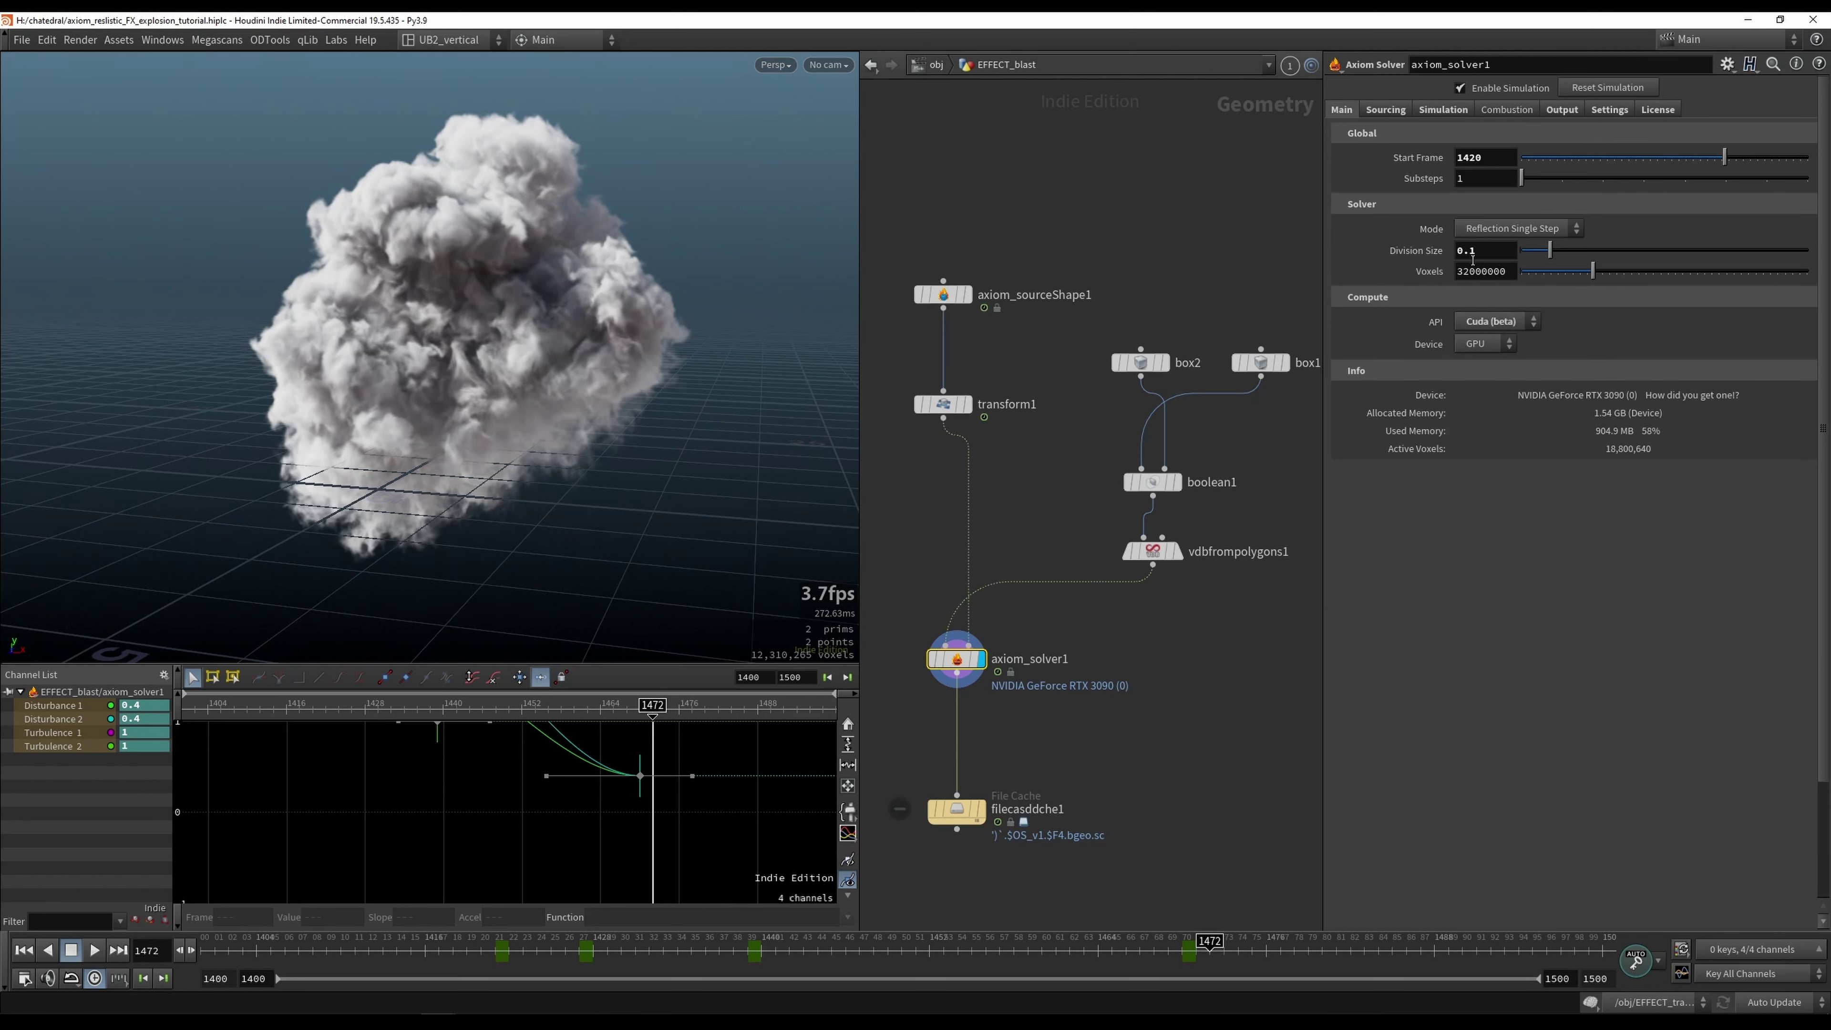
click(1386, 110)
click(1438, 109)
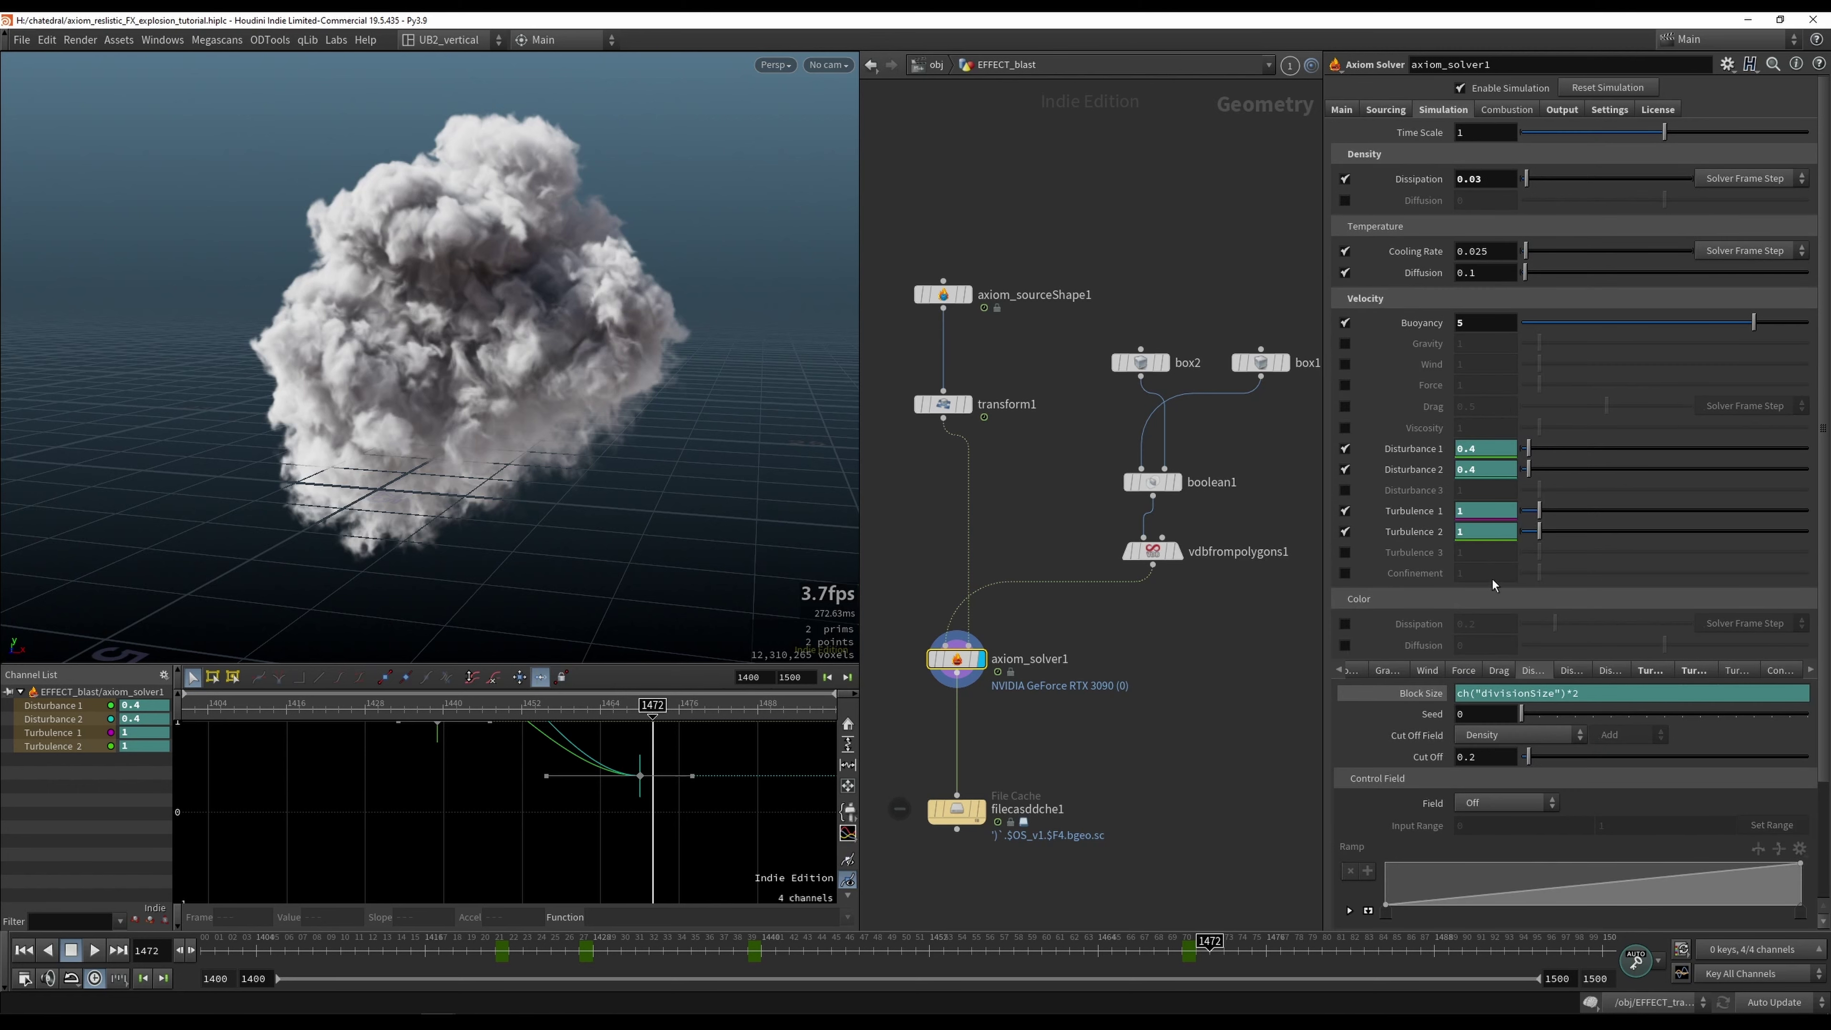
click(1435, 695)
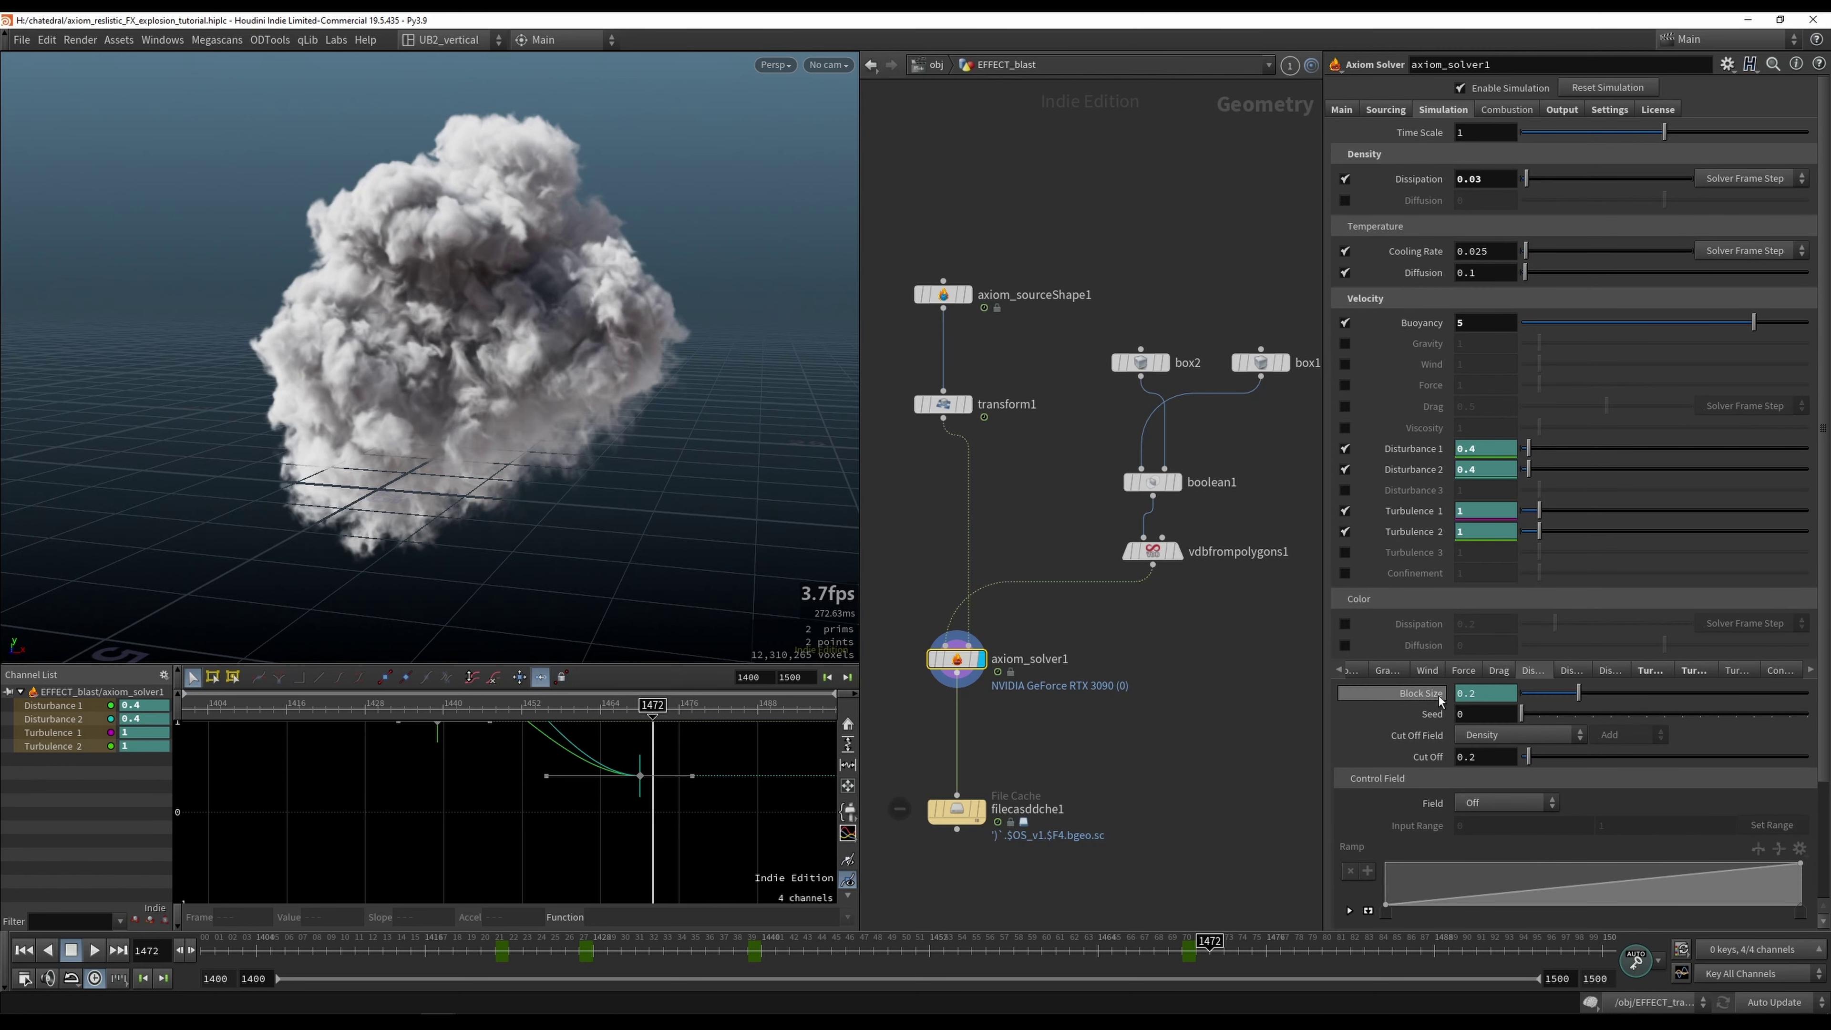
ctrl+shift+click(1439, 696)
key(ctrl+z)
click(1442, 697)
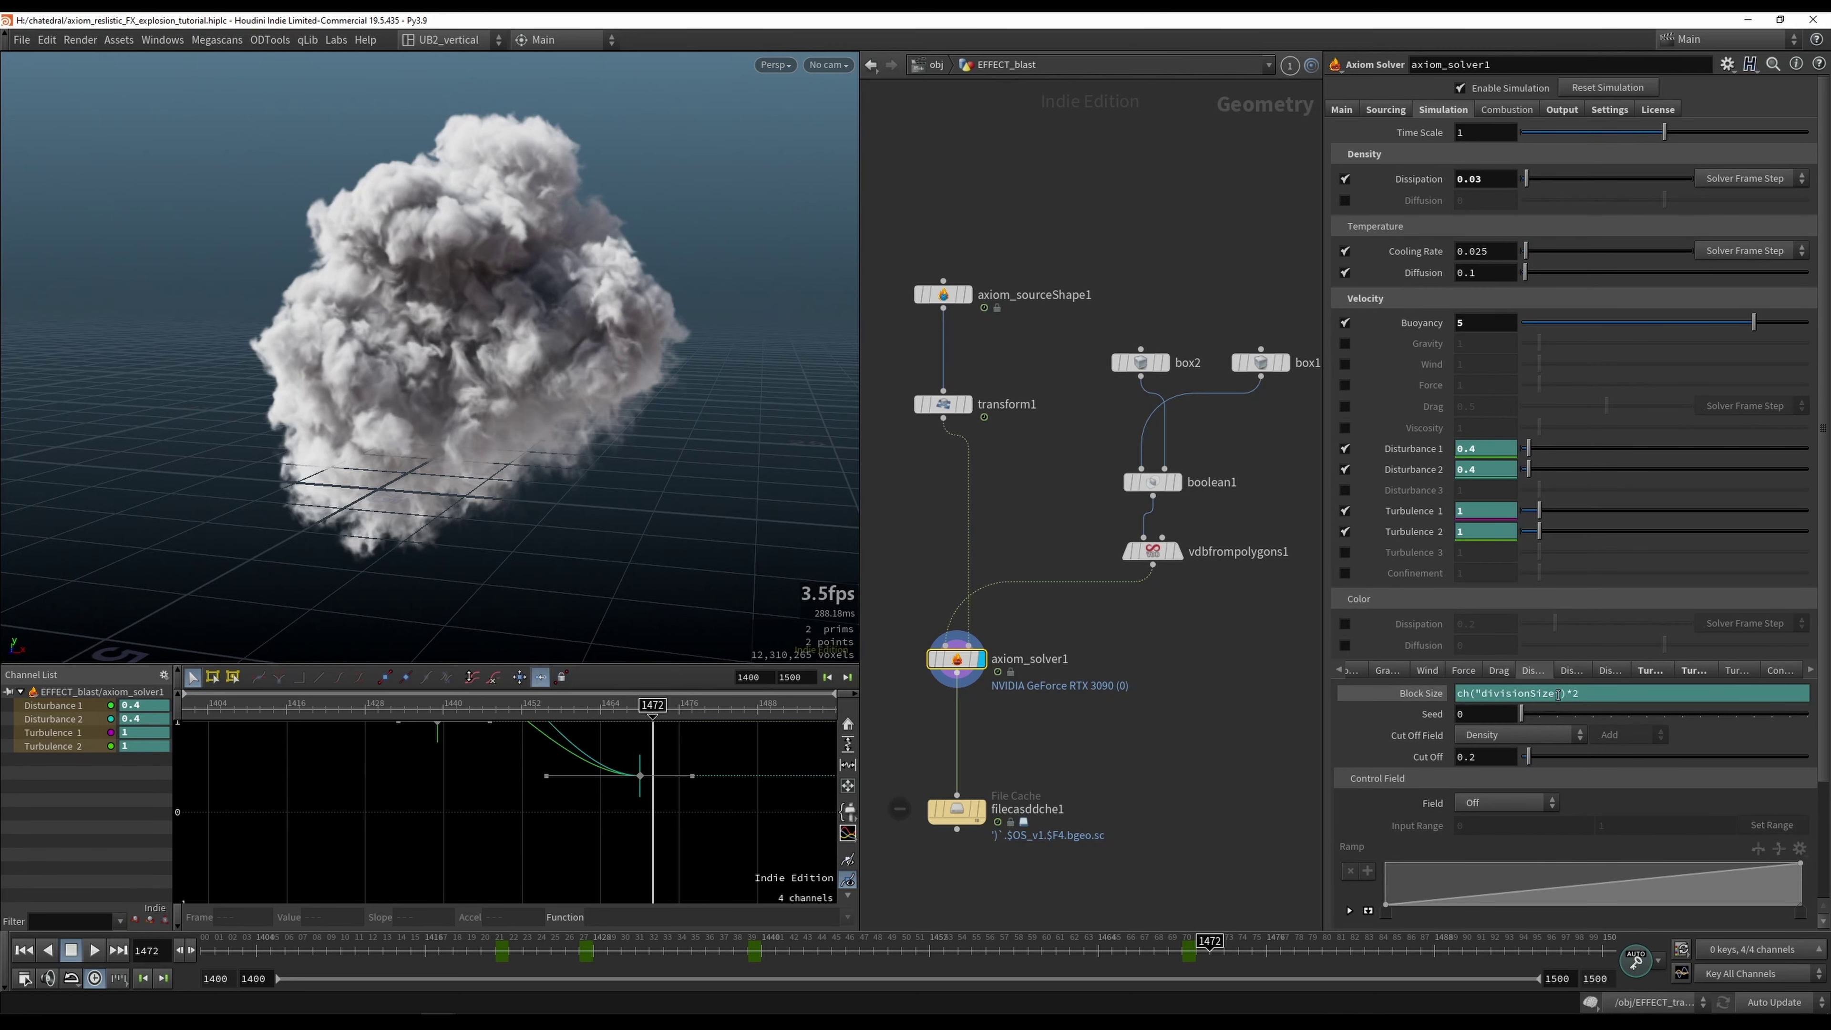
Step: Change the Block Size expression of axiom_solver1's Disturbance 2 to ch("divisionSize")*3
click(1572, 671)
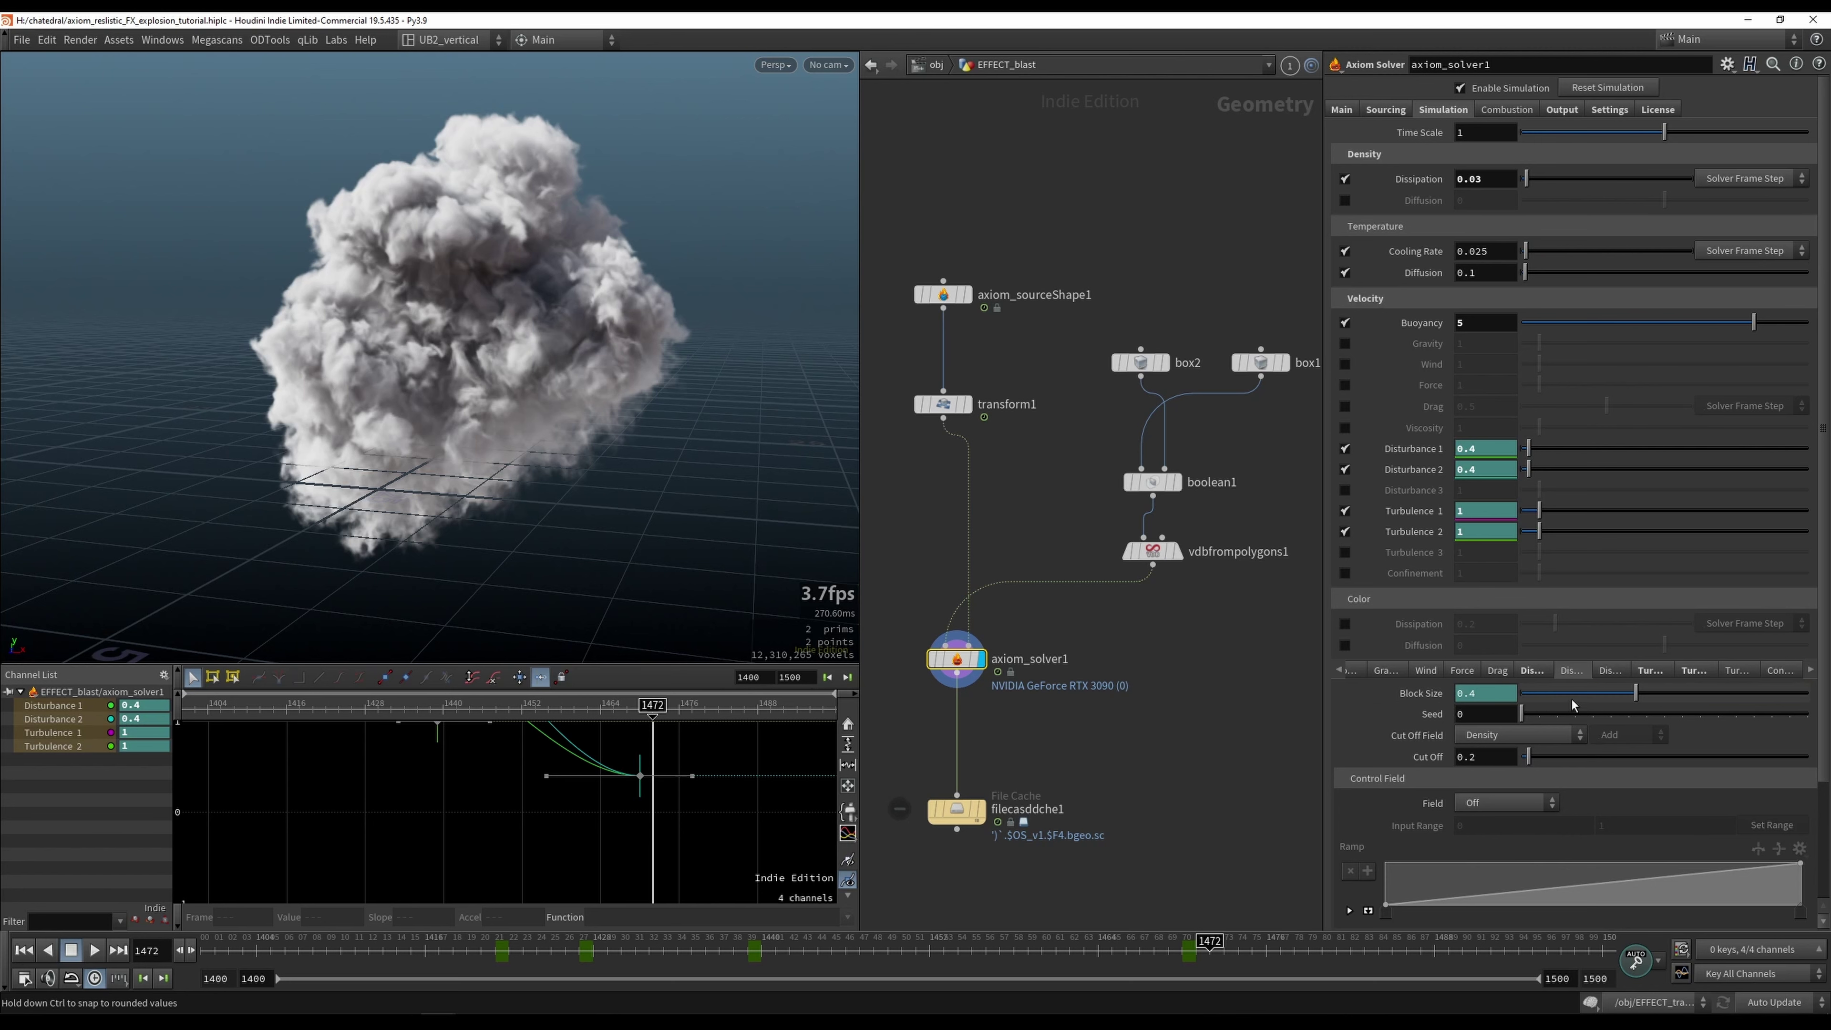
click(1435, 695)
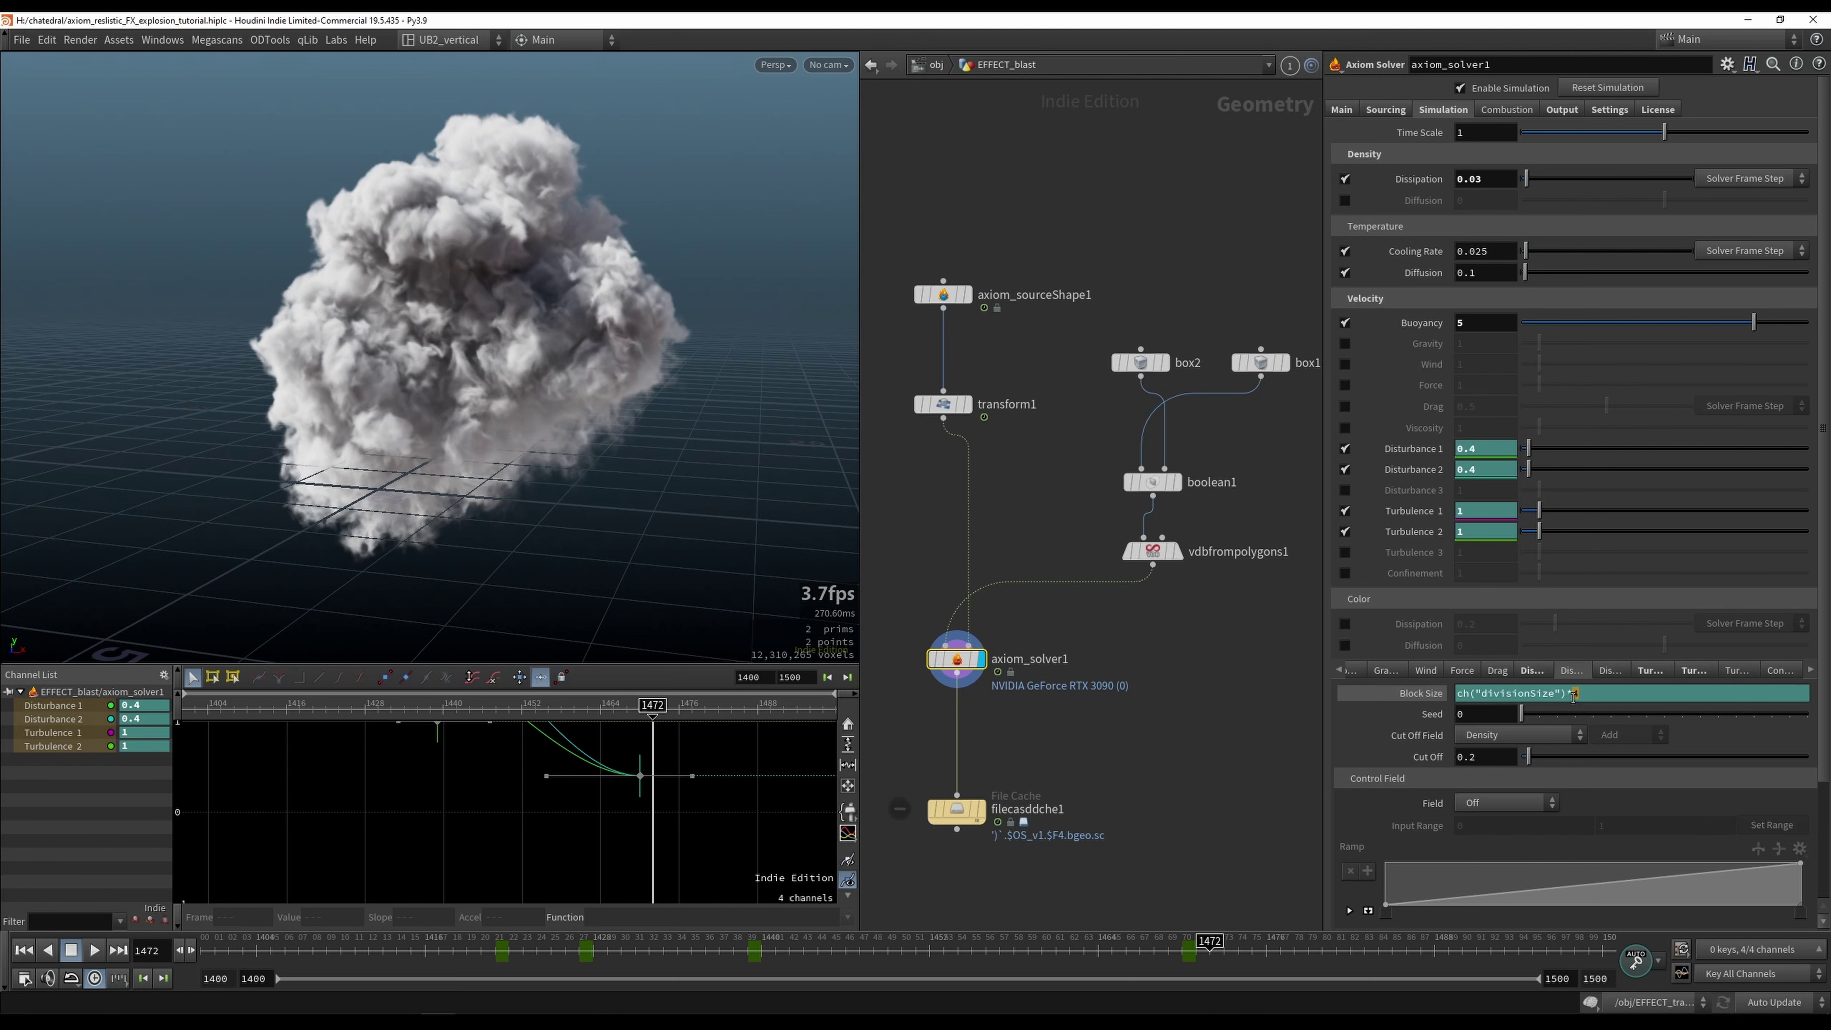
text(3)
key(Return)
click(1264, 653)
Step: Set axiom_solver1's Division Size to 0.06 and return to frame 1400
click(1344, 113)
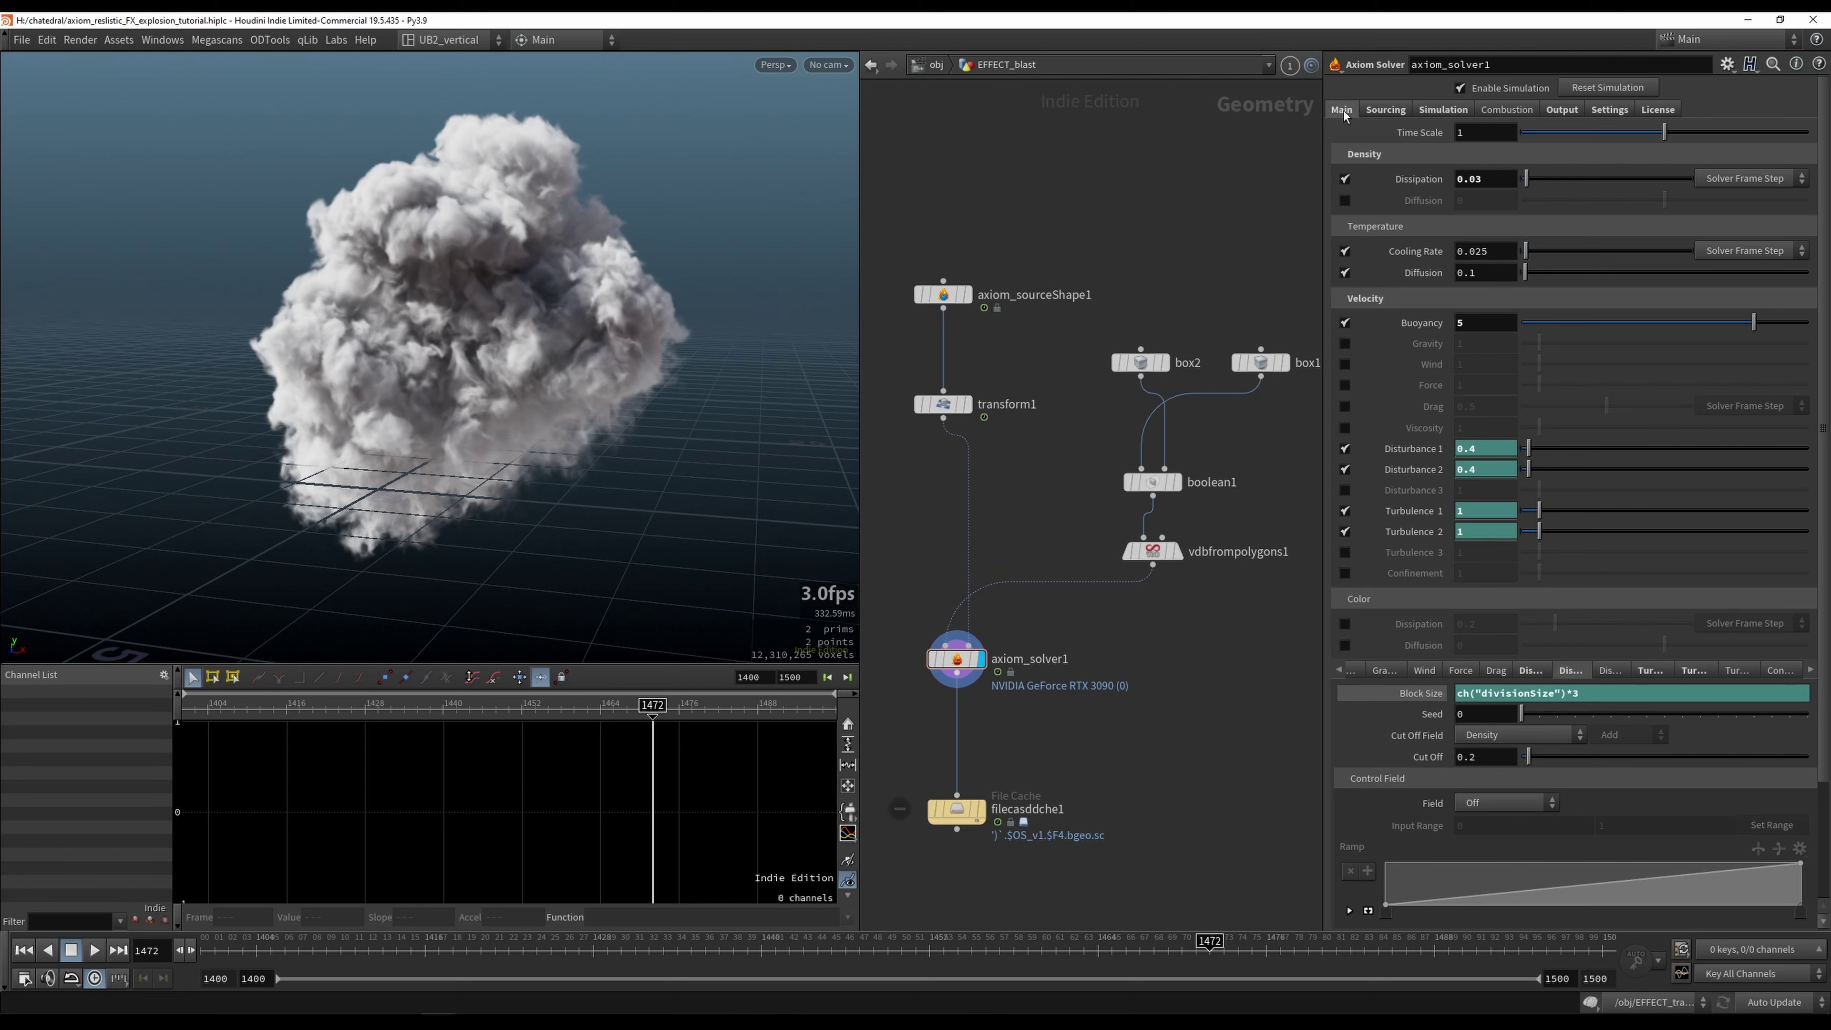
click(1343, 110)
click(1478, 259)
text(0.0)
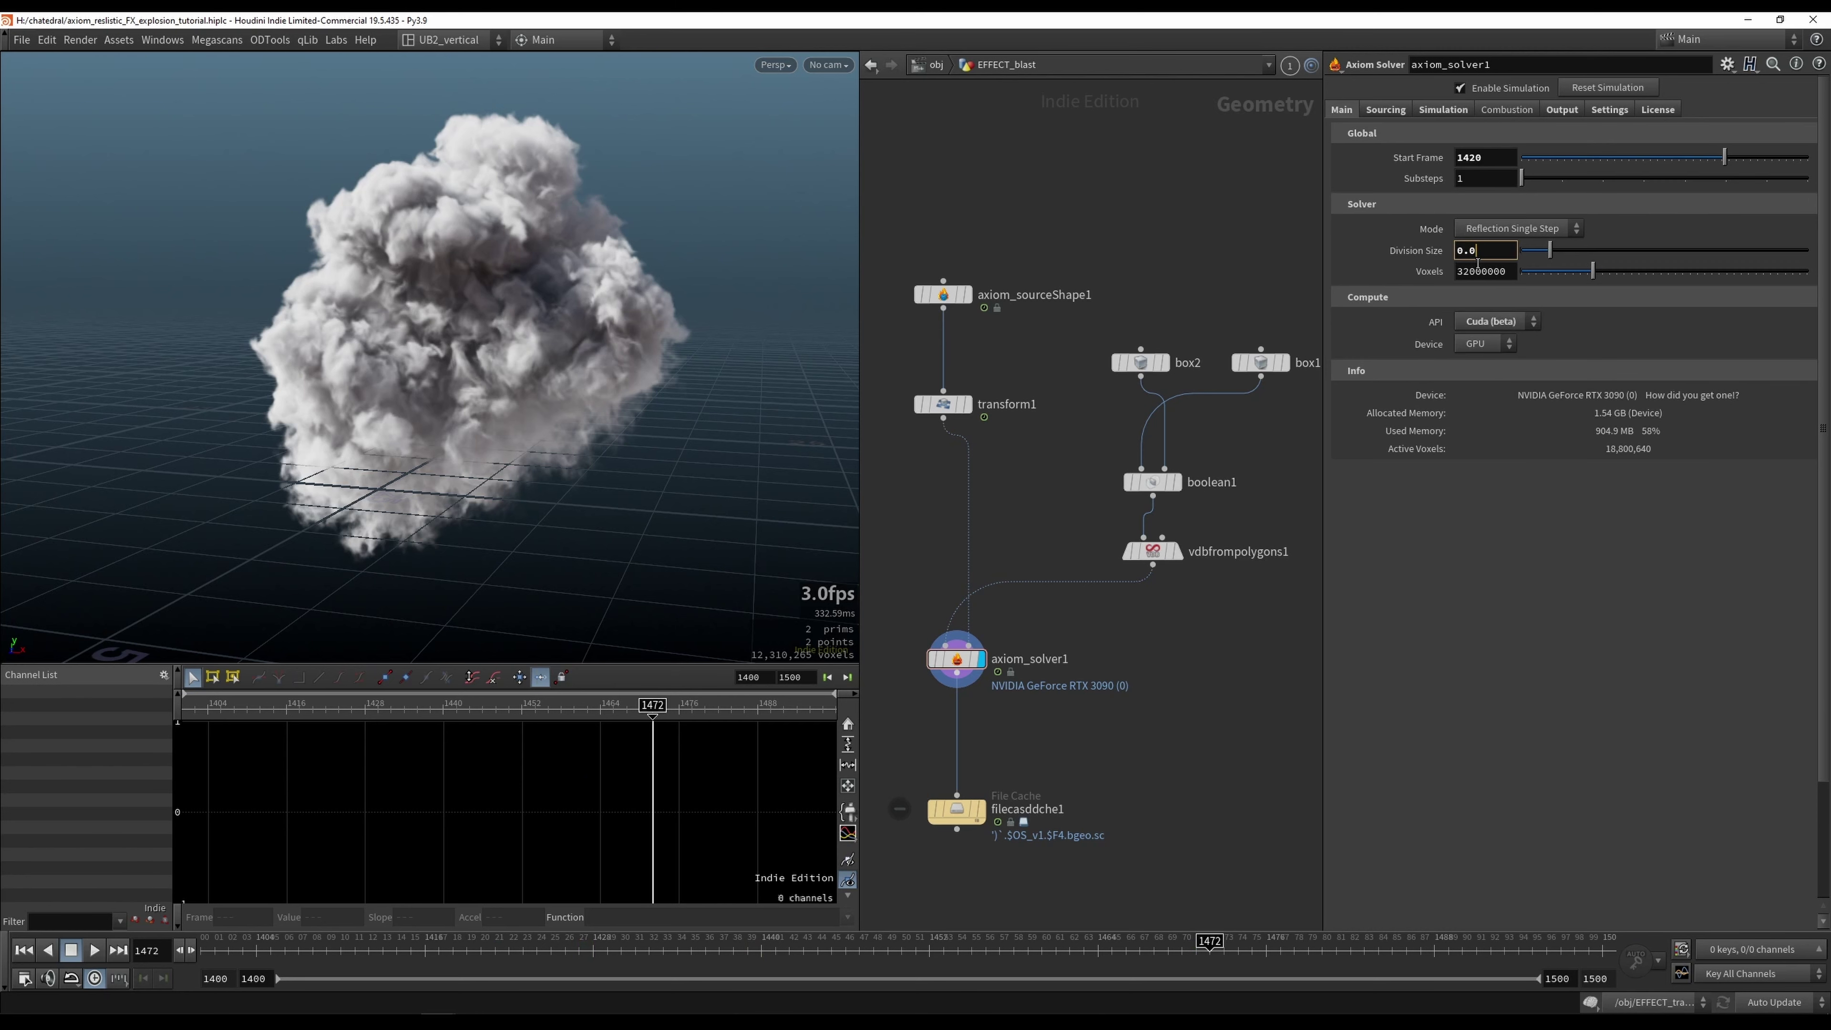
text(6)
key(Return)
key(ctrl+Up)
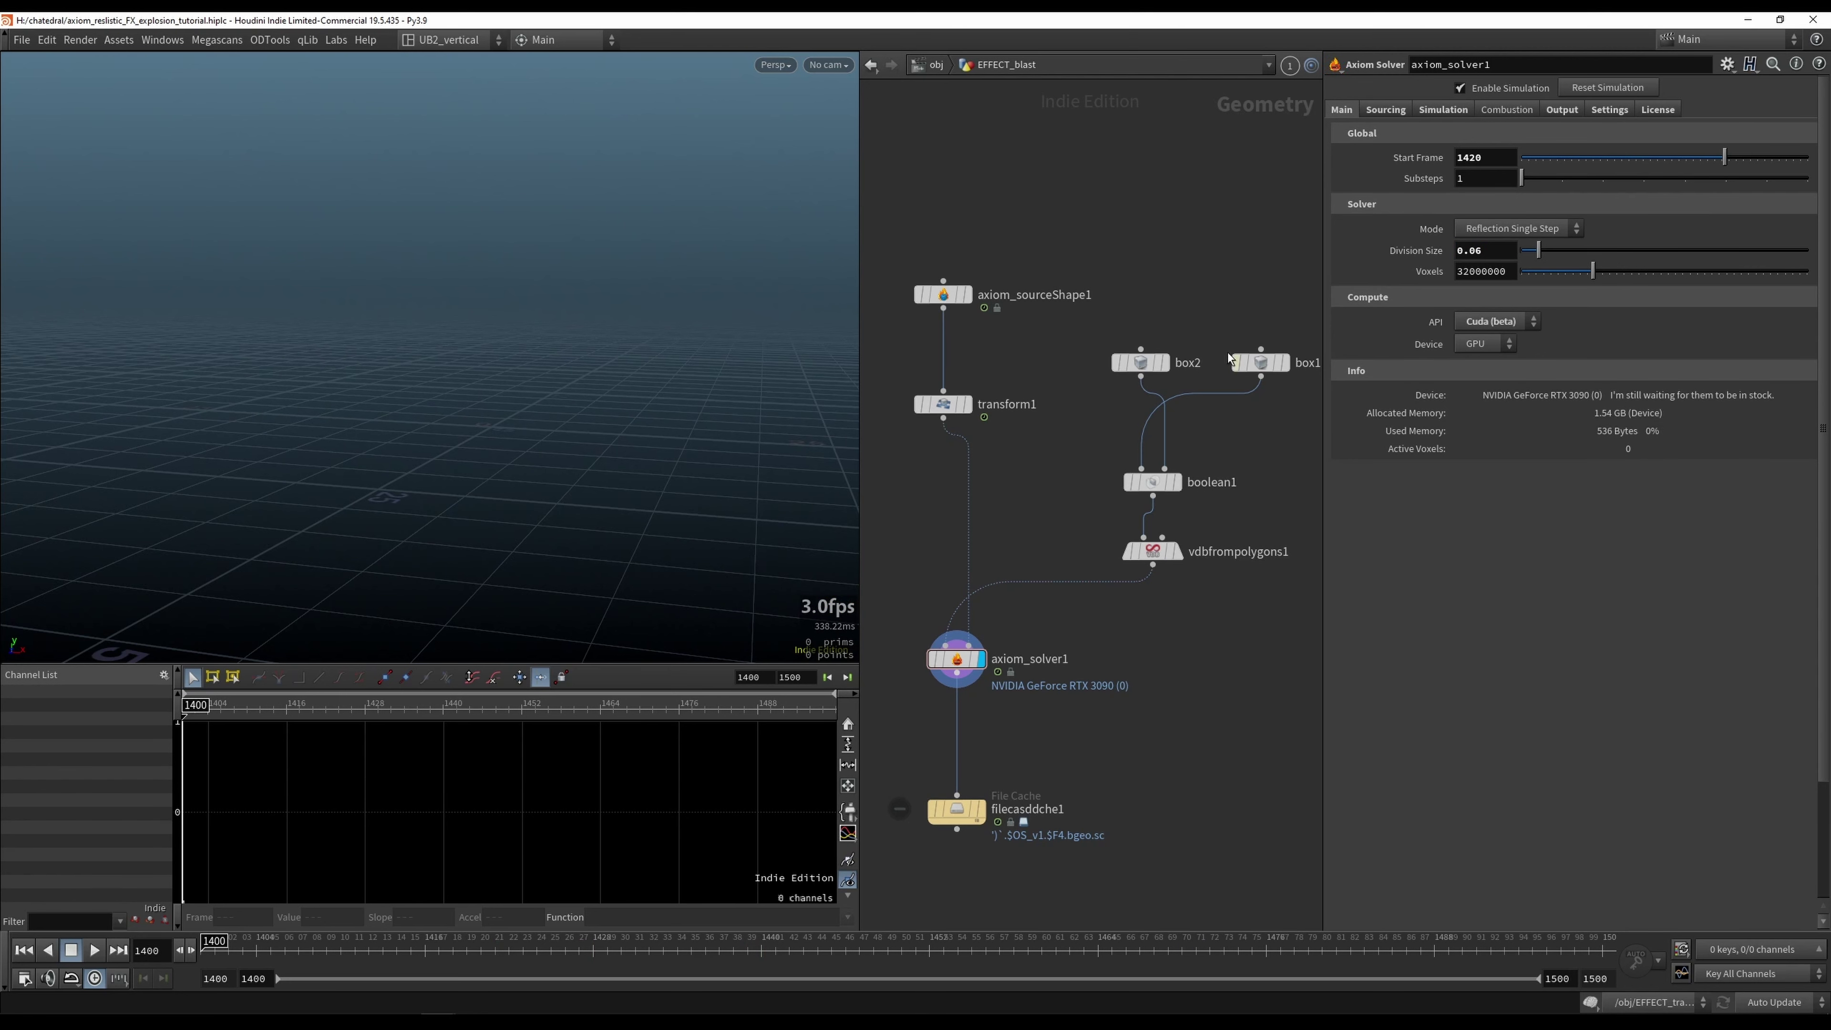
Step: Delete the Block Size expressions of axiom_solver1's Disturbance 1 and Disturbance 2, keeping the values 0.06 and 0.18
click(1442, 110)
click(1411, 699)
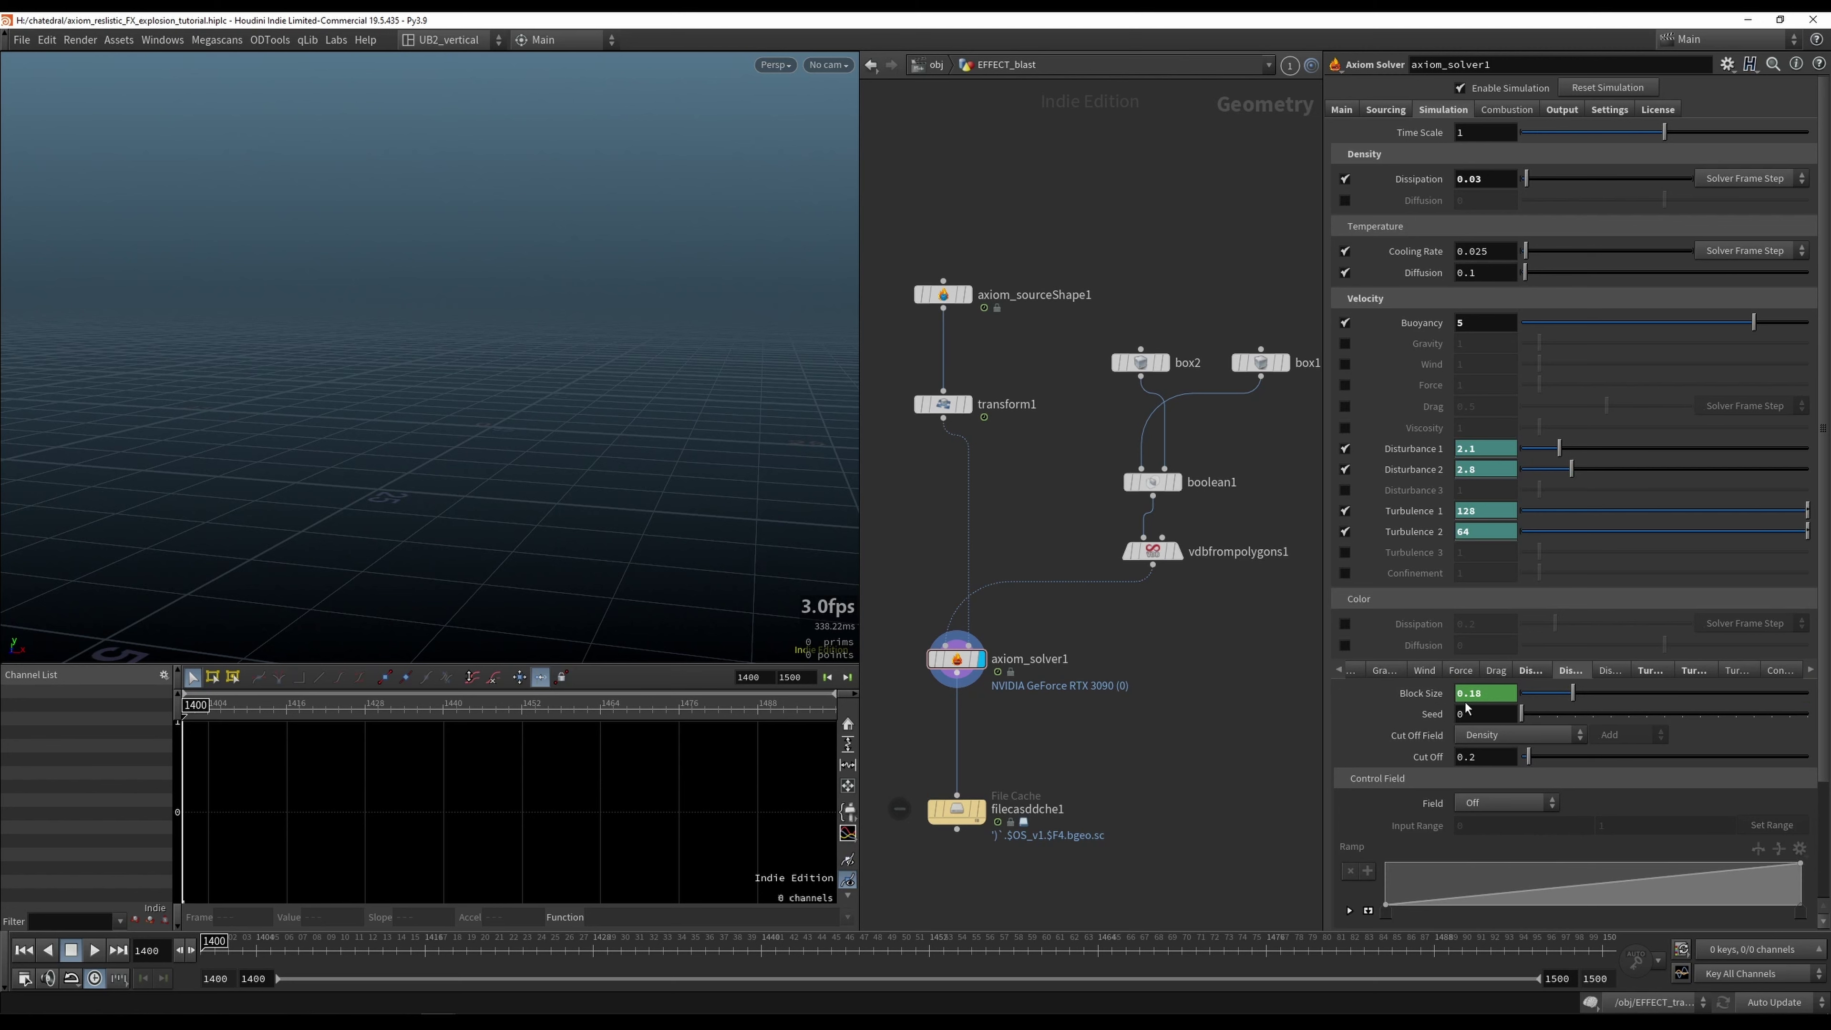
click(1539, 671)
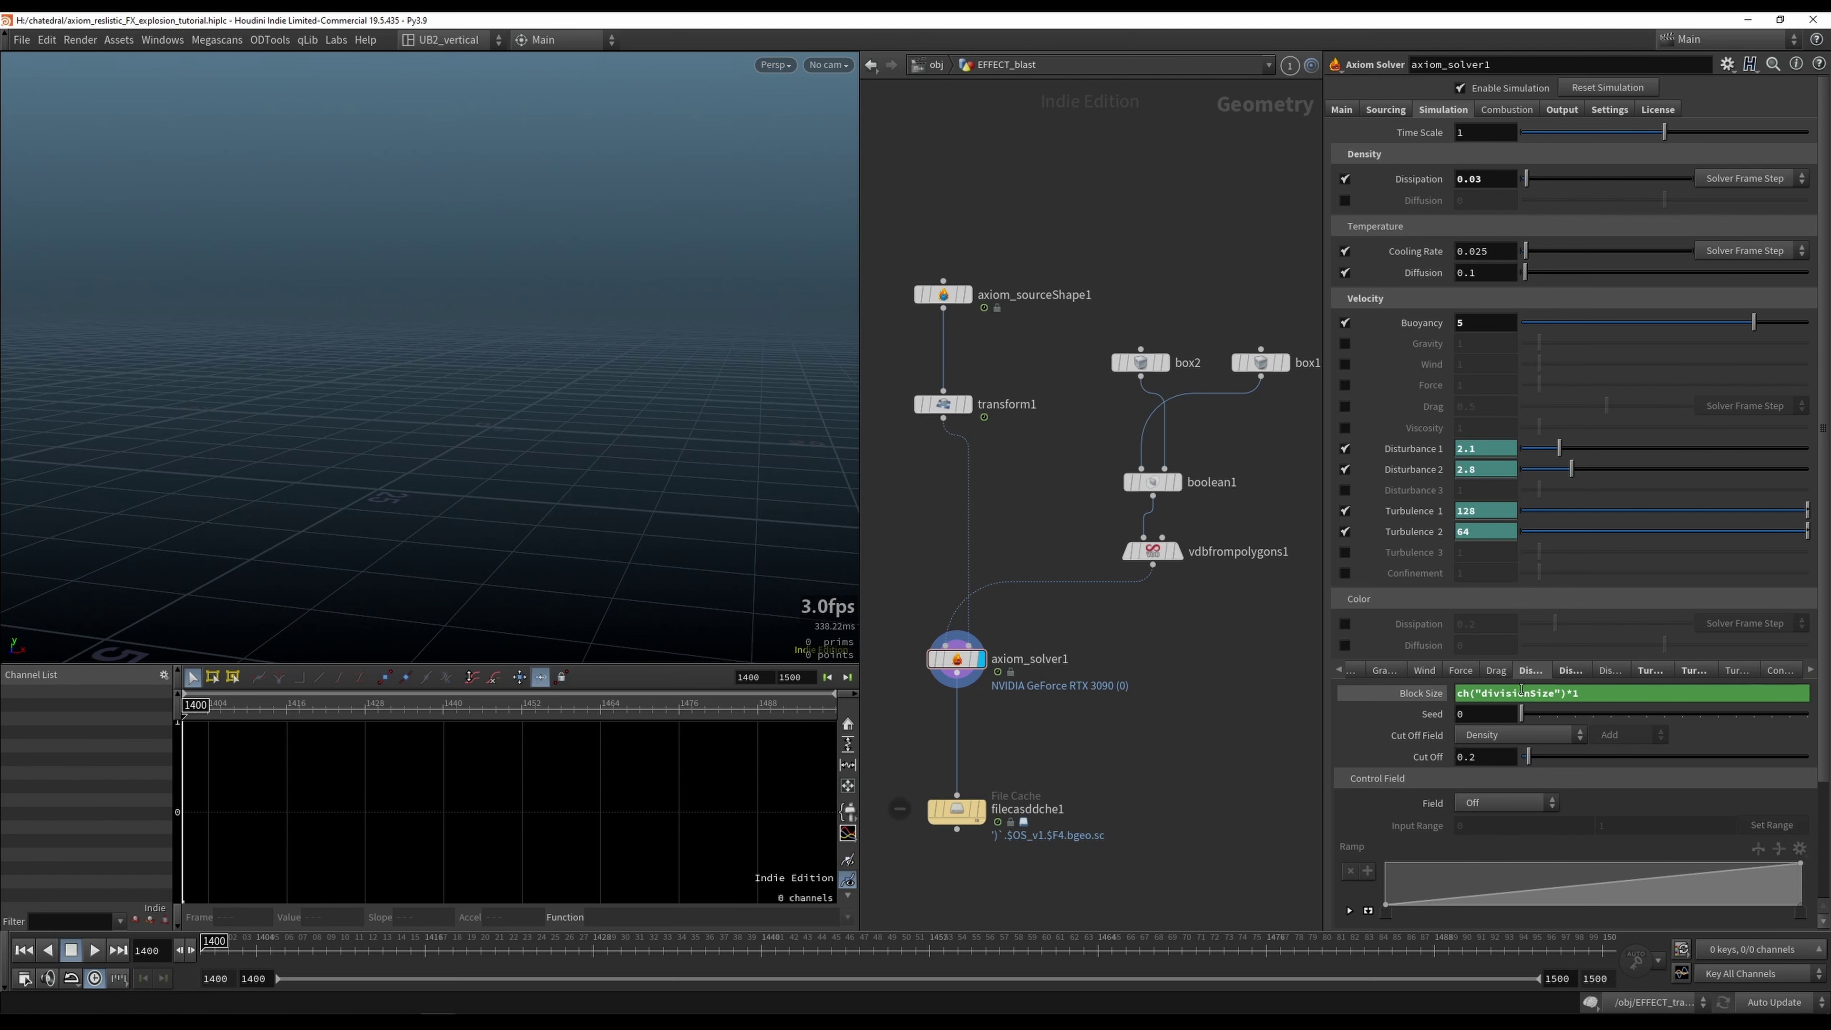
click(1424, 697)
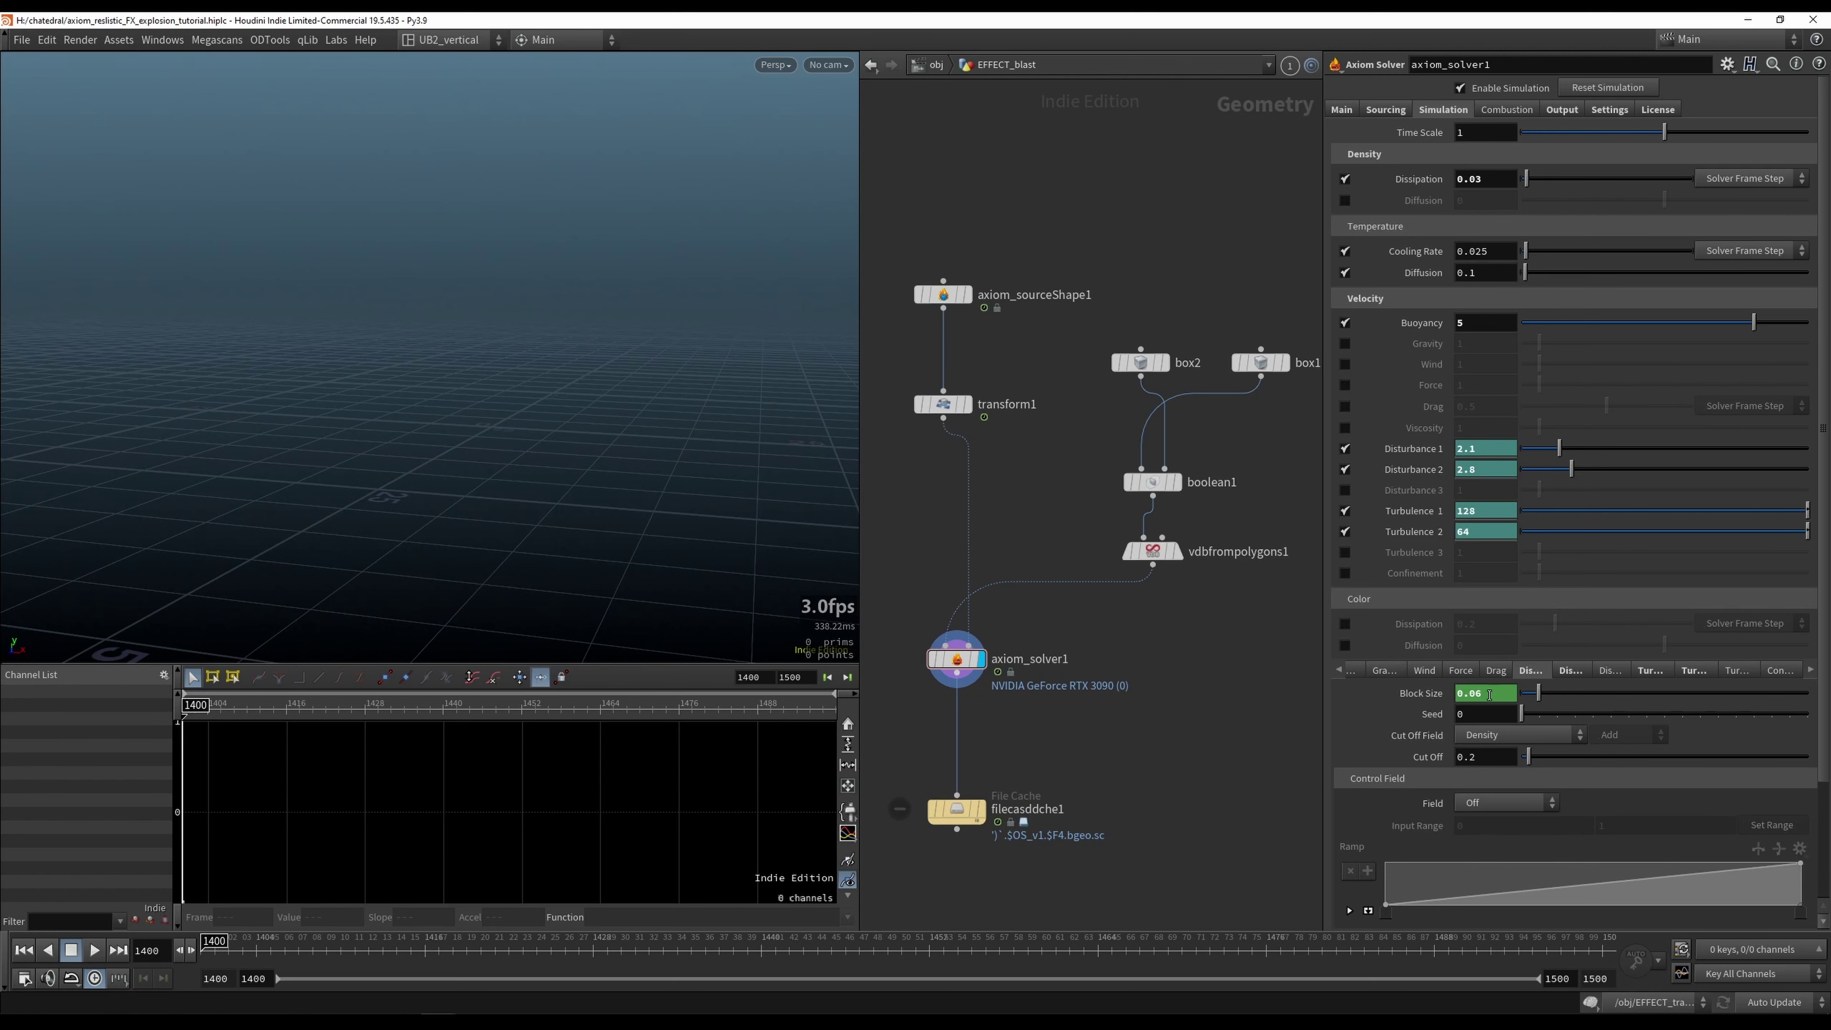
ctrl+shift+click(1435, 702)
click(1569, 672)
ctrl+shift+click(1421, 701)
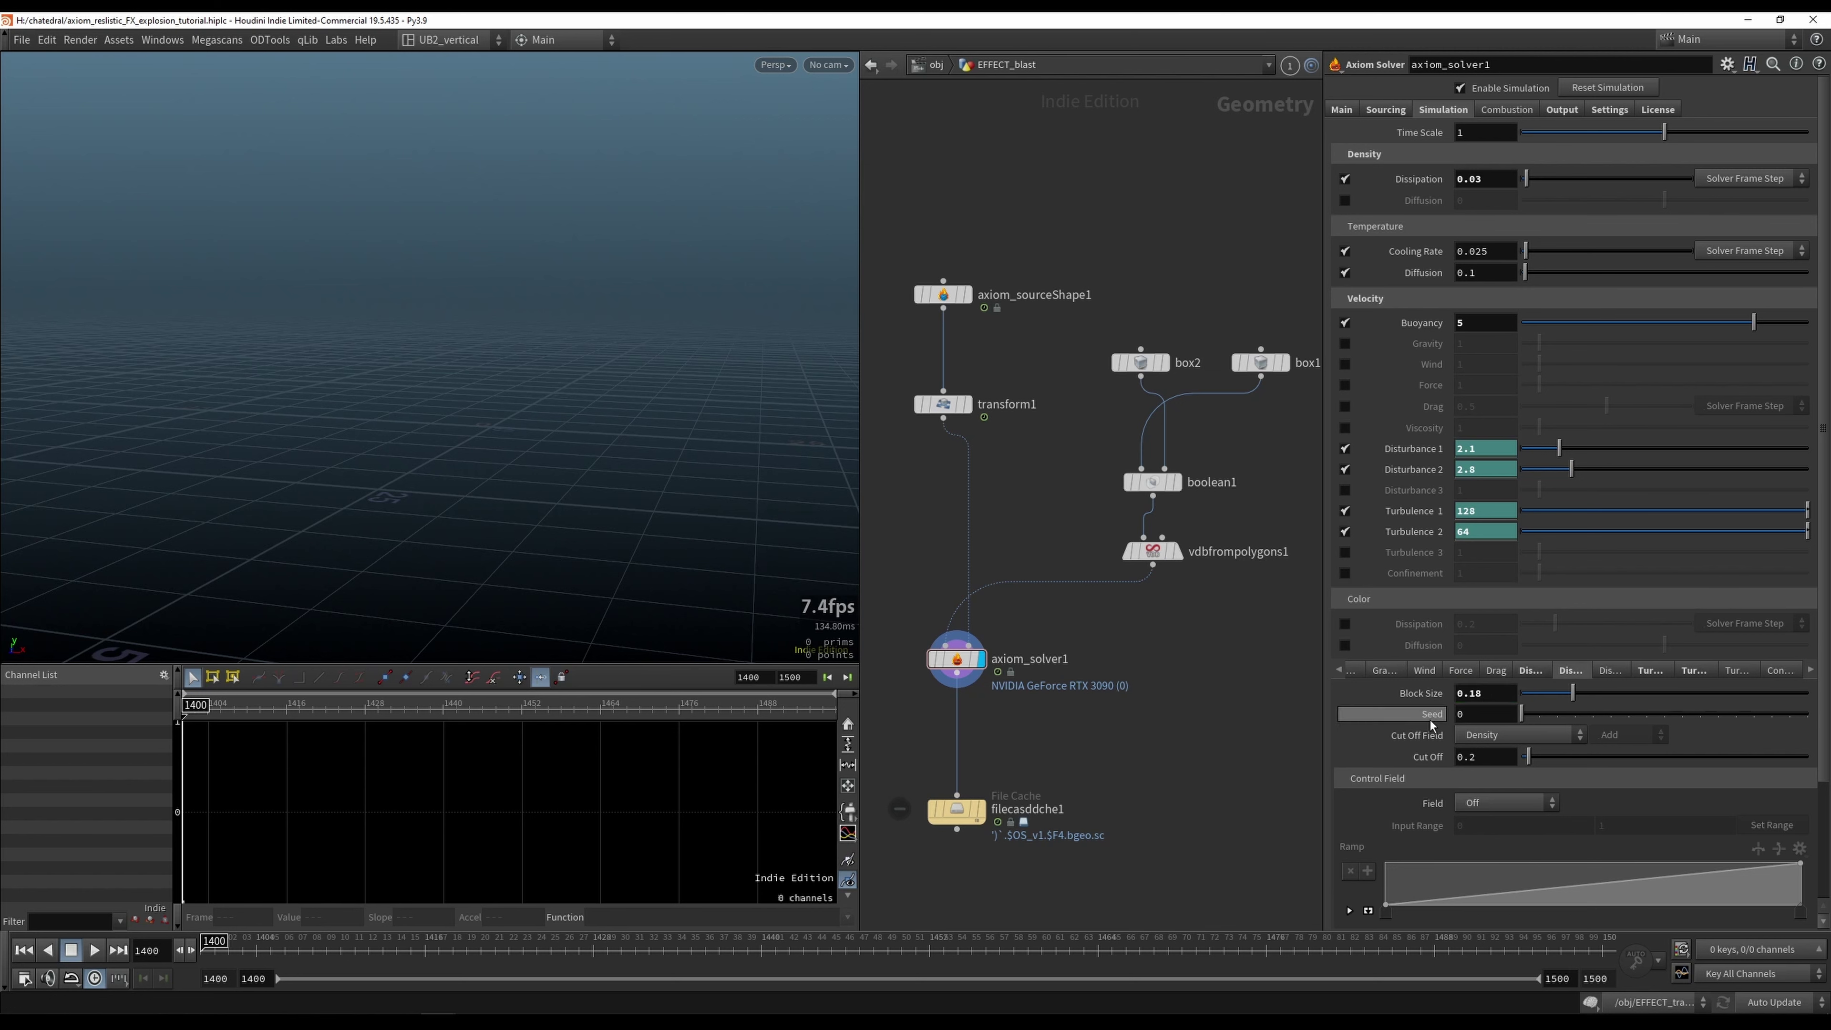
Step: Play the axiom_solver1 simulation from frame 1400 to about frame 1469 and inspect the smoke cloud from several angles
click(949, 685)
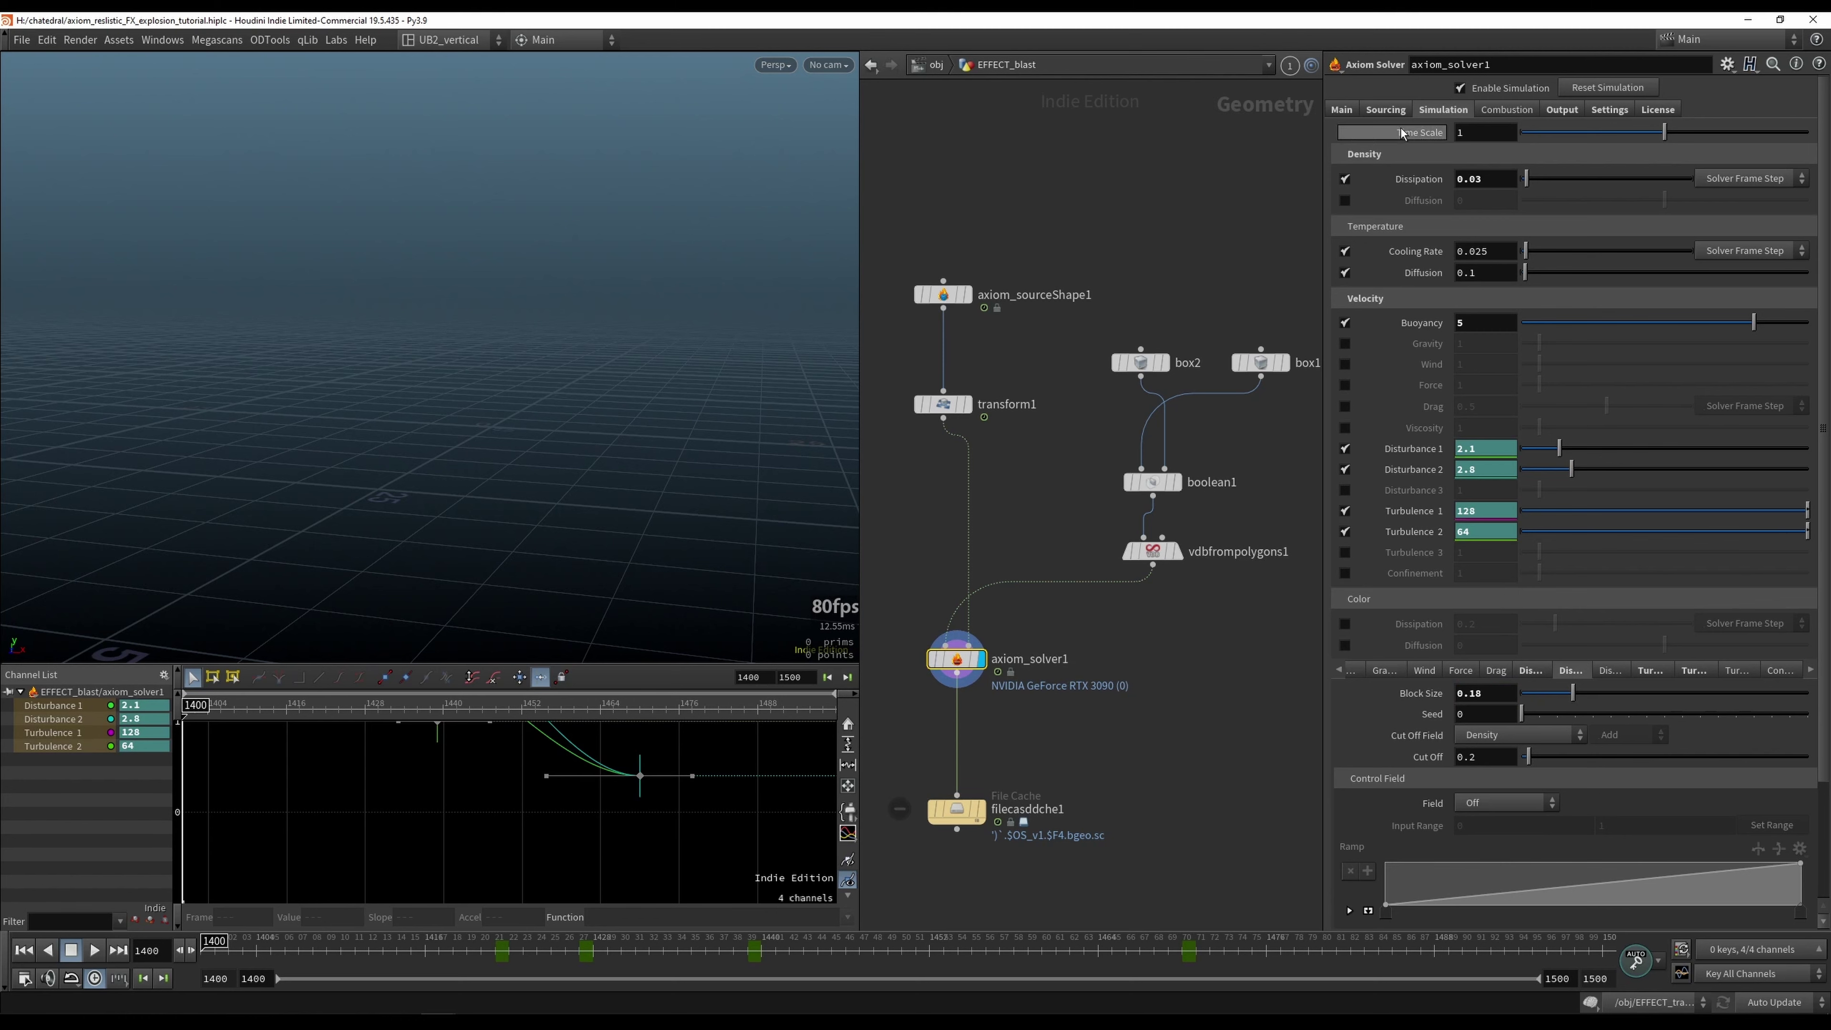
click(1343, 109)
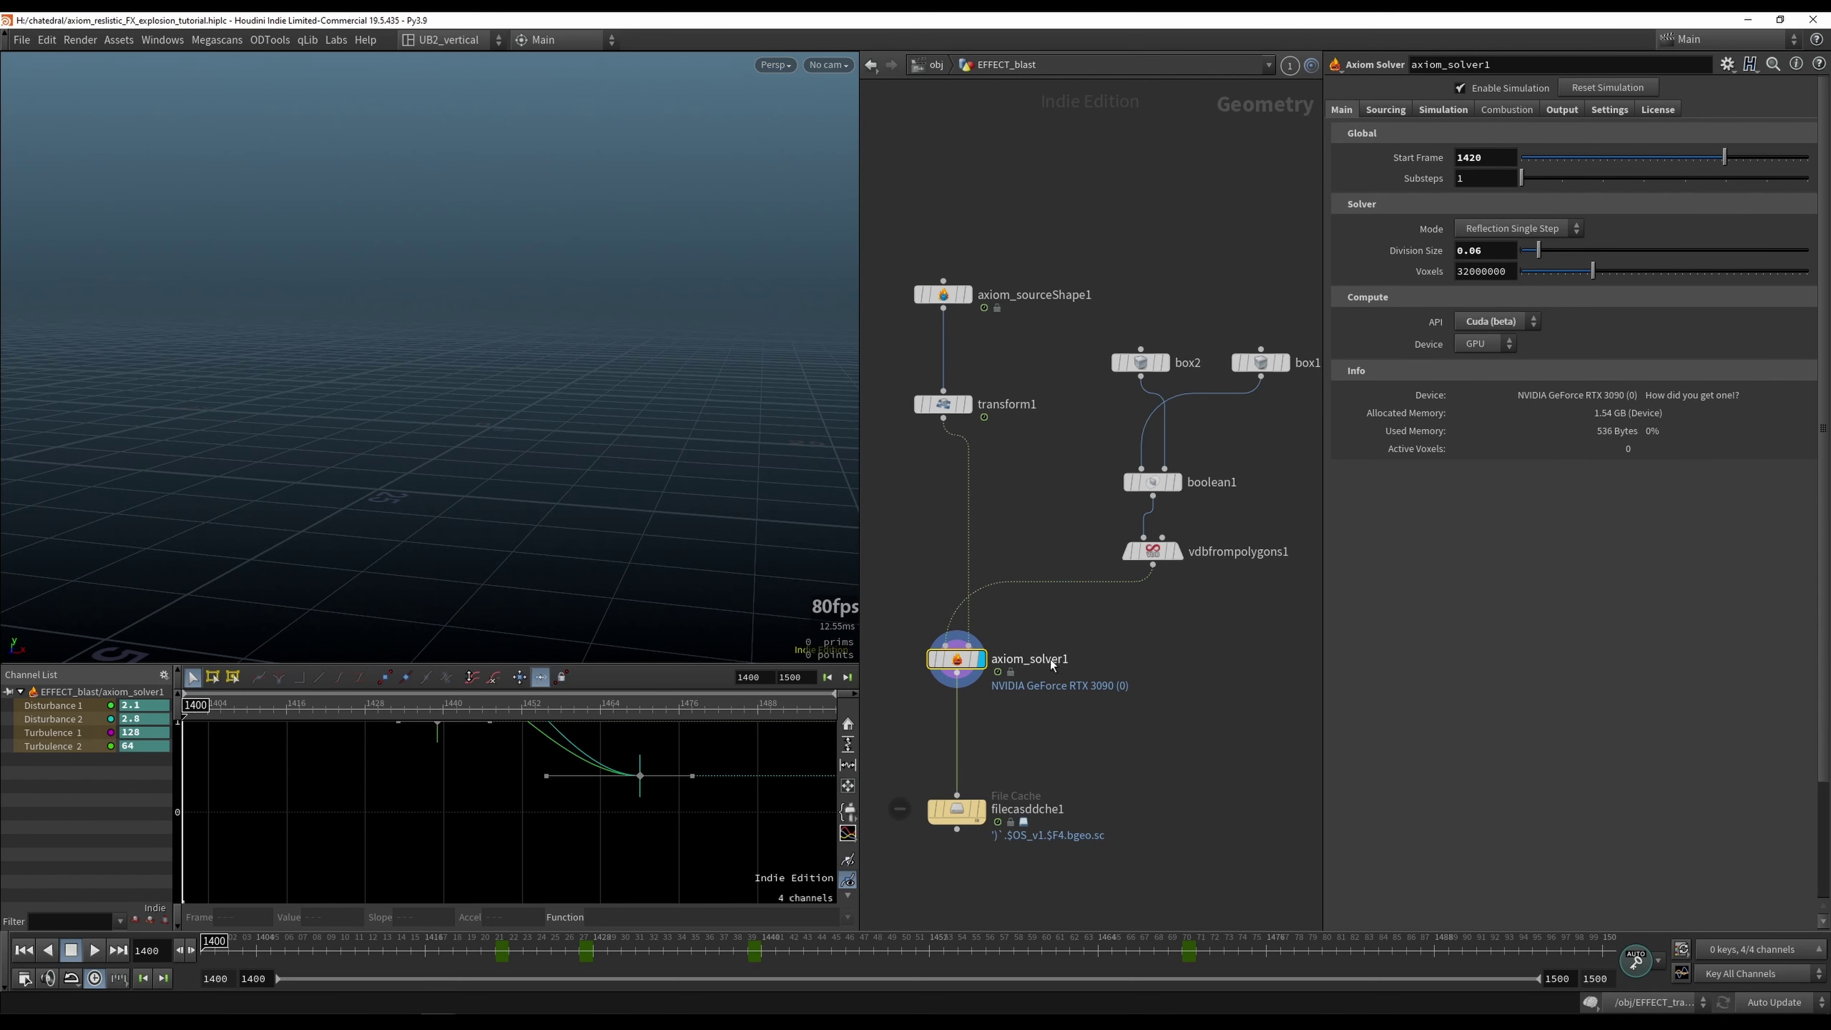
key(Up)
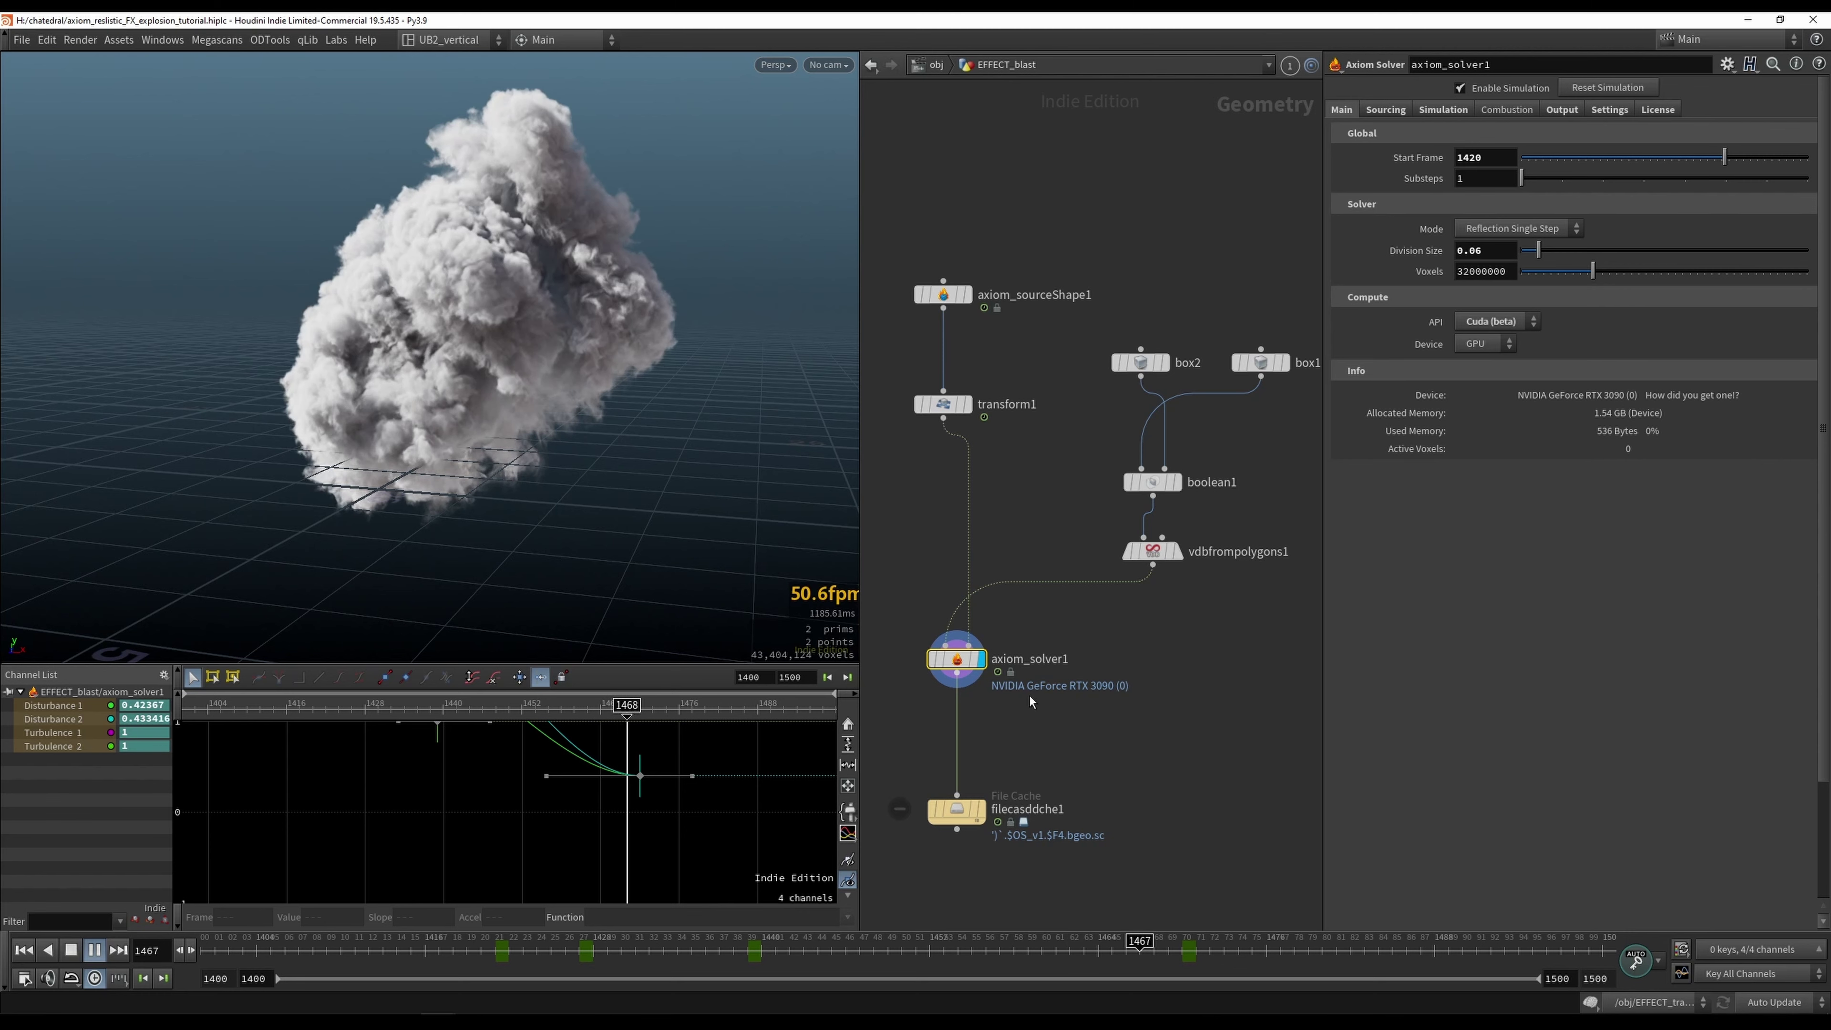
key(Escape)
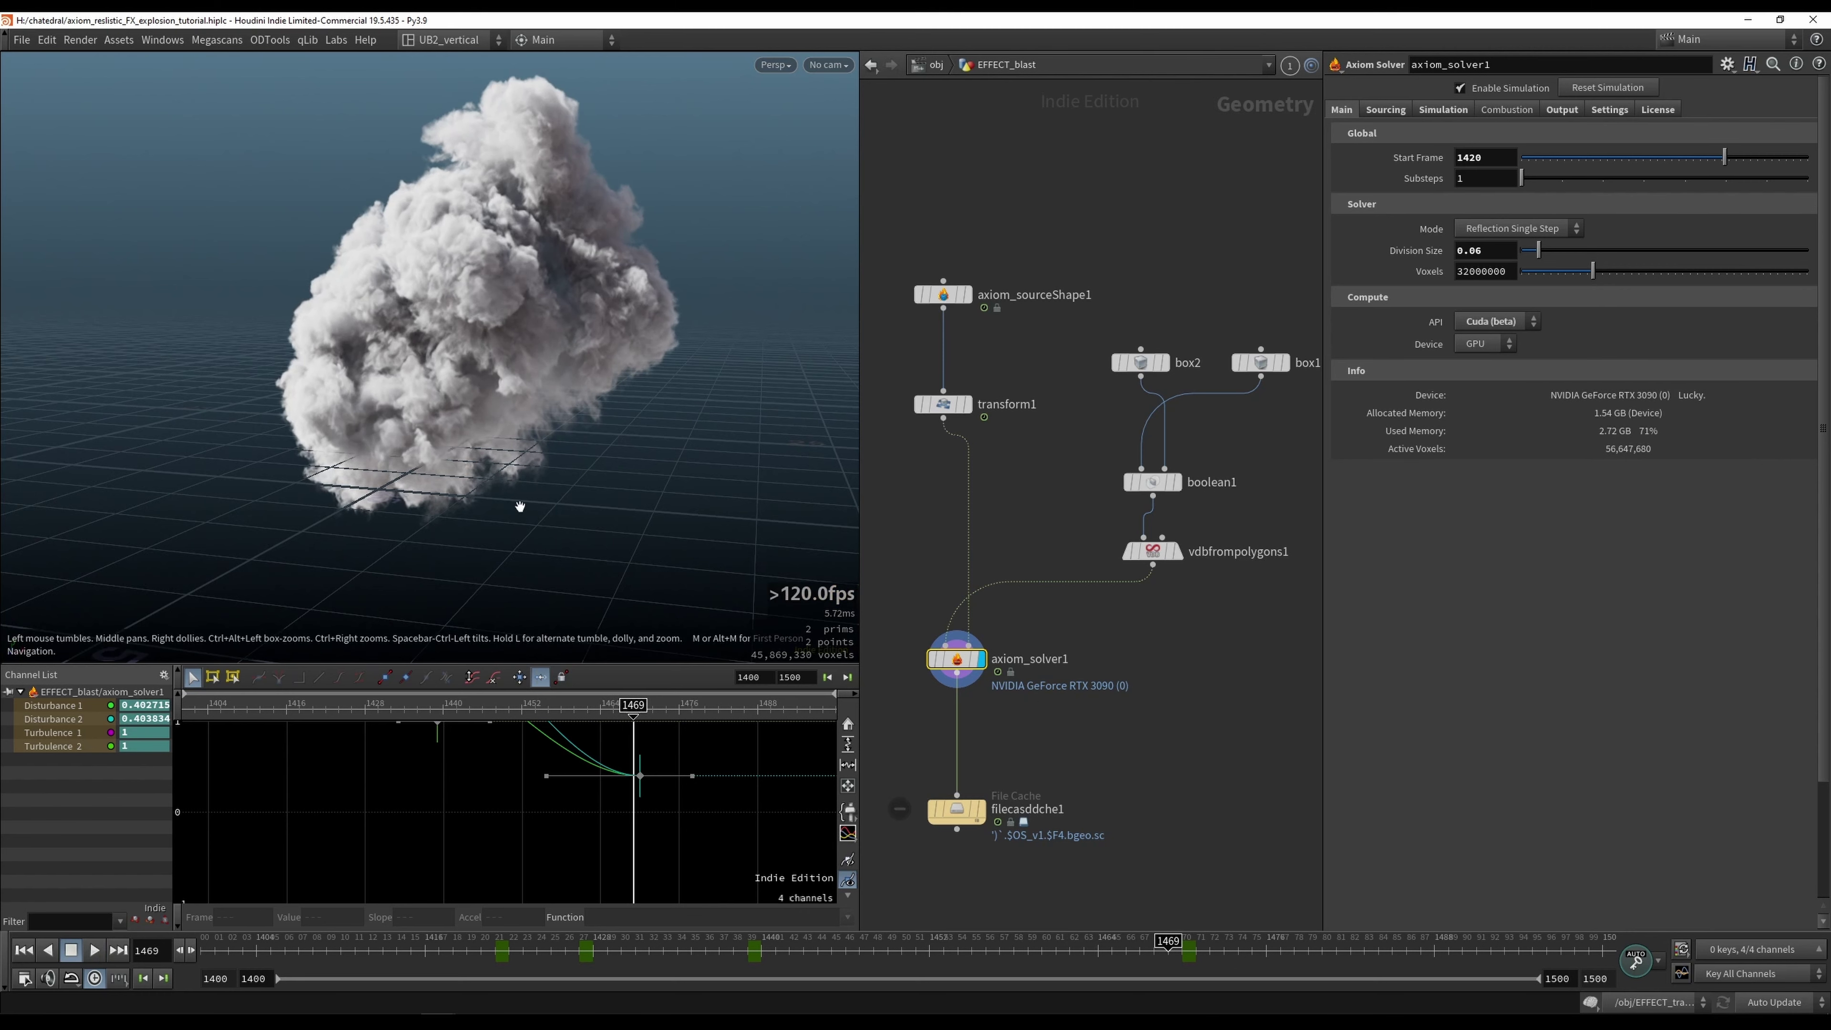
drag(520, 506, 629, 418)
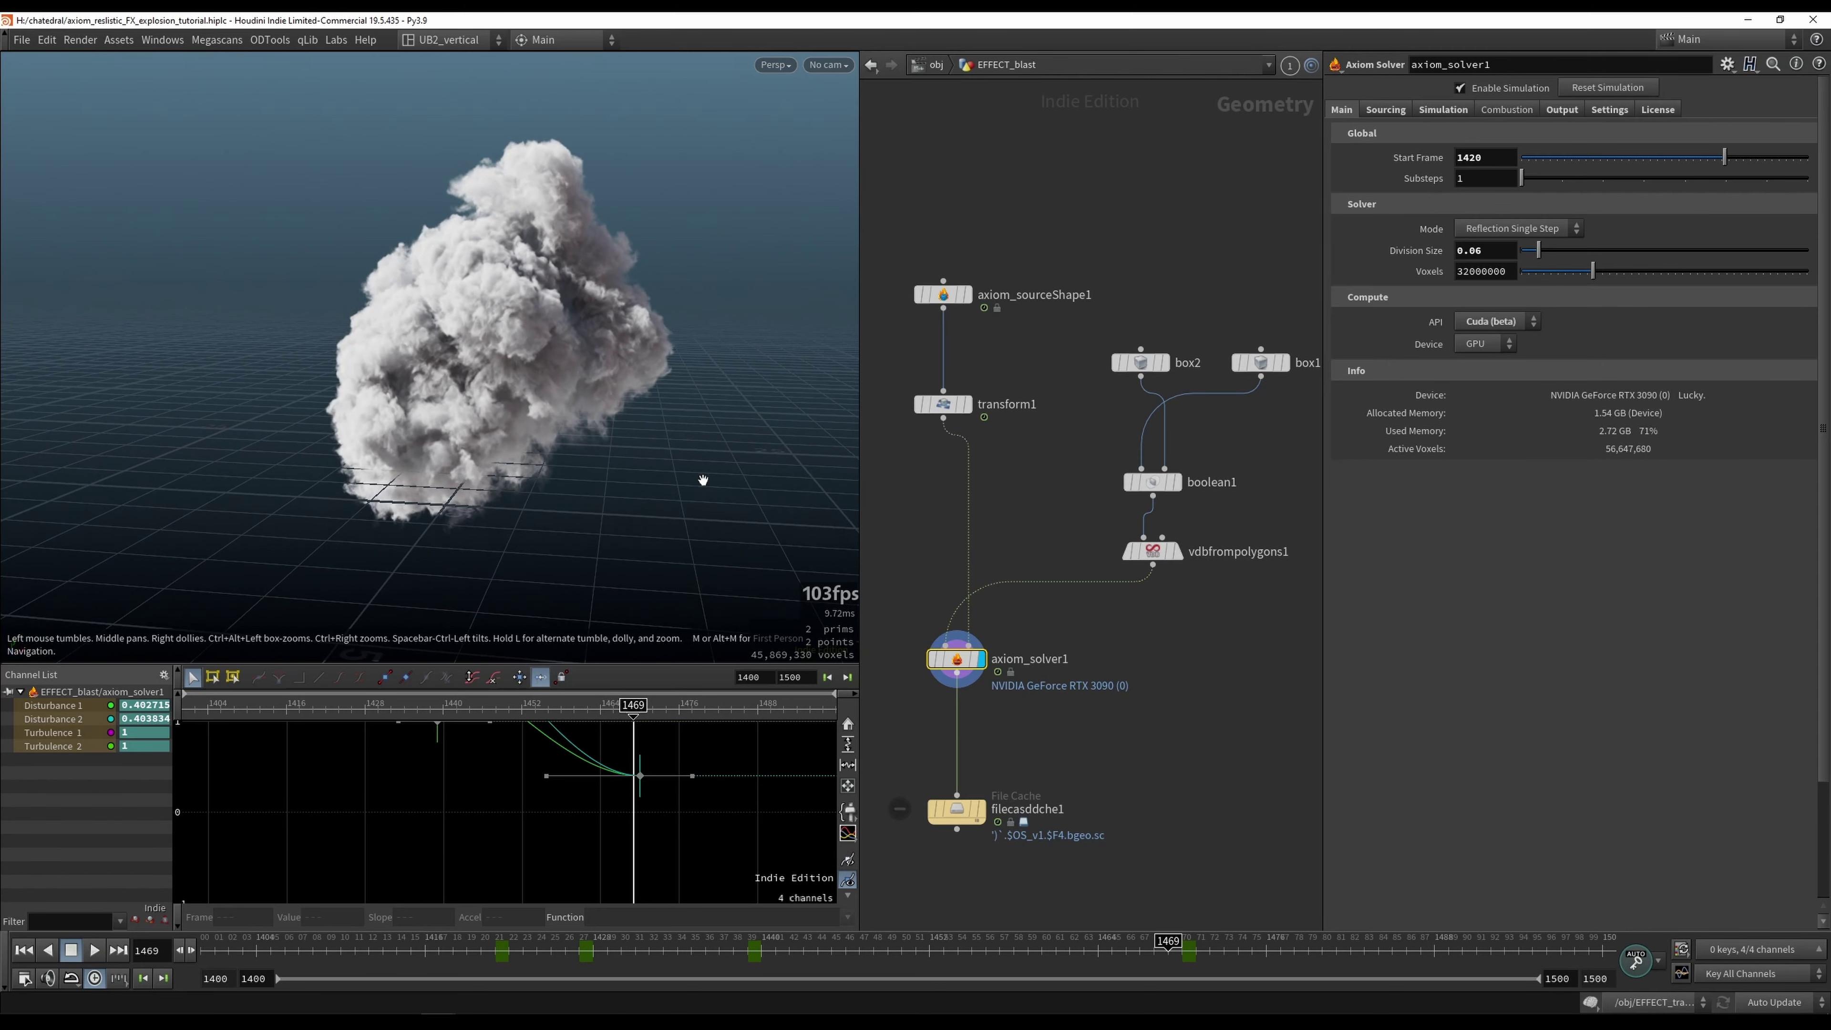
right_drag(600, 499, 677, 482)
drag(661, 447, 681, 488)
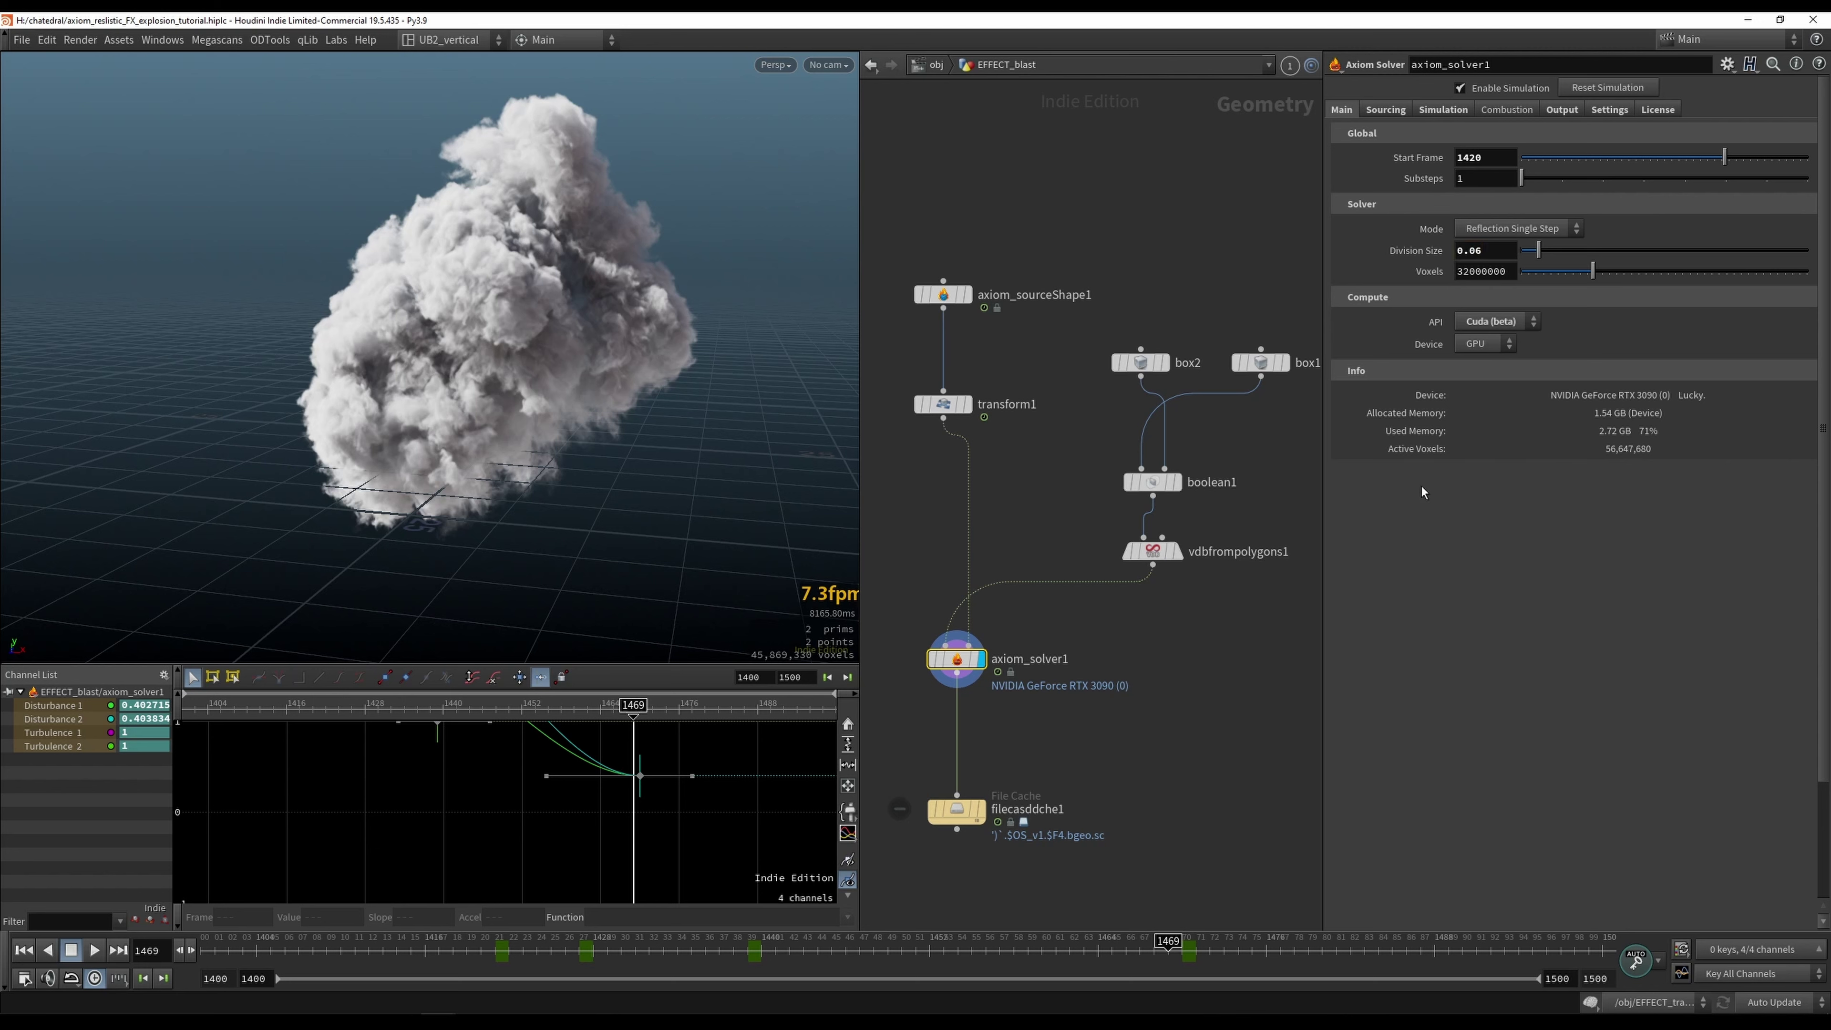
Step: Enable axiom_solver1's Wind at 3 with direction 0, 0, -1, and enable Confinement at 3
click(1417, 110)
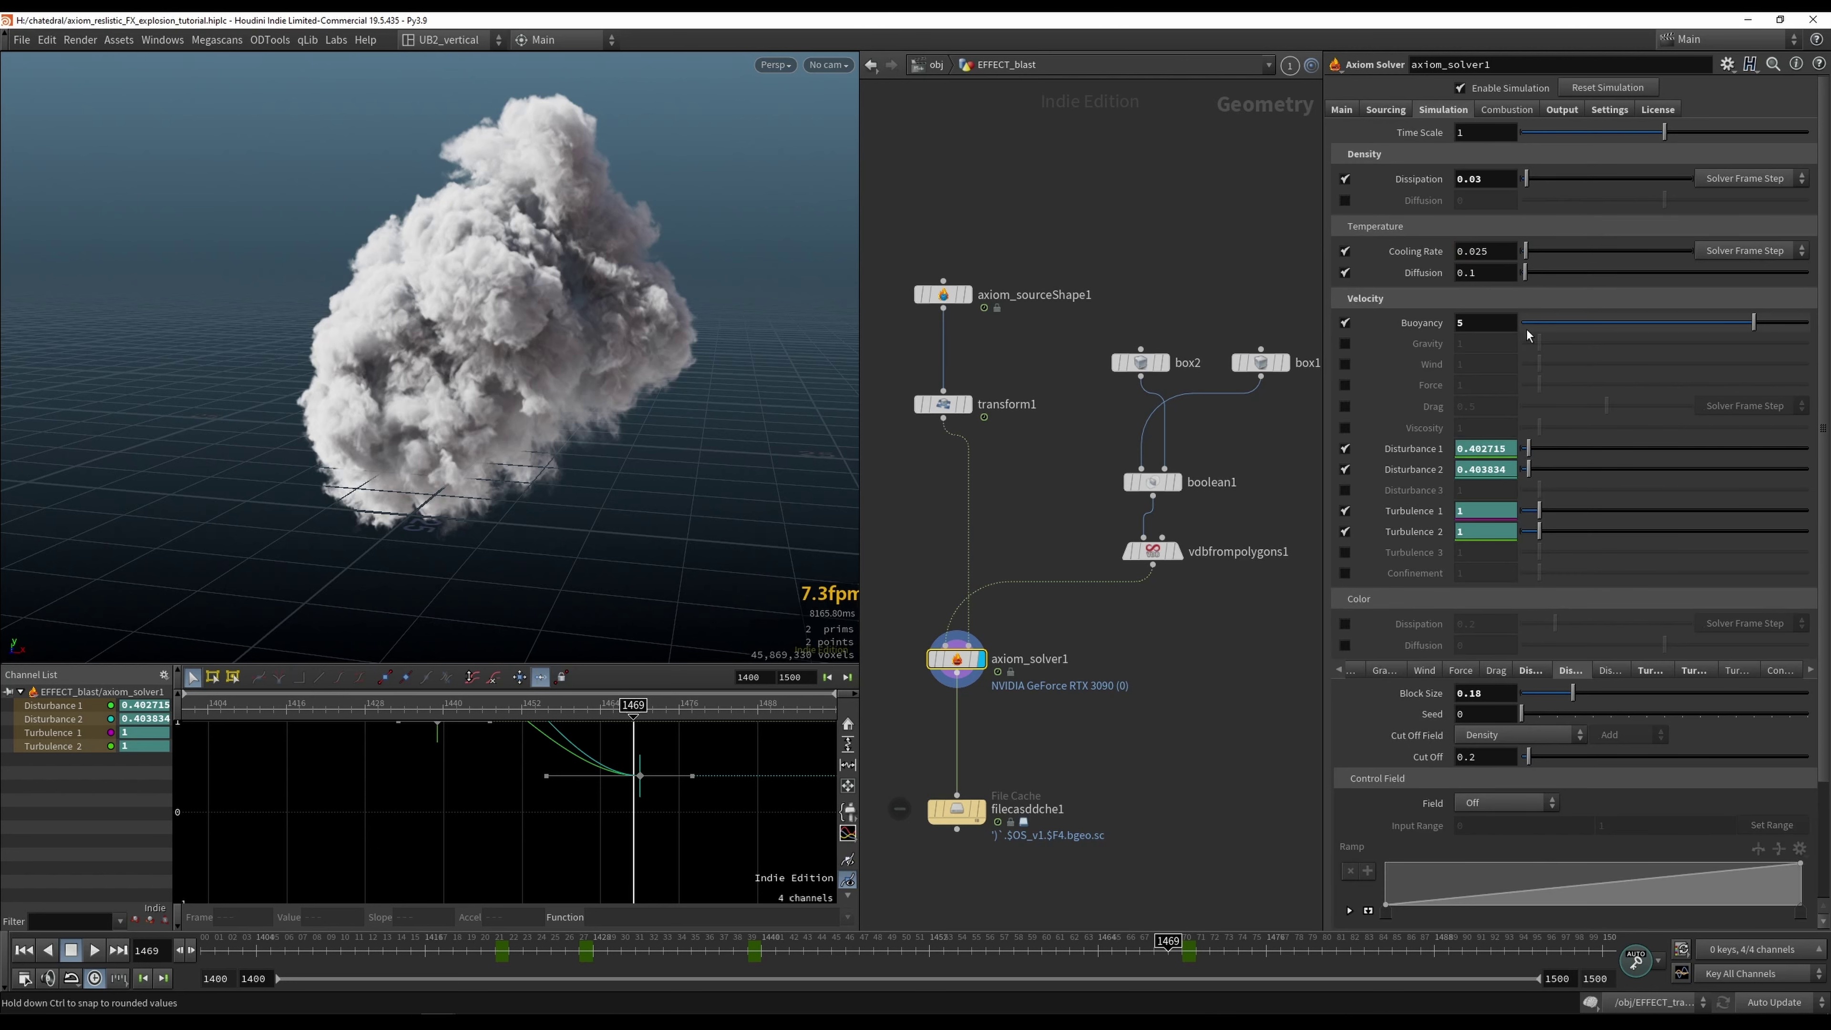
click(1345, 363)
double_click(1511, 366)
text(3)
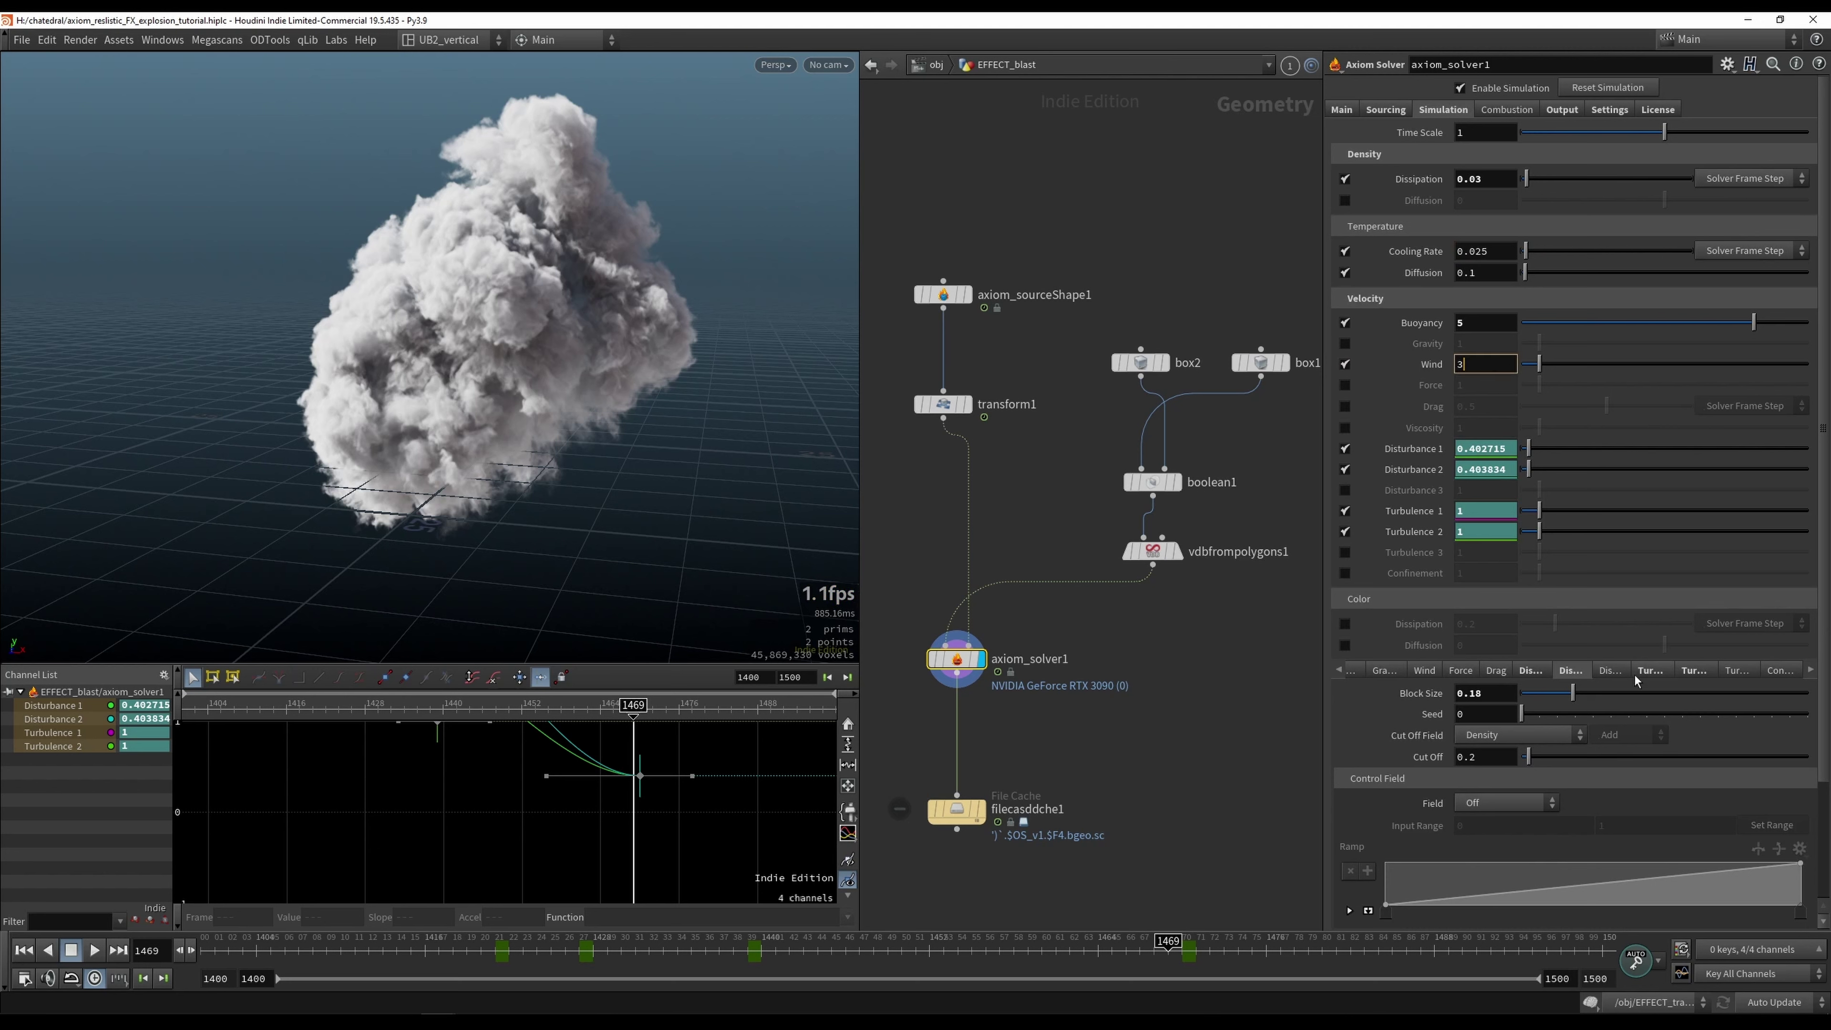
click(1425, 671)
key(ctrl+Up)
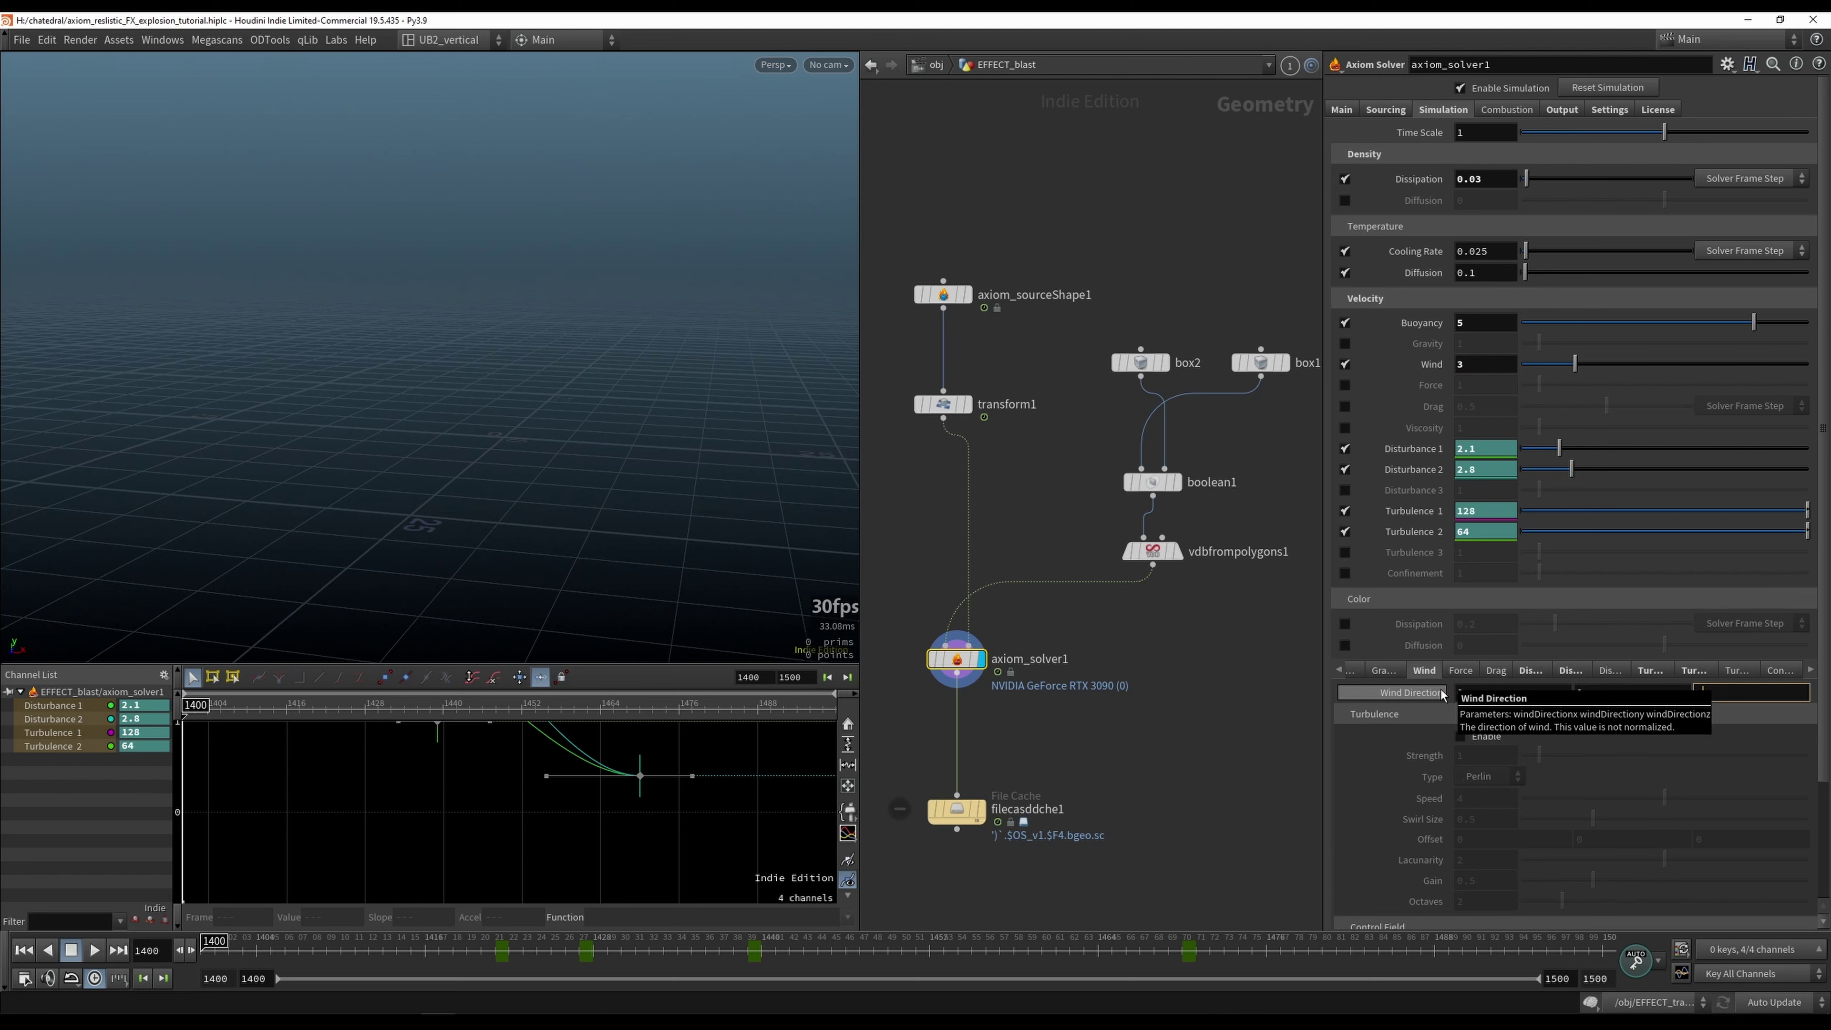
click(1216, 657)
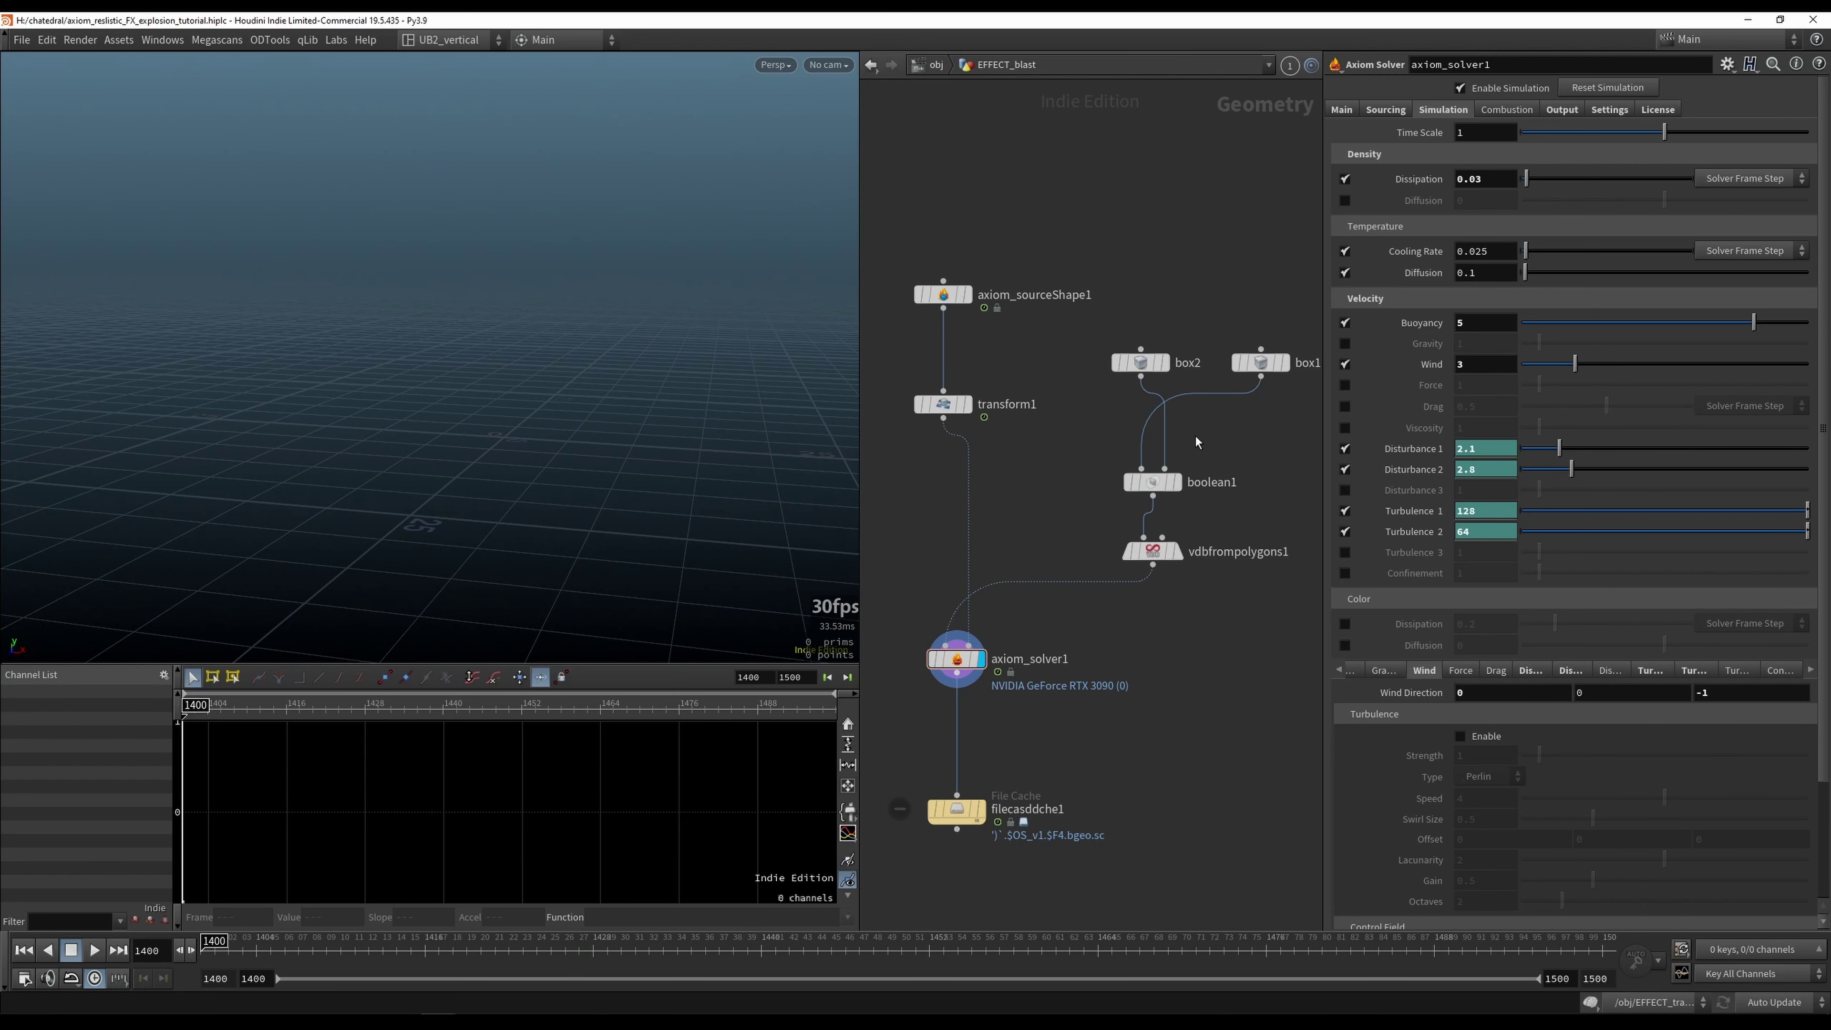
click(1345, 573)
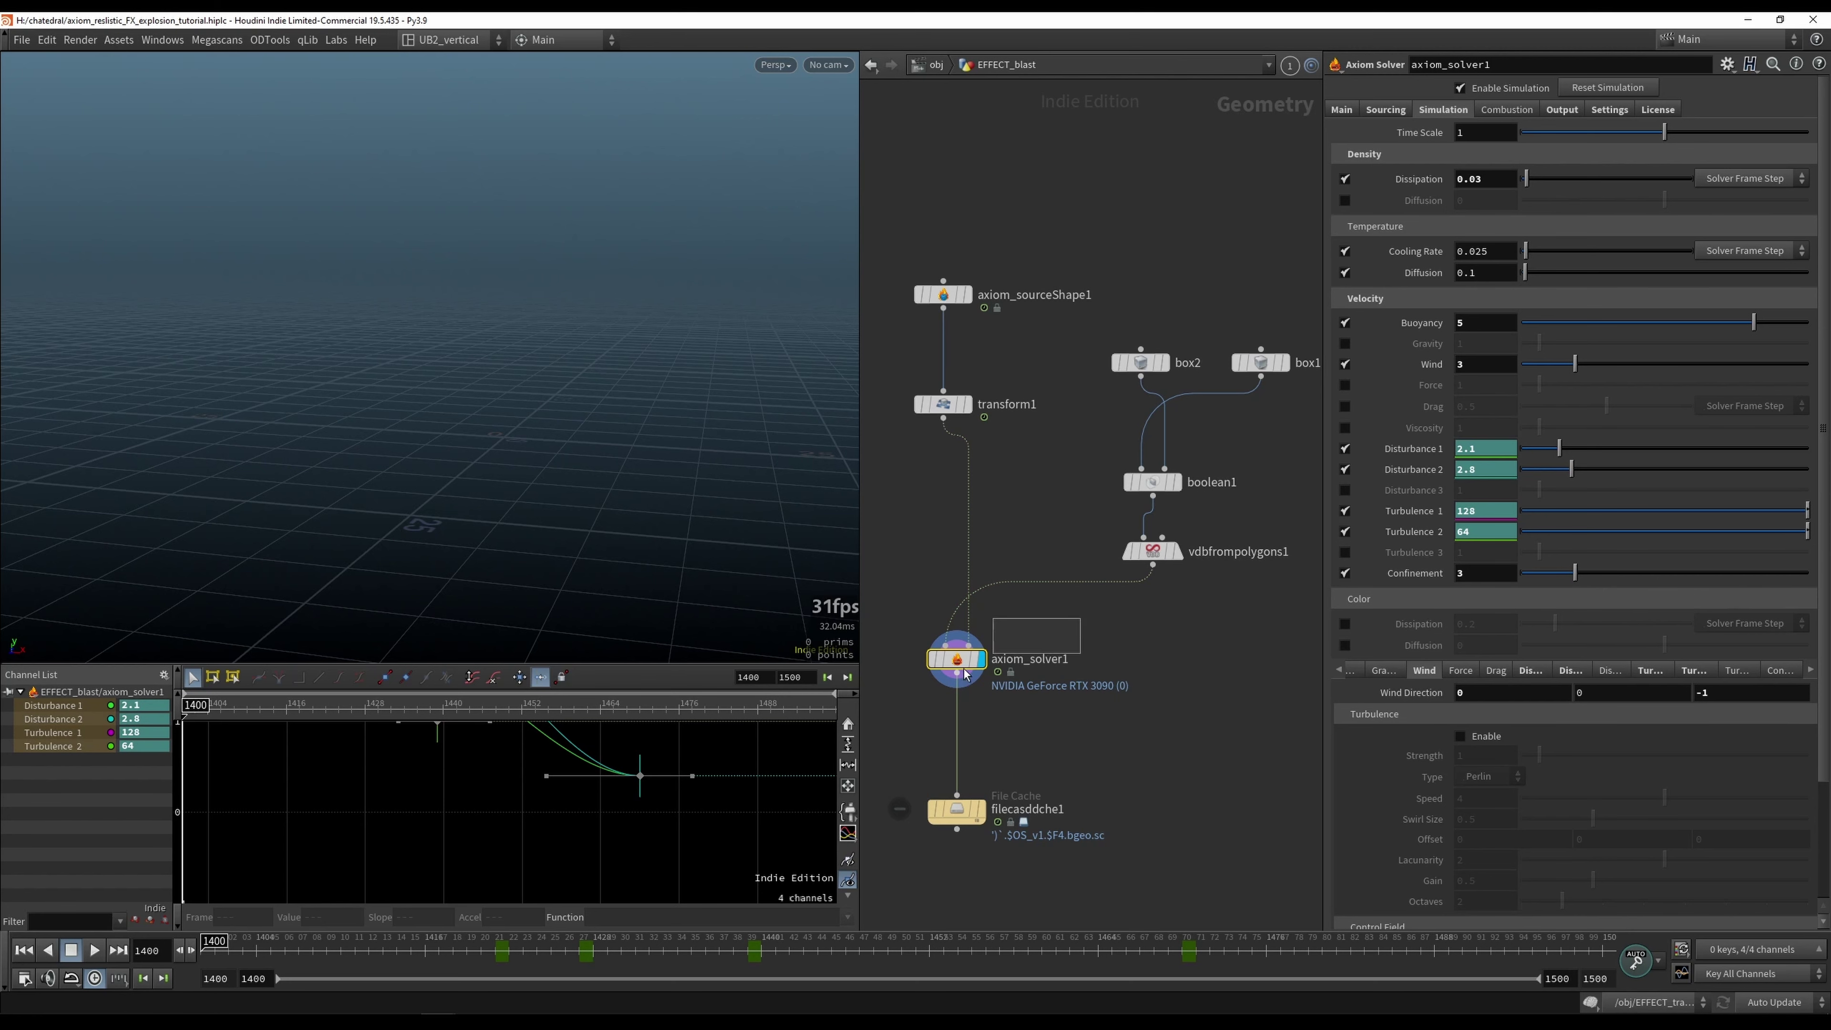
Step: Display filecasddche1 and save the simulation to disk from frame 1400, interrupting the caching at about frame 1479
middle_drag(1063, 738, 1083, 689)
click(975, 760)
click(1000, 760)
drag(1089, 705, 945, 792)
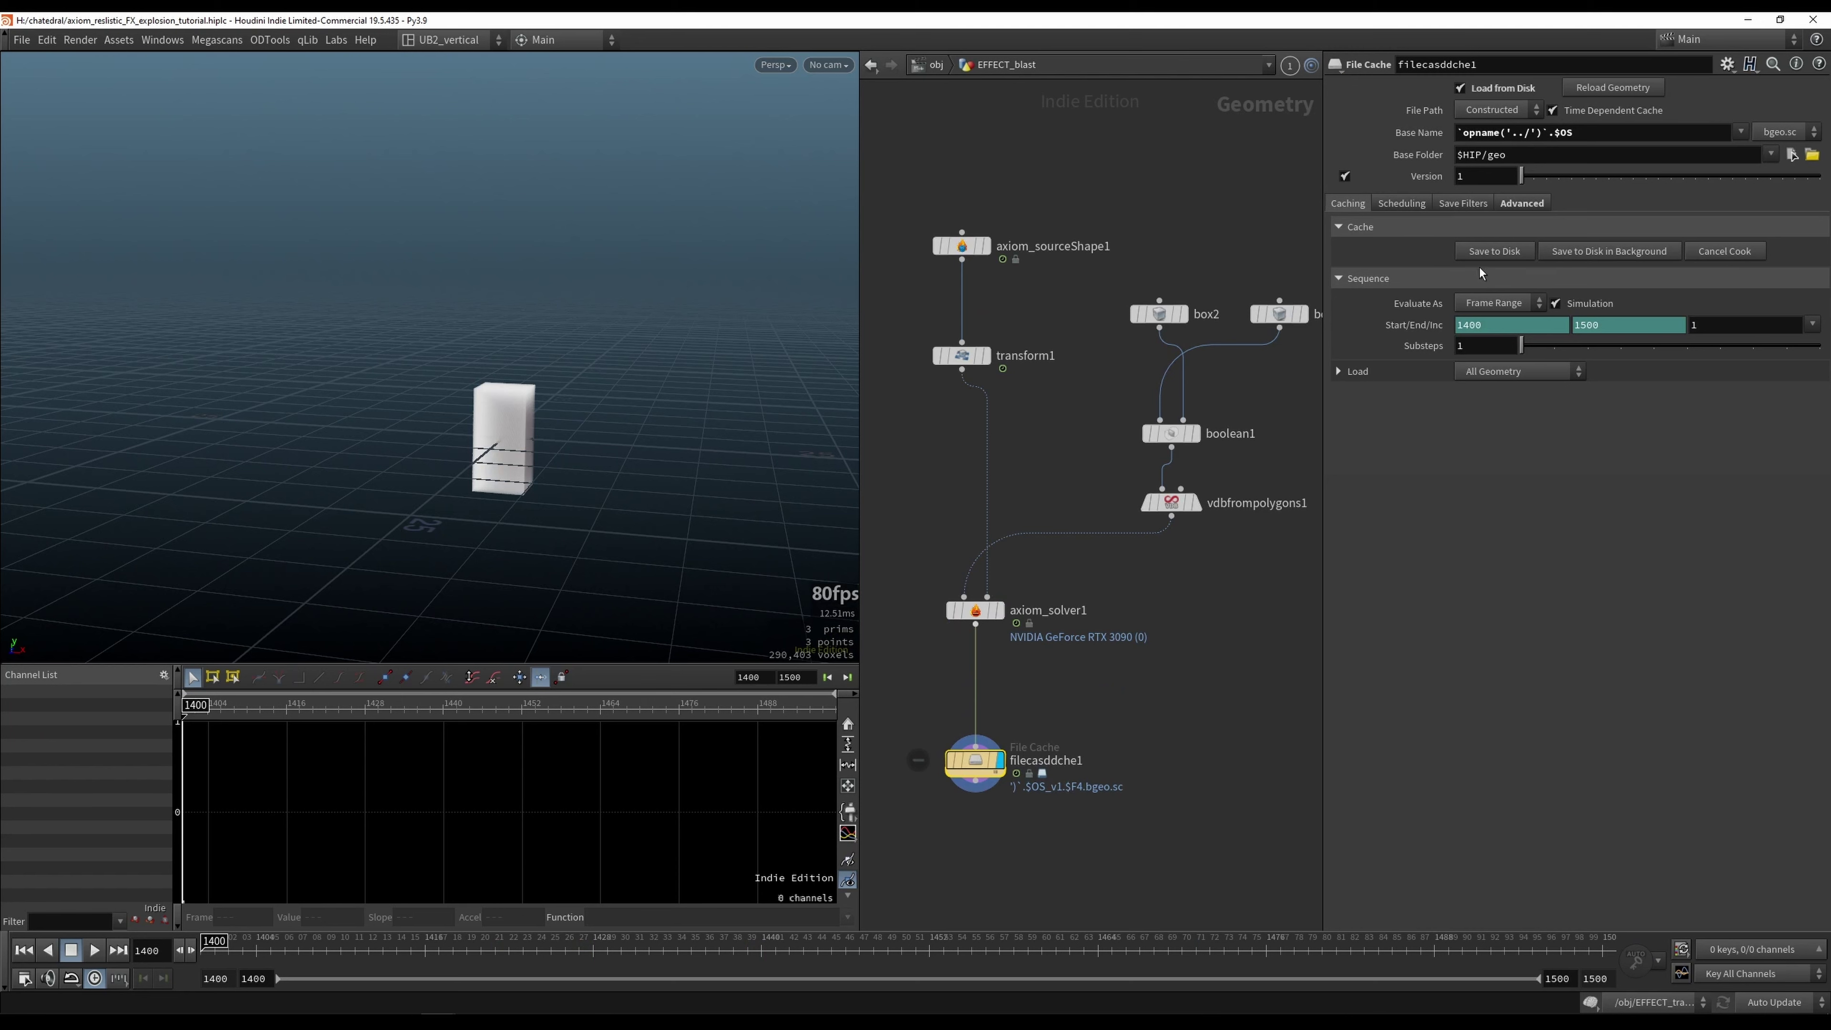
click(1495, 251)
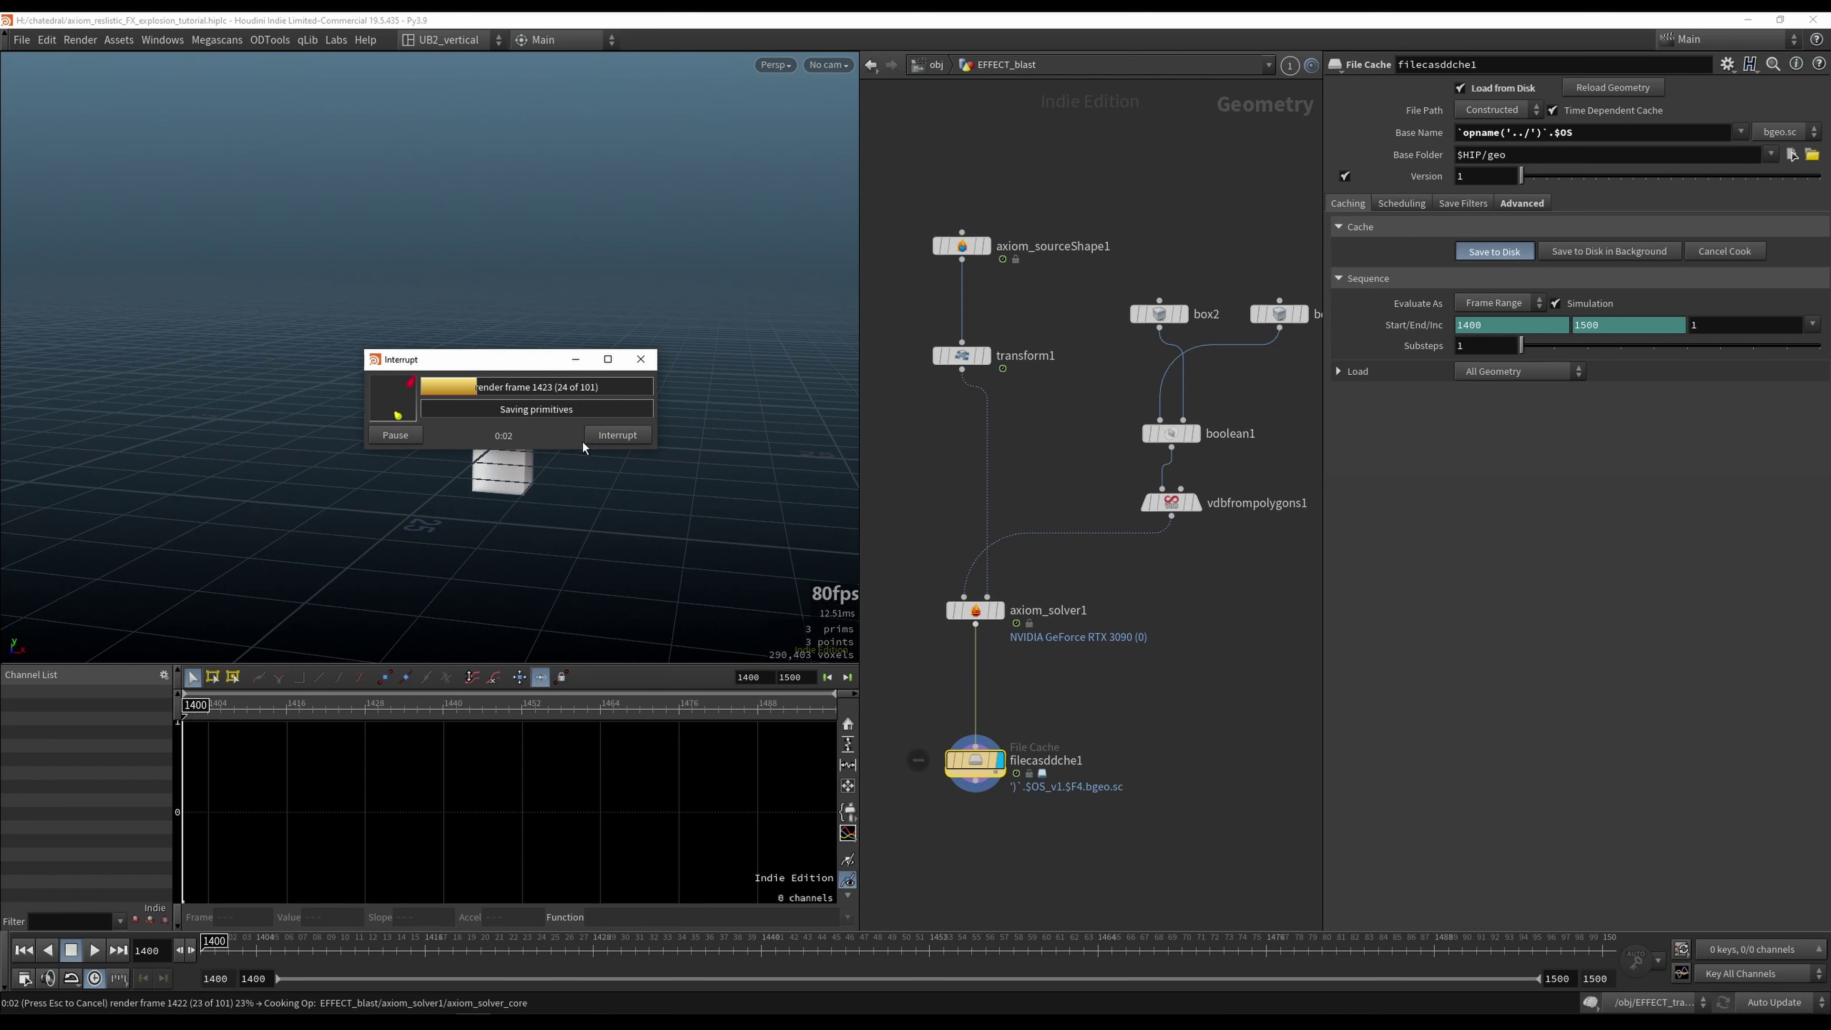
drag(535, 292, 531, 243)
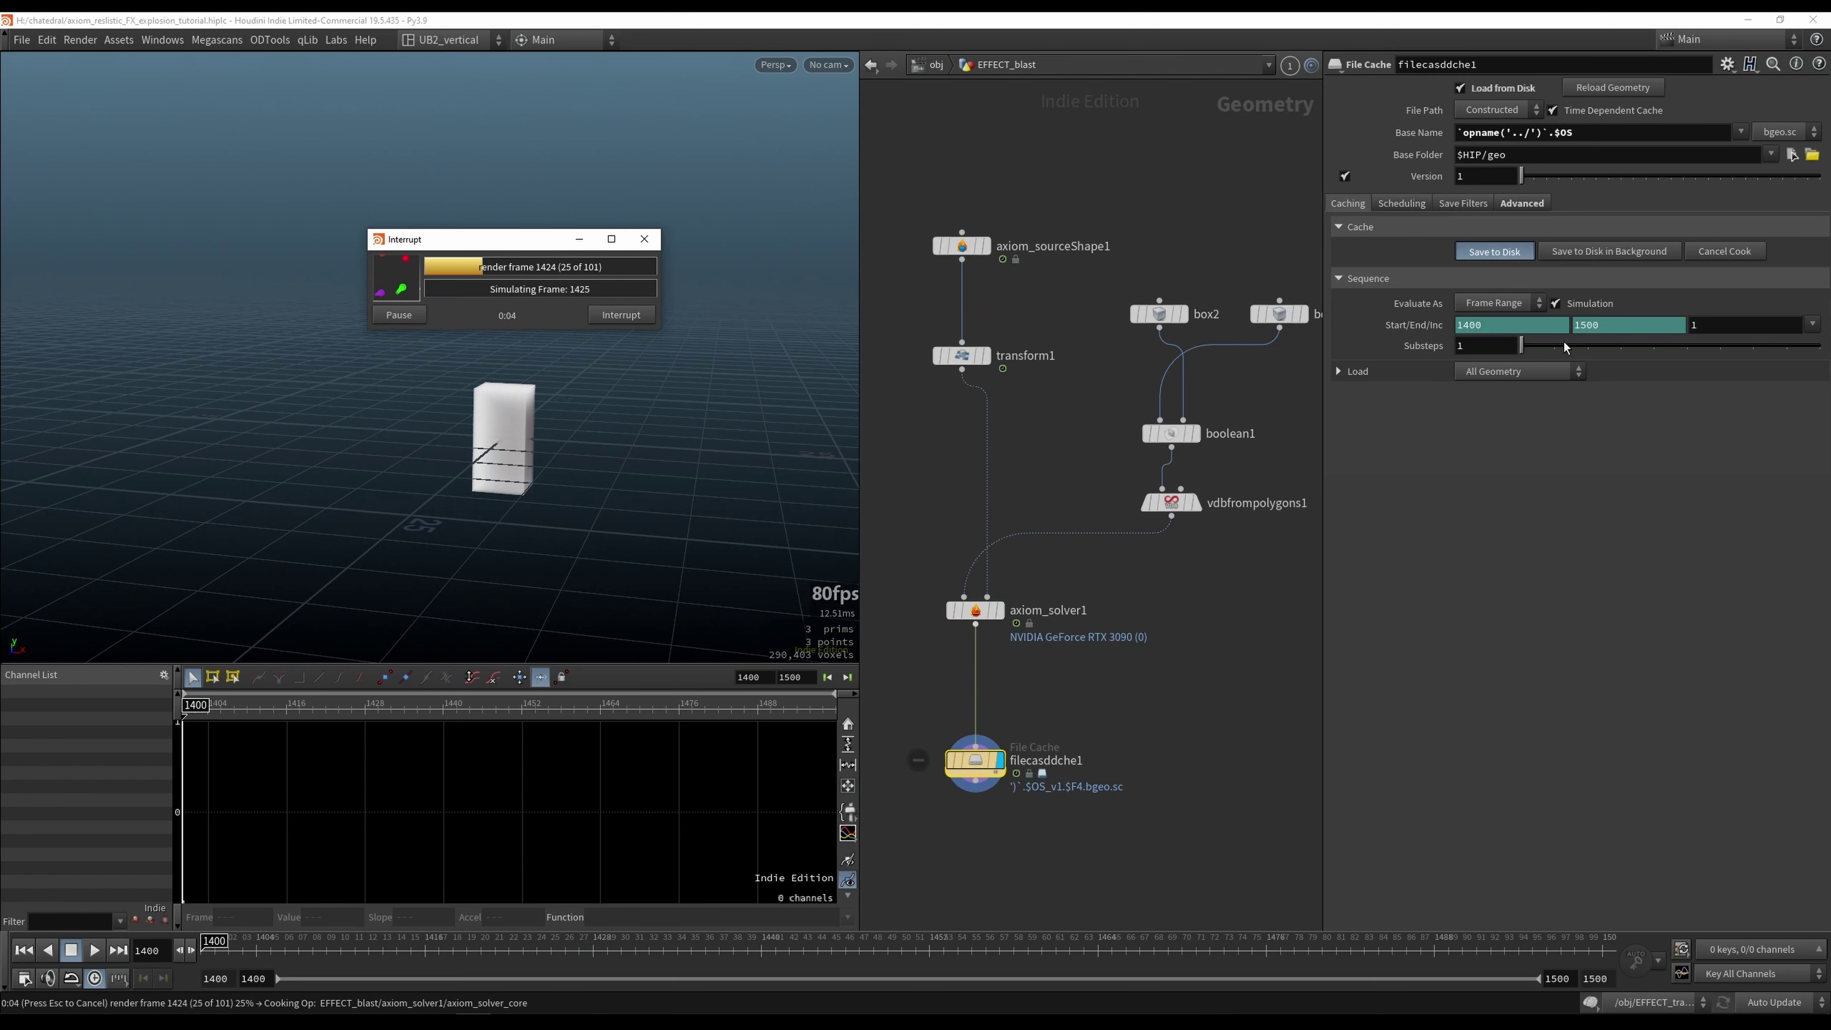
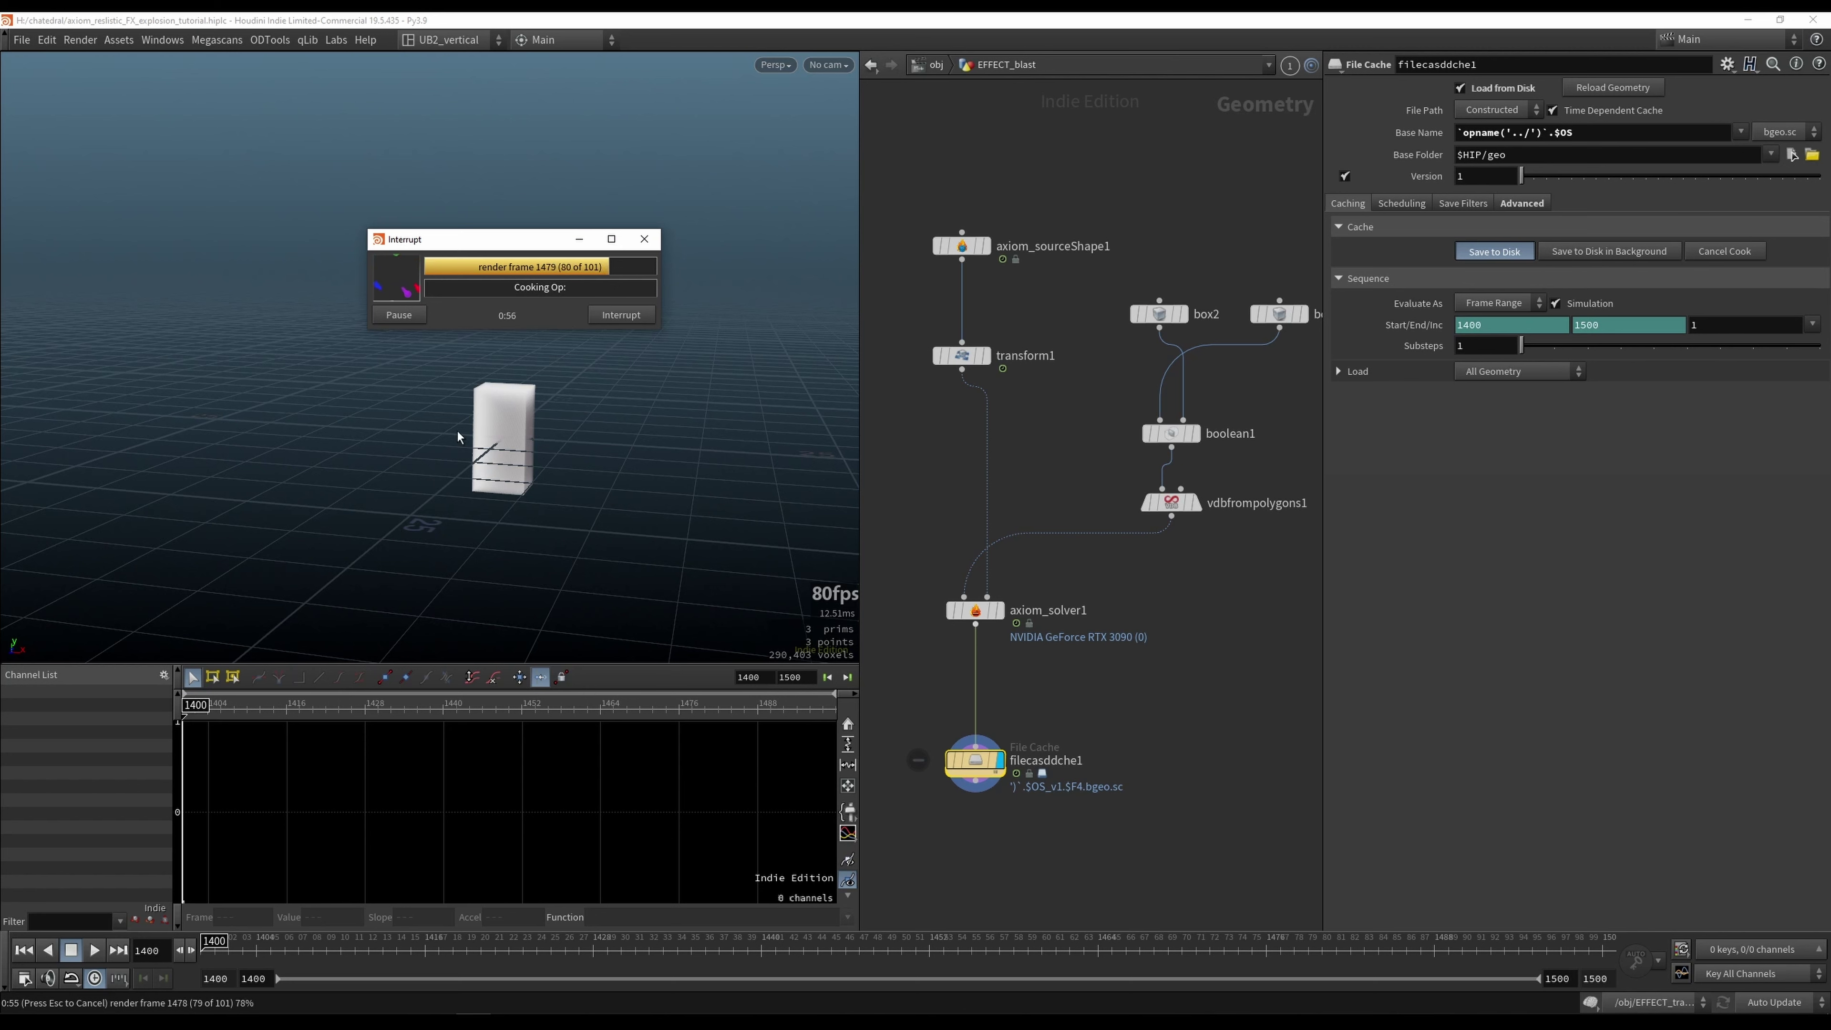
click(622, 315)
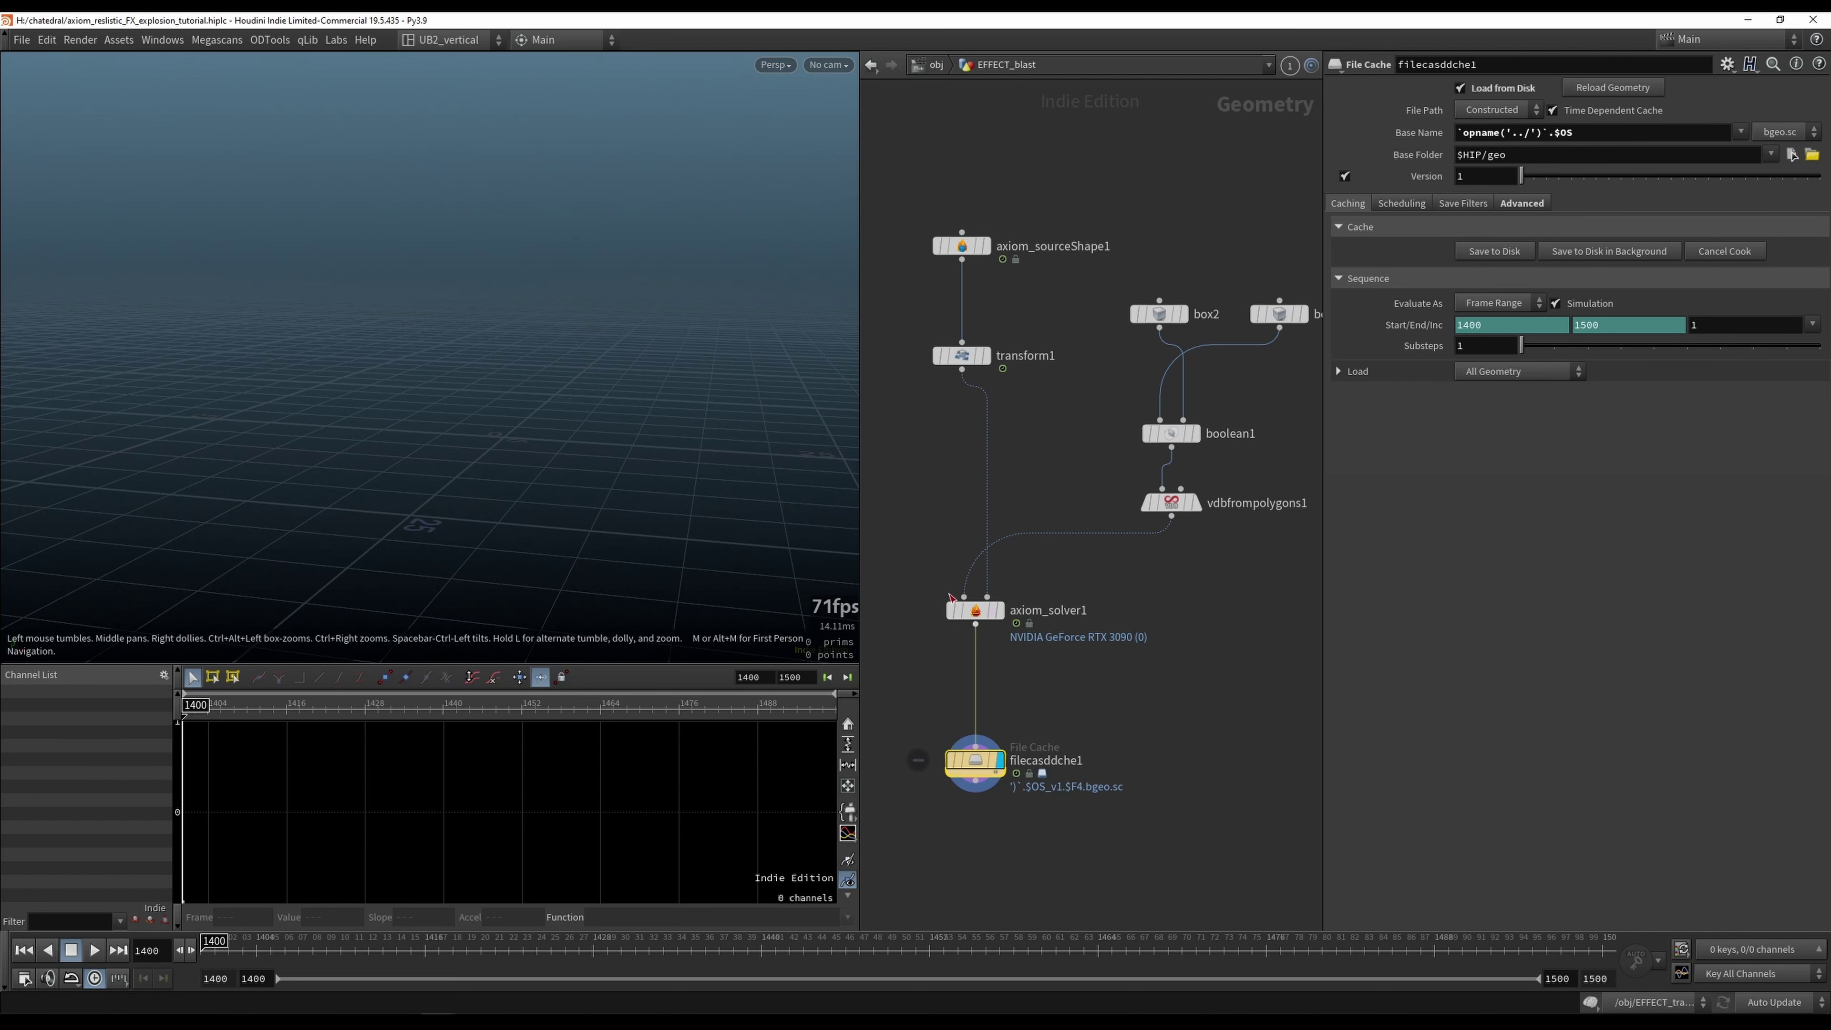
Step: Review the cached explosion at frames 1430, 1443 and 1449 from several angles
click(623, 945)
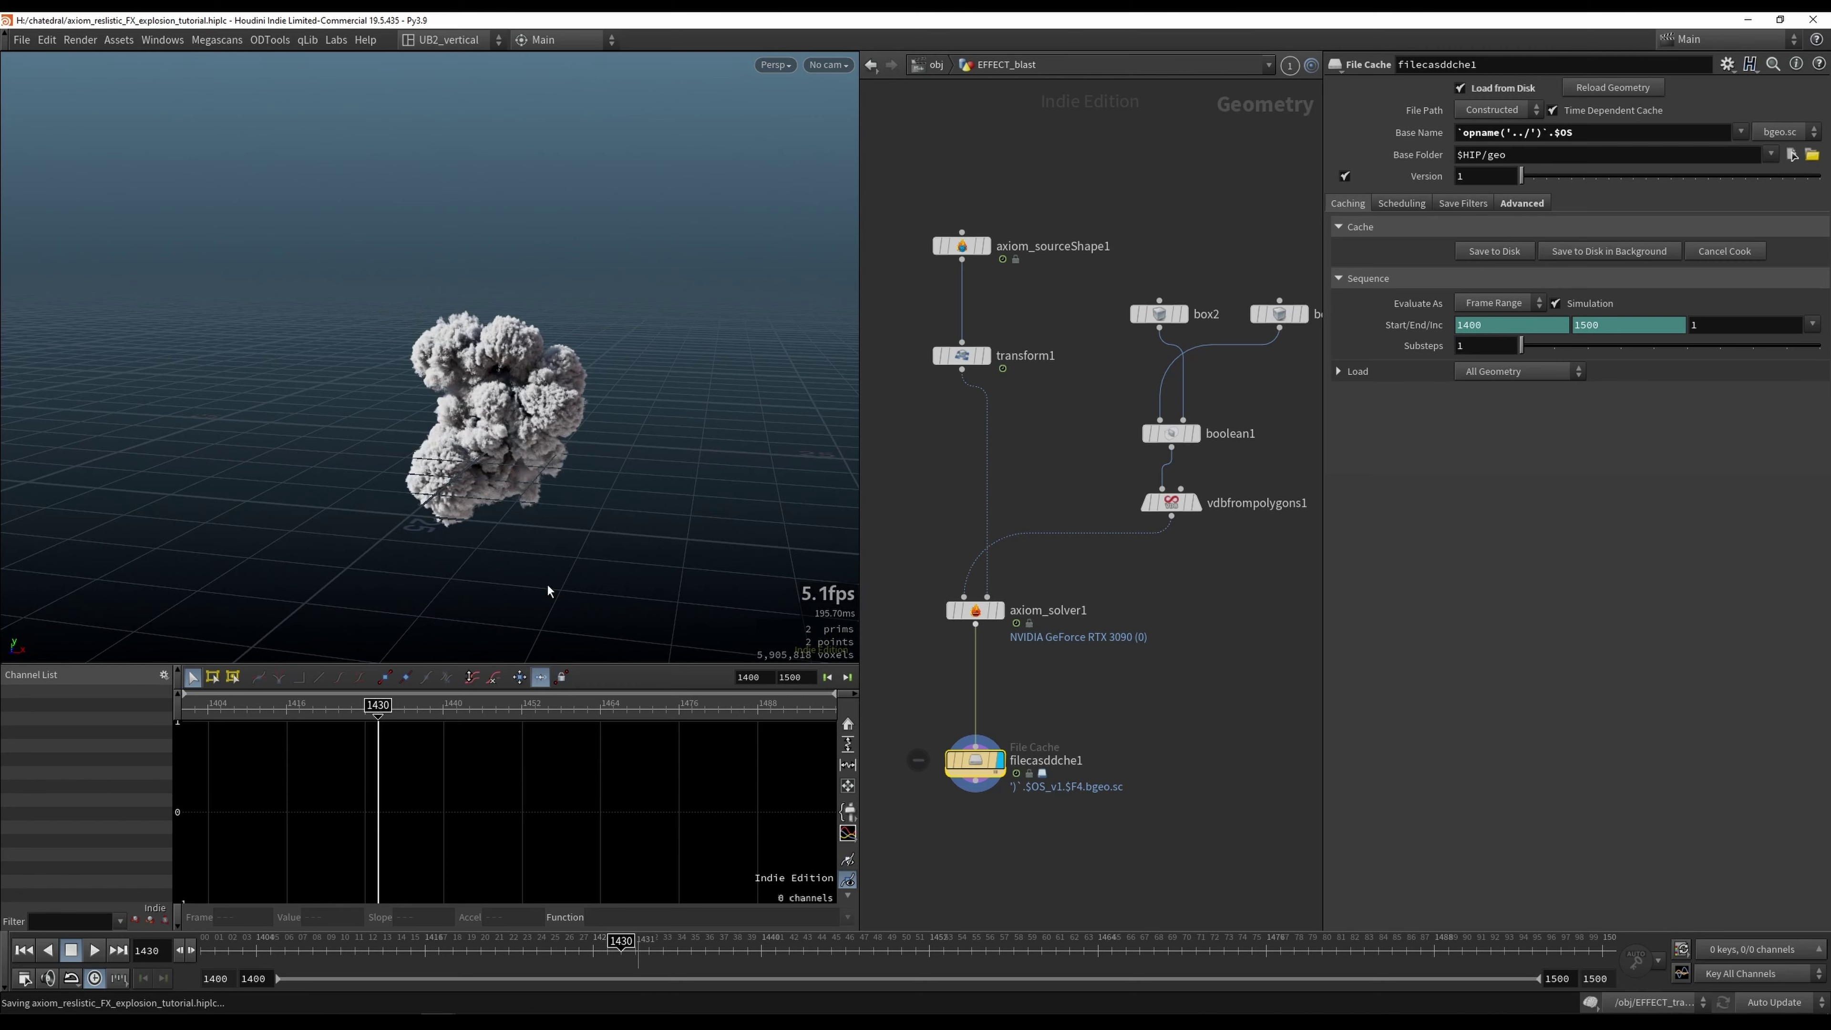
mouse_move(567, 449)
alt+mouse_down()
mouse_move(497, 425)
mouse_move(541, 444)
alt+mouse_up()
drag(624, 950, 803, 960)
alt+drag(497, 469, 599, 461)
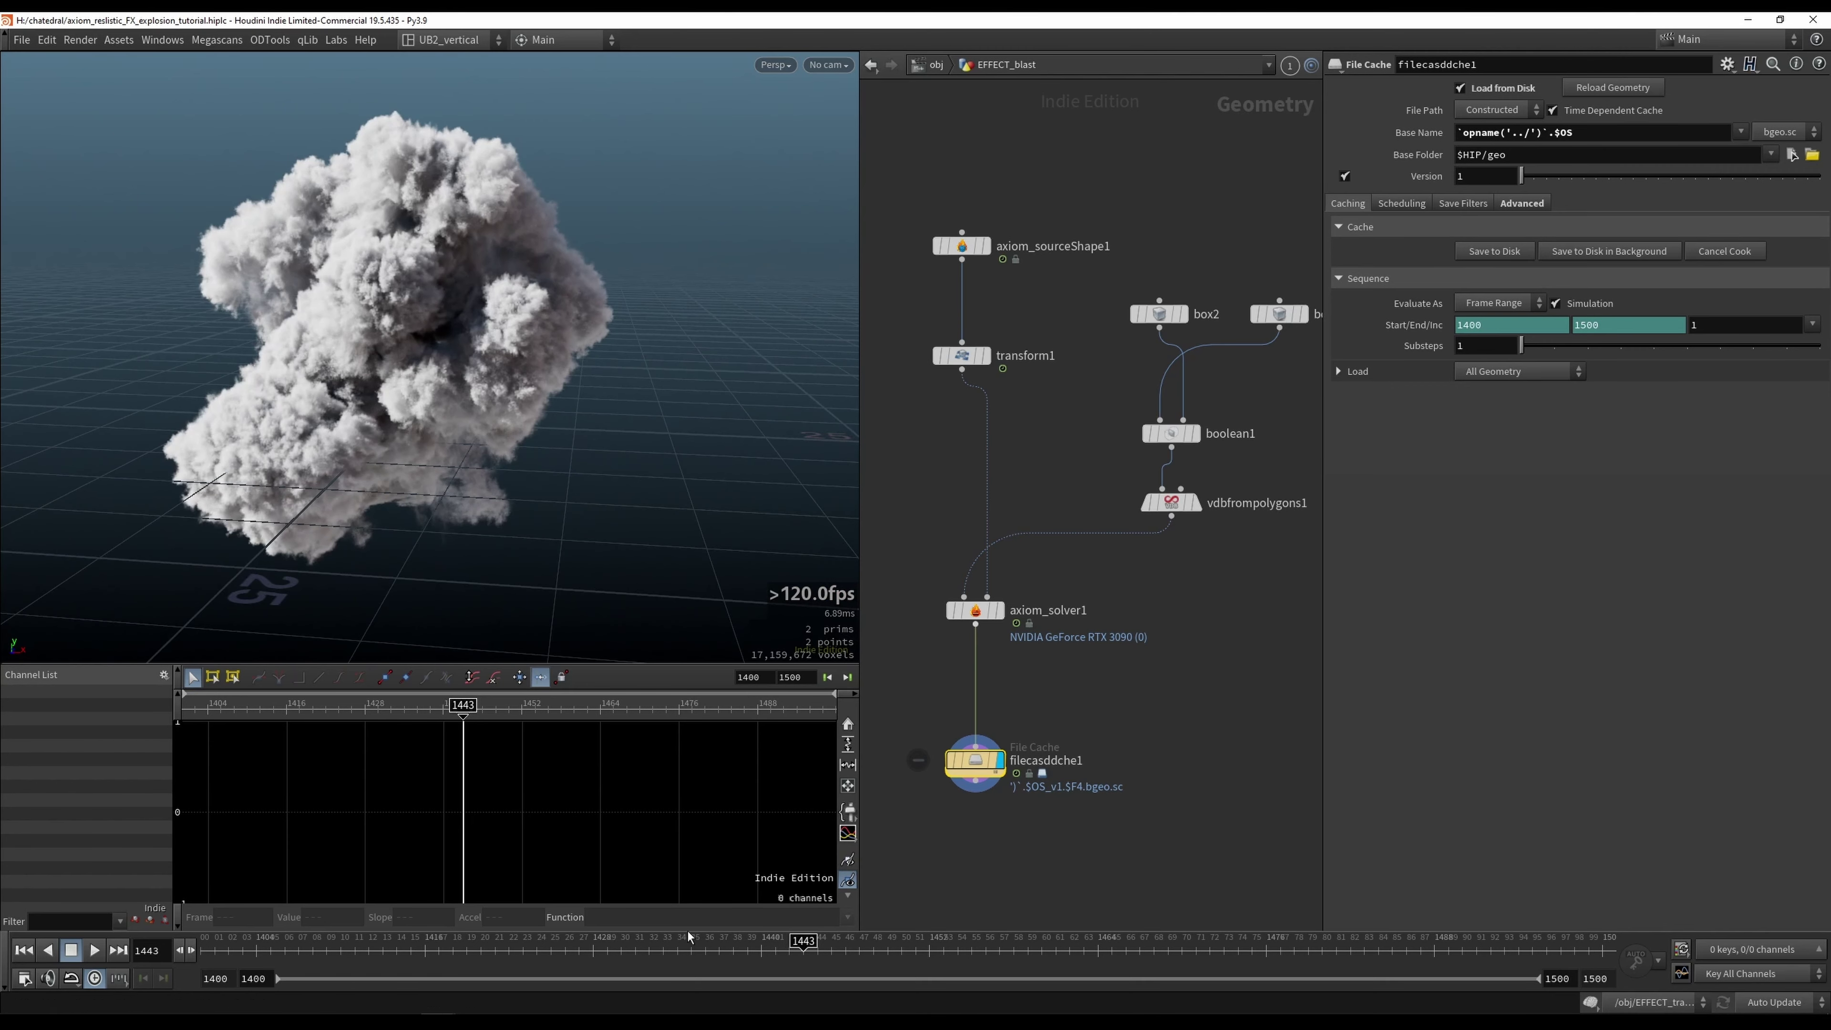
drag(691, 949, 917, 974)
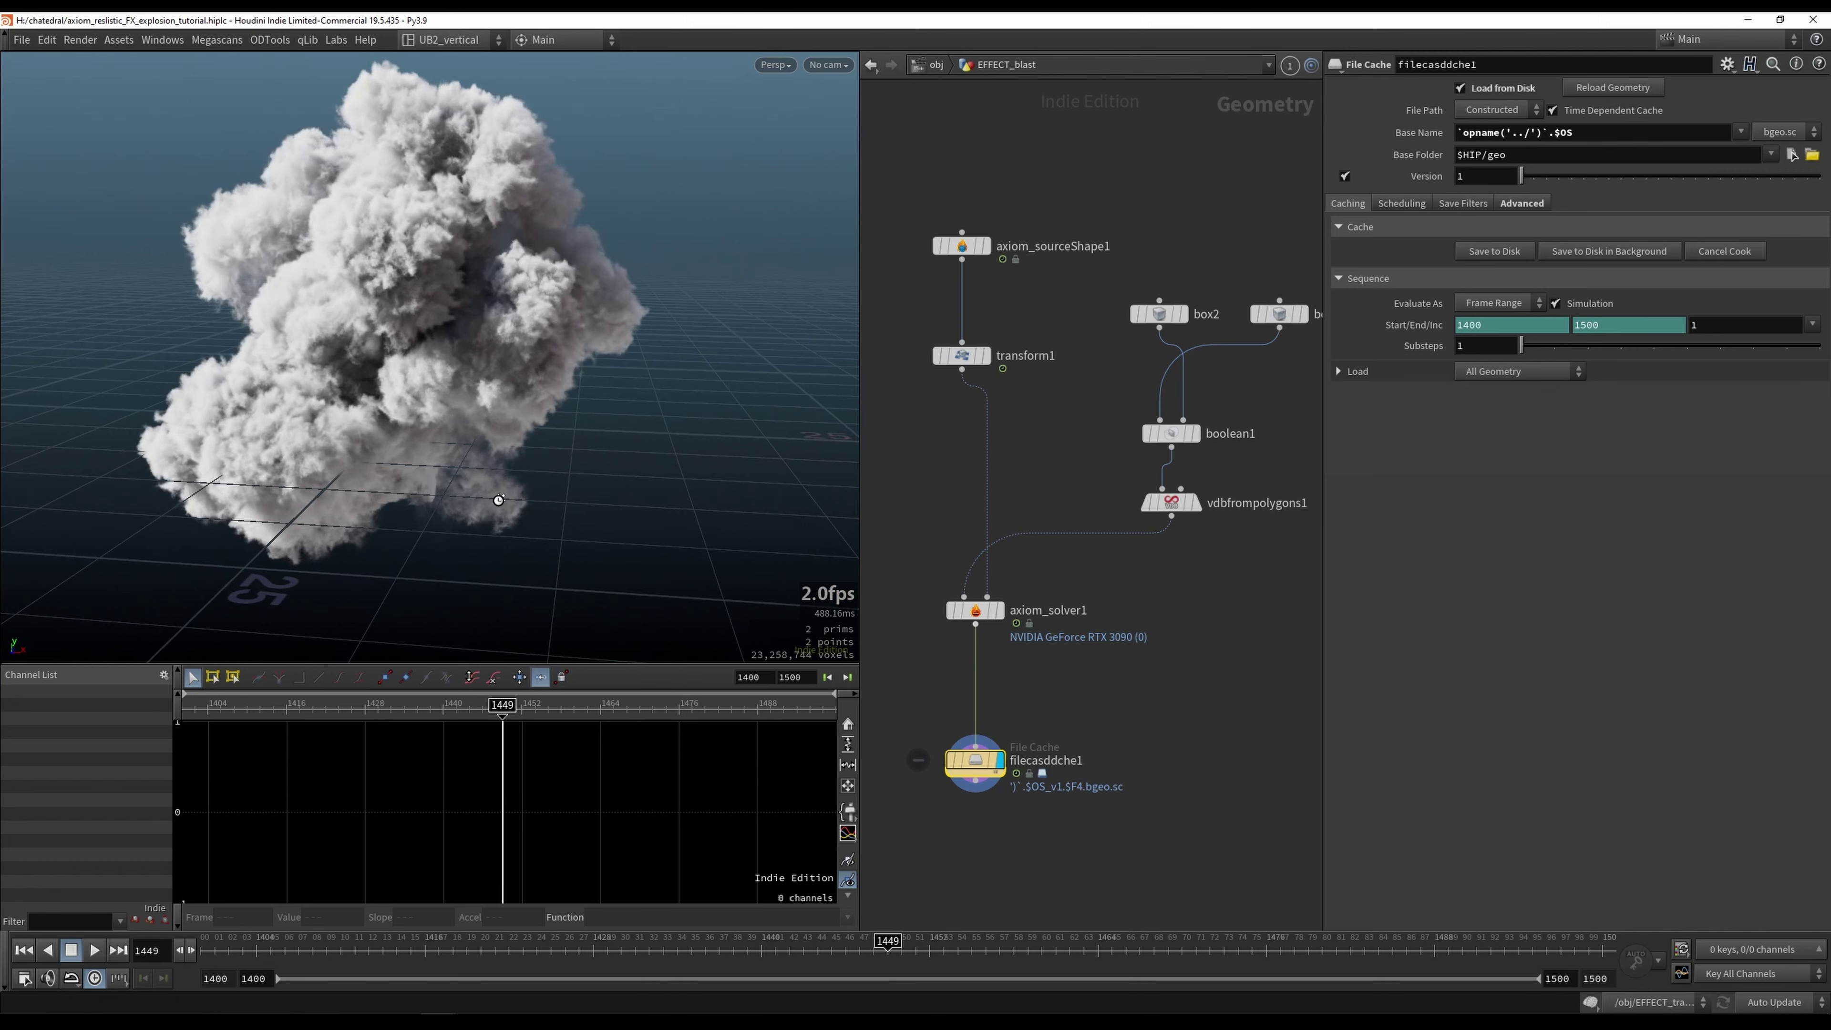
drag(478, 498, 597, 490)
Step: Render a viewport flipbook of the cached explosion from frame 1400, play it back, and stop the rendering at about frame 1469
key(alt+f)
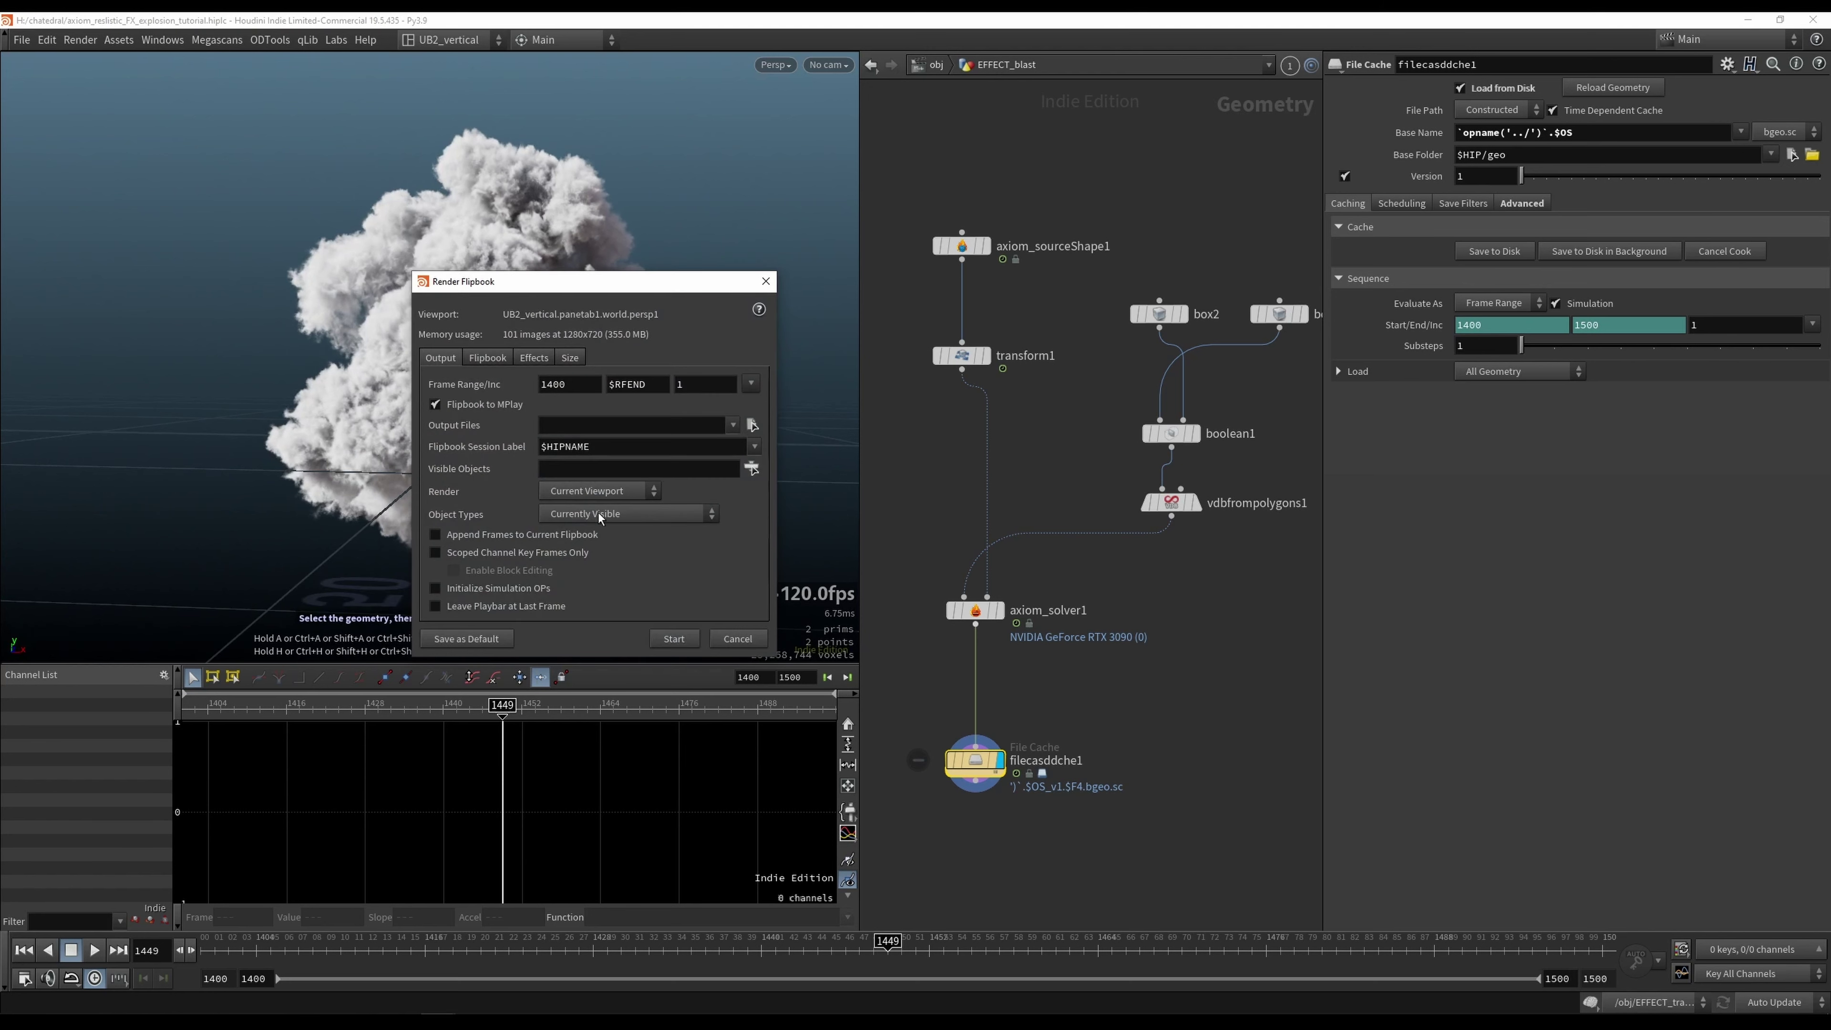
click(673, 639)
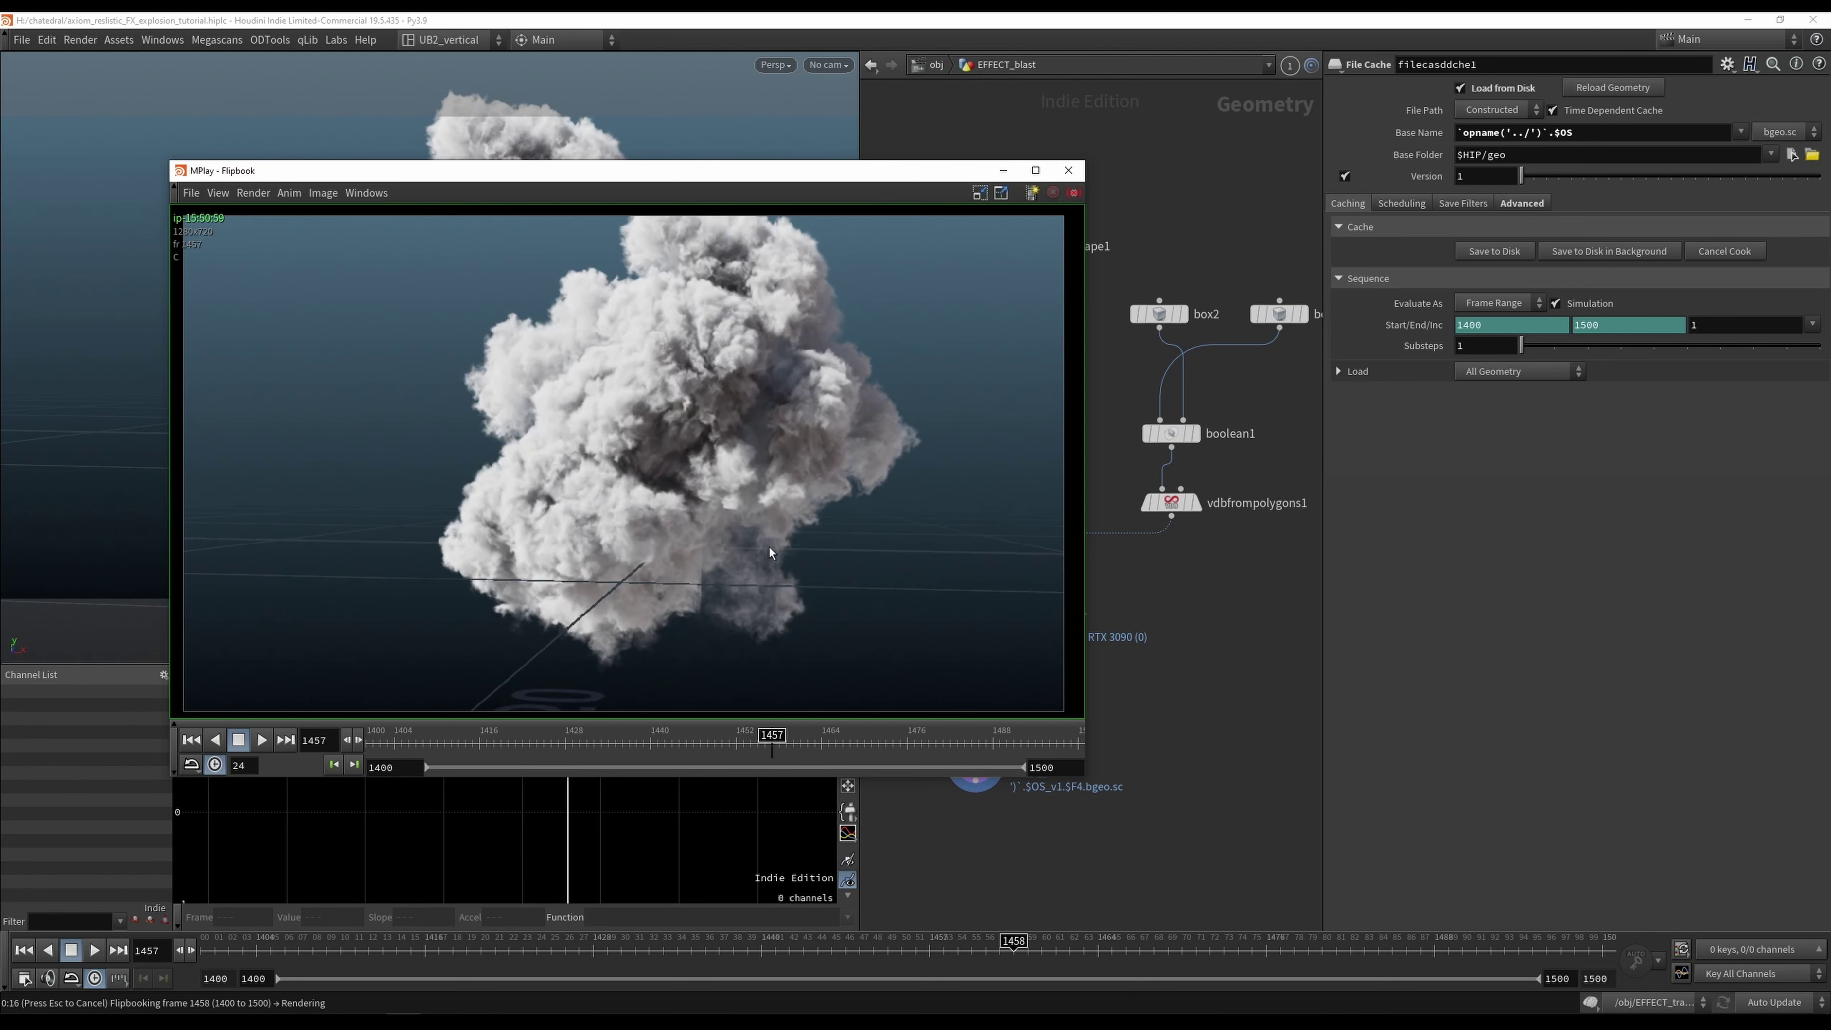
drag(462, 743, 382, 743)
key(Up)
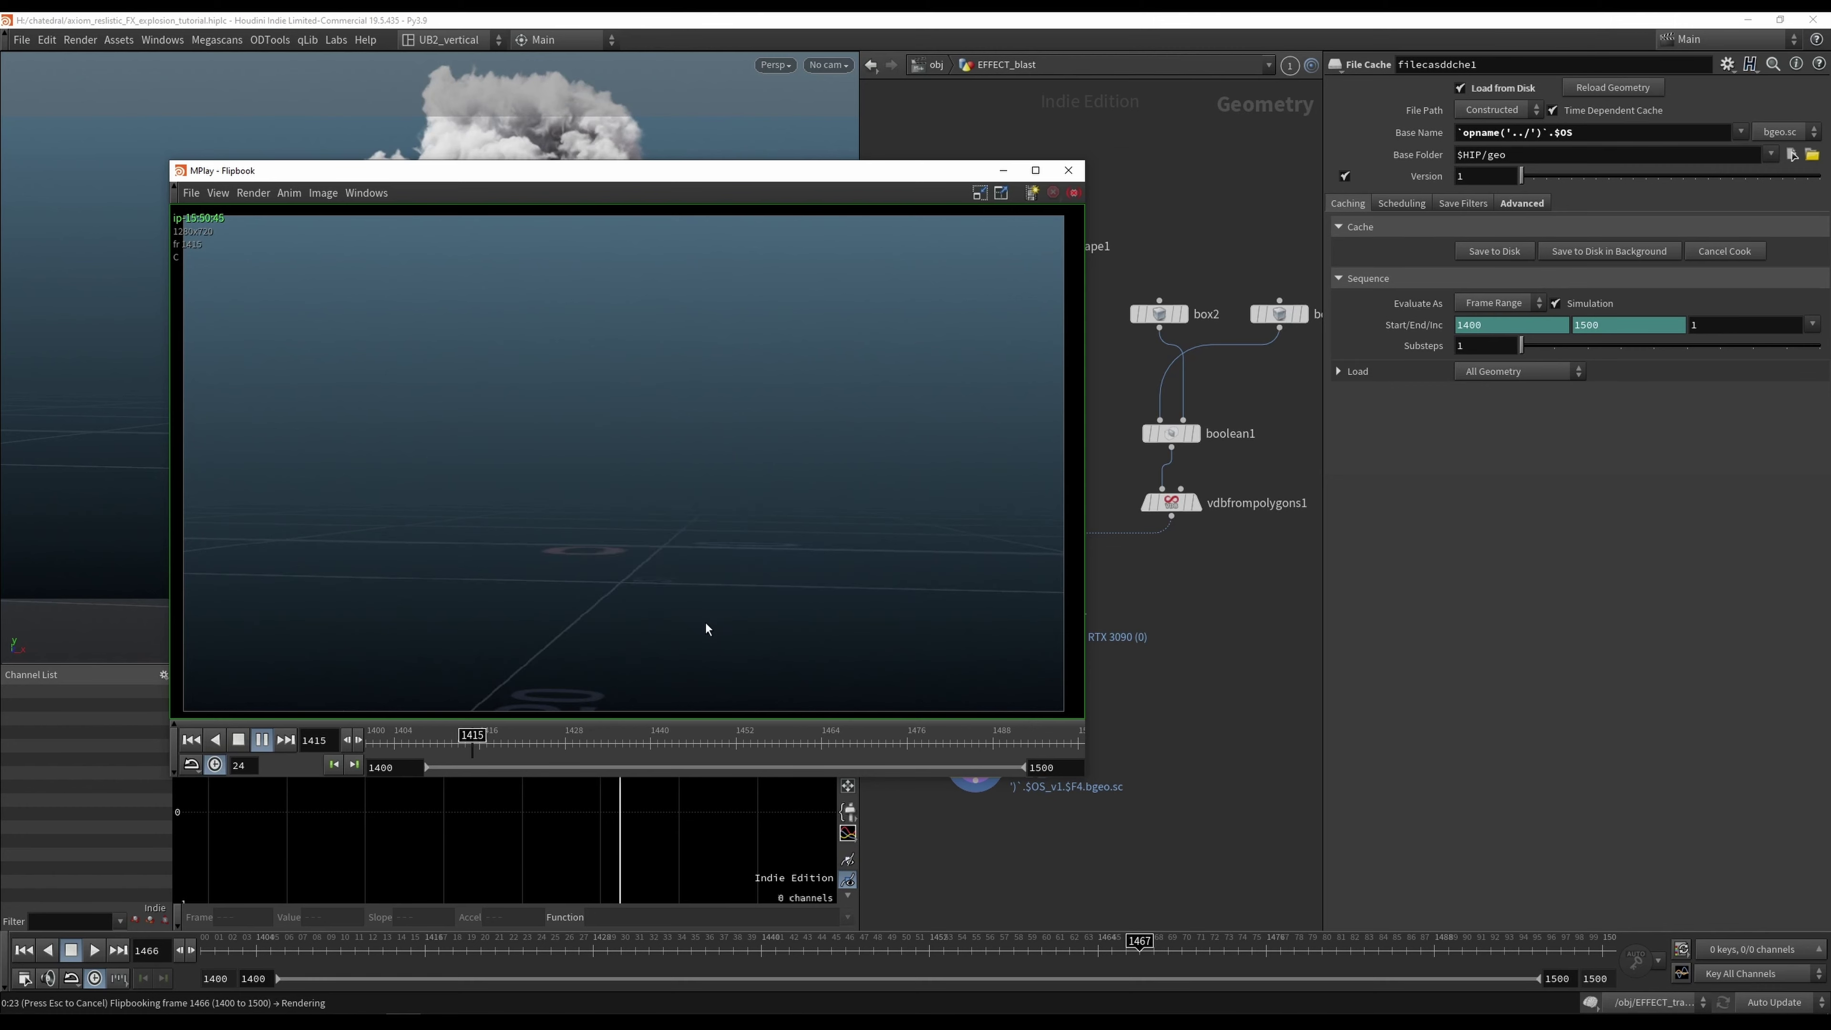
click(1143, 598)
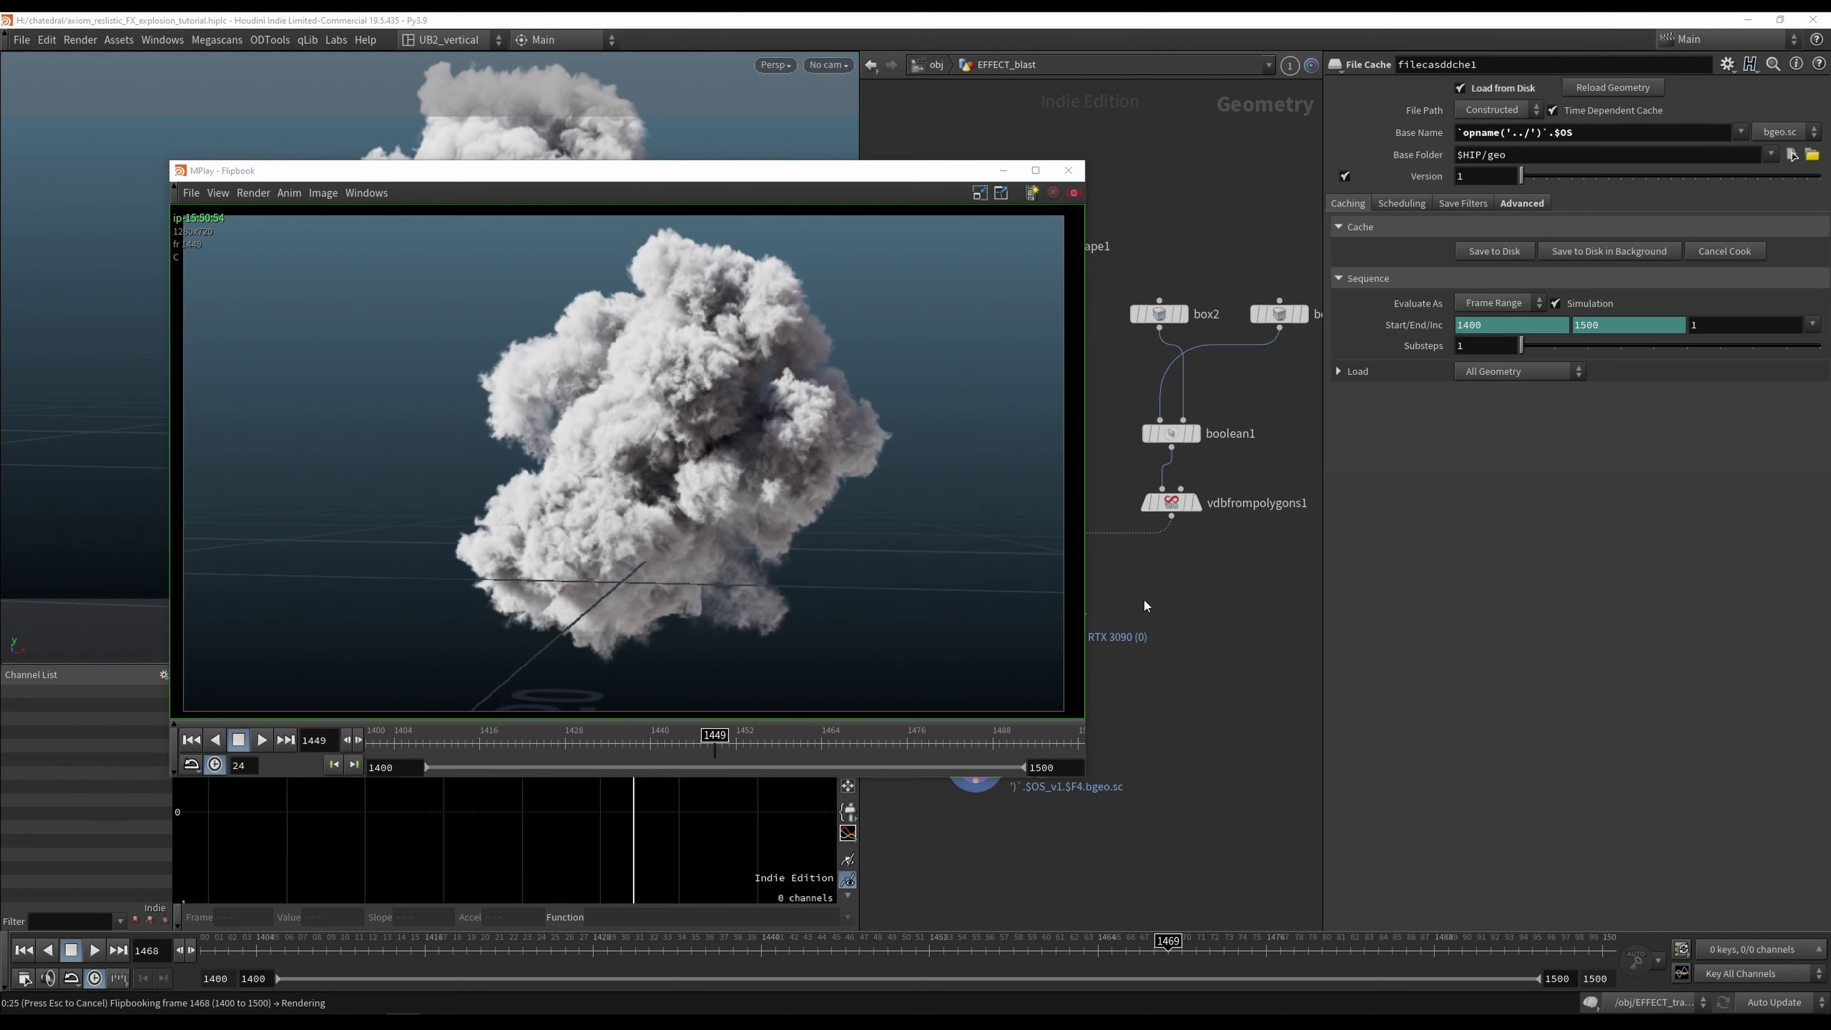
key(Escape)
key(space)
middle_drag(584, 452, 503, 510)
mouse_move(503, 509)
mouse_down()
mouse_move(548, 530)
mouse_move(497, 533)
mouse_up()
Step: Return to frame 1400, disable the simulation on axiom_solver1, and bring its full disturbance and turbulence curves into view
key(ctrl+Up)
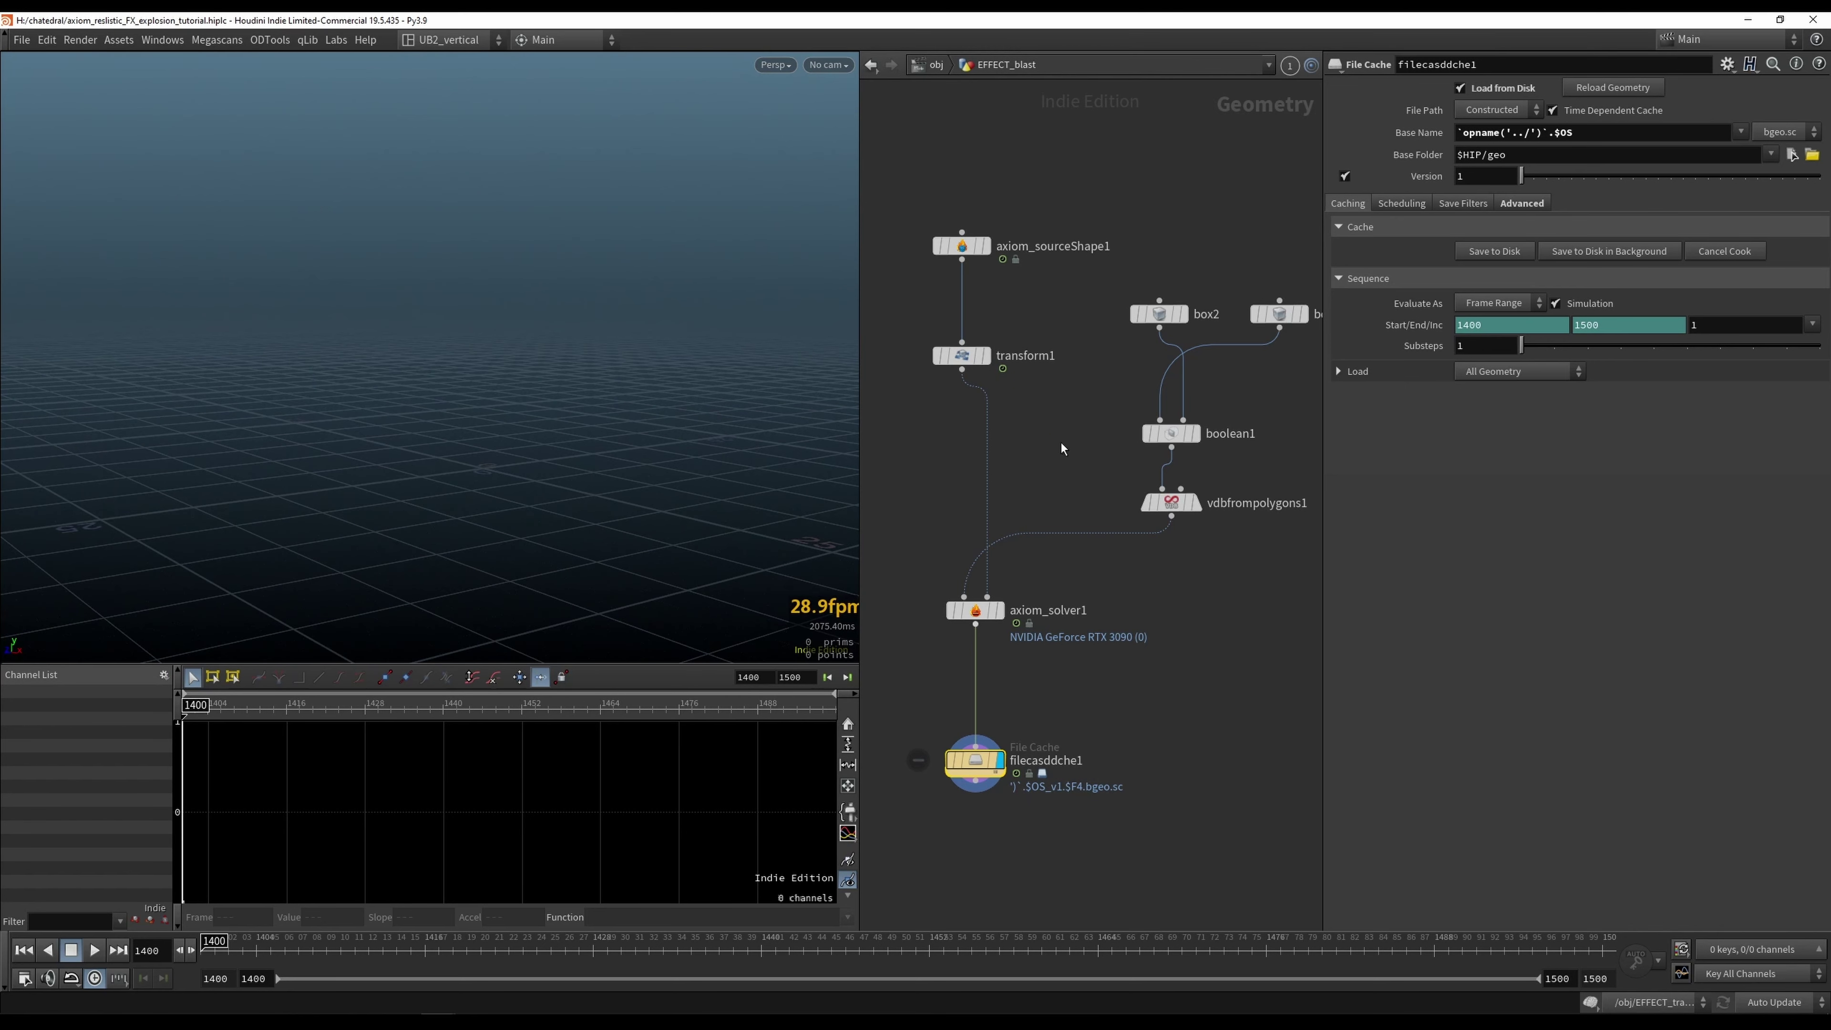
click(962, 611)
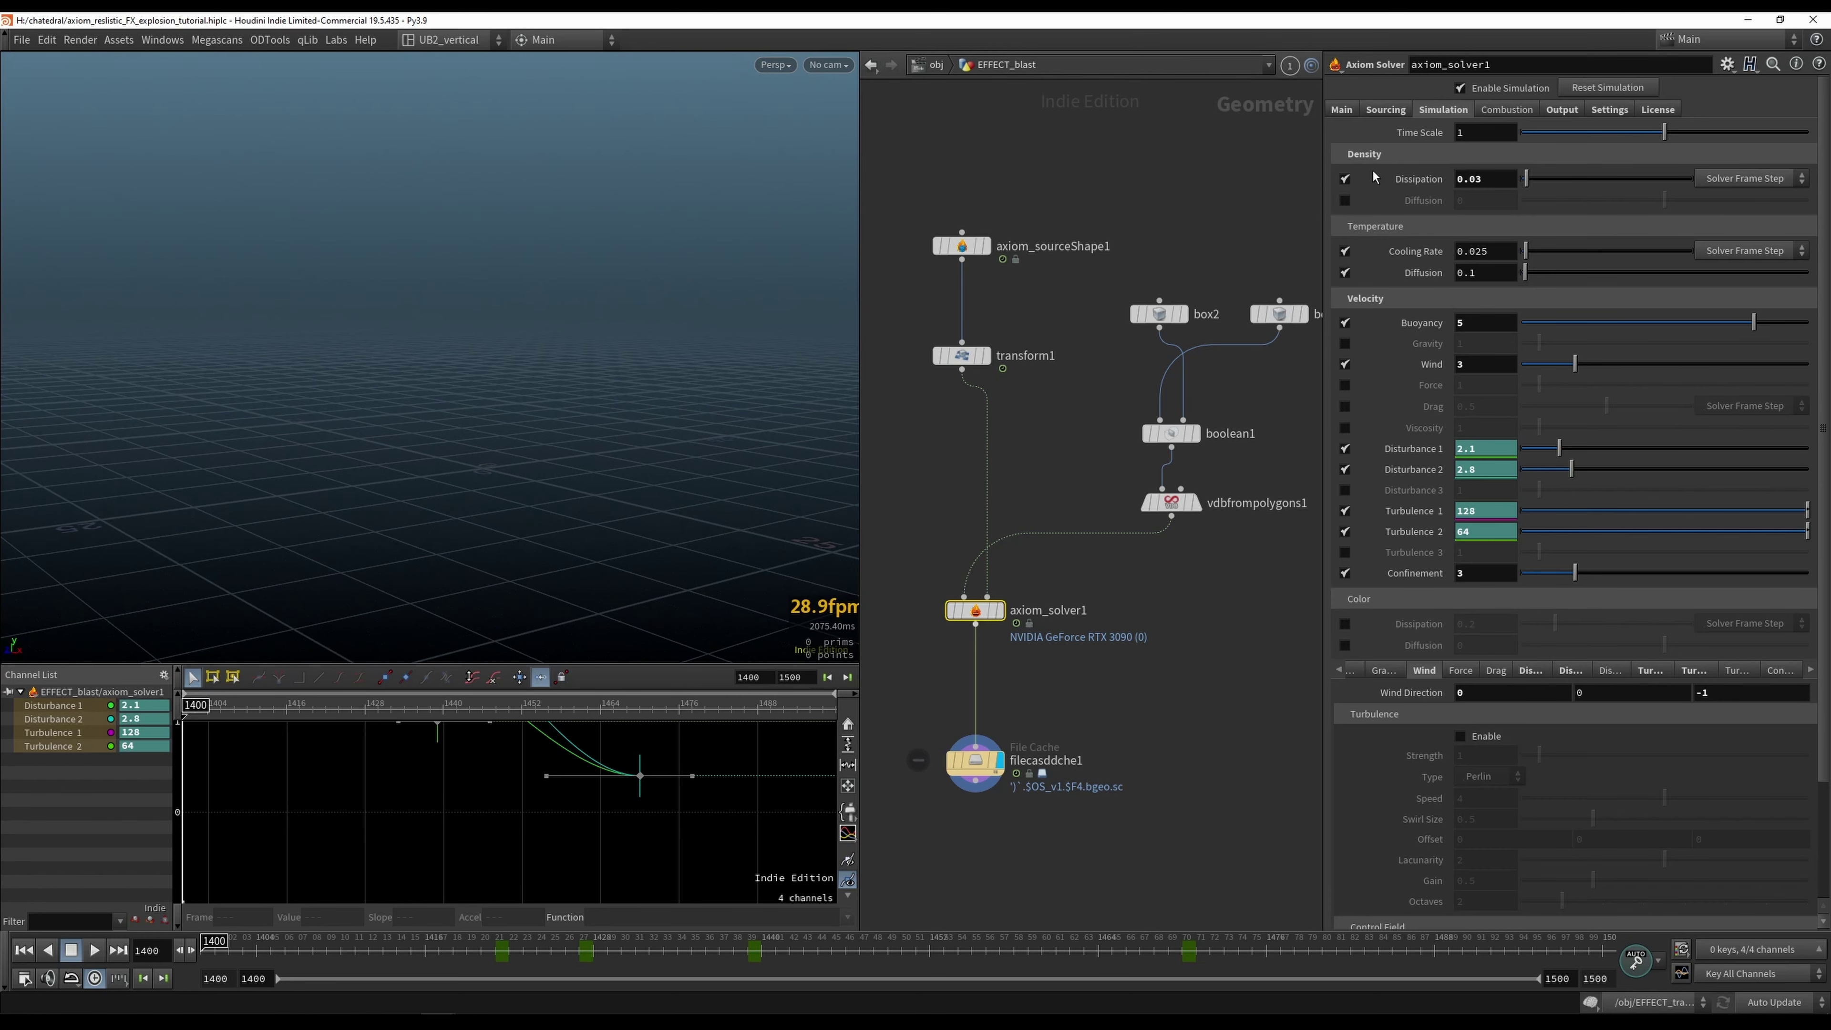
click(1461, 89)
middle_drag(462, 788, 462, 864)
right_drag(388, 756, 407, 794)
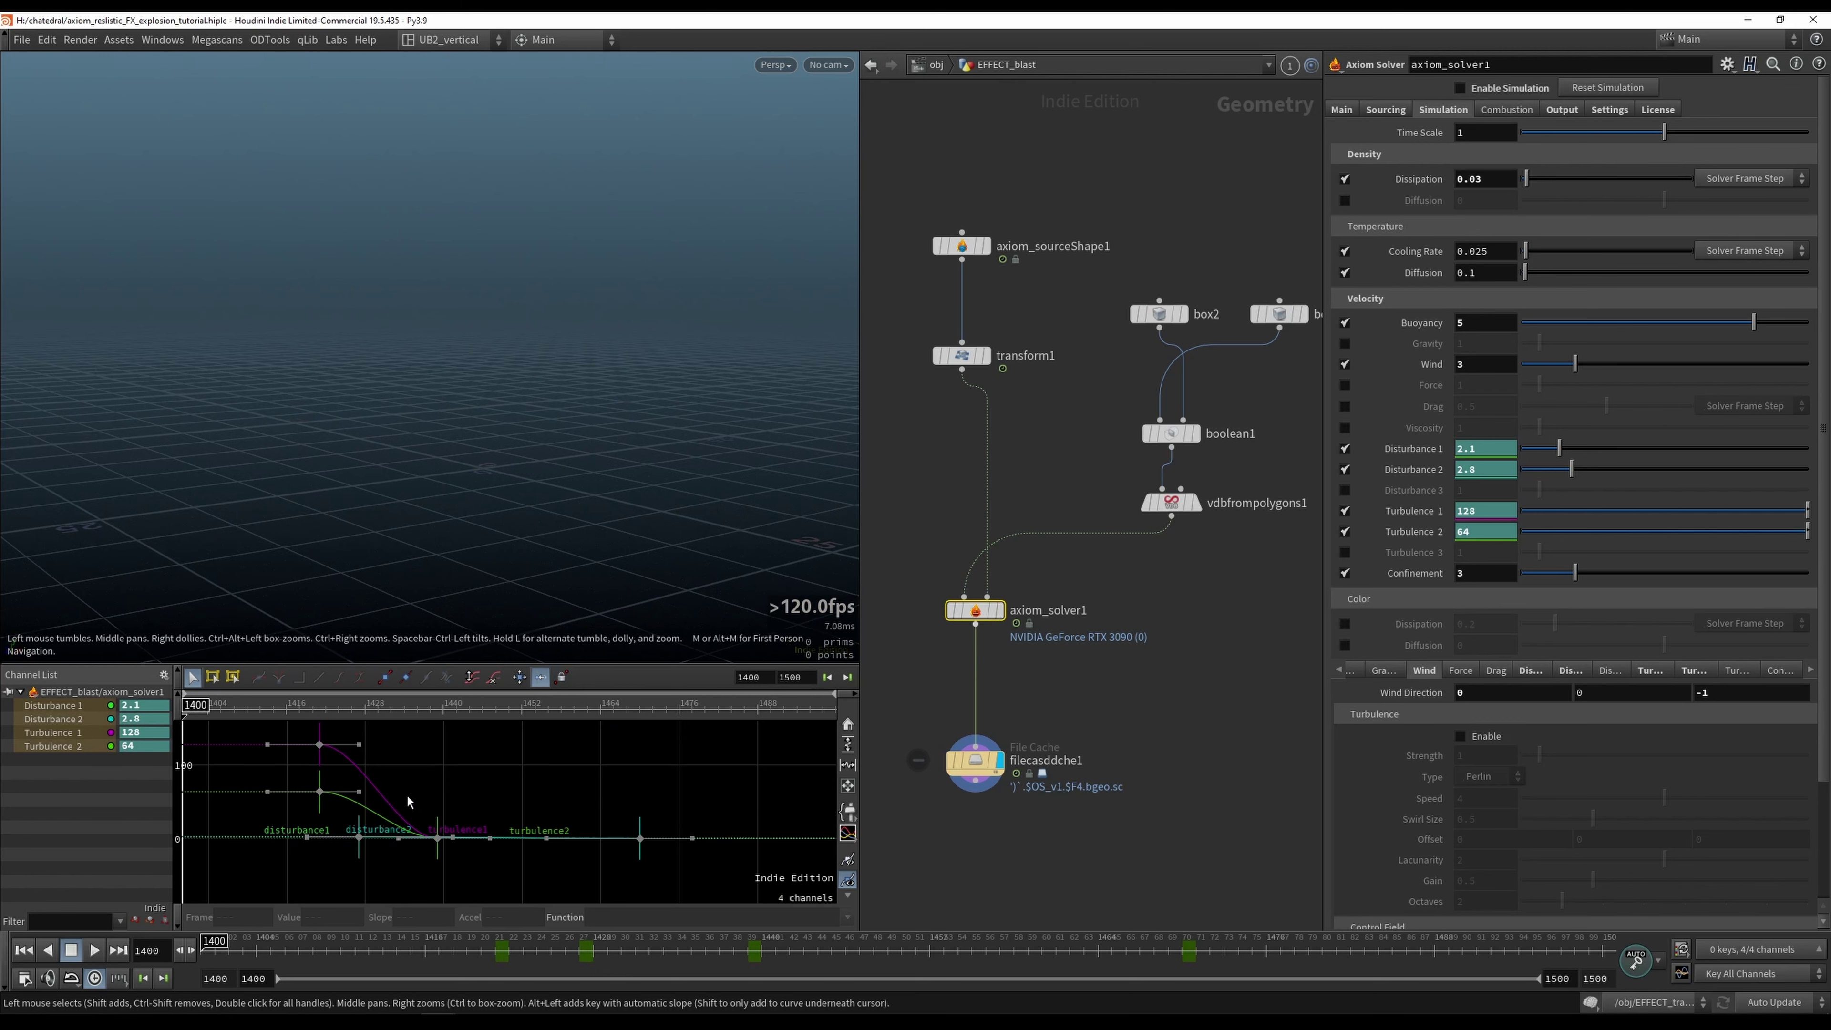
Step: Keyframe axiom_solver1's Time Scale at 2 on frame 1421 and at 1 on frame 1429
click(319, 704)
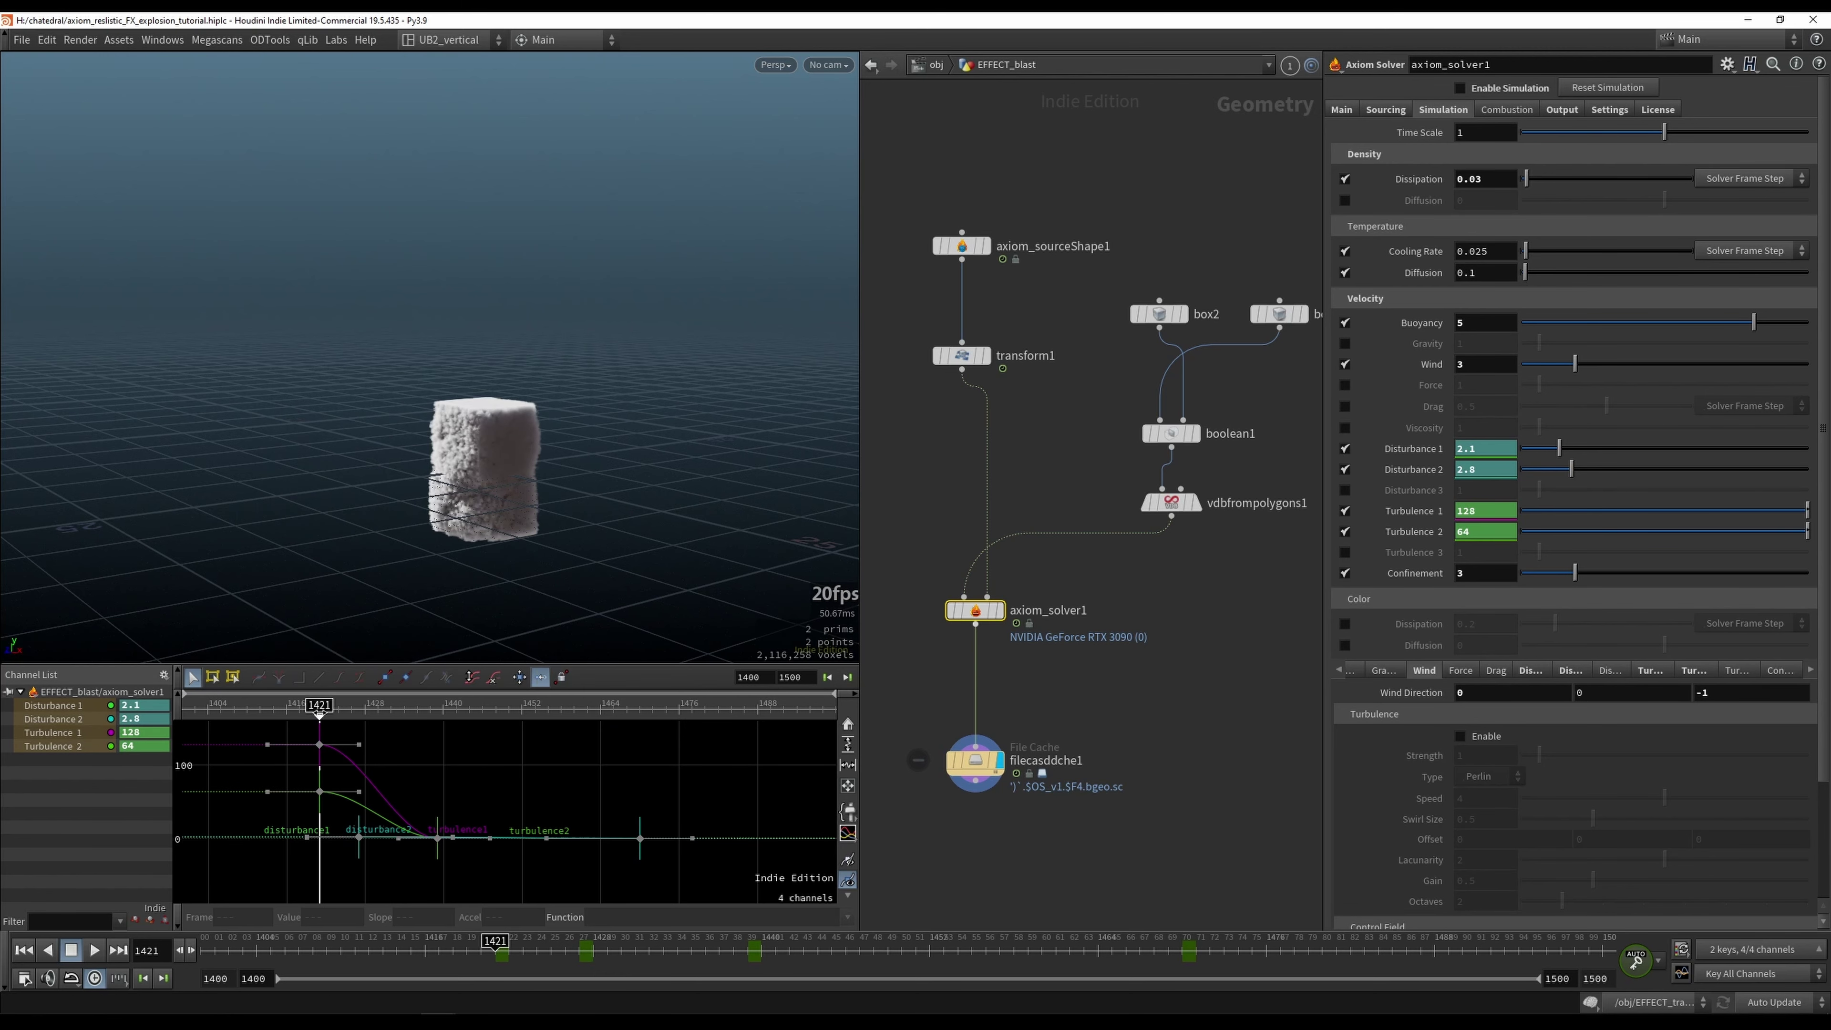
drag(1479, 132, 1417, 153)
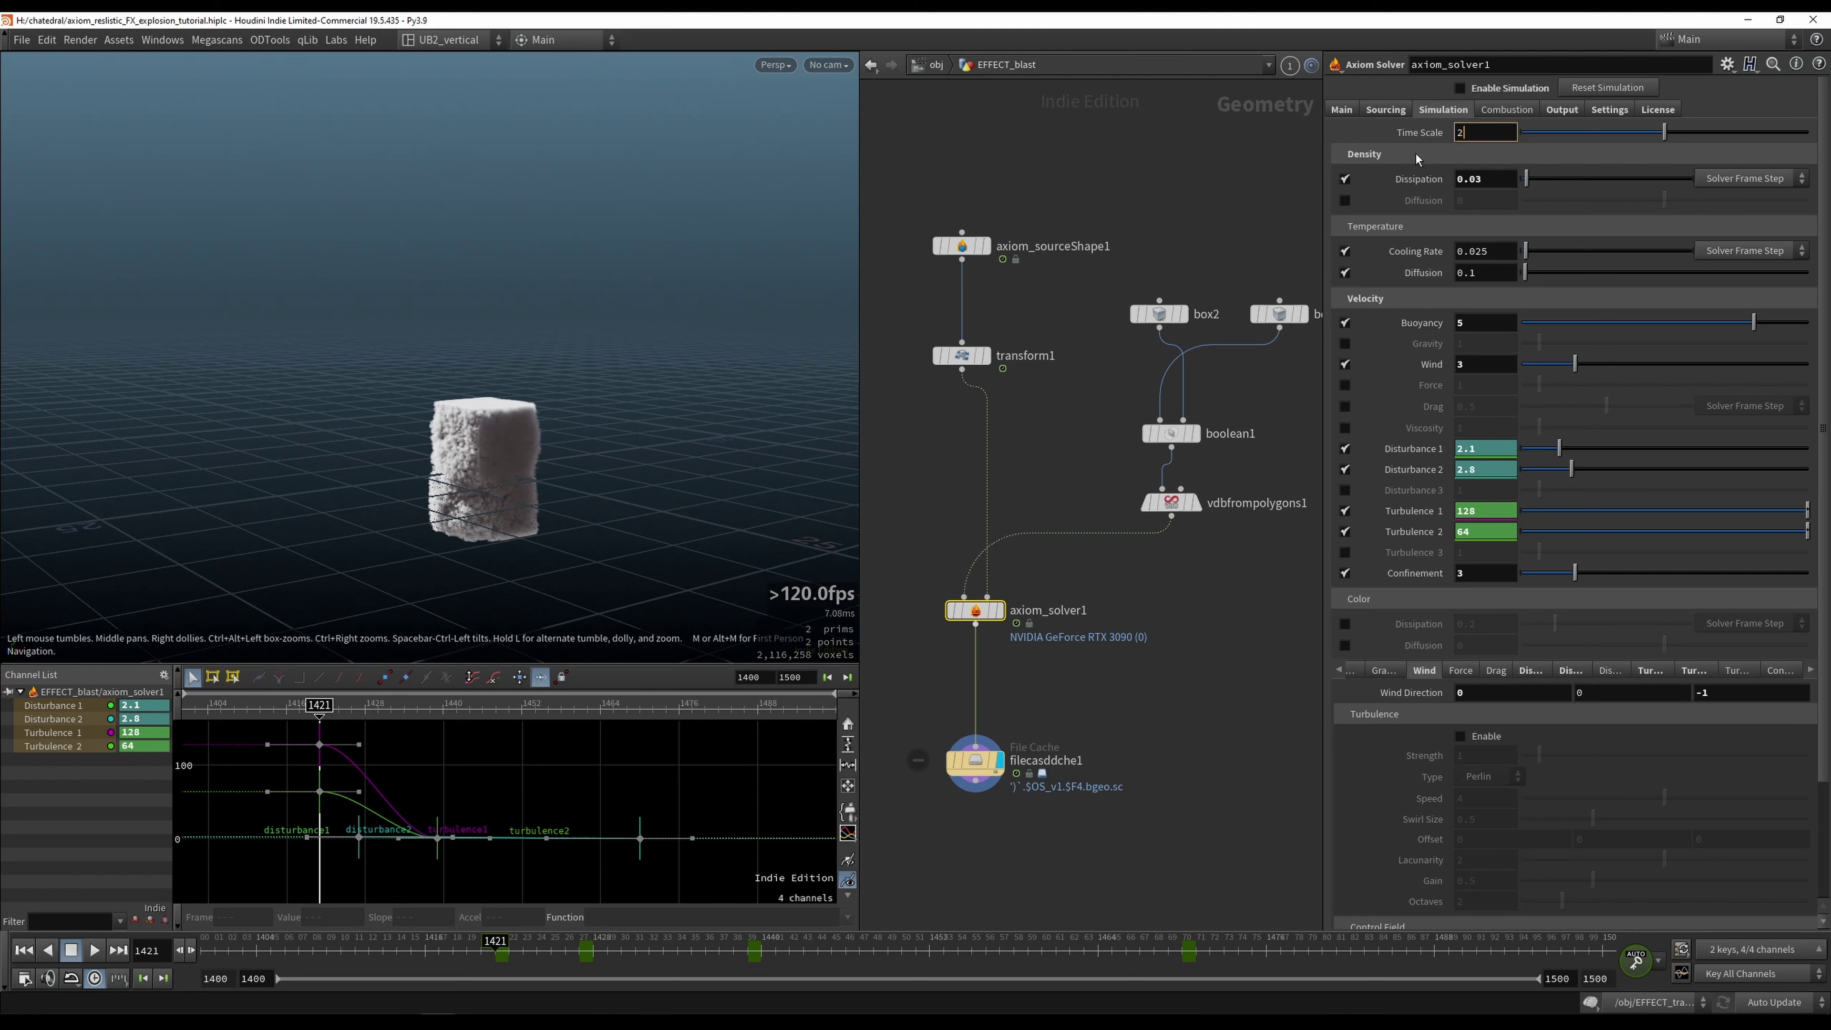
text(2)
key(Return)
alt+click(1429, 137)
drag(345, 708, 390, 714)
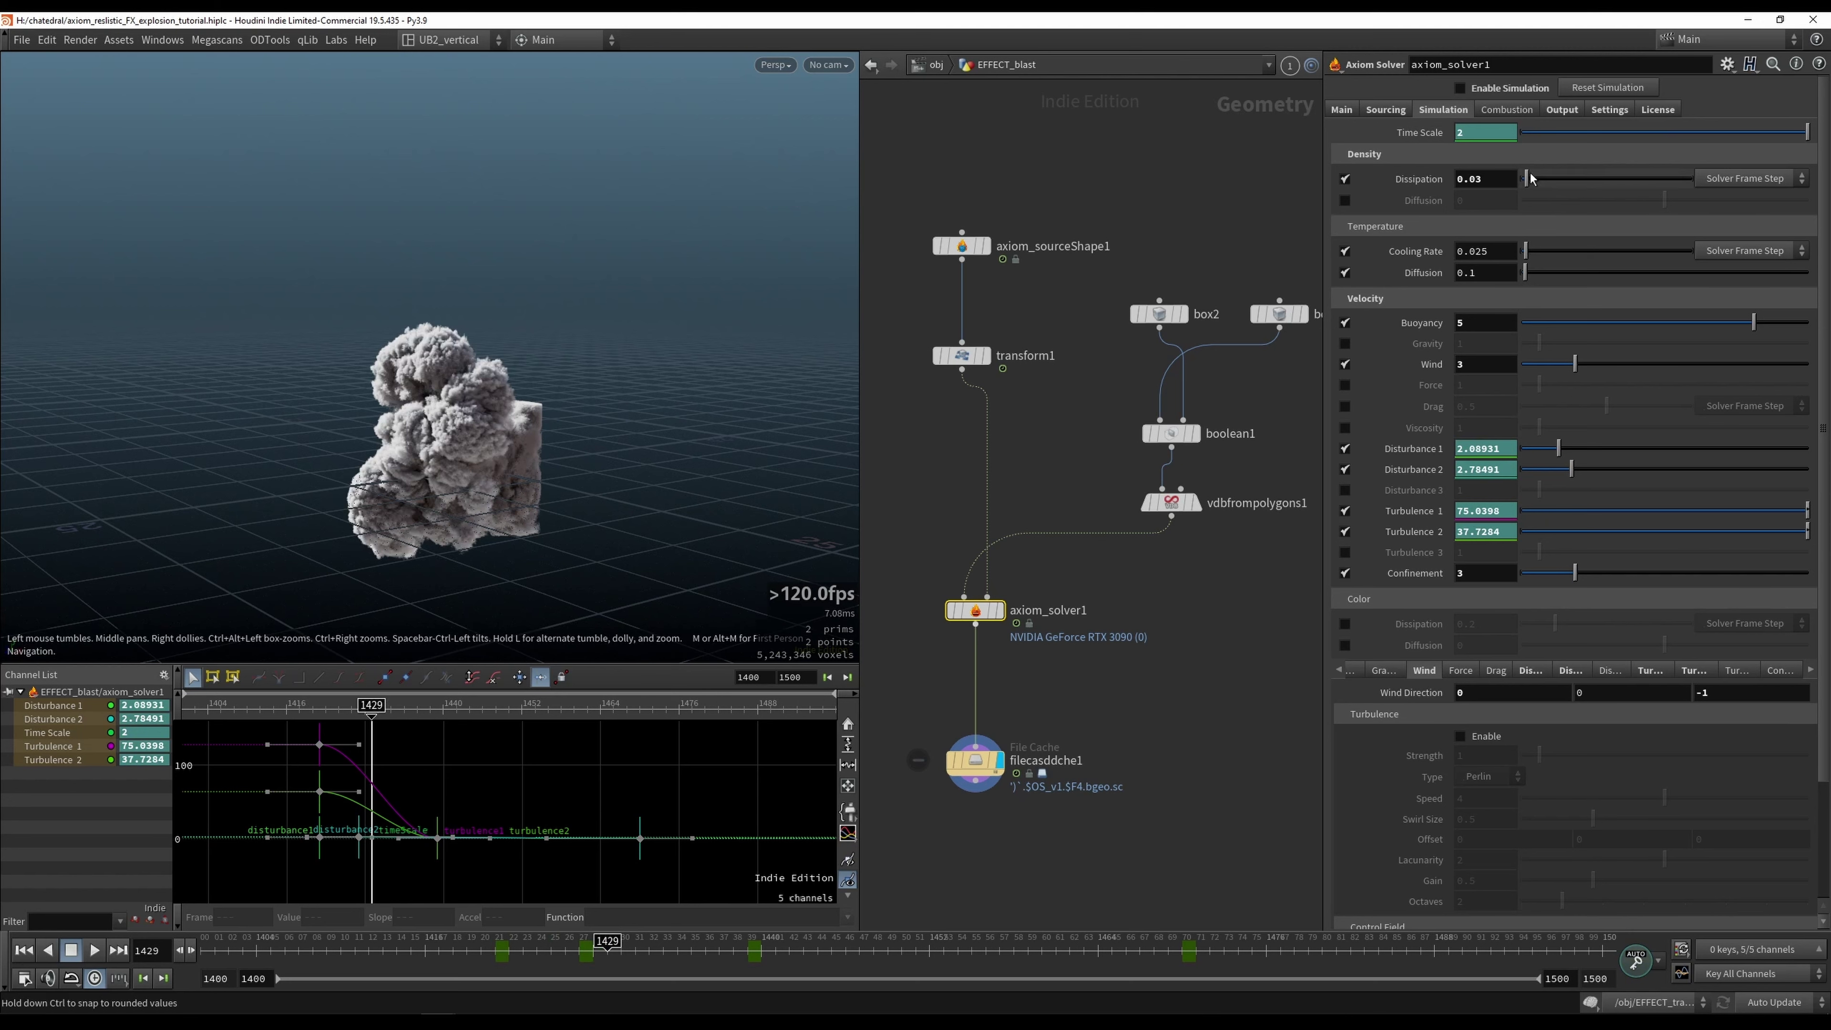
drag(1479, 132, 1451, 154)
text(1)
key(Return)
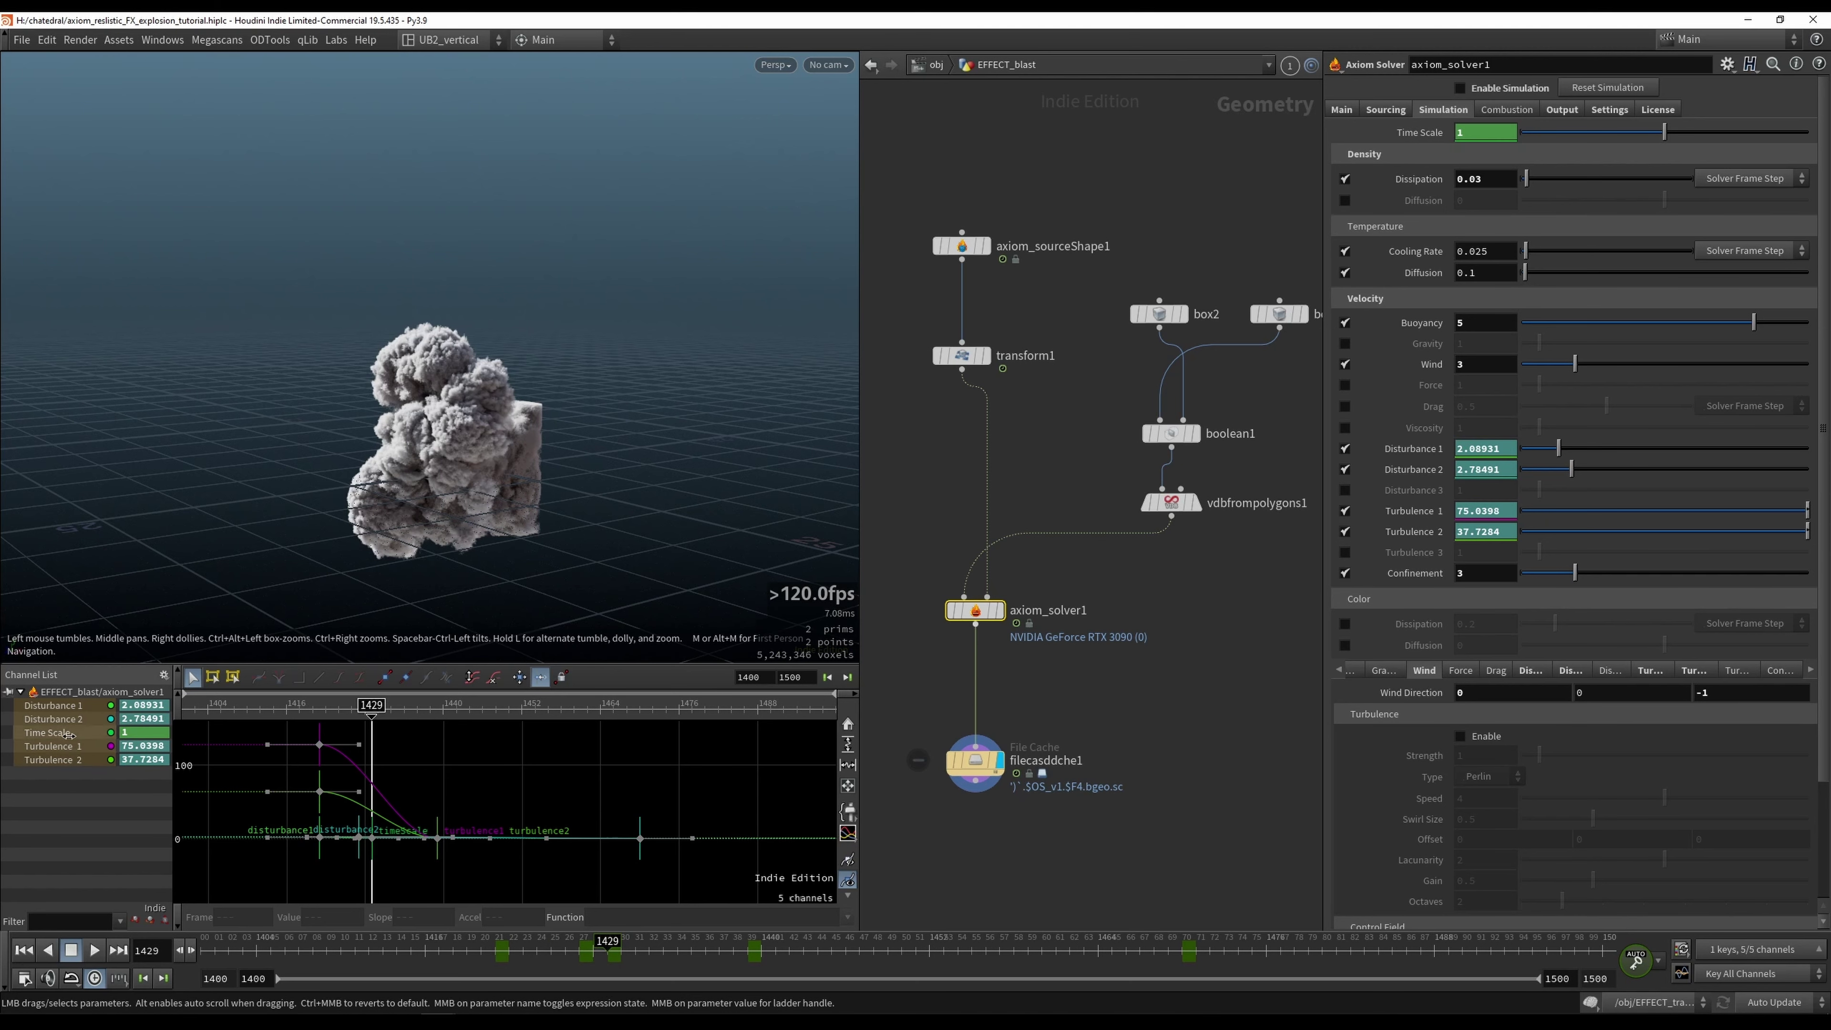
Step: Isolate the Time Scale curve and shift its first key to frame 1423
click(51, 732)
drag(379, 711, 334, 778)
key(ctrl+z)
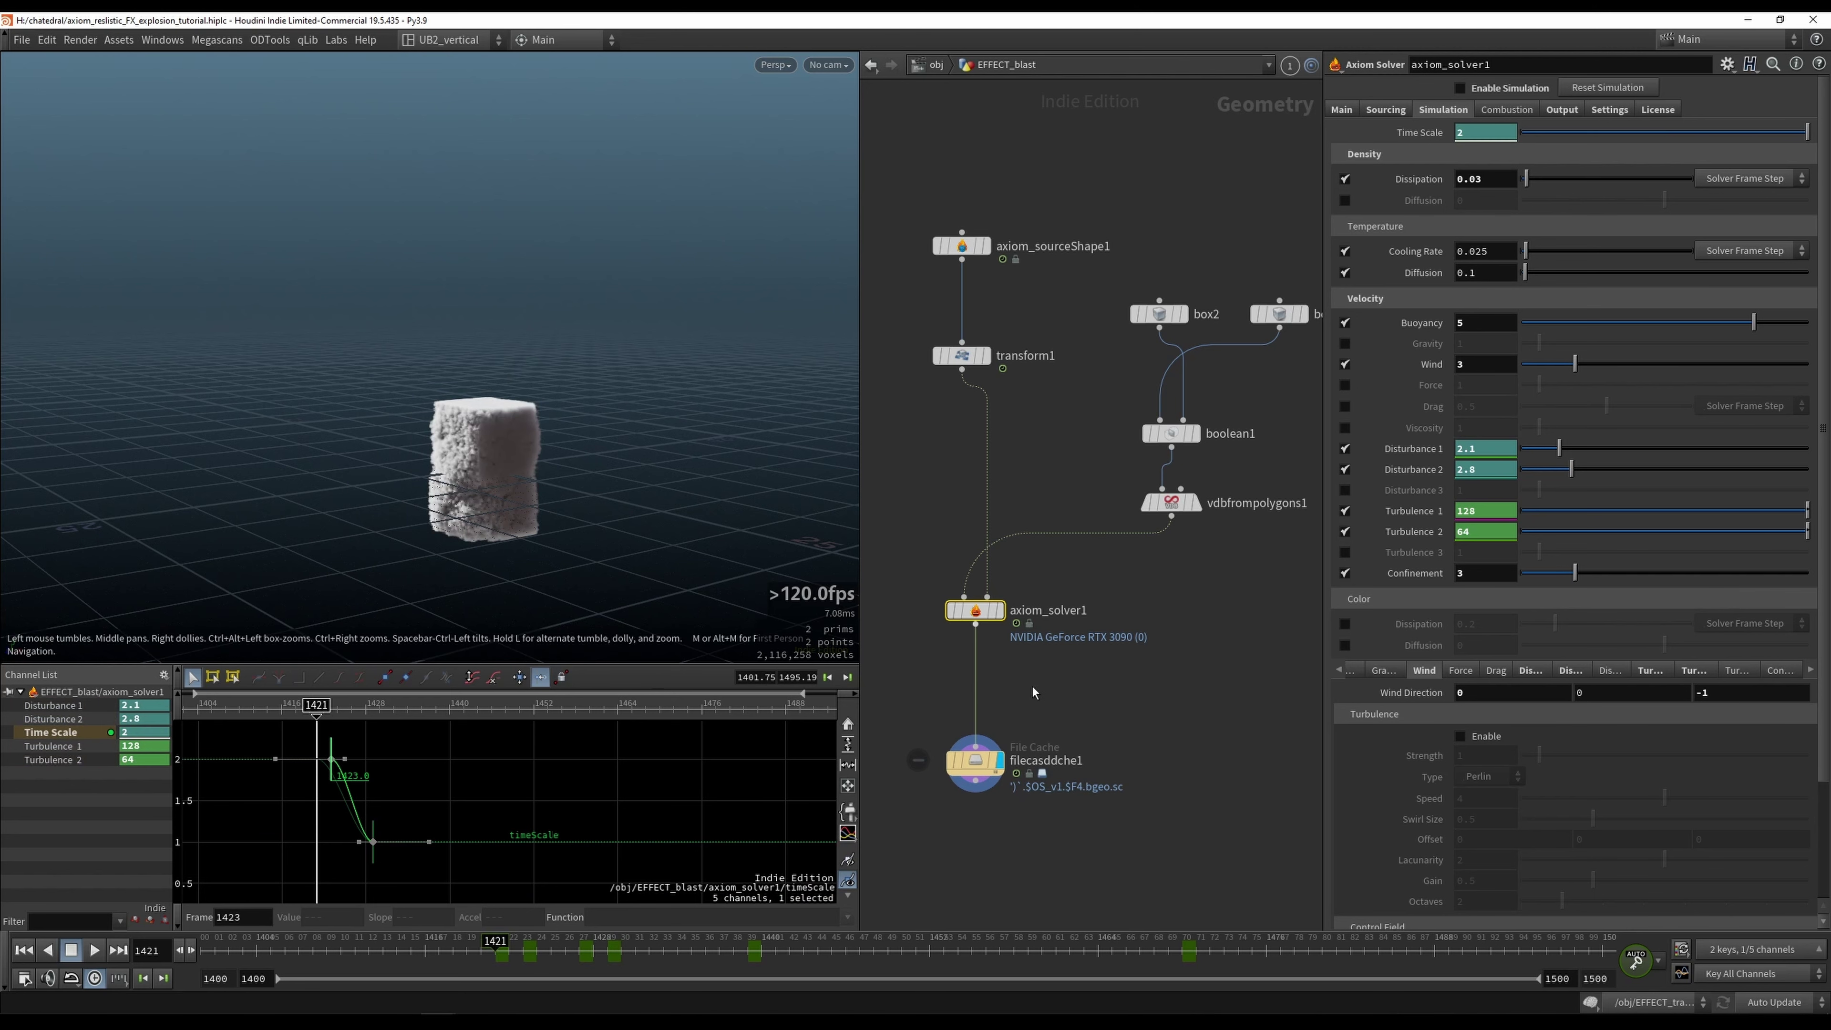
Step: Display axiom_solver1, start a flipbook from frame 1400 and cancel it, and re-enable the simulation
key(ctrl+Up)
drag(1129, 567, 984, 622)
key(Up)
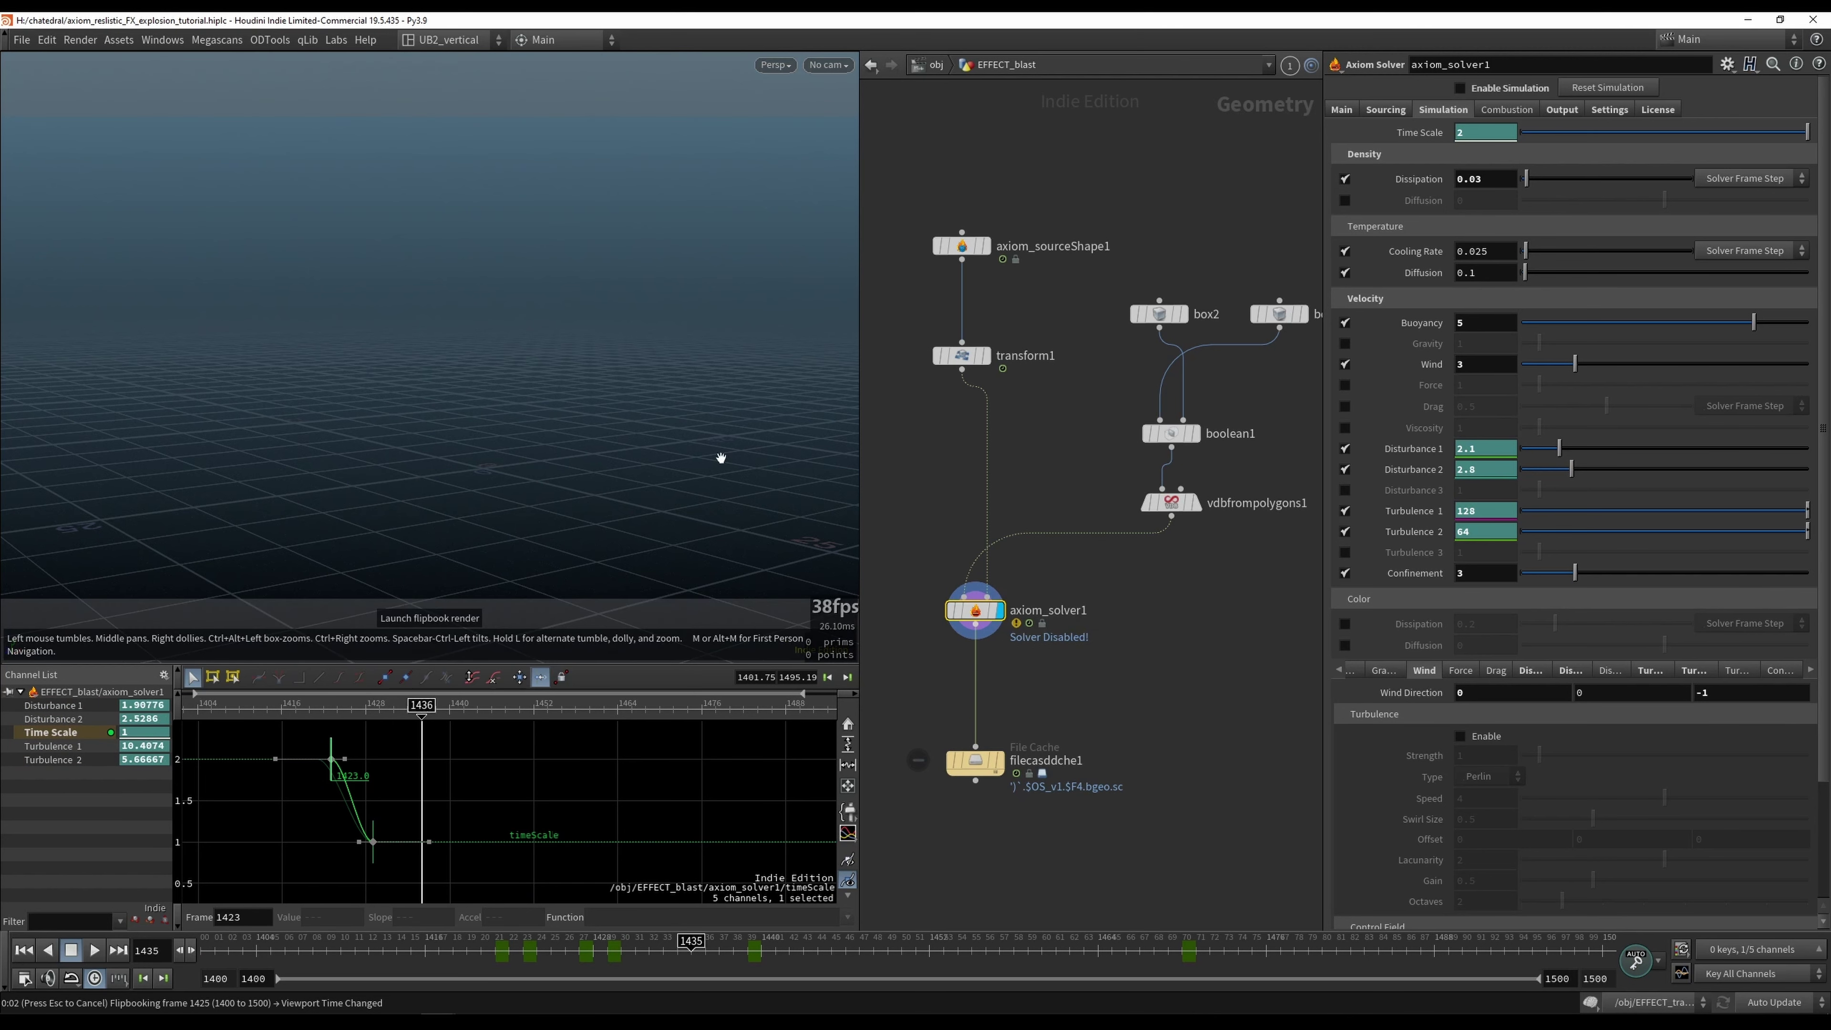
key(Escape)
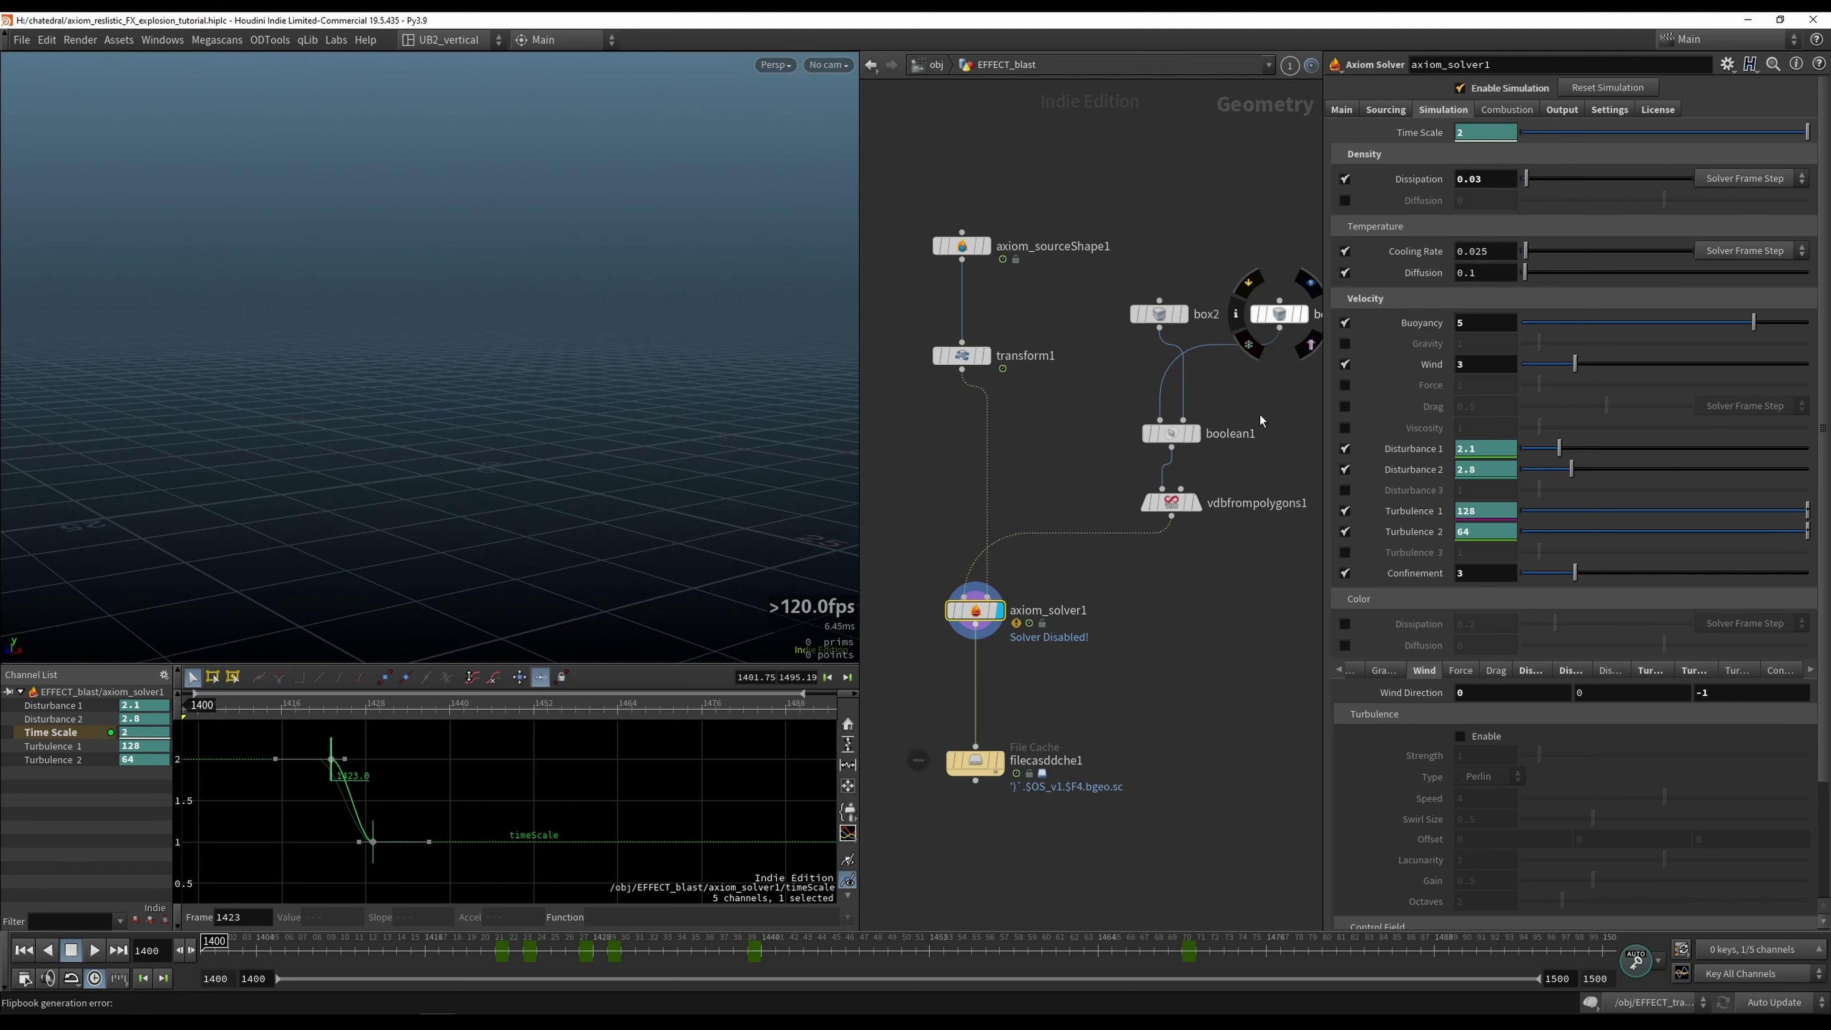
Step: Play the simulation from frame 1400, minimize the flipbook window, and stop the playback past about frame 1482
drag(1073, 565, 909, 643)
key(Up)
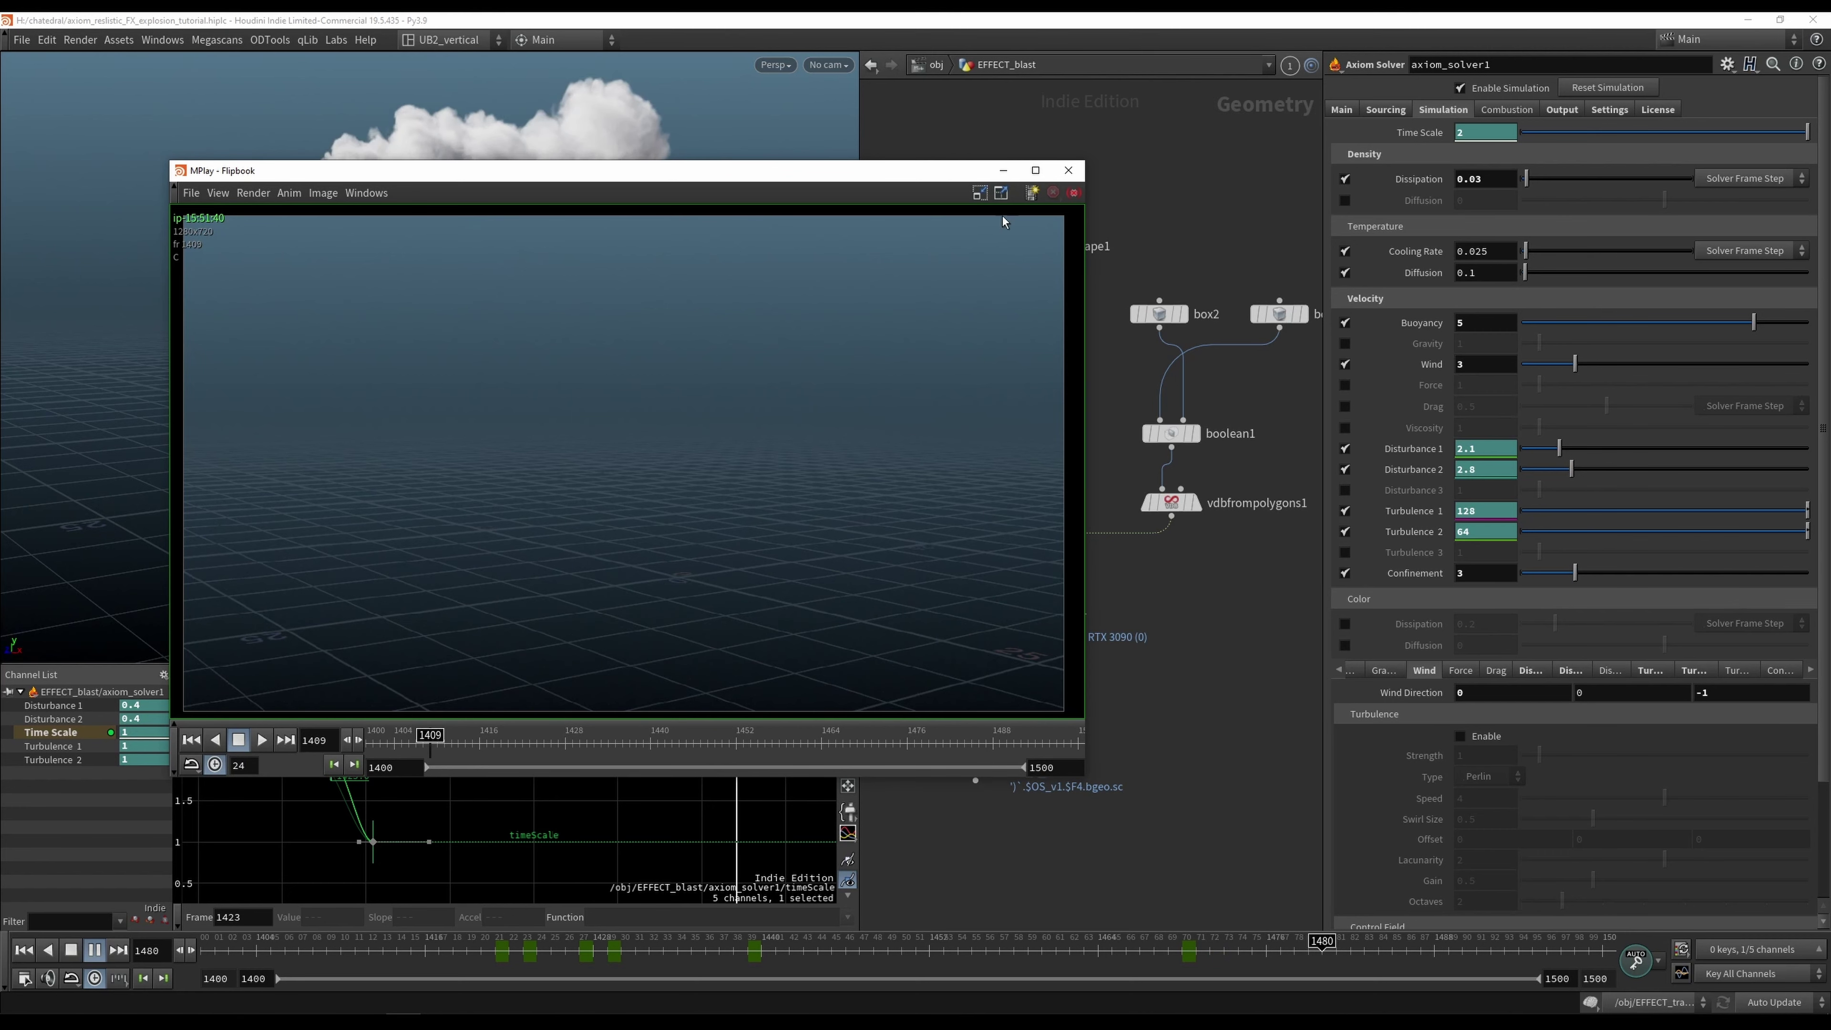
click(1002, 170)
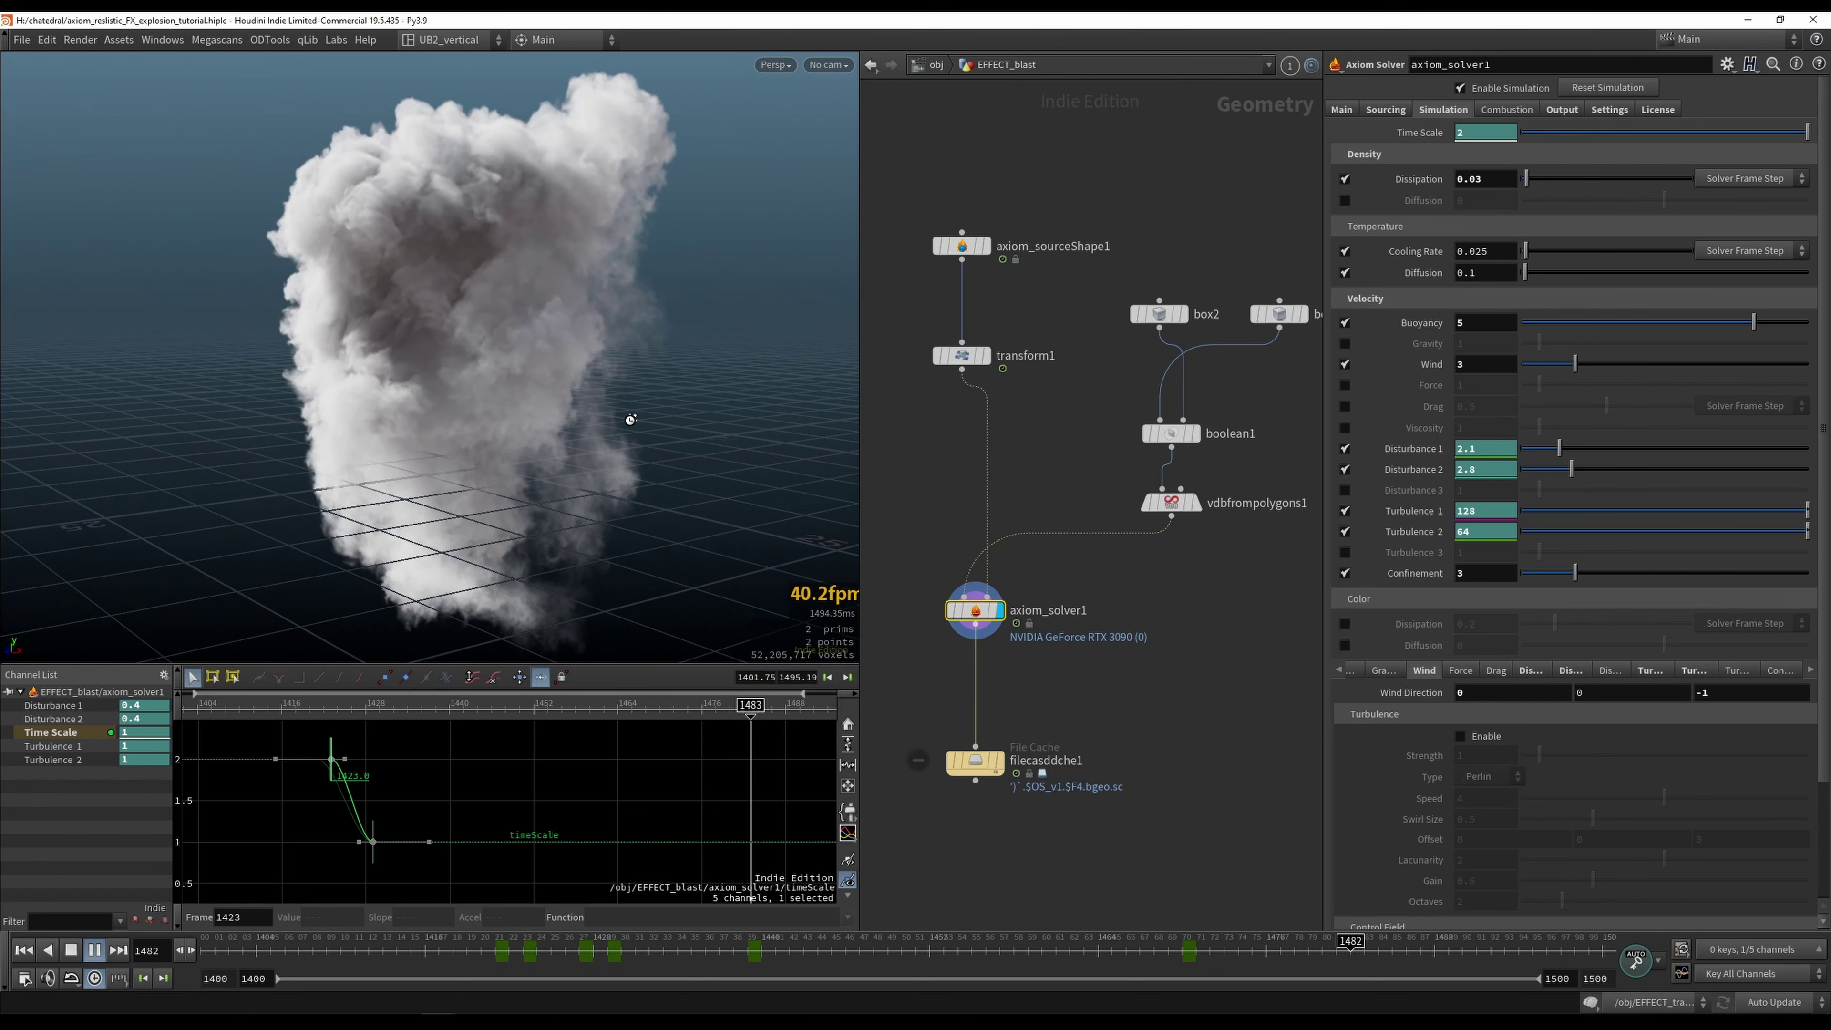
key(Escape)
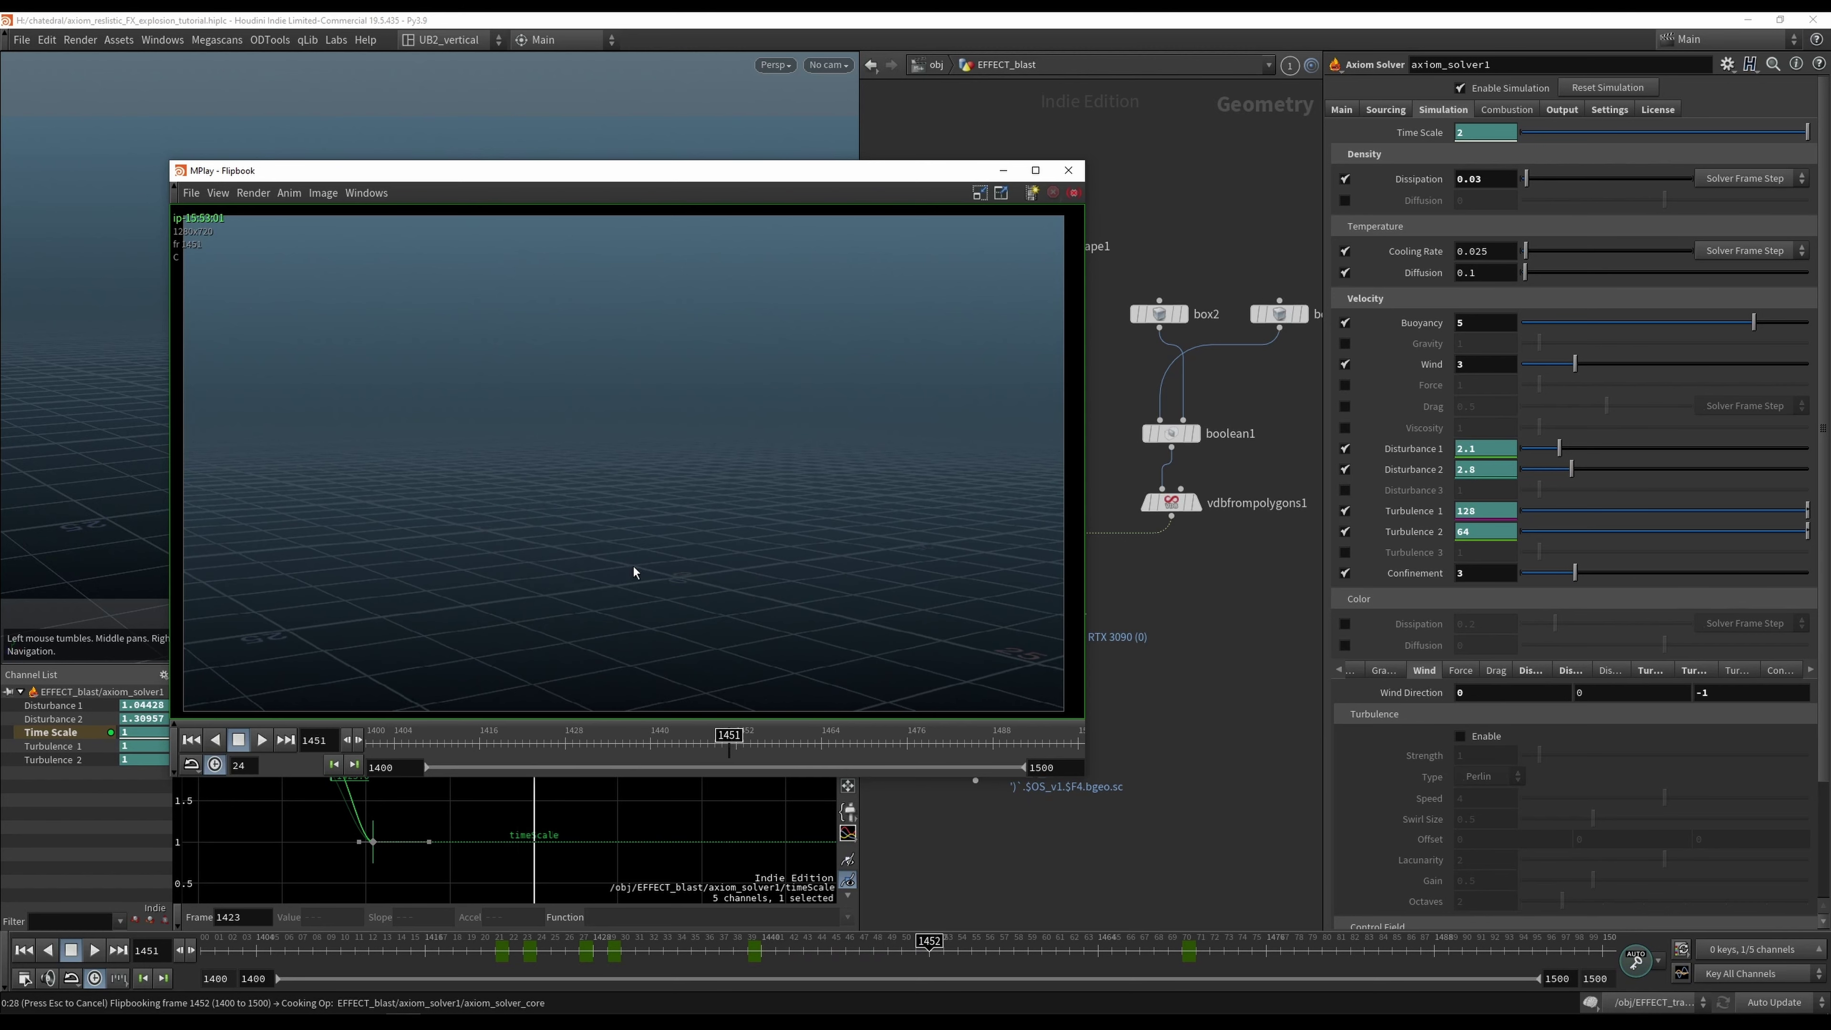
Step: Scrub and play back the new flipbook of the time-scaled explosion, reviewing it around frames 1437 to 1442
drag(664, 744, 484, 753)
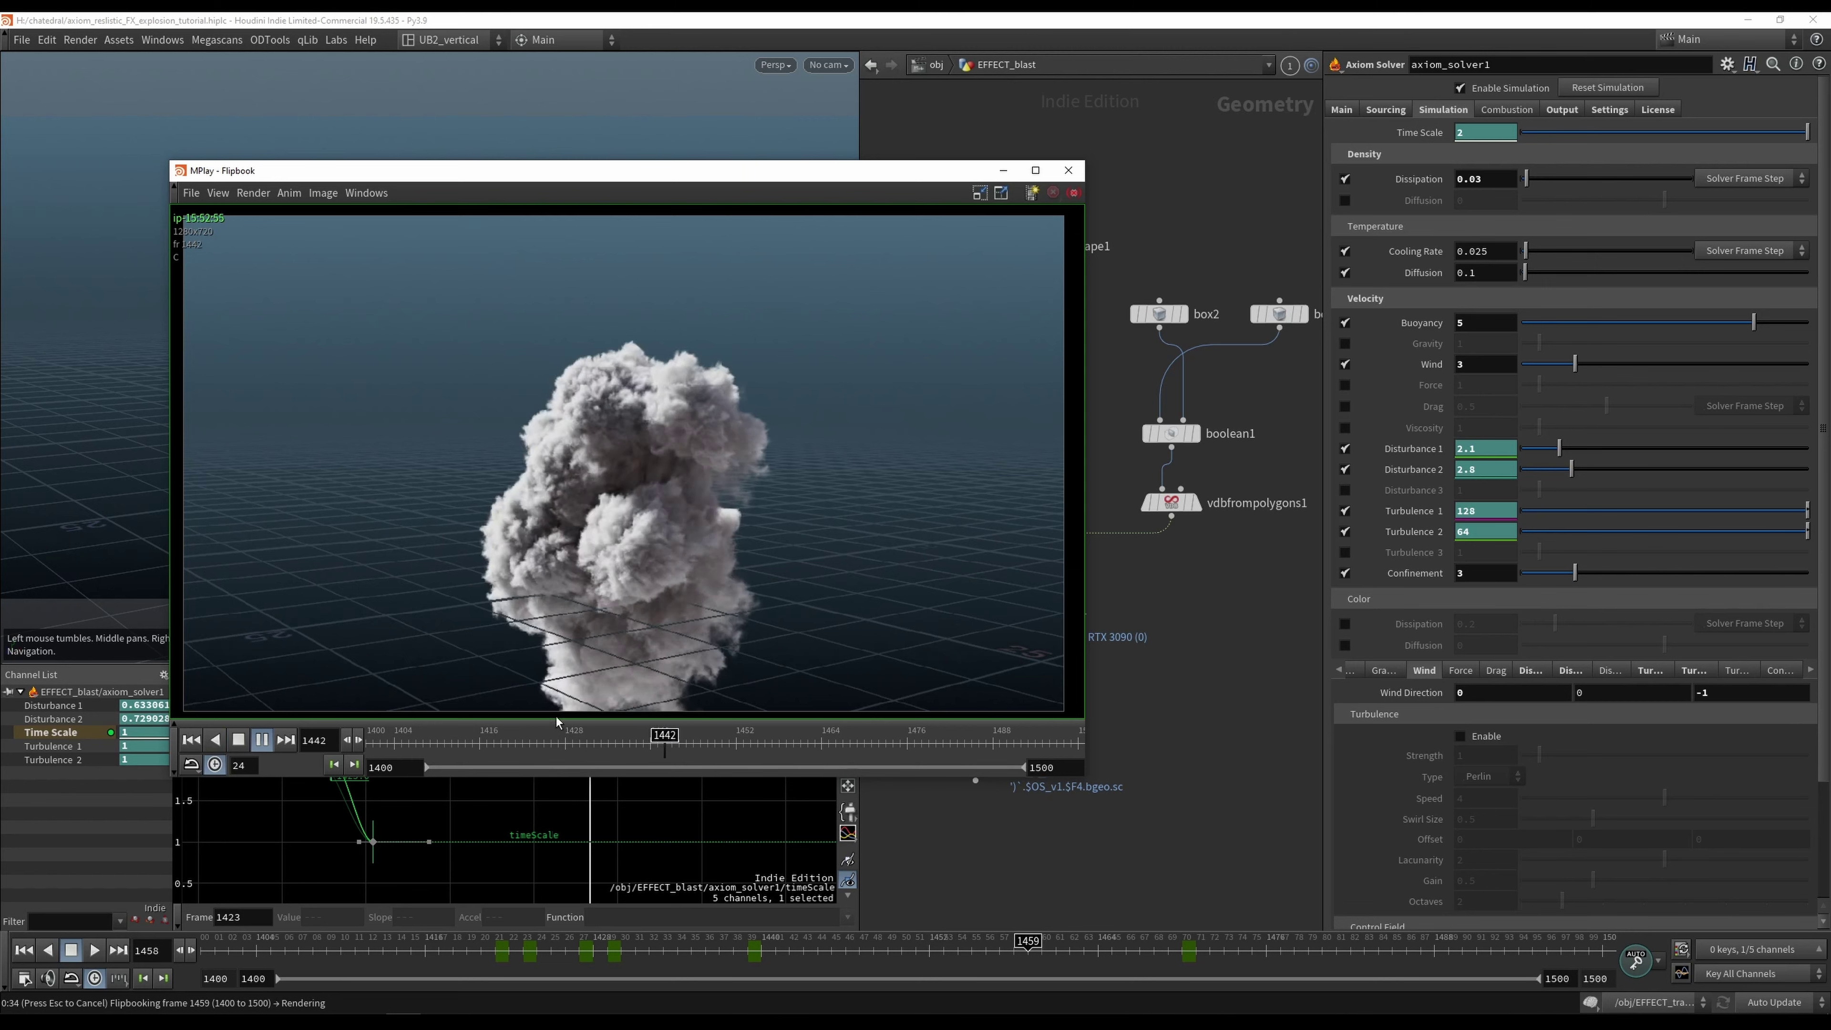
click(557, 743)
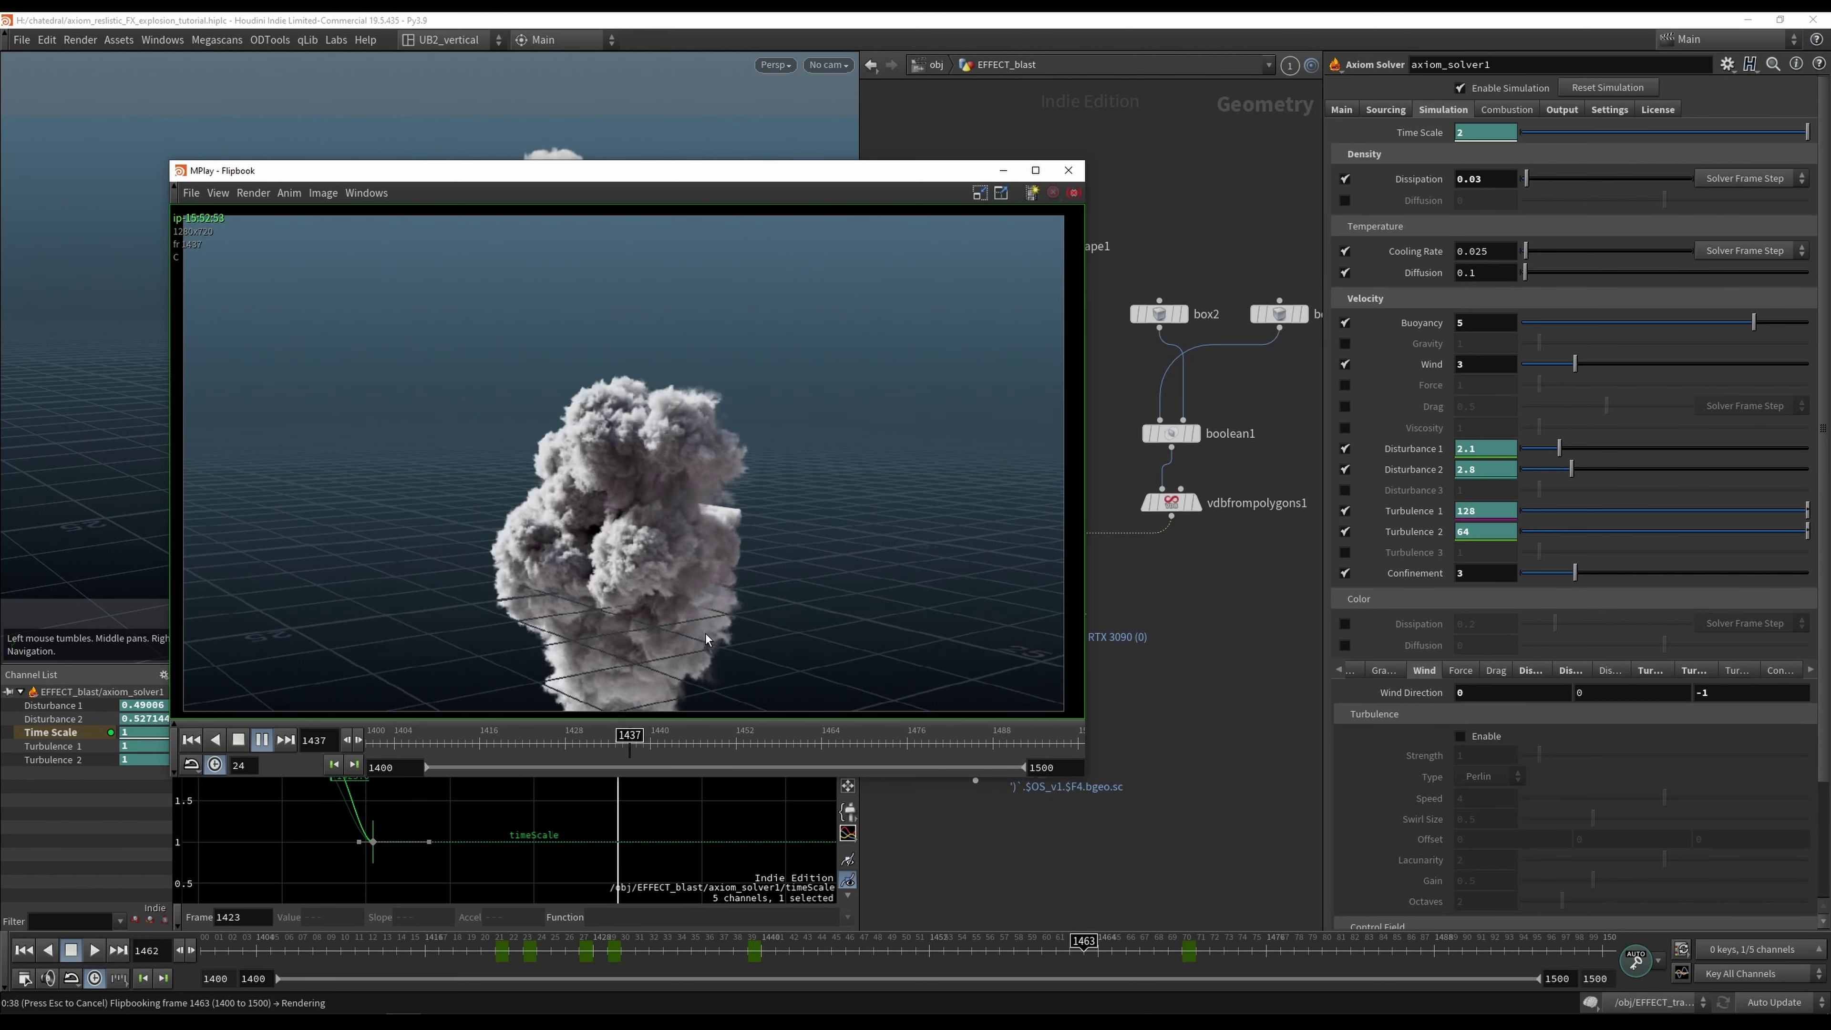
Step: Scrub and replay the rendered explosion flipbook to review how the smoke evolves, and return to the scene
click(549, 743)
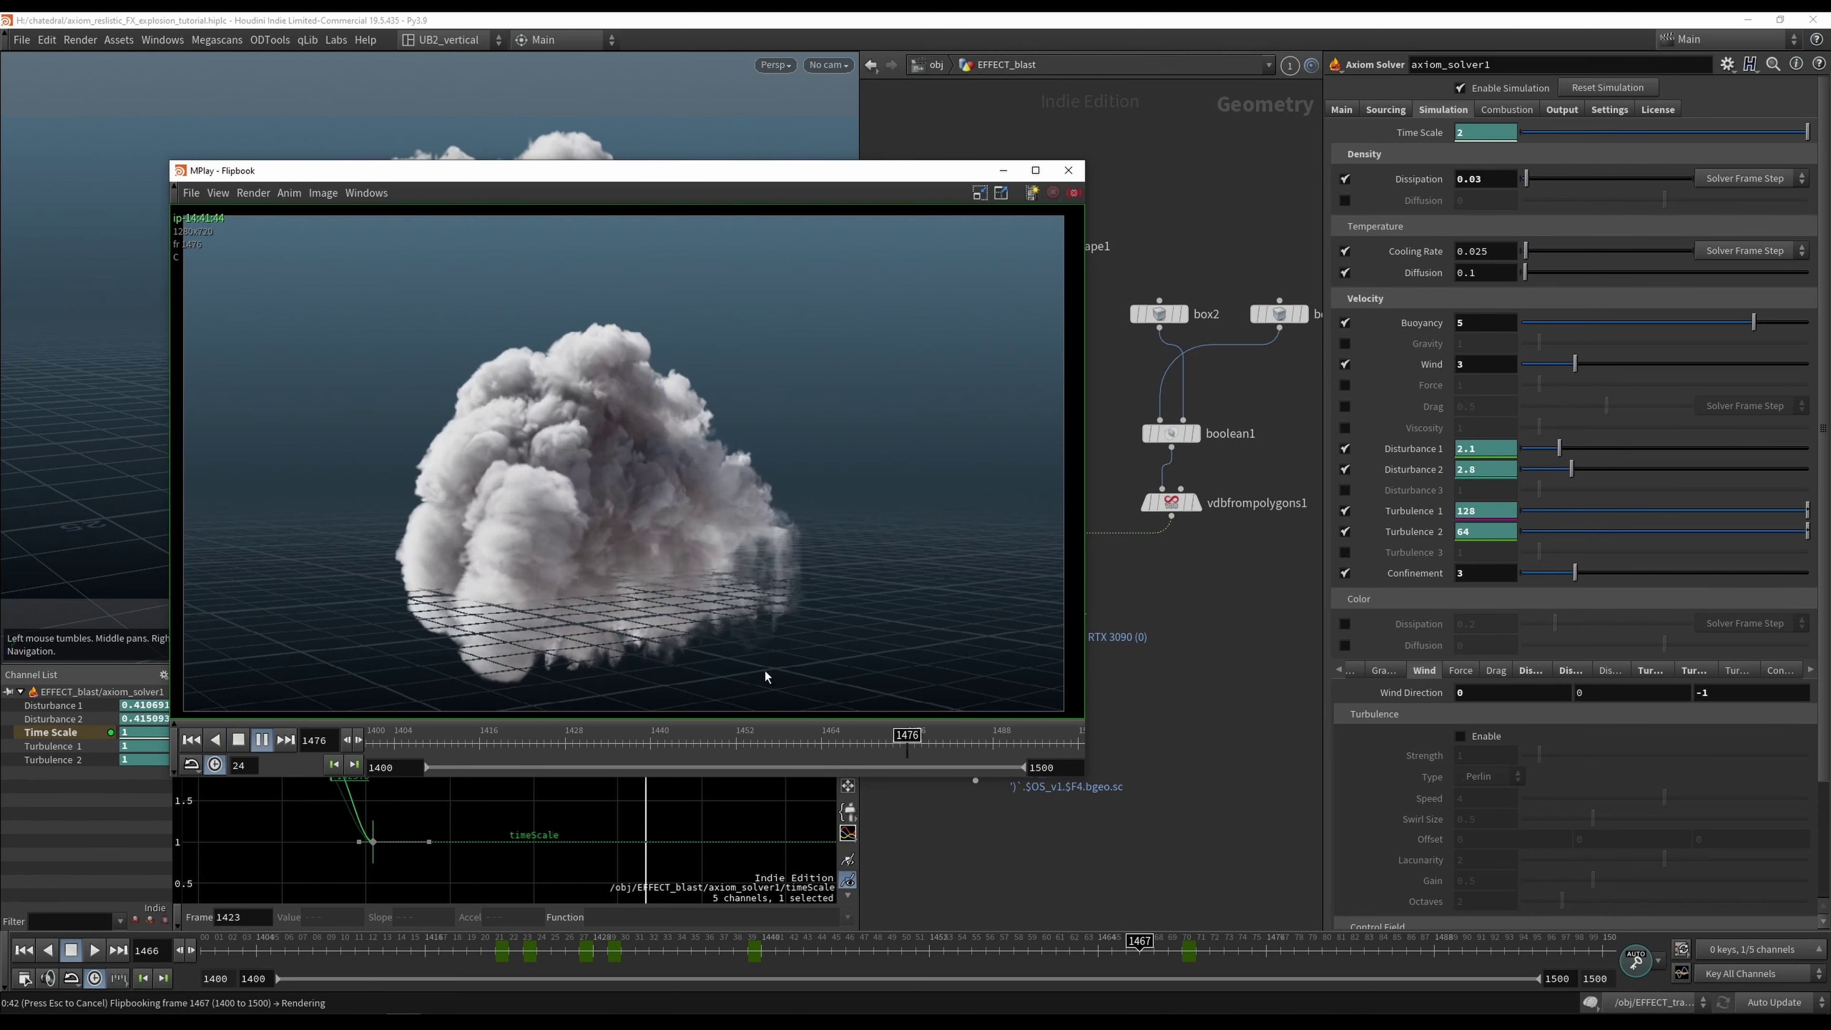
click(689, 743)
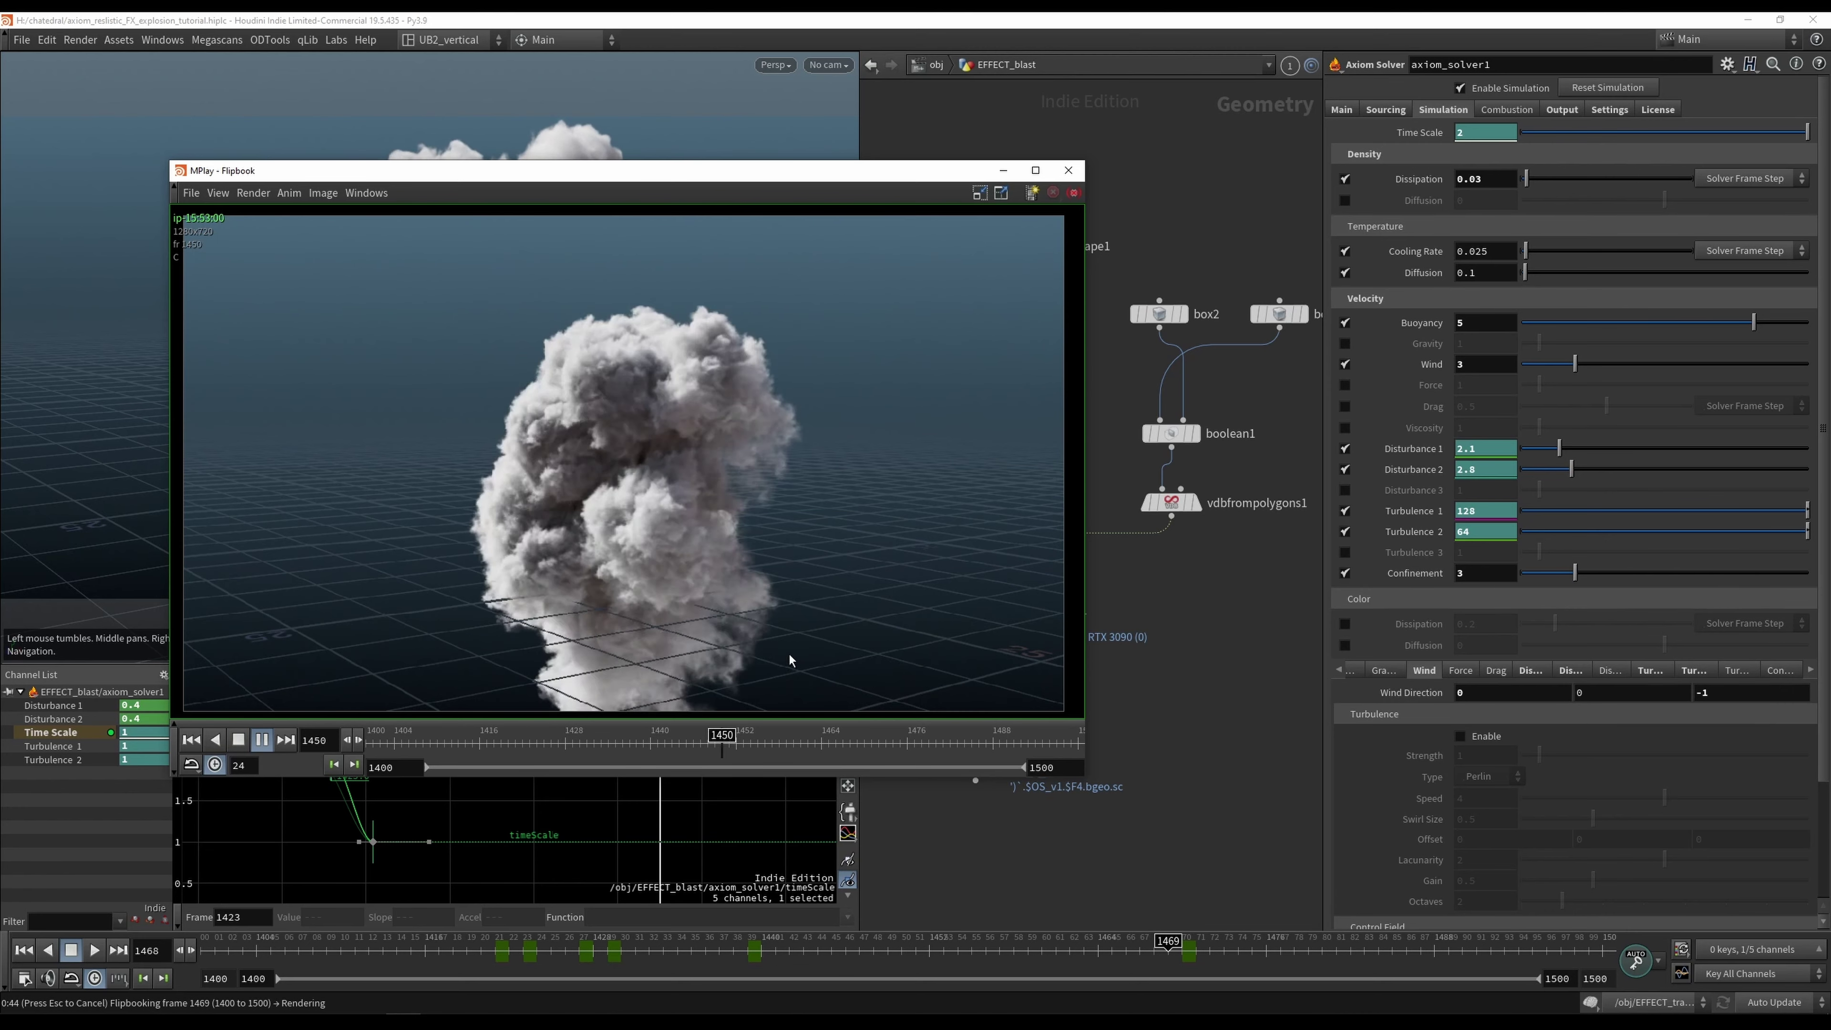
click(522, 743)
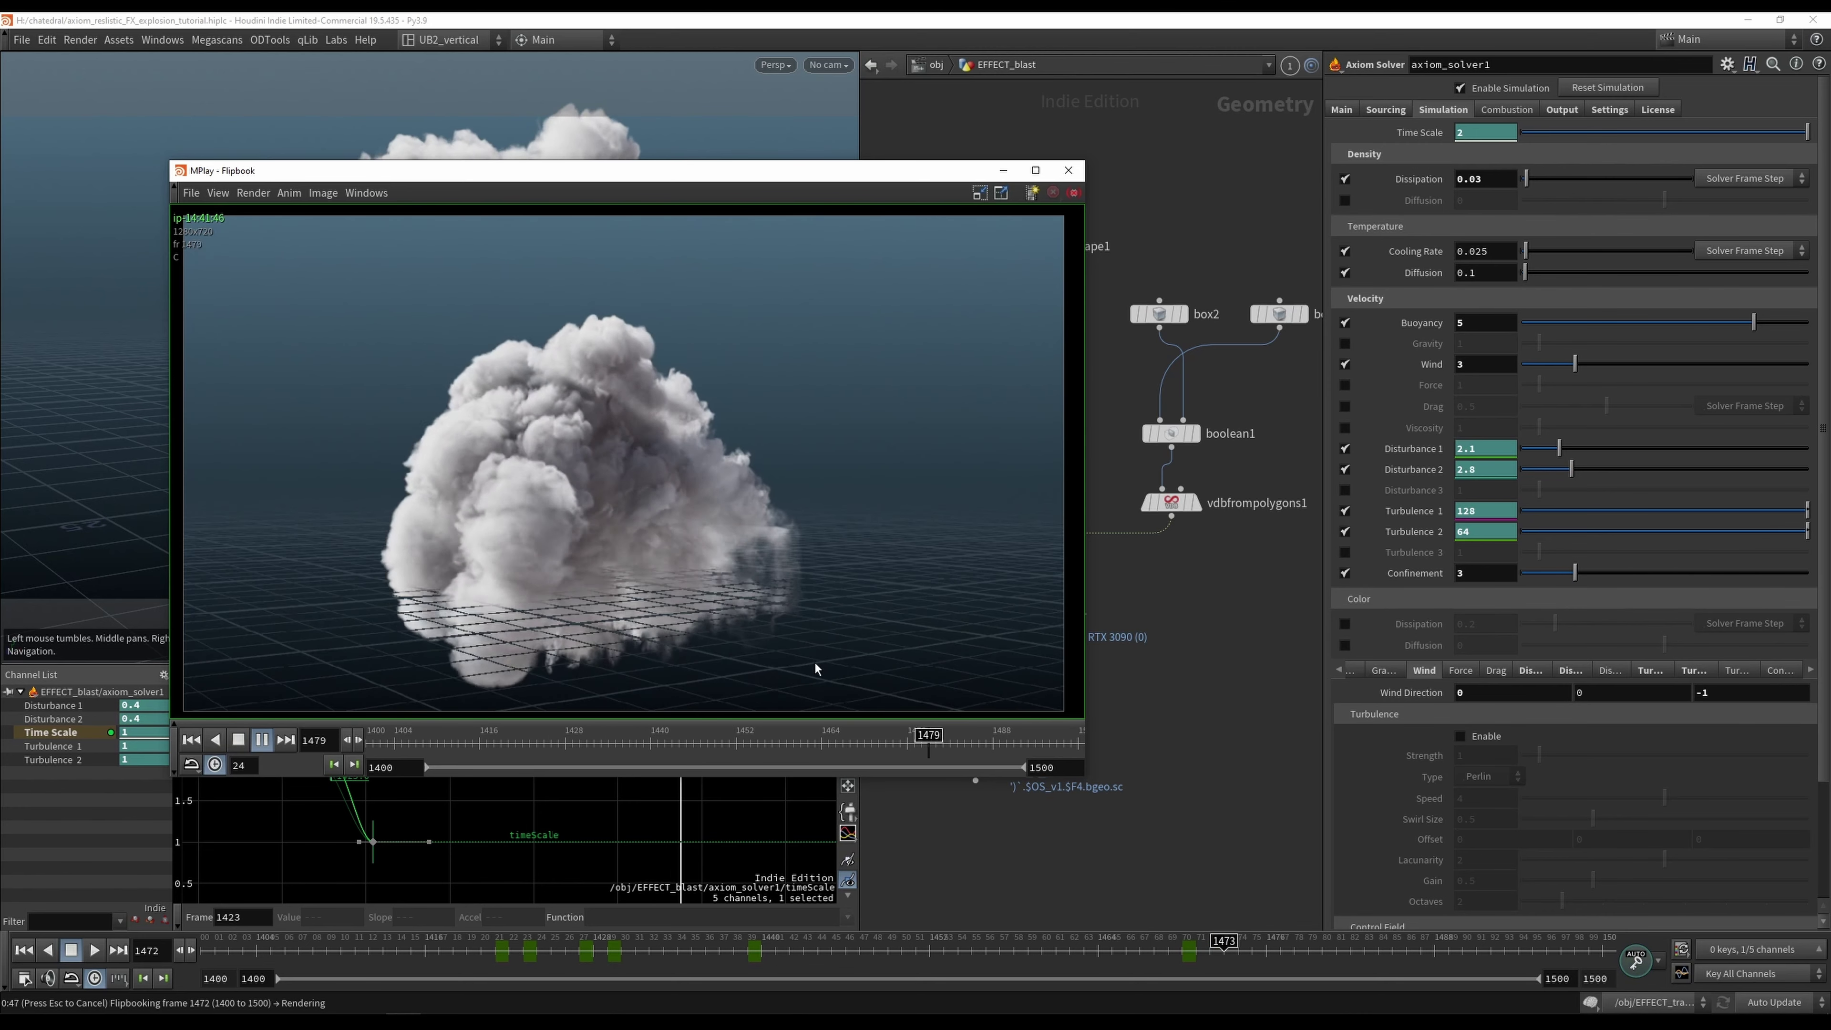
click(621, 745)
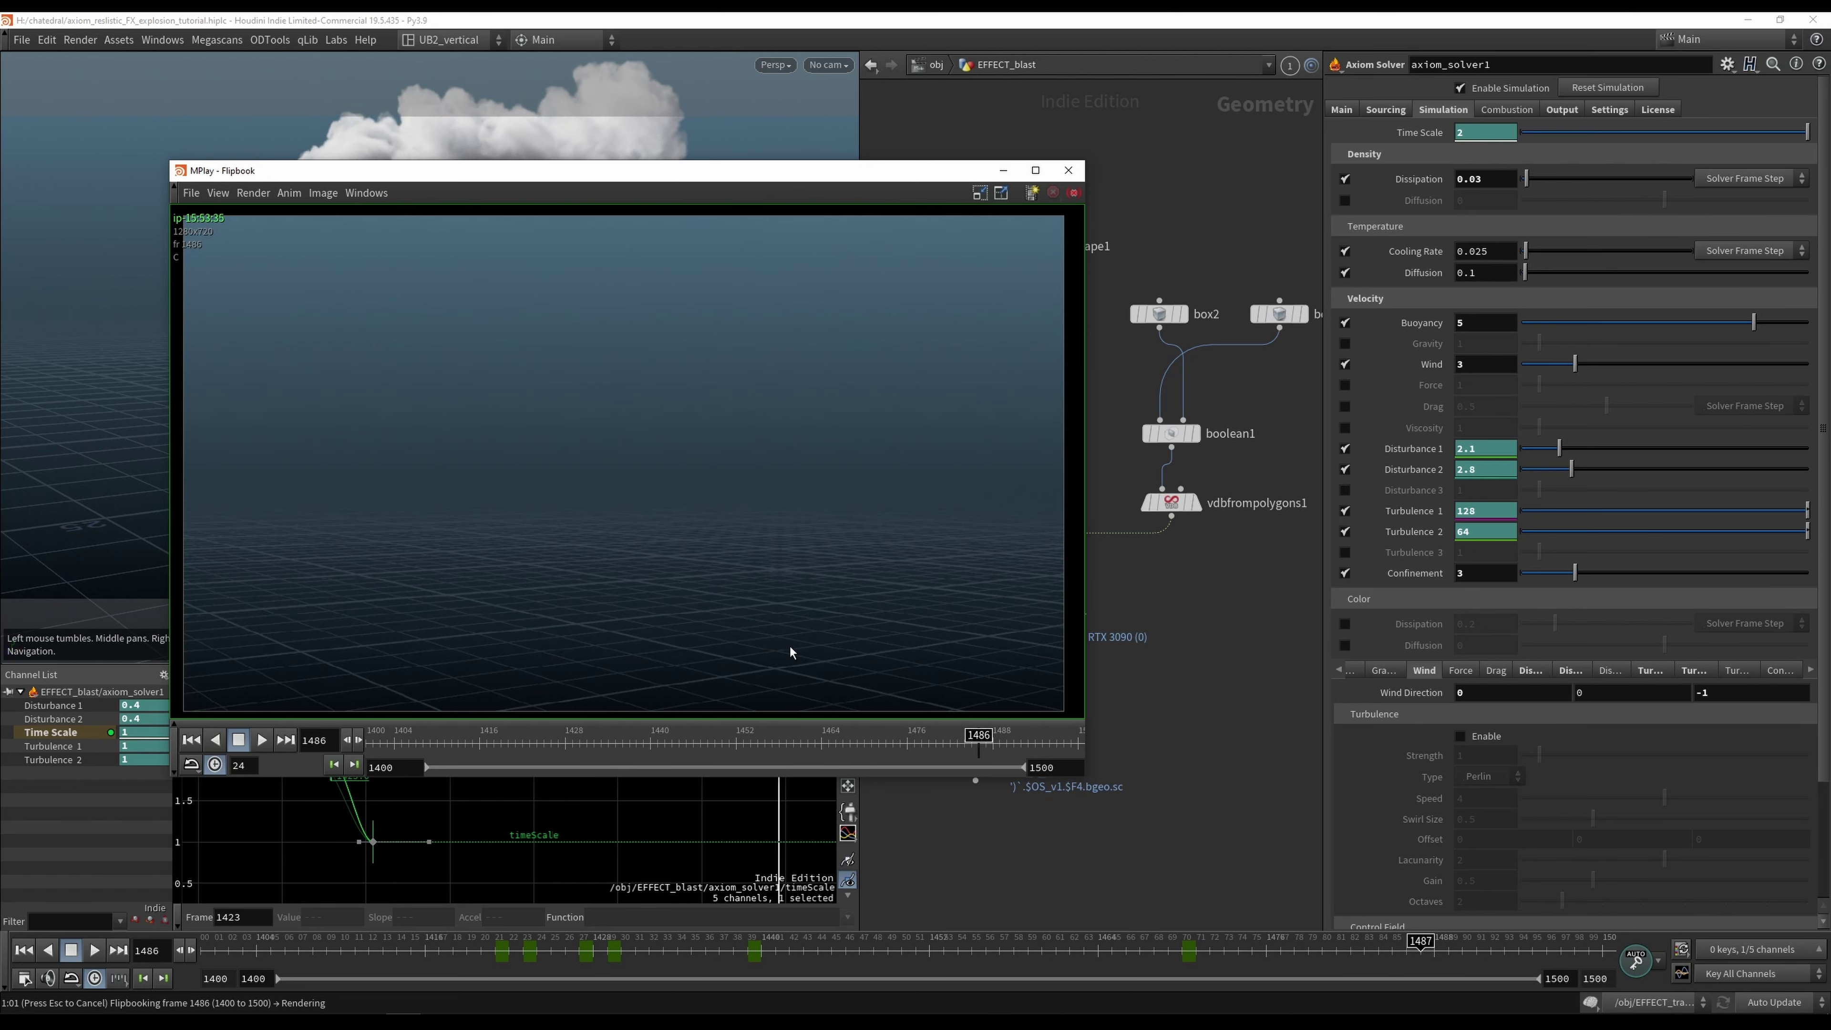
click(804, 739)
drag(803, 738, 540, 741)
key(Up)
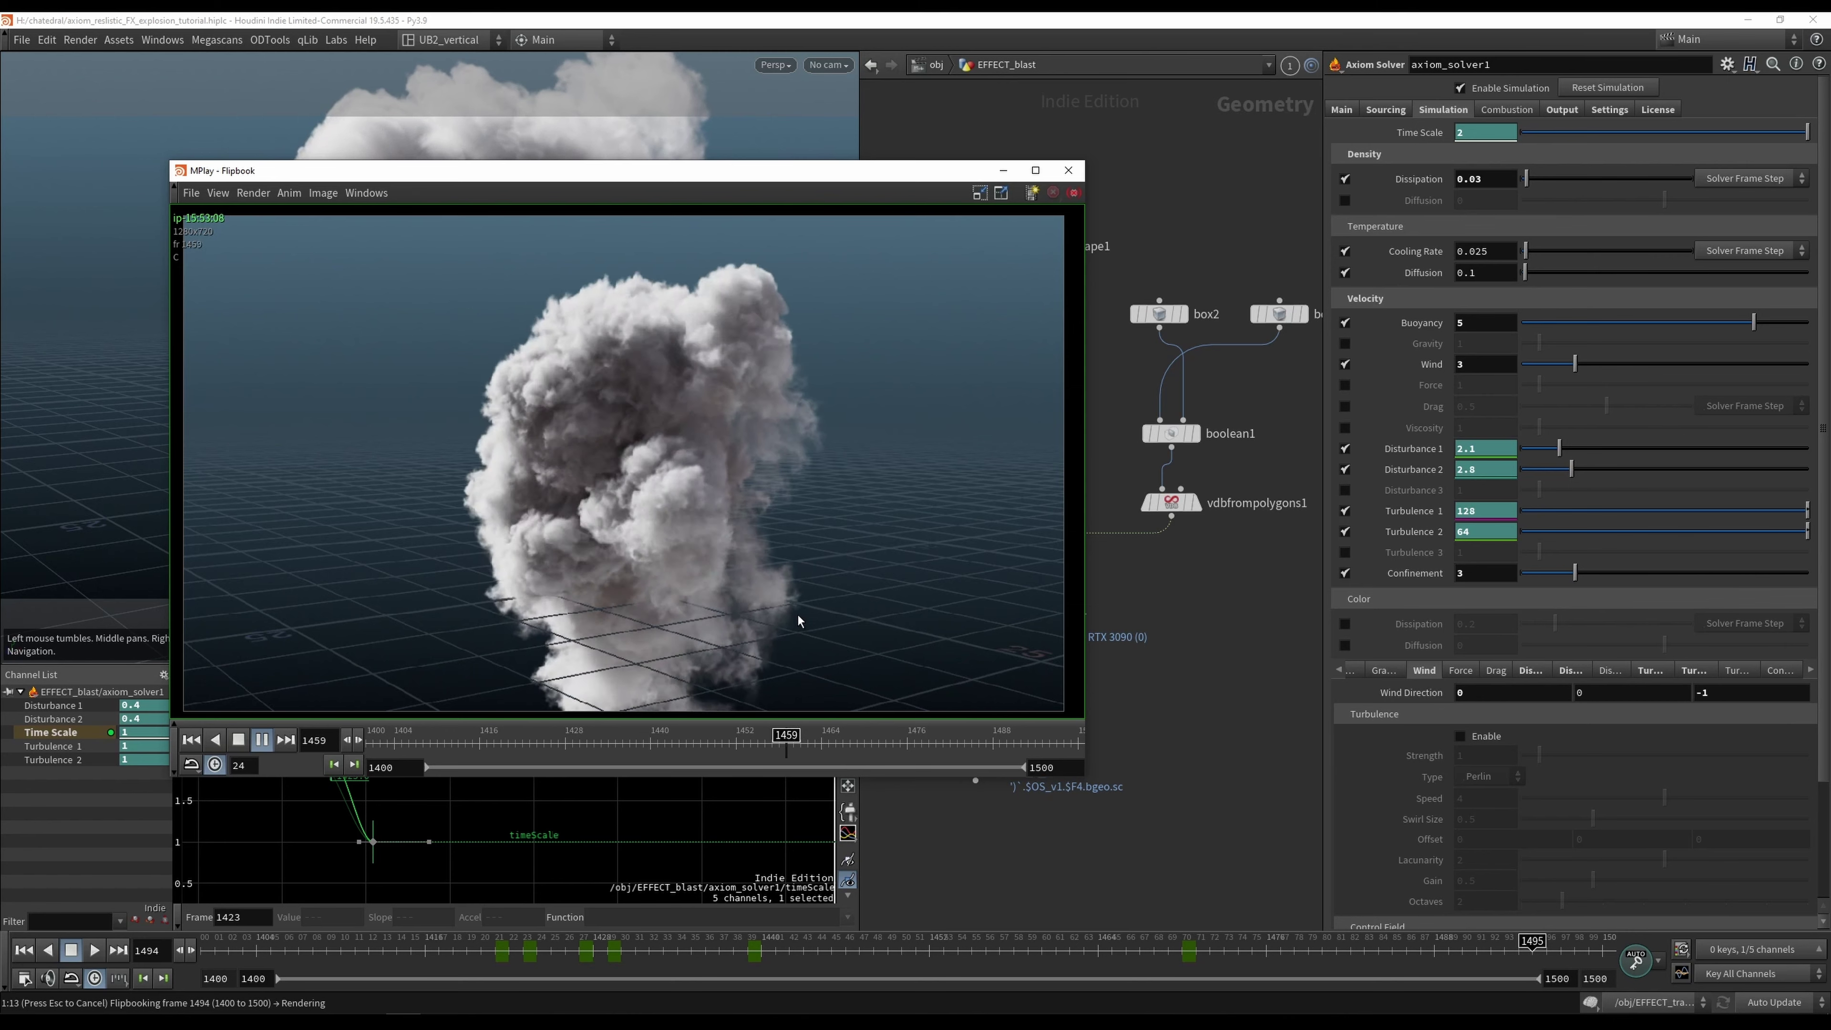
click(1164, 655)
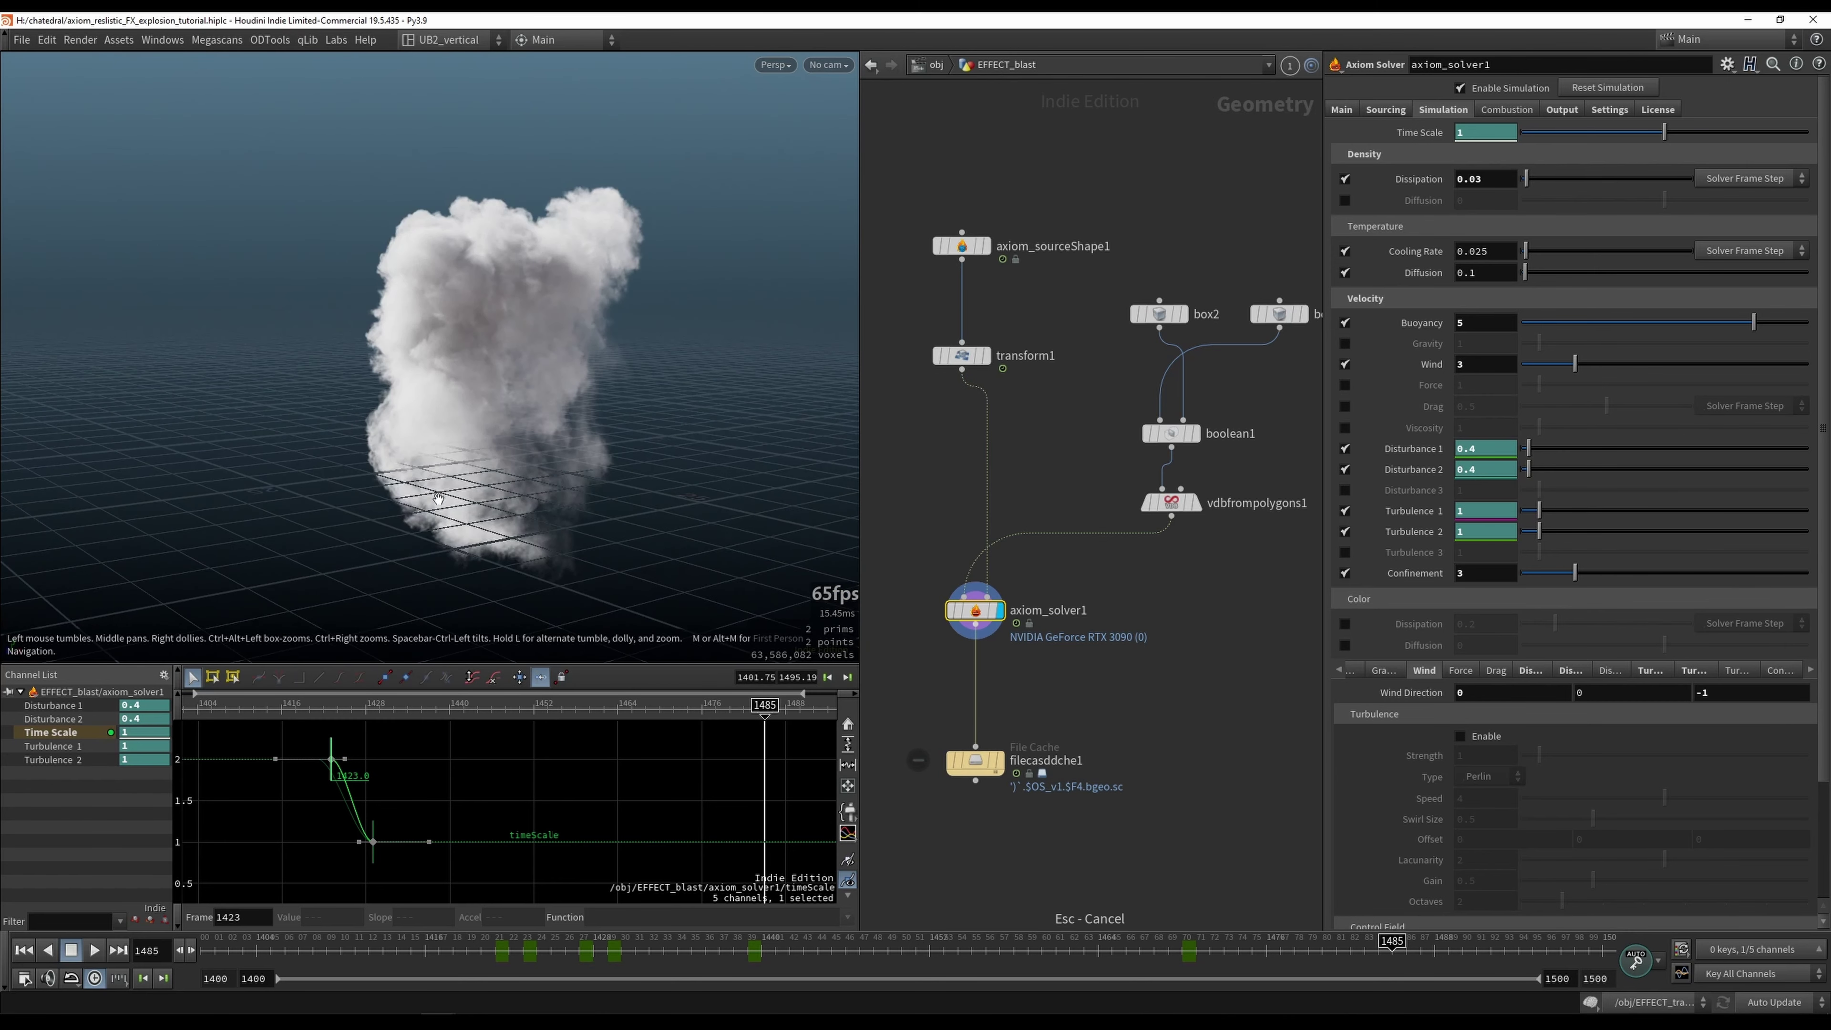
Step: Set the Wind Direction of axiom_solver1 to -1, 0, 0 and view the smoke from another angle
drag(672, 399, 545, 456)
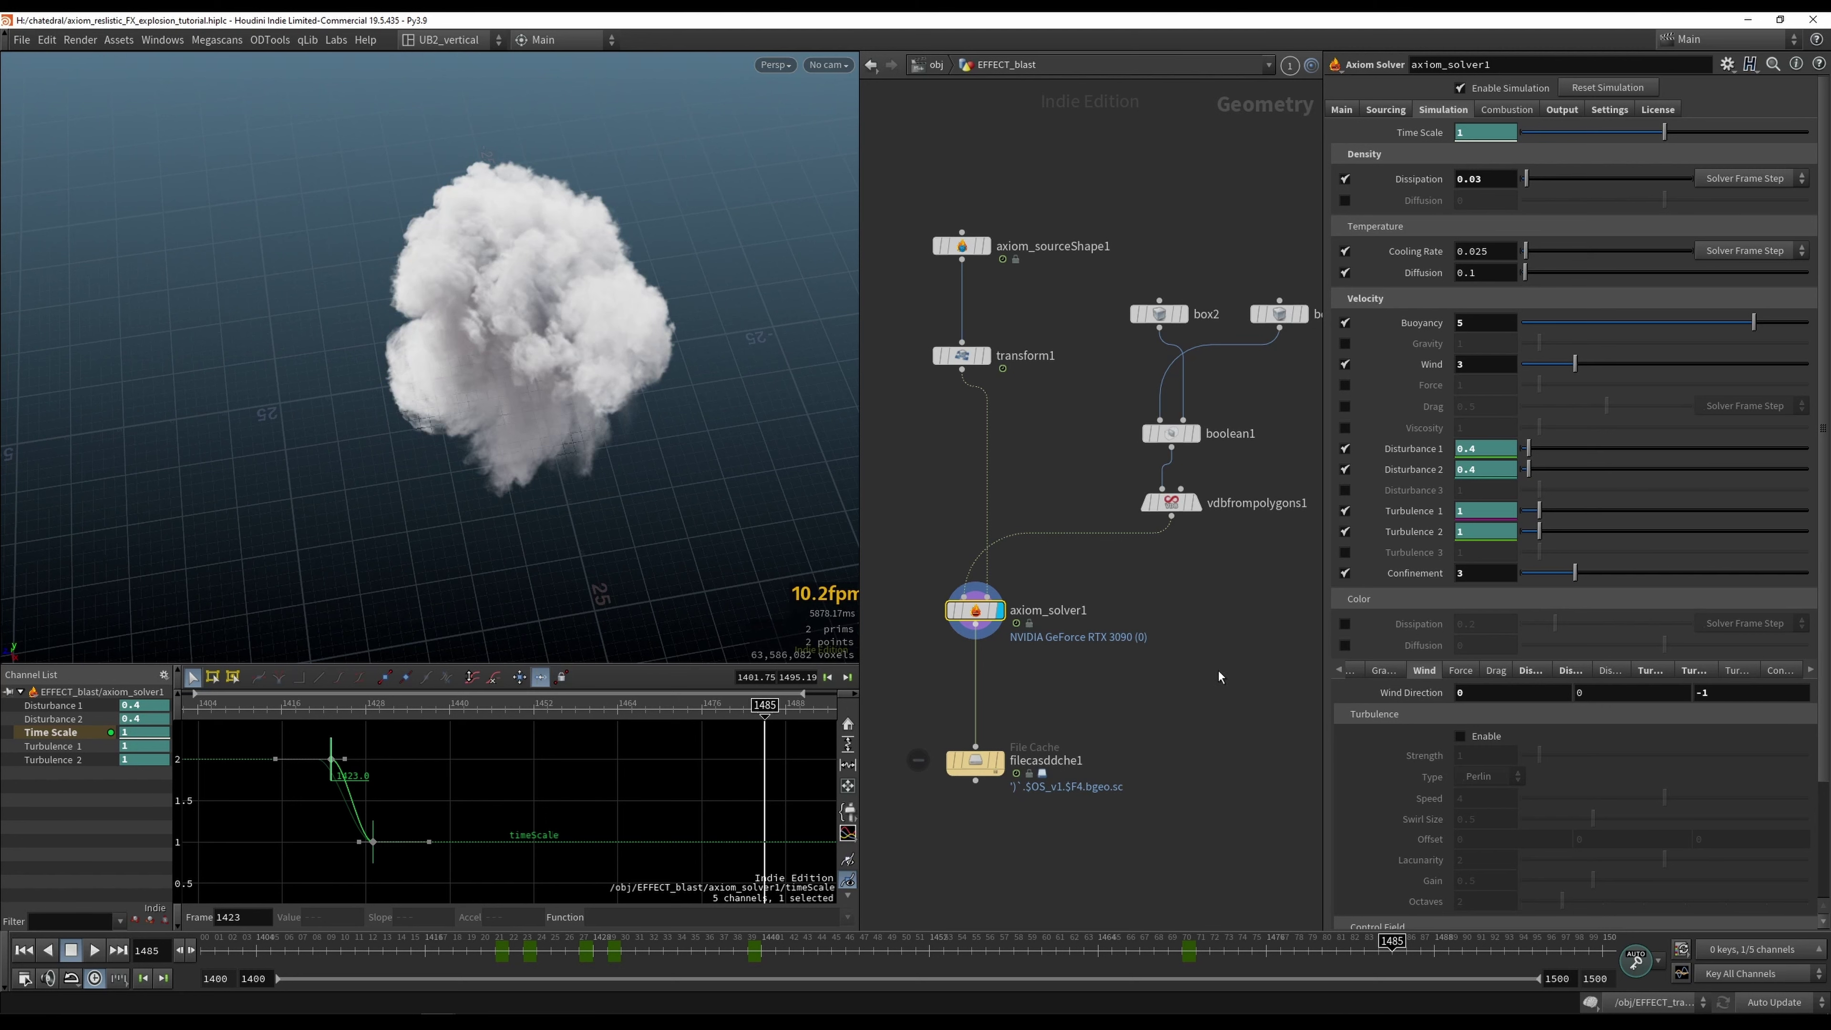
click(1729, 691)
text(0)
key(Return)
click(1485, 692)
text(-1)
key(Return)
key(Escape)
drag(721, 447, 494, 450)
key(ctrl+Up)
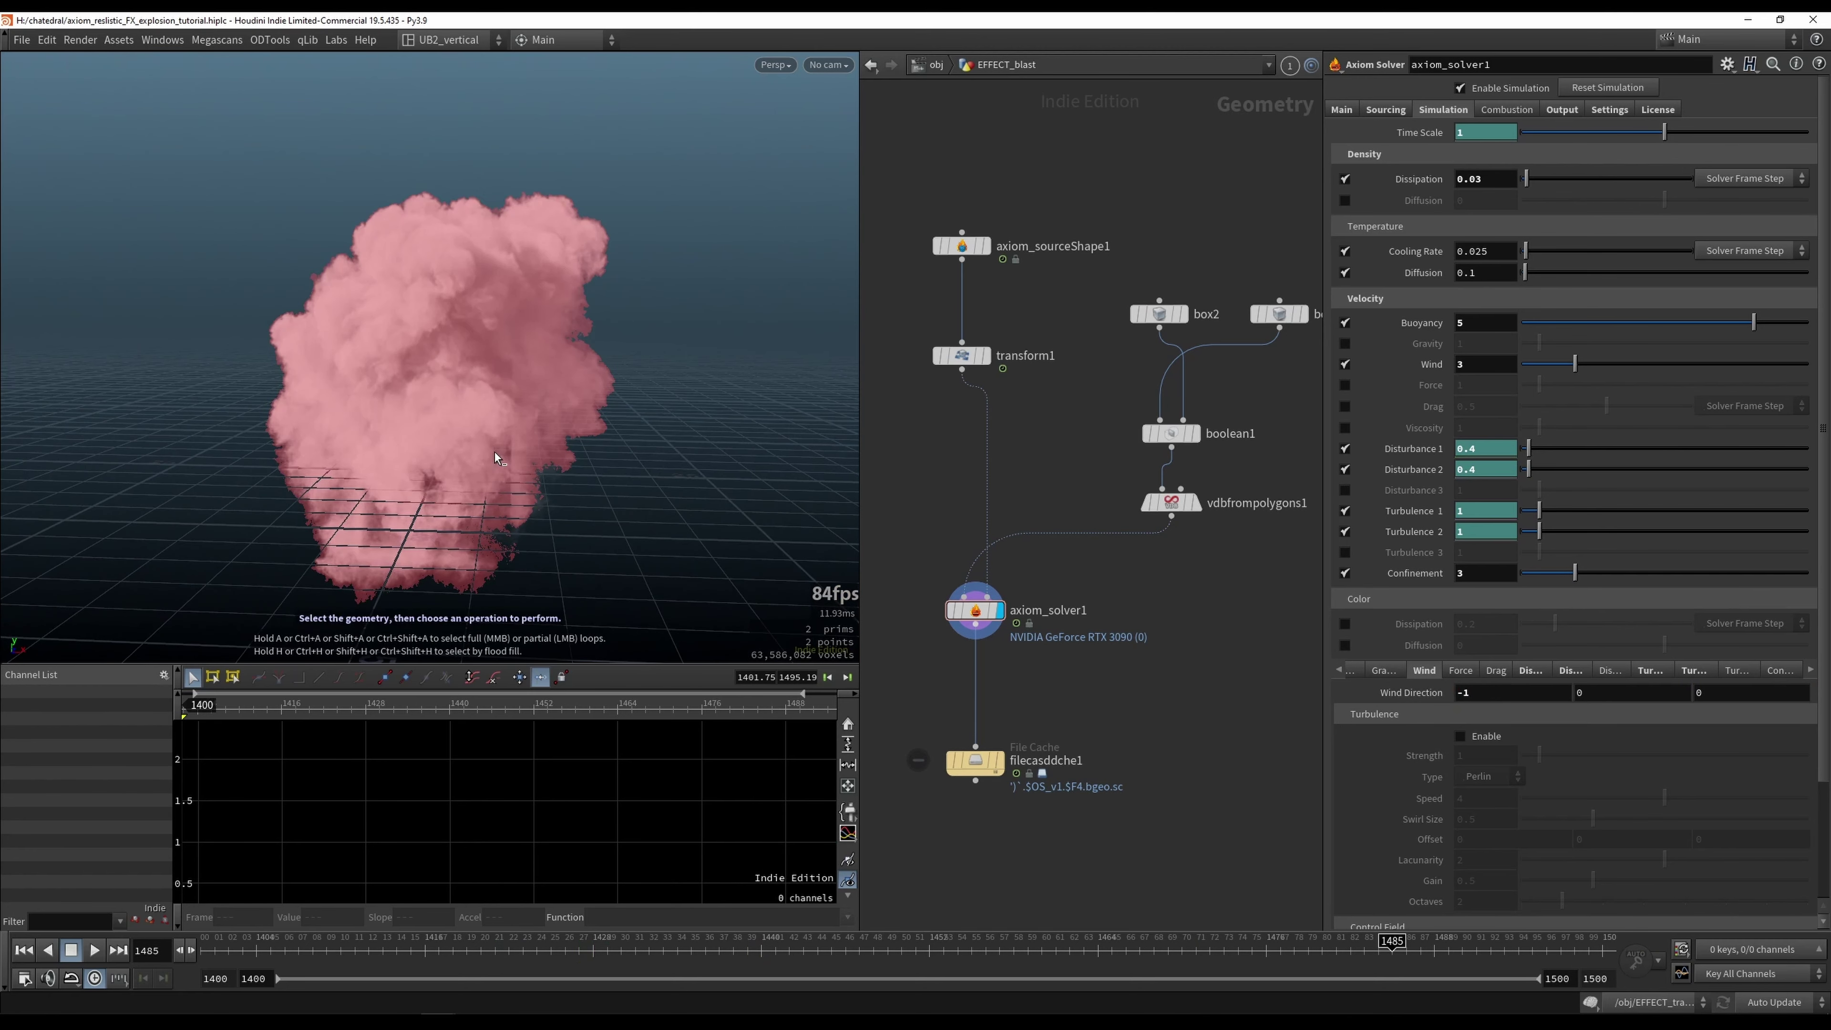
Step: Start saving the simulation to disk from the filecasddche1 node and make that node the displayed one
click(992, 764)
click(1494, 256)
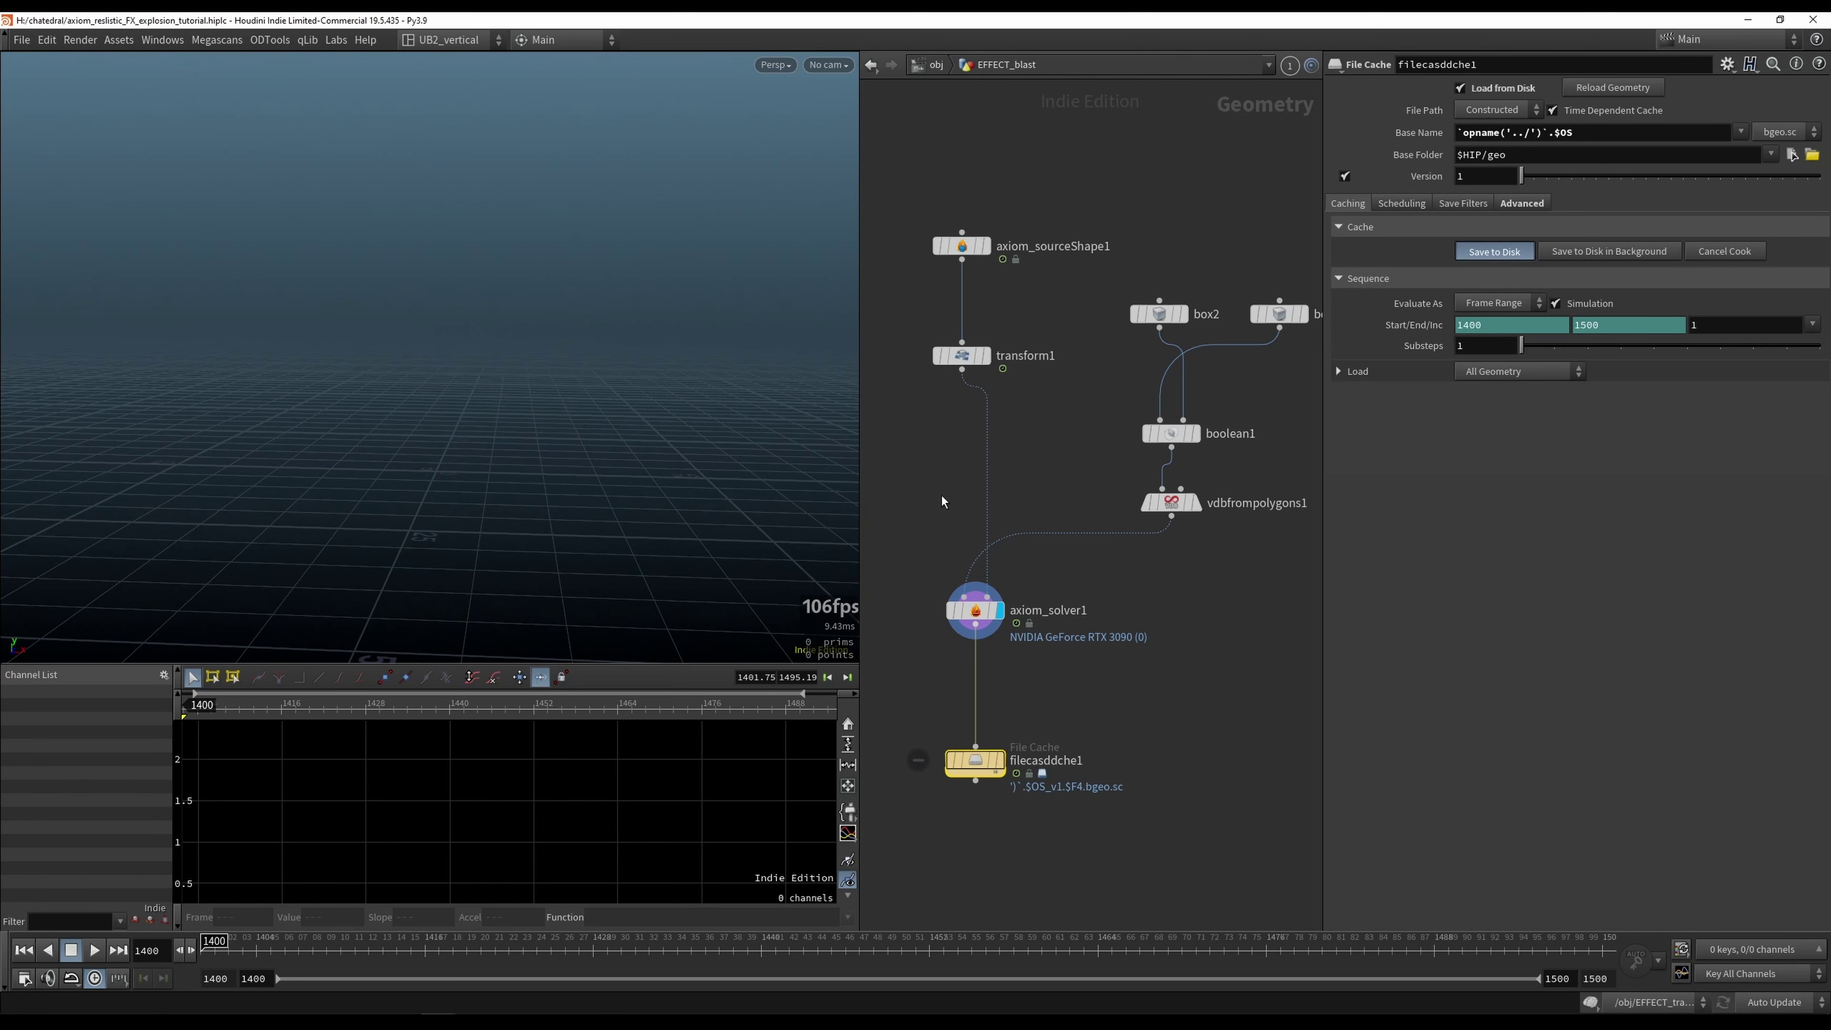
middle_drag(913, 515, 989, 473)
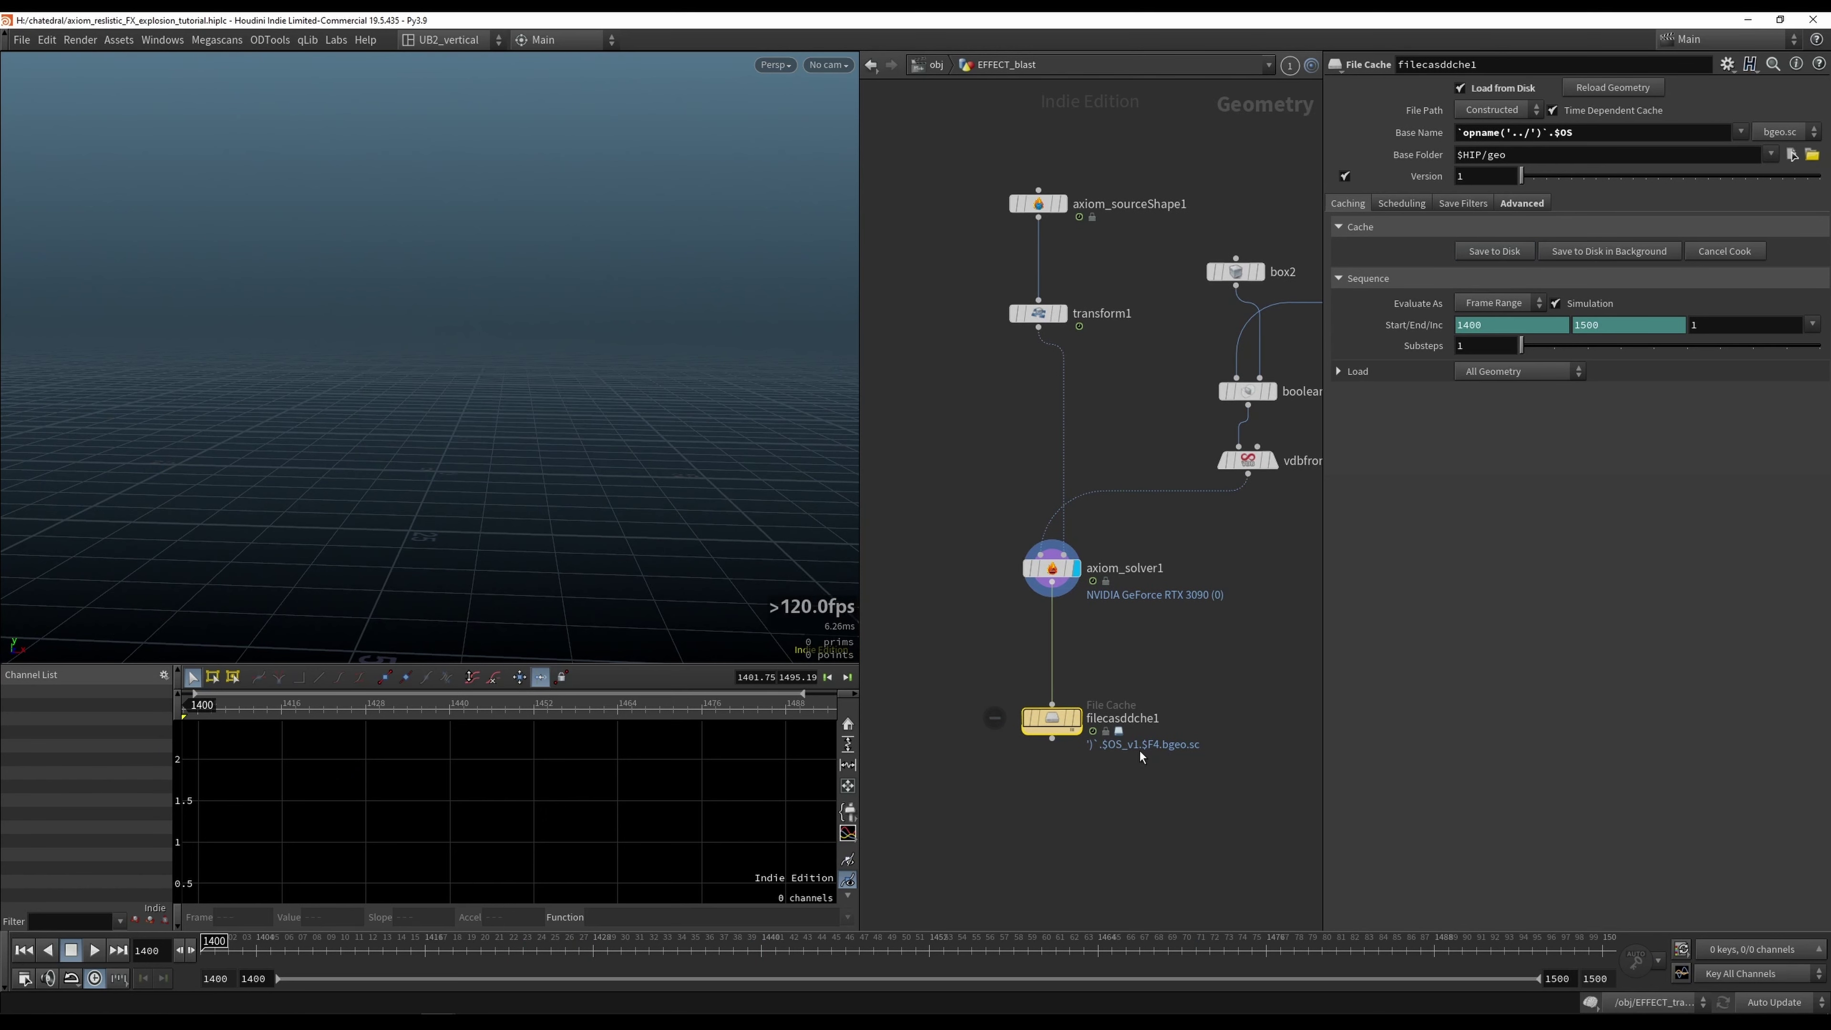
click(1076, 719)
scroll(1134, 647, down, 2)
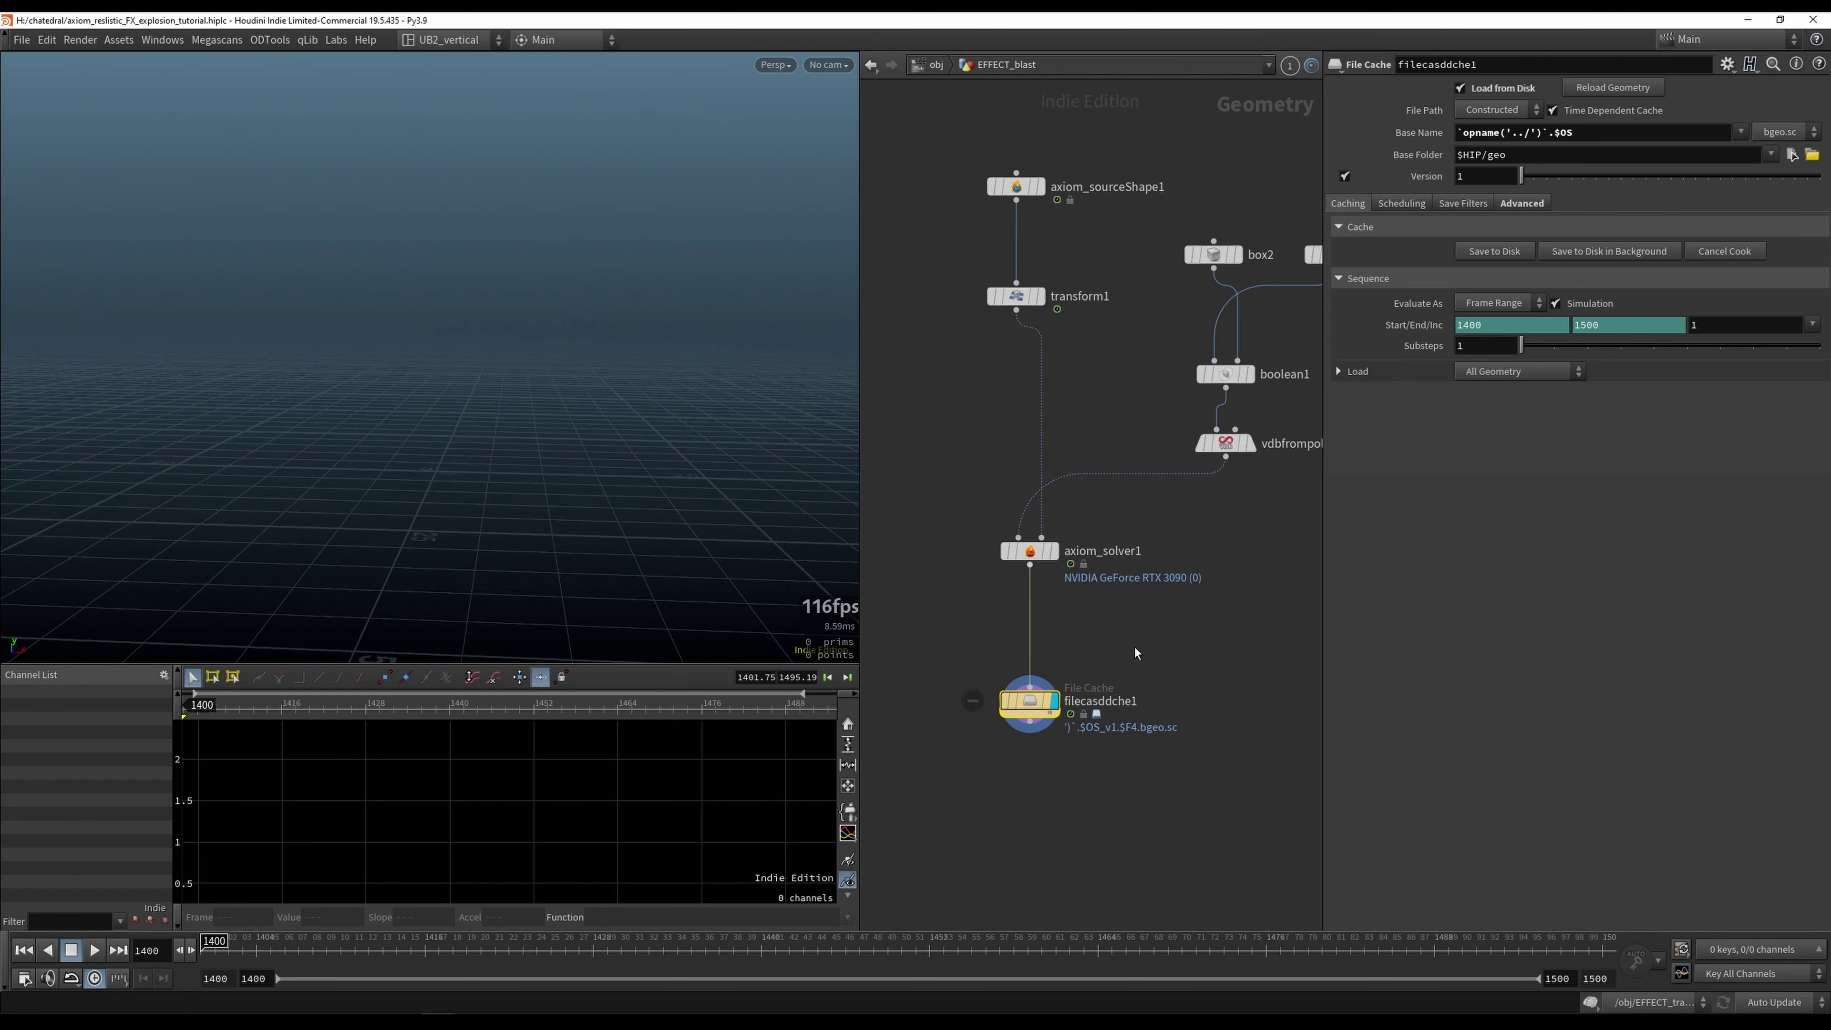
scroll(1101, 651, down, 1)
scroll(1075, 584, up, 2)
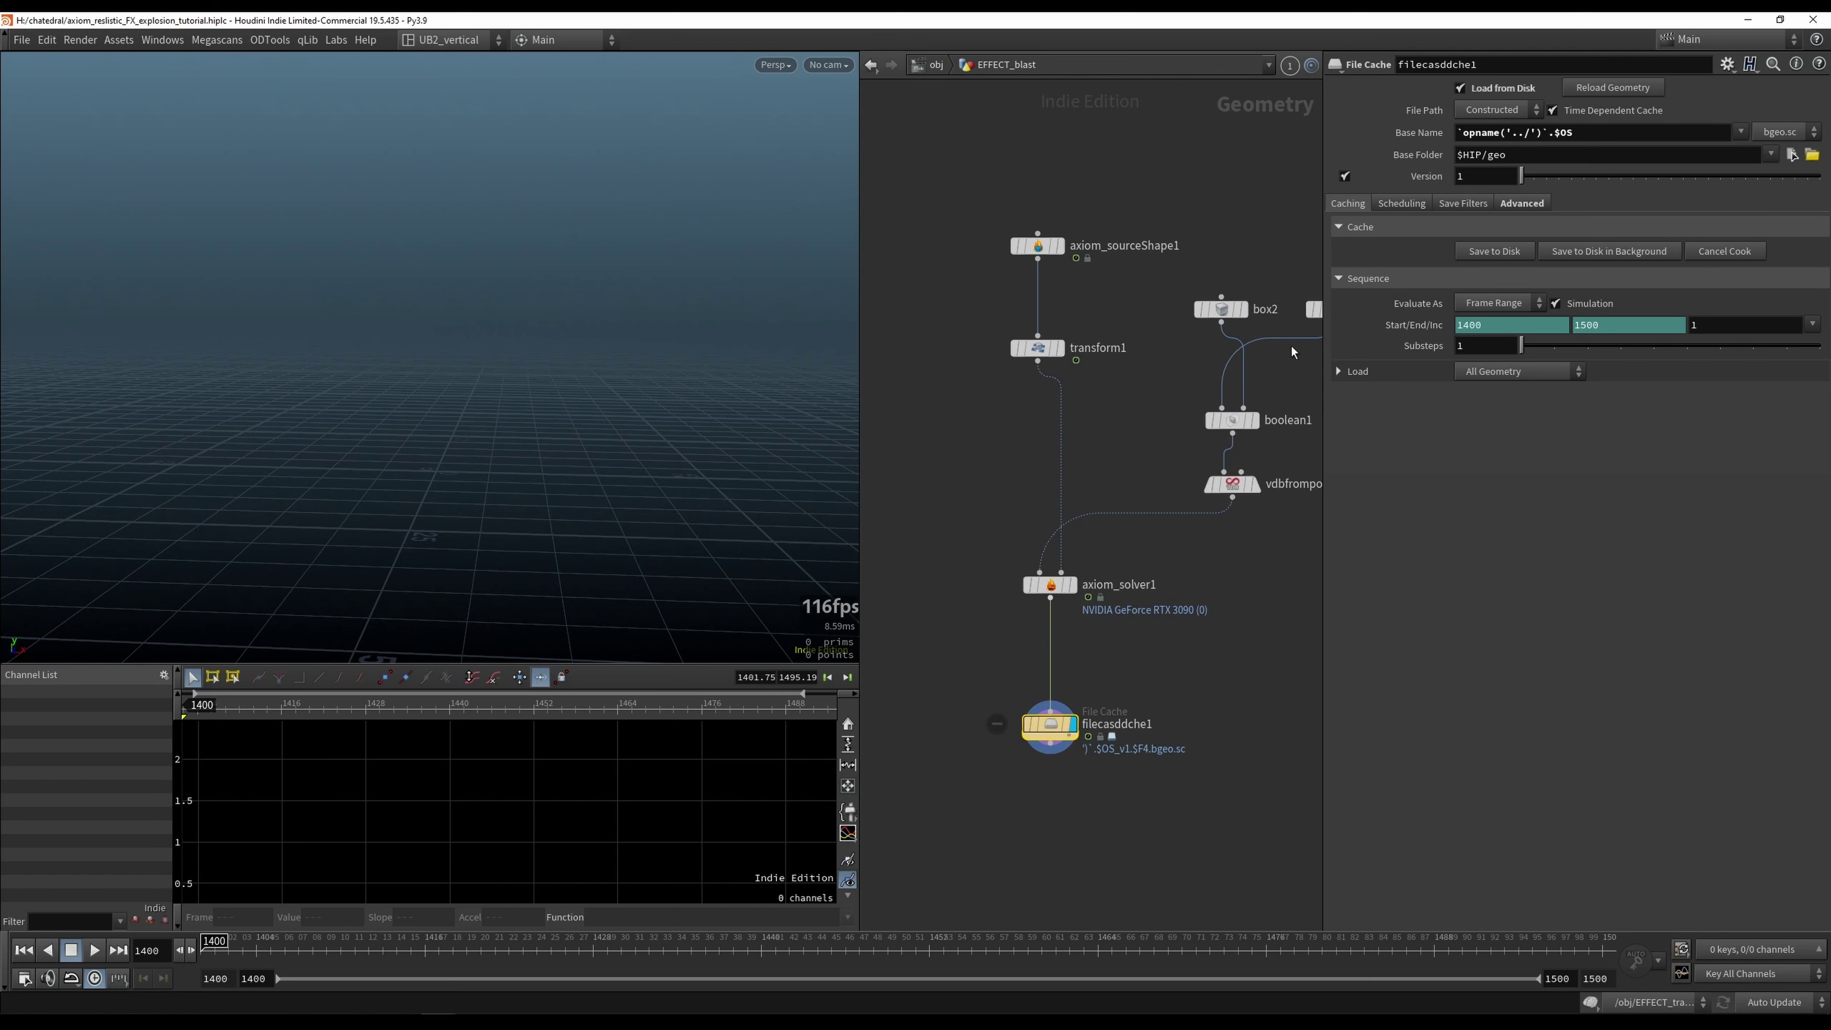
middle_drag(992, 595, 1009, 562)
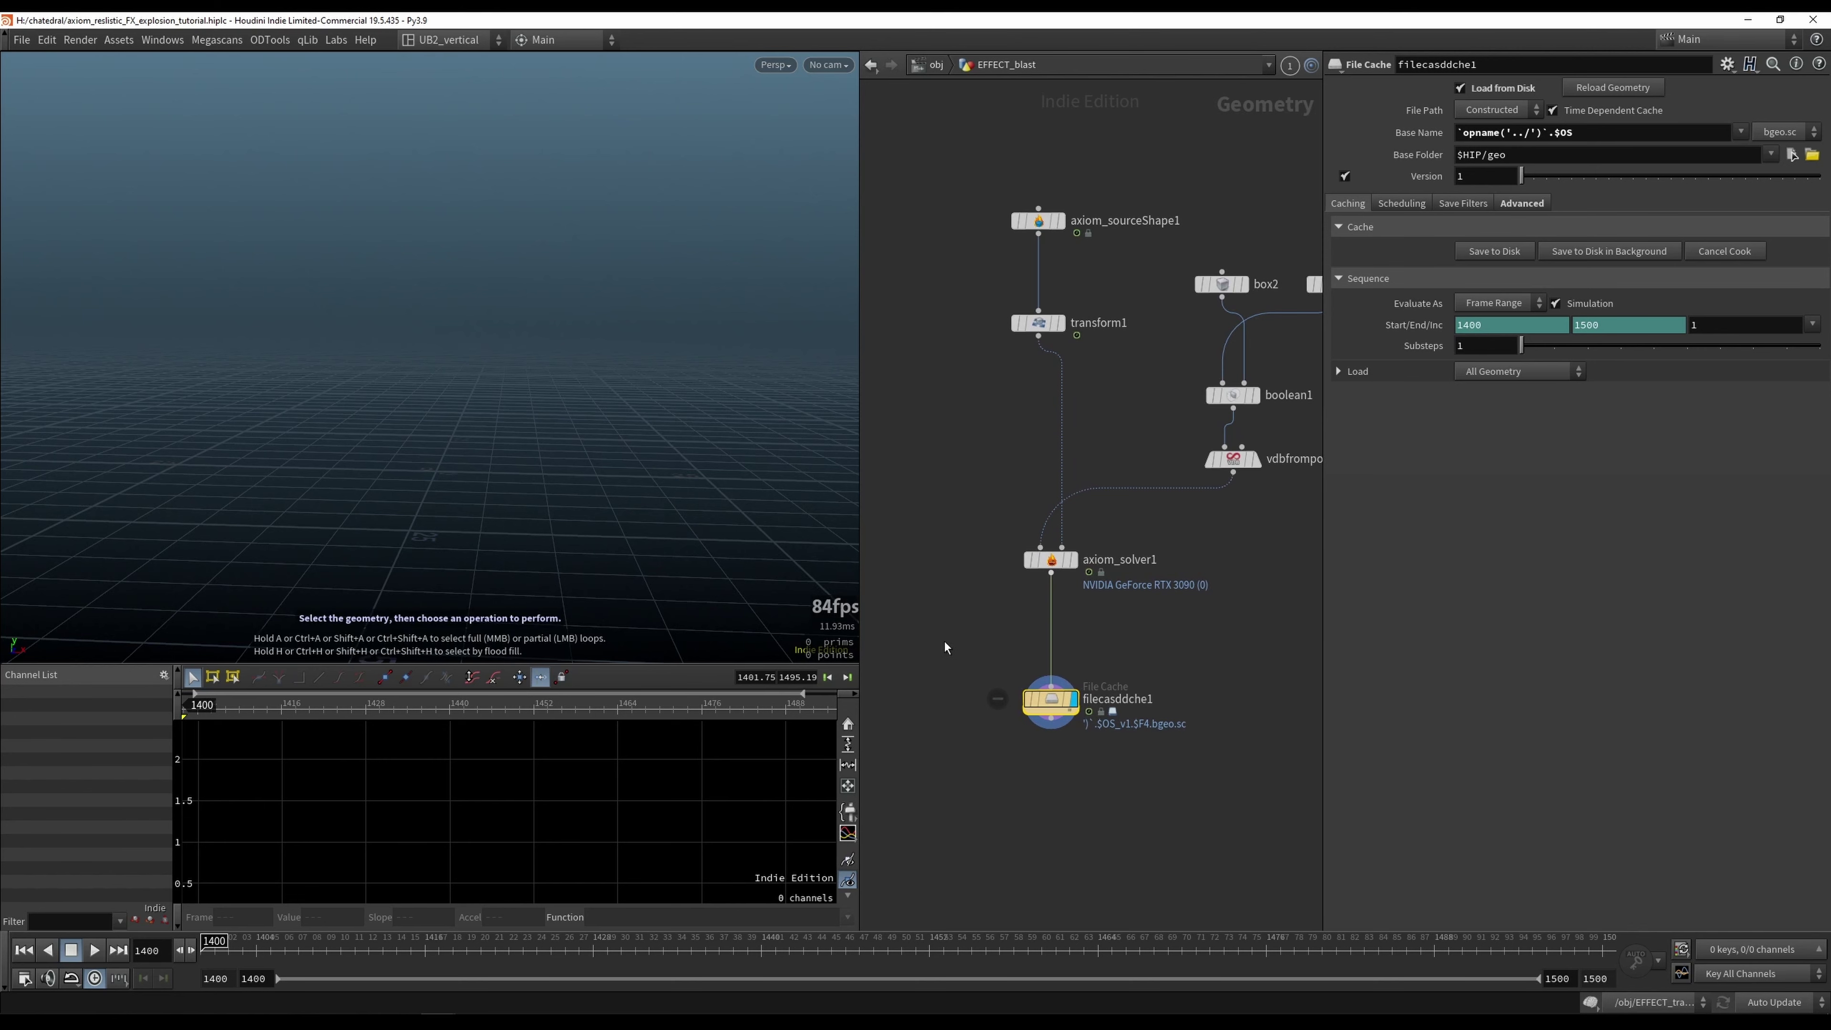
Step: Restore the full interface with its toolbars and add a Python Shell pane beside the viewport panes
middle_drag(944, 641, 932, 602)
click(1042, 503)
key(ctrl+b)
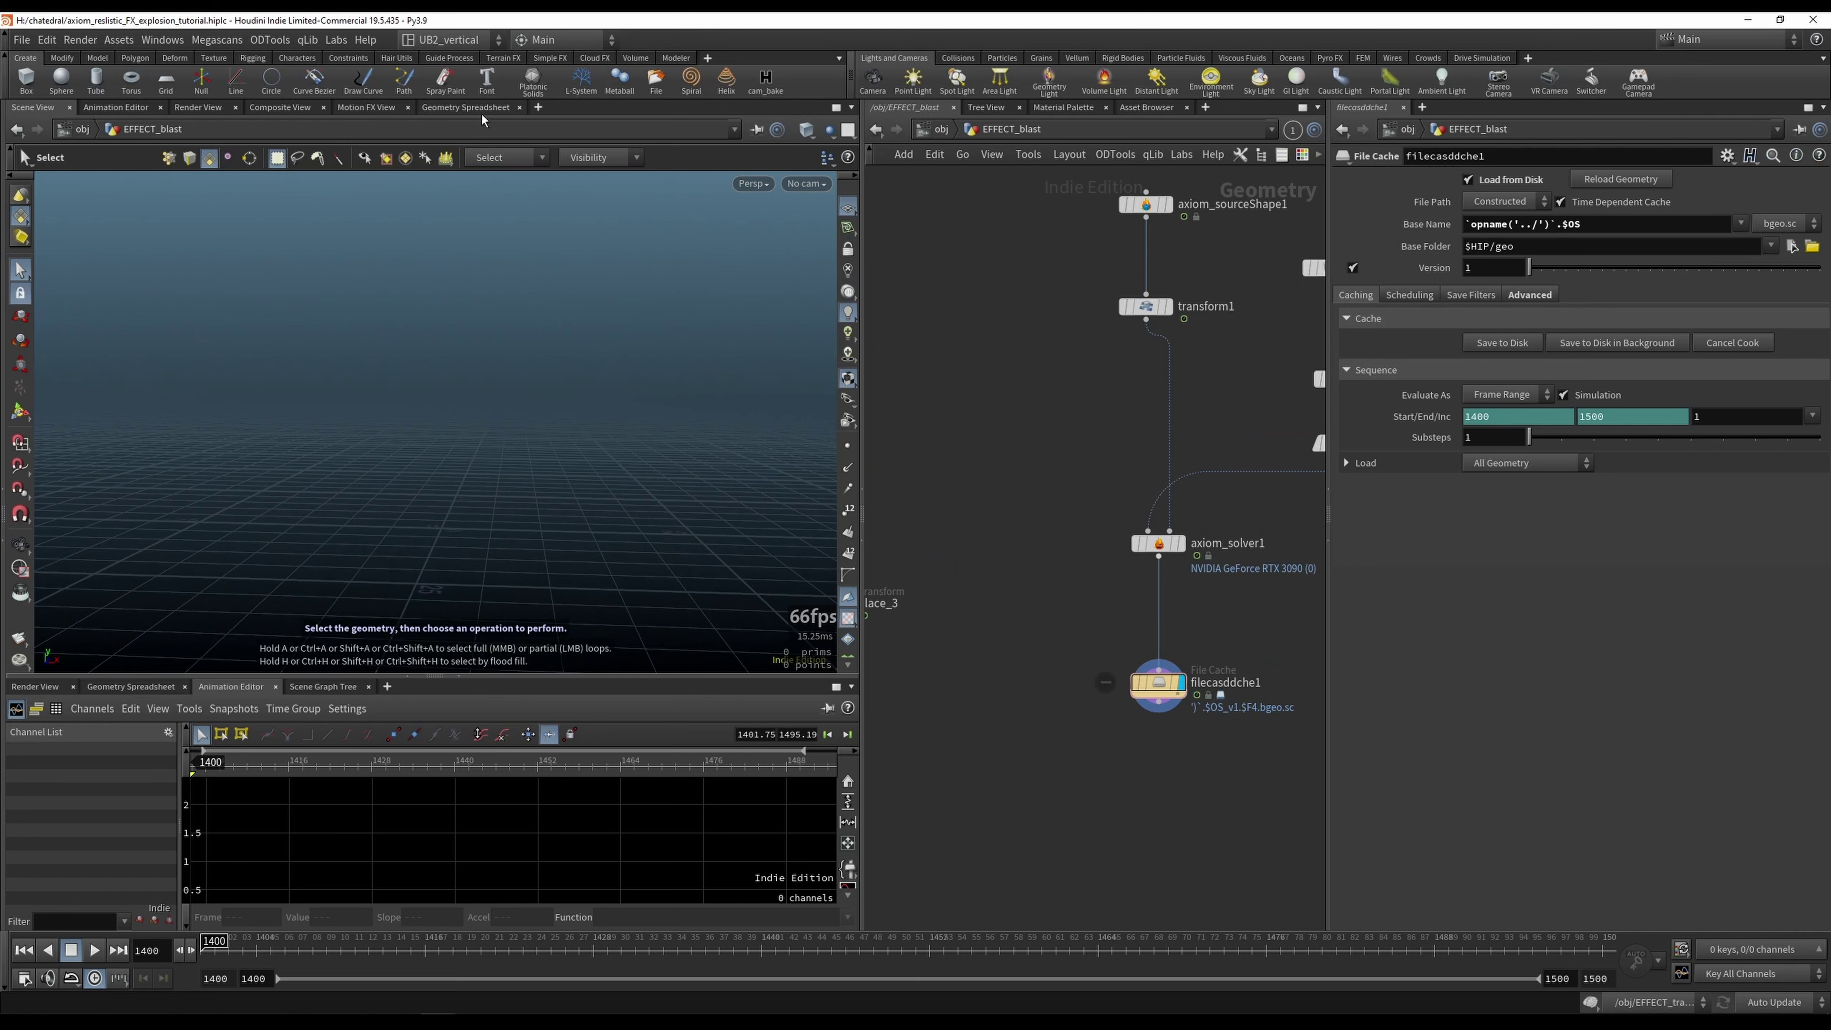
click(539, 108)
mouse_move(620, 143)
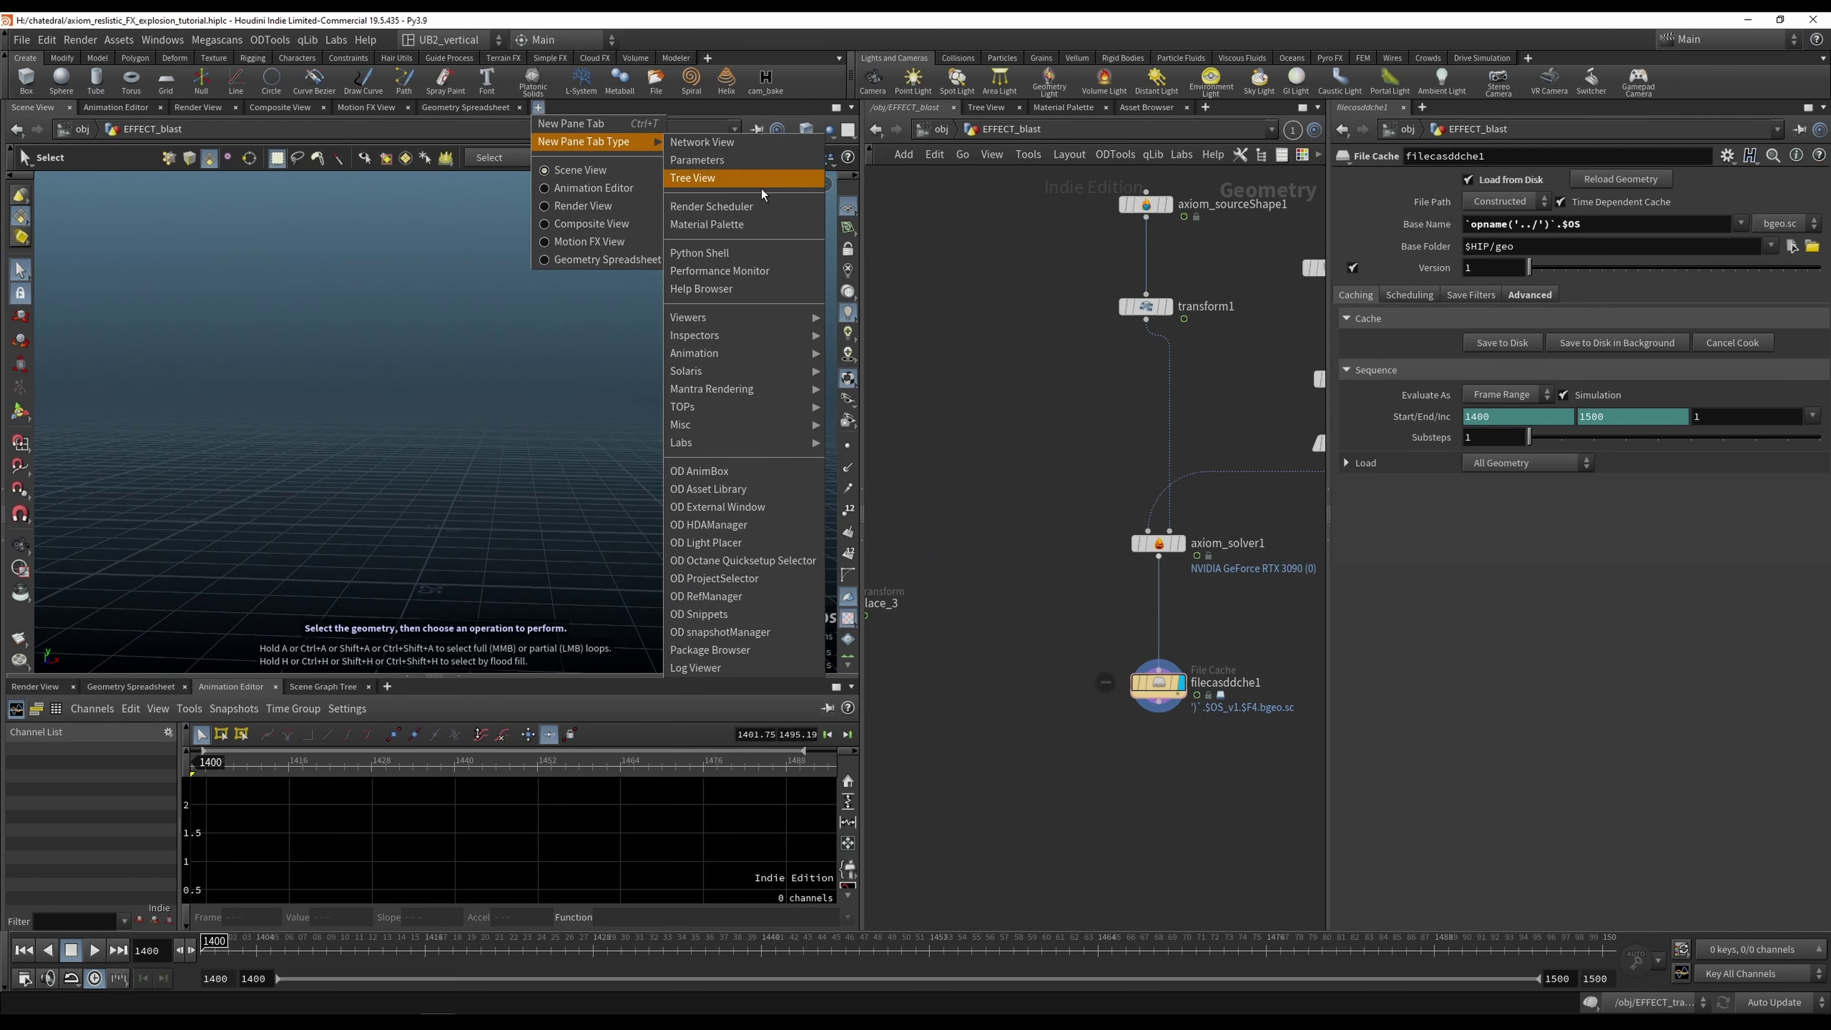
click(705, 254)
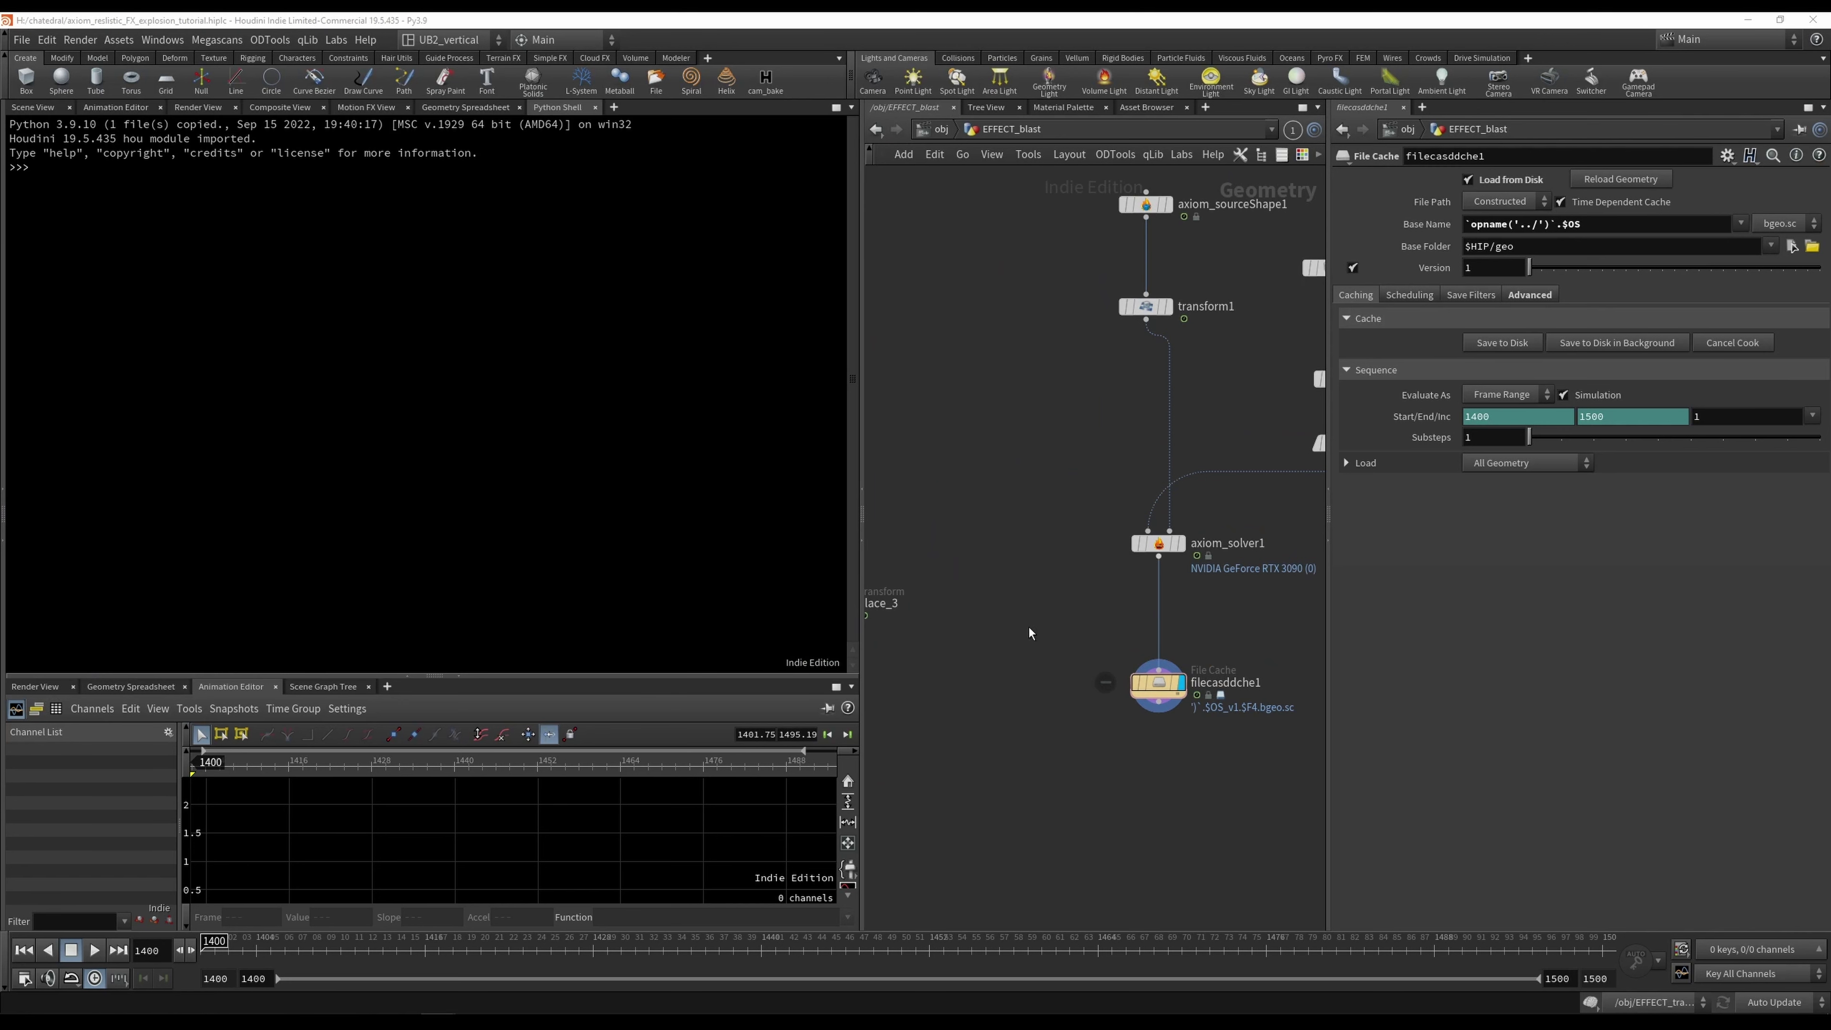
Step: Turn off Enable Simulation on axiom_solver1 and transfer that parameter into the Python Shell as a hou.parm command
middle_drag(1030, 633, 988, 649)
drag(1038, 512, 1132, 598)
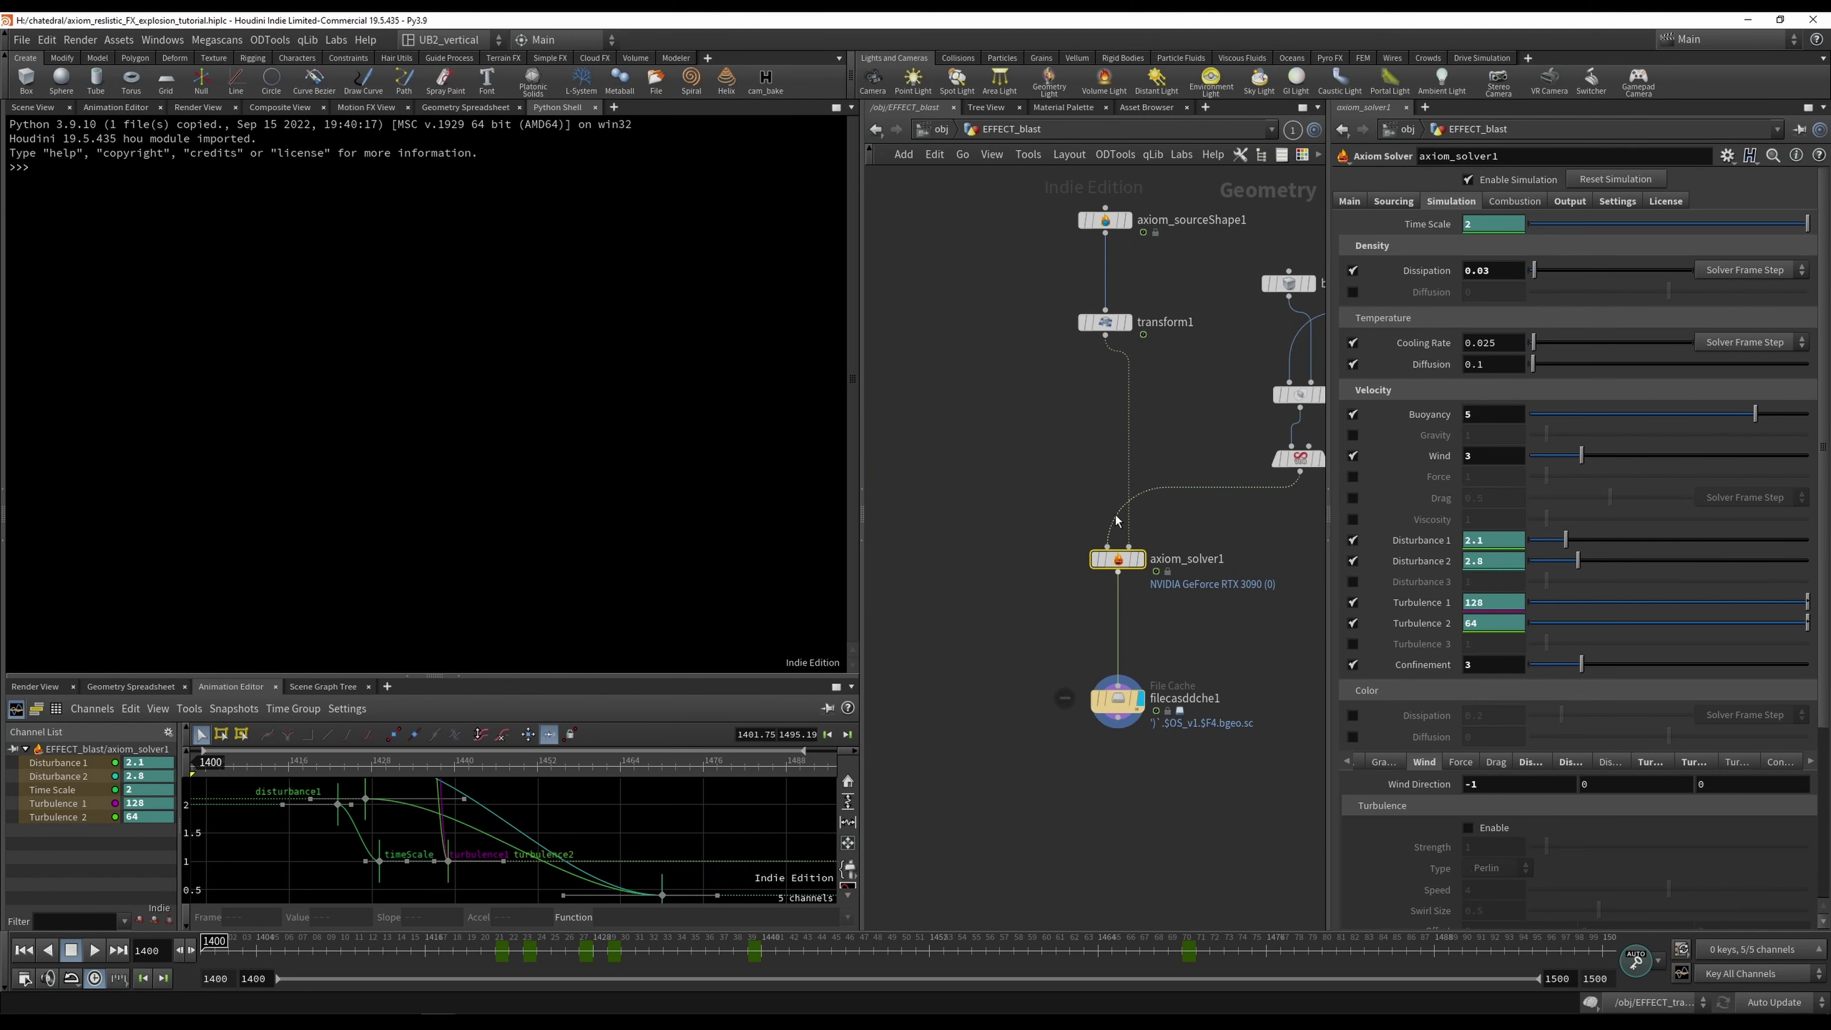
middle_drag(1117, 519, 1074, 525)
click(1469, 179)
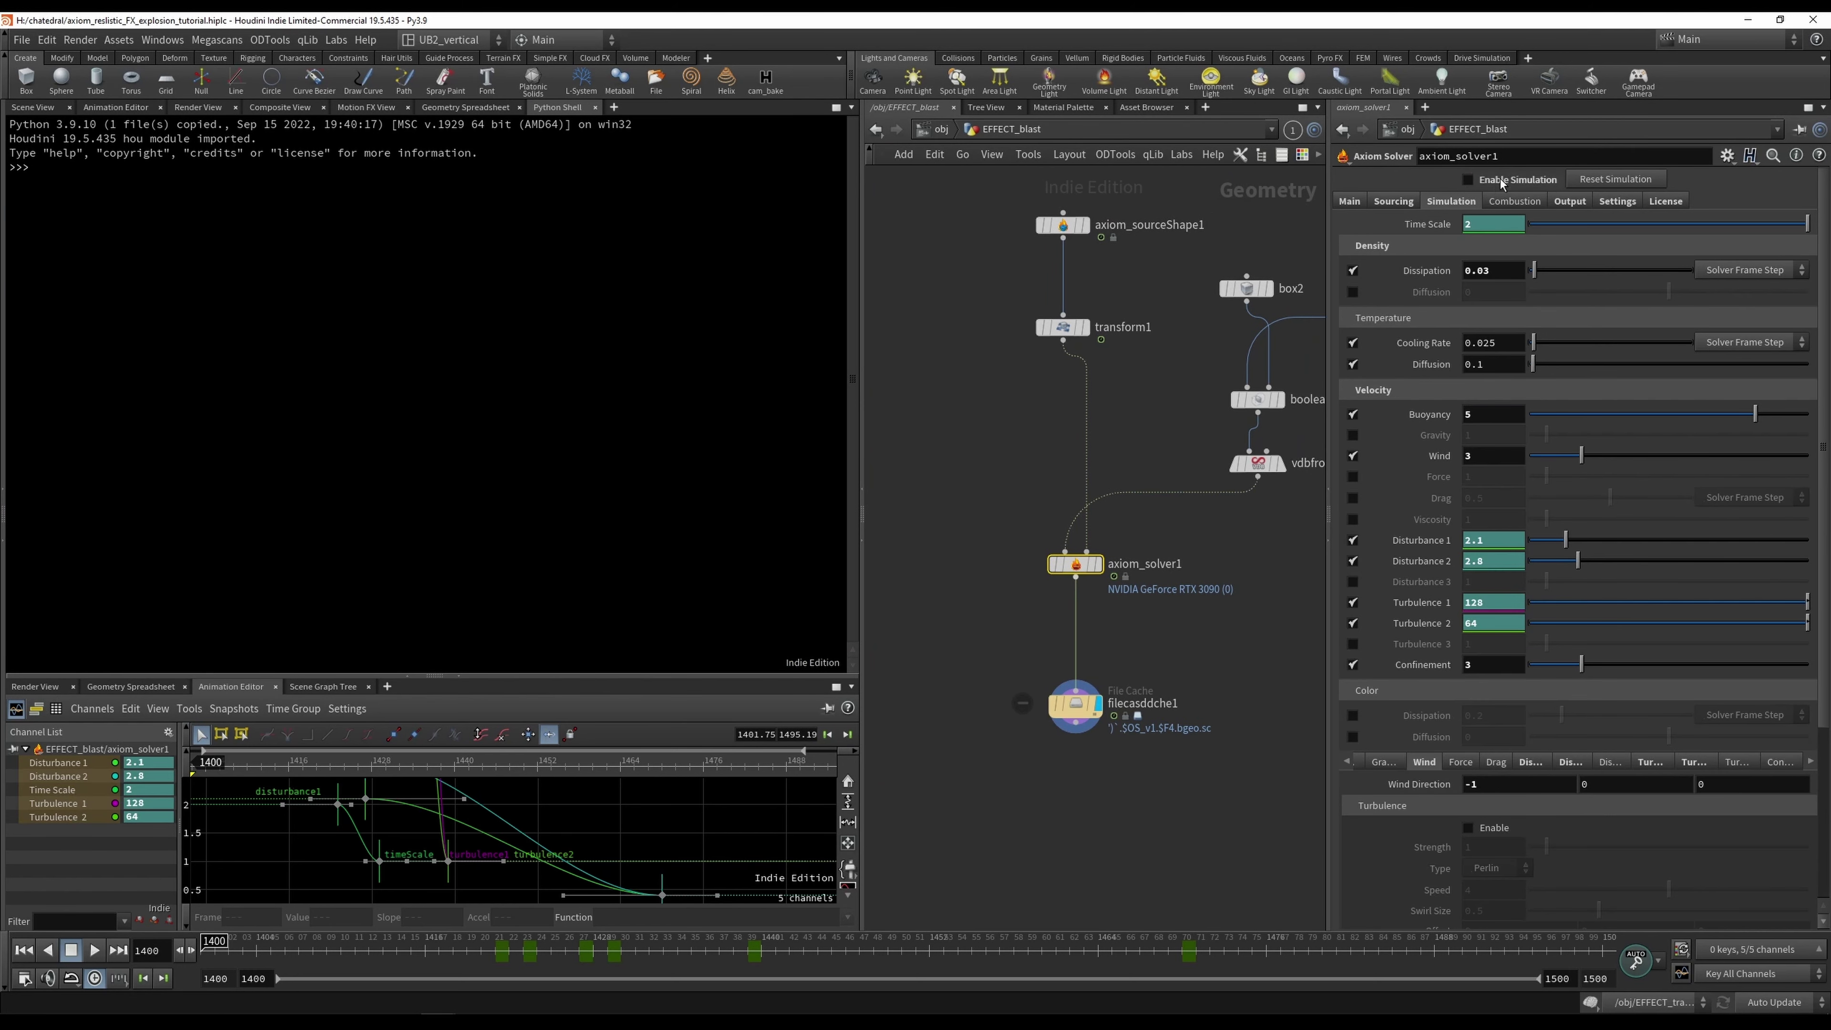
drag(1493, 186, 495, 248)
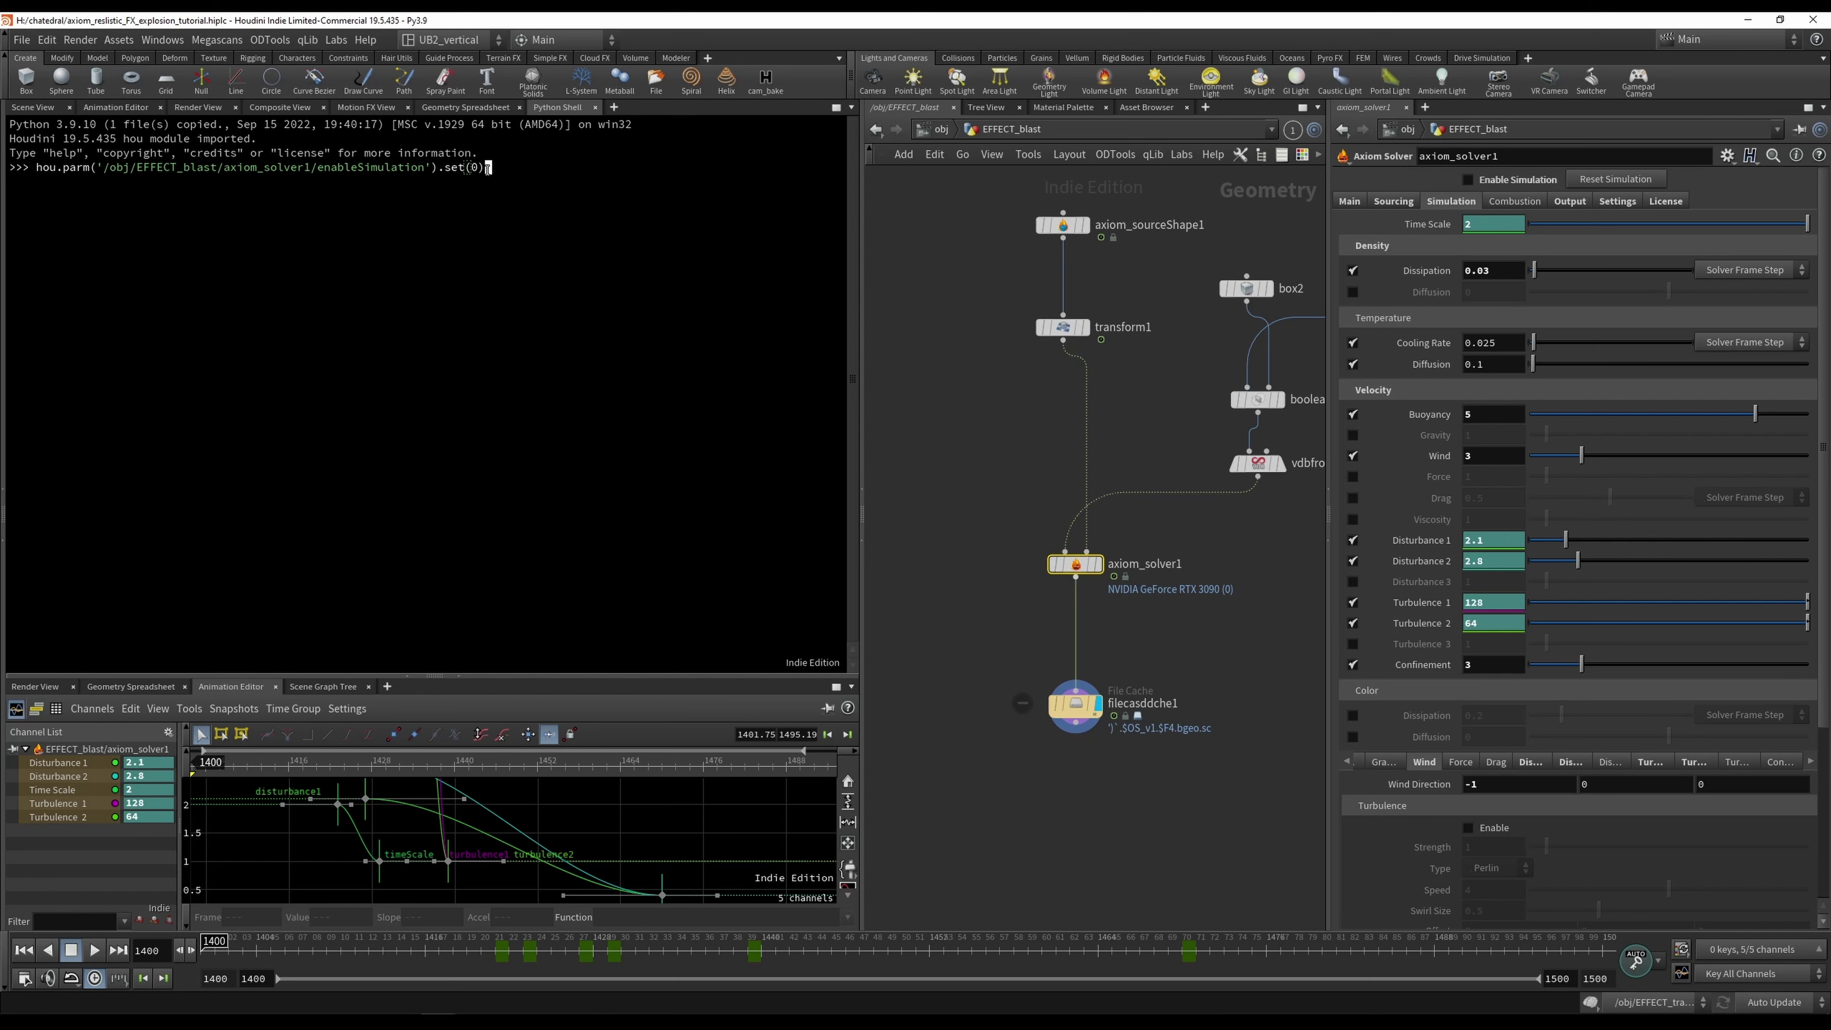
Step: Copy the command hou.parm('/obj/EFFECT_blast/axiom_solver1/enableSimulation').set(0) from the Python Shell
drag(487, 168, 35, 171)
right_click(85, 176)
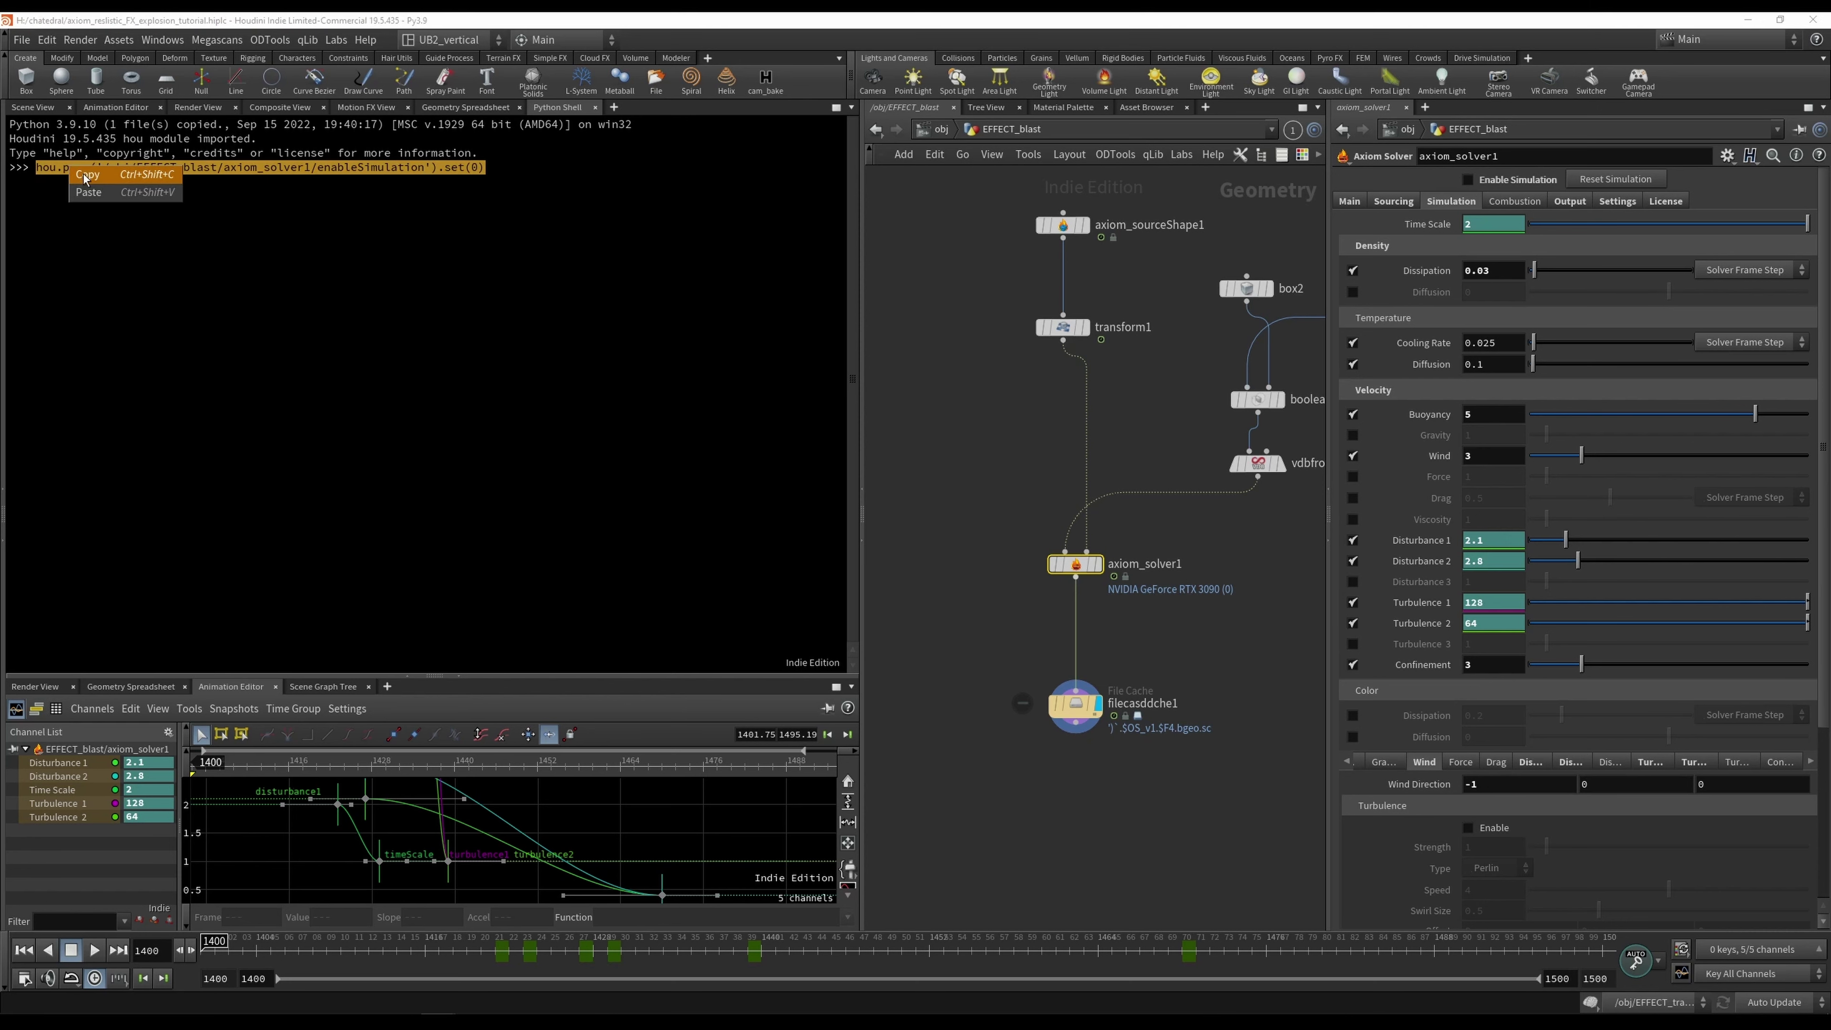
click(85, 176)
Step: Enable a Python Pre-Render Script on filecasddche1 and insert the copied enableSimulation command
click(1075, 705)
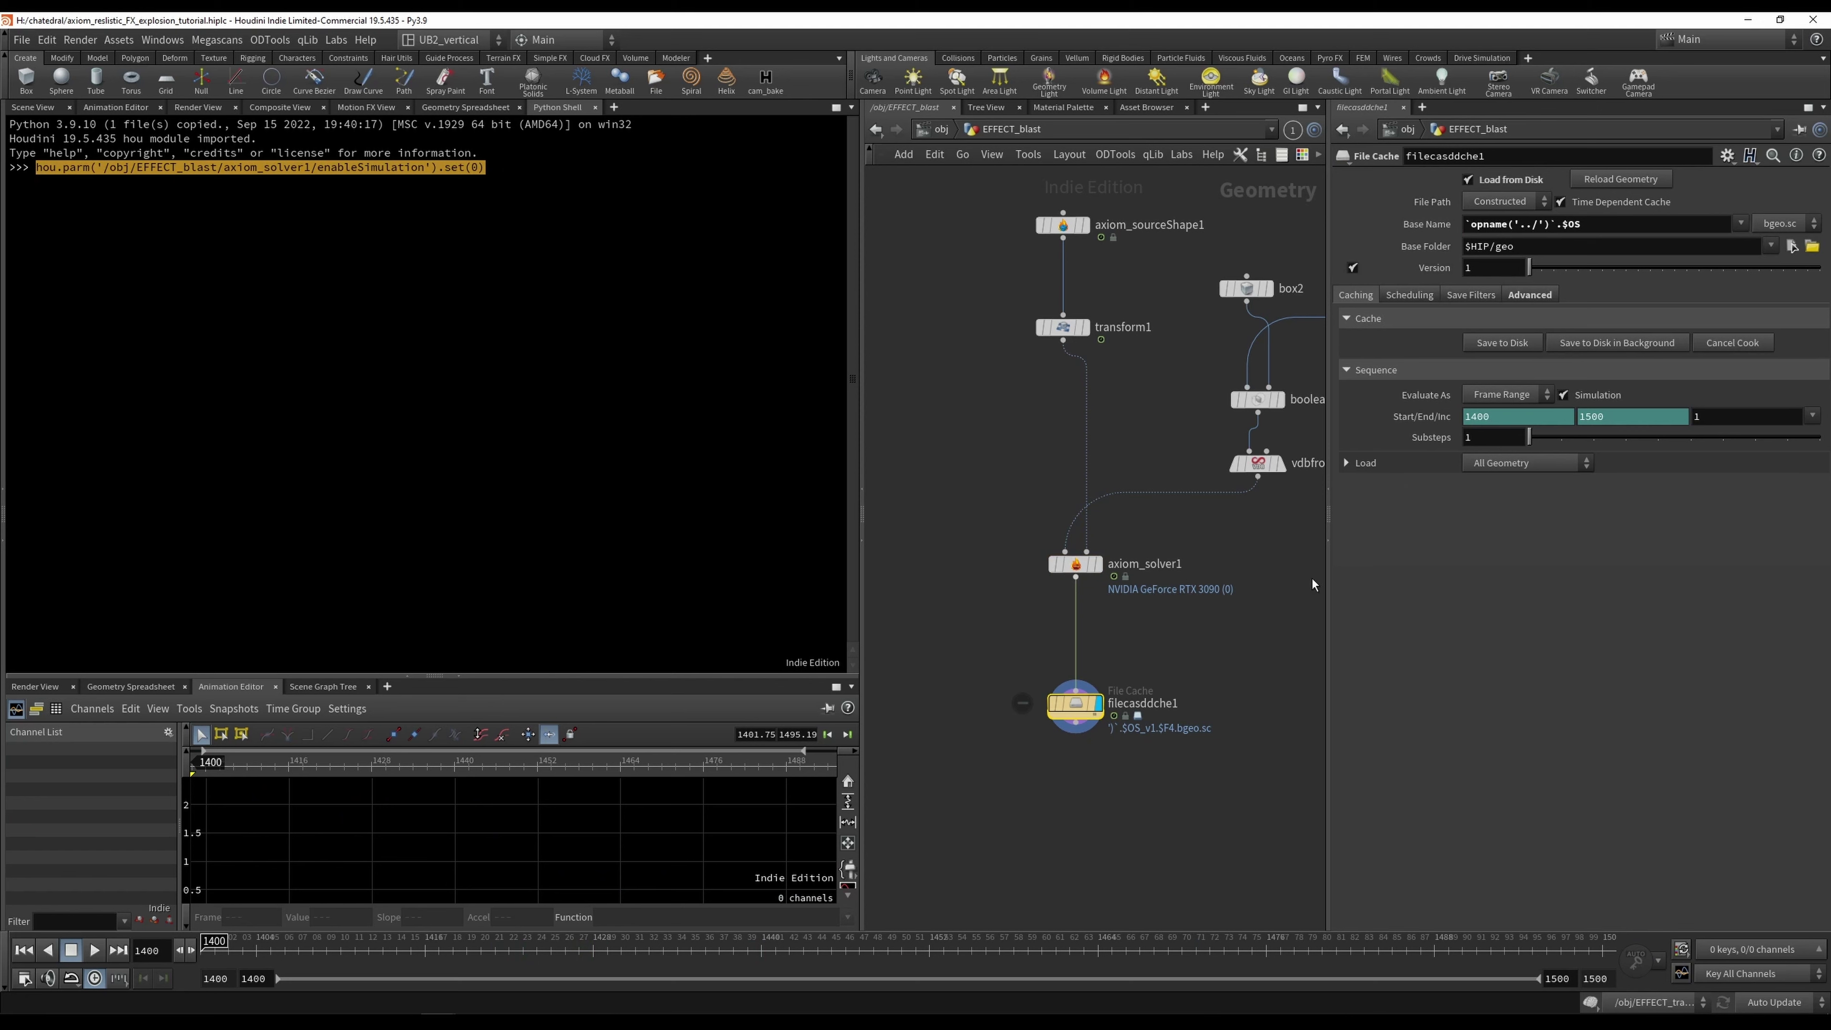
middle_drag(1148, 681, 1103, 632)
click(1532, 296)
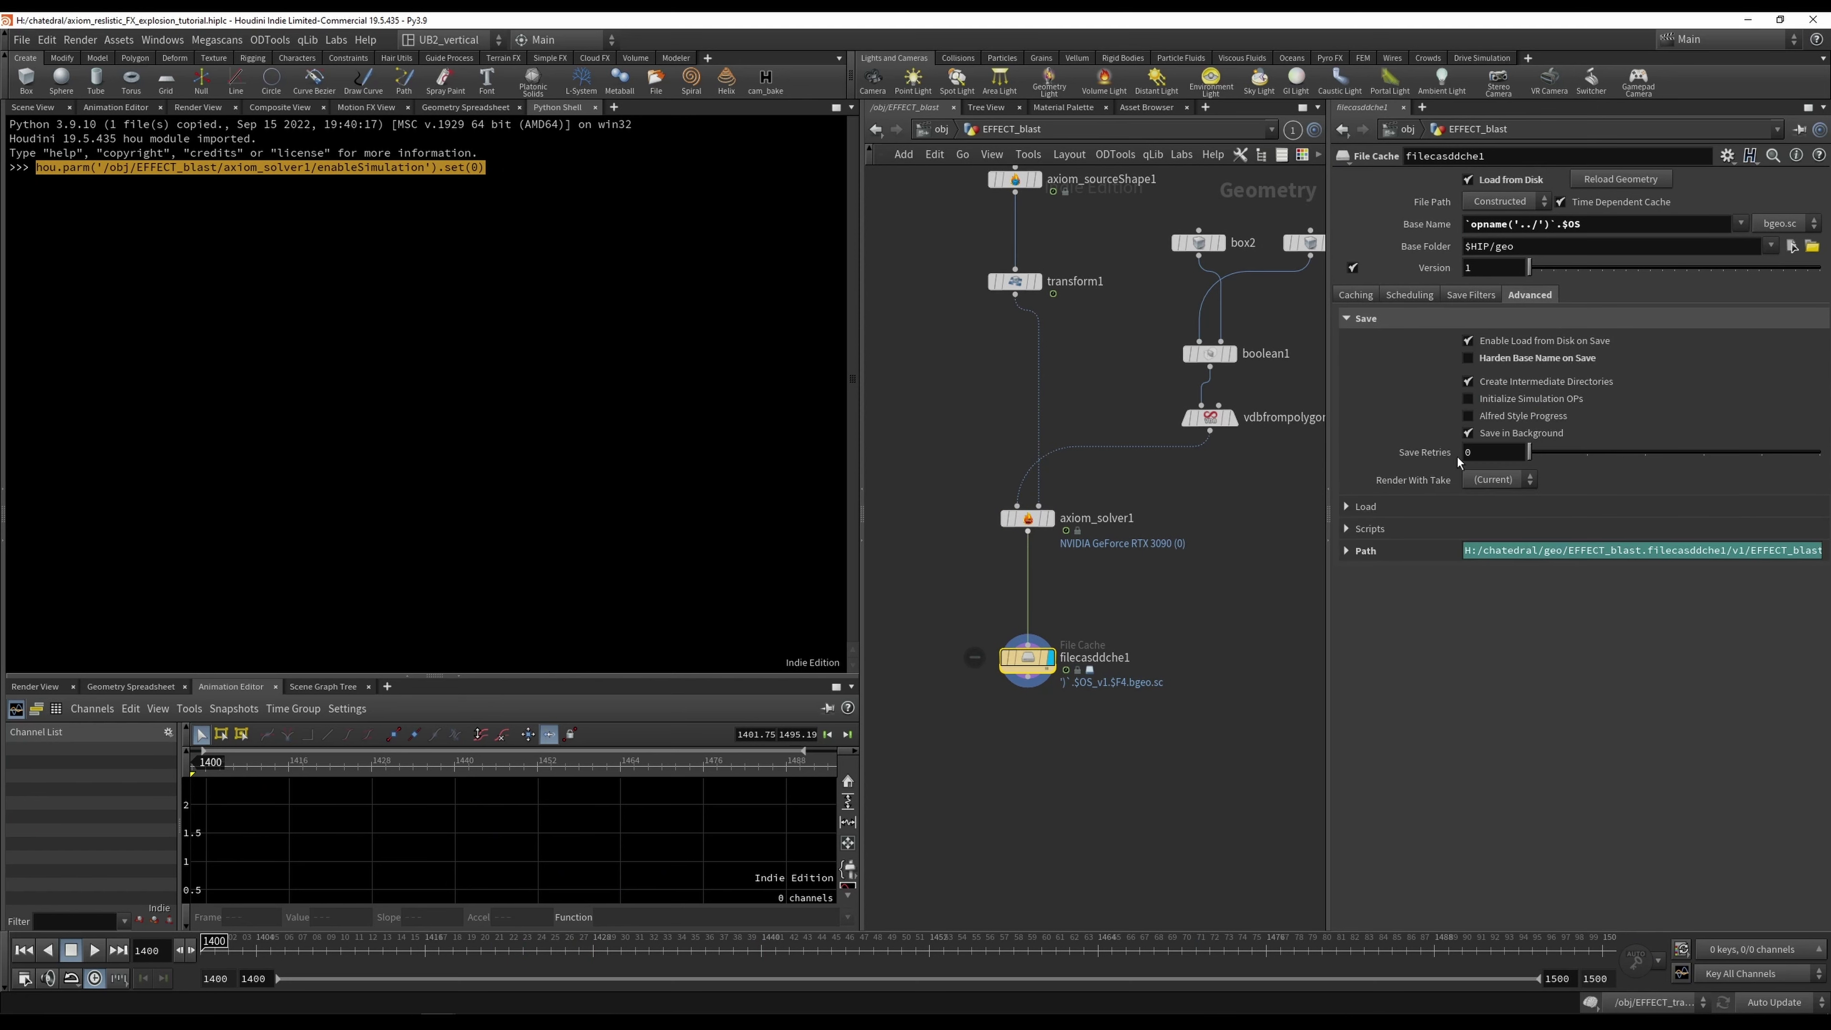
click(1346, 530)
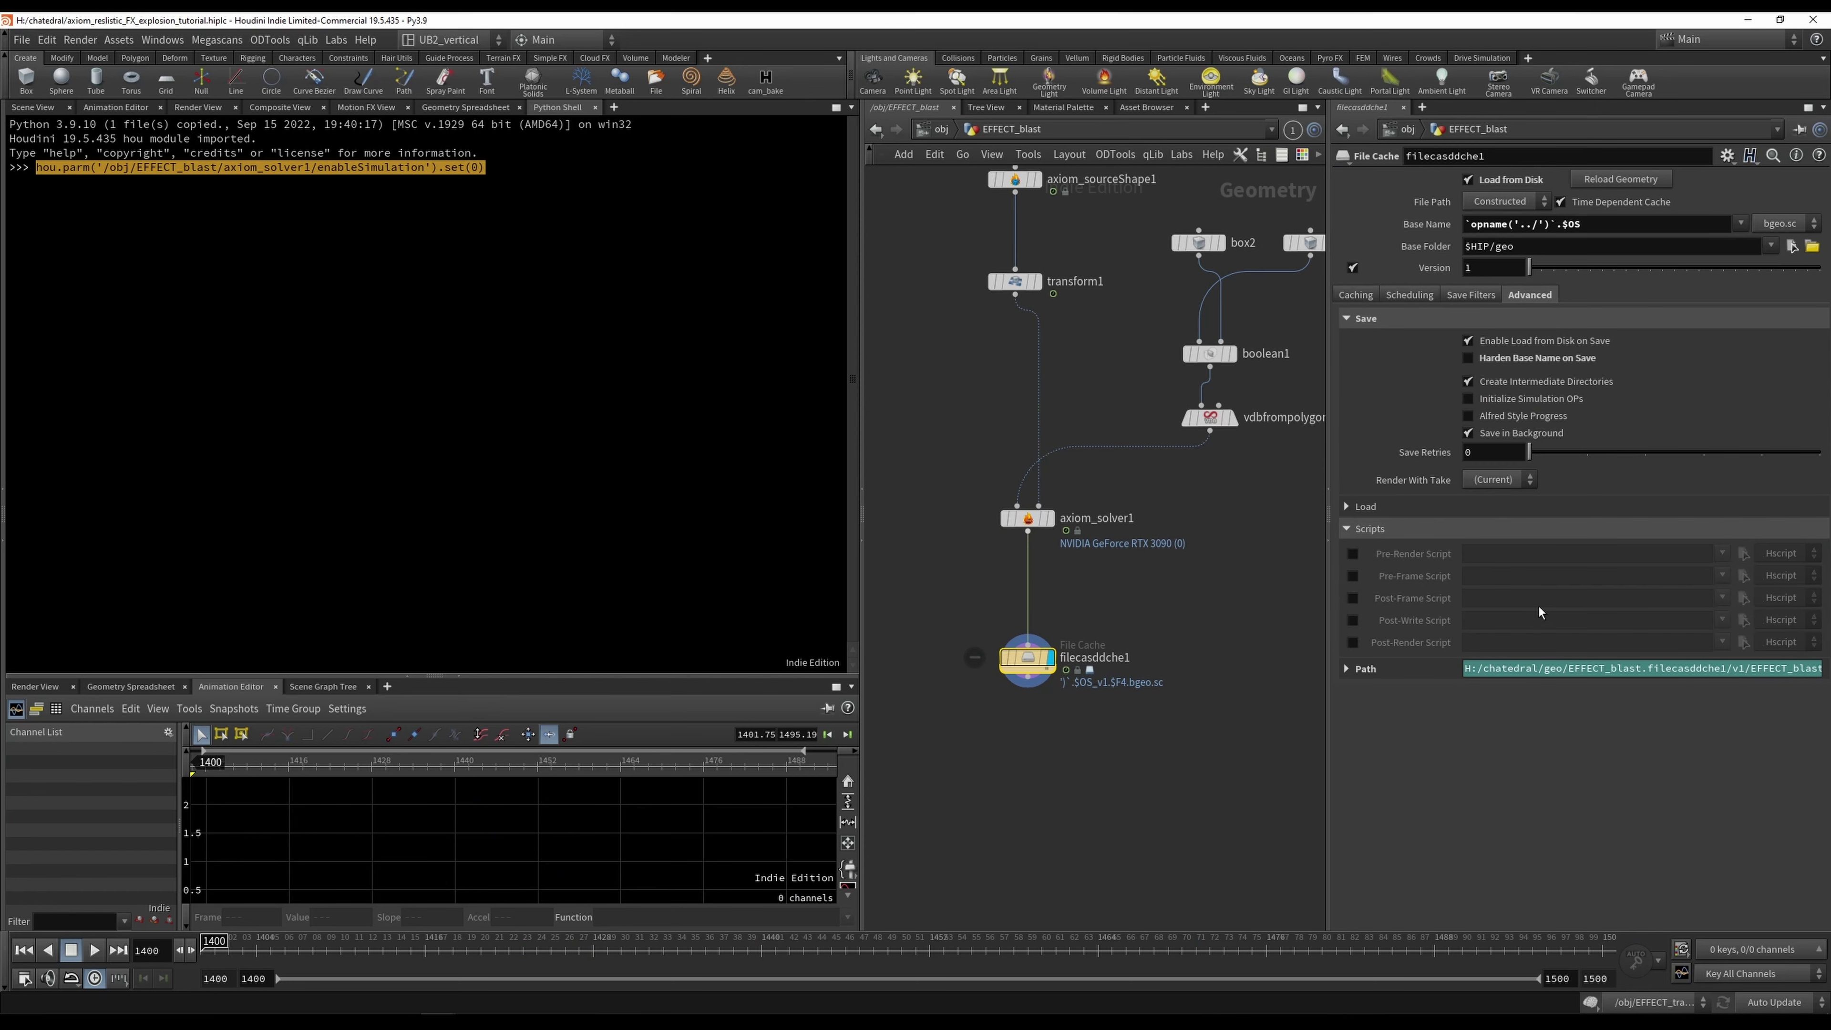
click(1352, 554)
click(1782, 553)
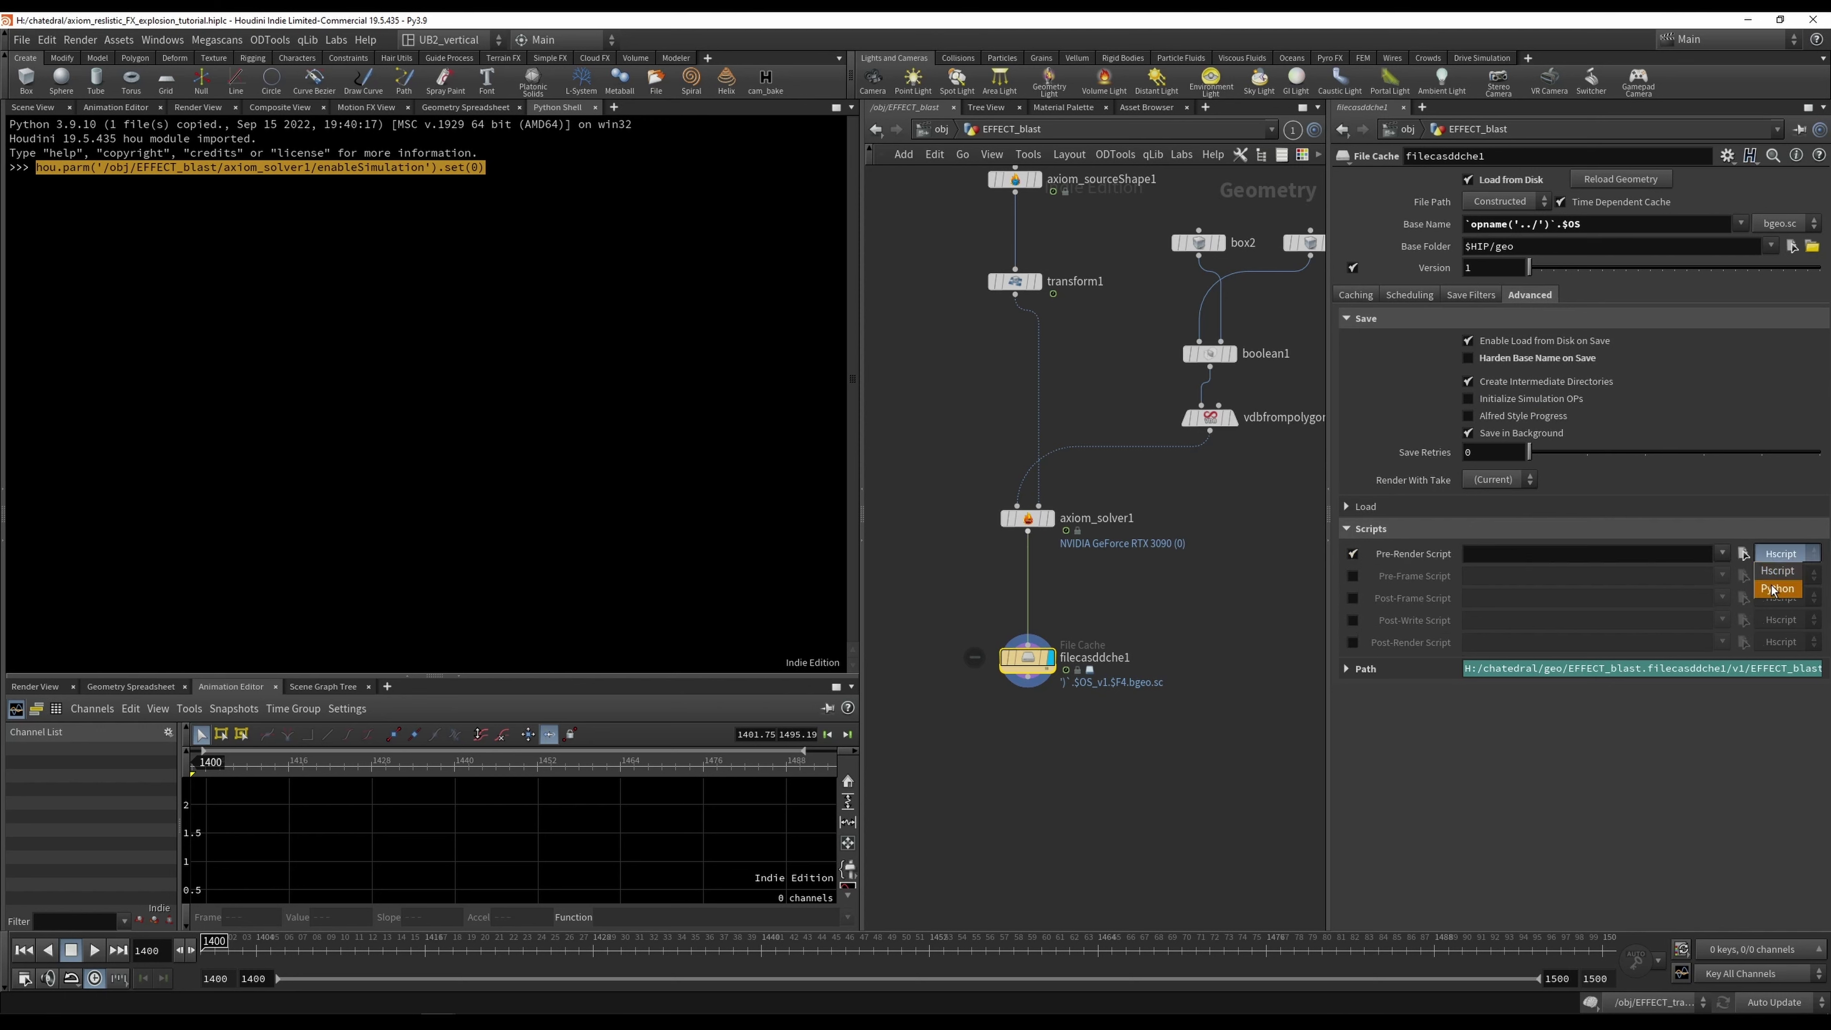
click(1777, 584)
click(1615, 555)
key(ctrl+v)
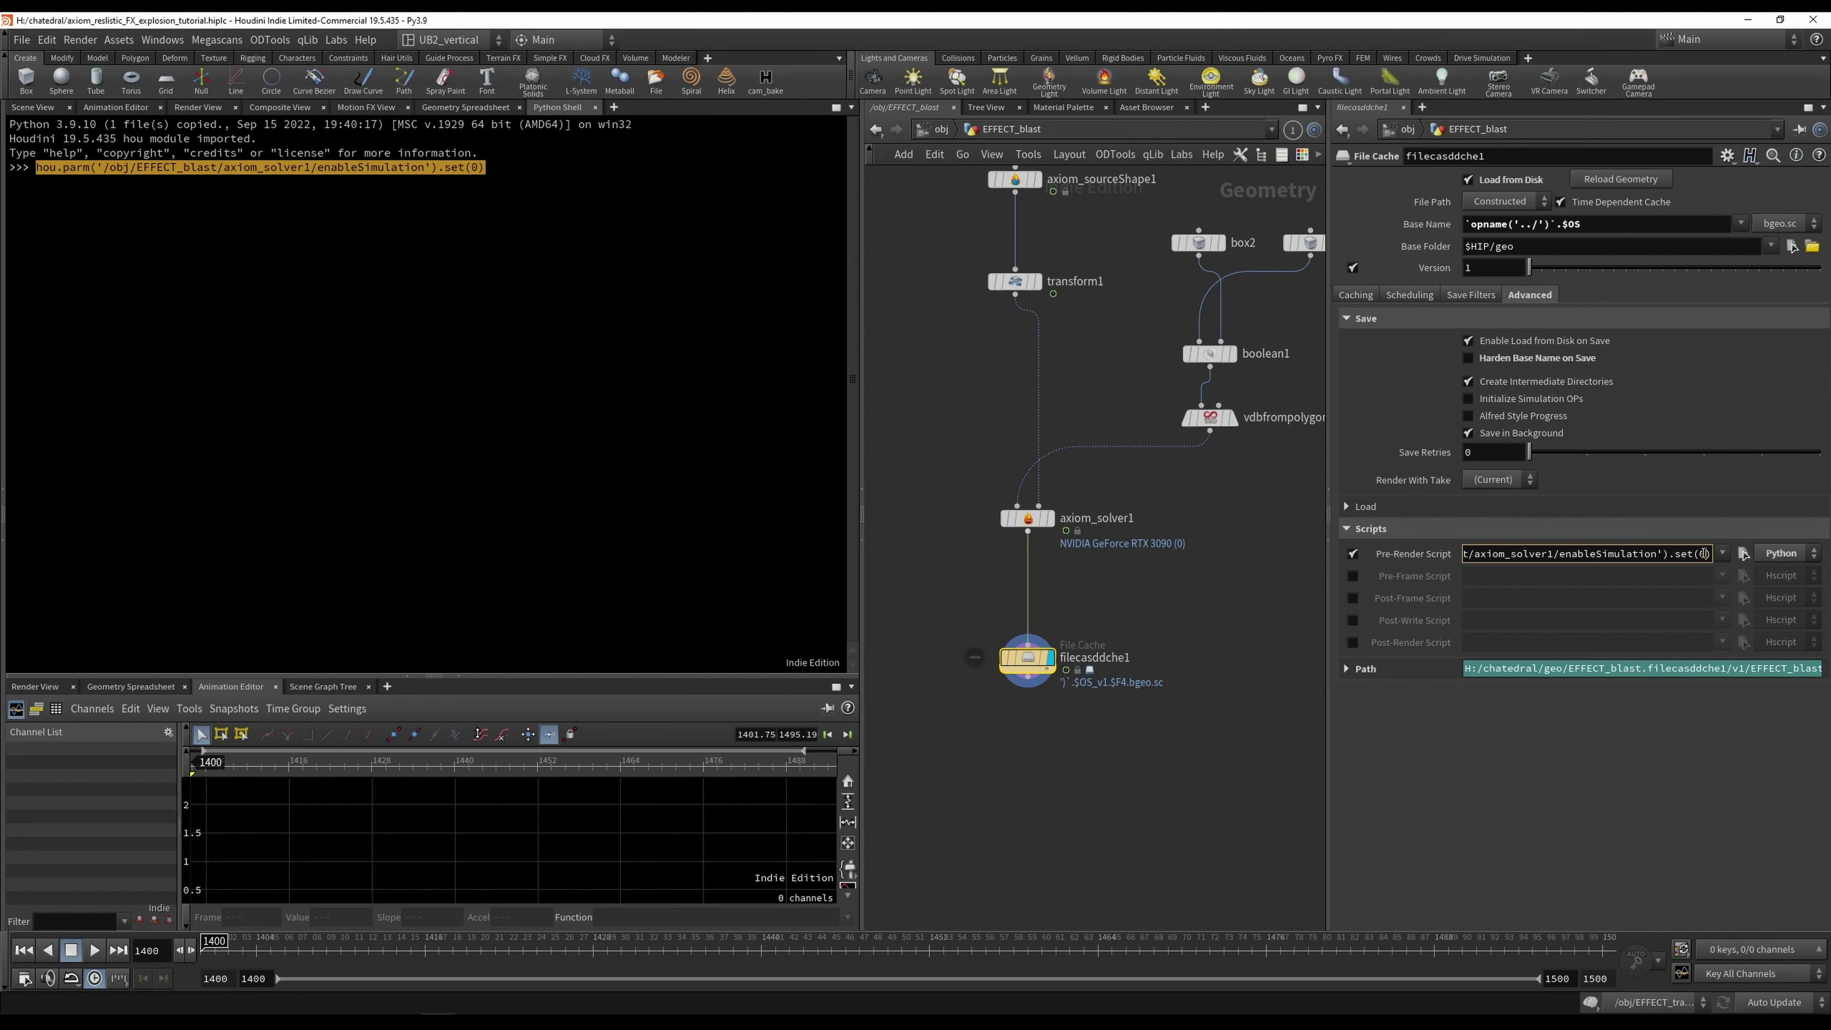
Step: Enable a Python Post-Render Script on filecasddche1 and fill it with the copied enableSimulation command
click(1353, 620)
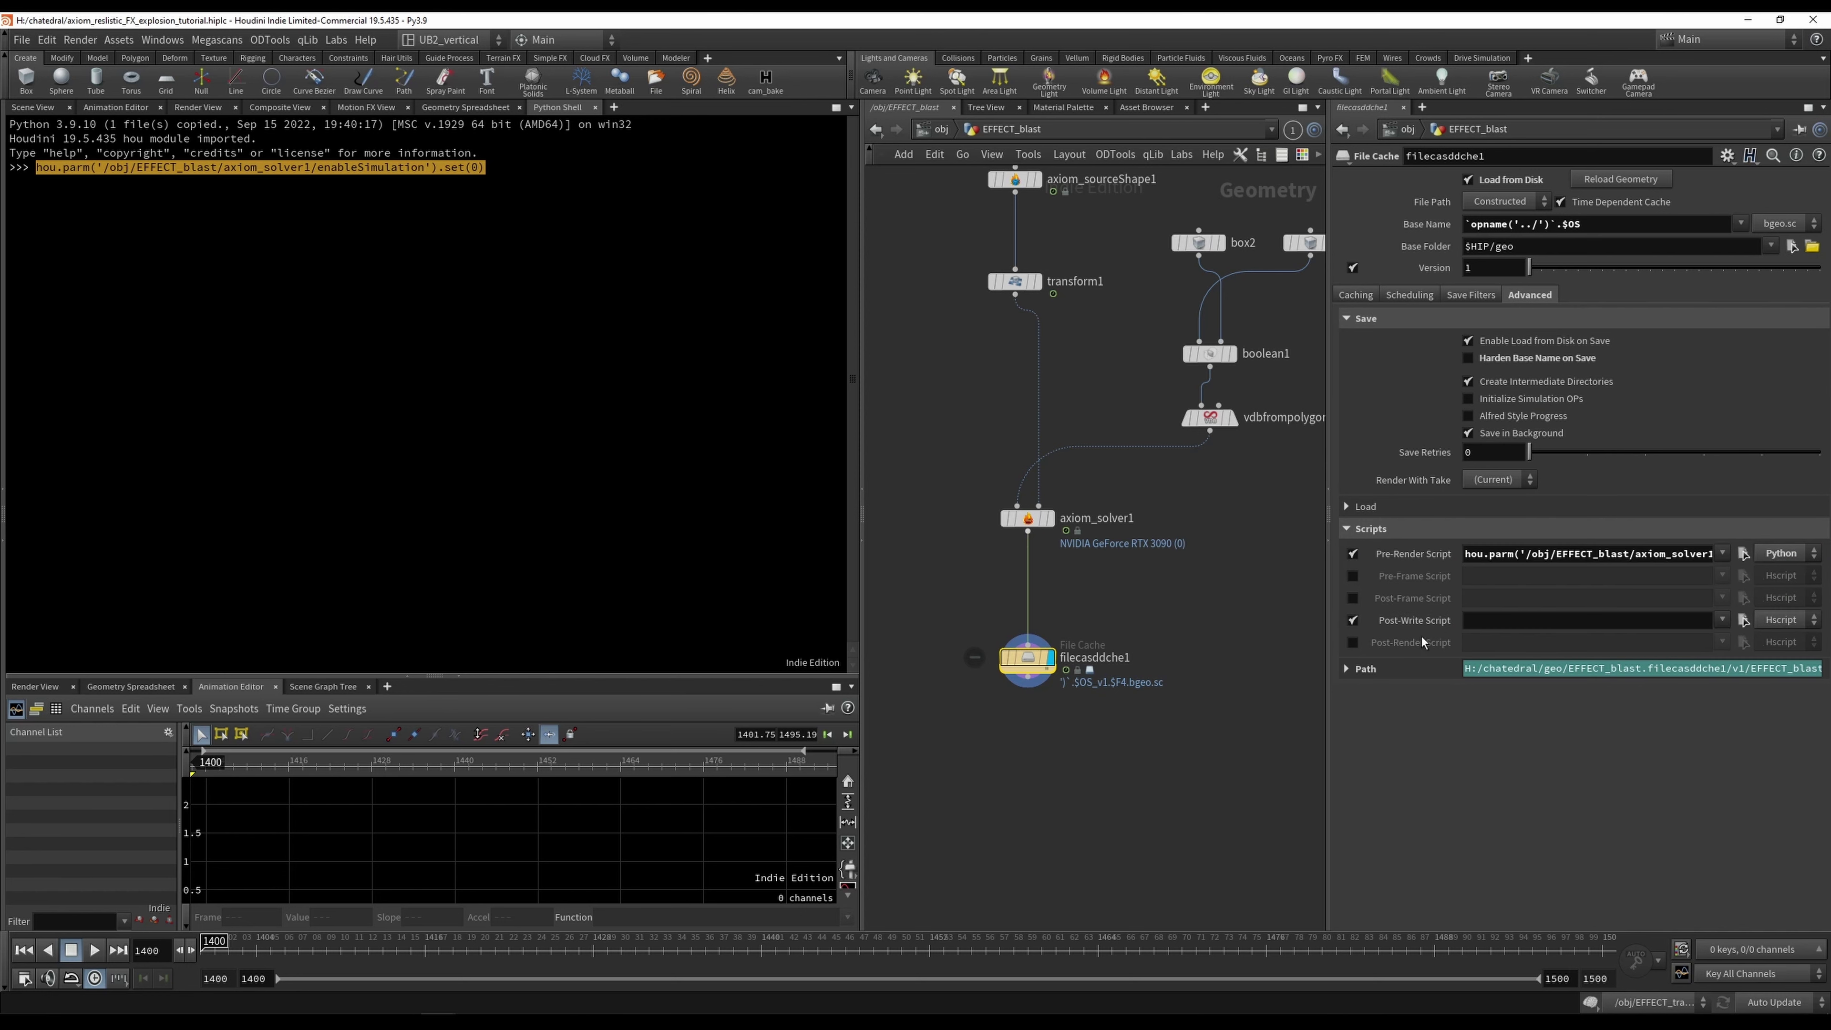
click(1354, 642)
click(1785, 642)
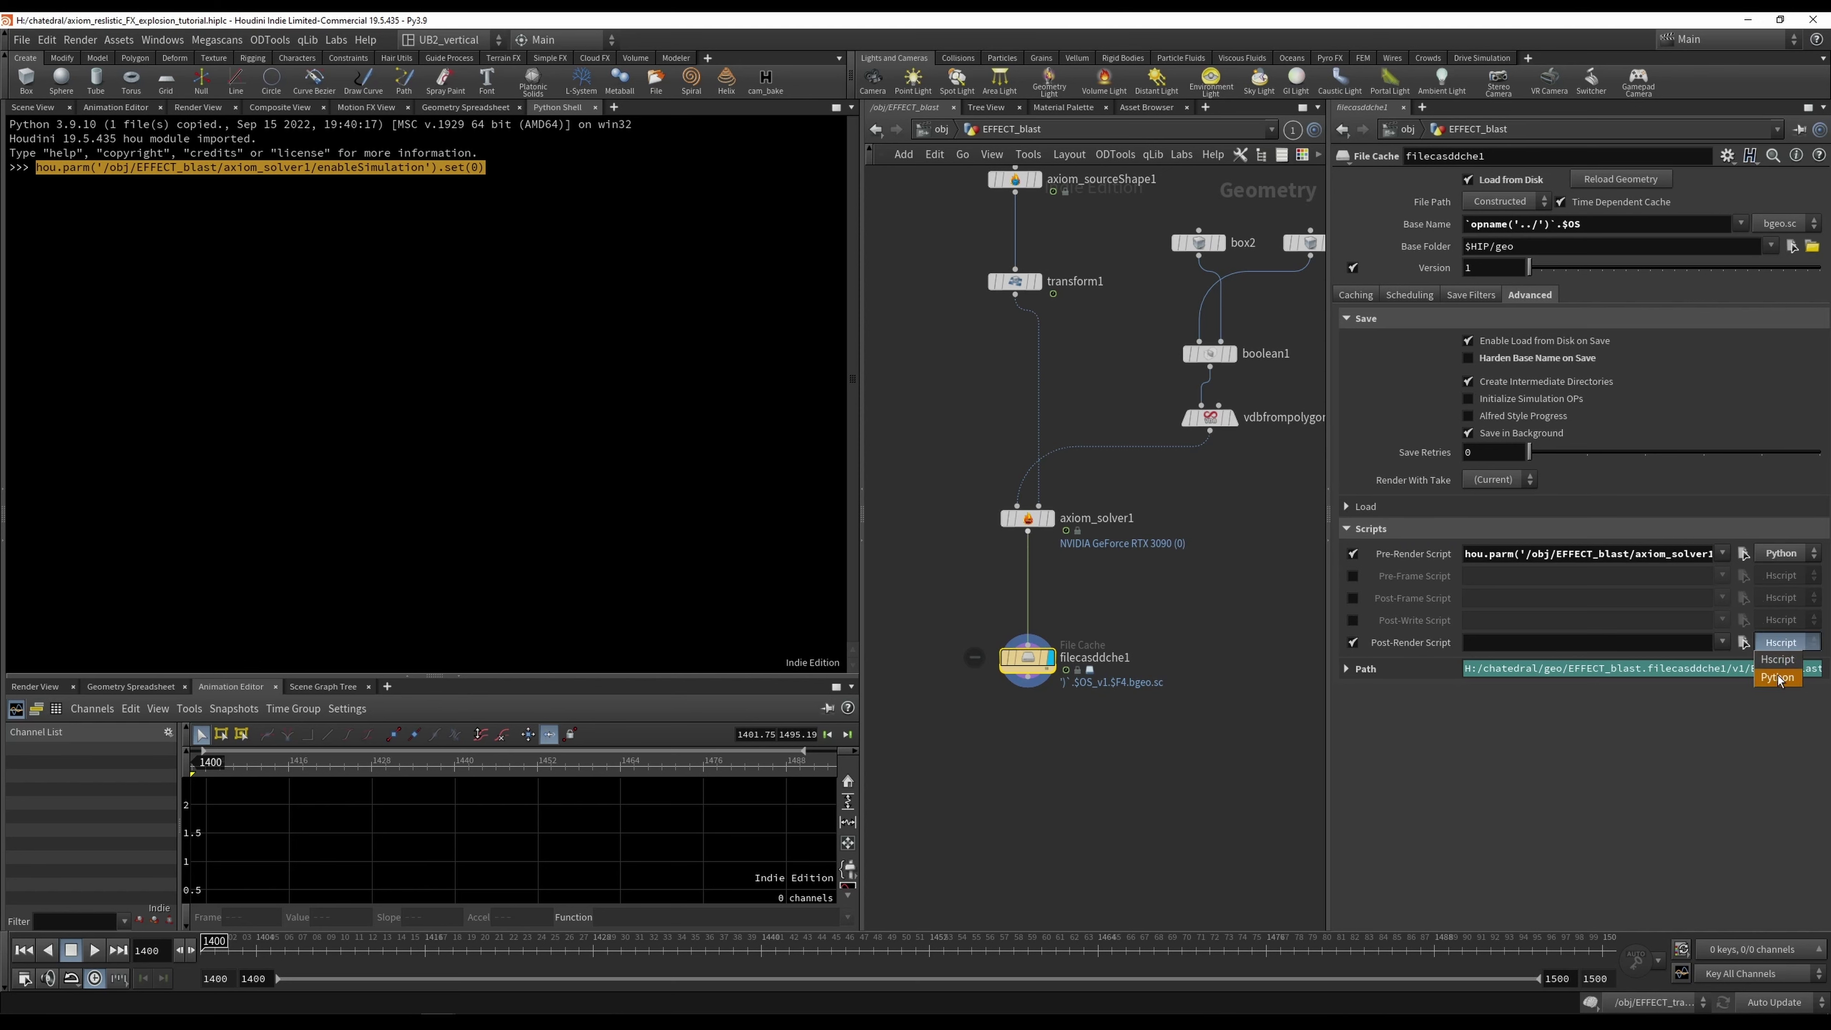
click(1781, 663)
click(1699, 642)
key(ctrl+v)
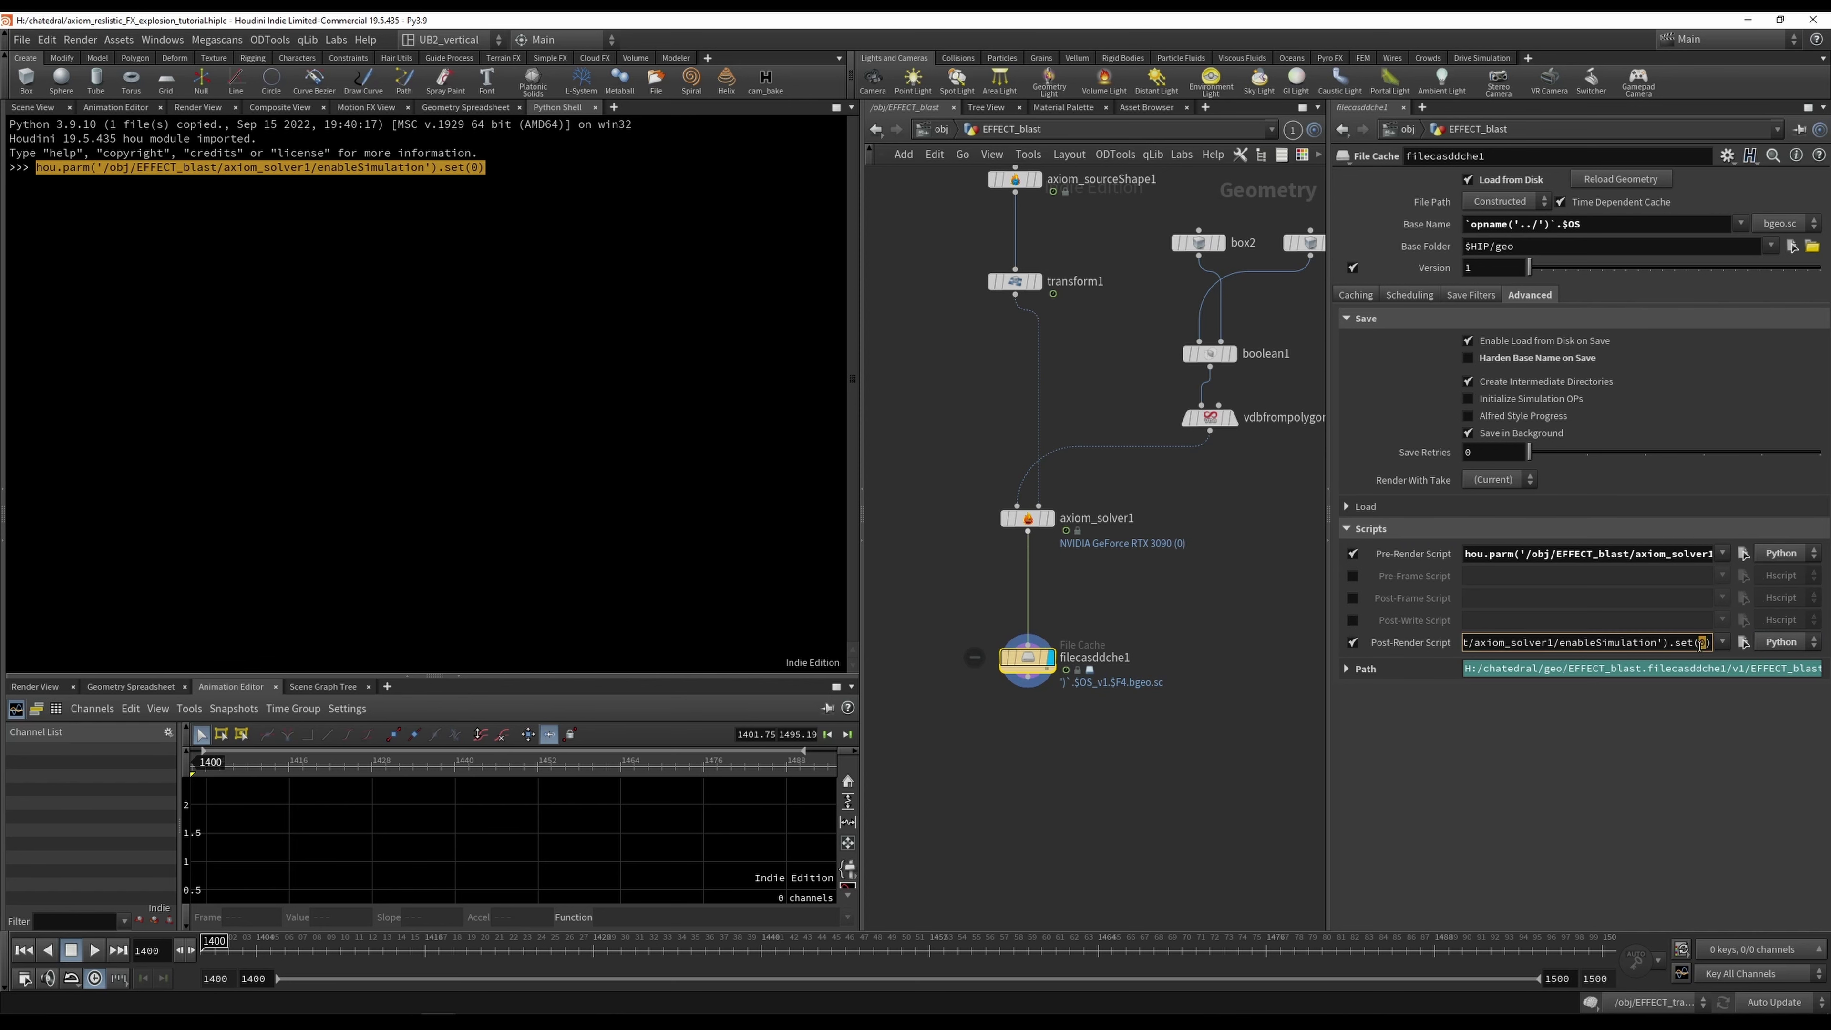
click(1665, 713)
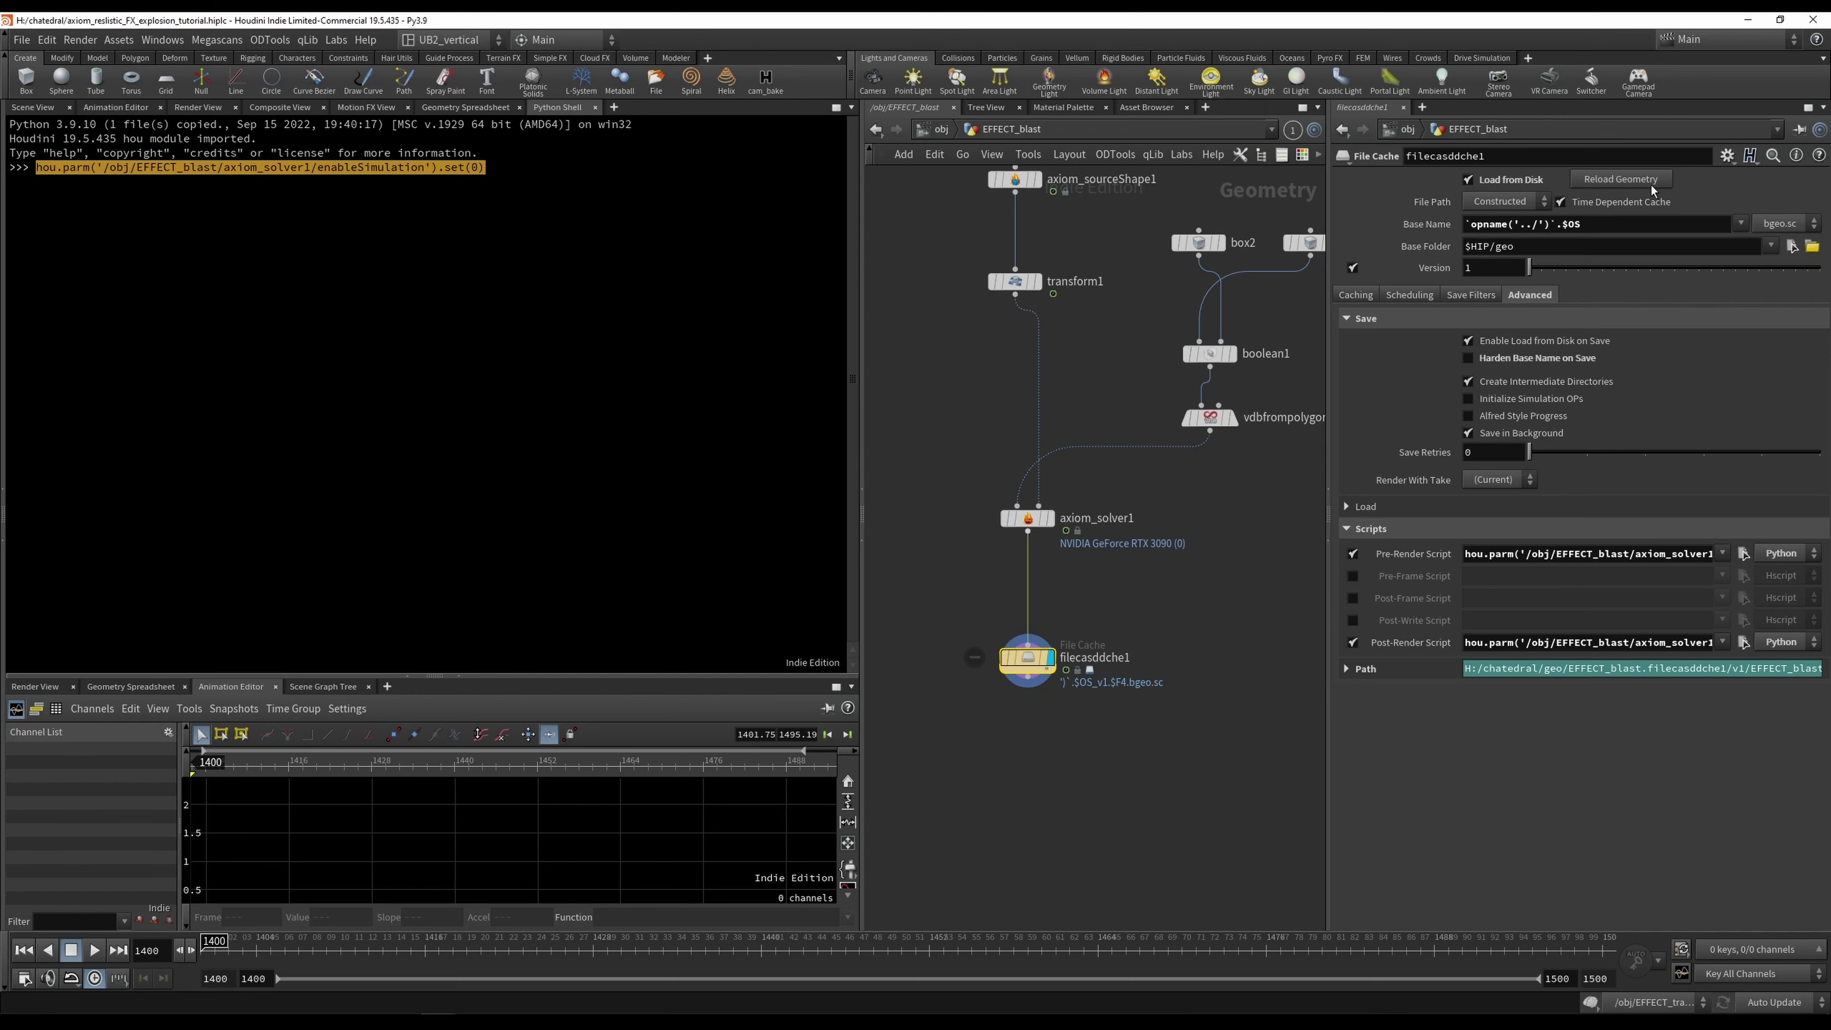
Step: Bring back the Scene View and examine the Post-Render Script of the new_sim_axiom7 cache below axiom_solver6
middle_drag(932, 421, 1199, 373)
middle_drag(1087, 421, 1324, 366)
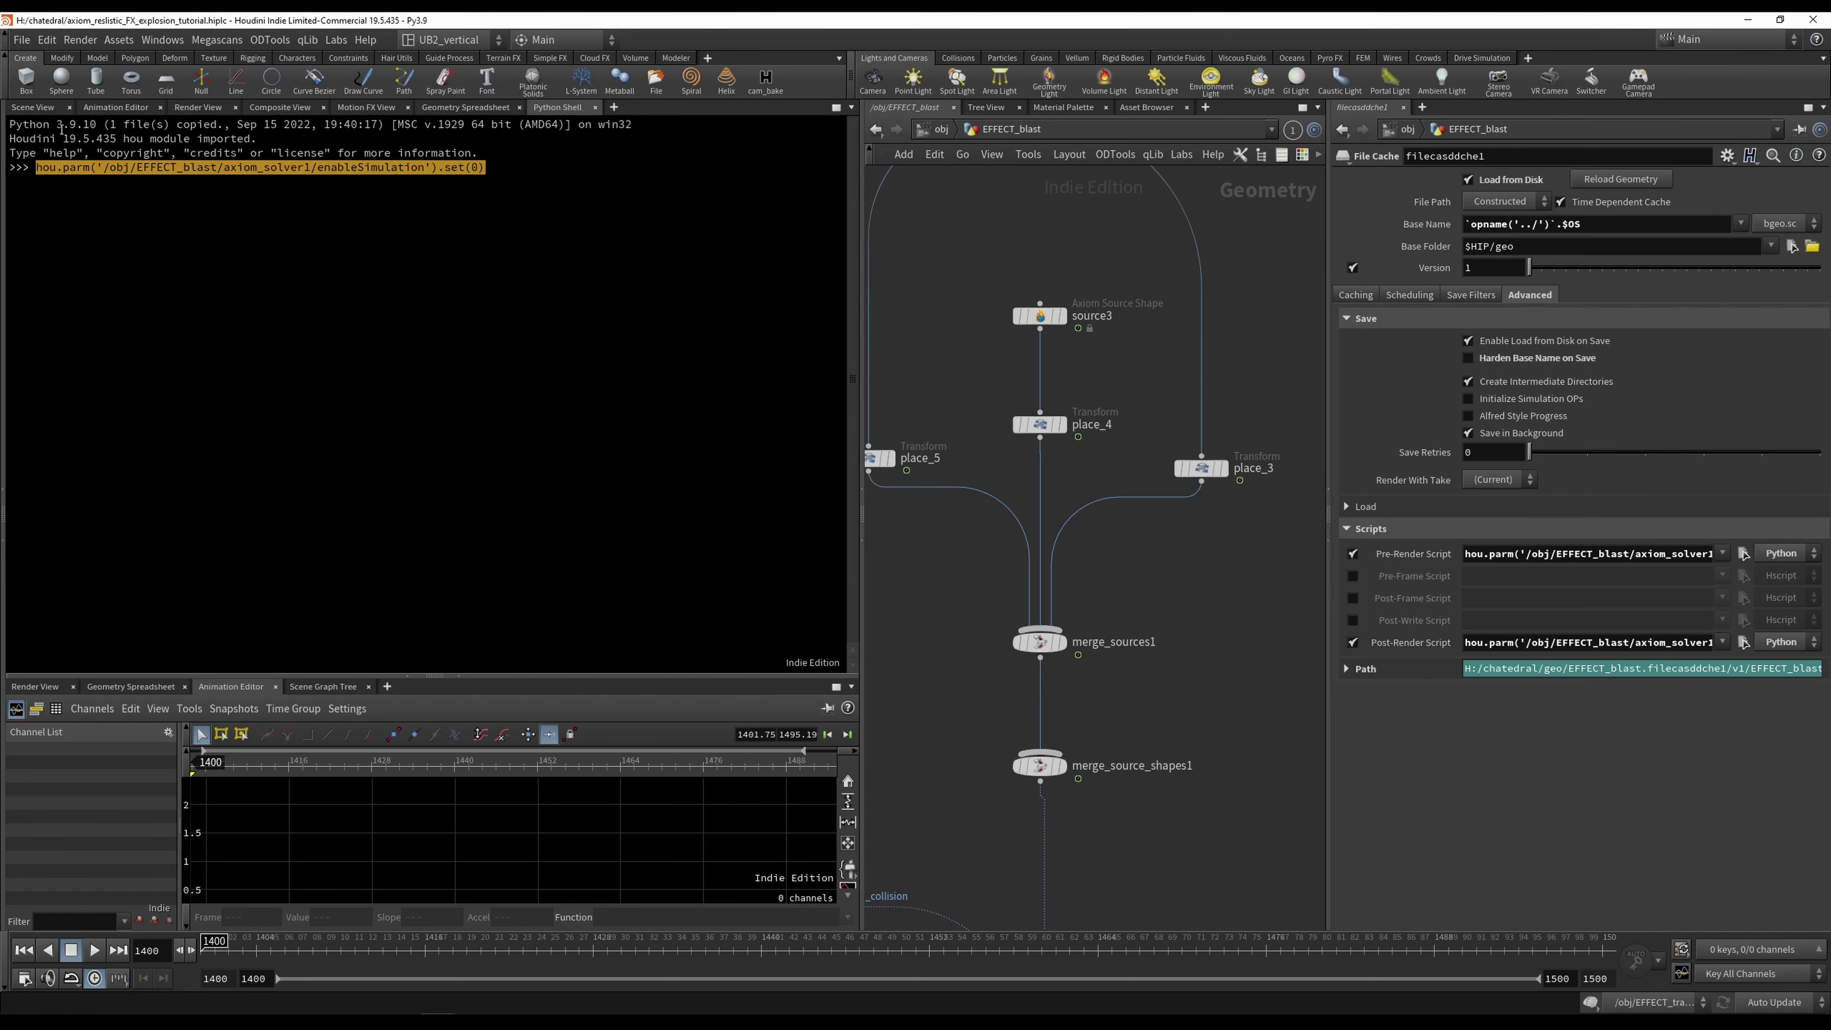
click(37, 109)
middle_drag(909, 842, 928, 444)
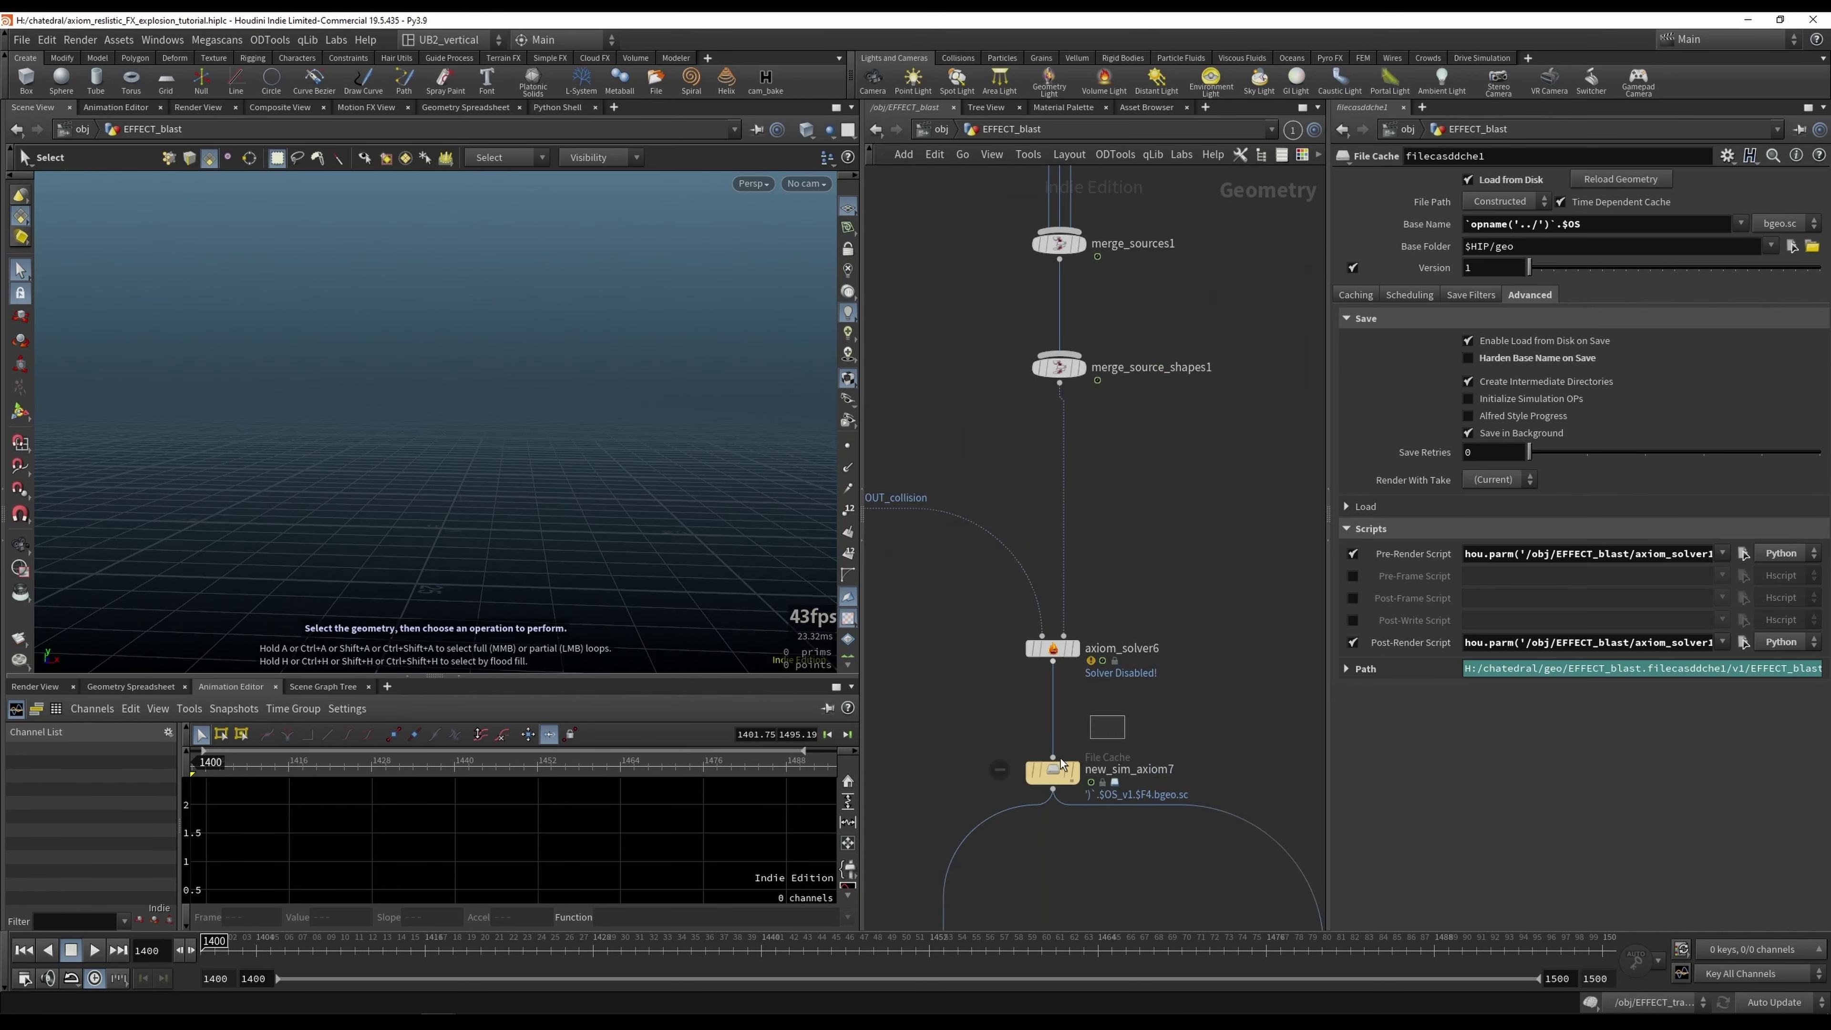
click(1059, 767)
click(1530, 294)
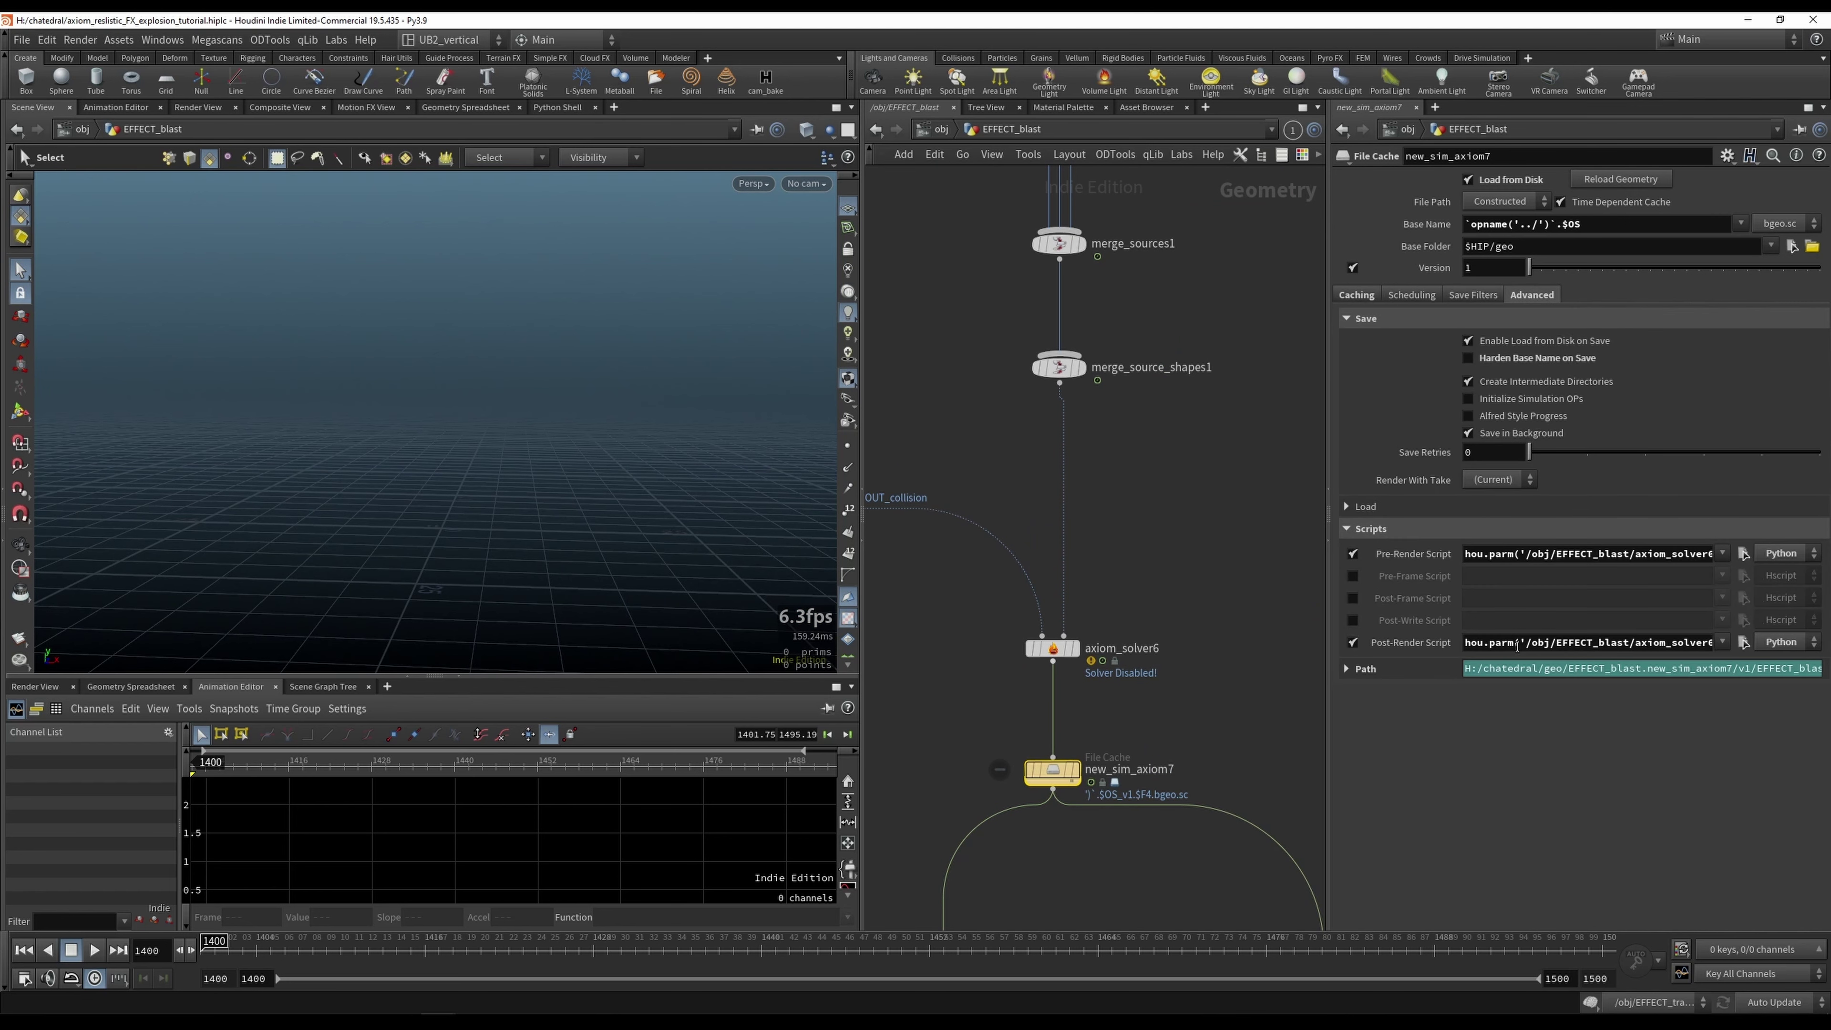
drag(1562, 644, 1829, 630)
click(1668, 643)
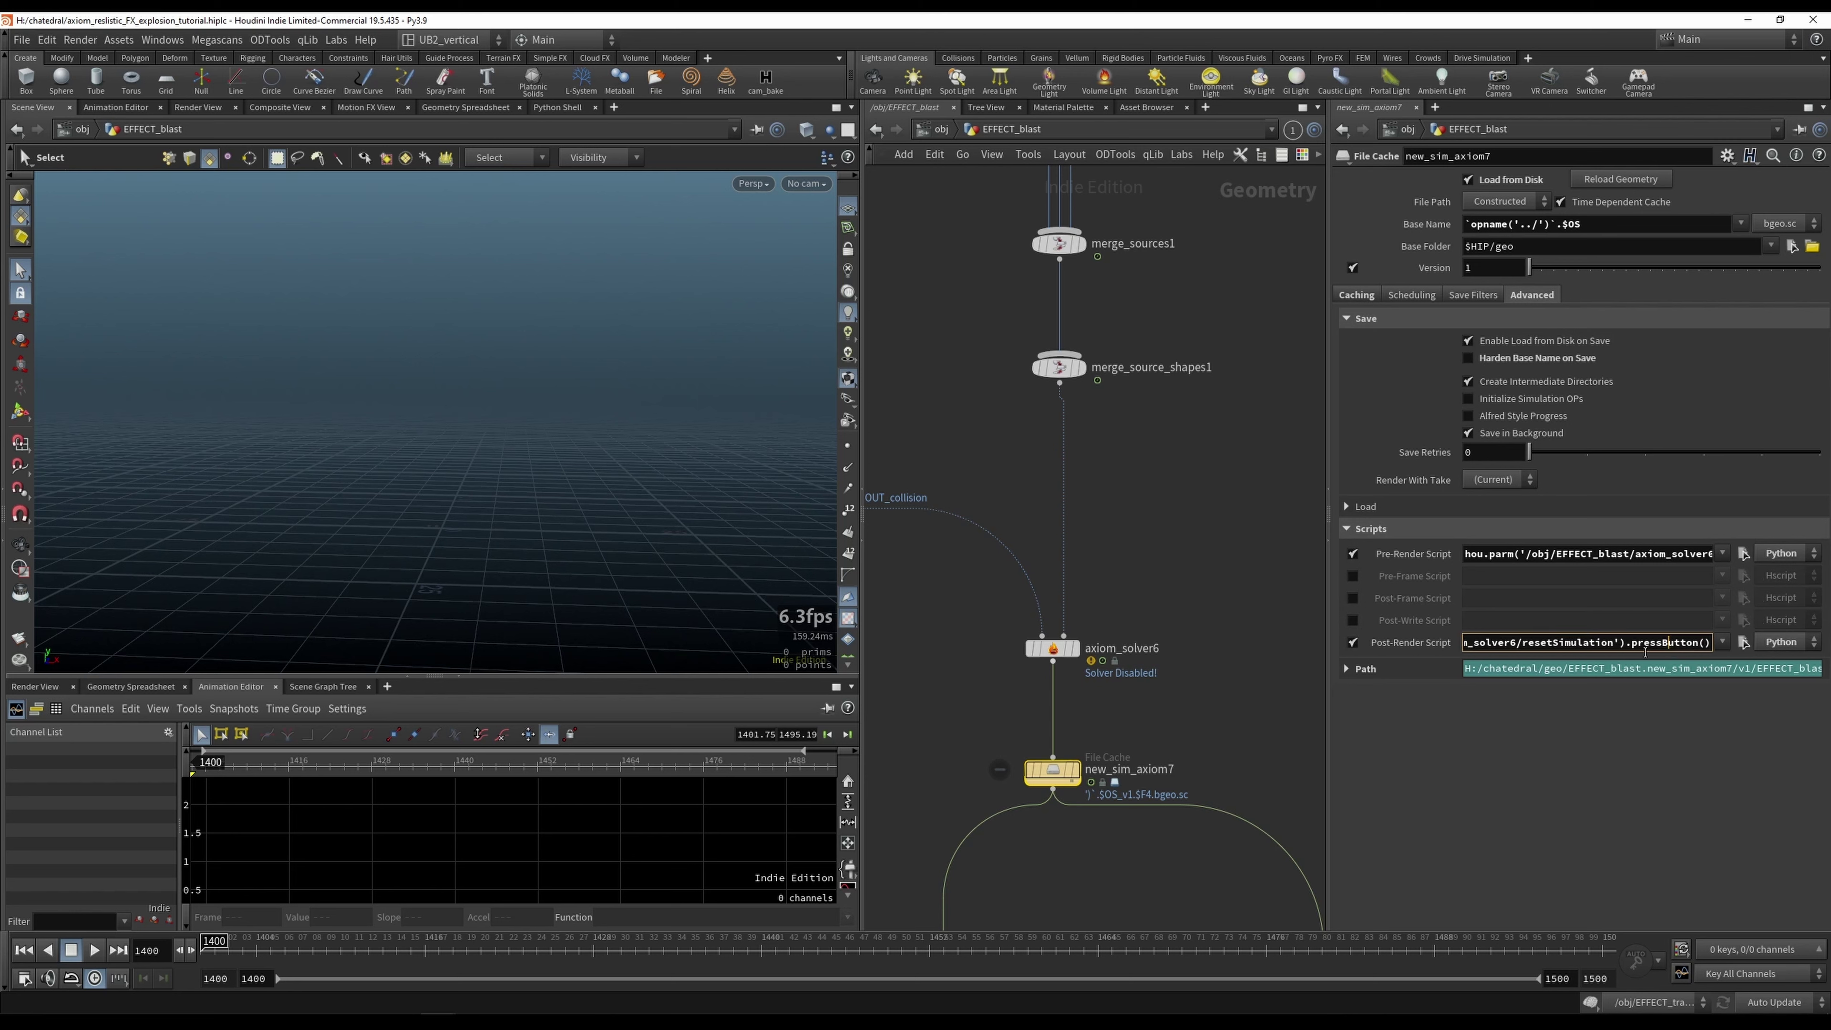
drag(1633, 647, 1498, 653)
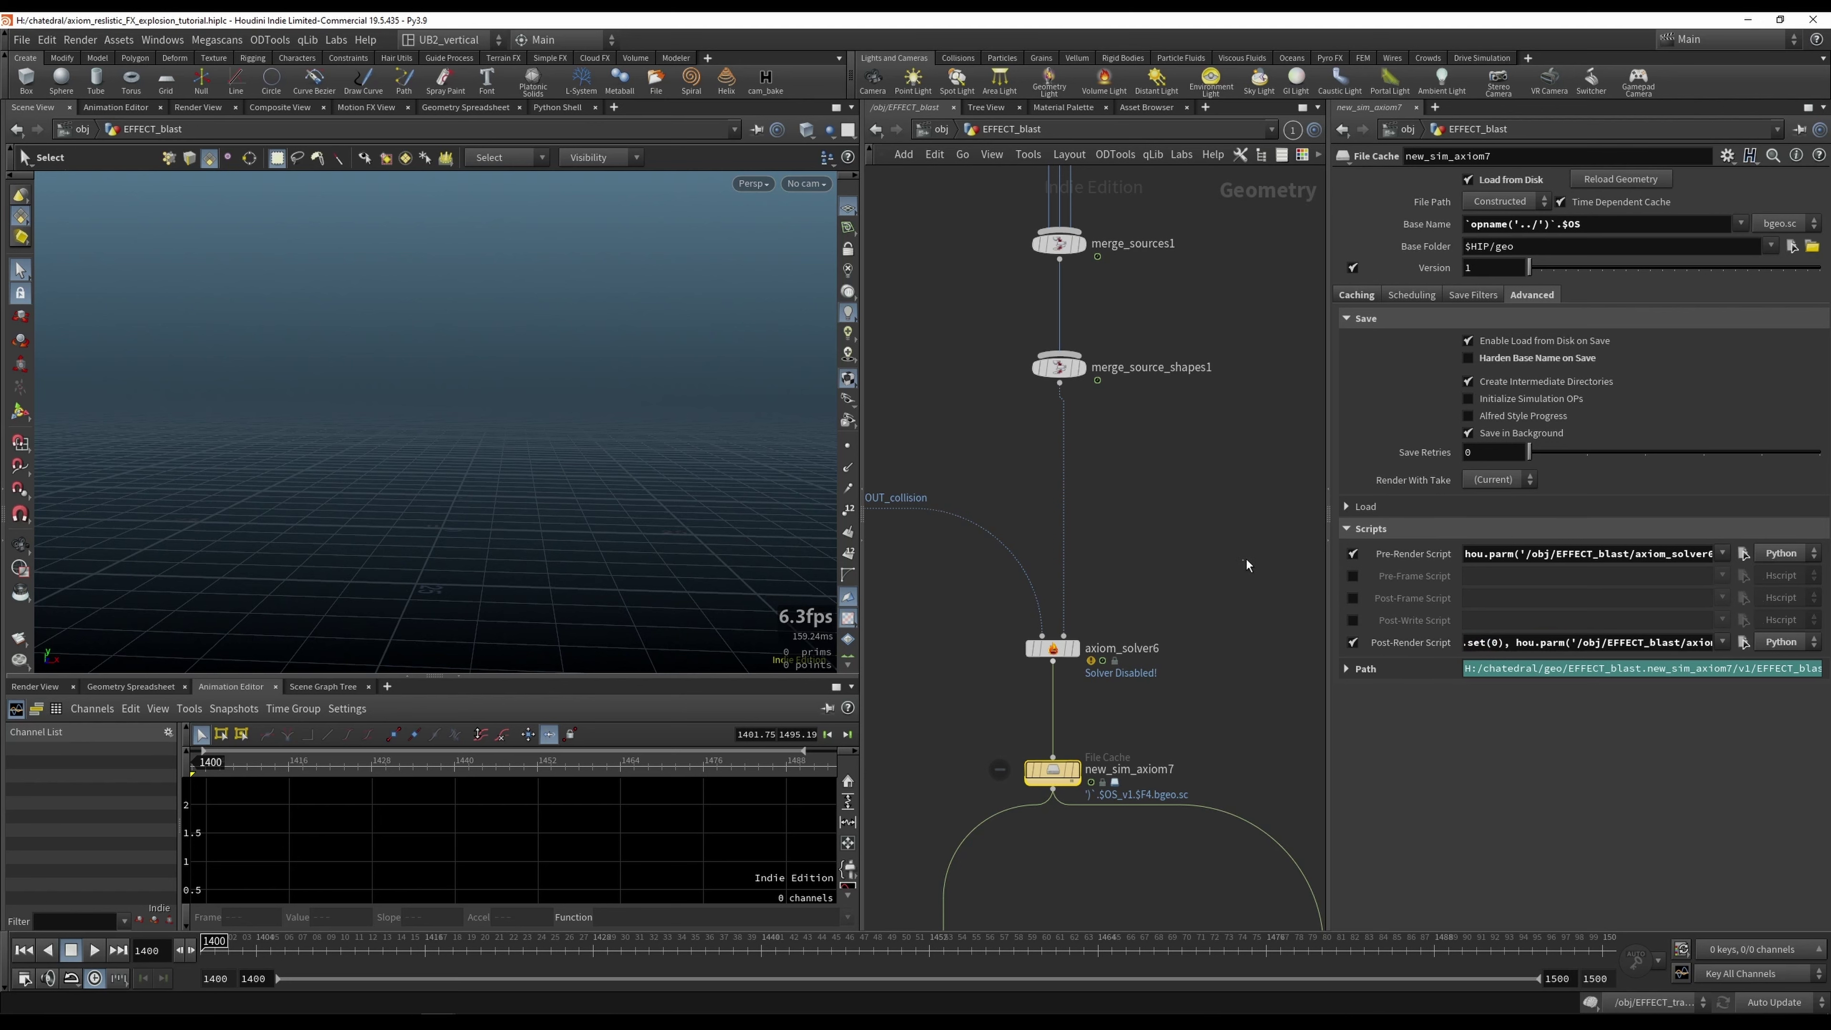
Step: Return to the file cache below axiom_solver1 and select filecasddche1
middle_drag(1246, 564, 1013, 602)
middle_drag(1227, 599, 887, 805)
click(992, 395)
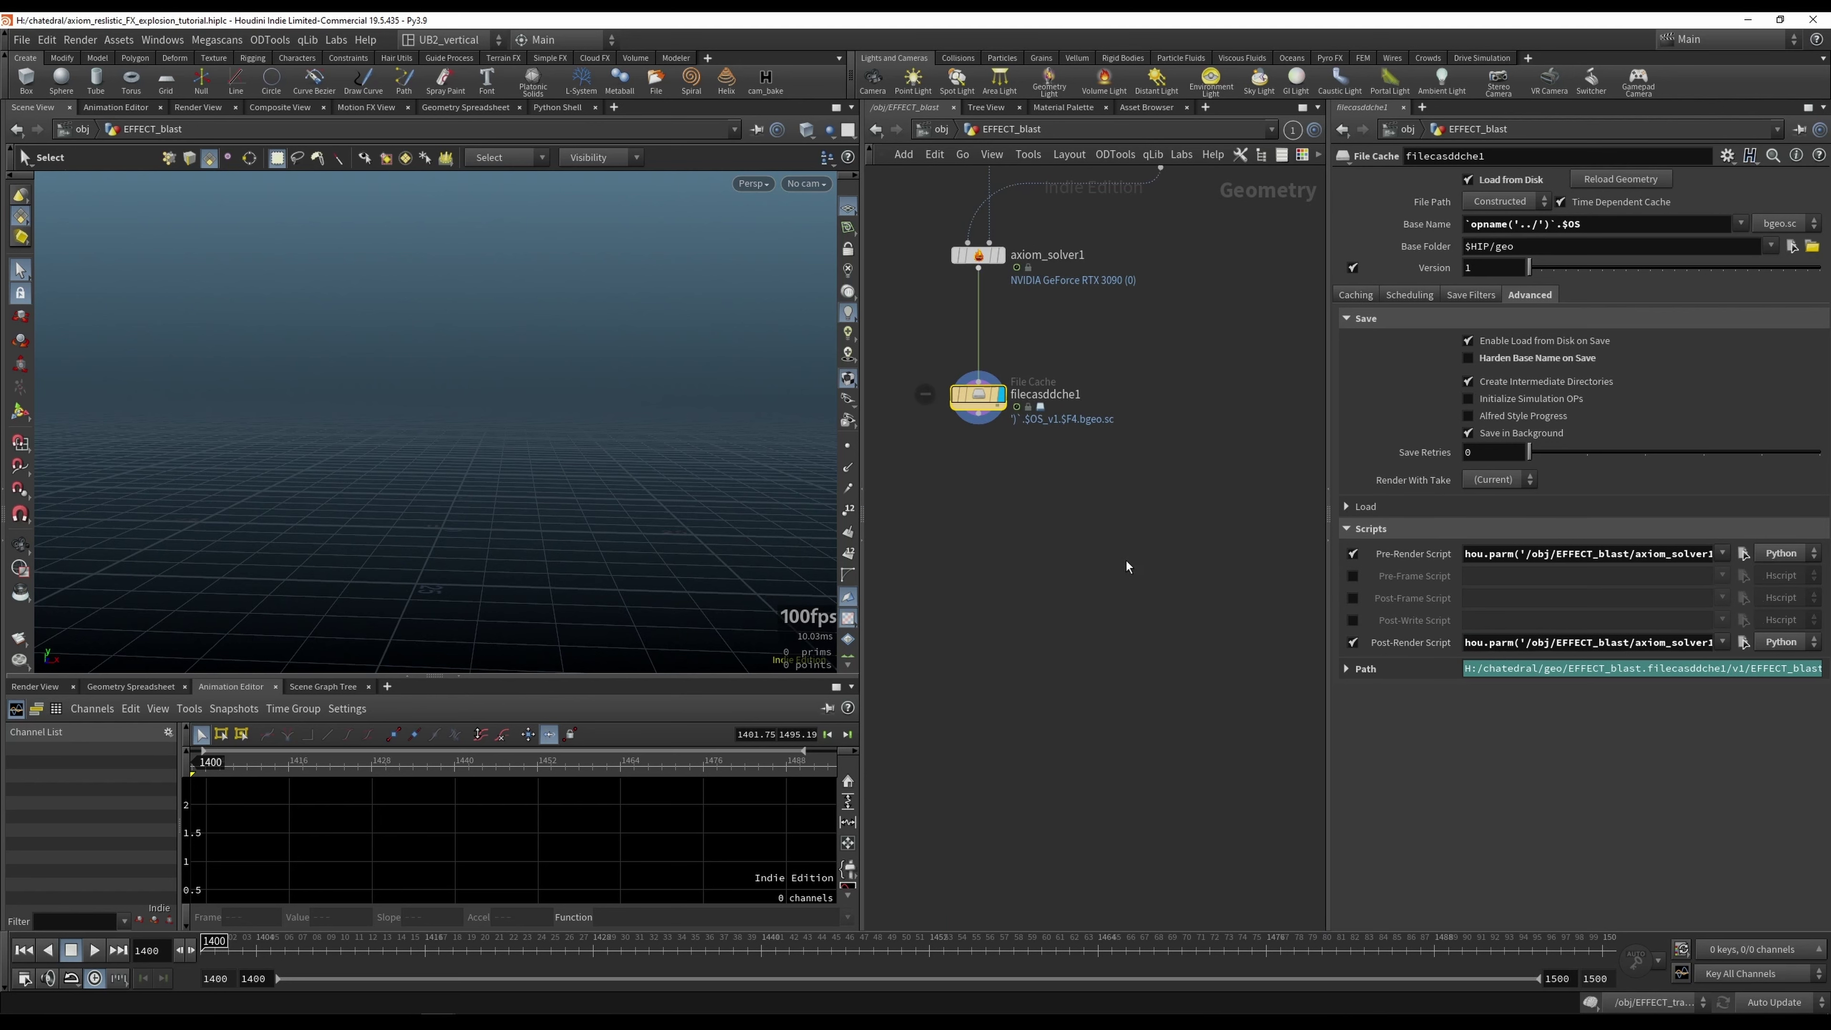
Step: Complete the Post-Render Script of filecasddche1 so the enableSimulation command ends with .set(0)
click(1625, 640)
text().set(0)
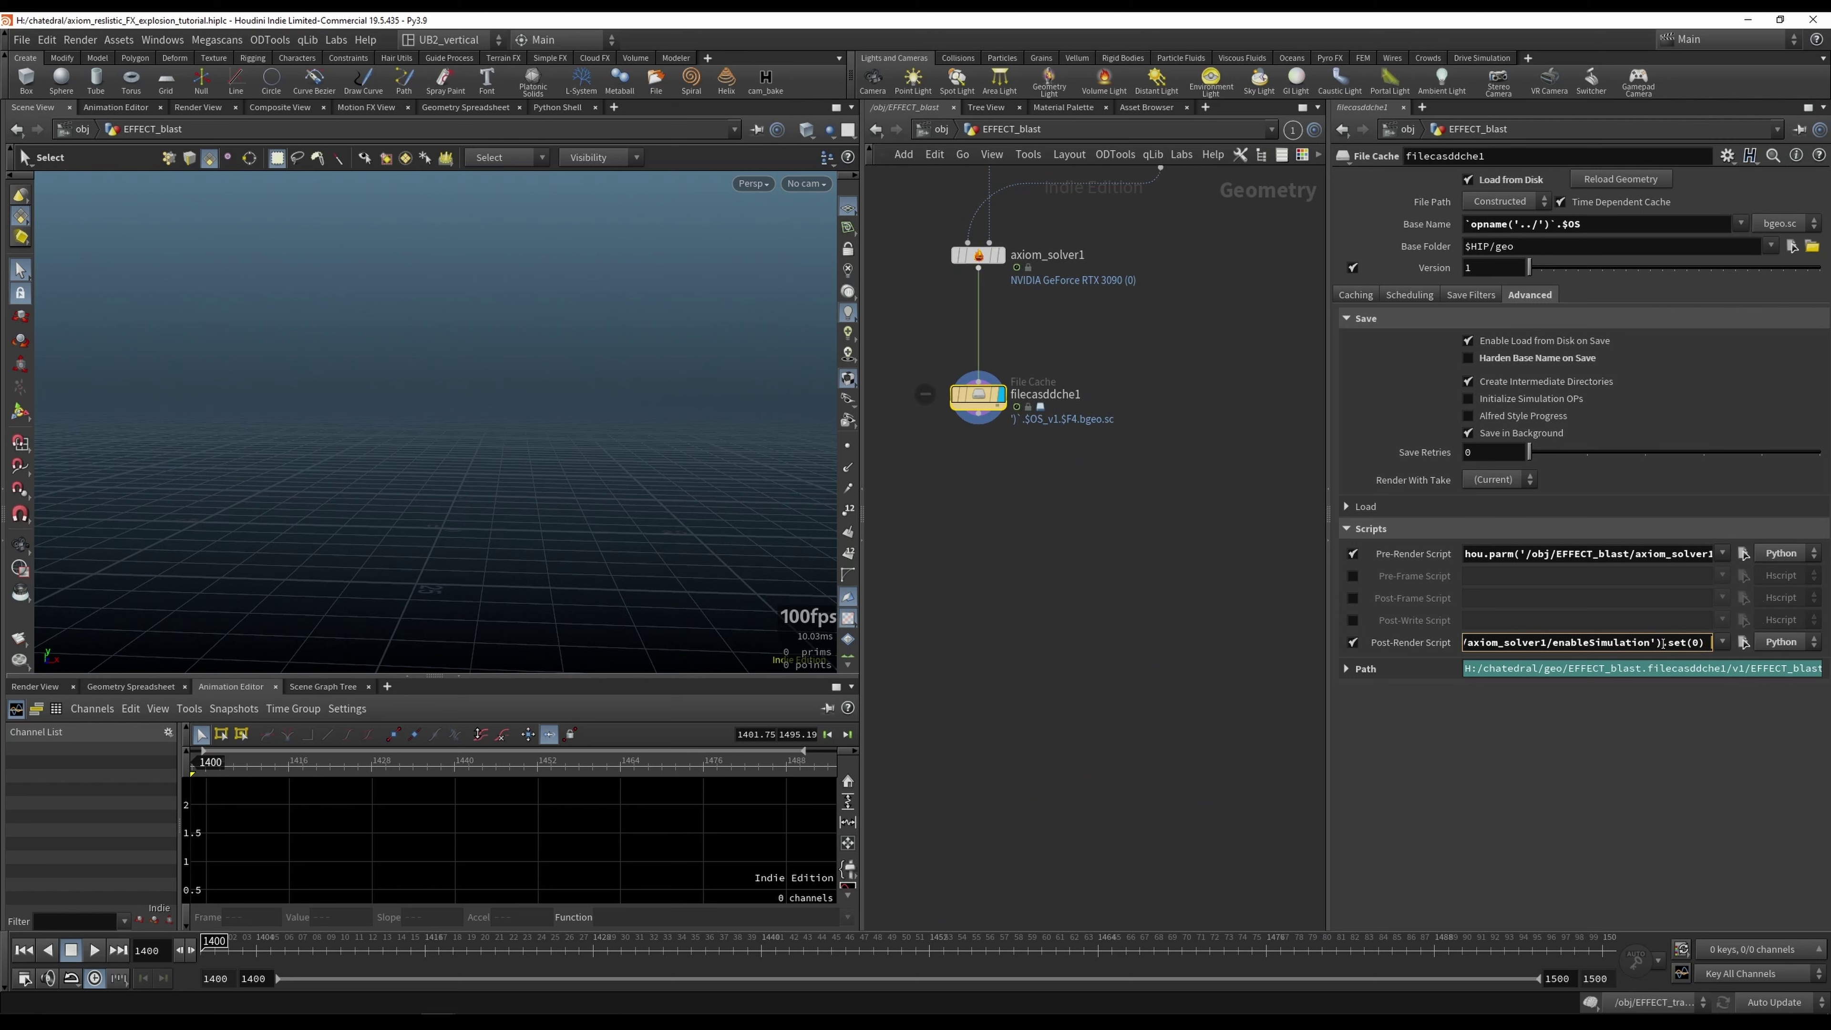
key(End)
text(1)
click(1530, 677)
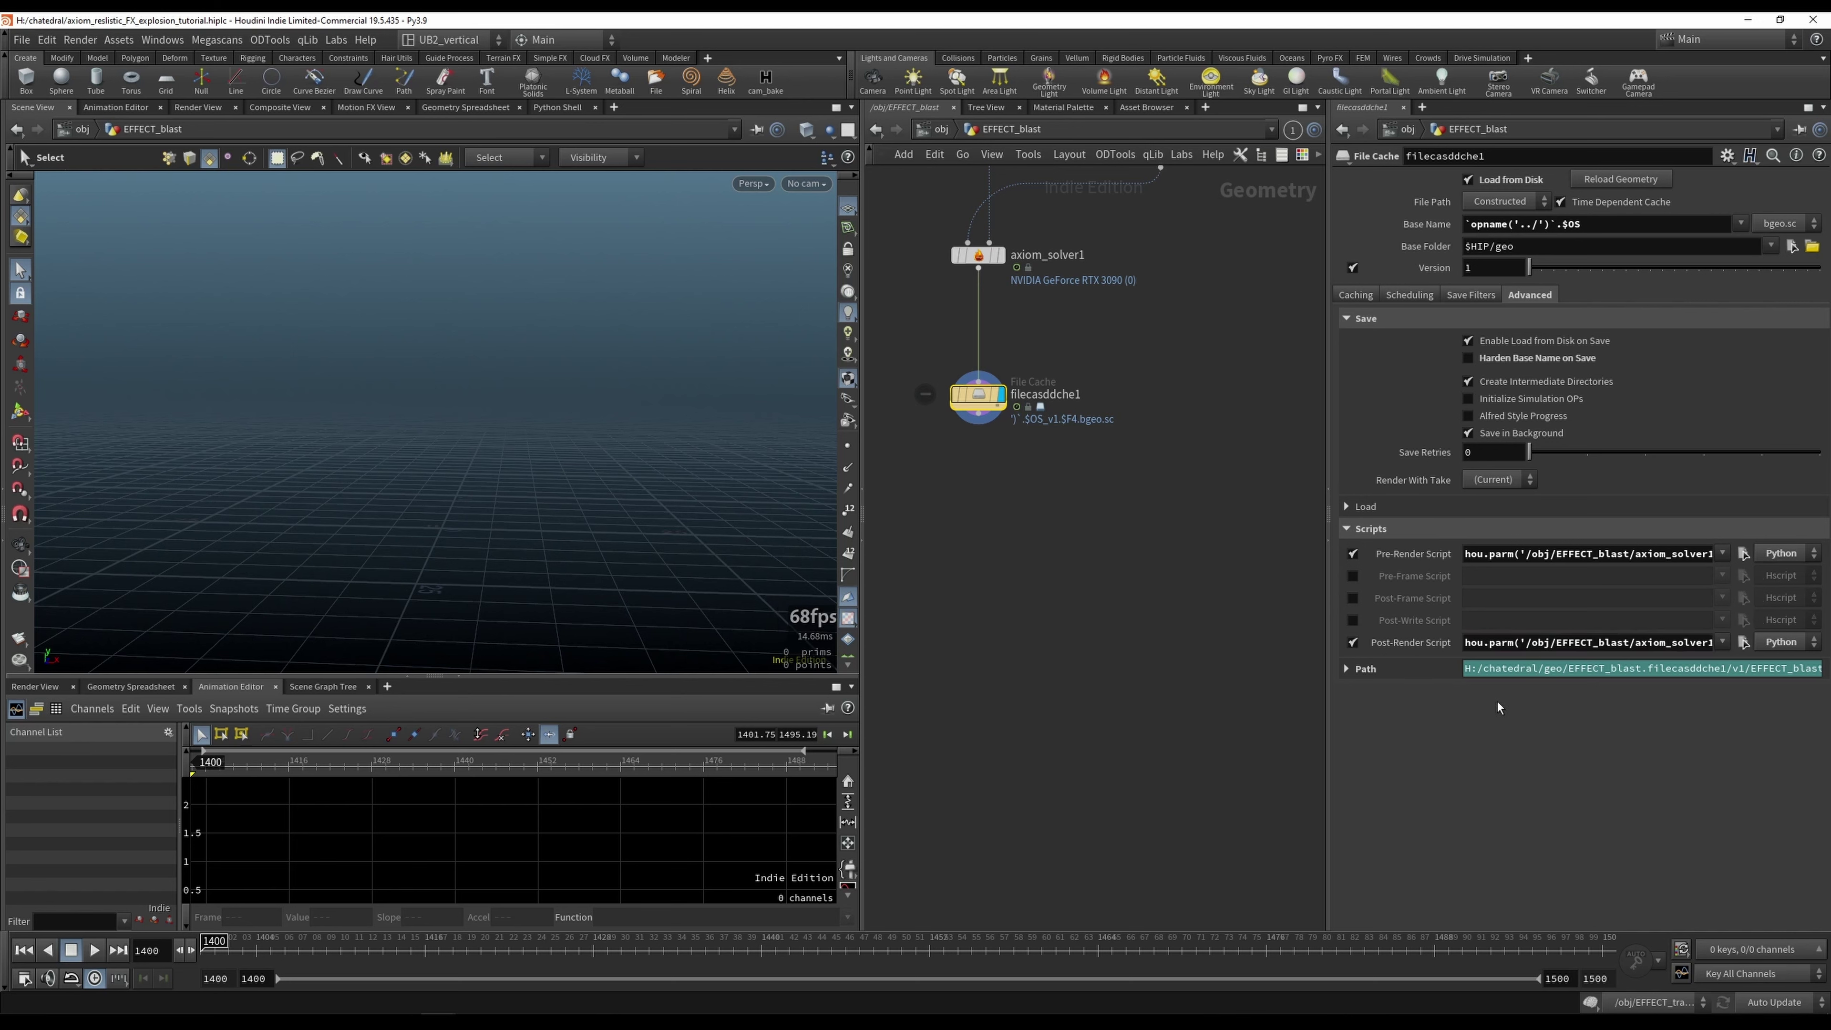
Step: Turn off Enable Simulation on axiom_solver1 and bring up the Caching settings of filecasddche1
middle_drag(1093, 349, 1151, 486)
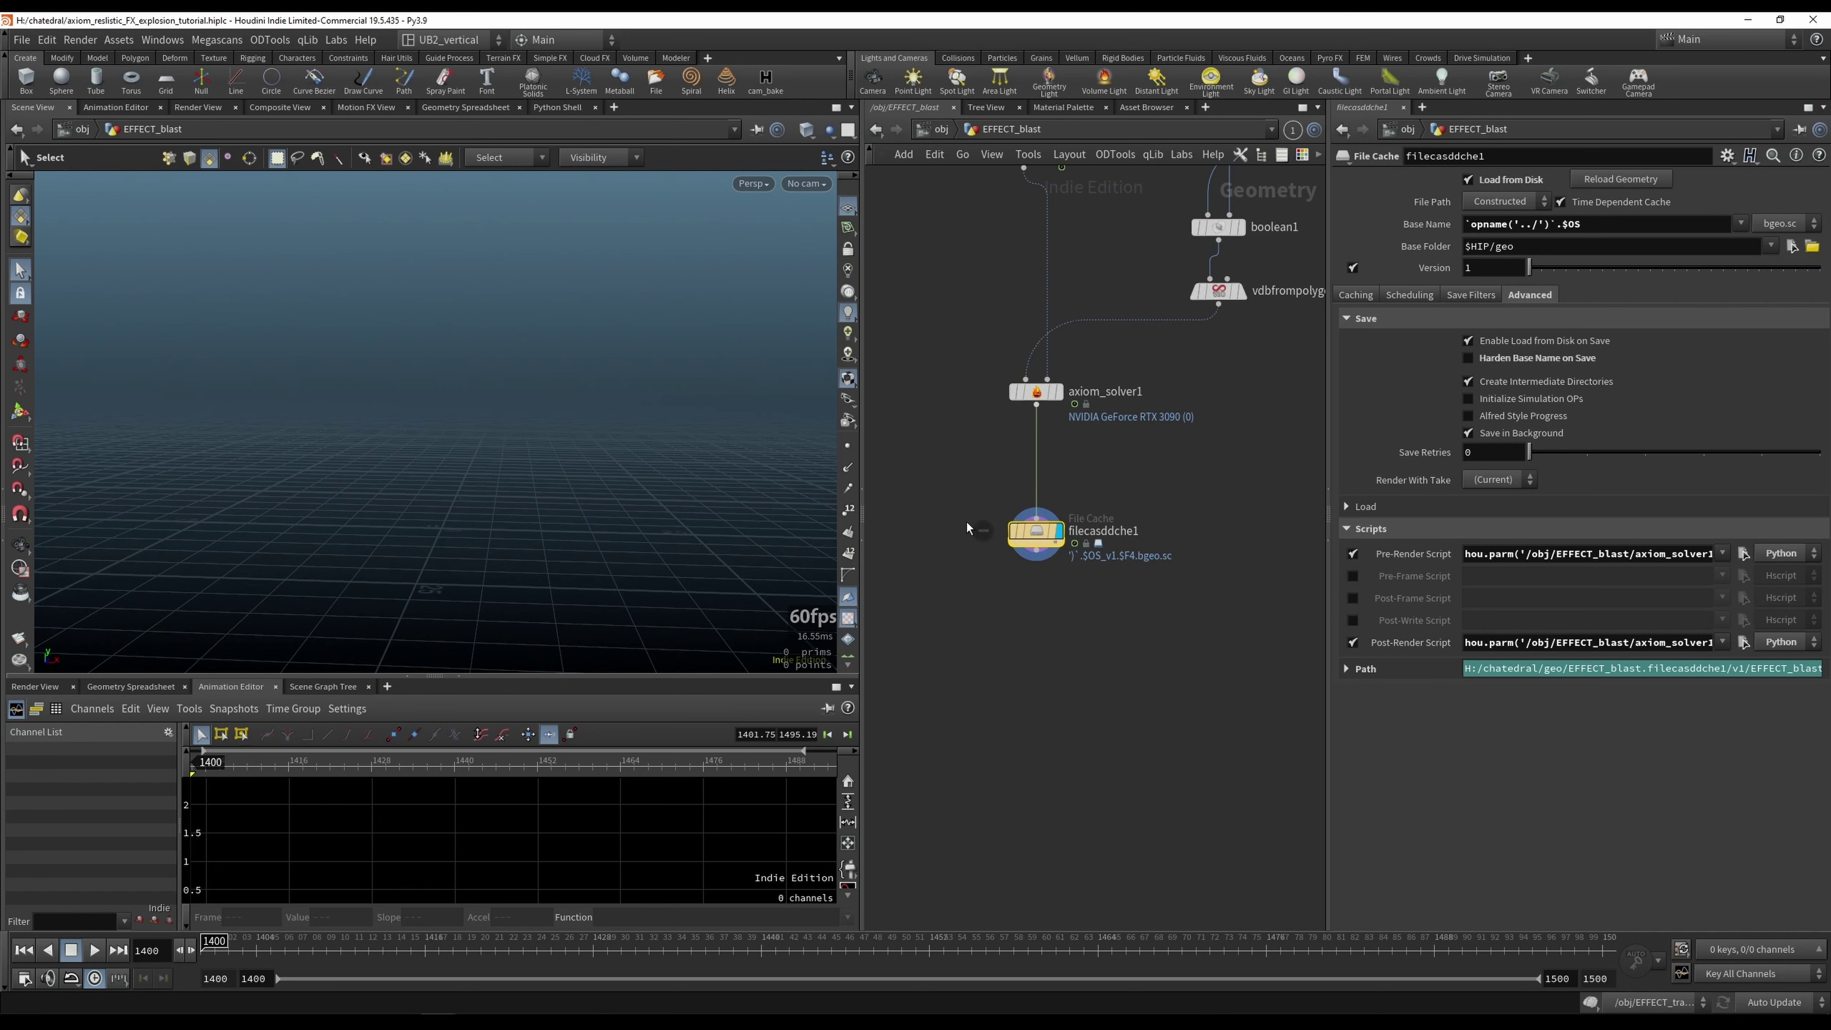
click(1036, 391)
click(1526, 179)
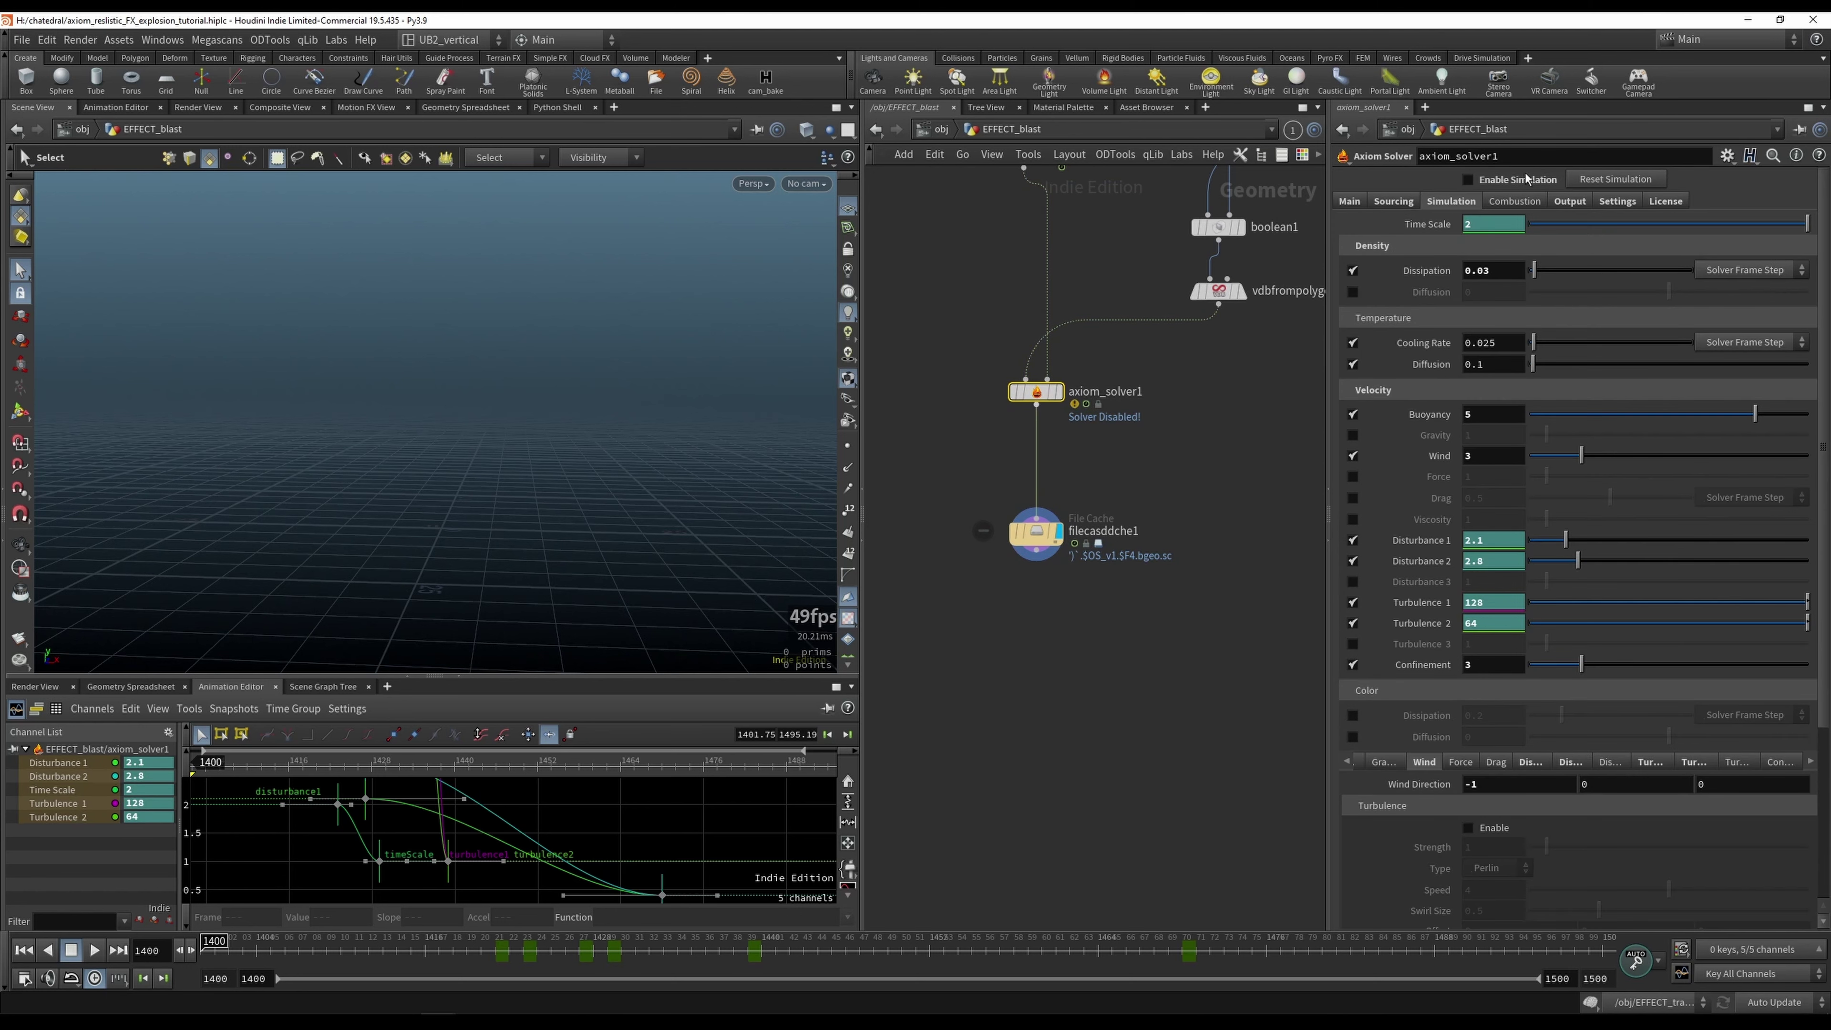
click(1036, 532)
click(1530, 294)
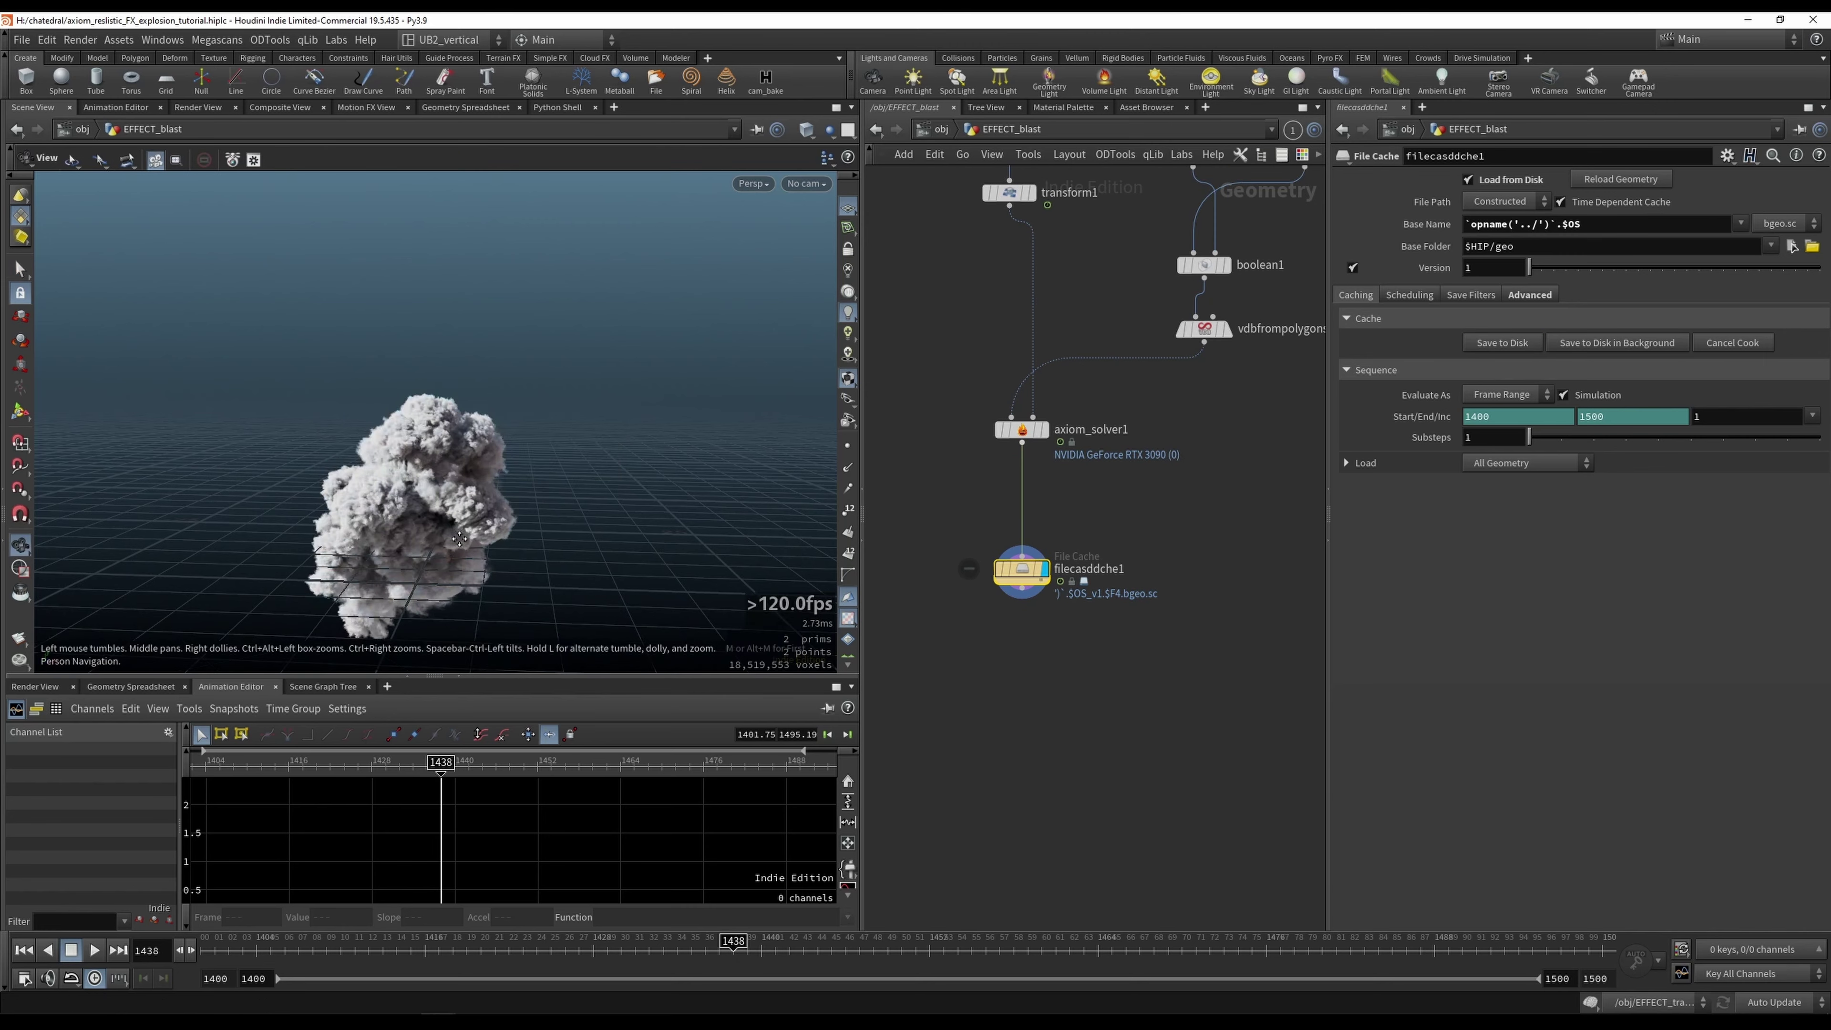
Step: Examine the cached explosion from several angles while scrubbing forward to frame 1455
drag(403, 433, 544, 433)
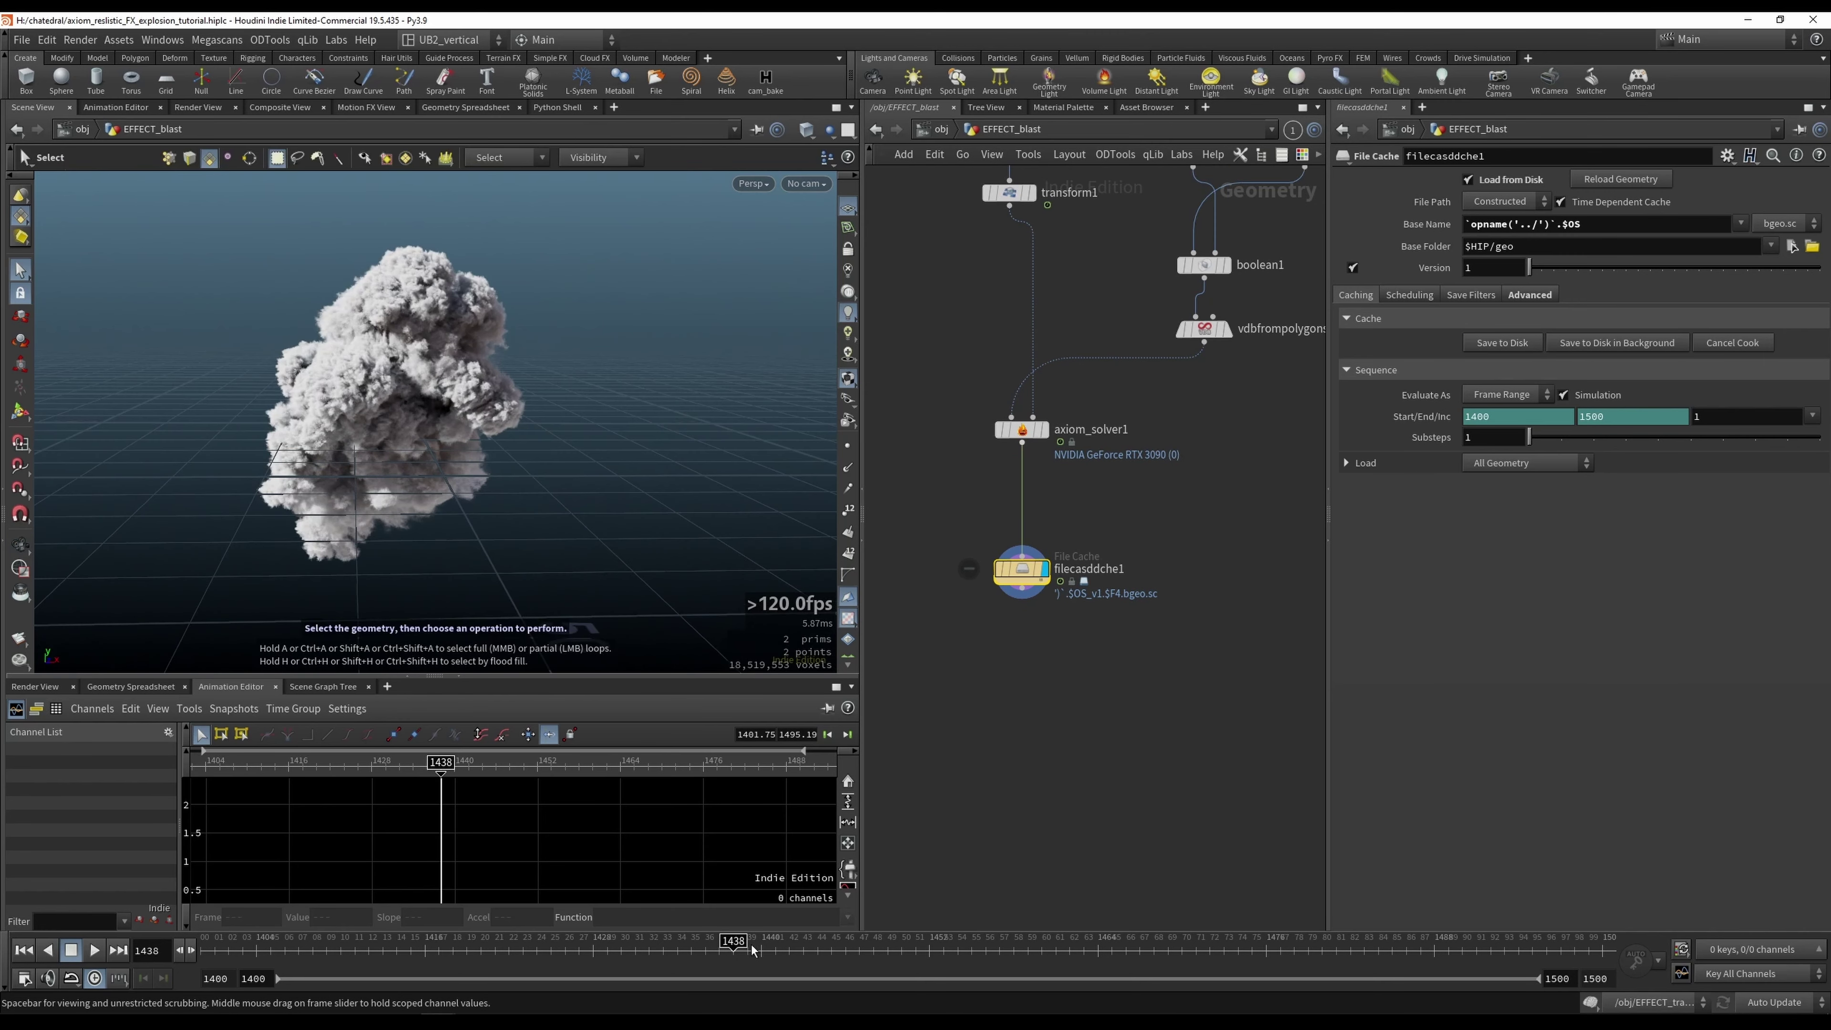
drag(748, 950, 873, 949)
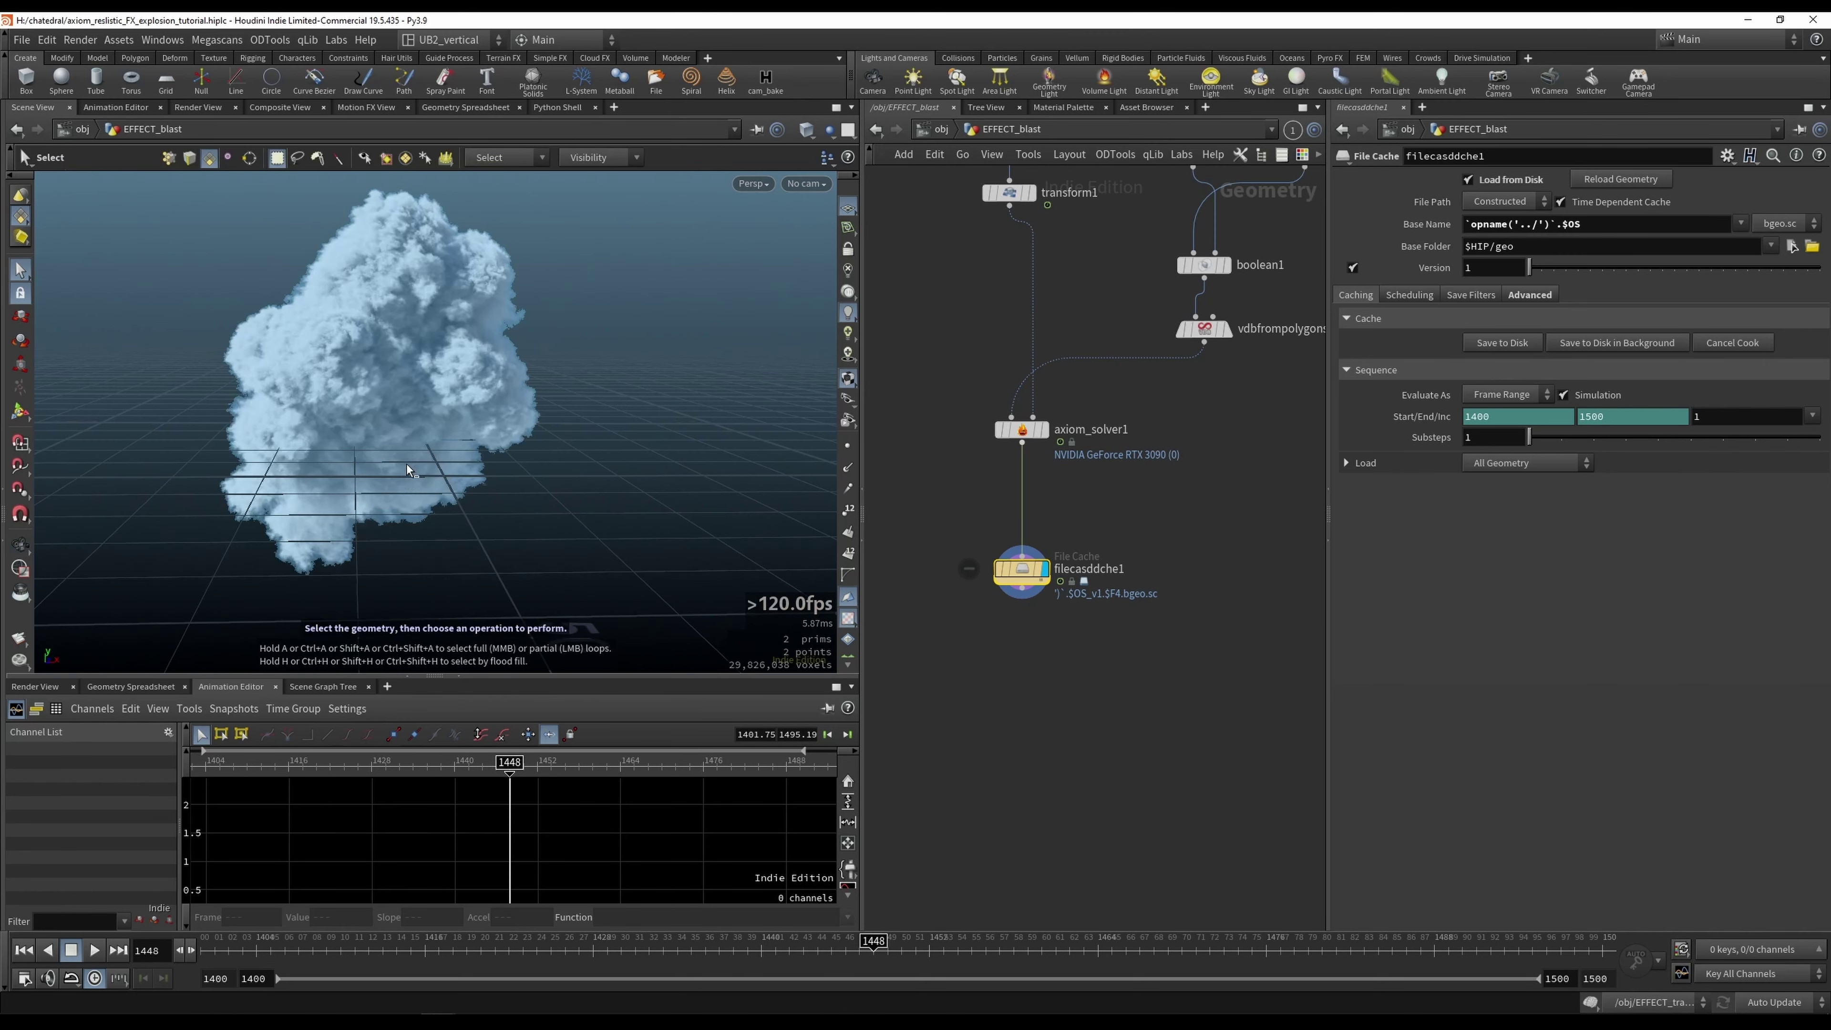
mouse_move(484, 431)
mouse_down()
mouse_move(450, 461)
mouse_move(477, 452)
mouse_up()
key(s)
drag(873, 951, 971, 952)
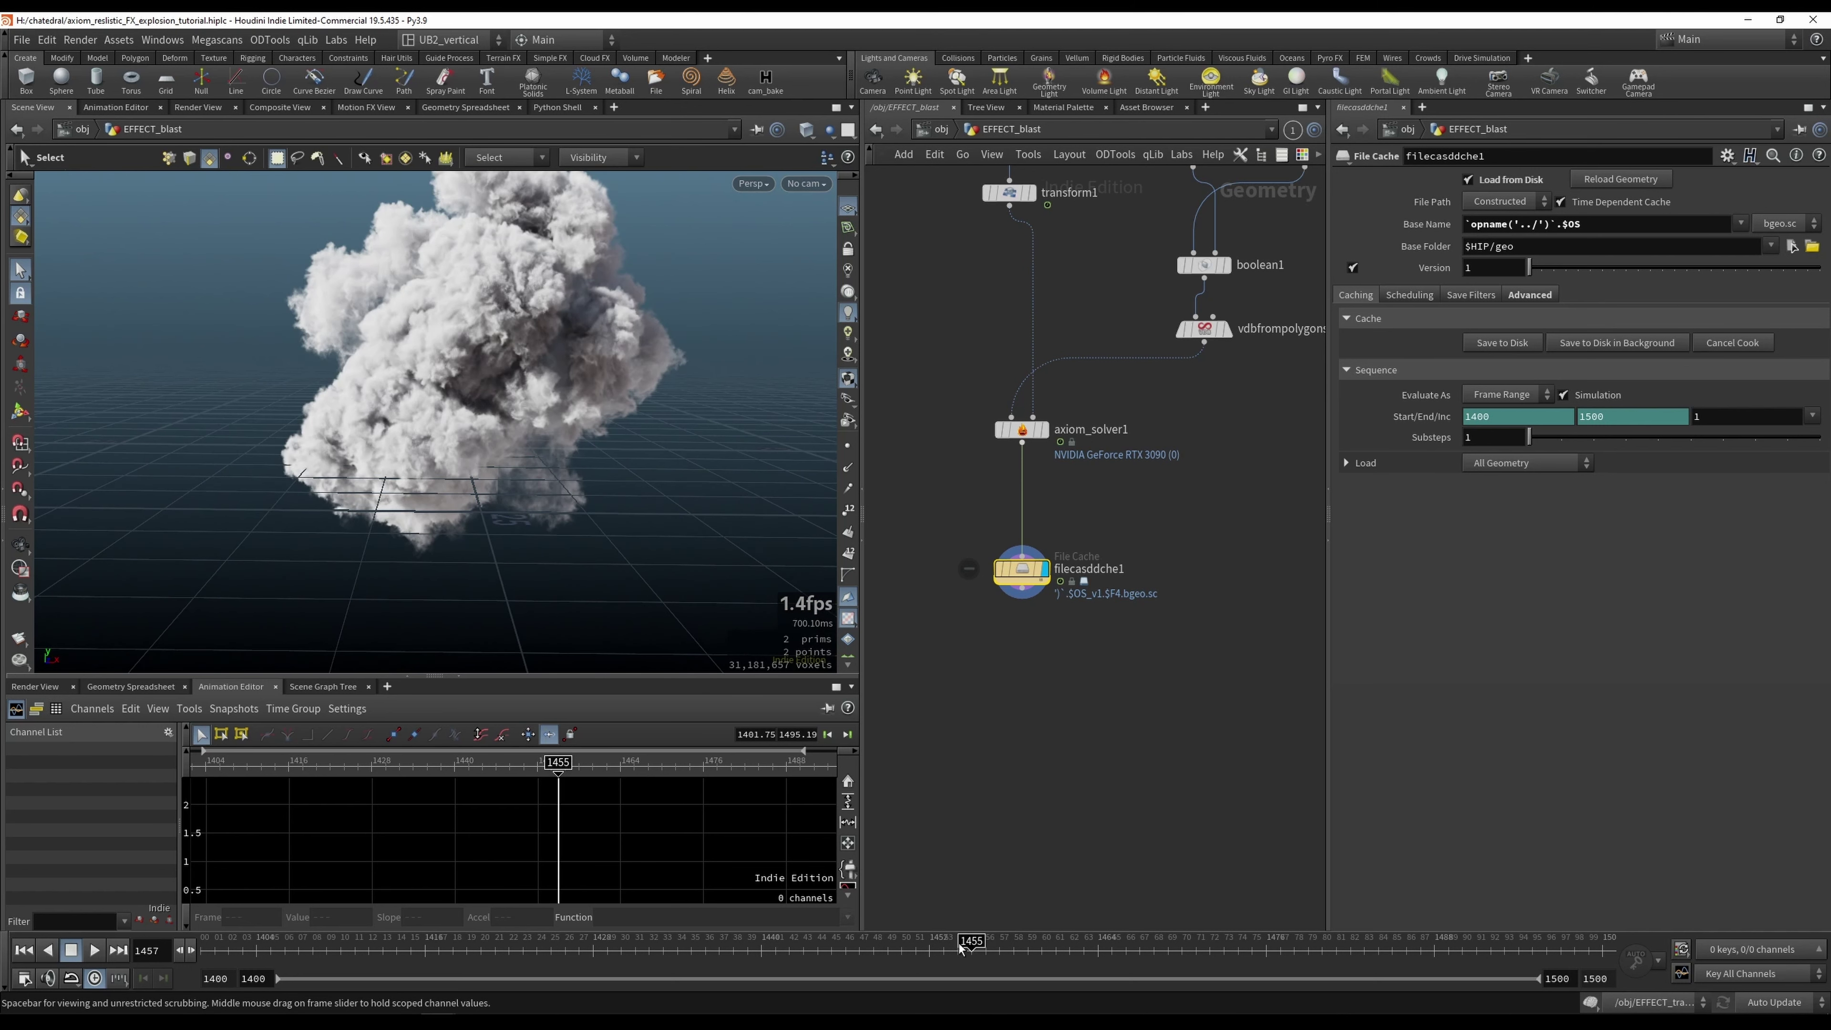
Step: Select axiom_solver1 and check the GPU memory usage in Task Manager
click(1021, 430)
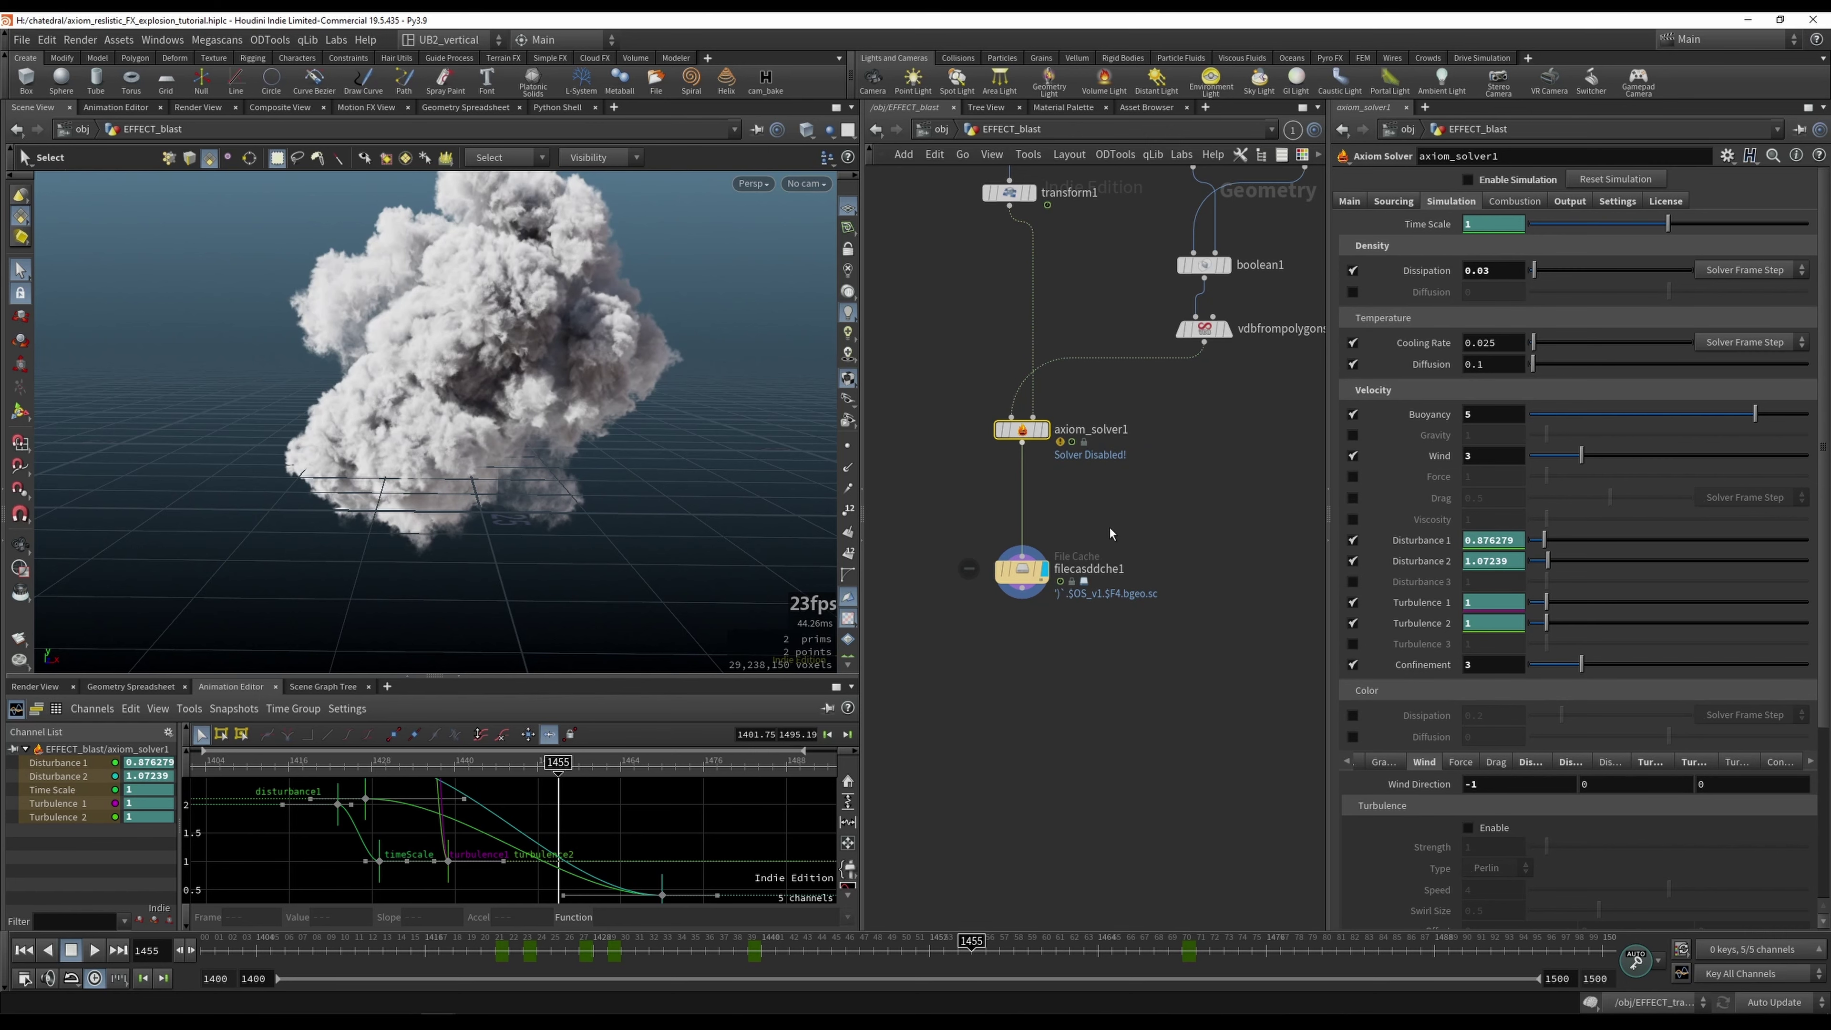
key(ctrl+shift+Escape)
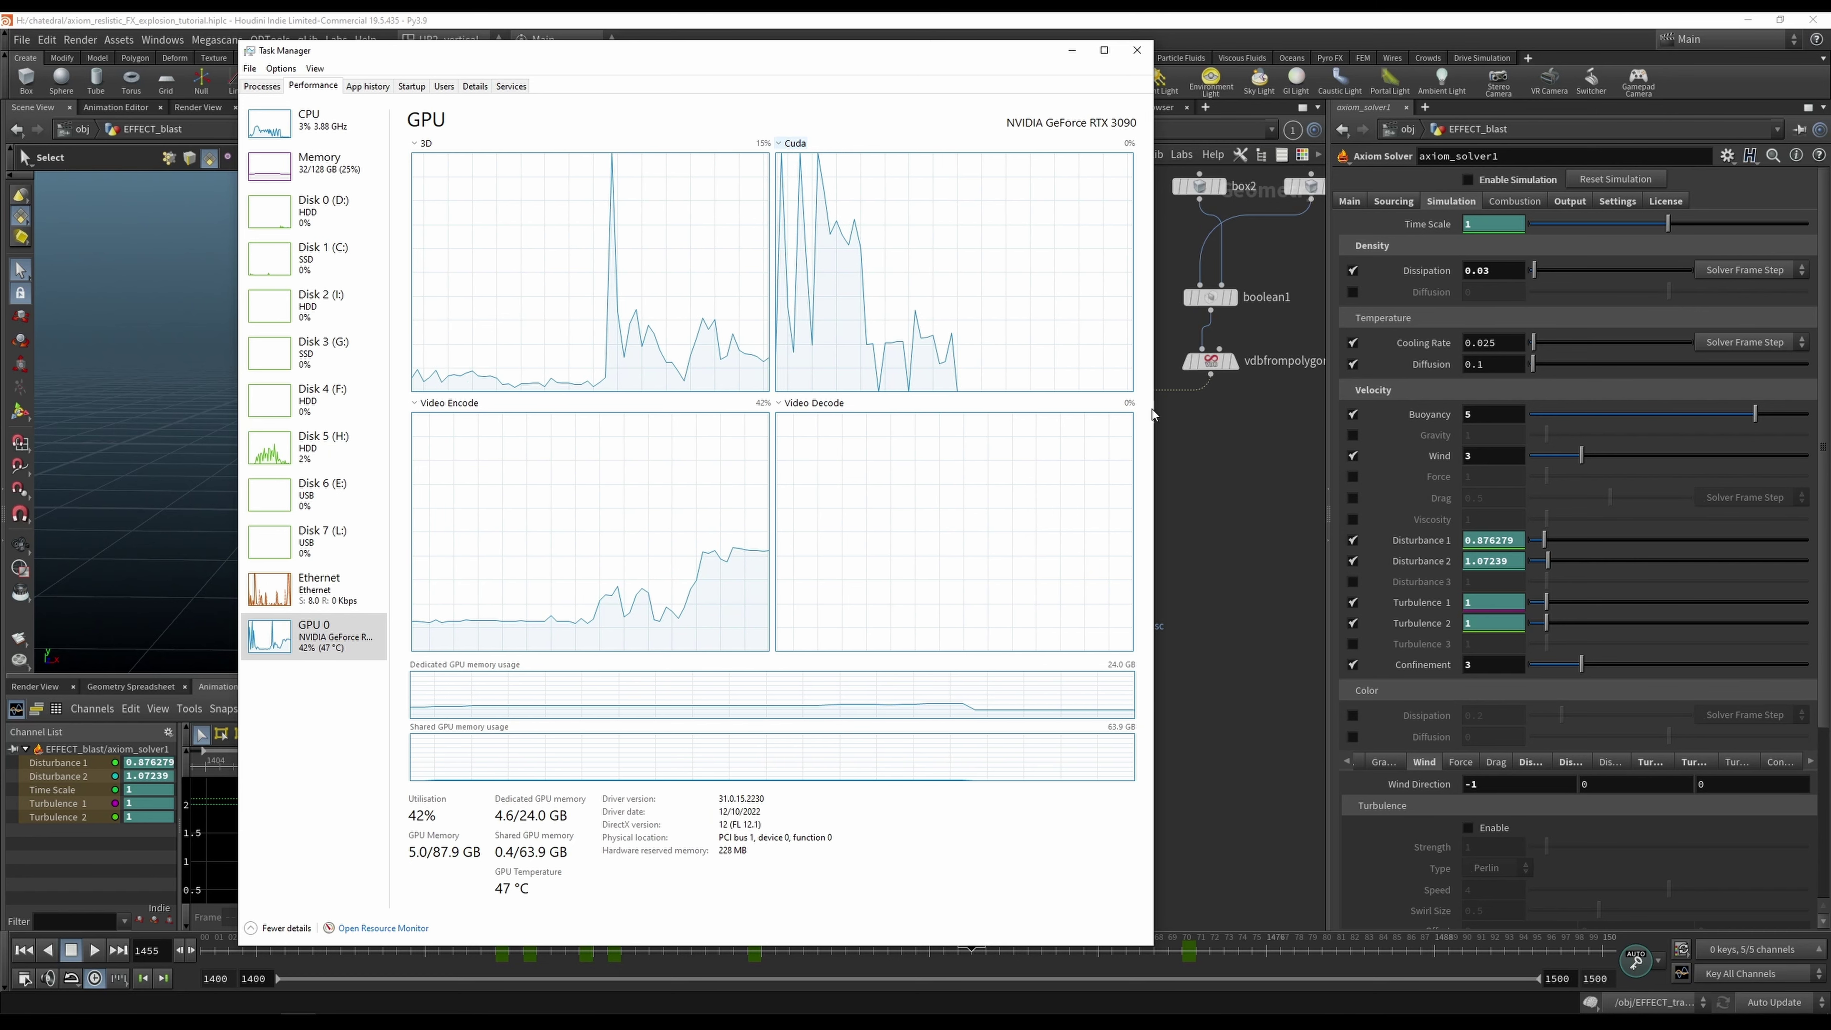
click(1072, 49)
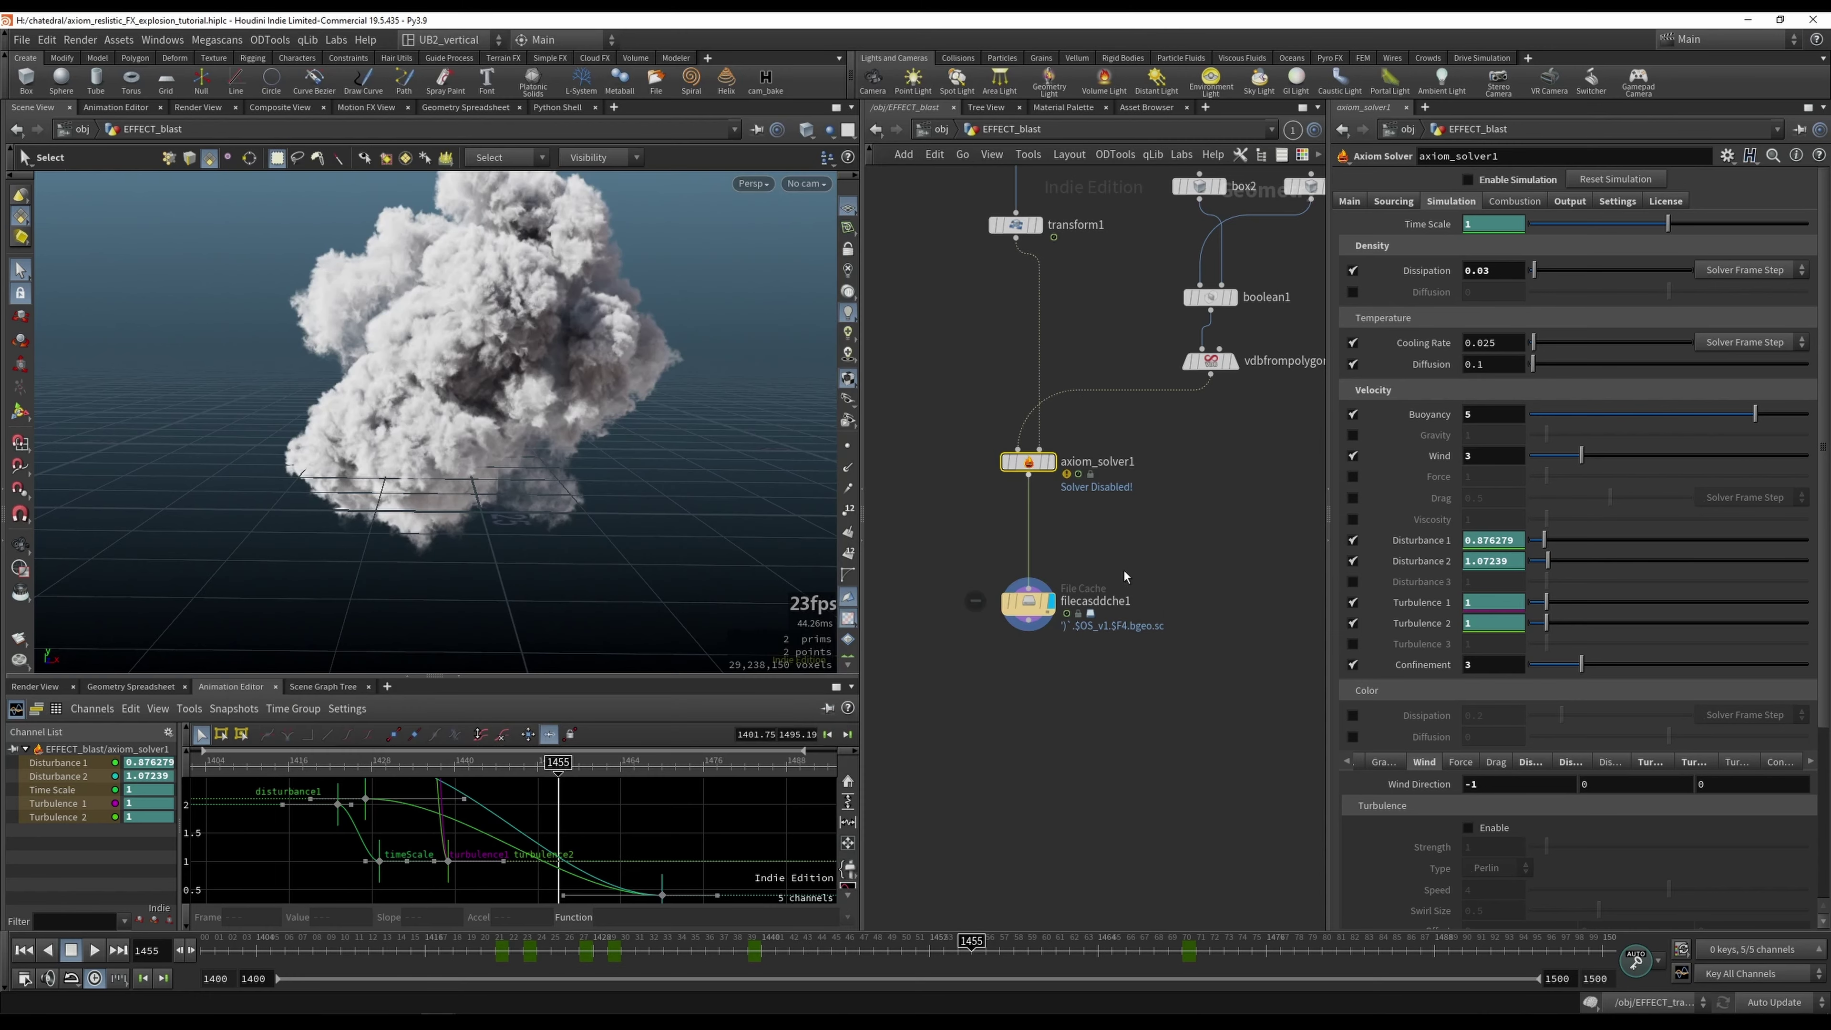
Step: Move filecasddche1 and axiom_solver1 further down in the network to space out the node chain
click(1042, 570)
drag(1035, 605, 1035, 697)
drag(1036, 470, 1039, 529)
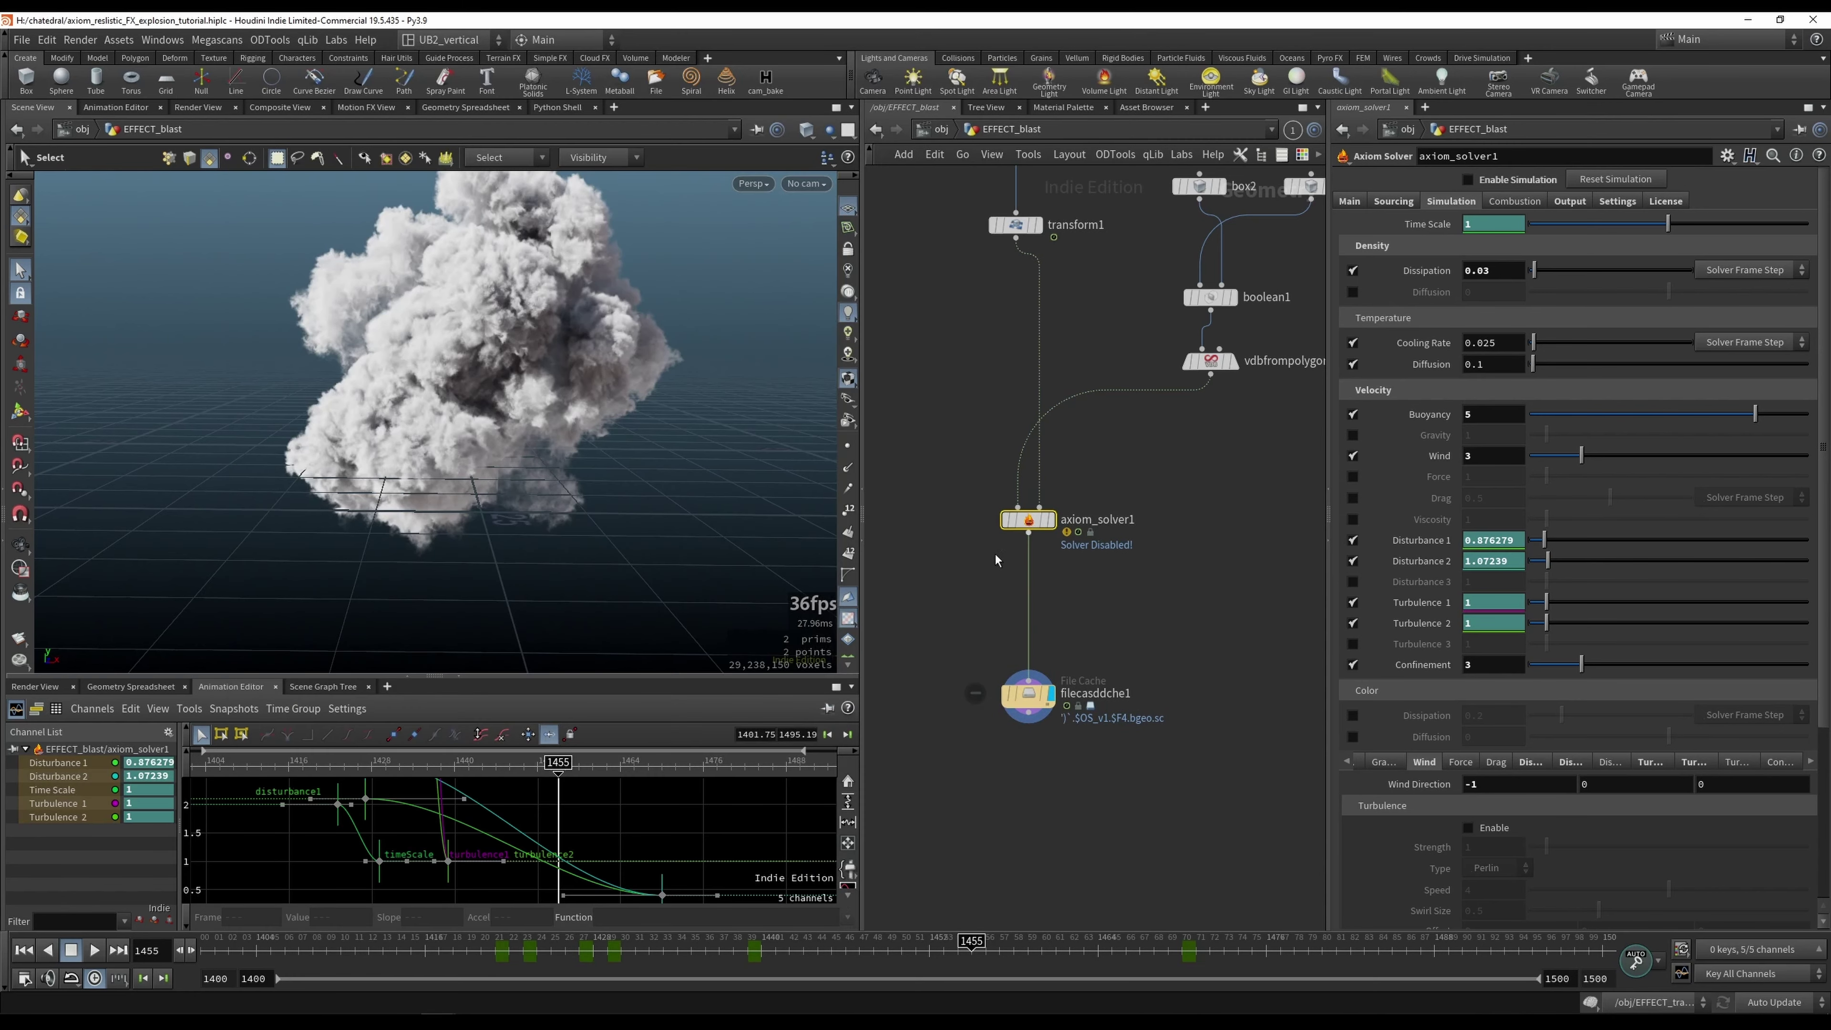
Step: Move subnet1 beside the axiom_solver1 setup and shift the whole group of nine nodes slightly sideways
scroll(968, 600, down, 6)
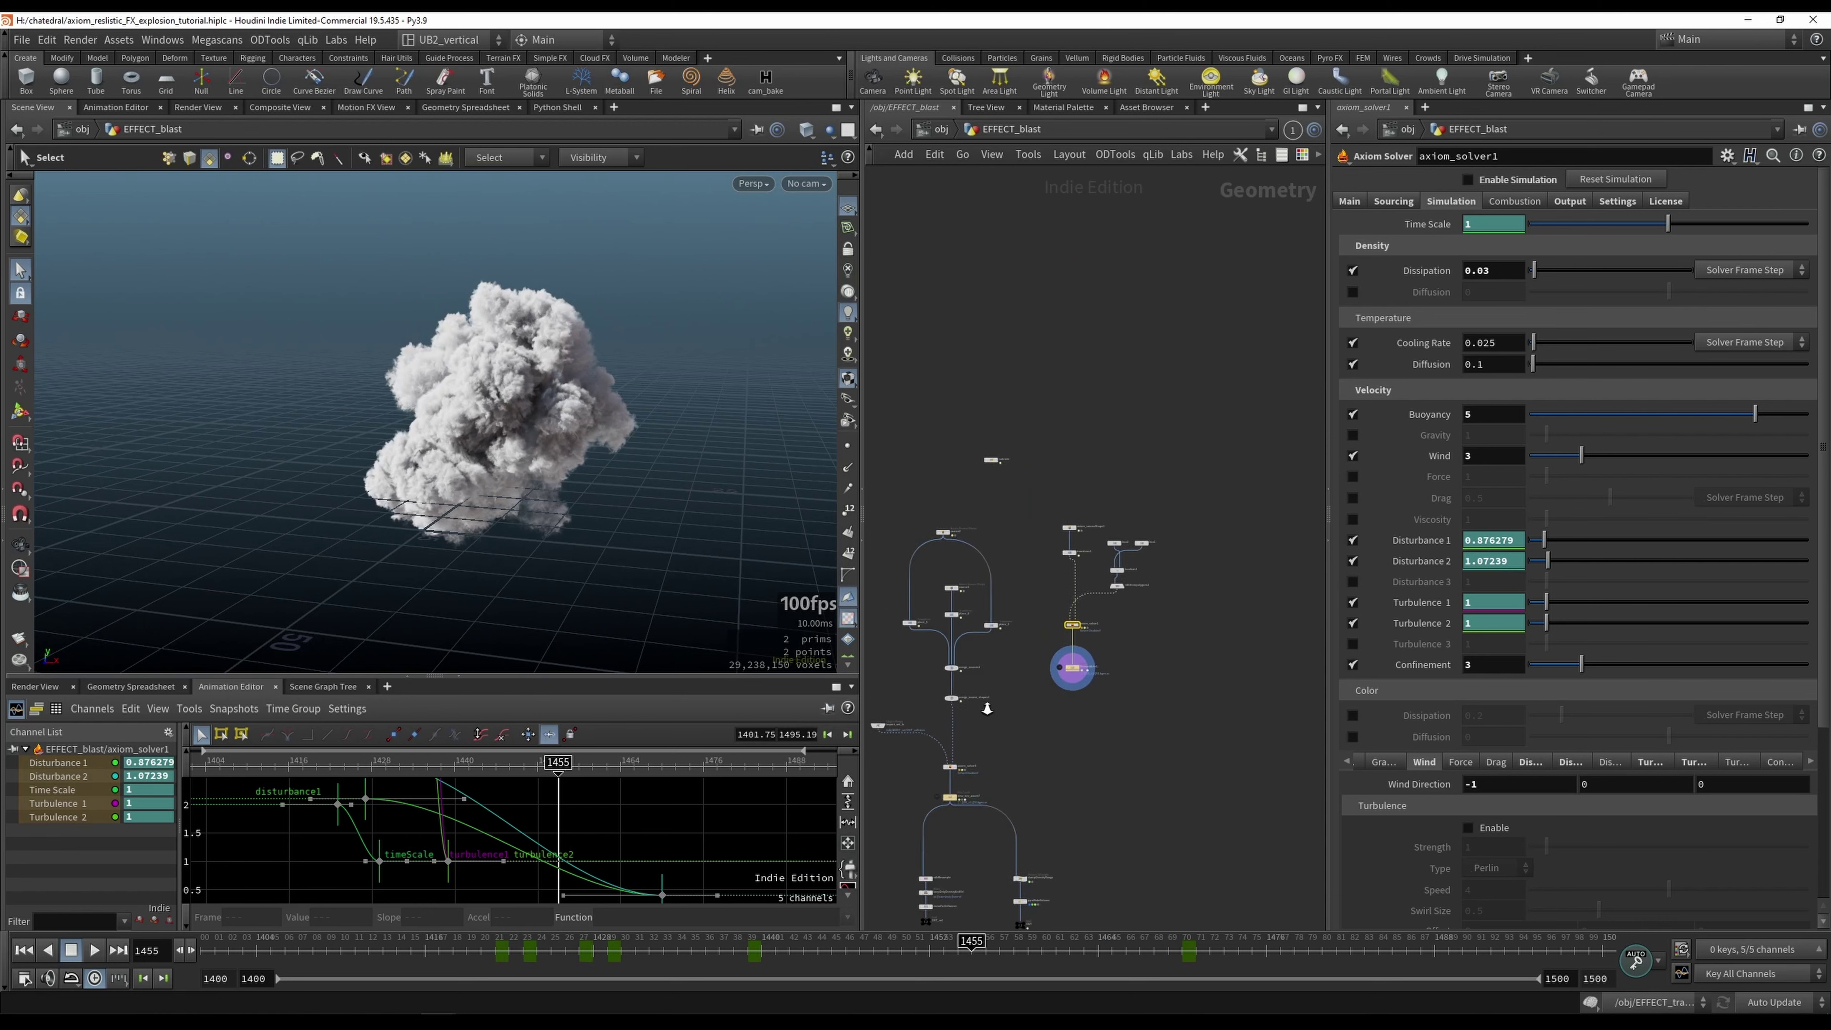
scroll(1013, 554, up, 3)
drag(986, 428, 1265, 532)
middle_drag(1245, 516, 1191, 465)
drag(1255, 409, 993, 699)
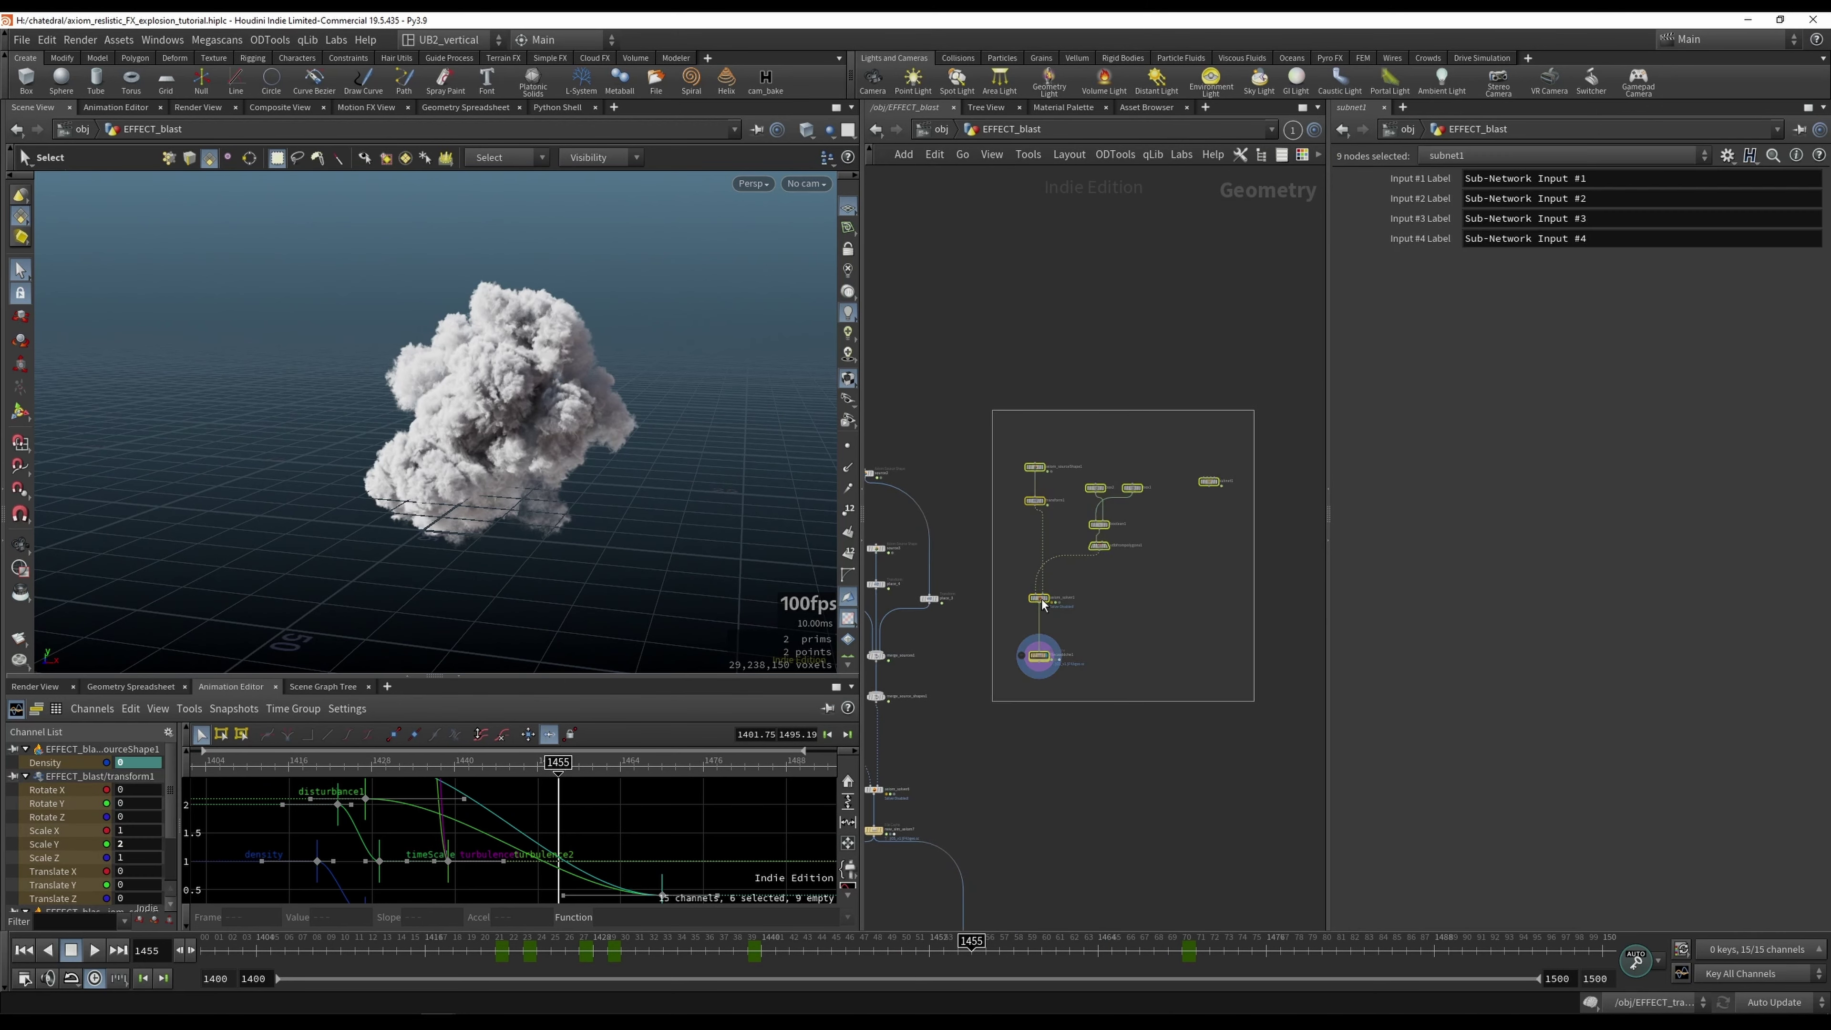
drag(1042, 598, 1062, 595)
click(1001, 622)
Step: Display merge_sources1 in the axiom_solver6 setup and examine its merged source boxes
middle_drag(946, 681, 1062, 655)
scroll(1031, 642, up, 2)
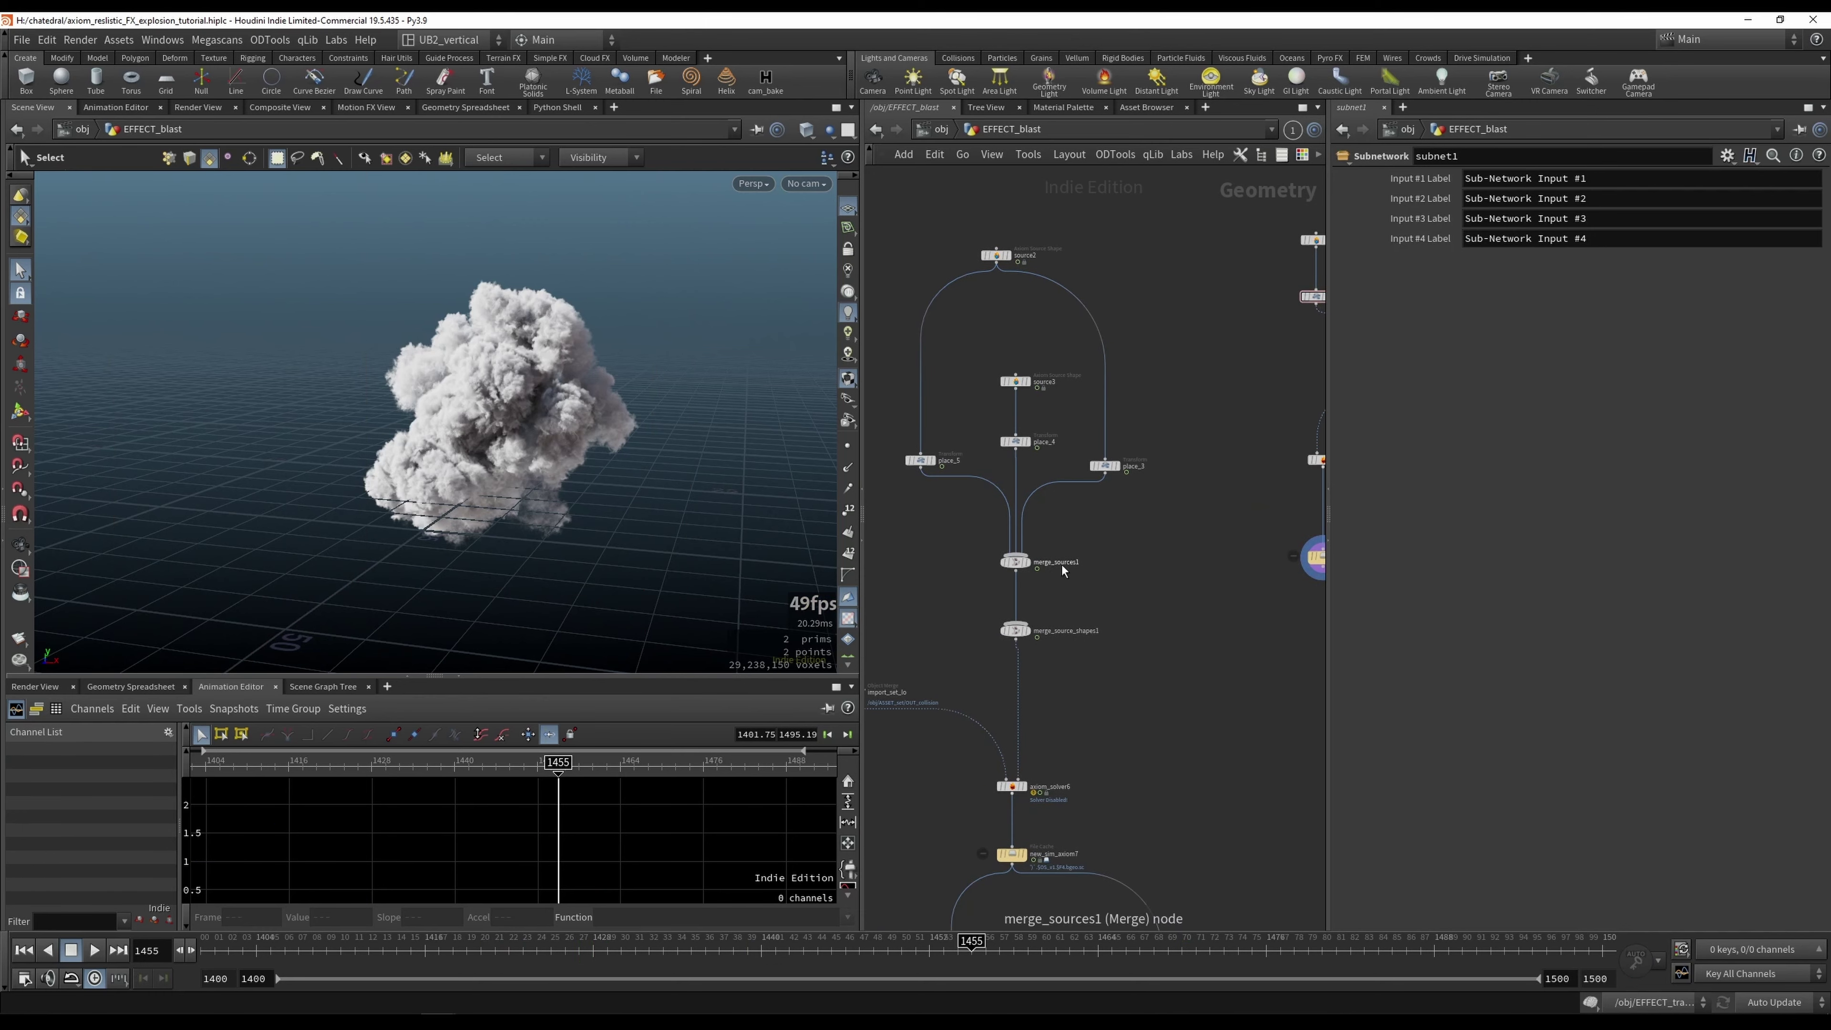
key(r)
click(1043, 559)
click(1044, 559)
key(Escape)
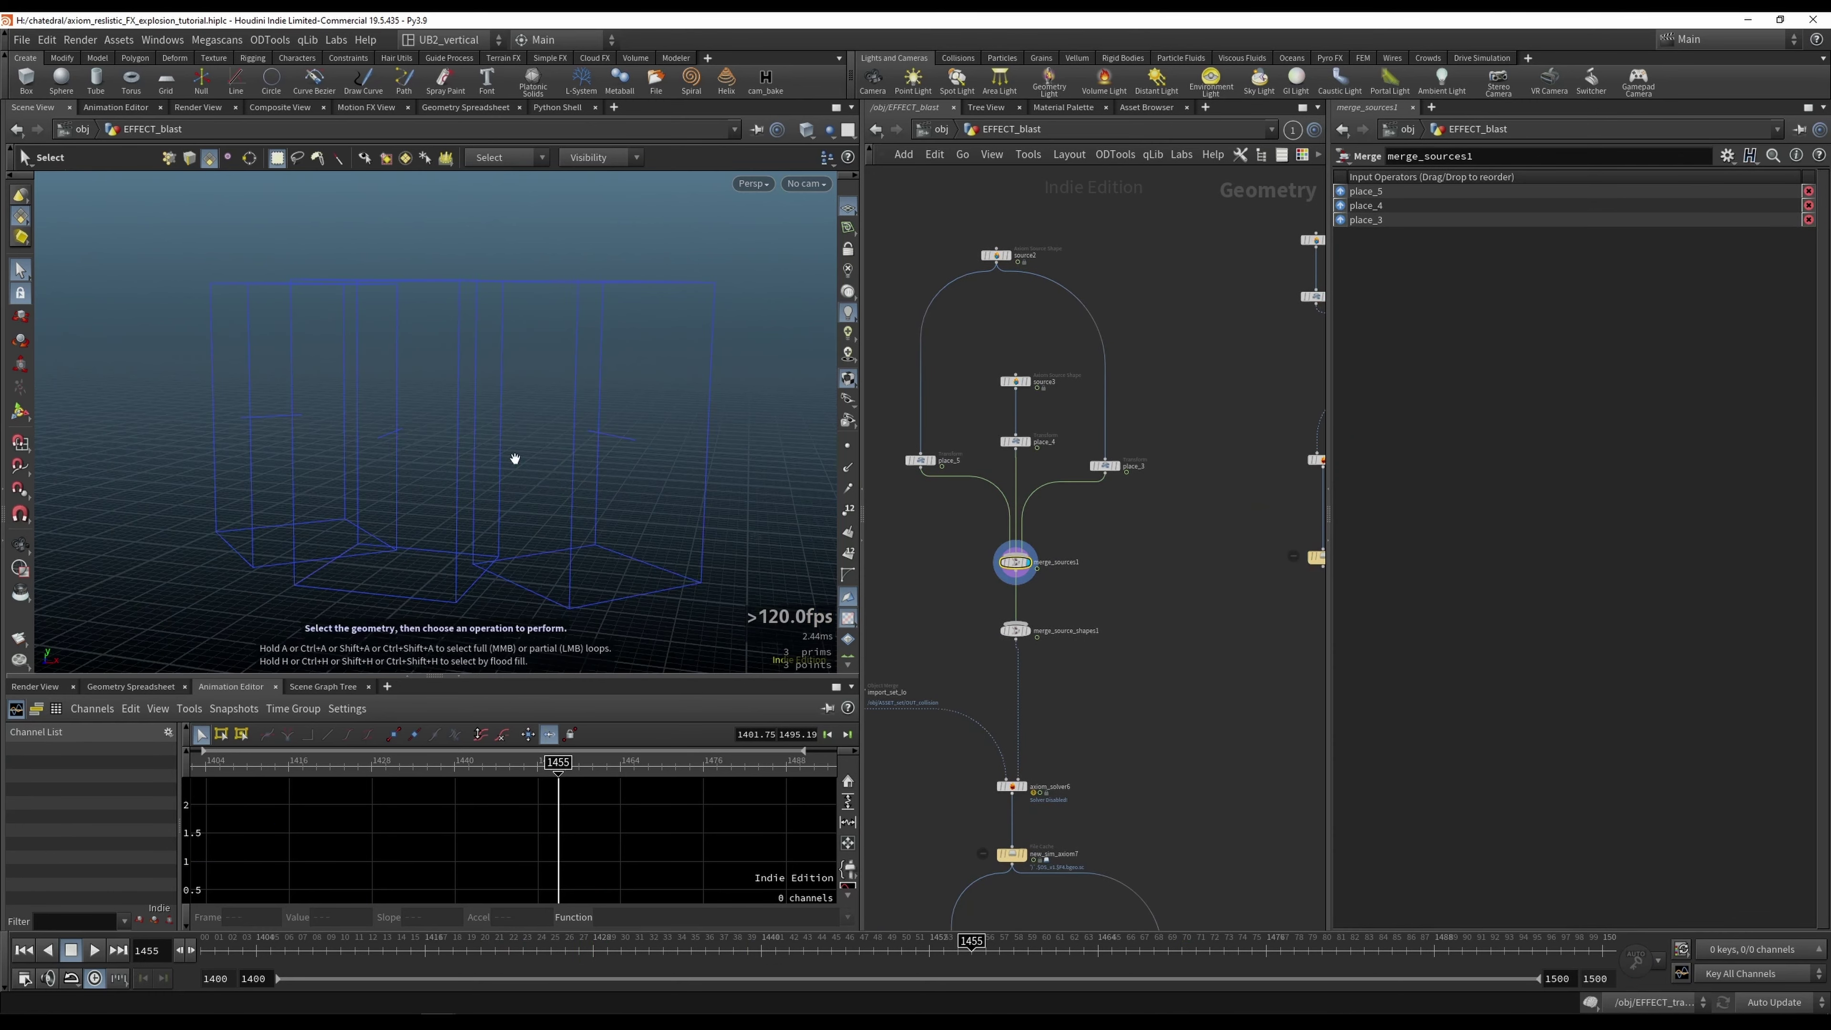
alt+drag(503, 507, 503, 503)
Step: Display import_set_lo and examine the imported collision geometry
middle_drag(1070, 697, 1070, 585)
click(1034, 560)
click(892, 508)
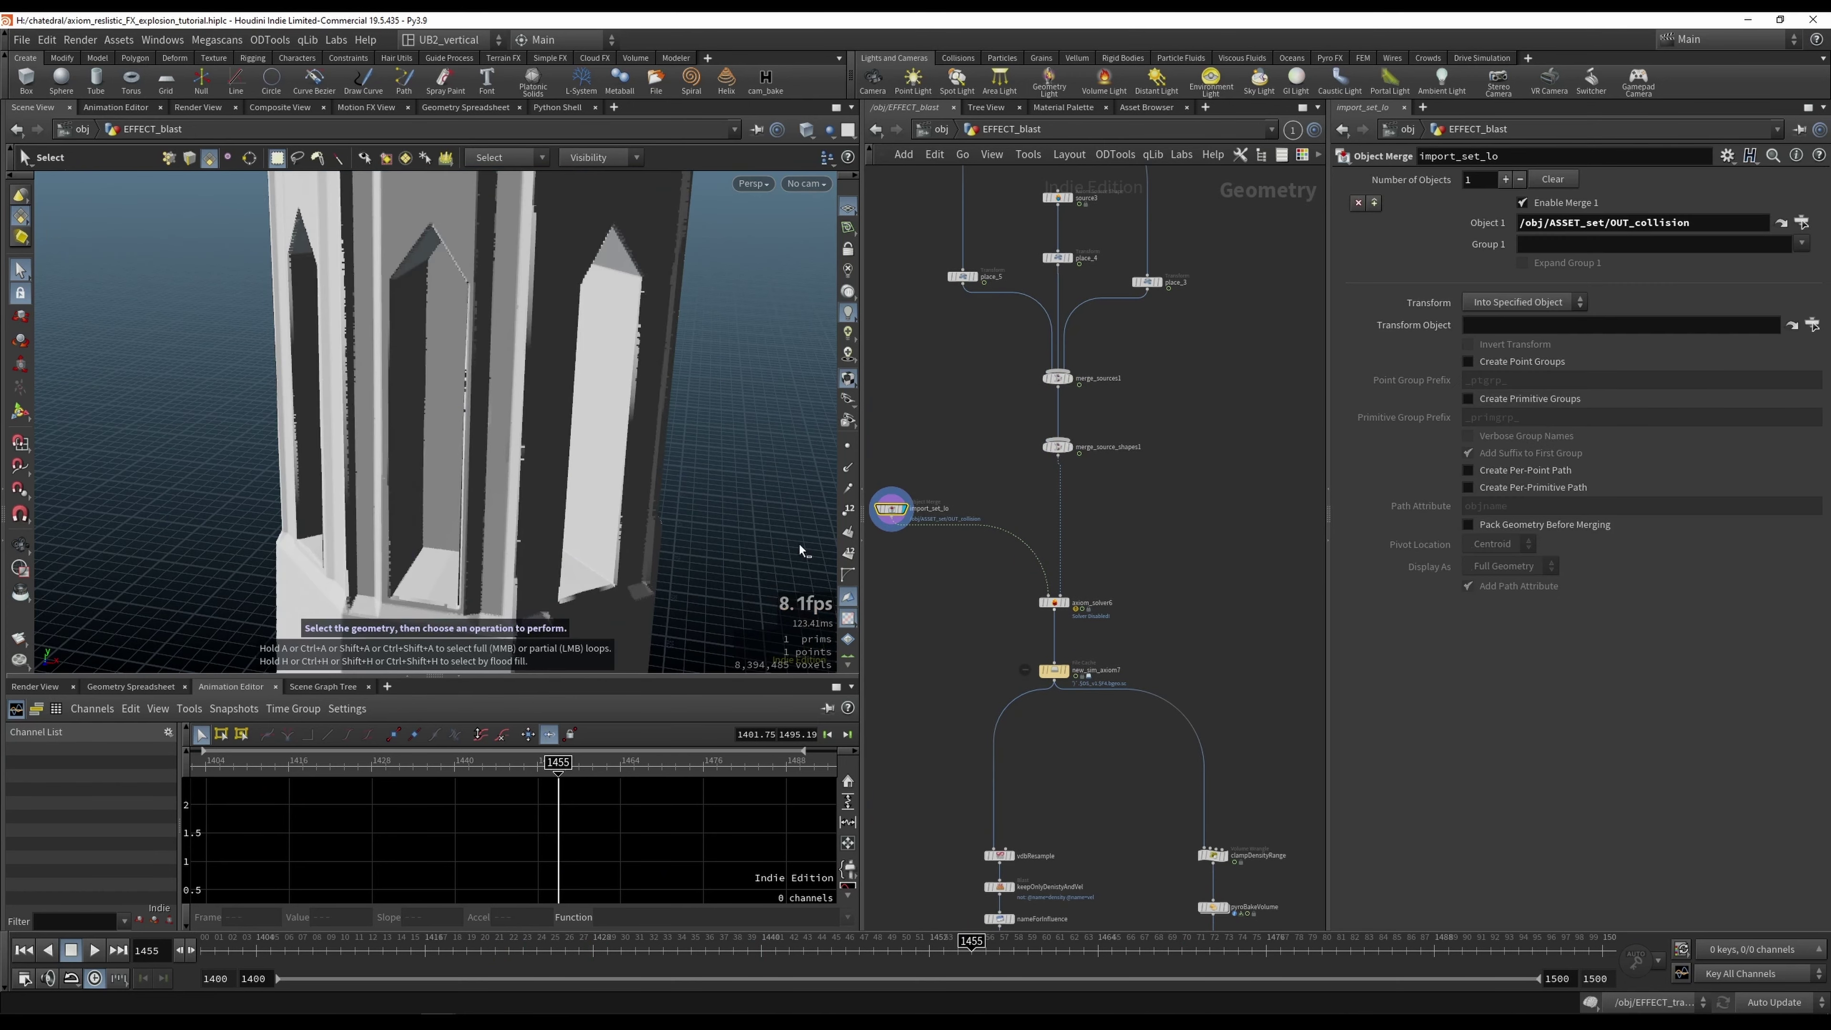
alt+right_drag(668, 554, 576, 519)
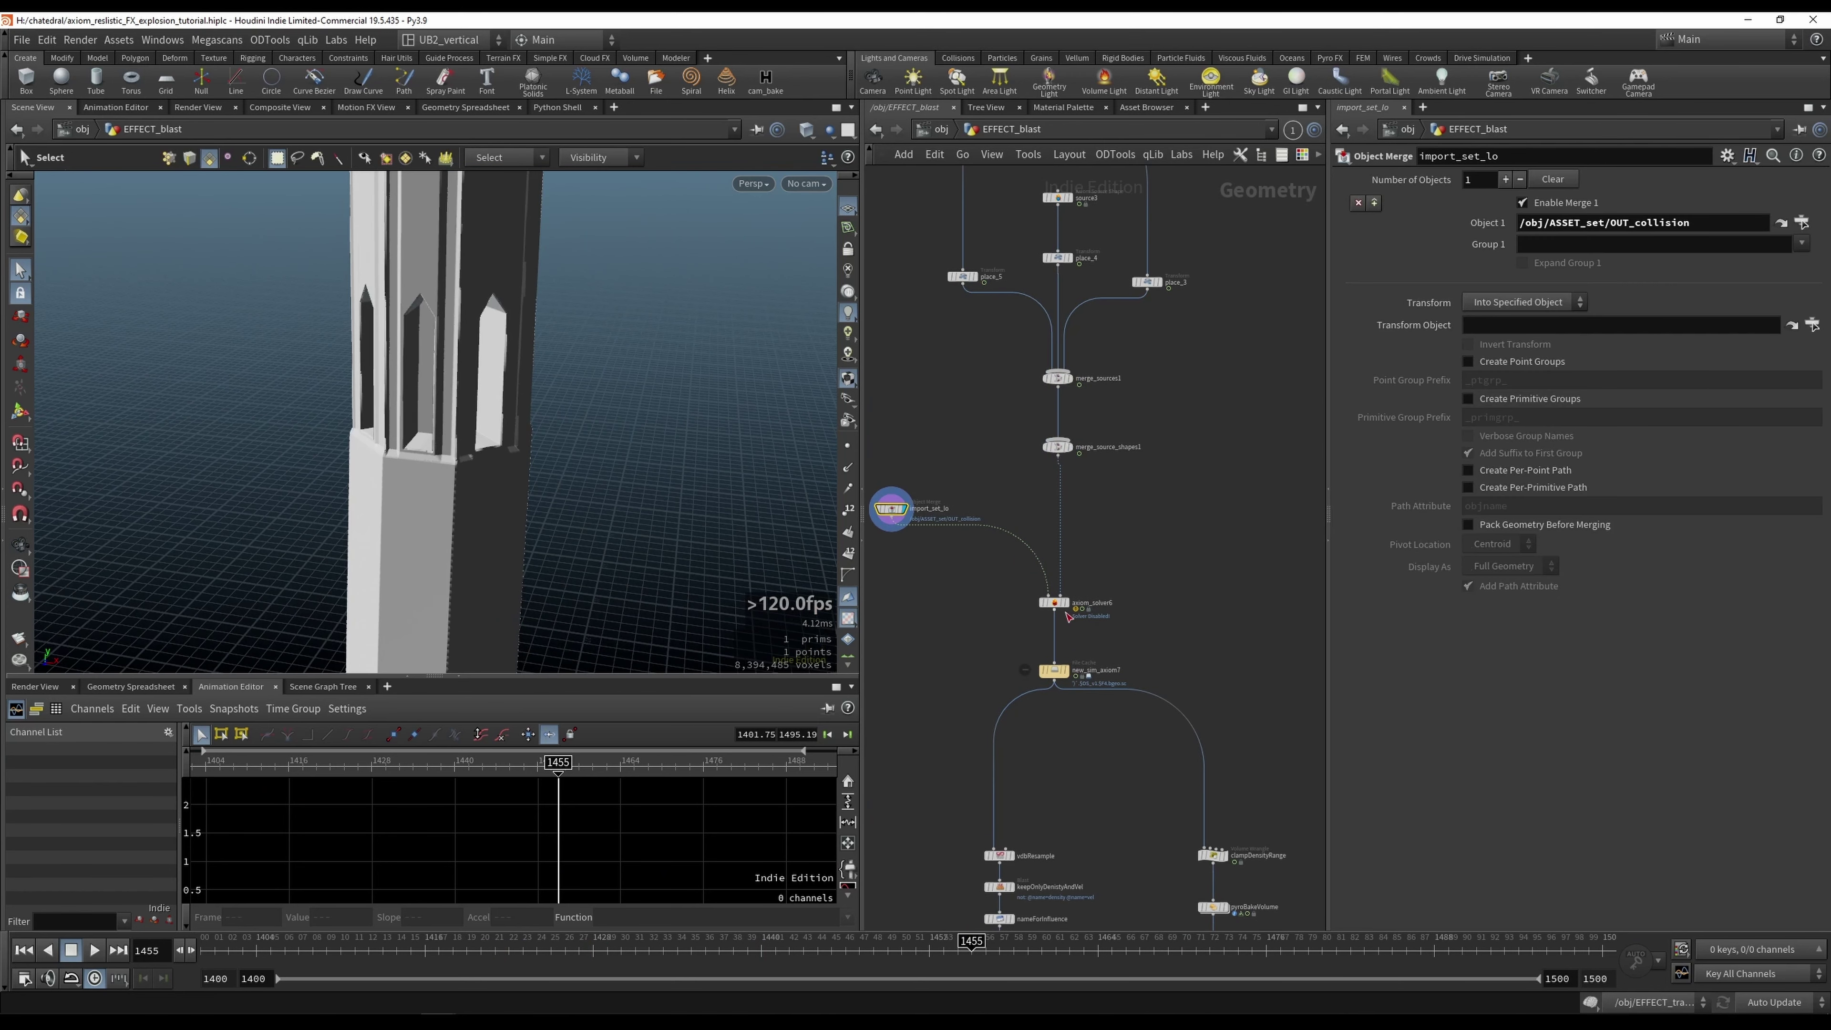
Step: Inspect axiom_solver6 and its new_sim_axiom7 cache in the network and check the GPU memory usage in Task Manager
mouse_move(1143, 567)
mouse_down()
mouse_move(993, 710)
mouse_move(1146, 613)
mouse_move(973, 750)
mouse_up()
middle_drag(1153, 619, 1103, 635)
scroll(1101, 628, down, 3)
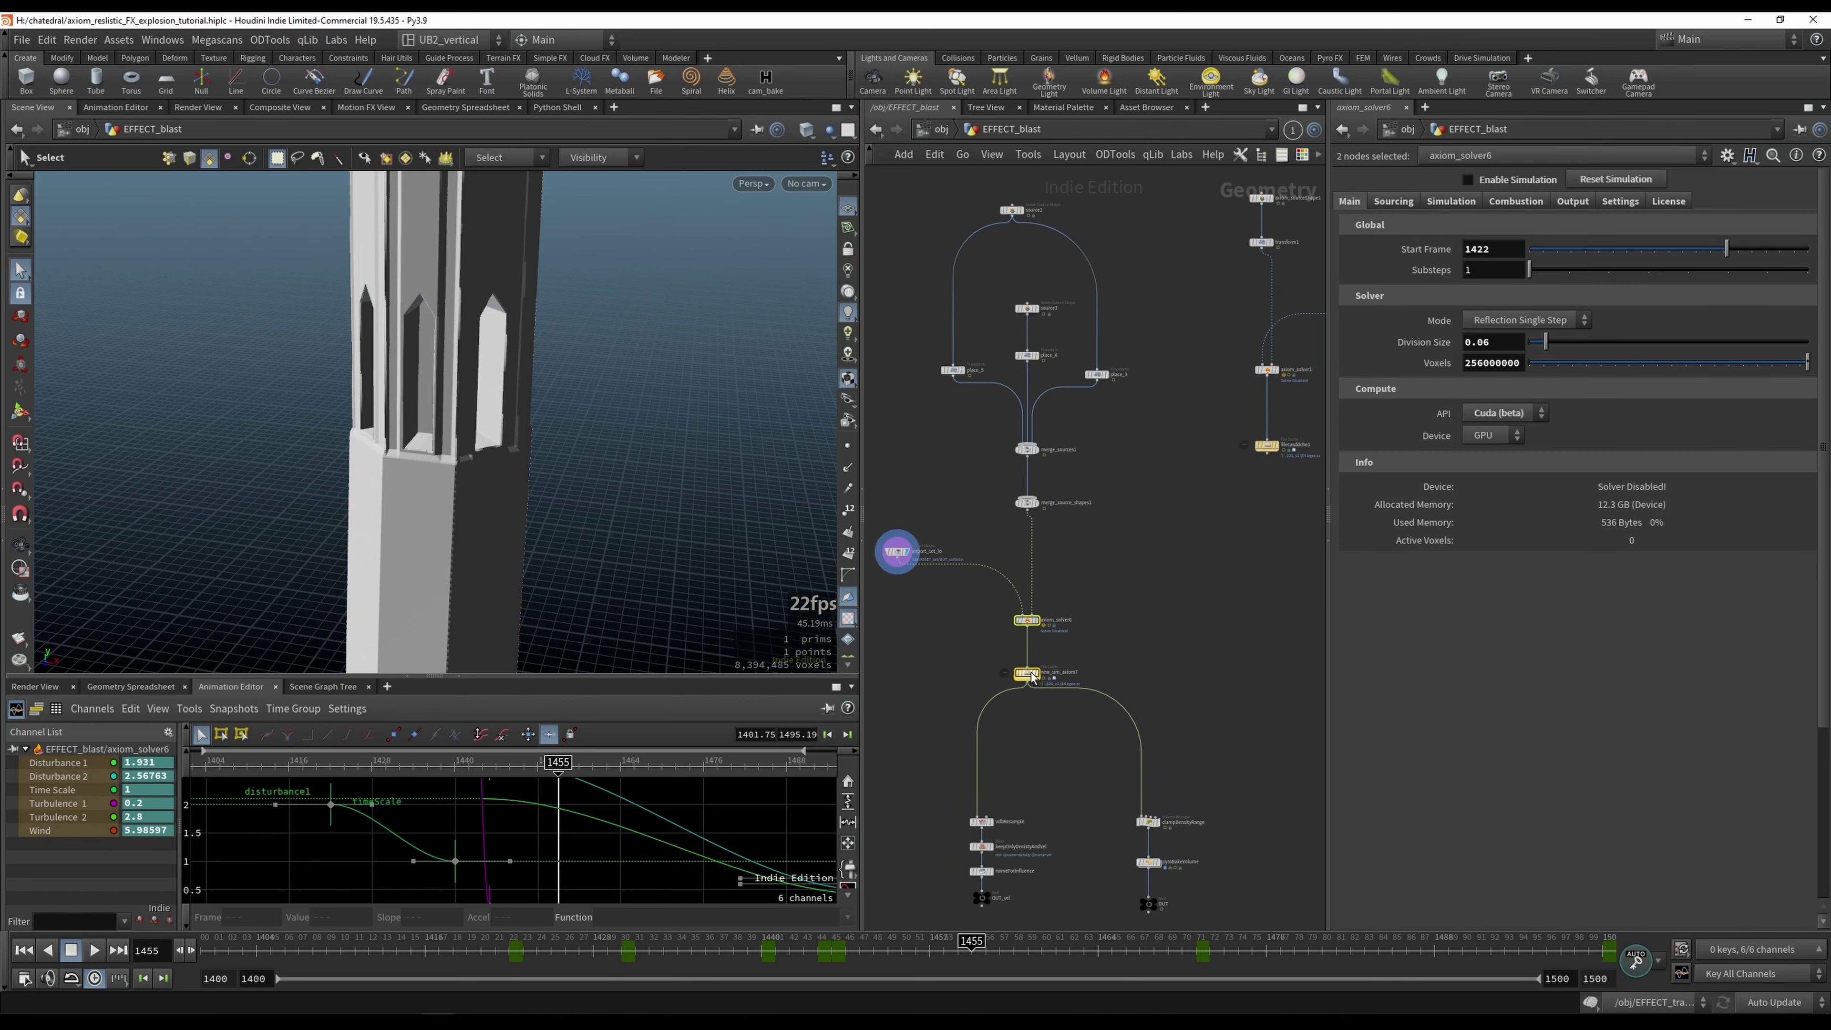
click(1033, 676)
scroll(1067, 641, up, 3)
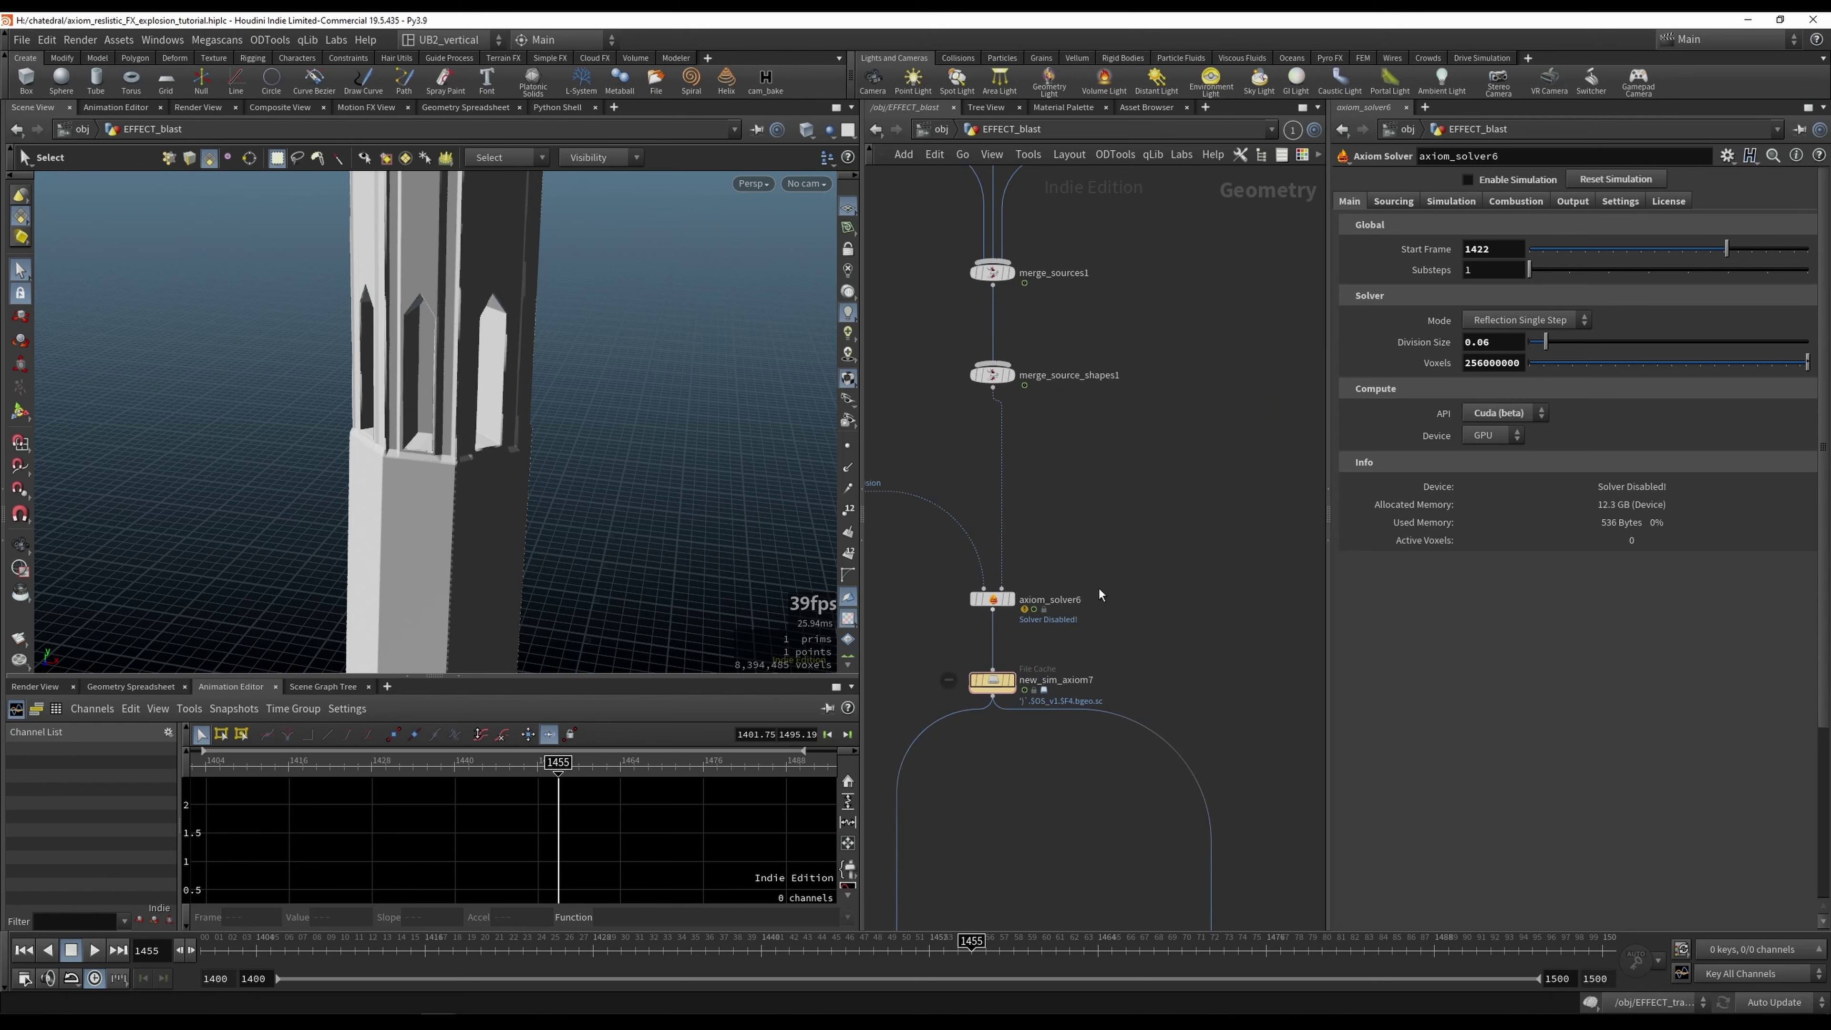
key(ctrl+shift+Escape)
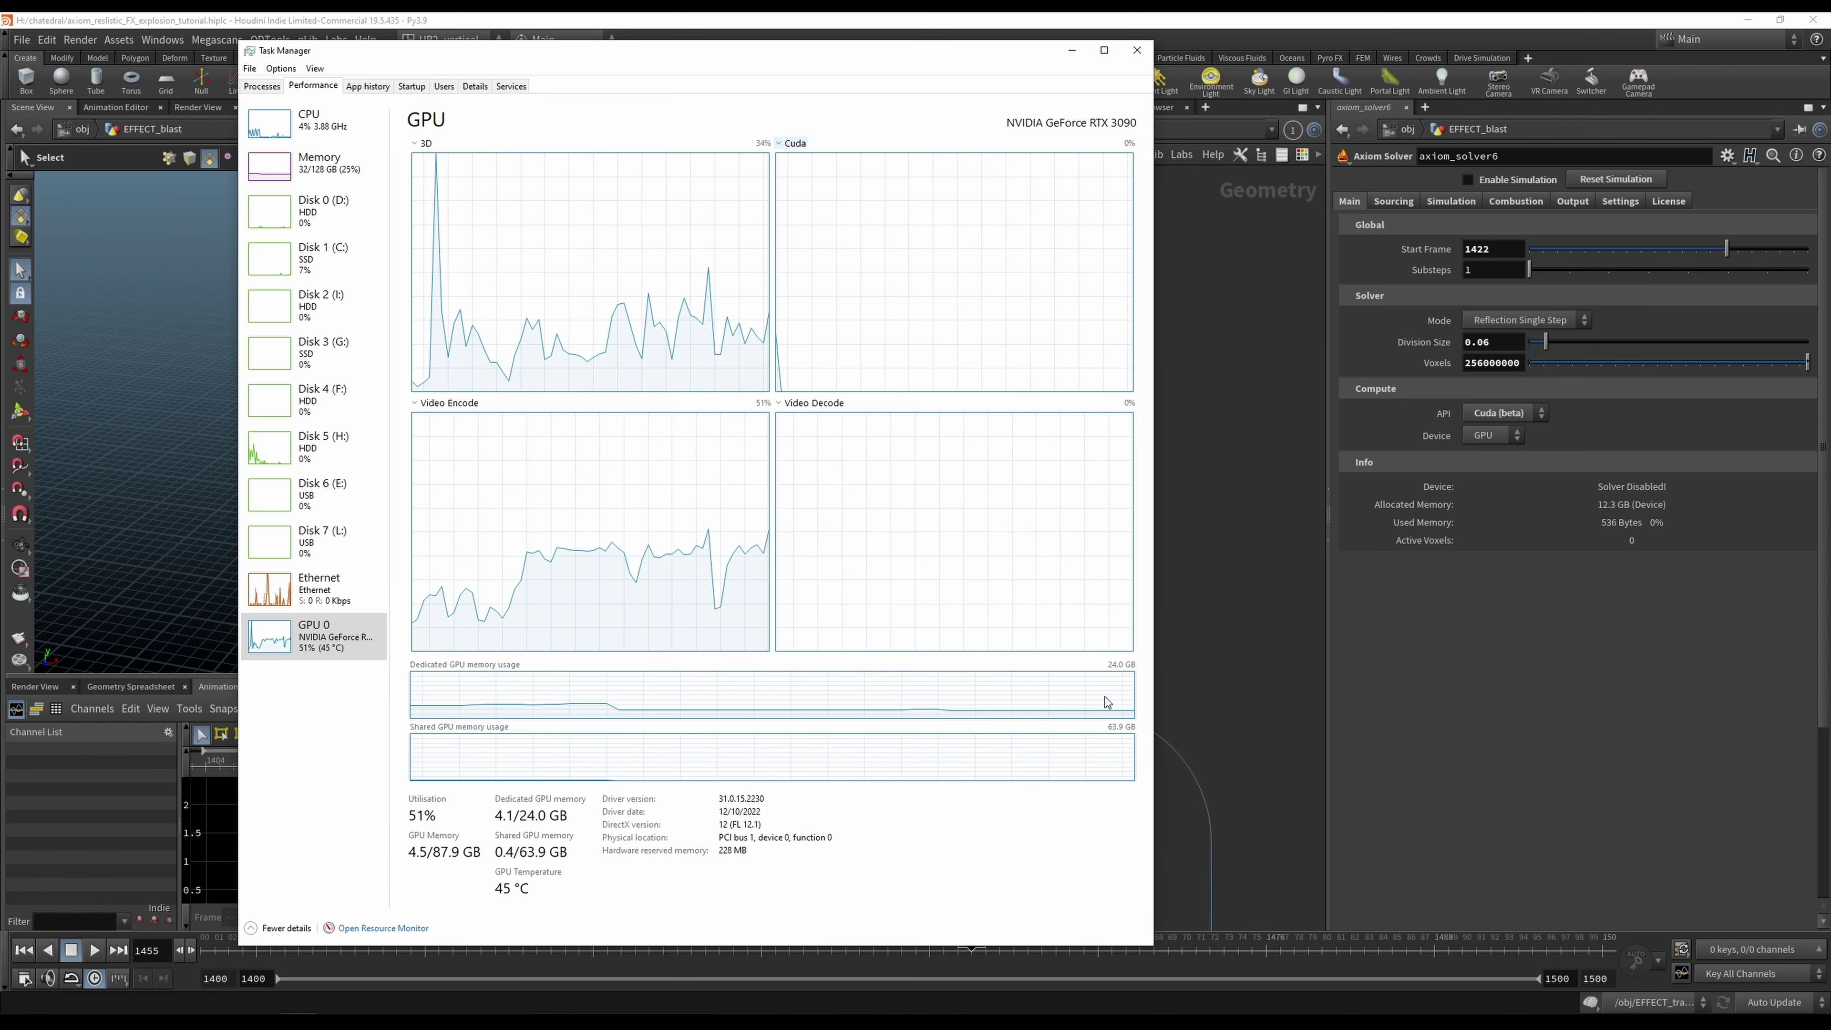
click(1220, 603)
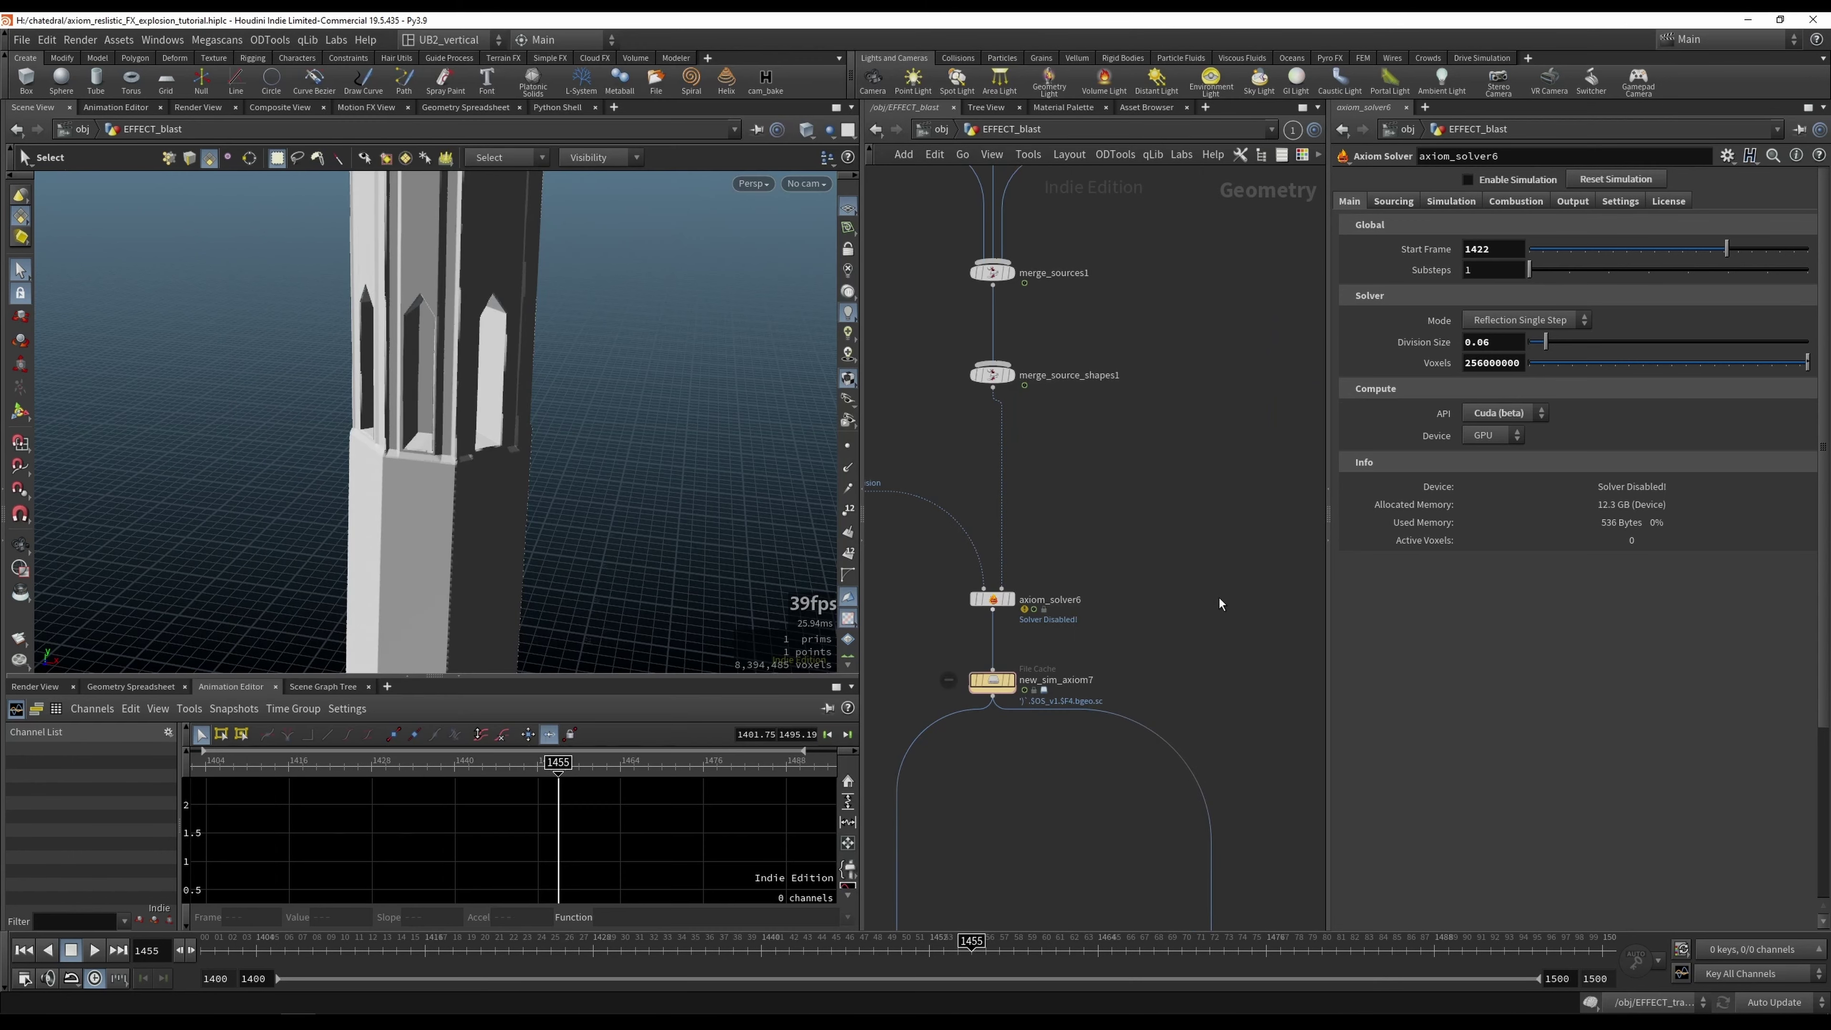
Step: Review the Simulation and Main settings of axiom_solver6
click(1076, 598)
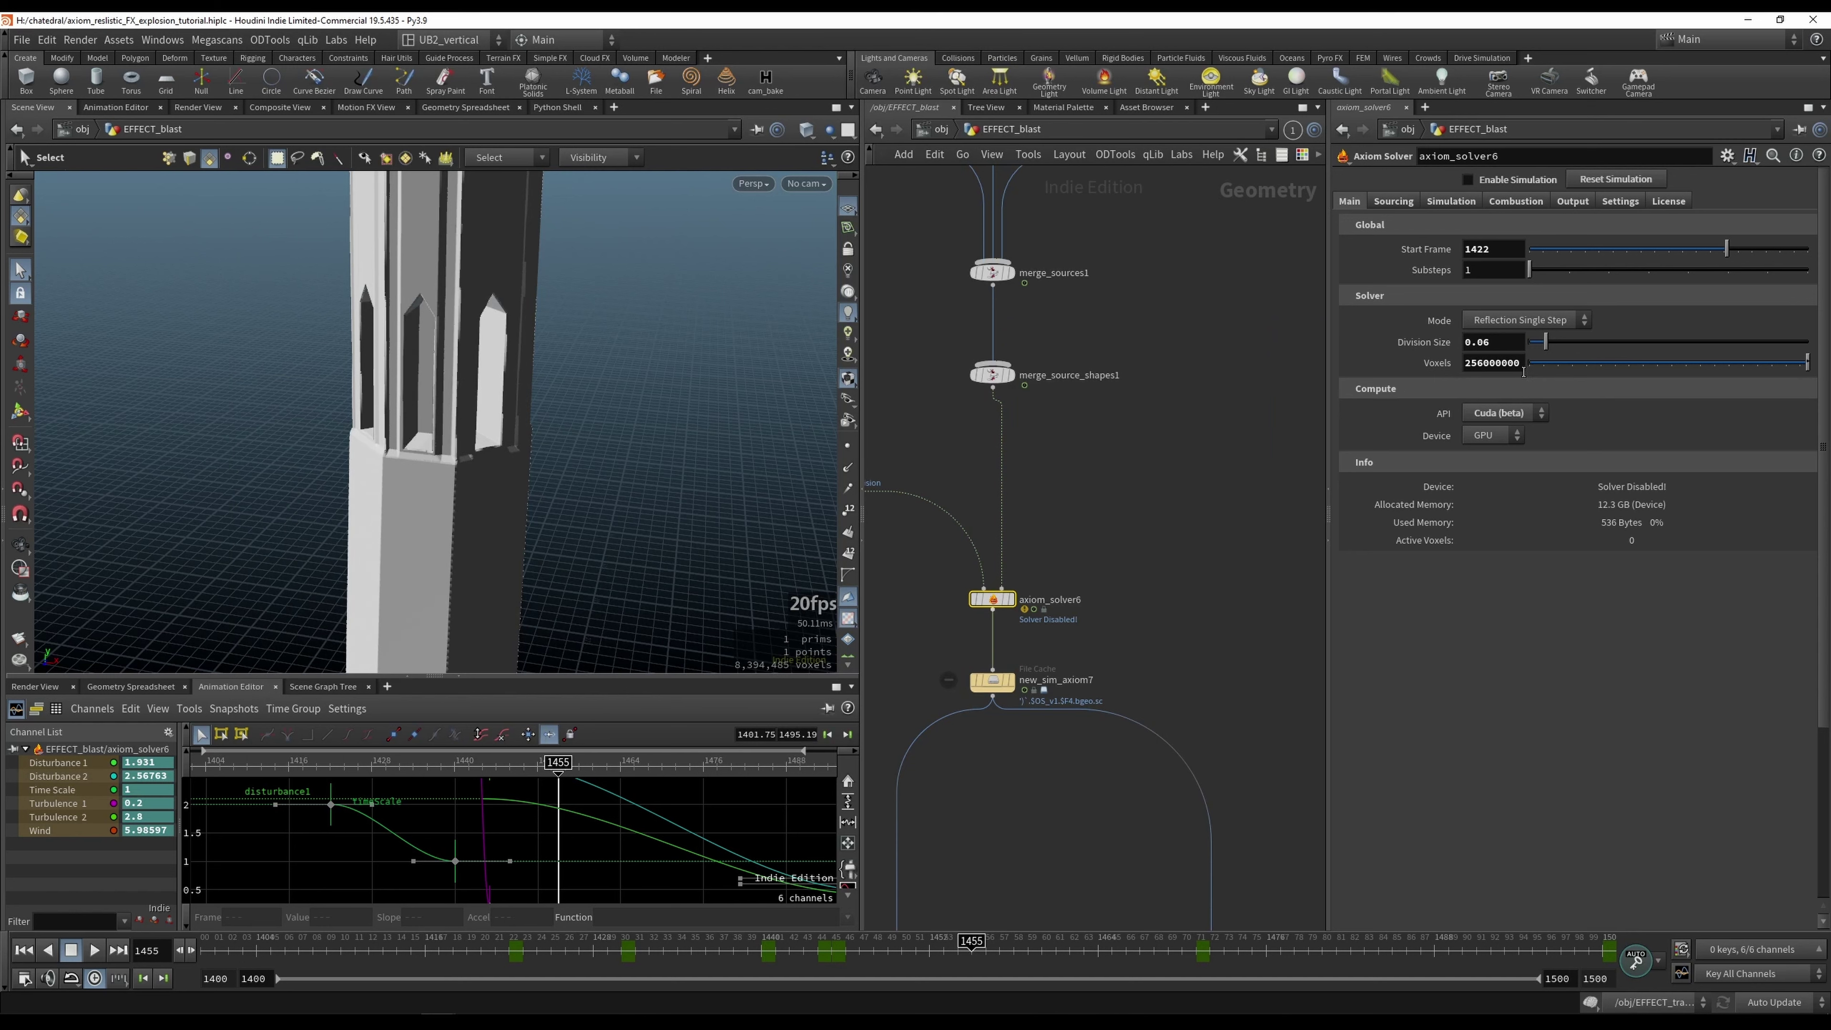
click(1451, 200)
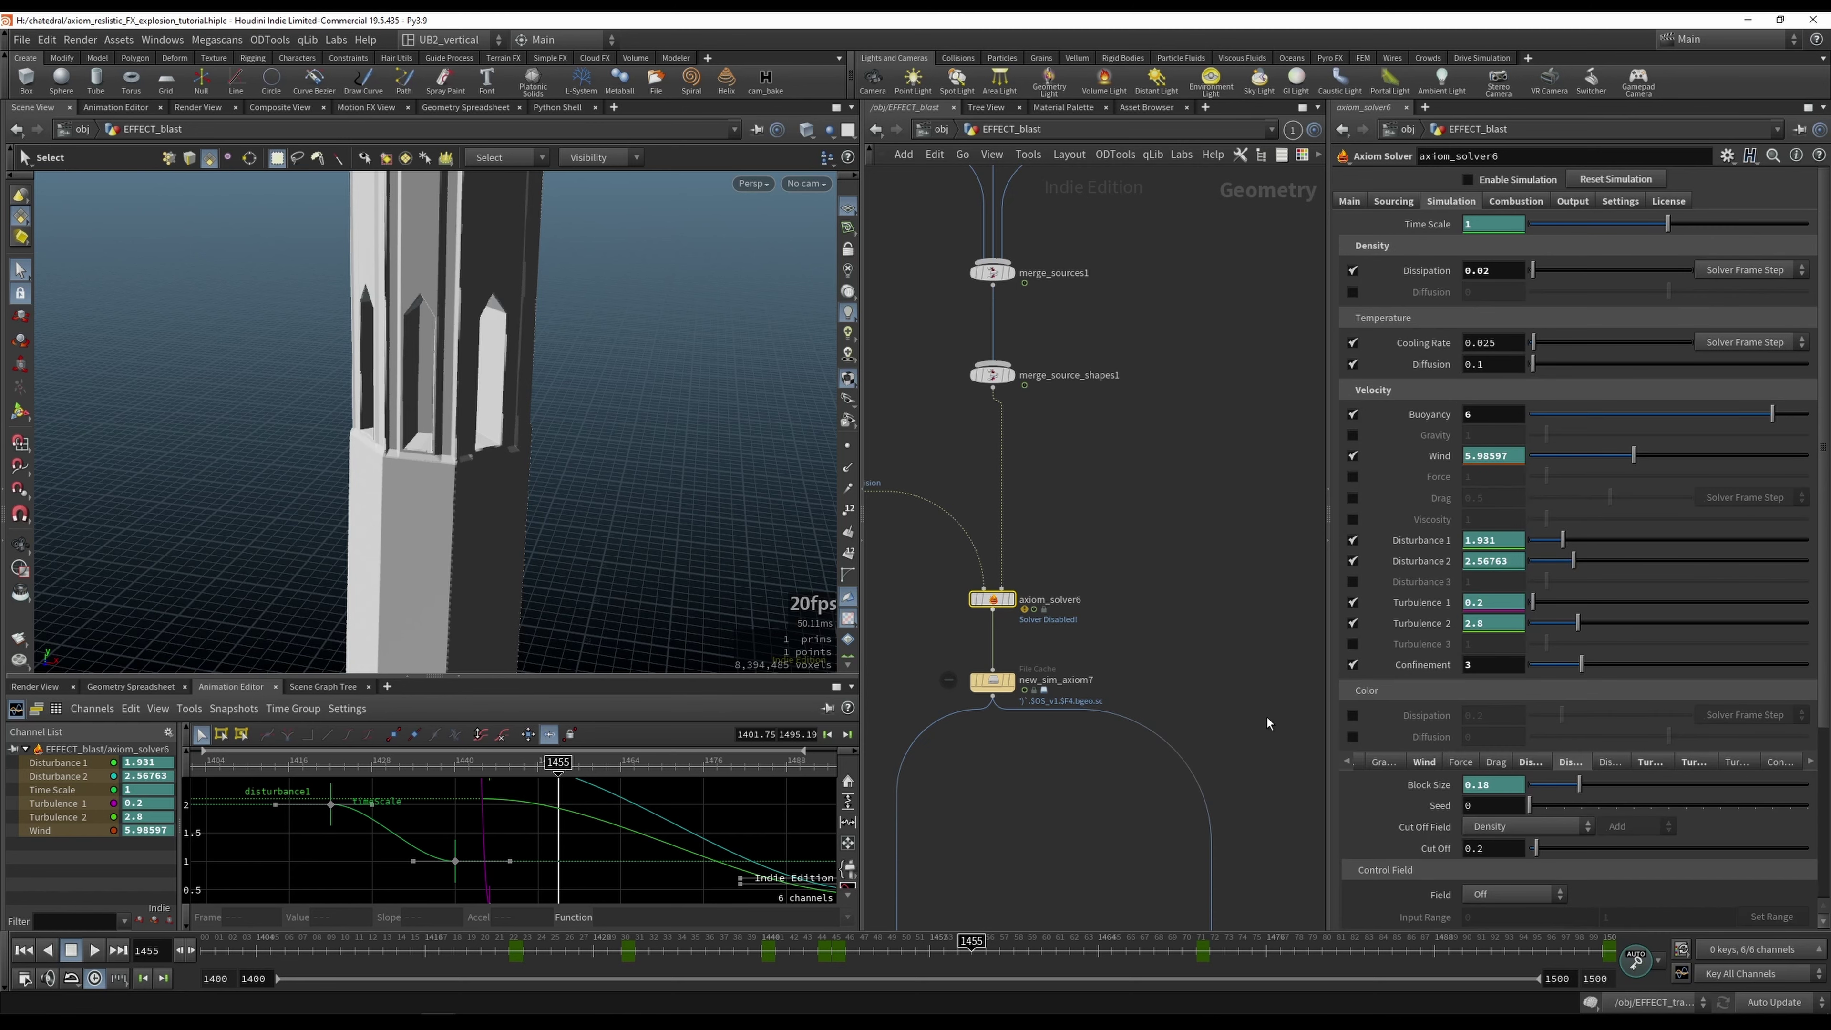
click(1349, 202)
click(1120, 557)
Step: Return to the axiom_solver1 setup in the network and select the solver
scroll(1124, 574, down, 4)
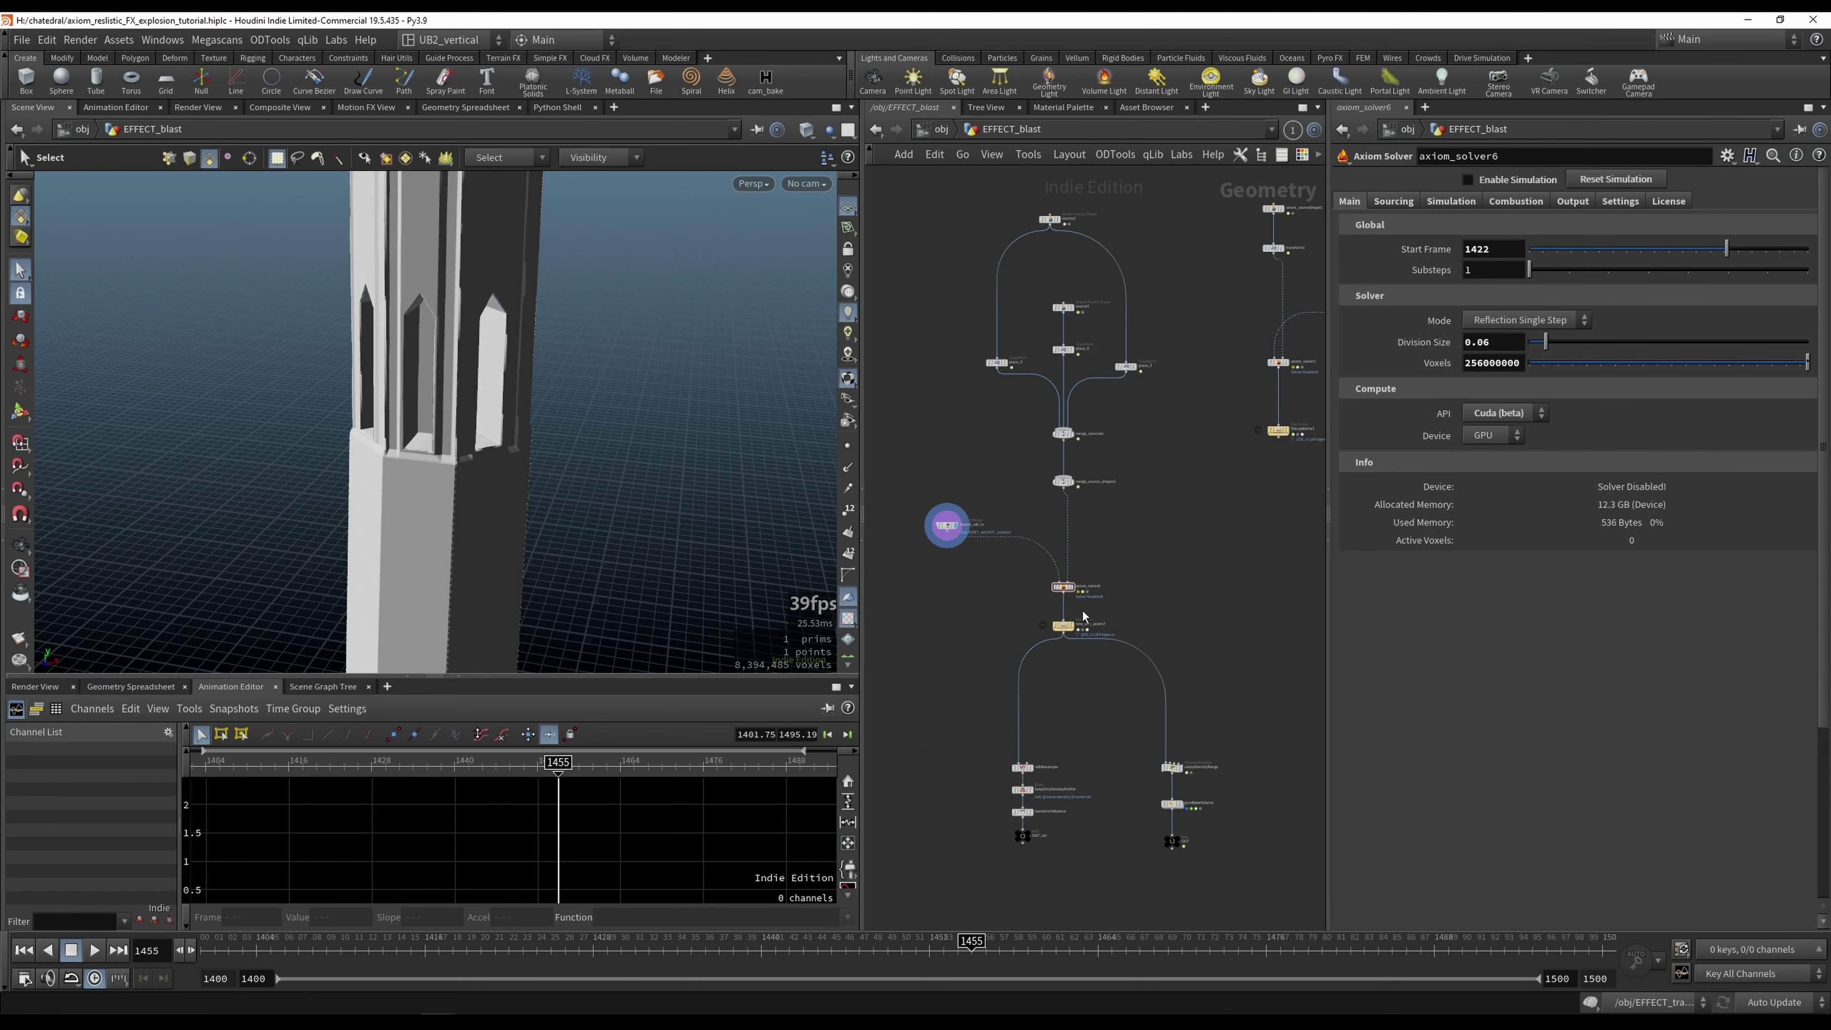
middle_drag(1157, 593, 905, 711)
mouse_move(1241, 282)
mouse_down()
mouse_move(969, 564)
mouse_move(1026, 689)
mouse_up()
click(972, 716)
middle_drag(972, 716, 1058, 675)
scroll(1054, 685, up, 2)
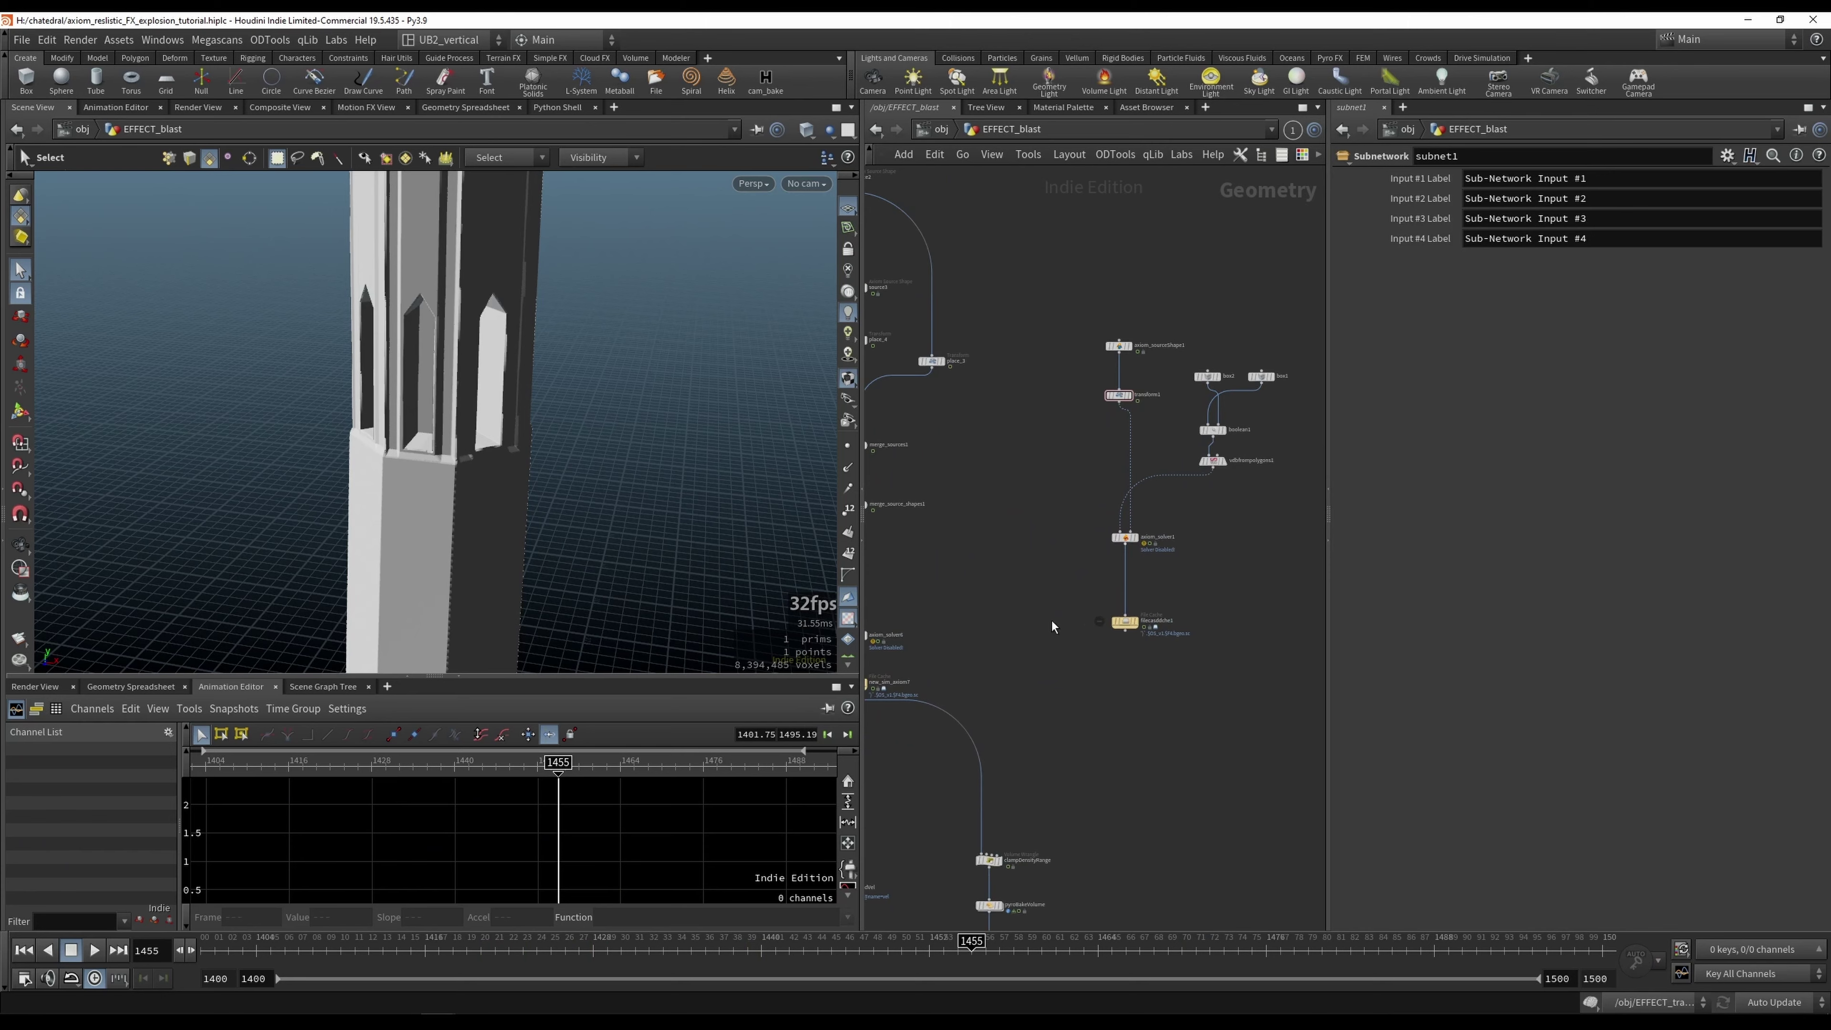
click(1125, 537)
middle_drag(1302, 564, 1213, 600)
scroll(1213, 600, down, 1)
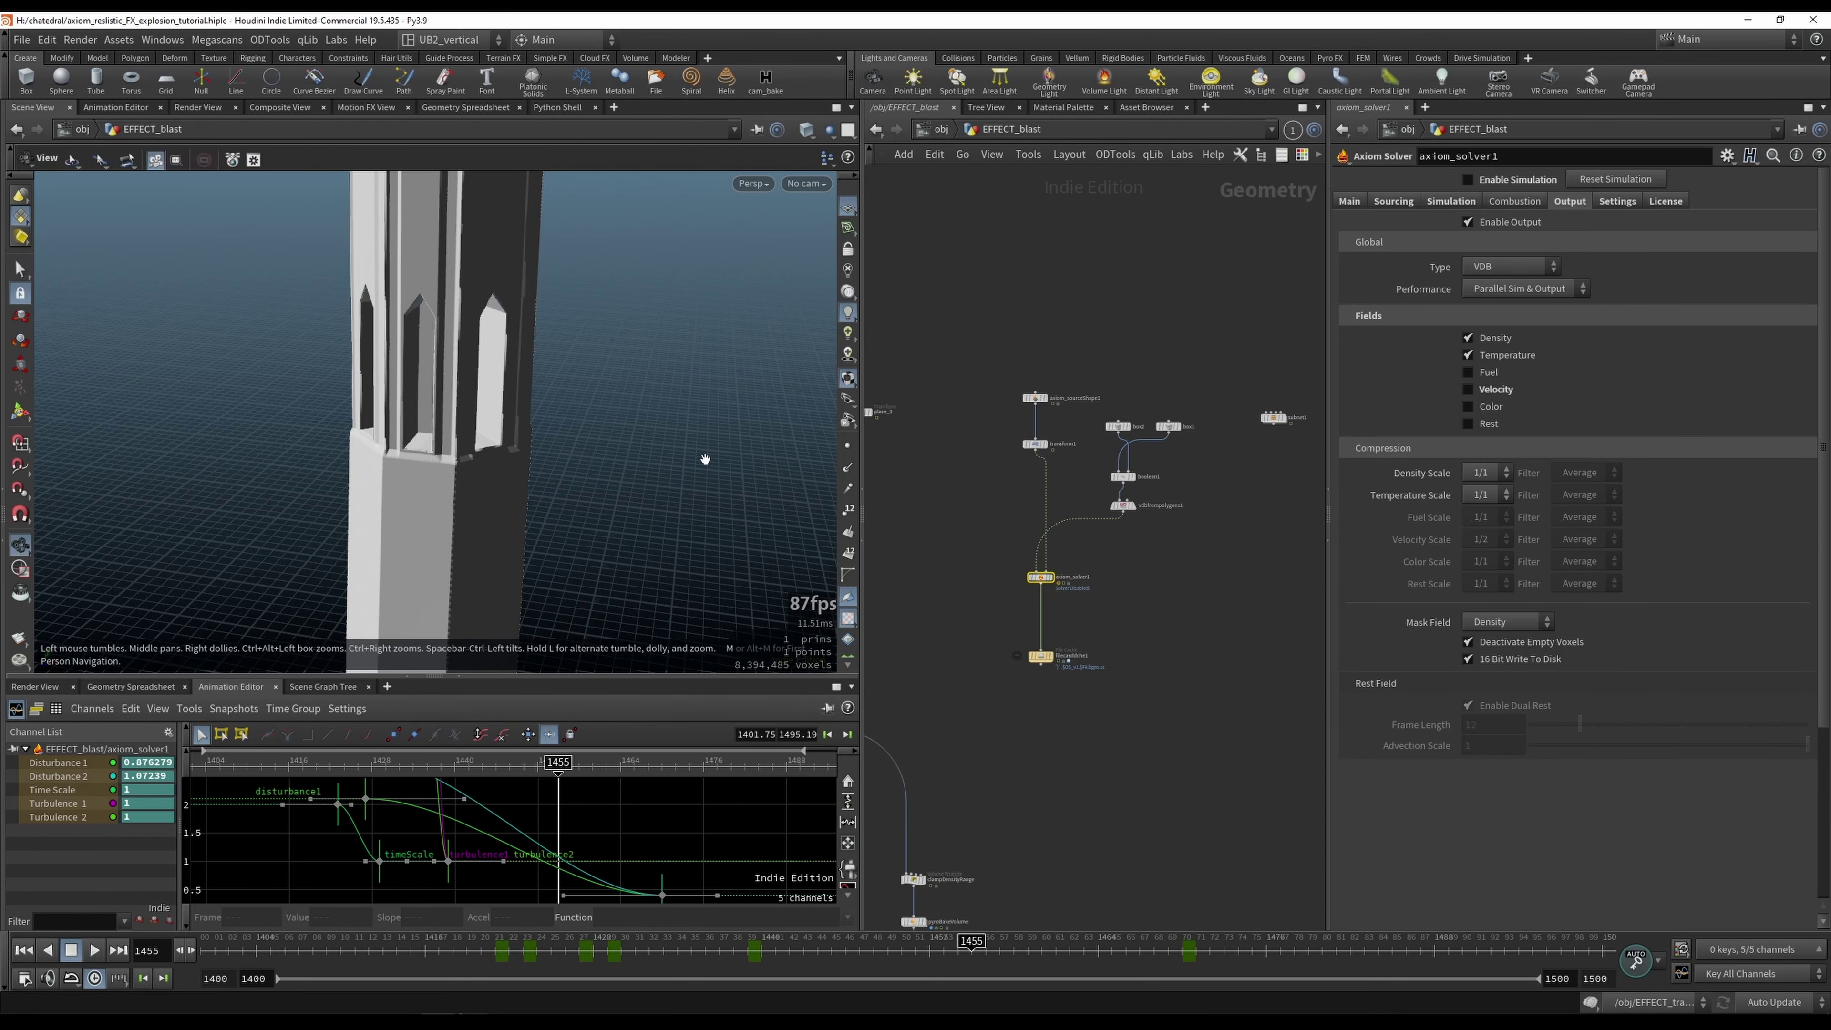
Step: Hide the shelves and pane bars, display axiom_solver1 and go to frame 1419
key(ctrl+shift+b)
alt+middle_drag(524, 456, 511, 460)
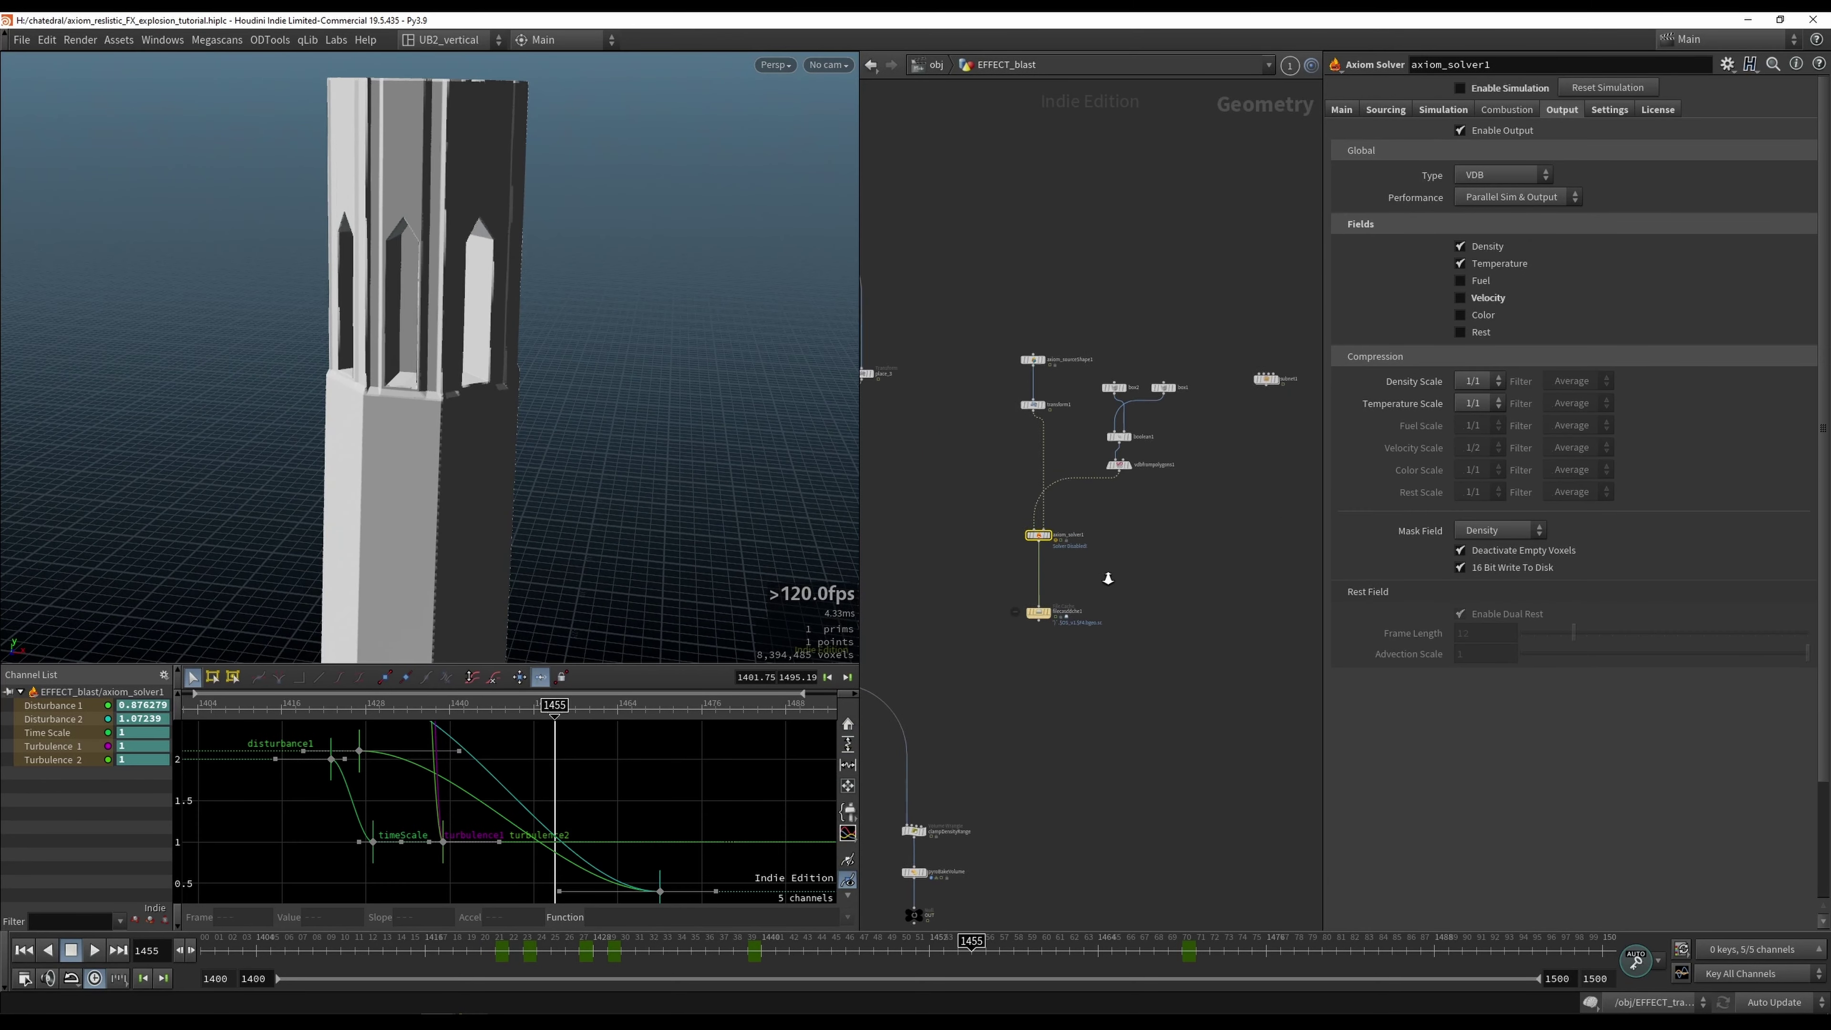
scroll(1117, 579, up, 2)
scroll(1118, 567, up, 2)
click(1014, 515)
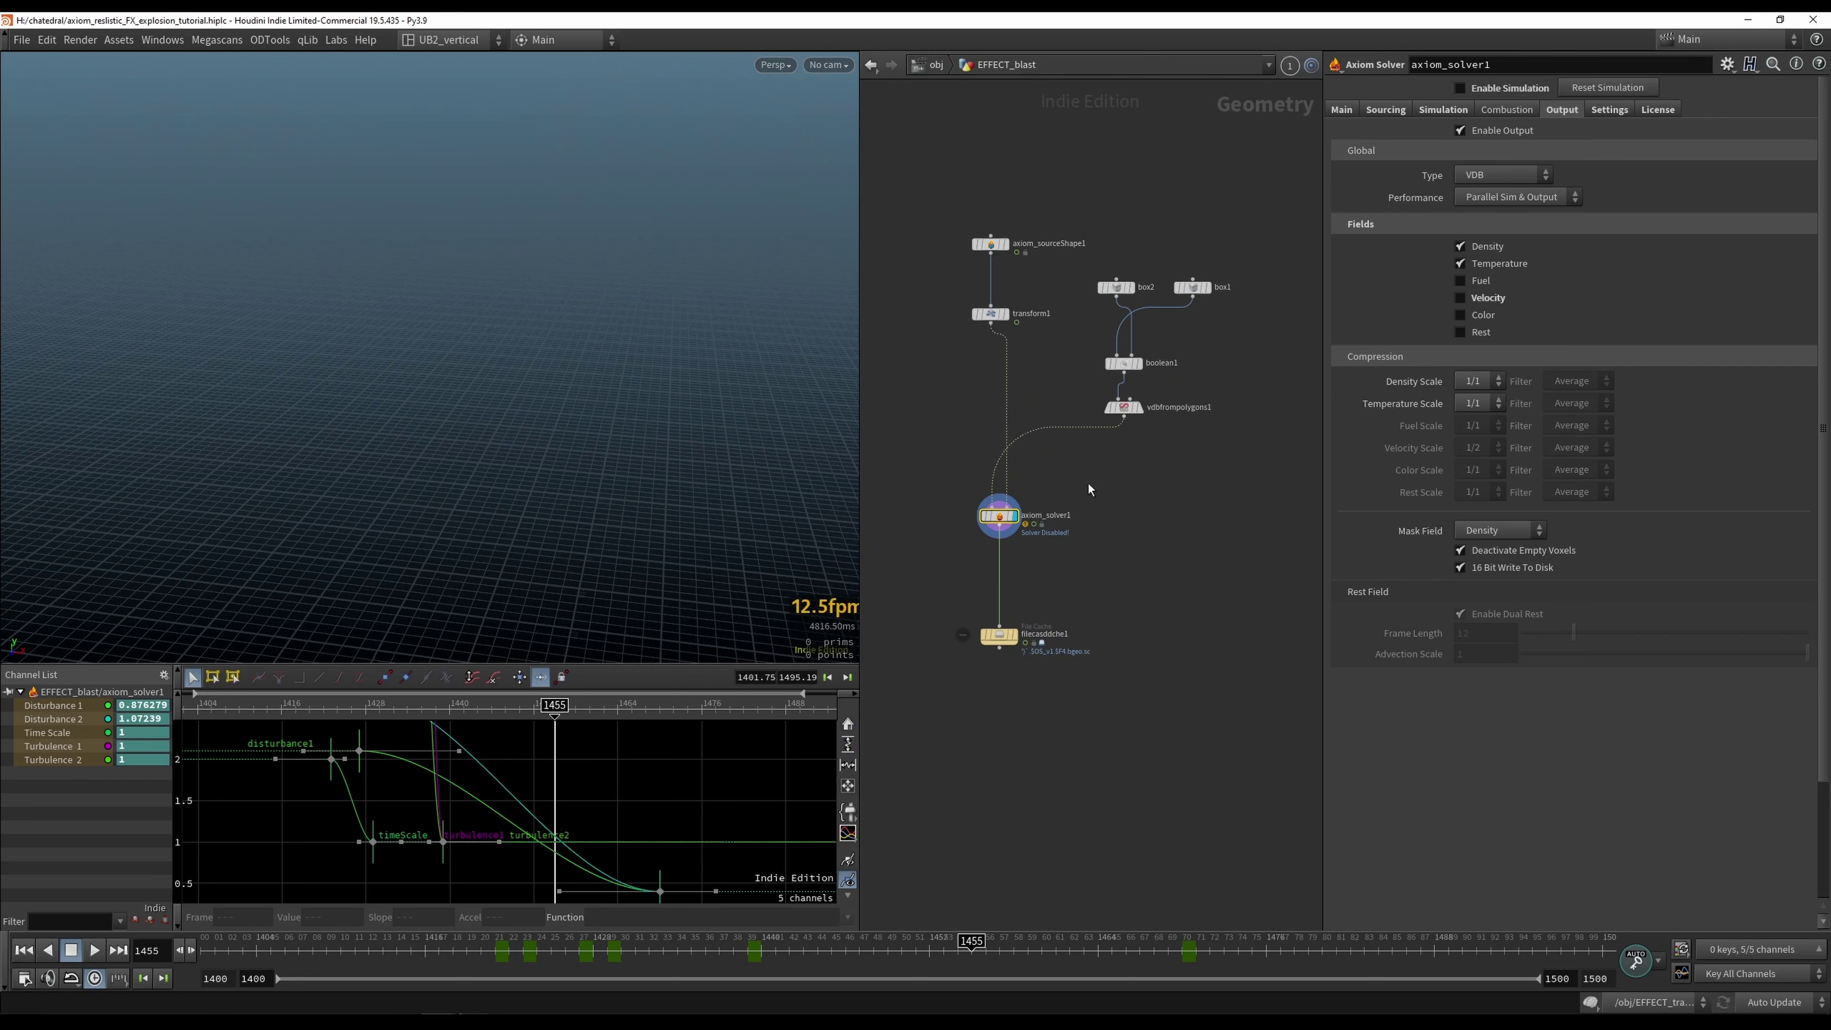
middle_drag(1062, 576, 1079, 594)
drag(507, 945, 466, 945)
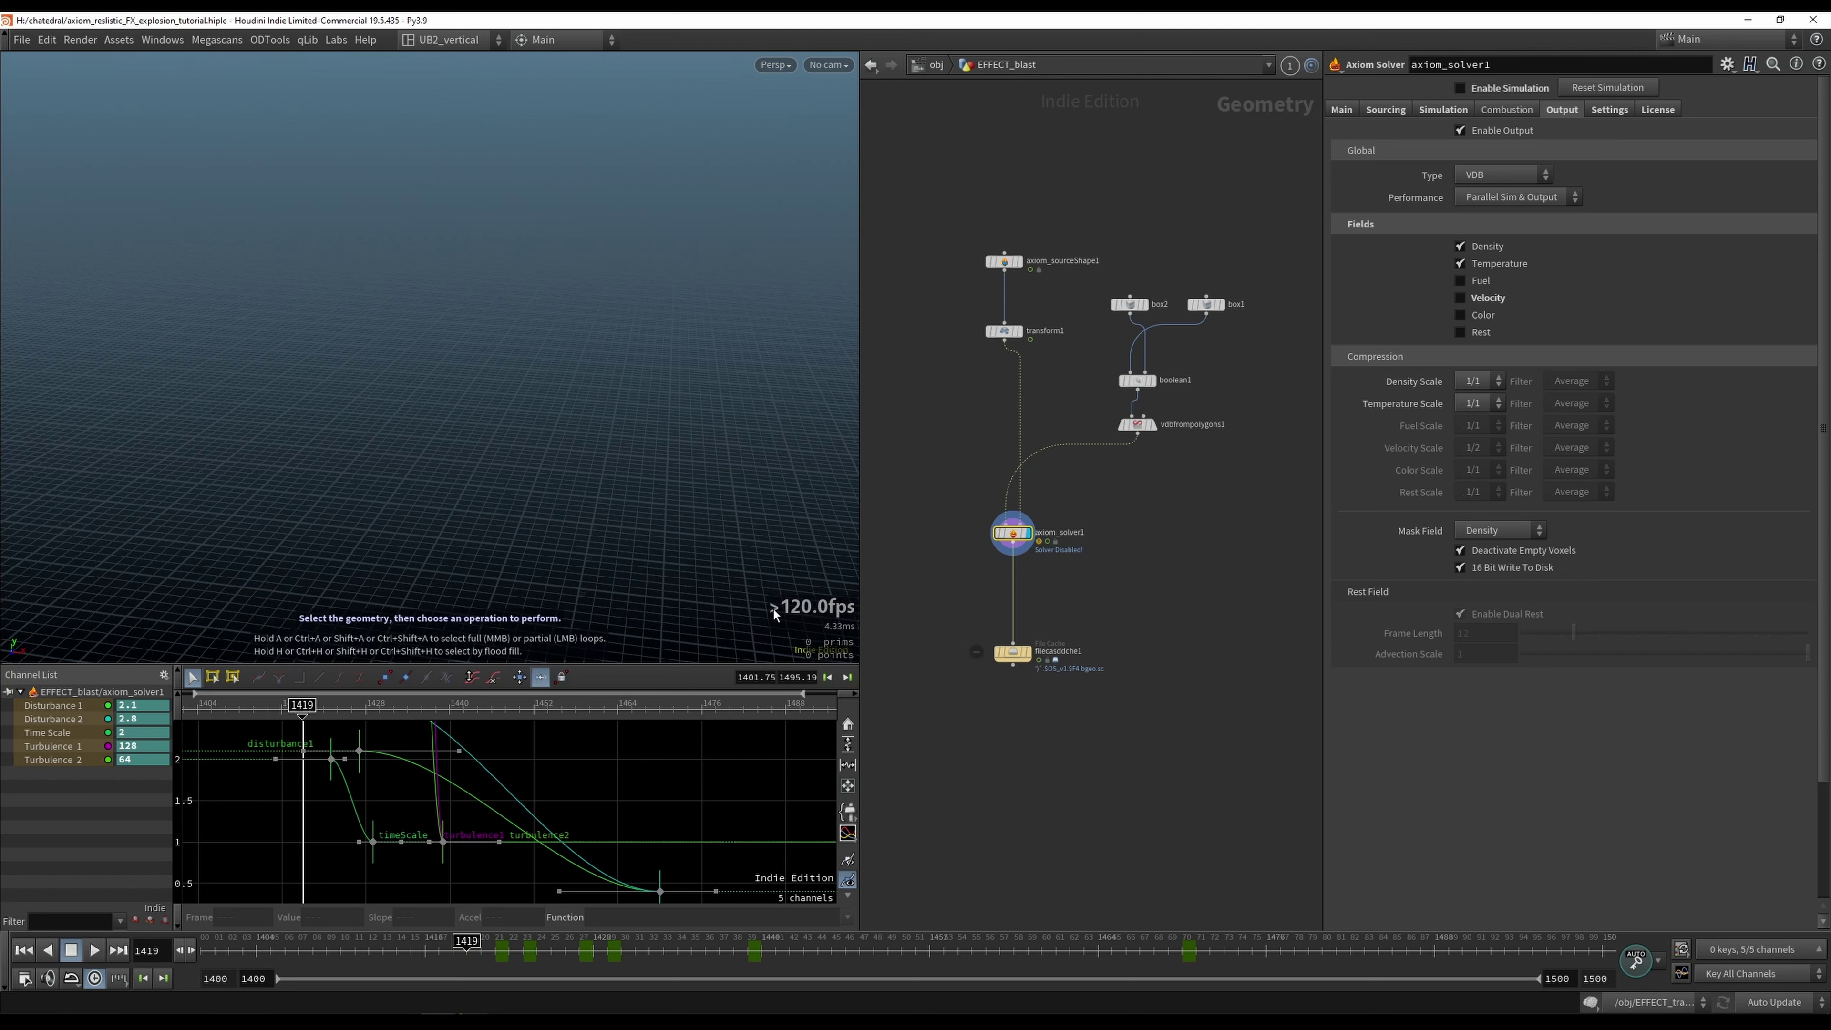
Step: Set Disturbance 1 of axiom_solver1 to 2.1*0.5 at frame 1419
click(1455, 111)
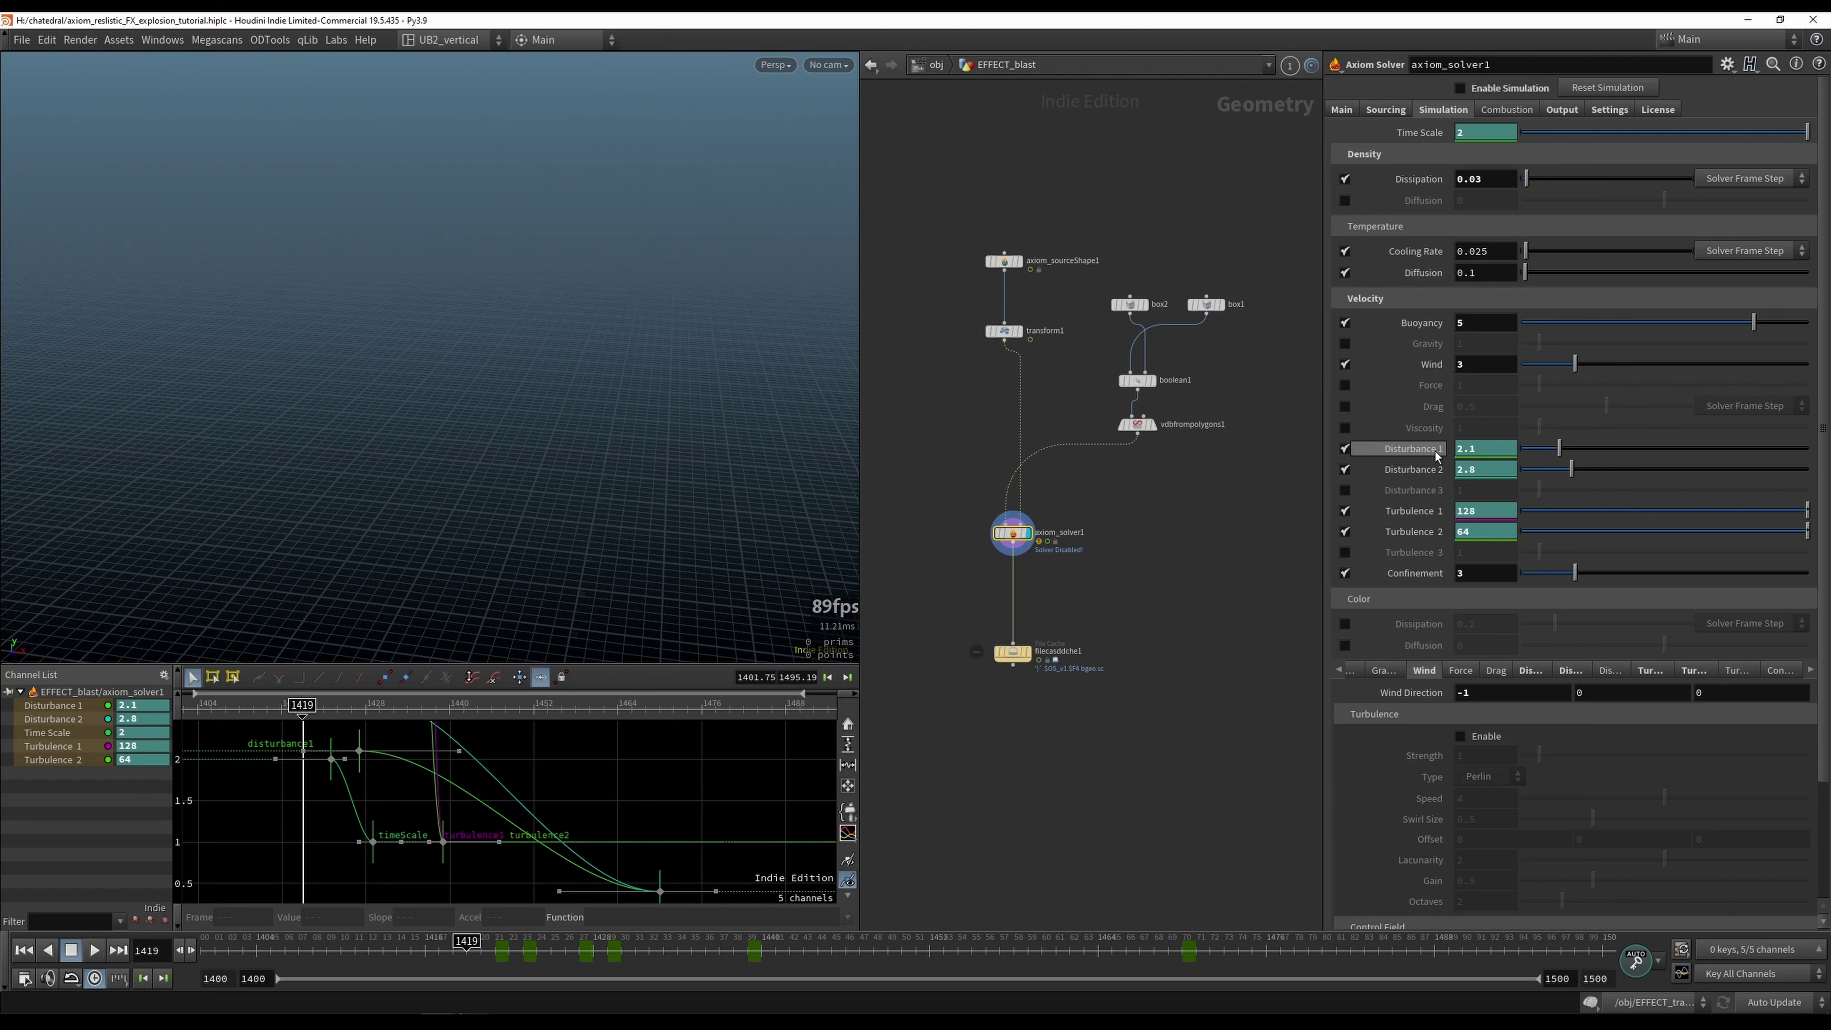
click(1484, 450)
text(*)
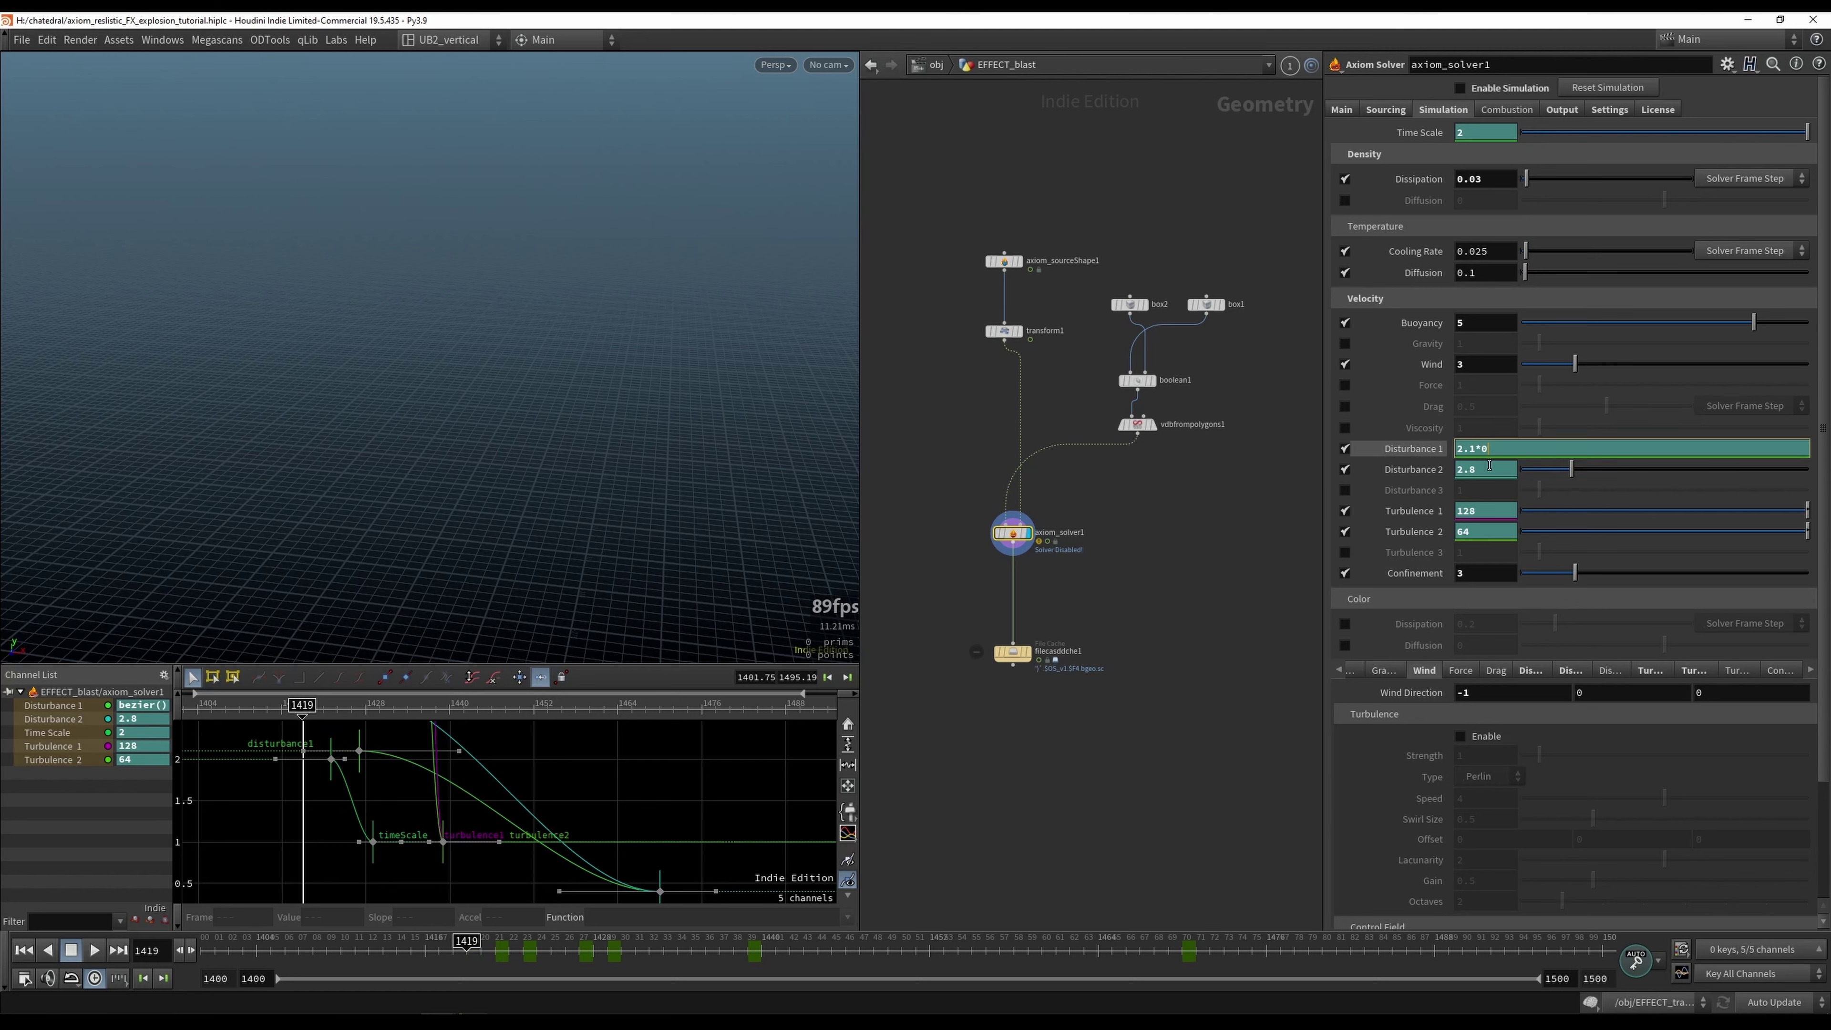
text(0.5)
key(Return)
Step: Frame the Disturbance 1 curve in the Animation Editor and examine the channels at frame 1425
click(54, 705)
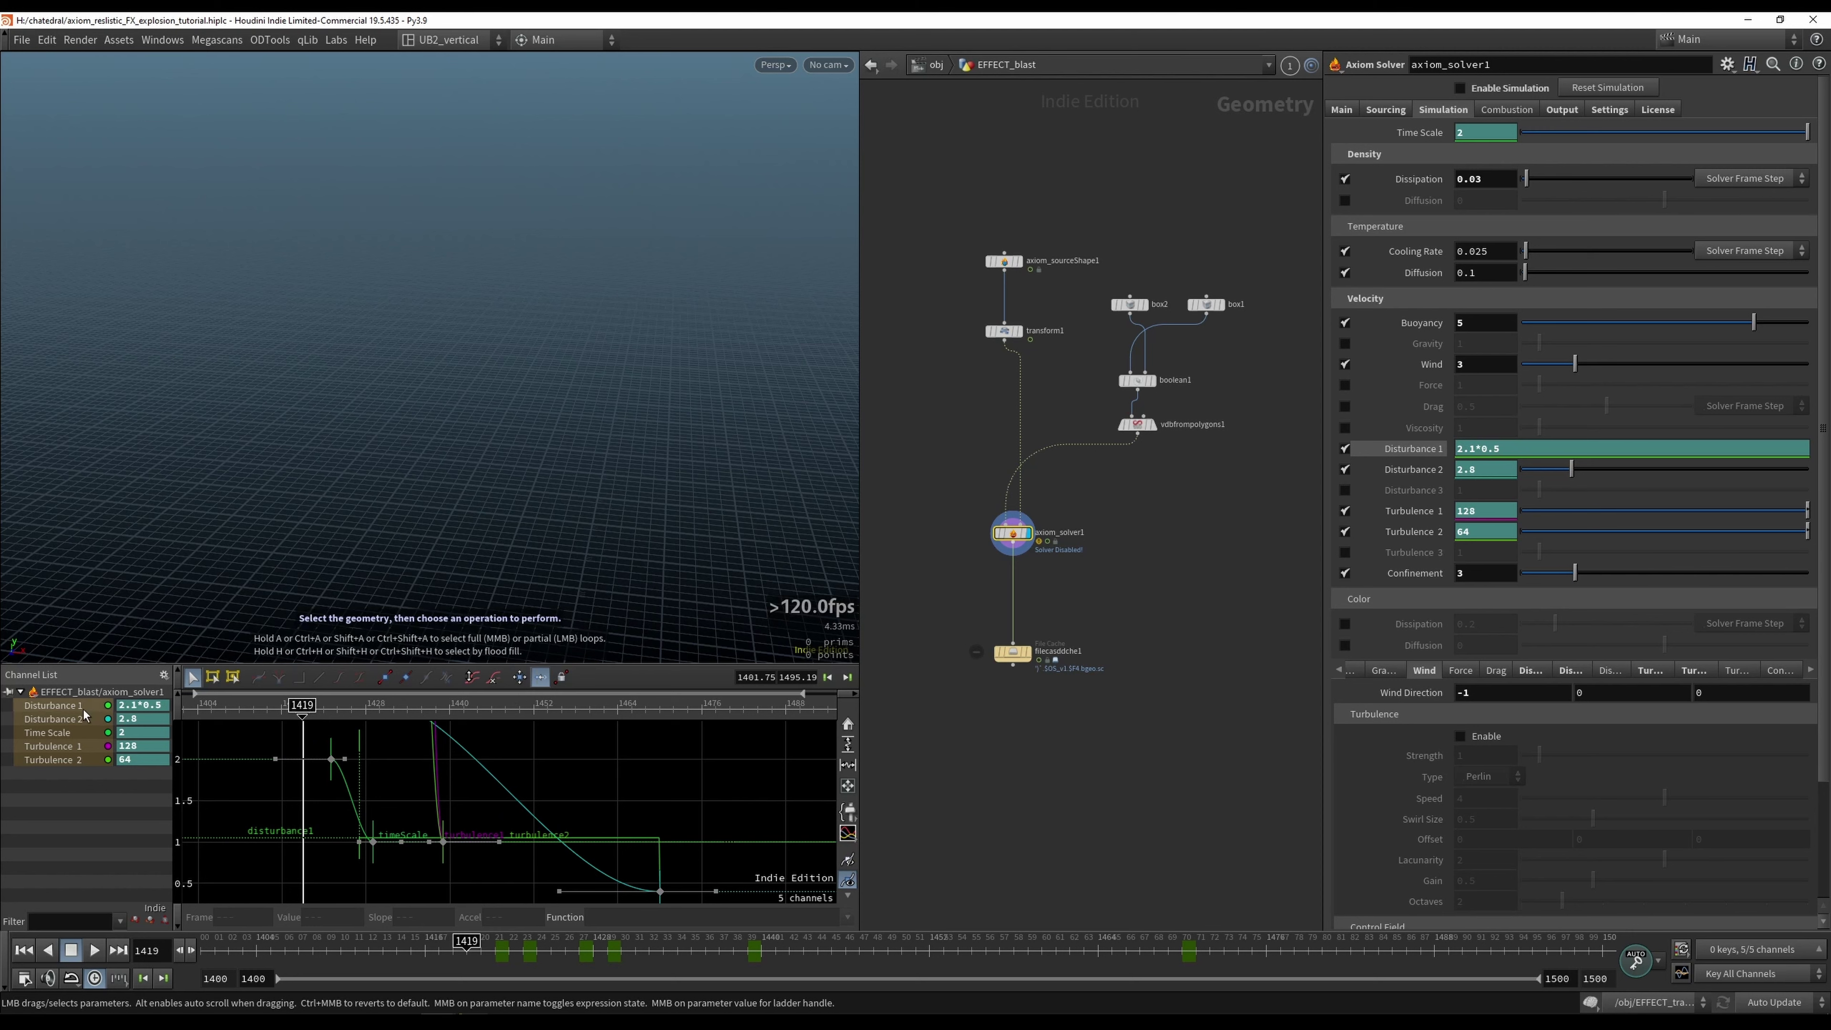
key(h)
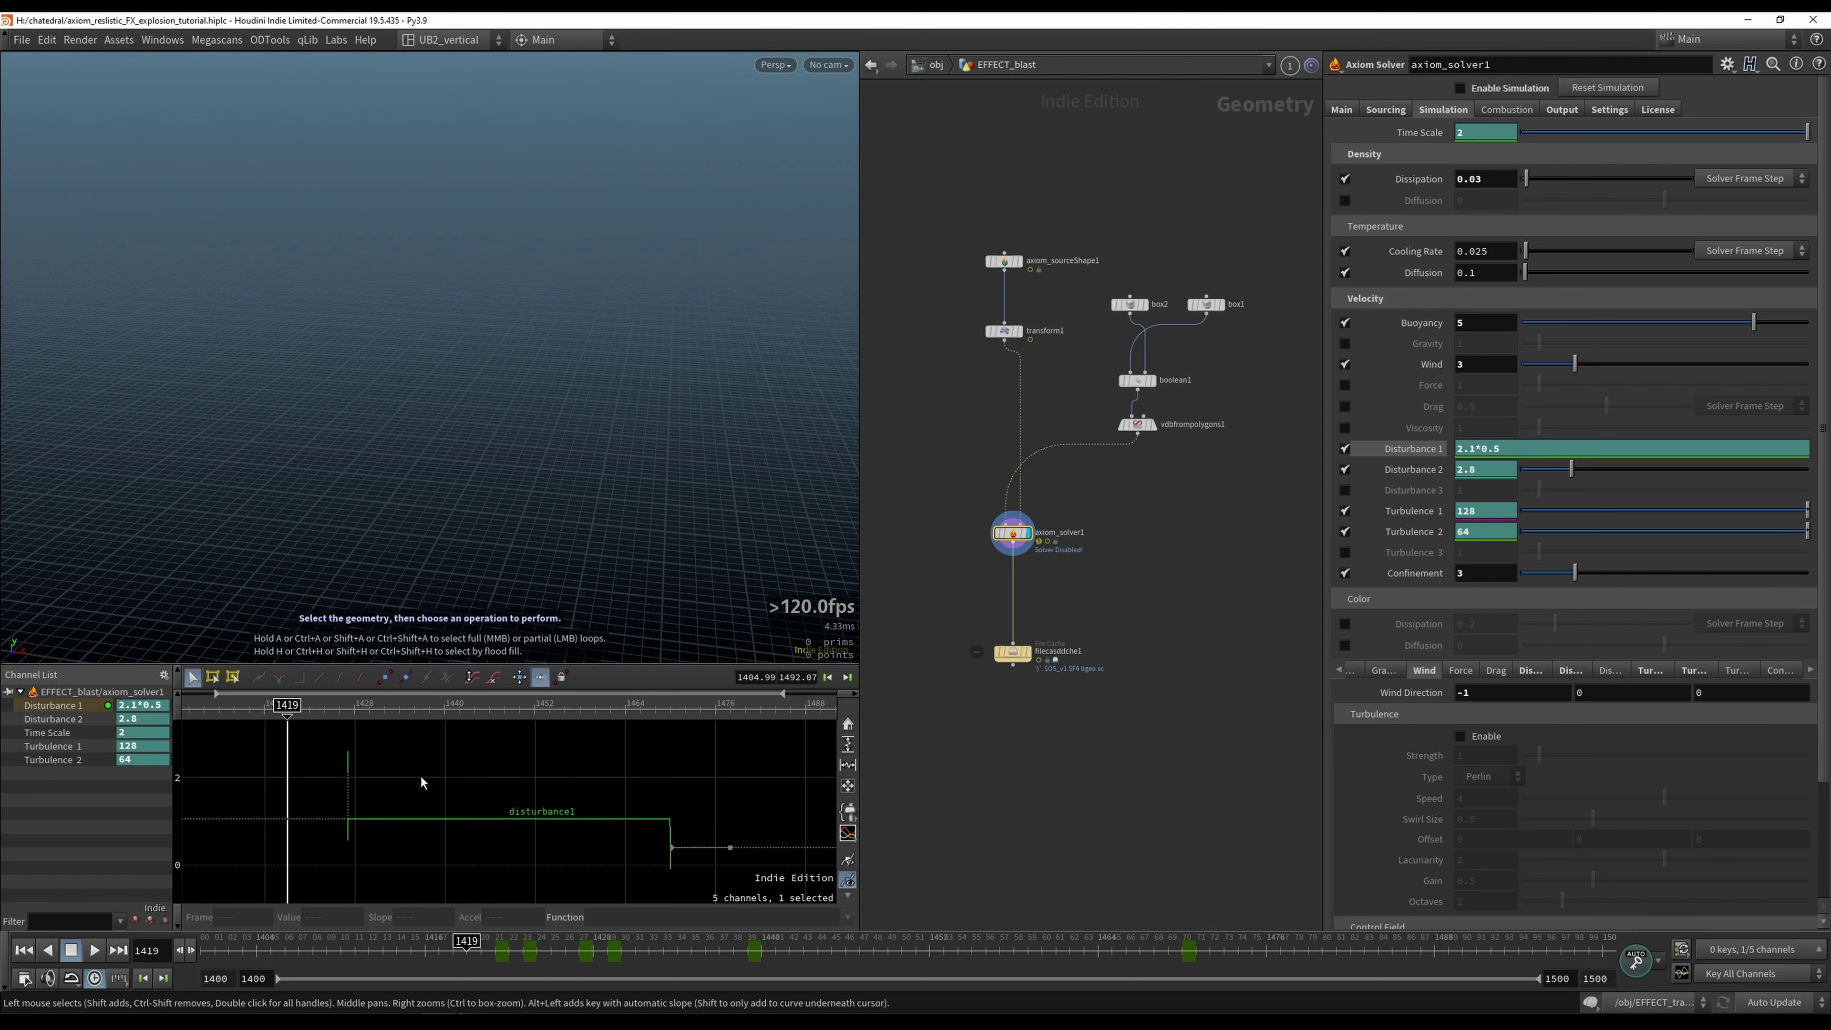
mouse_move(353, 711)
mouse_down()
mouse_move(609, 717)
mouse_move(332, 717)
mouse_up()
click(483, 786)
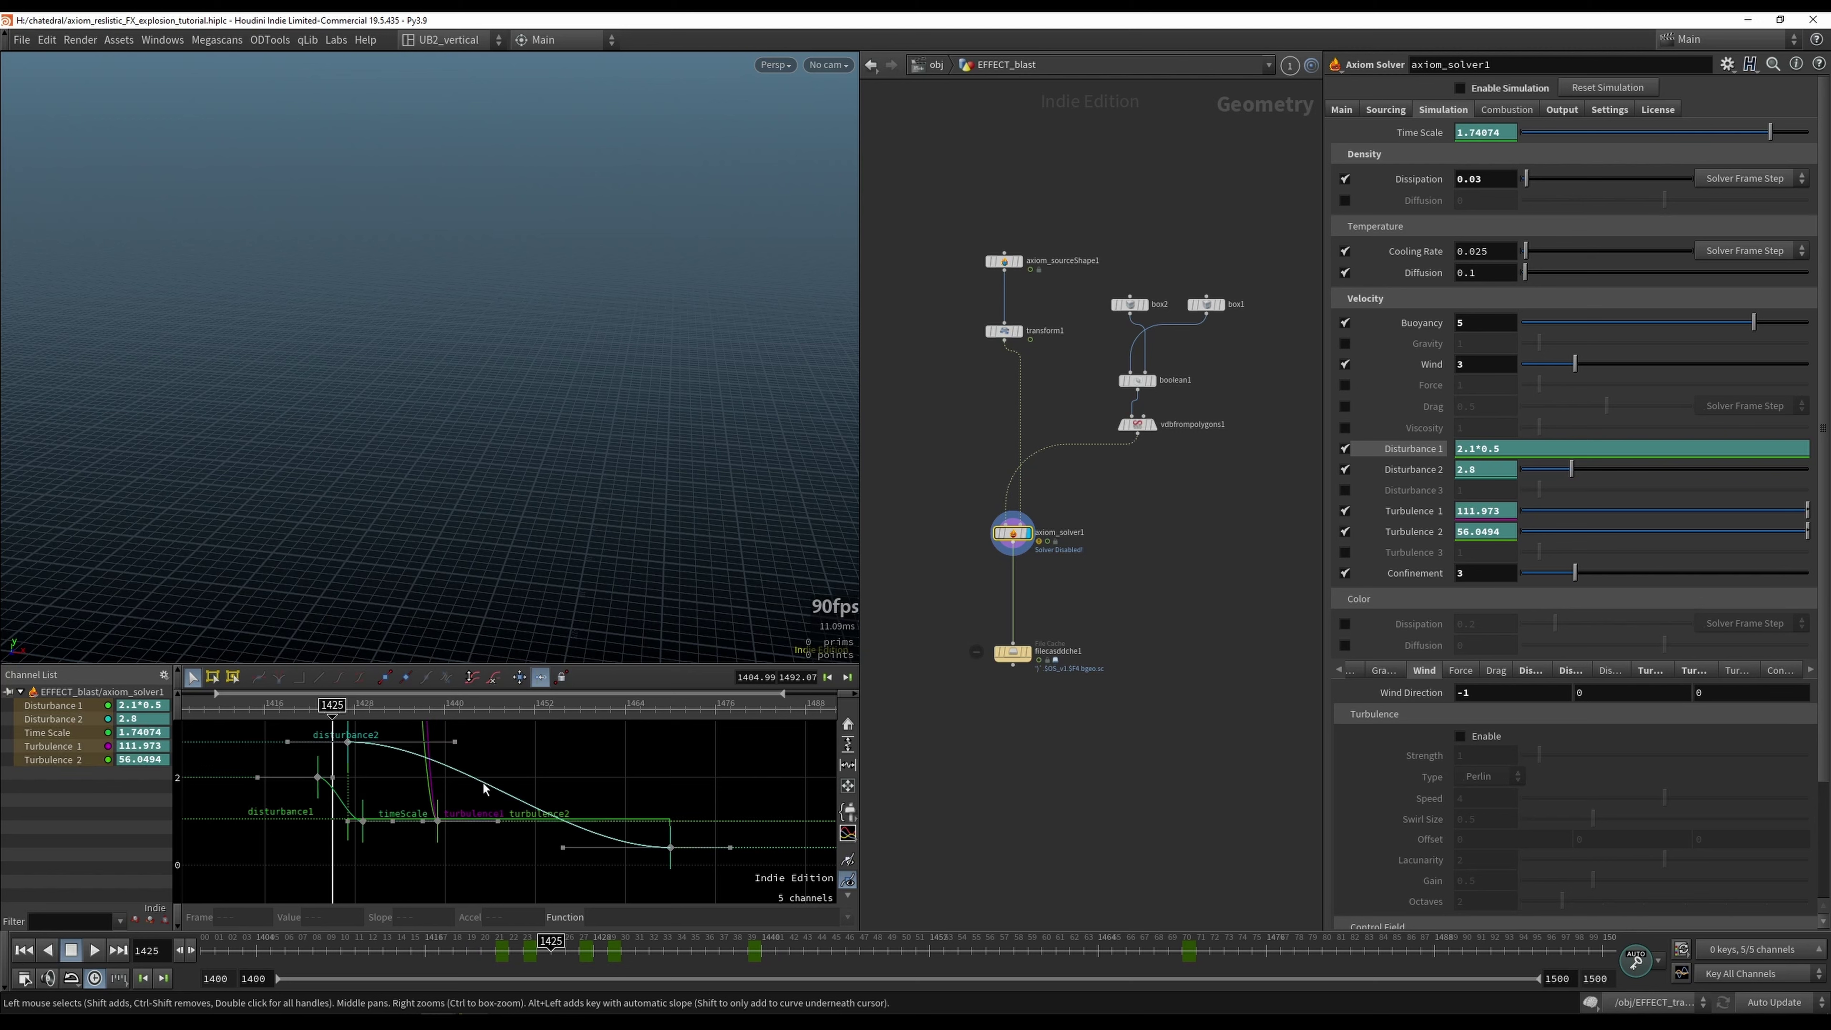
Step: Isolate the Disturbance 1 channel in the Animation Editor and undo its 2.1*0.5 expression
click(52, 705)
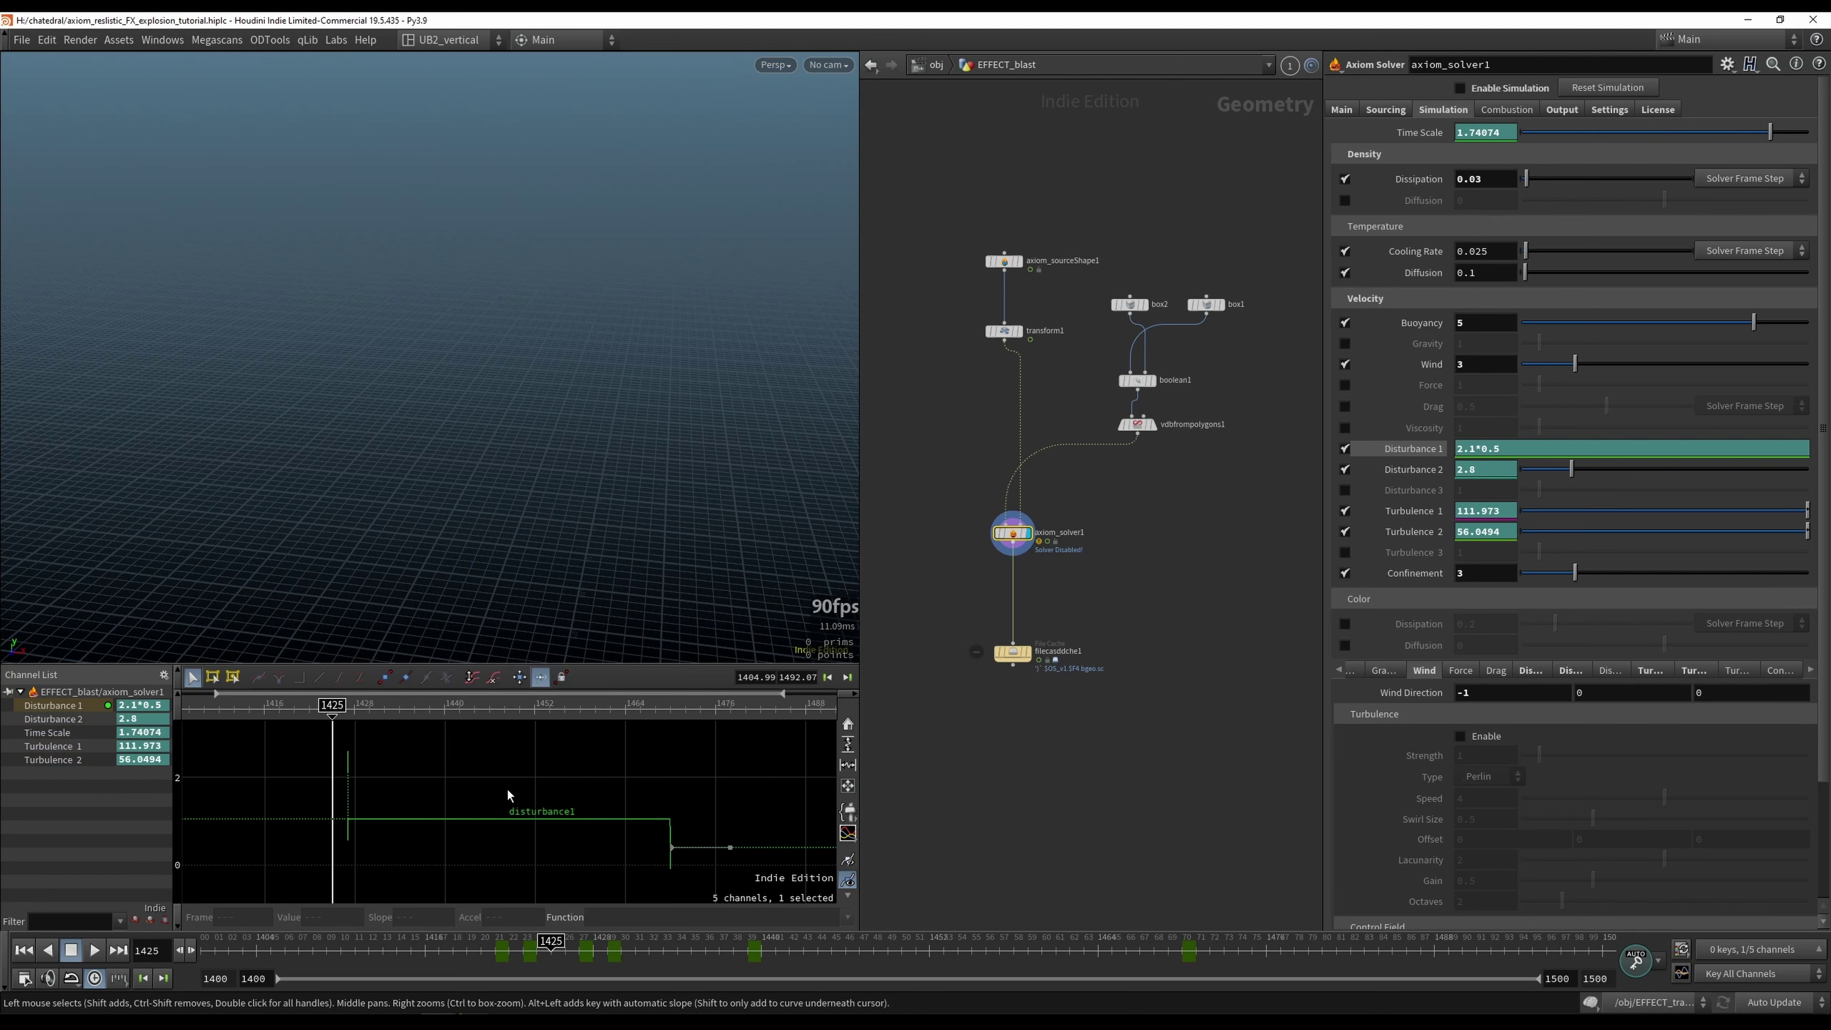
key(ctrl+z)
key(ctrl+z)
click(88, 707)
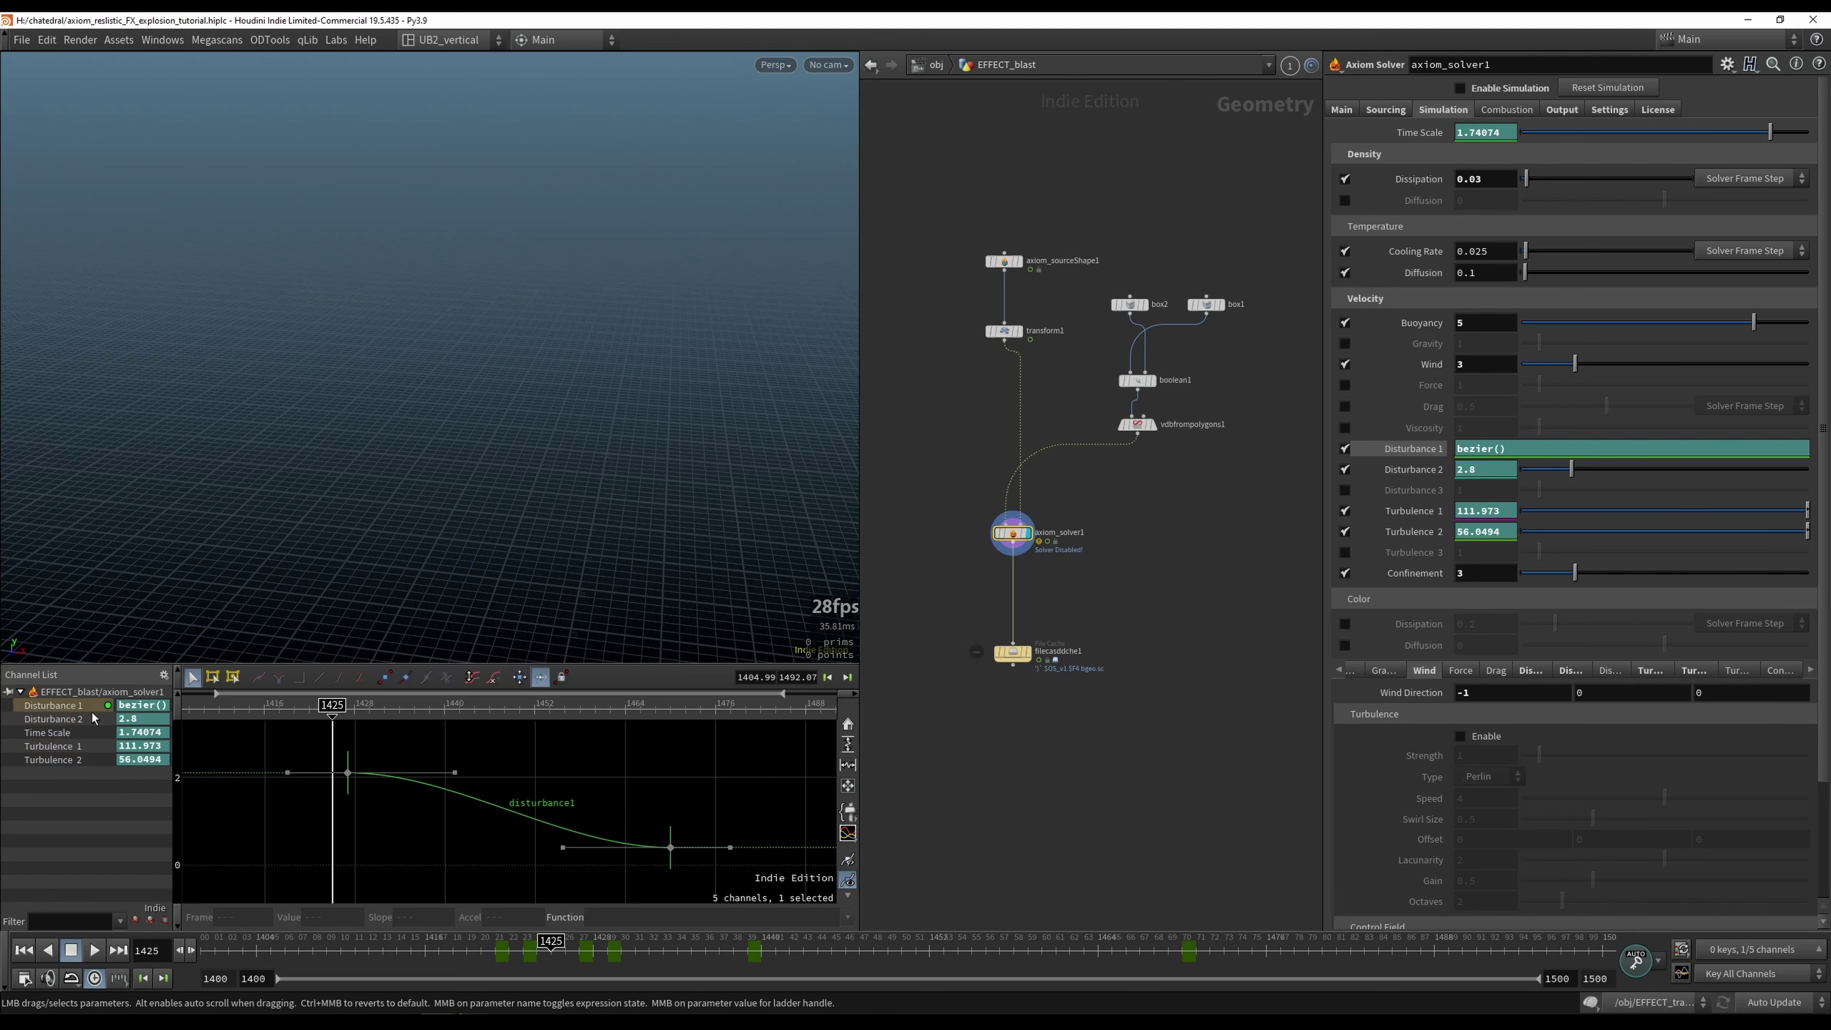
Step: Try halving the animated Disturbance 1 of axiom_solver1 with the expression bezier()*0.5 and select all keys of its curve
click(1402, 450)
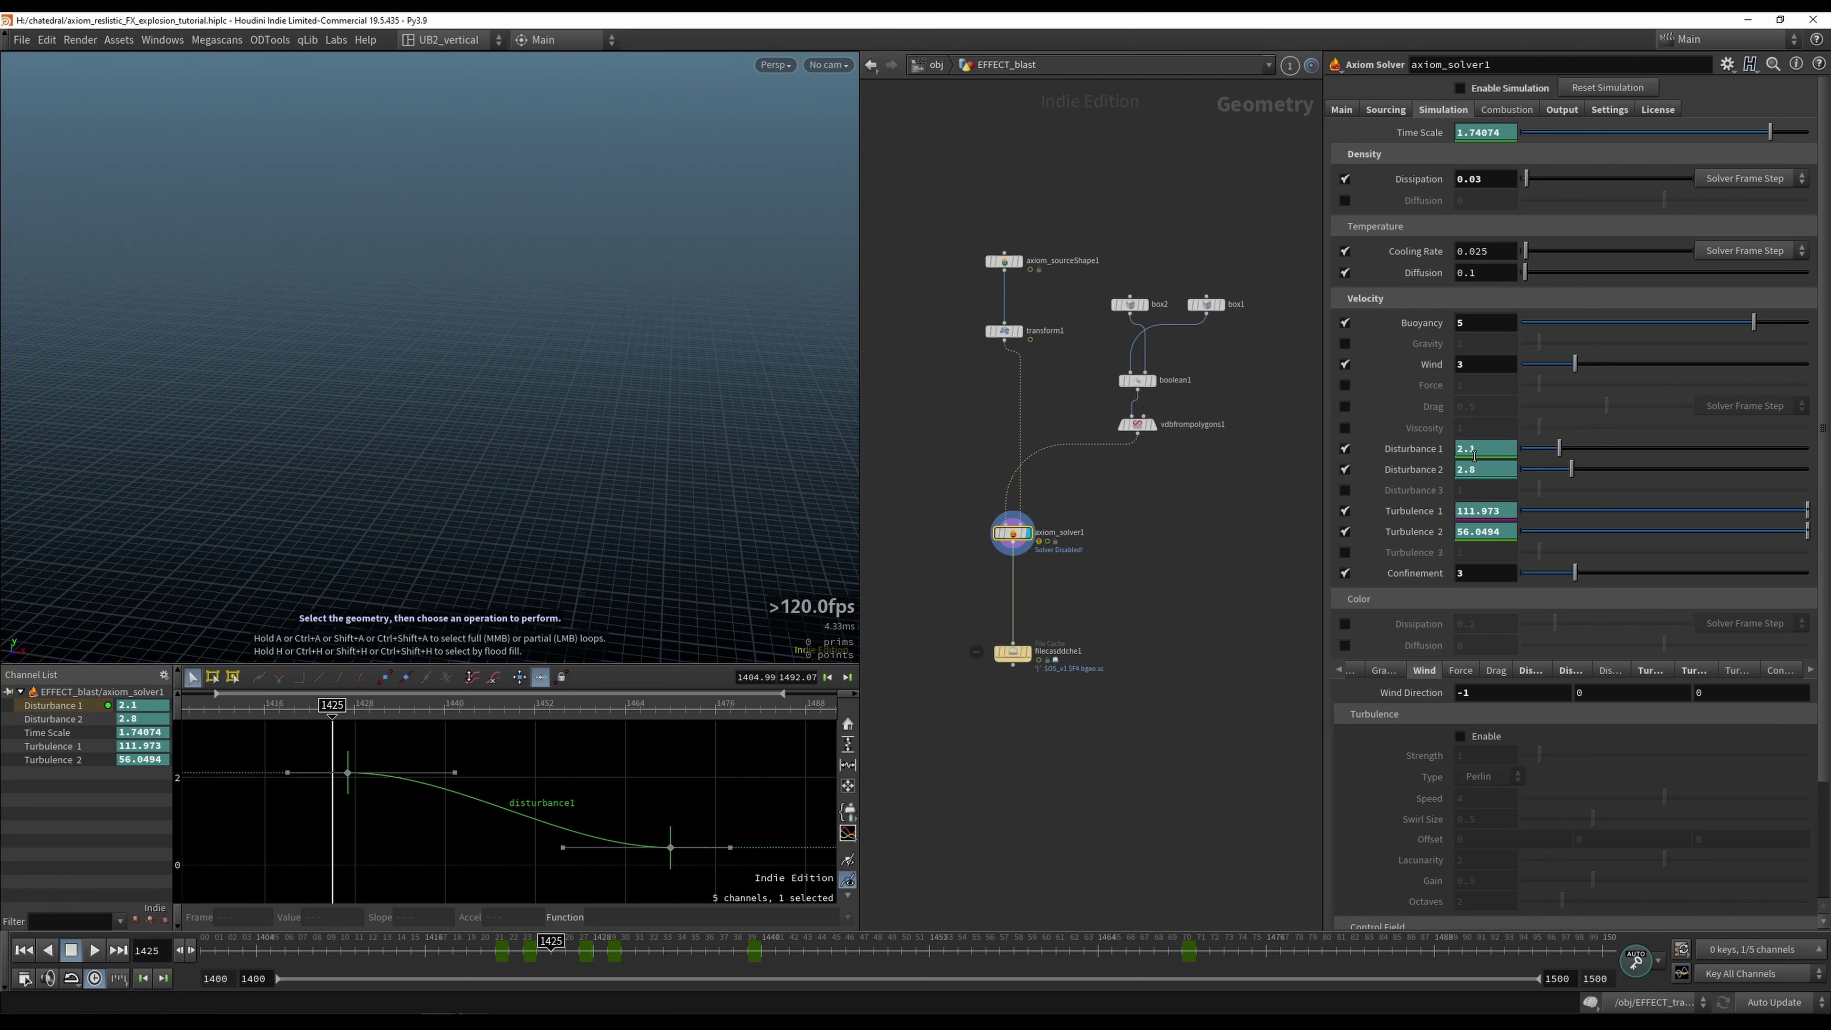
click(1430, 452)
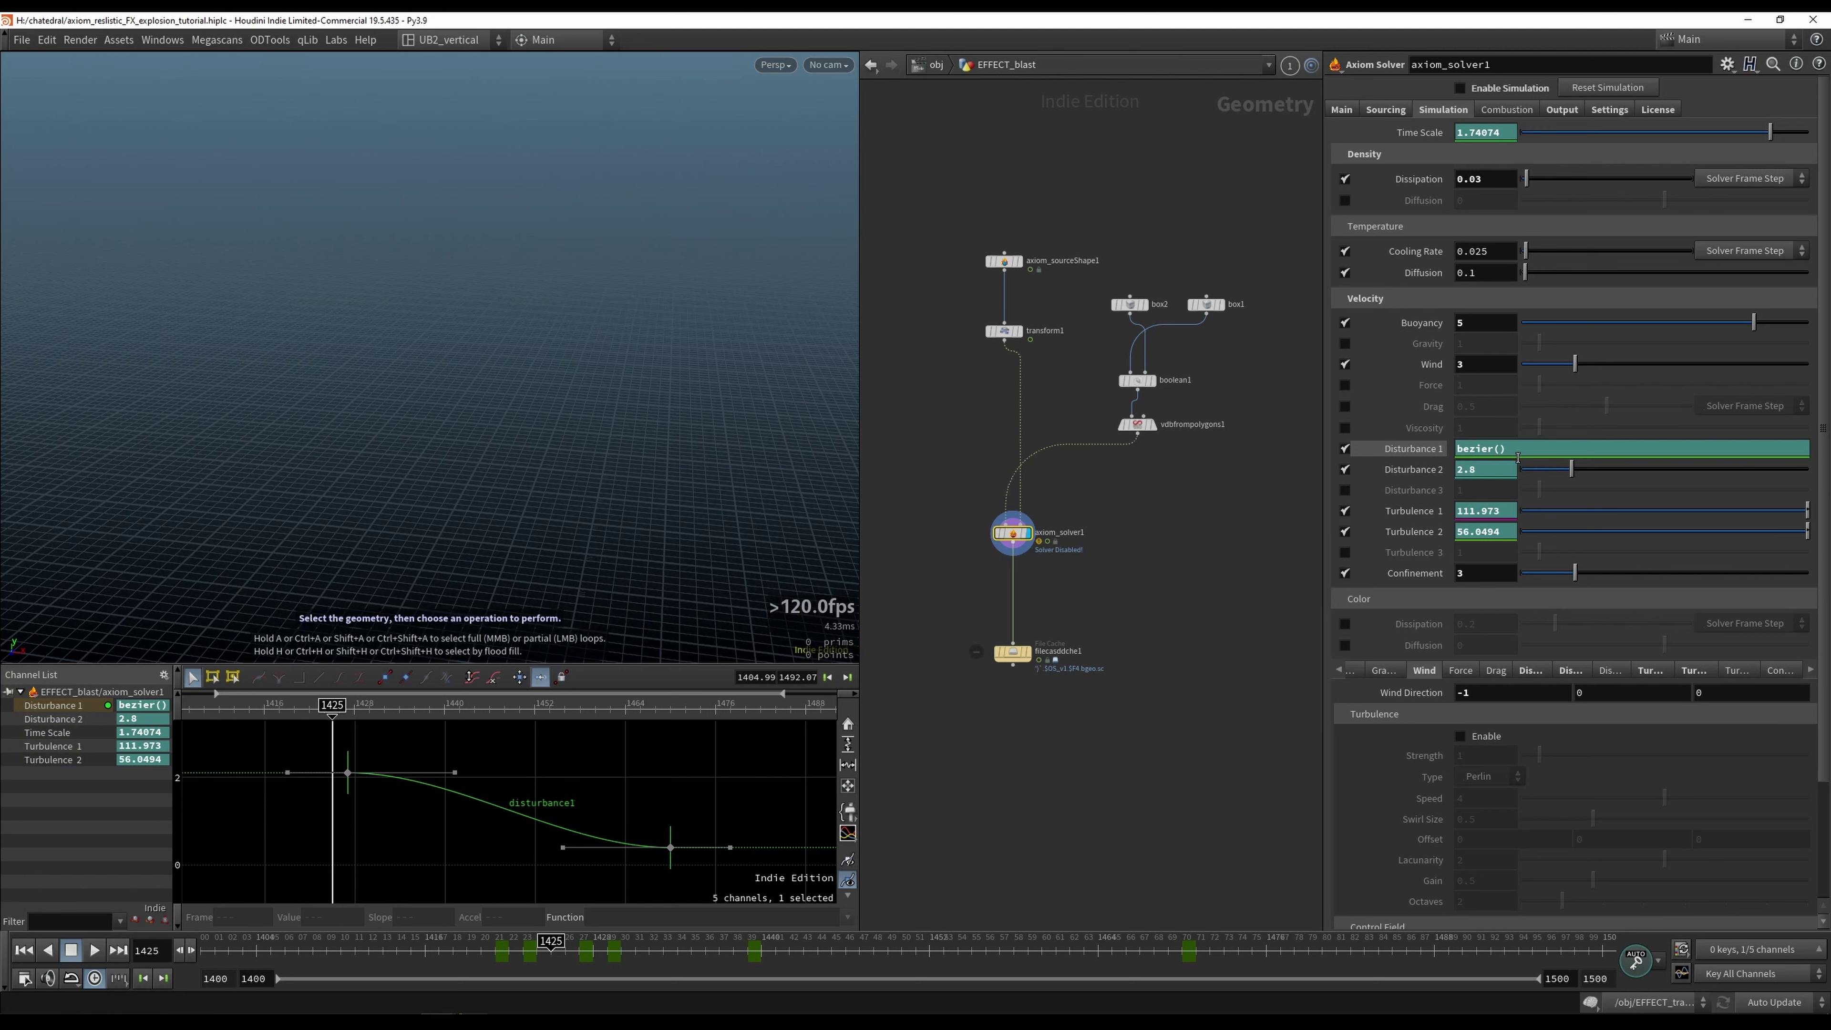
click(1546, 450)
text(*0.5)
key(Return)
drag(699, 779, 302, 876)
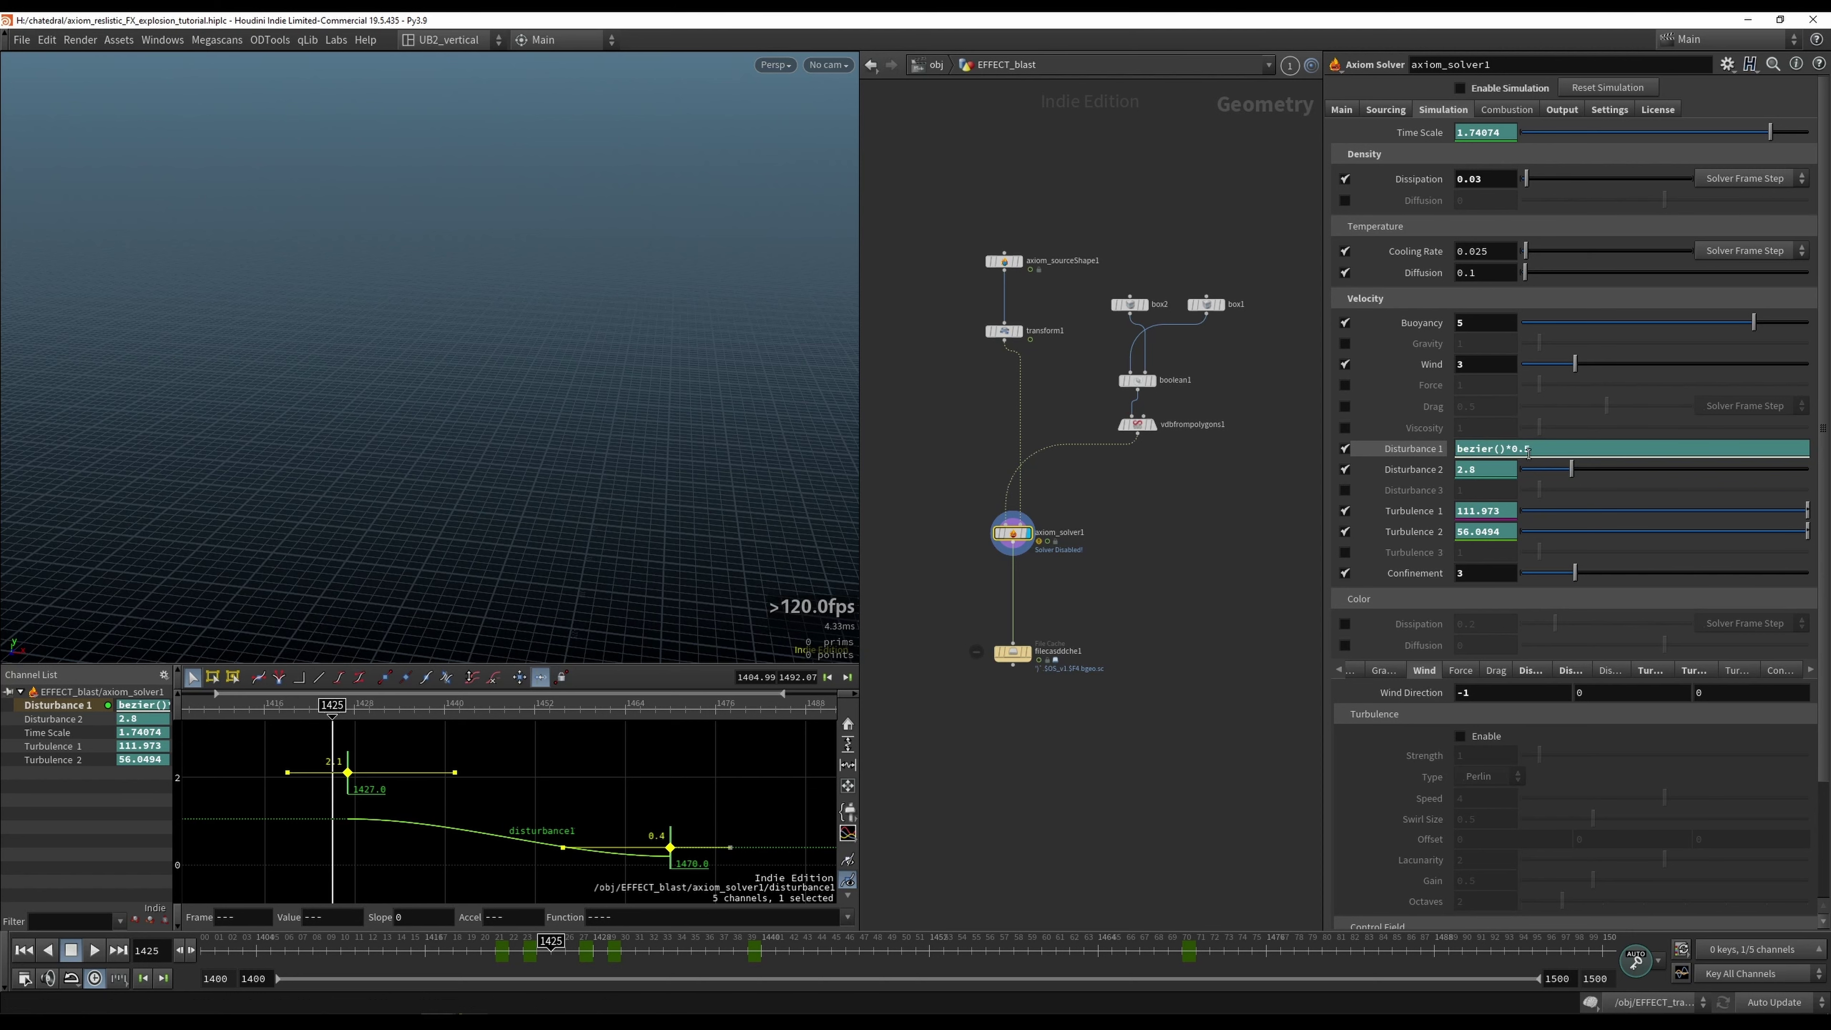
Step: Undo the bezier()*0.5 expression on Disturbance 1 and switch the parameter back to showing its value
key(ctrl+z)
key(ctrl+z)
key(ctrl+z)
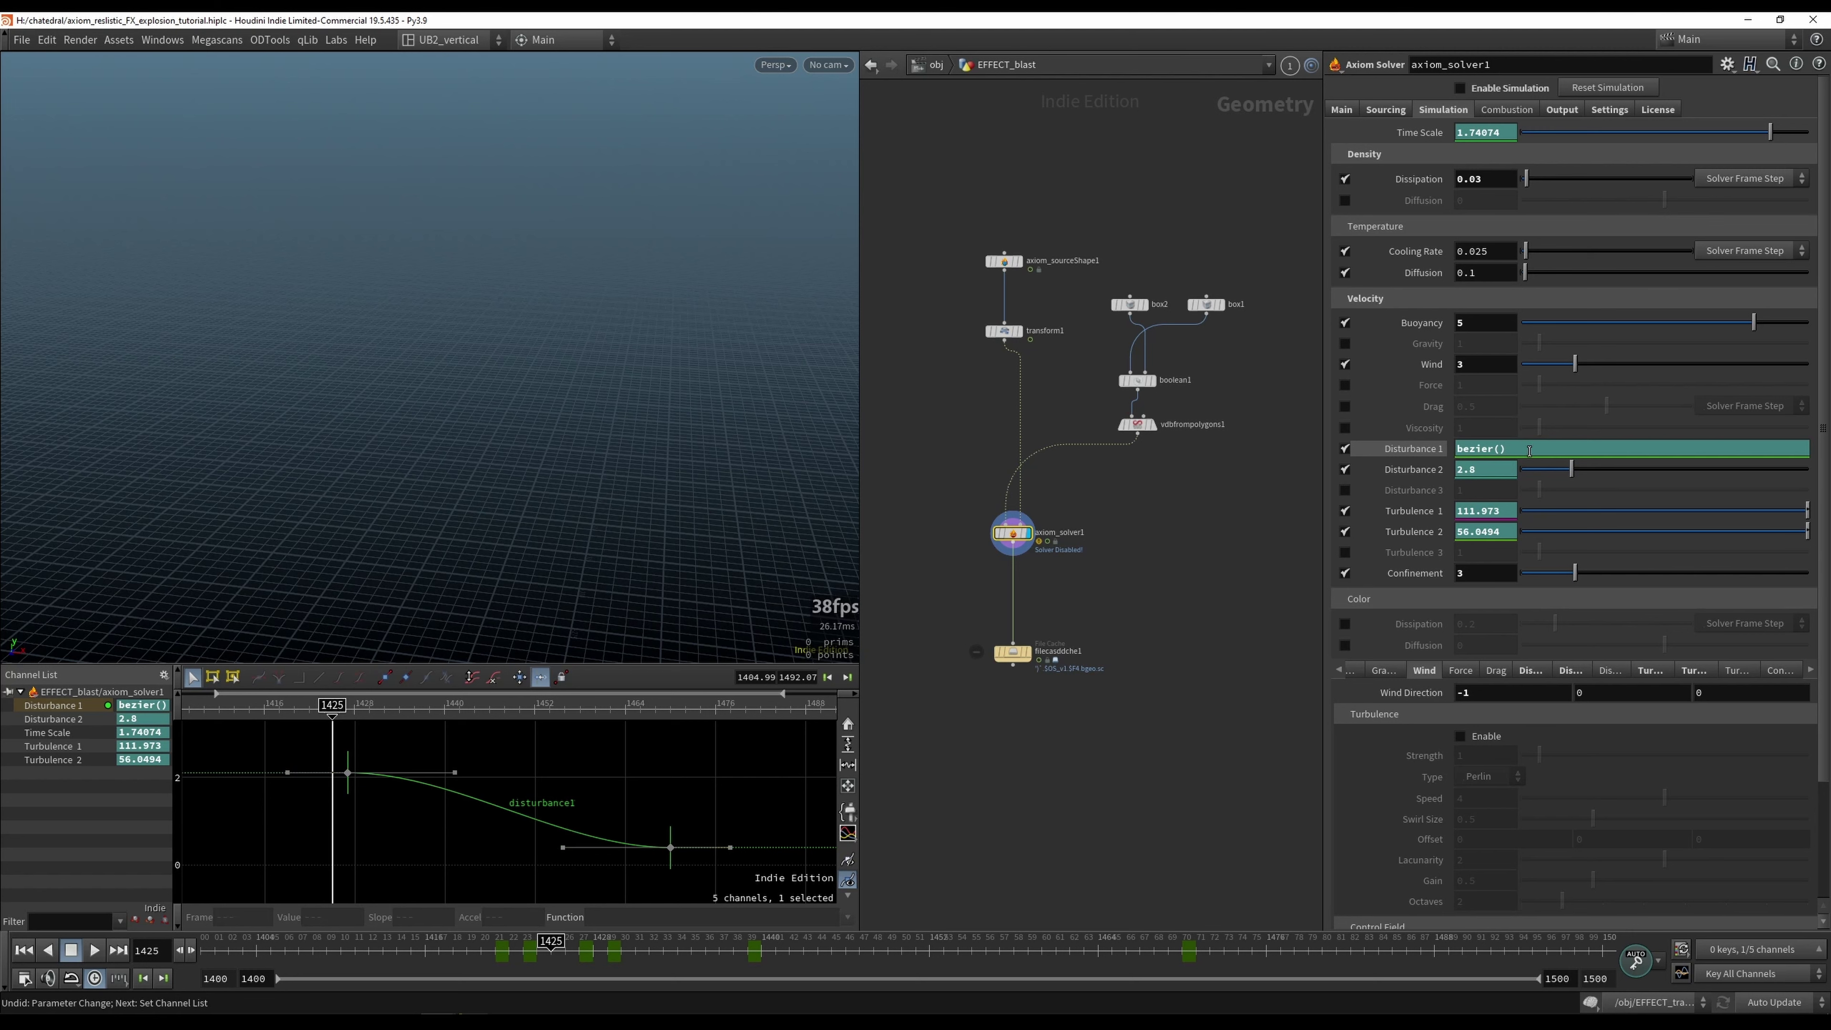
click(1440, 452)
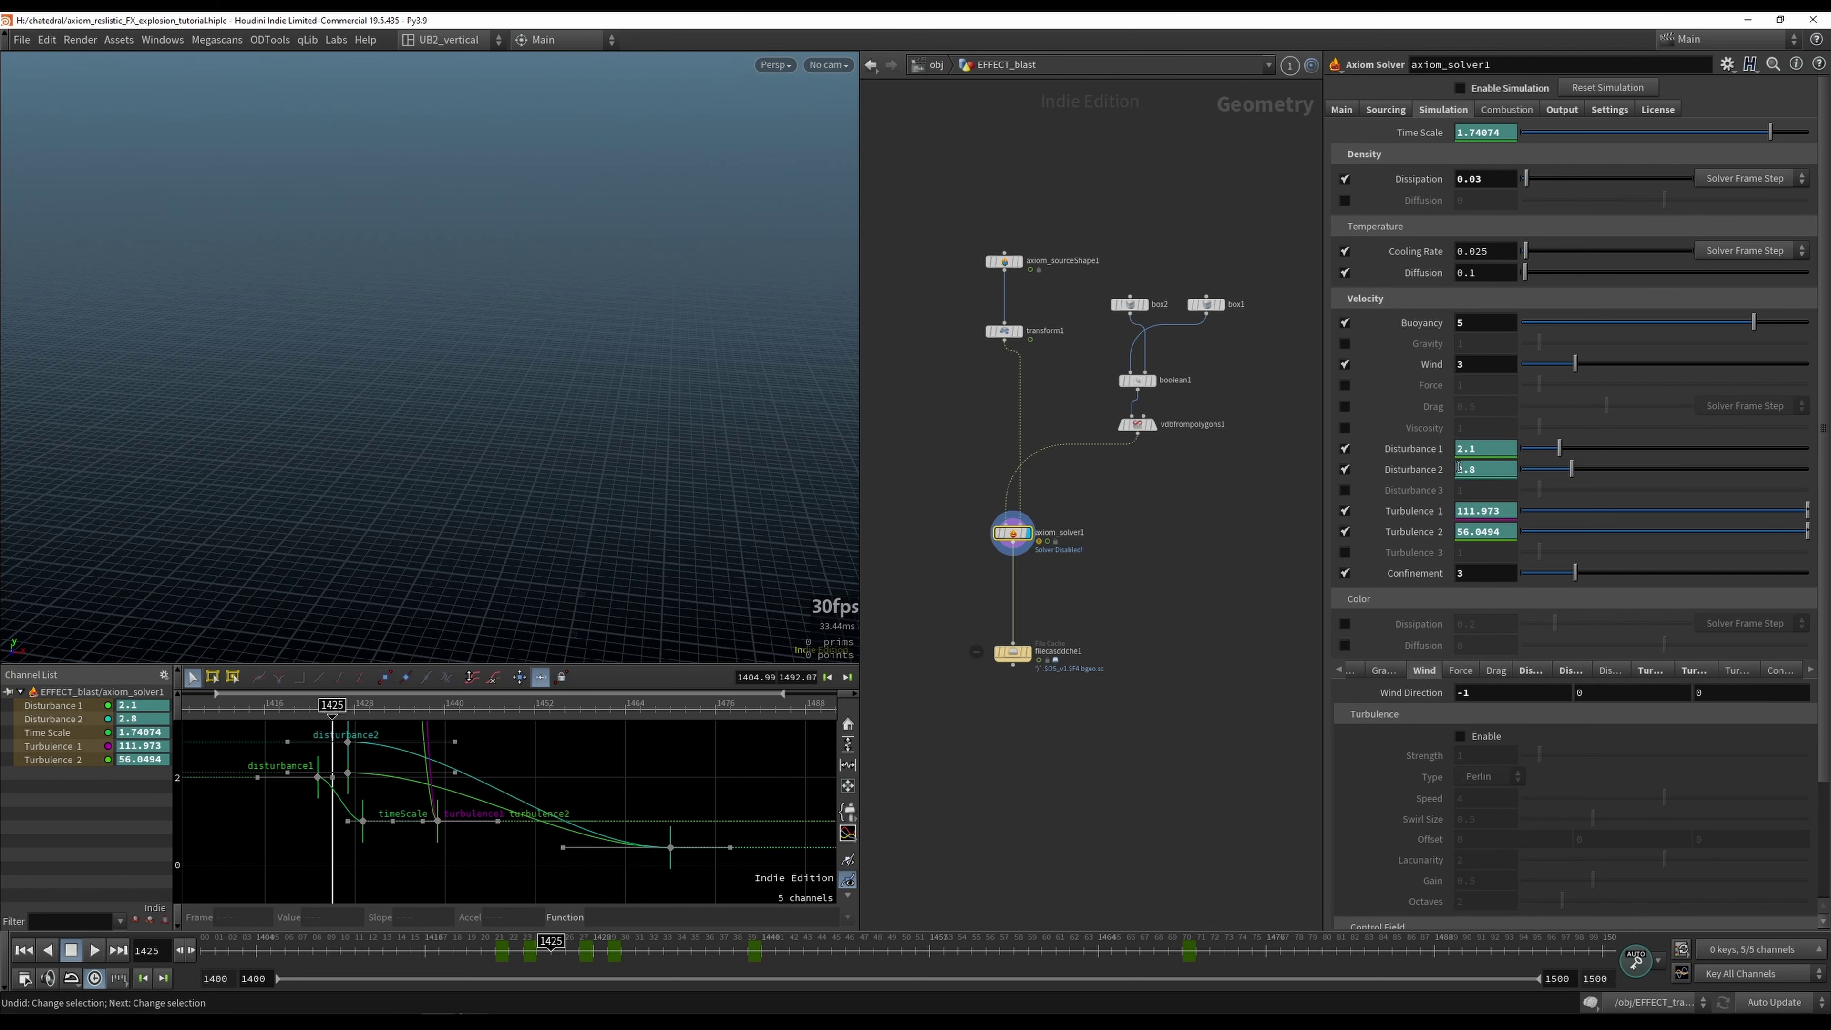
click(1440, 452)
click(1433, 456)
Step: Display the existing file cache node filecasddche1 and inspect the cached explosion at frame 1436
click(1126, 584)
middle_drag(1139, 546, 1101, 559)
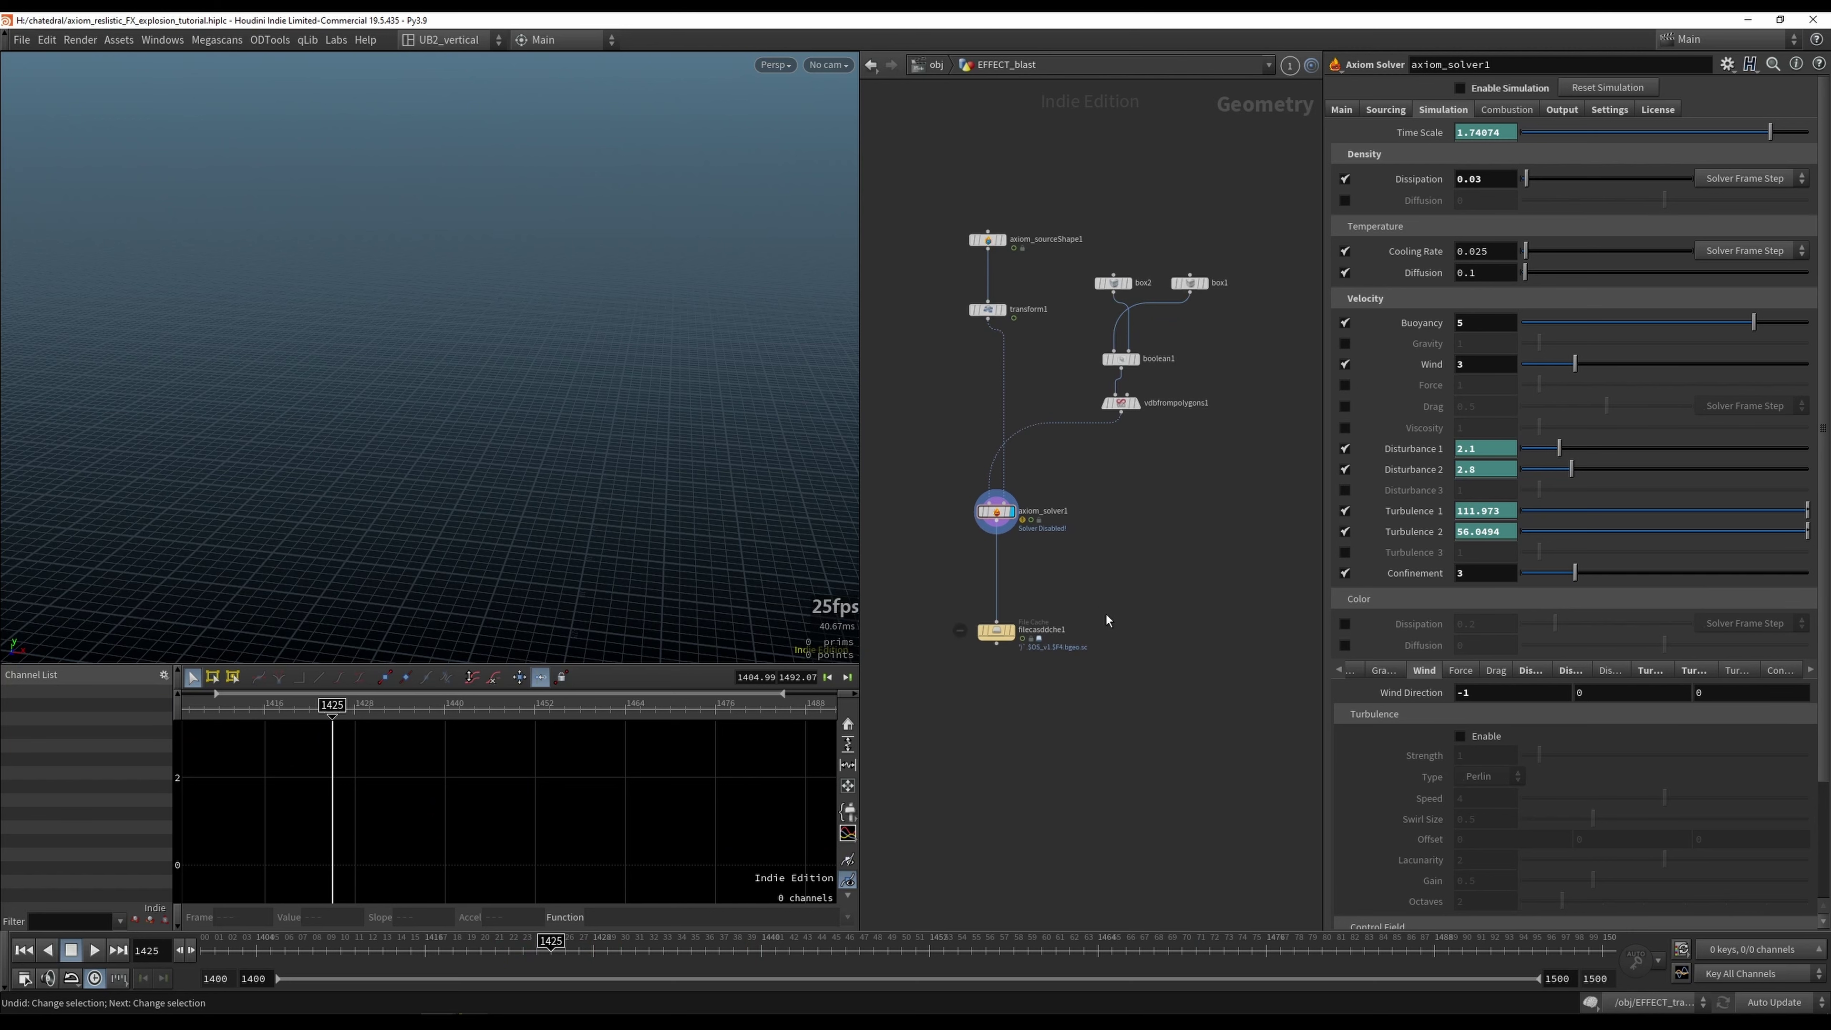
middle_drag(1113, 601, 1107, 596)
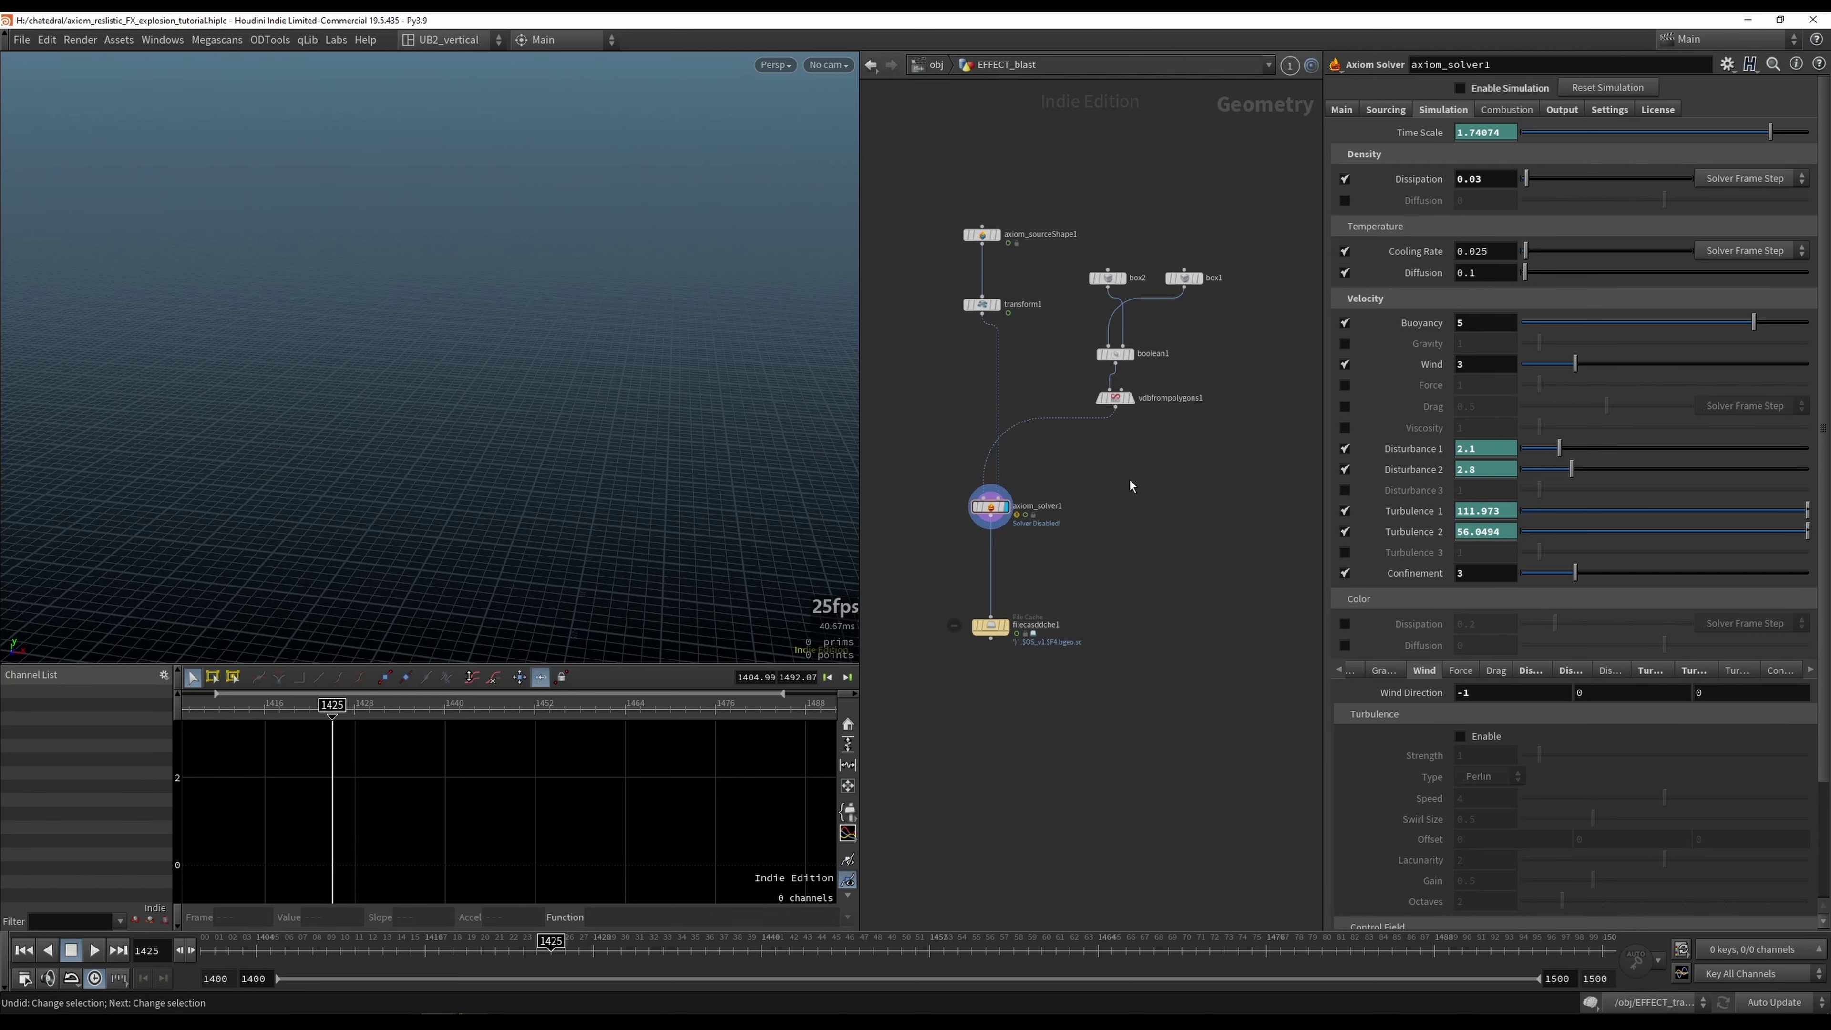
drag(1062, 588, 942, 662)
key(r)
drag(607, 950, 705, 891)
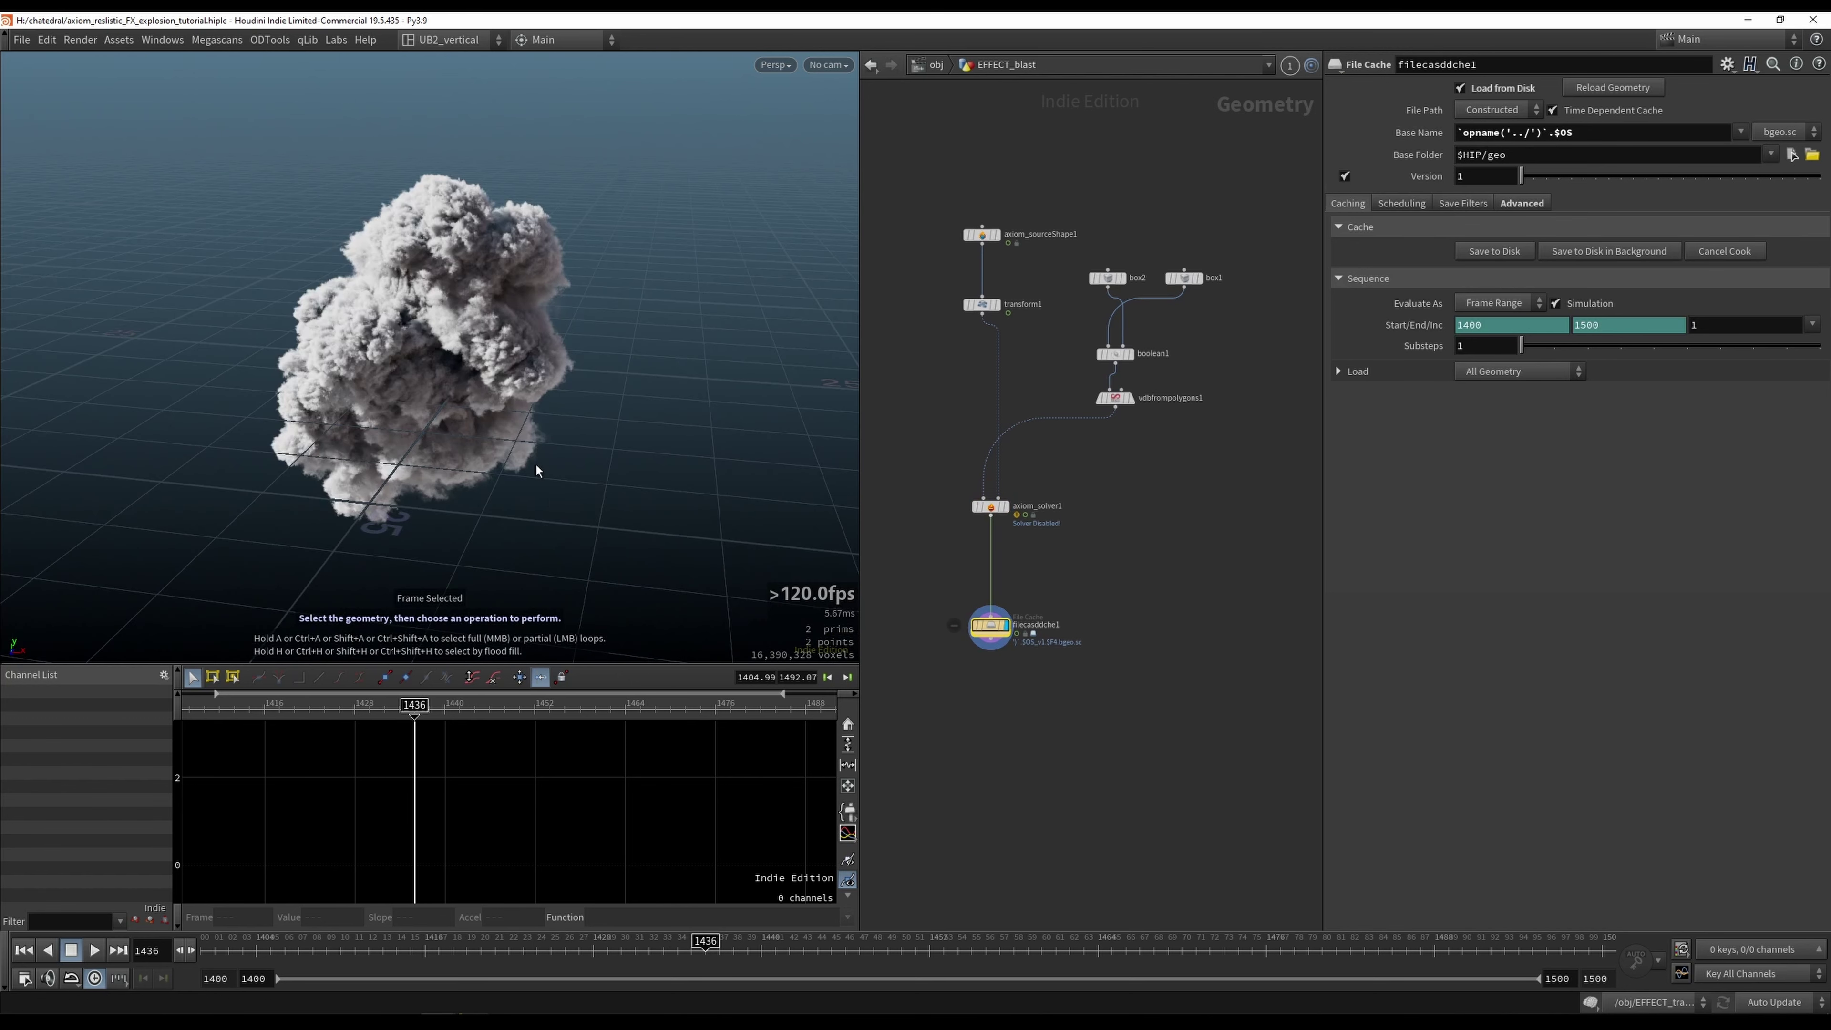
alt+drag(536, 470, 476, 408)
alt+right_drag(476, 408, 462, 345)
Step: Add a Labs File Cache node, connect it to the output of axiom_solver1 and arrange it beside the existing cache
middle_drag(1104, 593, 1089, 608)
key(Tab)
text(file)
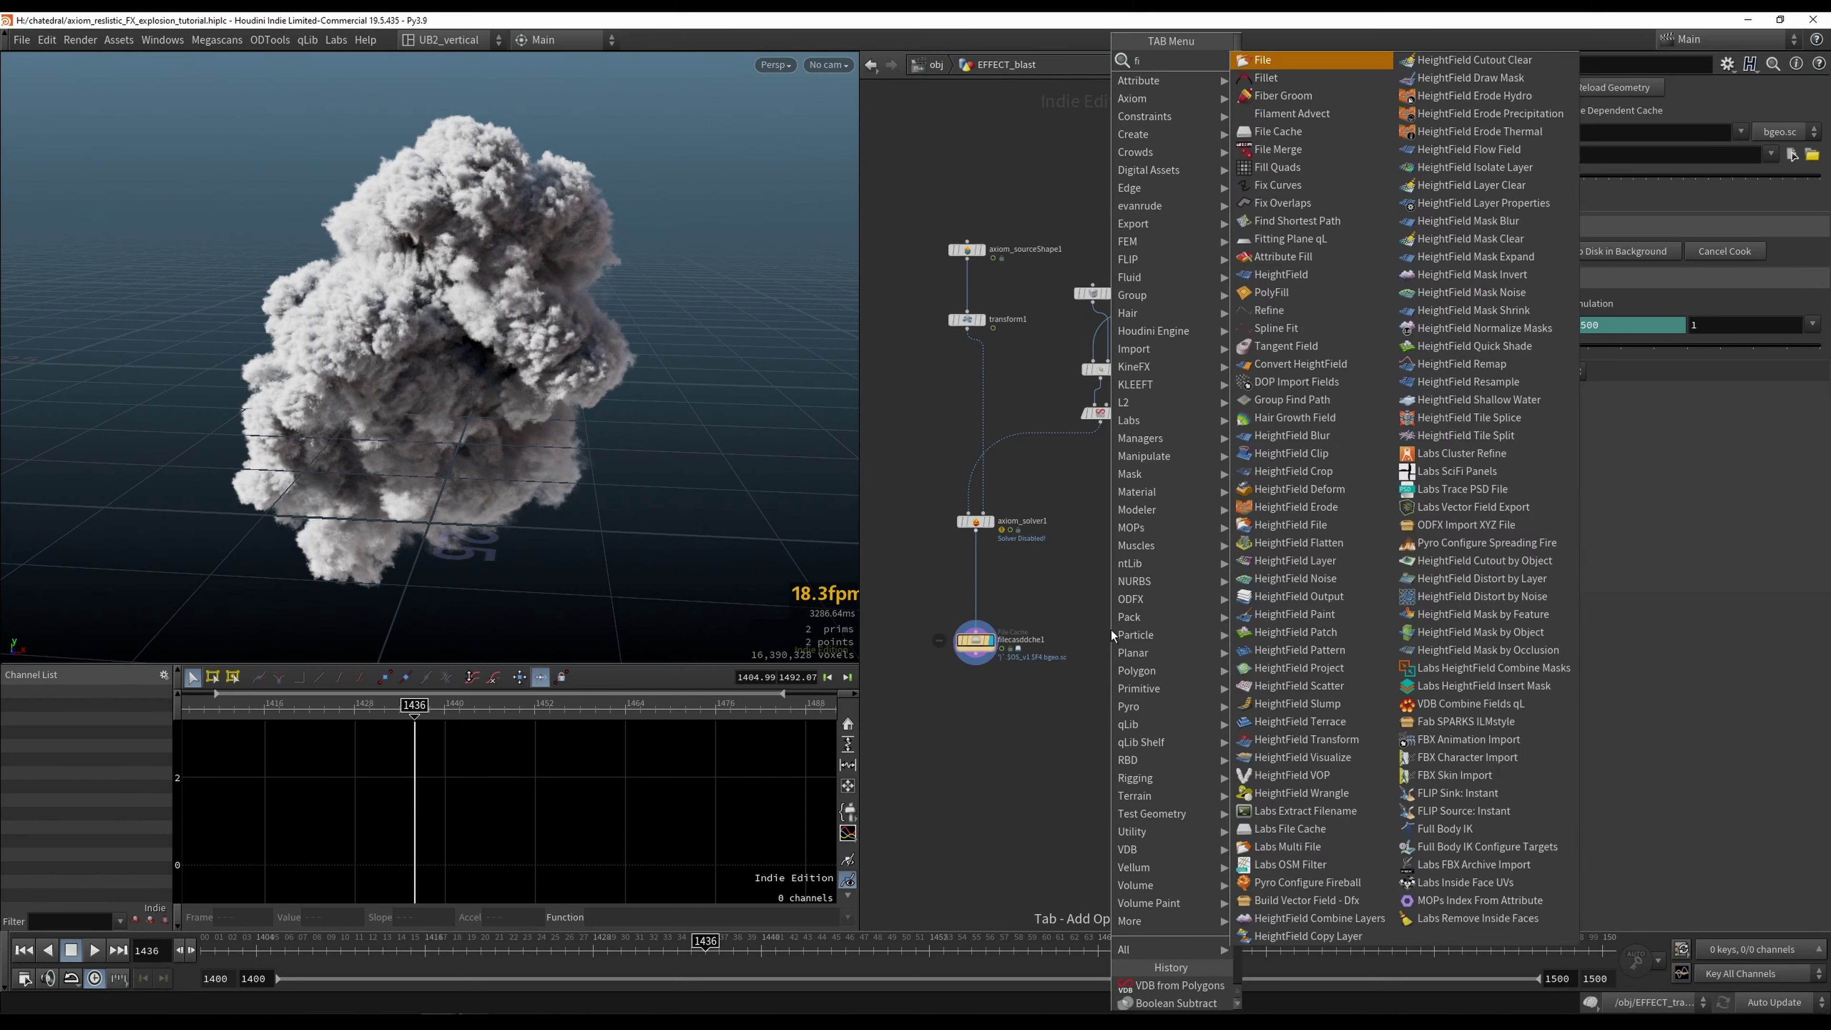
key(Down)
key(Return)
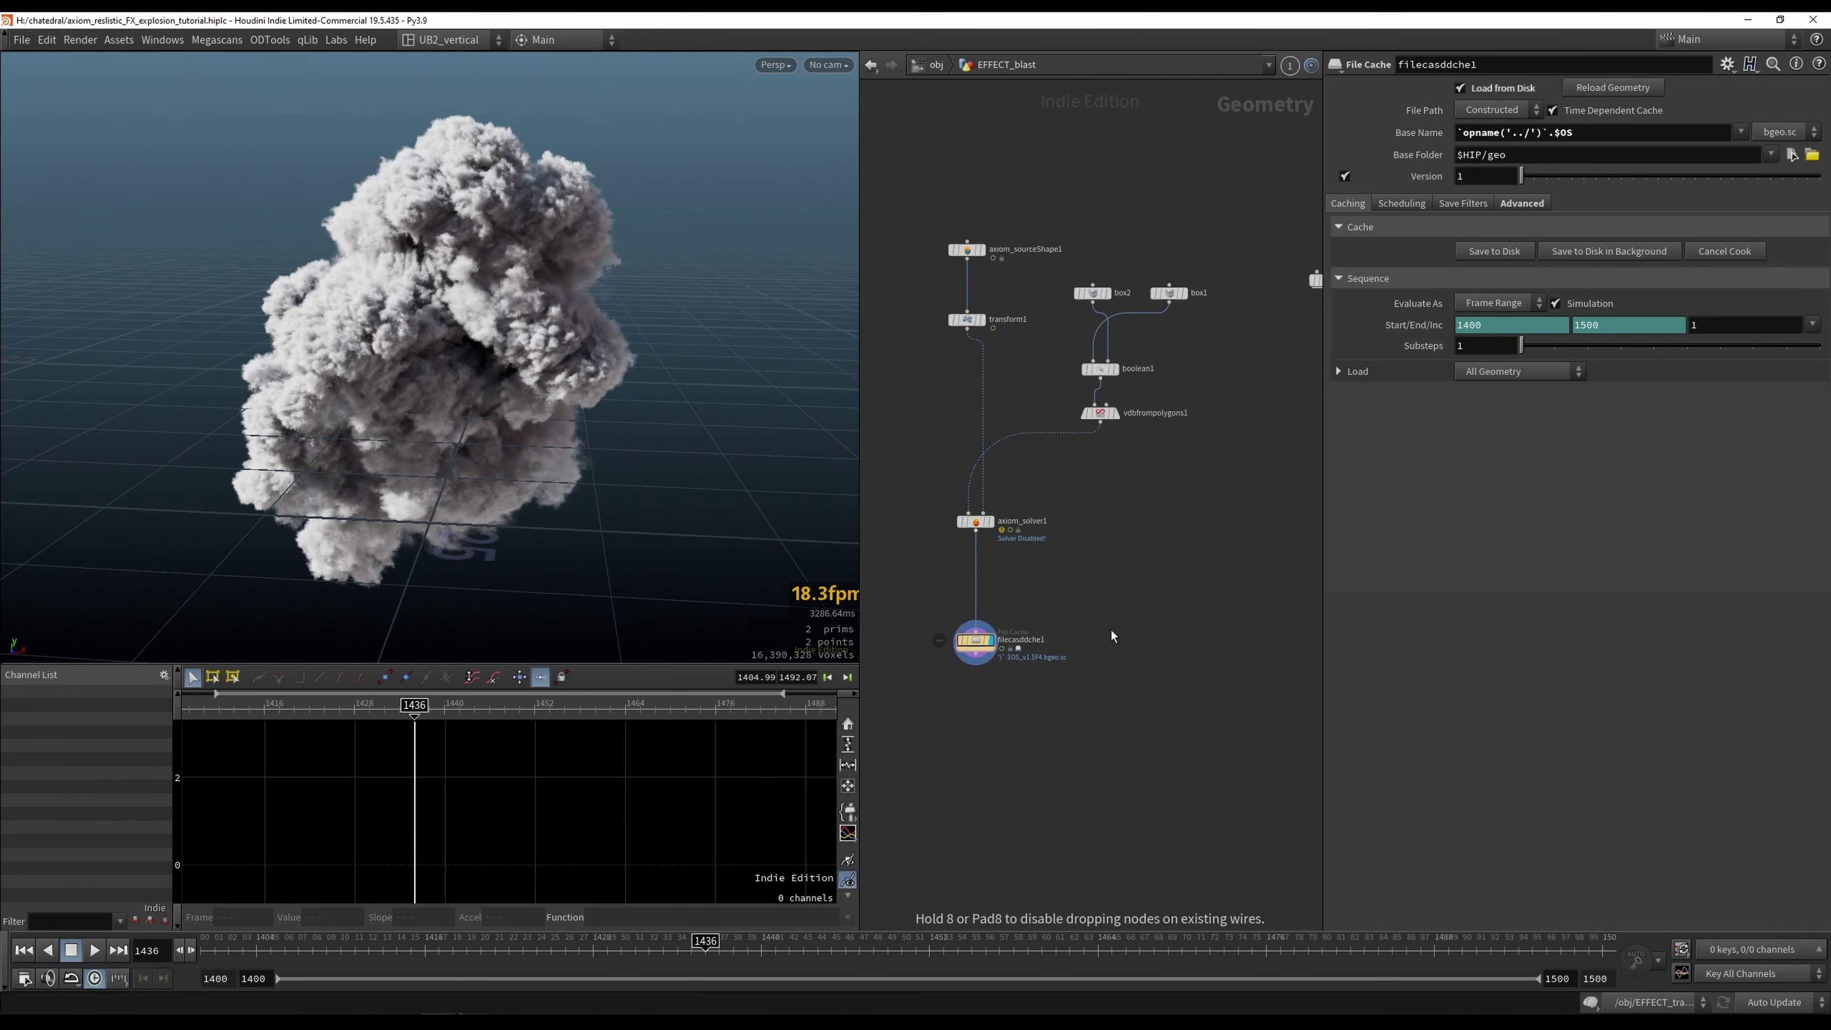
click(1112, 630)
scroll(1097, 591, up, 3)
drag(1116, 635, 919, 503)
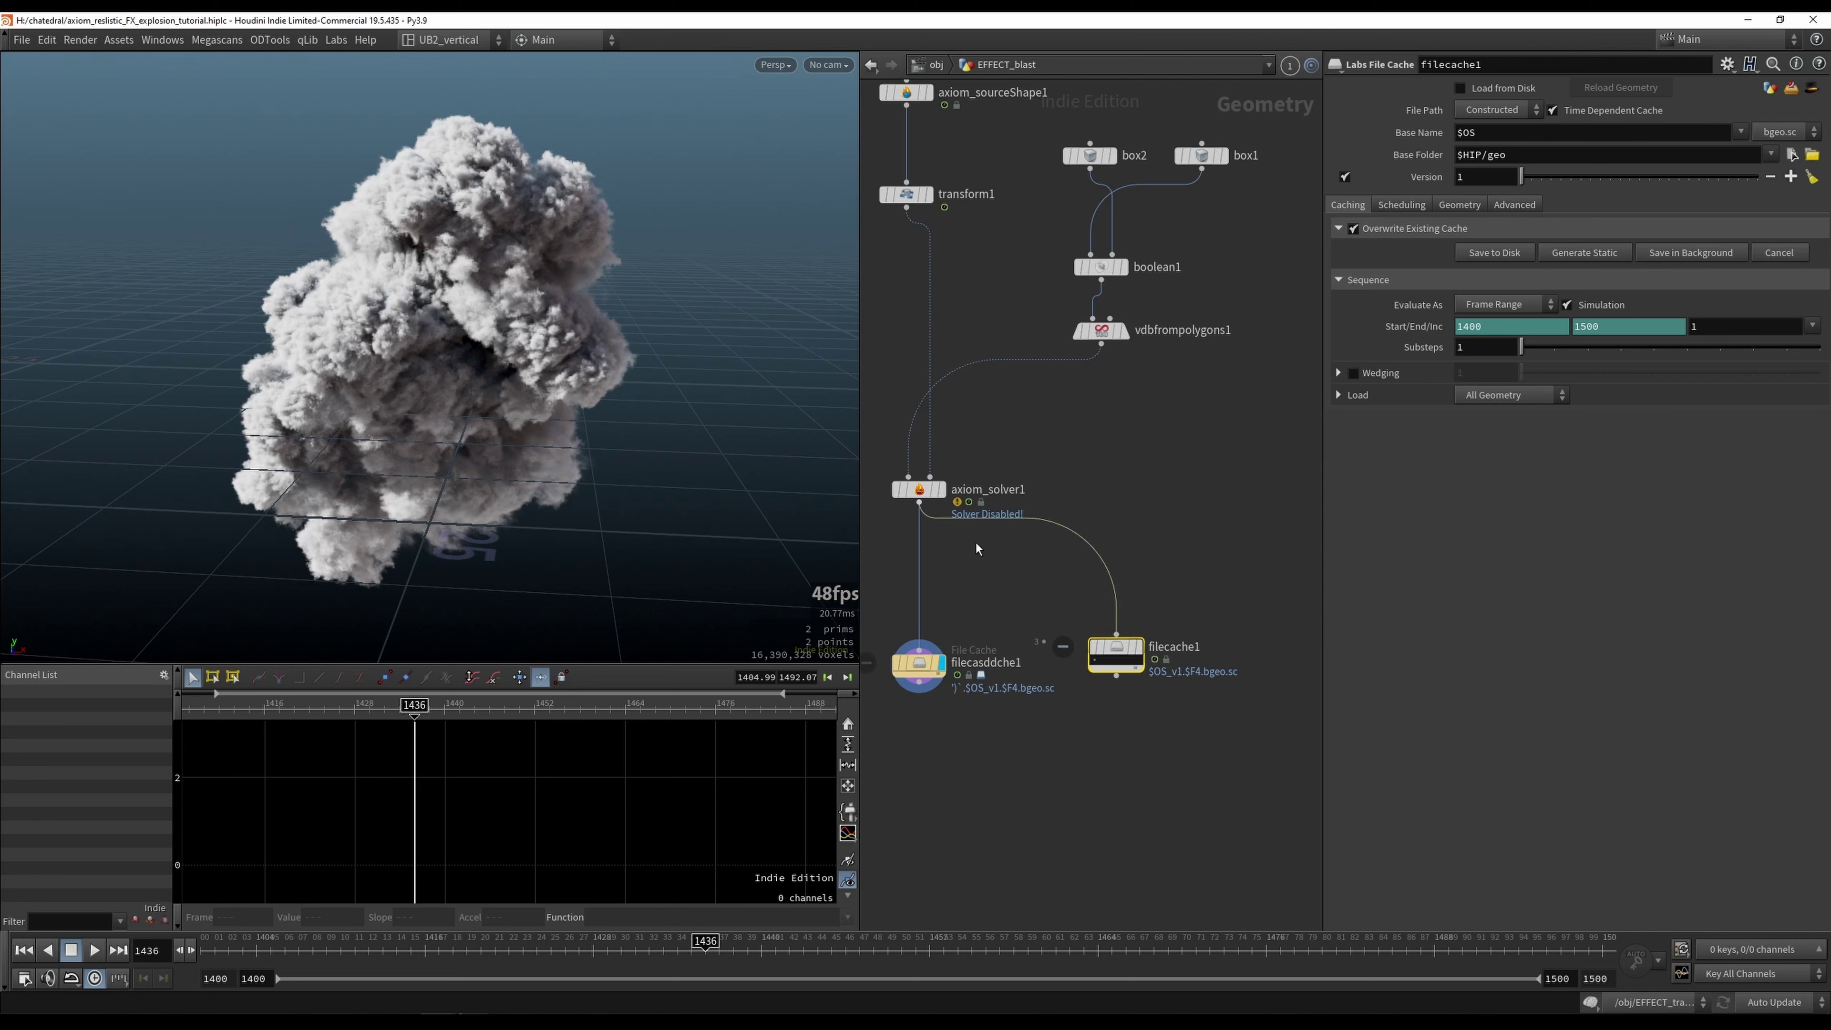
drag(1125, 660, 1147, 677)
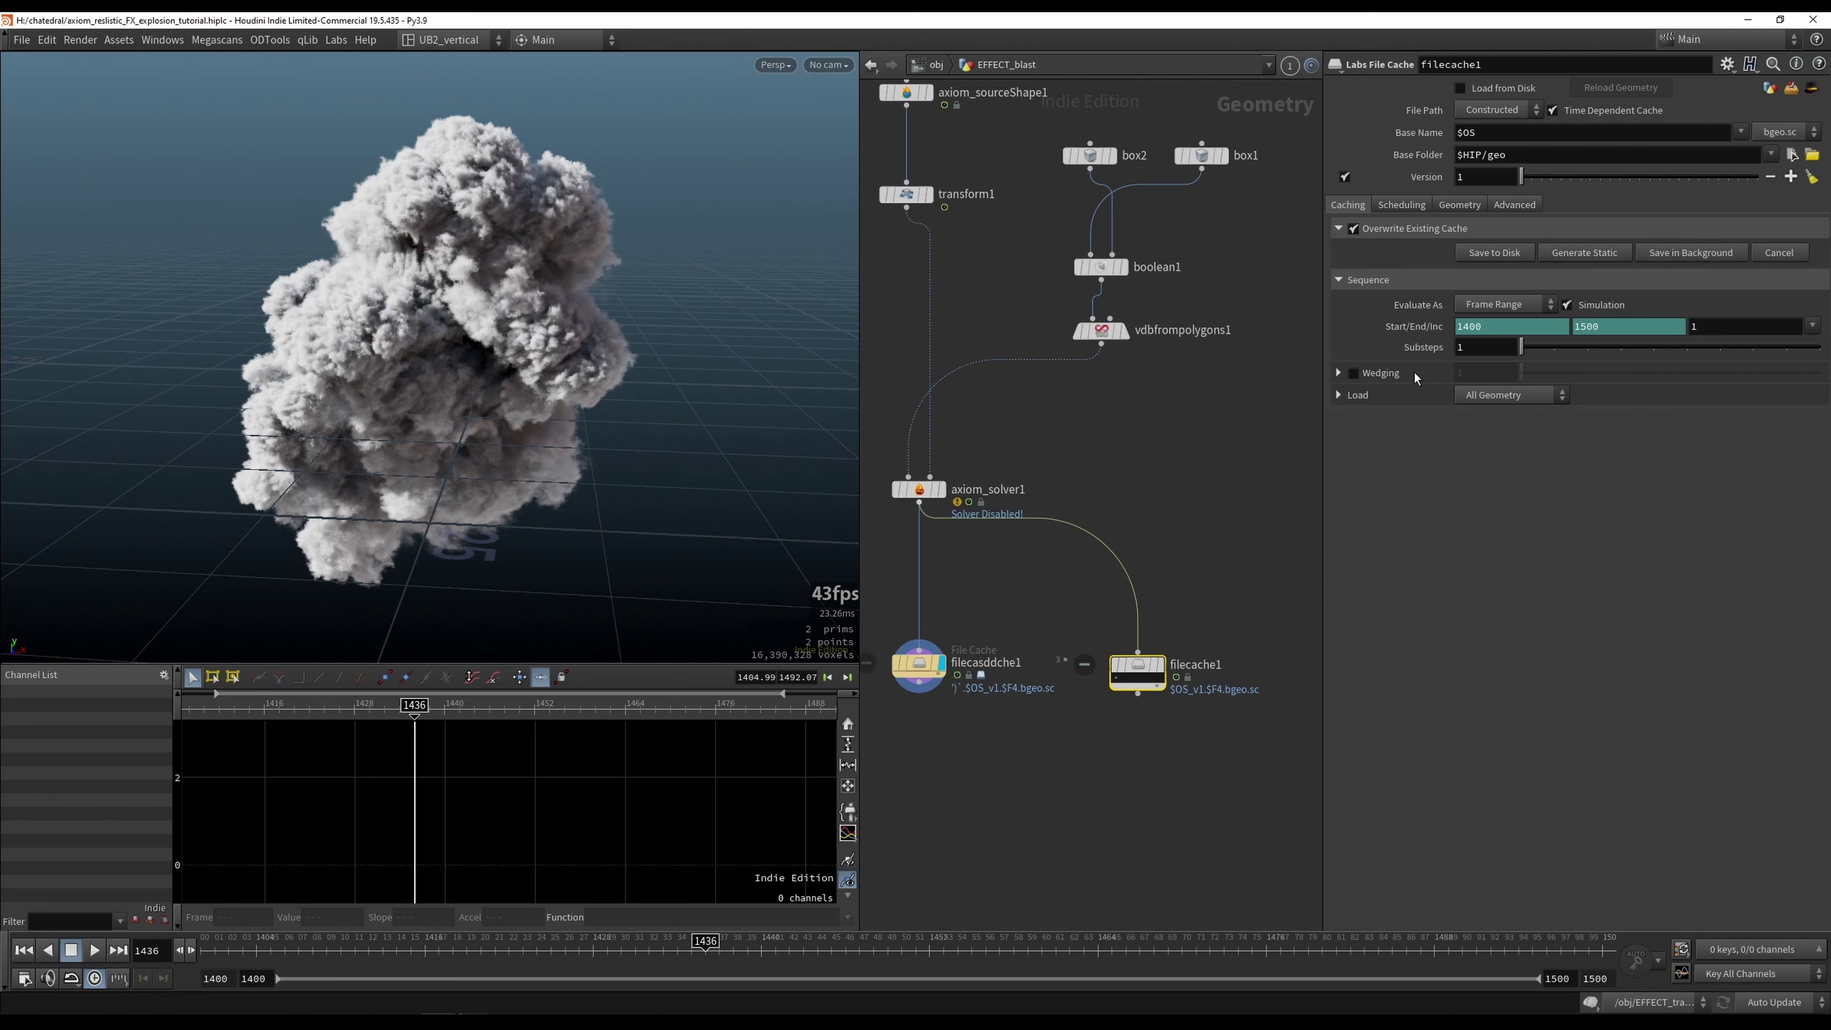
drag(918, 664, 906, 658)
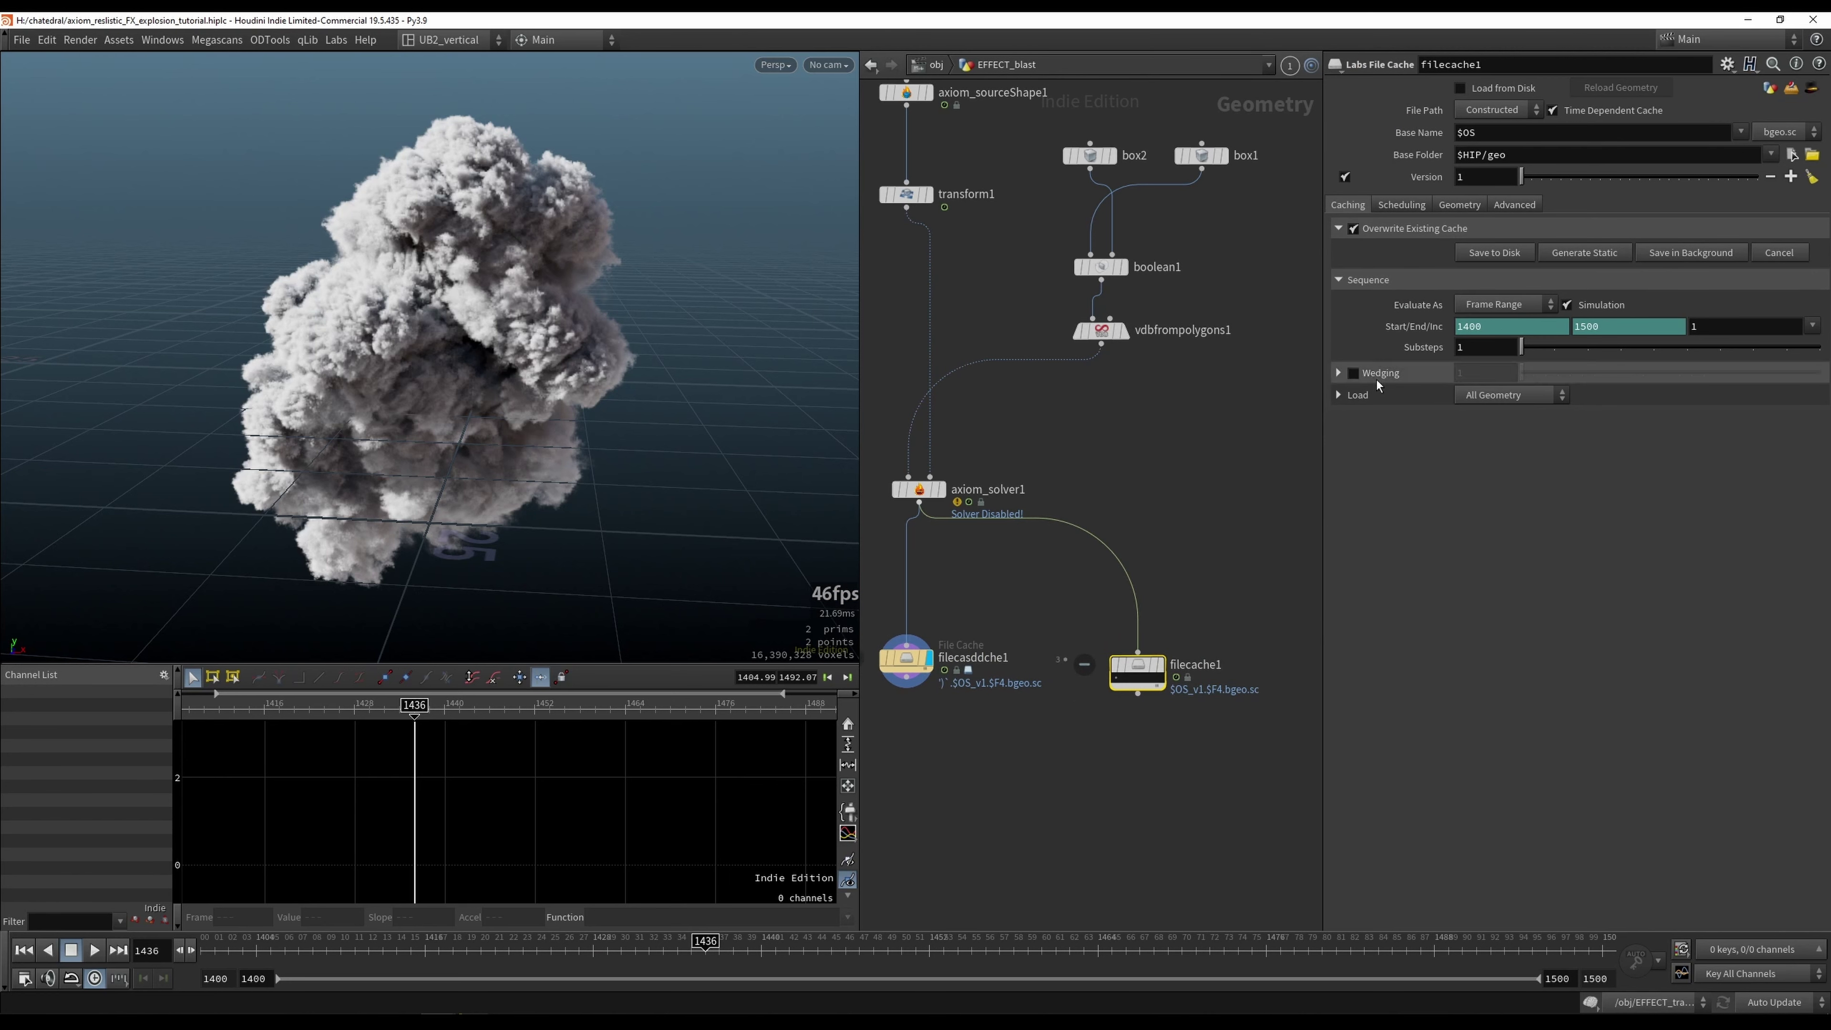
Step: Enable Wedging on the new filecache1 node and set the Wedge Count to 3
click(1353, 373)
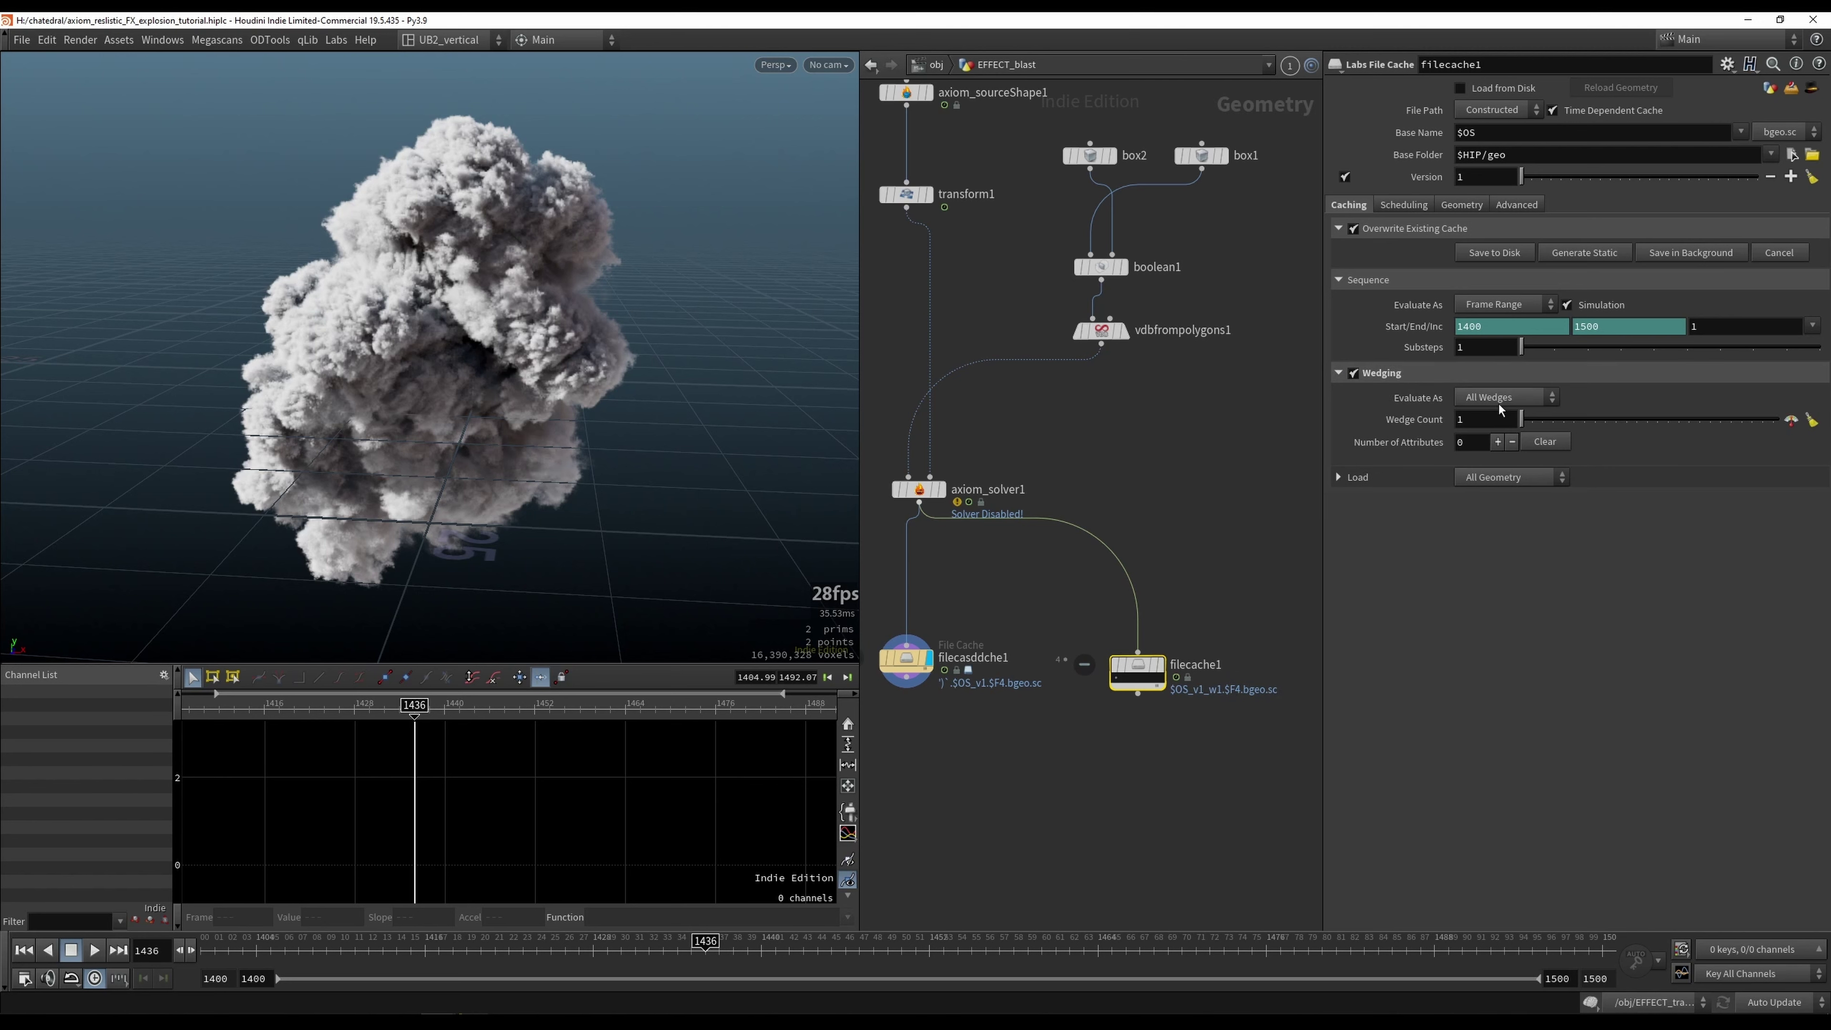
double_click(1489, 423)
text(3)
key(Return)
Step: Set the Division Size of axiom_solver1 to 0.08
drag(994, 453, 910, 542)
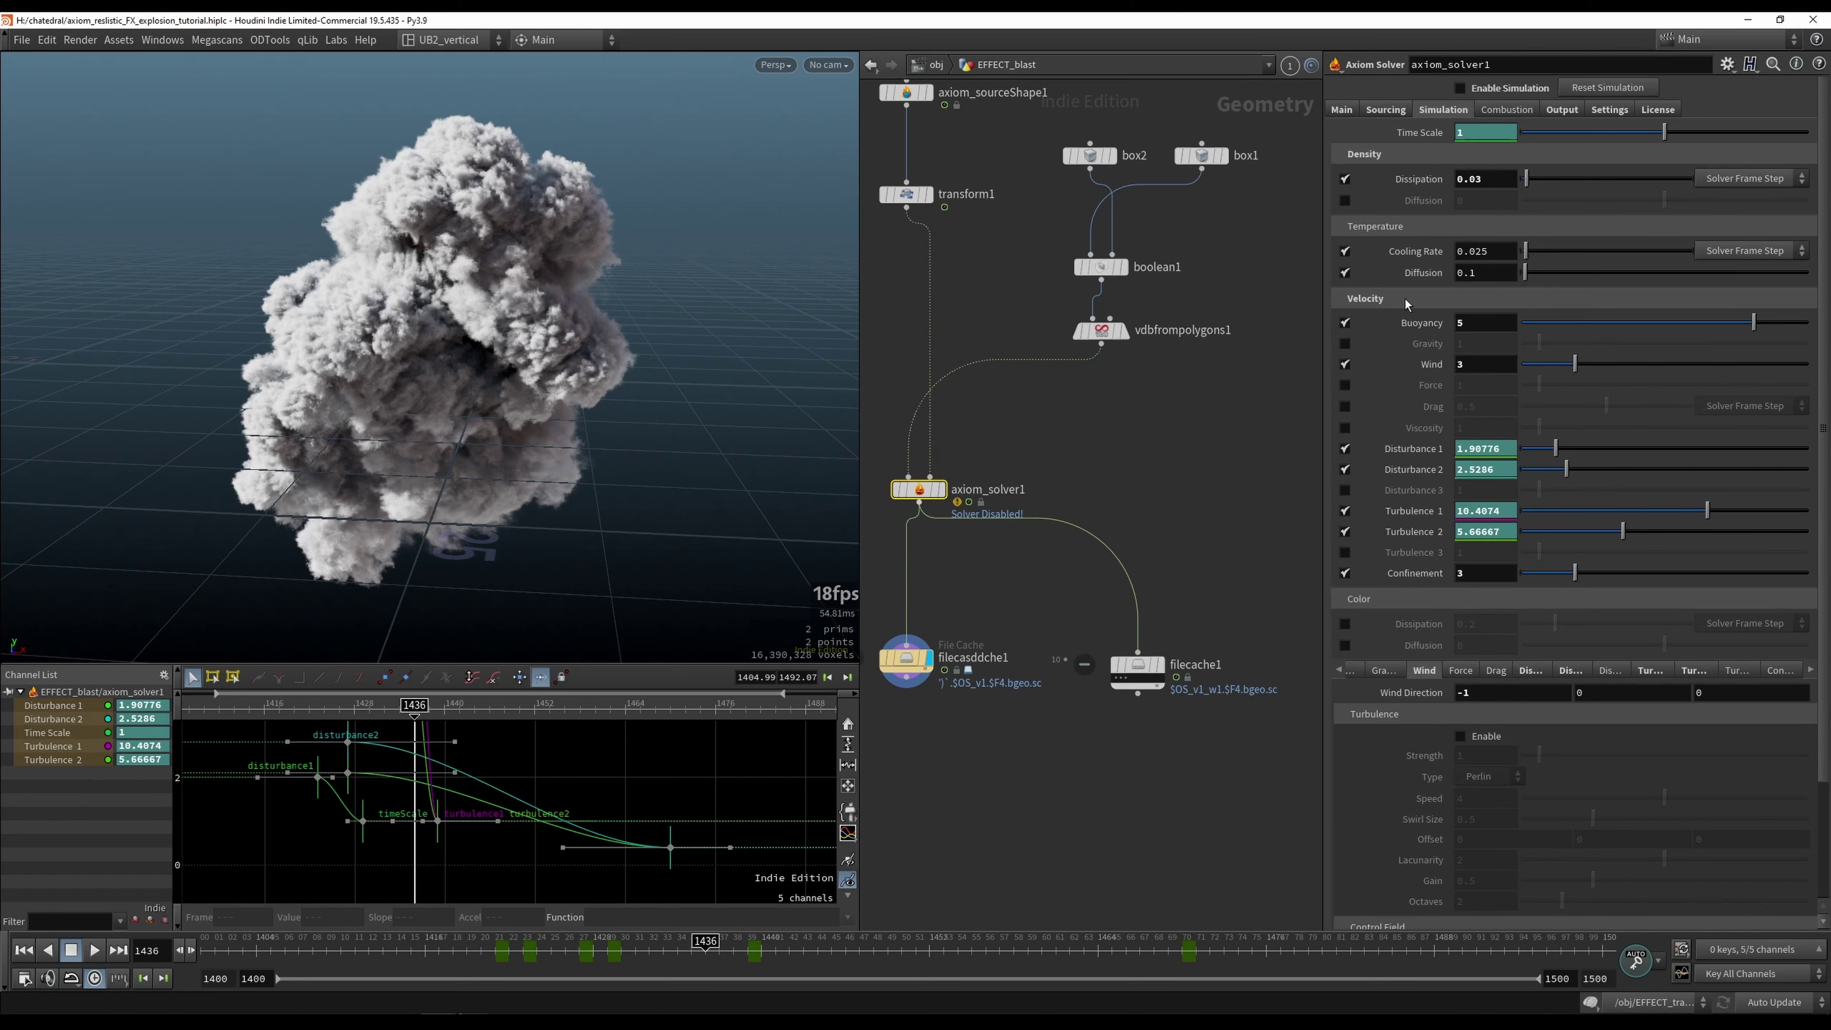
click(1346, 111)
drag(1475, 256, 1491, 257)
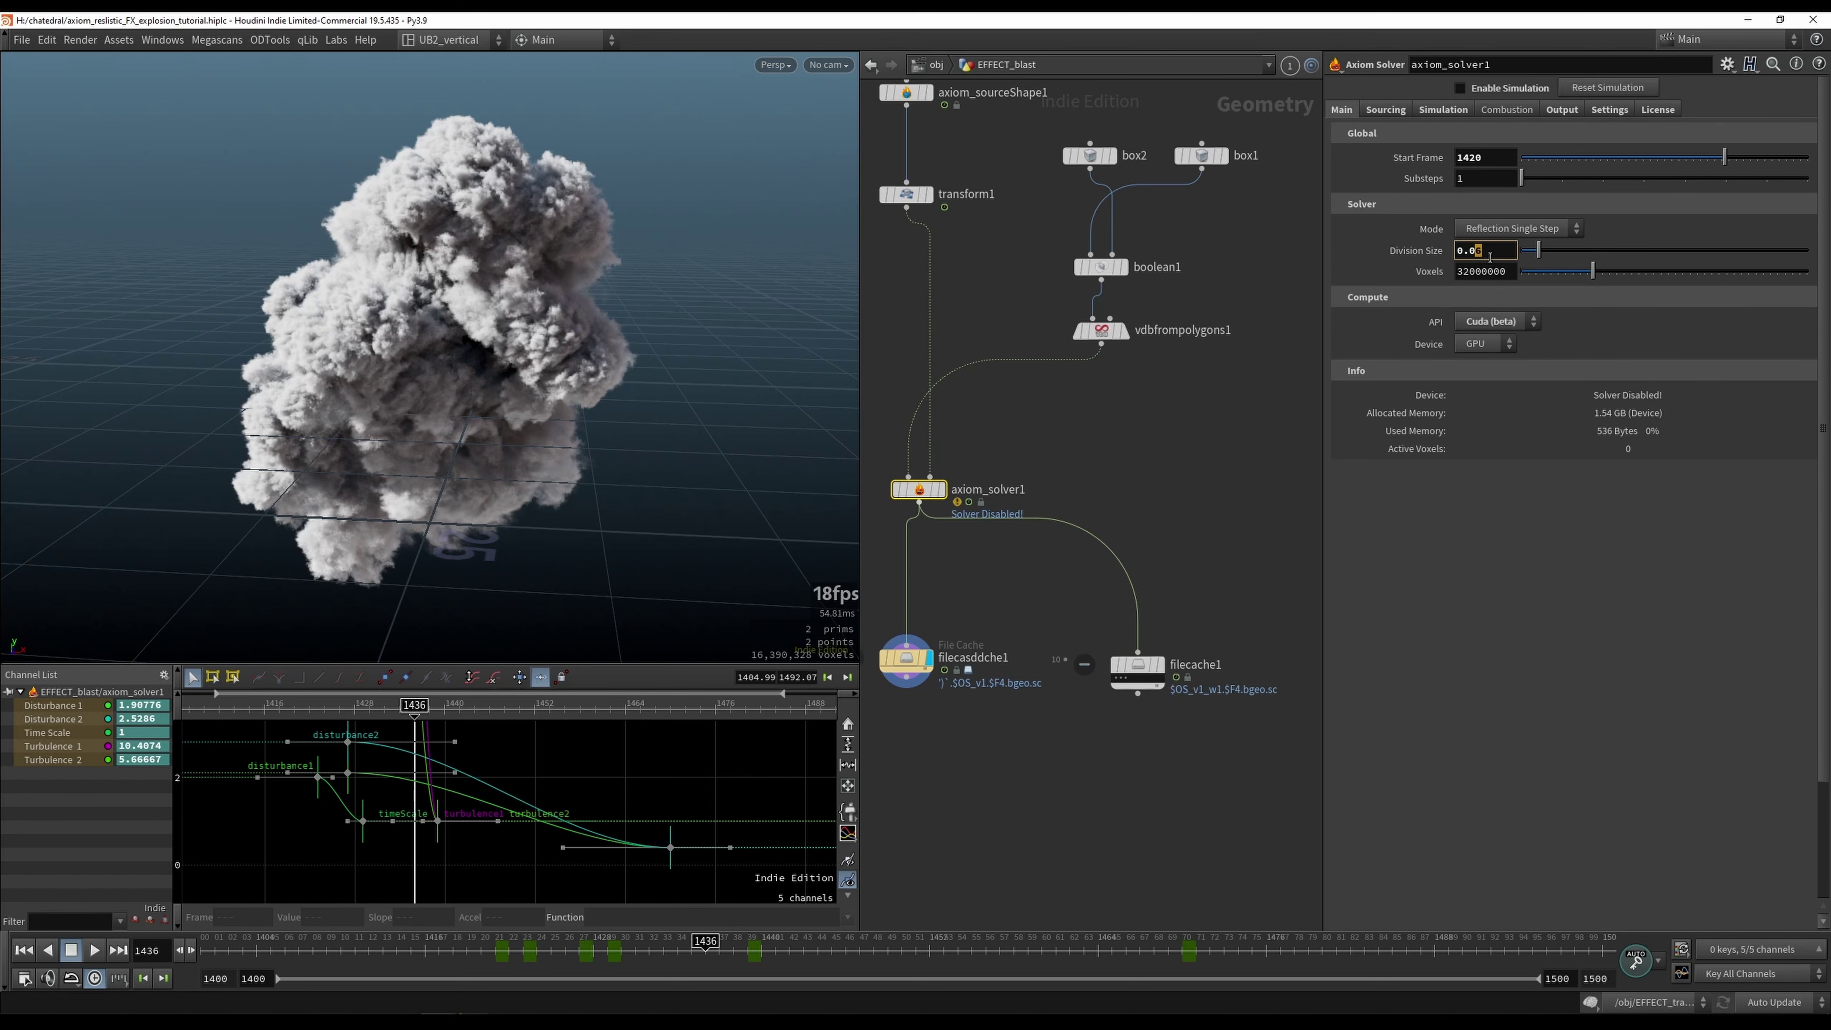
click(1279, 478)
middle_drag(1279, 478, 1274, 419)
Step: Display filecache1 and add one wedge attribute to it that uses a Custom Range
click(1137, 606)
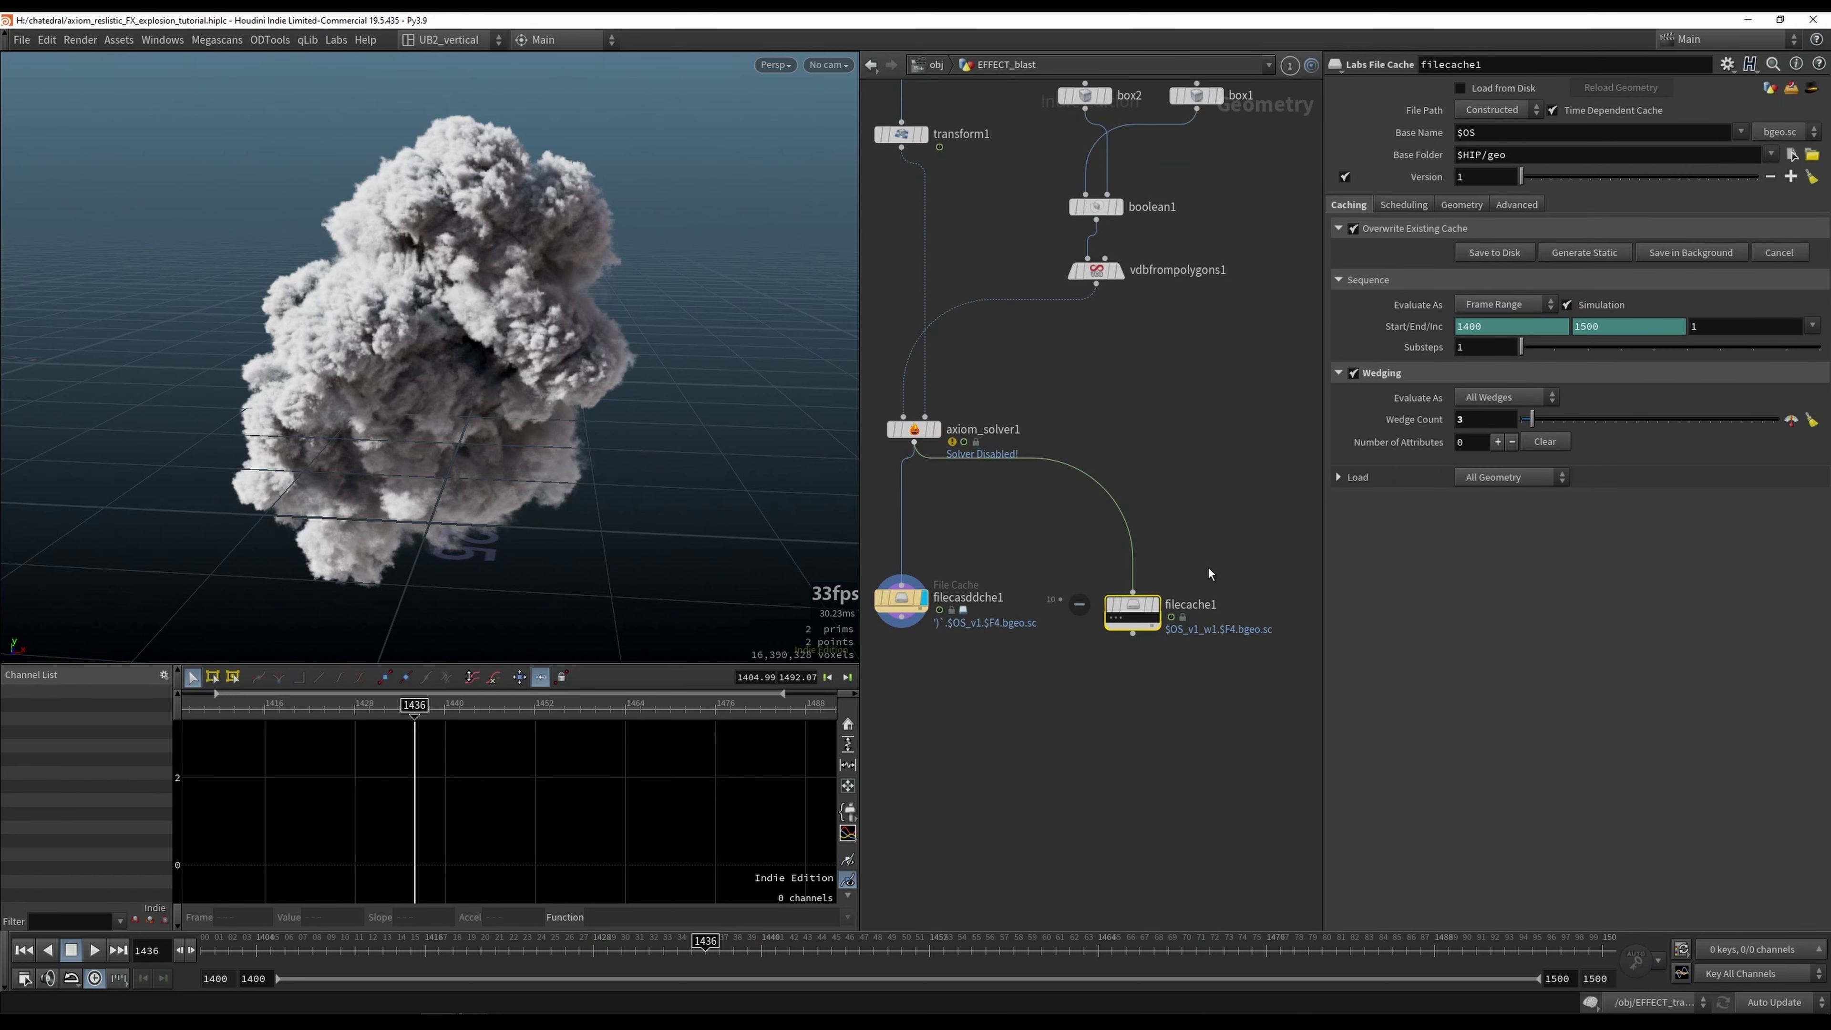
click(1155, 605)
middle_drag(1188, 529, 1183, 527)
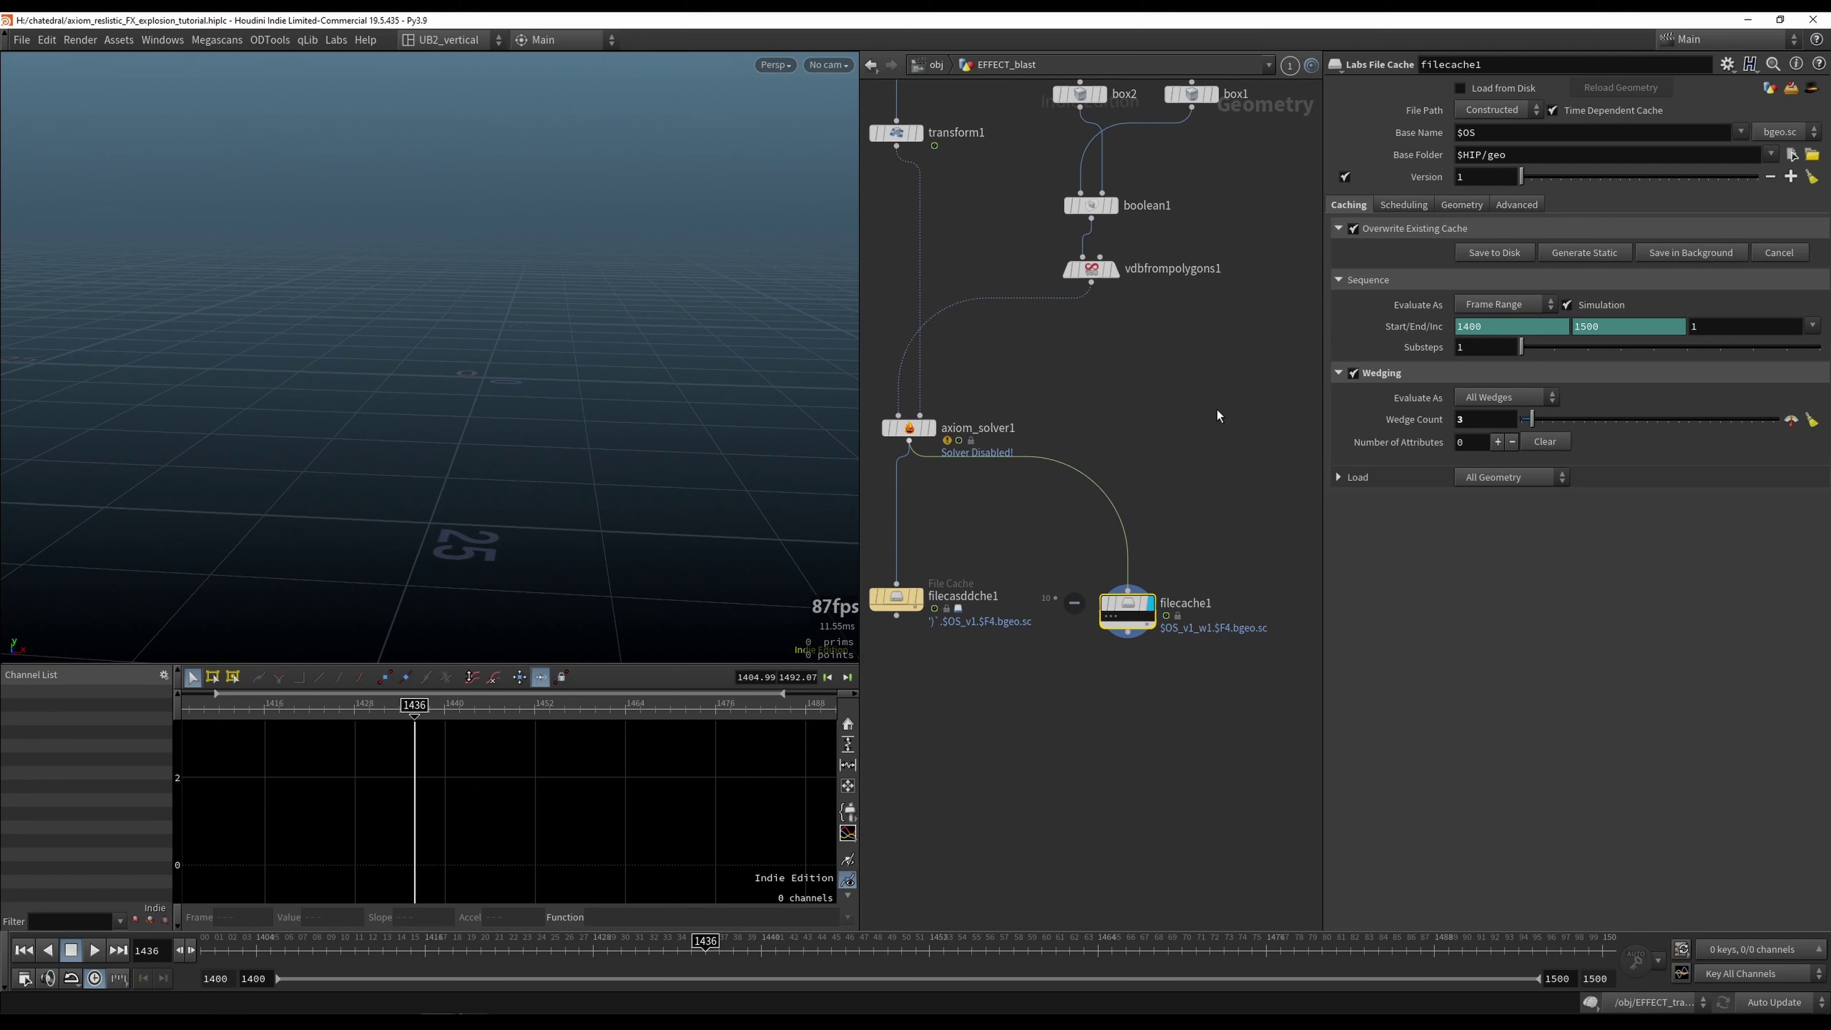
click(1498, 442)
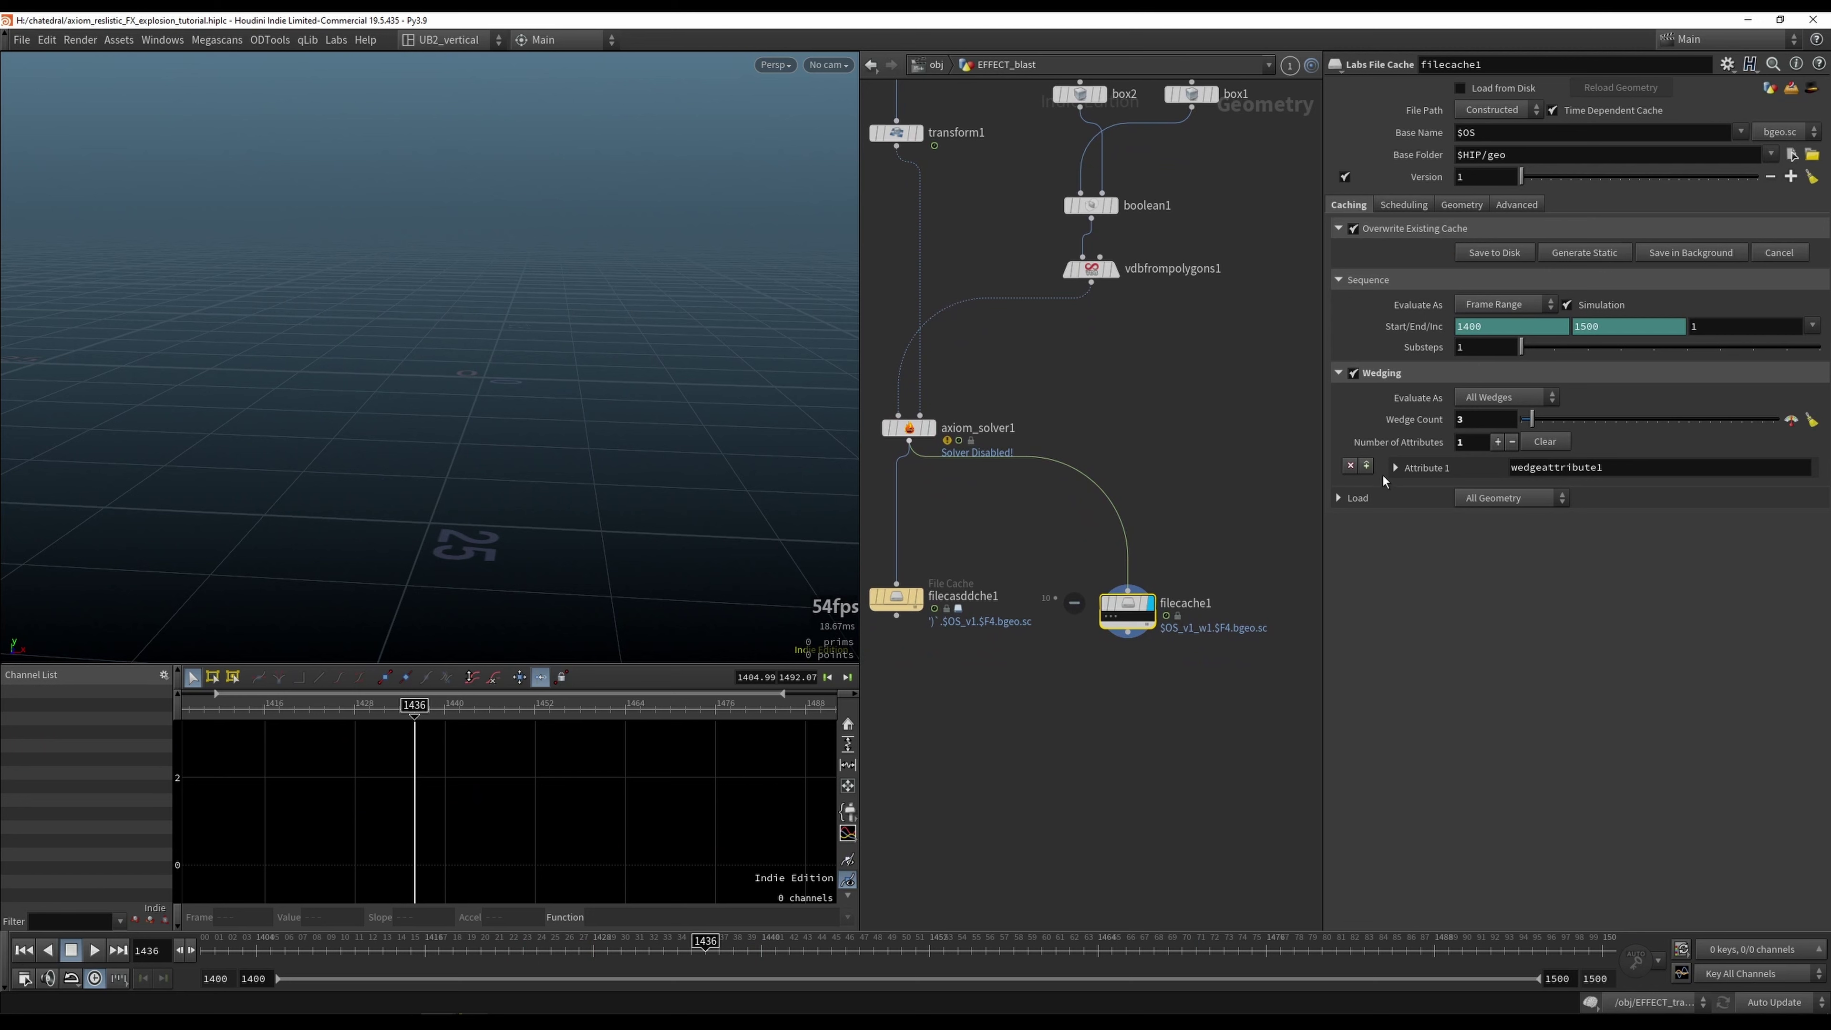
click(1396, 467)
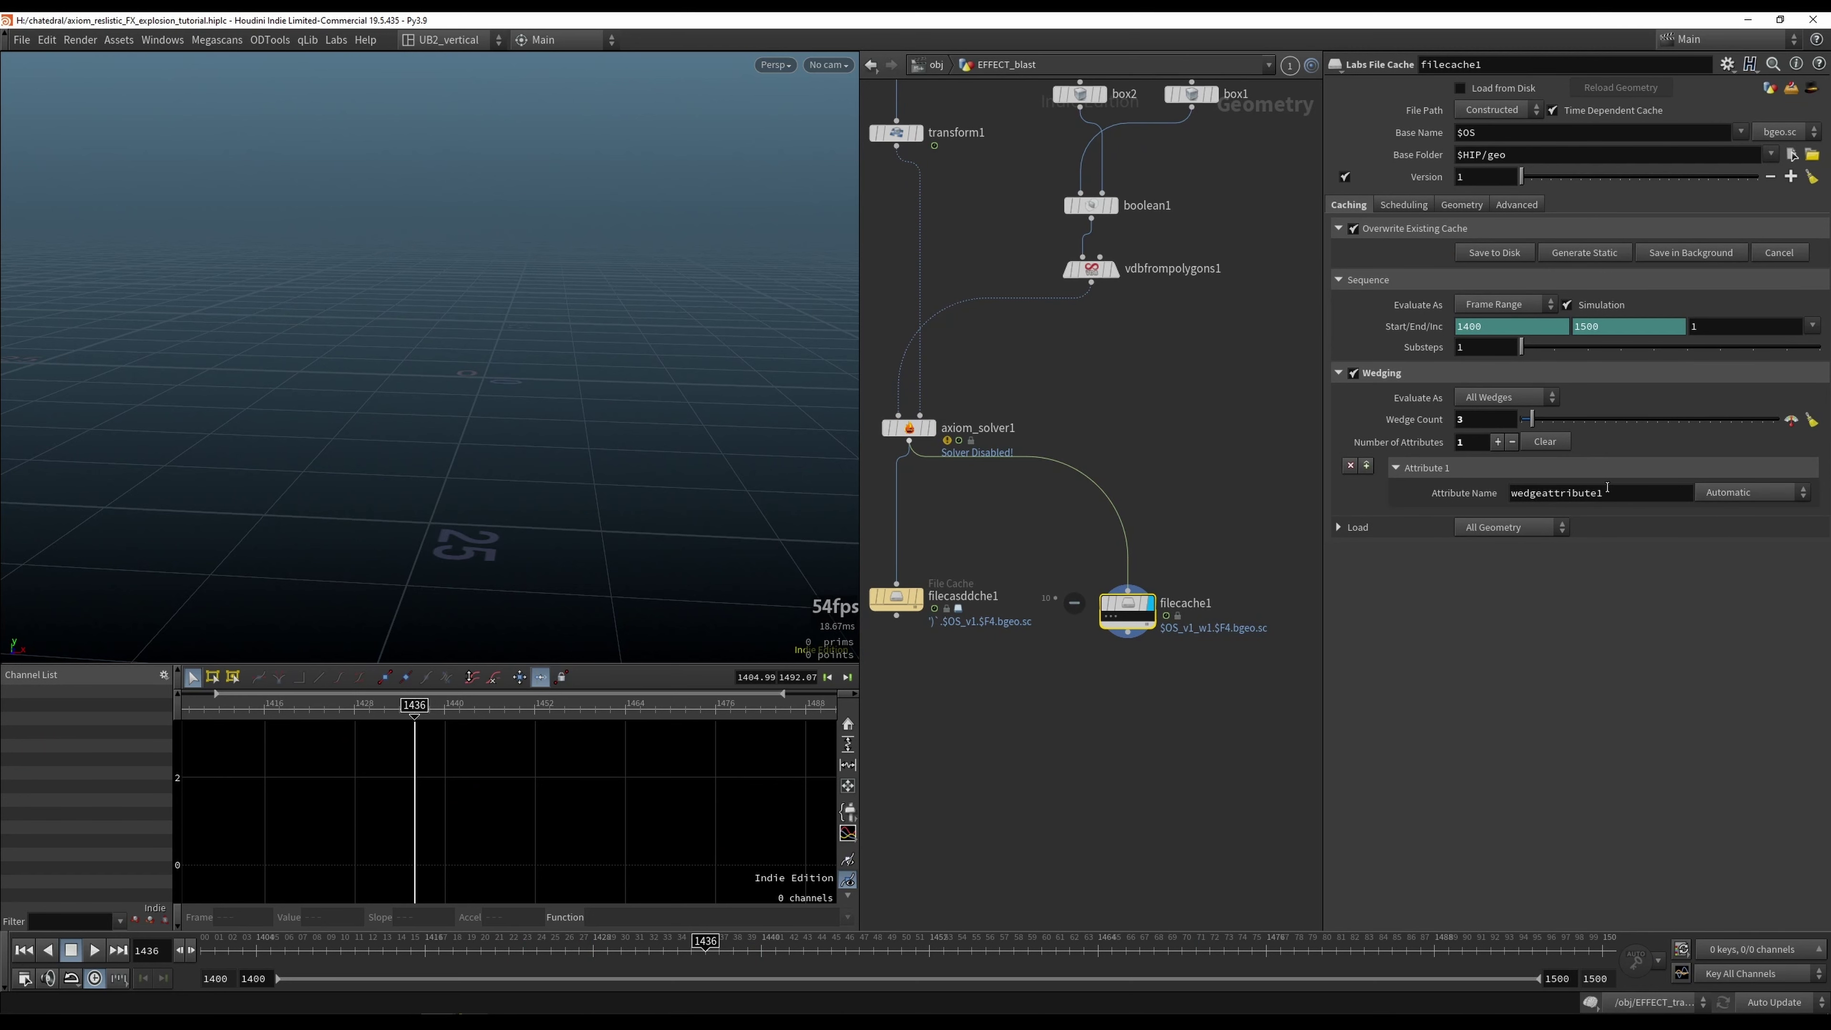
click(1750, 492)
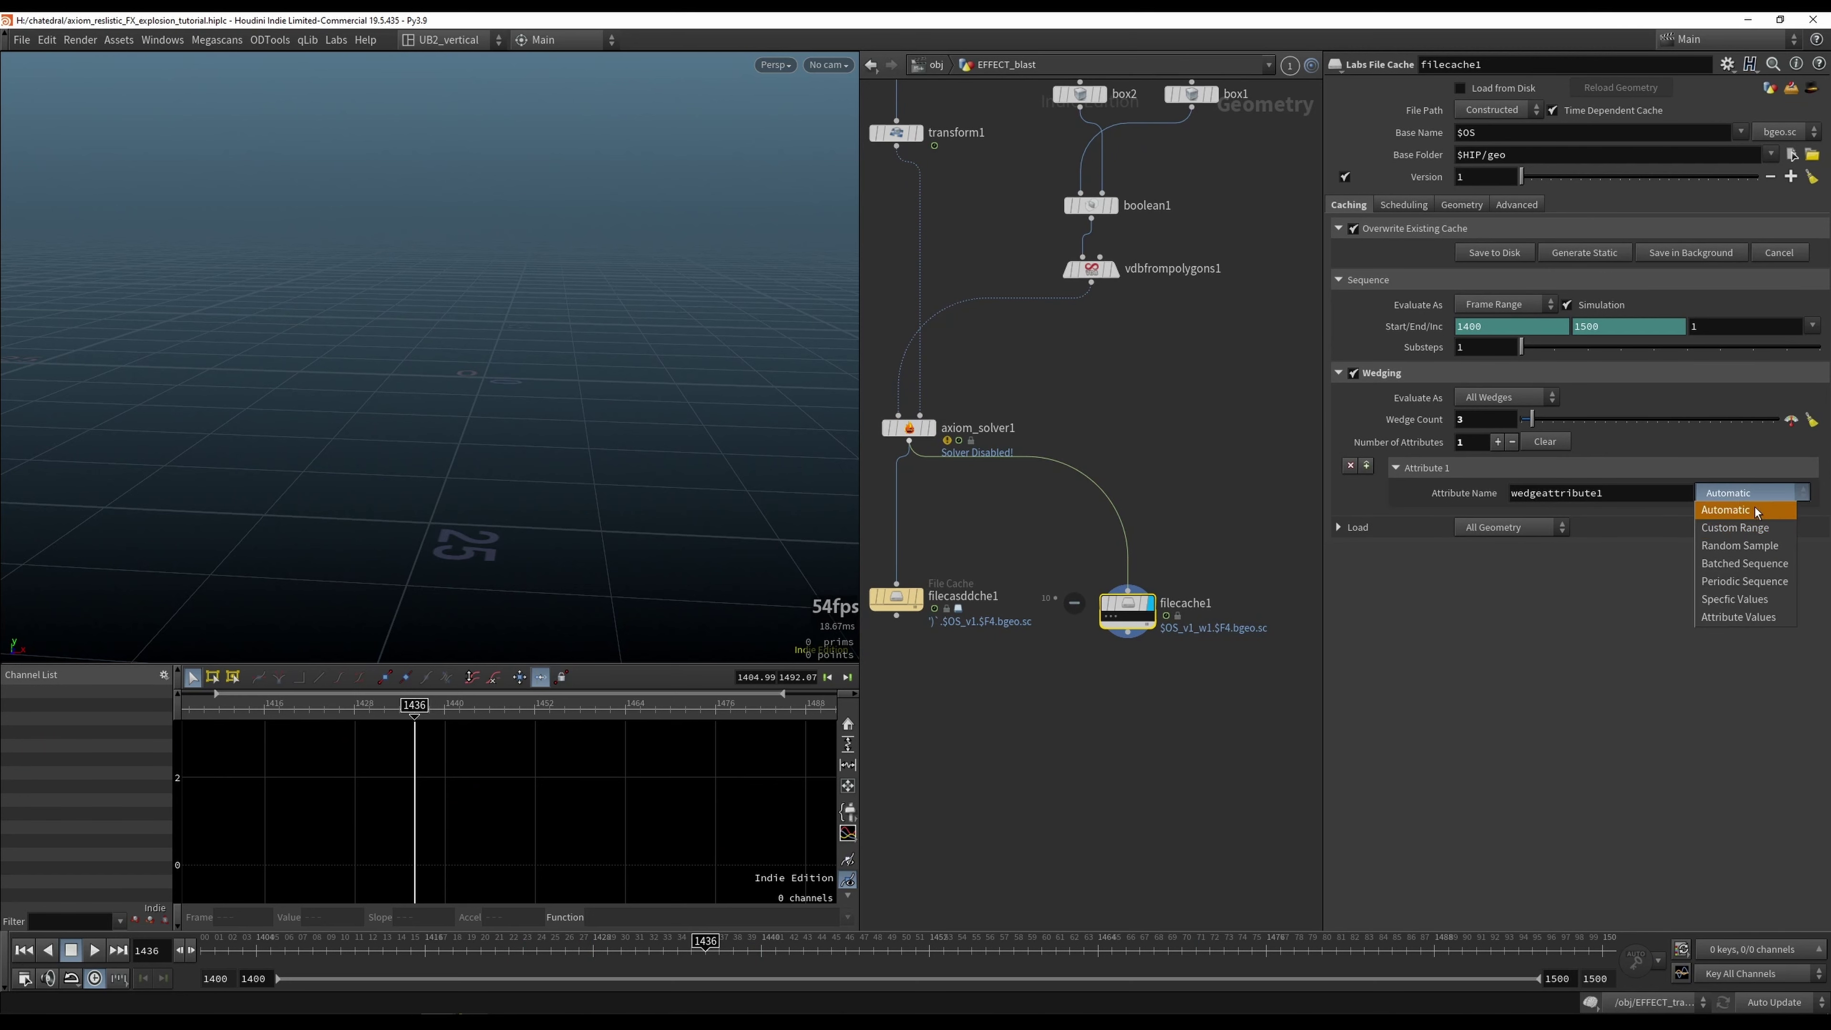
click(1770, 530)
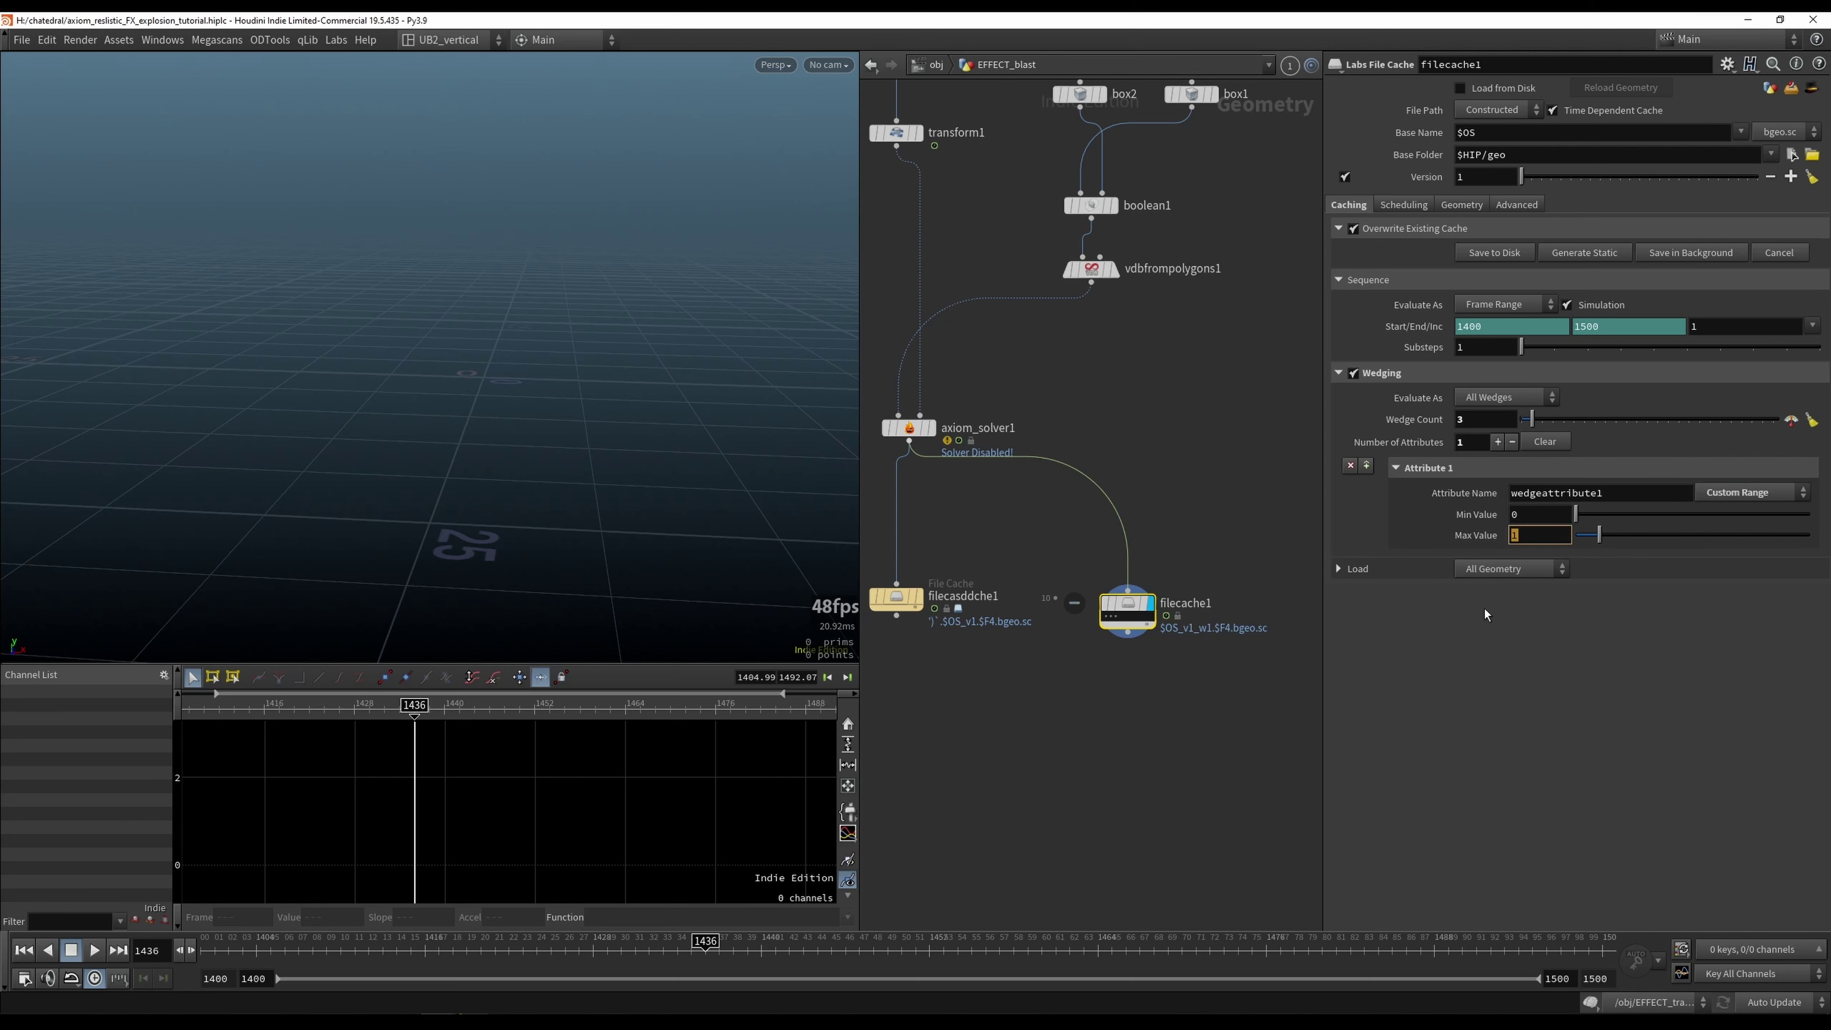
Step: Check the solver's disturbance parameters and set wedgeattribute1 on filecache1 to Min Value 1 and Max Value 0.2
click(909, 427)
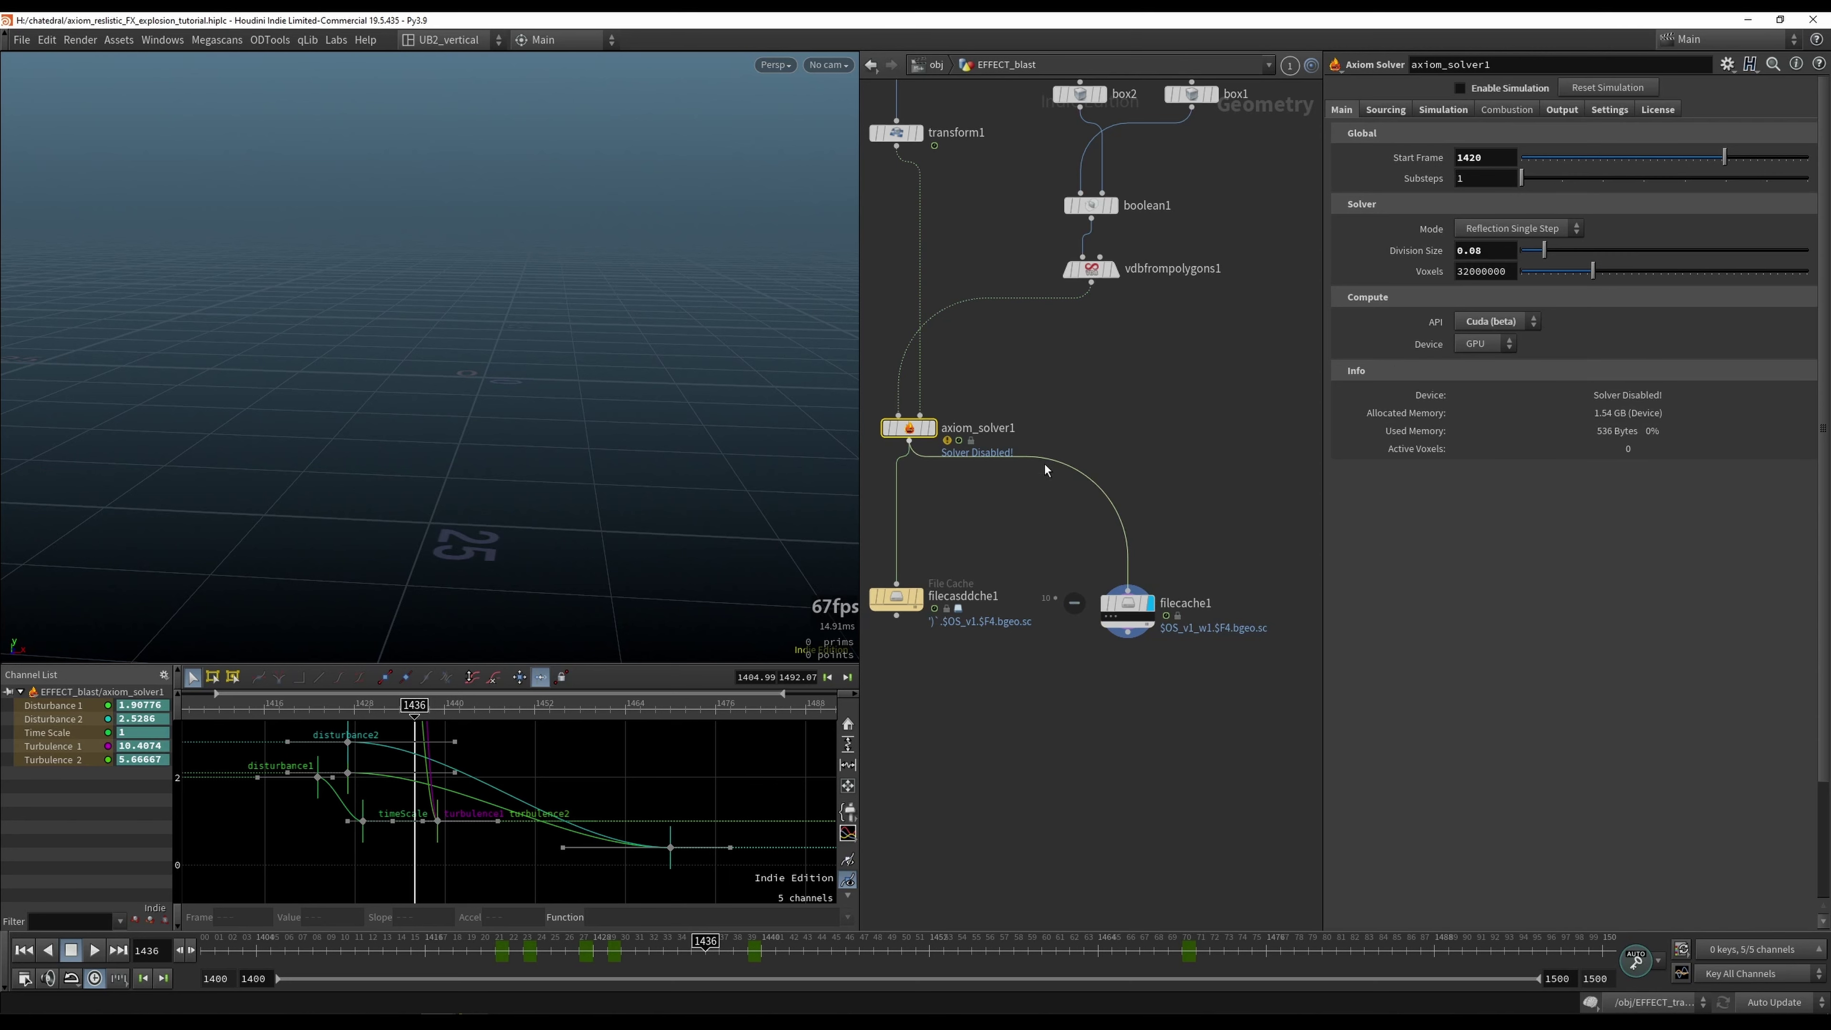
click(1442, 109)
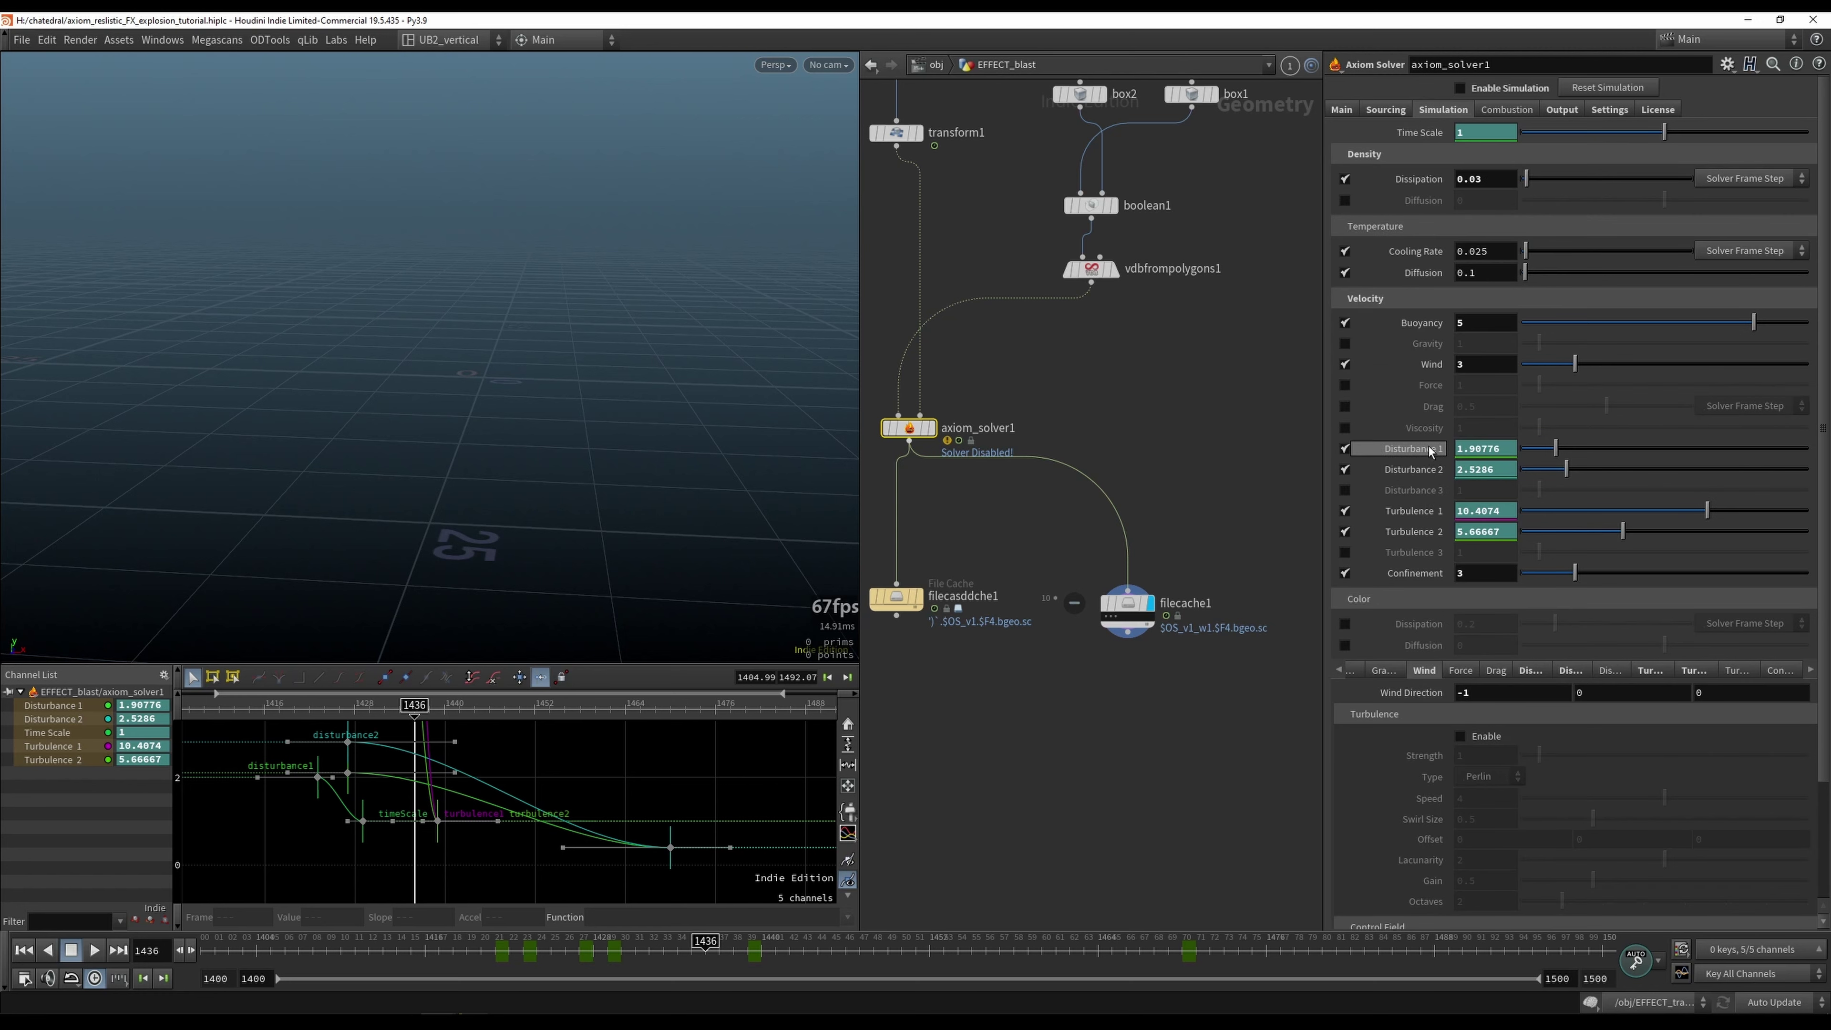
click(1127, 604)
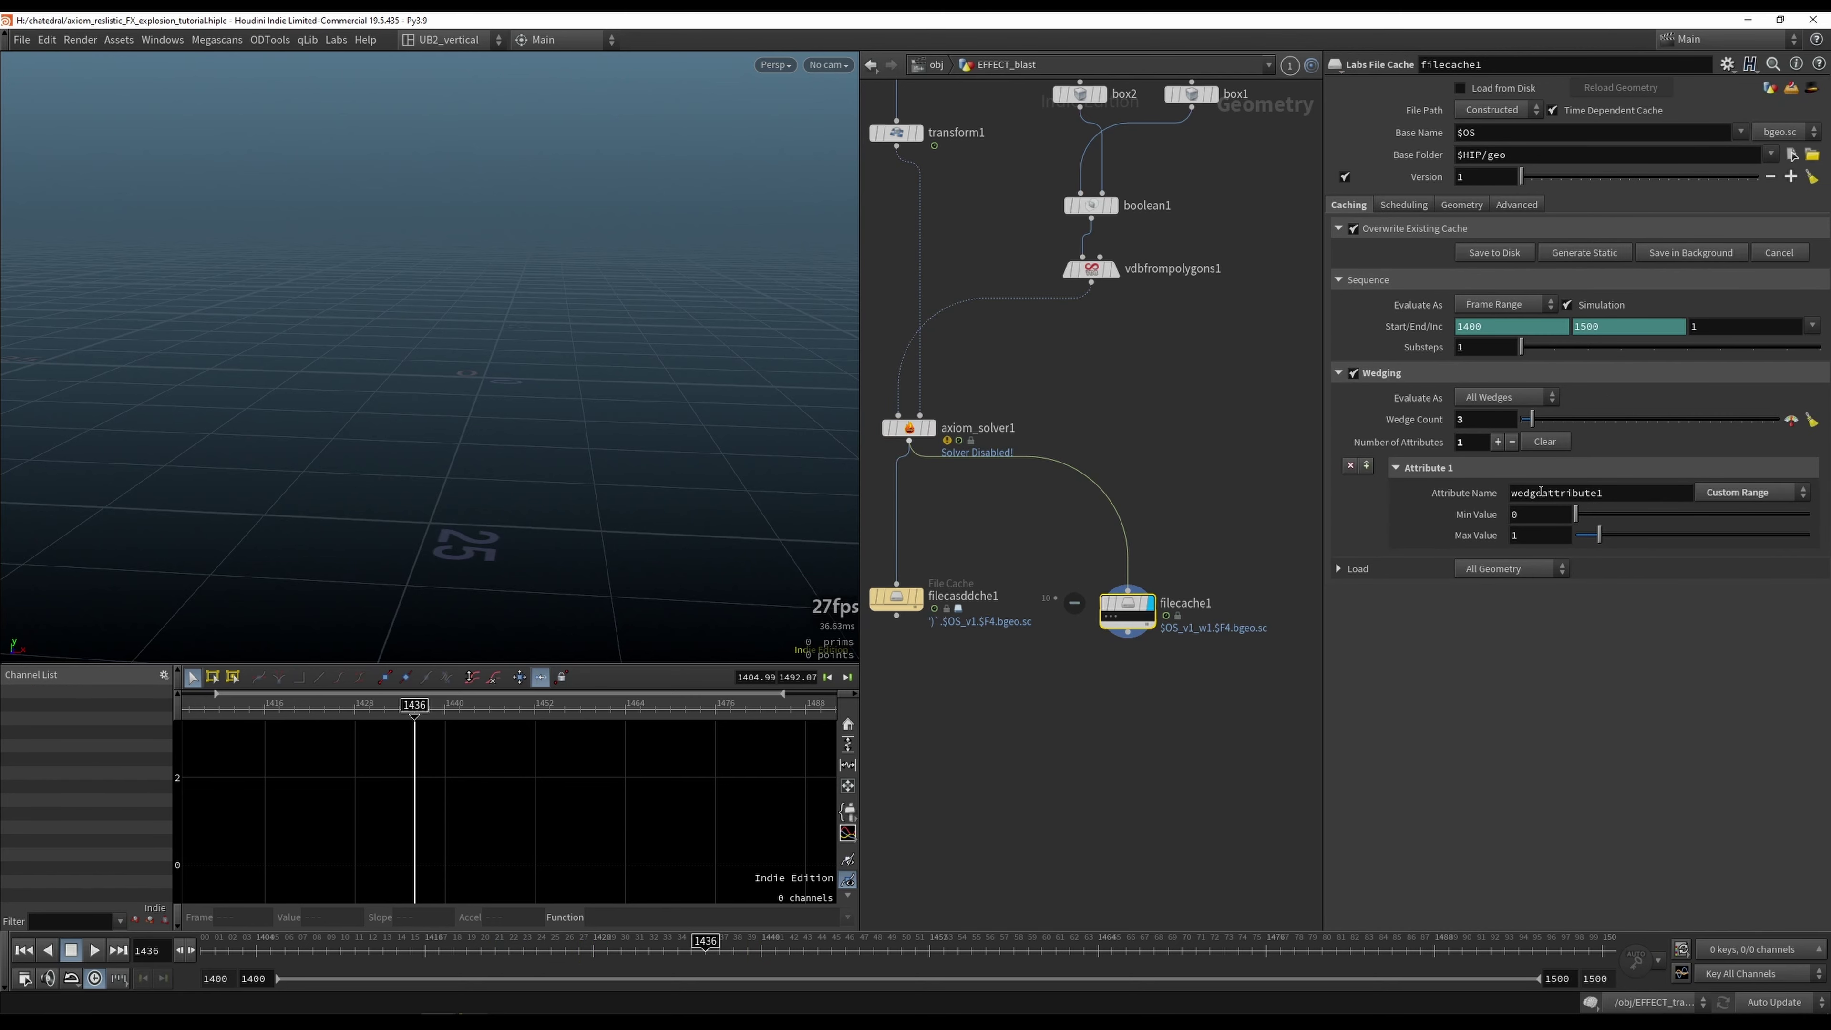
click(1537, 516)
text(1)
key(Tab)
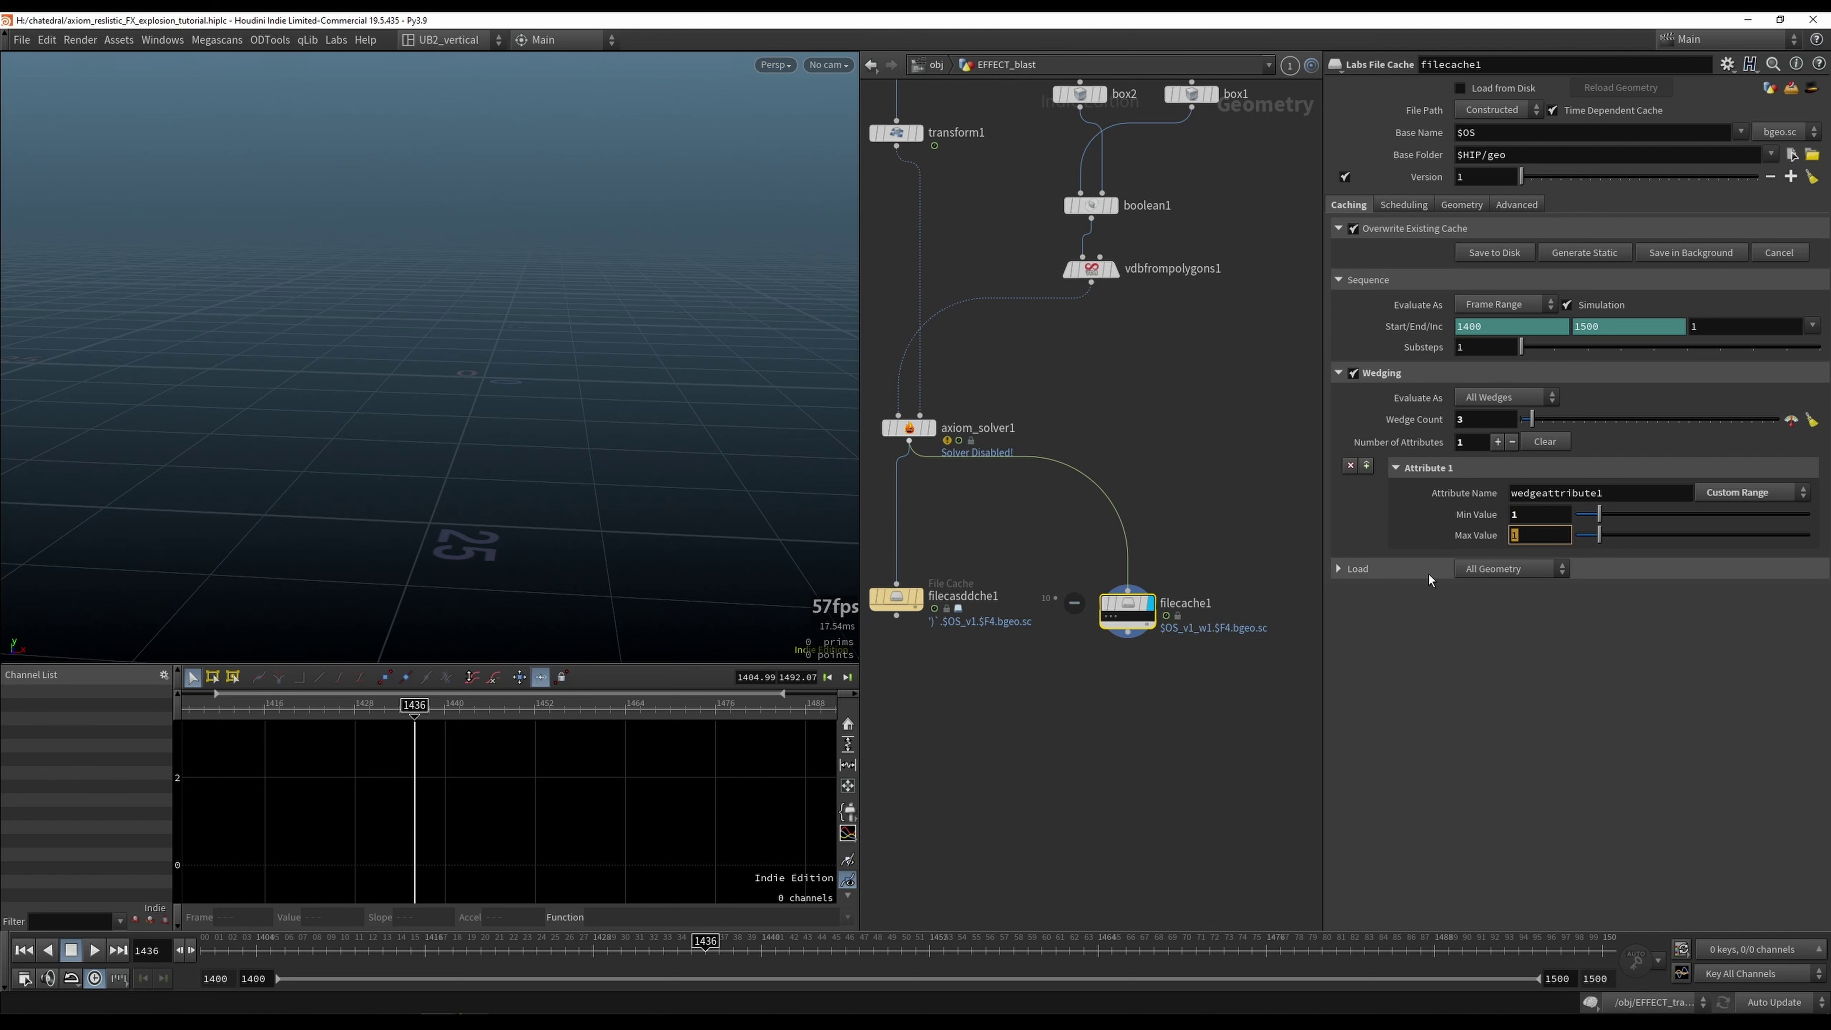
text(0.2)
key(Return)
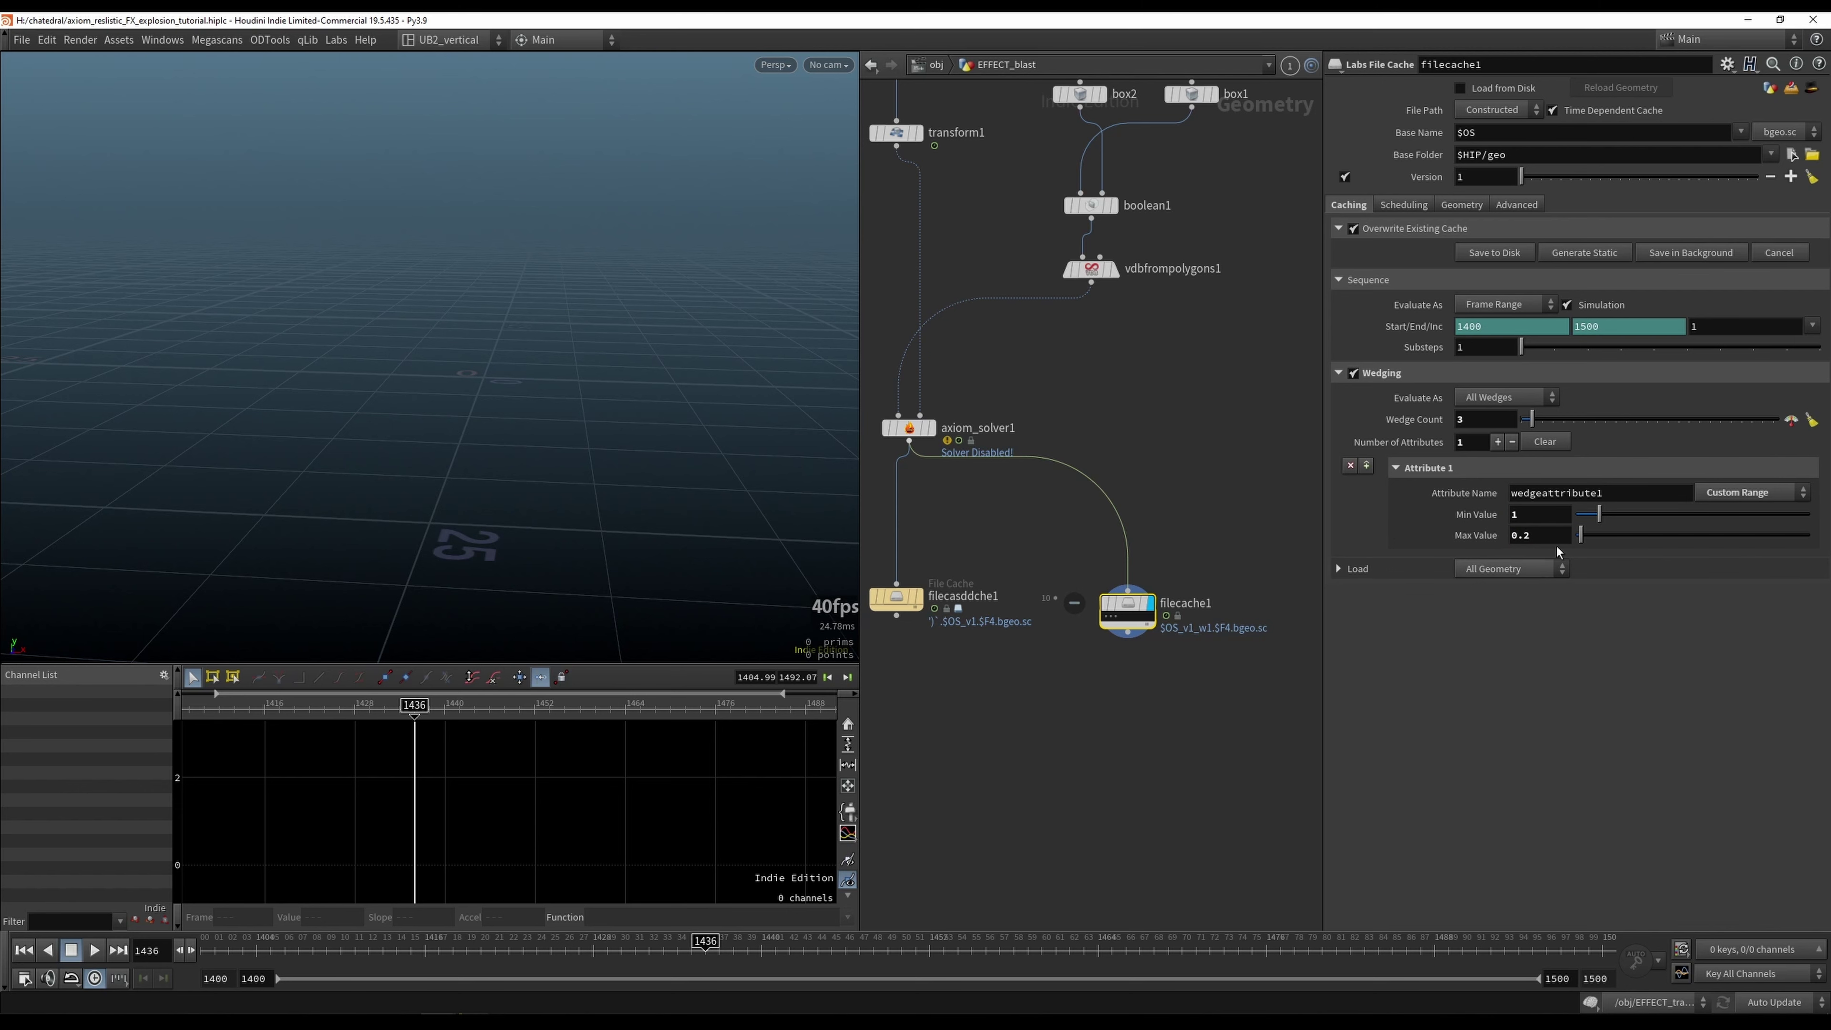
drag(1073, 373, 862, 476)
click(1217, 624)
drag(1616, 487, 1406, 512)
key(ctrl+c)
click(908, 428)
click(1435, 450)
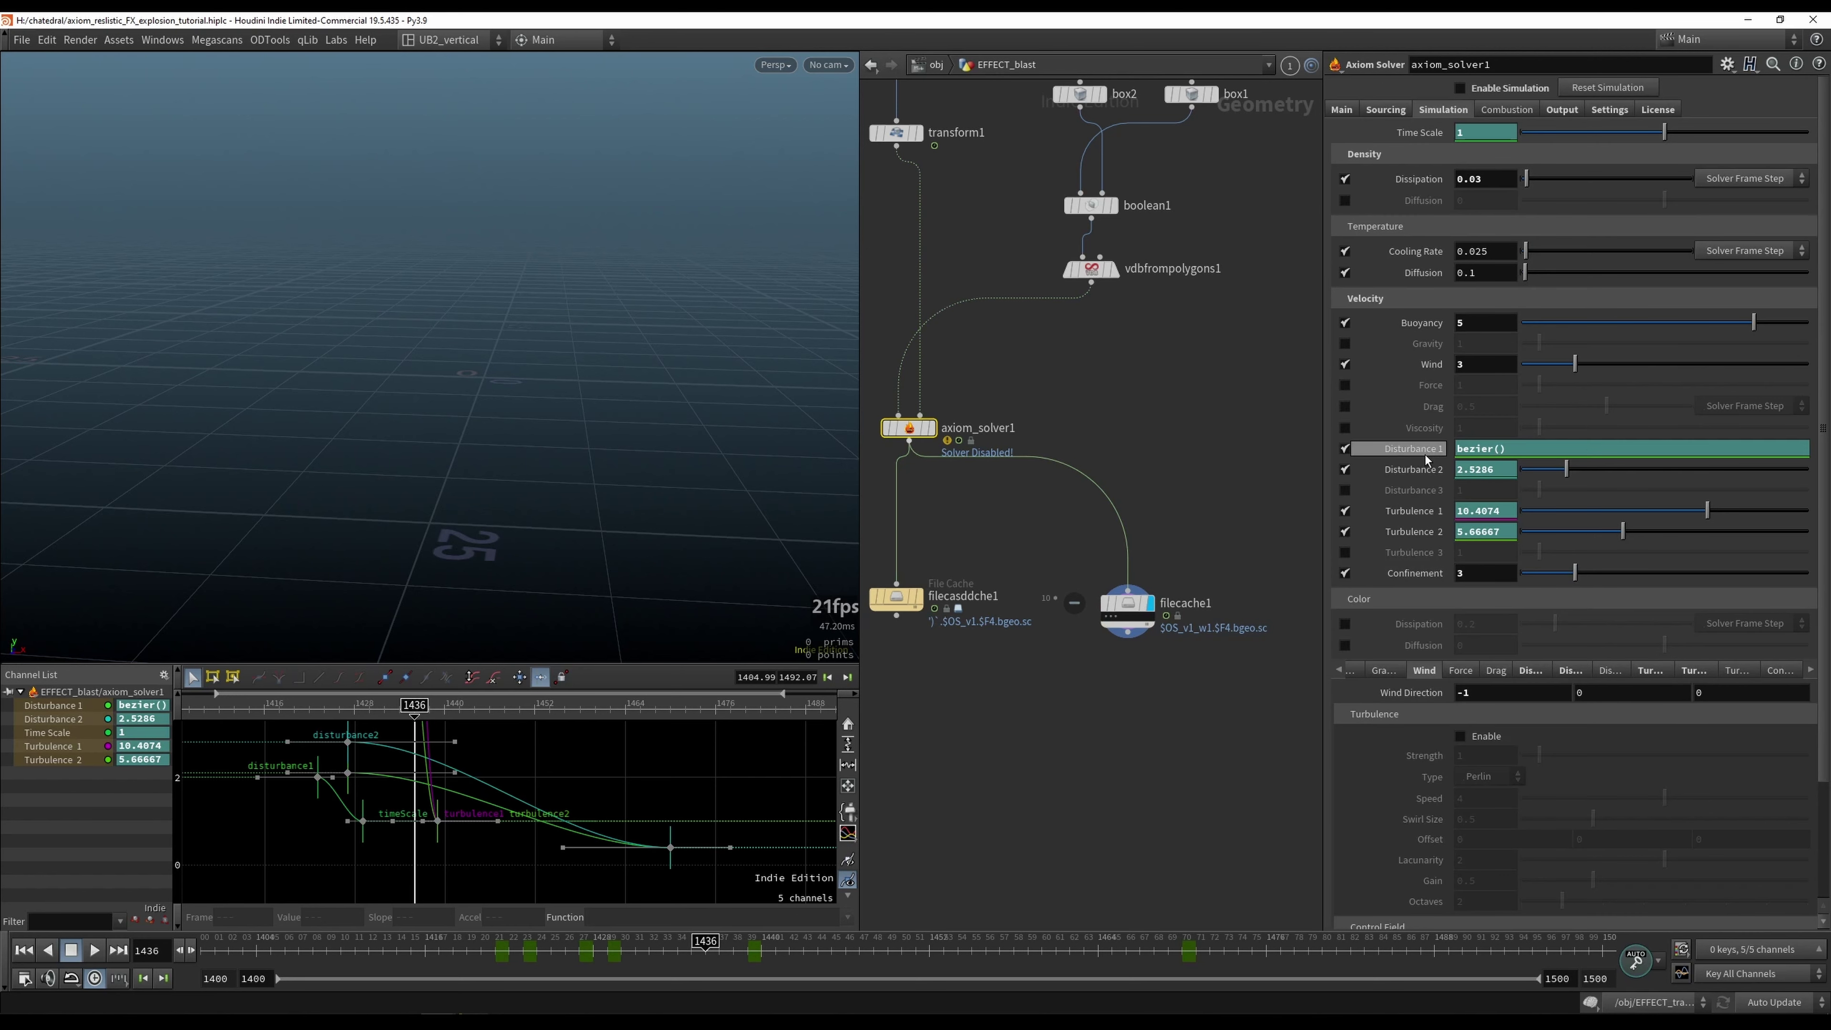
click(1525, 455)
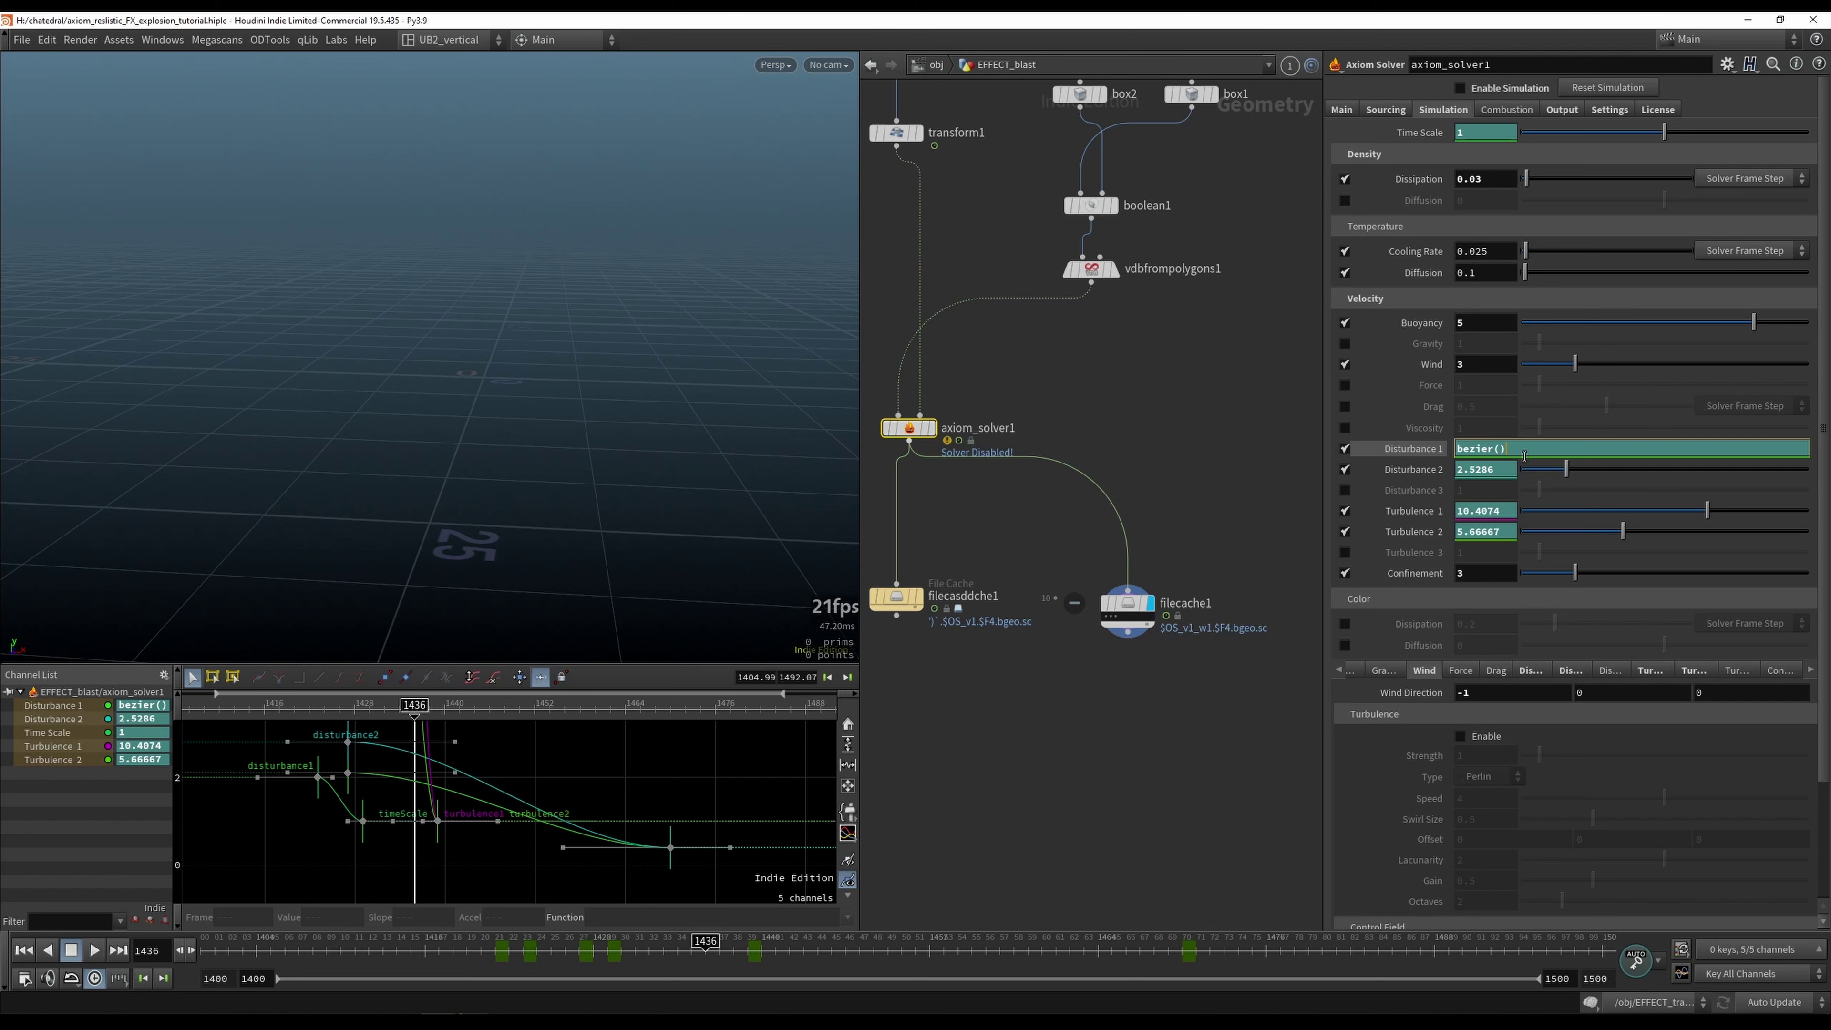
text(*@)
key(ctrl+v)
drag(1631, 449, 1501, 455)
key(ctrl+c)
click(1422, 476)
click(1521, 469)
key(ctrl+v)
click(1193, 688)
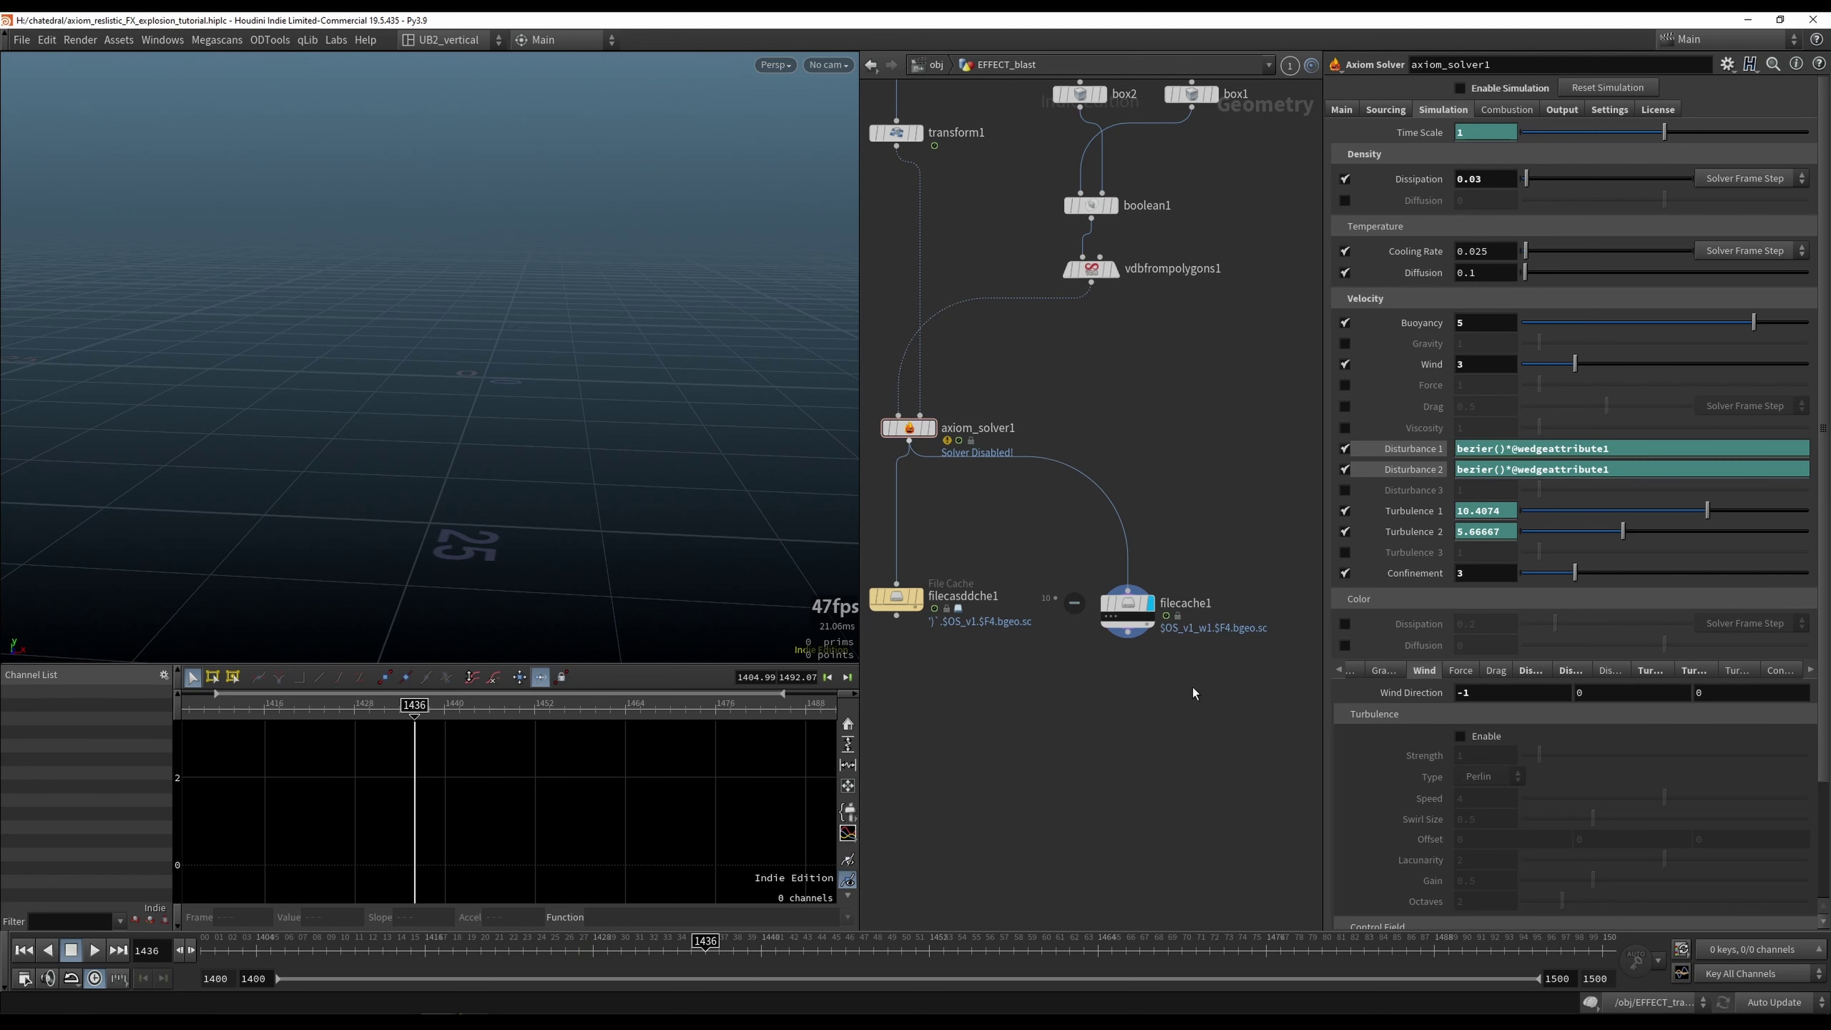
Step: Select filecache1 and load its wedged cache from disk
click(1127, 610)
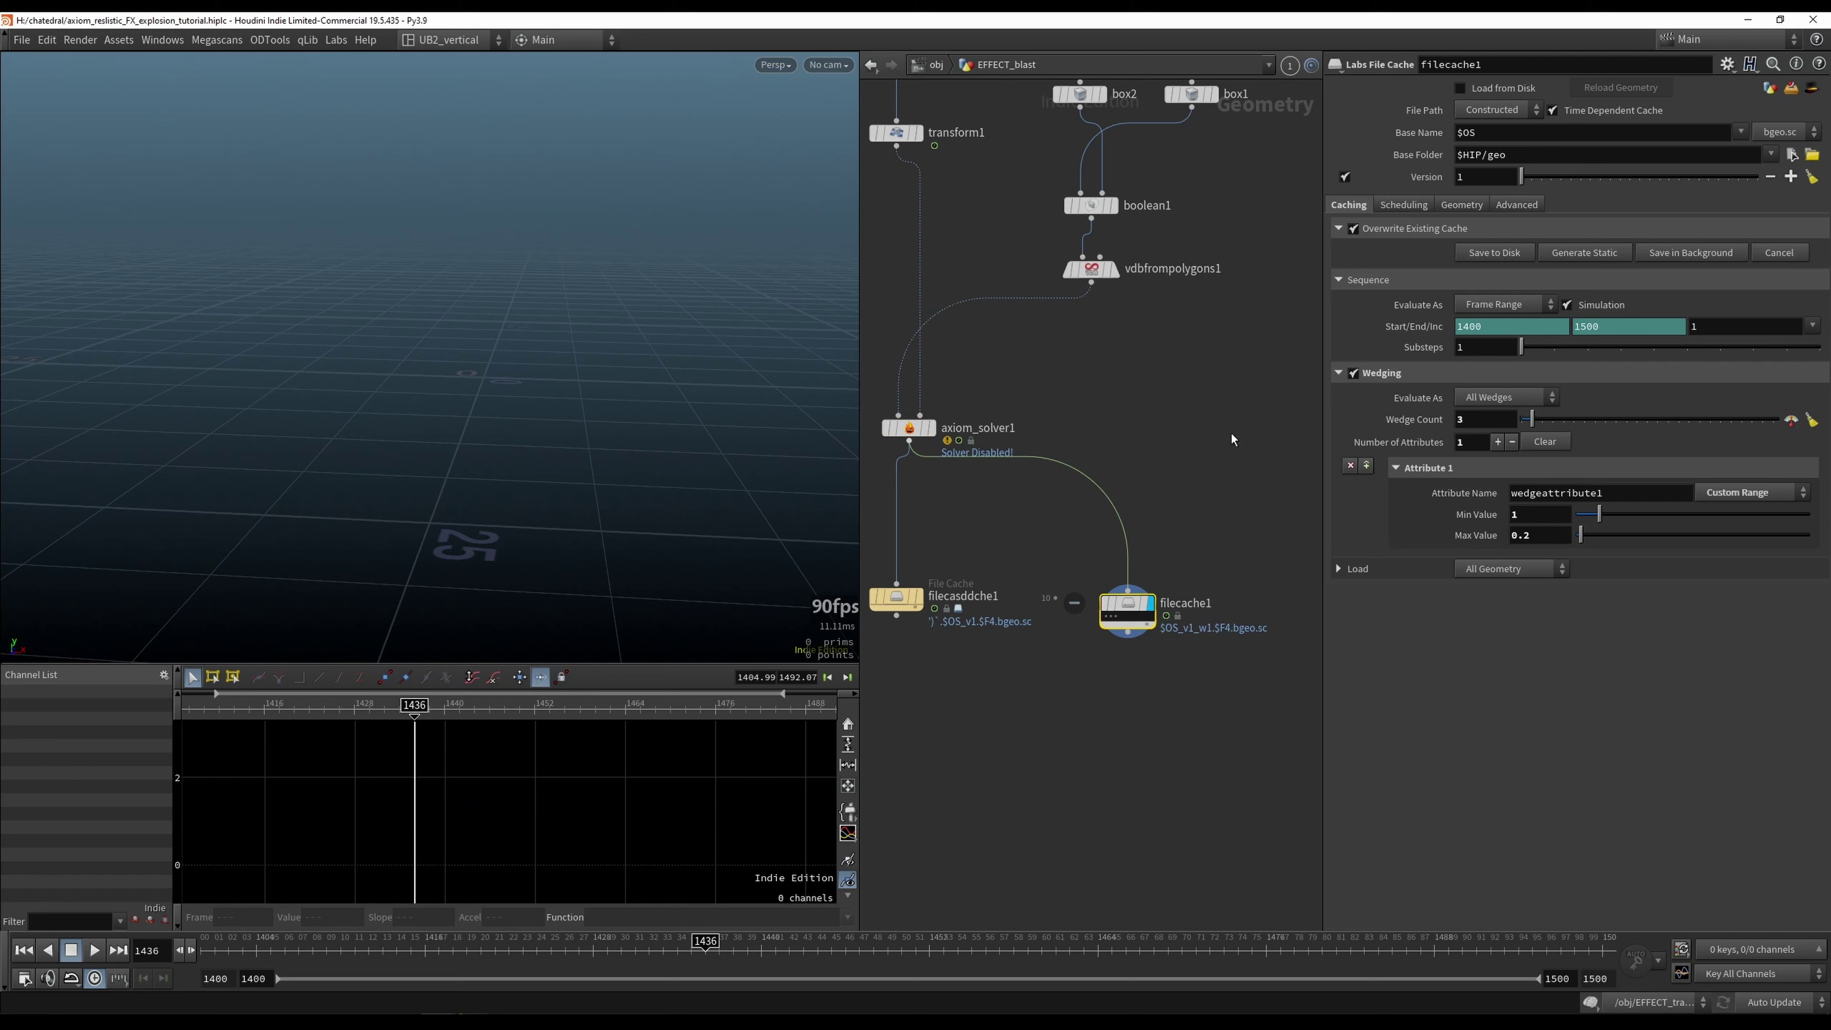
middle_drag(1206, 500, 1229, 486)
drag(1220, 519, 1124, 691)
middle_drag(1212, 488, 1177, 490)
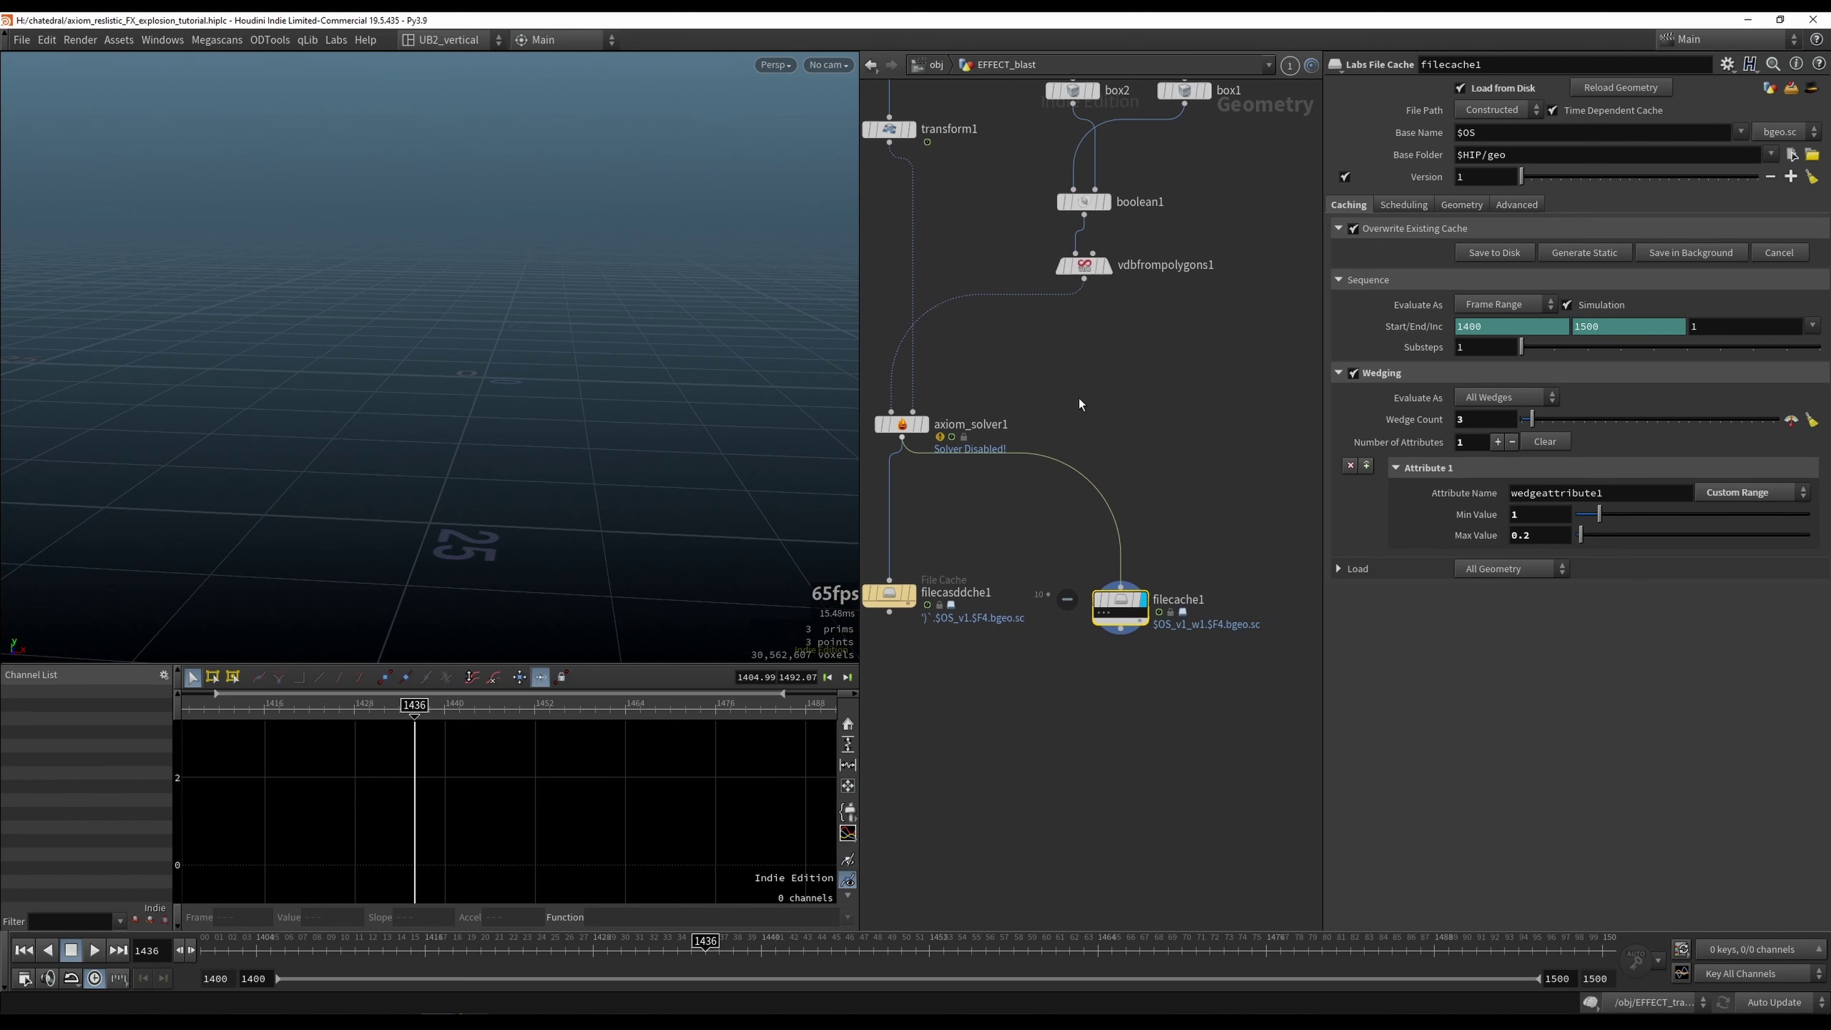
Step: Select axiom_solver1 and check its Voxels setting against the dedicated GPU memory usage in Task Manager
drag(1049, 393, 949, 428)
click(1342, 109)
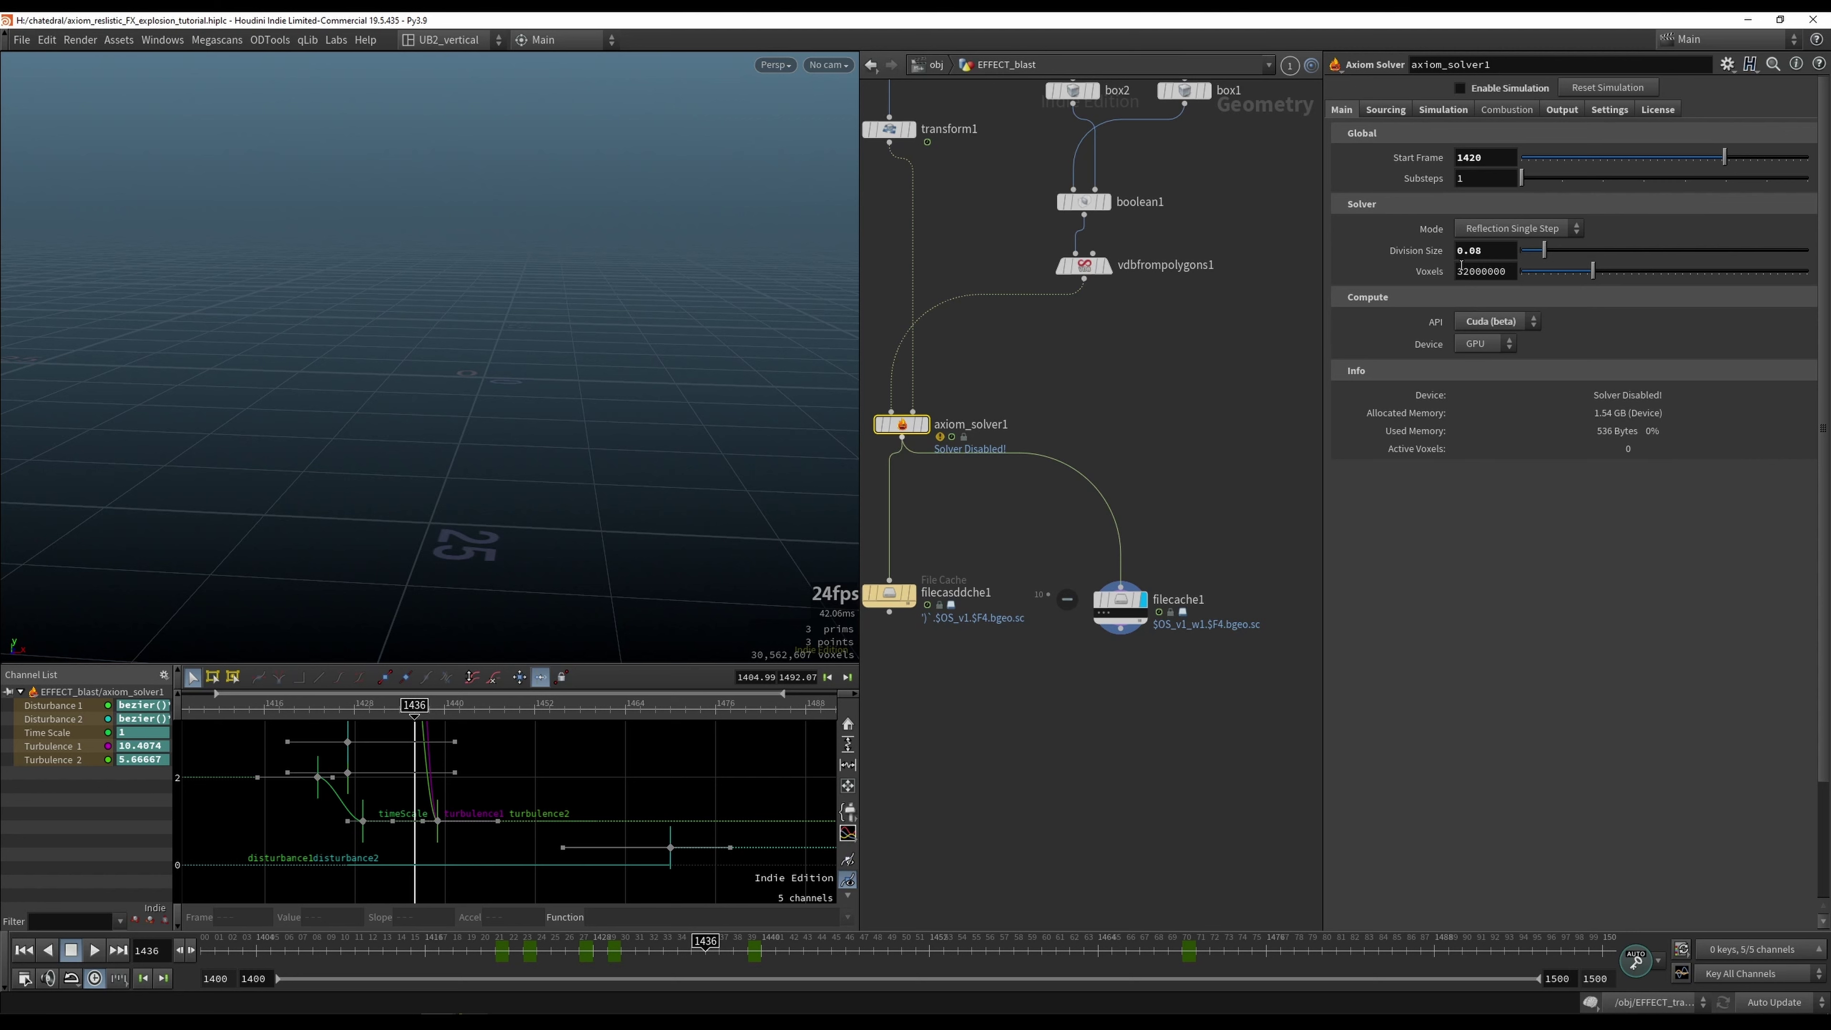
click(1512, 270)
click(301, 1017)
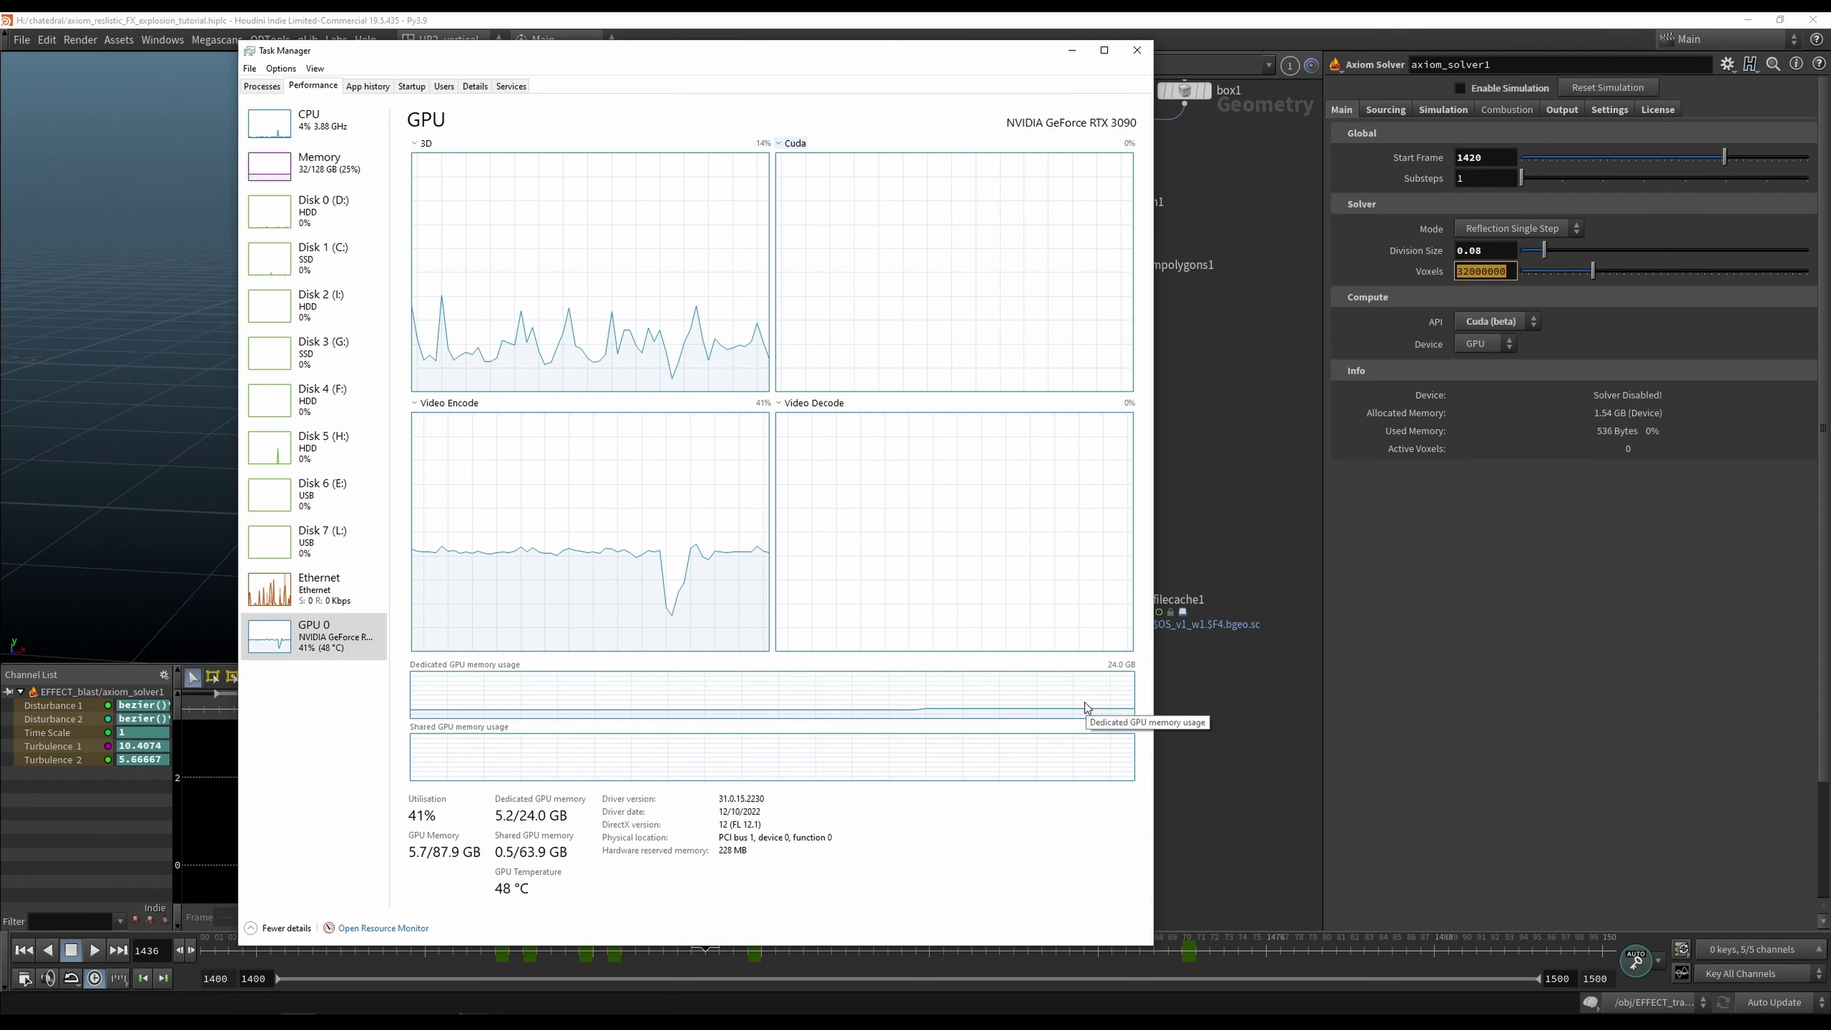
click(1478, 278)
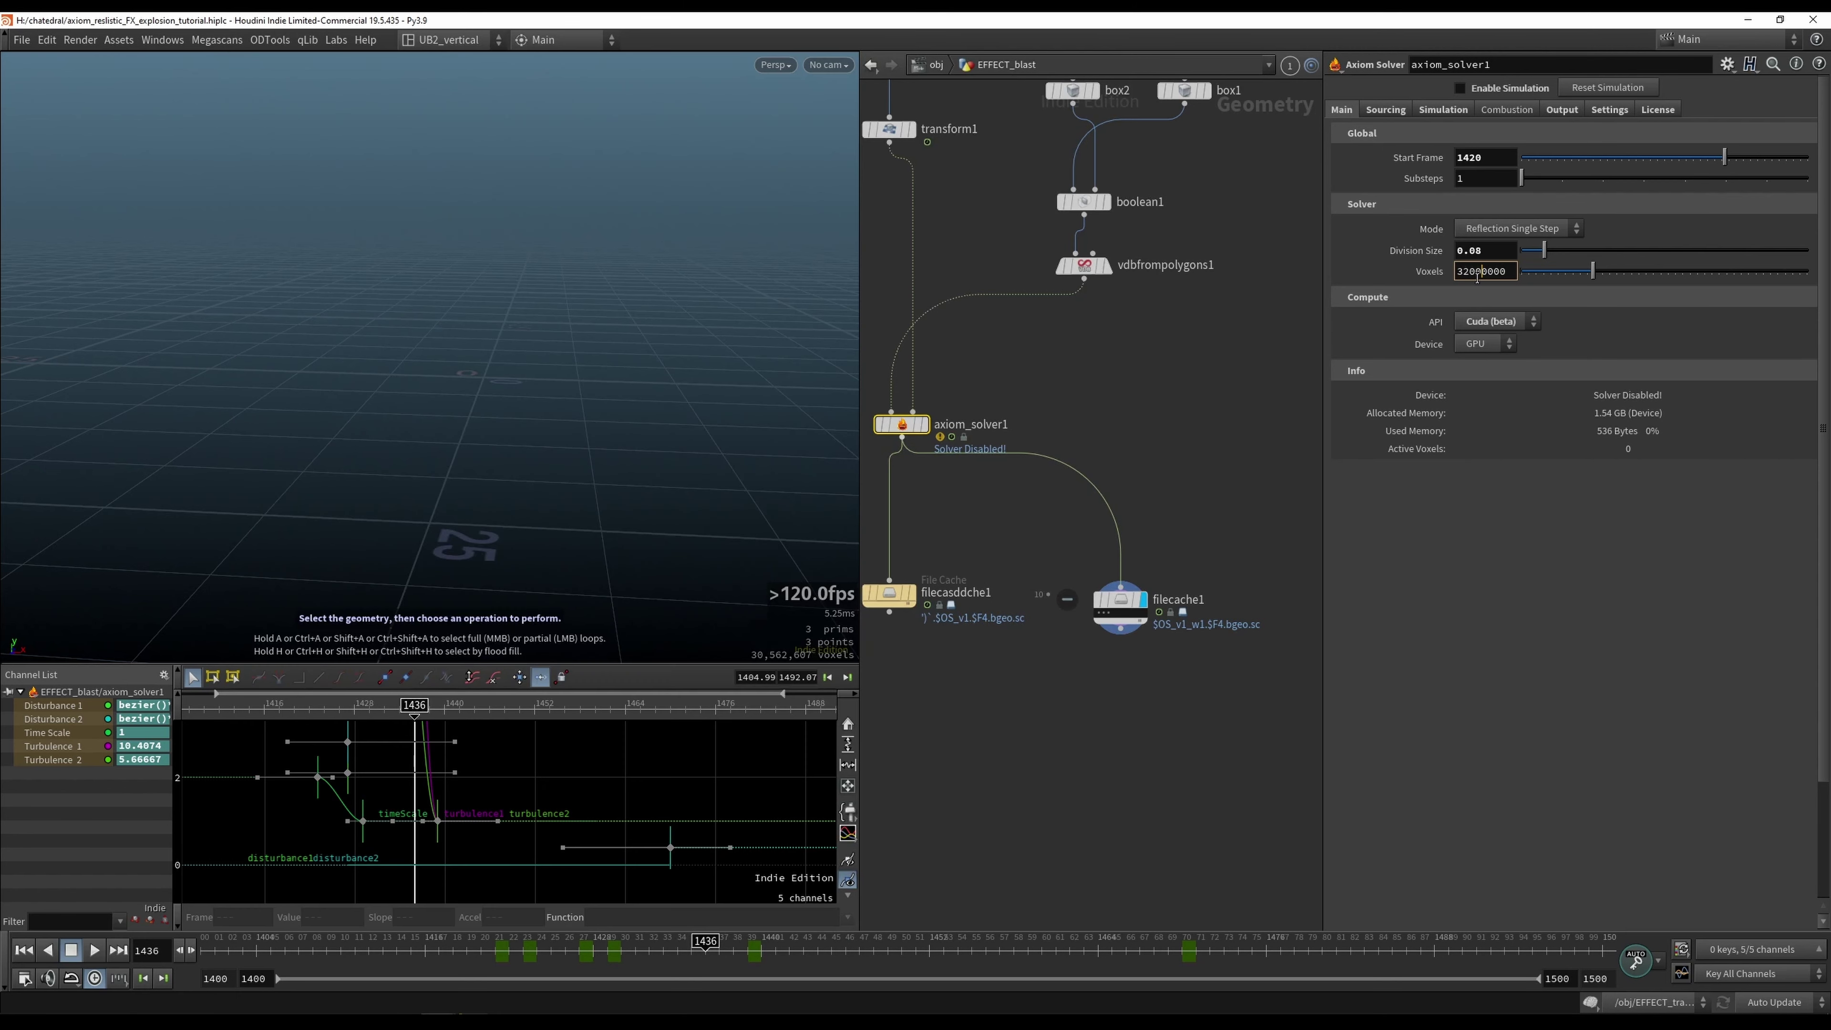
drag(1465, 275, 1446, 298)
key(Up)
key(ctrl+shift+Escape)
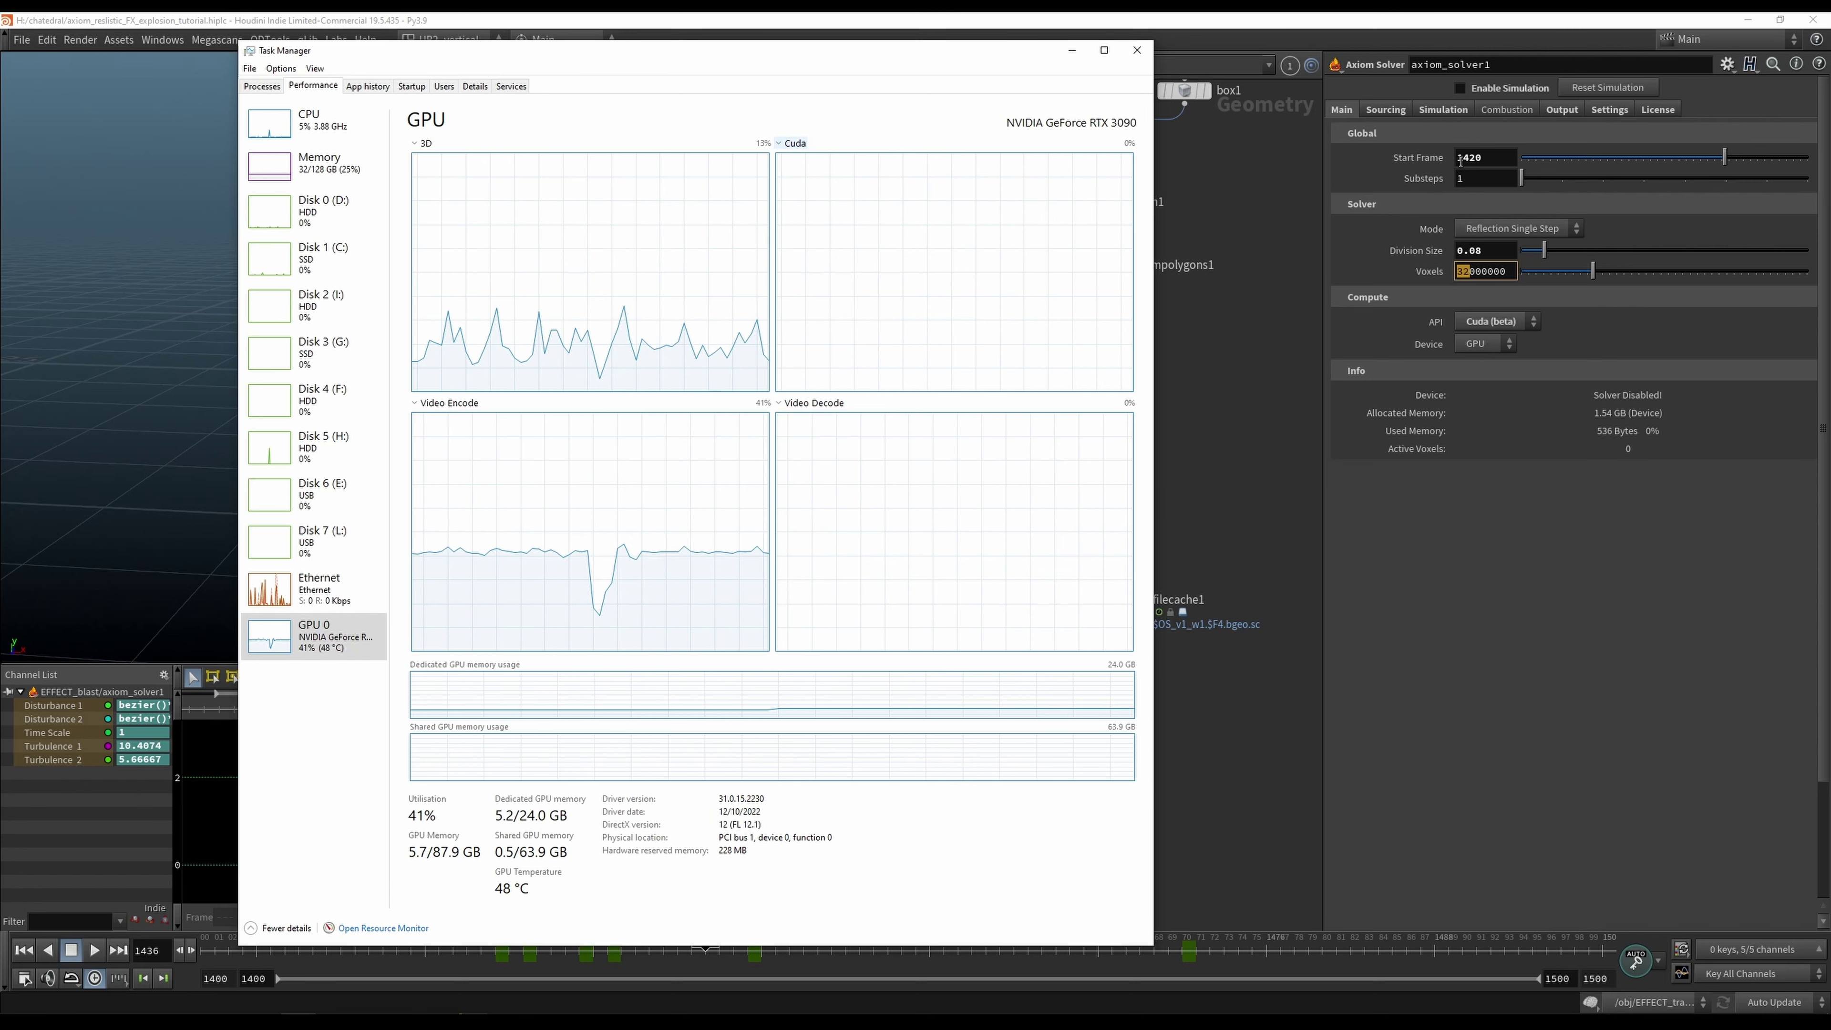
Step: Enable the simulation on axiom_solver1 and check the GPU memory usage in Task Manager while it cooks
click(1467, 92)
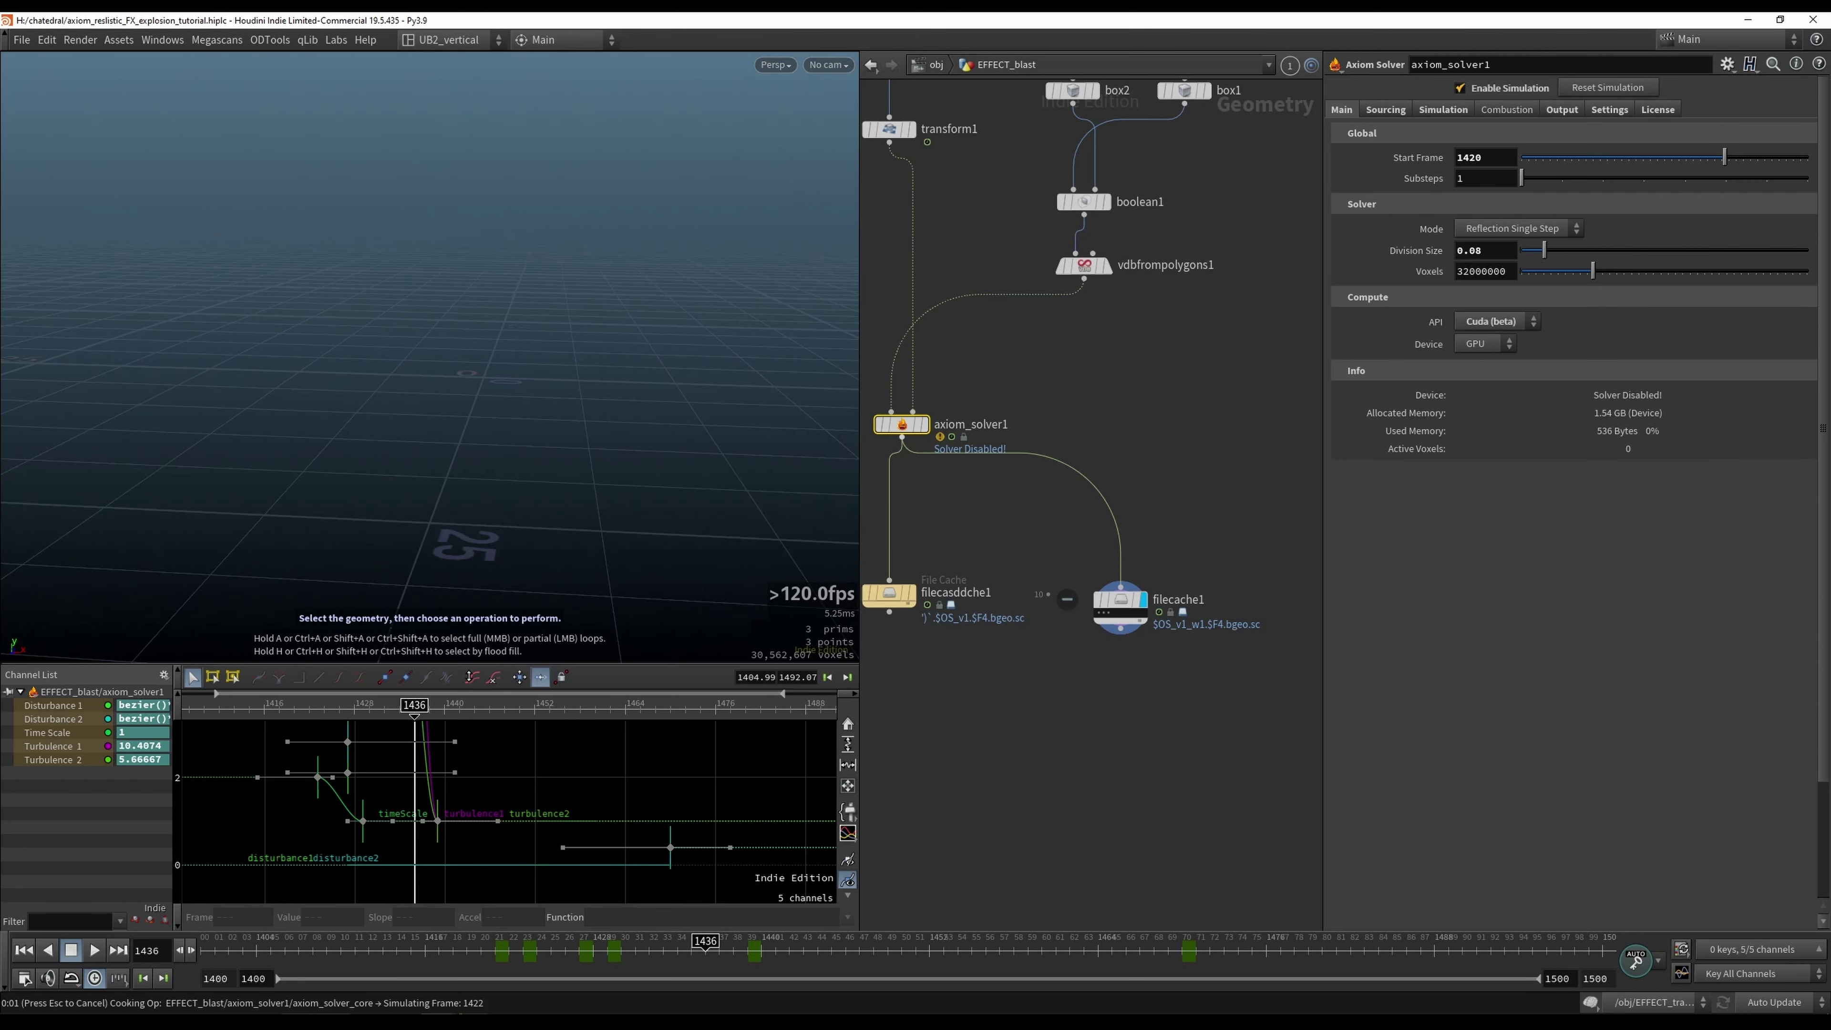
key(alt+Tab)
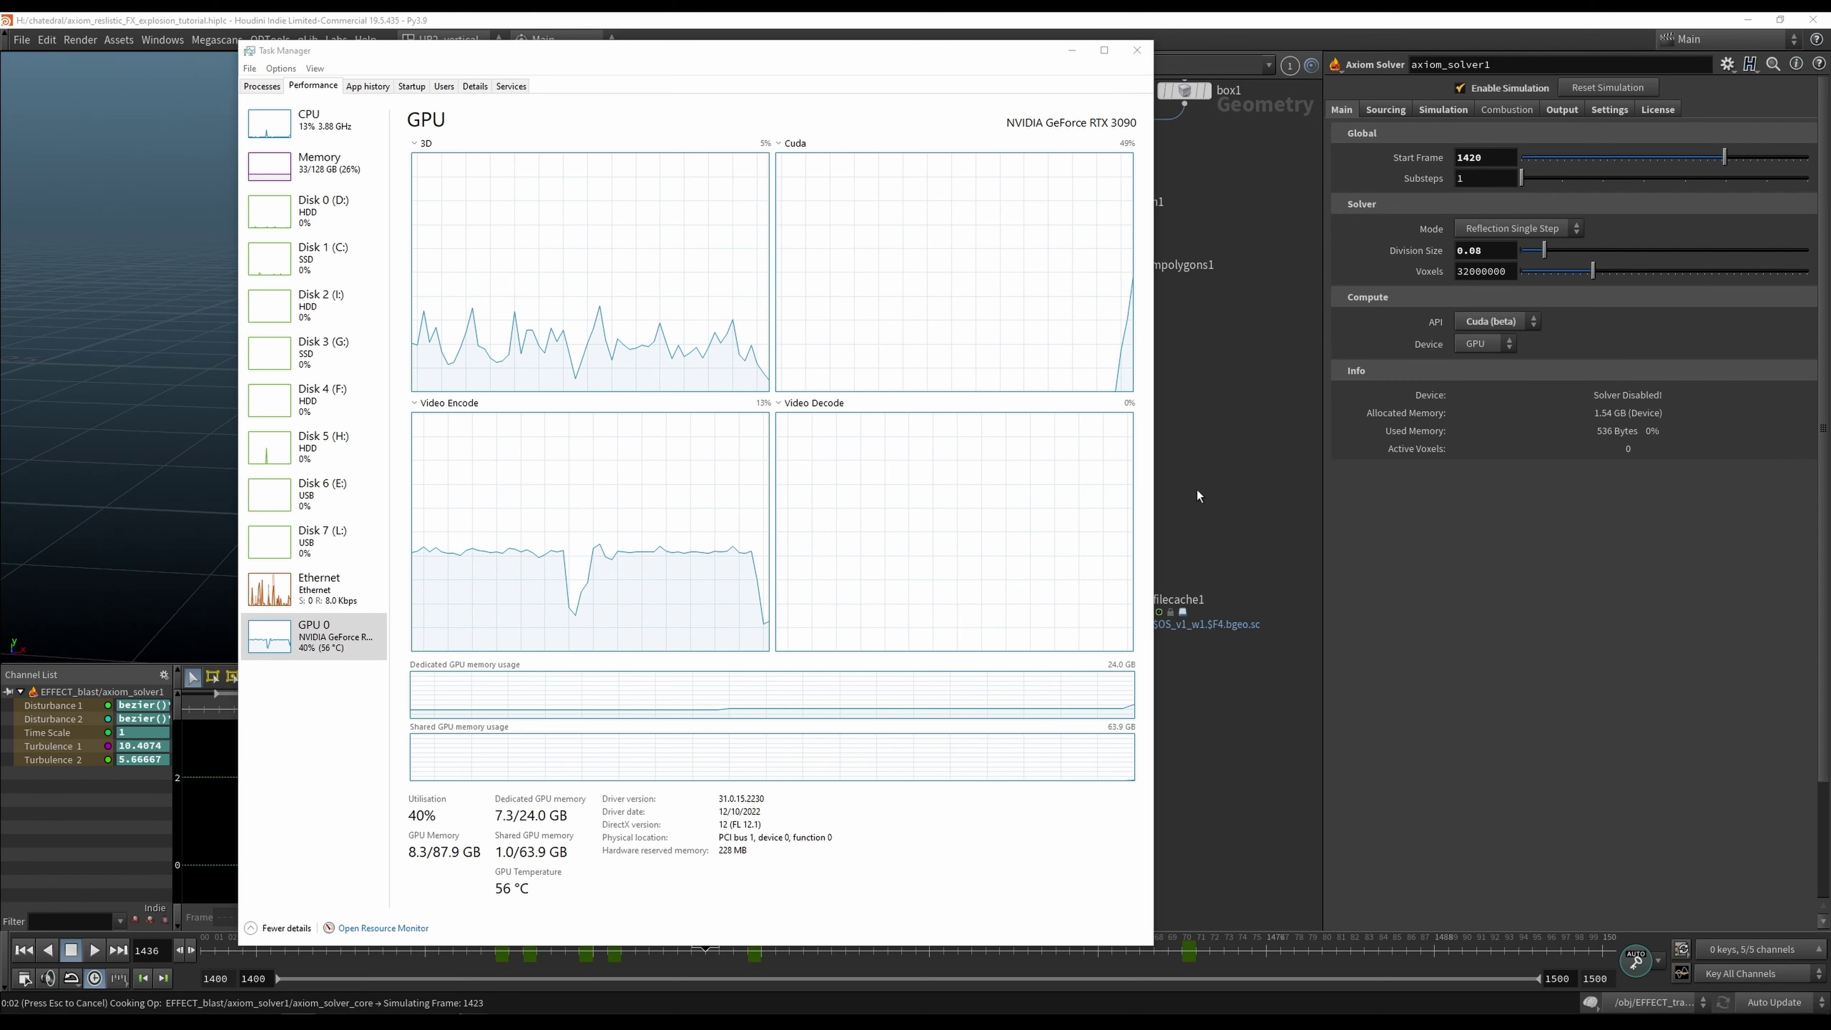
key(alt+Tab)
key(alt+Tab)
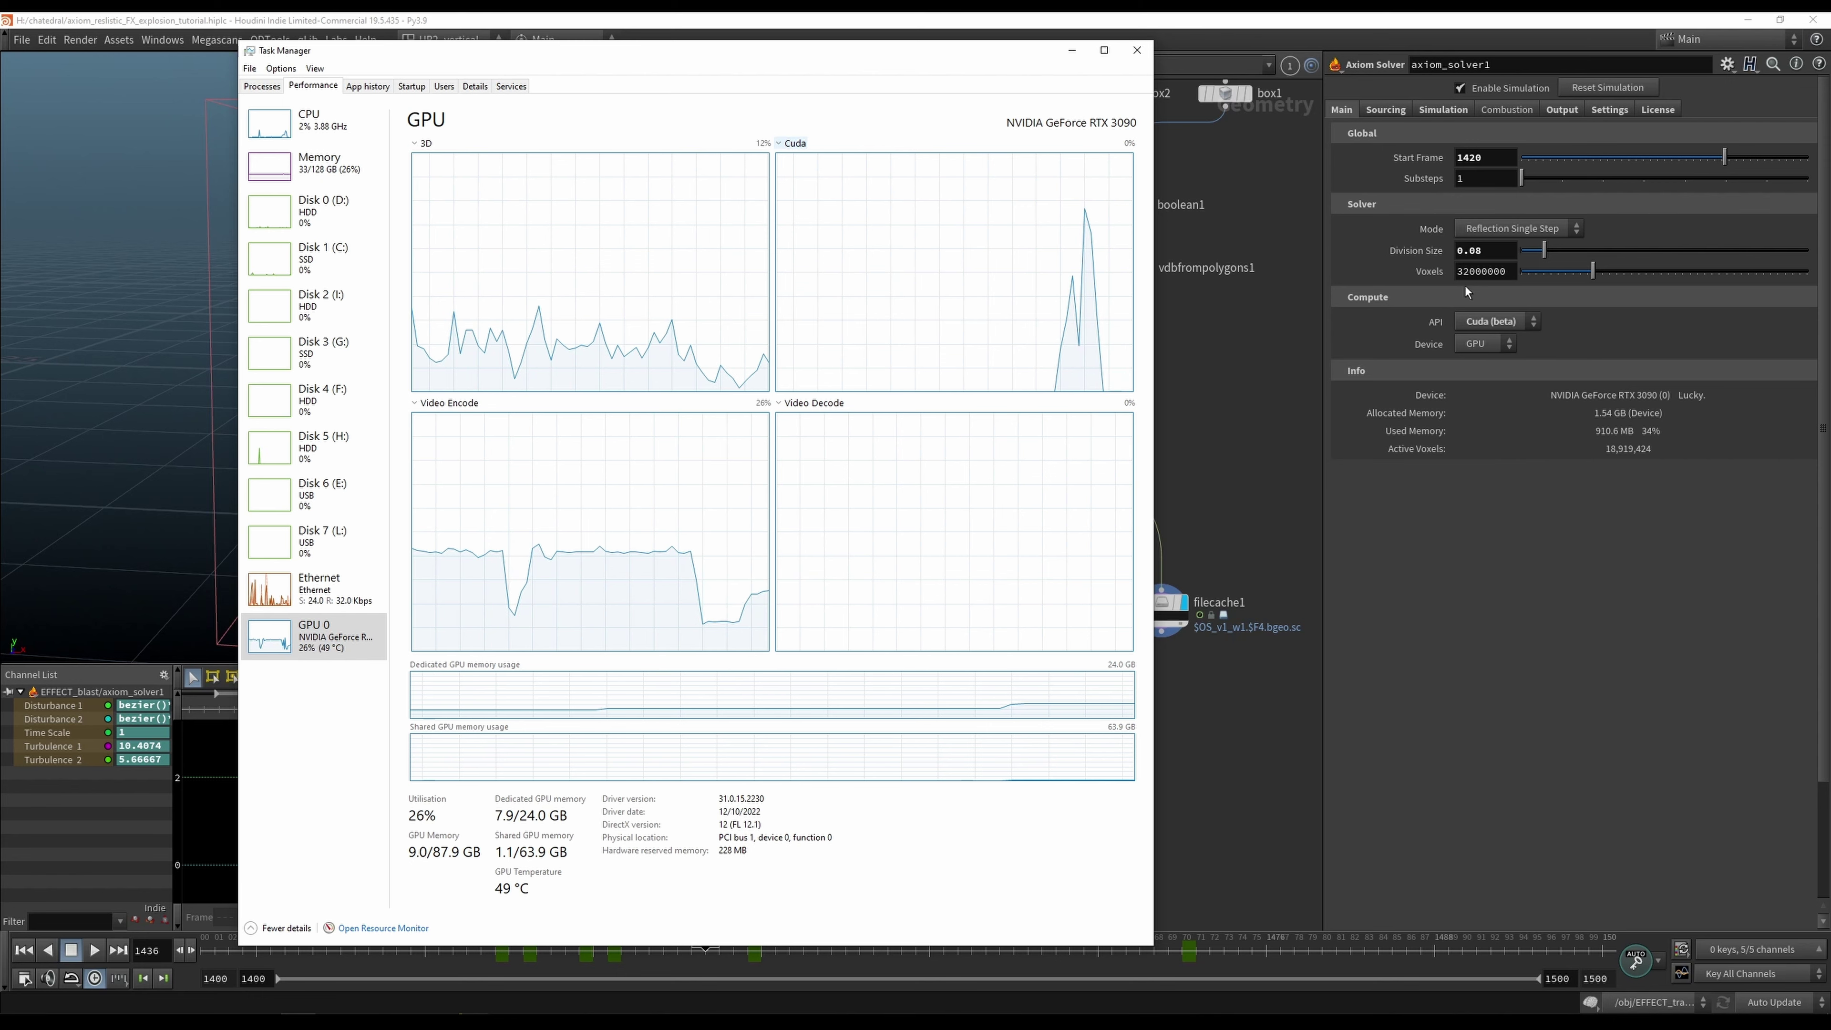
Step: Raise the solver's Voxels to 82000000 and check the GPU memory usage in Task Manager
drag(1462, 271, 1451, 274)
text(8)
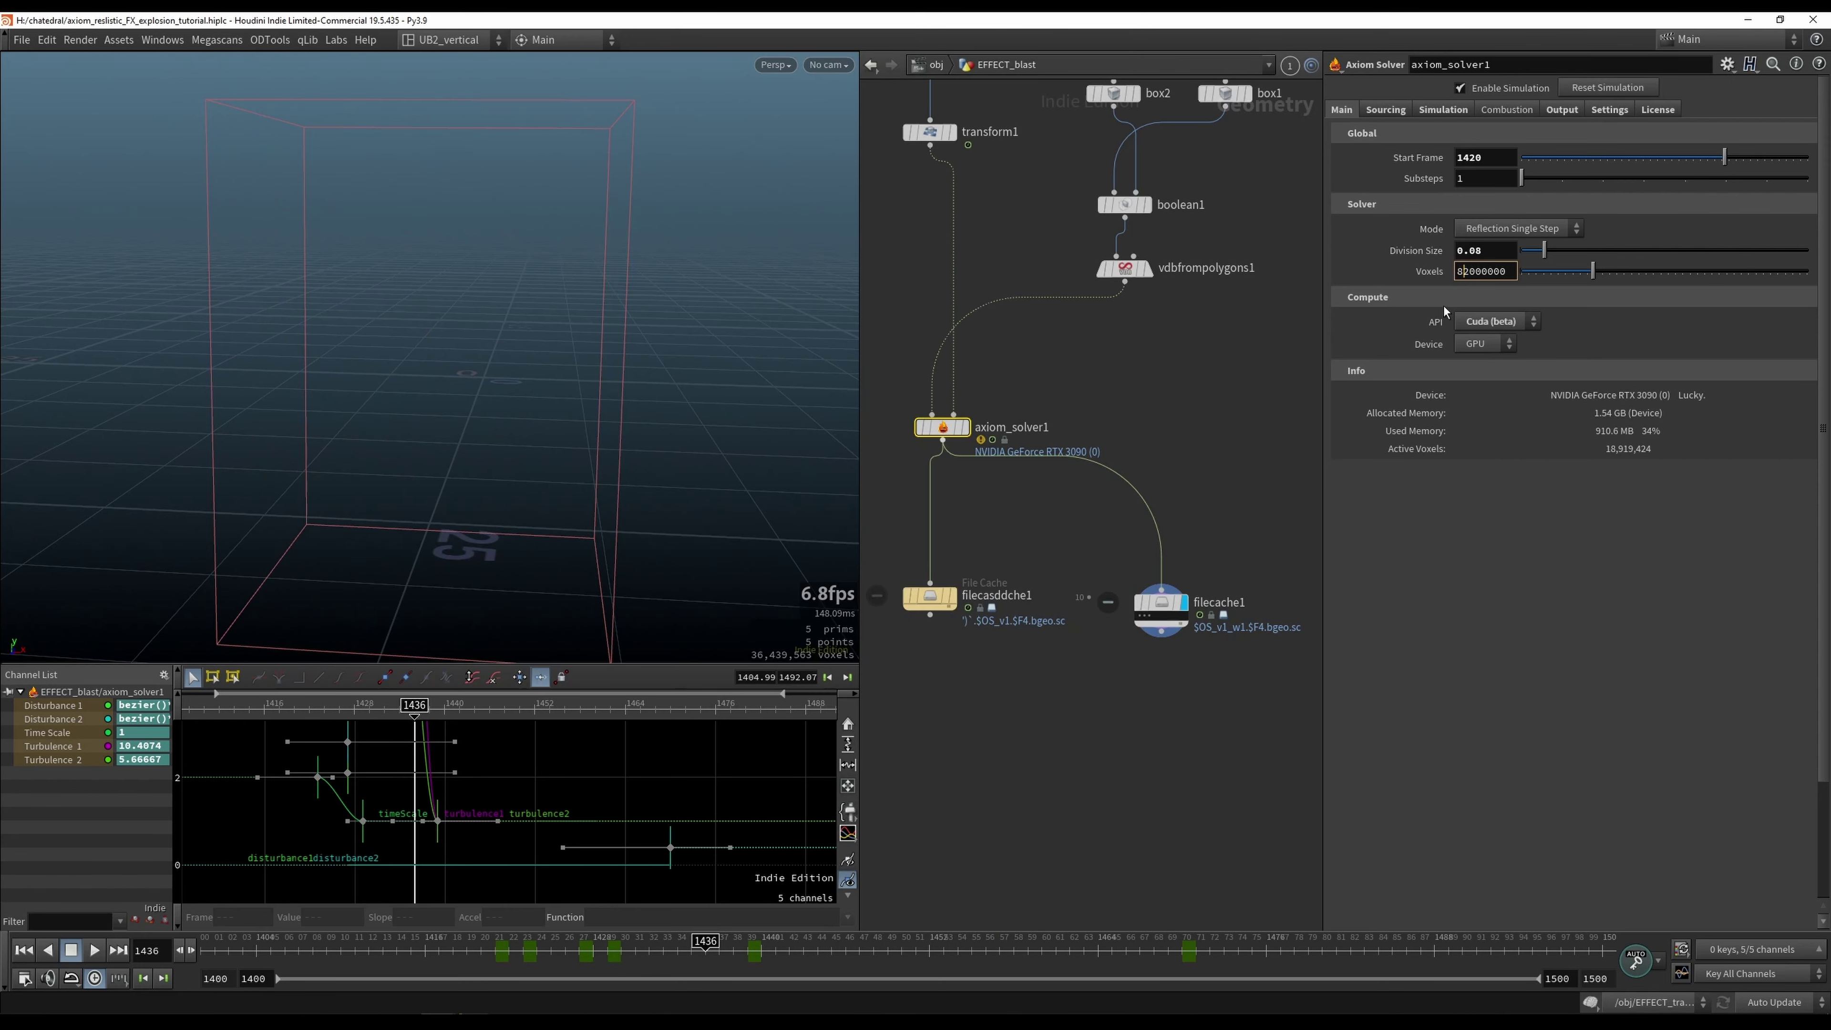
key(Return)
key(alt+Tab)
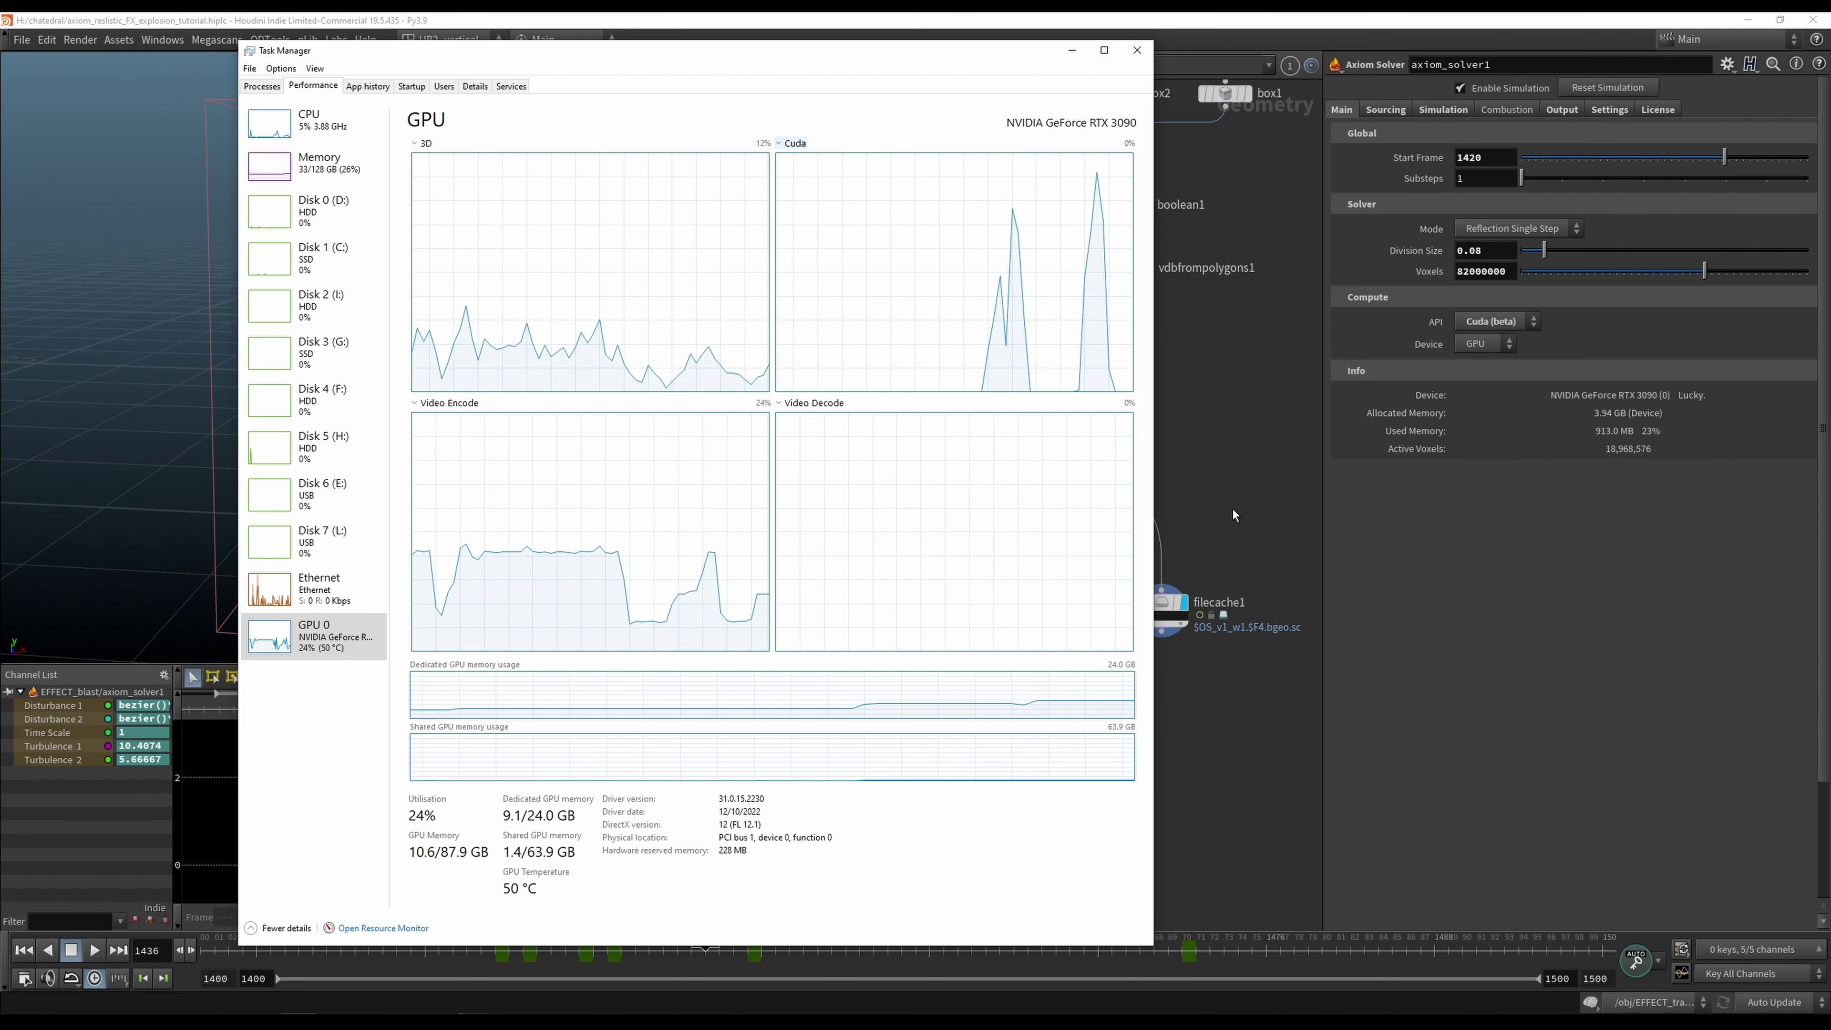
Step: Set the solver's Voxels back to 32000000 and return to filecache1
click(1461, 273)
key(BackSpace)
text(3)
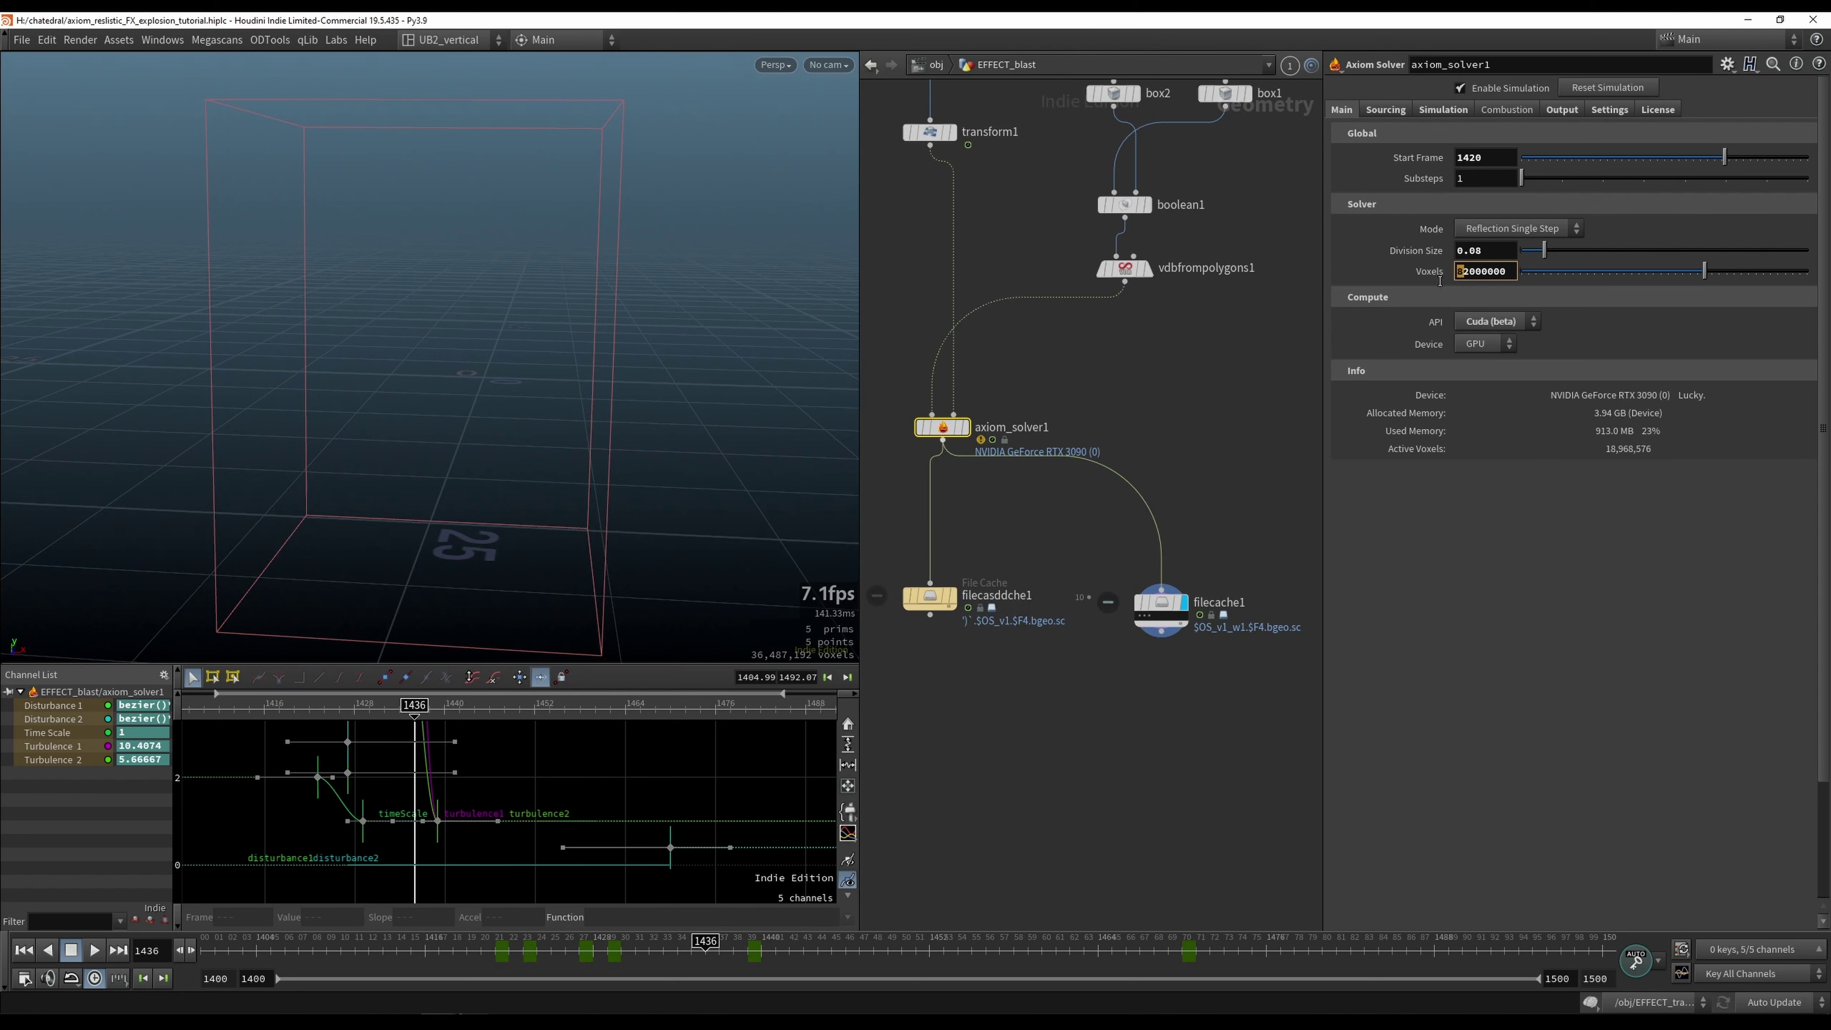
key(Return)
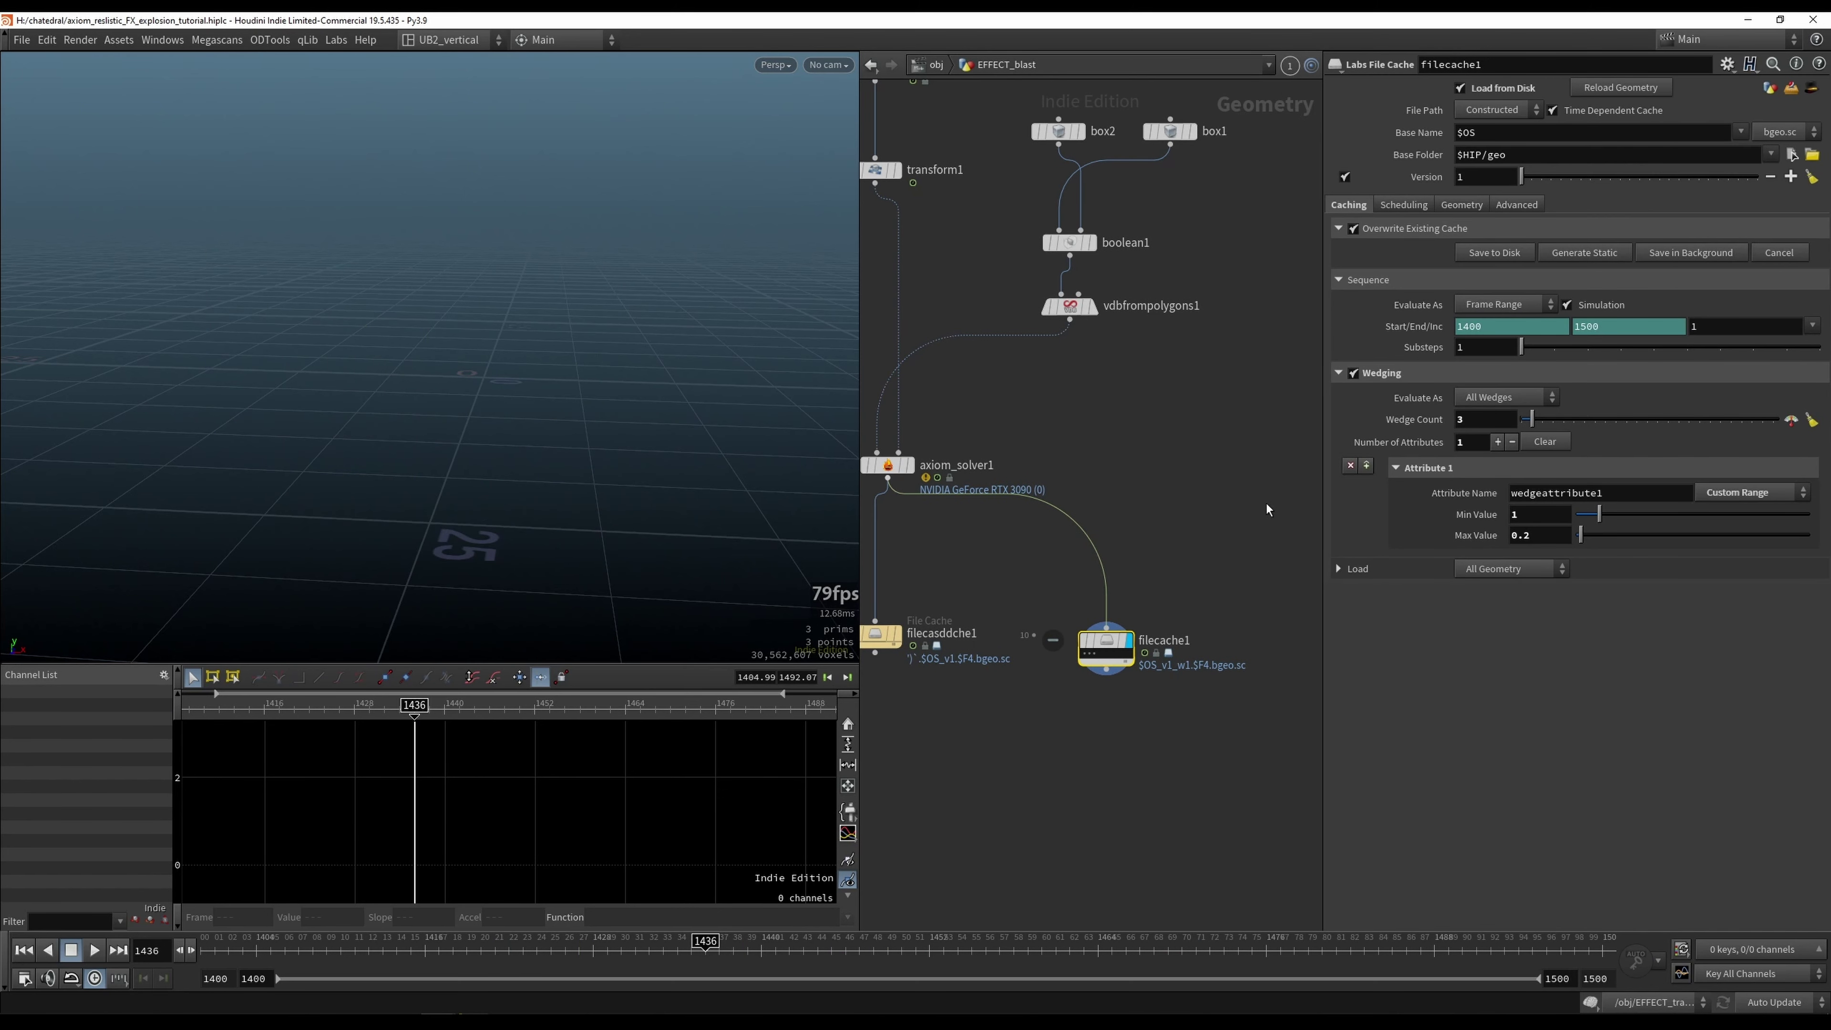
Step: Turn off Simulation on filecache1 and inspect the One Batch at a Time scheduling option
click(1568, 306)
click(1503, 206)
click(1426, 207)
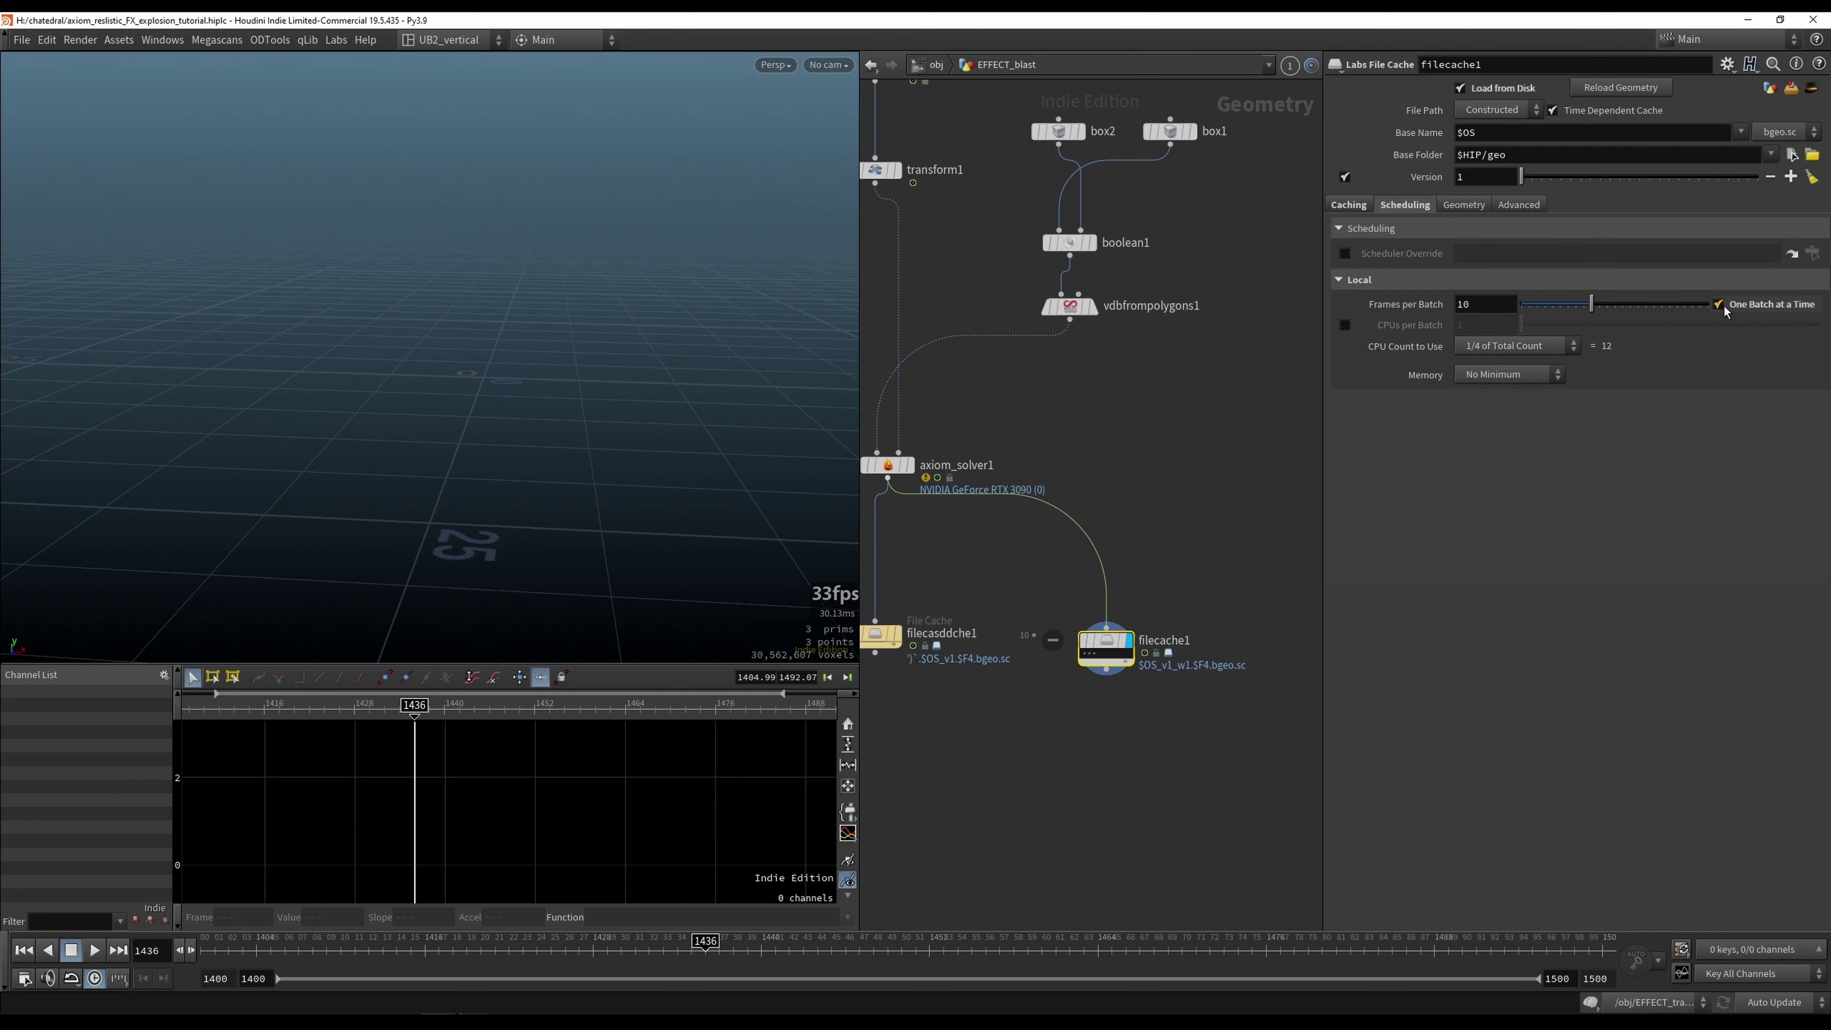
click(1350, 205)
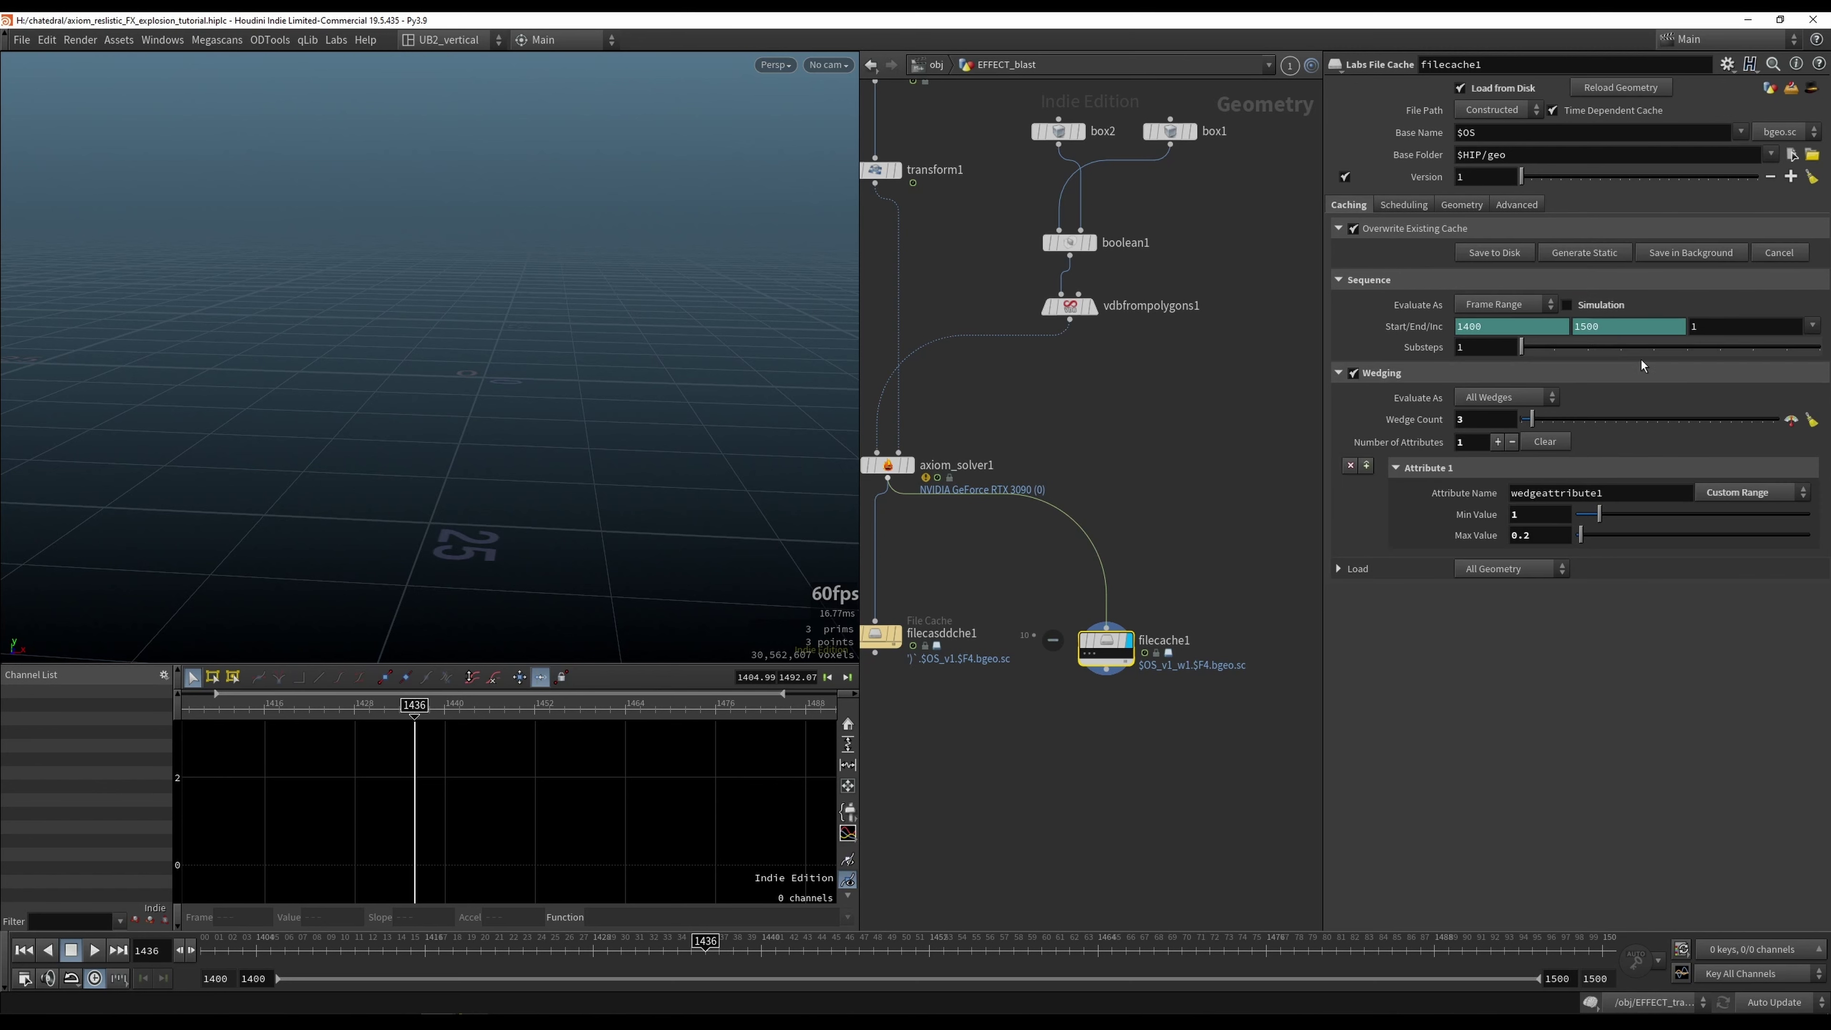
Step: Turn Simulation back on for filecache1 and check the batch scheduling options again
click(1608, 306)
click(1415, 206)
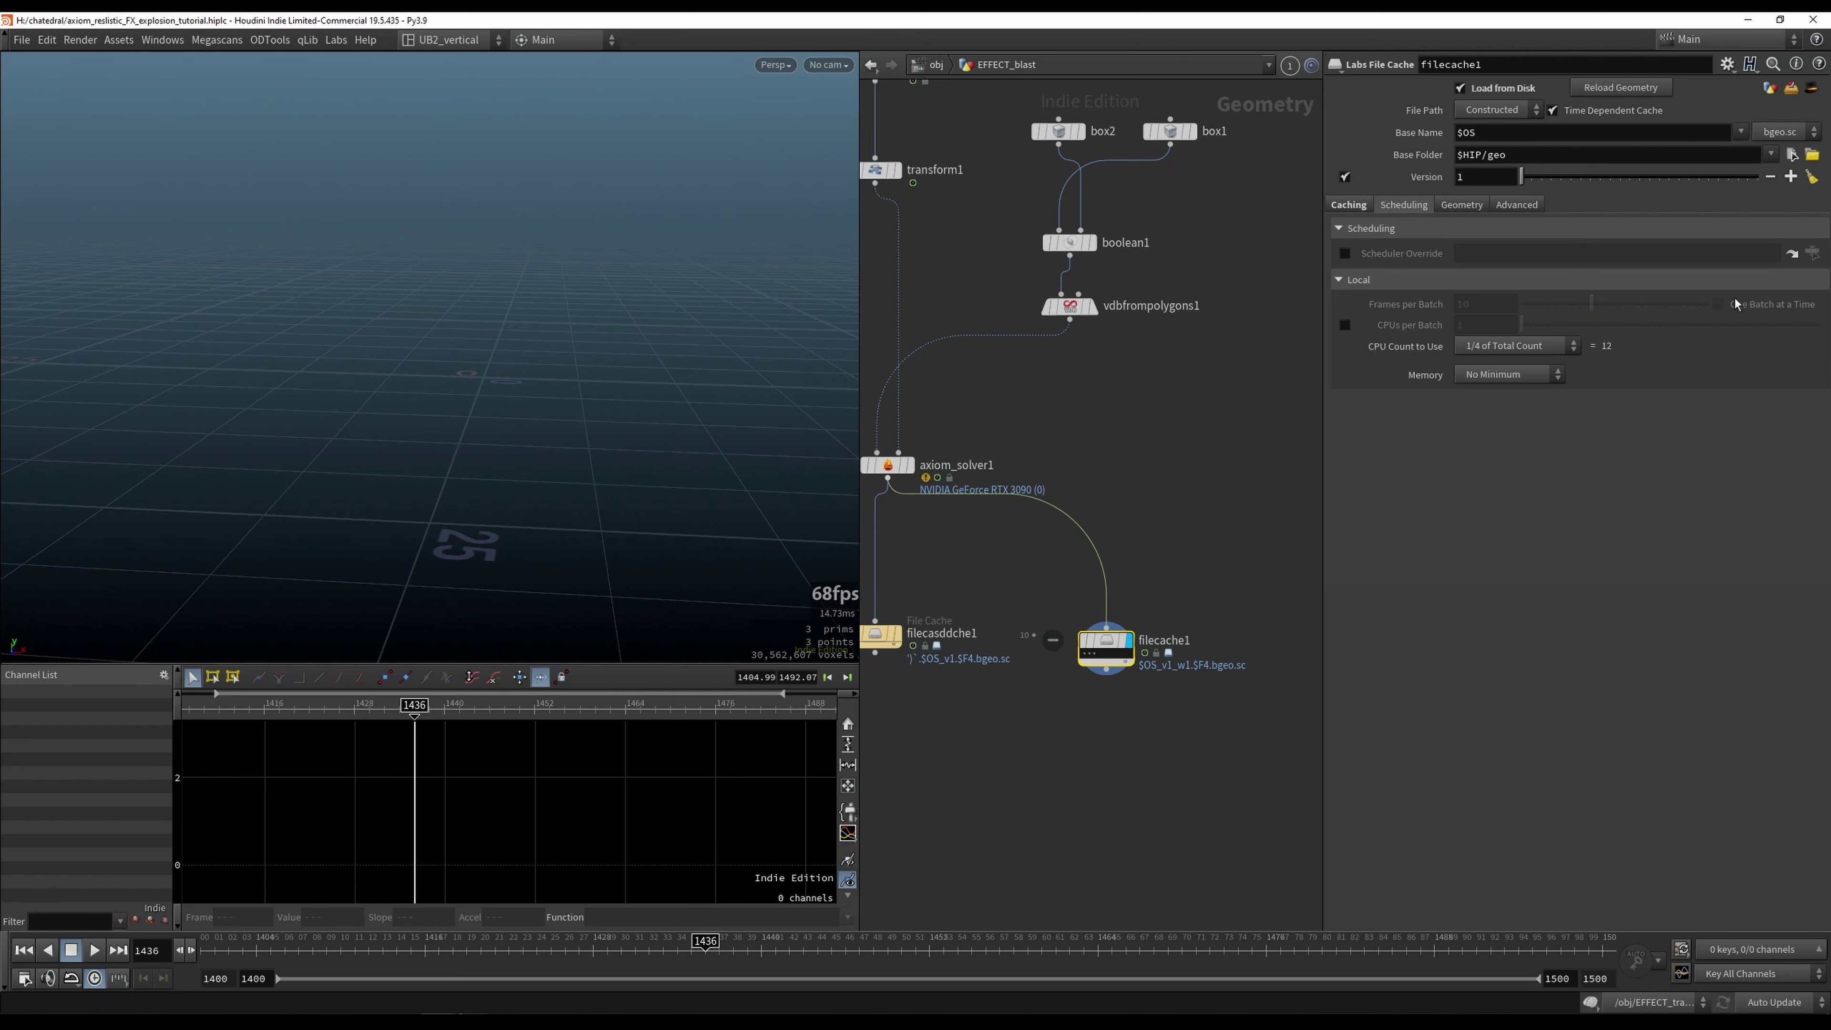
click(1349, 206)
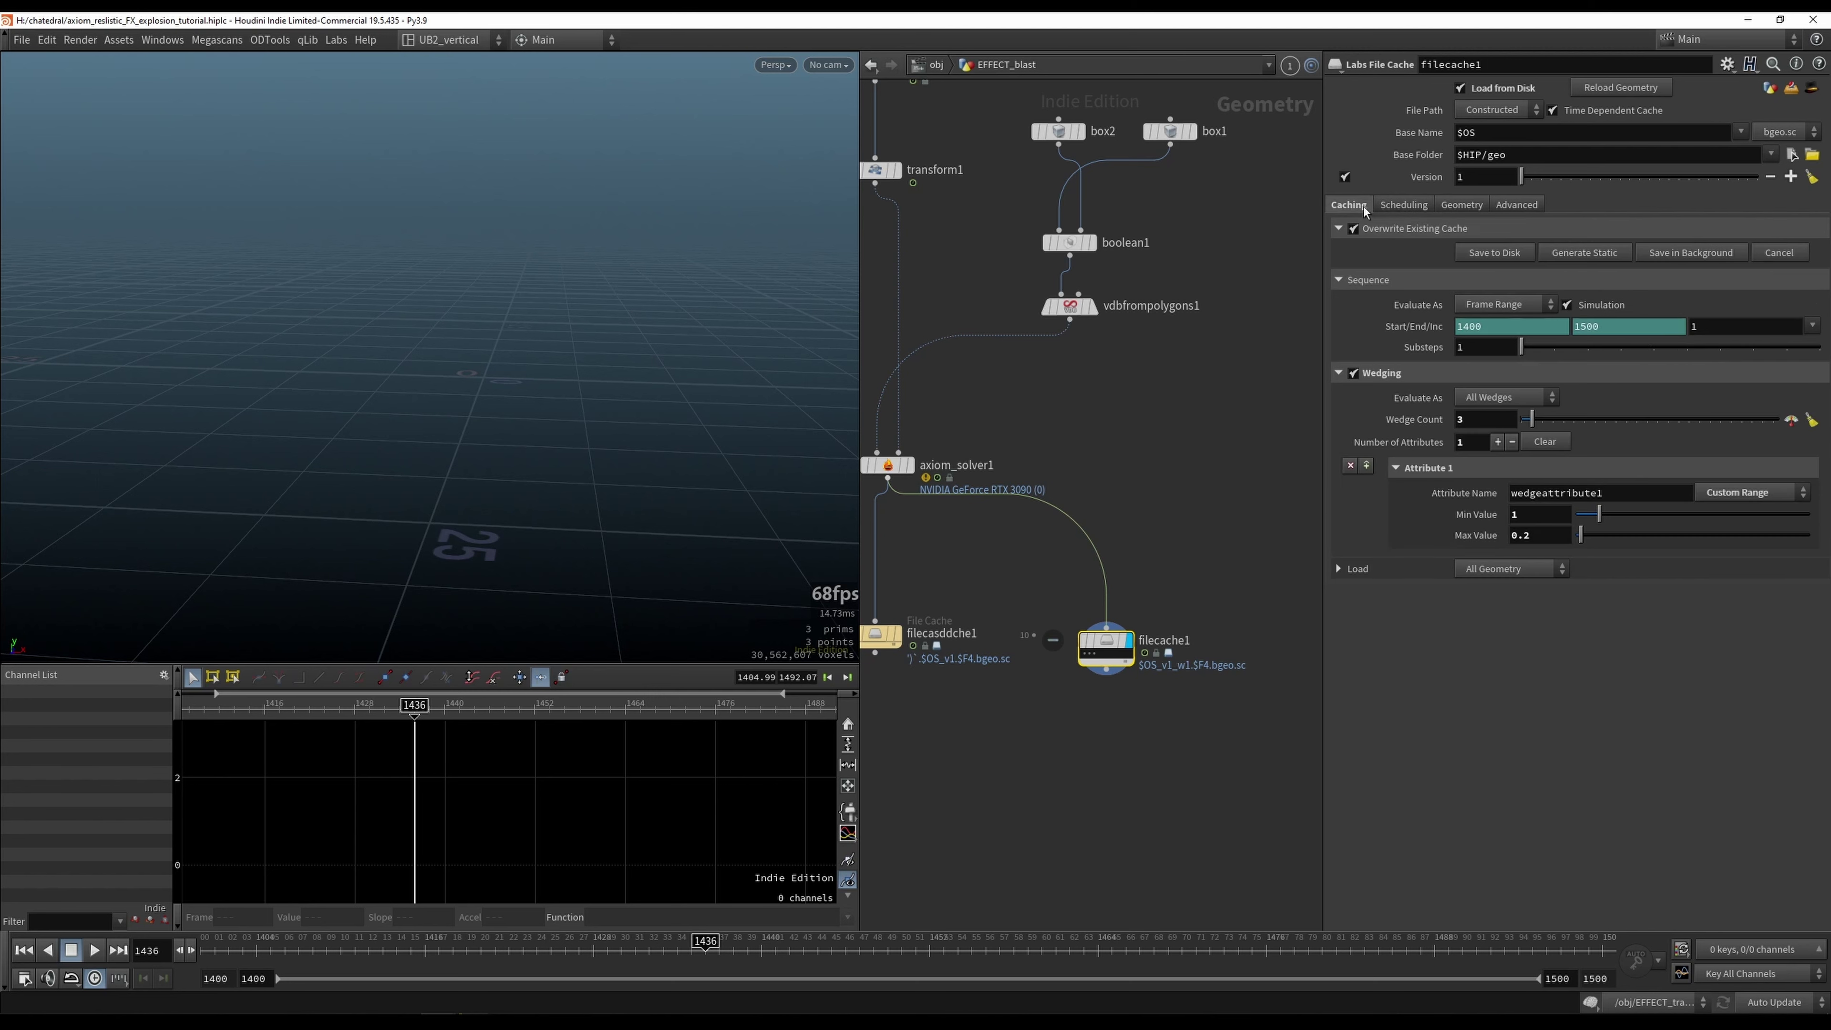
click(1420, 207)
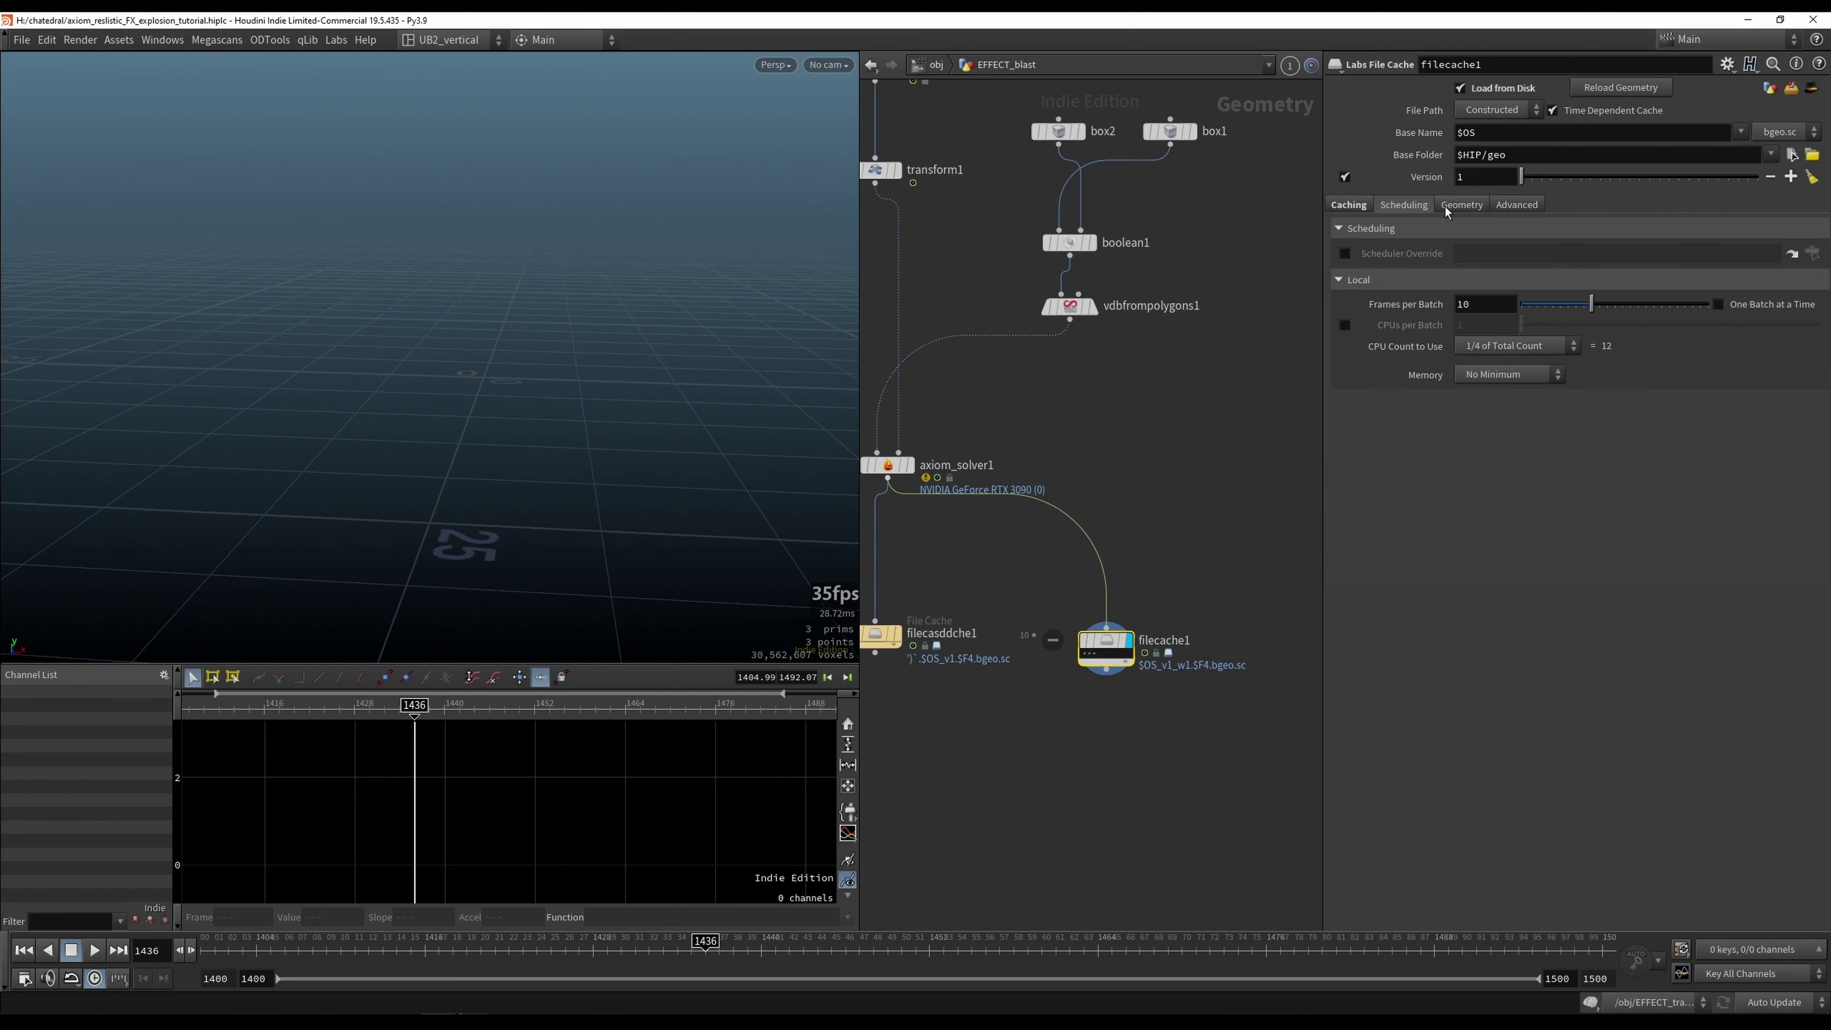
click(1349, 206)
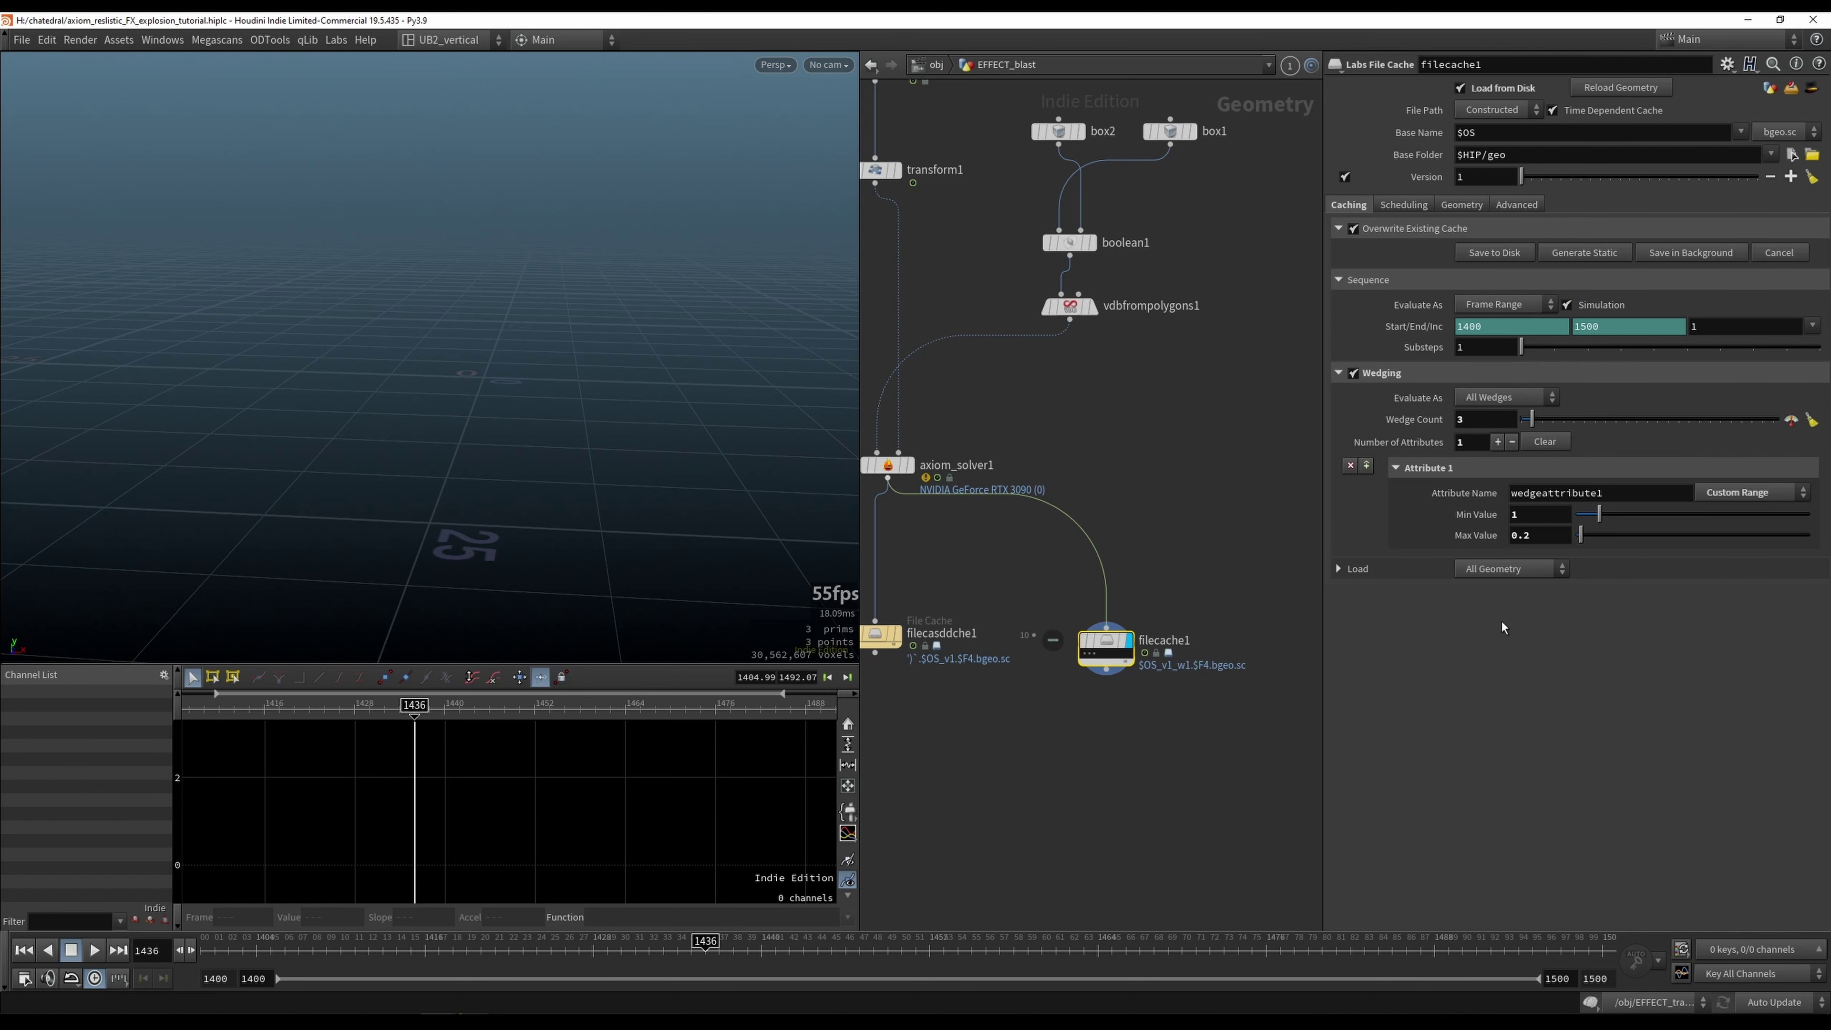
Step: Start saving all wedges of filecache1 to disk in the background
click(1672, 255)
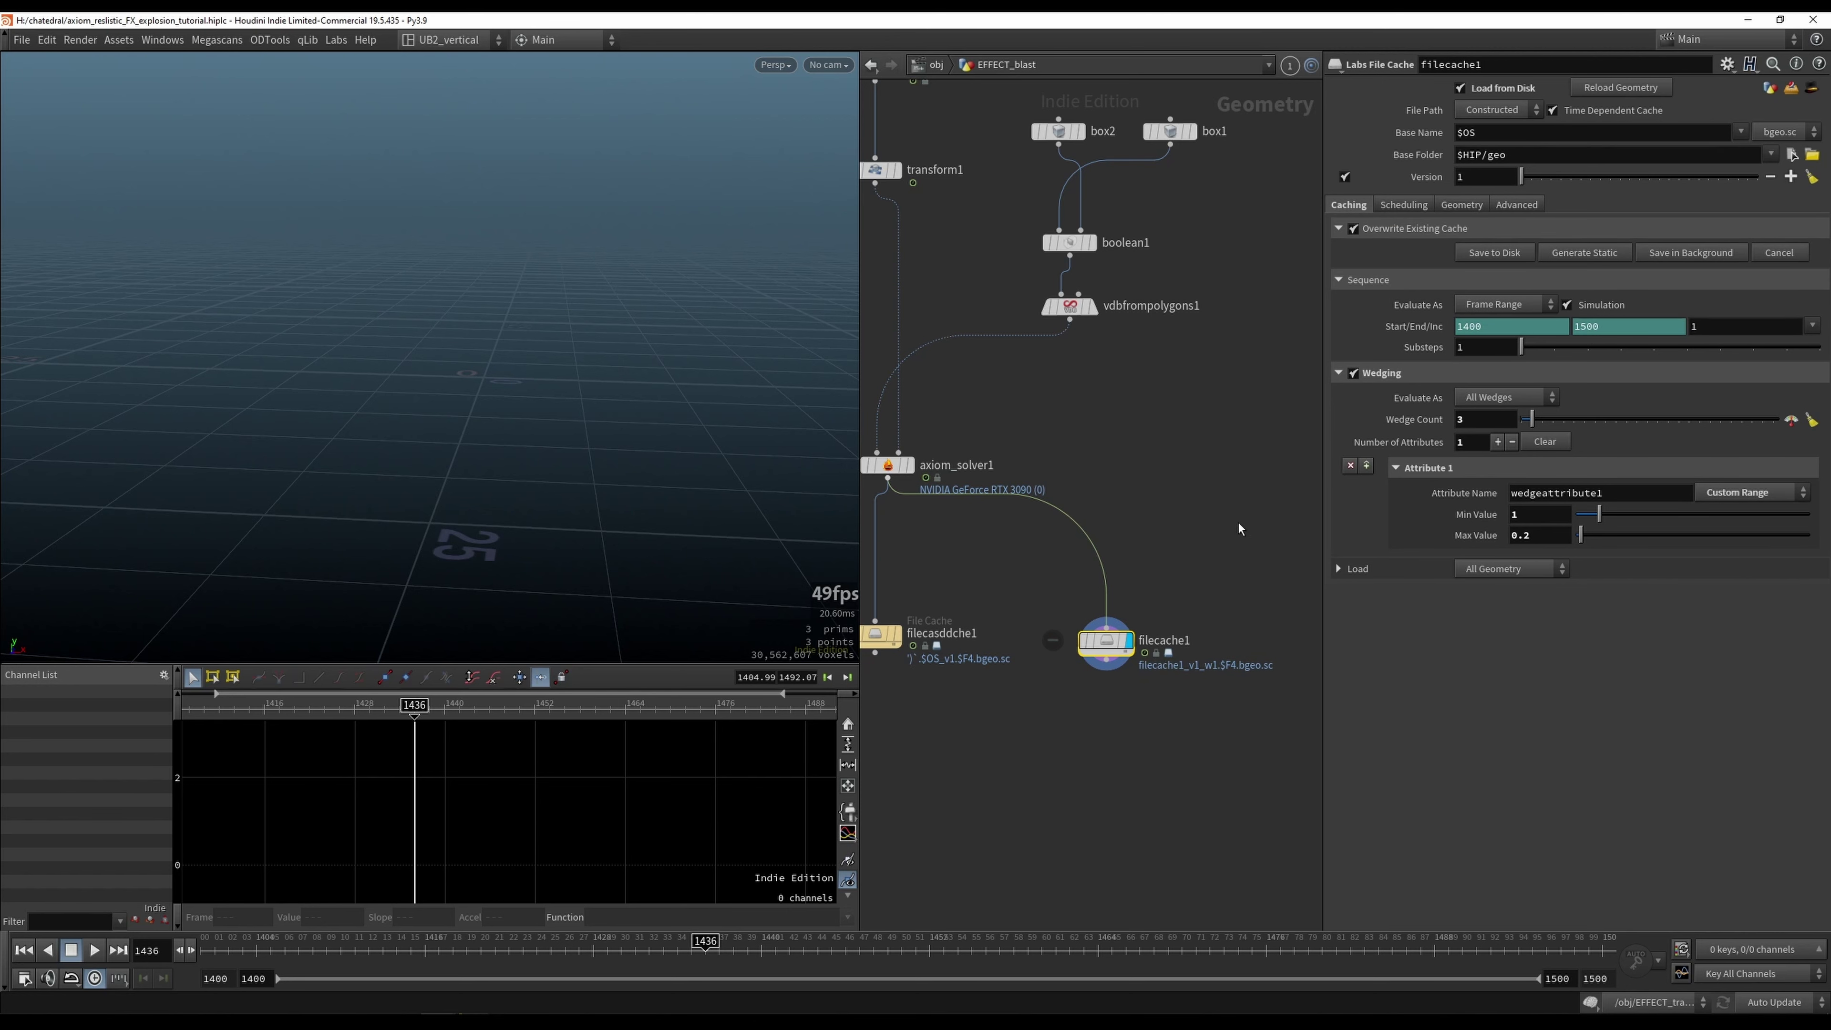
scroll(1189, 564, up, 3)
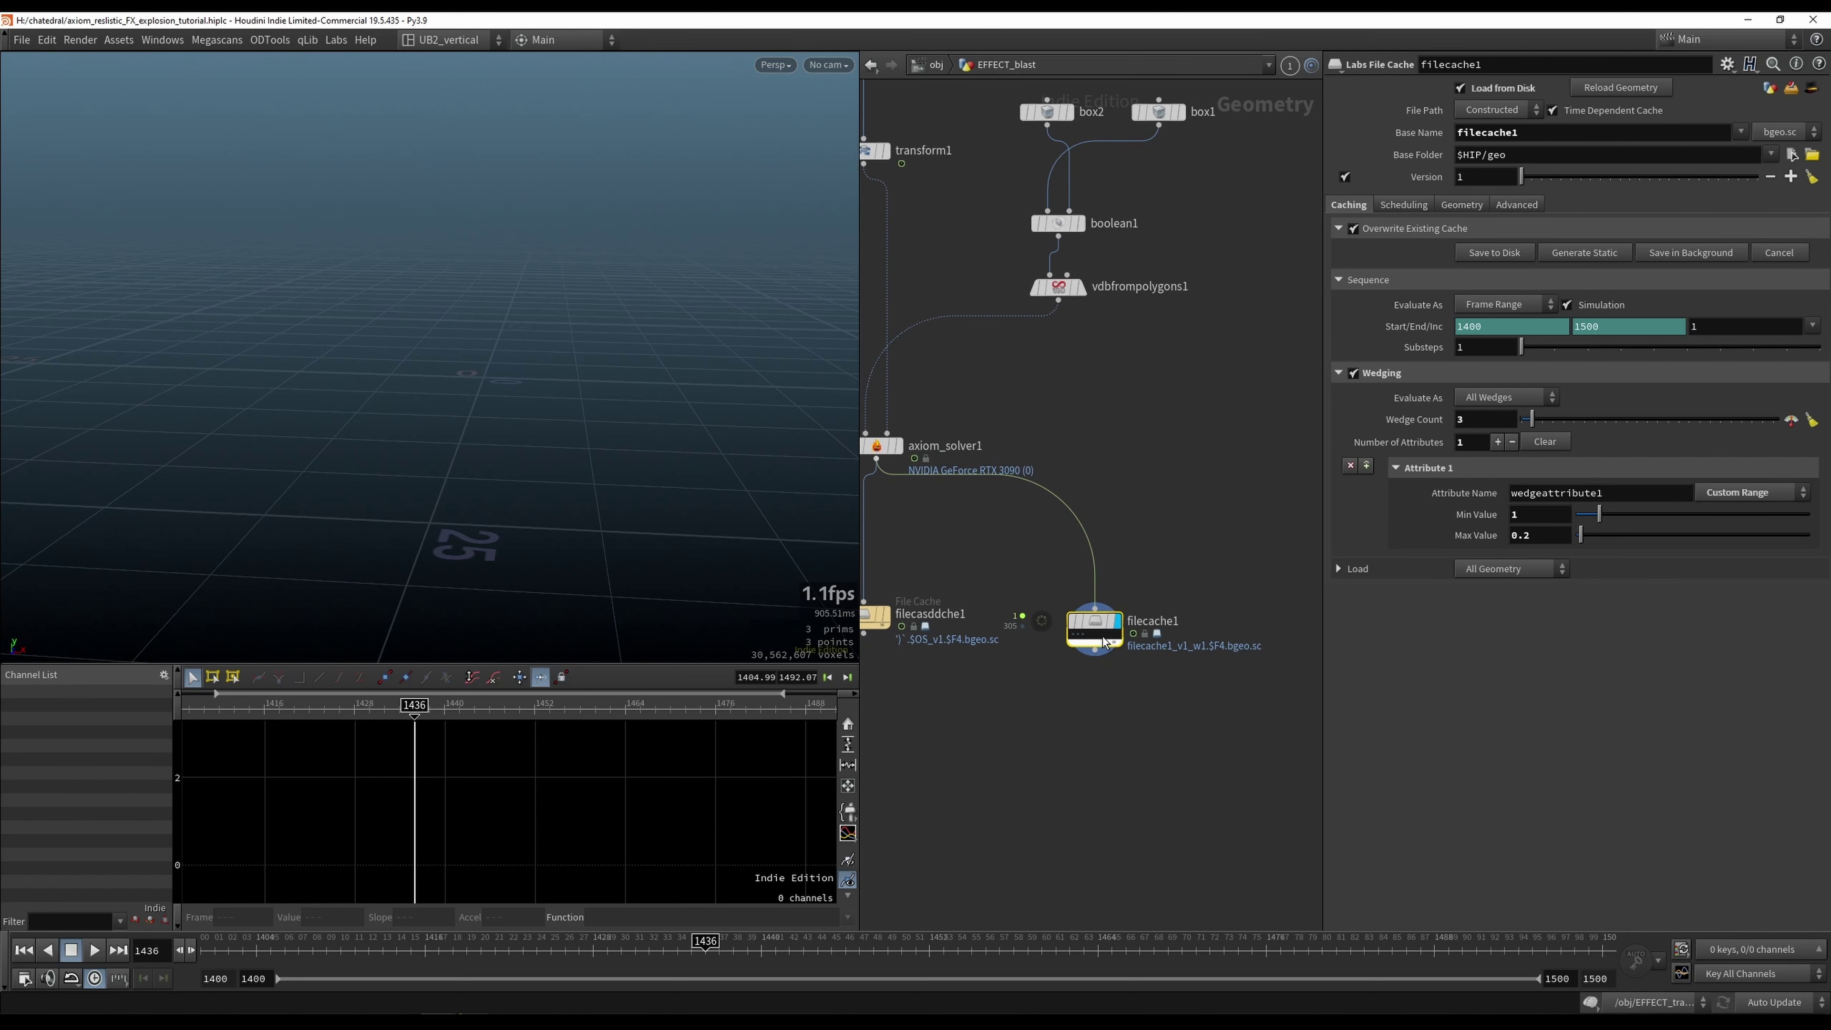
scroll(1093, 685, up, 1)
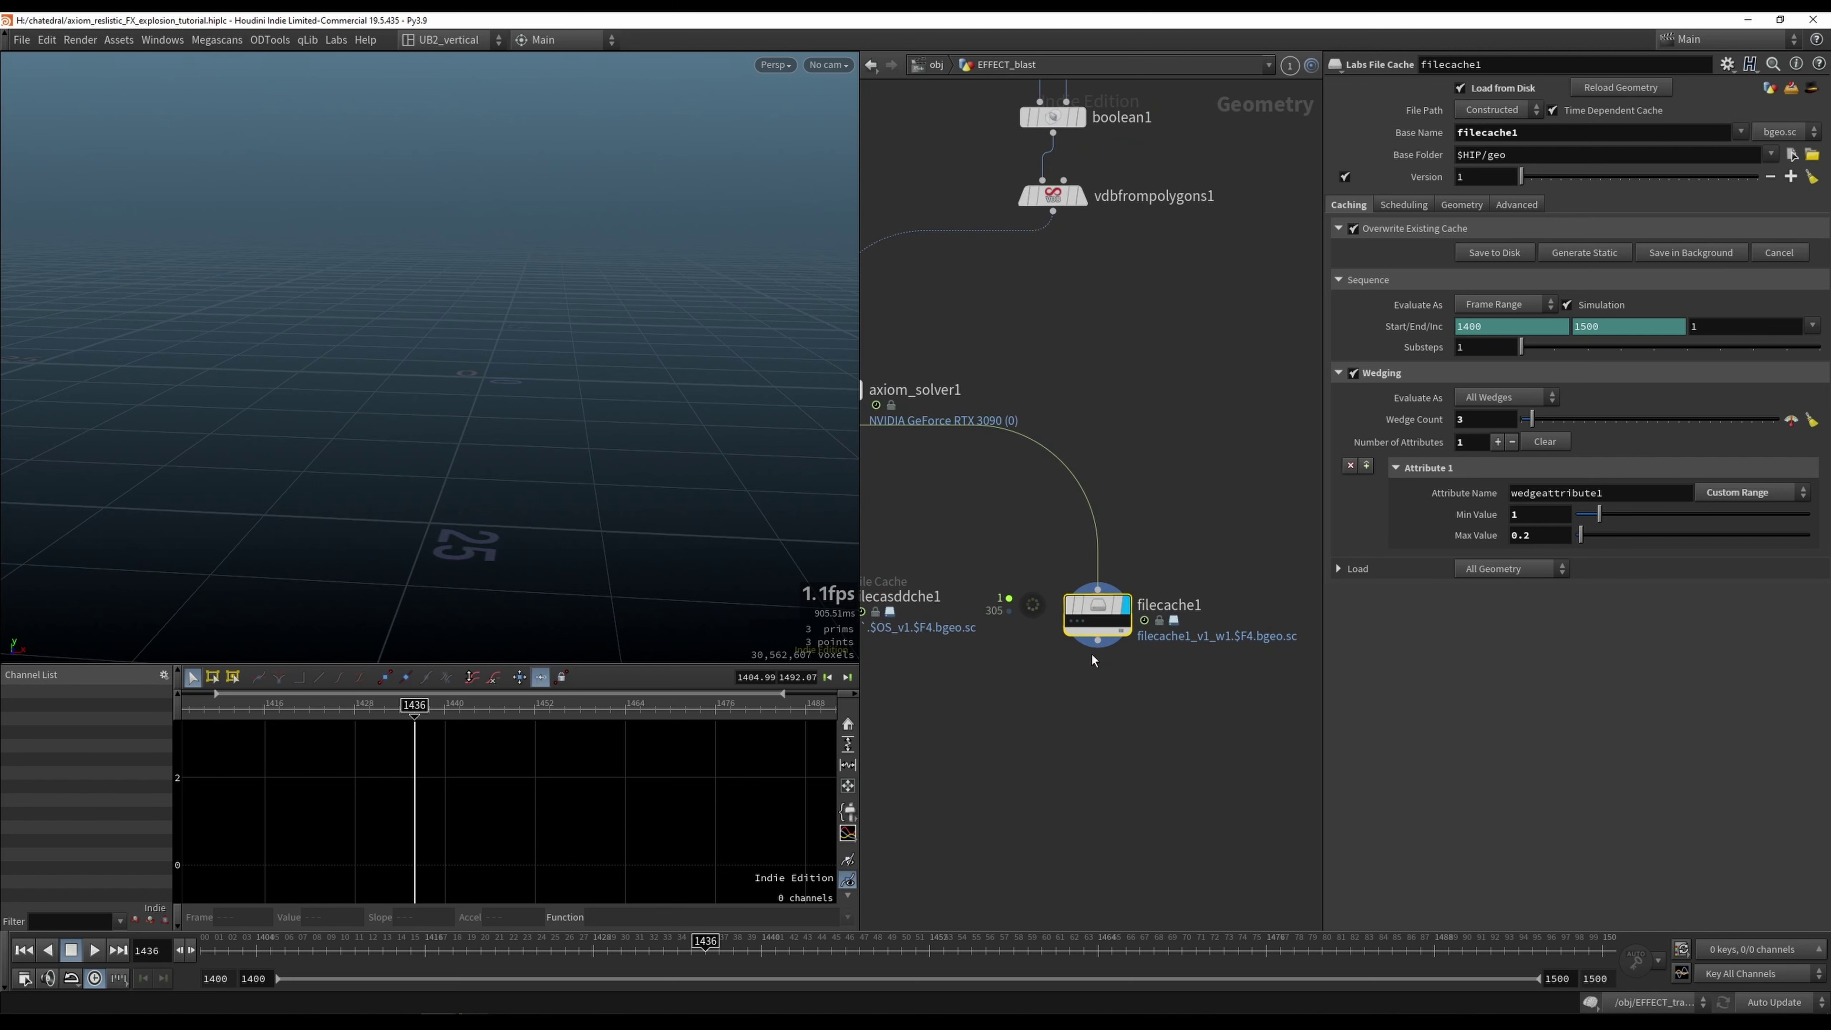
Step: Monitor the GPU load in Task Manager and the caching progress beside filecache1
click(289, 1010)
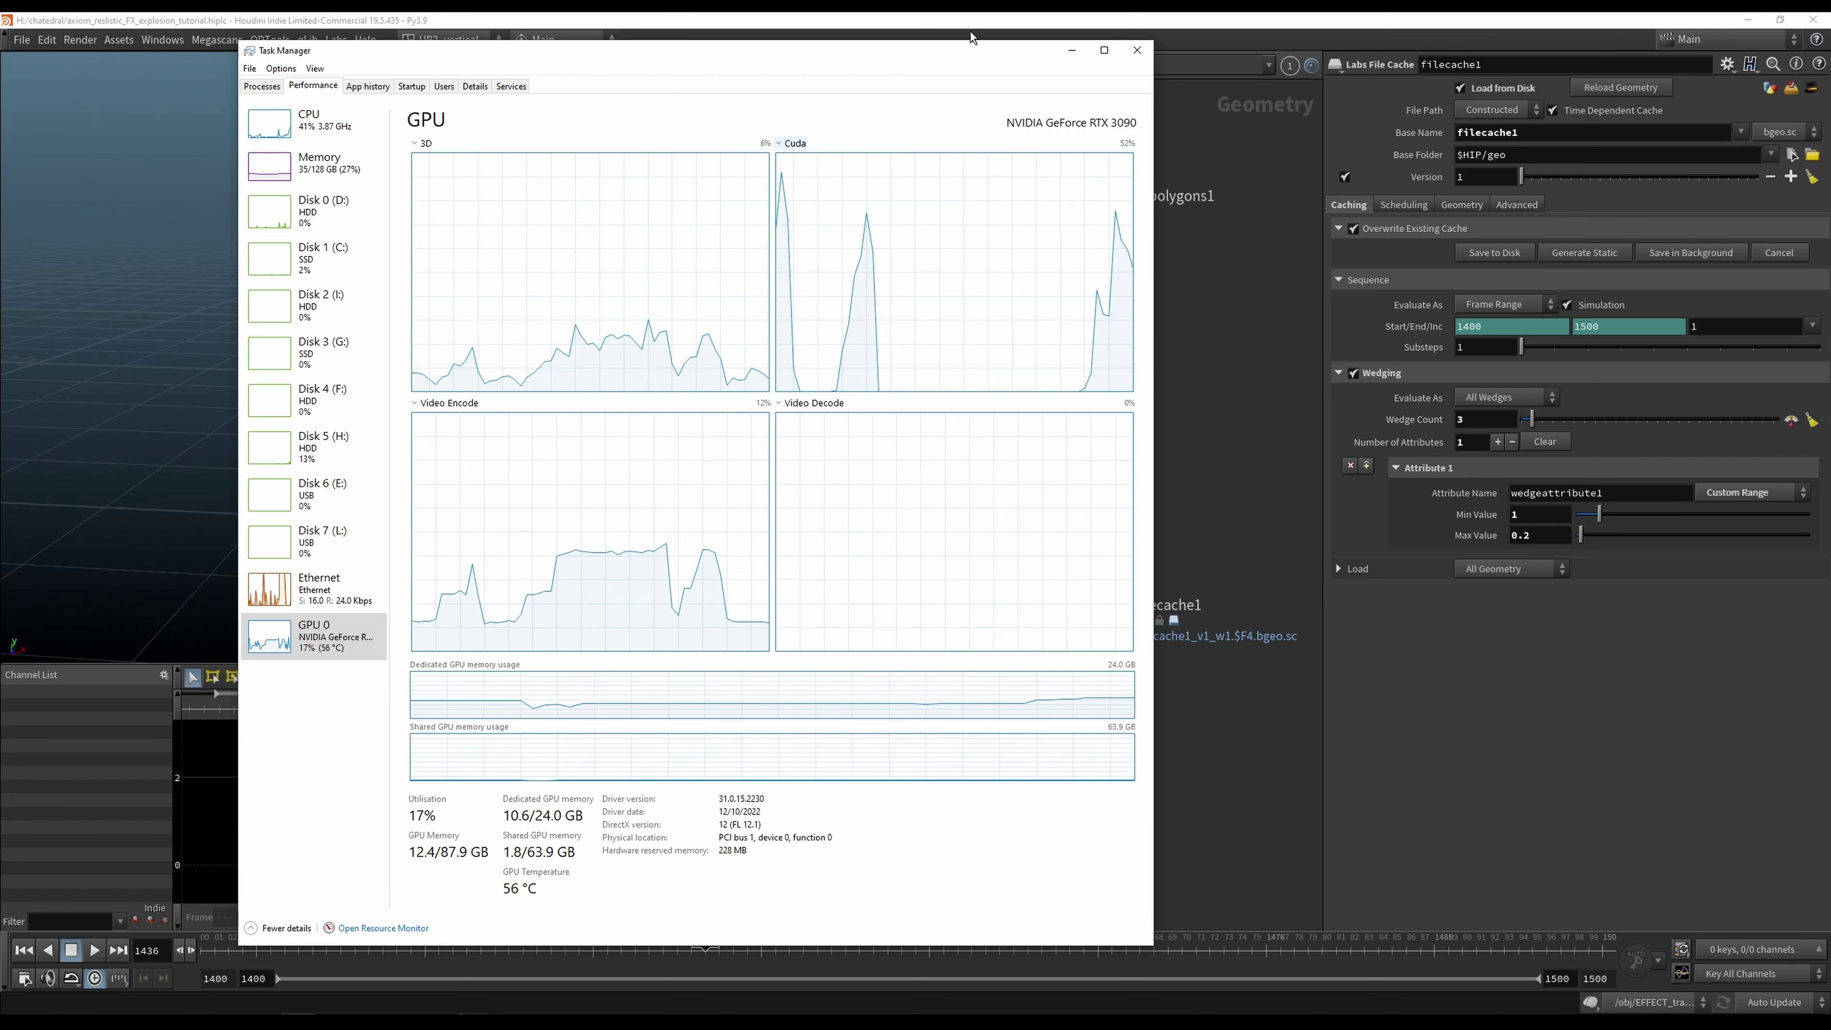
drag(973, 48, 799, 45)
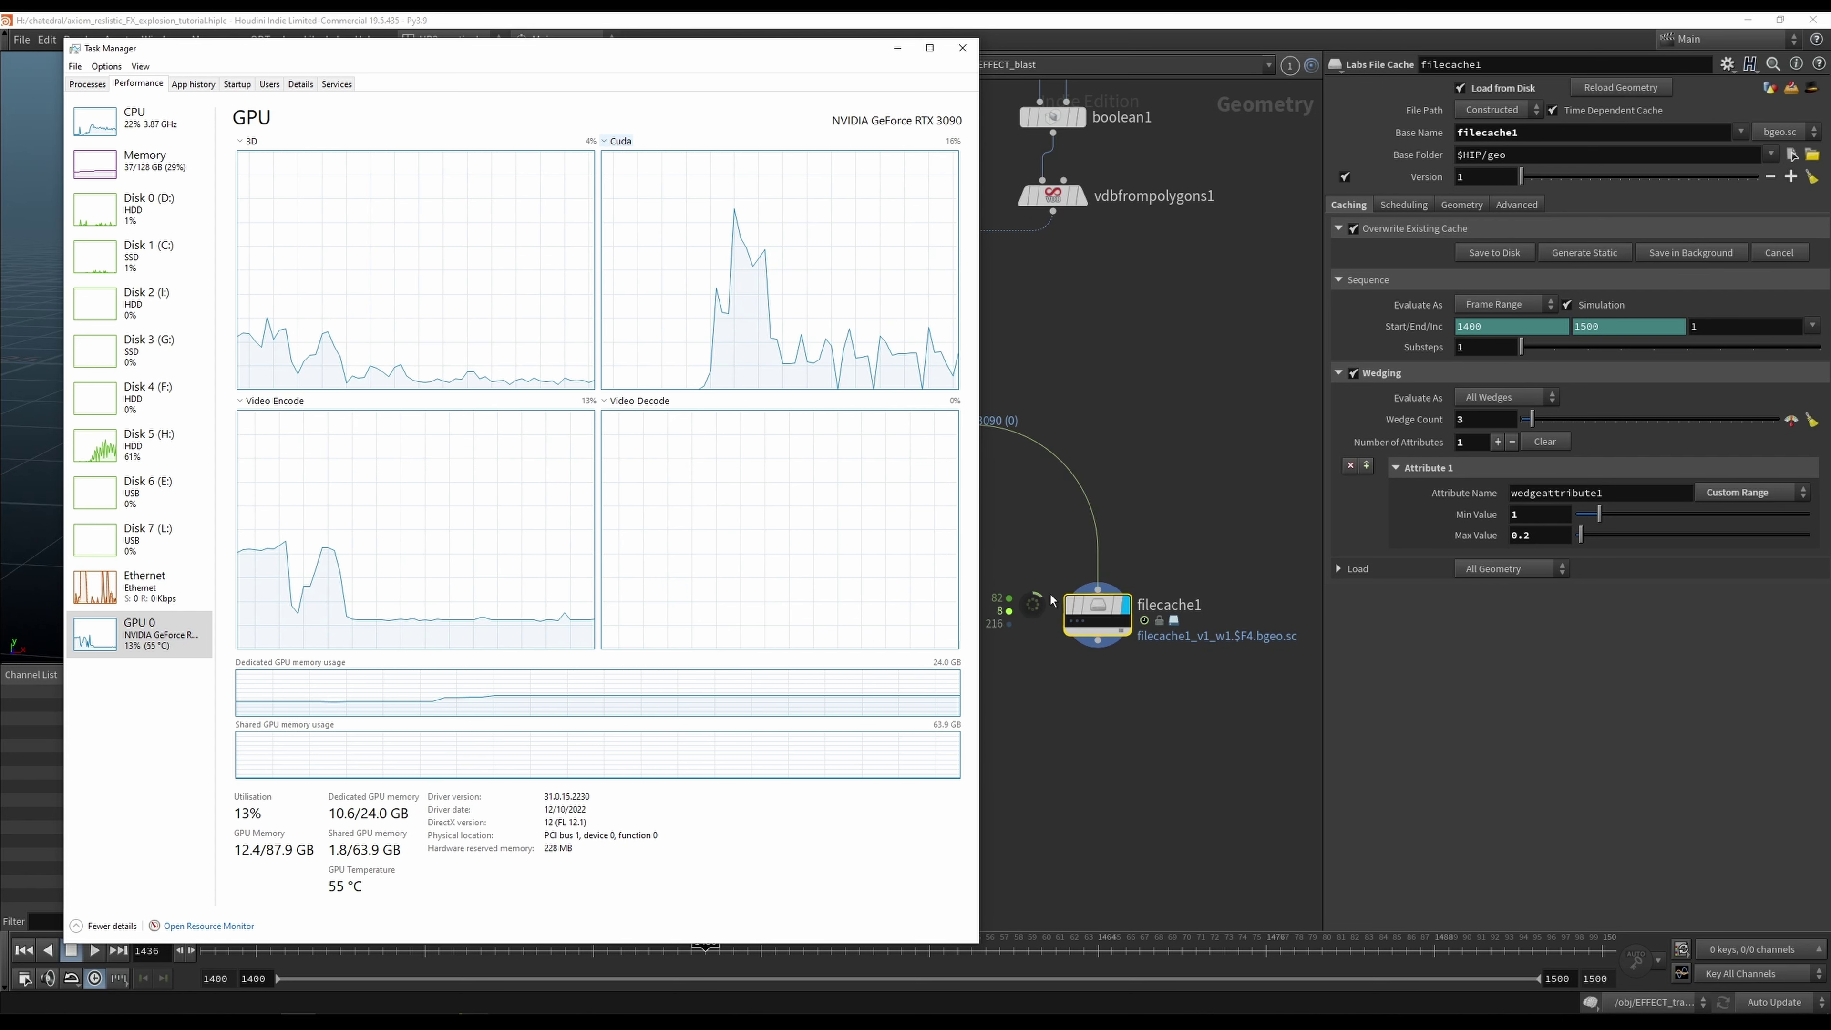
middle_drag(1131, 496, 1160, 499)
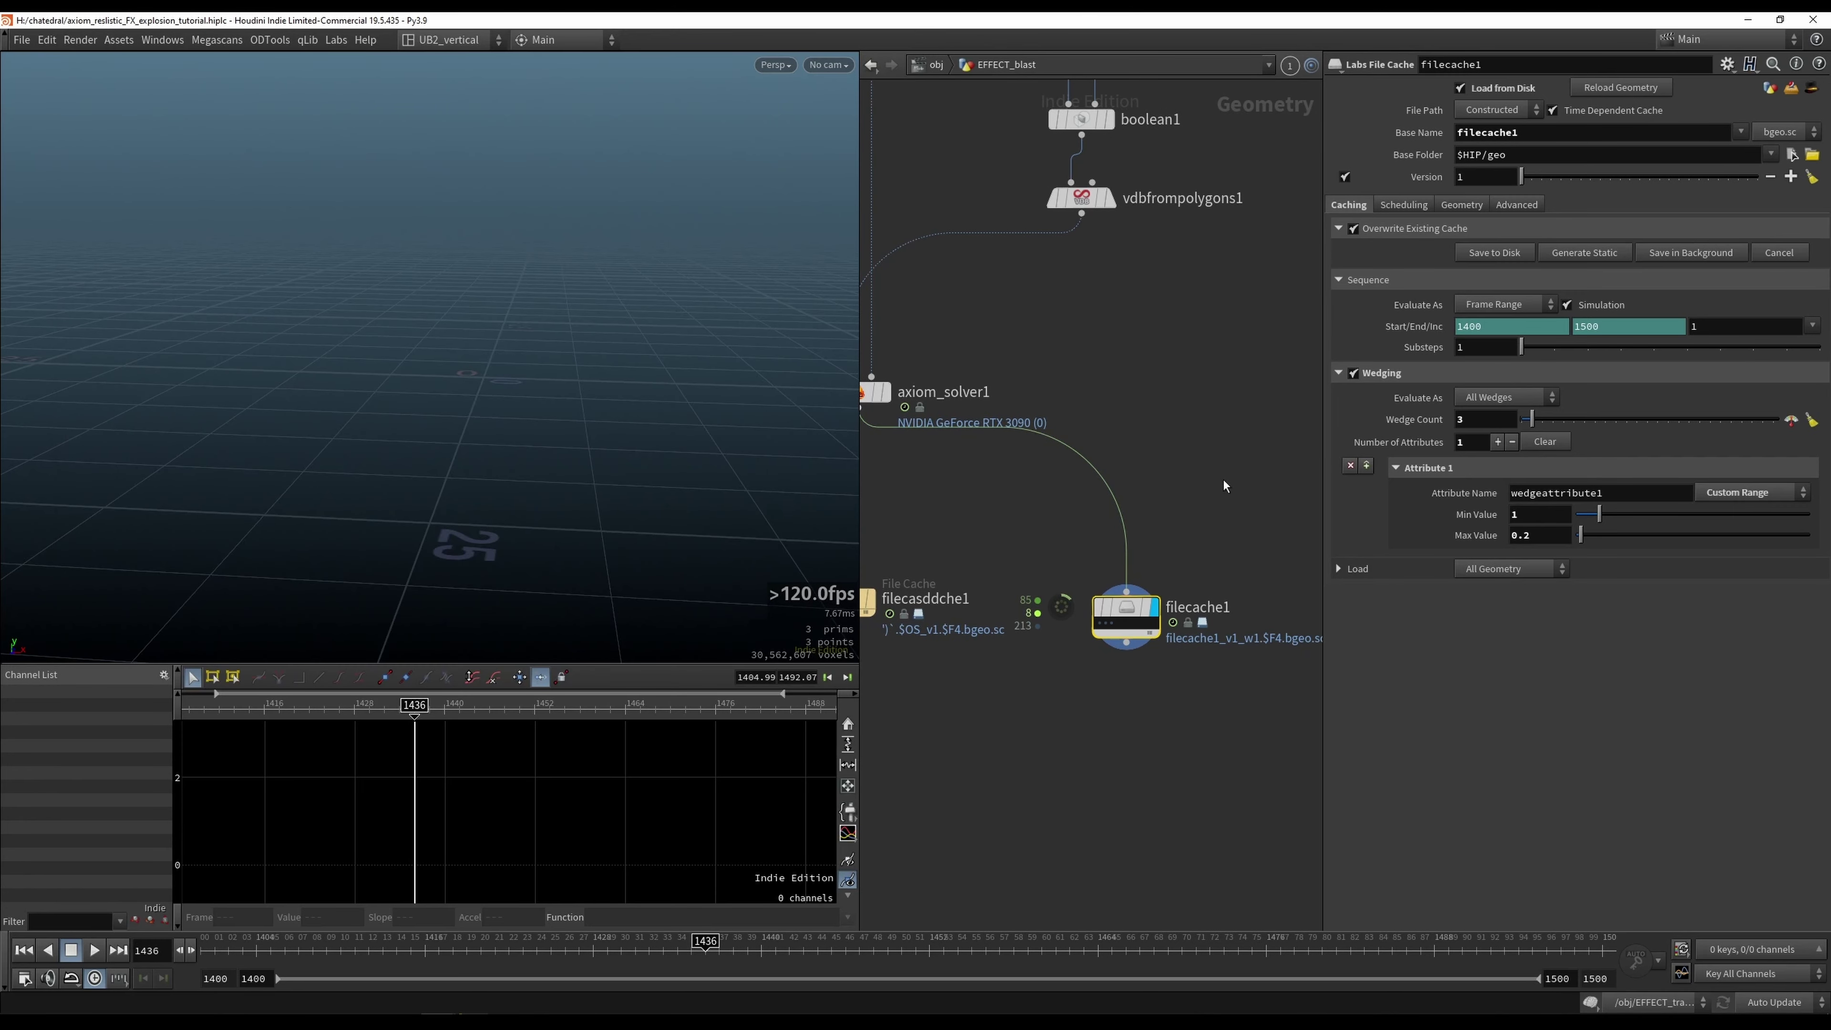
mouse_move(1224, 520)
middle_down()
mouse_move(1230, 422)
mouse_move(1236, 500)
middle_up()
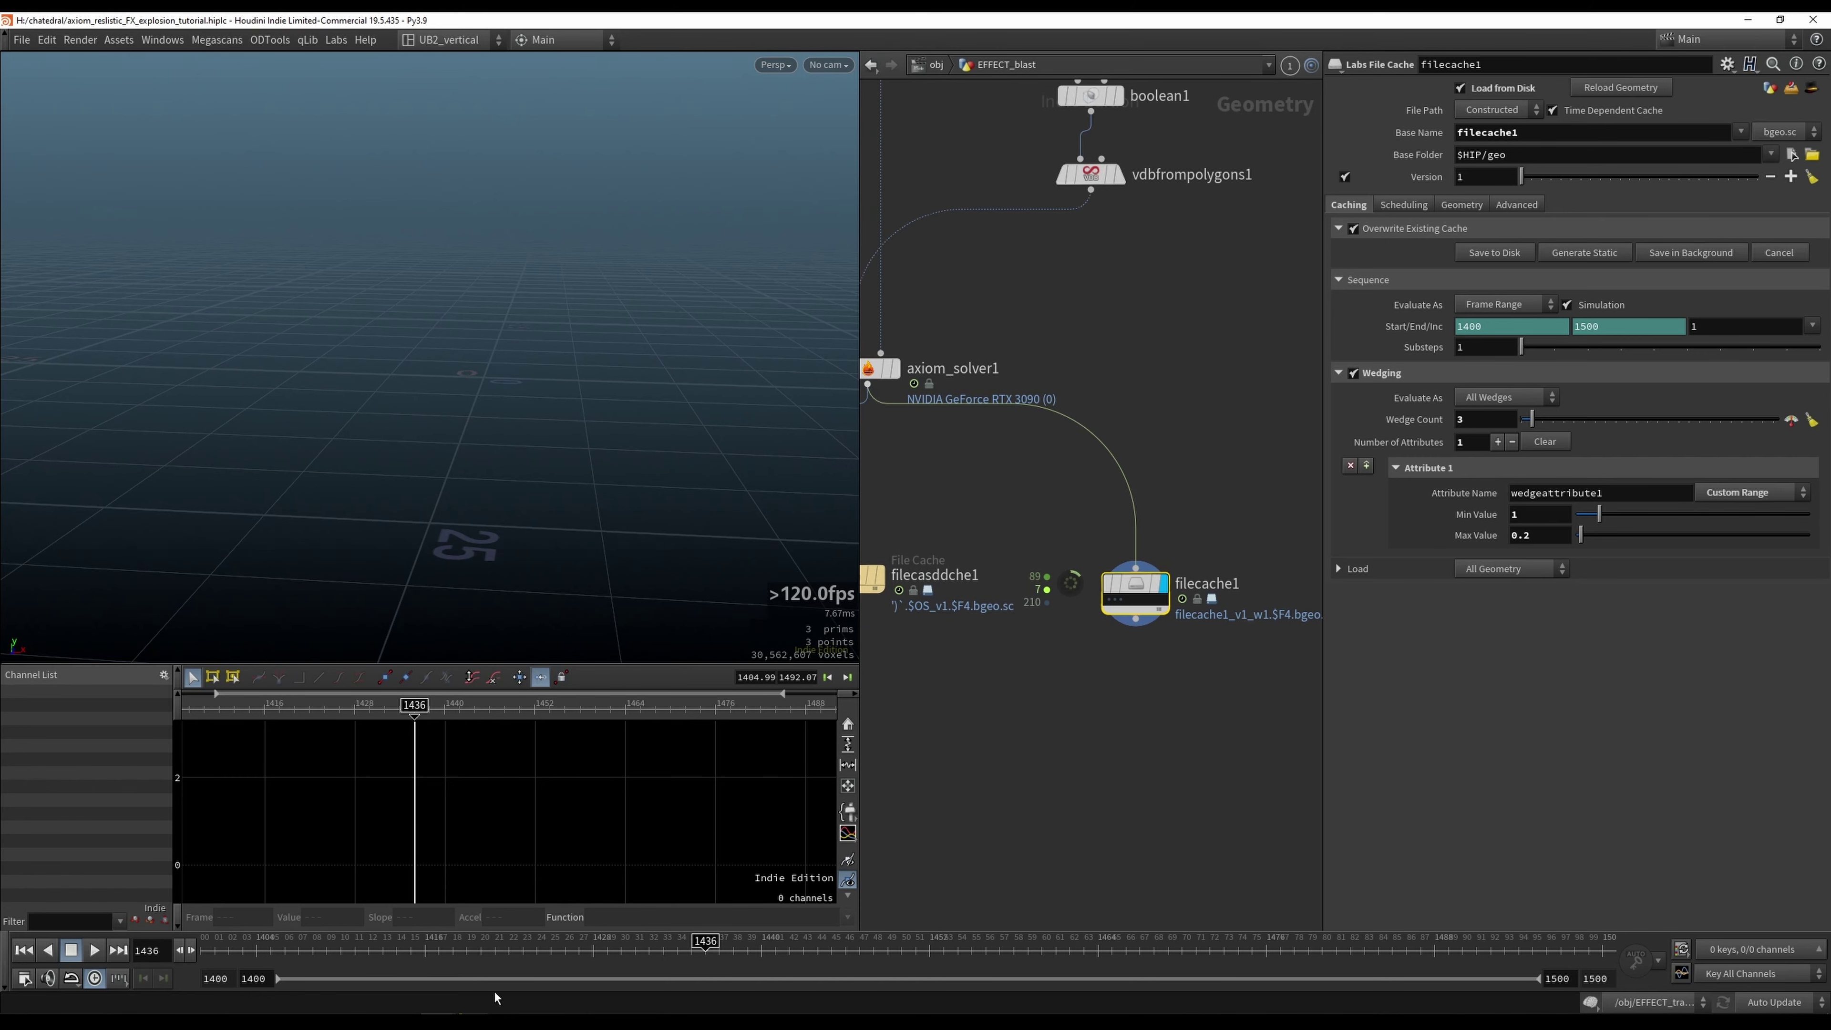
click(297, 1017)
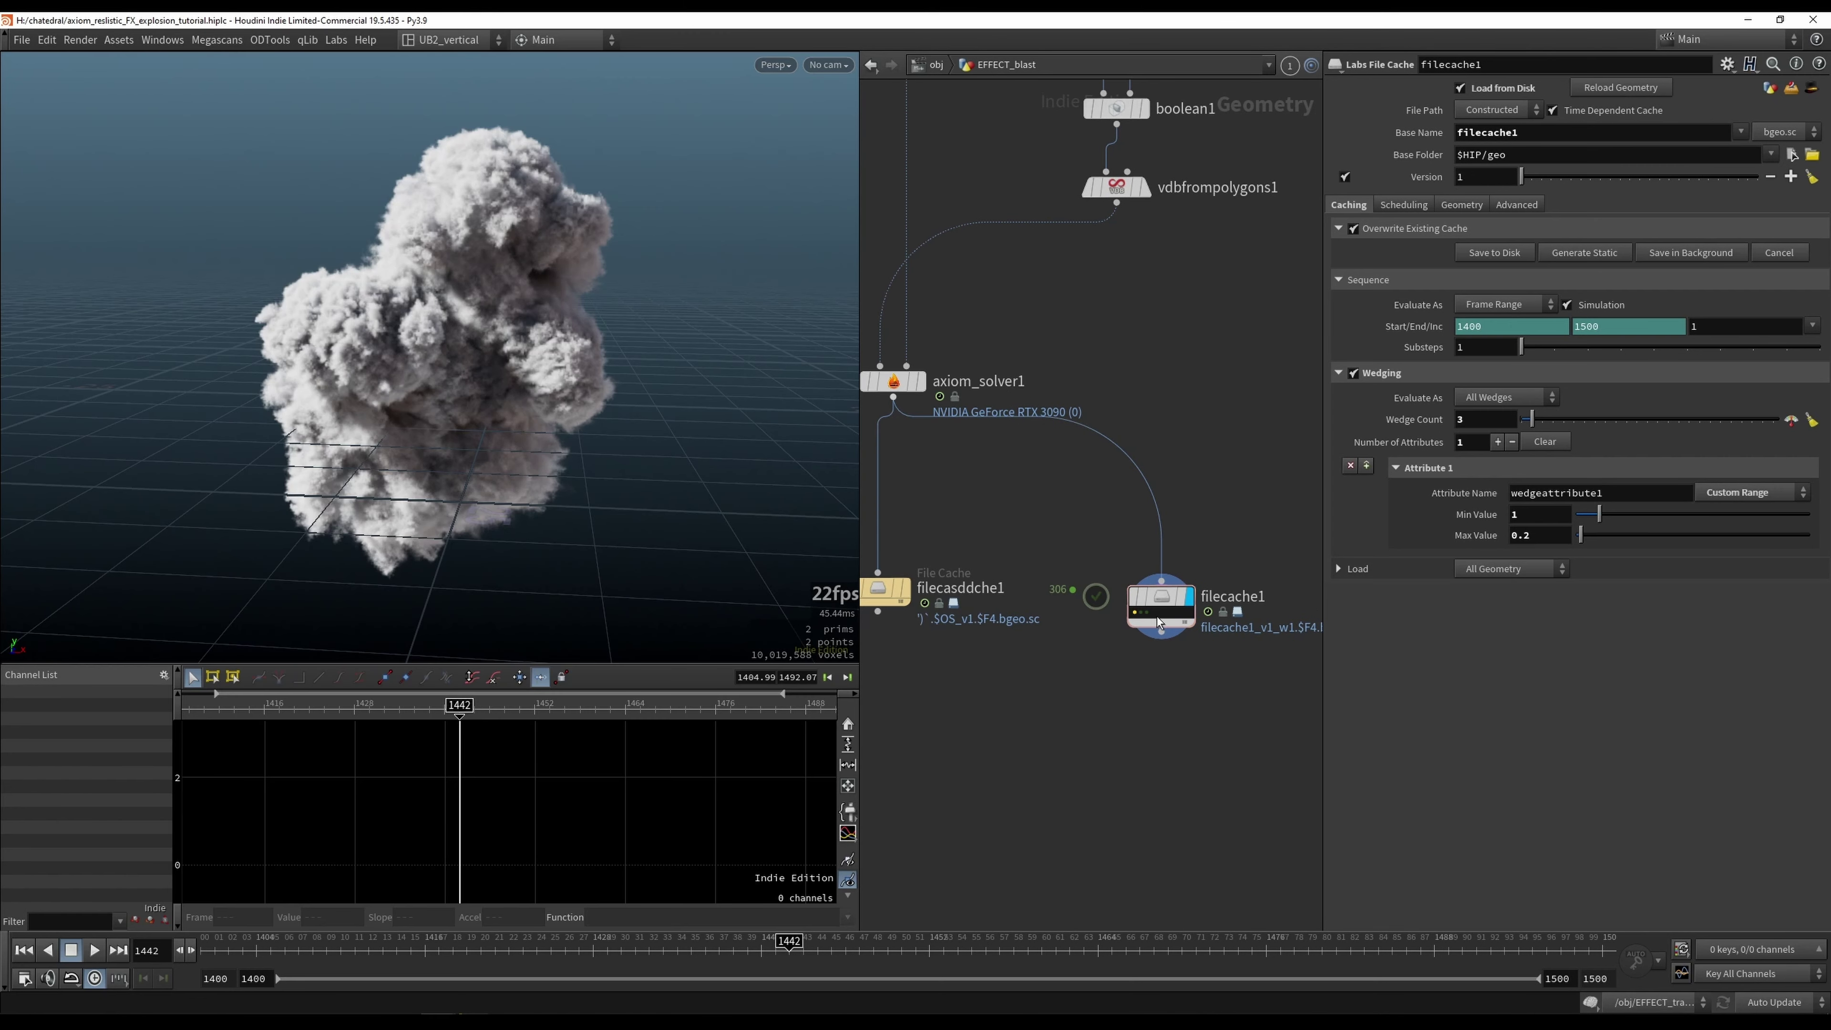
Step: View filecache1's first cached wedge and show the evaluated values of Disturbance 1 and Disturbance 2 on axiom_solver1
click(1161, 607)
alt+drag(488, 412, 470, 449)
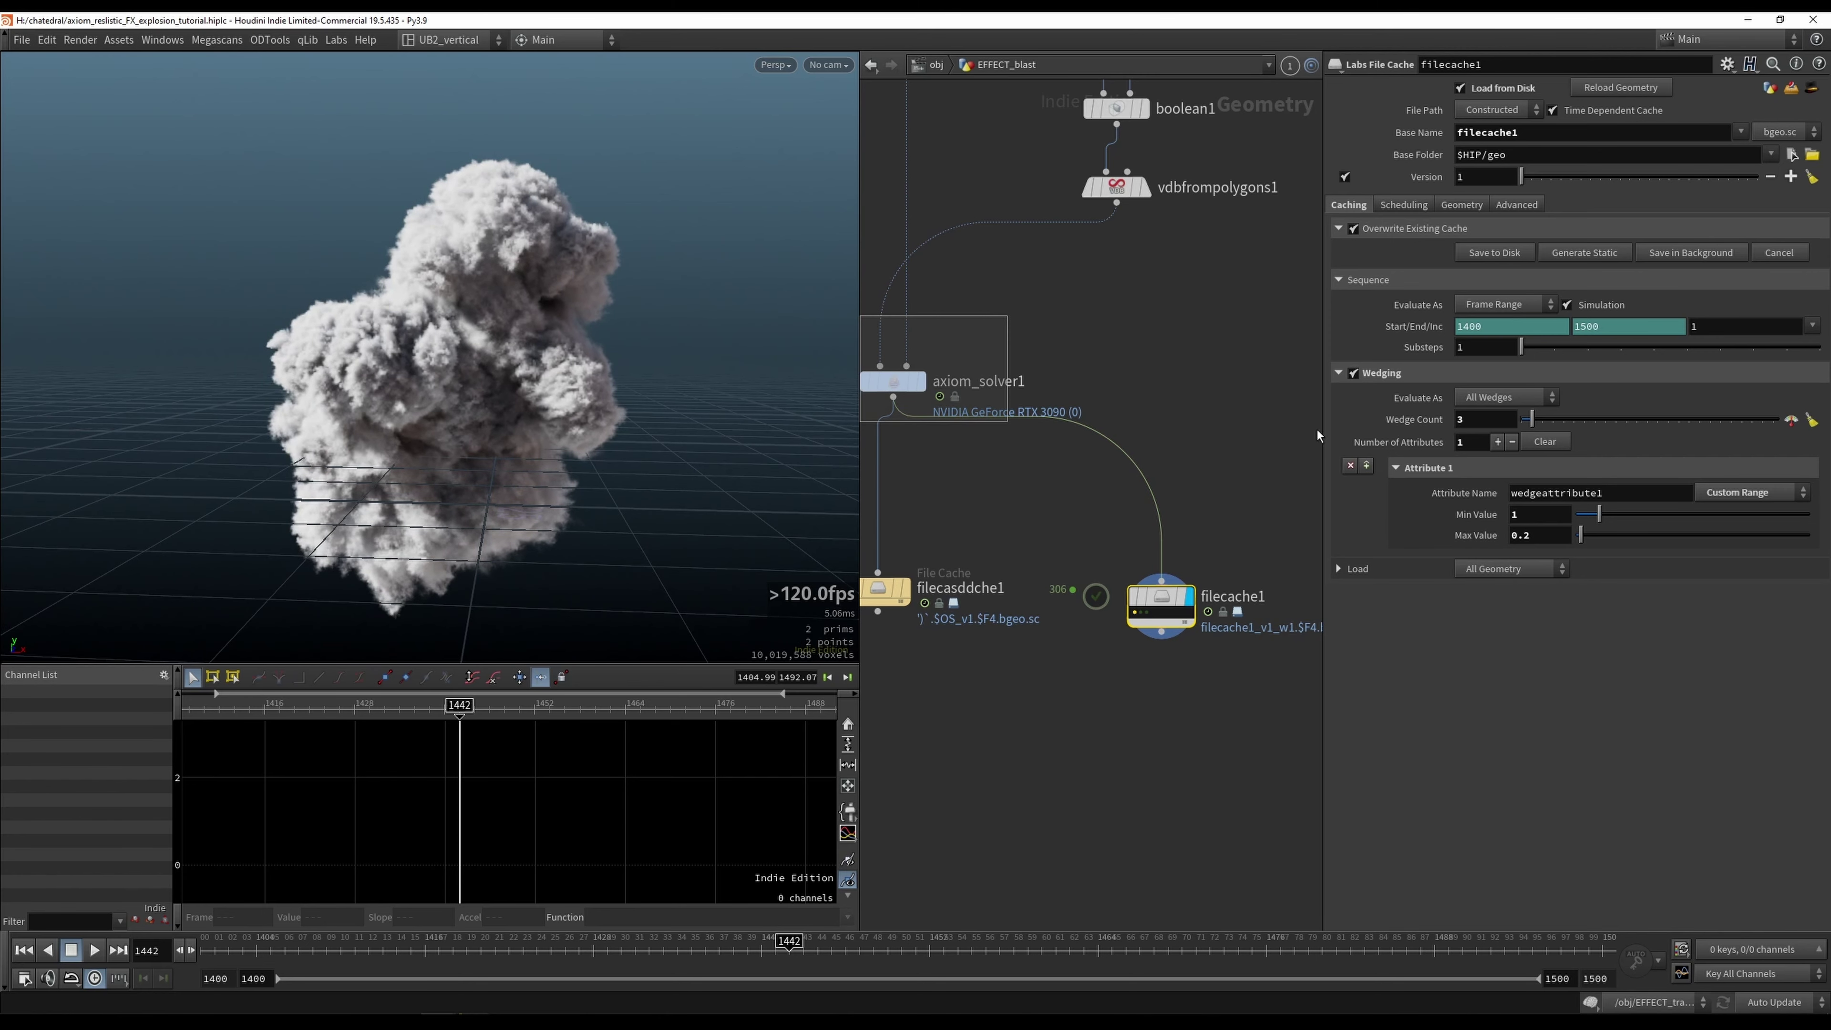
click(894, 381)
click(1442, 109)
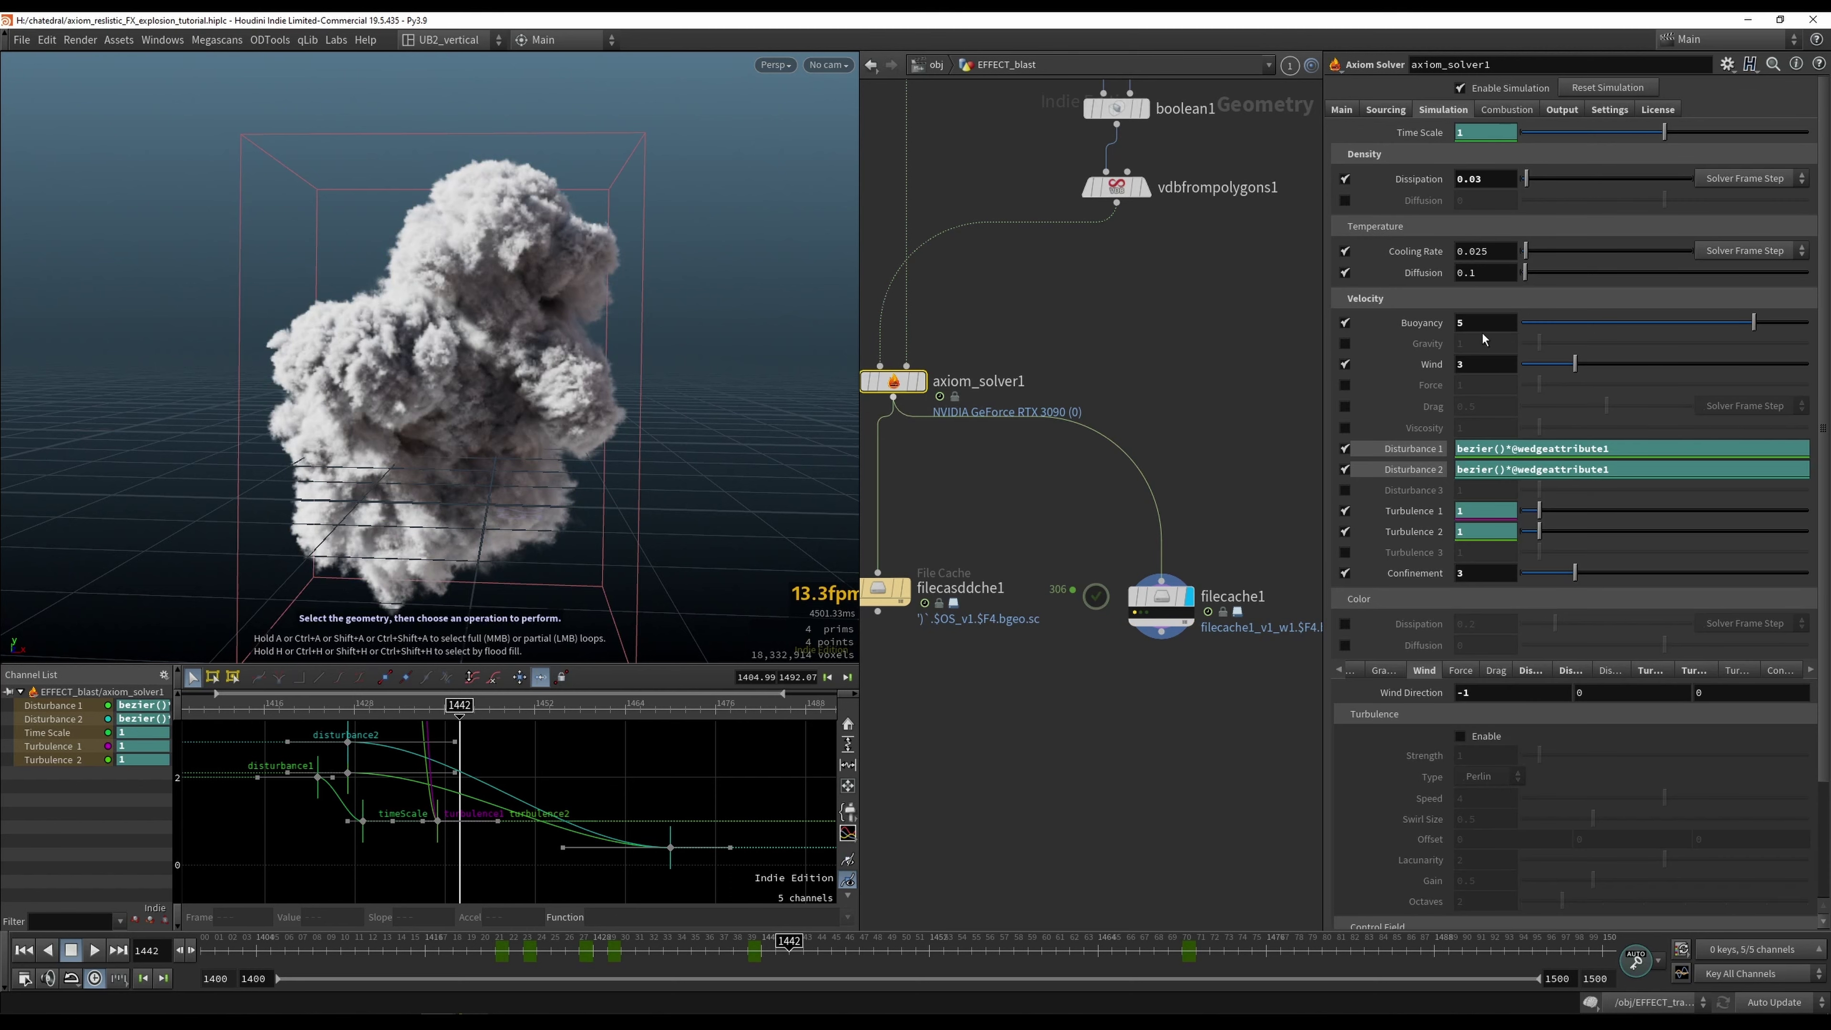
click(1430, 450)
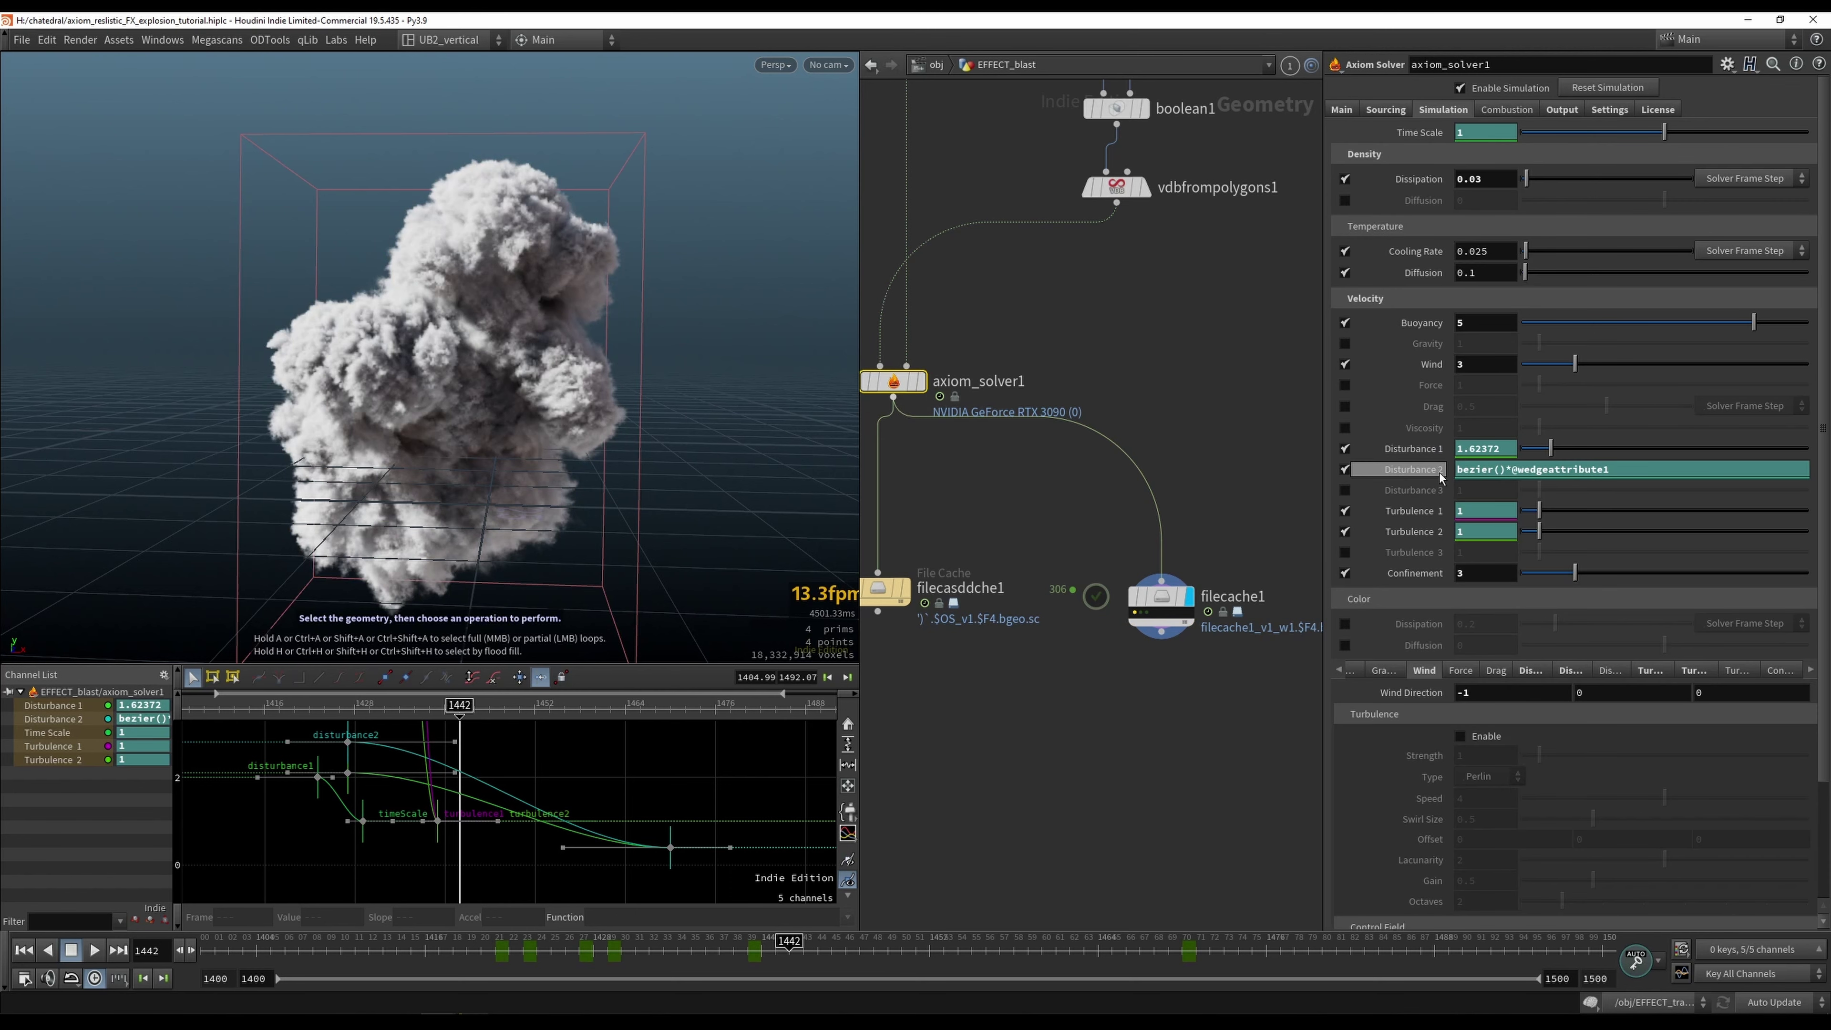
click(1421, 471)
Step: Switch between filecache1's cached wedges to compare the explosion shapes, and check axiom_solver1's disturbance values
click(1161, 603)
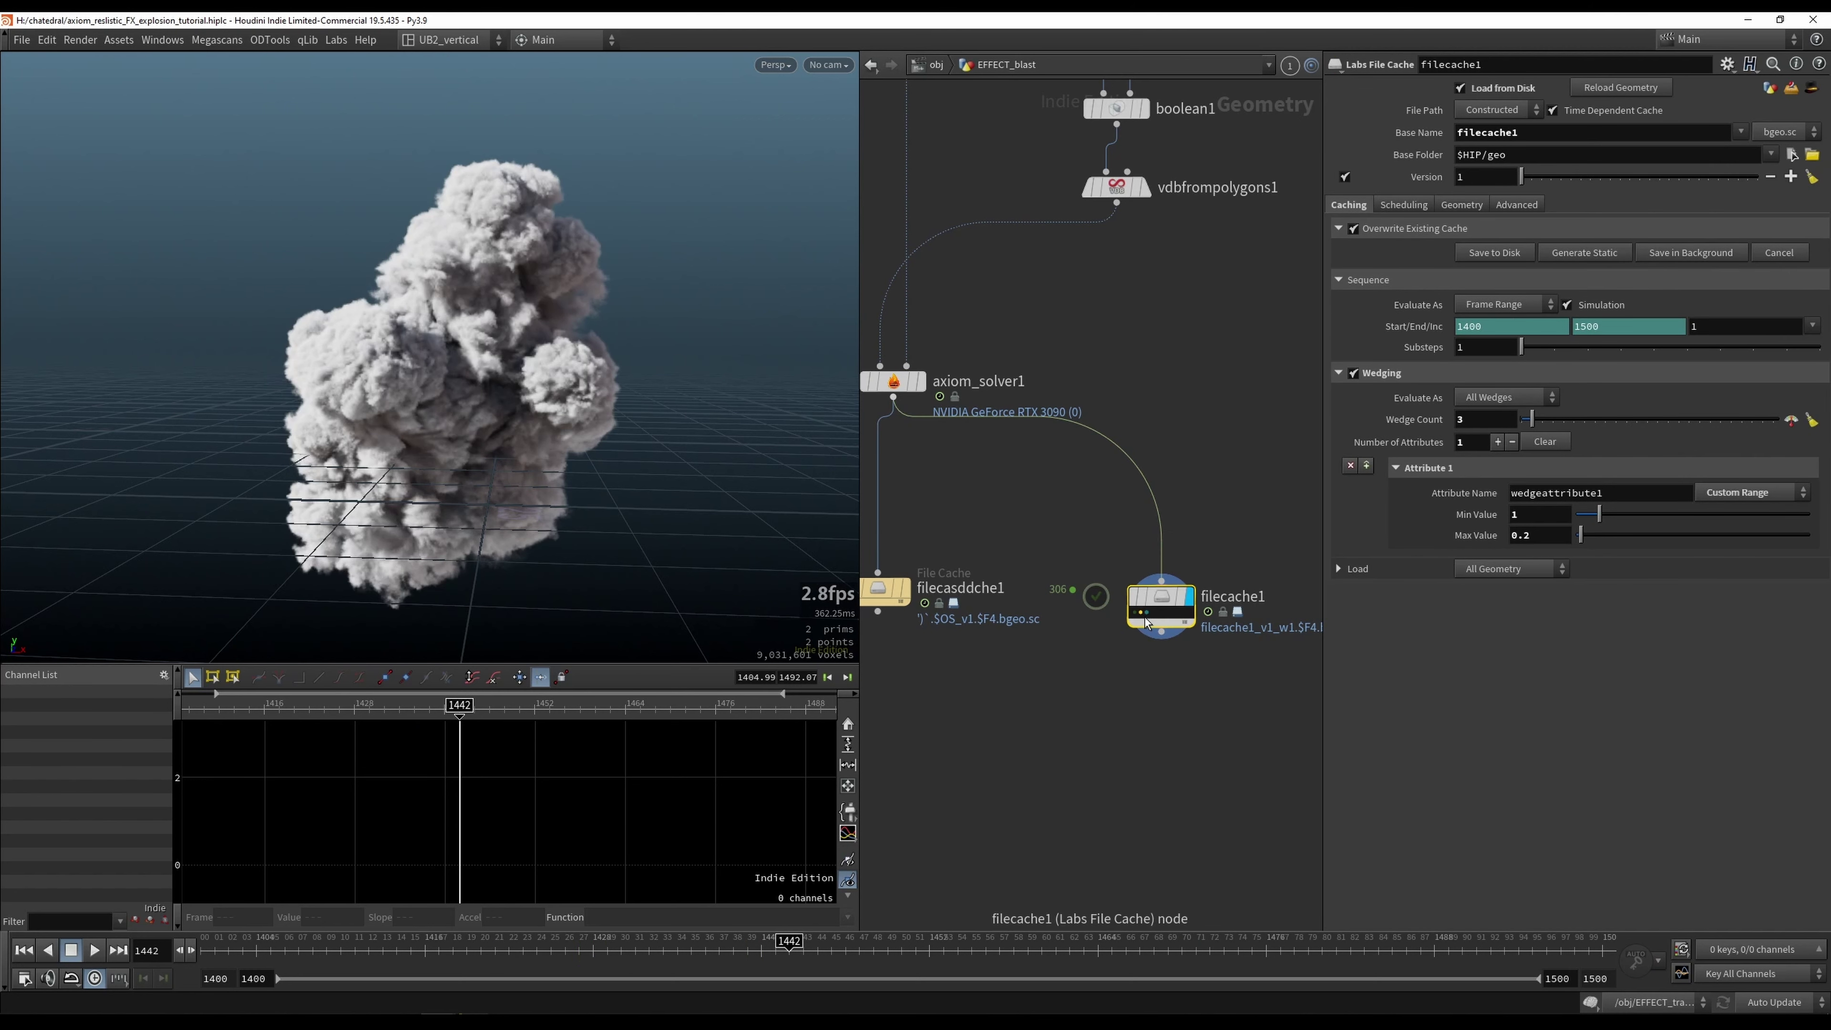
click(1148, 619)
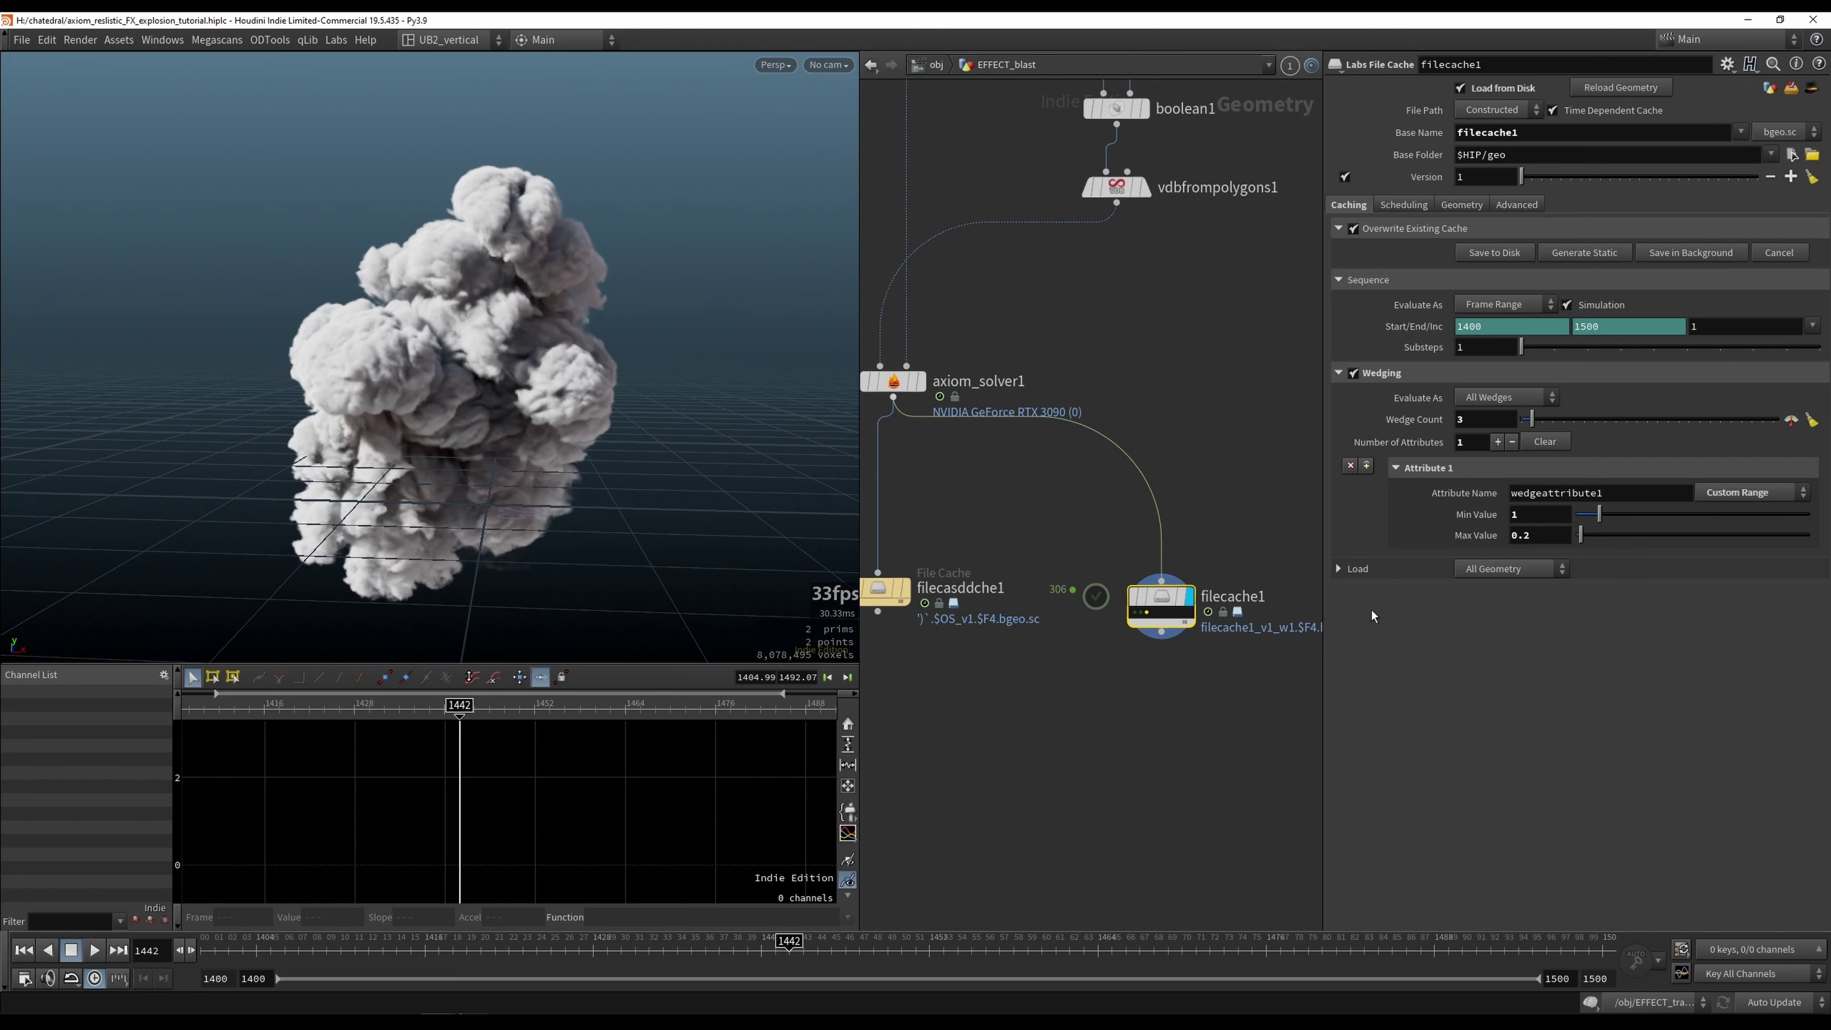
click(1145, 615)
click(1149, 614)
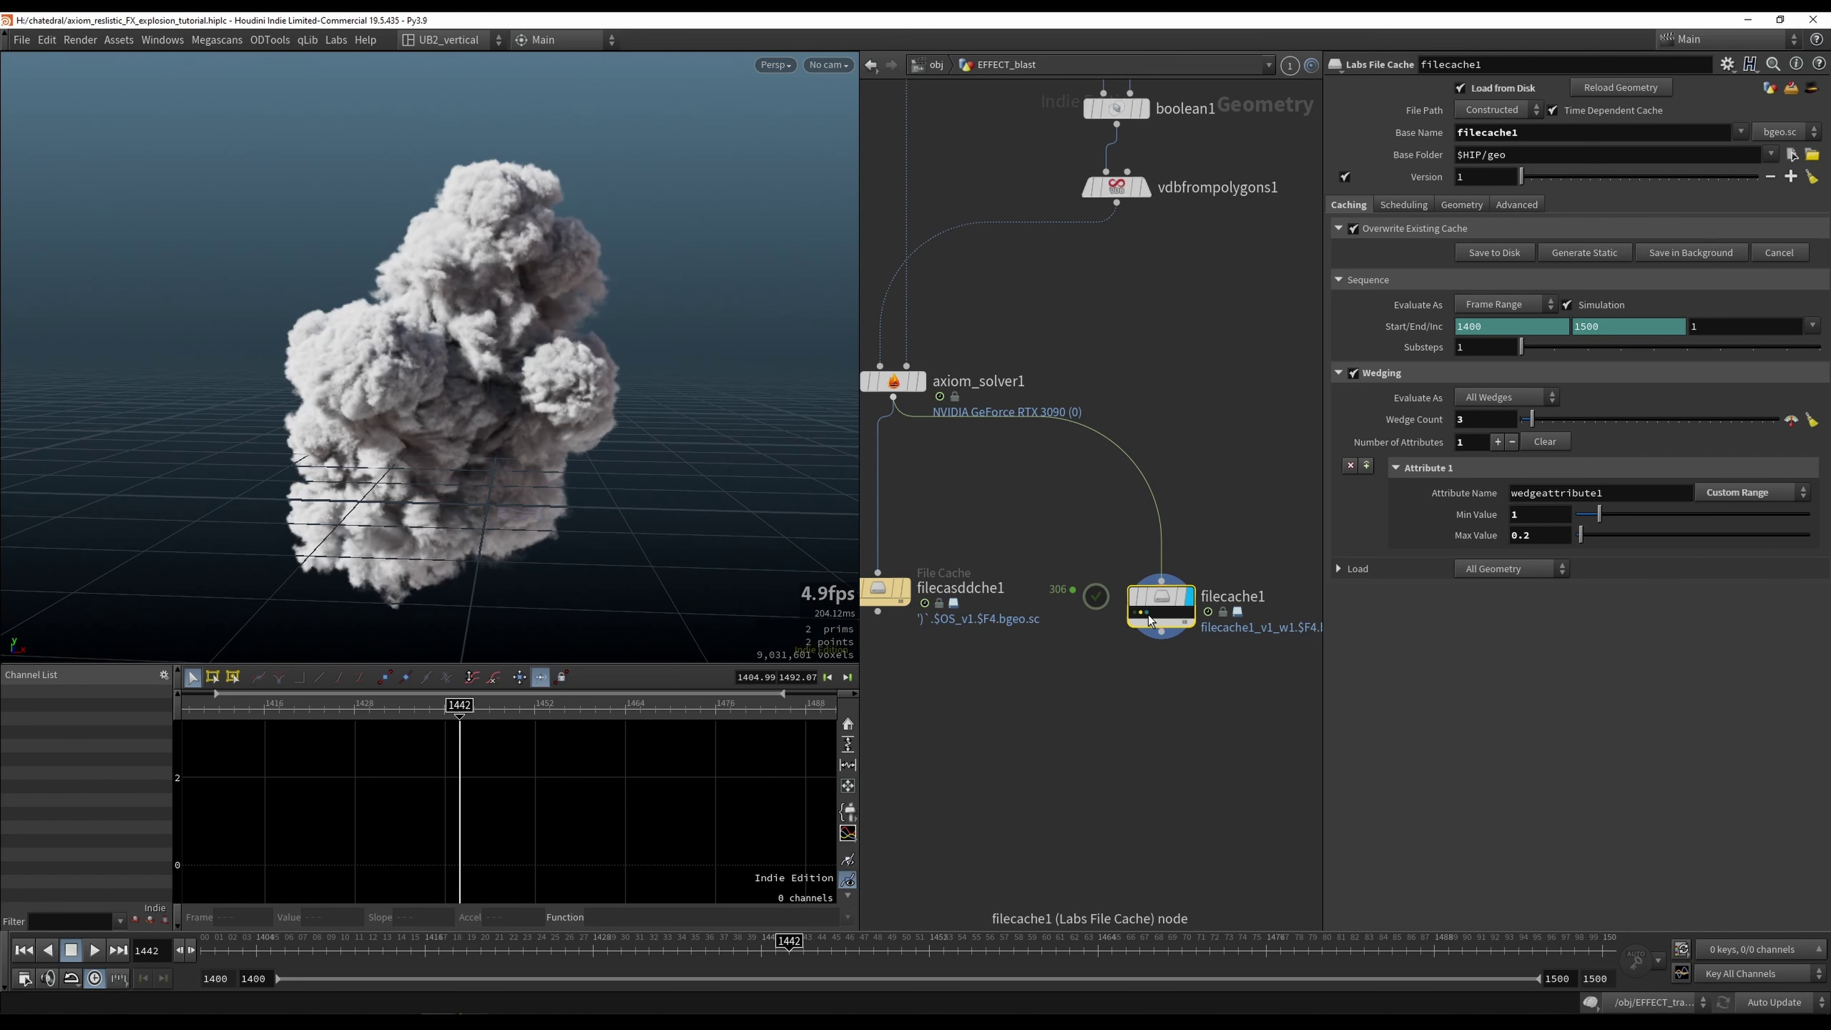
click(1145, 615)
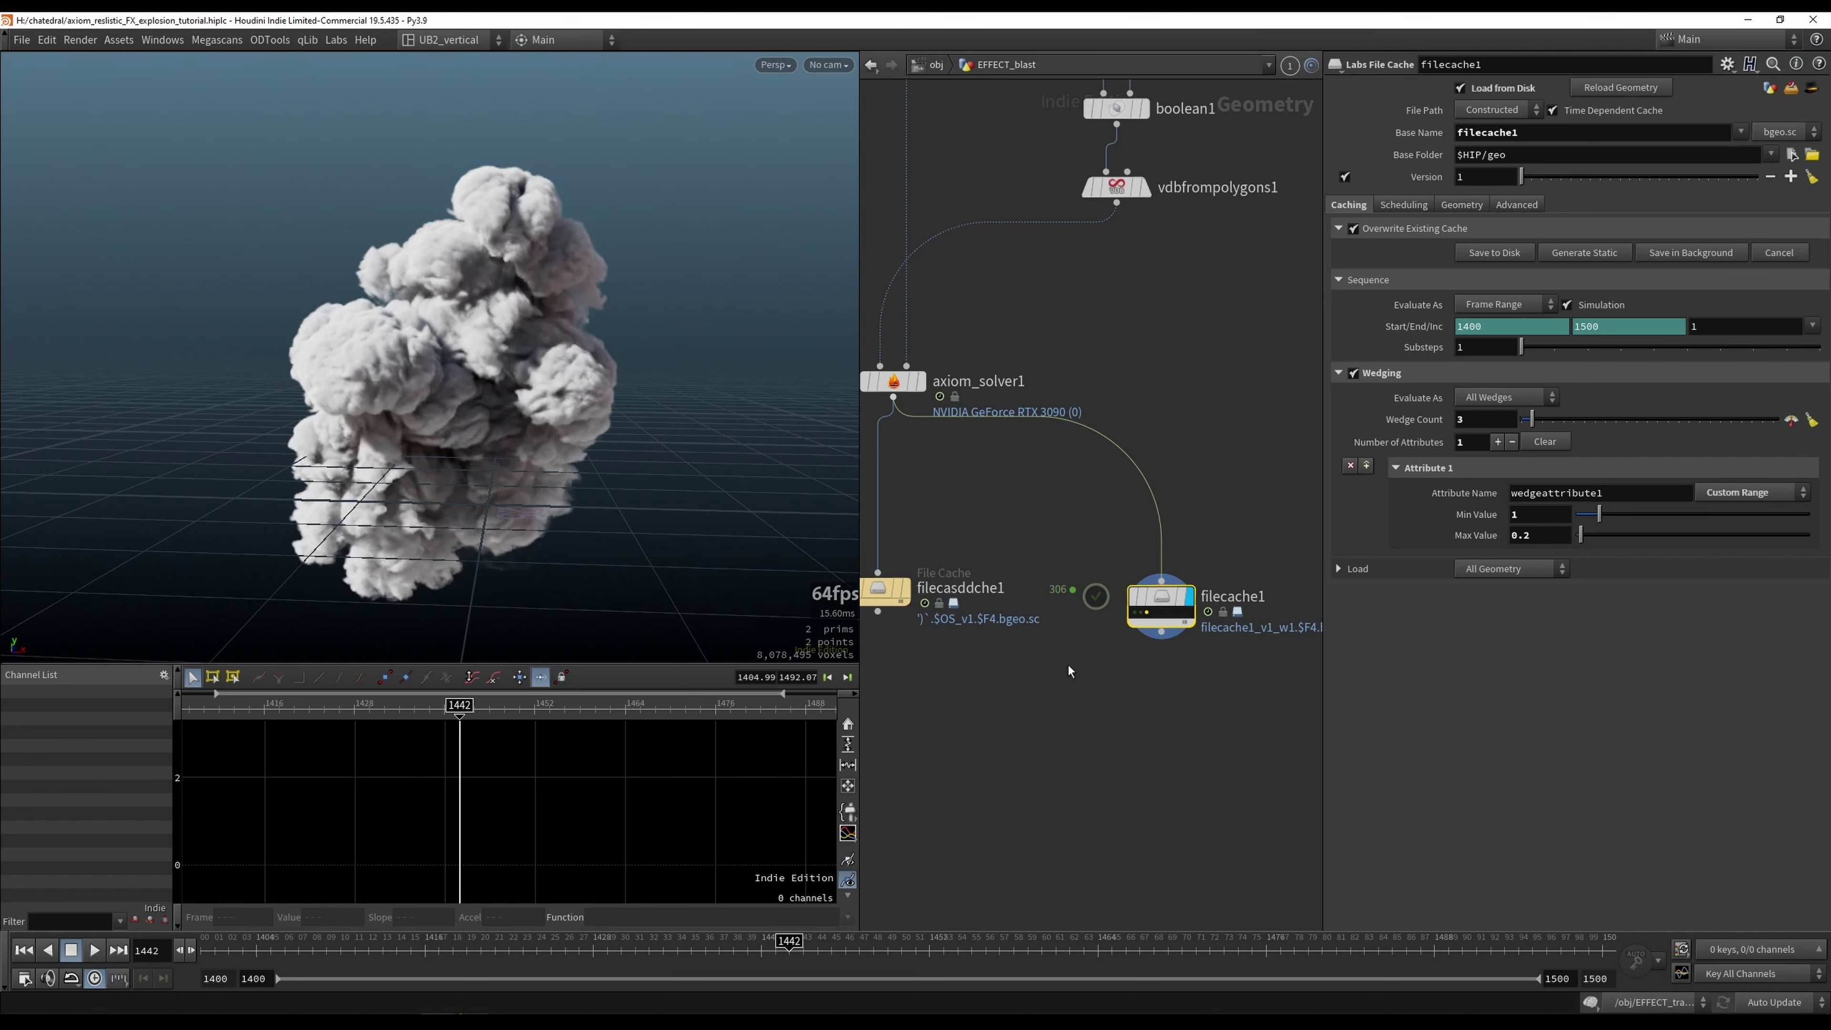
alt+drag(548, 469, 609, 461)
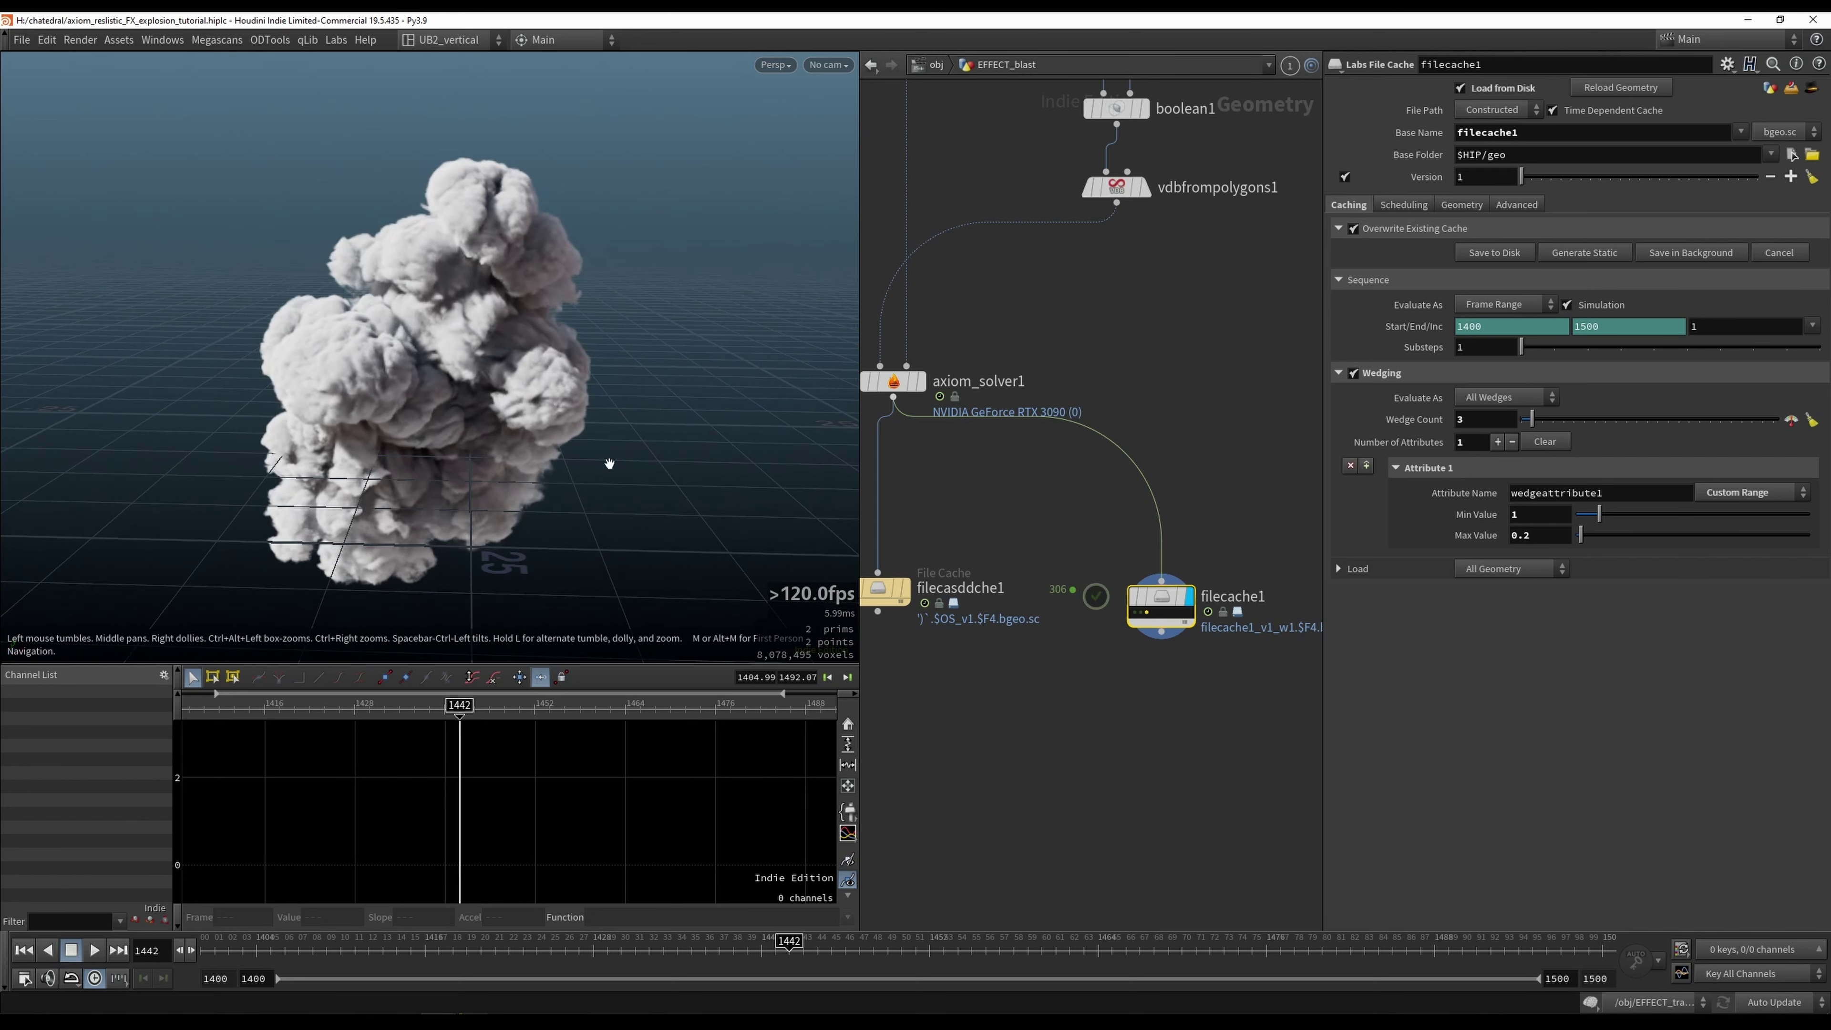
click(1145, 619)
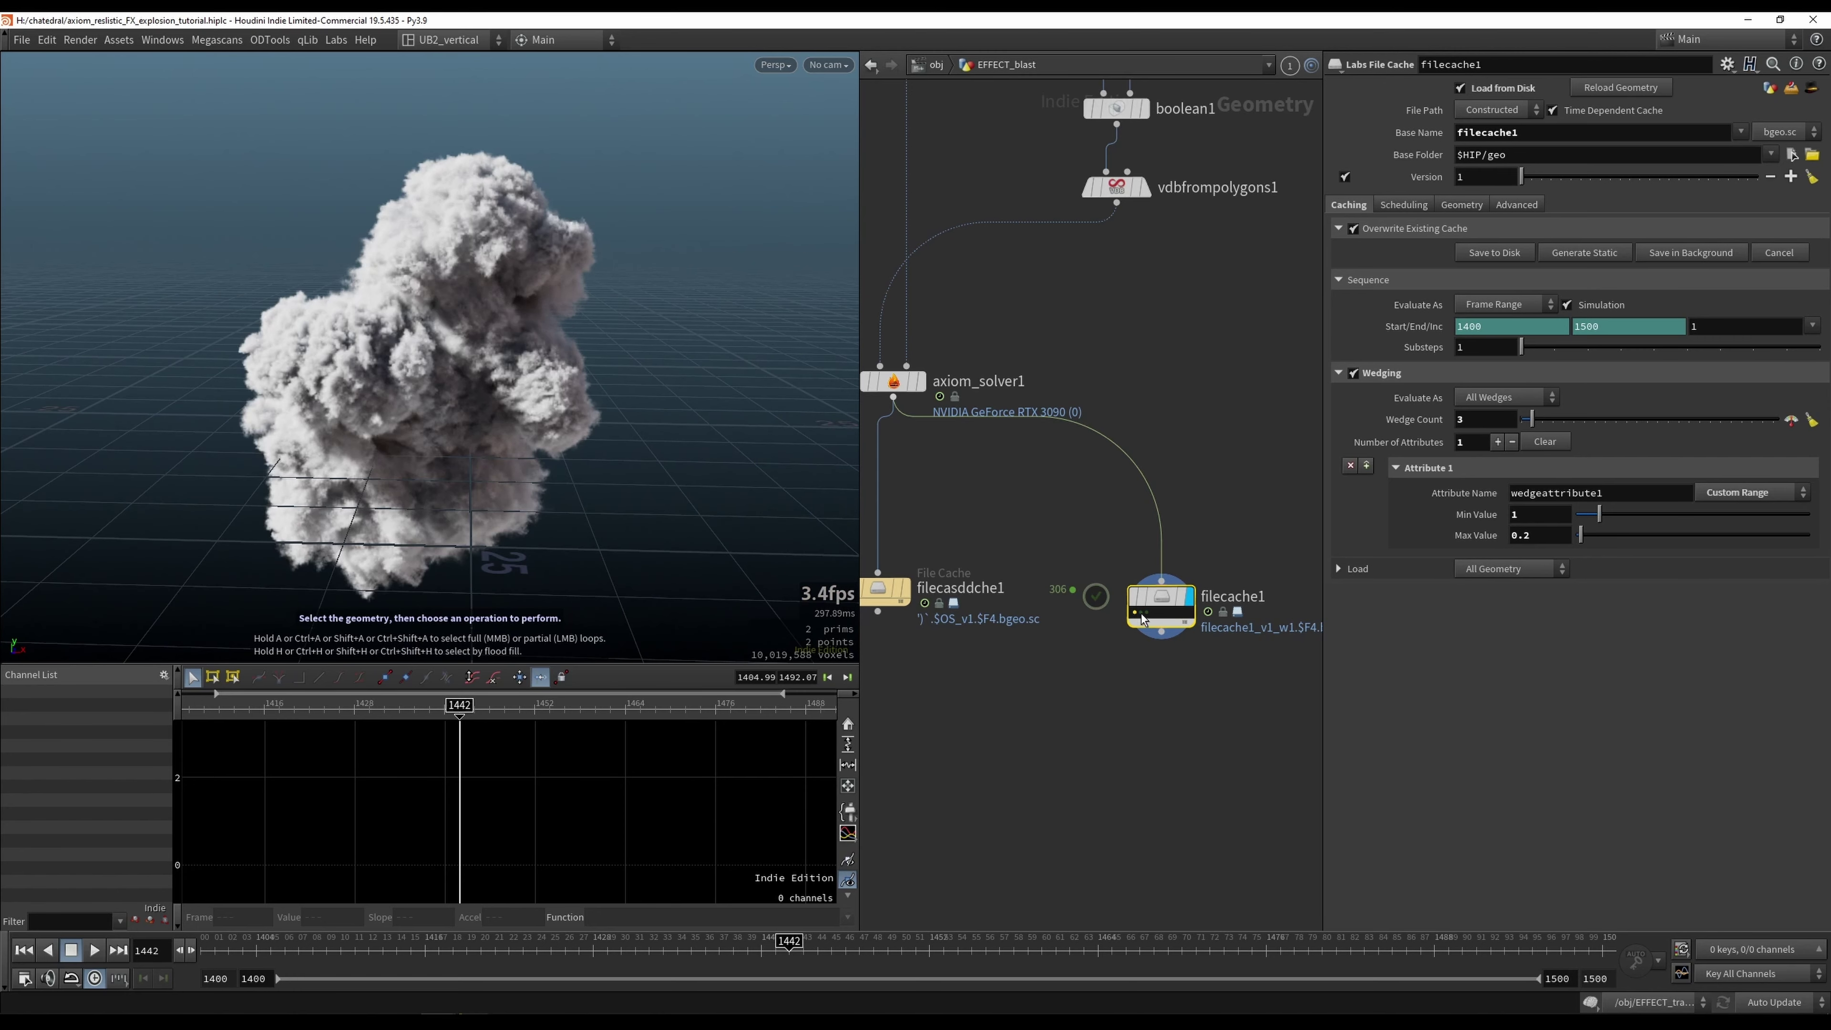
click(905, 381)
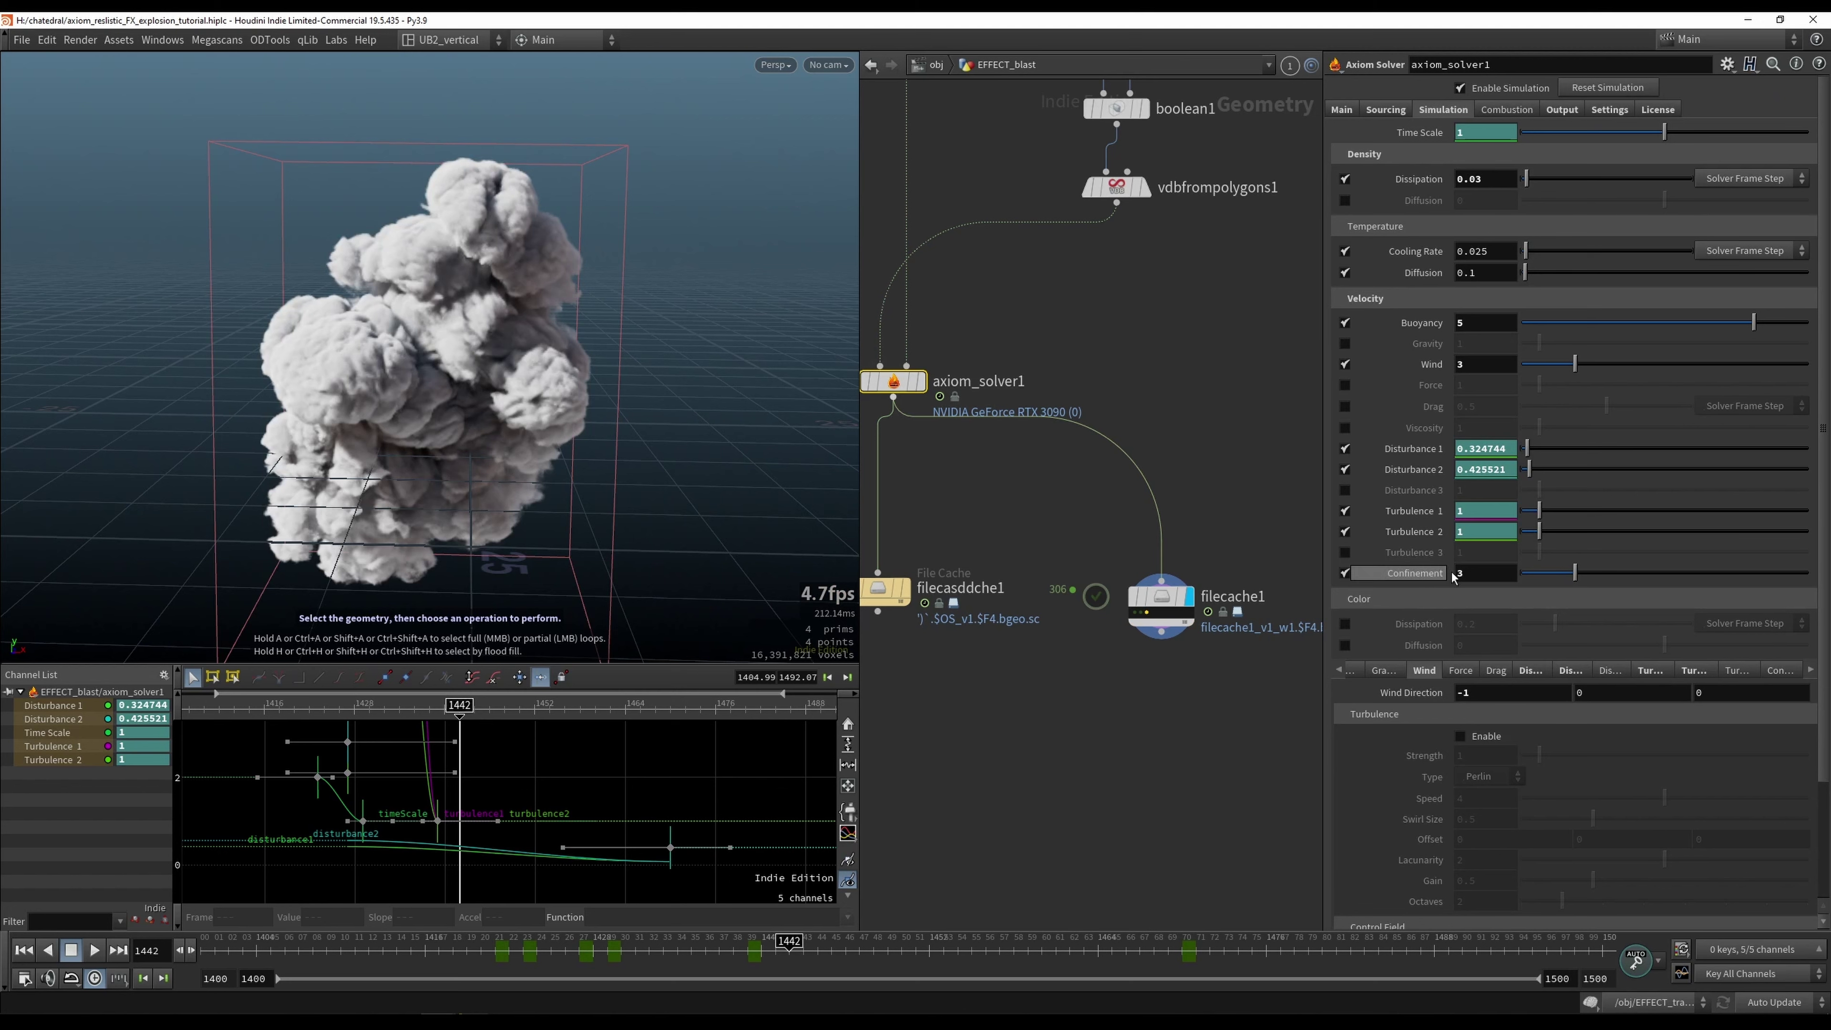
Step: Examine filecache1's wedging settings, including the wedge attribute's name and its minimum and maximum values
click(1159, 622)
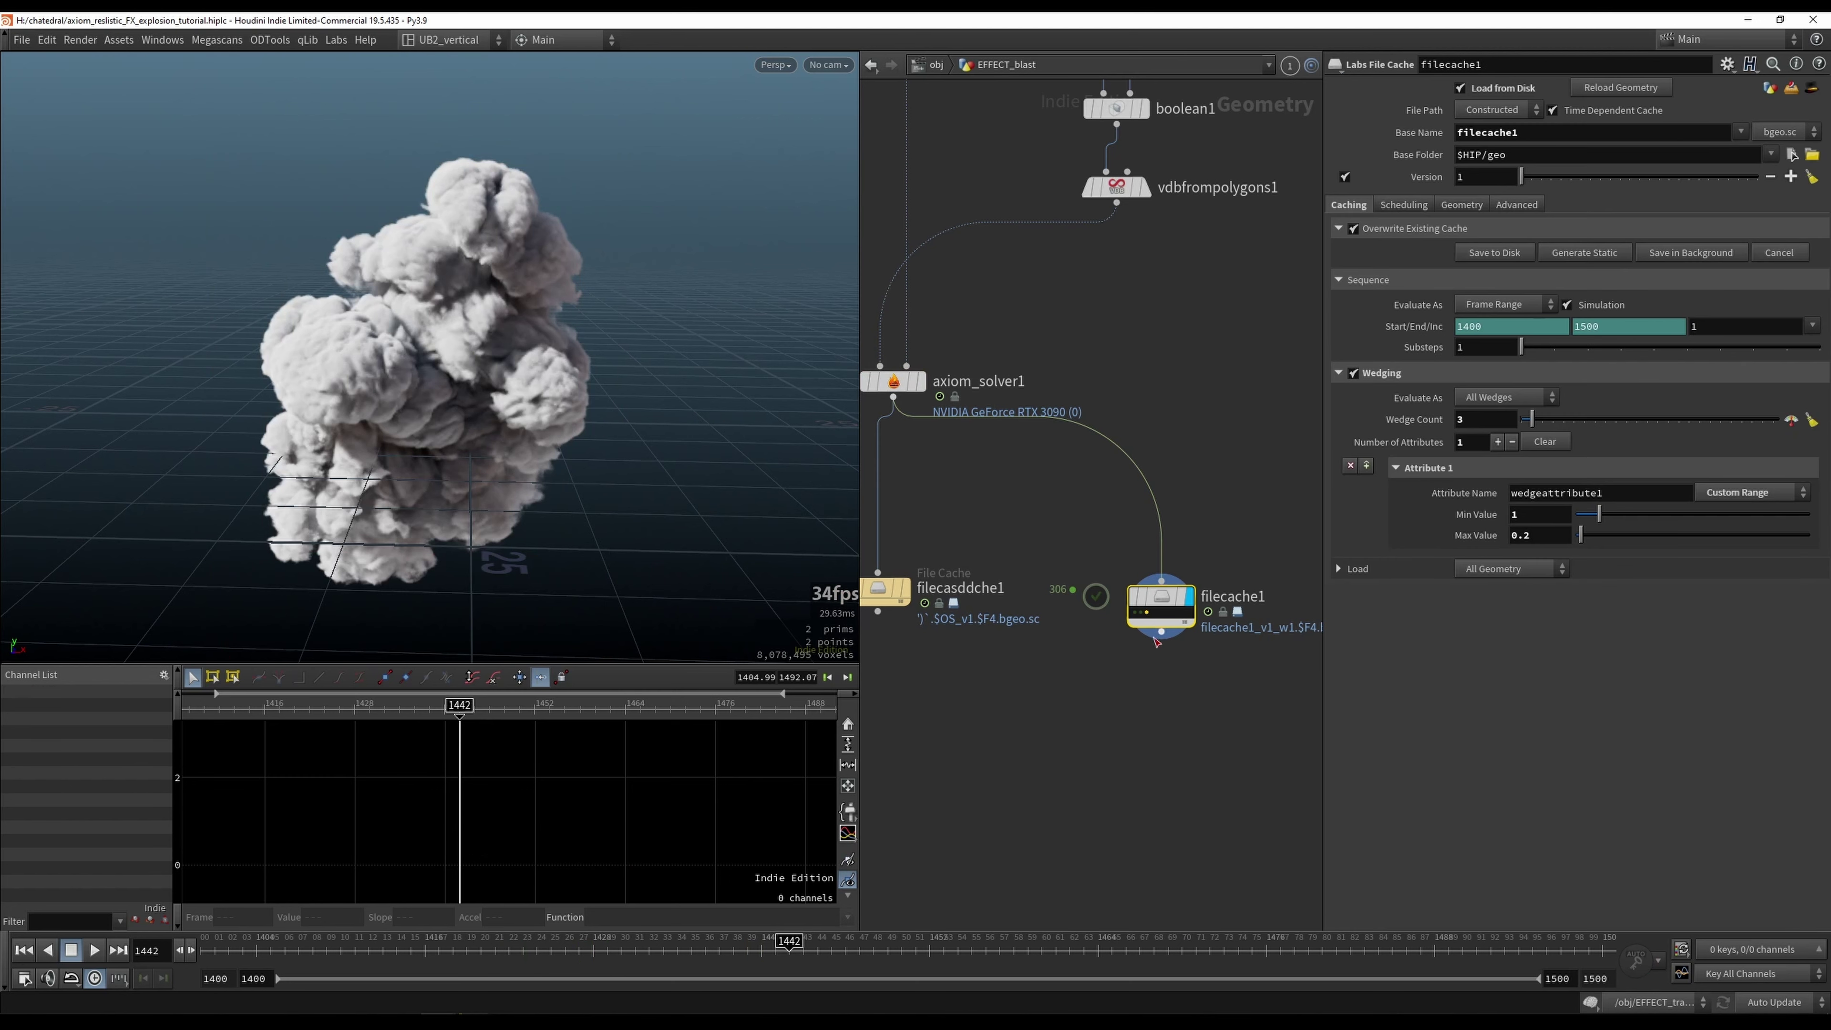
double_click(1612, 498)
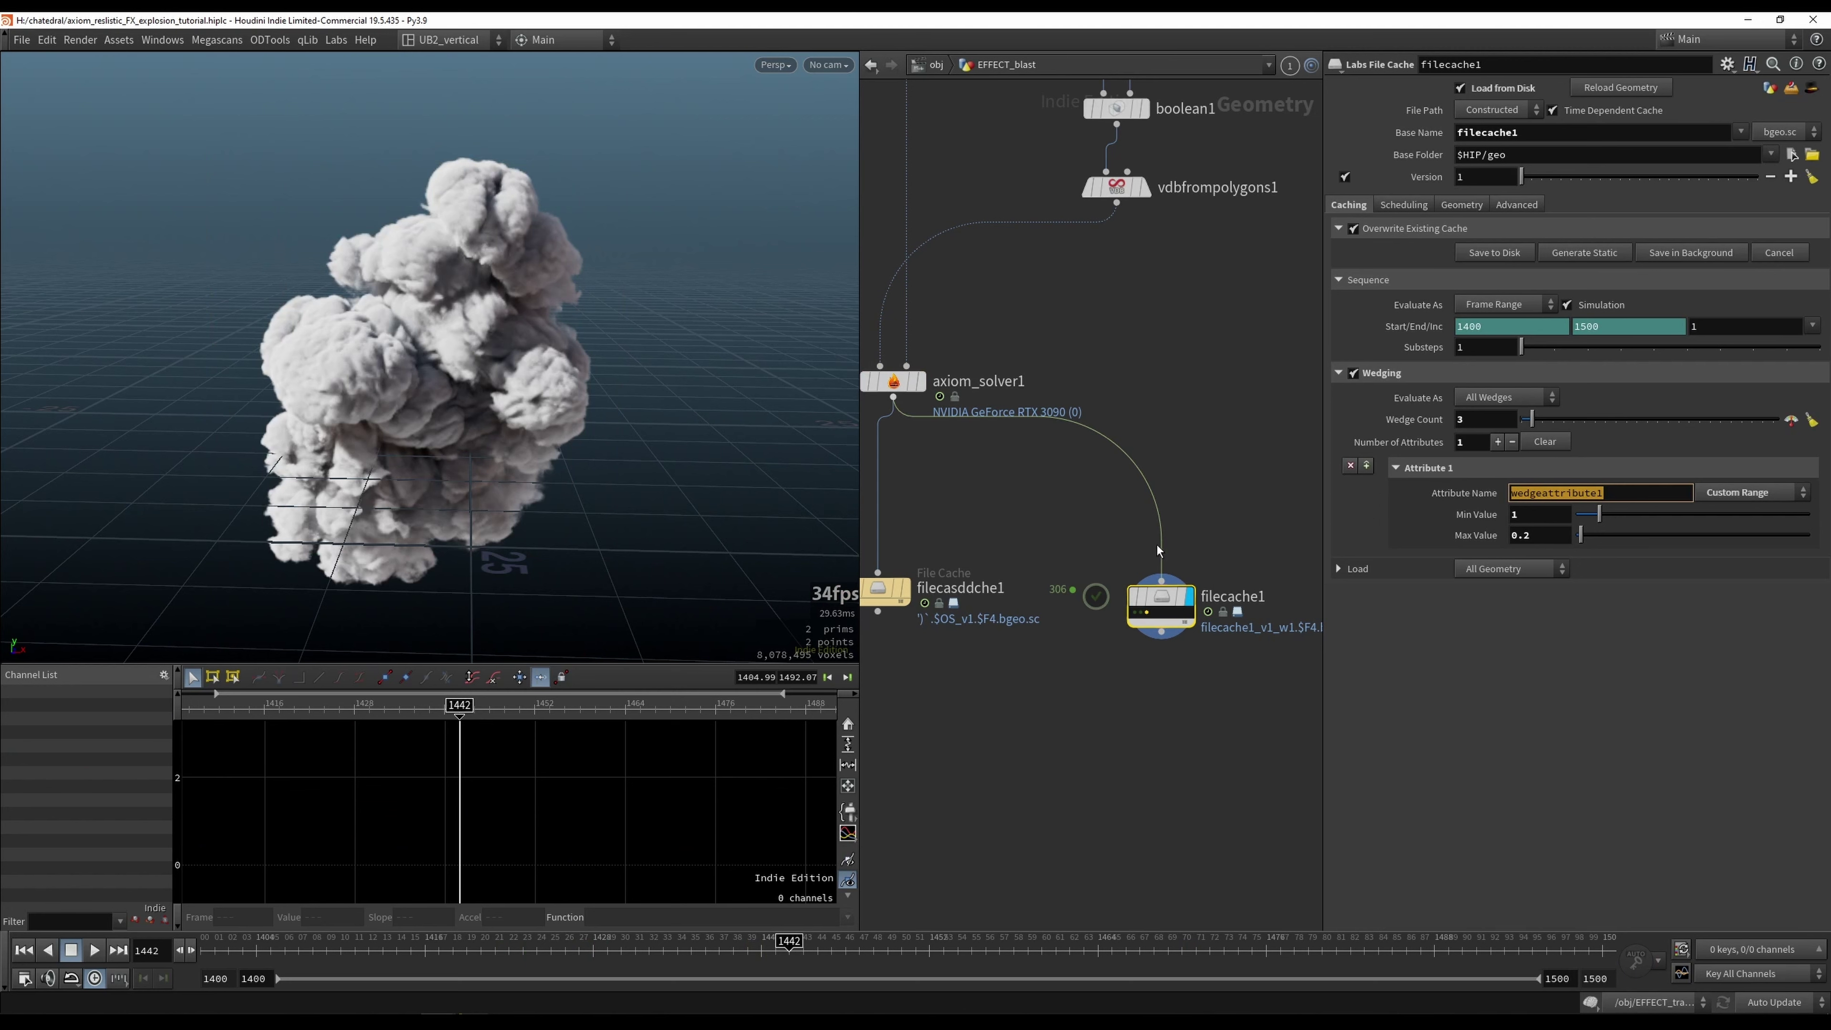
drag(1225, 507, 1126, 682)
drag(1160, 598, 1163, 598)
middle_drag(1160, 498, 1167, 533)
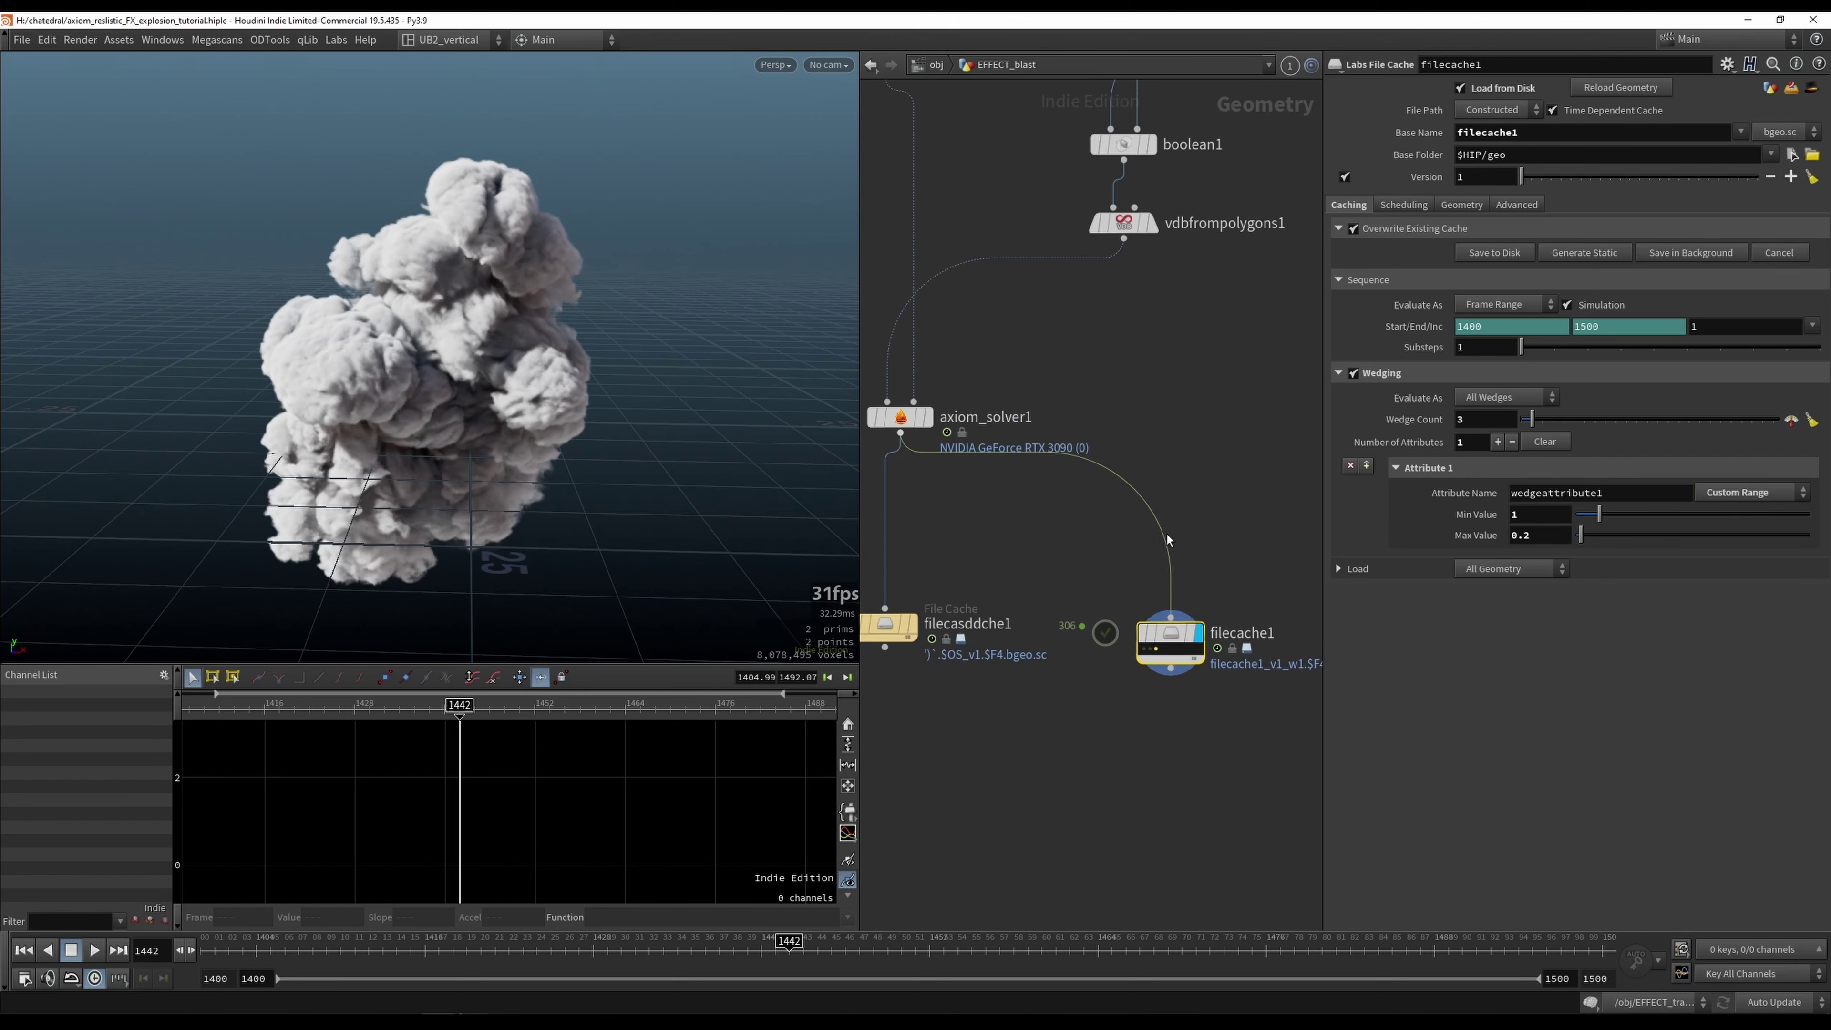
scroll(1161, 537, down, 3)
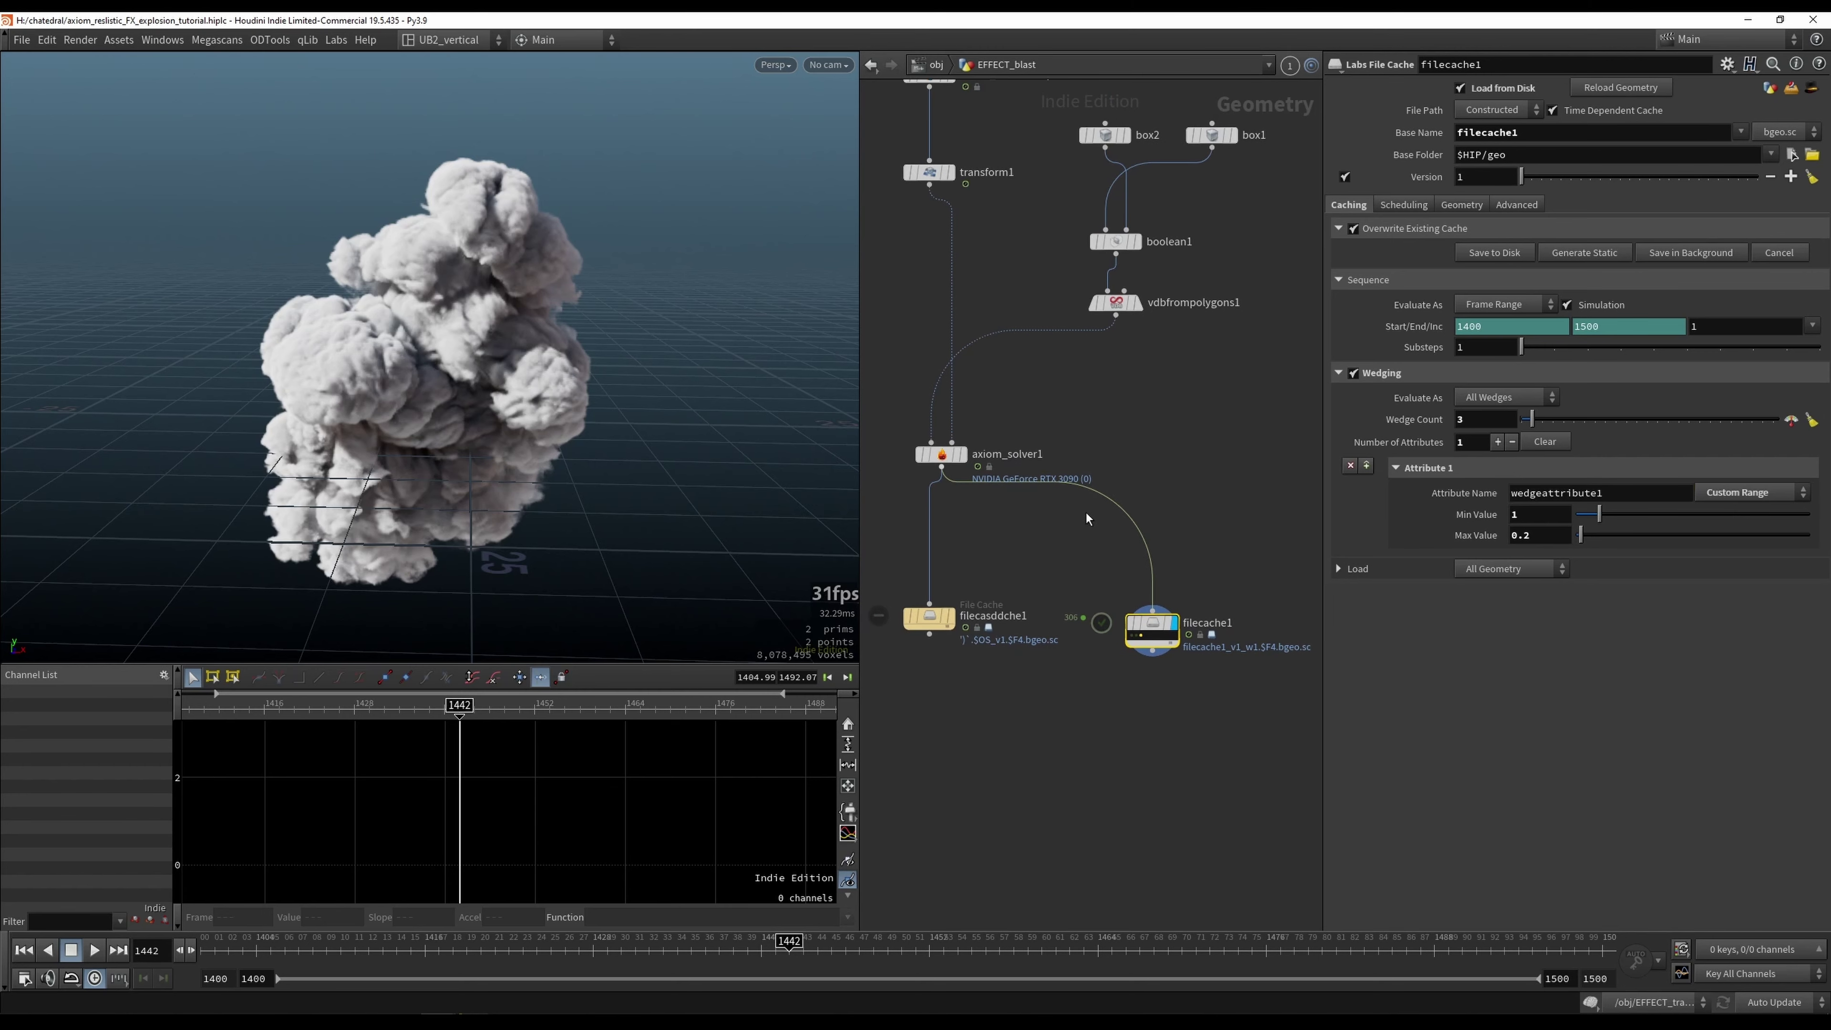
key(ctrl+Up)
alt+drag(961, 461, 1120, 462)
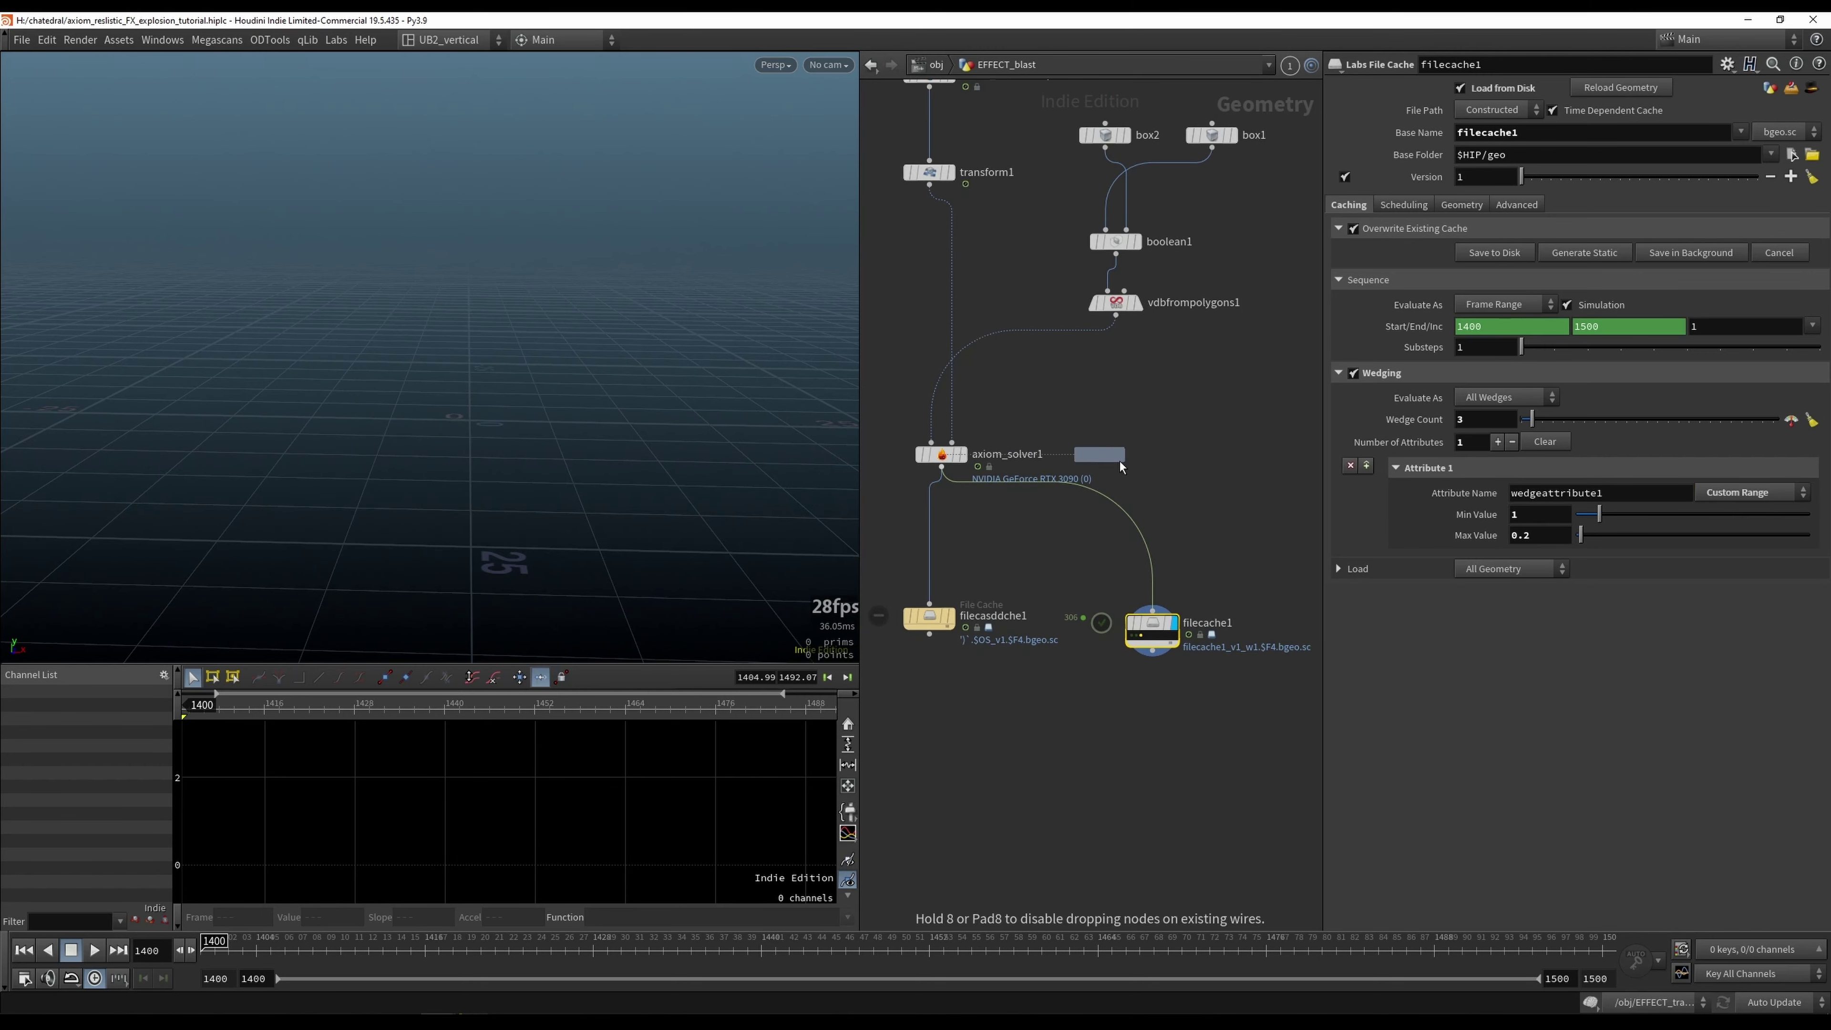
click(1121, 467)
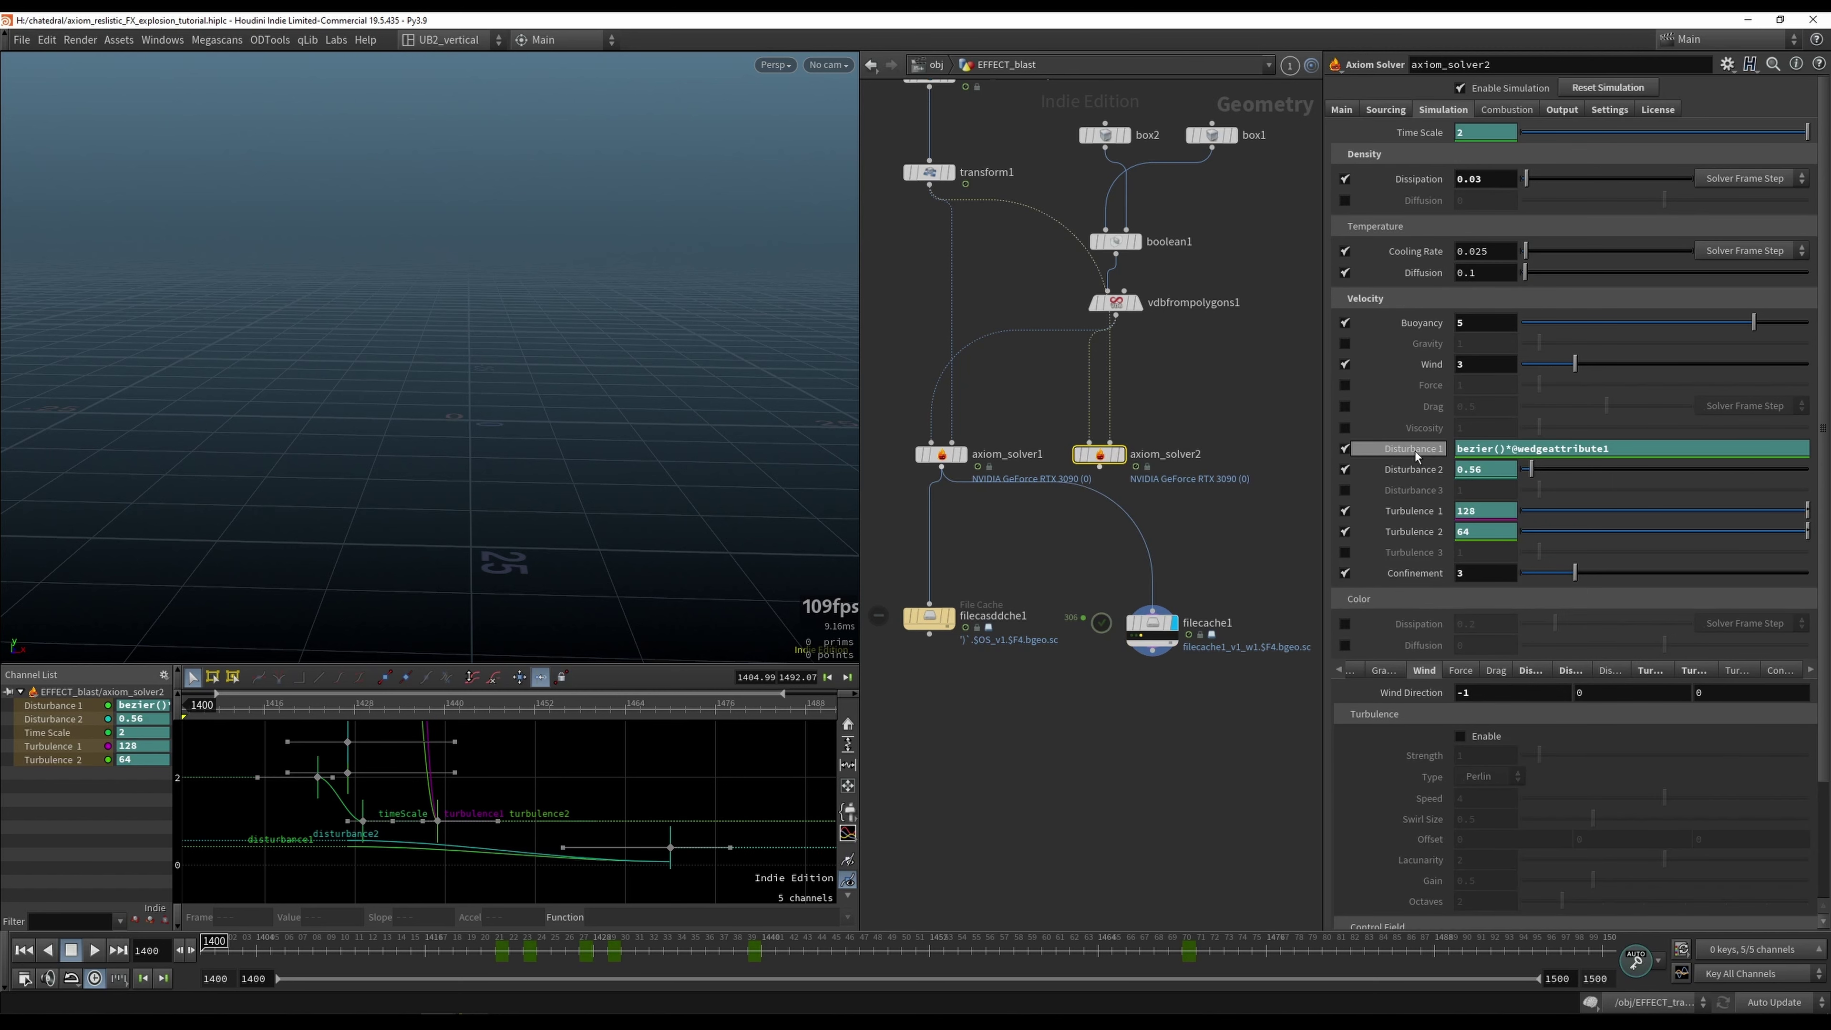
click(1415, 451)
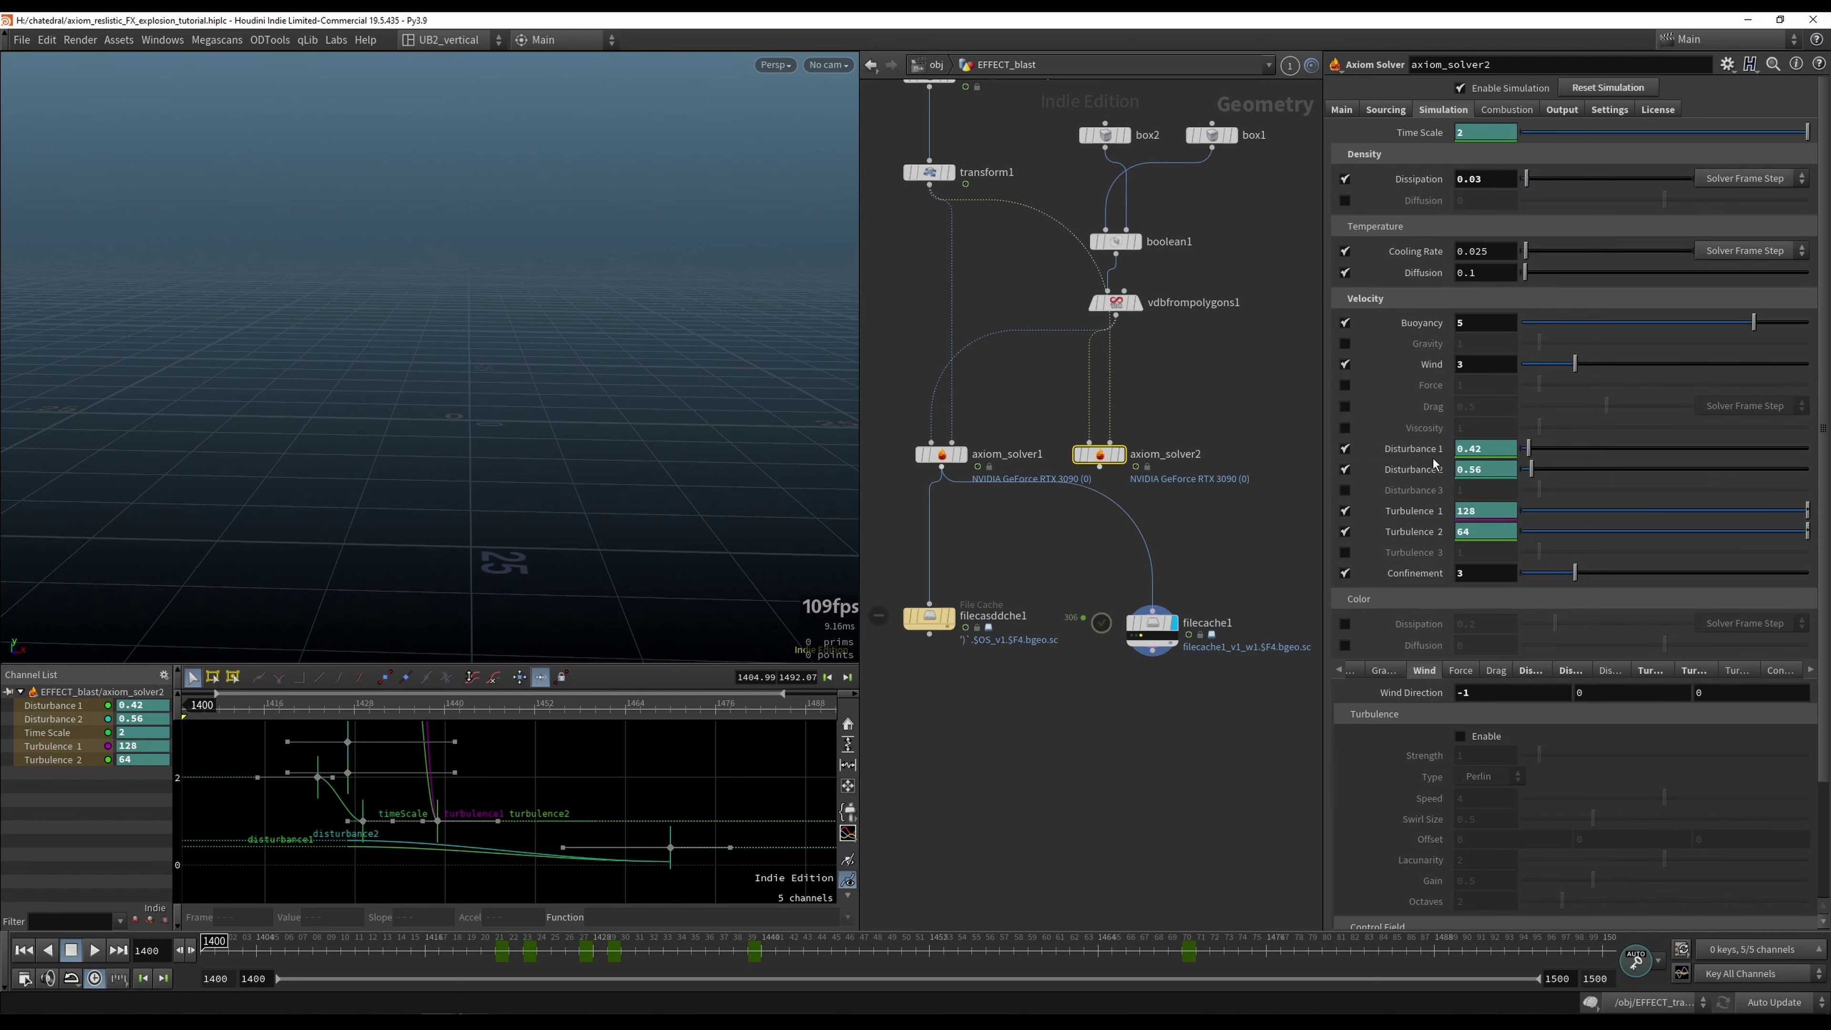
alt+drag(1111, 453, 1262, 448)
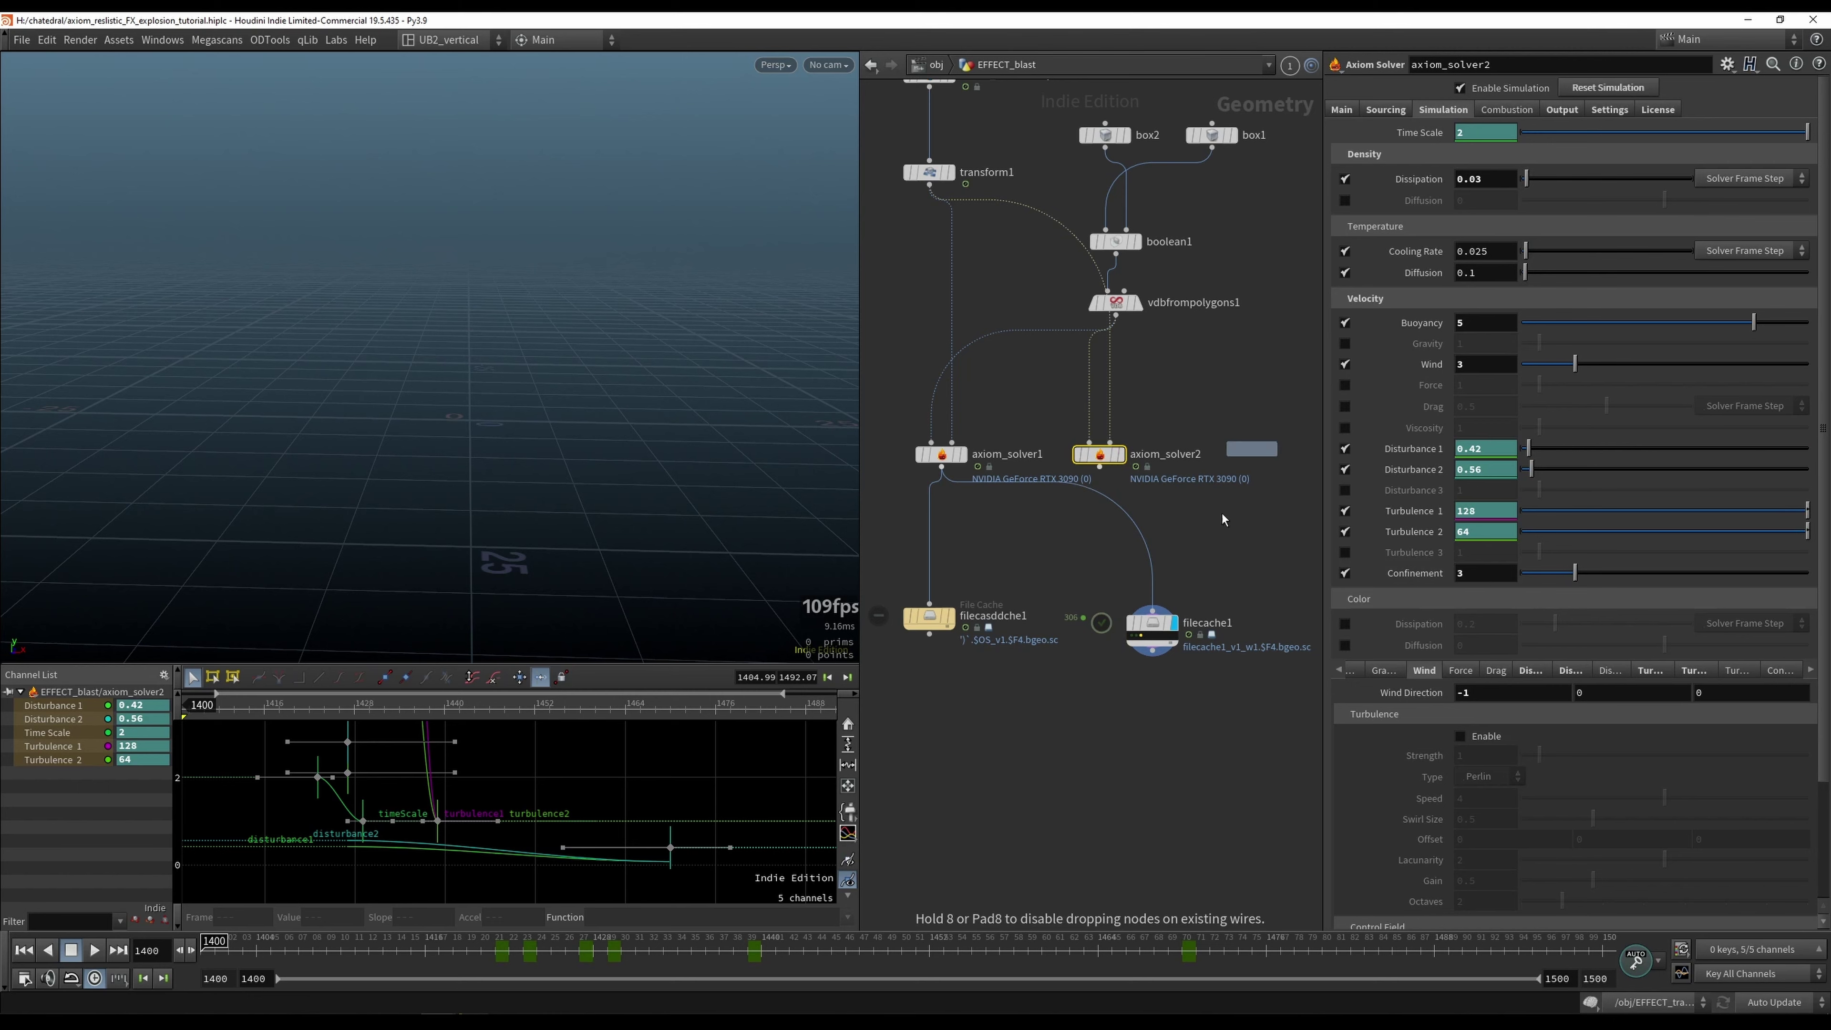
middle_drag(1217, 384, 1149, 404)
drag(1266, 422, 1066, 515)
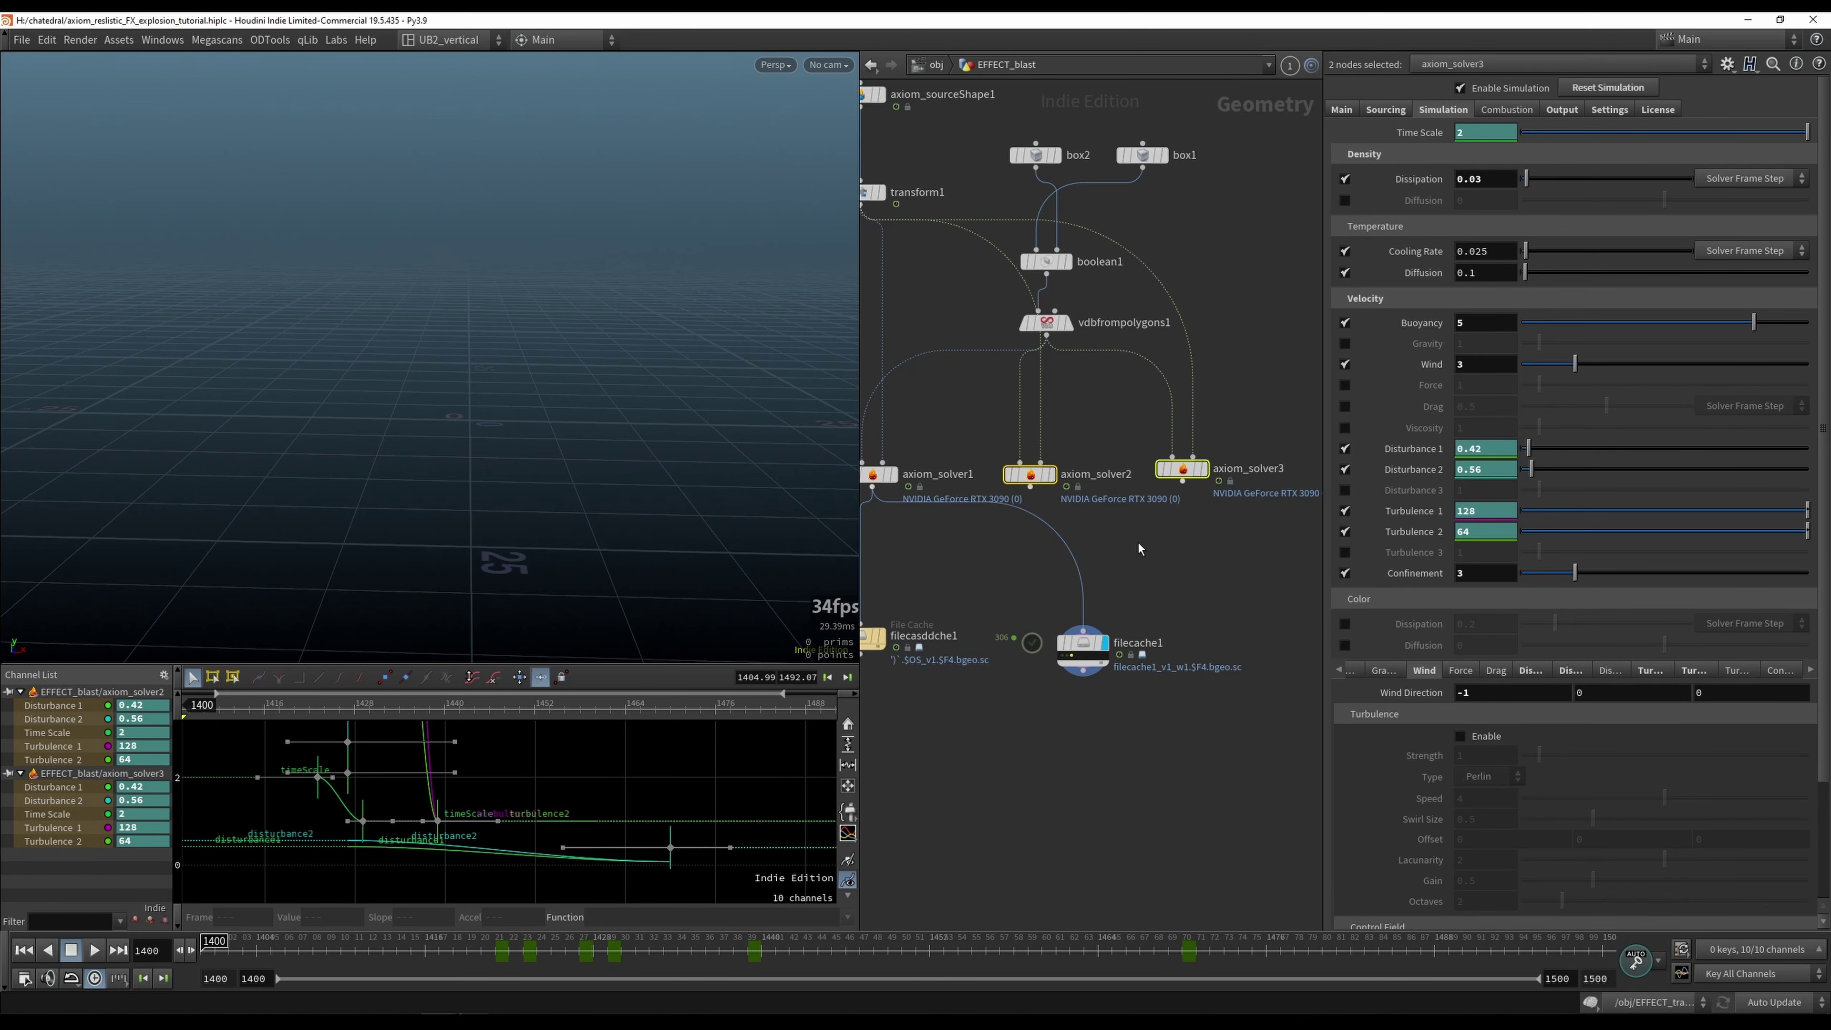
key(Delete)
Step: Switch to the EFFECT_smoke network and show the cached smoke of new_sim_smoke_axiom2
middle_drag(1138, 543, 1173, 502)
click(1129, 603)
scroll(1175, 536, down, 2)
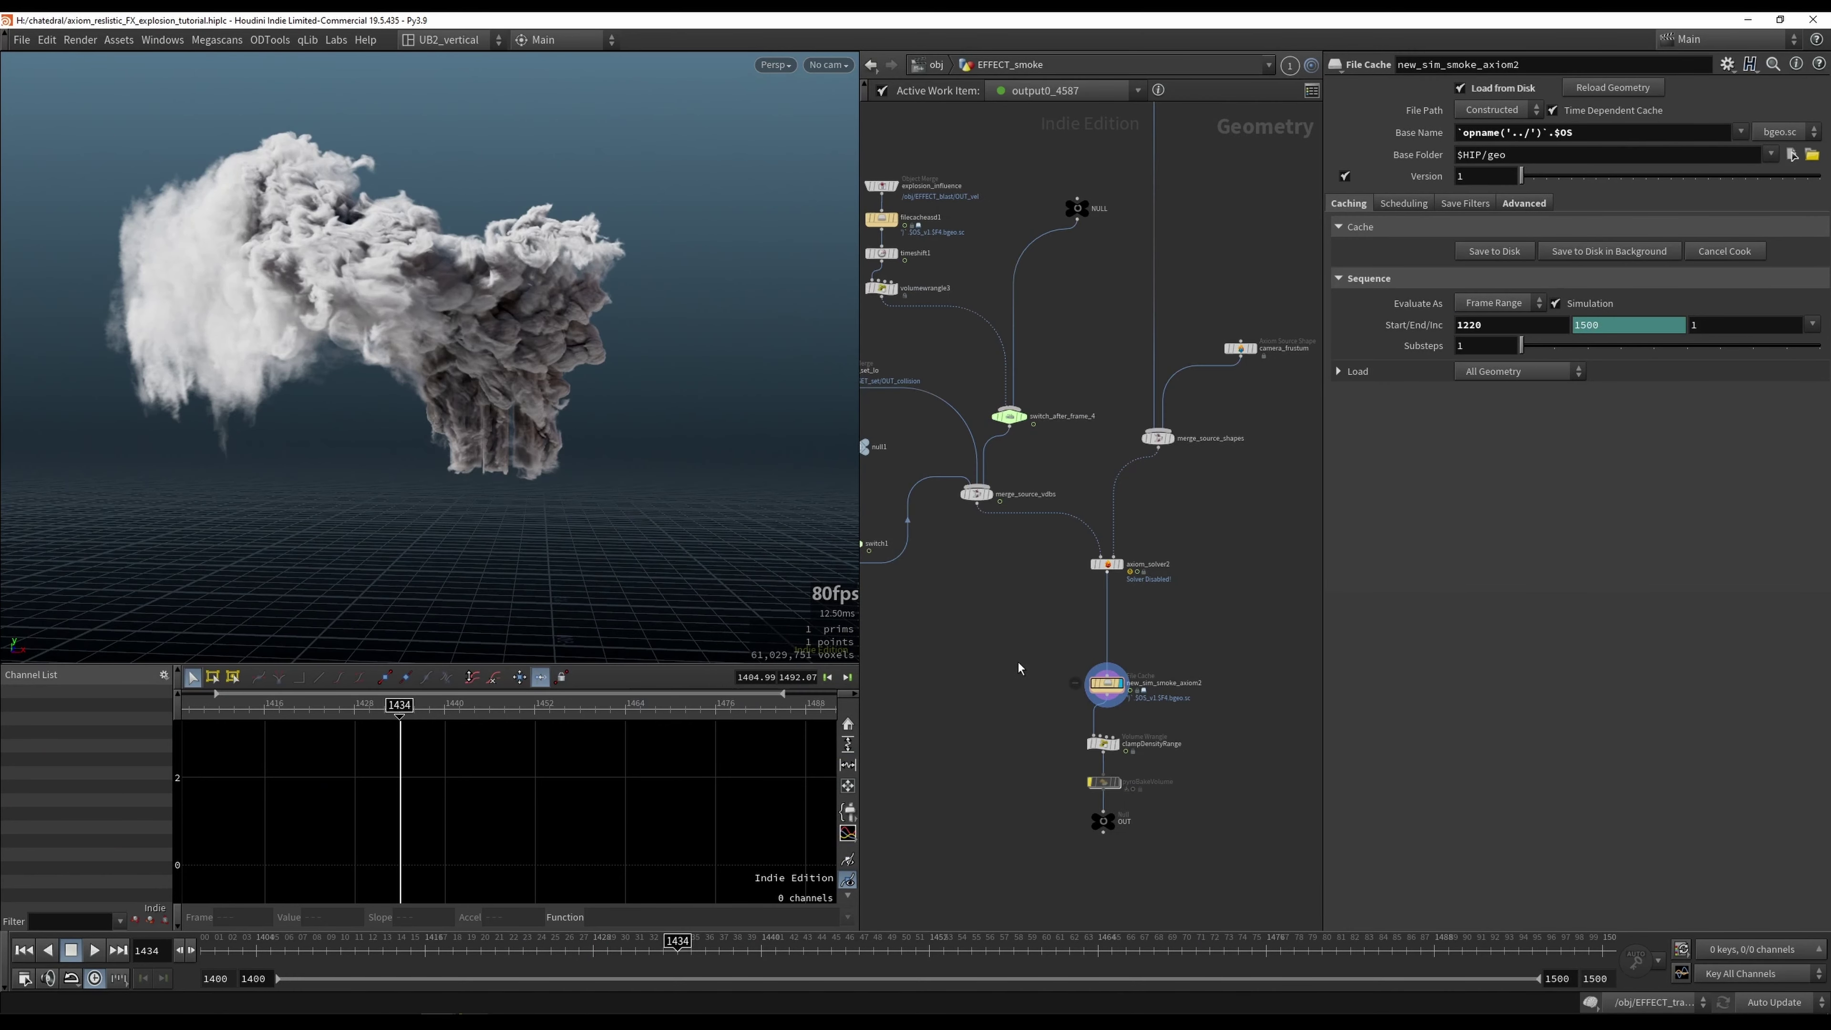
key(u)
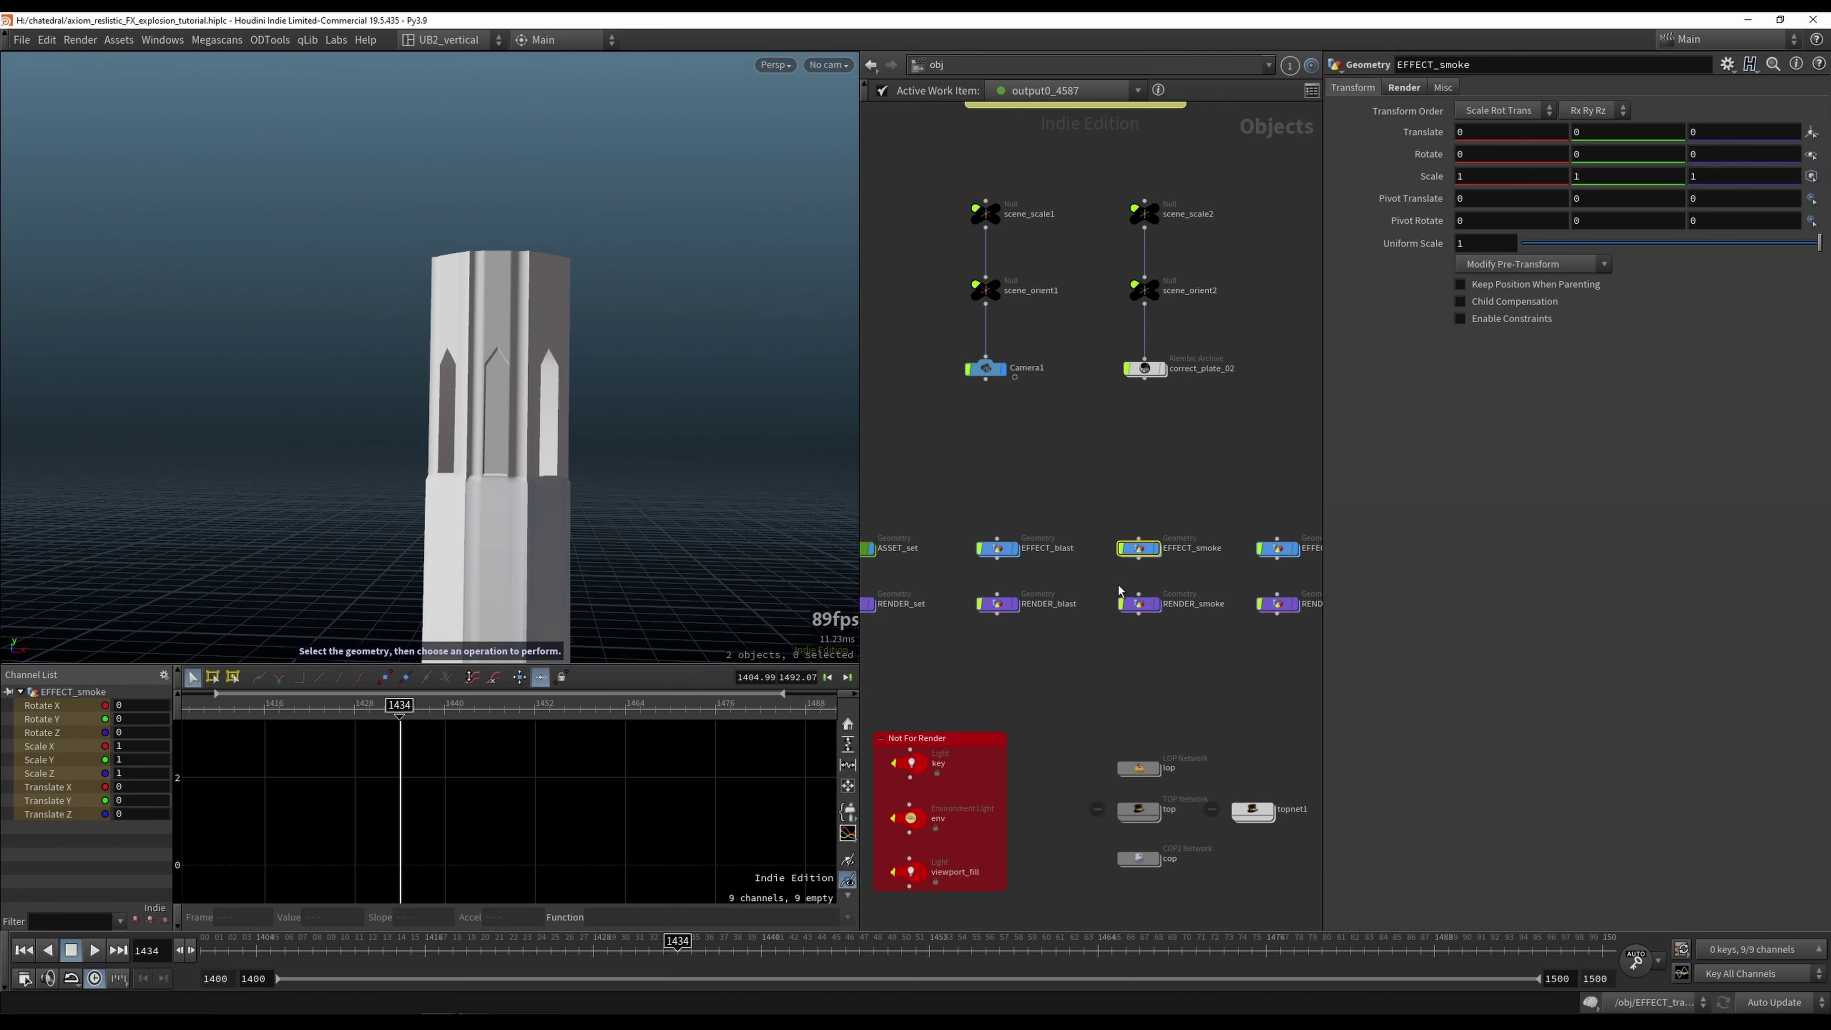
key(i)
click(1072, 676)
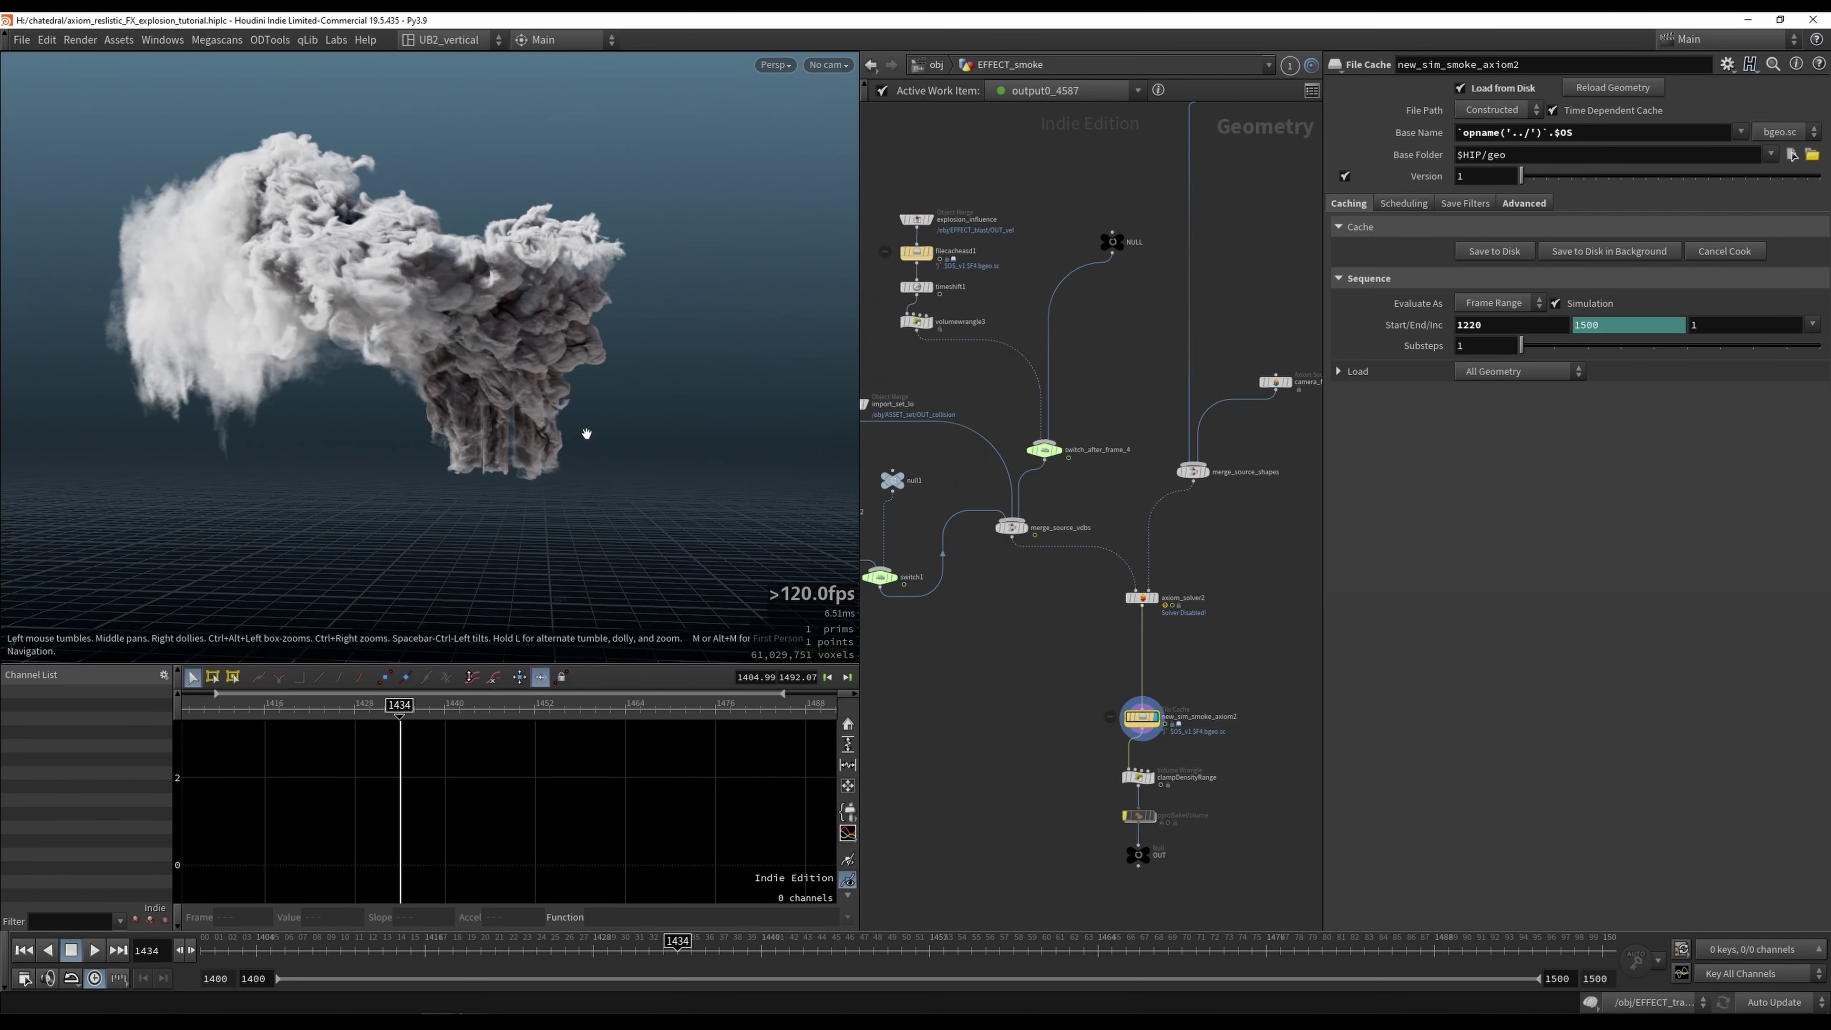
Step: Display the smoke source shapes combined in merge_source4 and view them from above
middle_drag(1149, 413, 1148, 523)
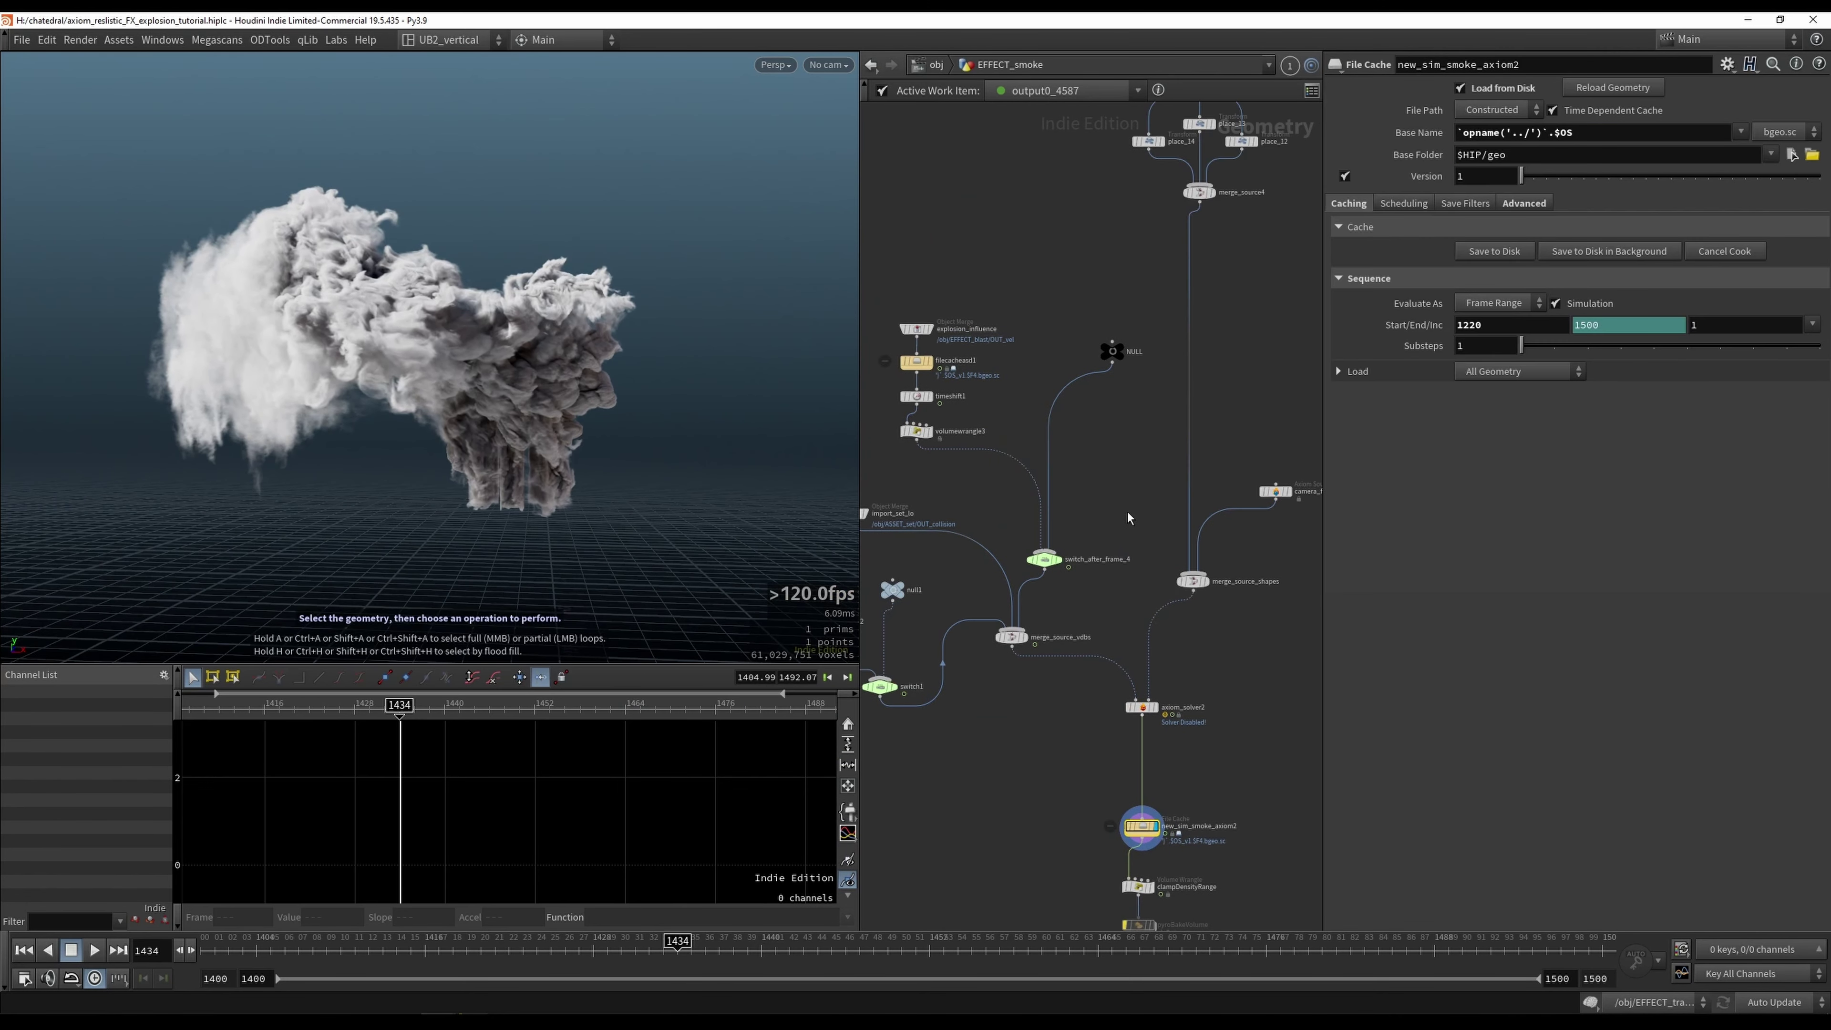
middle_drag(1120, 375, 1083, 494)
drag(1087, 472, 1057, 488)
middle_drag(1106, 408, 1082, 483)
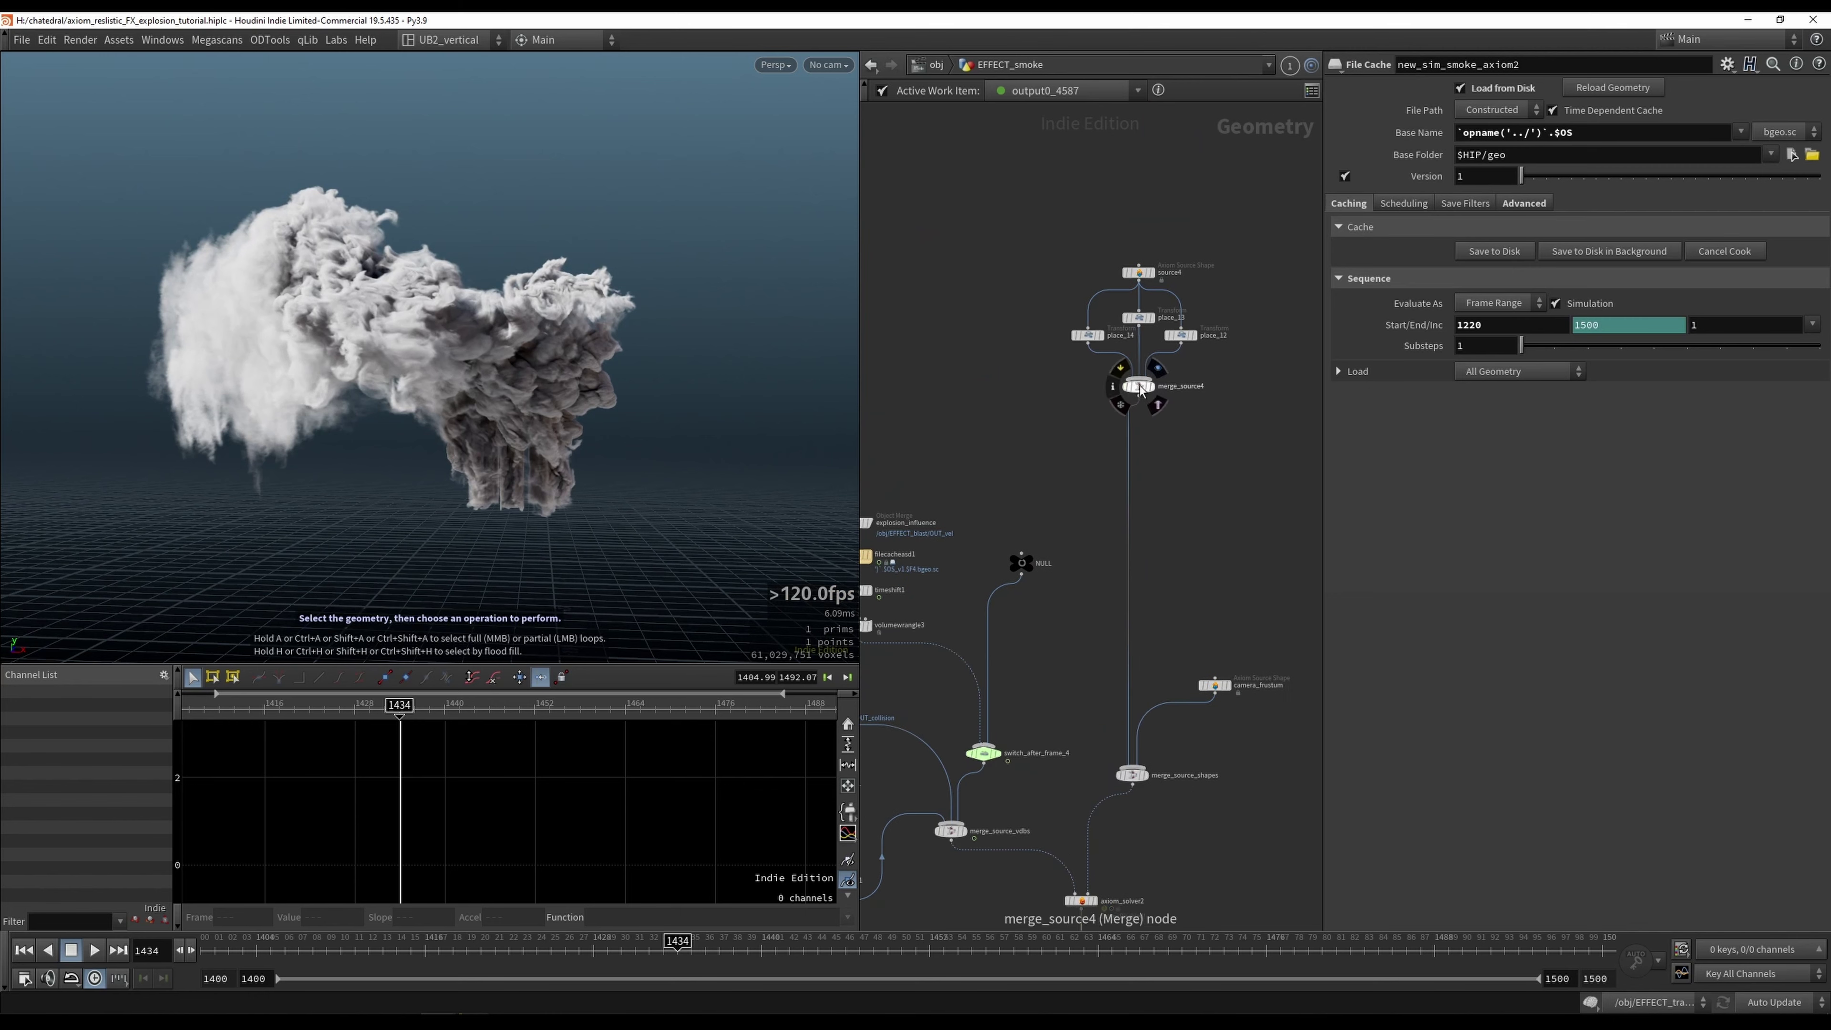
scroll(1141, 391, up, 4)
click(1103, 453)
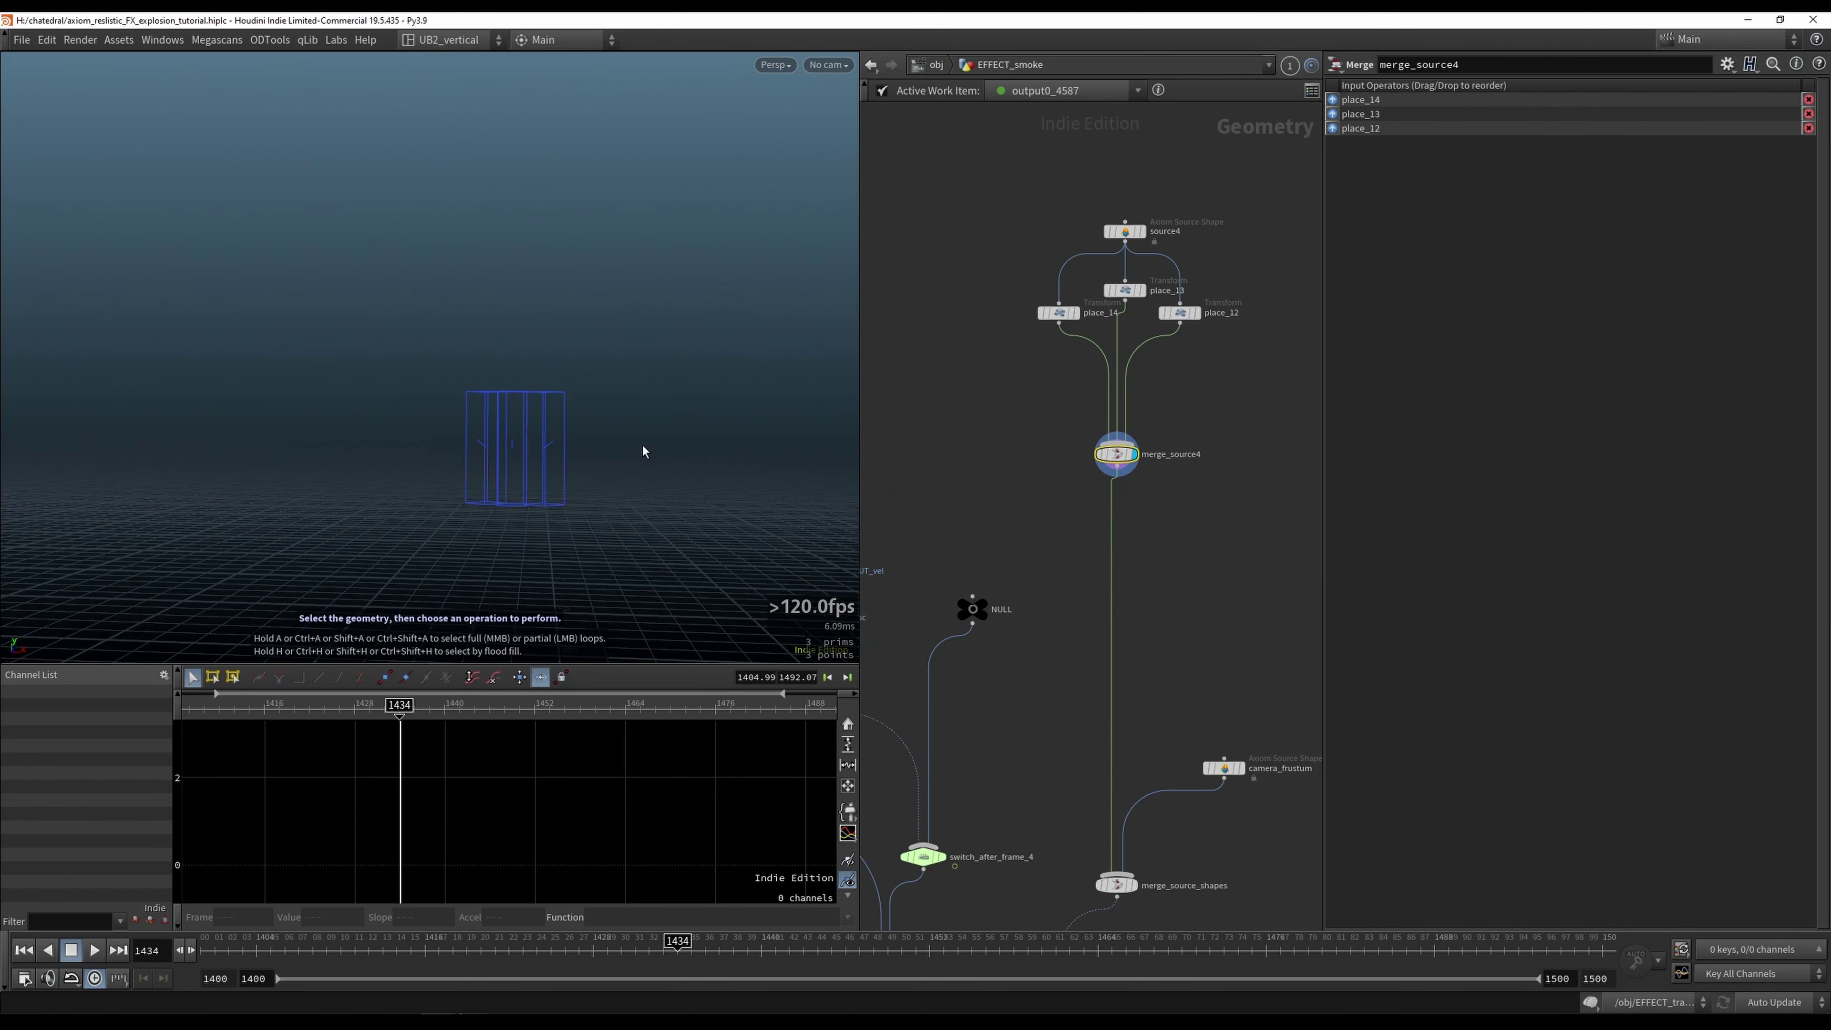
alt+drag(643, 451, 600, 376)
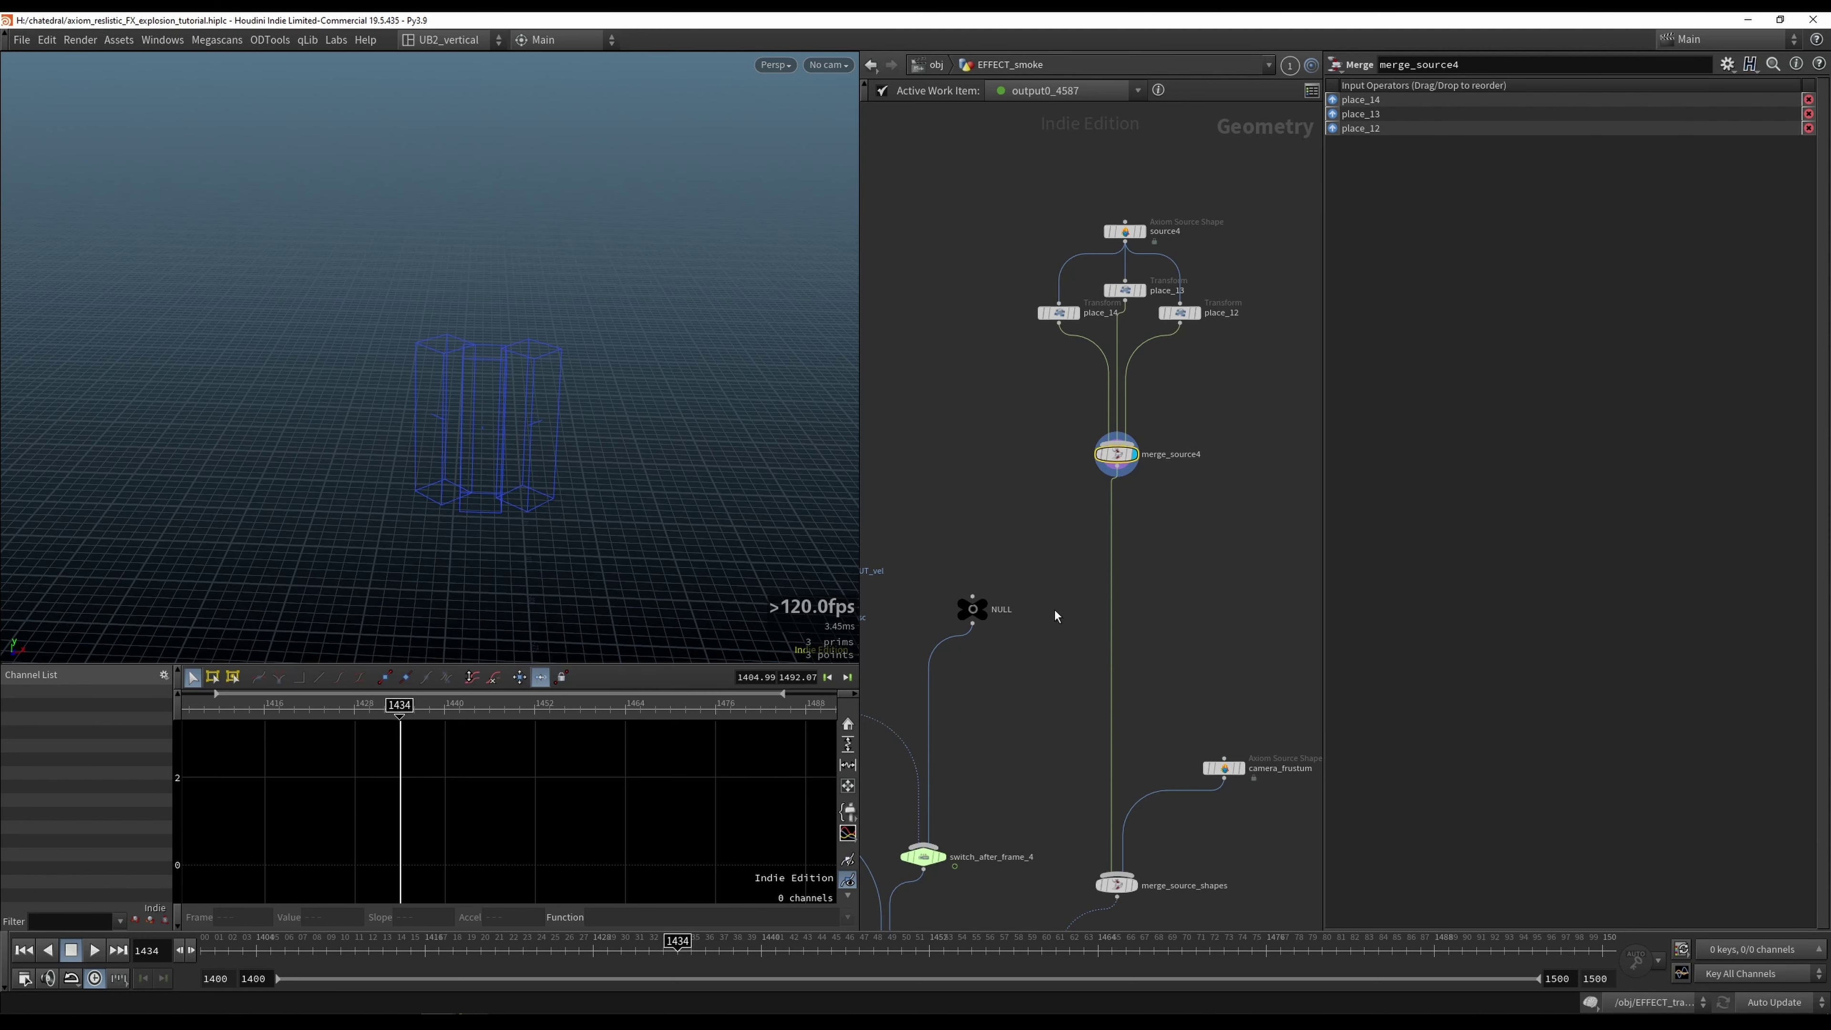
Step: Display merge_source_shapes, then its camera_frustum input with that node's parameters
middle_drag(1058, 736, 1055, 560)
drag(1062, 662, 1134, 735)
key(r)
middle_drag(1240, 578, 1200, 540)
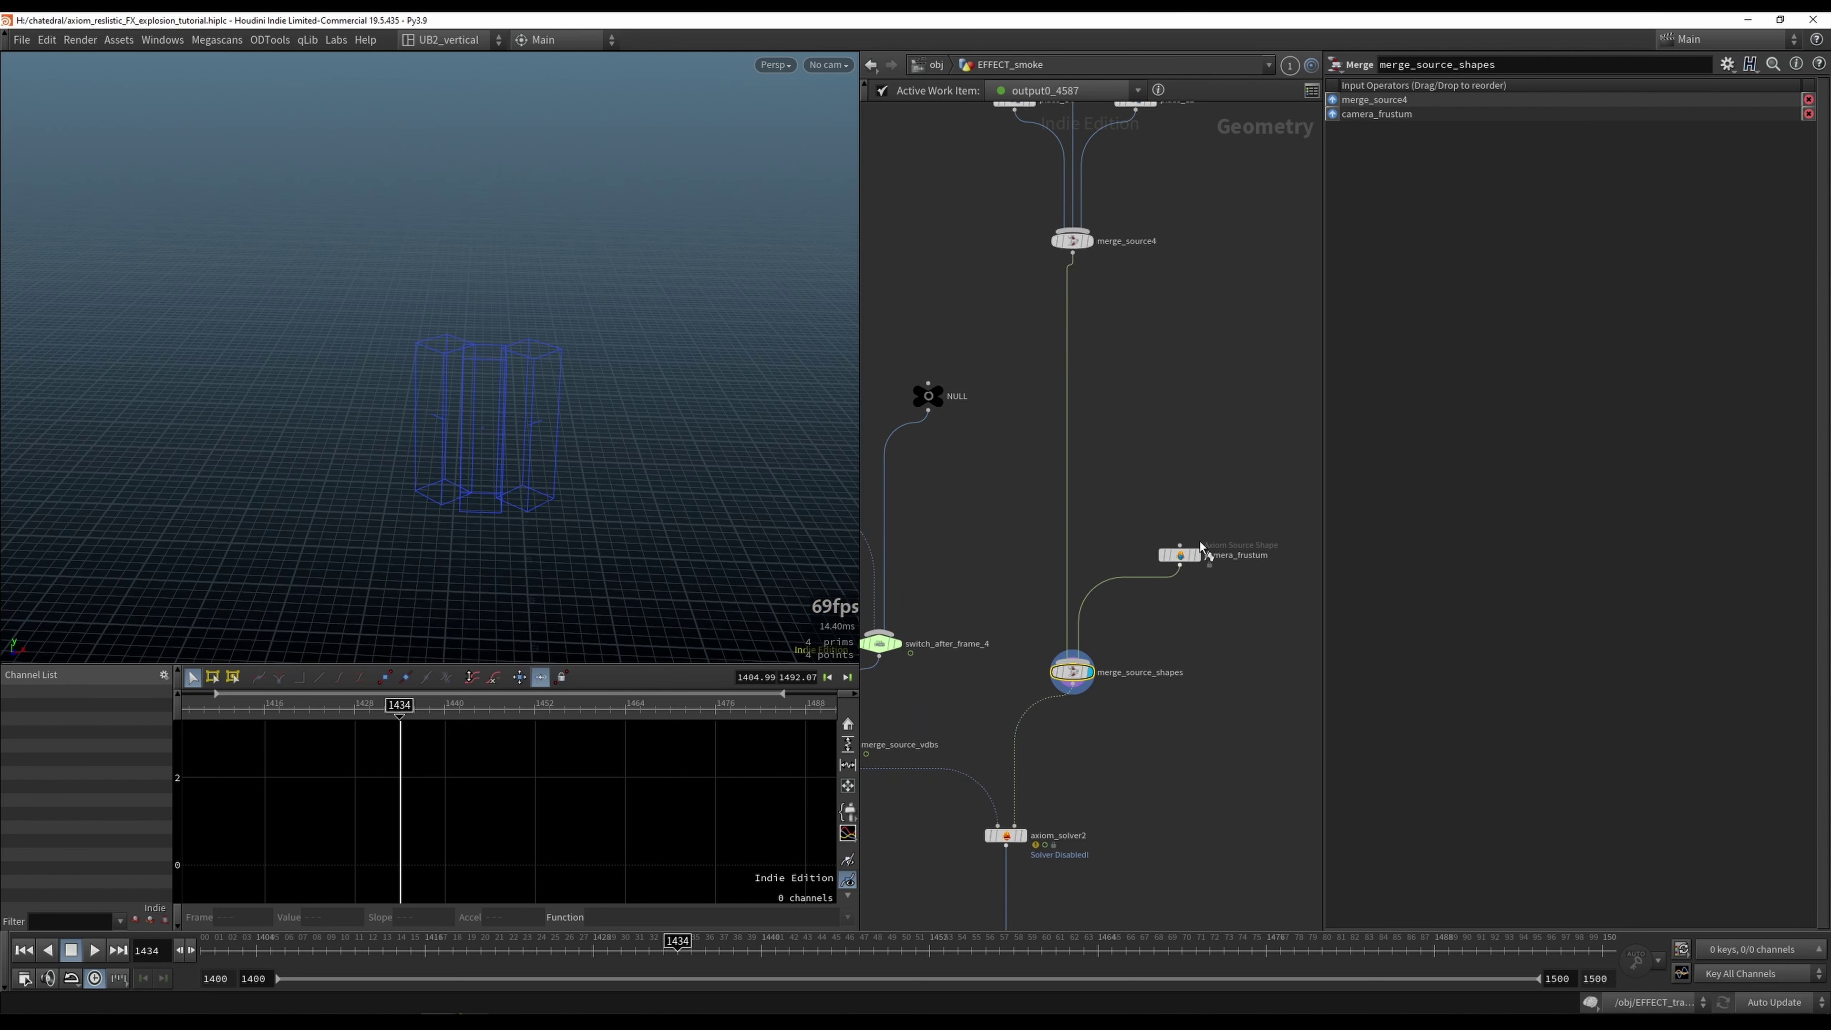
click(1199, 551)
middle_drag(1177, 642, 1182, 547)
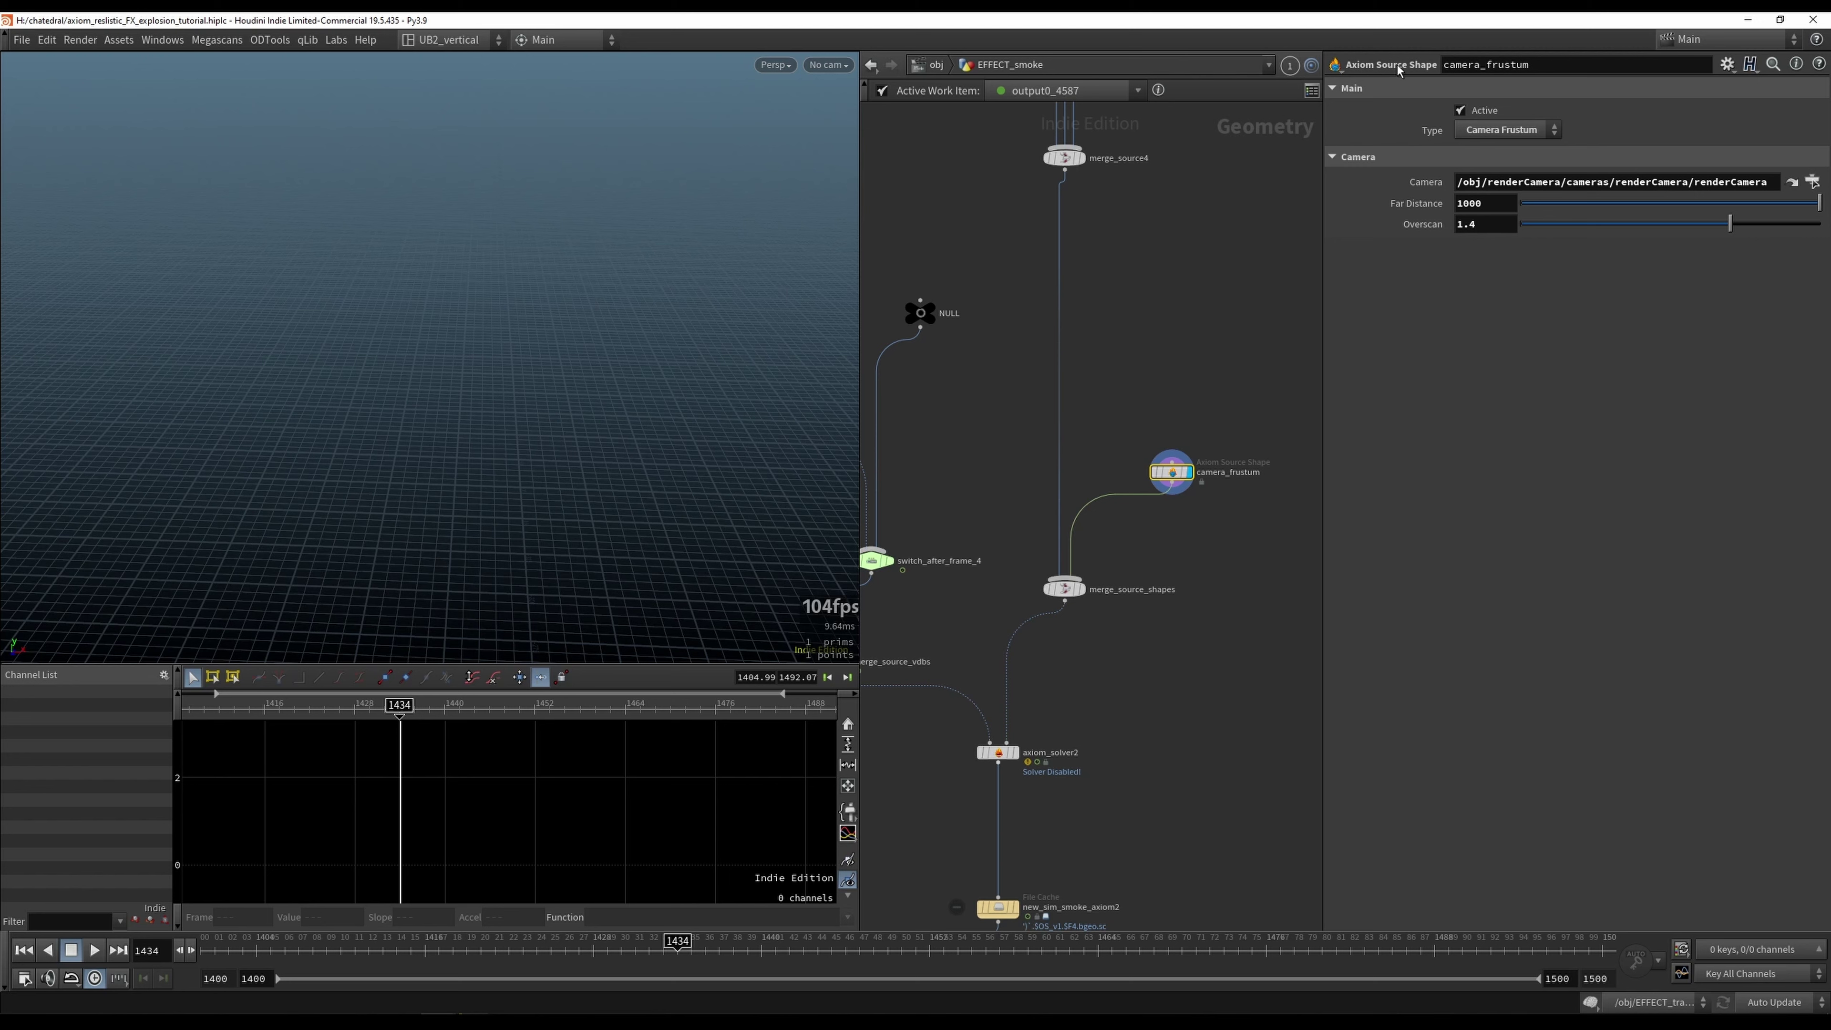
Step: Review the source types available on camera_frustum, keep Camera Frustum, and check its camera path
click(1507, 130)
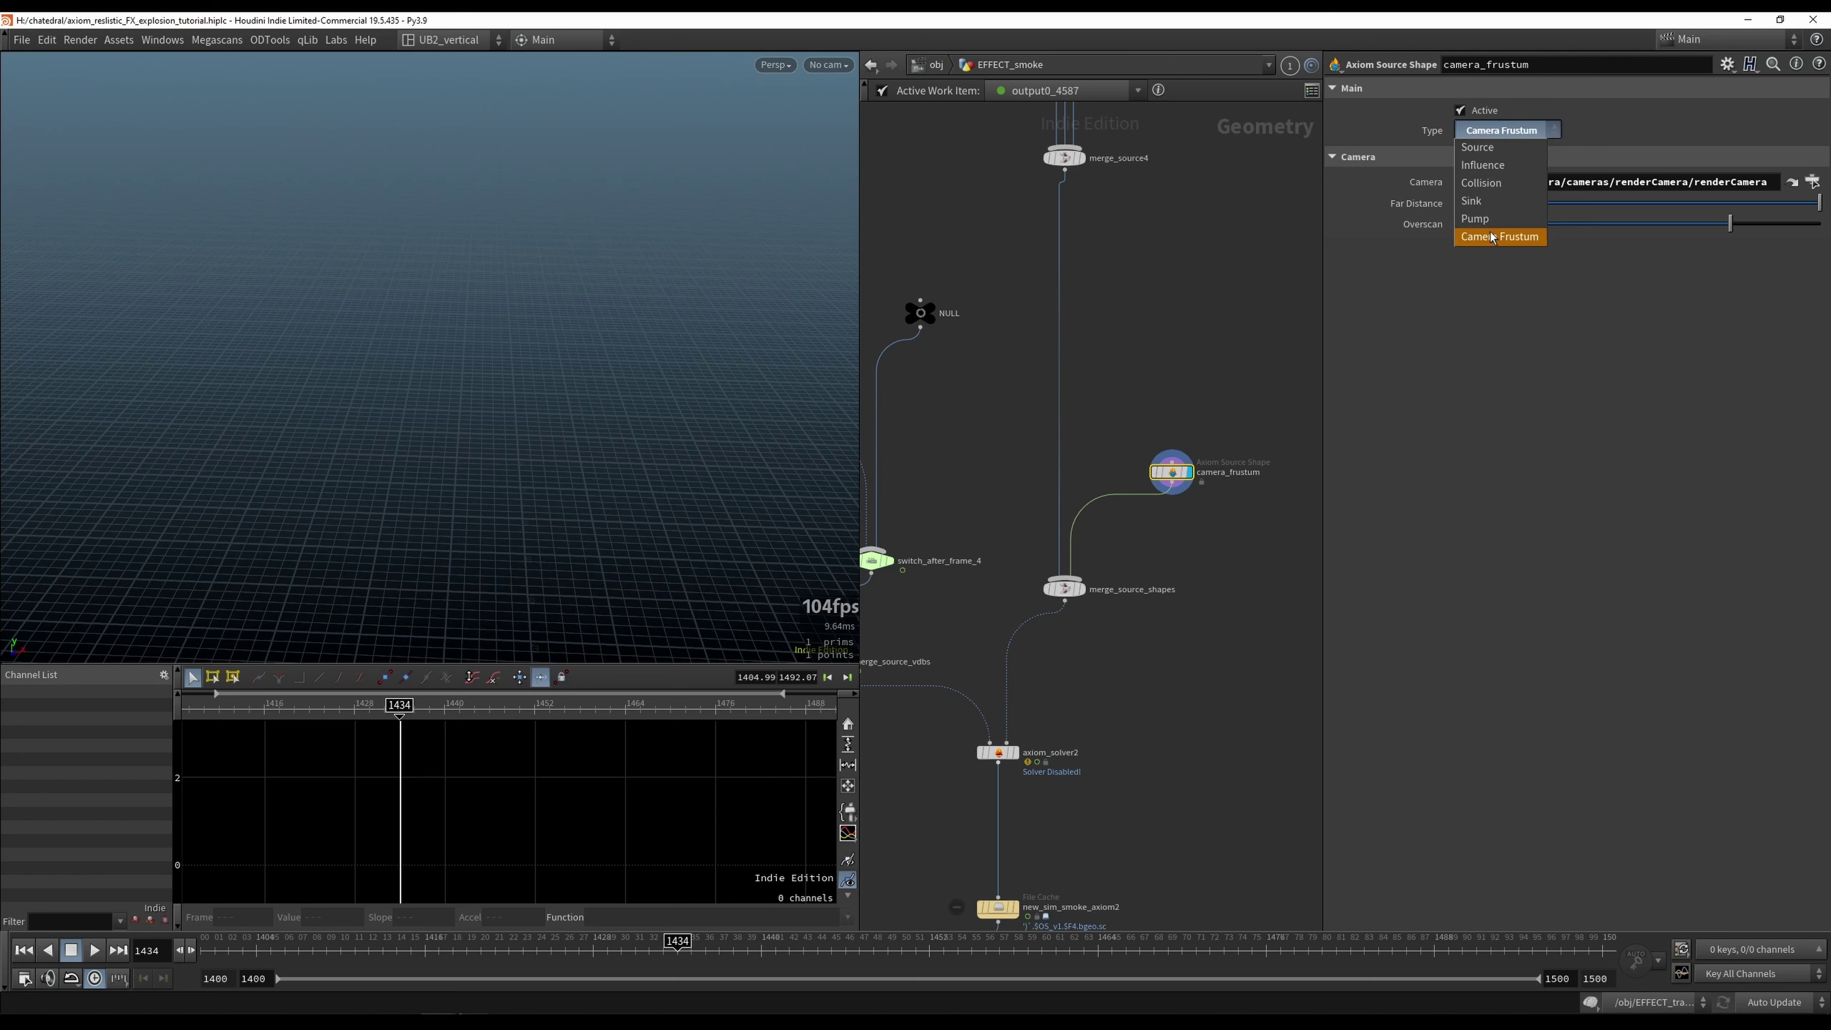
click(1500, 234)
click(1590, 185)
drag(1590, 186, 1490, 272)
click(1508, 288)
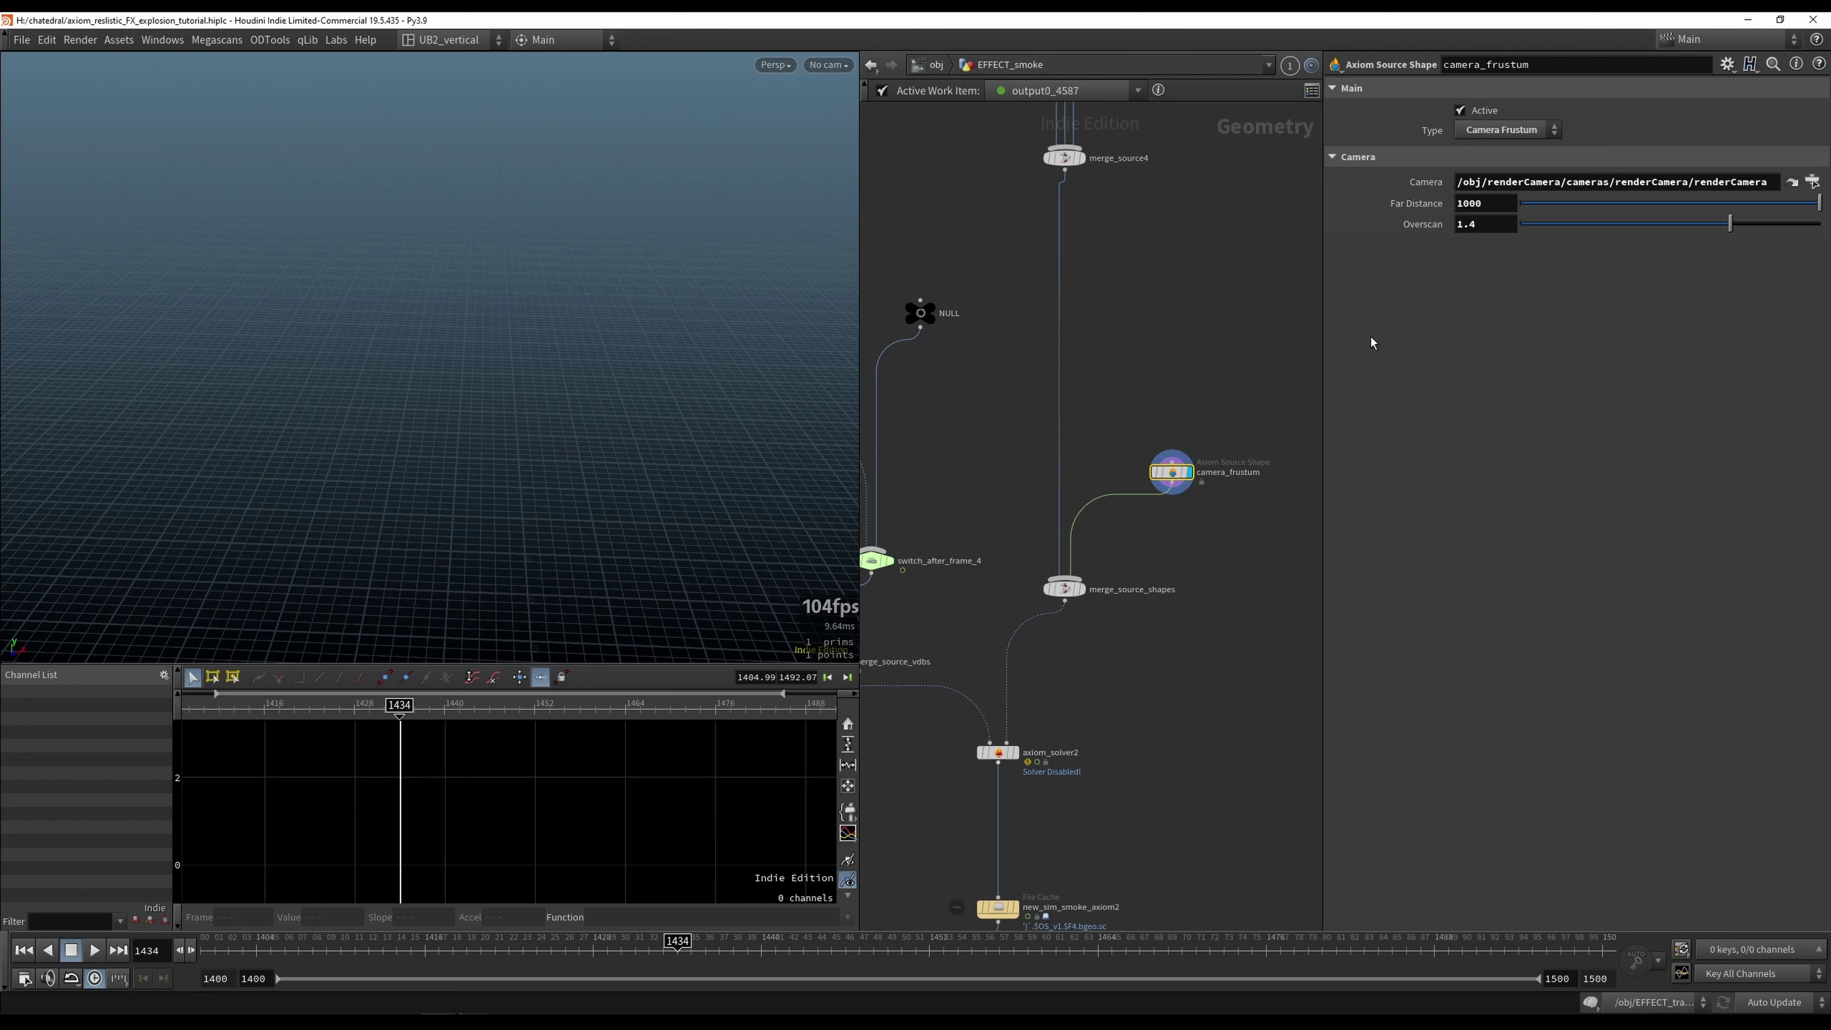
Step: Display the cached smoke of new_sim_smoke_axiom2 at frame 1413
middle_drag(1139, 680, 1152, 587)
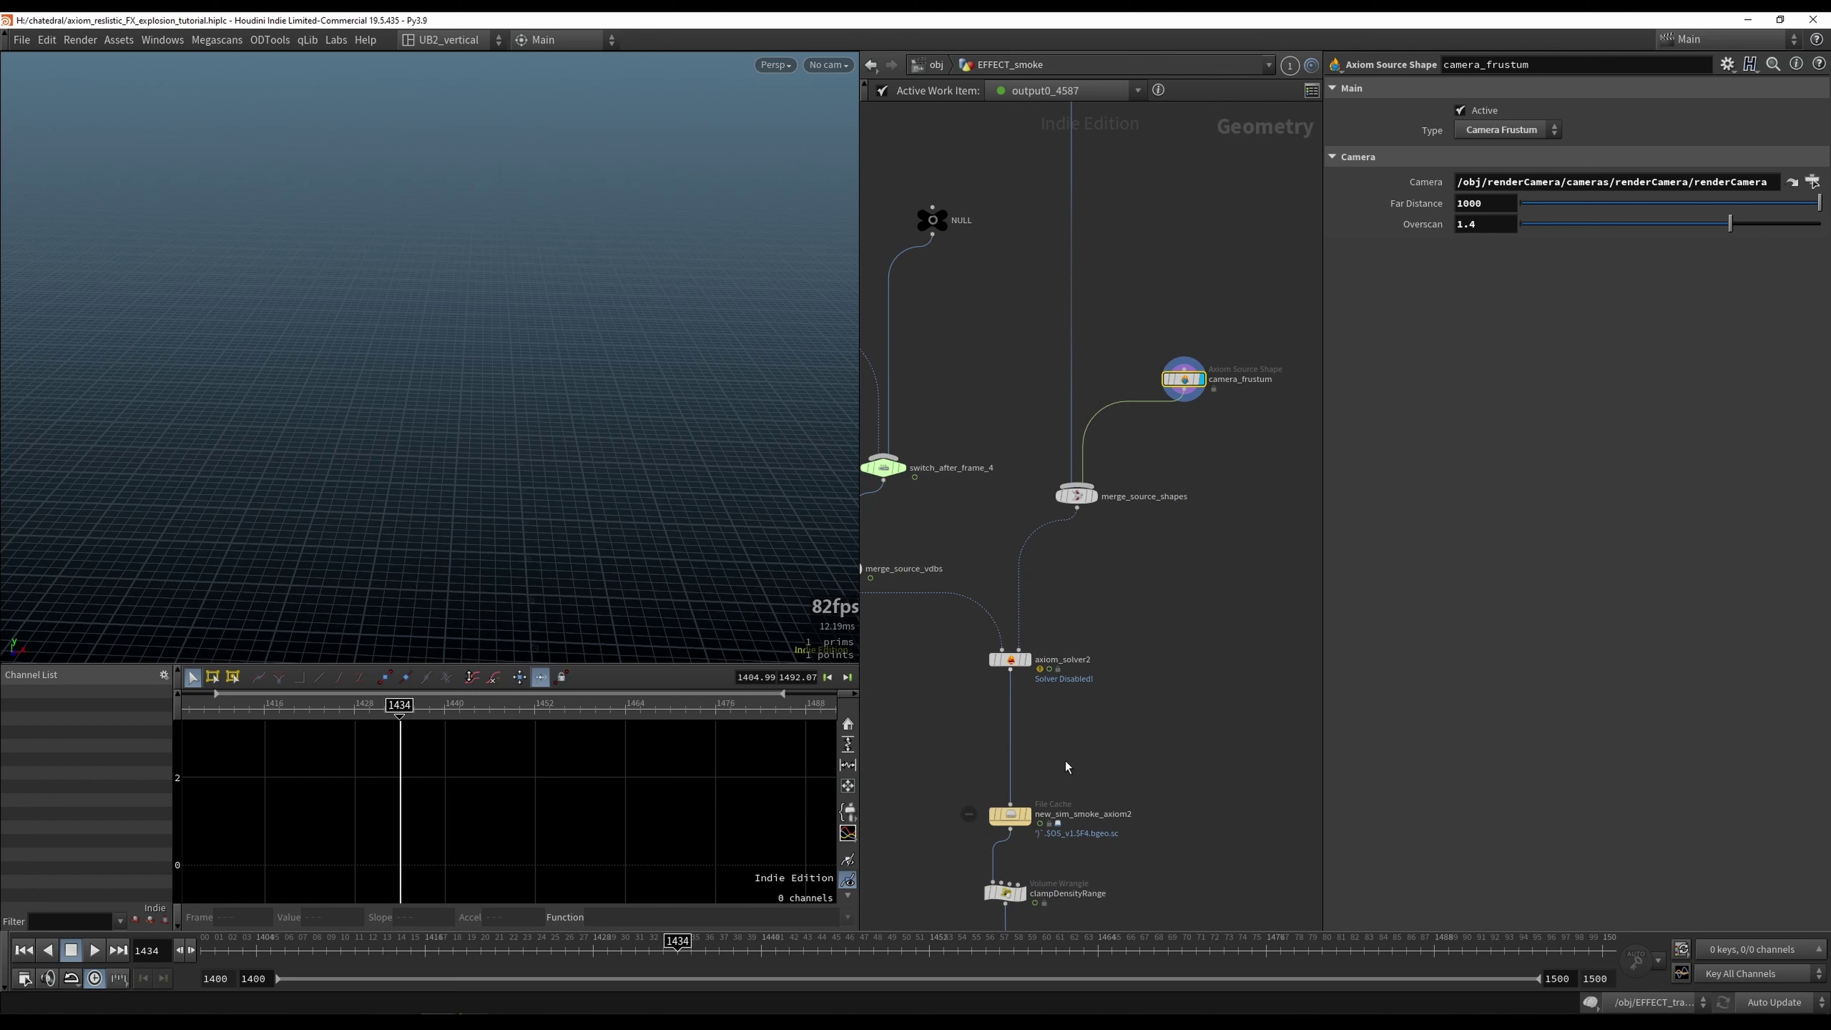
key(r)
click(1010, 814)
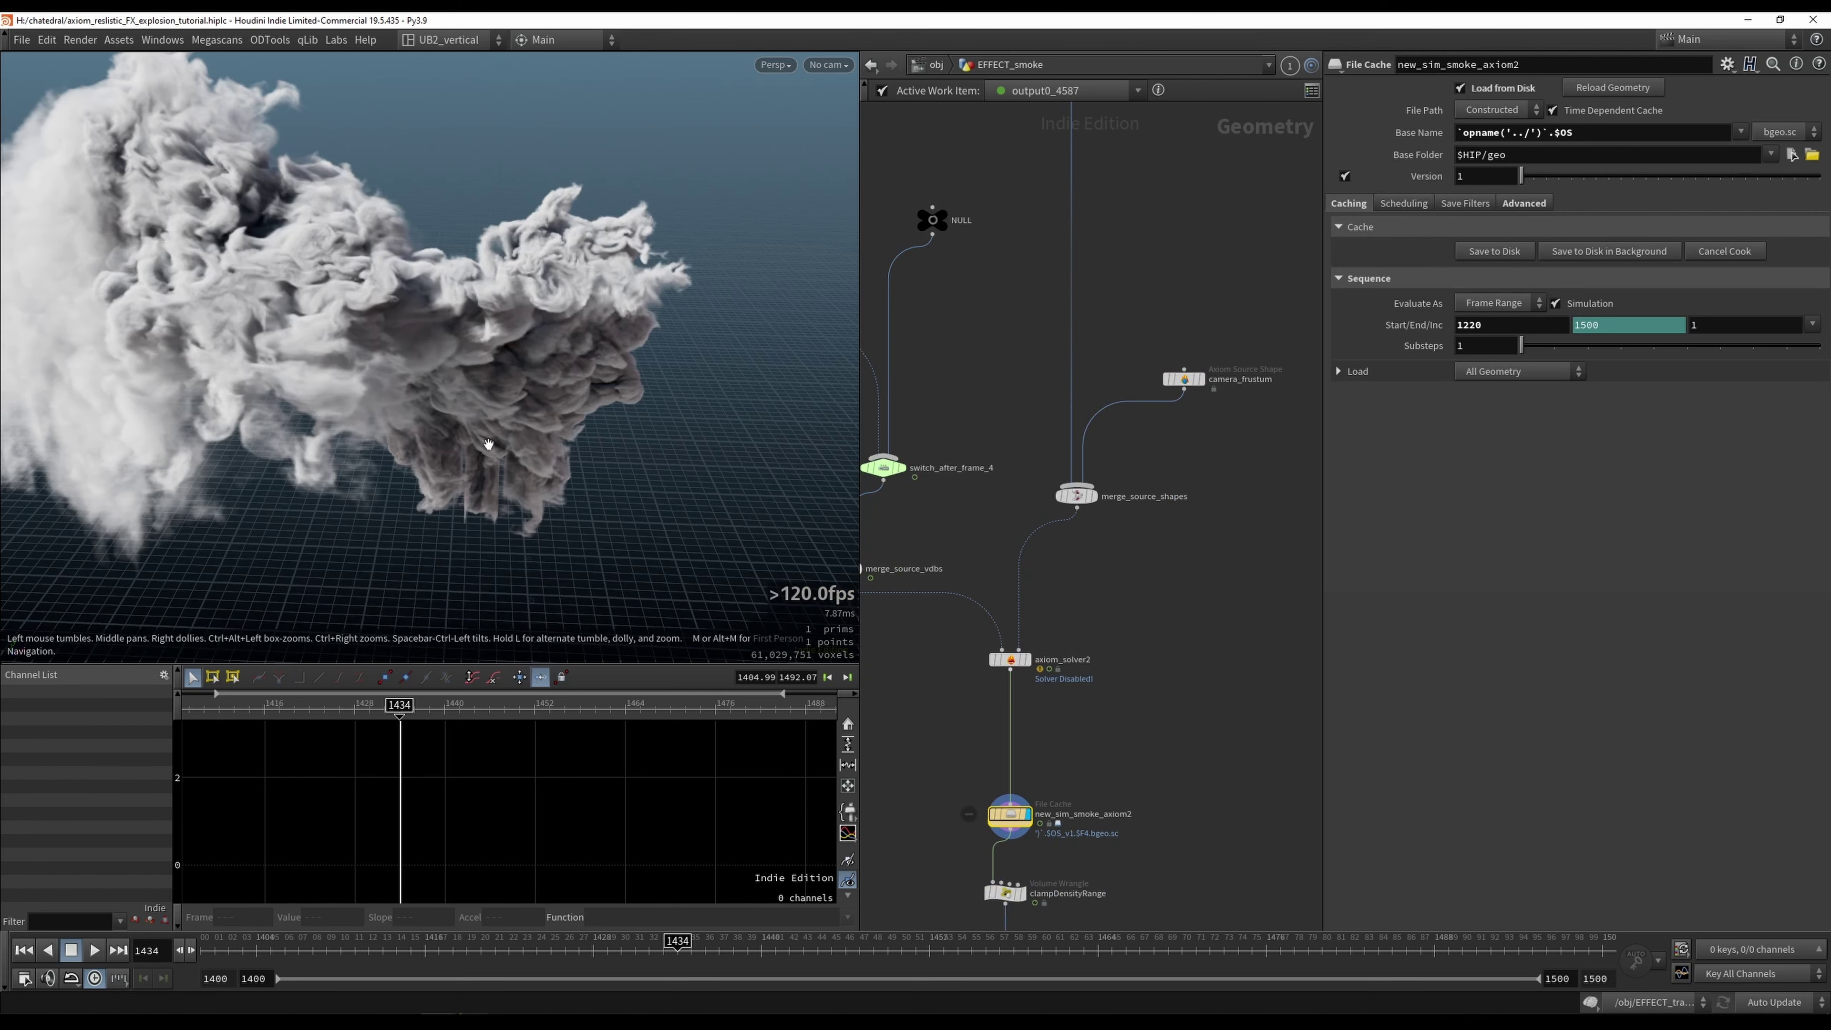
click(425, 951)
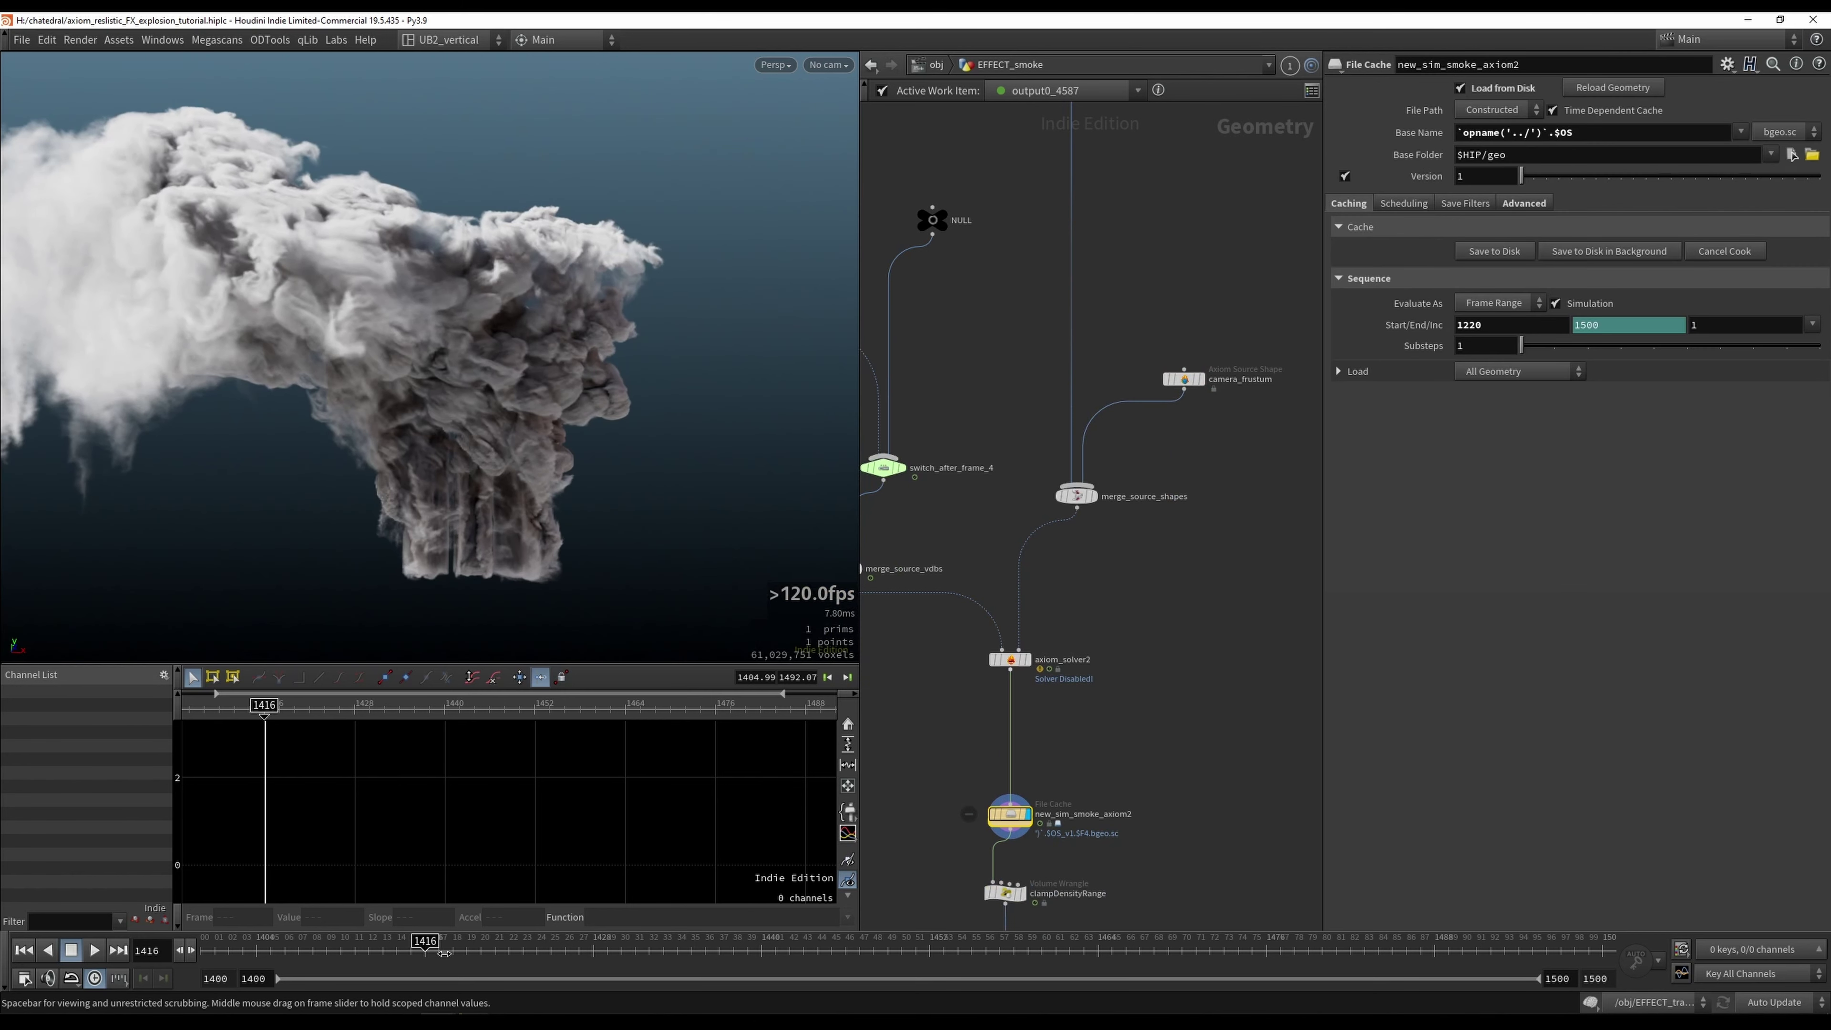
key(Left)
key(Left)
key(Left)
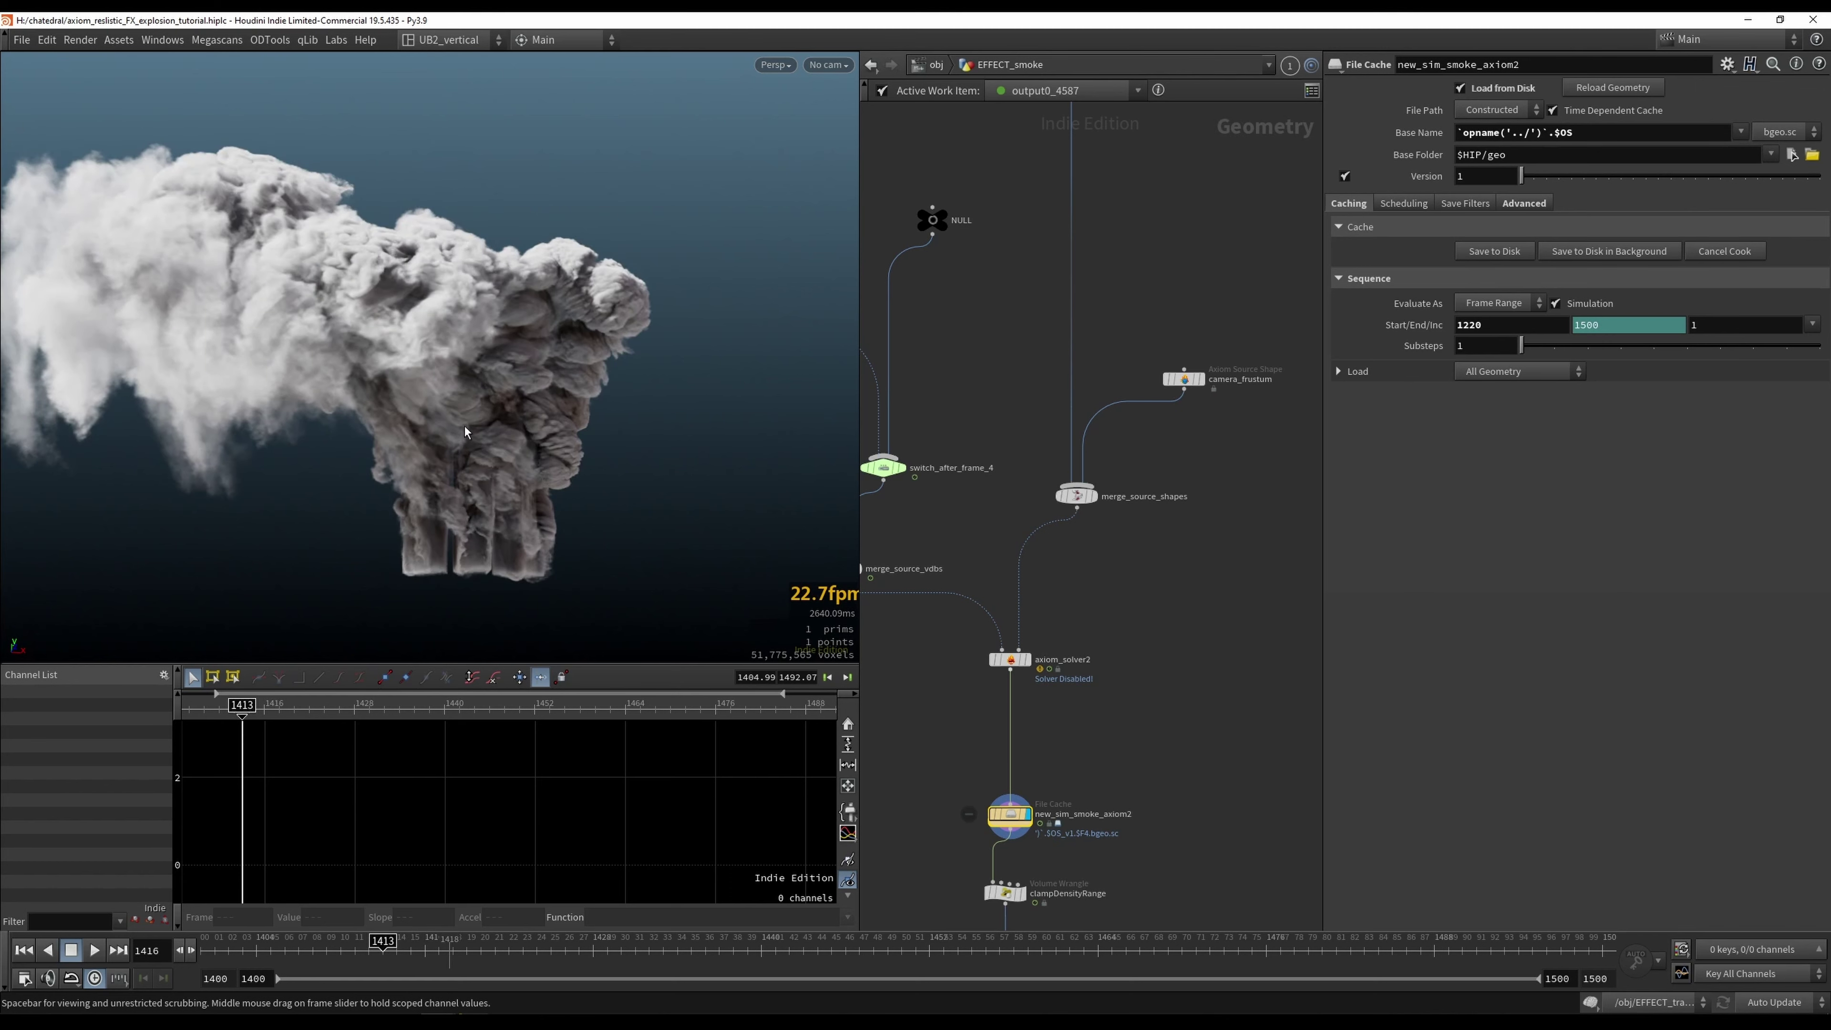
Step: Inspect the cached smoke's extent from the side, from a distance and from the front
alt+drag(465, 433, 627, 174)
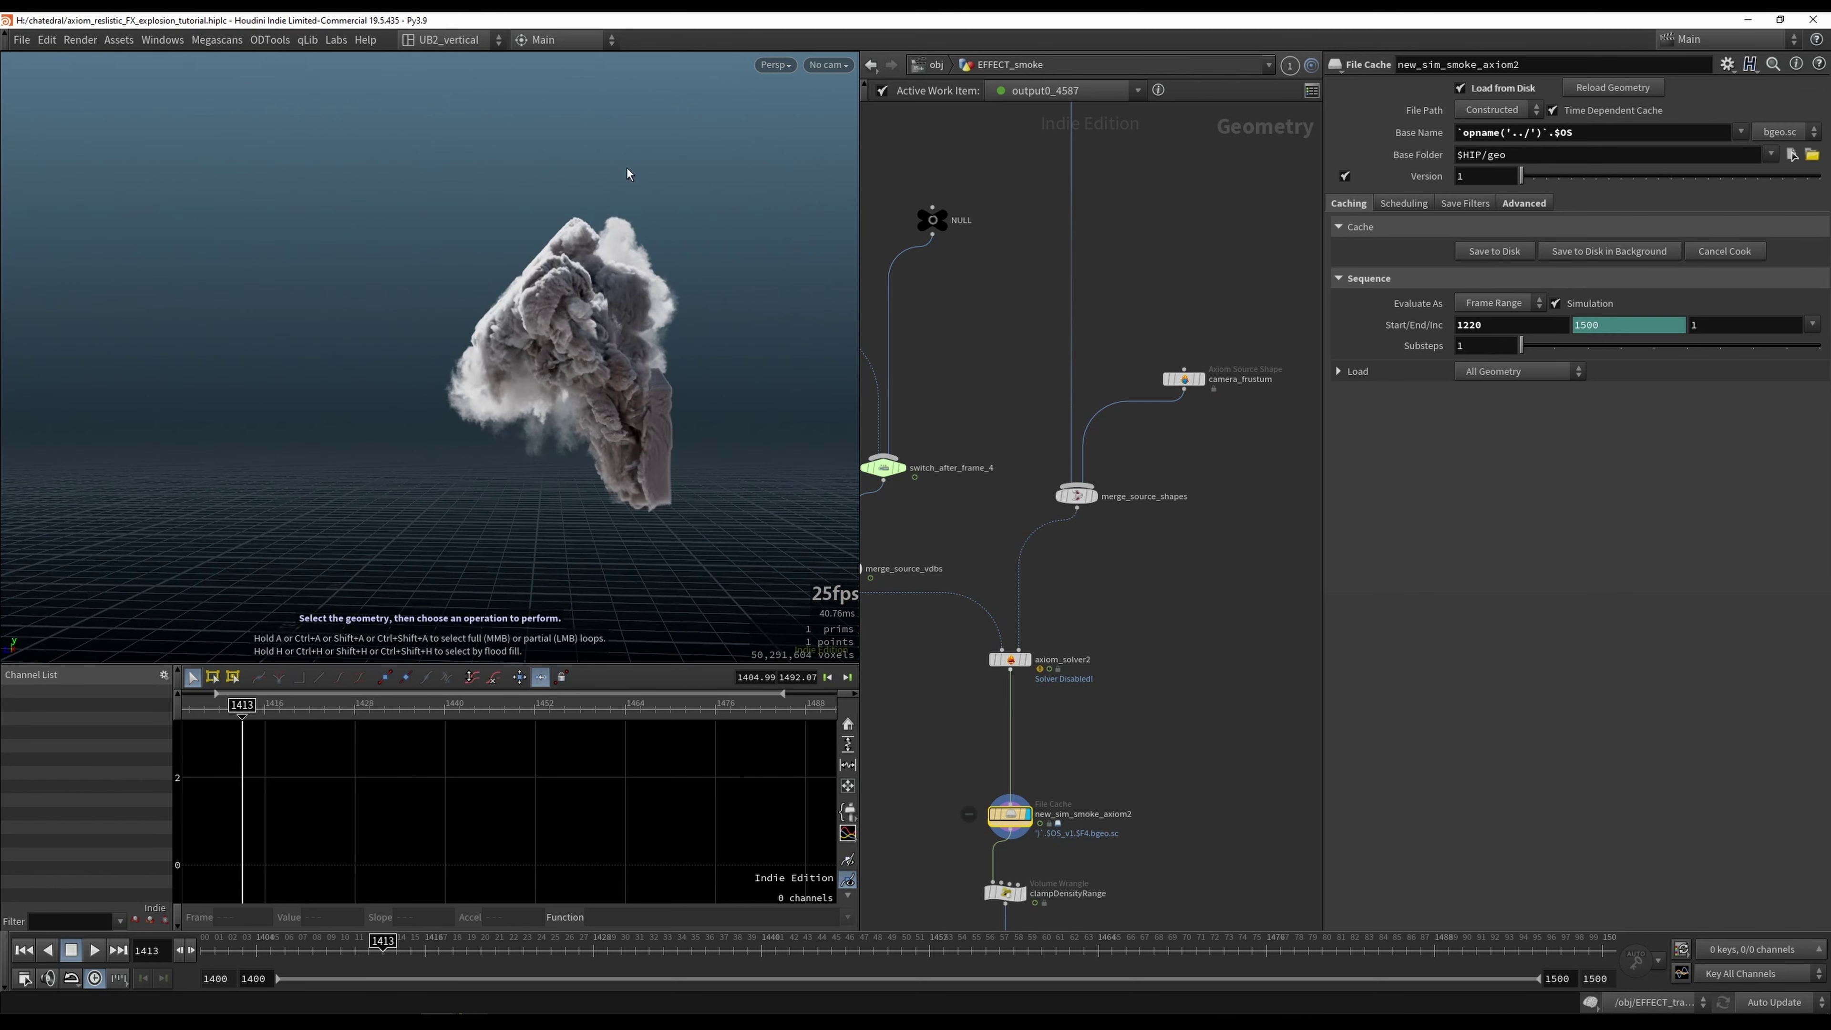
scroll(411, 482, down, 5)
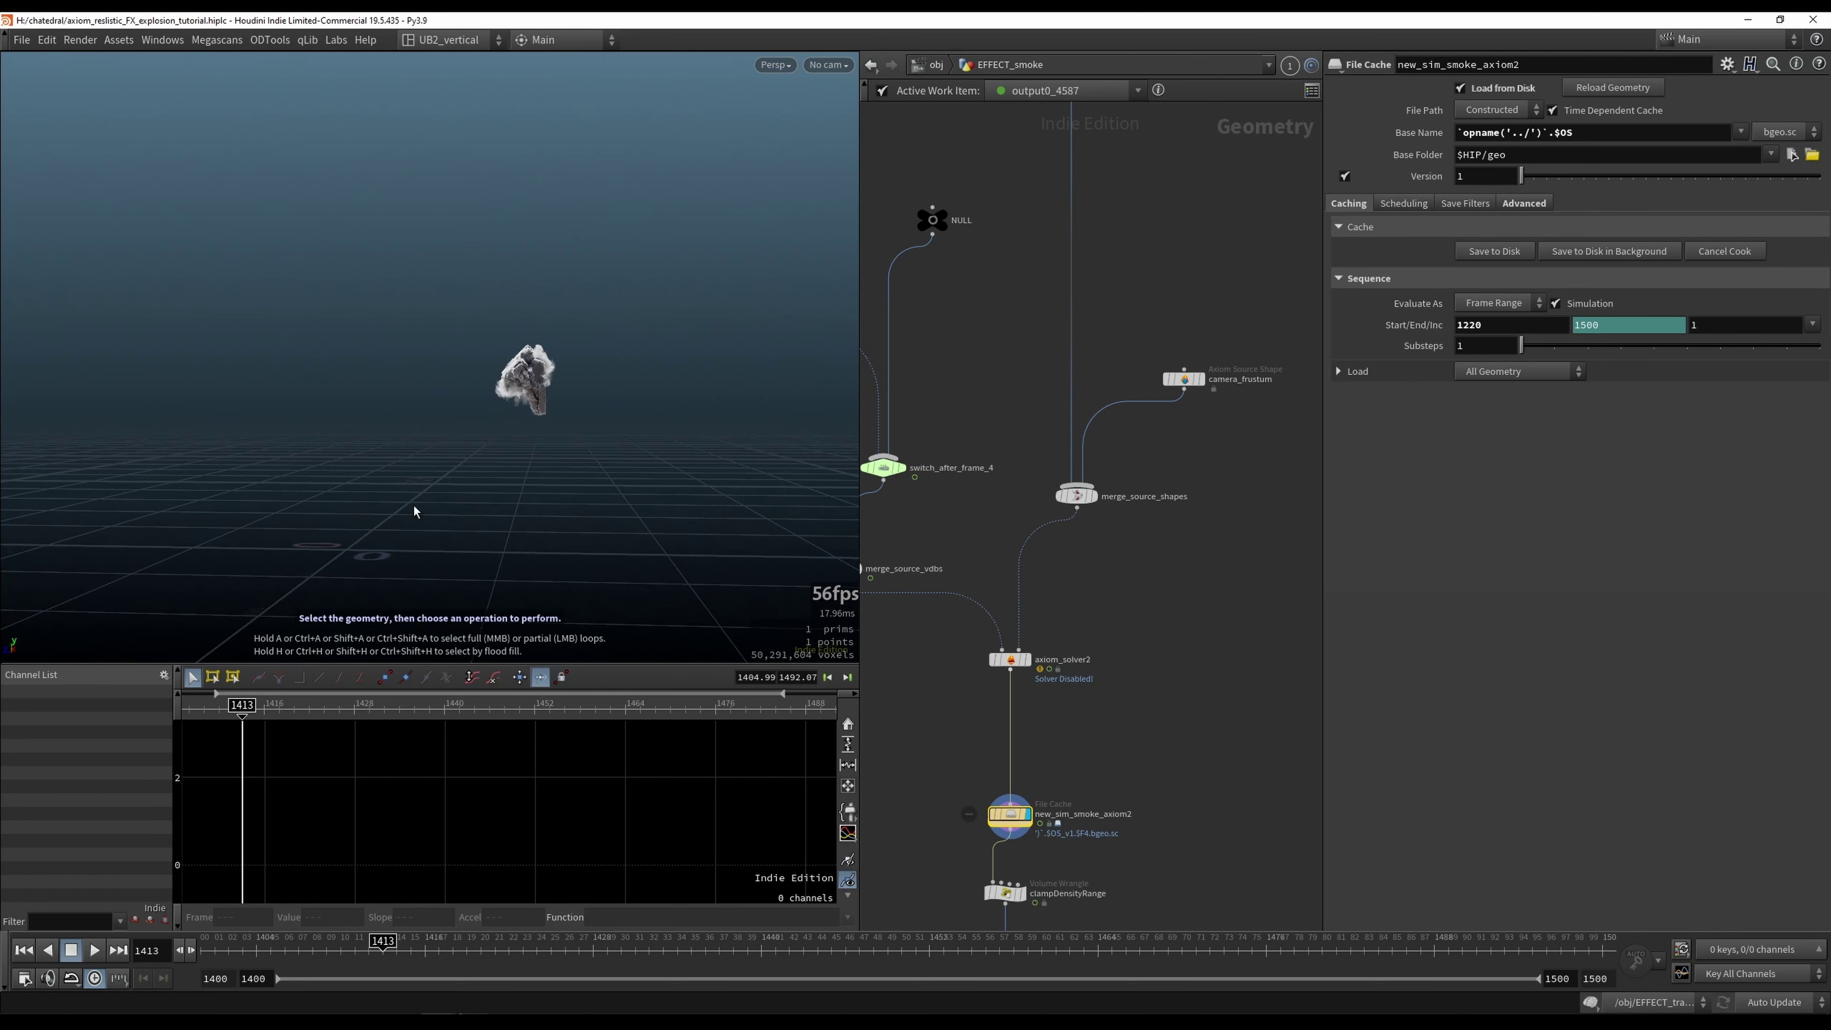
scroll(675, 327, up, 5)
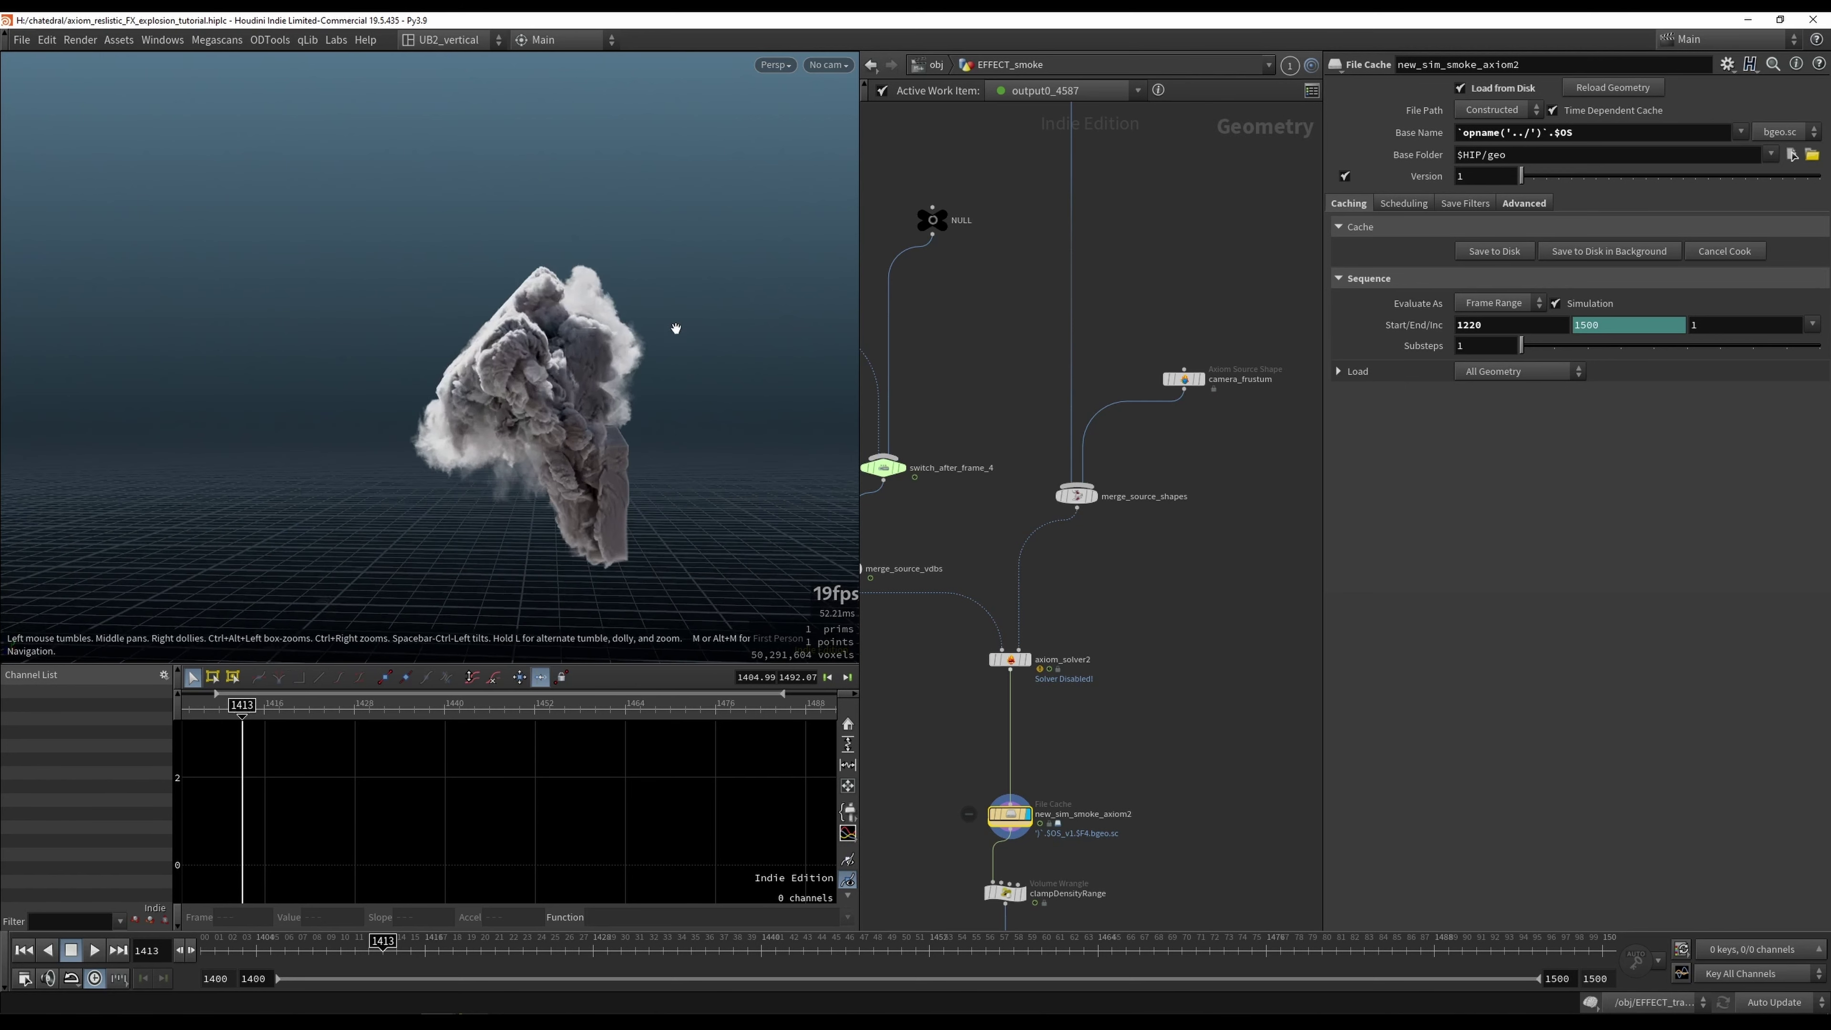
scroll(660, 390, down, 4)
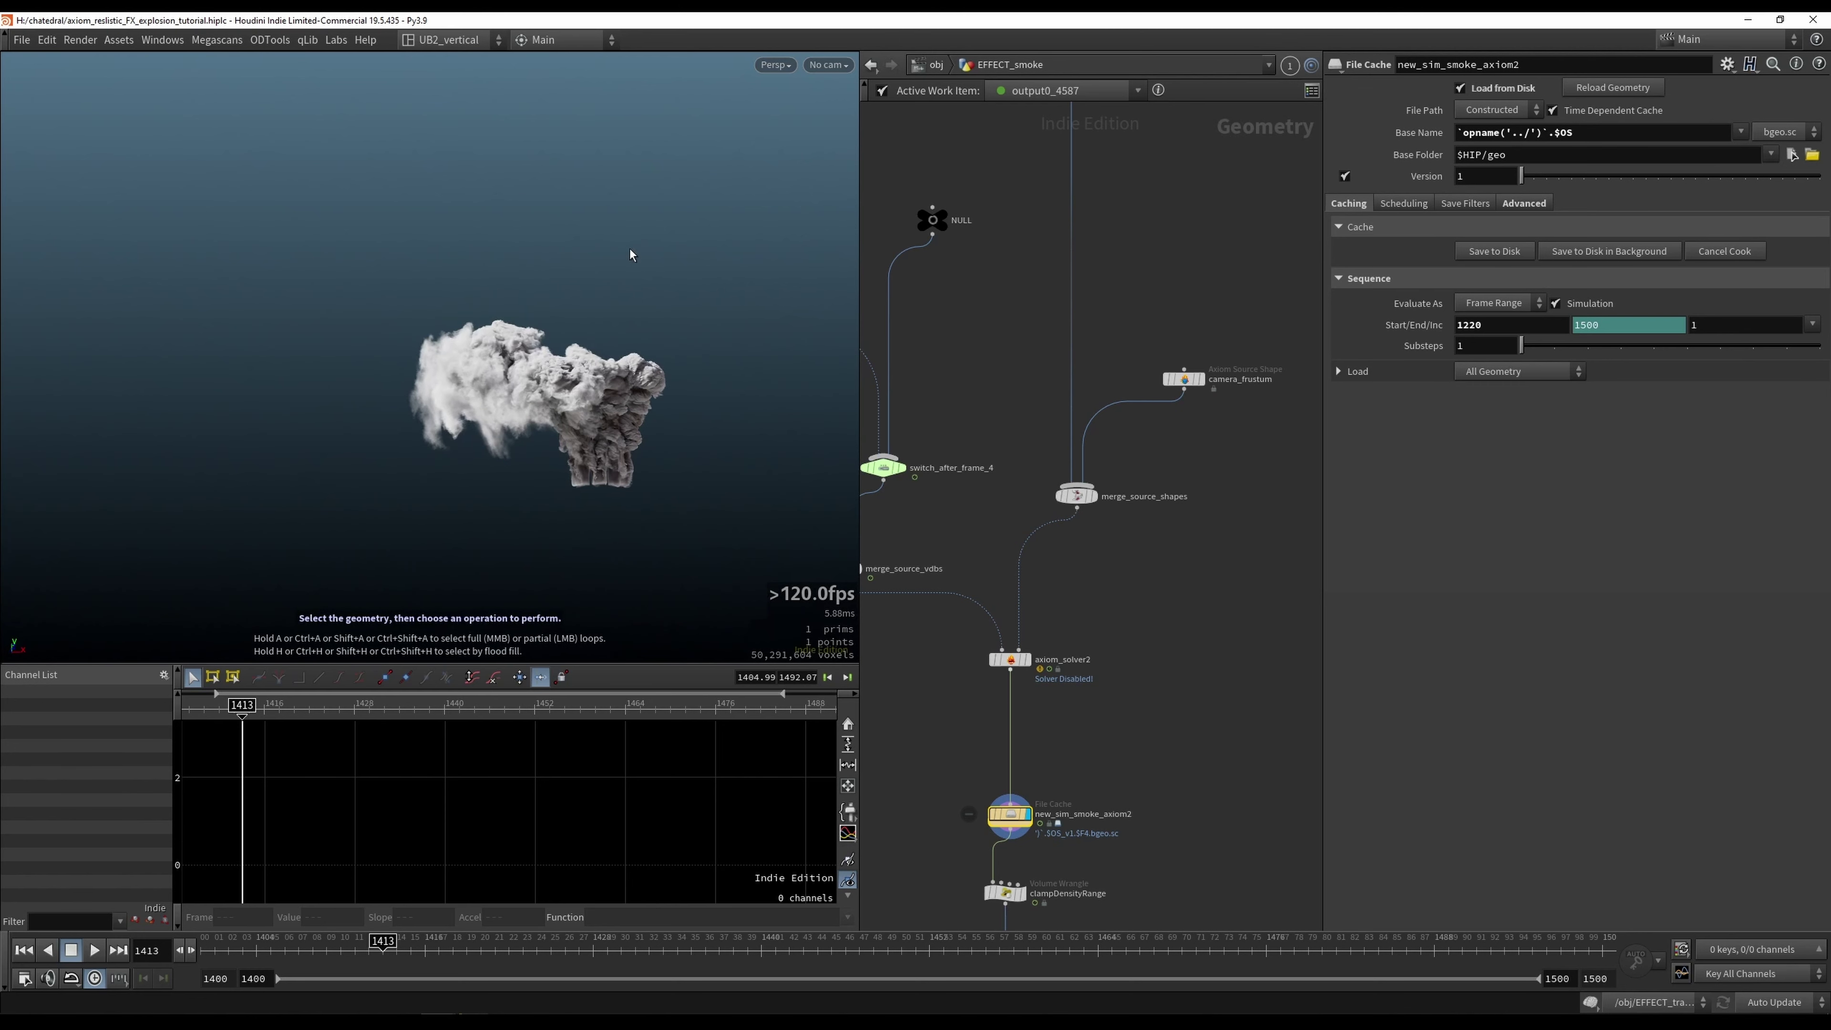
scroll(812, 336, up, 5)
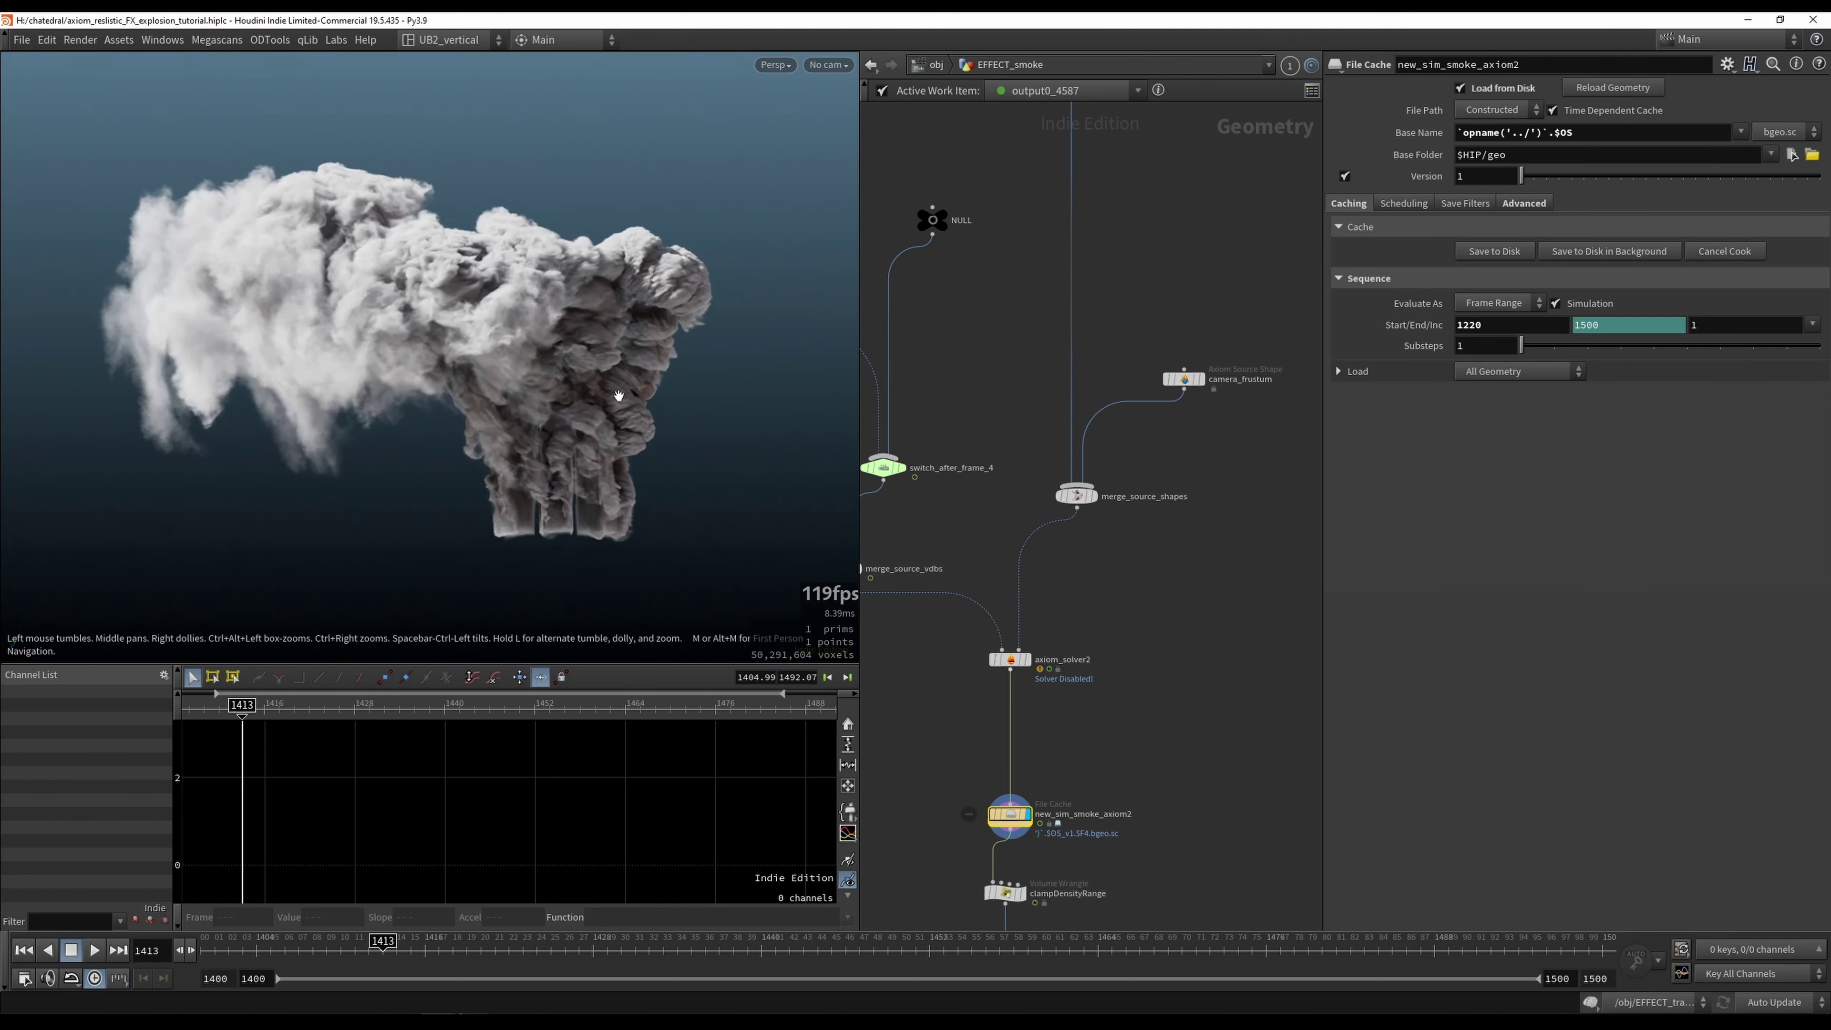
Step: Look through Camera1 to see which smoke lies in frame, check camera_frustum's overscan, and return to the free perspective view
click(826, 64)
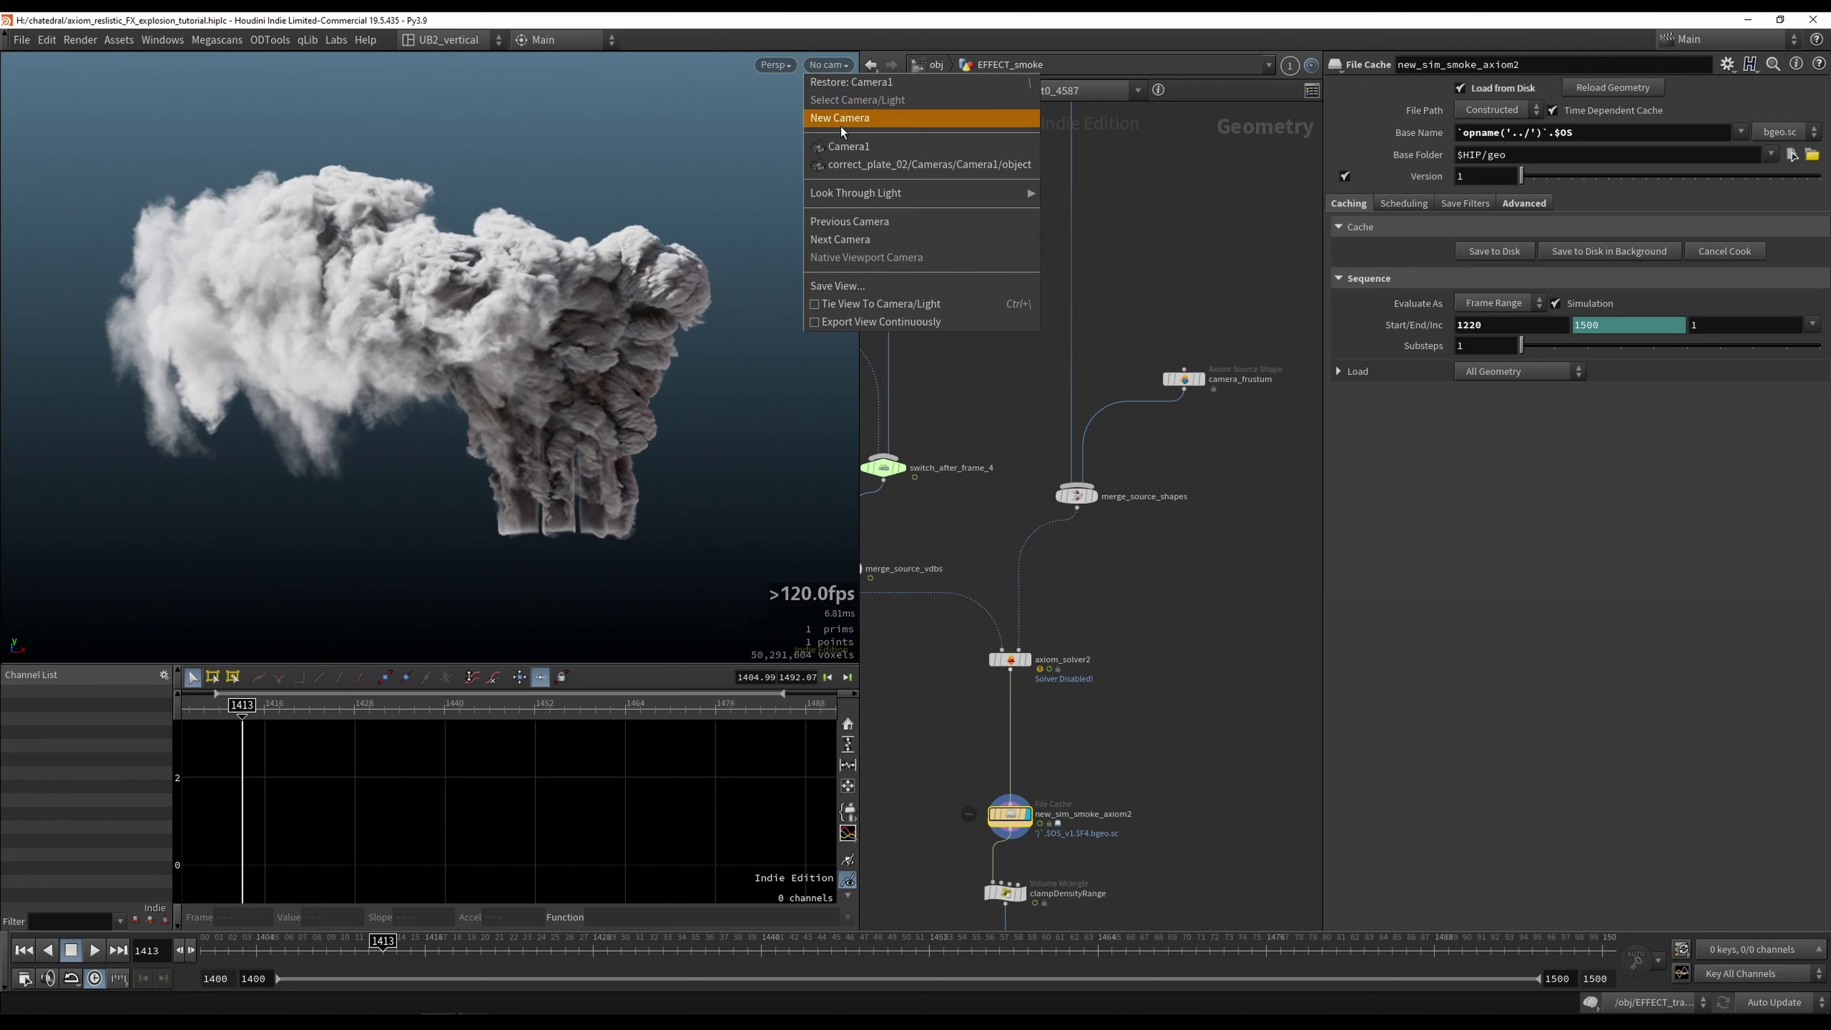
click(837, 147)
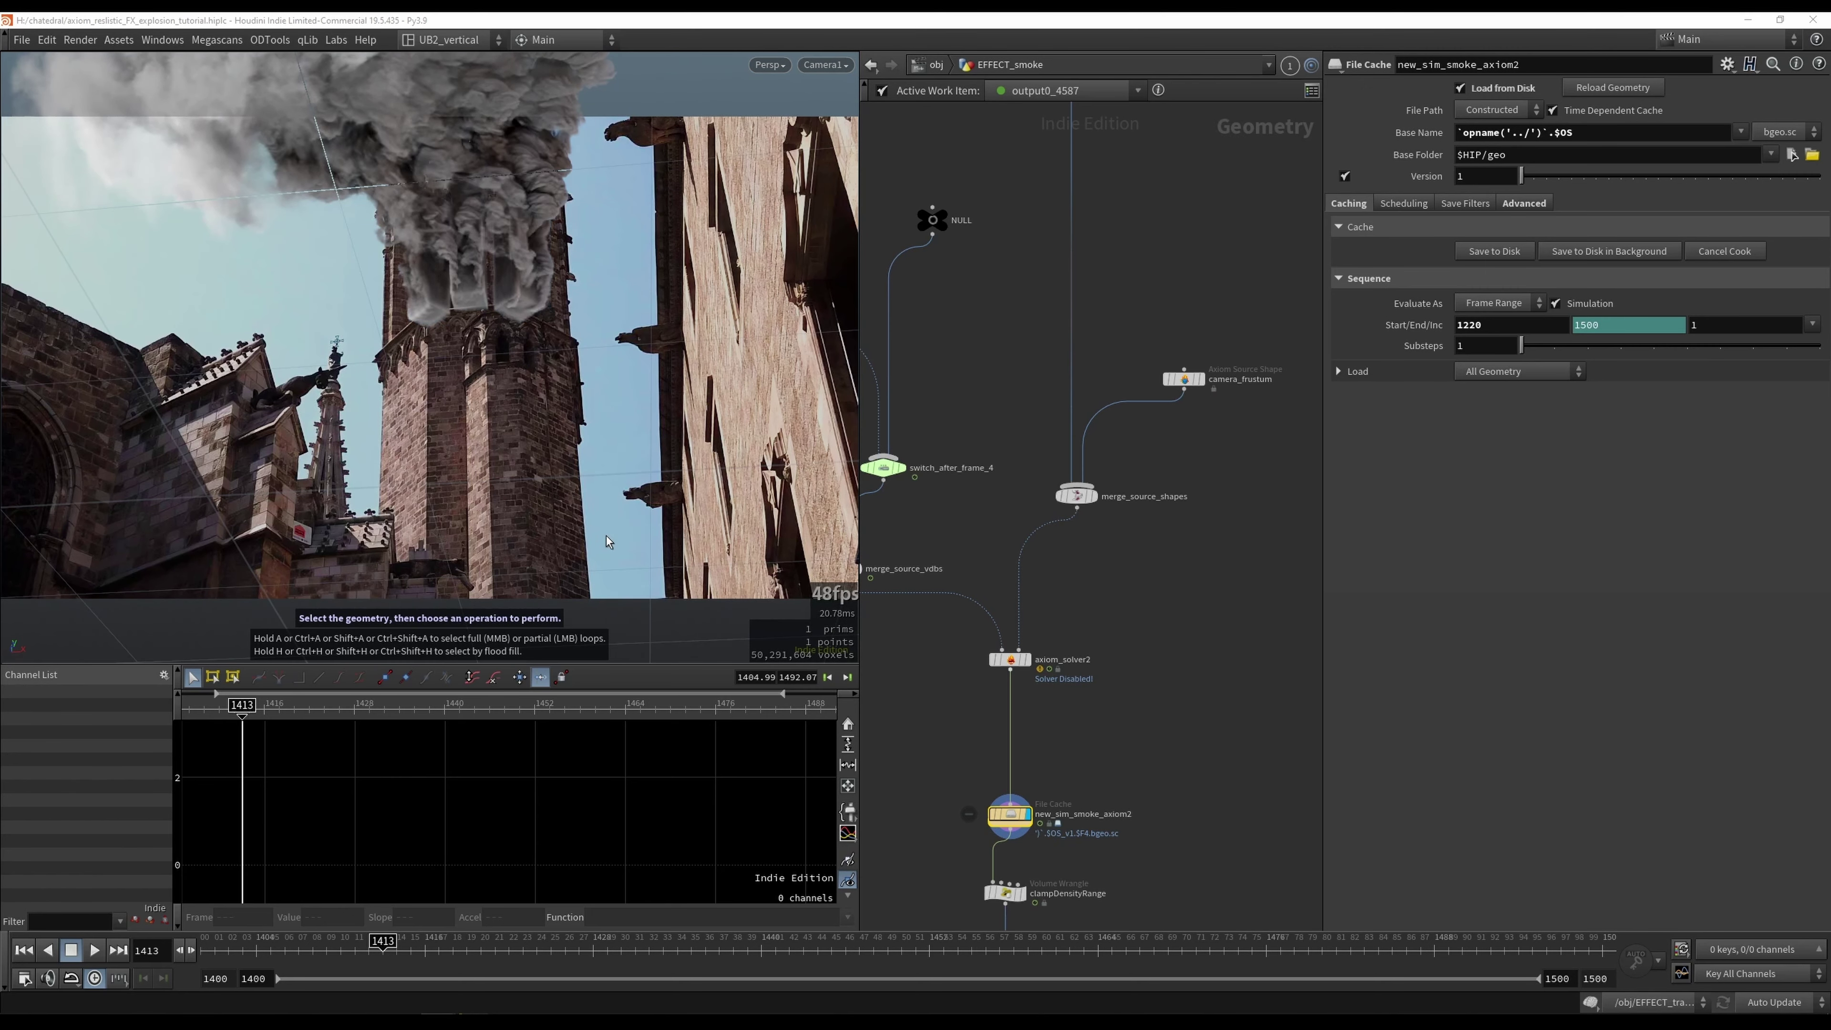
click(1183, 379)
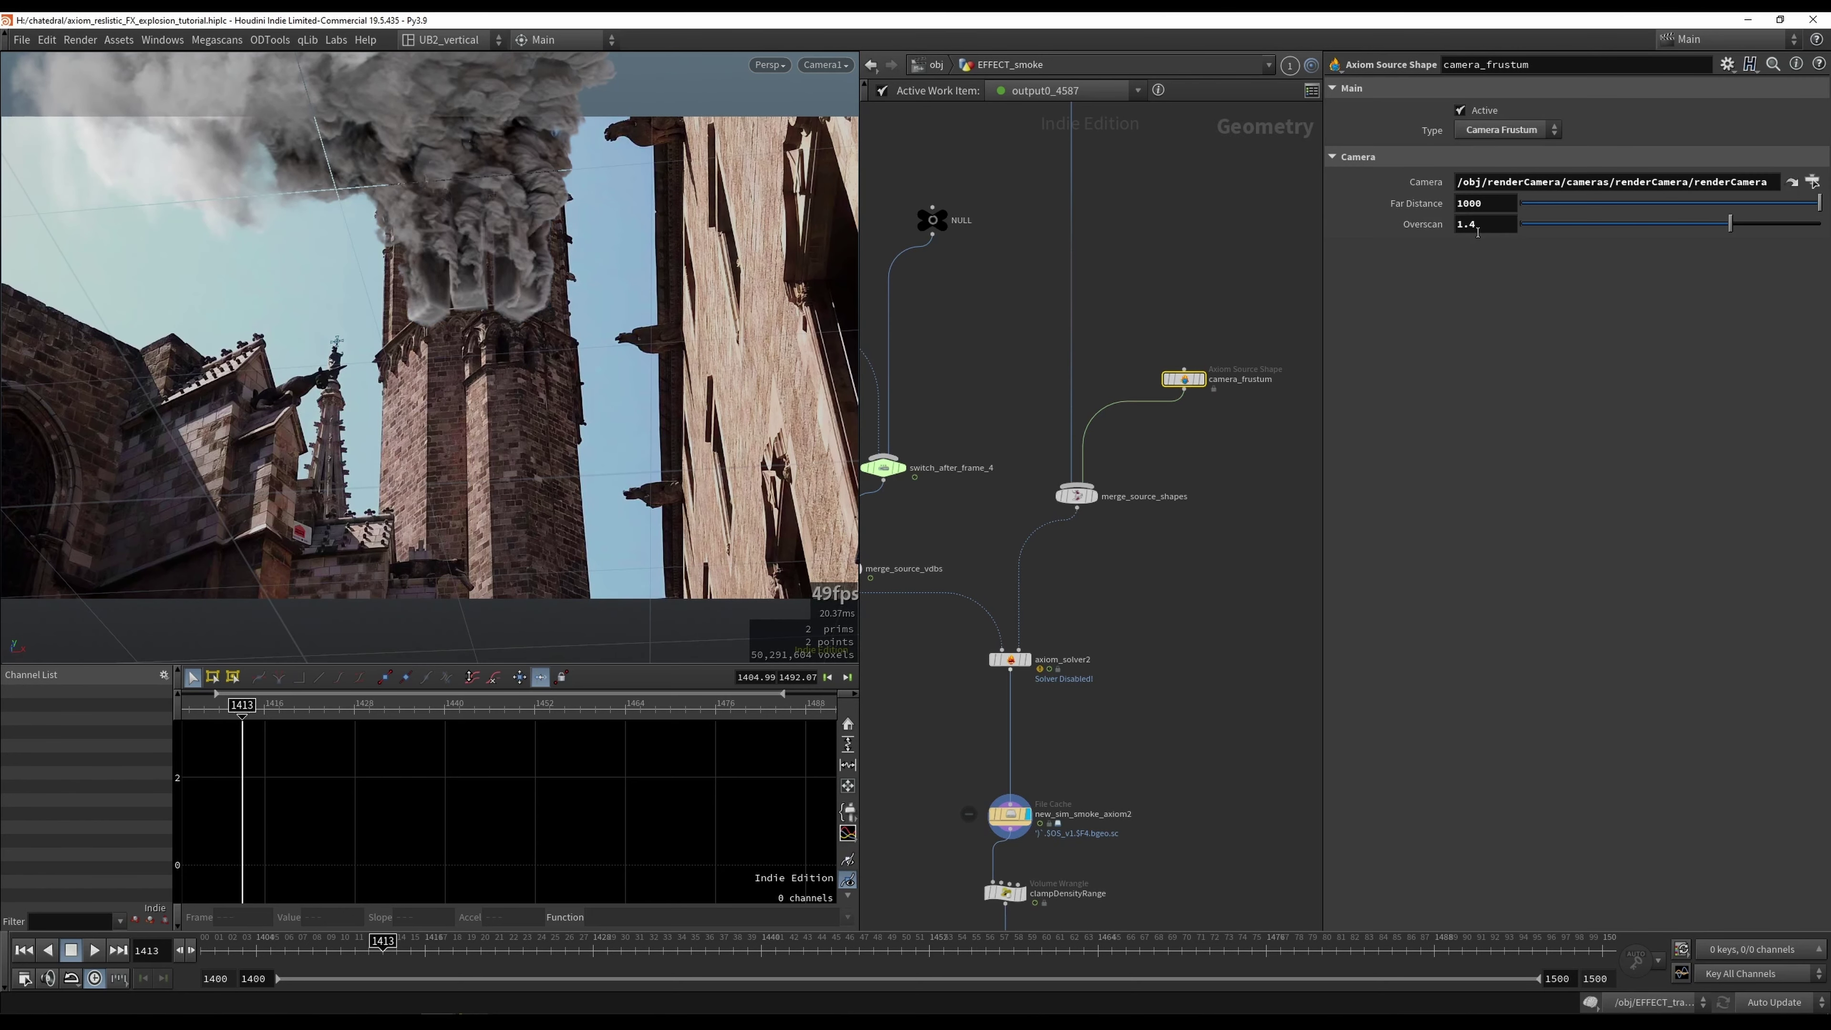
alt+middle_drag(603, 256, 617, 388)
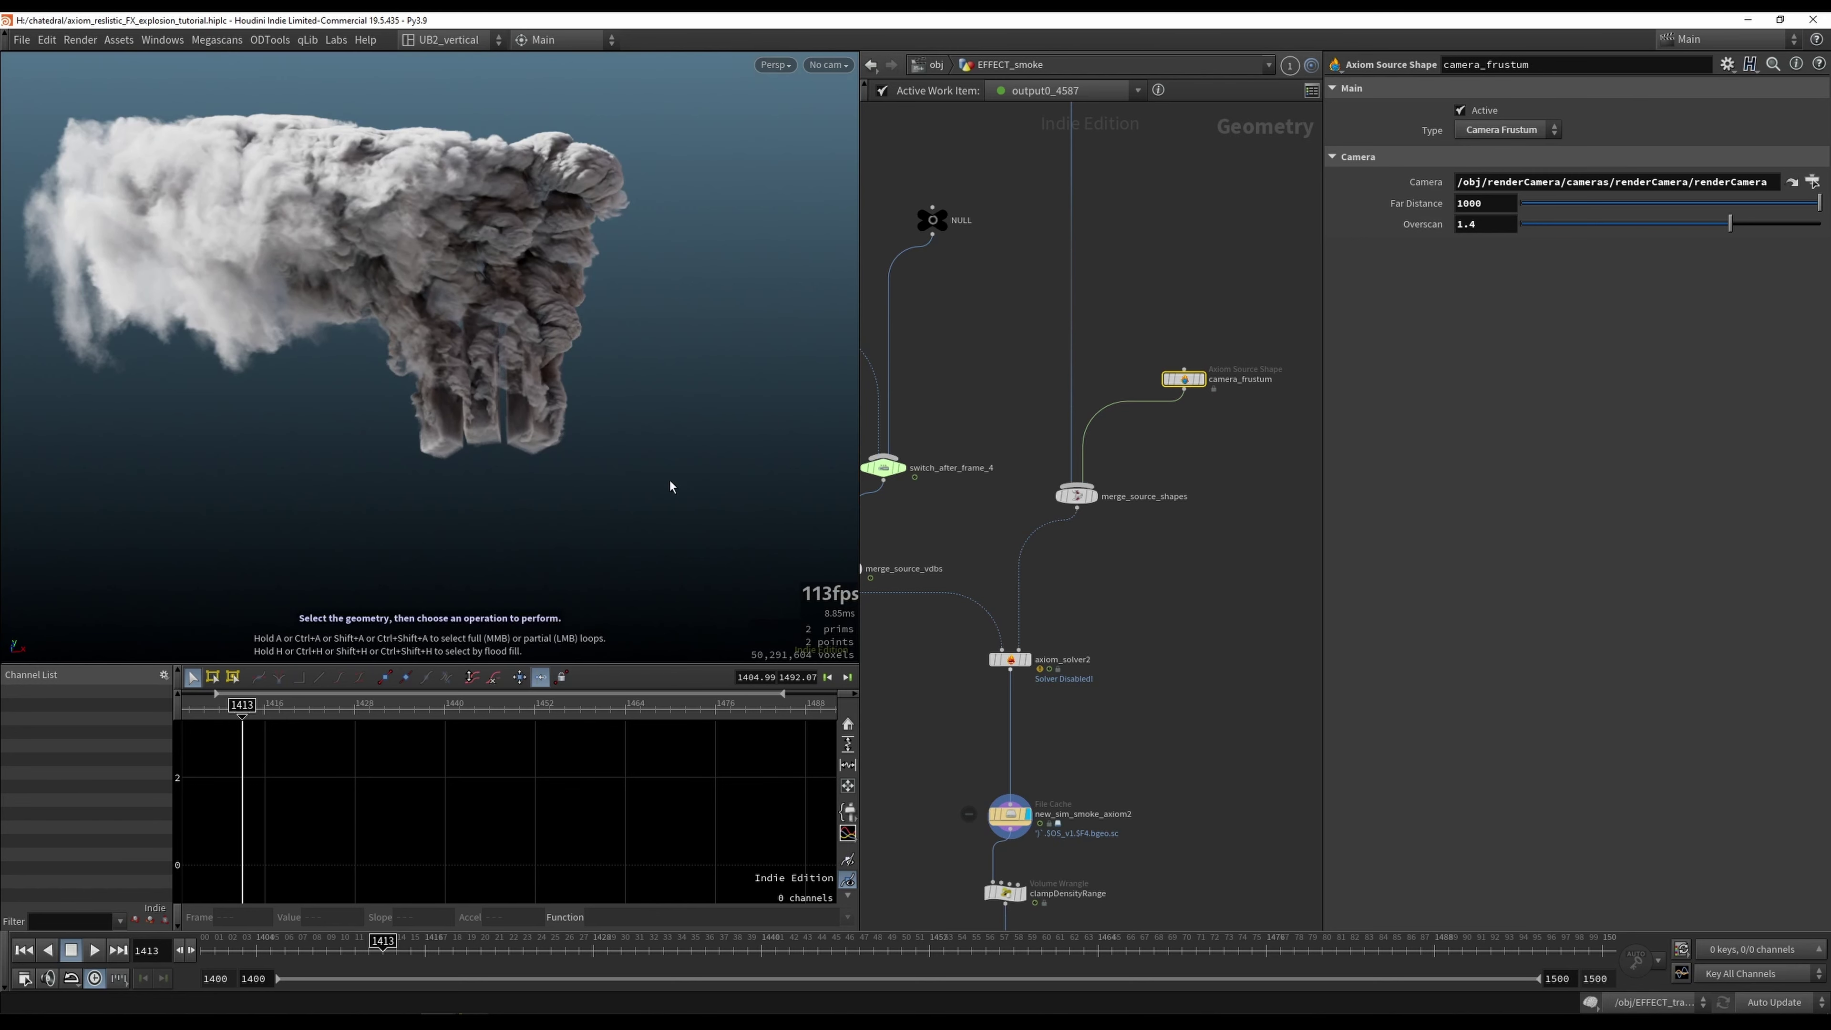
Step: Display merge_source4, merge_source_shapes and switch_after_frame_4 in turn to review the inputs feeding axiom_solver2
middle_drag(1030, 328, 1055, 560)
key(r)
click(1099, 294)
middle_drag(1025, 667, 1020, 551)
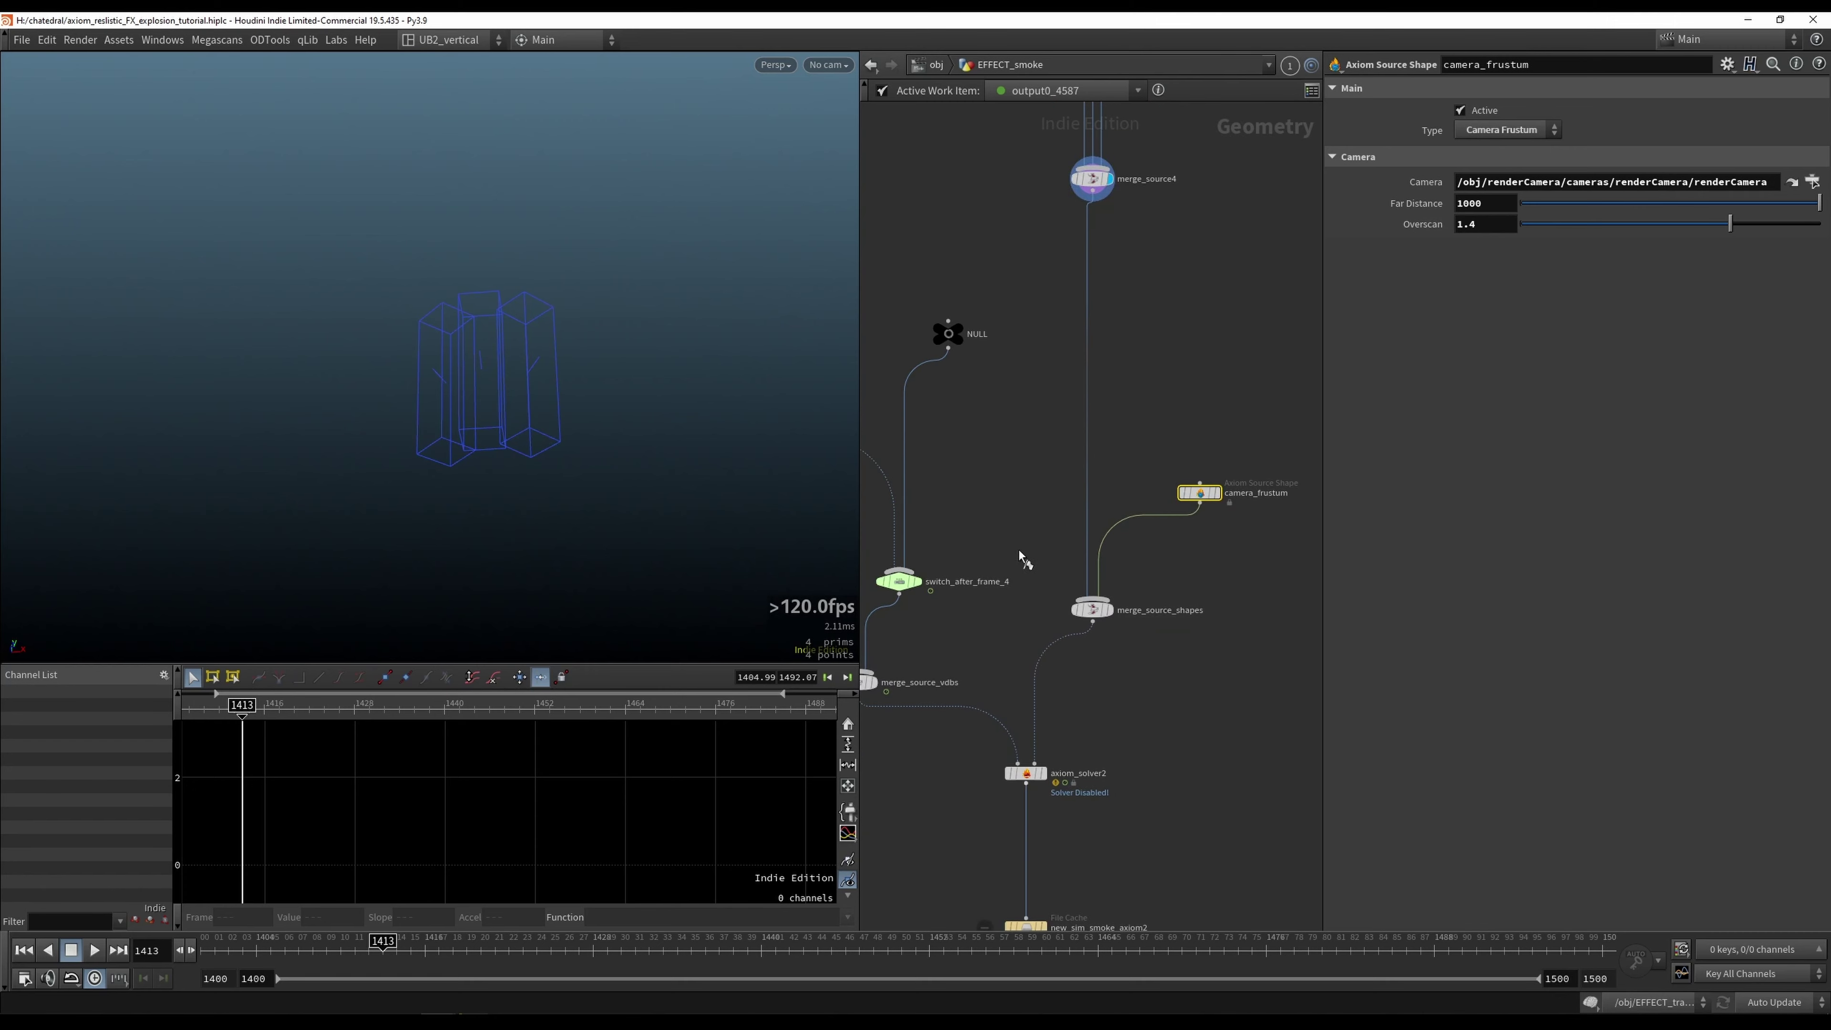
click(1096, 609)
middle_drag(1114, 705, 1149, 628)
middle_drag(1071, 525, 1182, 577)
key(r)
click(1049, 556)
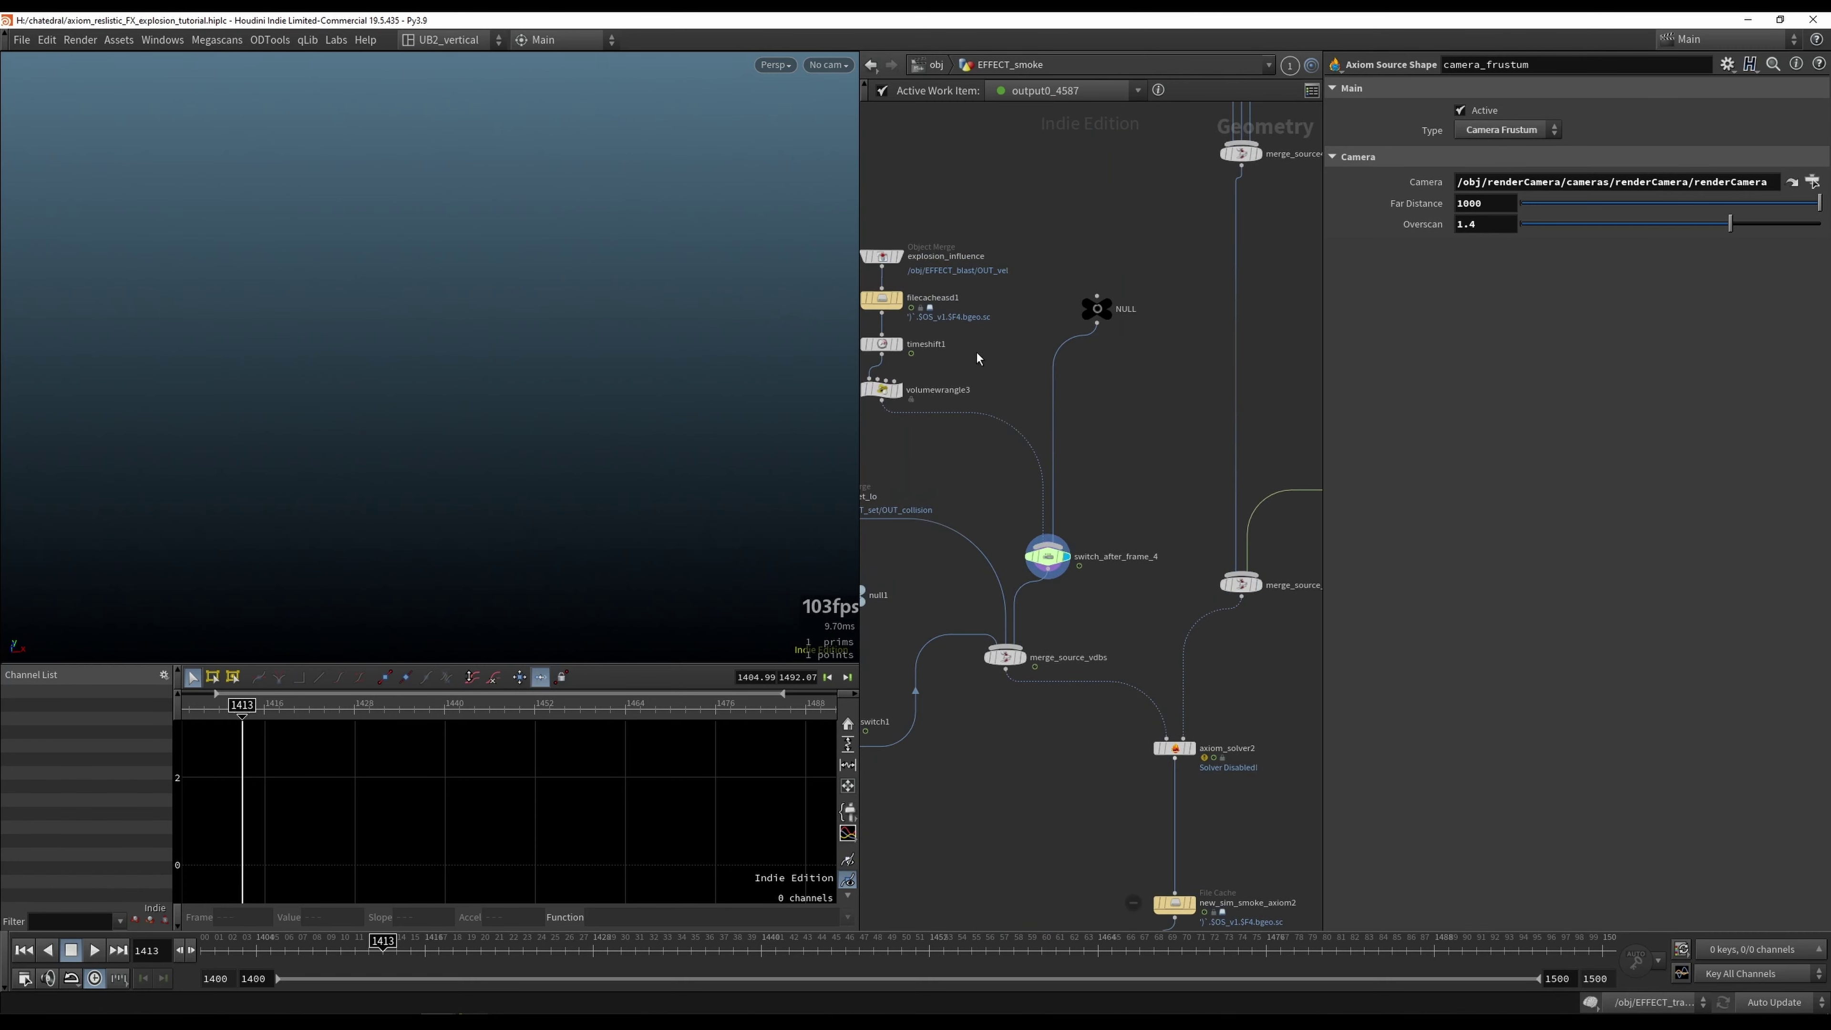
Step: Display volumewrangle3 and examine the explosion influence volume at frame 1427
click(897, 389)
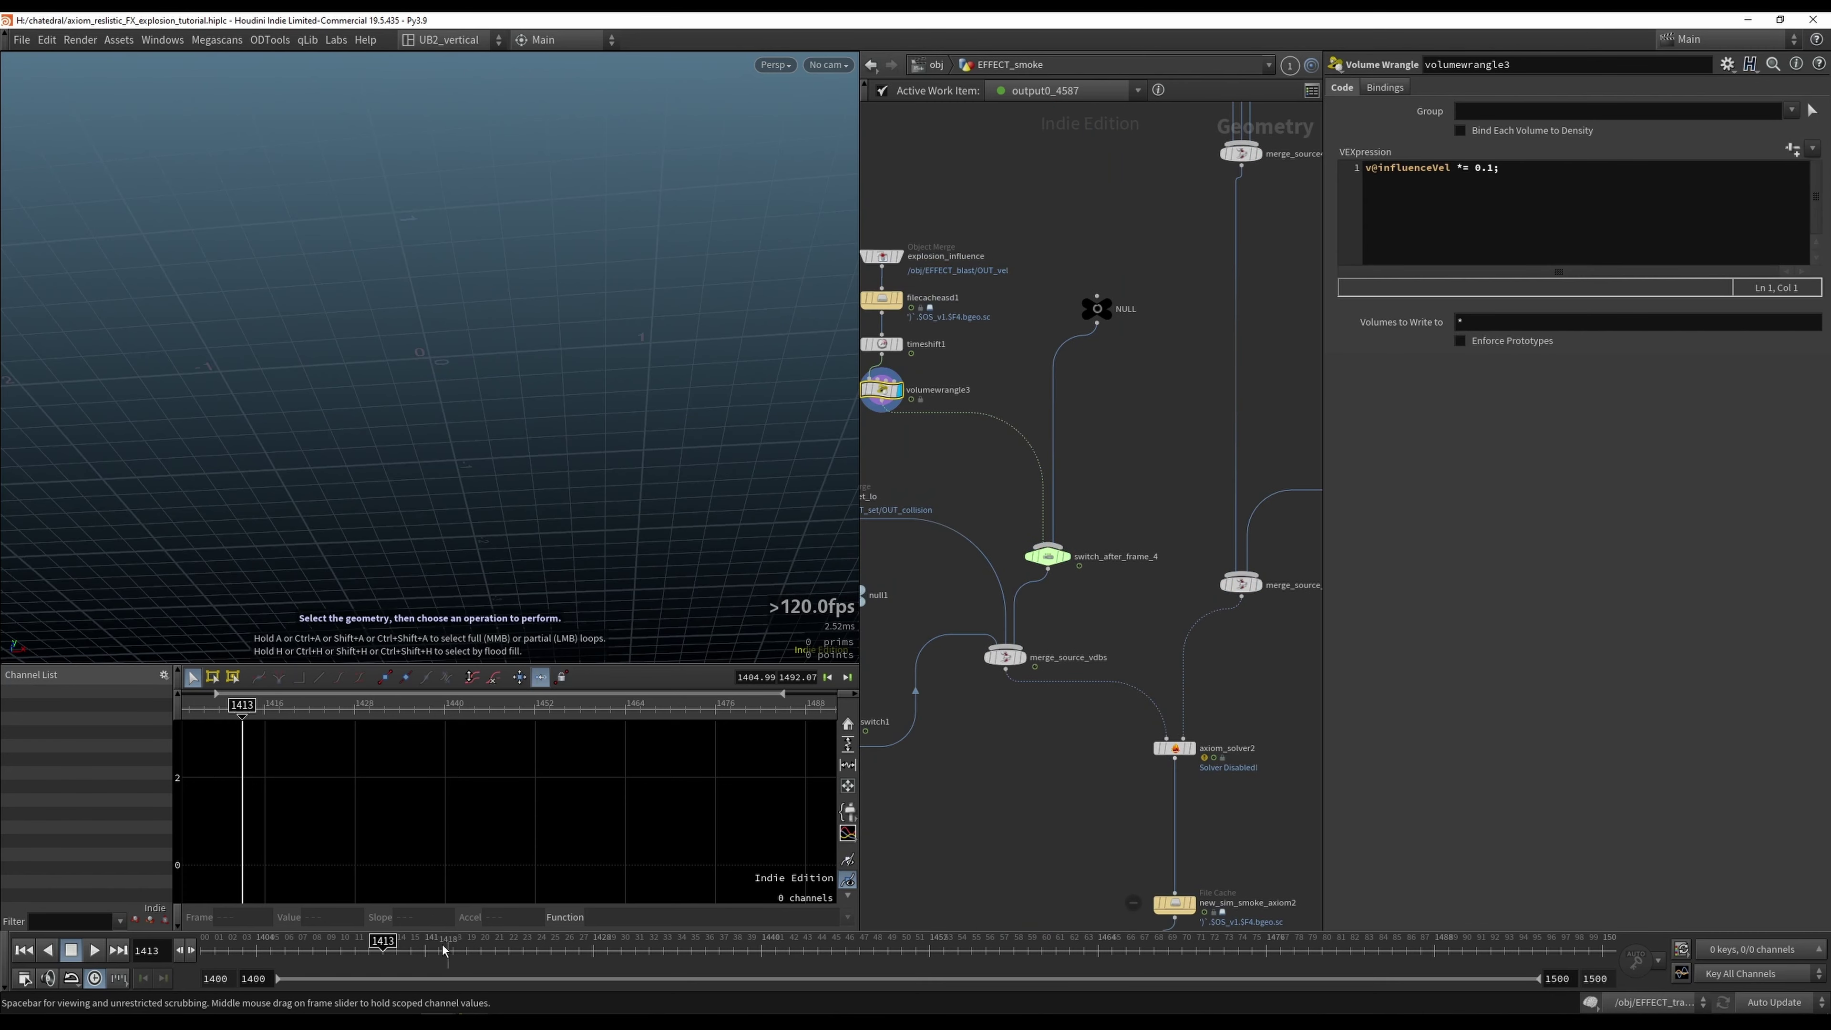
drag(445, 949, 579, 949)
alt+drag(555, 360, 457, 406)
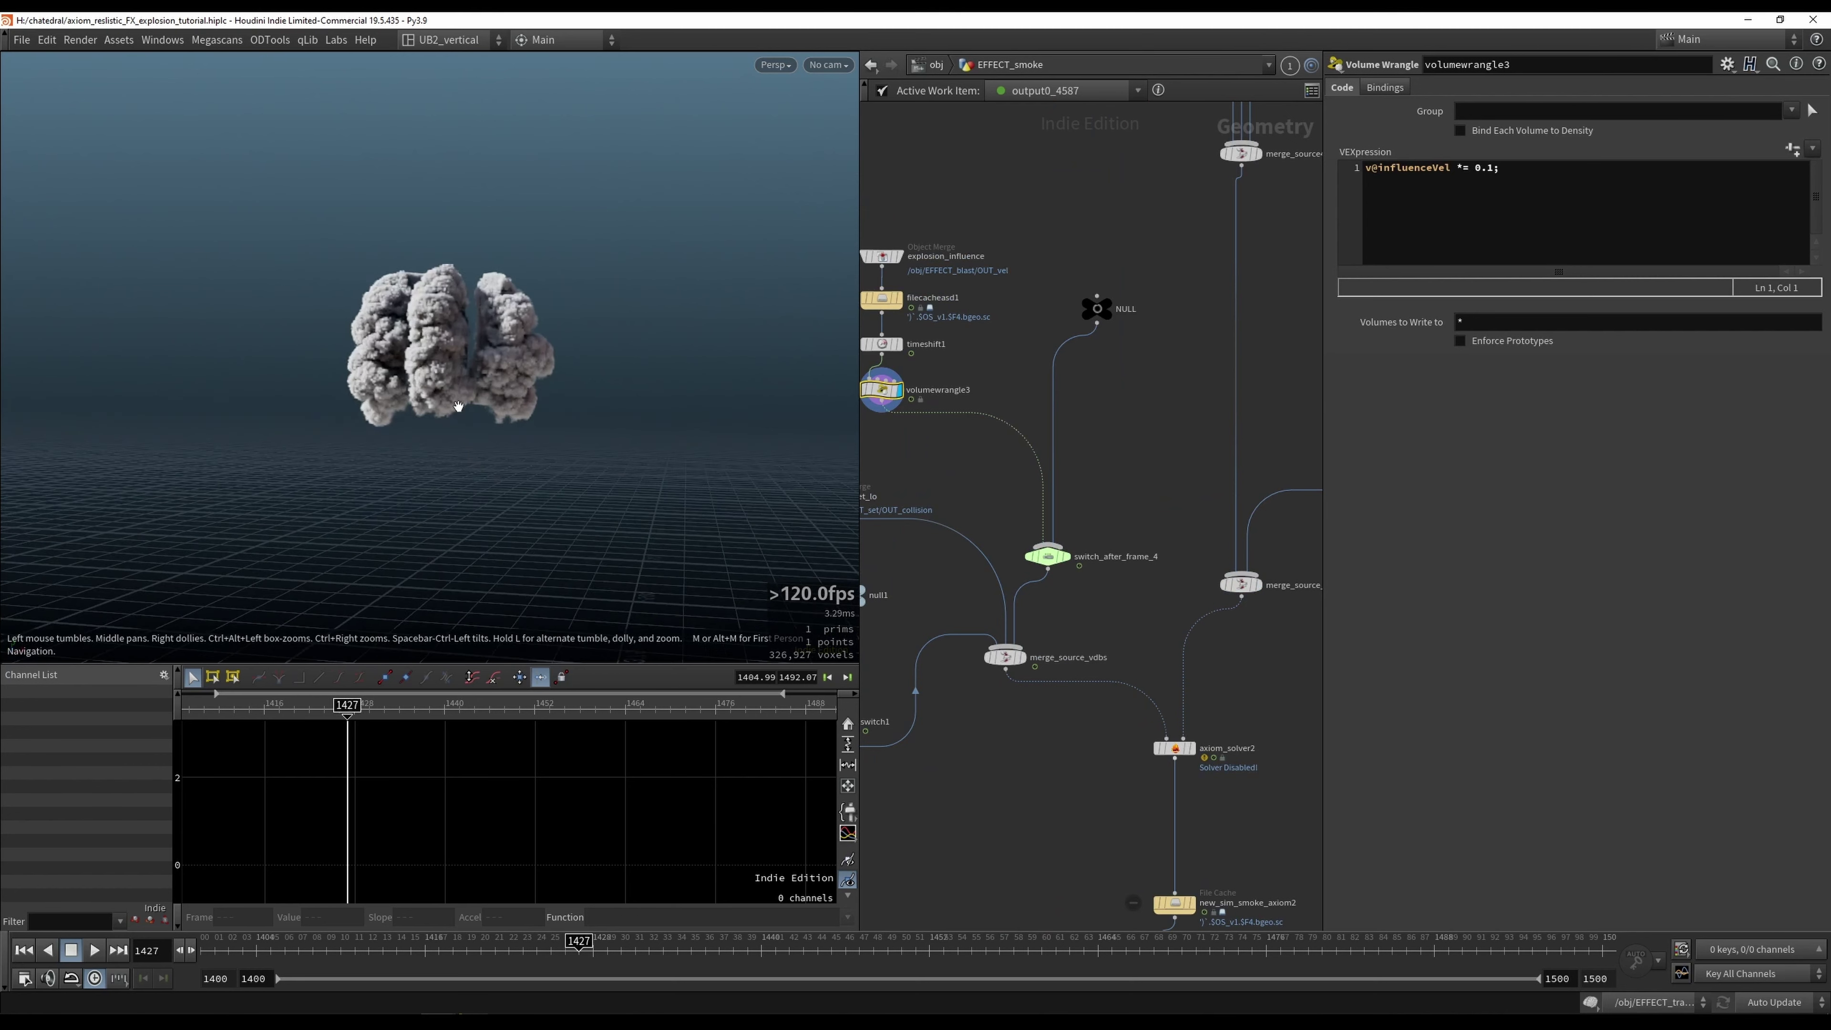
scroll(459, 407, up, 2)
middle_drag(912, 400, 1002, 439)
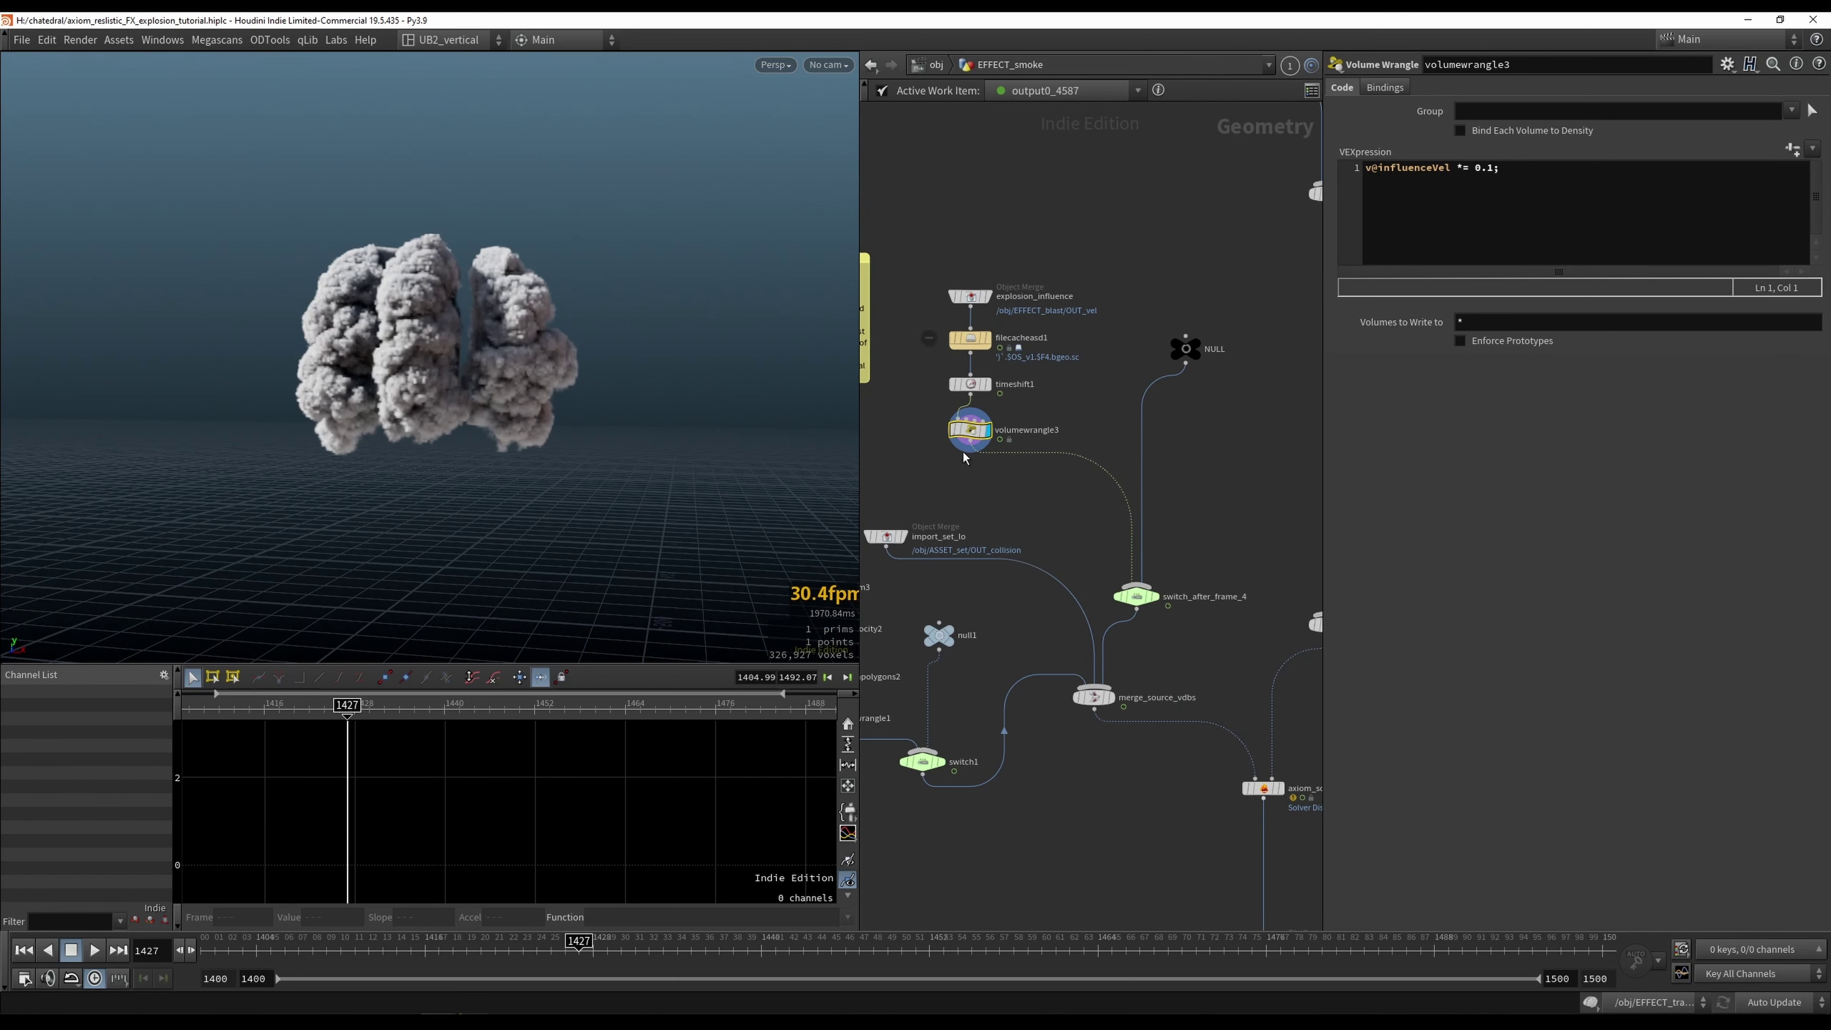
Step: Space out the influence chain by moving volumewrangle3 lower and explosion_influence higher in the network
drag(966, 432, 966, 444)
middle_drag(917, 297, 1000, 316)
middle_drag(1004, 394, 1071, 417)
scroll(1175, 485, up, 2)
middle_drag(1145, 541, 1061, 548)
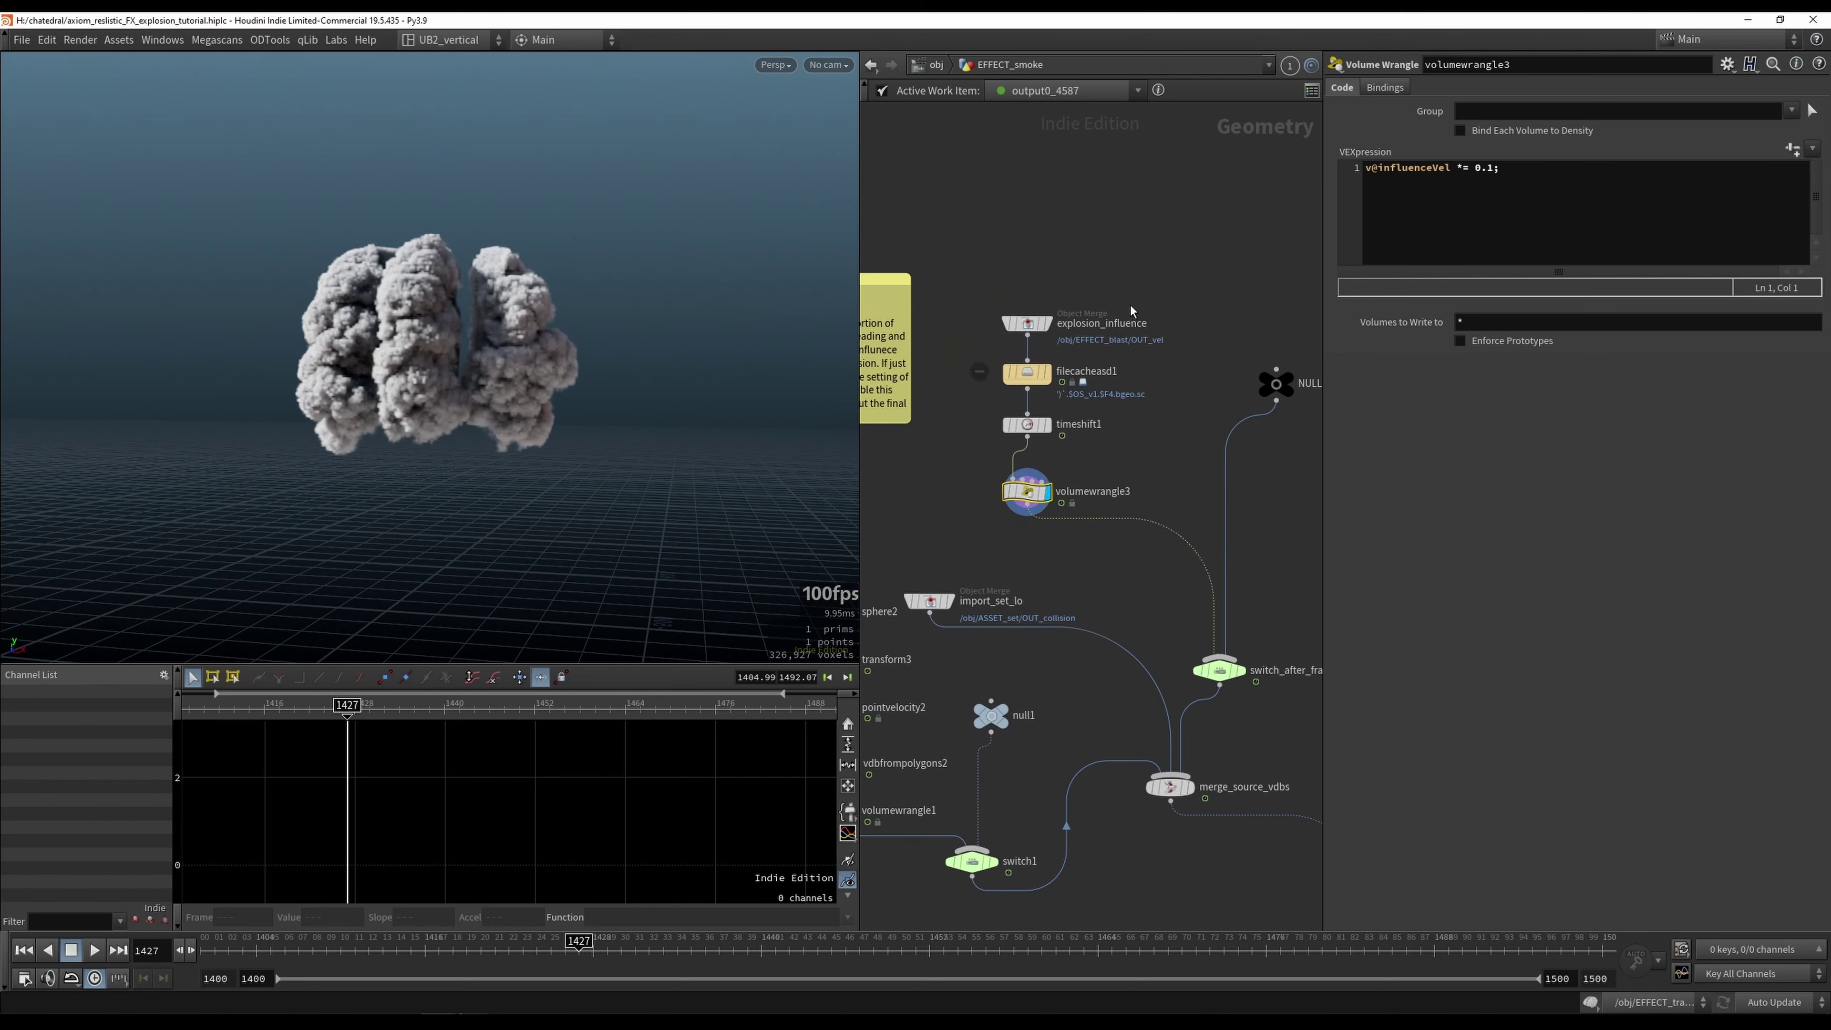
drag(1030, 325, 1030, 295)
middle_drag(1165, 368, 1124, 397)
Step: View the influence volume at frame 1437, move filecacheasd1 slightly higher in its chain, and select explosion_influence
alt+right_drag(521, 378, 593, 380)
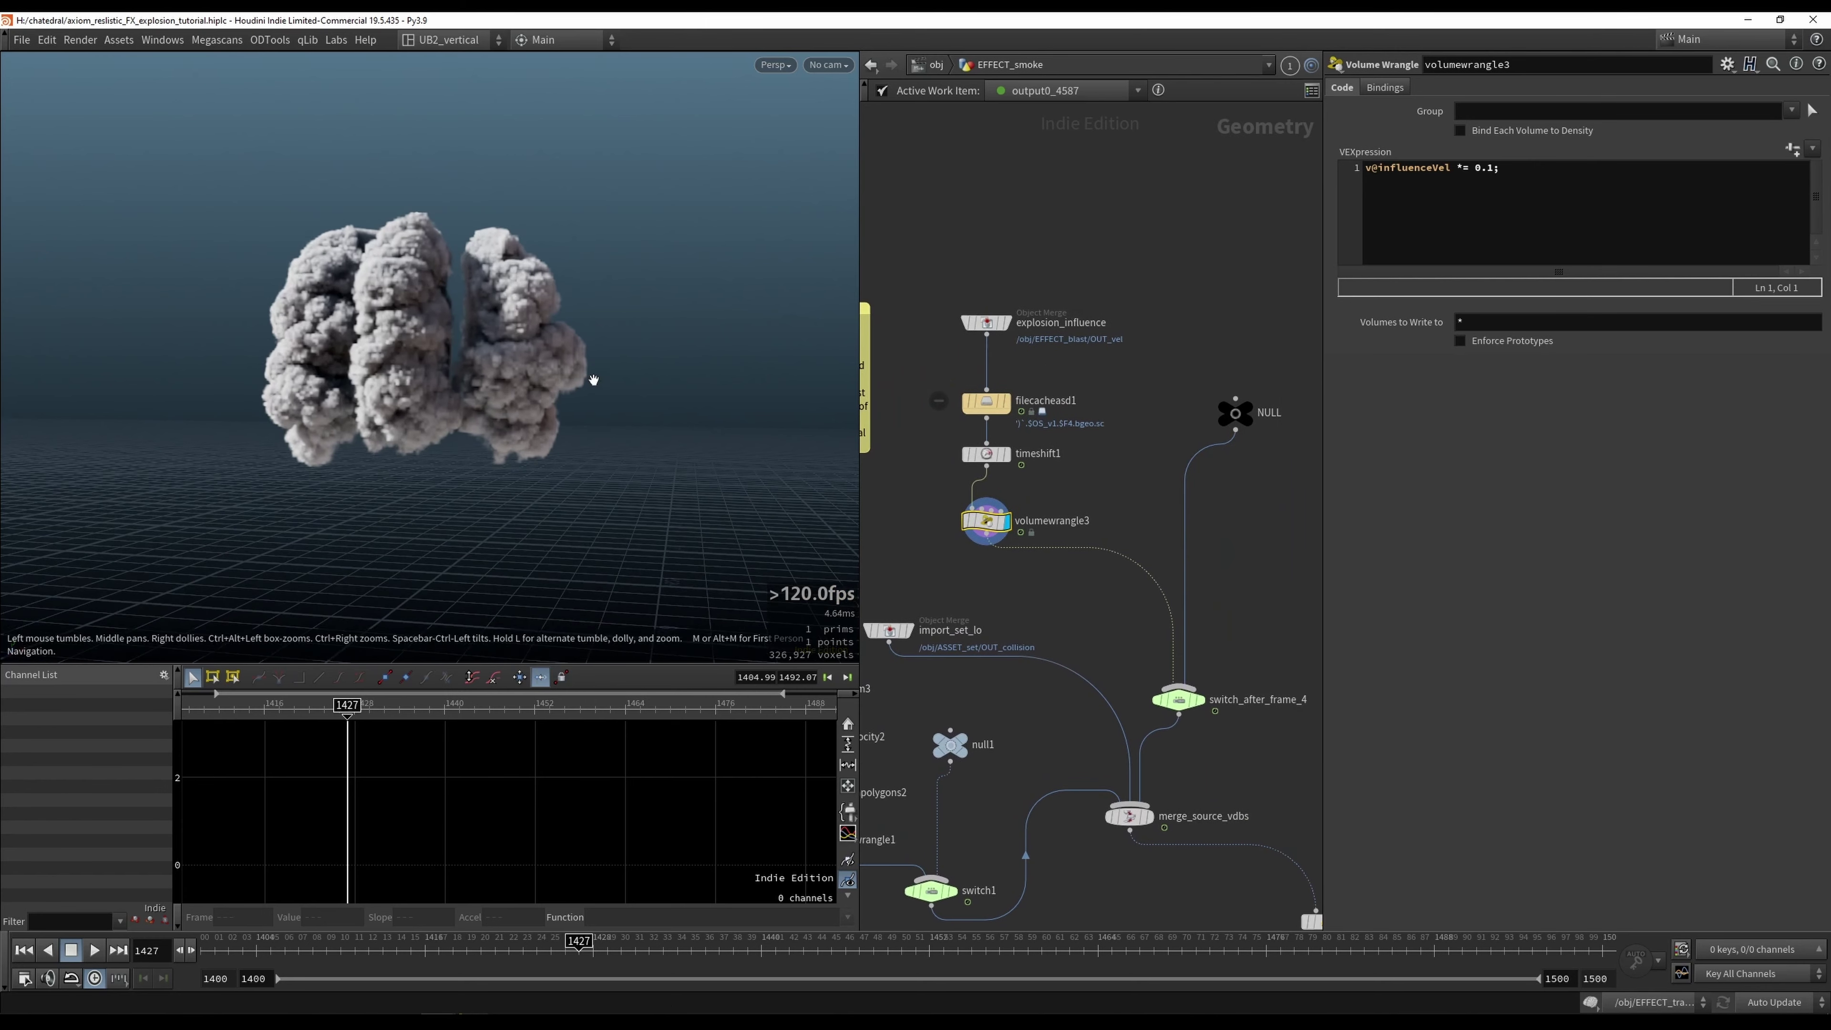
drag(649, 945, 719, 938)
drag(993, 410, 993, 398)
drag(1062, 274, 957, 344)
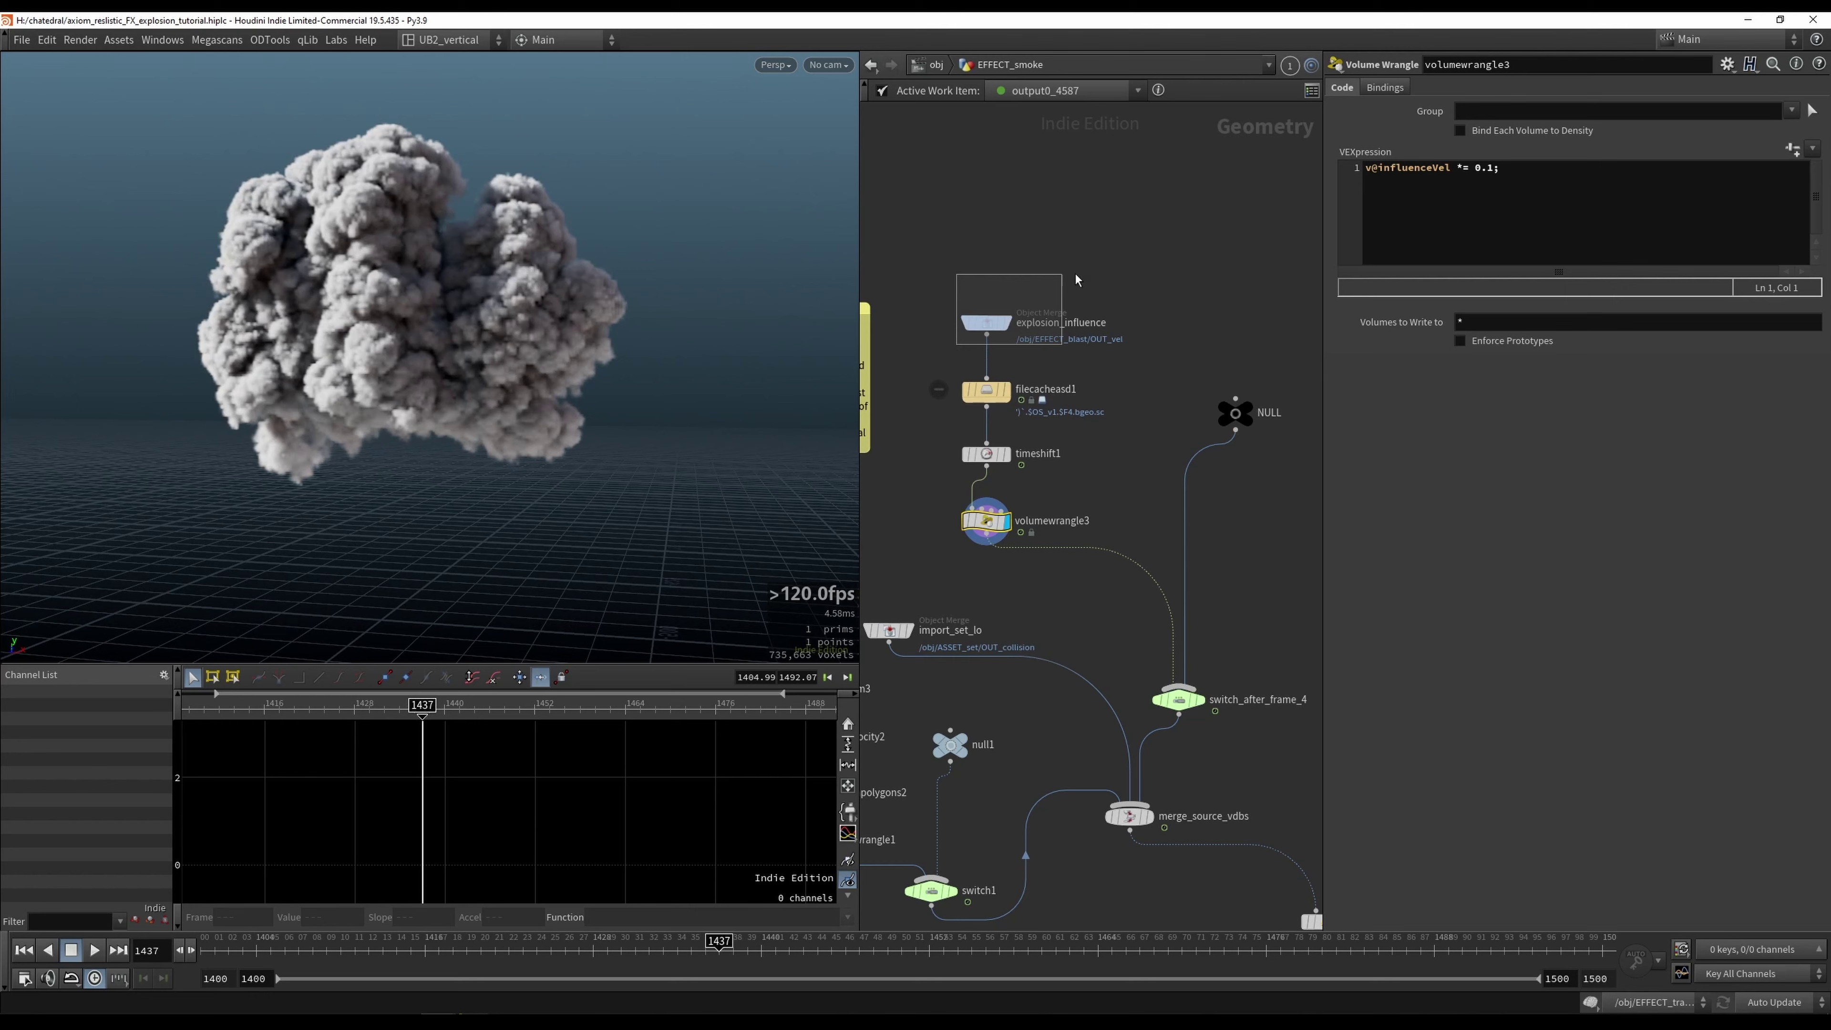
middle_drag(1079, 287, 1117, 313)
Step: Go into the EFFECT_blast network and select the OUT_vel null that feeds the explosion influence
key(u)
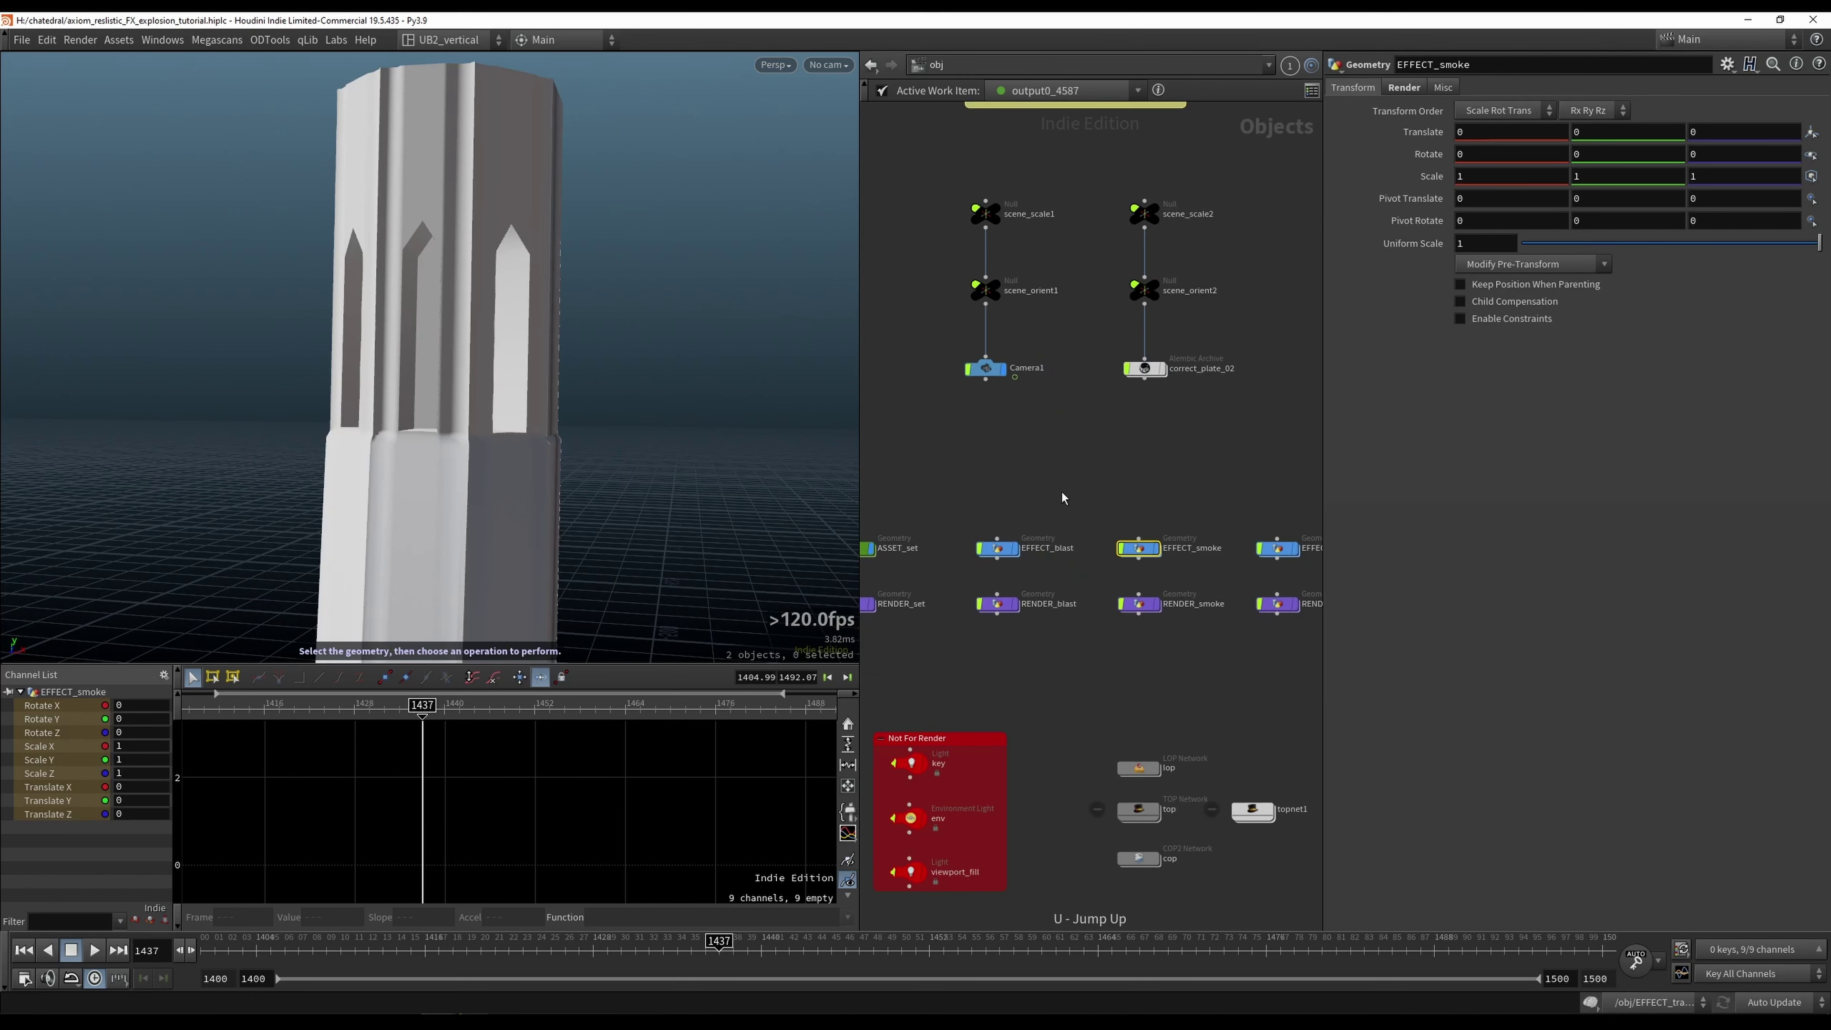
double_click(1000, 549)
scroll(1042, 554, down, 6)
middle_drag(1014, 654, 1088, 600)
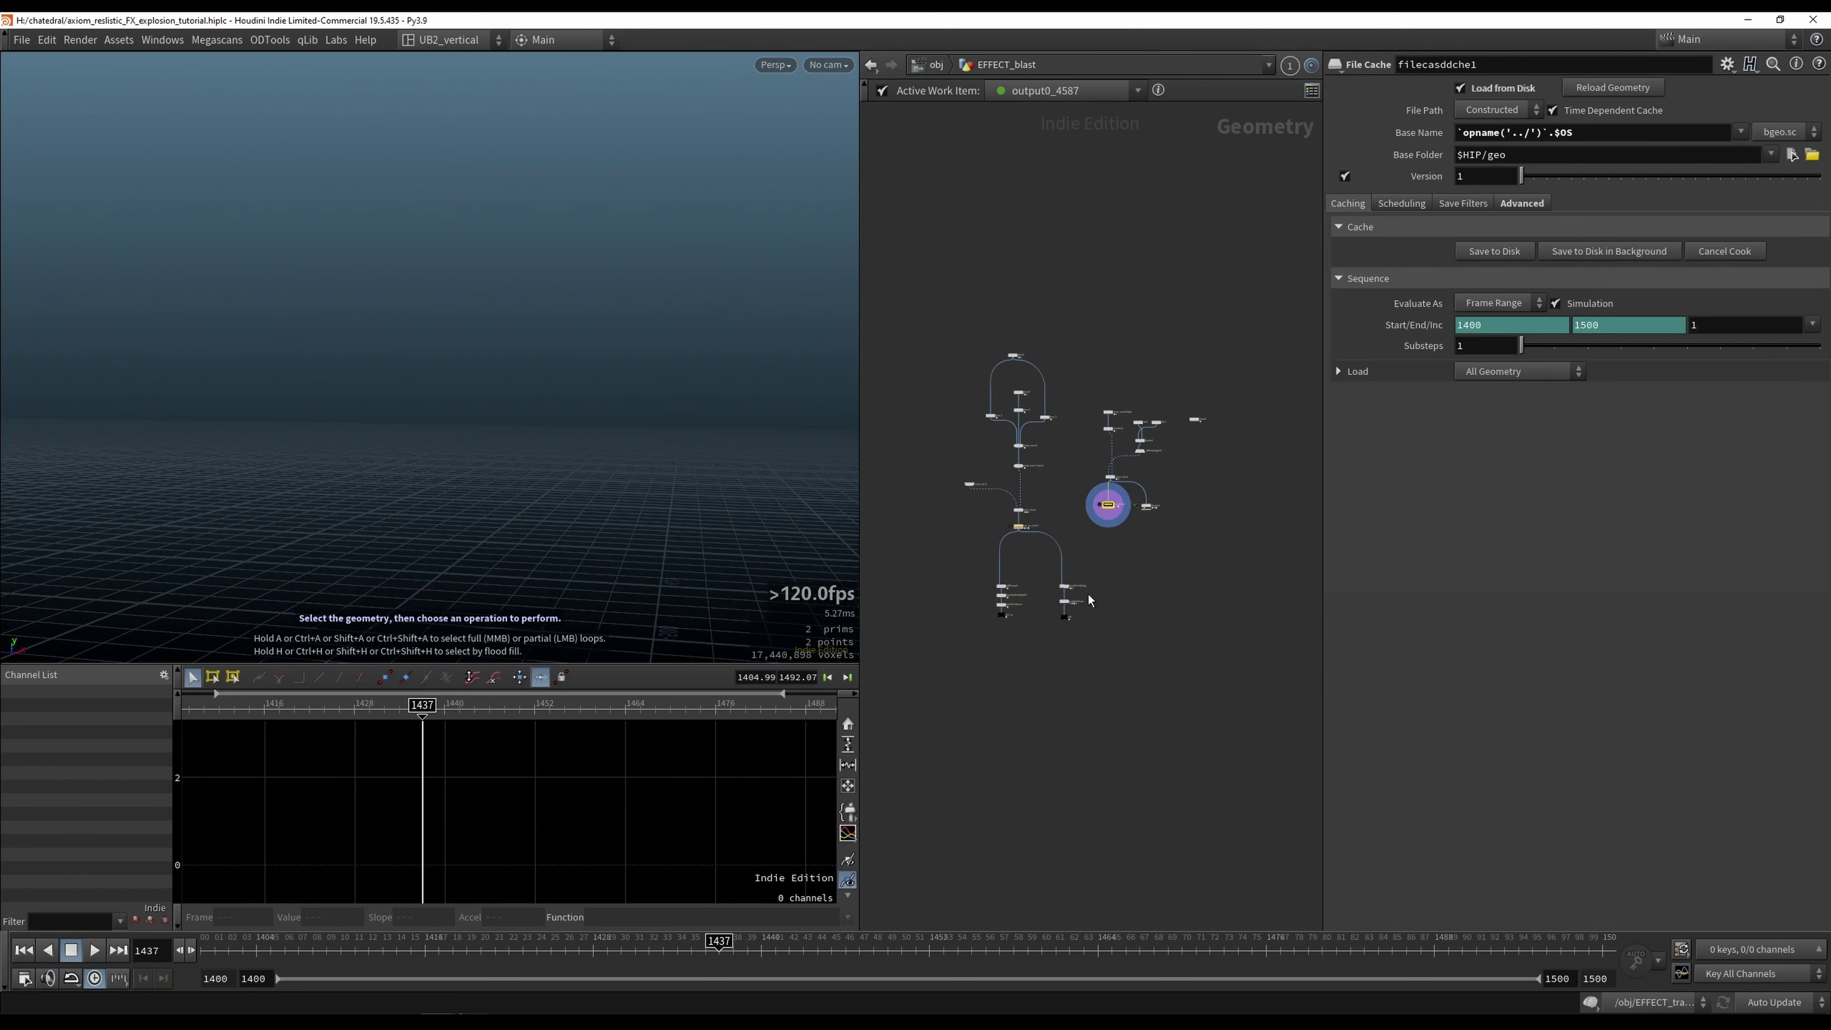
scroll(1090, 600, up, 8)
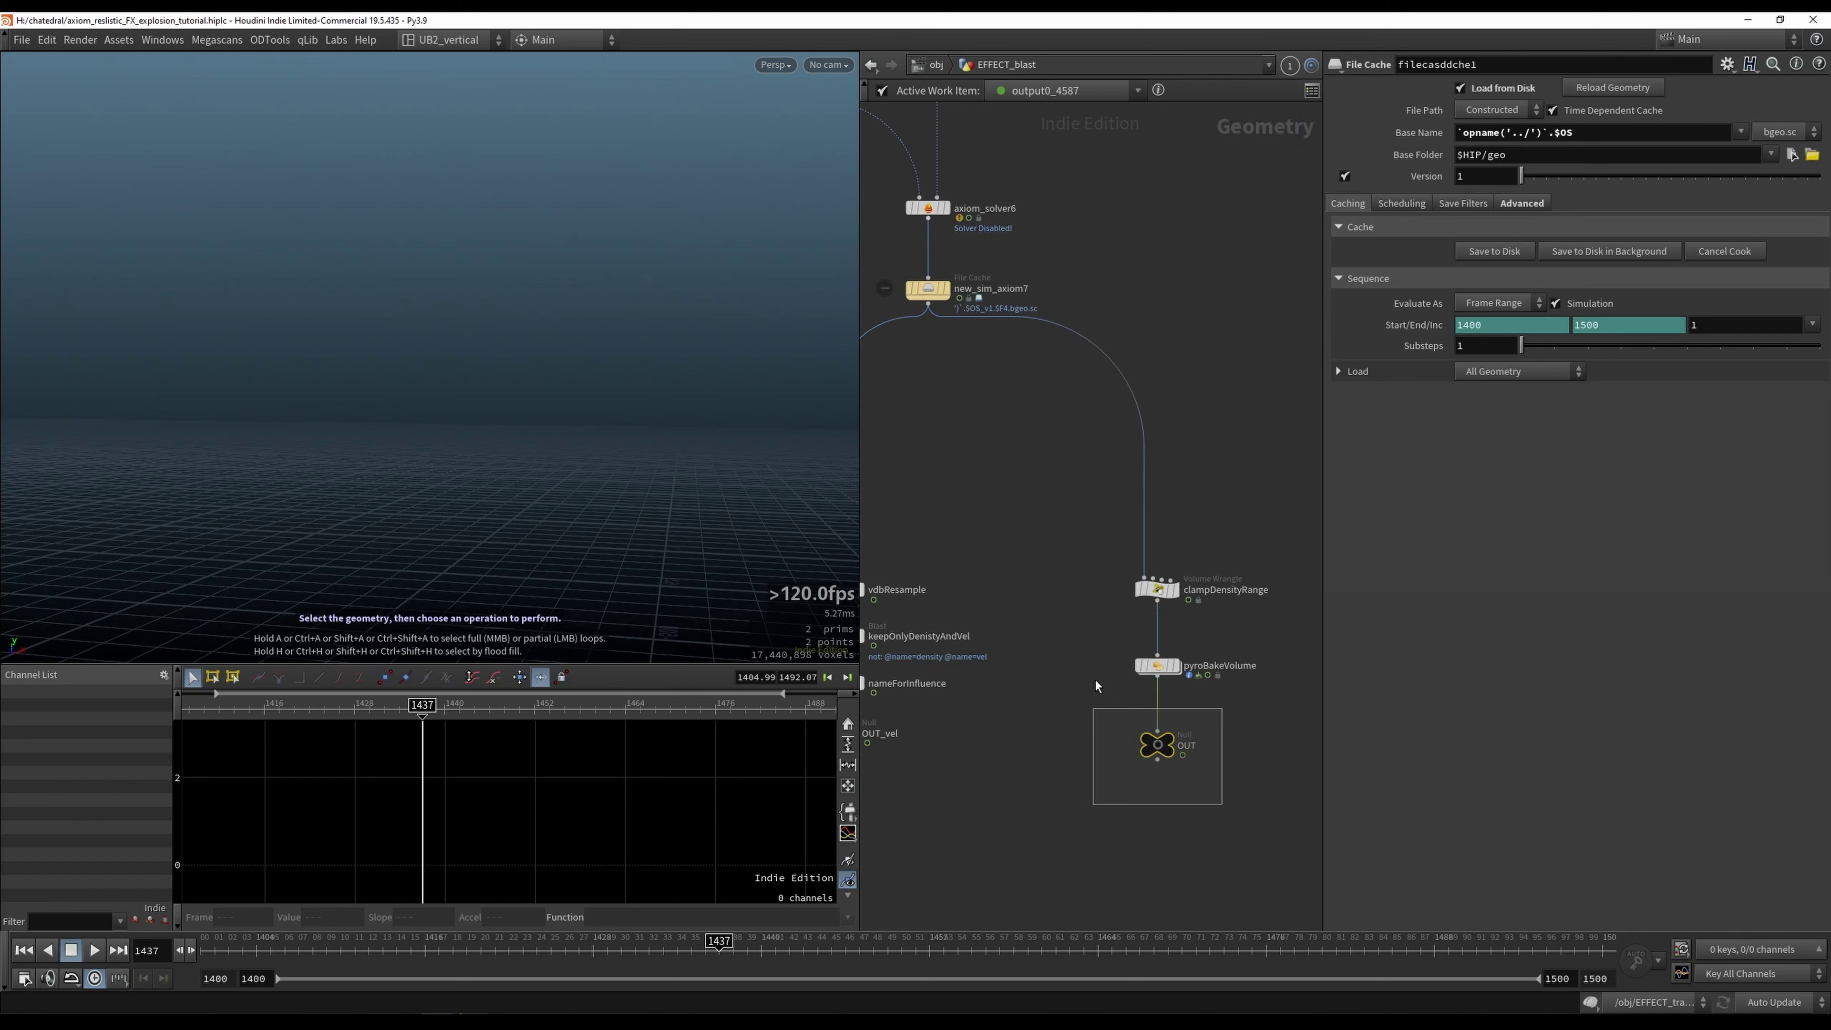
middle_drag(981, 747, 1091, 703)
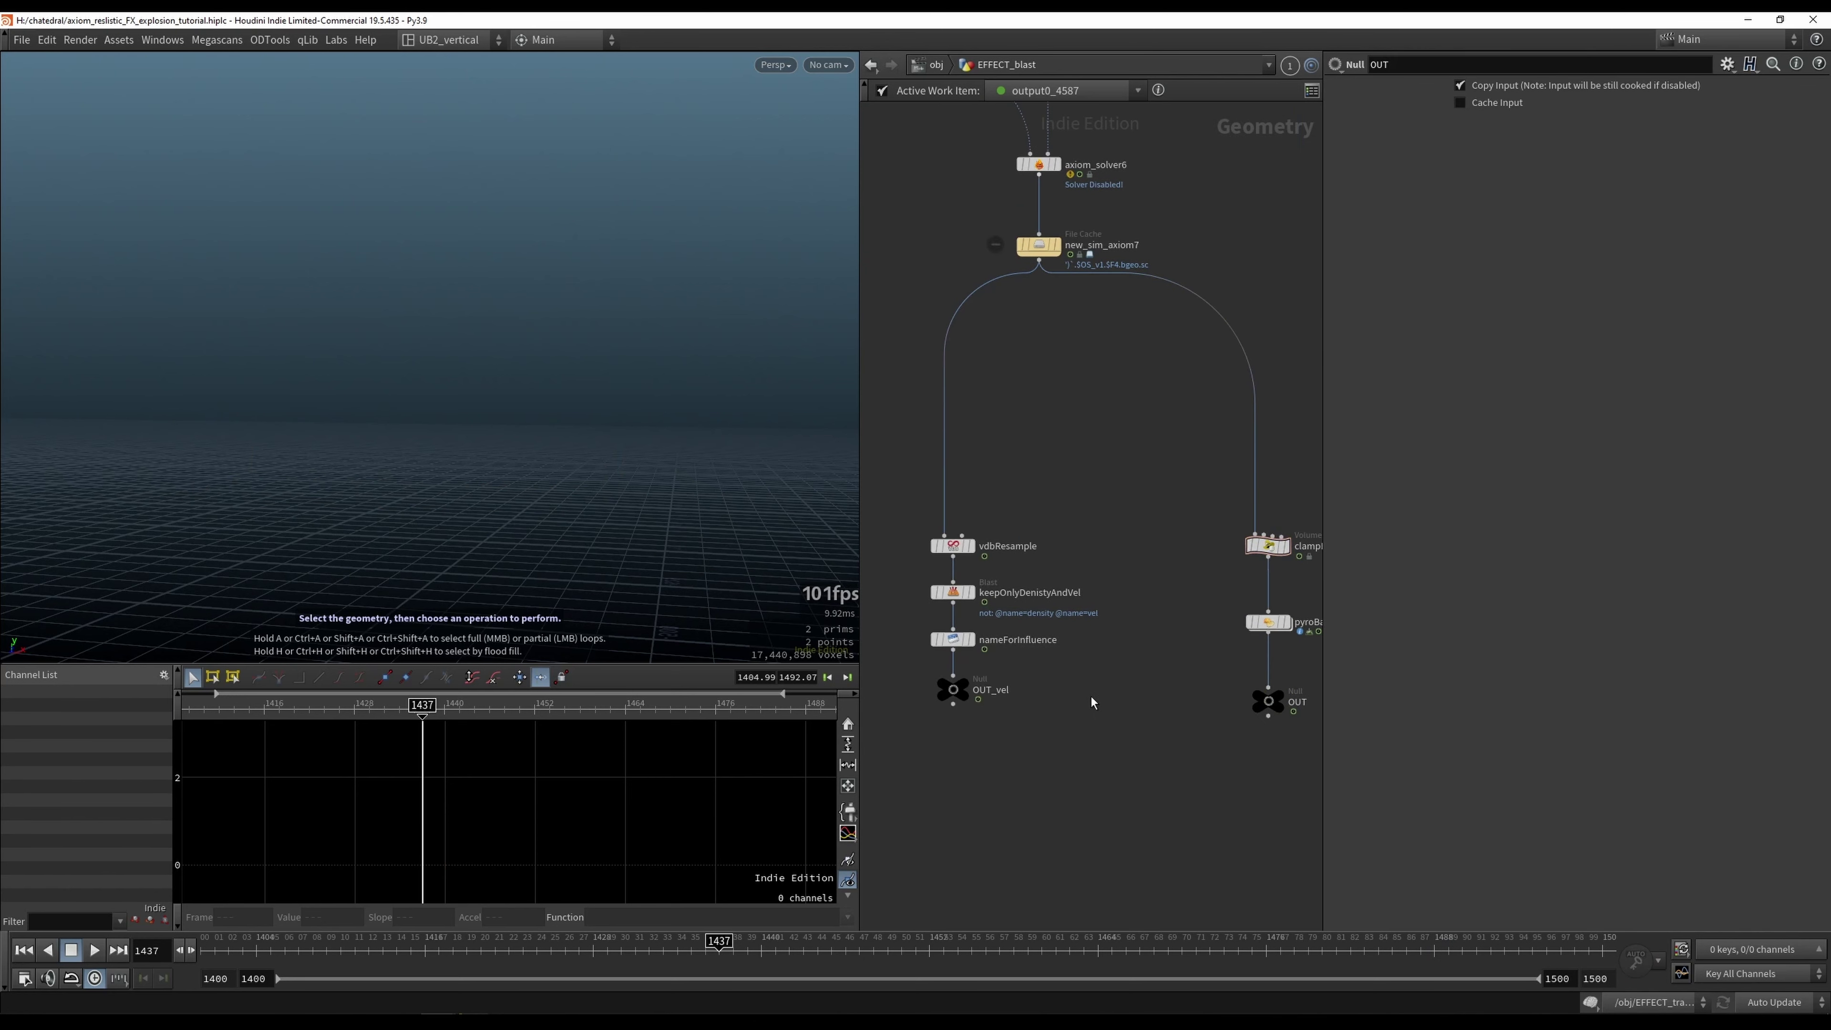
click(992, 697)
scroll(1046, 548, up, 1)
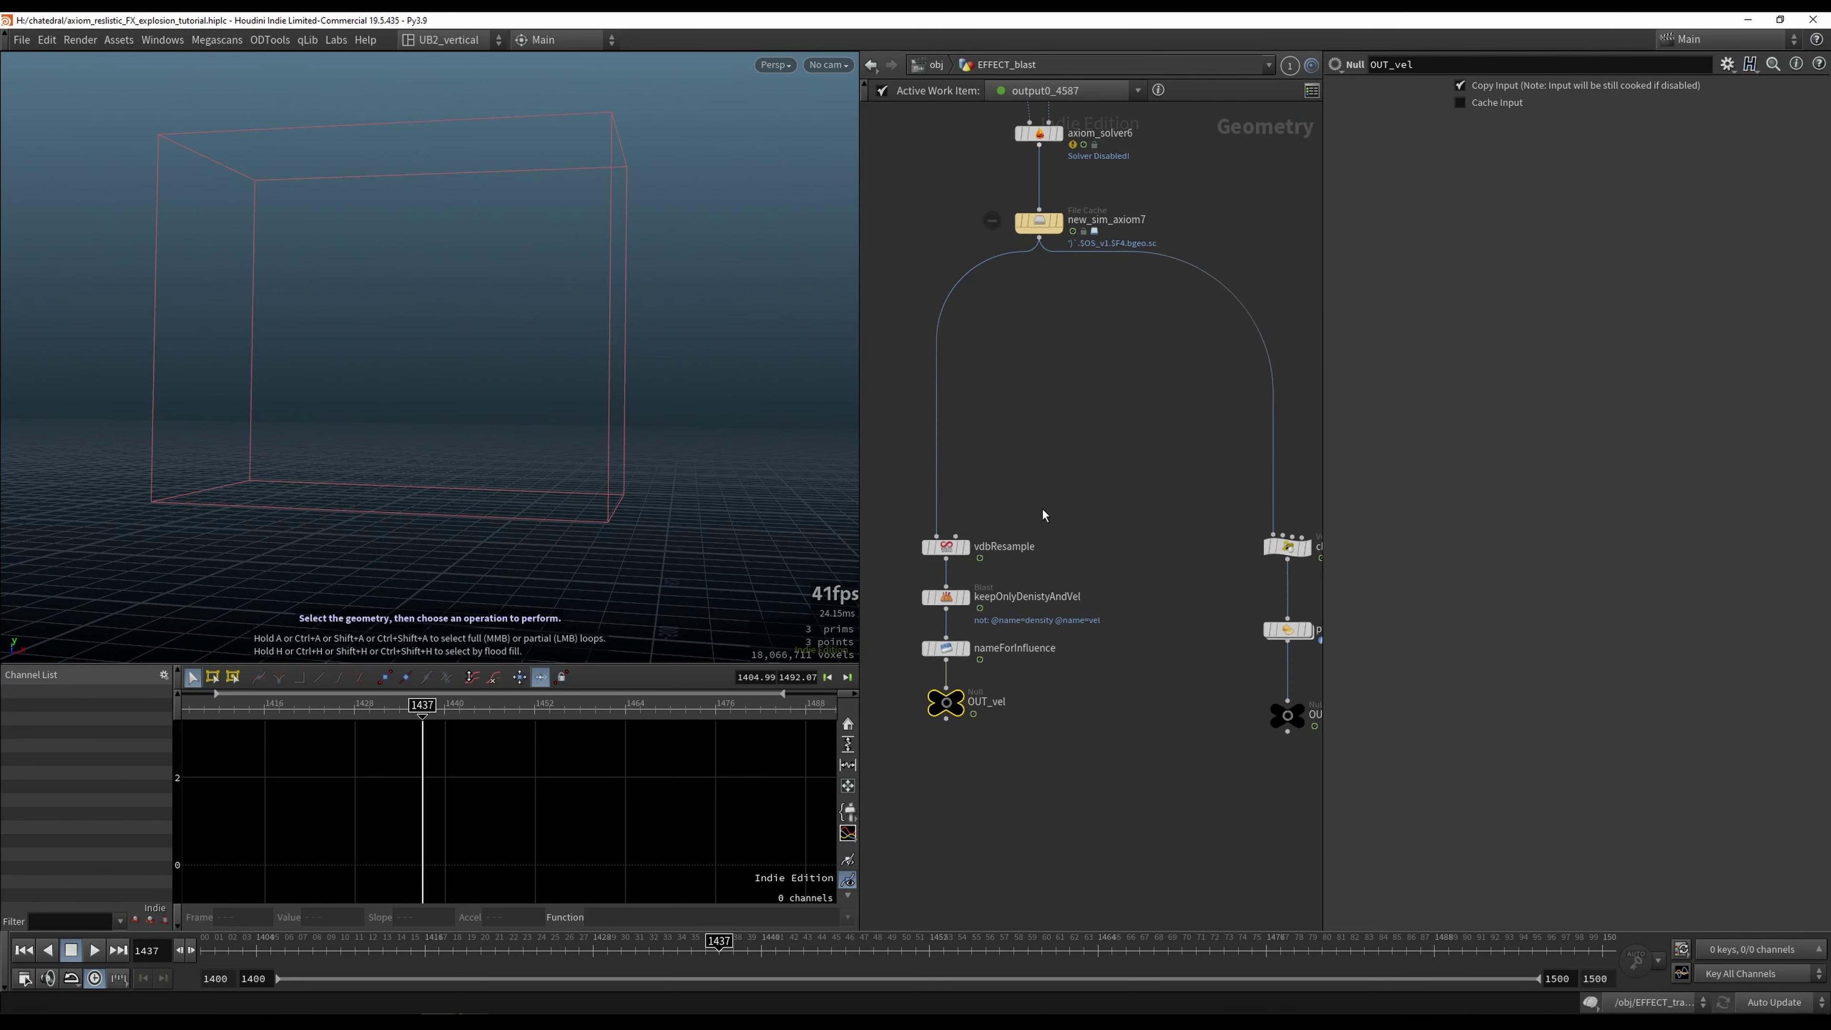
Step: Examine the vdbResample to OUT_vel branch, display OUT_vel, and select the new_sim_axiom7 cache that feeds it
click(1002, 546)
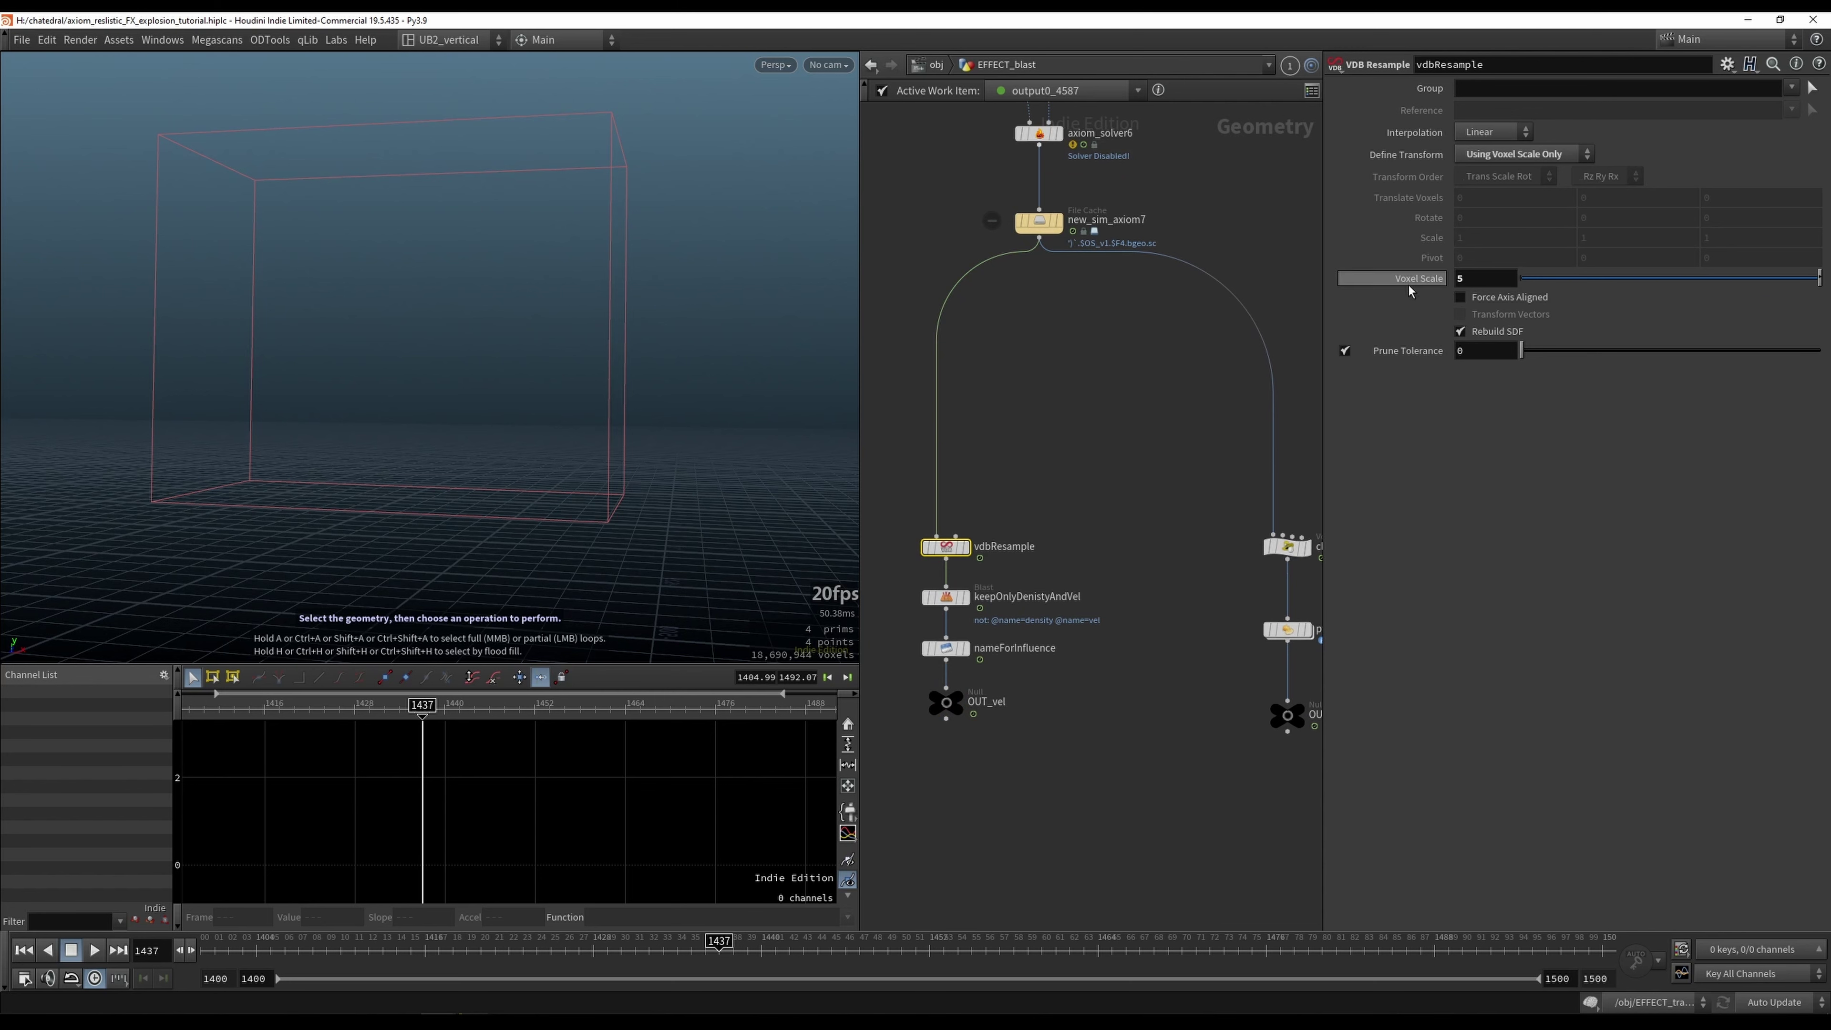
key(r)
click(1016, 593)
drag(1053, 669, 911, 741)
drag(1100, 363, 973, 185)
key(r)
drag(973, 186, 1070, 298)
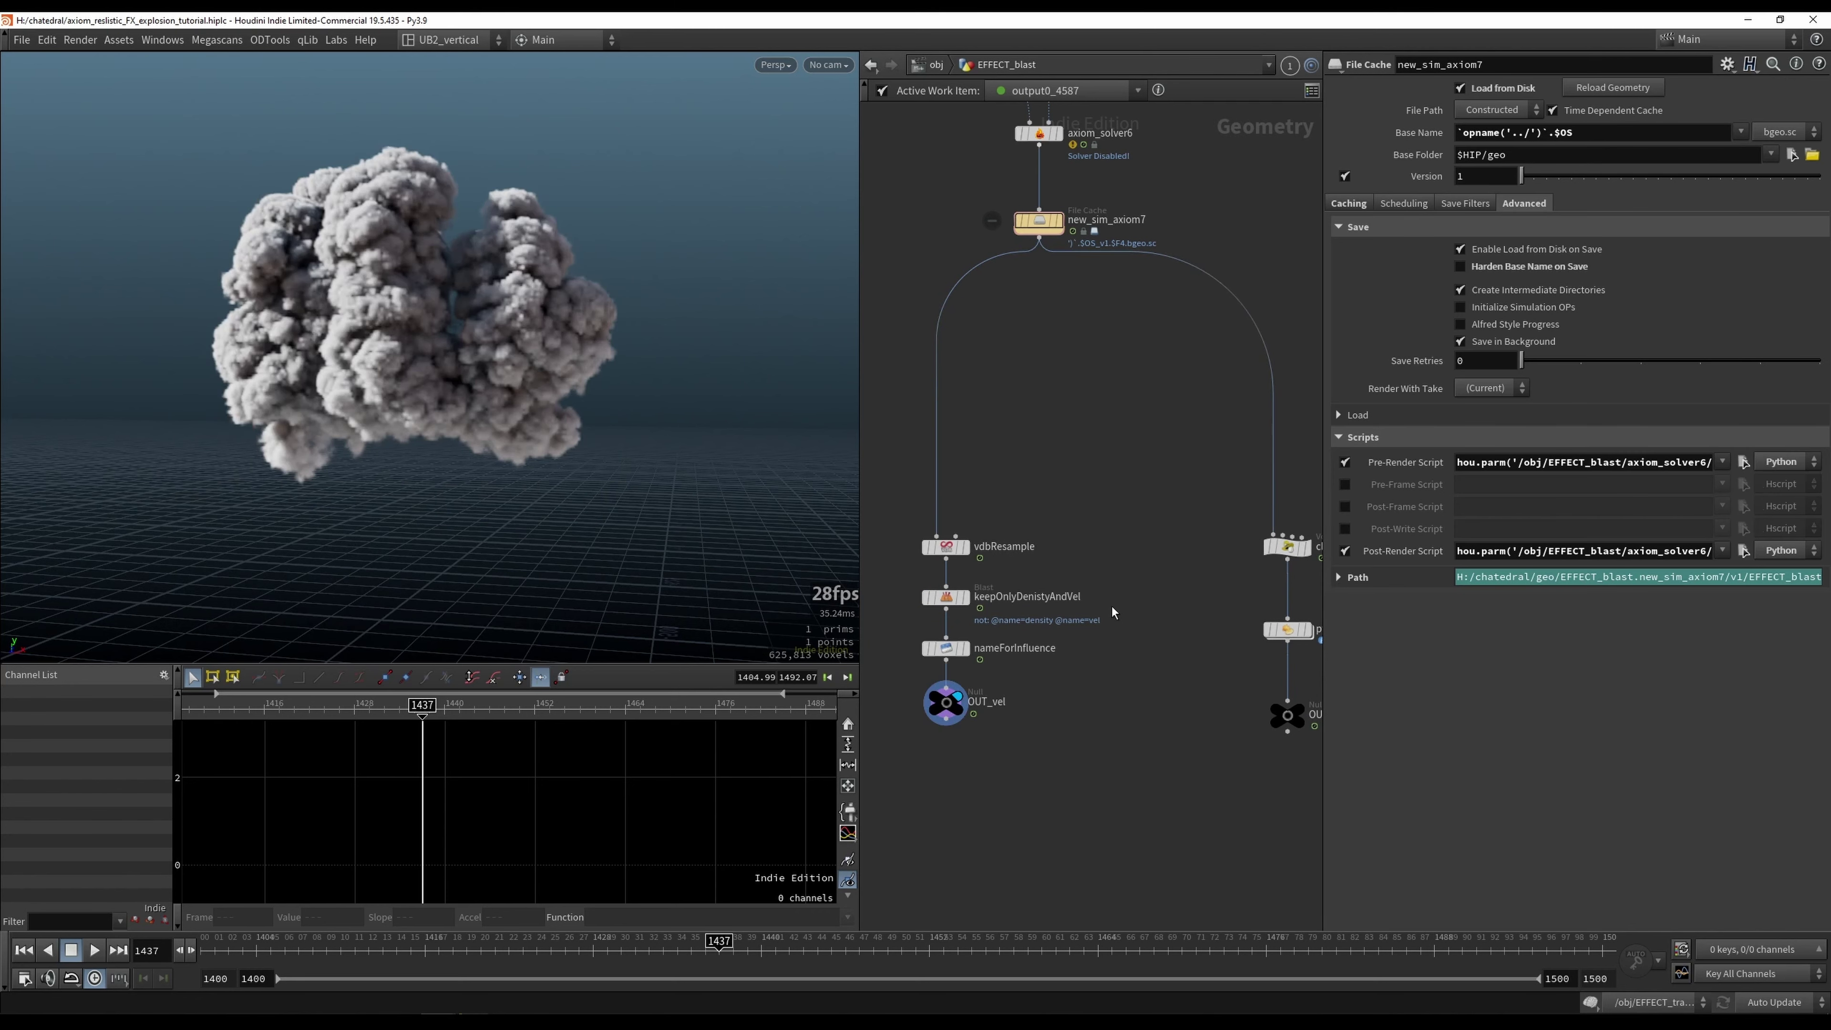
Step: Return to the EFFECT_smoke network and display the filecacheasd1 influence cache
key(u)
double_click(1141, 549)
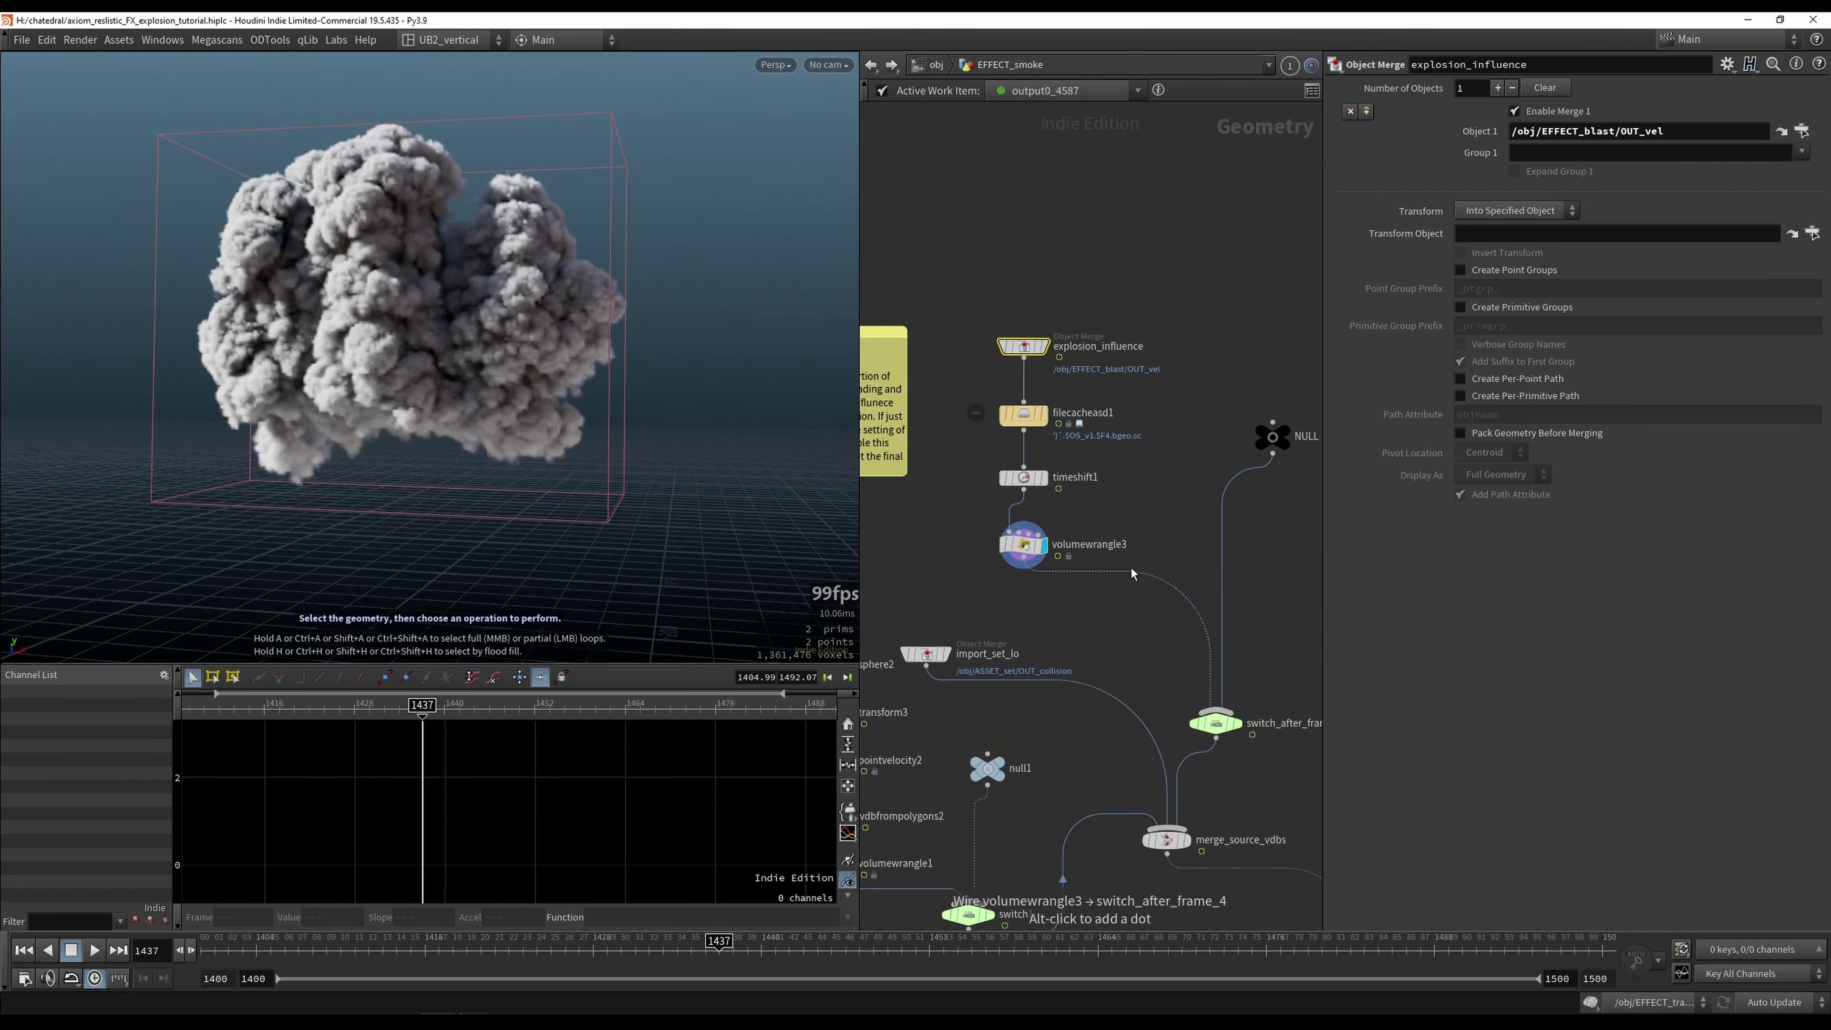
click(1041, 414)
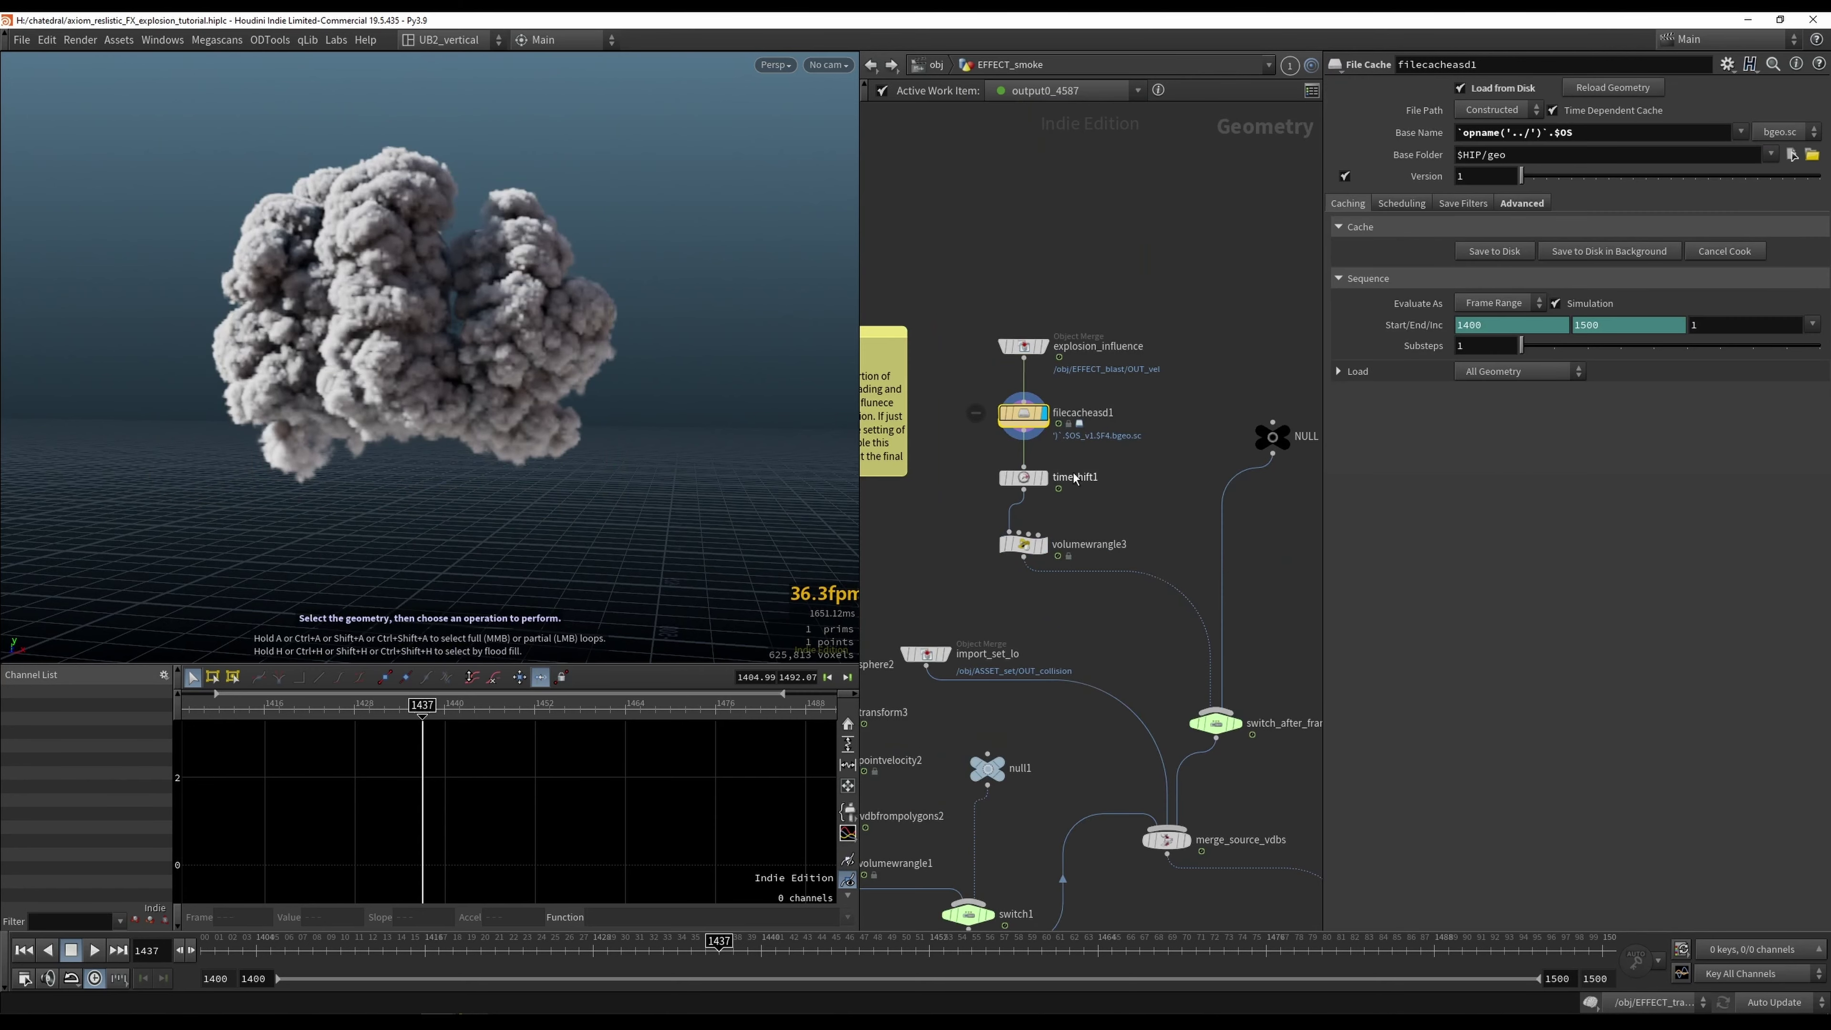
Step: Display timeshift1 and volumewrangle3 in turn, checking the frame expression and the influenceVel code line
key(r)
drag(1117, 450, 973, 518)
key(b)
drag(1131, 453, 1000, 508)
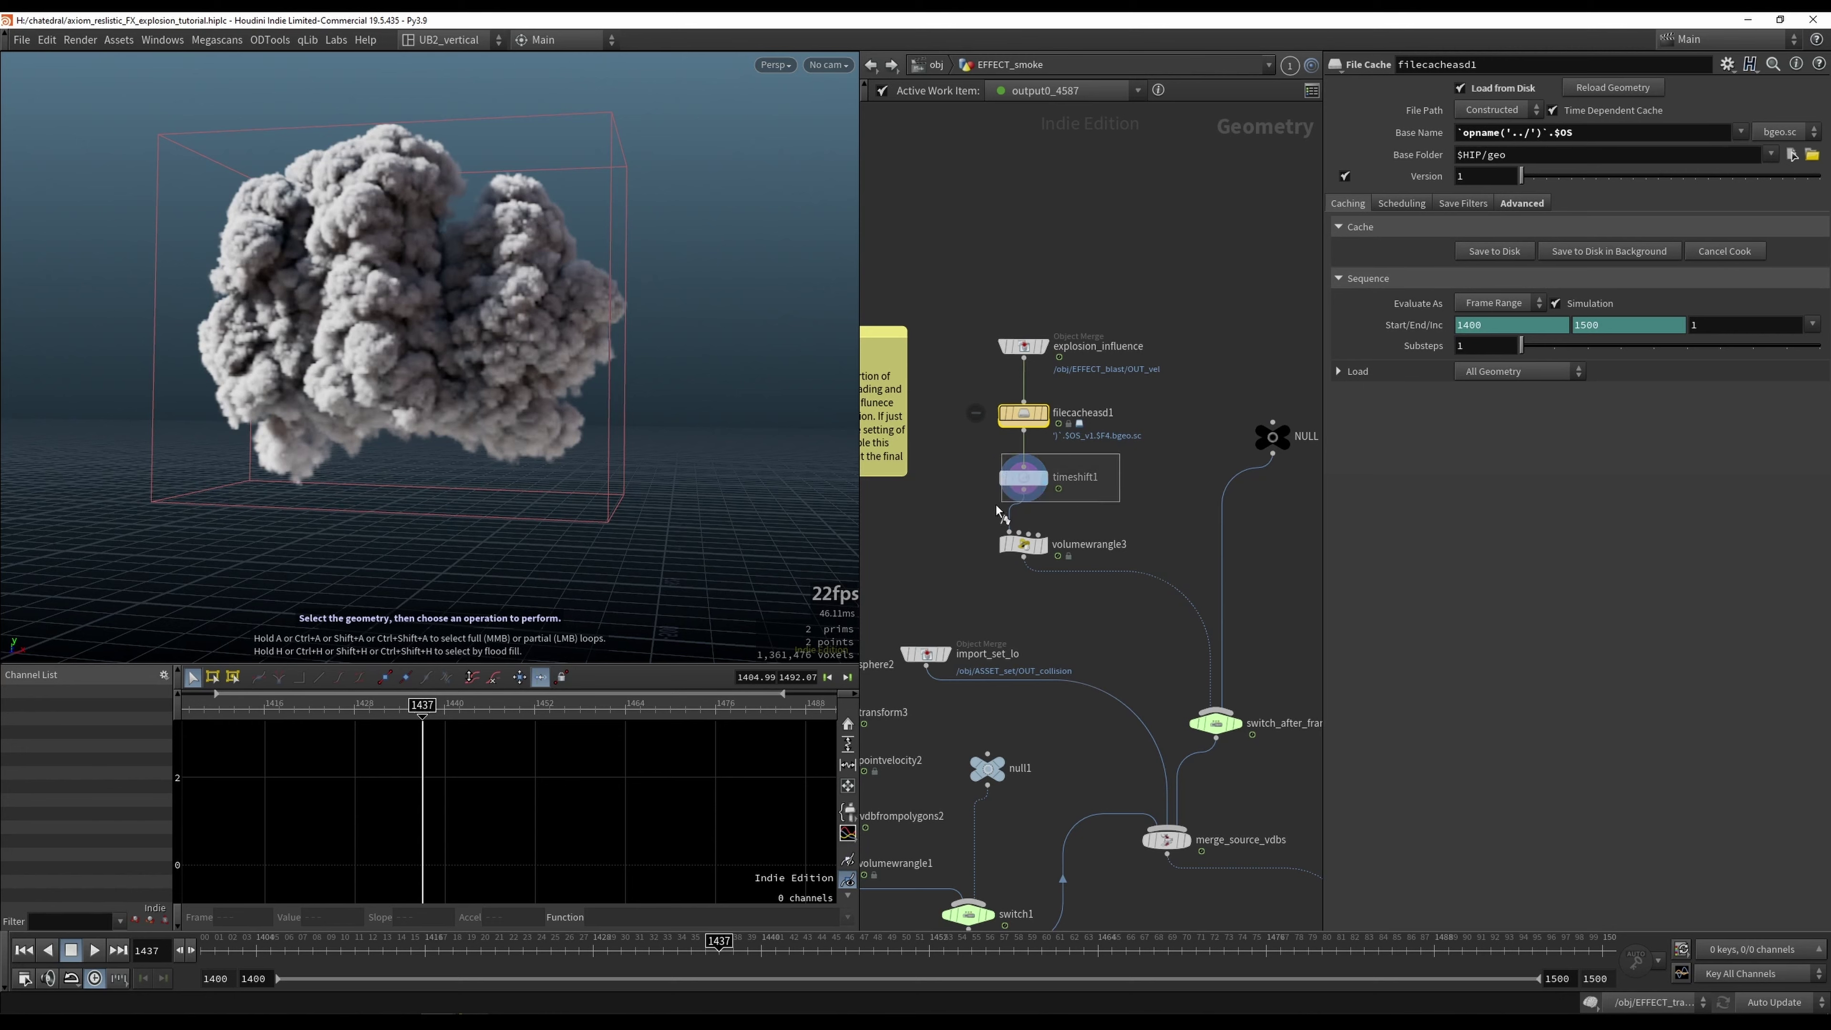
click(1035, 478)
click(1035, 477)
click(1025, 477)
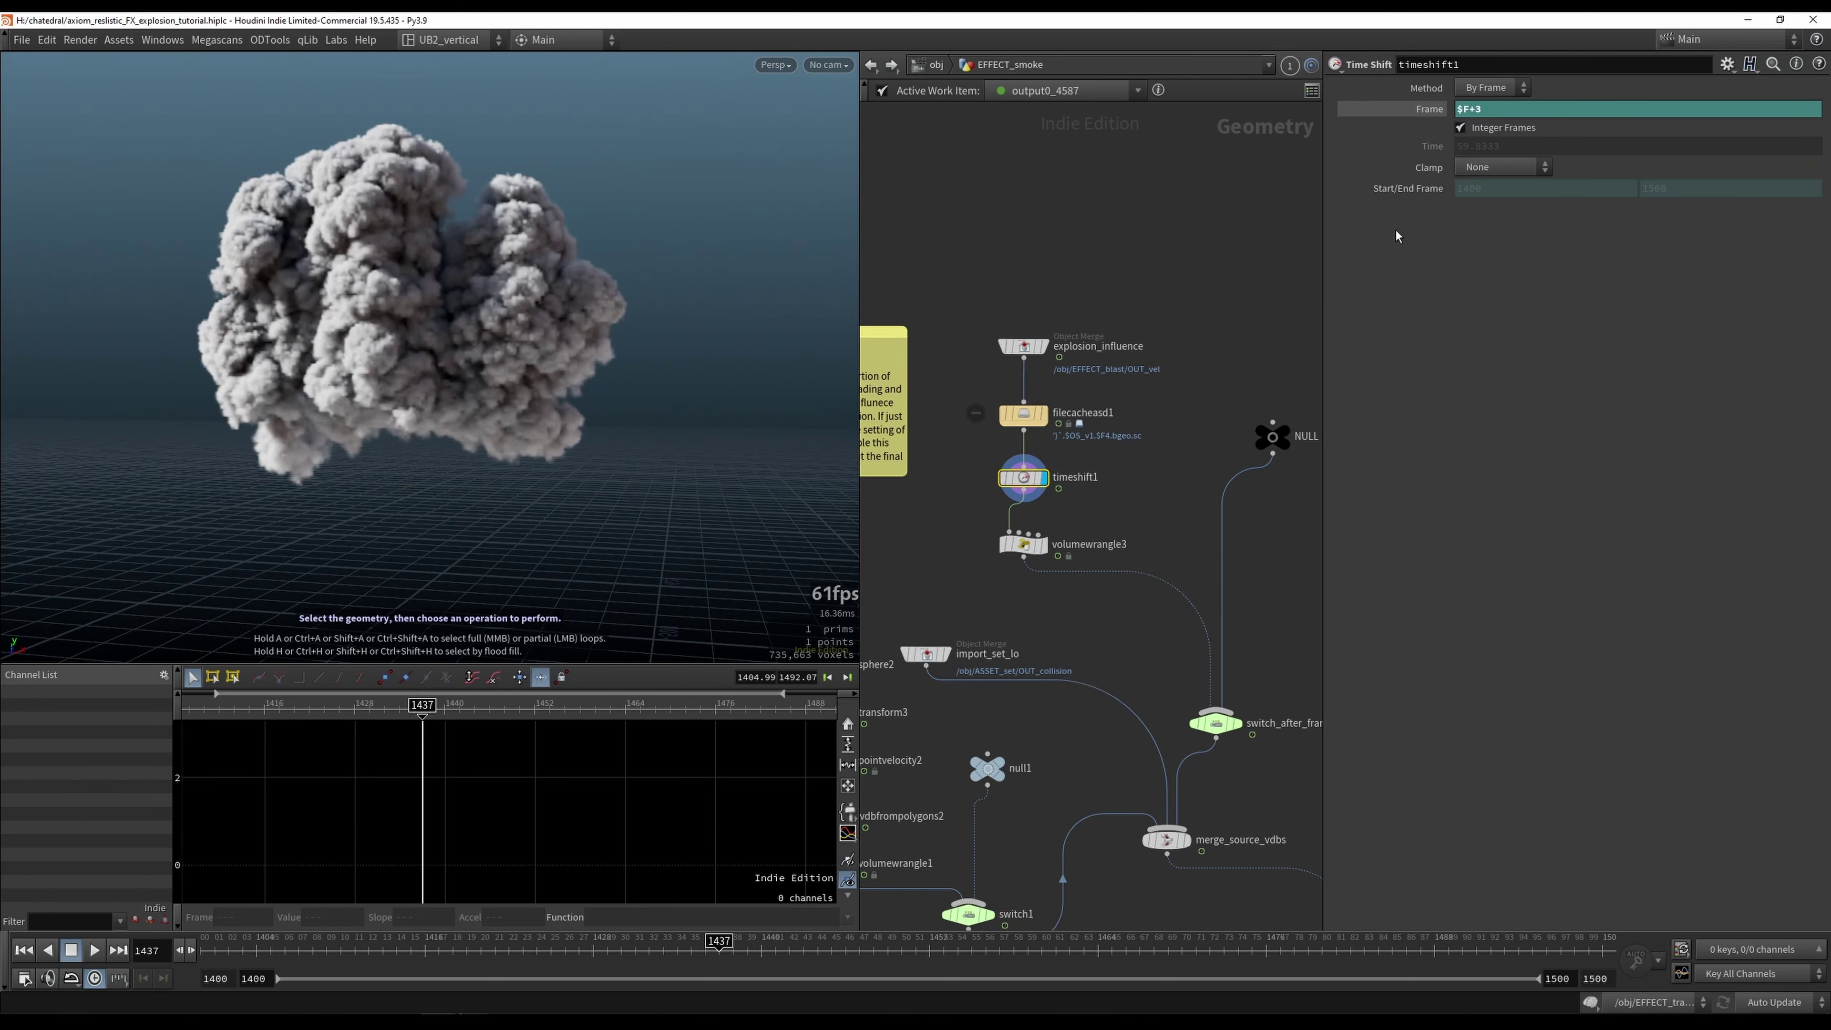
drag(1005, 585, 1010, 582)
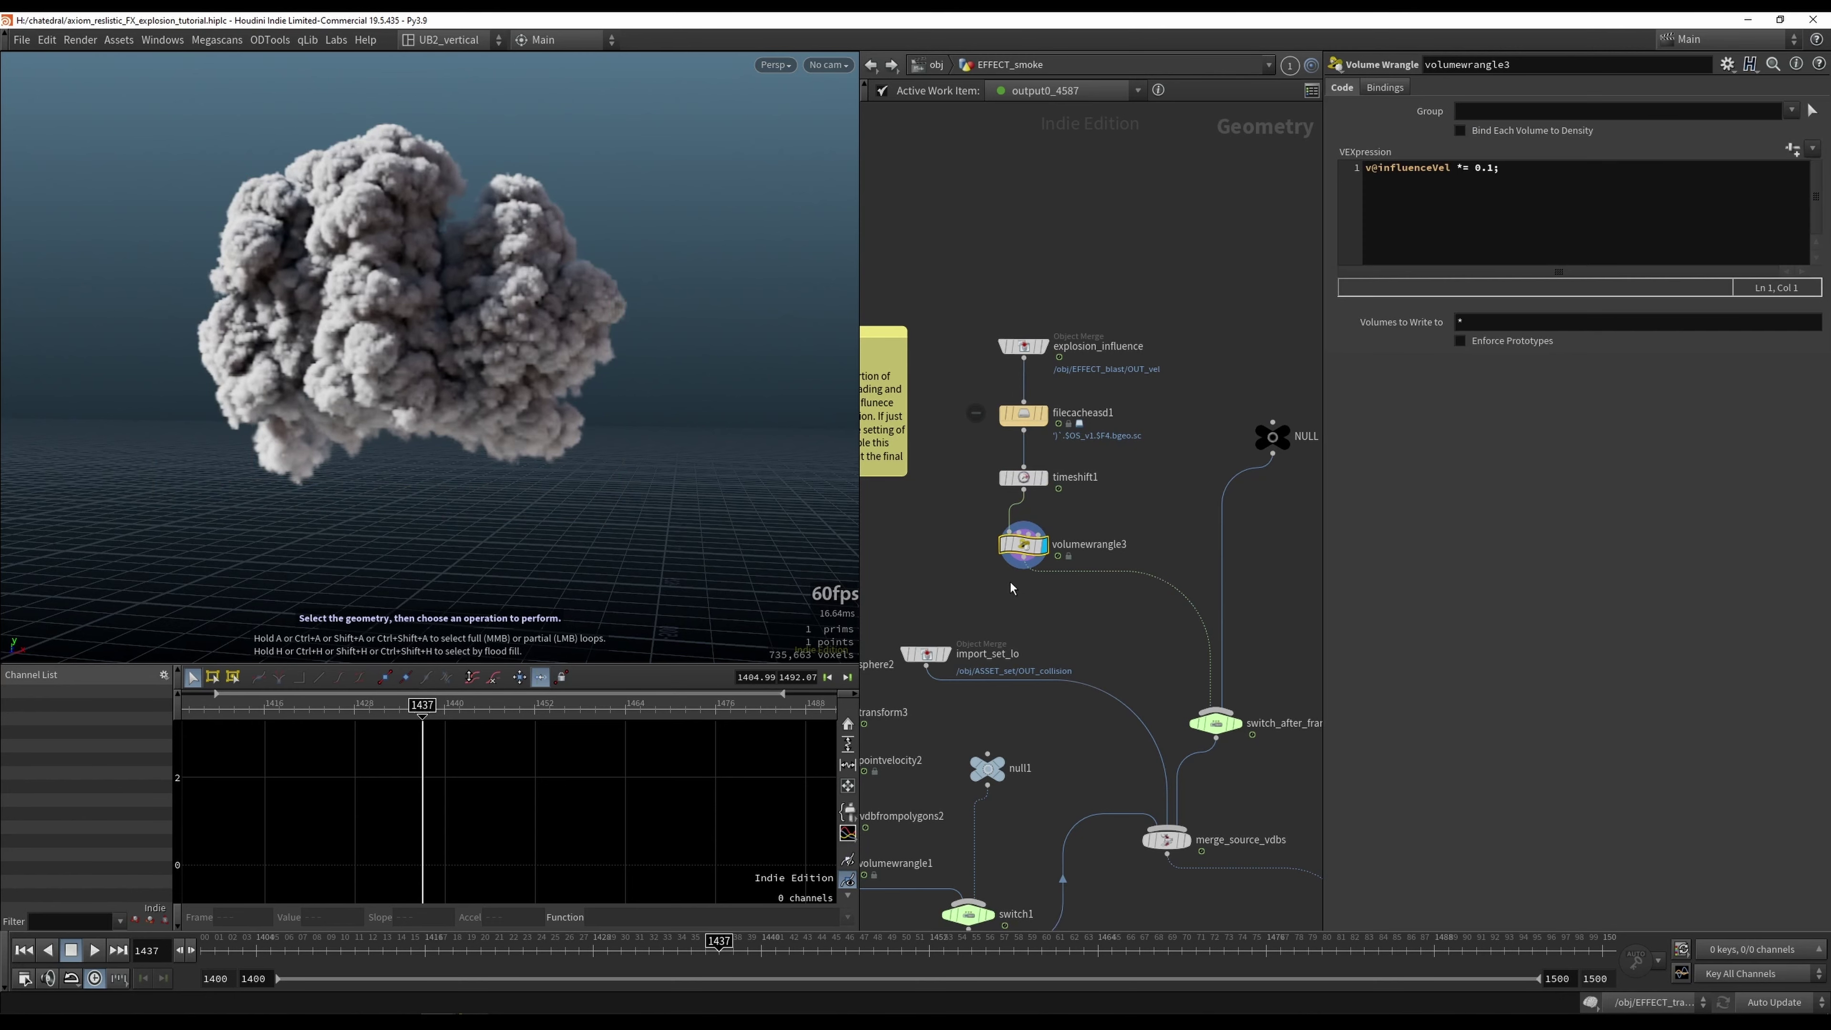
drag(1494, 177, 1317, 175)
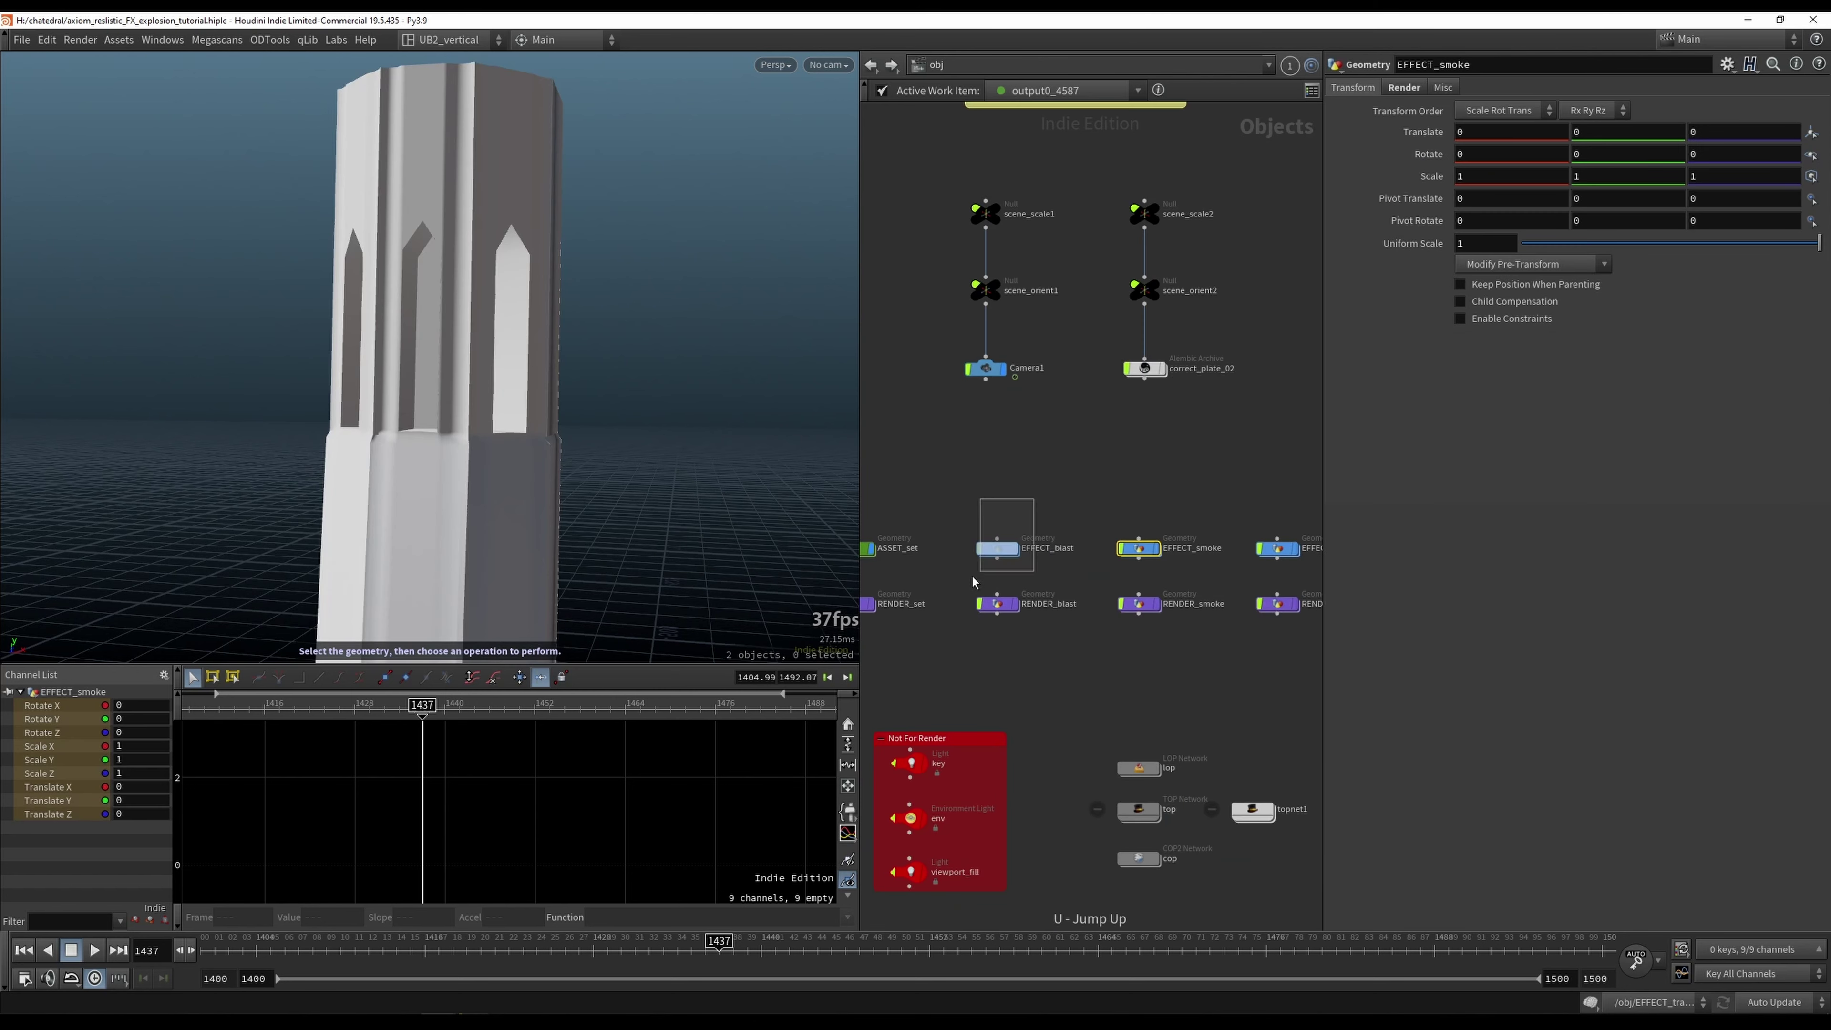
Step: Open nameForInfluence inside EFFECT_blast and check how it renames the density and vel volumes
key(i)
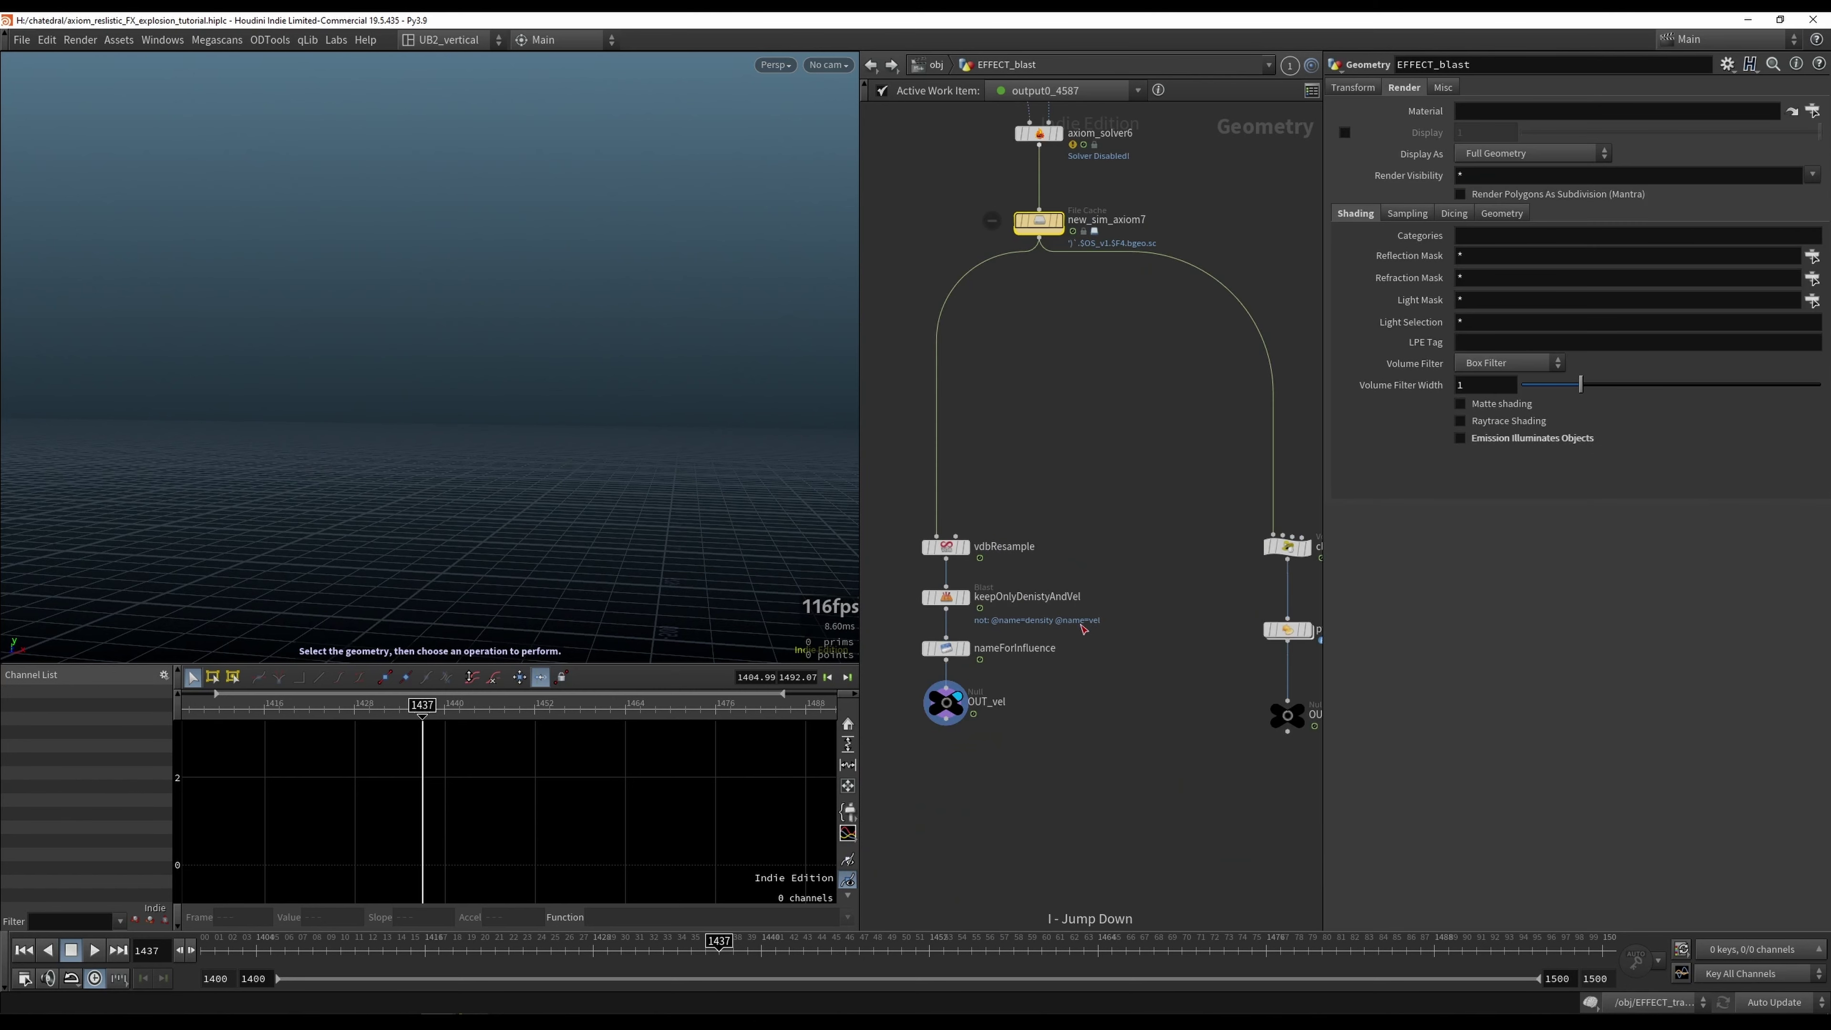
drag(1101, 633, 865, 697)
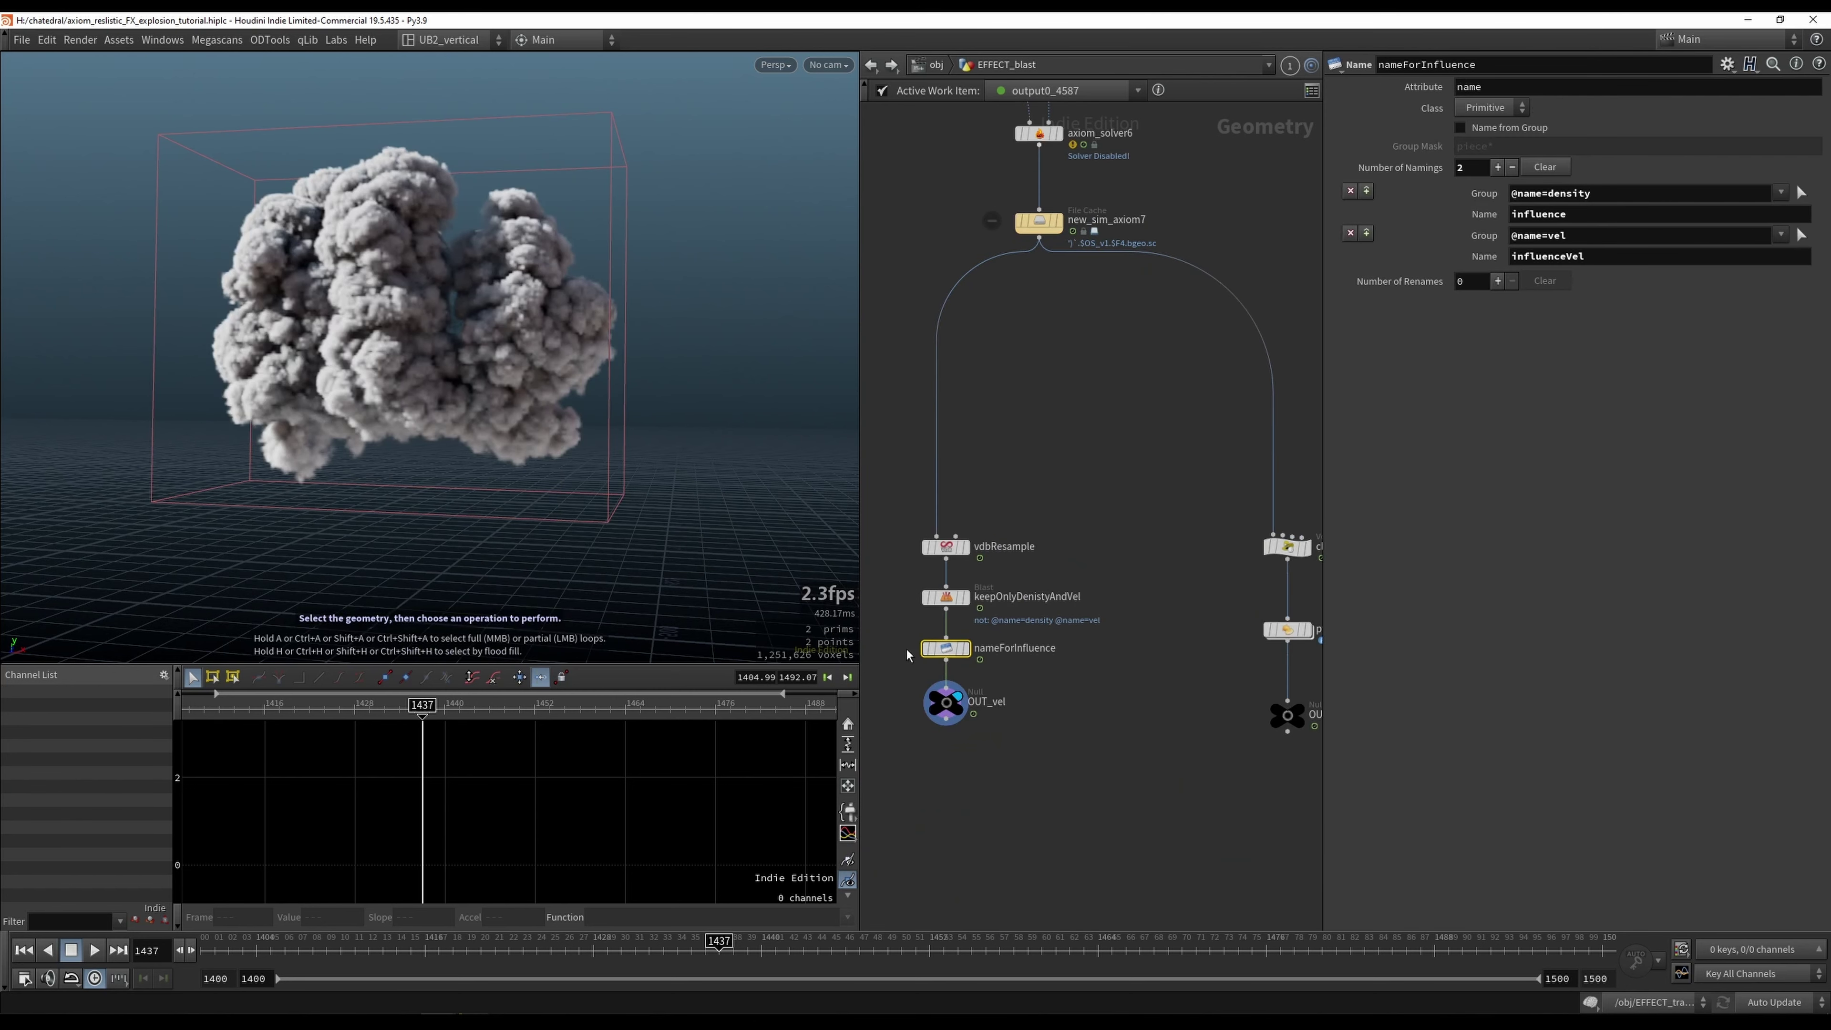
middle_drag(894, 641, 918, 612)
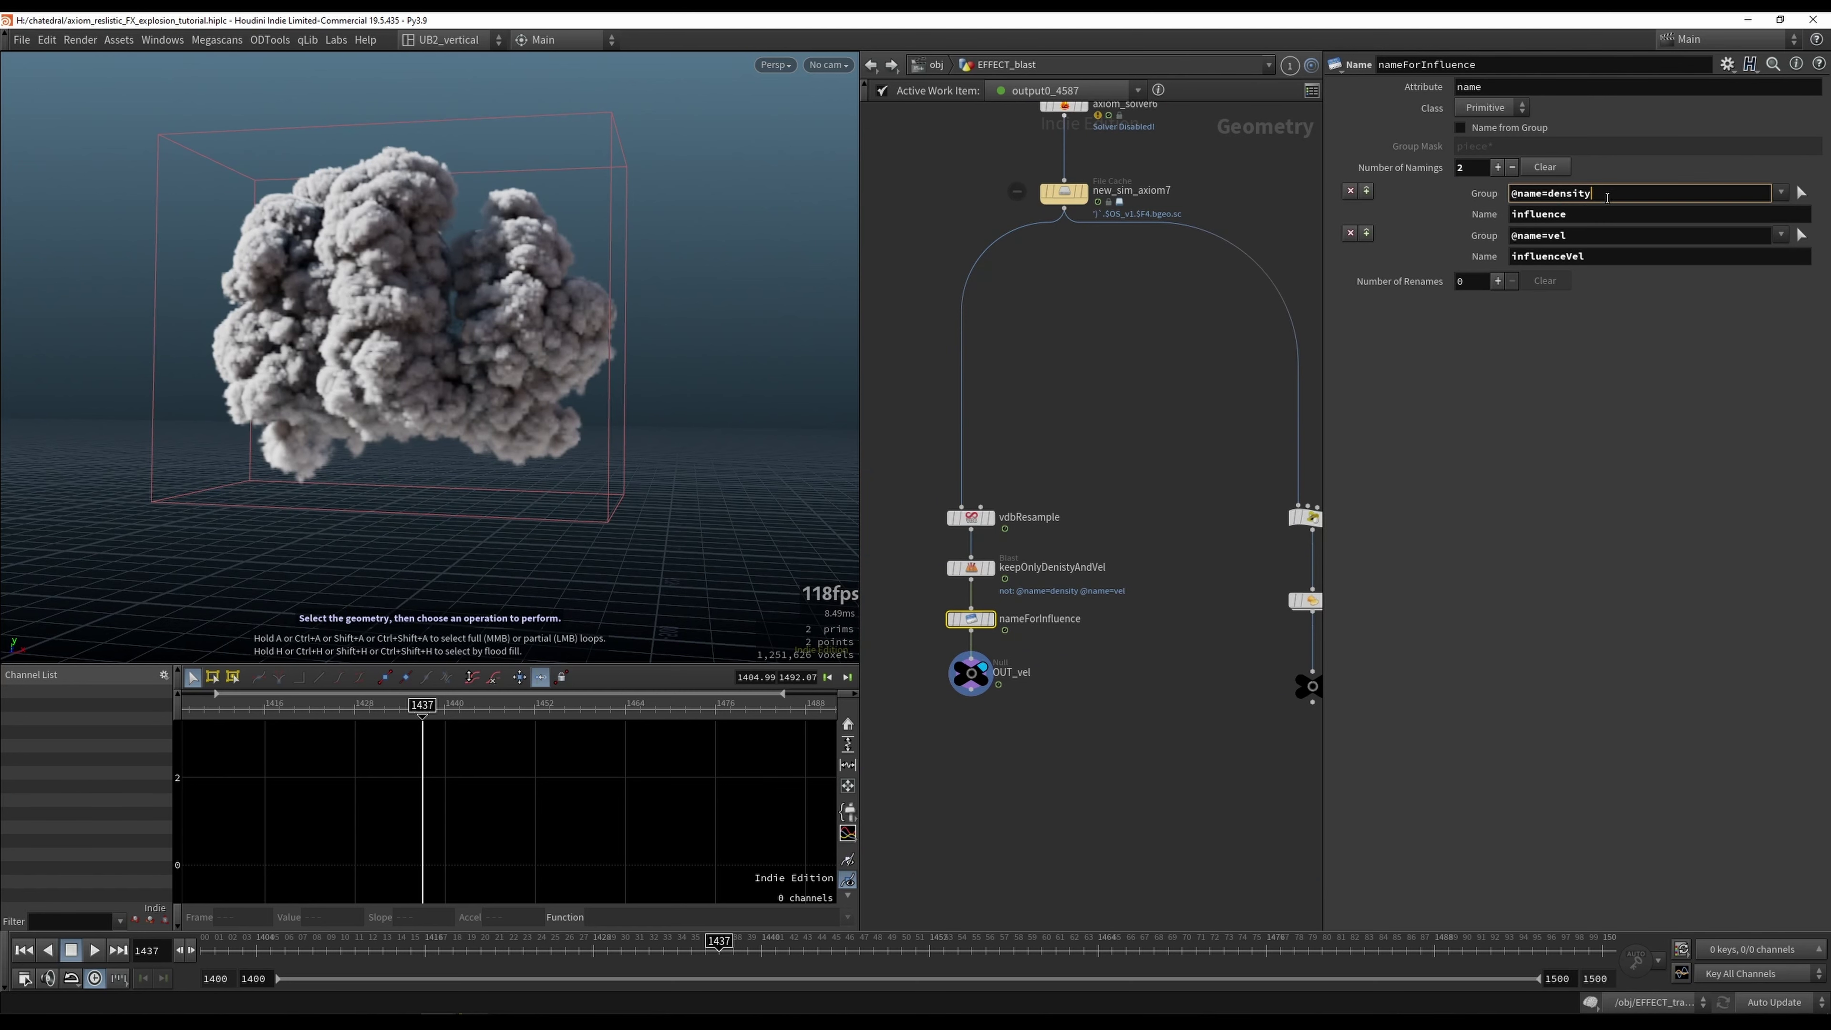
click(1583, 237)
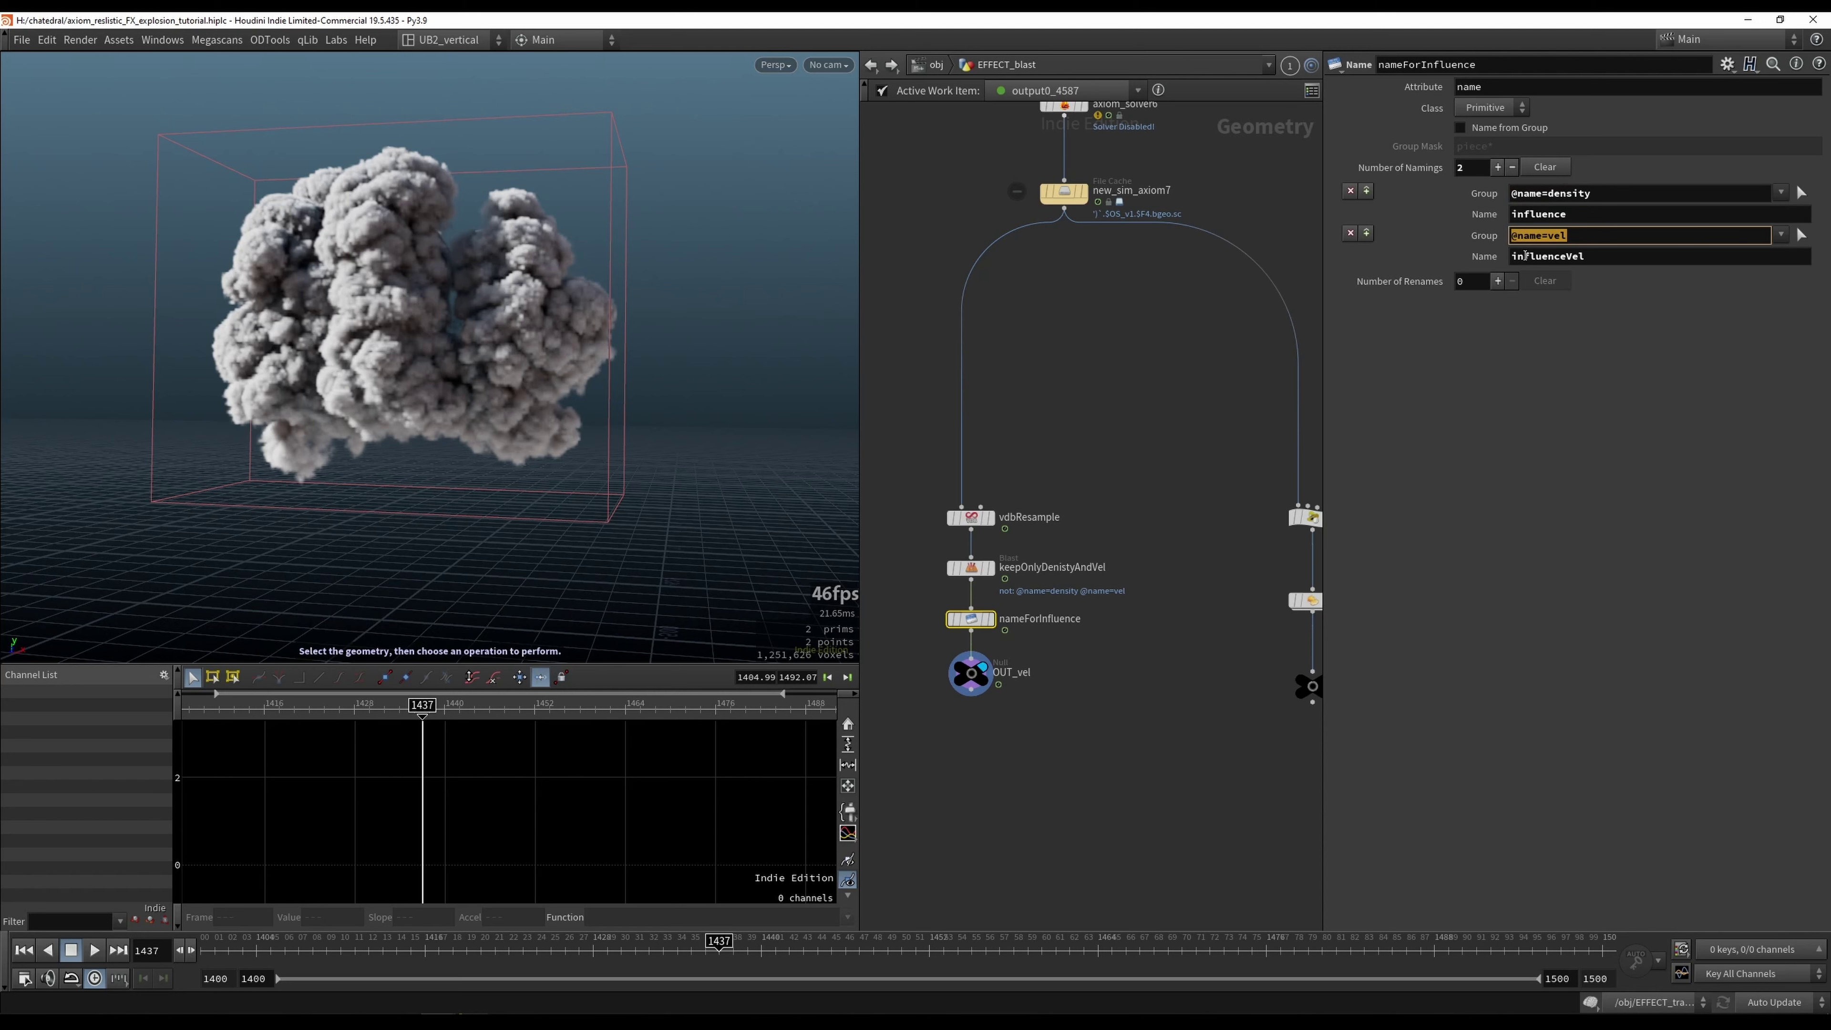
click(1598, 261)
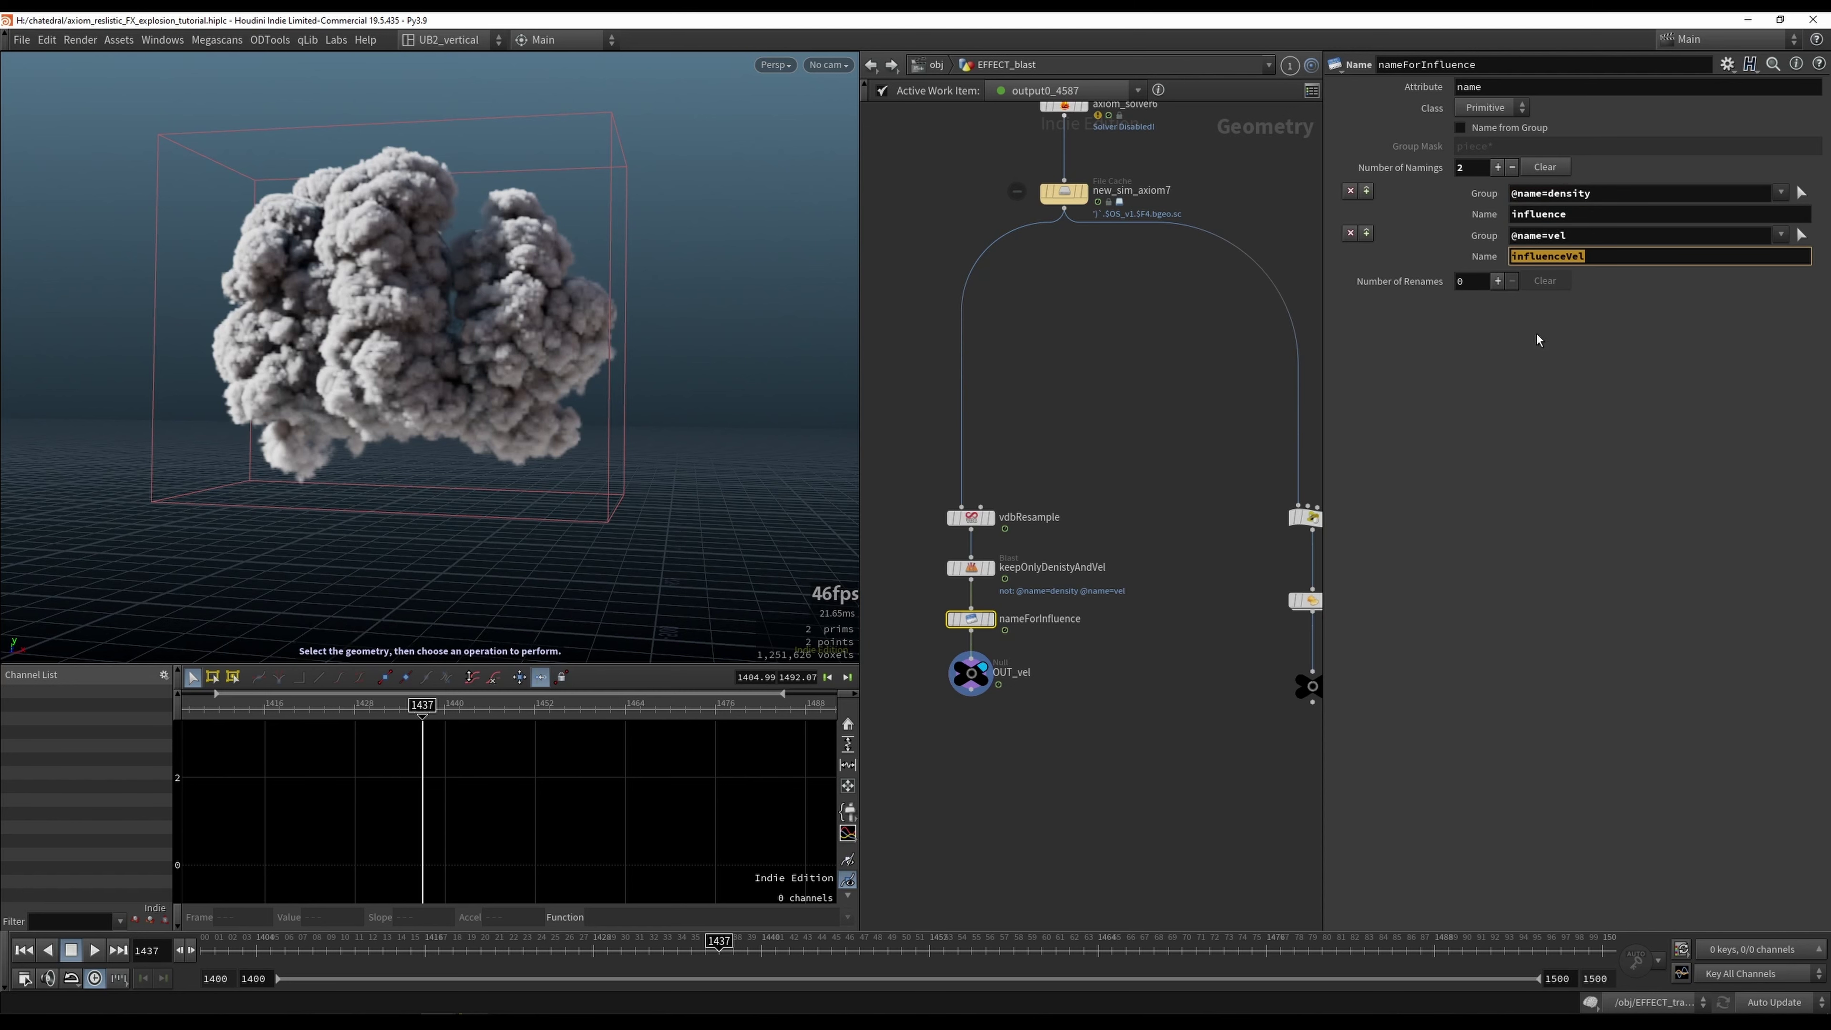
click(1151, 480)
middle_drag(1151, 480, 1142, 469)
Step: Go back to EFFECT_smoke and move volumewrangle3 closer beneath timeshift1
key(u)
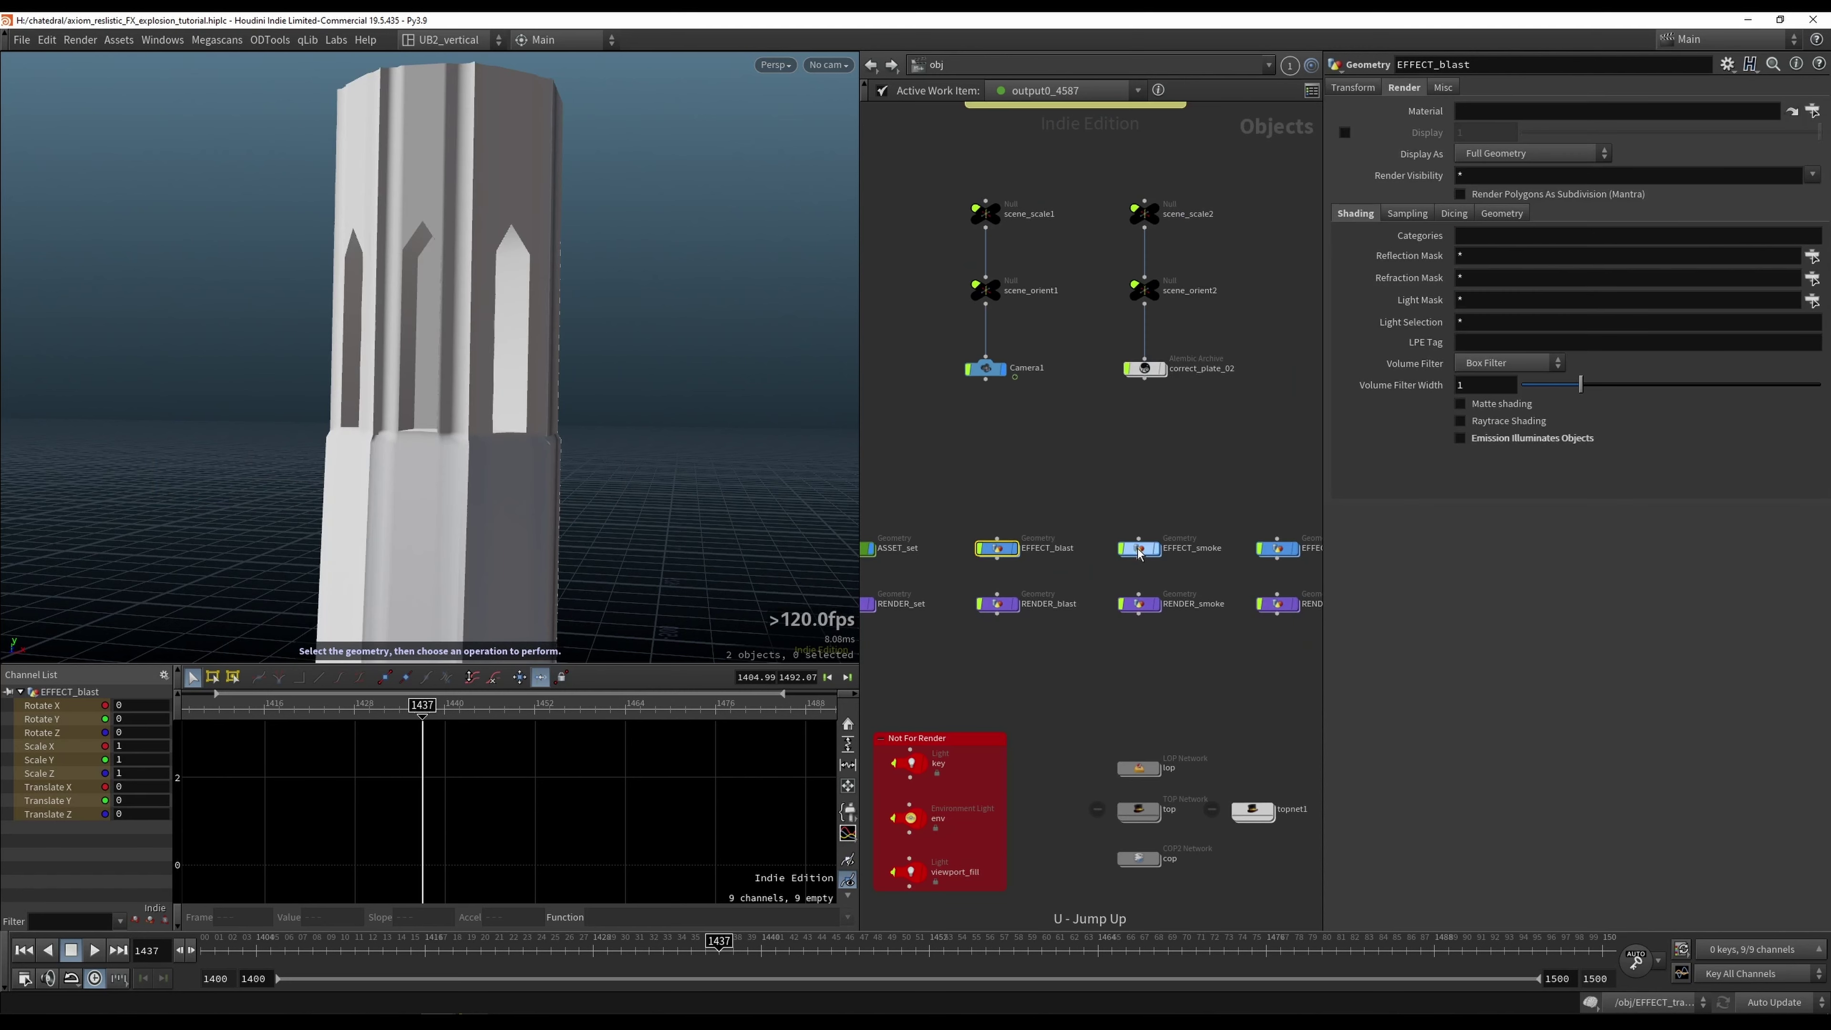
key(i)
mouse_move(1024, 538)
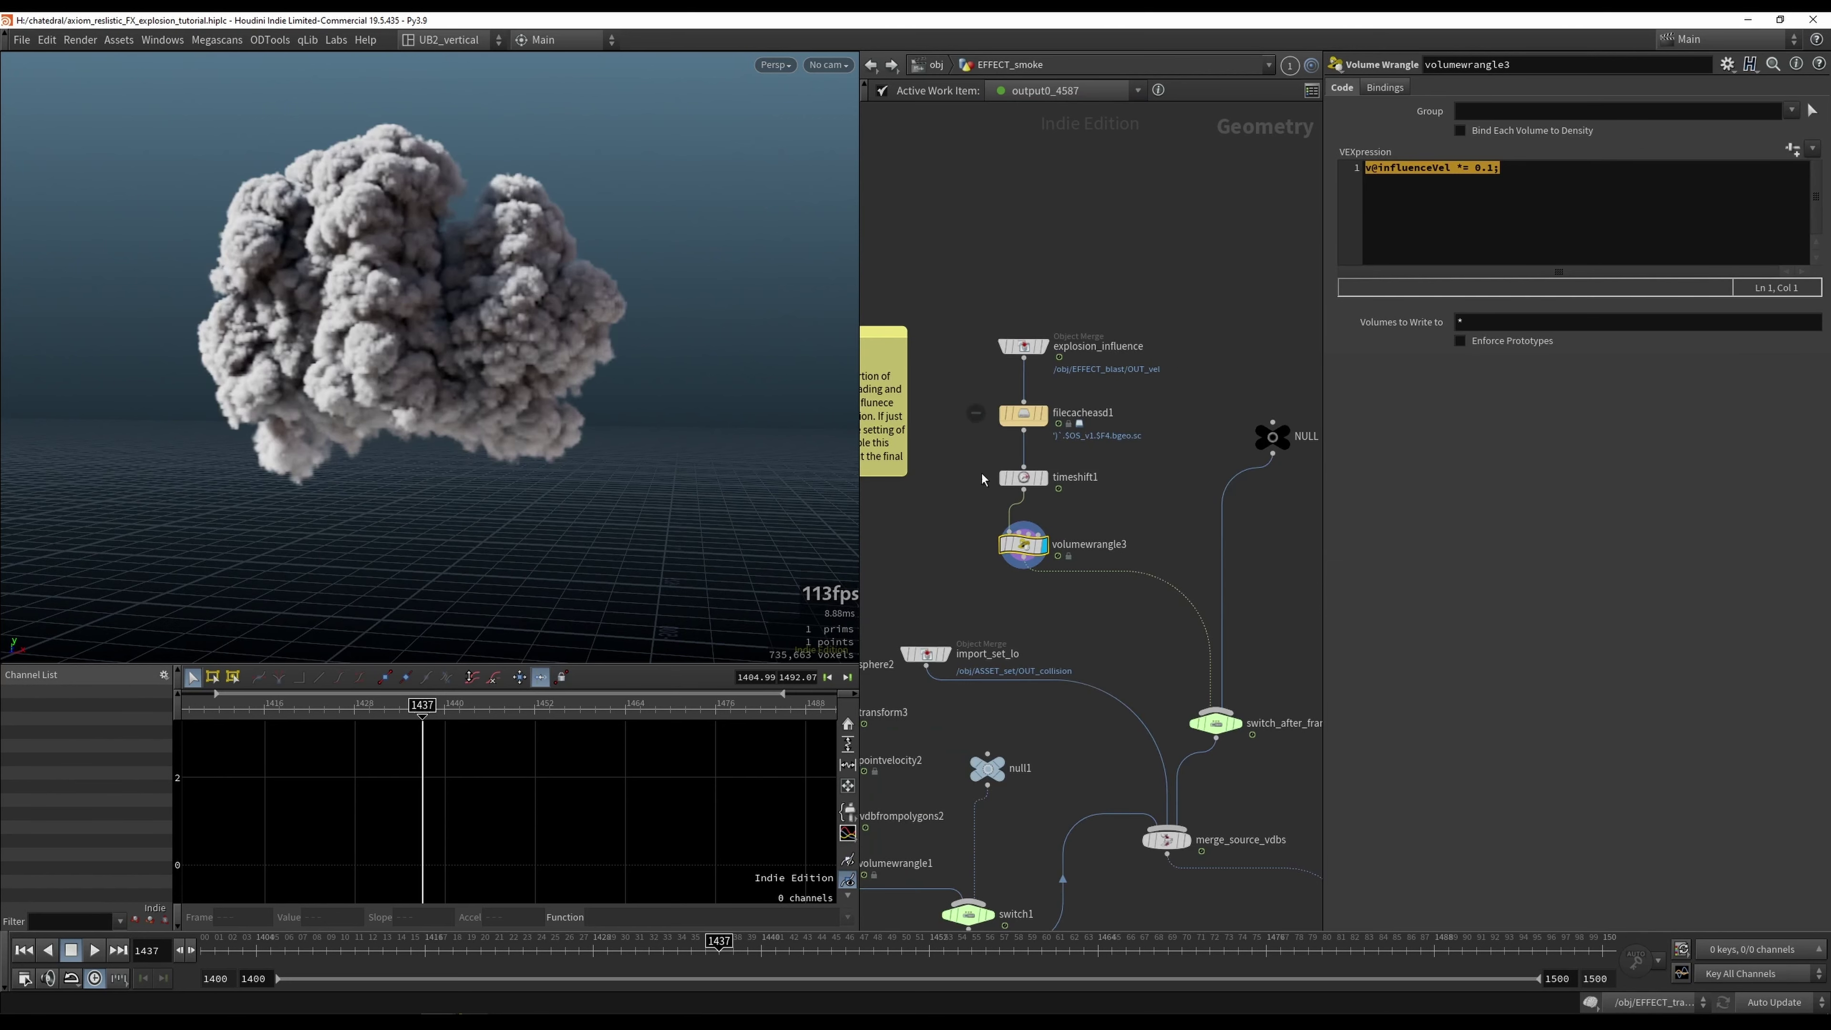
scroll(1028, 590, down, 2)
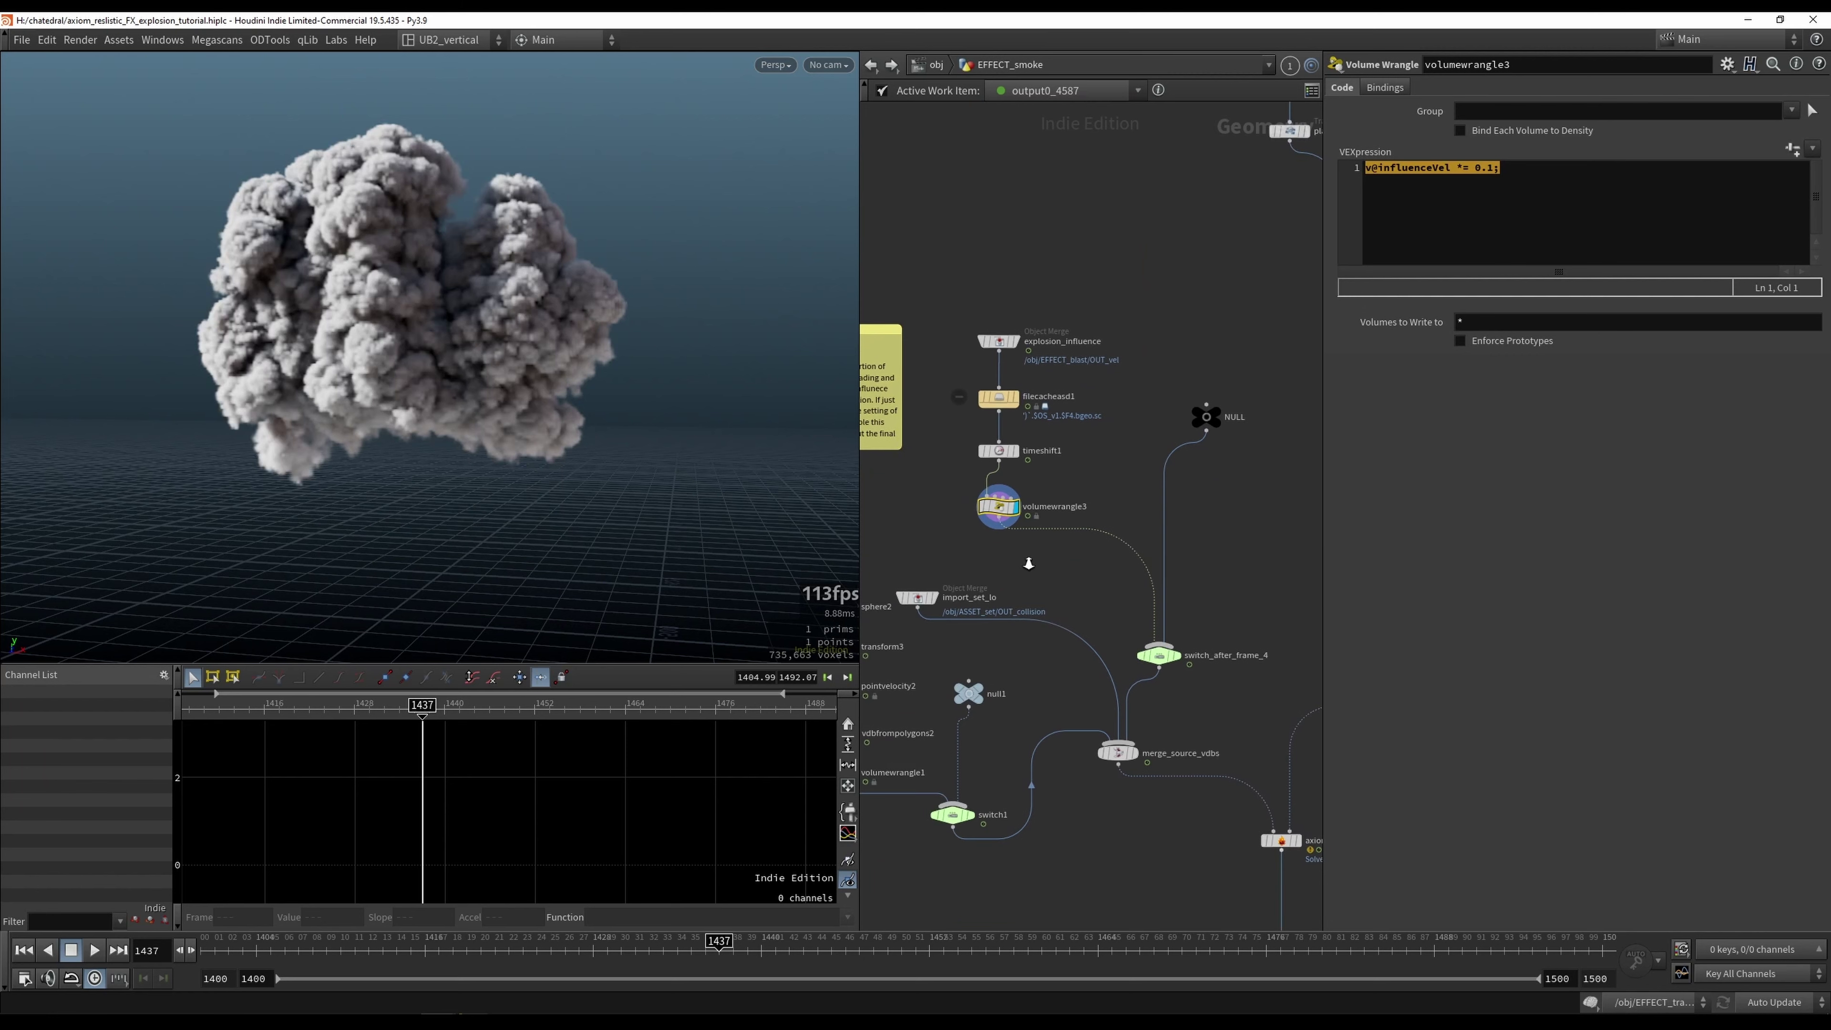
scroll(1027, 557, up, 2)
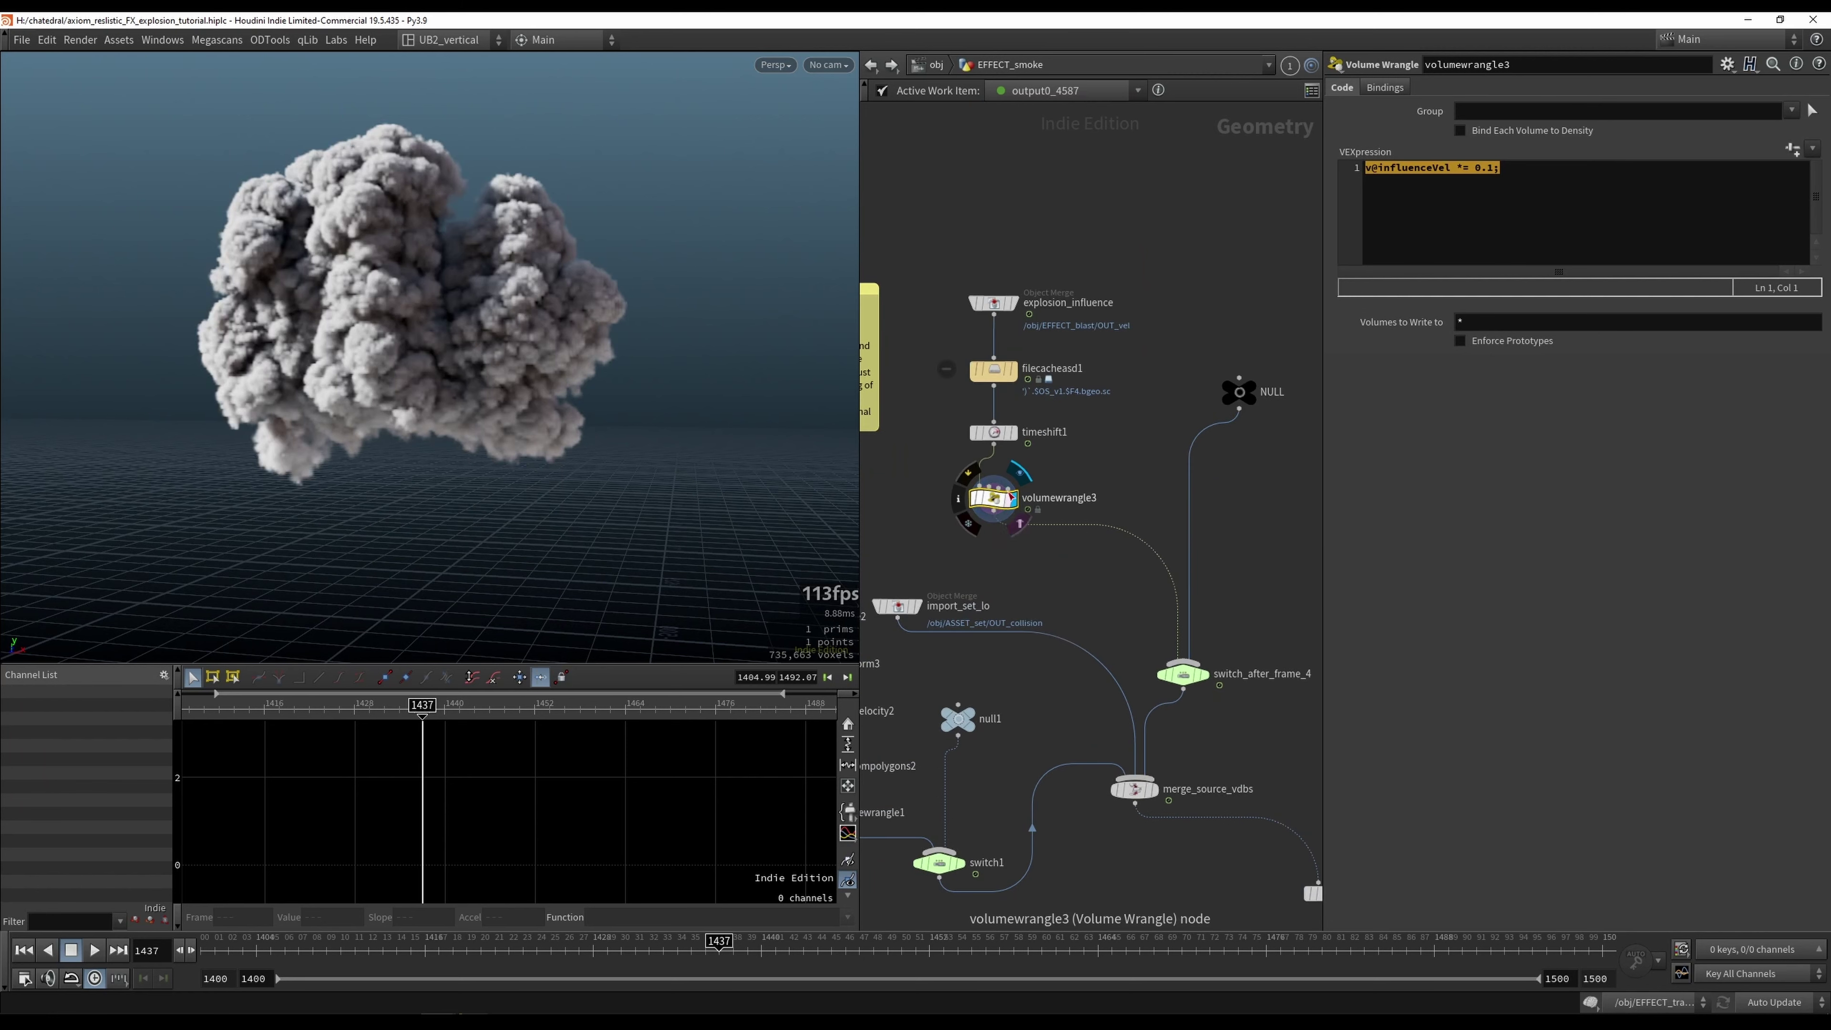
drag(1004, 495, 1005, 484)
middle_drag(1022, 594, 1079, 545)
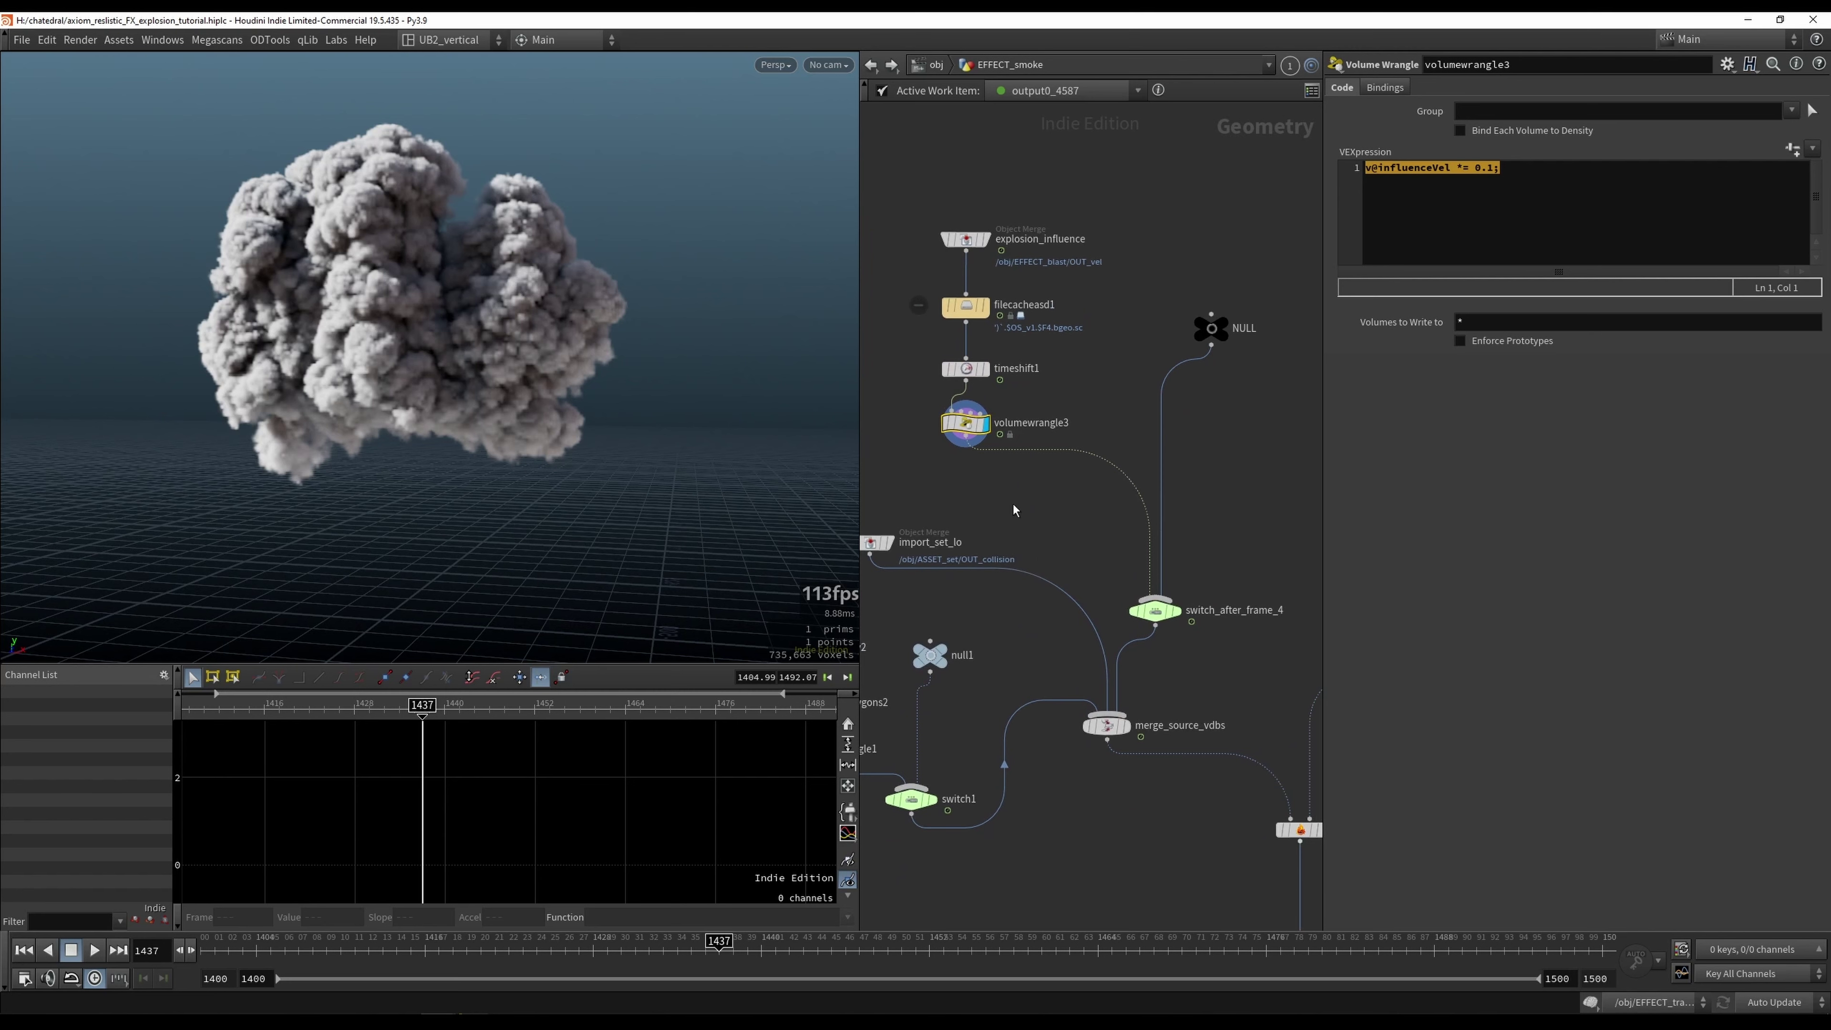
Step: Reposition switch_after_frame_4 so that it sits directly above merge_source_vdbs
drag(1155, 611, 1120, 568)
middle_drag(1190, 634, 1084, 542)
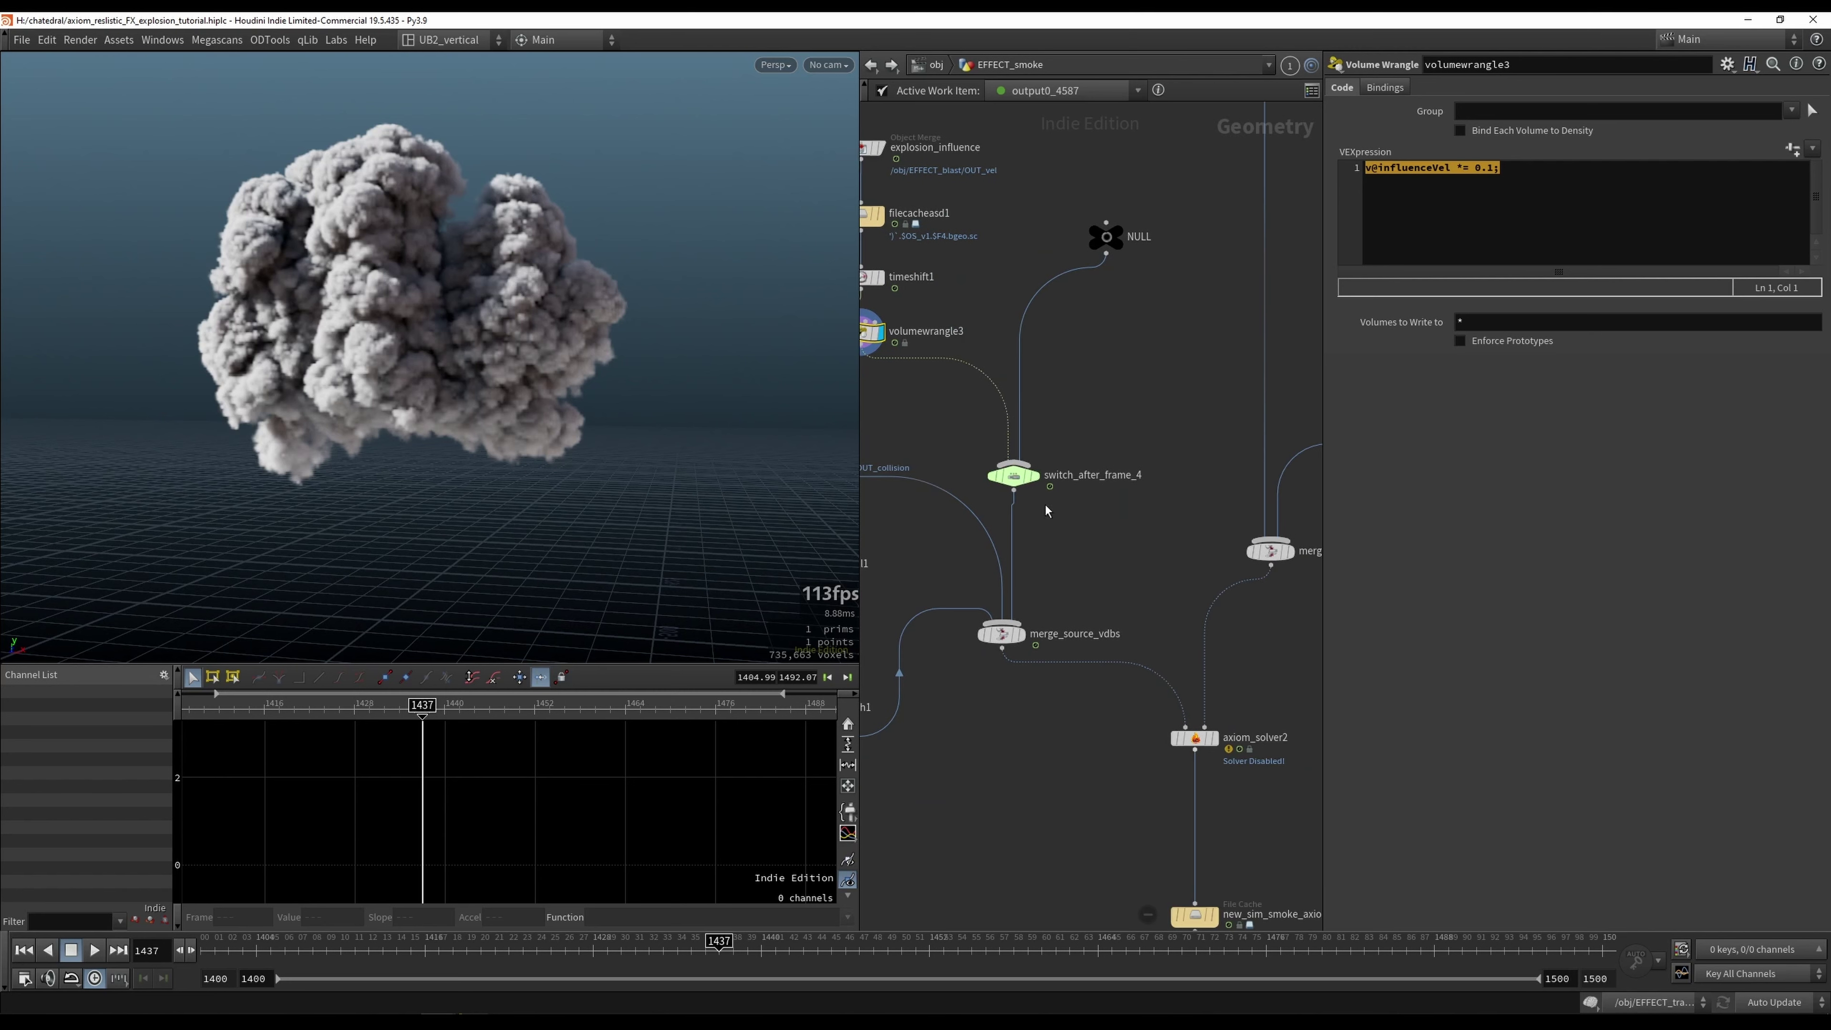
drag(1032, 480, 1025, 471)
middle_drag(1207, 632, 1222, 665)
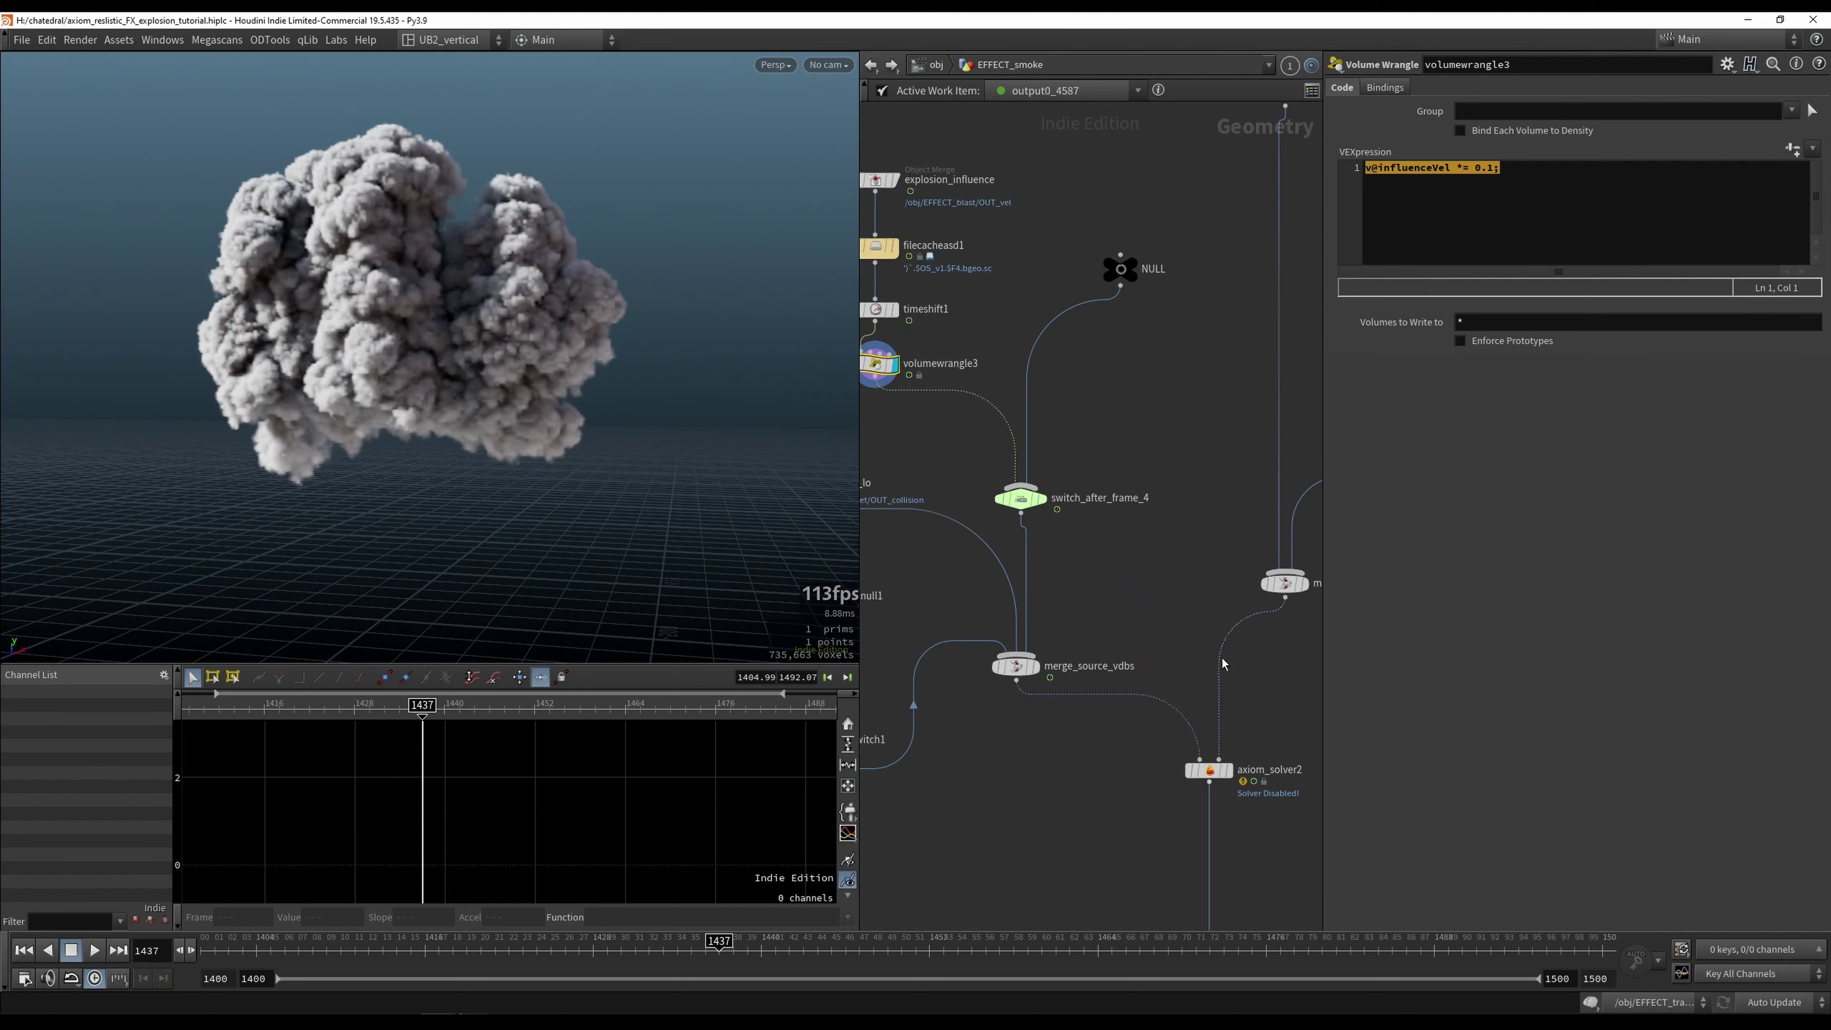
middle_drag(1107, 528, 1165, 585)
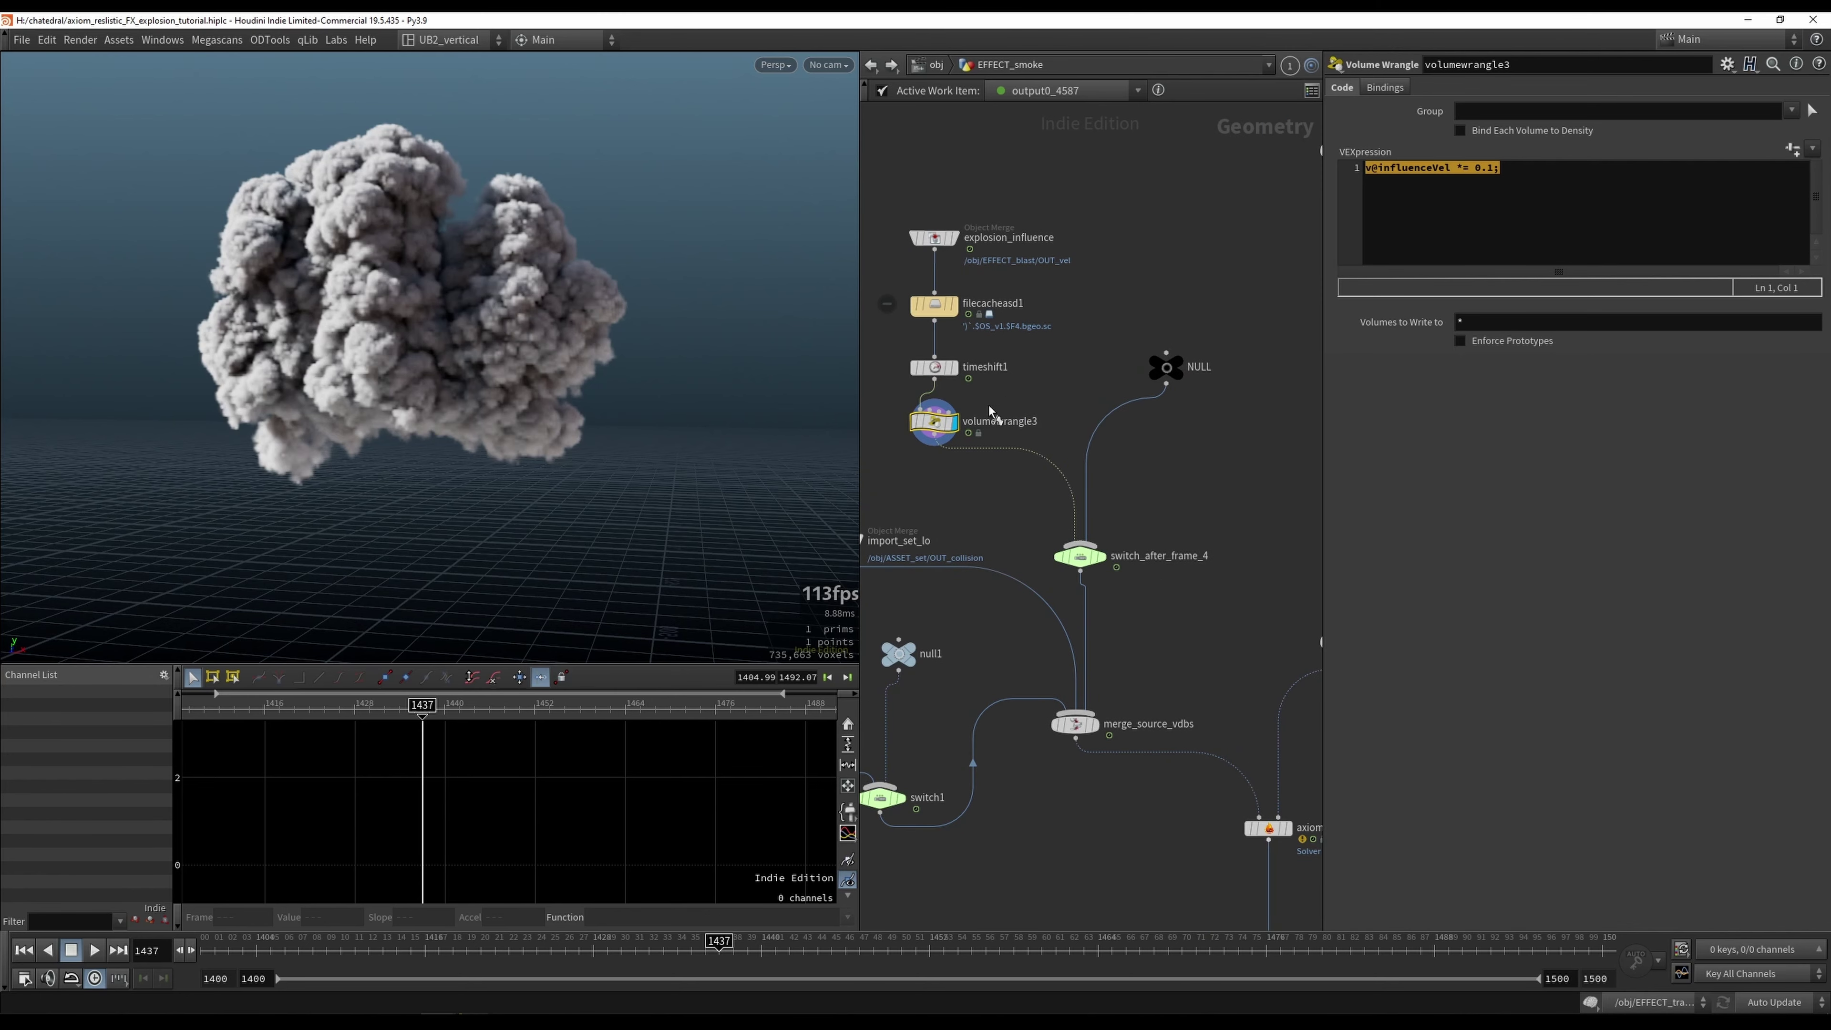
Step: Display switch_after_frame_4 and advance the timeline to frame 1449
click(1102, 556)
click(1080, 556)
drag(688, 951, 891, 957)
Step: Nudge import_set_lo in the network and display its imported set collision volume
middle_drag(1008, 514, 1167, 474)
click(1015, 503)
drag(998, 502, 985, 539)
scroll(1074, 654, down, 1)
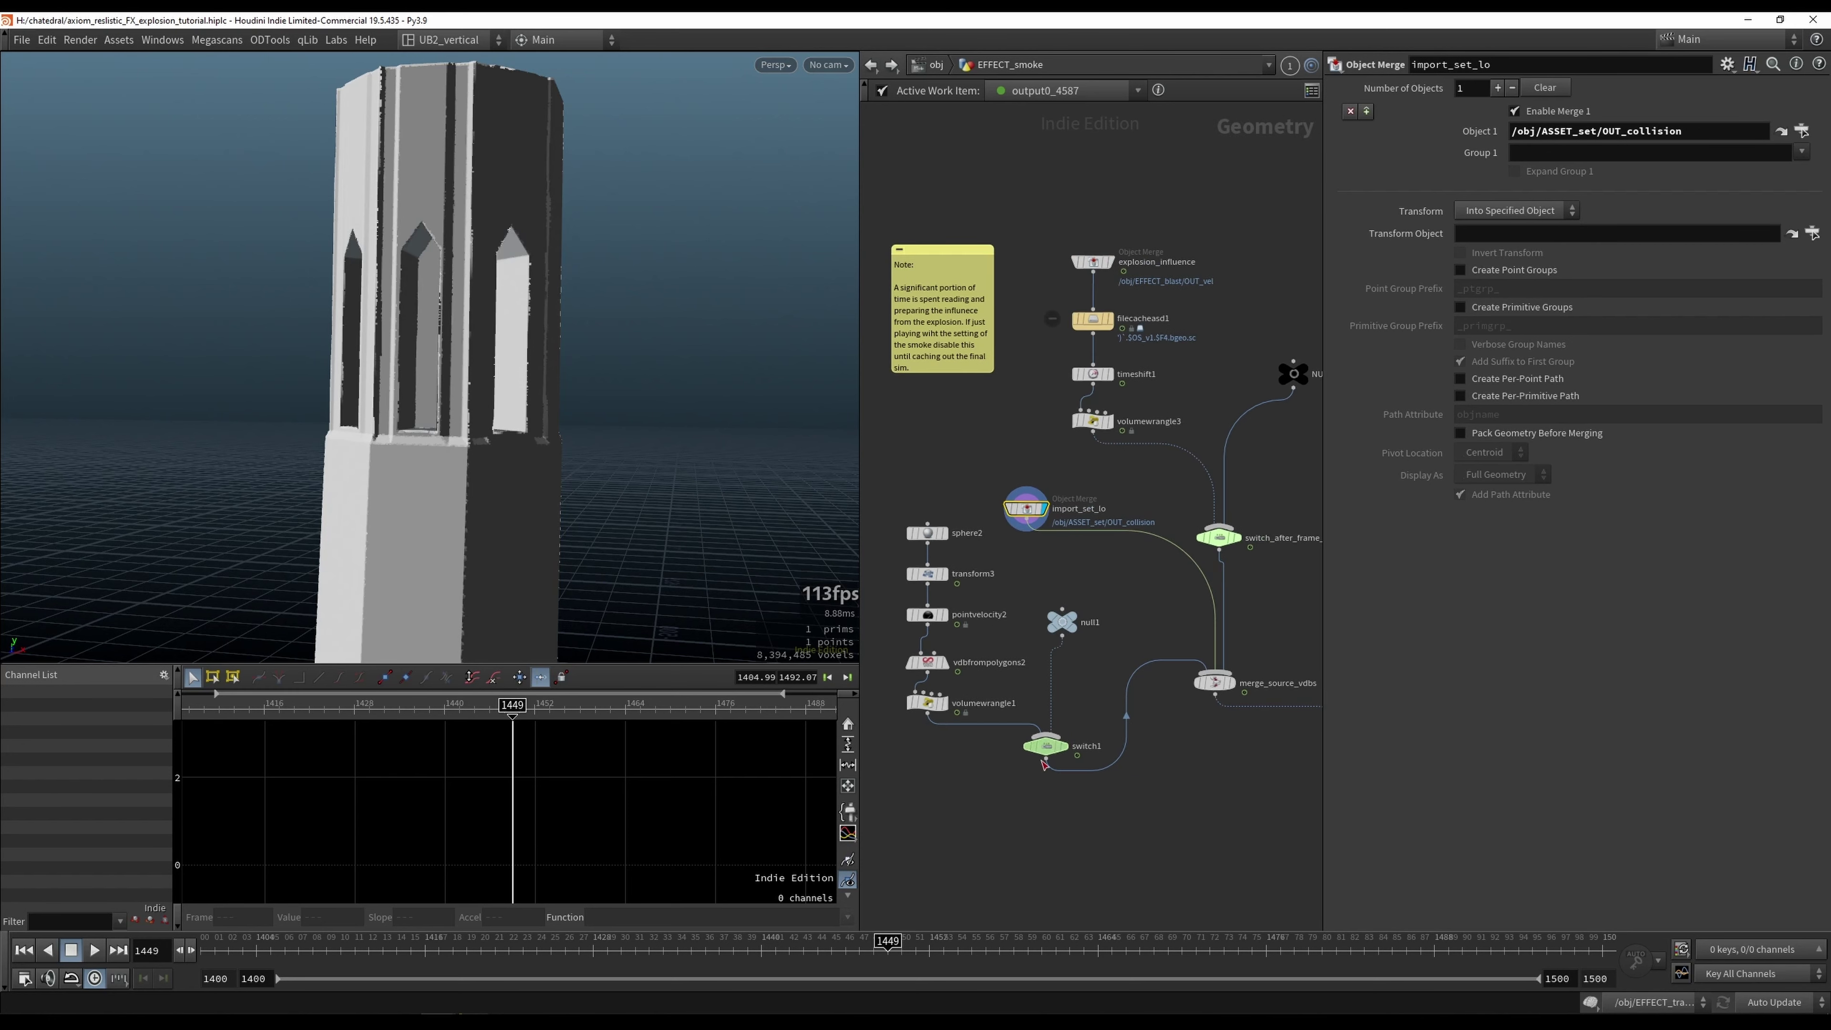
Step: Display switch1 and check its animated input at frame 1424
click(1038, 746)
click(1062, 746)
drag(621, 951, 534, 956)
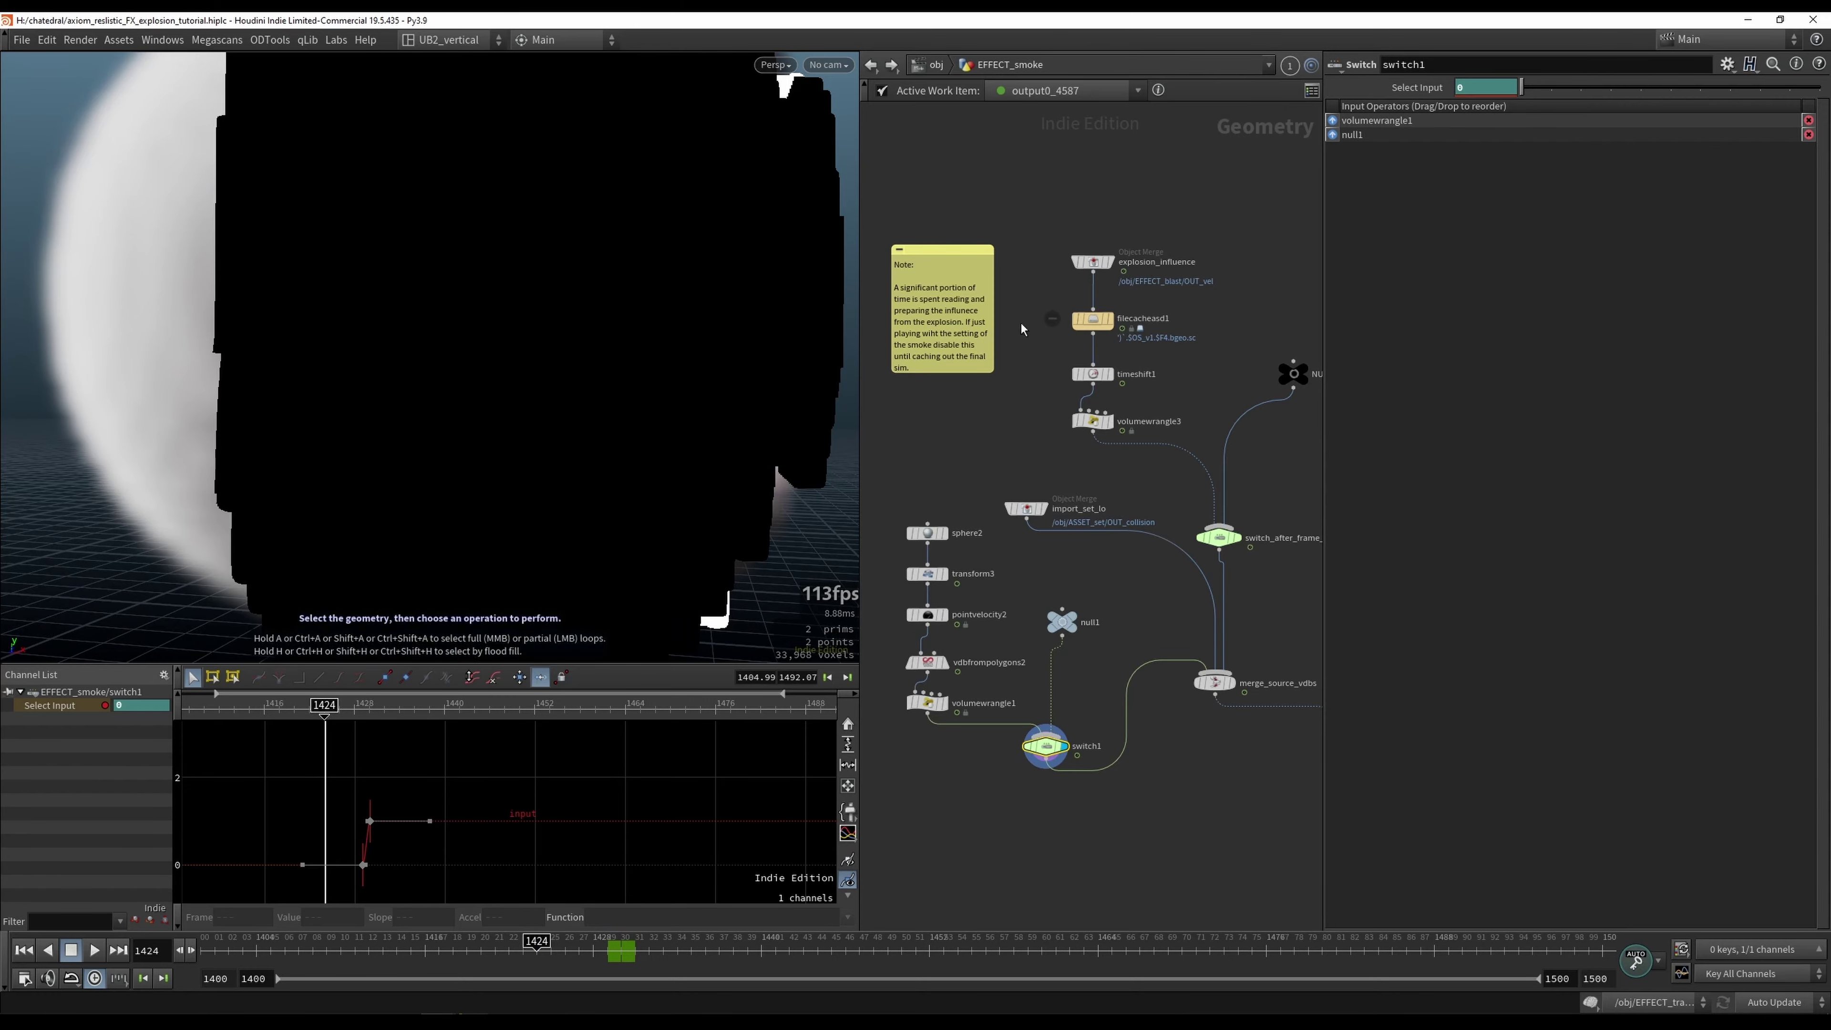
middle_drag(1103, 779, 1074, 749)
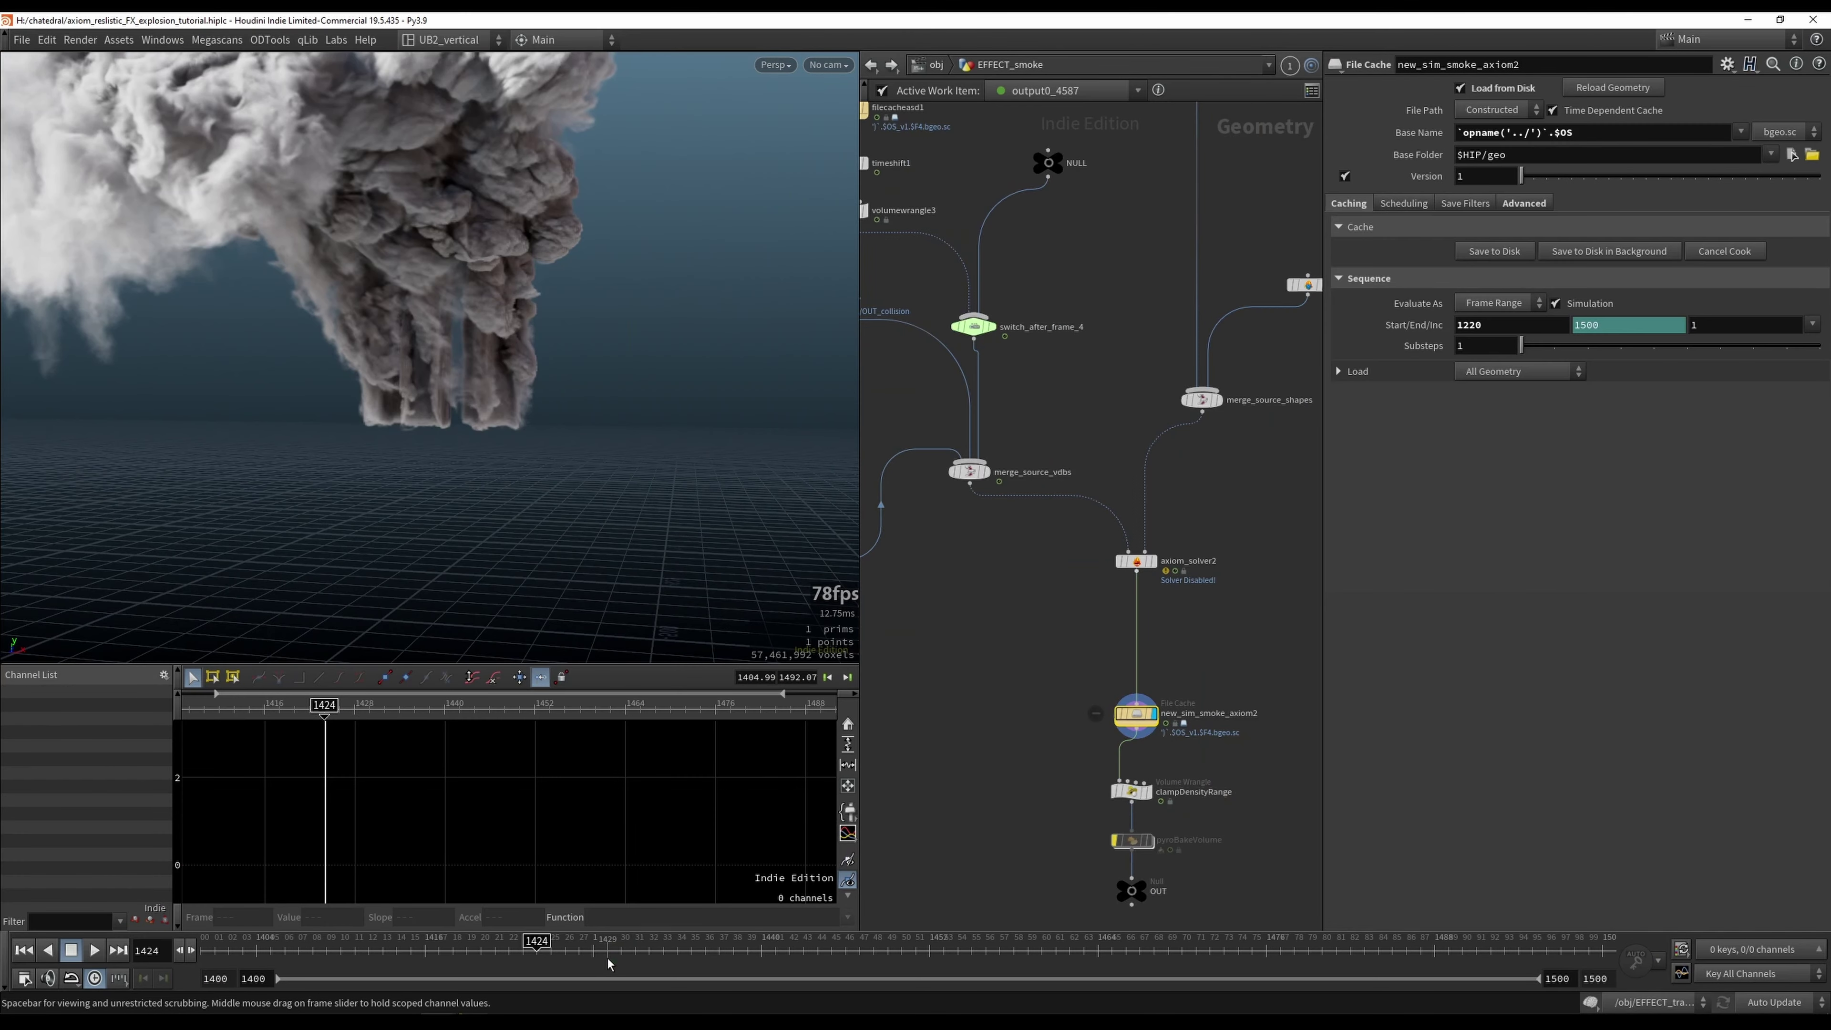
Step: Examine the whole cached smoke plume in new_sim_smoke_axiom2 at frames 1429 and 1430
click(607, 959)
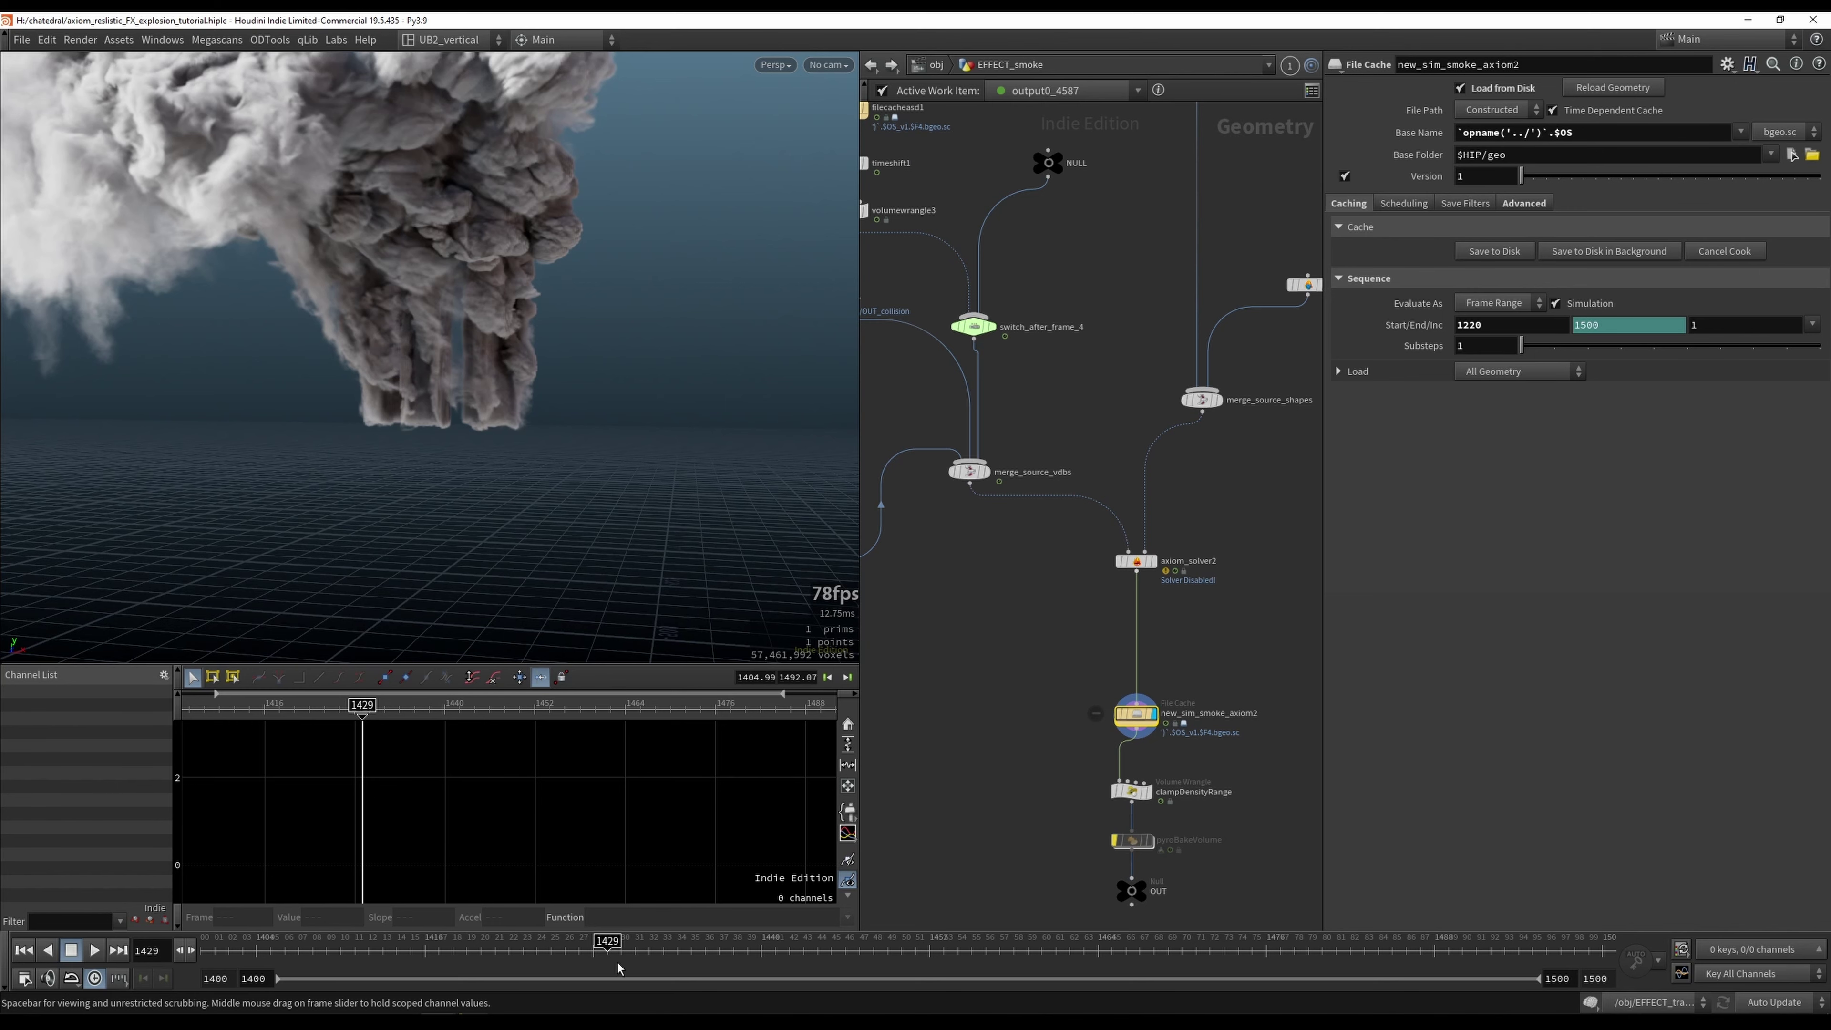
alt+middle_drag(482, 364, 597, 409)
alt+right_drag(597, 409, 368, 336)
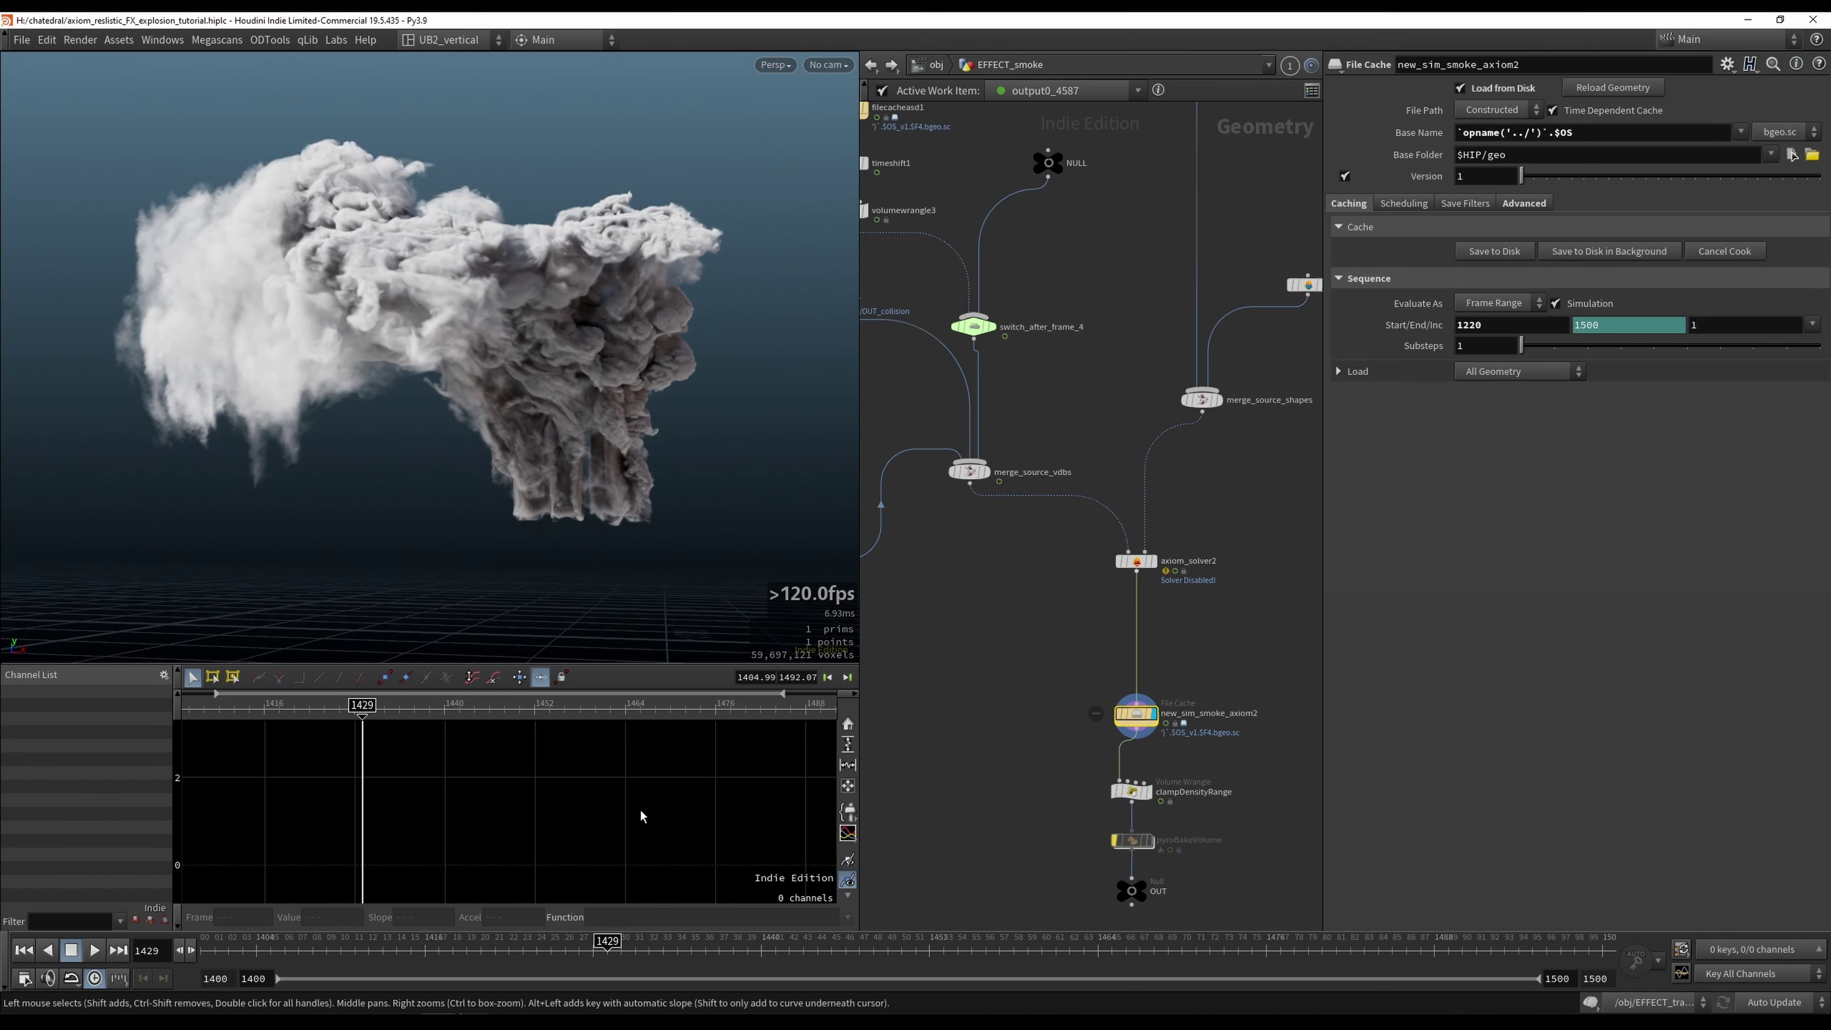
click(624, 950)
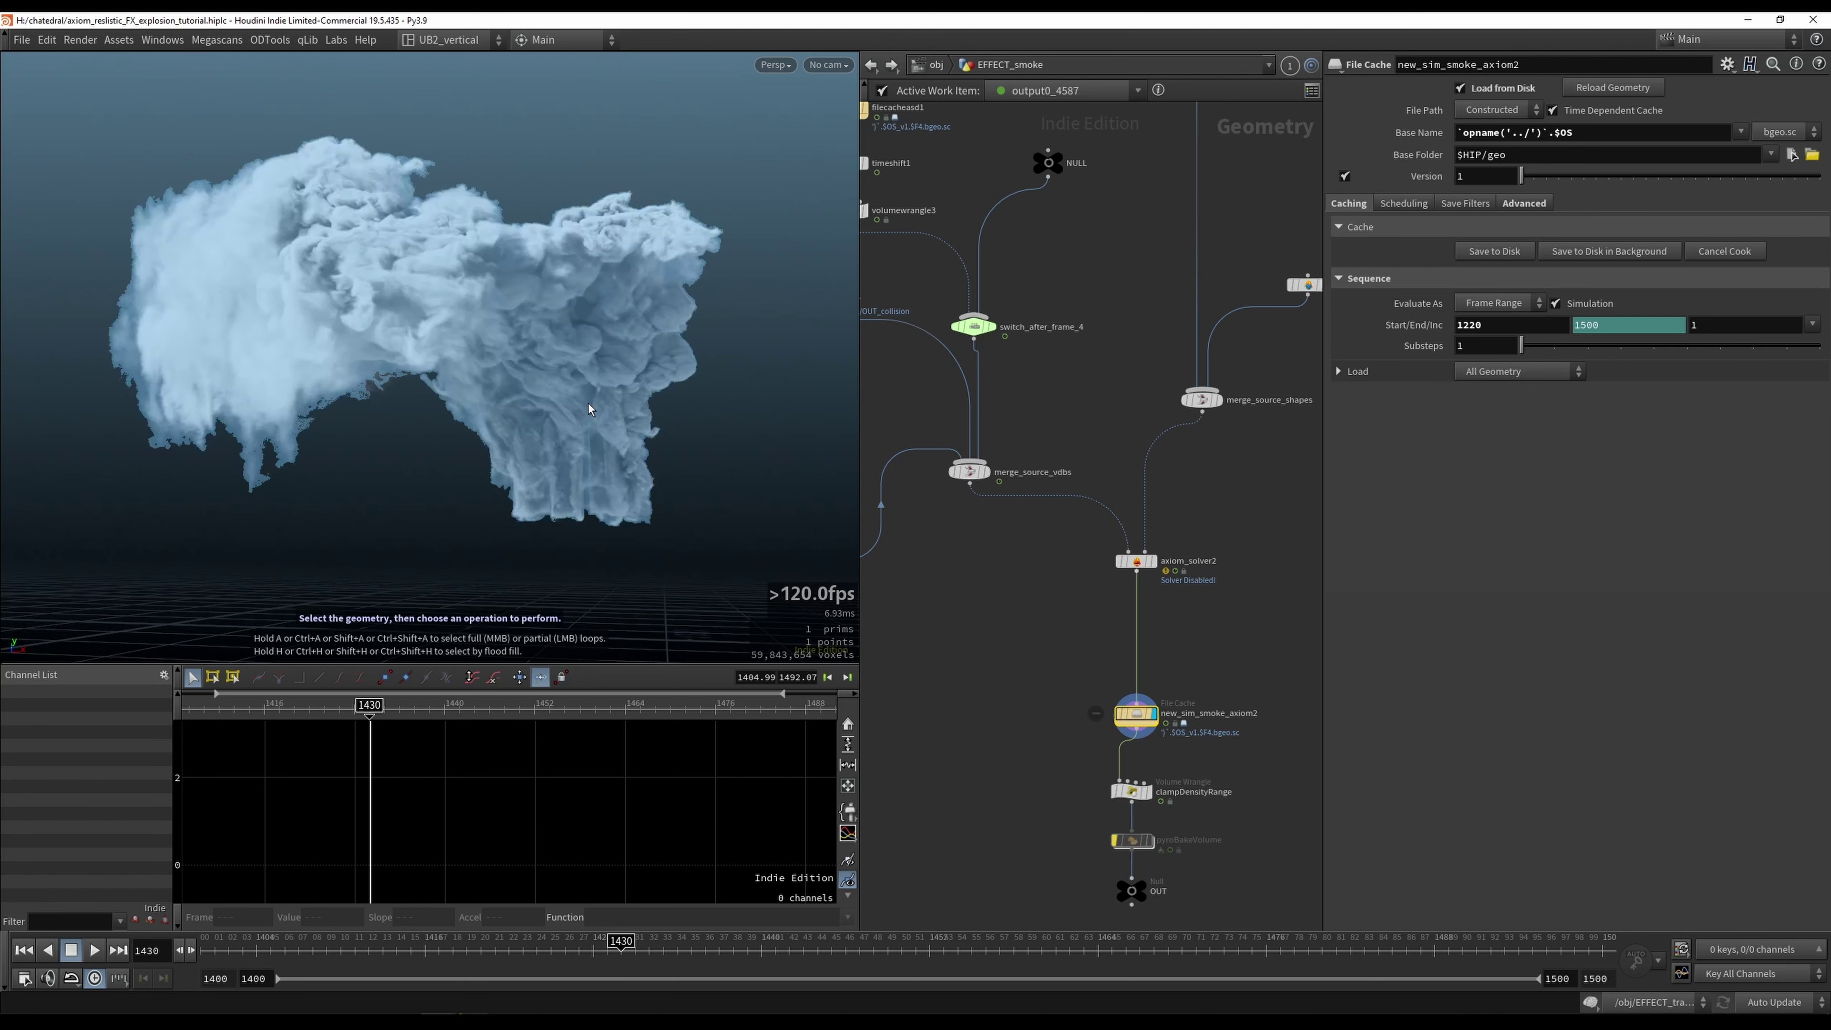
alt+right_drag(674, 491, 627, 369)
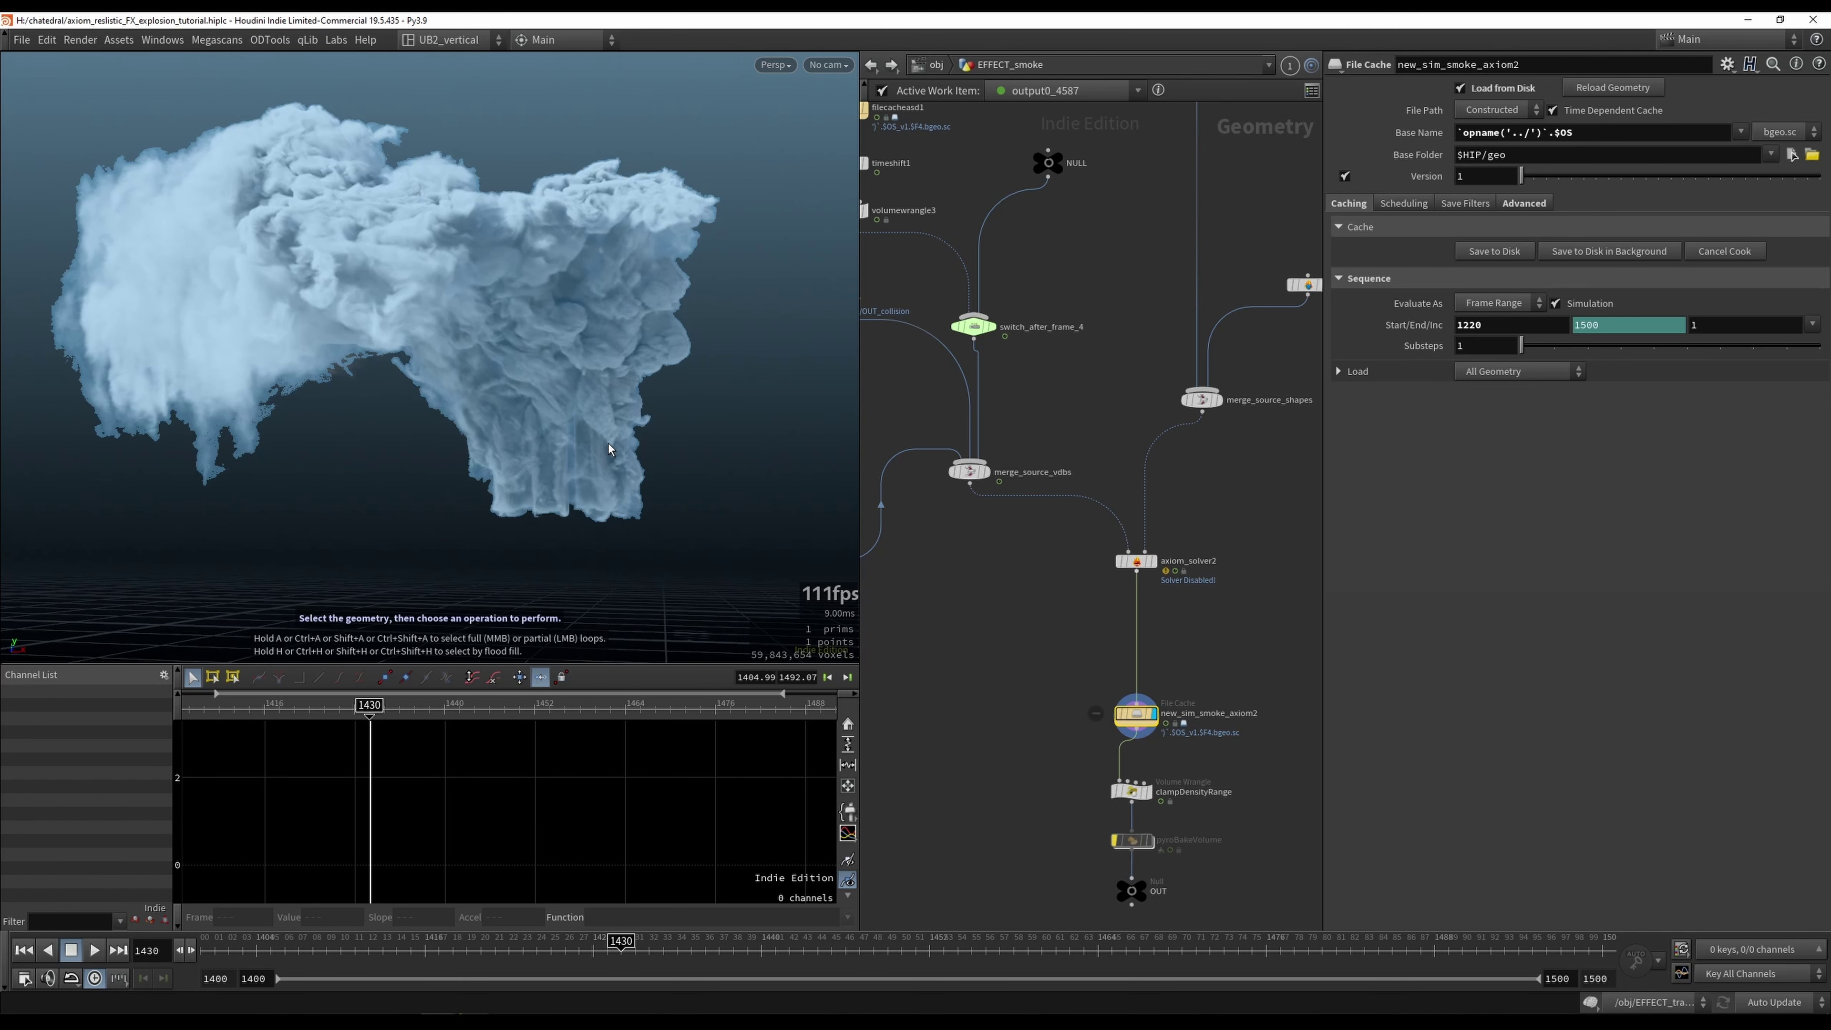
Step: Display switch1 and scrub the timeline to frame 1435 to check its animated input
middle_drag(957, 639, 1120, 664)
key(r)
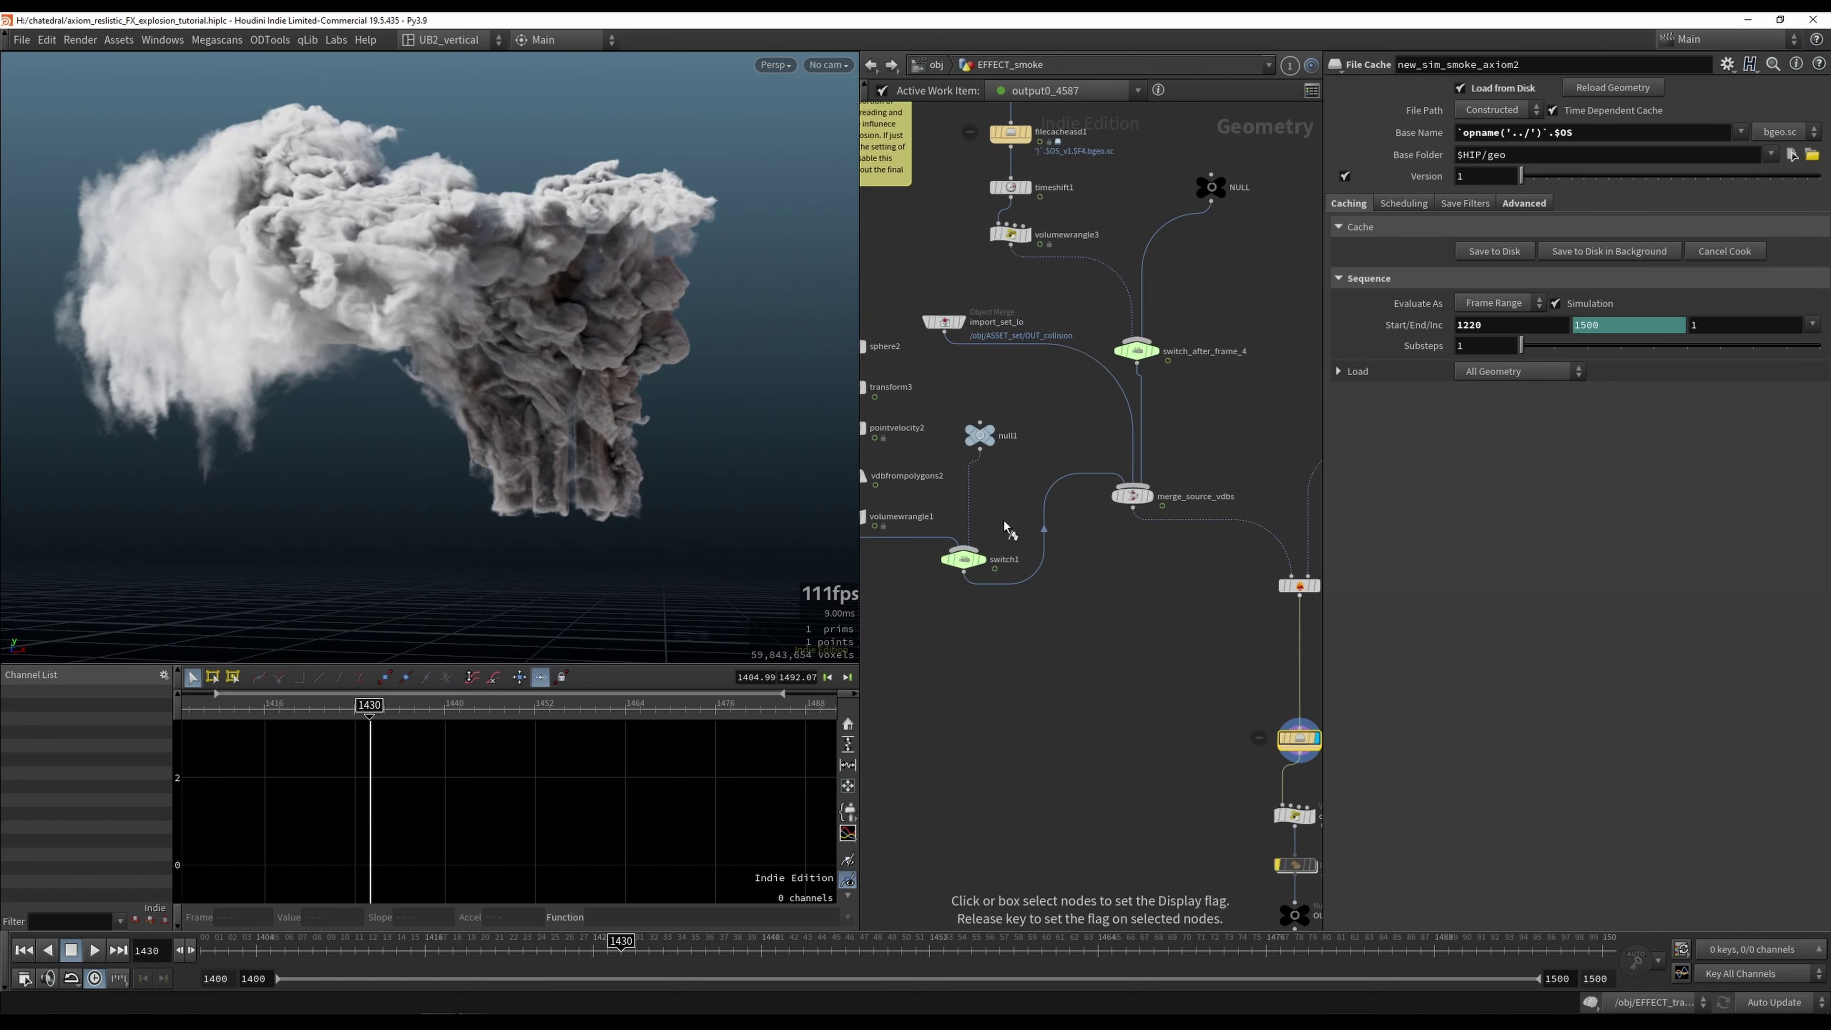
click(964, 559)
drag(617, 948, 691, 943)
Step: Display pointvelocity2 at frame 1428 and examine its curl noise settings on the sphere
scroll(1073, 276, up, 3)
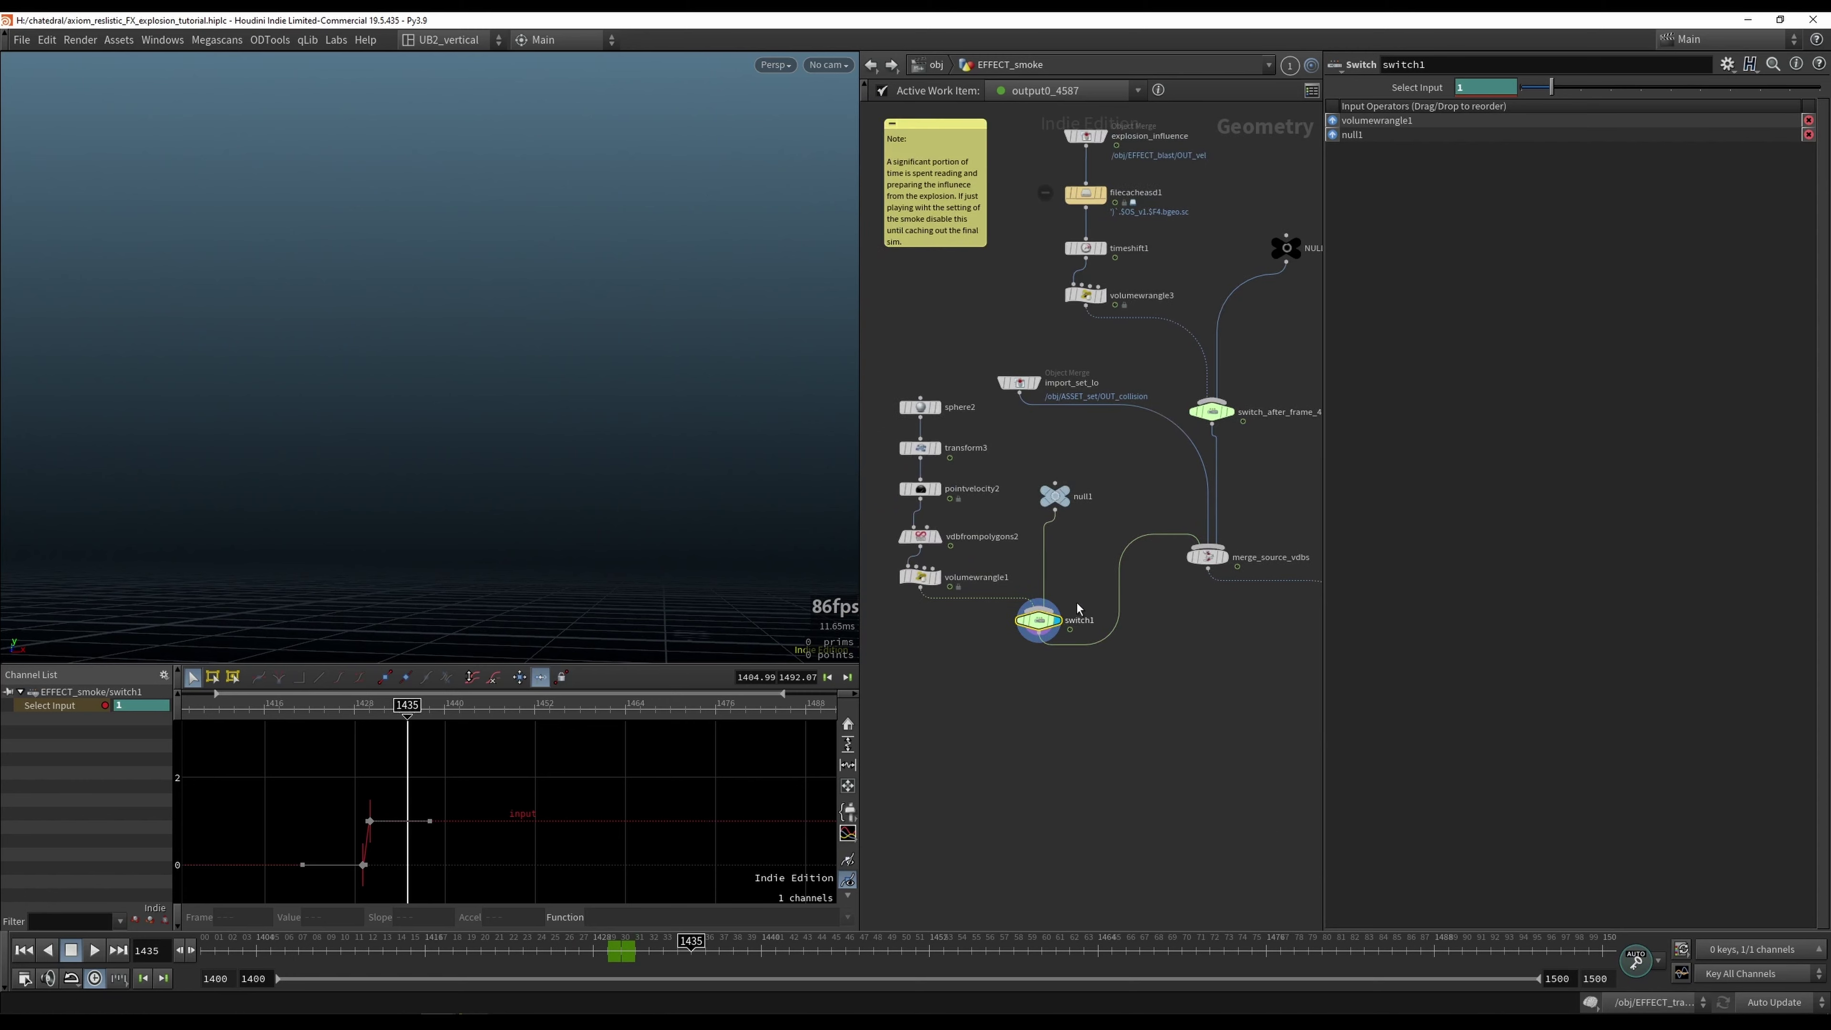
click(930, 417)
click(930, 533)
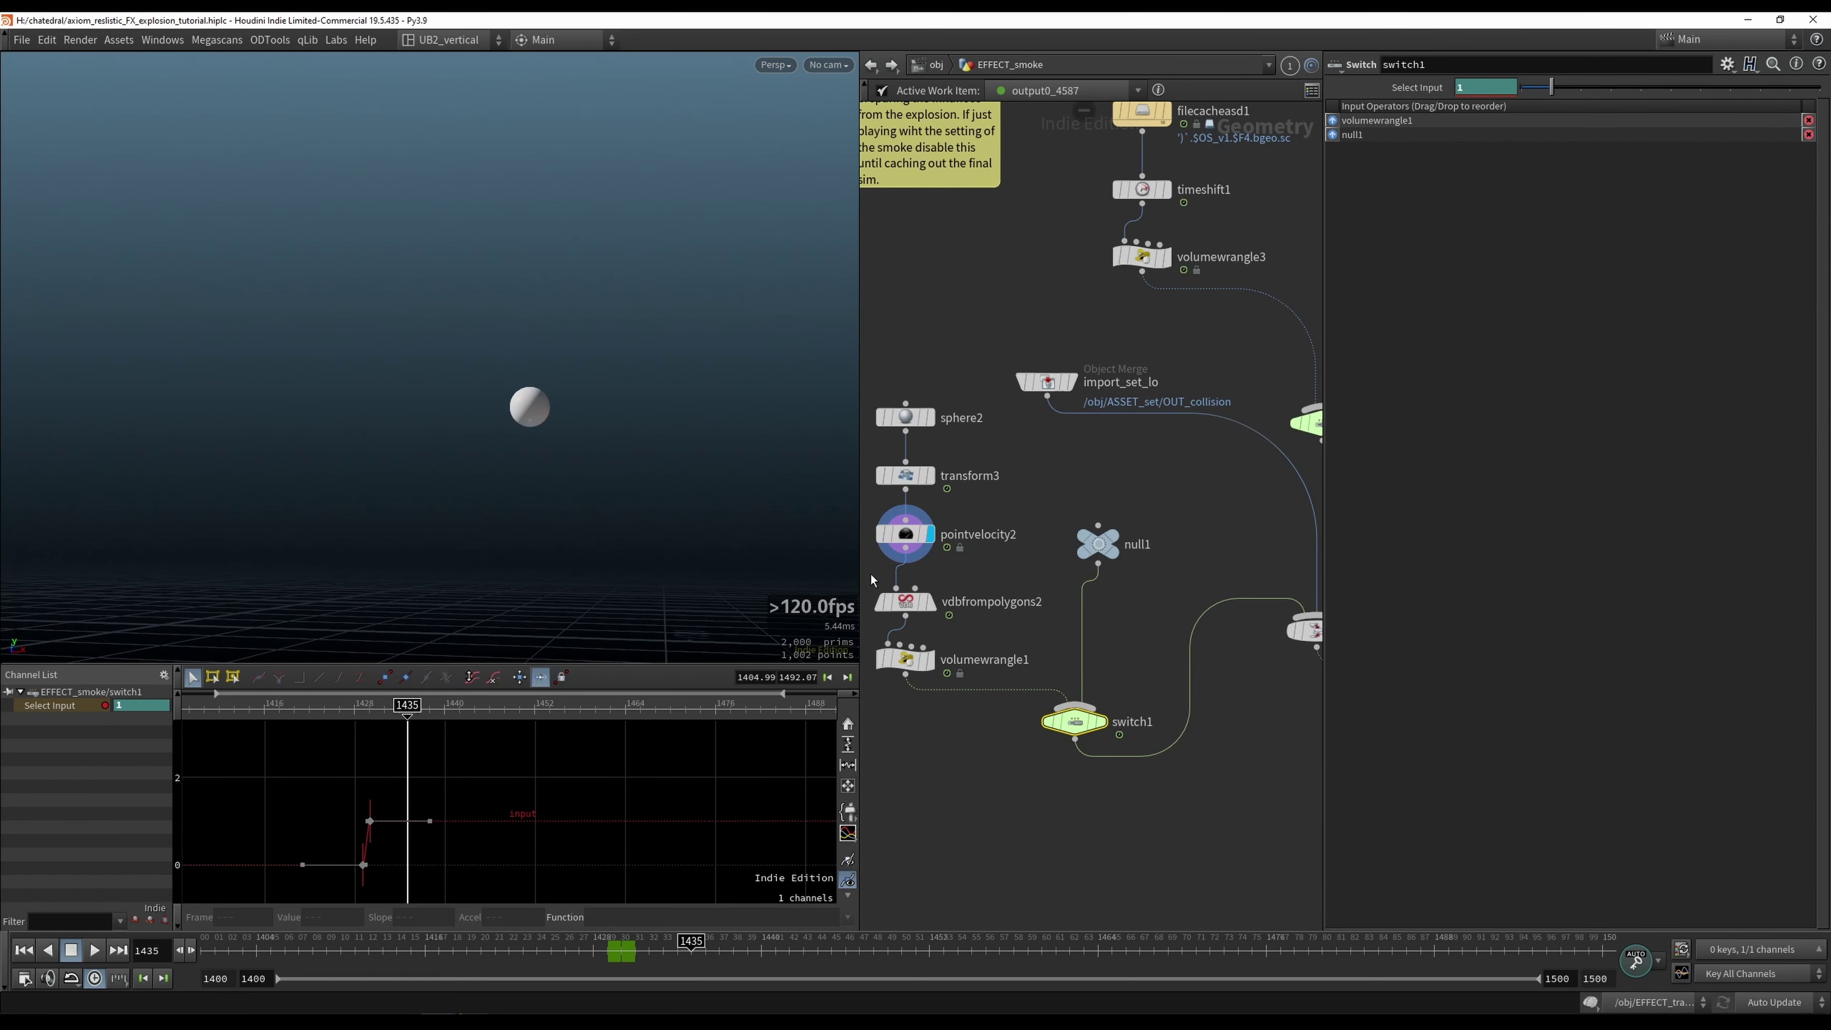
drag(599, 946, 594, 947)
click(917, 534)
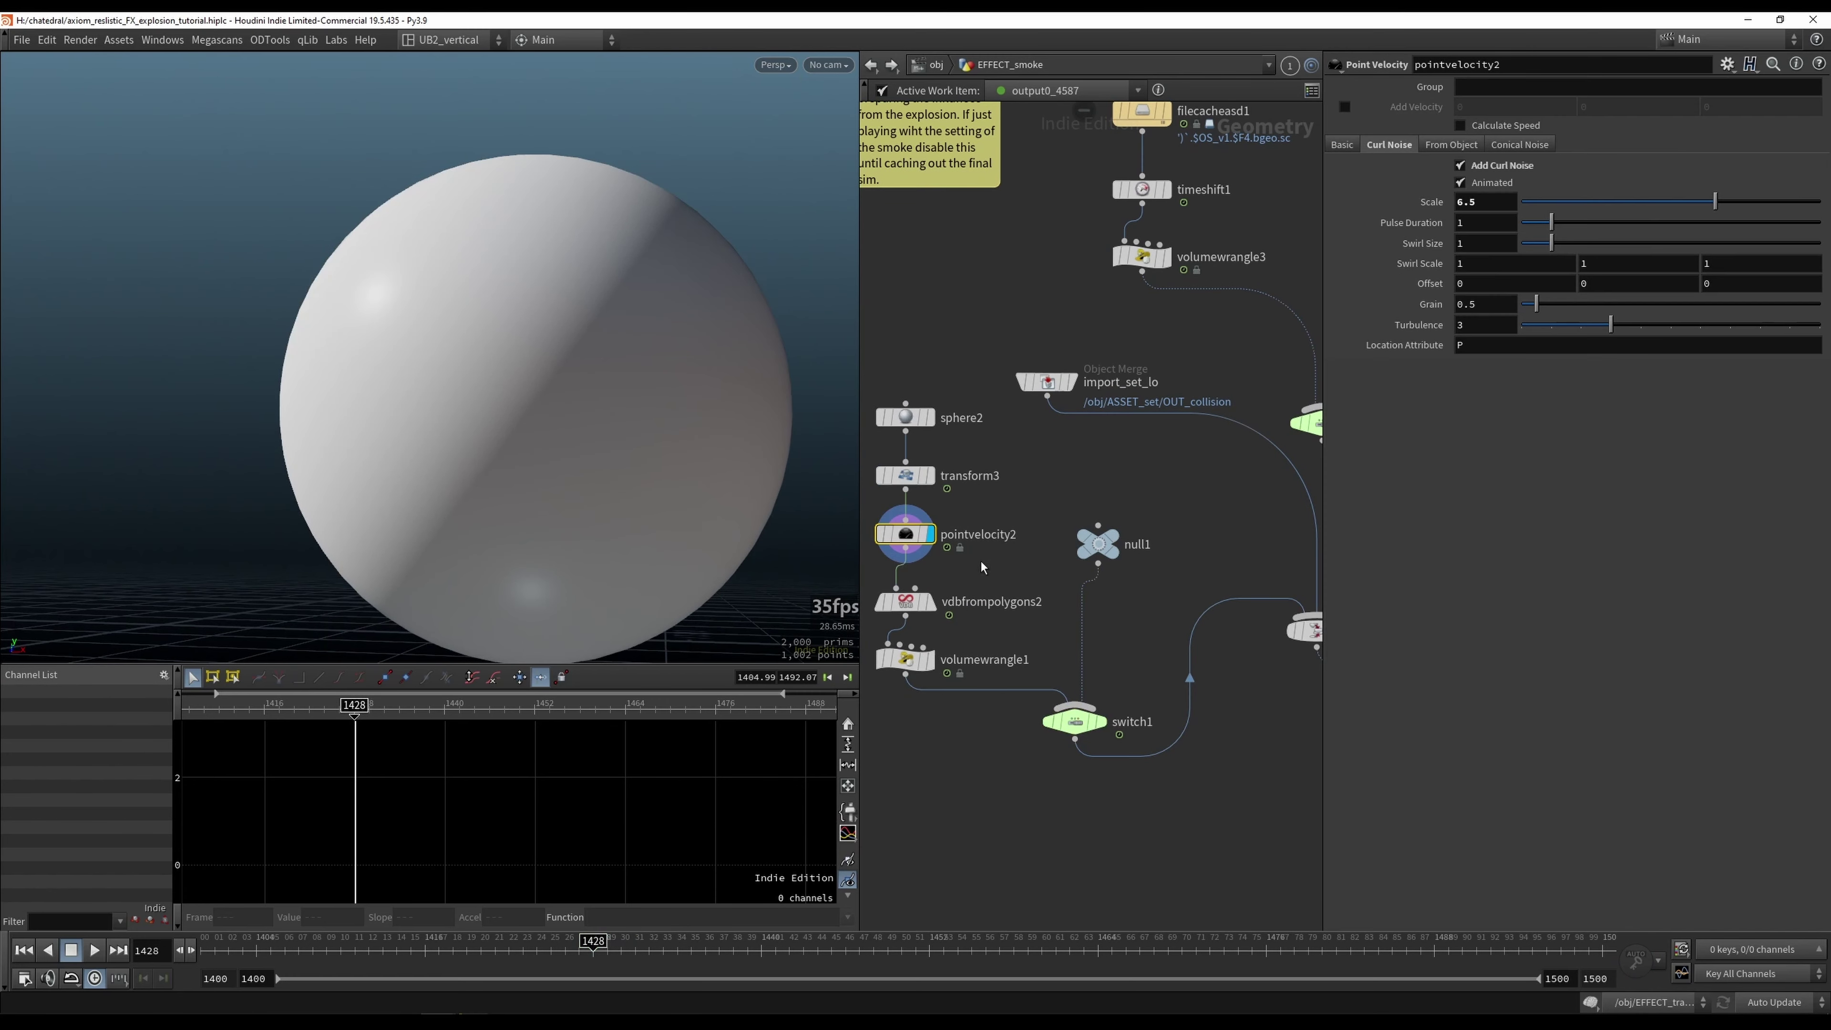
Step: Display vdbfrompolygons2 to check its influence and influenceVel VDB names, and read the expression in volumewrangle1
key(Down)
click(930, 603)
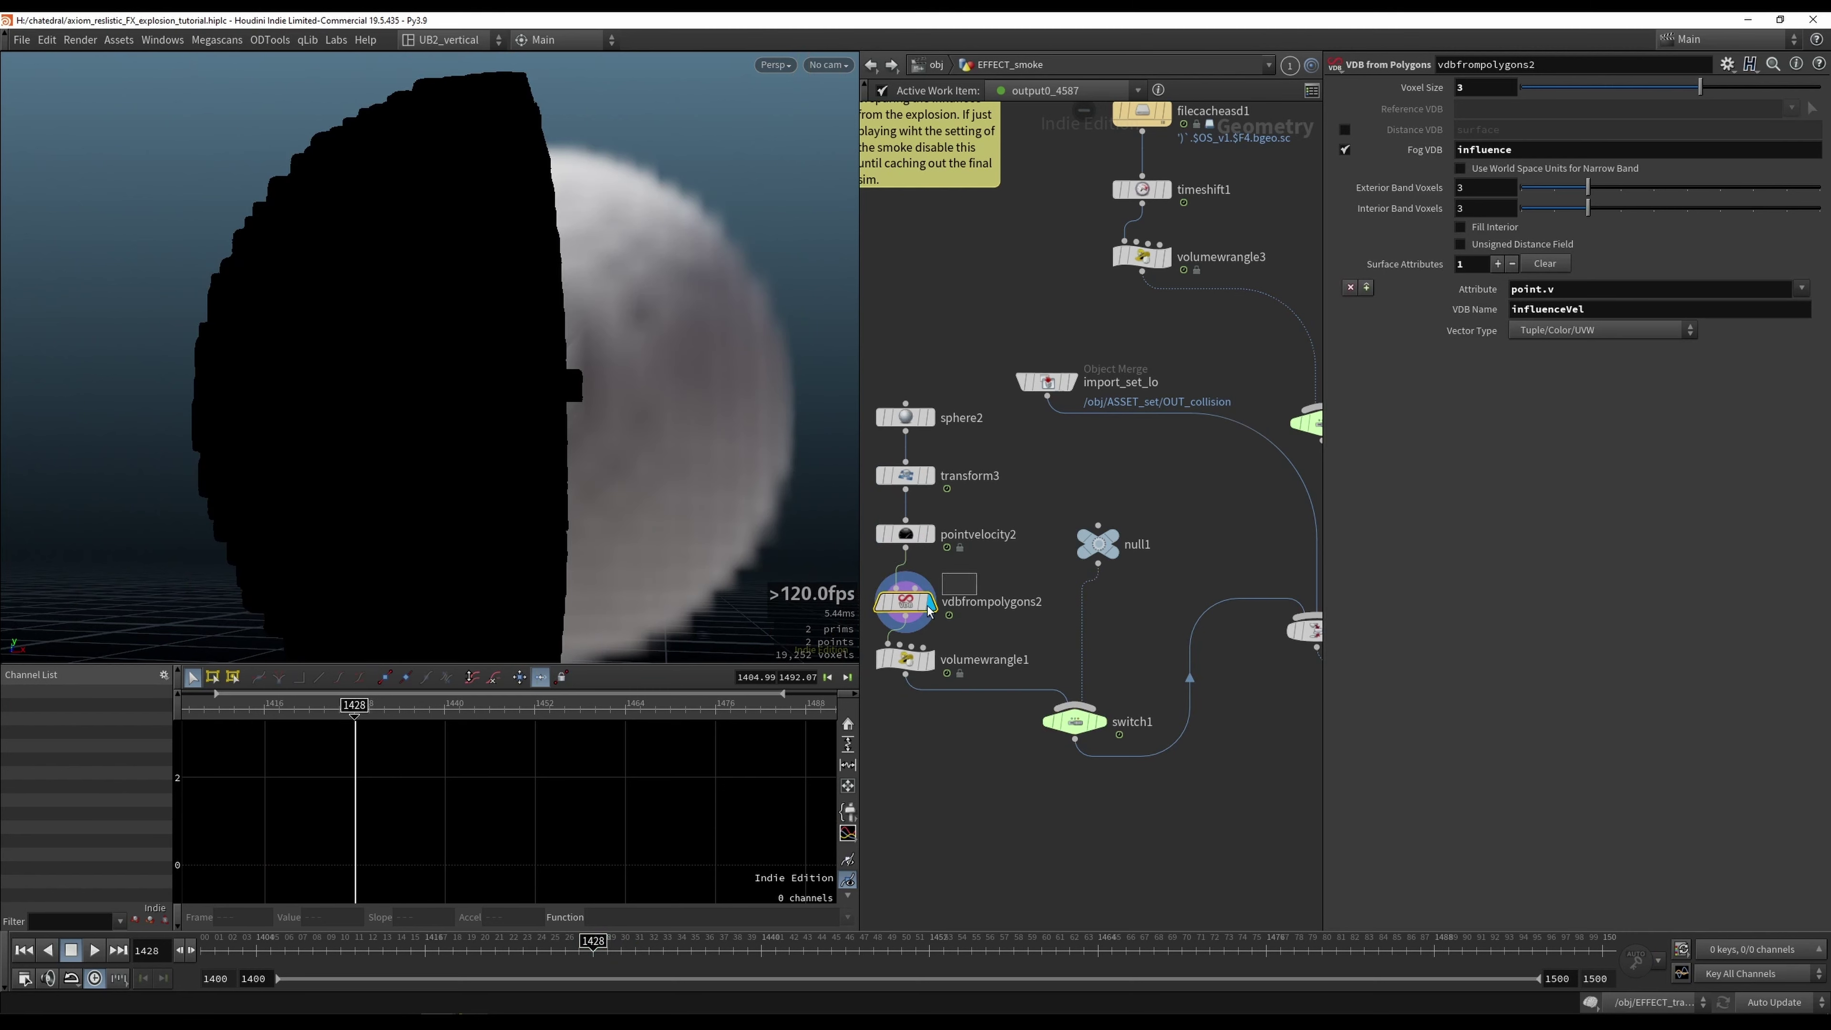
middle_drag(1003, 583, 1021, 521)
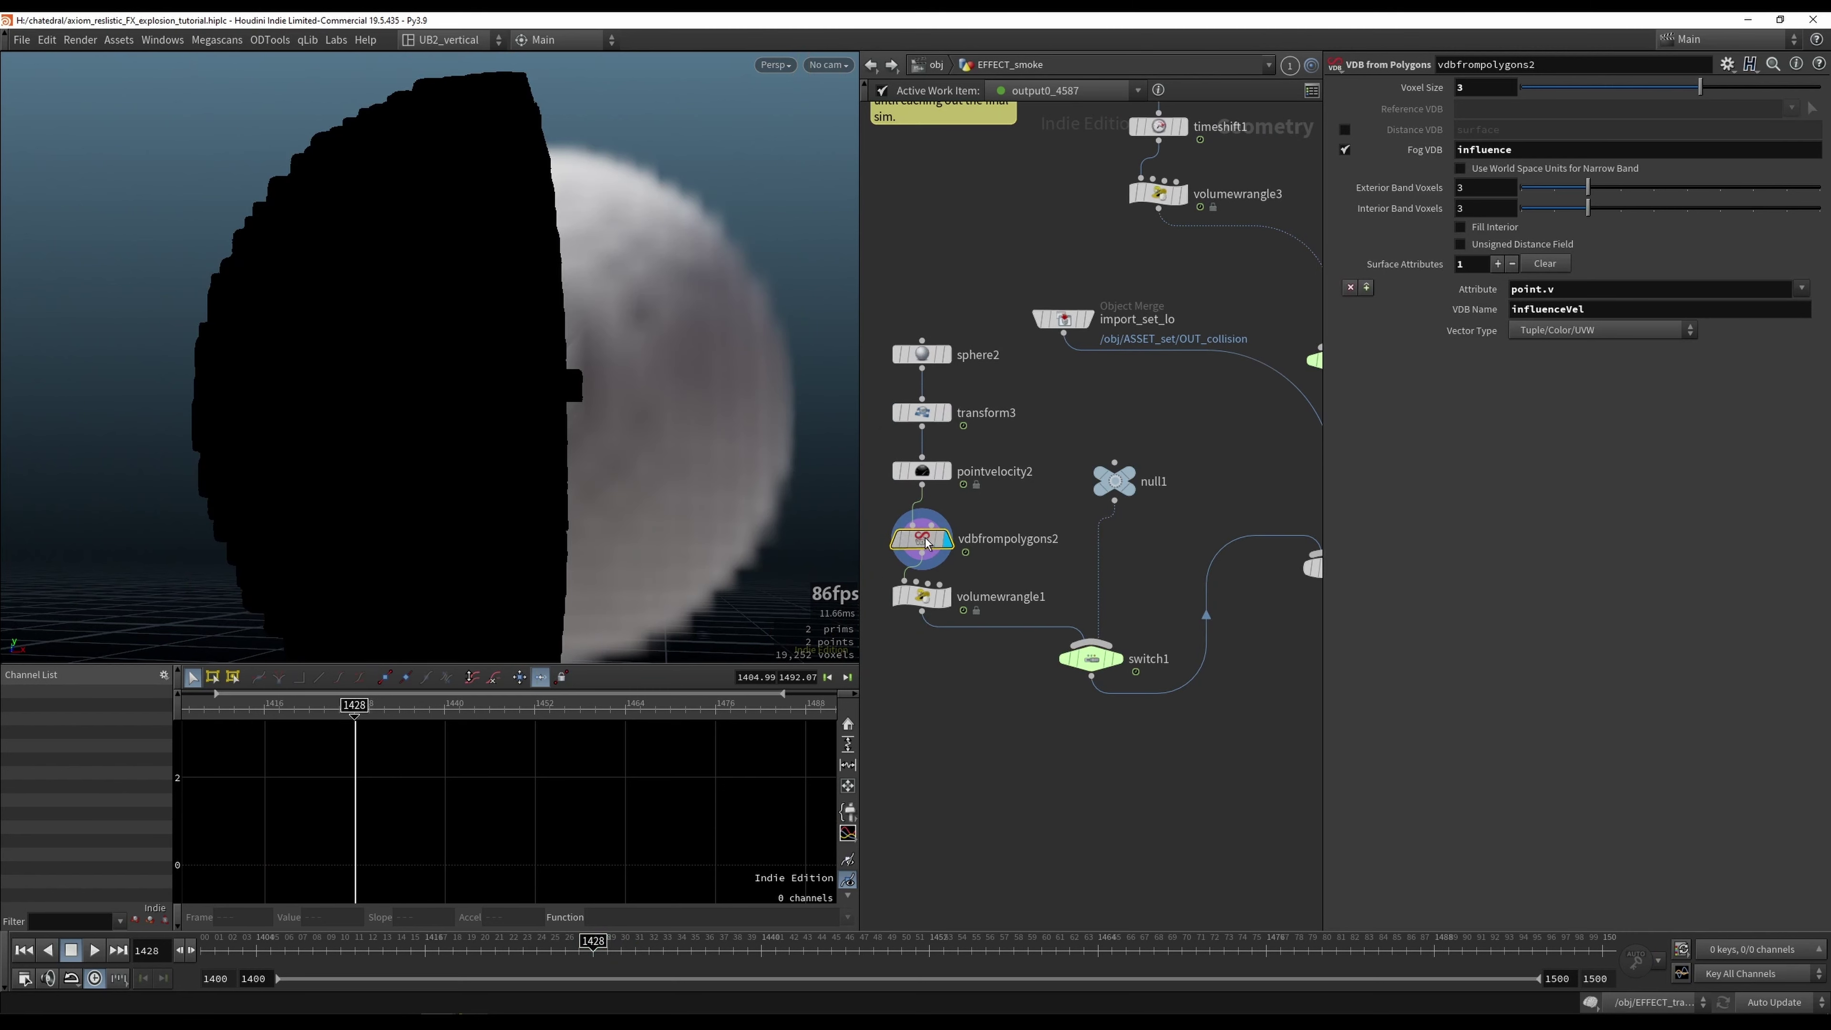
double_click(1476, 150)
double_click(1599, 314)
click(936, 598)
drag(1527, 234, 1341, 177)
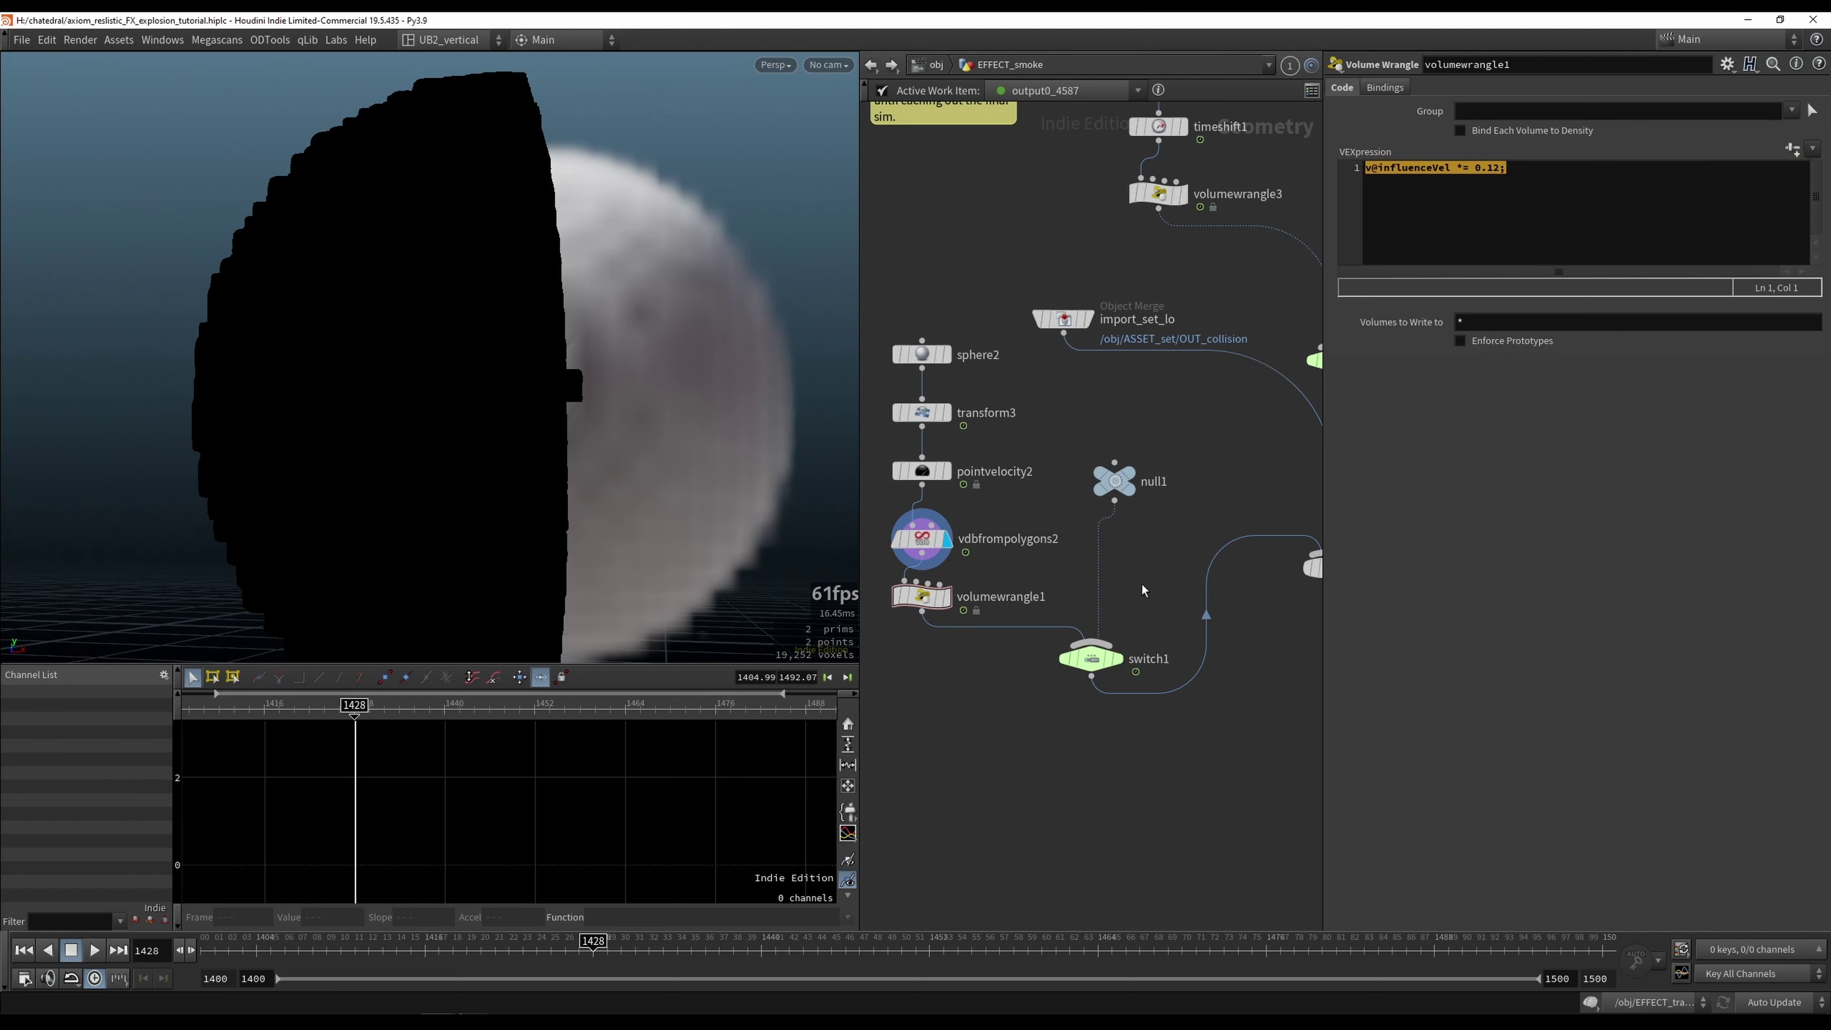
Step: Display axiom_solver2 and duplicate it with its inputs as a second solver beside it
scroll(1164, 556, down, 3)
middle_drag(1173, 613, 959, 632)
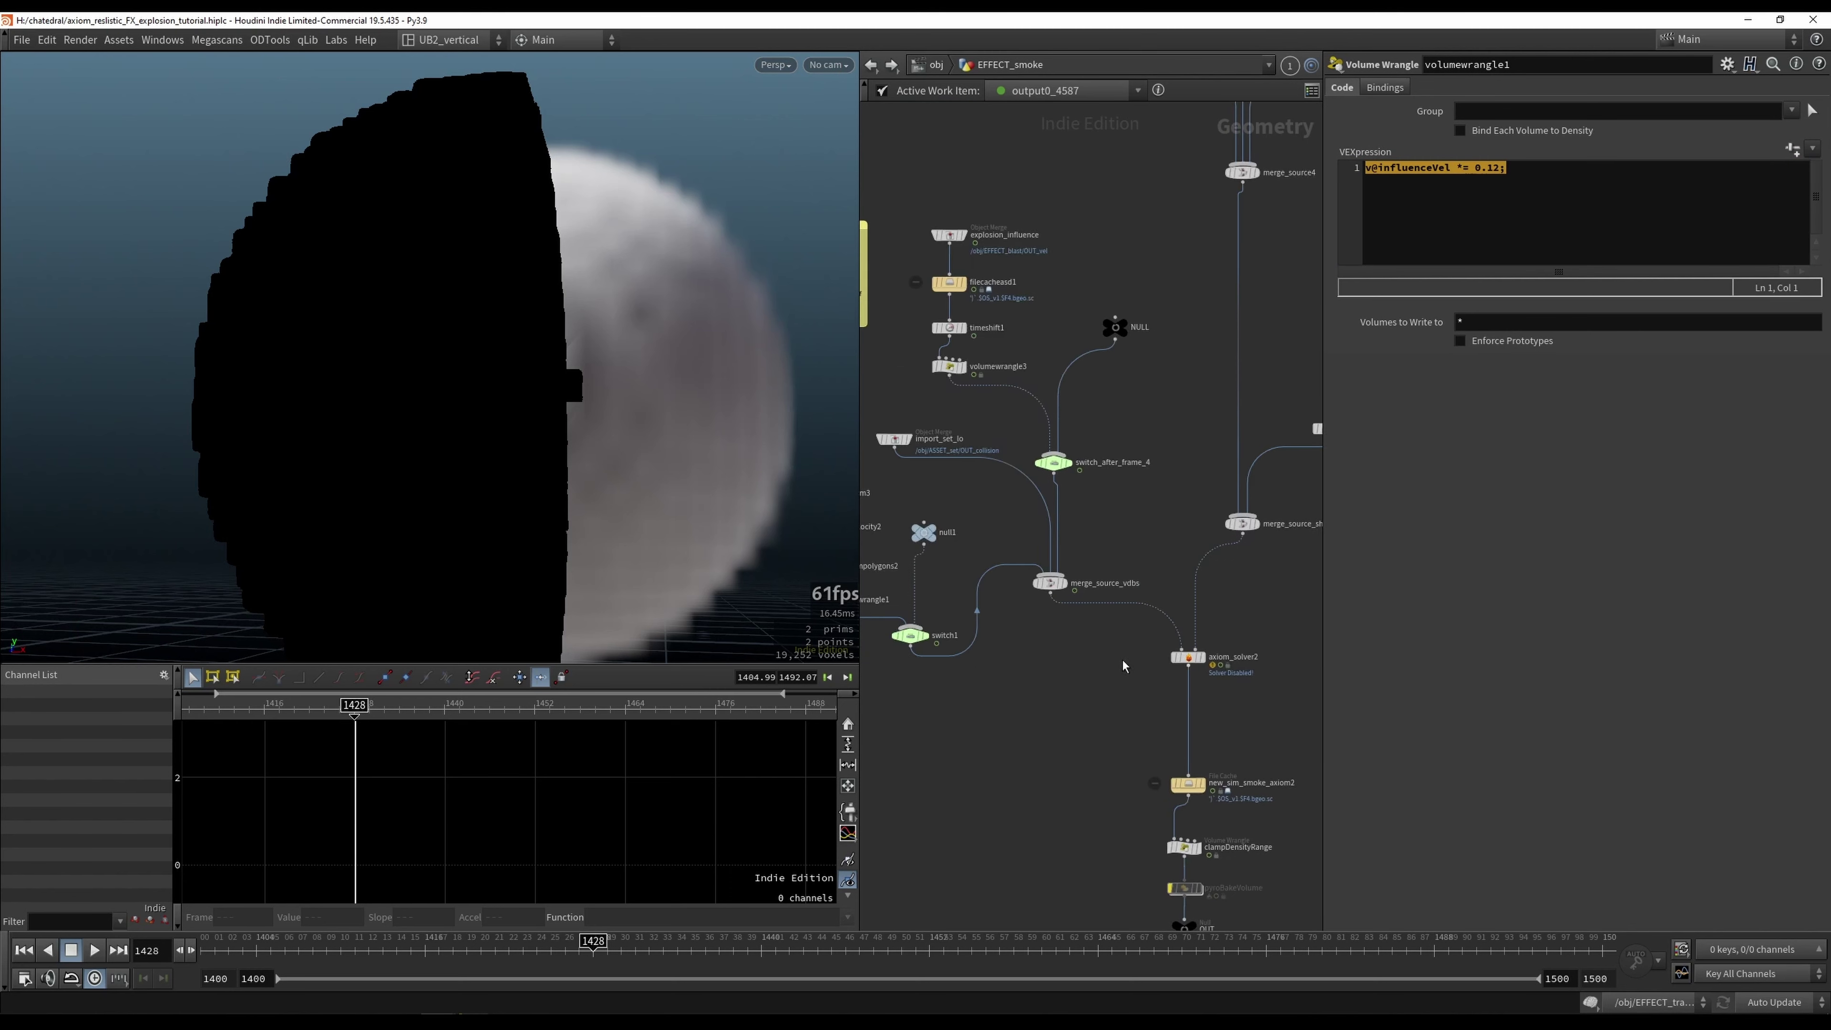
middle_drag(1257, 631, 1119, 631)
click(1098, 631)
scroll(1158, 667, up, 2)
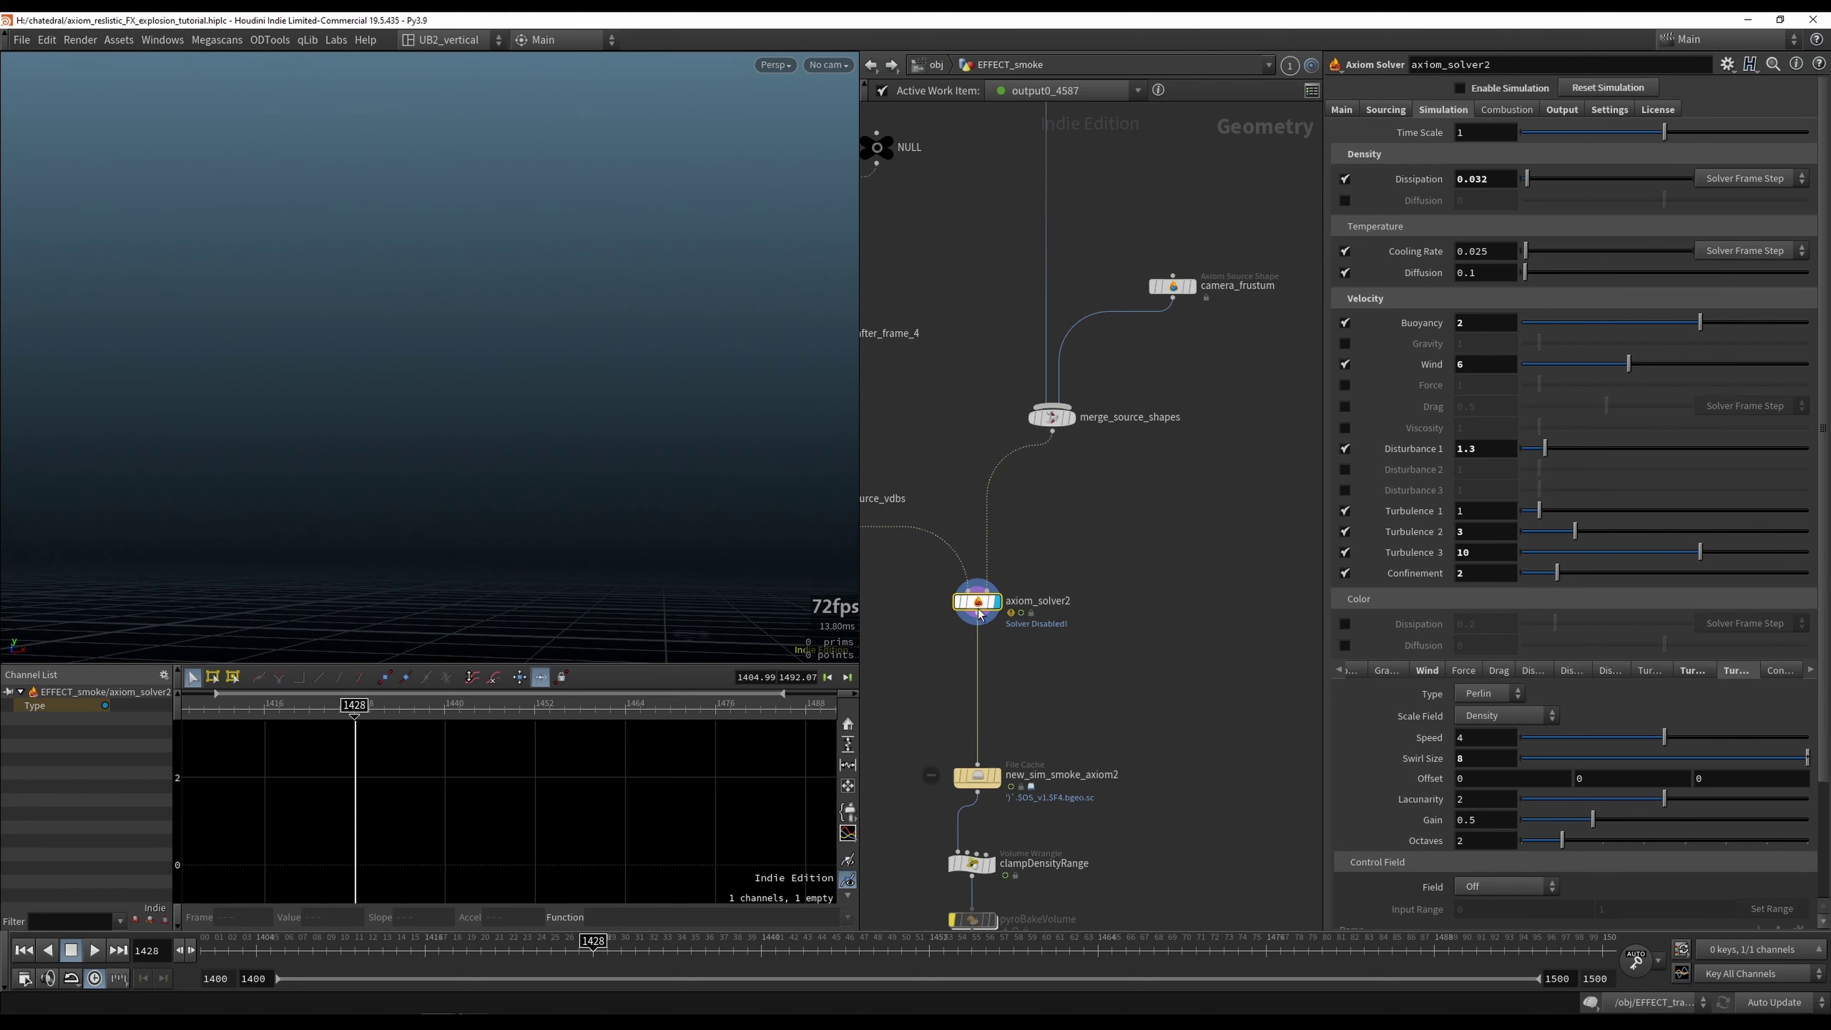
alt+drag(992, 604, 1156, 656)
click(1157, 656)
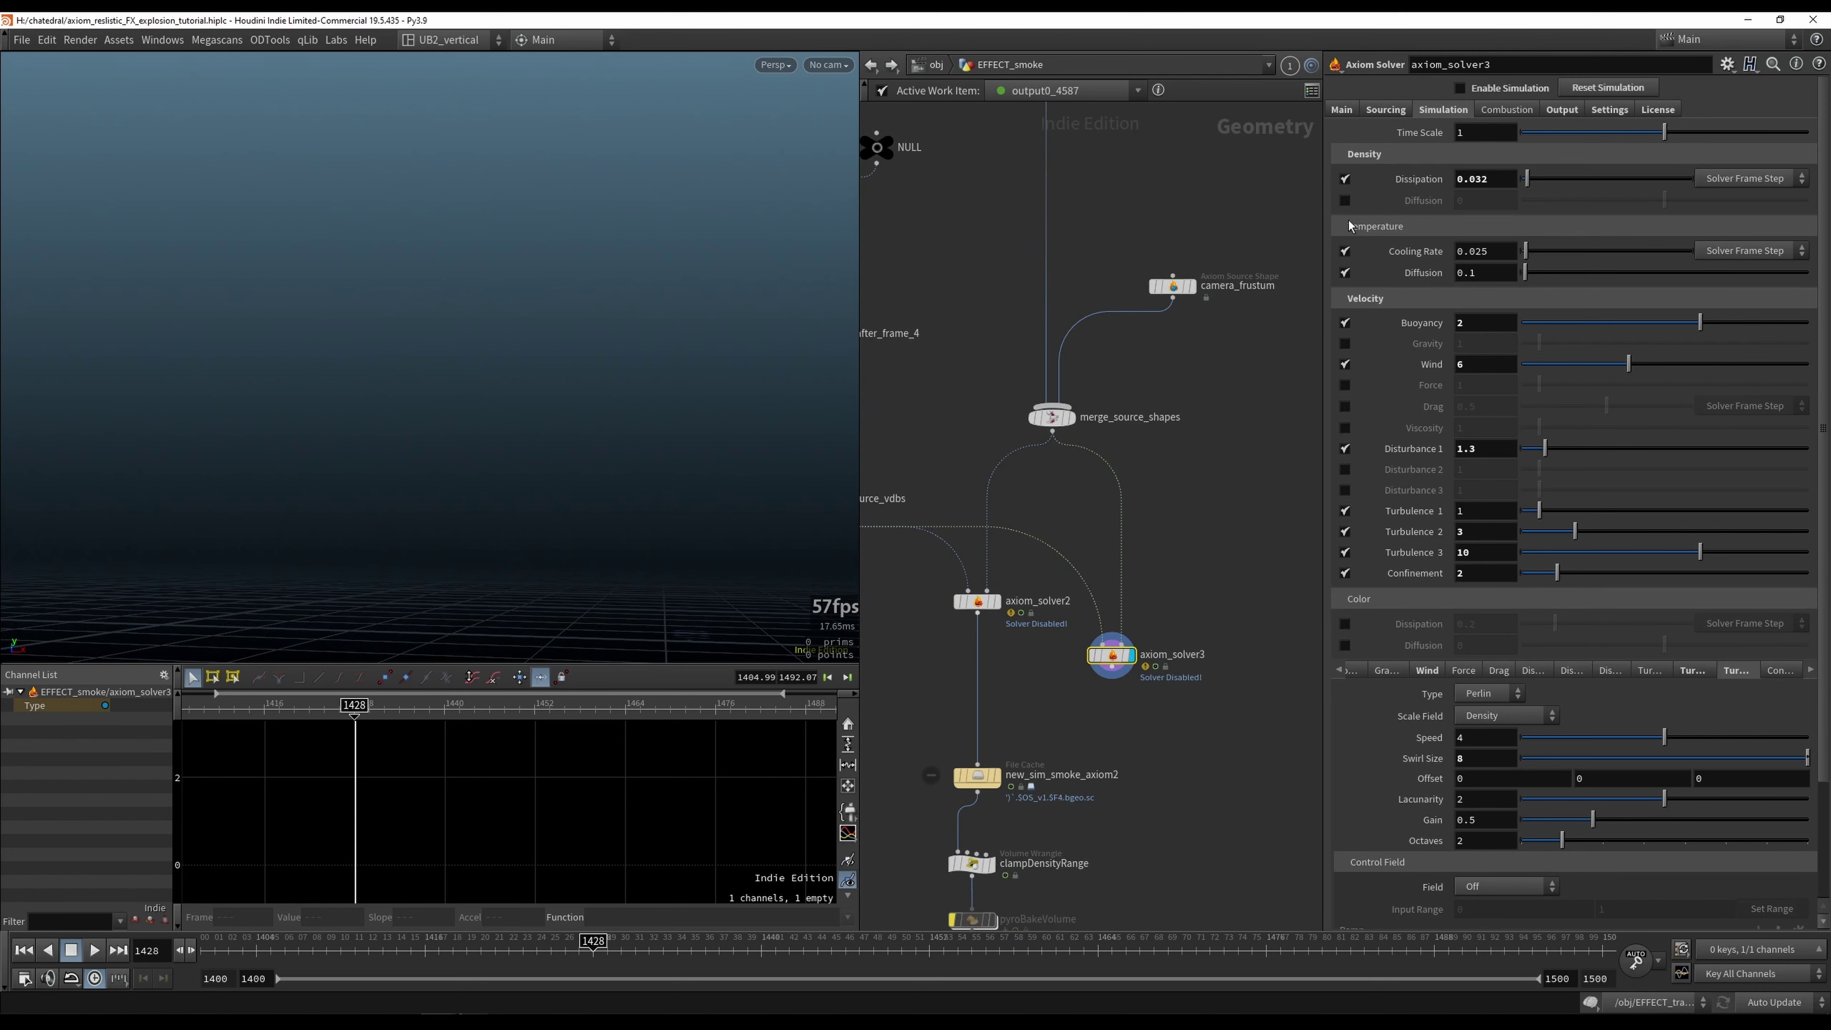
Step: Enable the simulation on axiom_solver3, return to the first frame and review the solver's main settings
key(ctrl+Up)
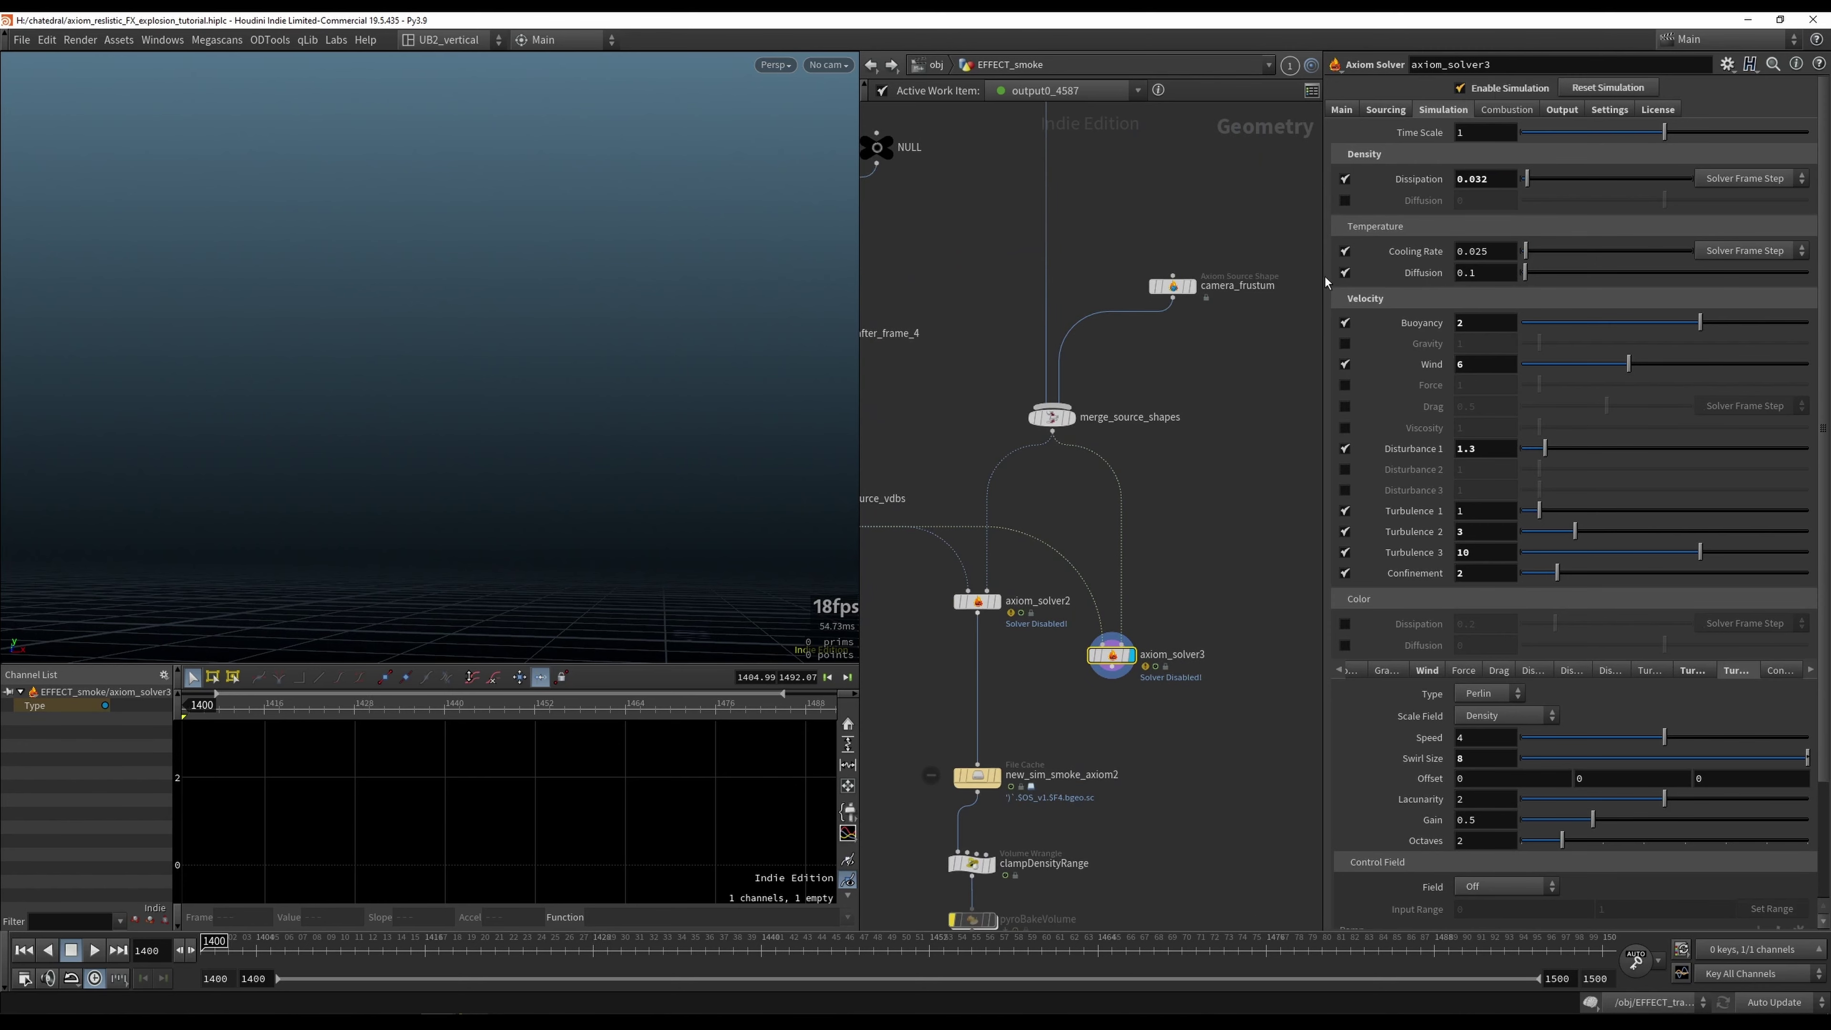
click(1342, 110)
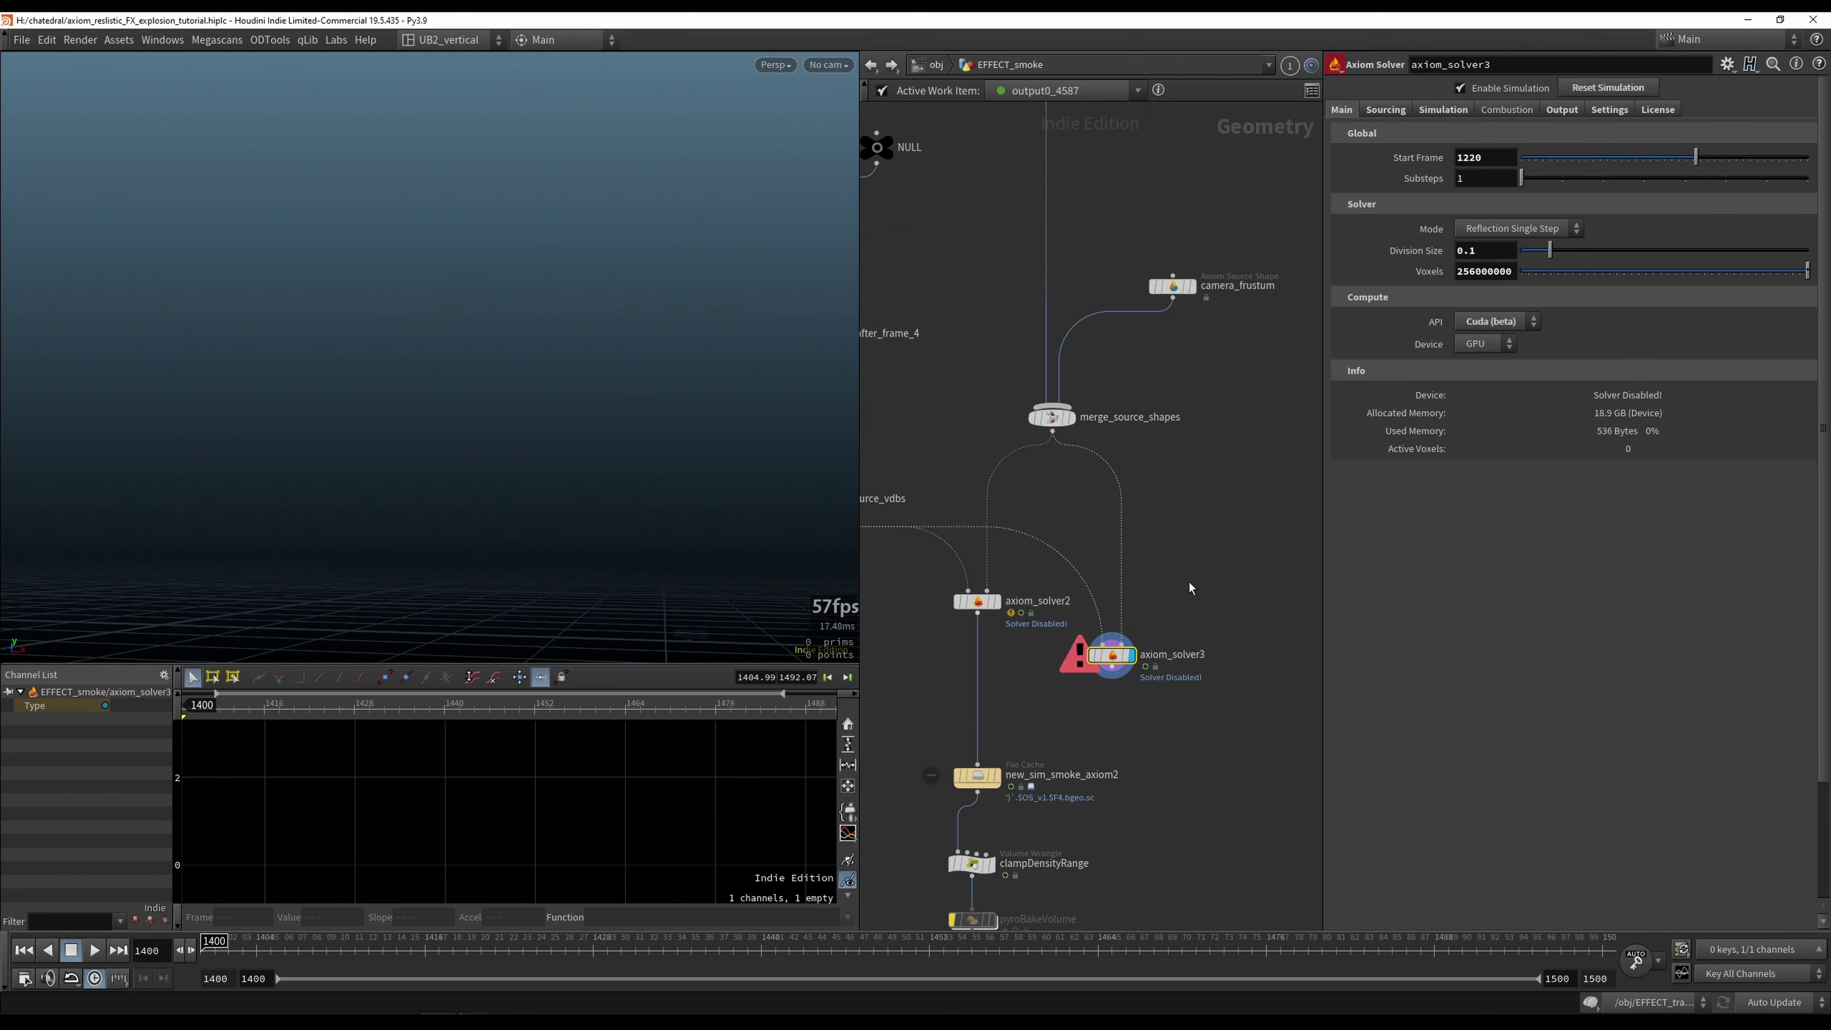
drag(1108, 682, 1134, 679)
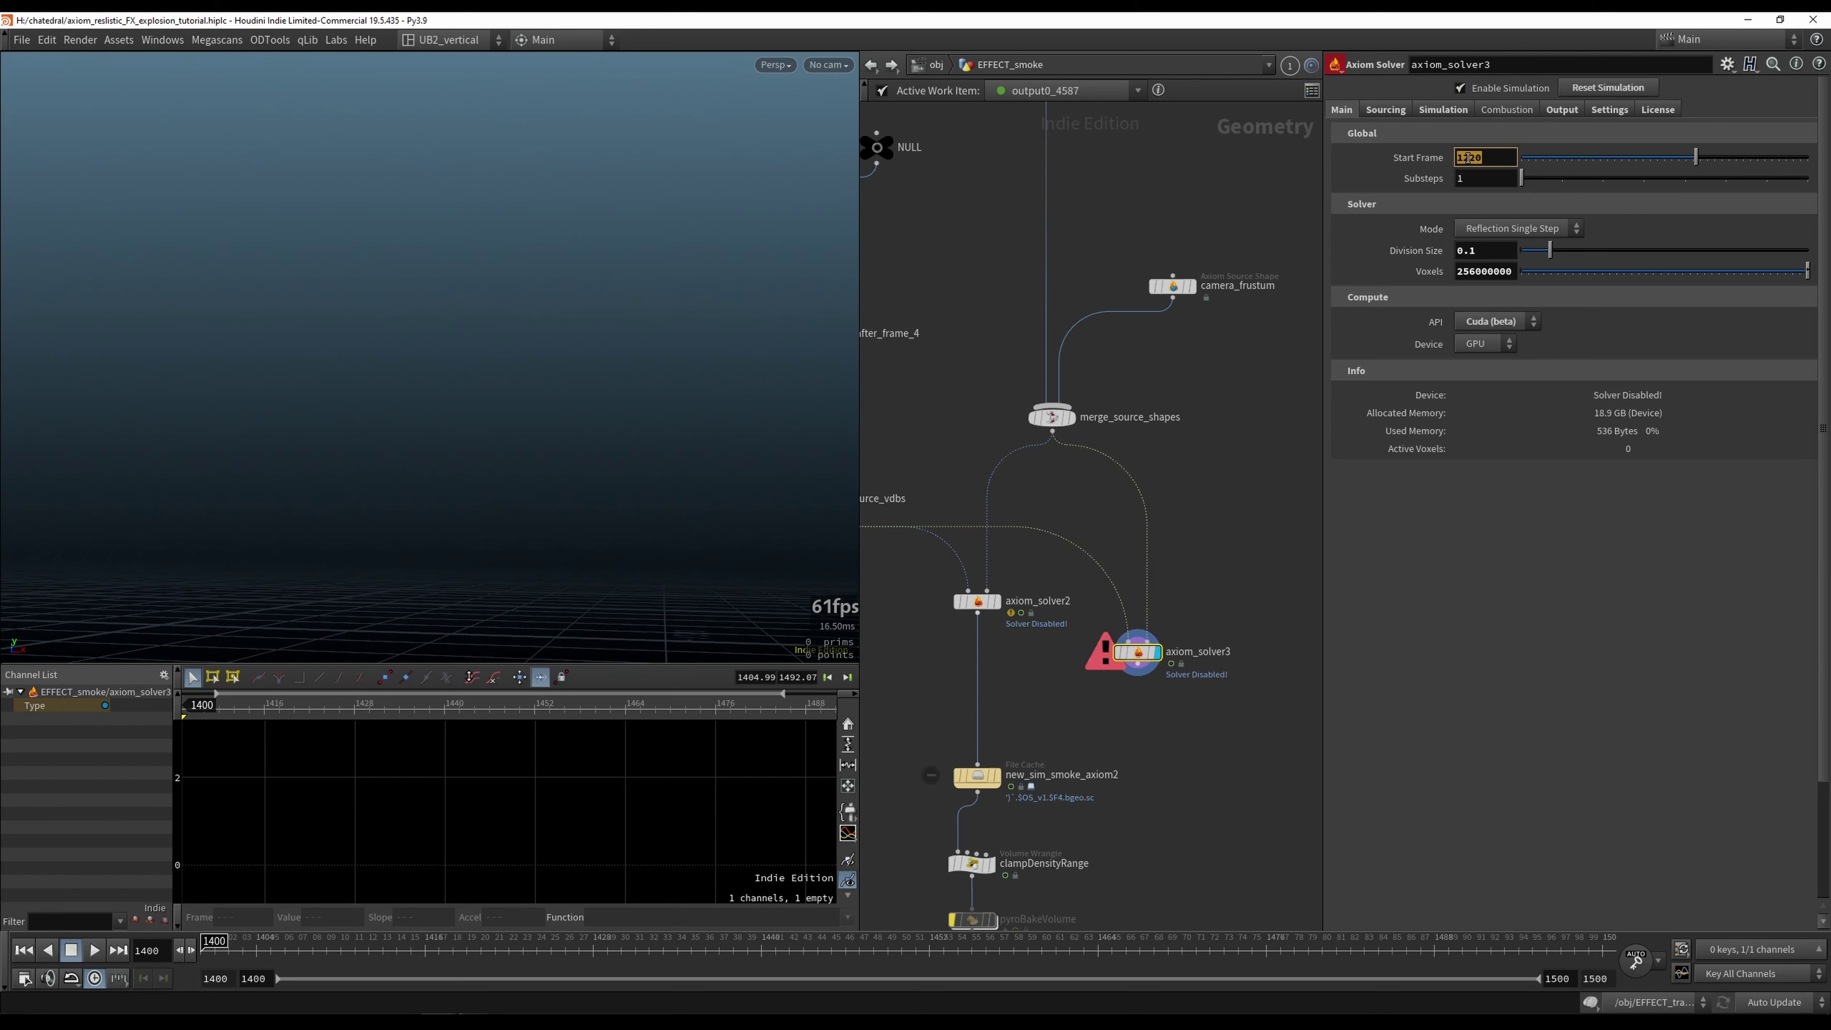
click(1191, 568)
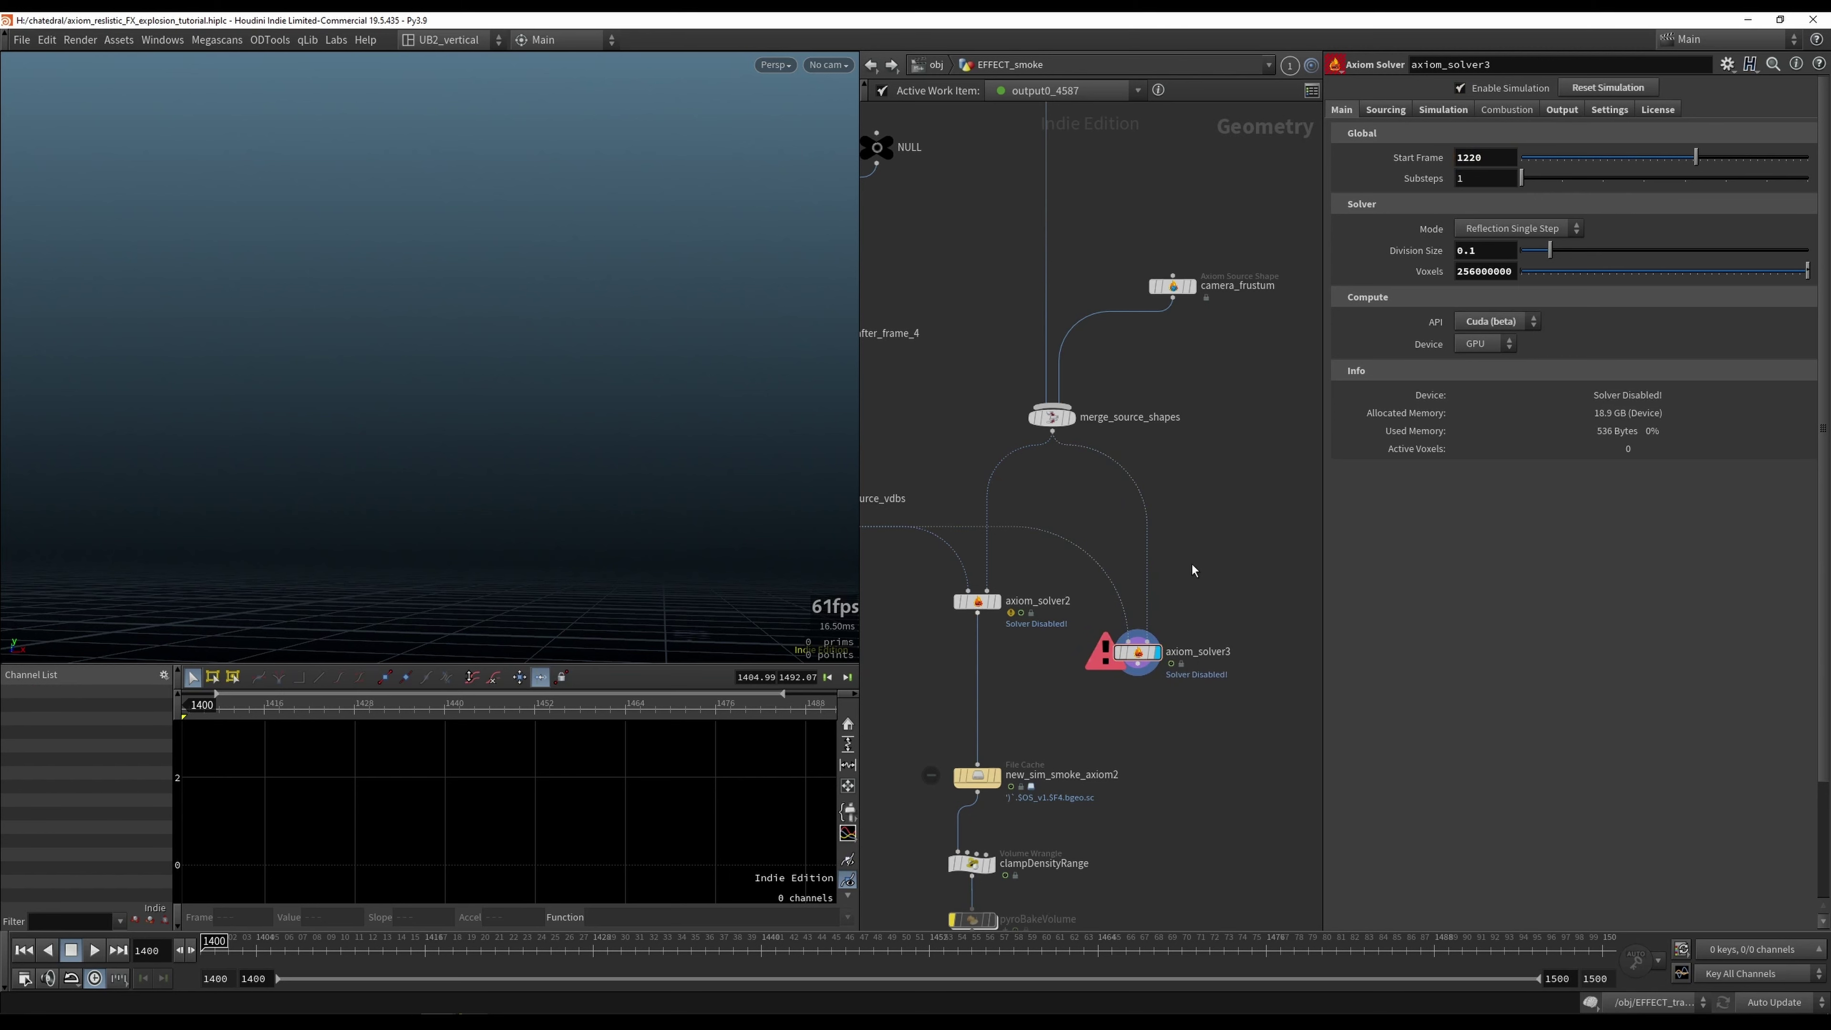
click(1139, 651)
Step: Set the global animation range's start frame to 1200
click(97, 981)
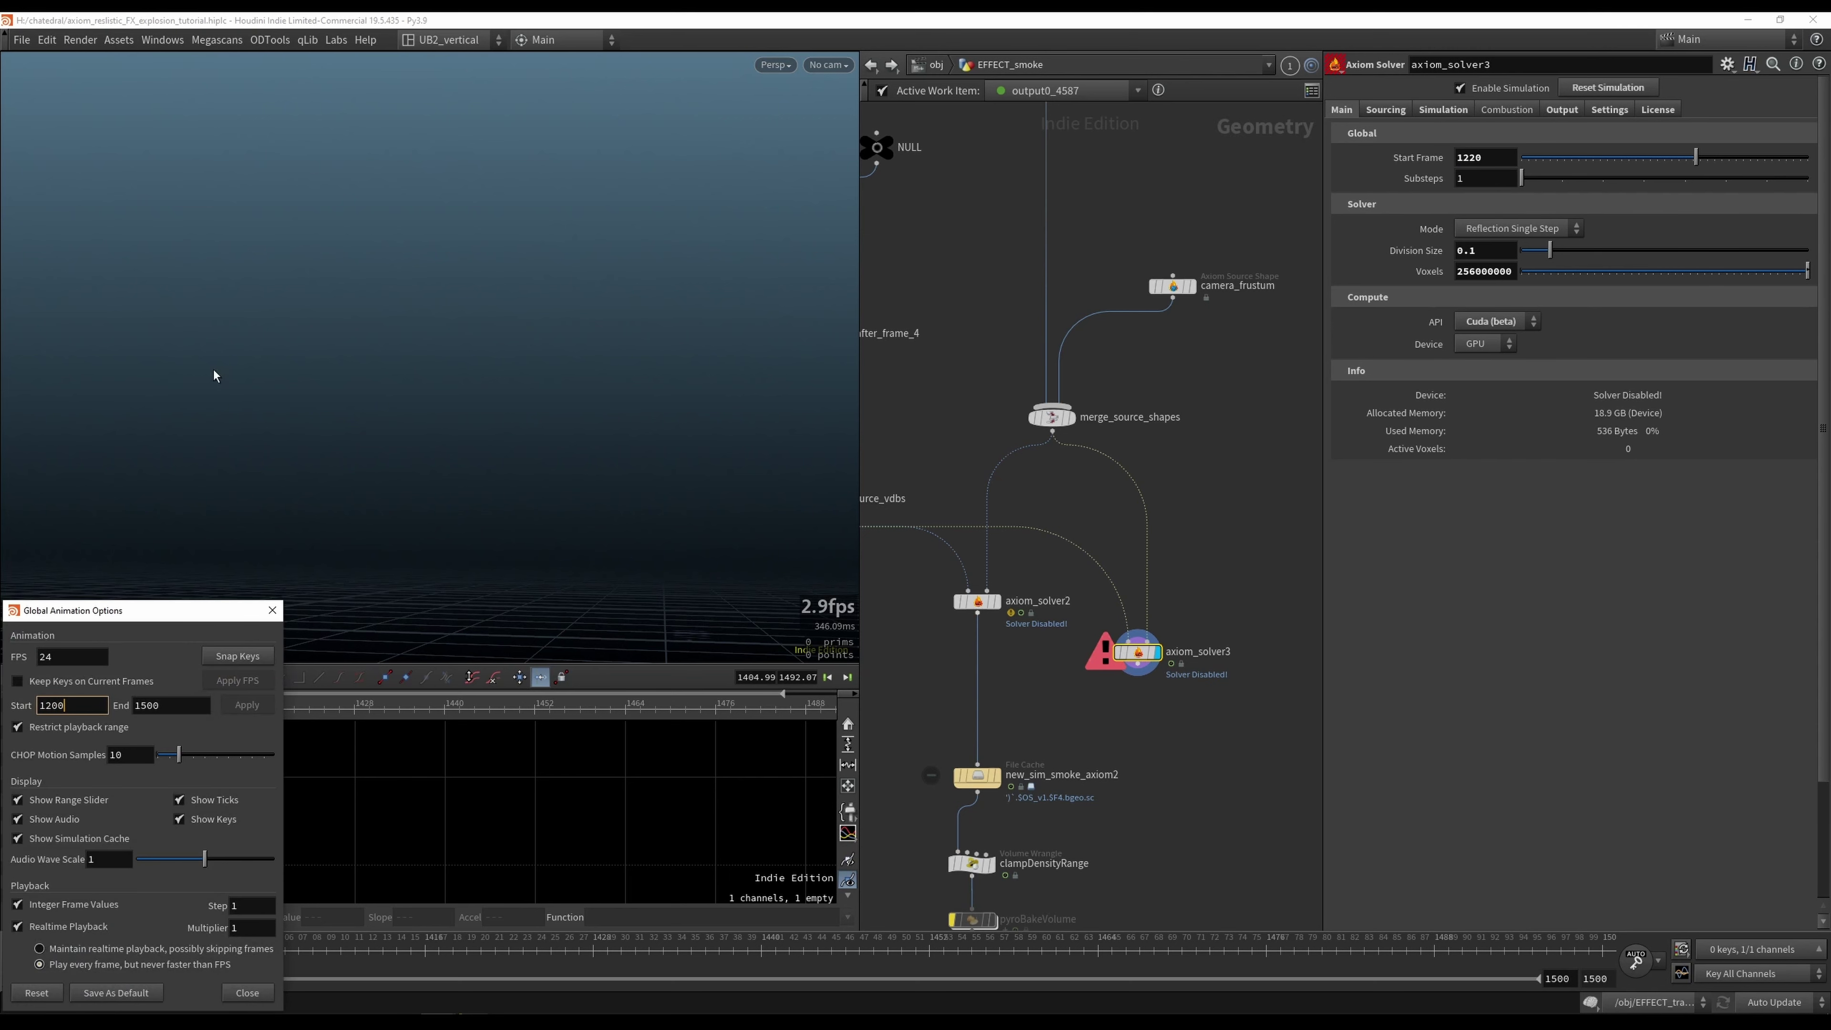
click(238, 705)
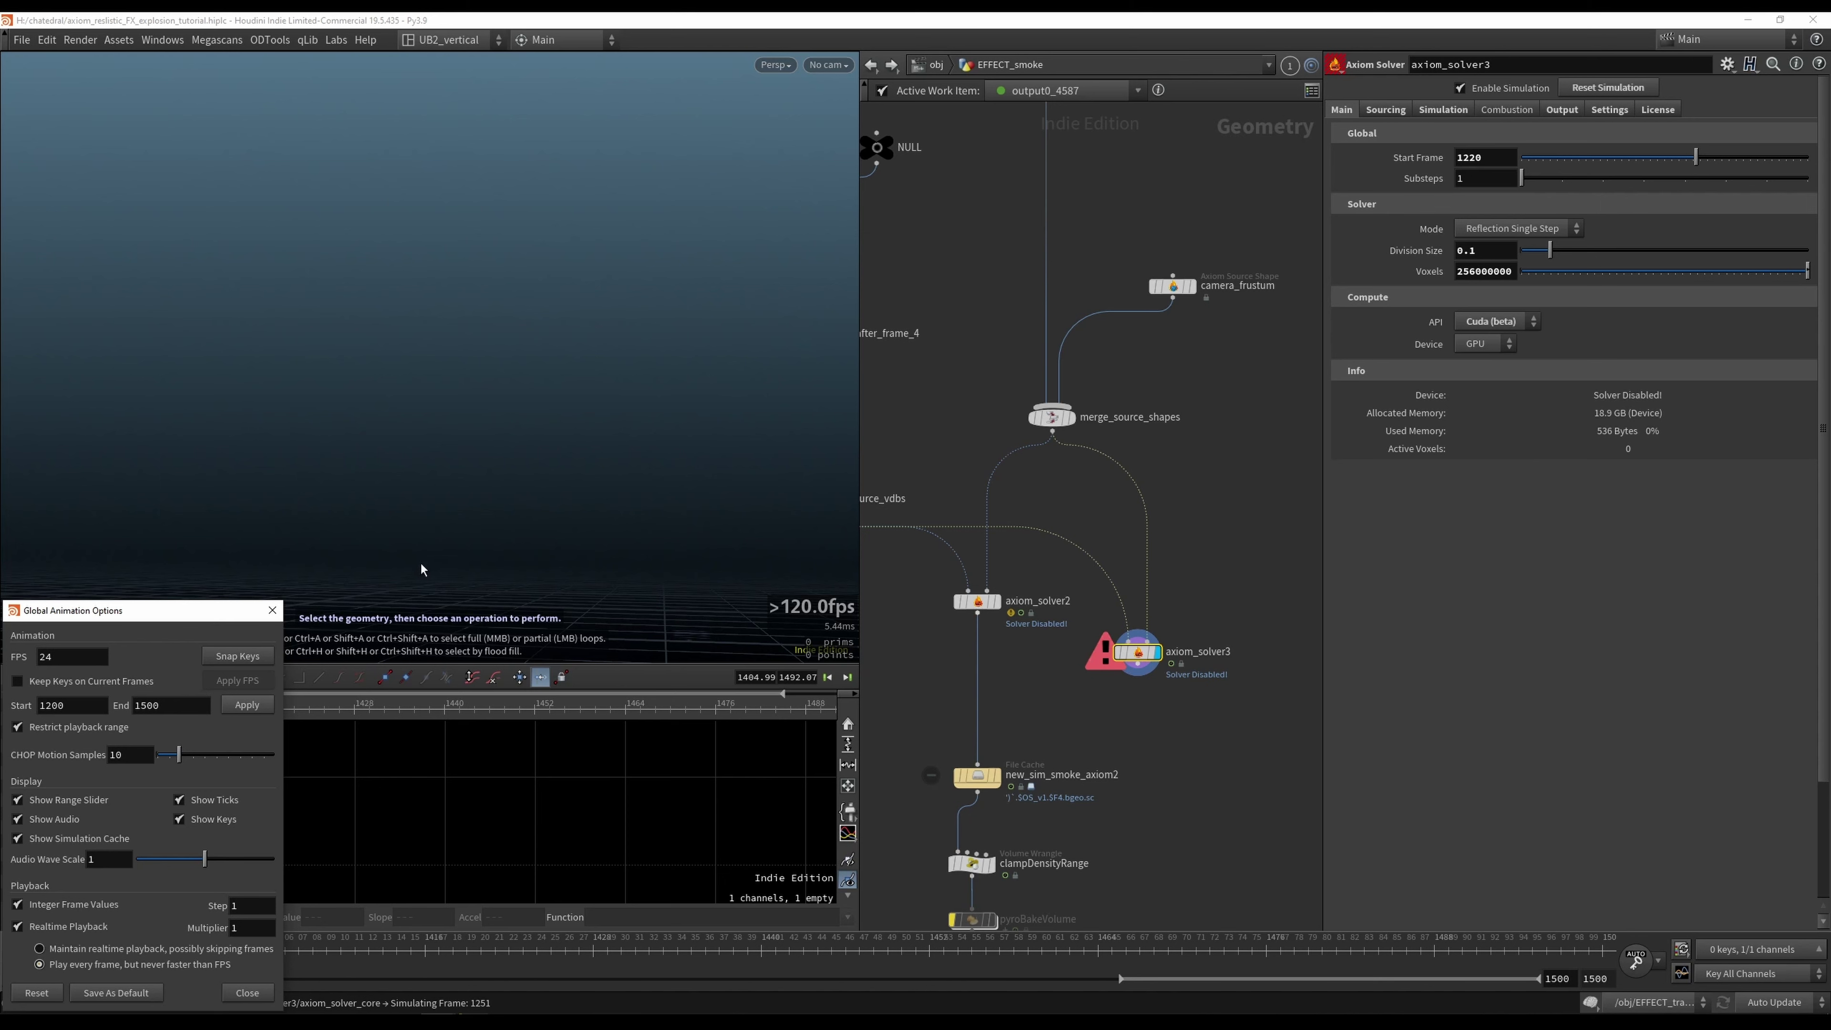
click(272, 610)
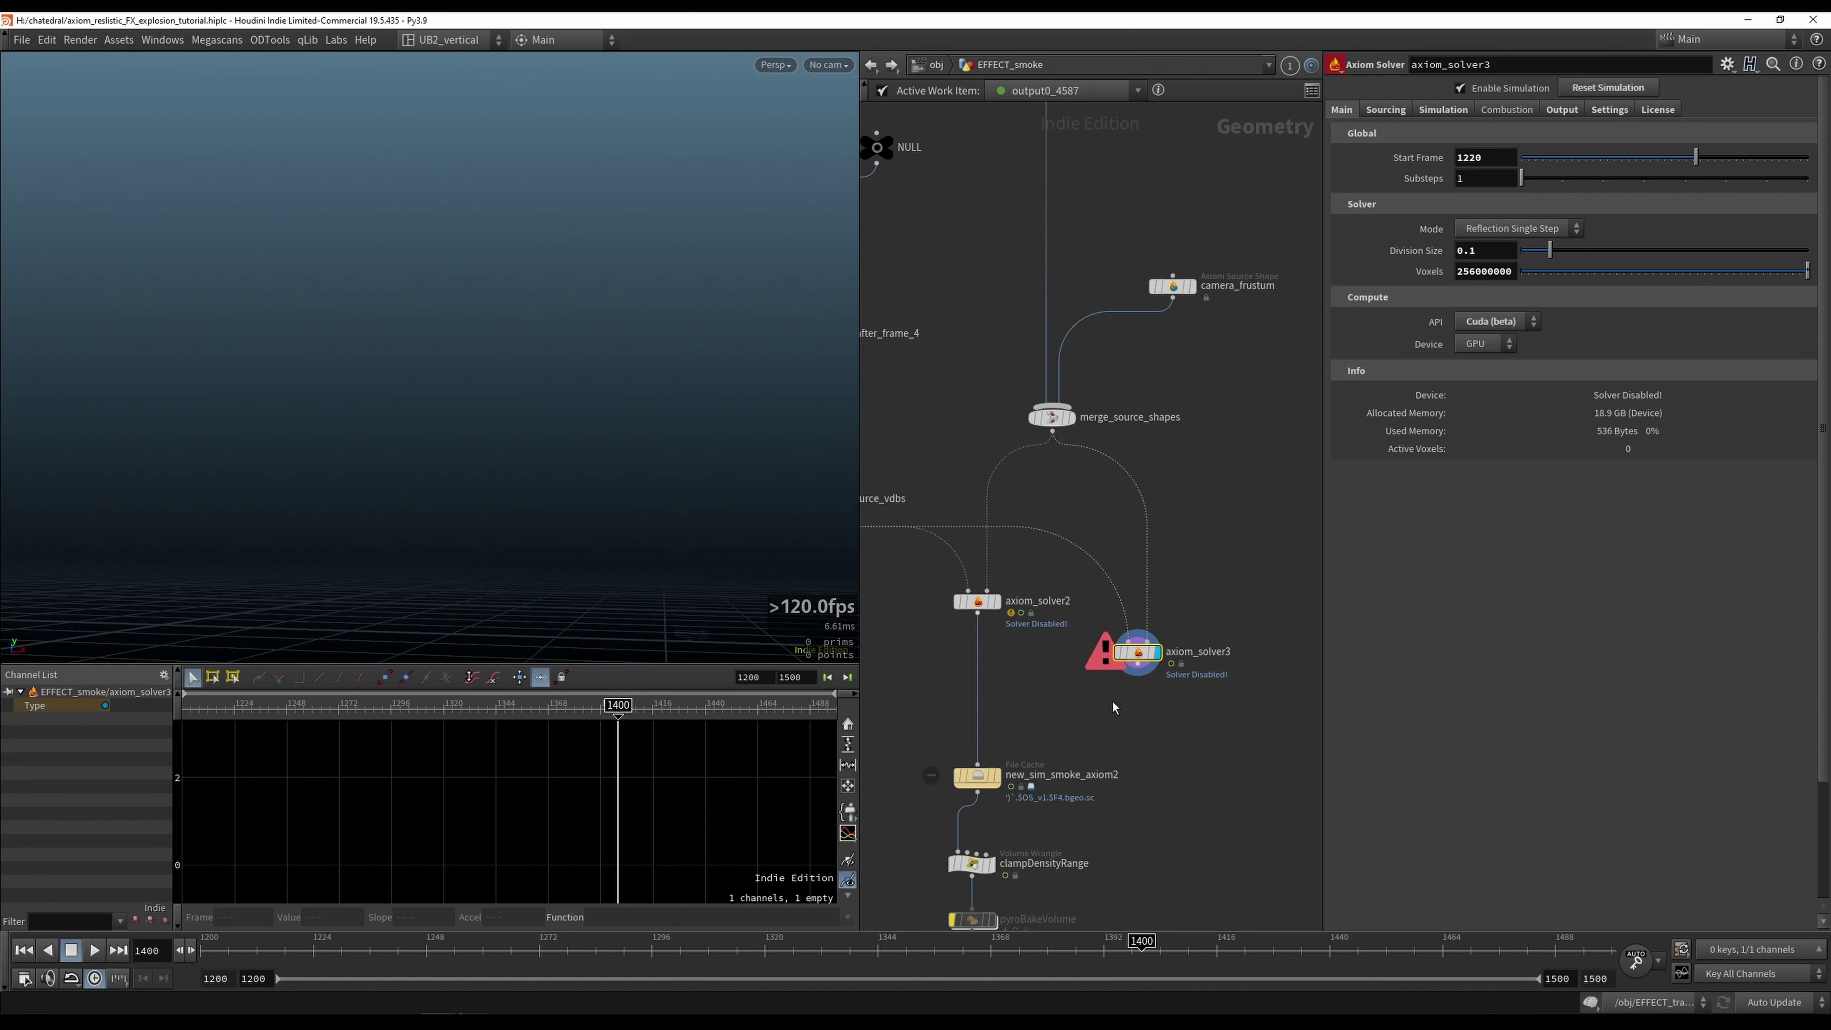
Step: Set axiom_solver3's Division Size to 0.13 and simulate the smoke from the first frame to frame 1251
key(ctrl+Up)
key(Up)
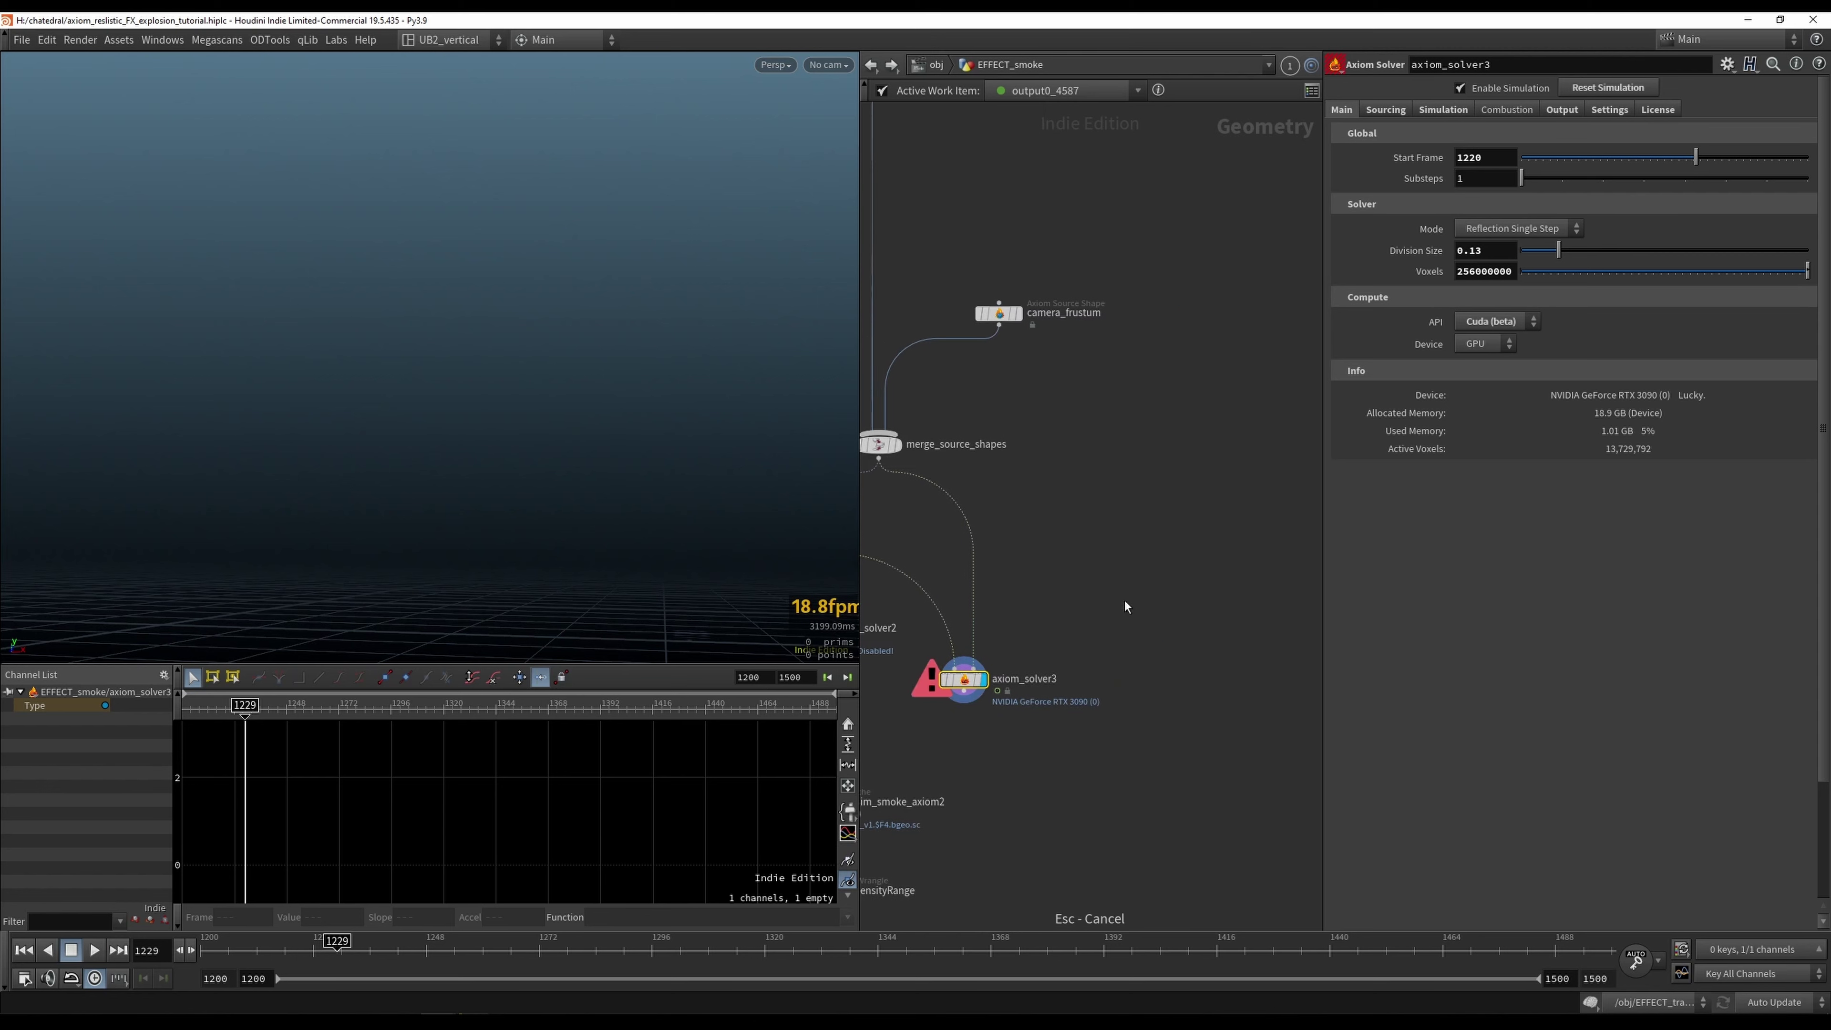
drag(1112, 626, 1024, 693)
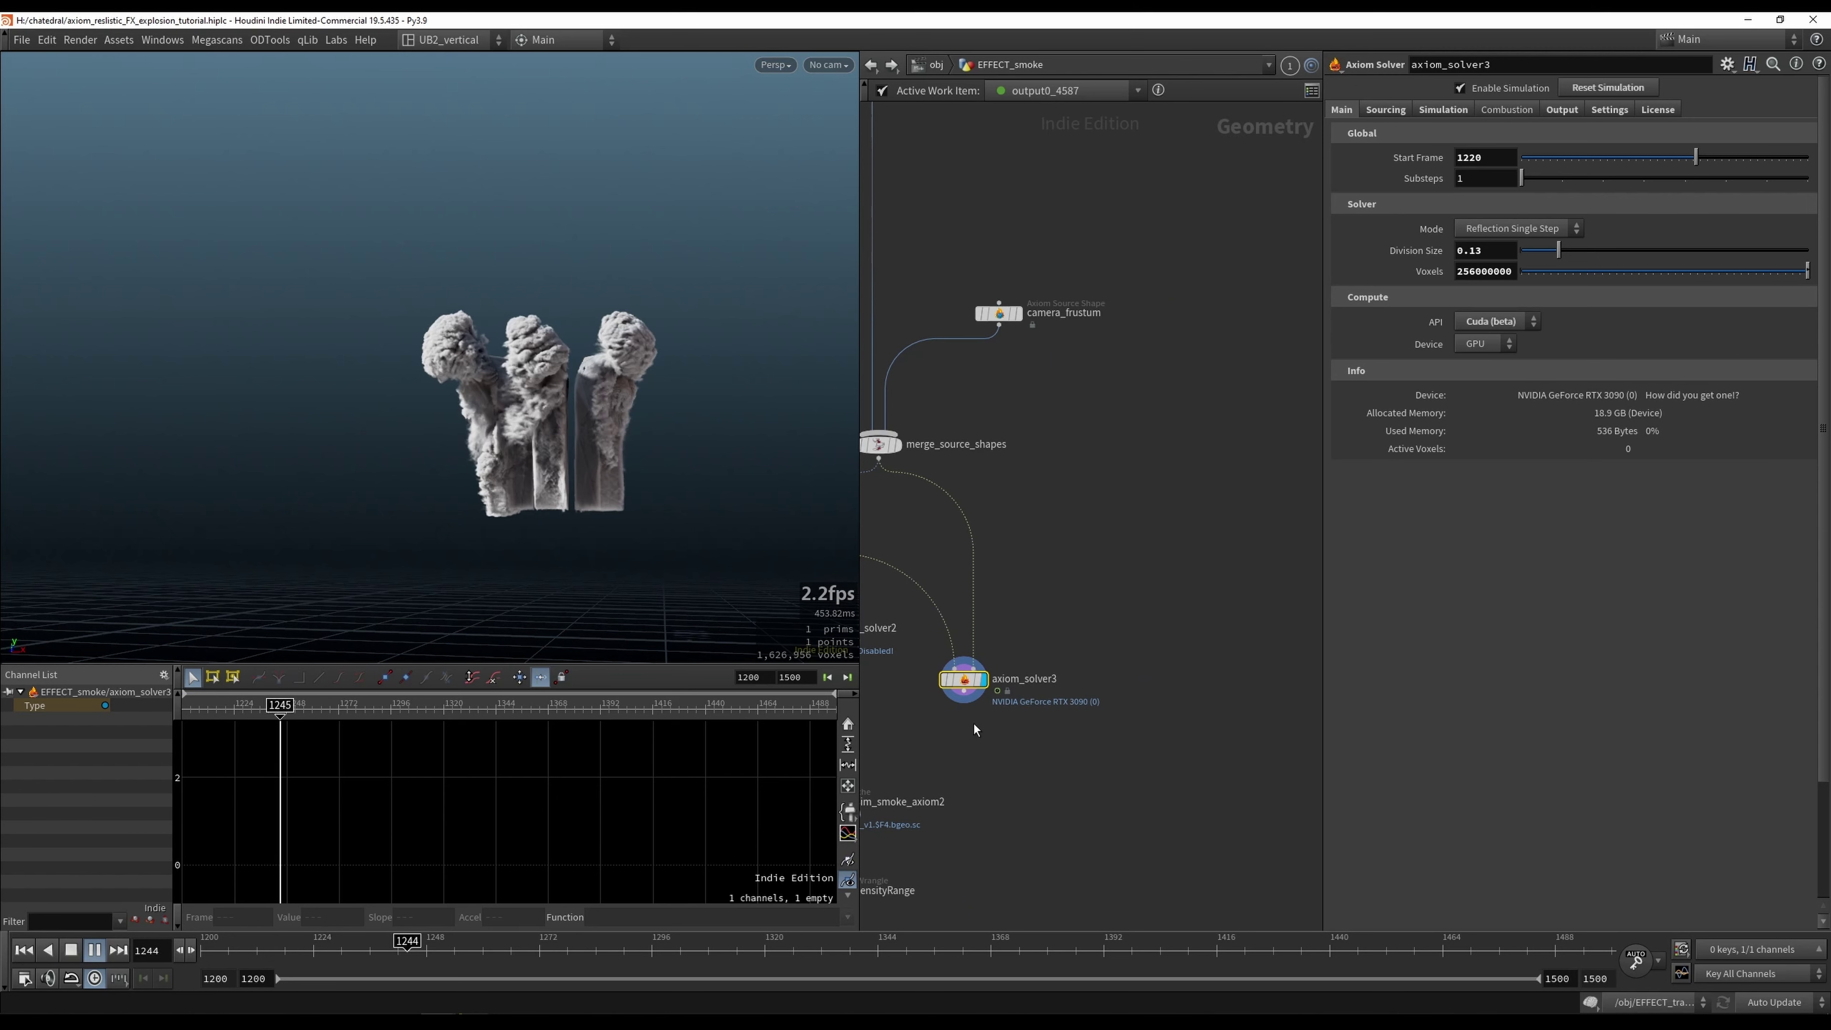
key(Up)
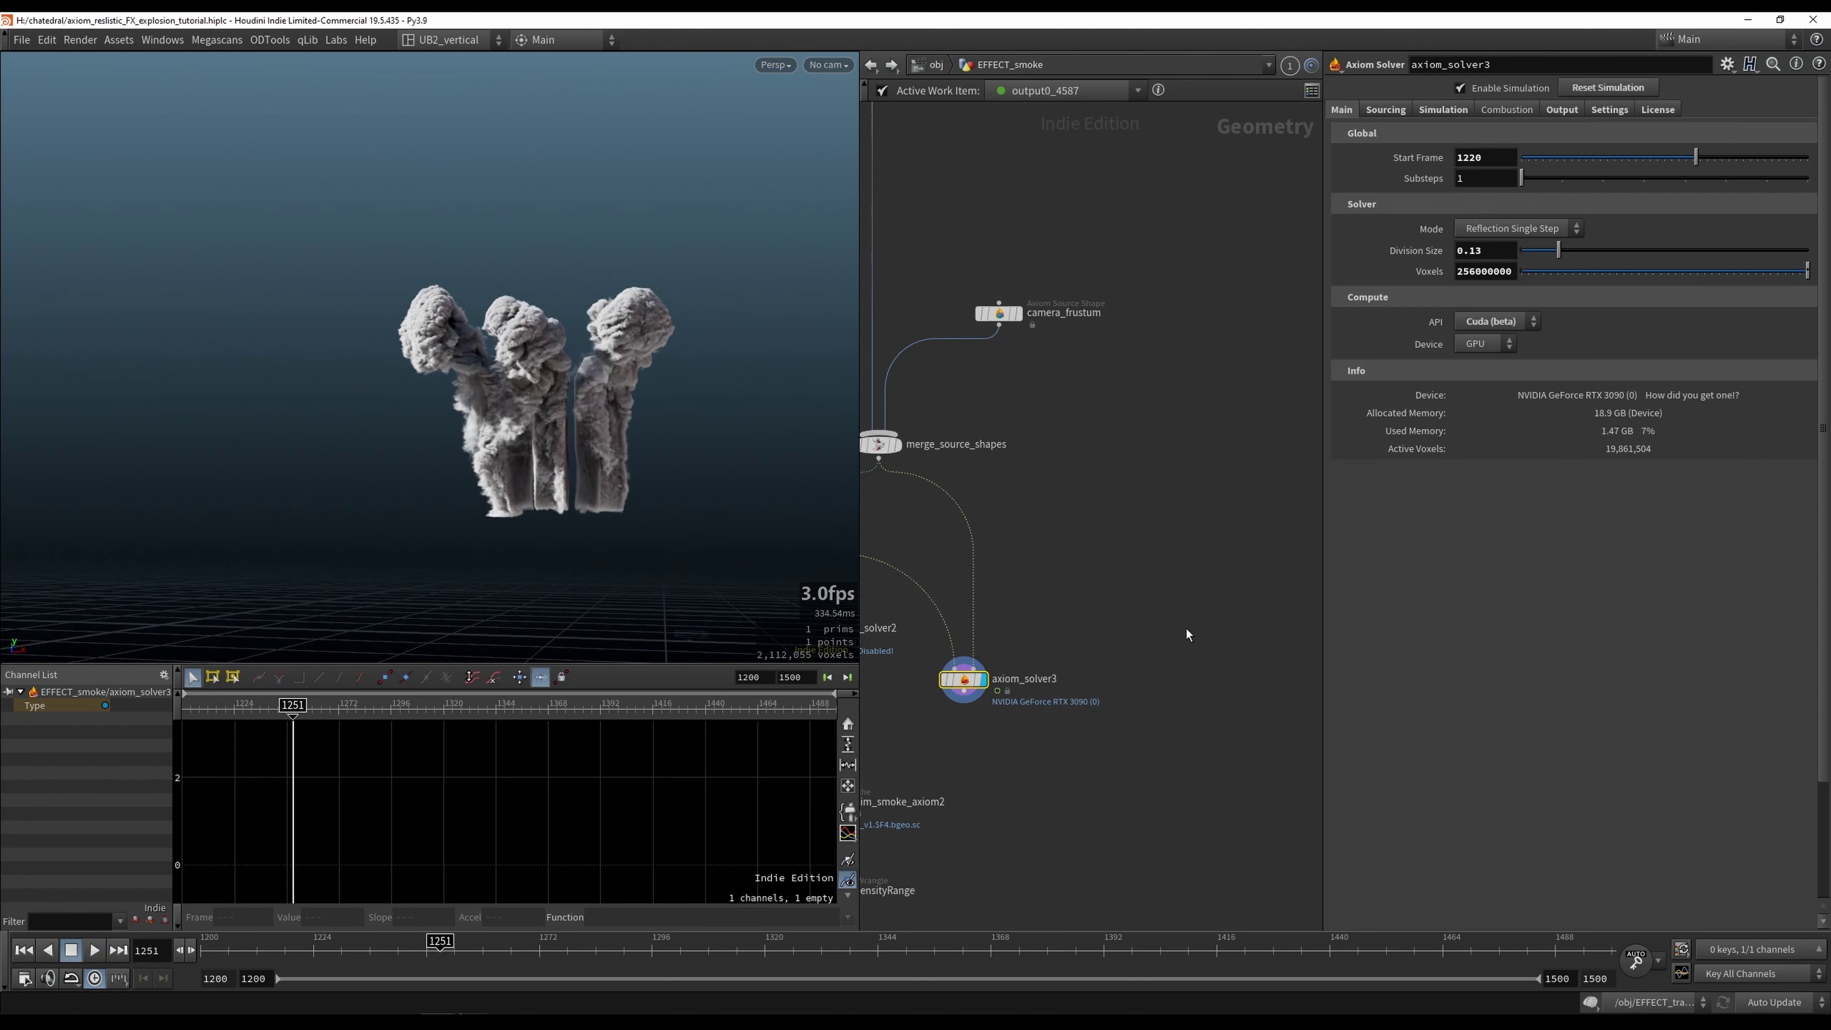
Step: Shift axiom_solver3 sideways in the network and cut the wire connecting it to merge_source_vdbs
middle_drag(1009, 680, 1114, 675)
click(1077, 662)
middle_drag(627, 445, 578, 460)
alt+drag(577, 460, 555, 441)
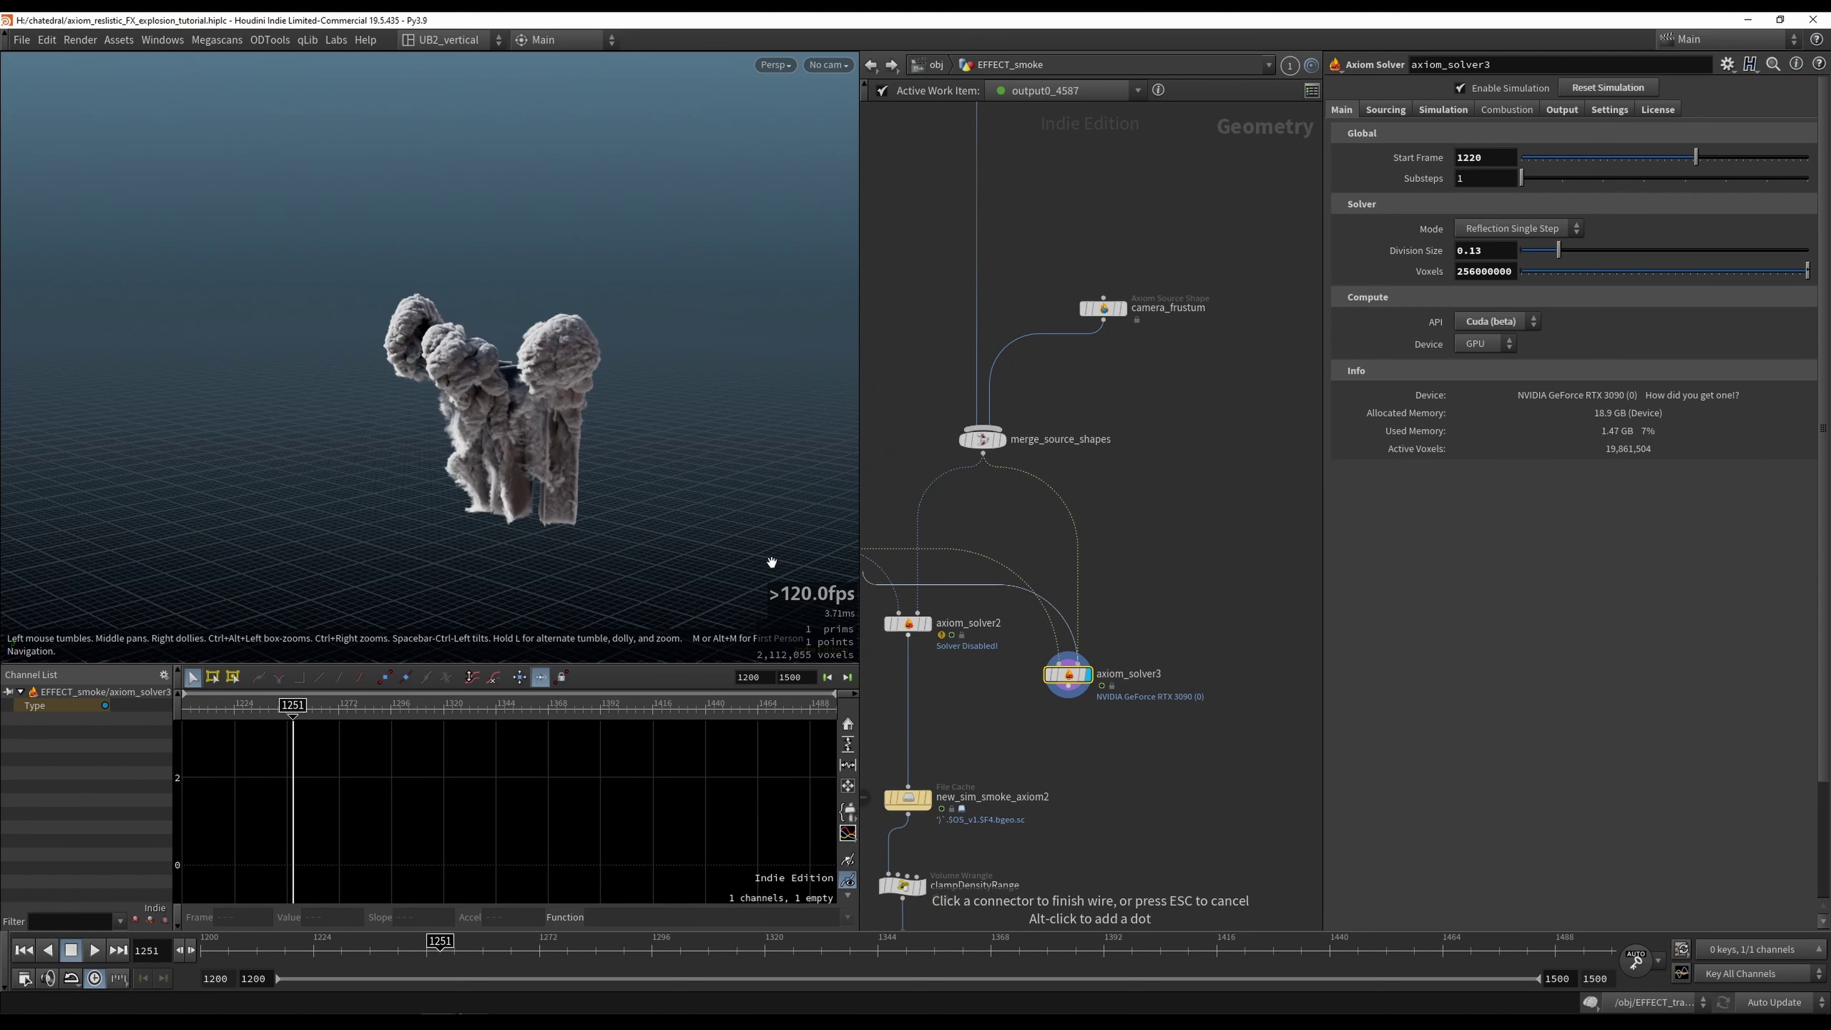
key(Escape)
drag(1068, 676, 1103, 680)
key(y)
drag(1079, 567, 1038, 606)
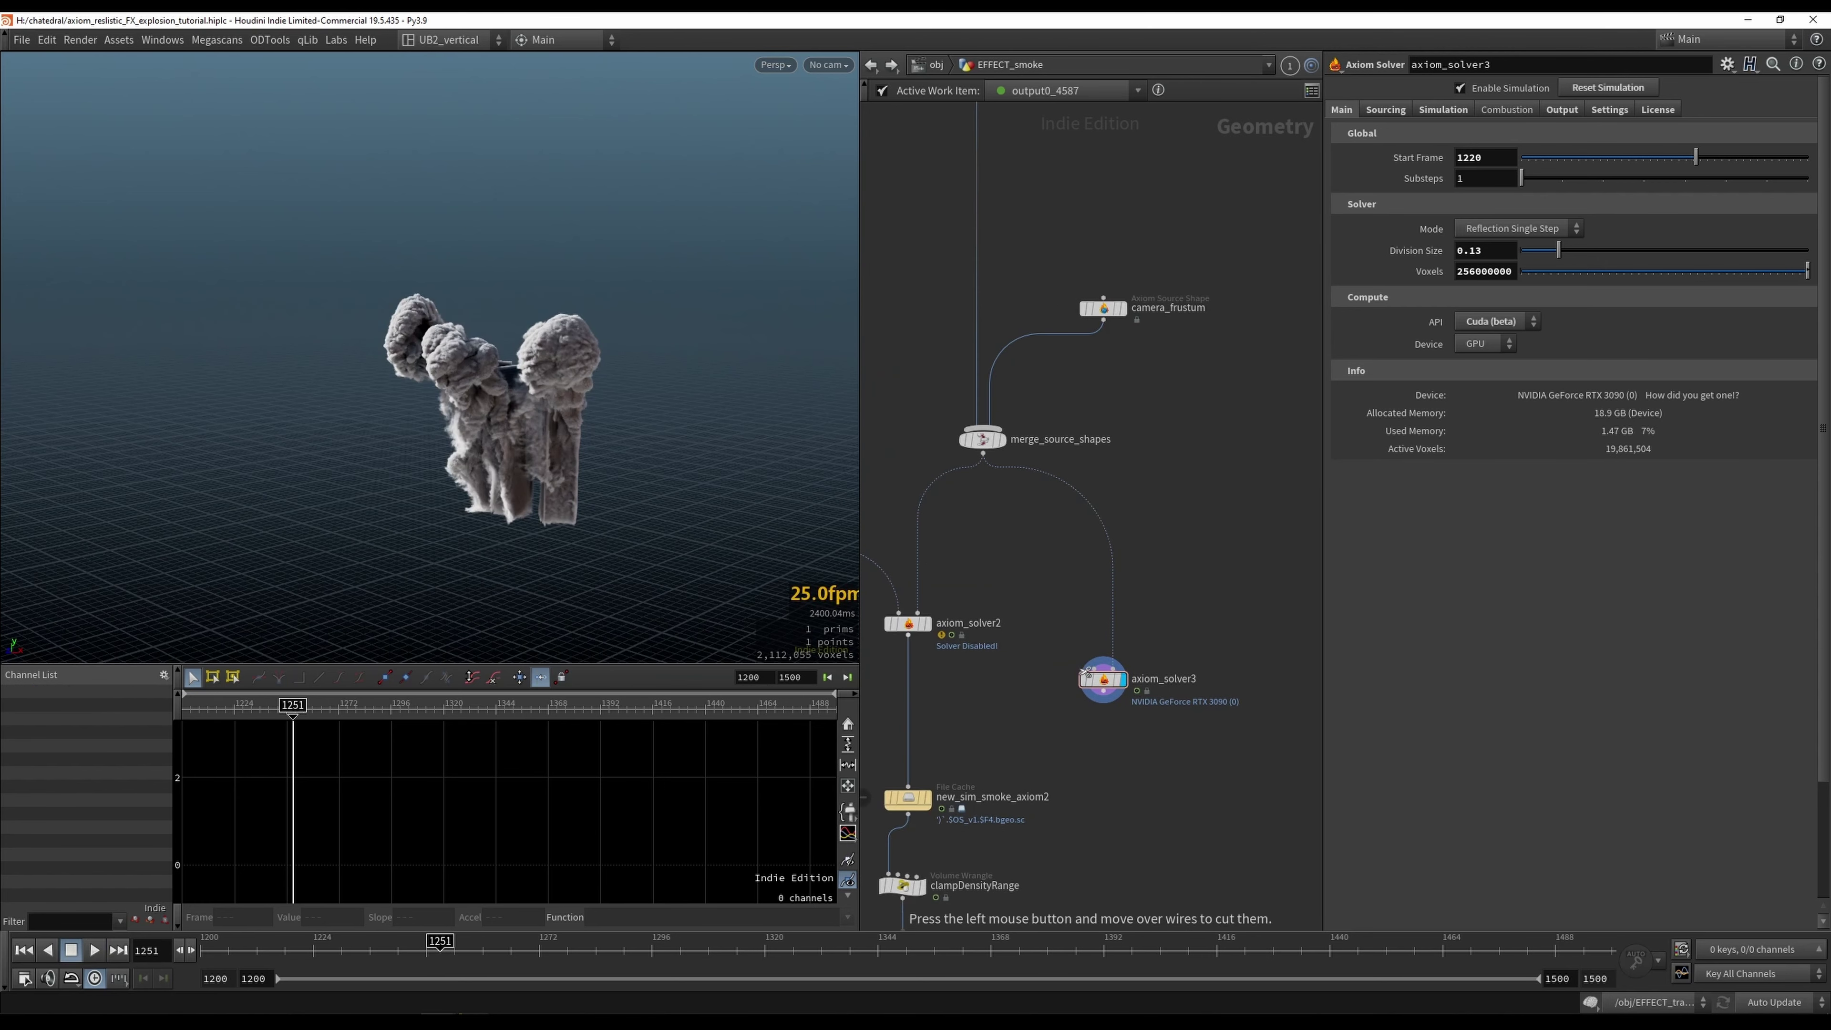
Step: Simulate axiom_solver3 without the VDB input from the first frame to frame 1273 and examine the plume
key(ctrl+Up)
key(Up)
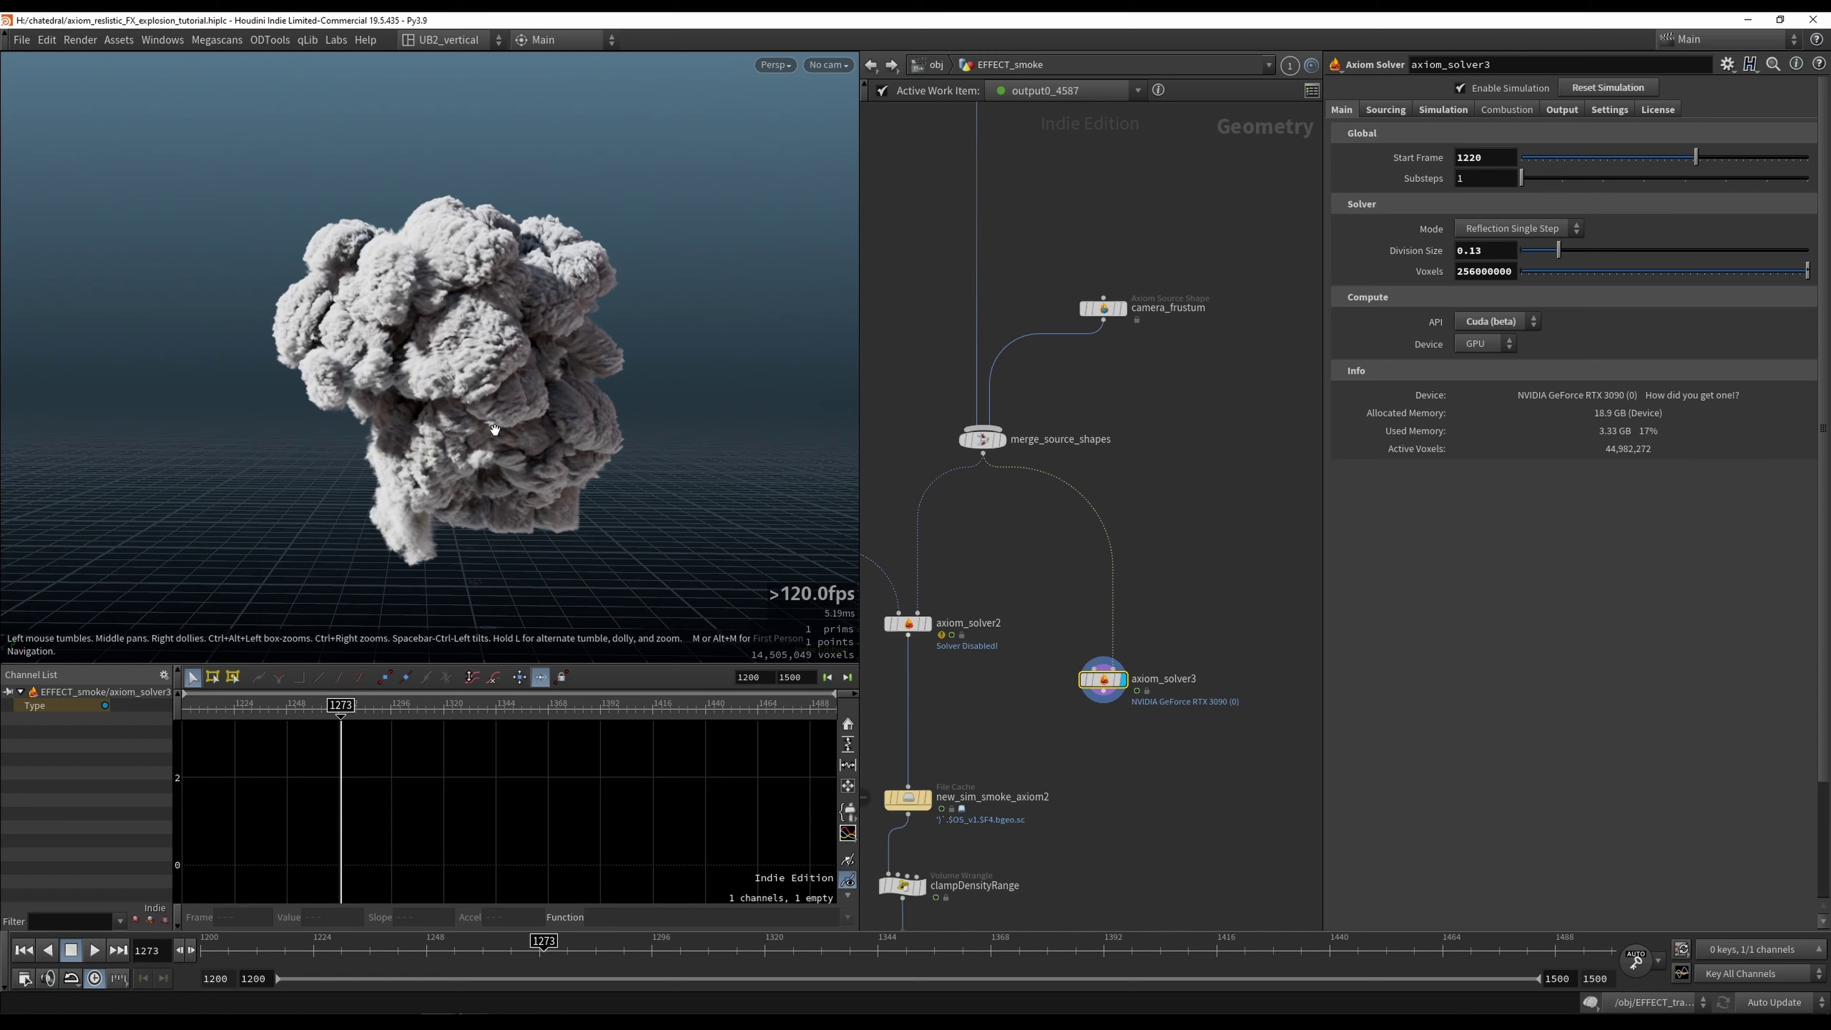
alt+drag(564, 411, 483, 466)
middle_drag(990, 638, 1049, 596)
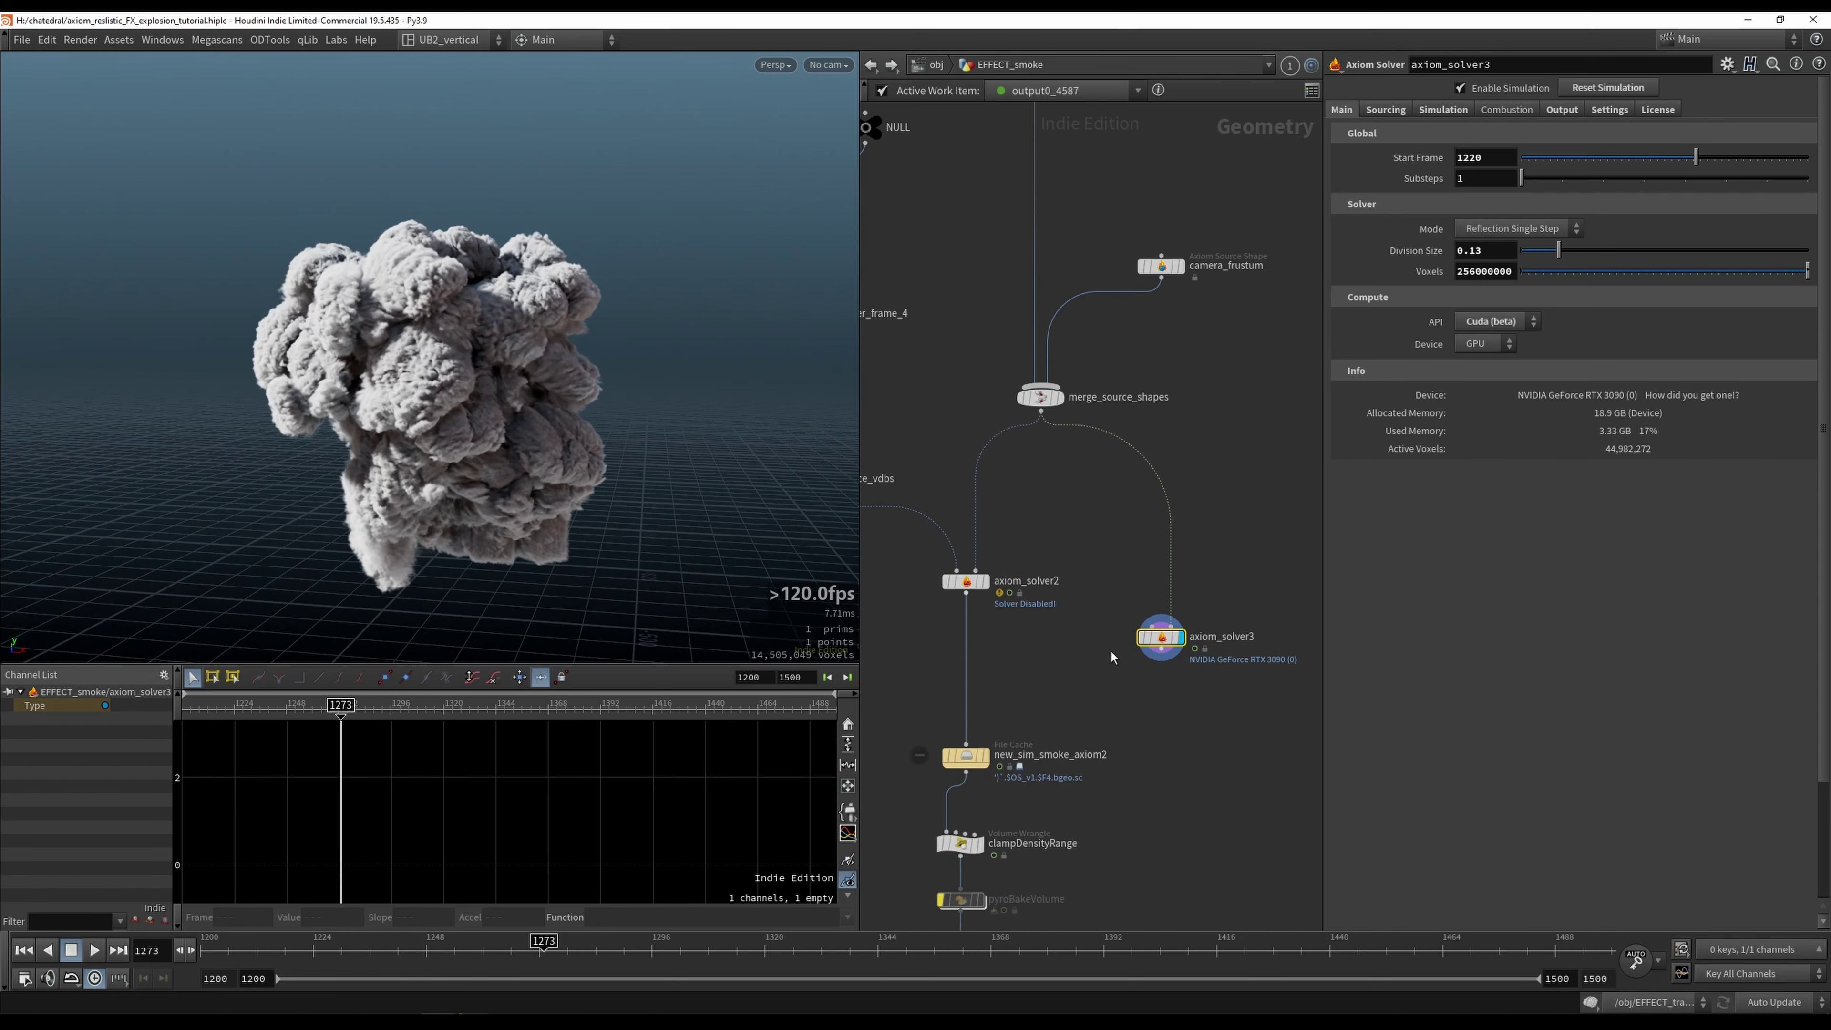
Step: Review the sourcing and simulation settings of axiom_solver3
click(1388, 110)
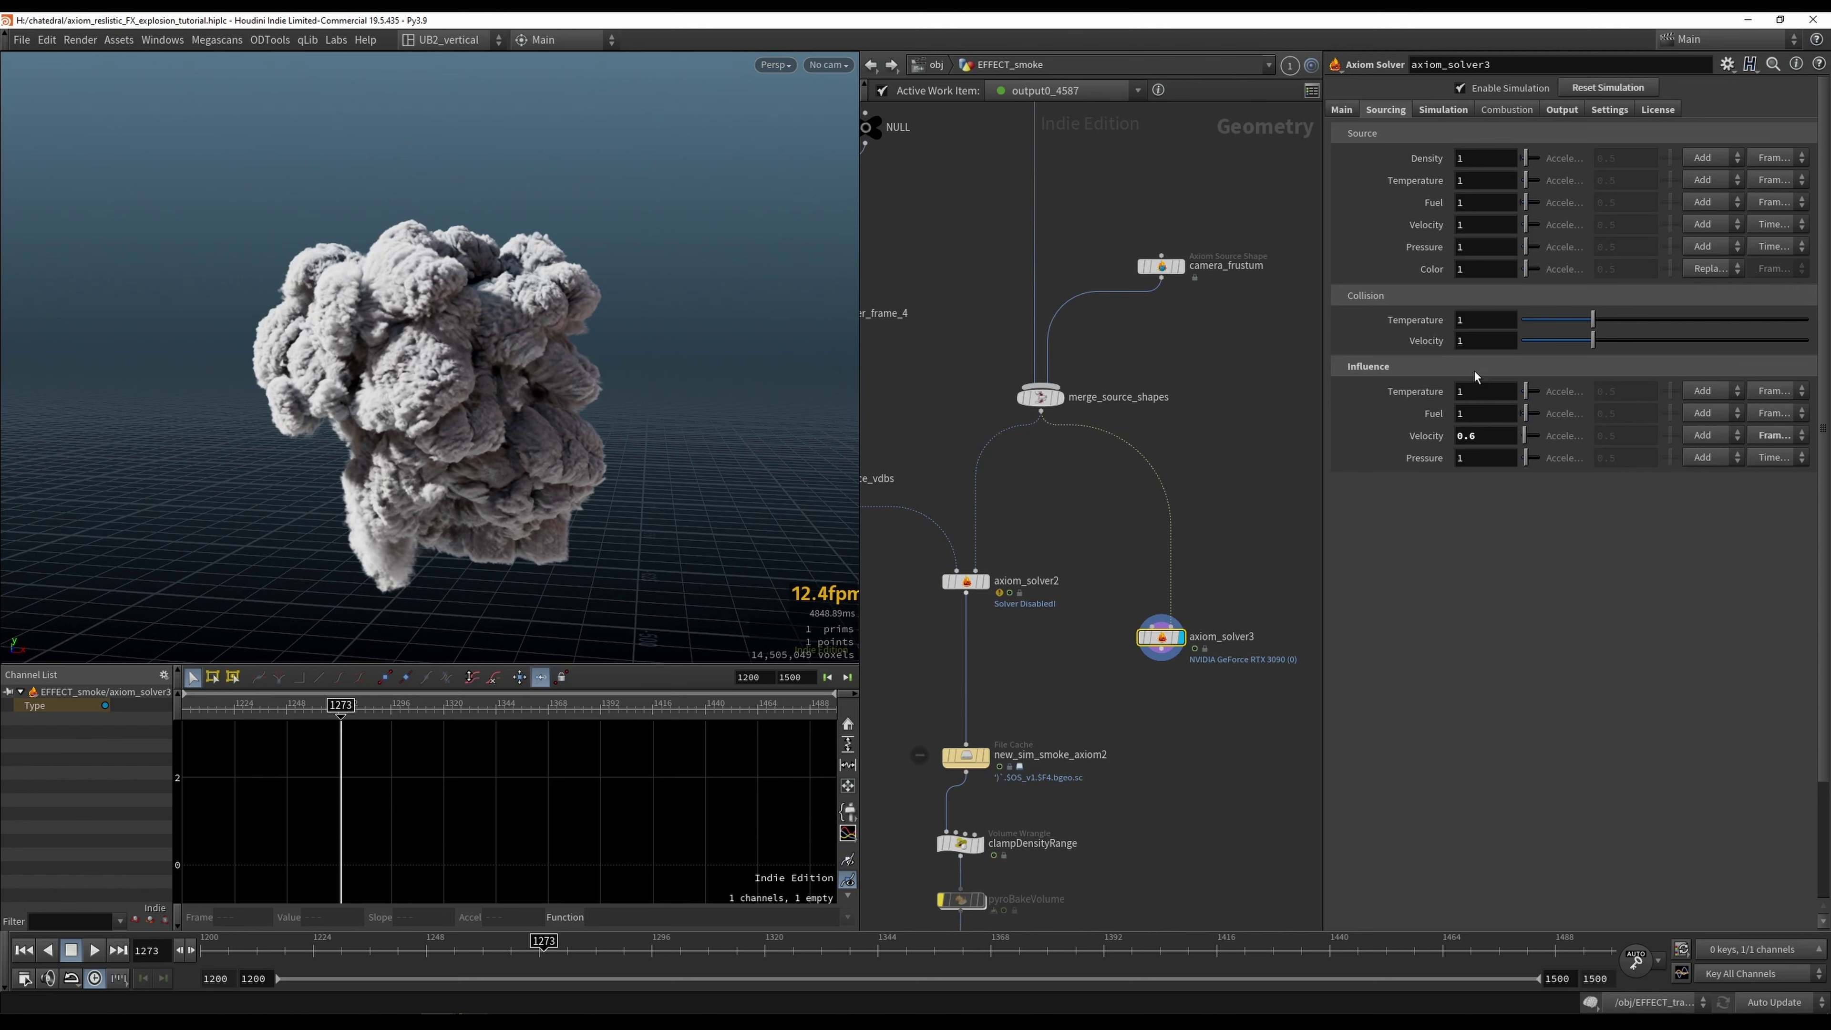
click(1443, 112)
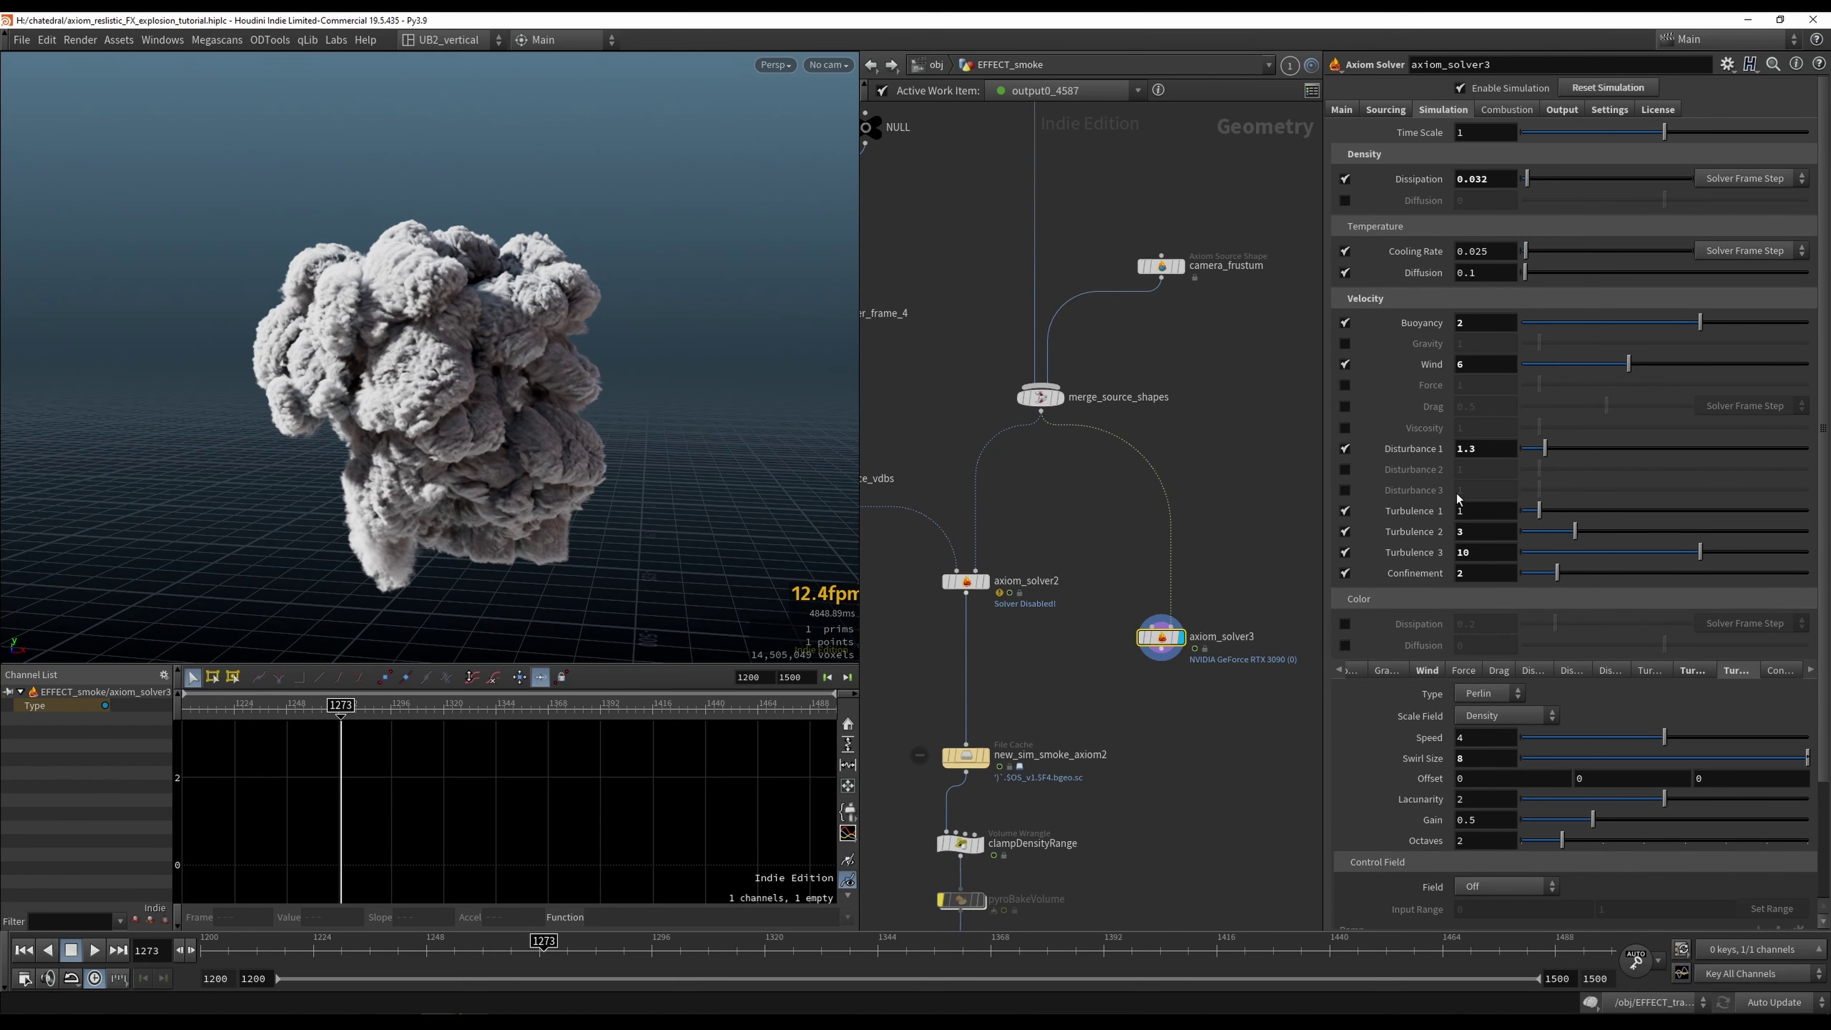
click(1229, 550)
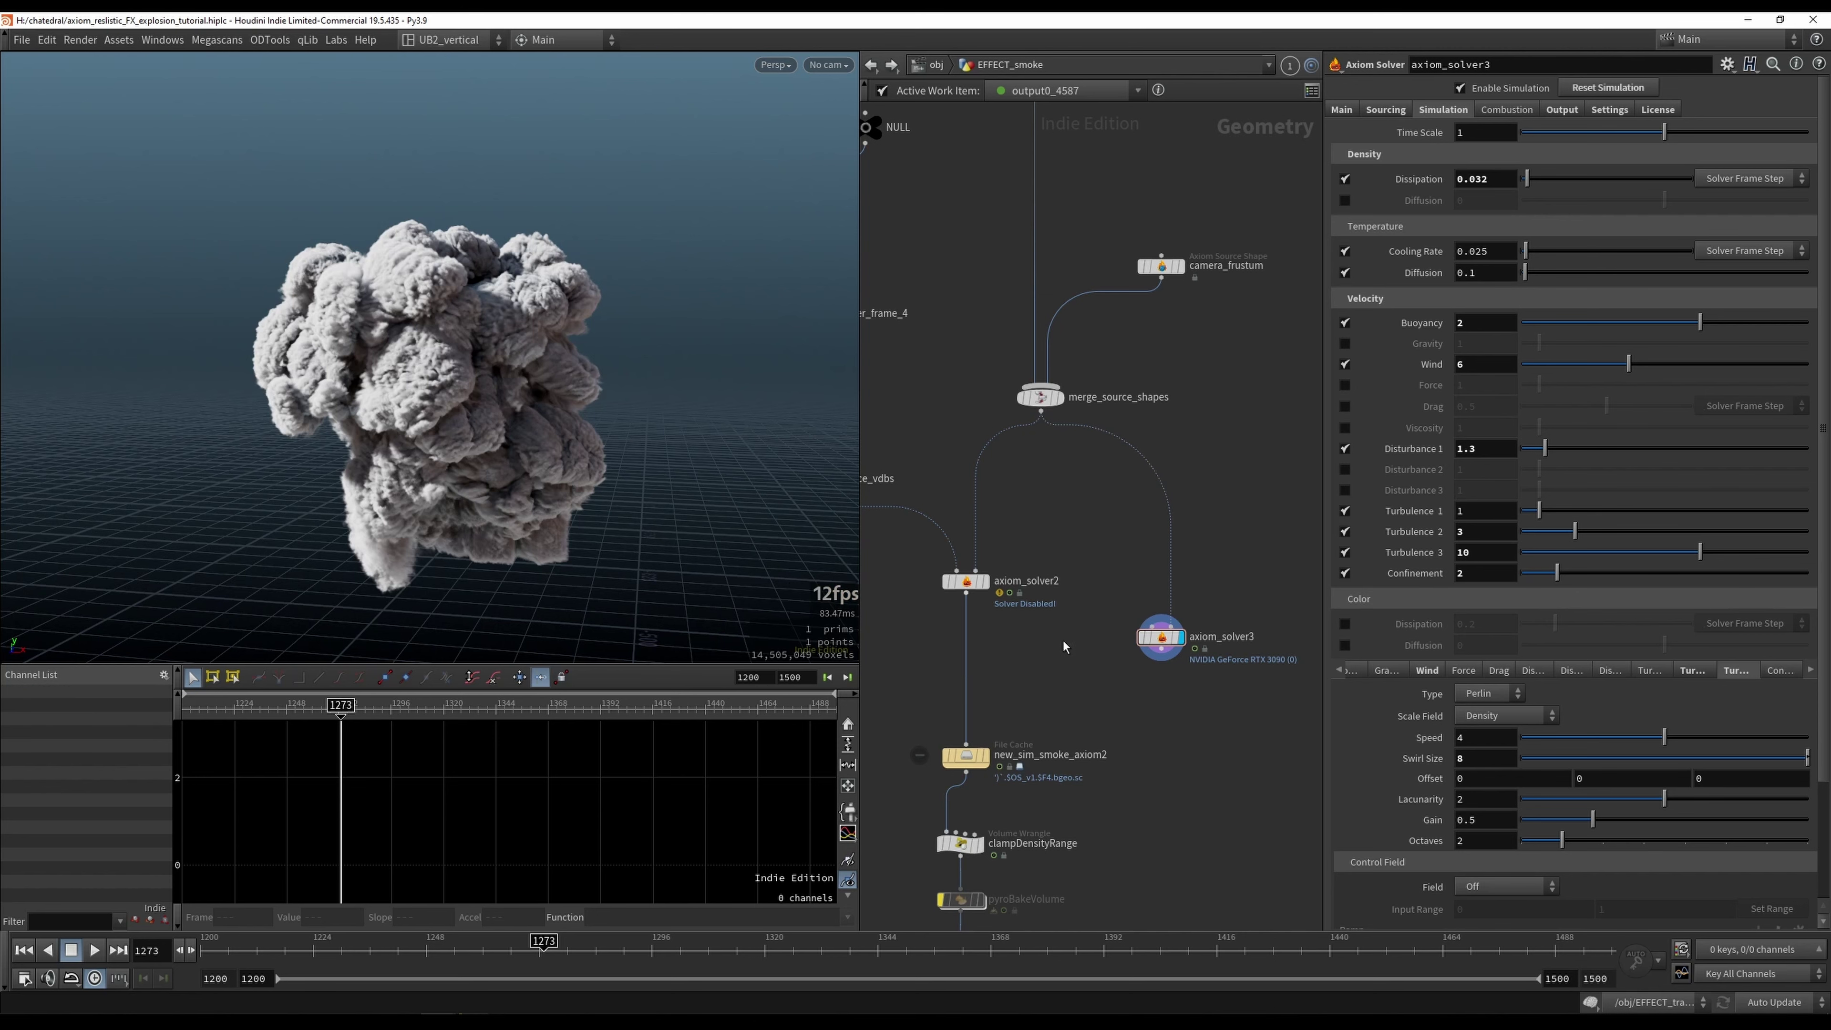
Step: Display clampDensityRange and toggle its bypass to check how its density remap affects the cached smoke
scroll(1072, 688, down, 2)
middle_drag(1072, 688, 1083, 588)
click(1003, 737)
click(994, 718)
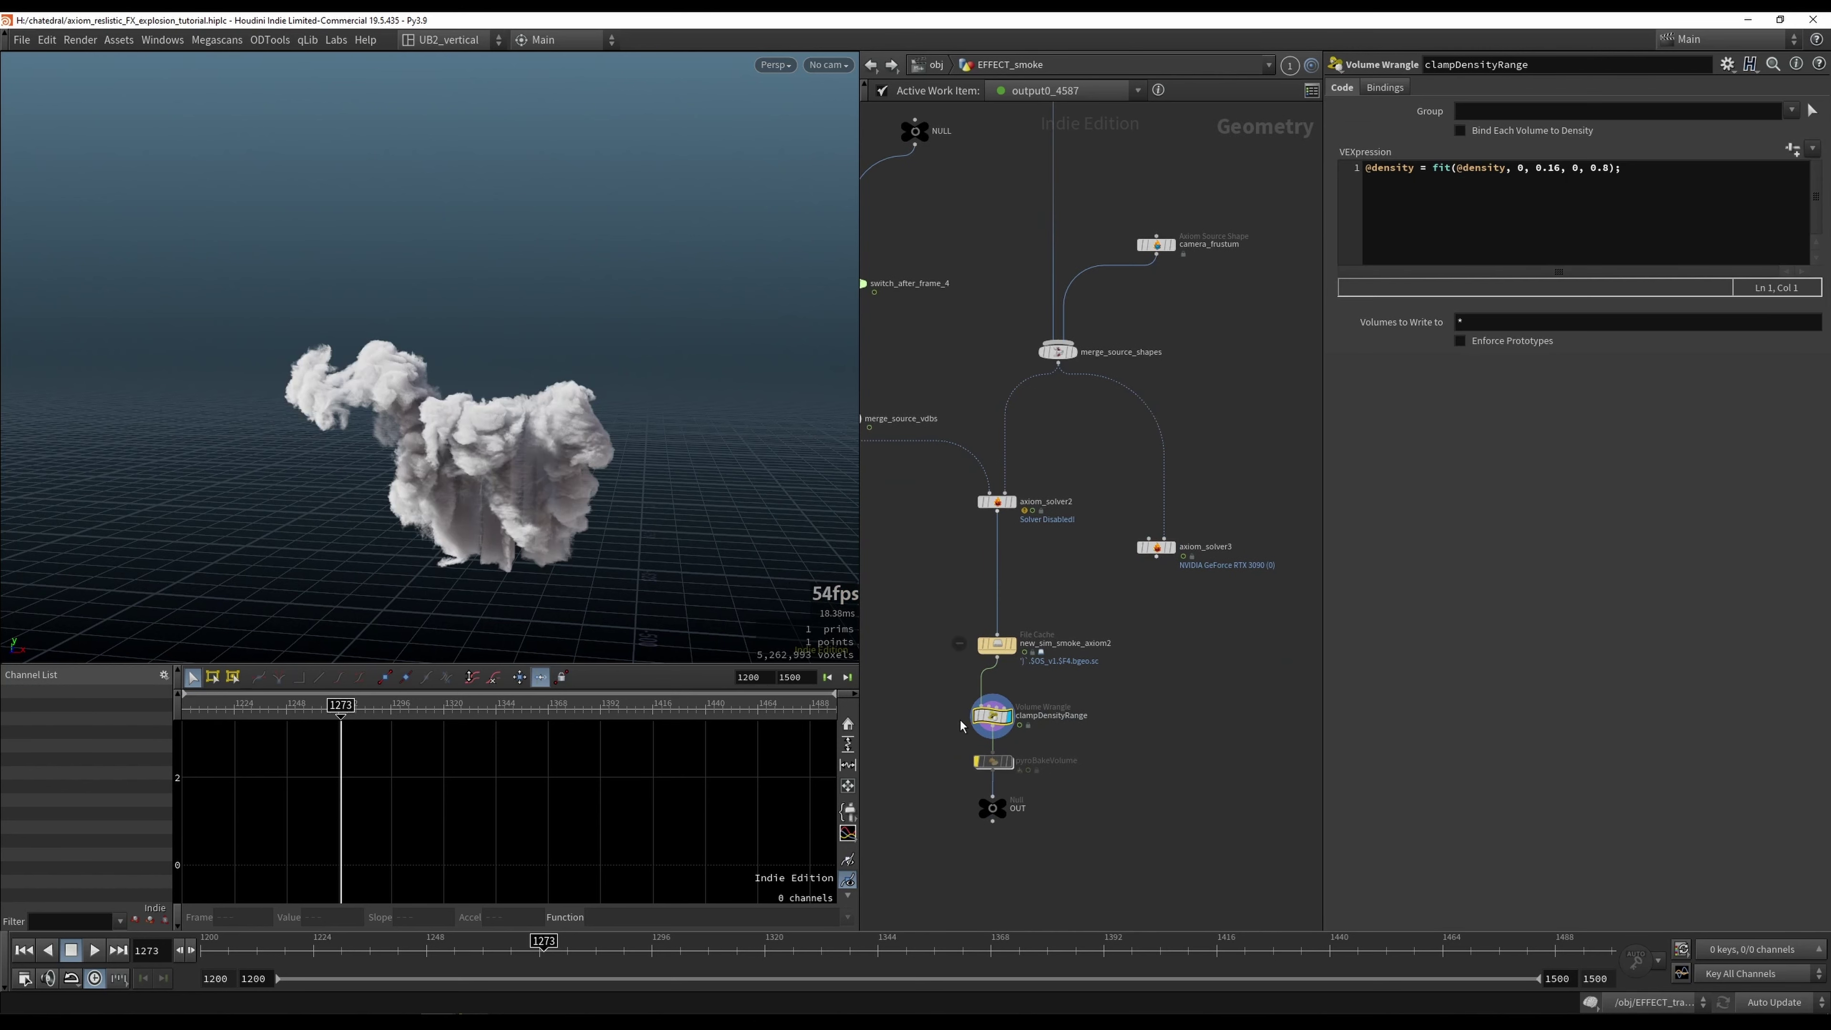
scroll(942, 720, up, 2)
key(q)
drag(936, 683, 1073, 764)
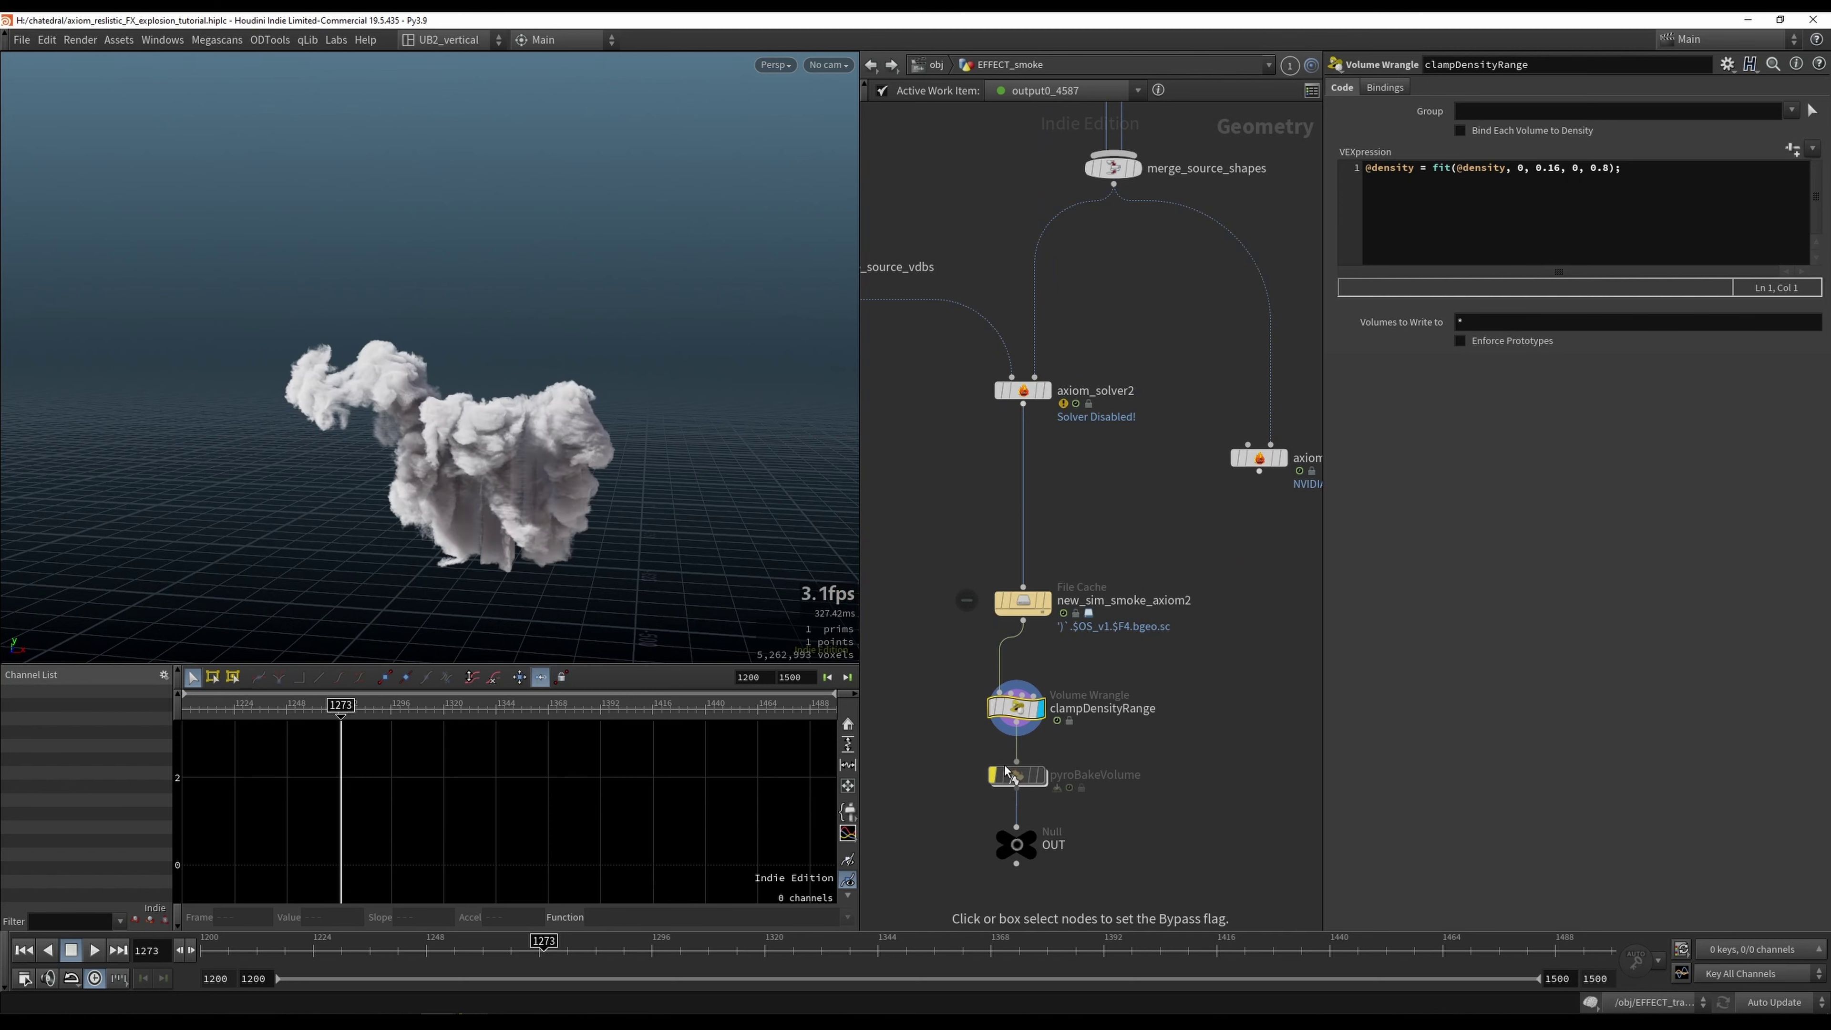
Step: Compare the smoke close up with clampDensityRange active and bypassed, leaving the node bypassed
alt+right_drag(560, 496, 696, 457)
right_drag(566, 448, 654, 417)
mouse_move(653, 416)
mouse_down()
mouse_move(642, 402)
mouse_move(665, 397)
mouse_up()
key(q)
drag(933, 686, 1055, 729)
key(ctrl+z)
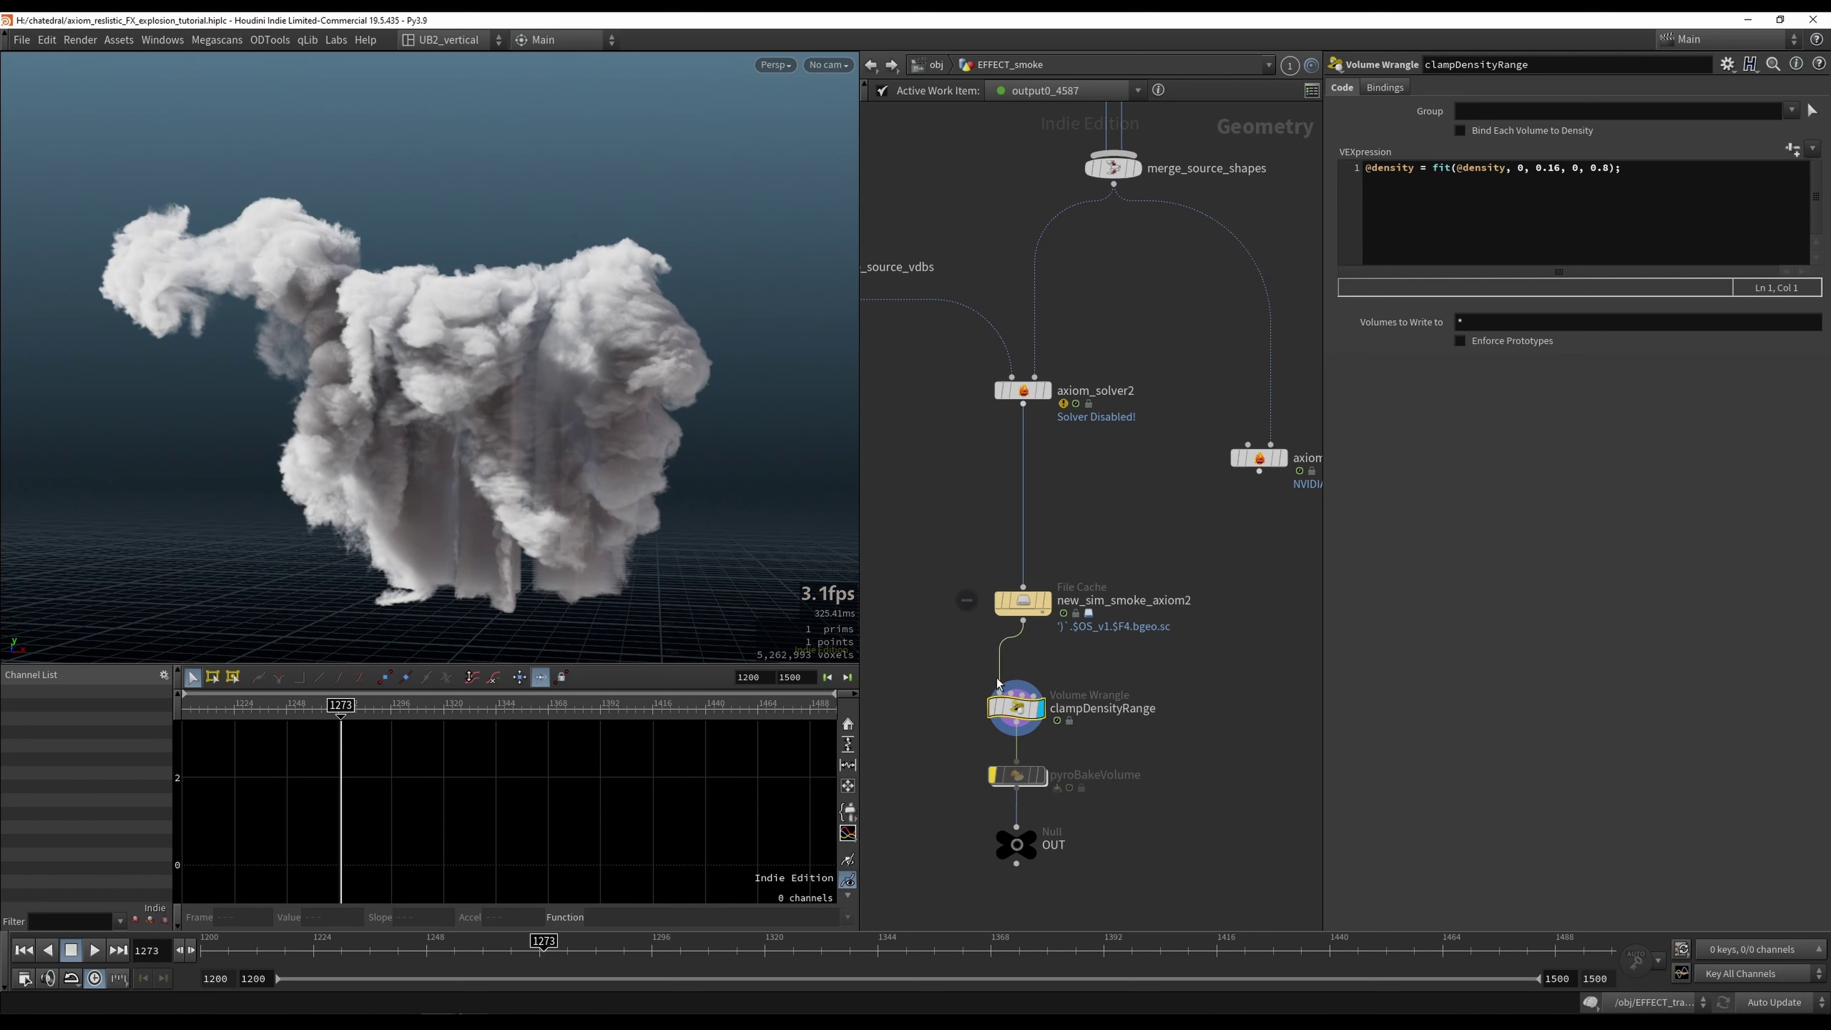
key(q)
drag(934, 678, 1050, 723)
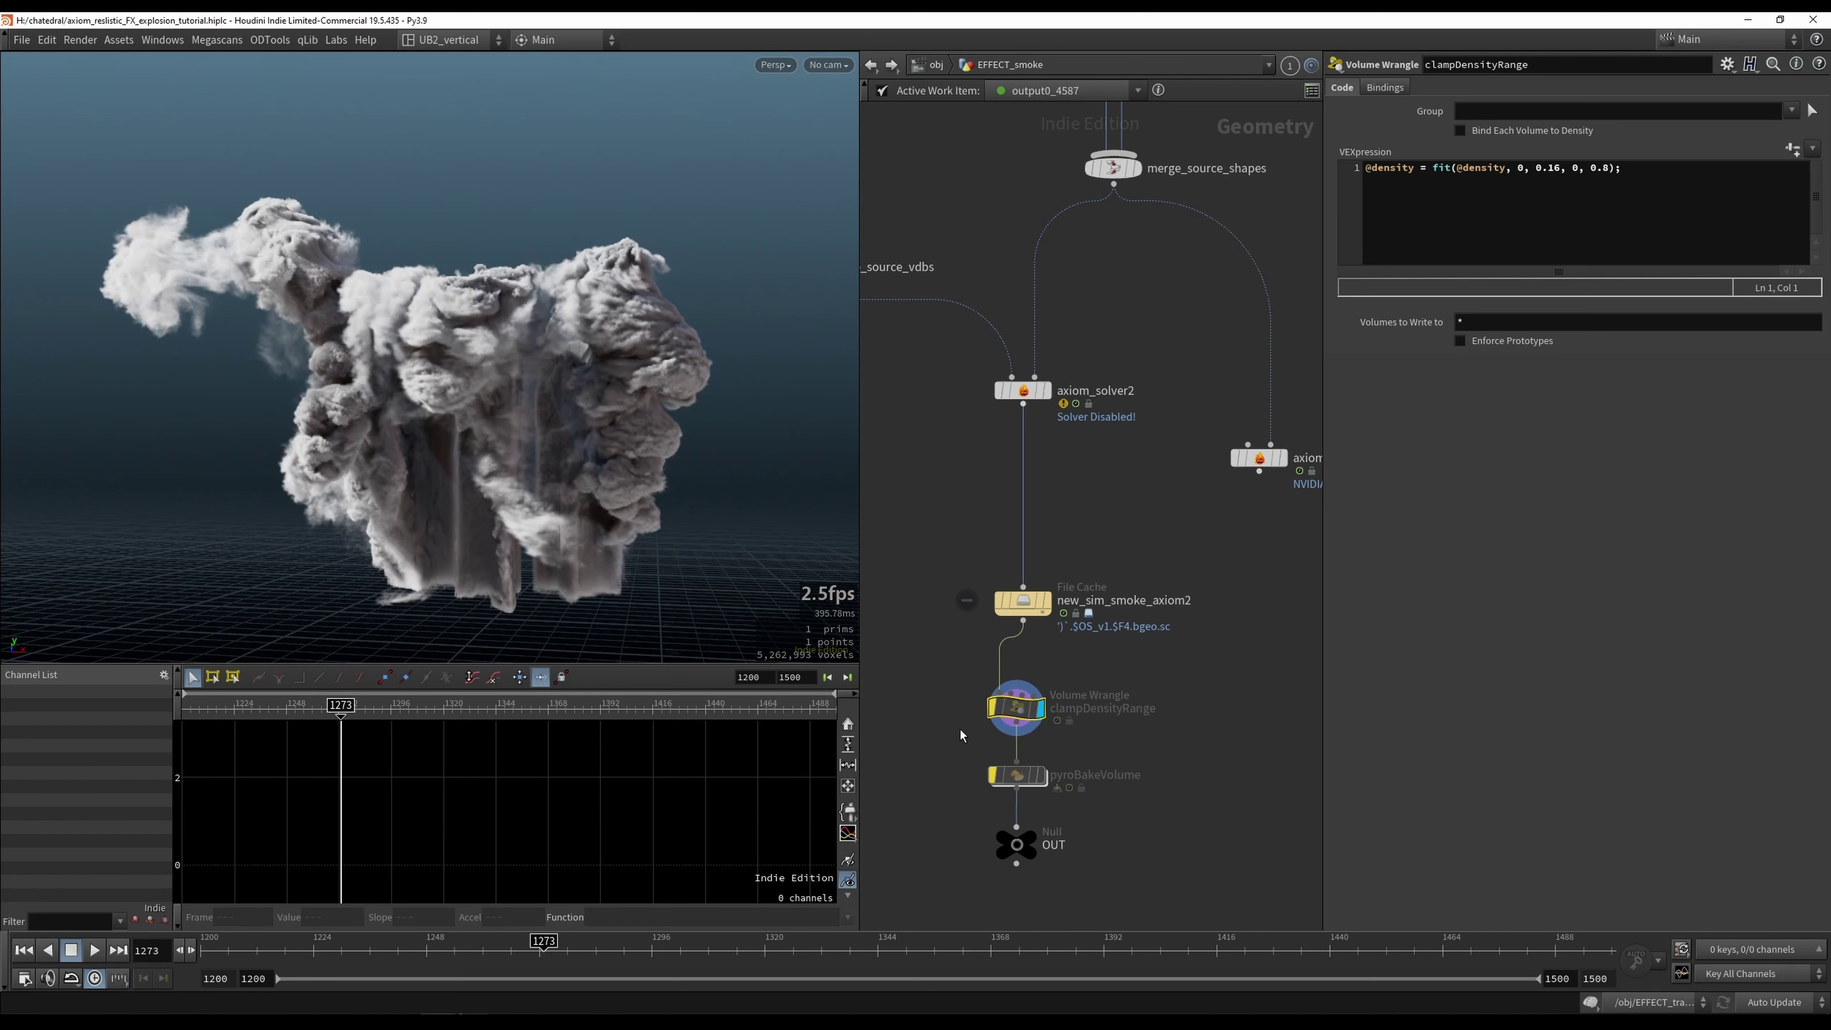
Step: Move new_sim_smoke_axiom2 up, align clampDensityRange, pyroBakeVolume and OUT beneath it, and toggle clampDensityRange's bypass
drag(1027, 609, 1034, 581)
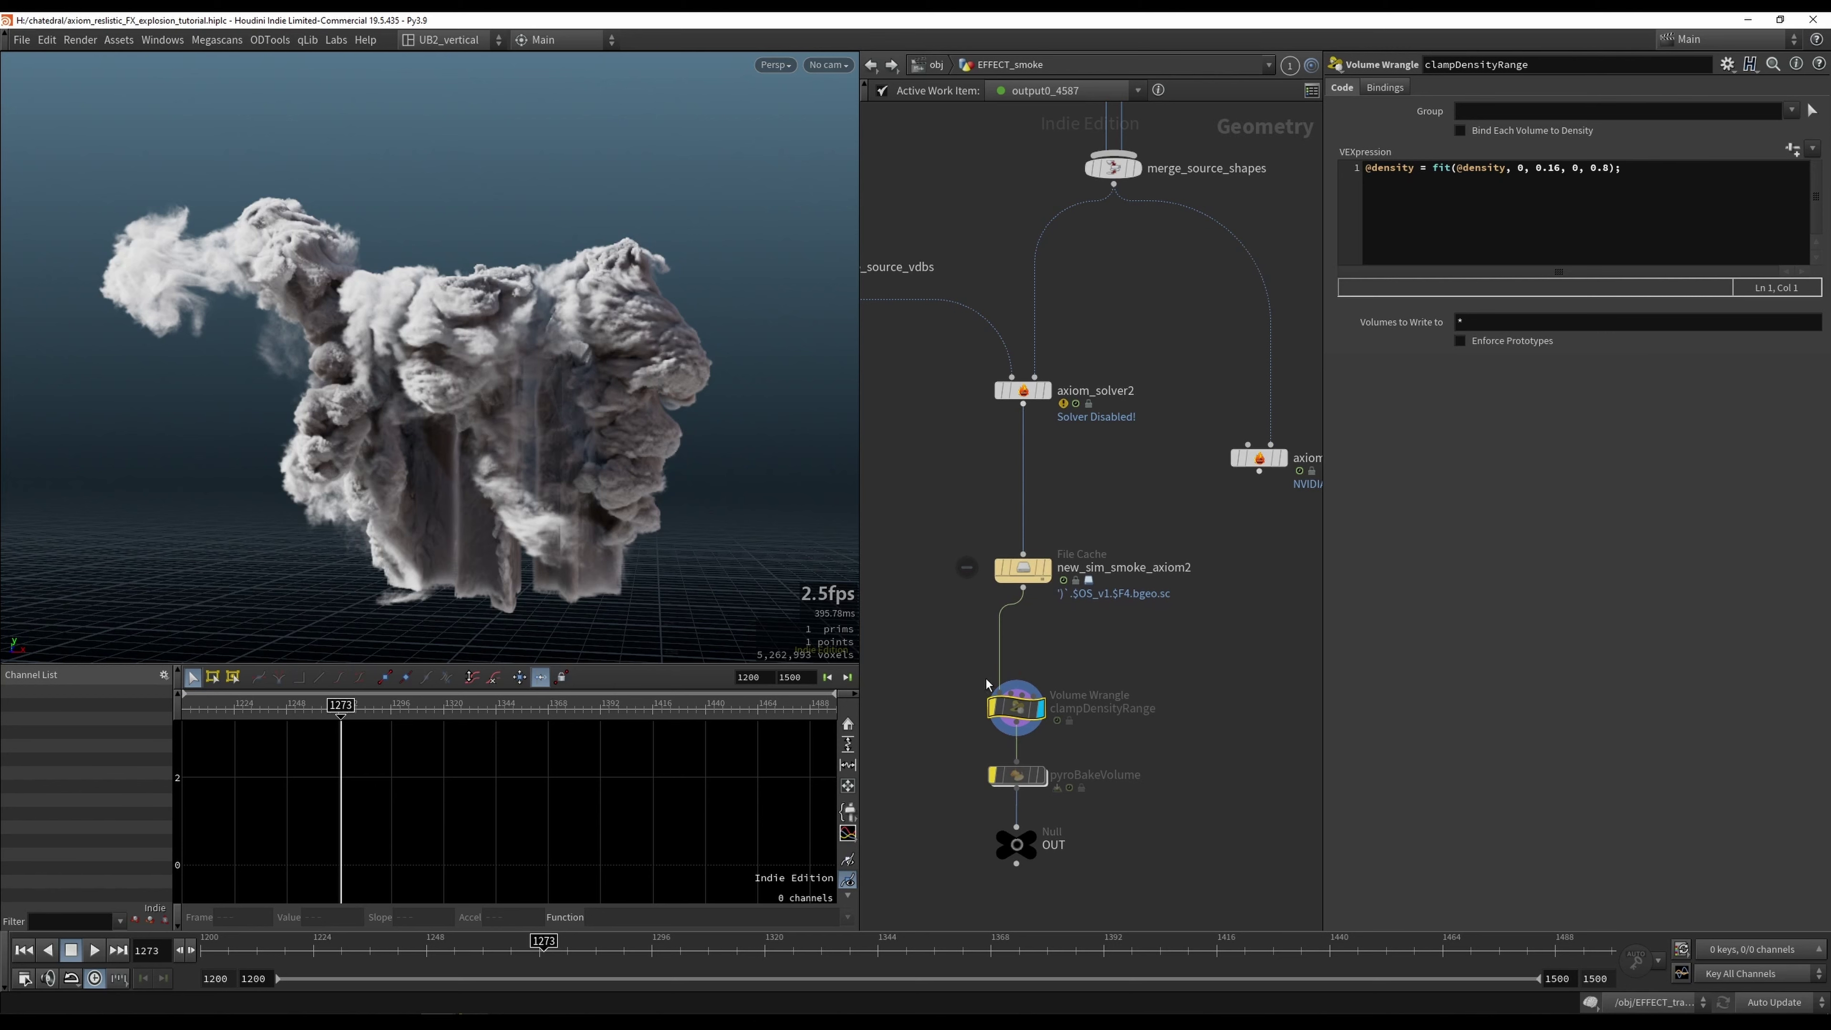
drag(1111, 675, 966, 865)
drag(1027, 712, 1034, 696)
click(971, 675)
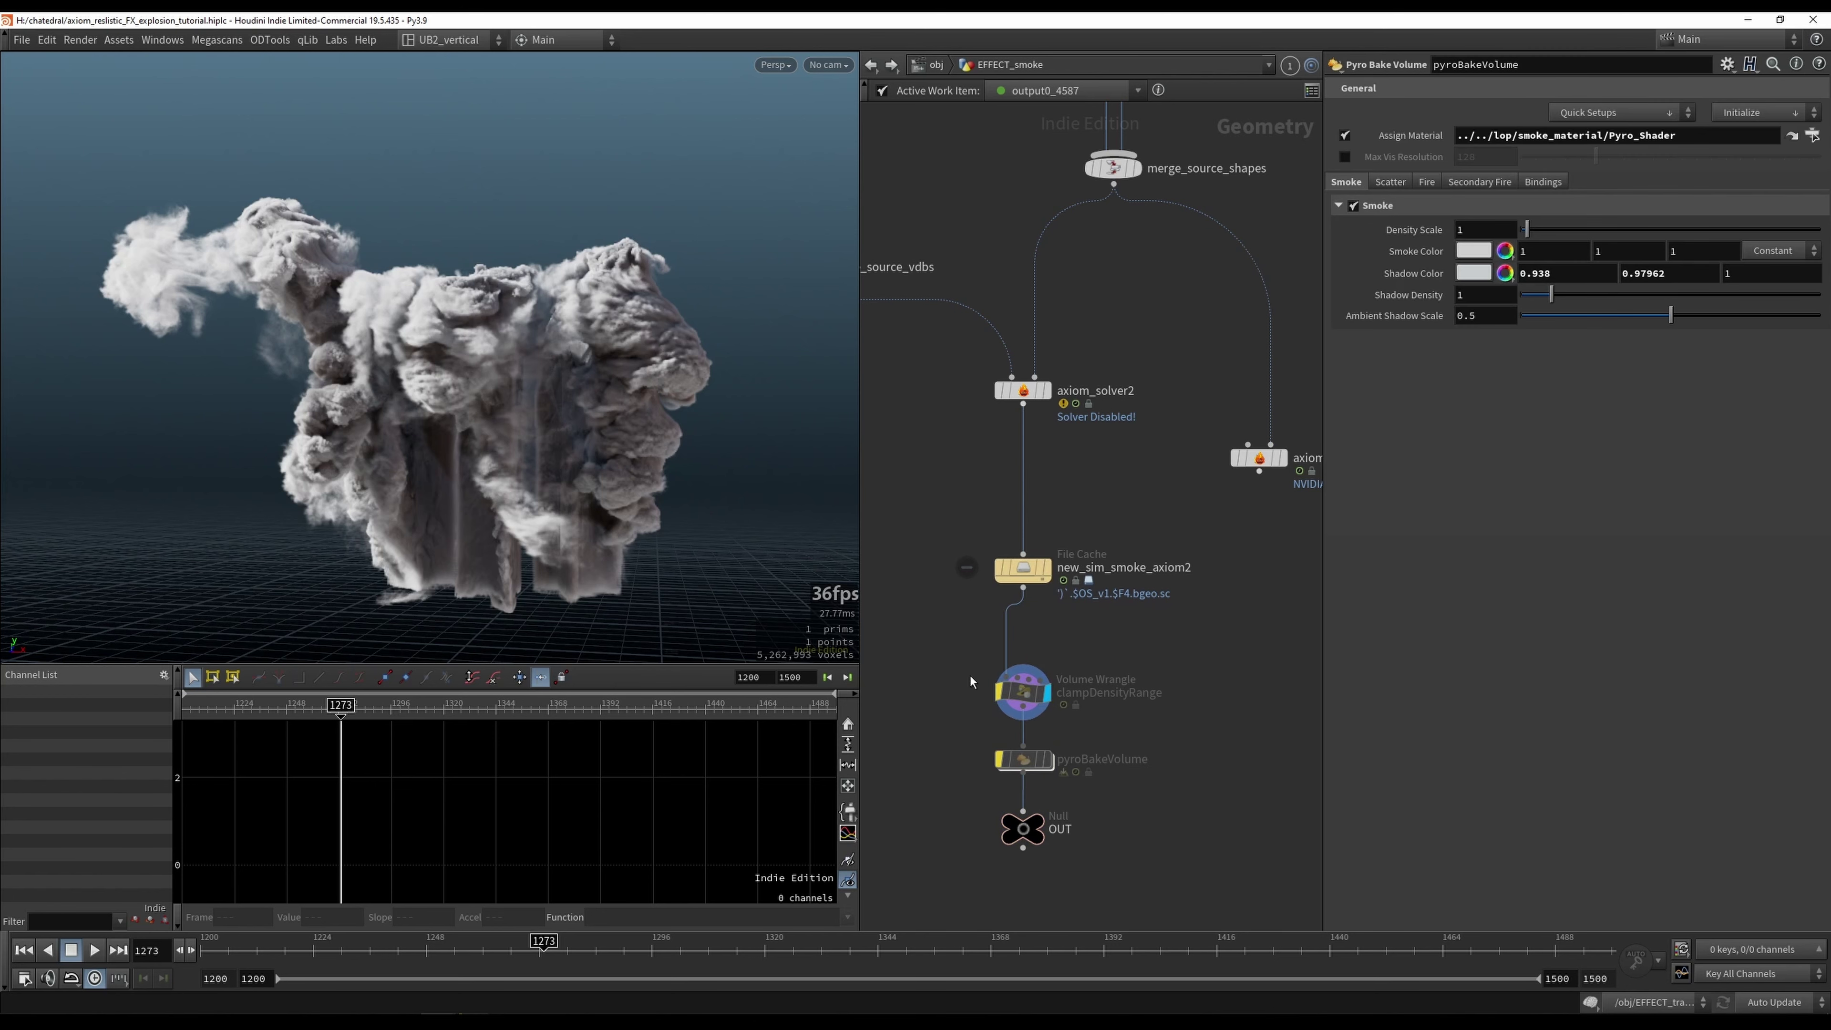
key(q)
click(1013, 691)
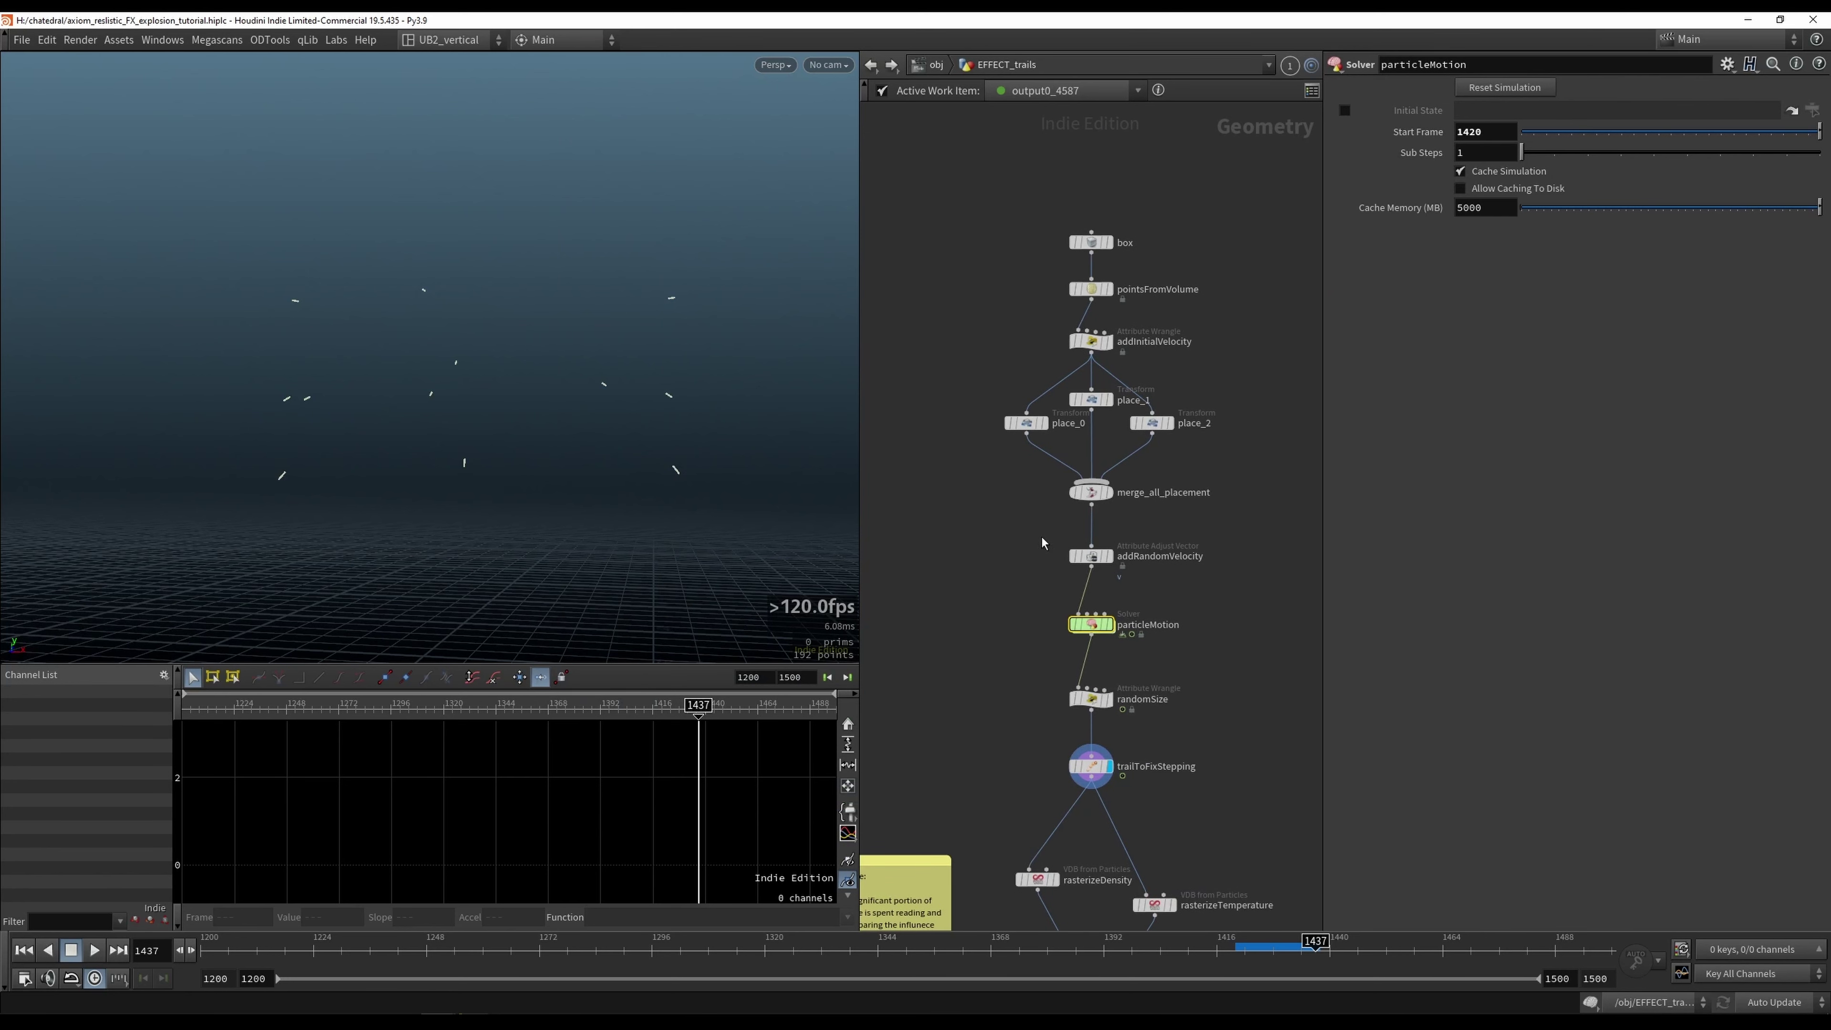
Step: In EFFECT_trails, enter the particleMotion solver to review its internal wrangles and return to the parent network
scroll(1006, 580, up, 3)
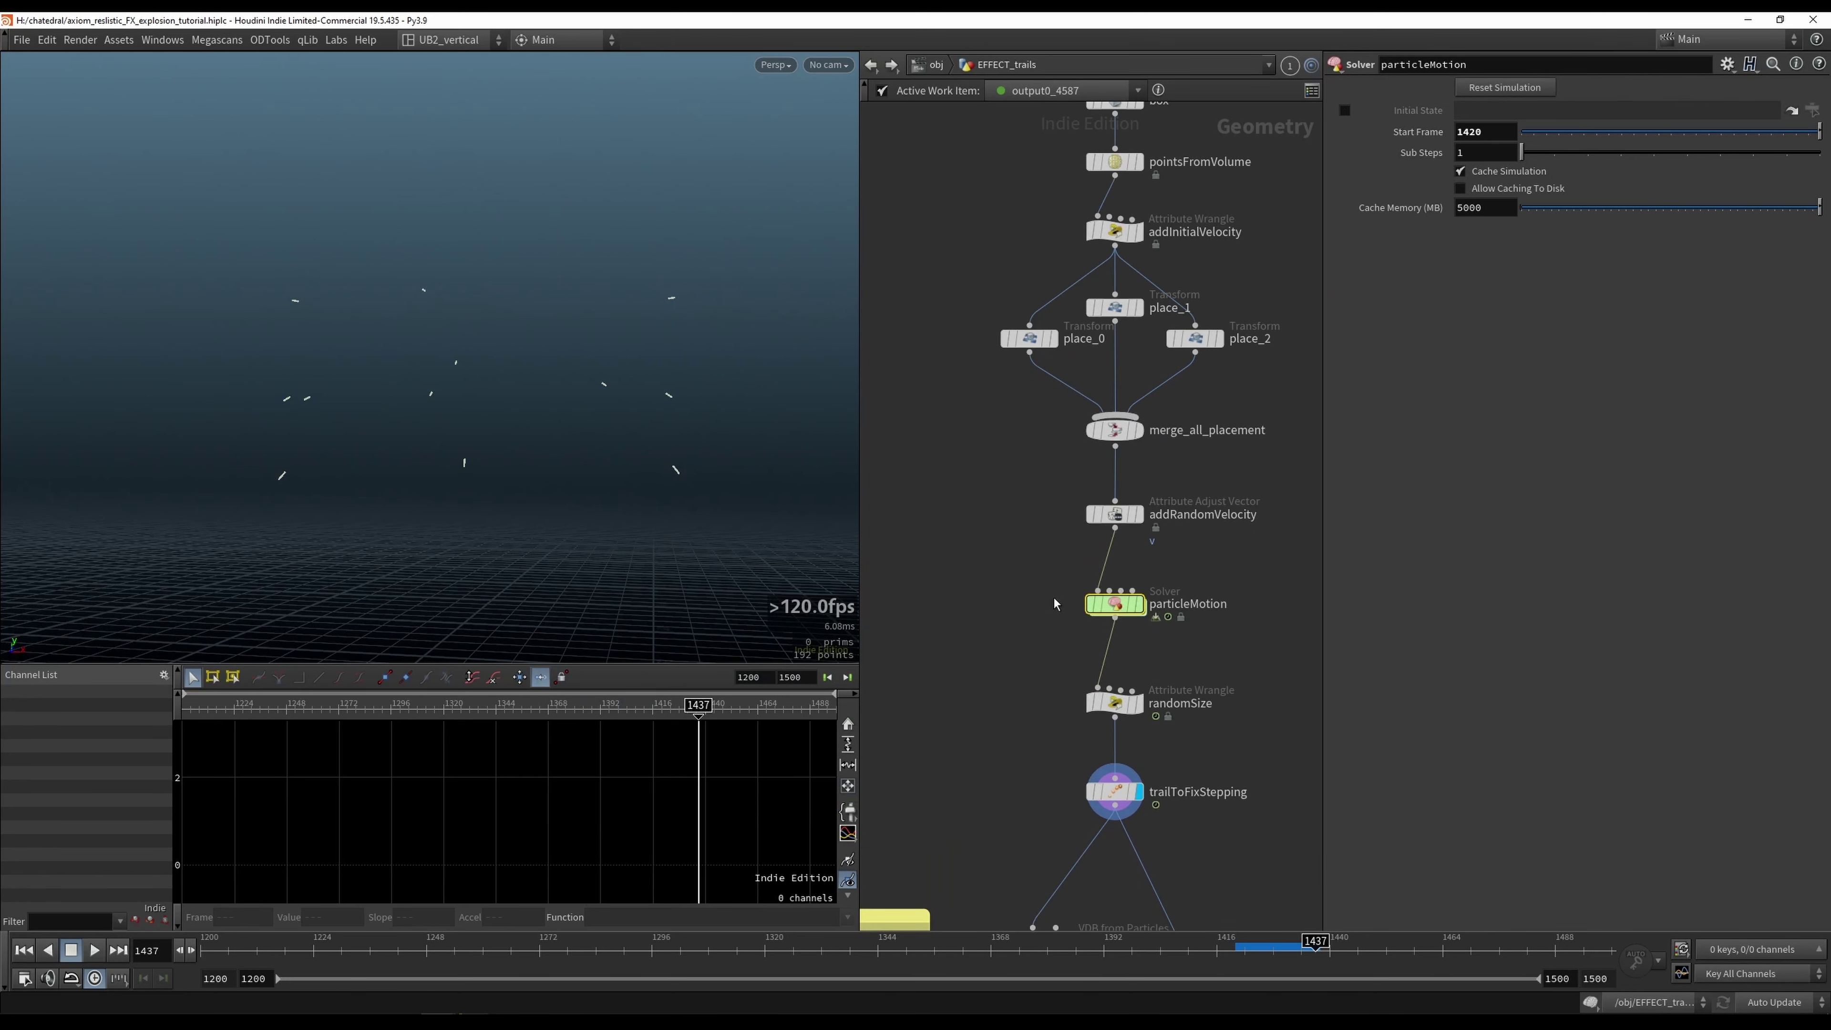
key(i)
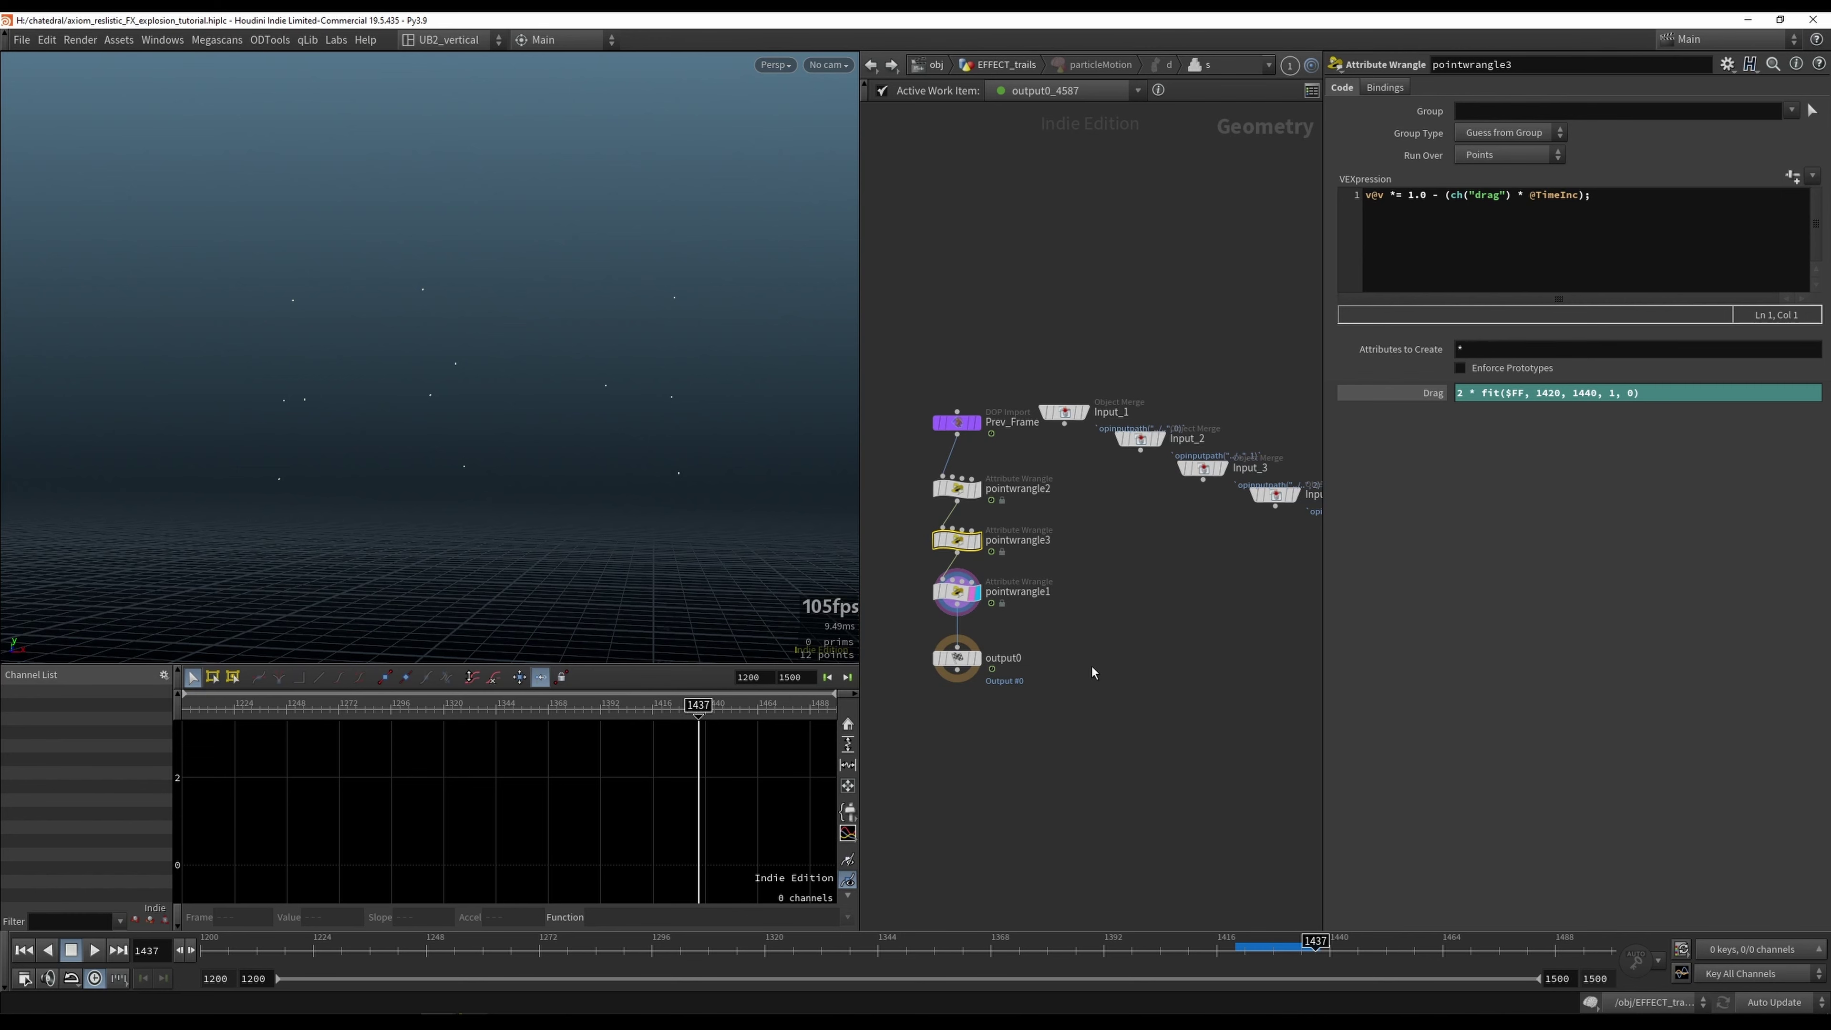
key(u)
Step: Review the trailToFixStepping settings and play its particle trails from frame 1396 to frame 1458
middle_drag(1044, 702, 1017, 621)
click(1090, 711)
click(1123, 952)
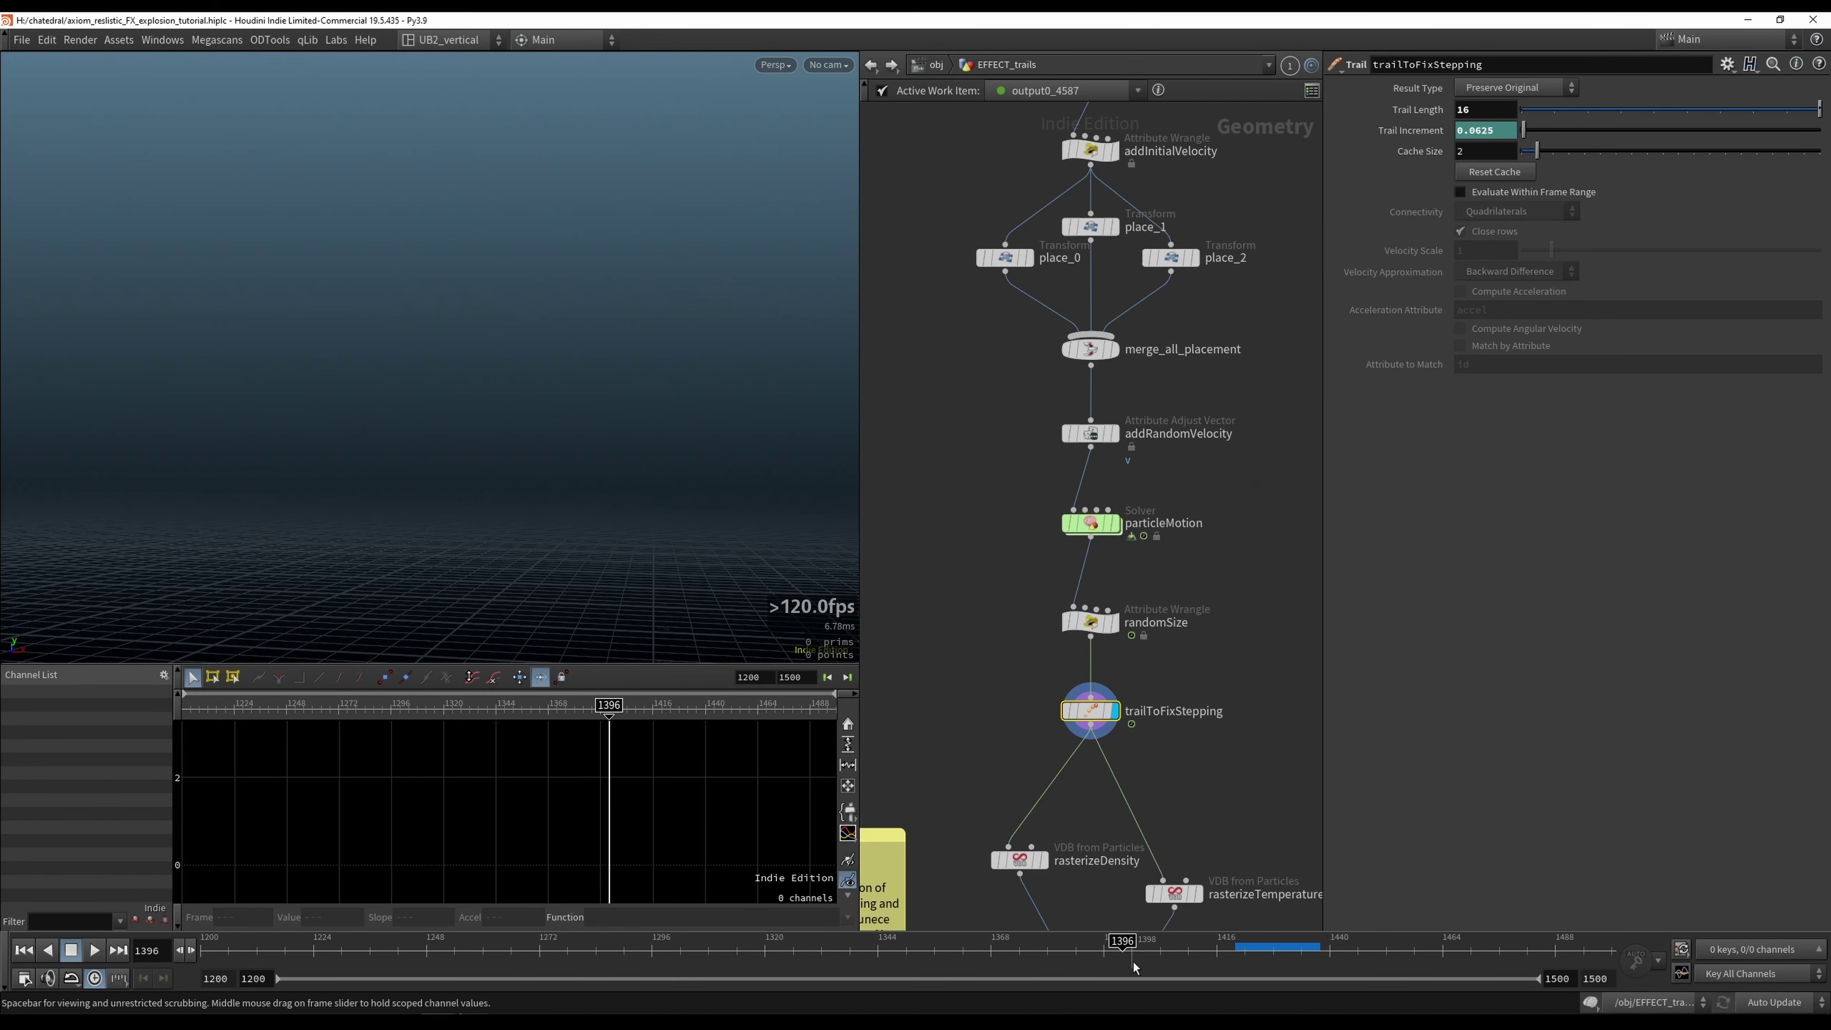
key(Up)
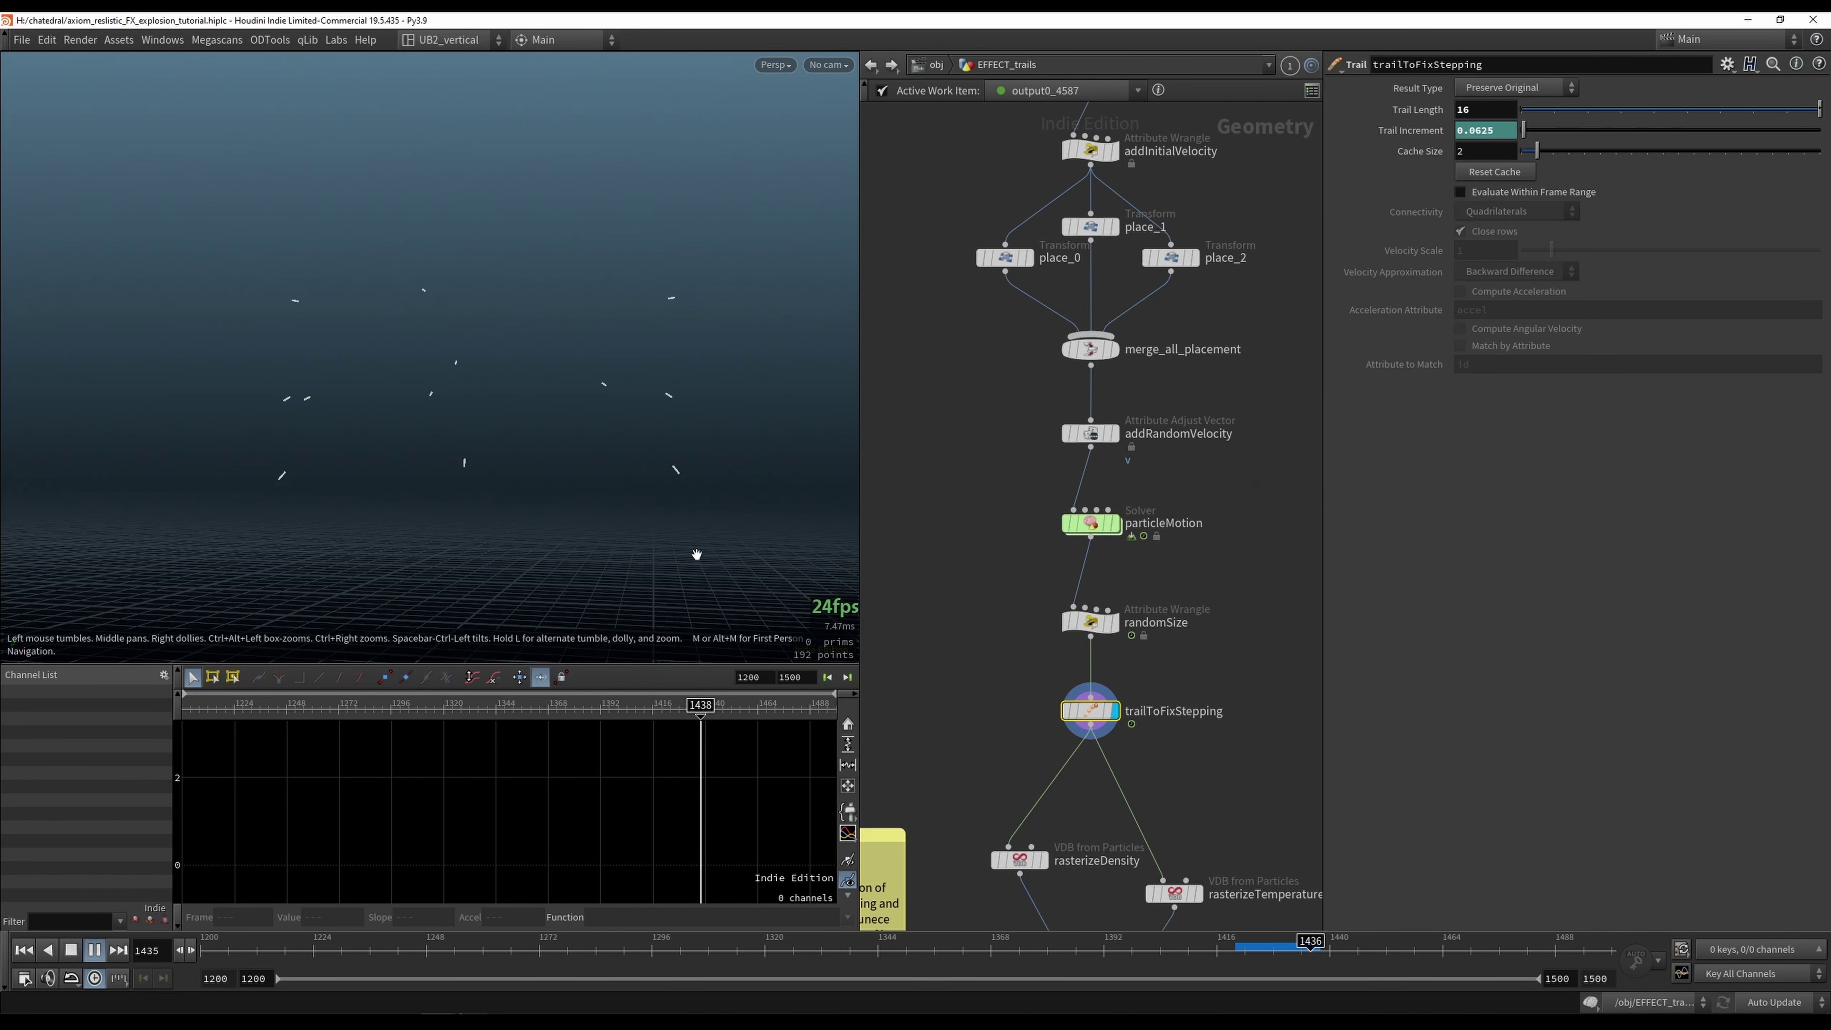
key(Up)
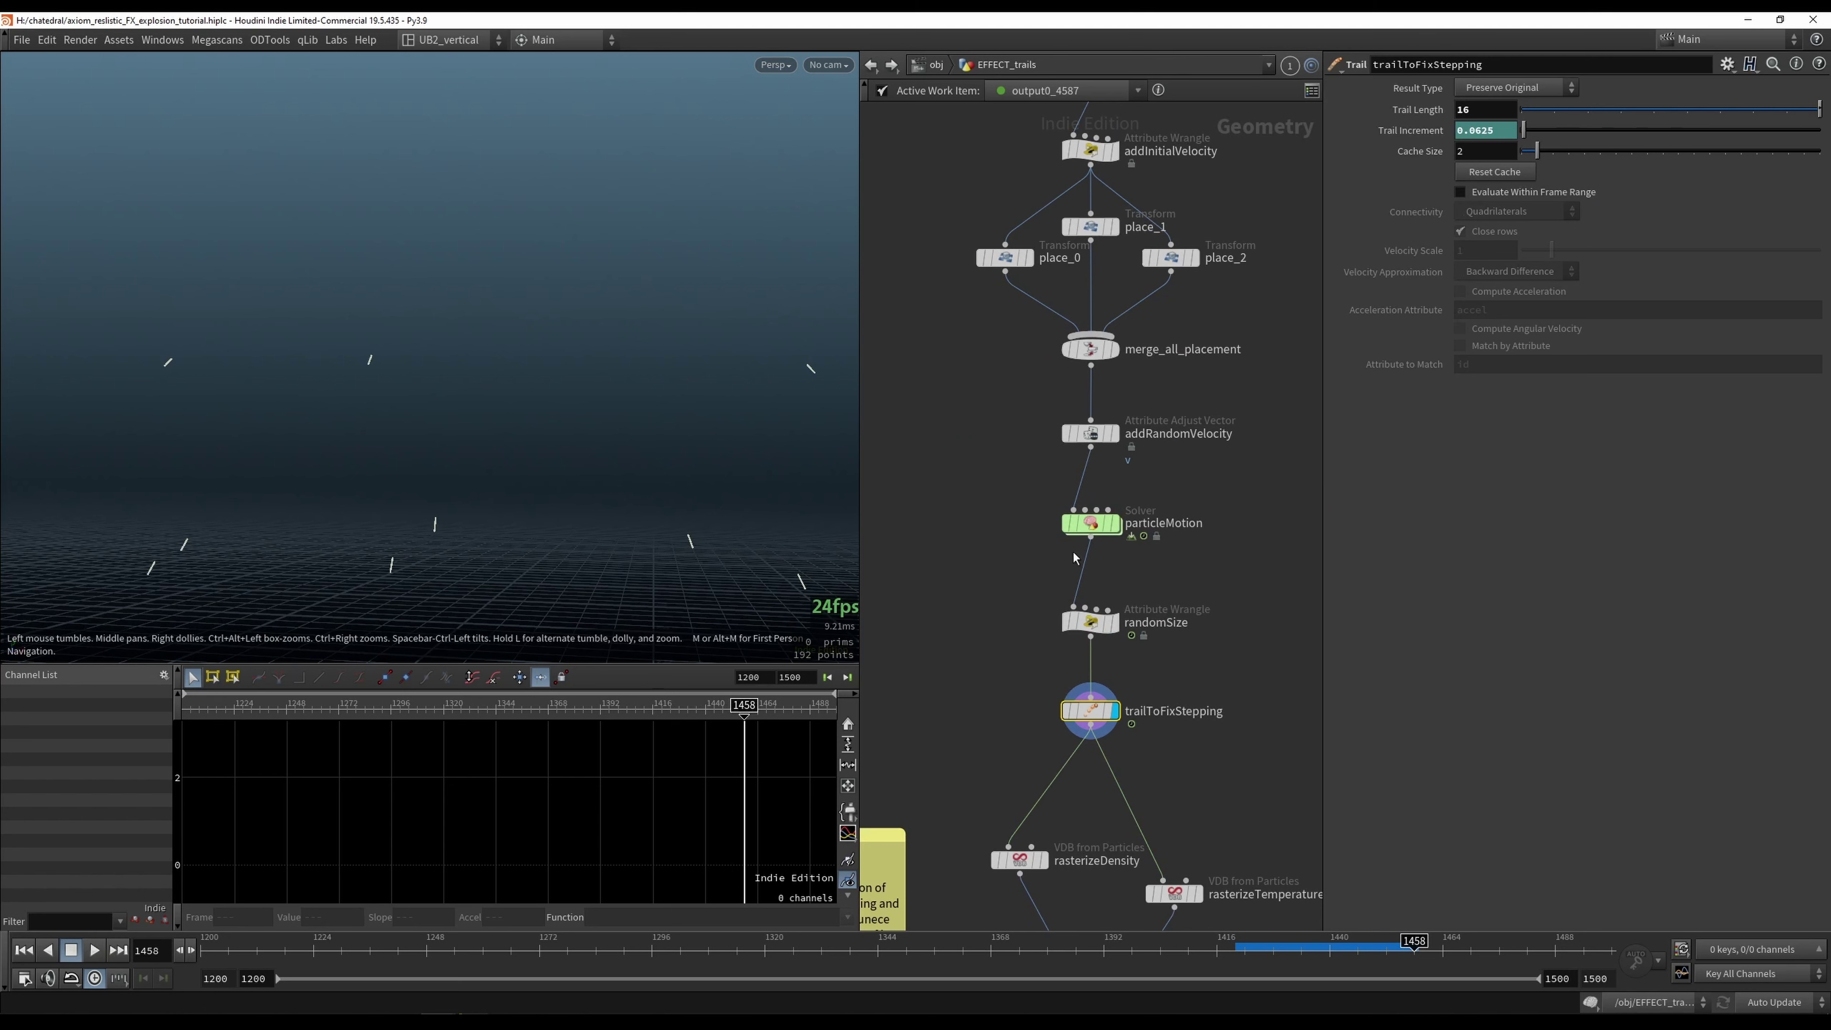
scroll(1032, 541, down, 3)
scroll(601, 474, down, 3)
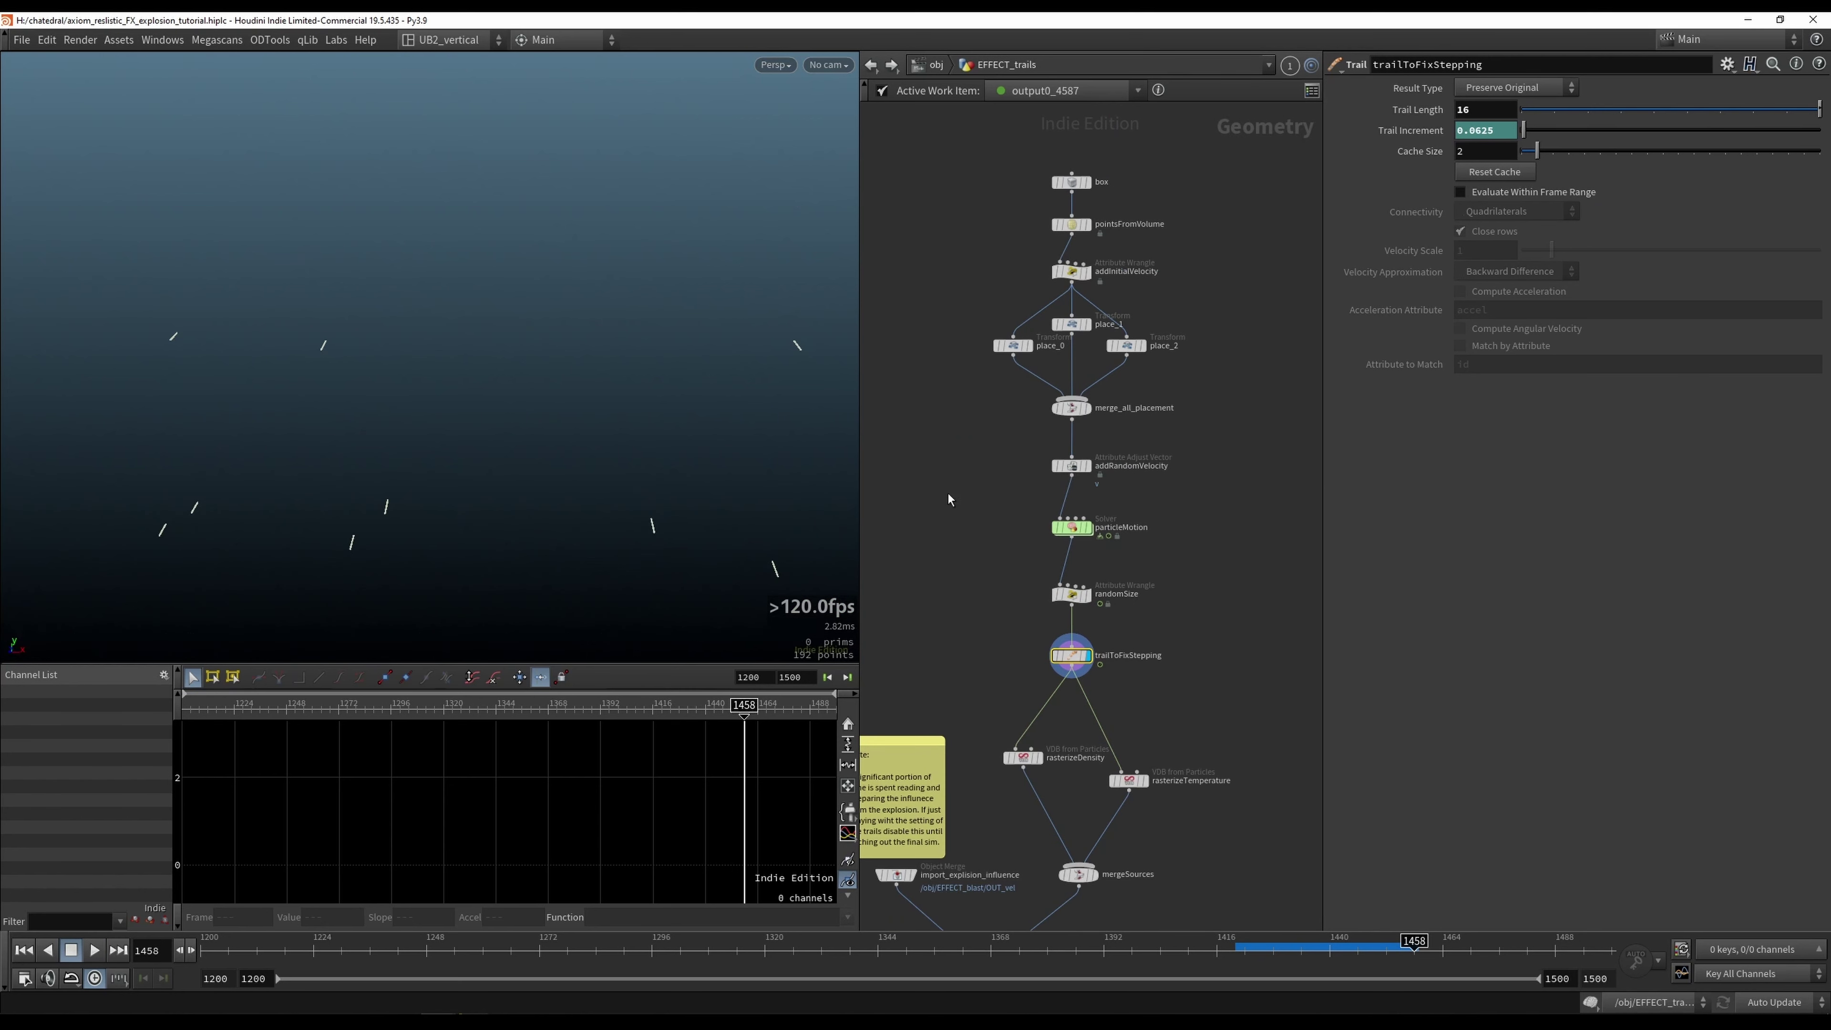
drag(563, 491, 498, 607)
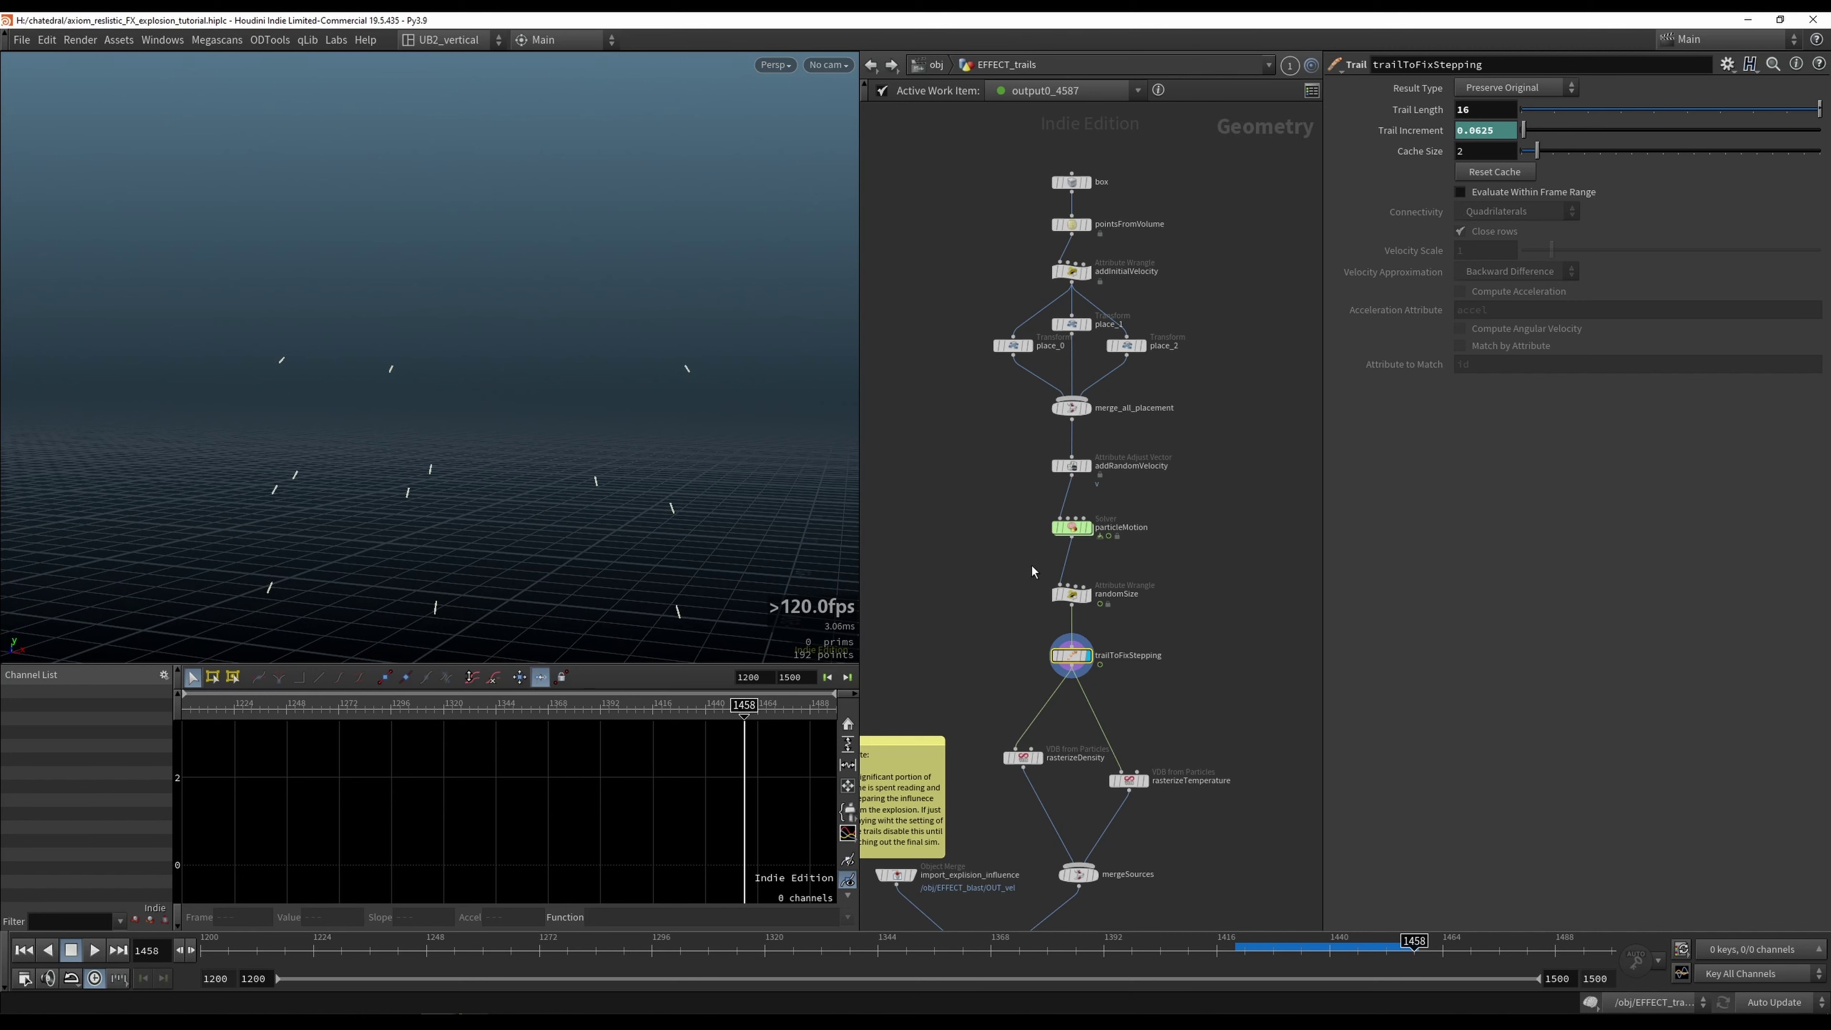
Step: Inspect the emission setup by displaying addInitialVelocity, place_0, the source box and pointsFromVolume
middle_drag(1030, 401, 1032, 512)
scroll(1013, 372, up, 2)
click(1097, 388)
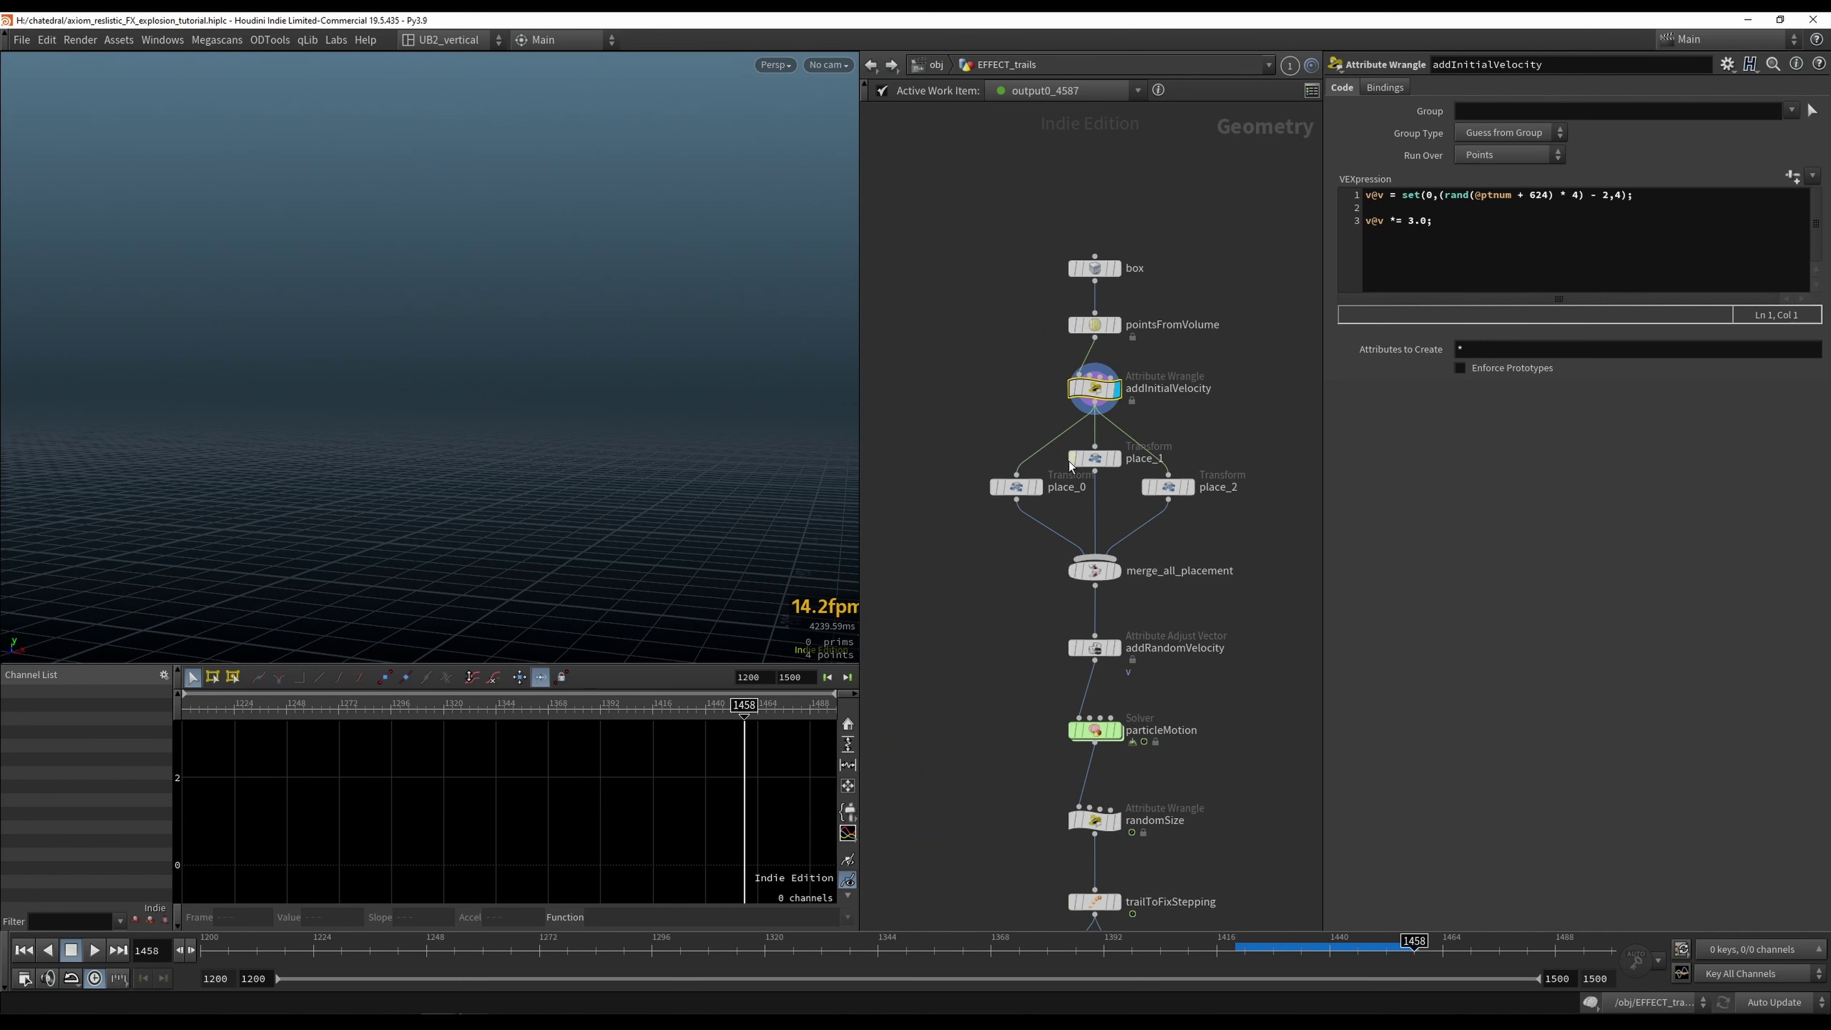
click(1094, 571)
click(1016, 486)
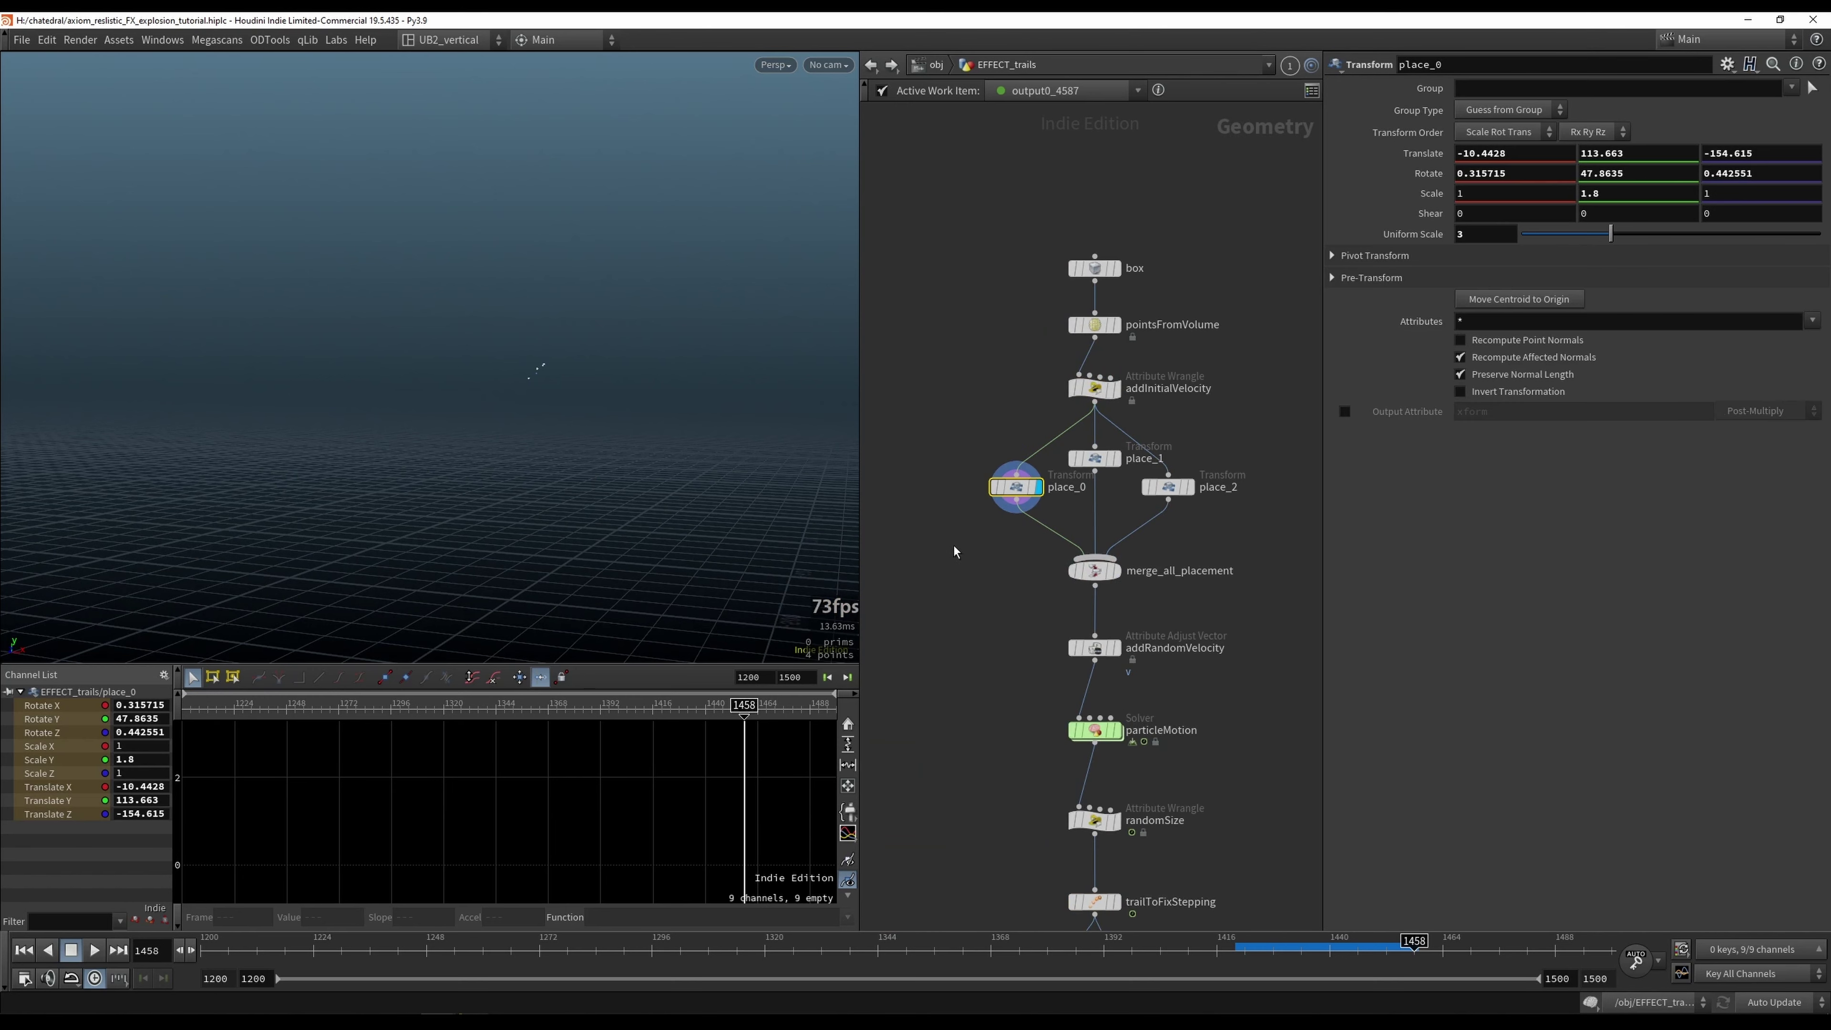
click(1115, 268)
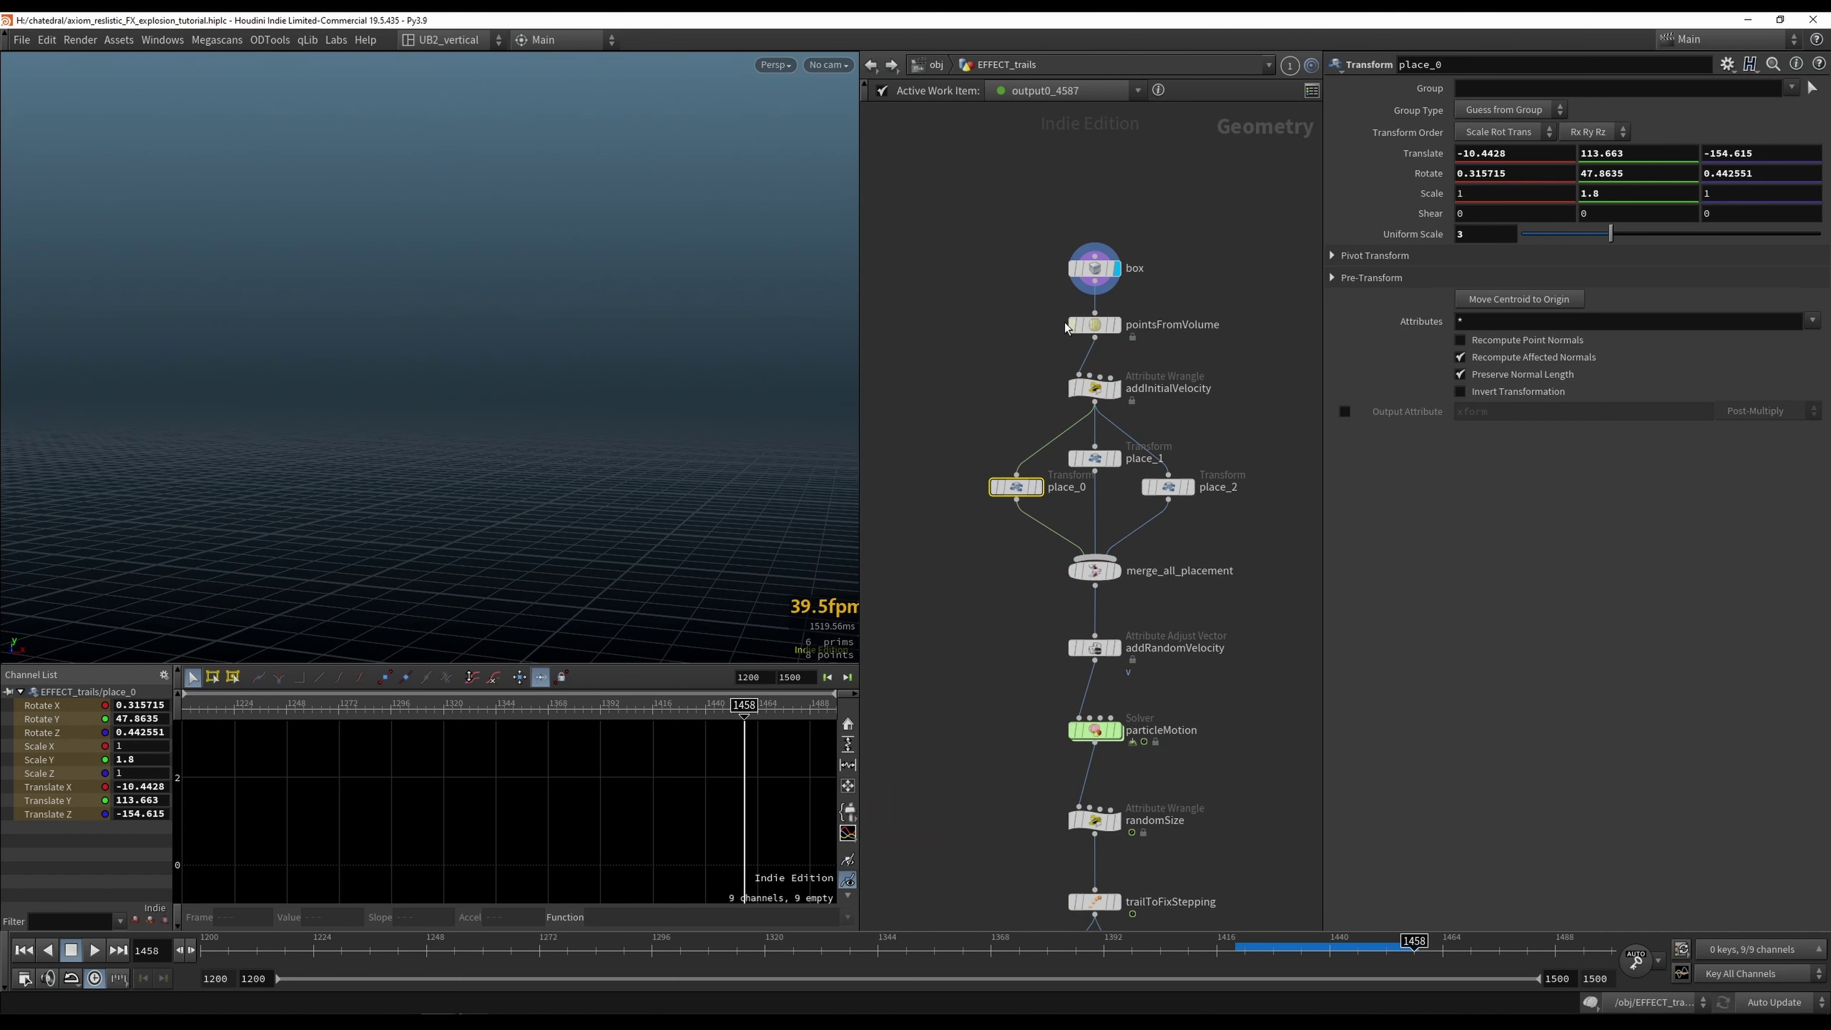
click(1094, 325)
click(1117, 325)
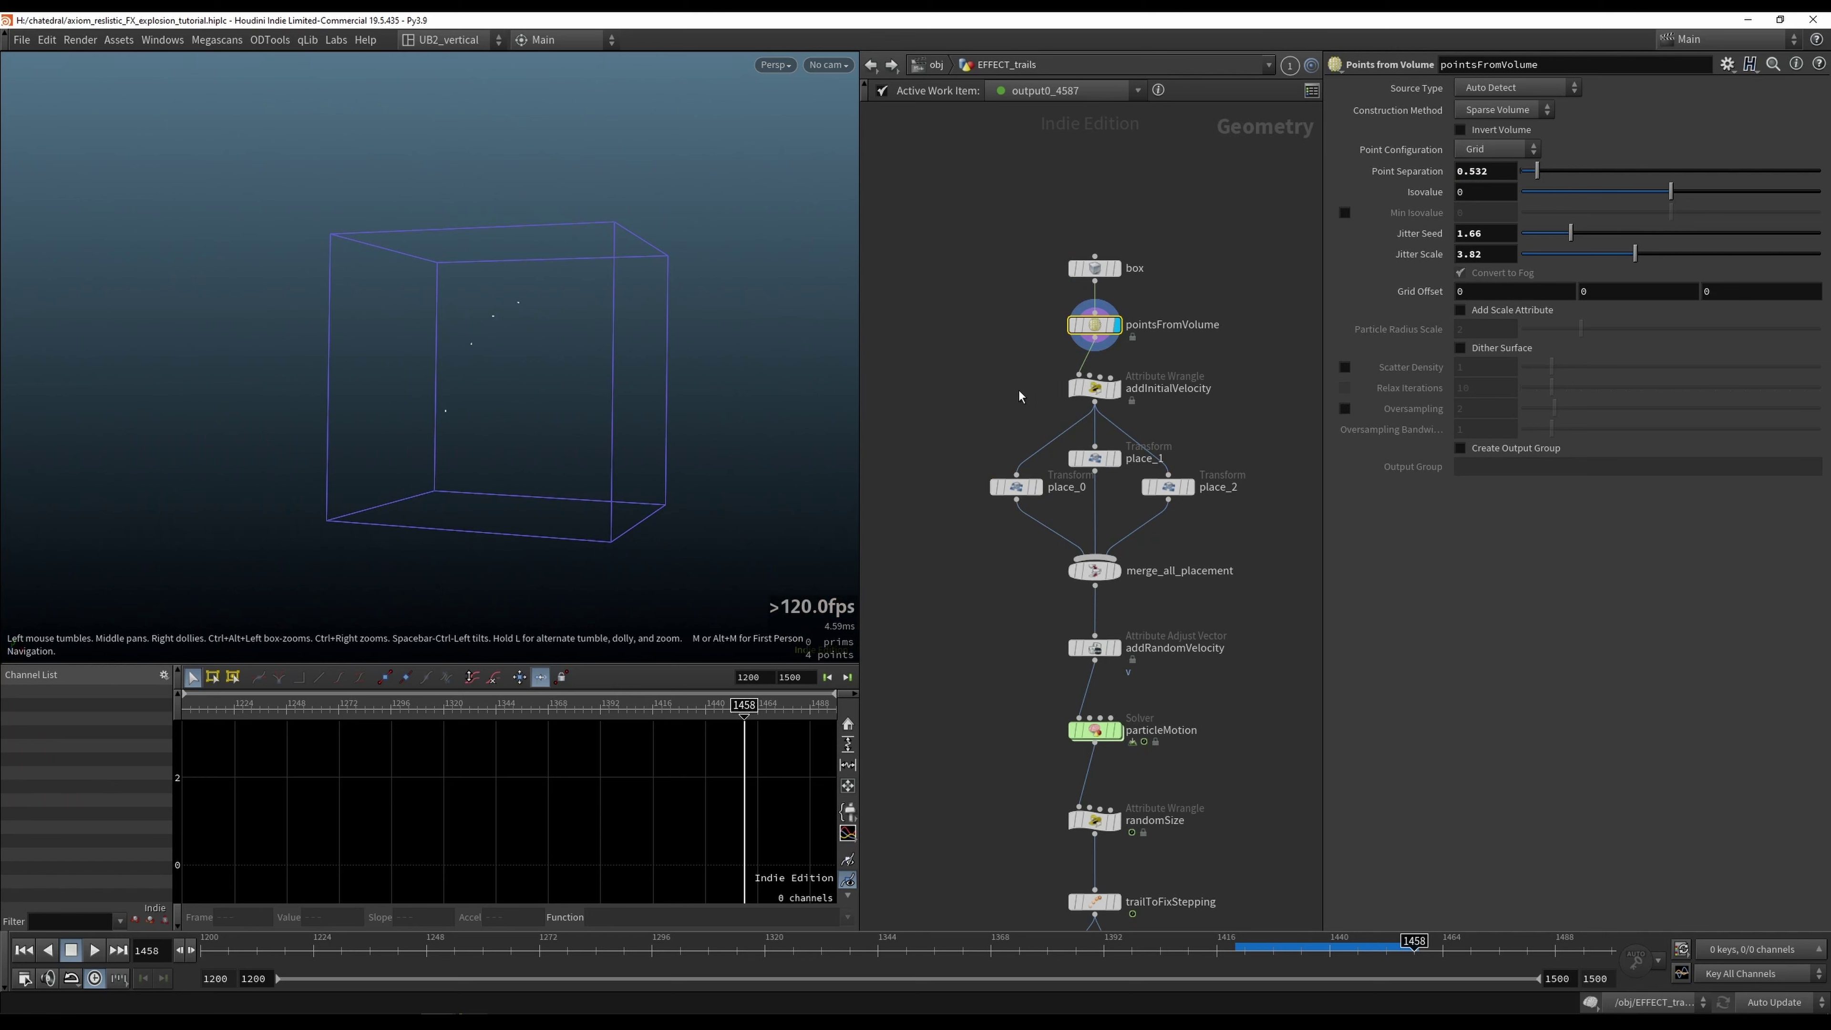
Step: Examine the addInitialVelocity code, and display merge_all_placement framed on its combined points
key(r)
drag(994, 369, 1141, 427)
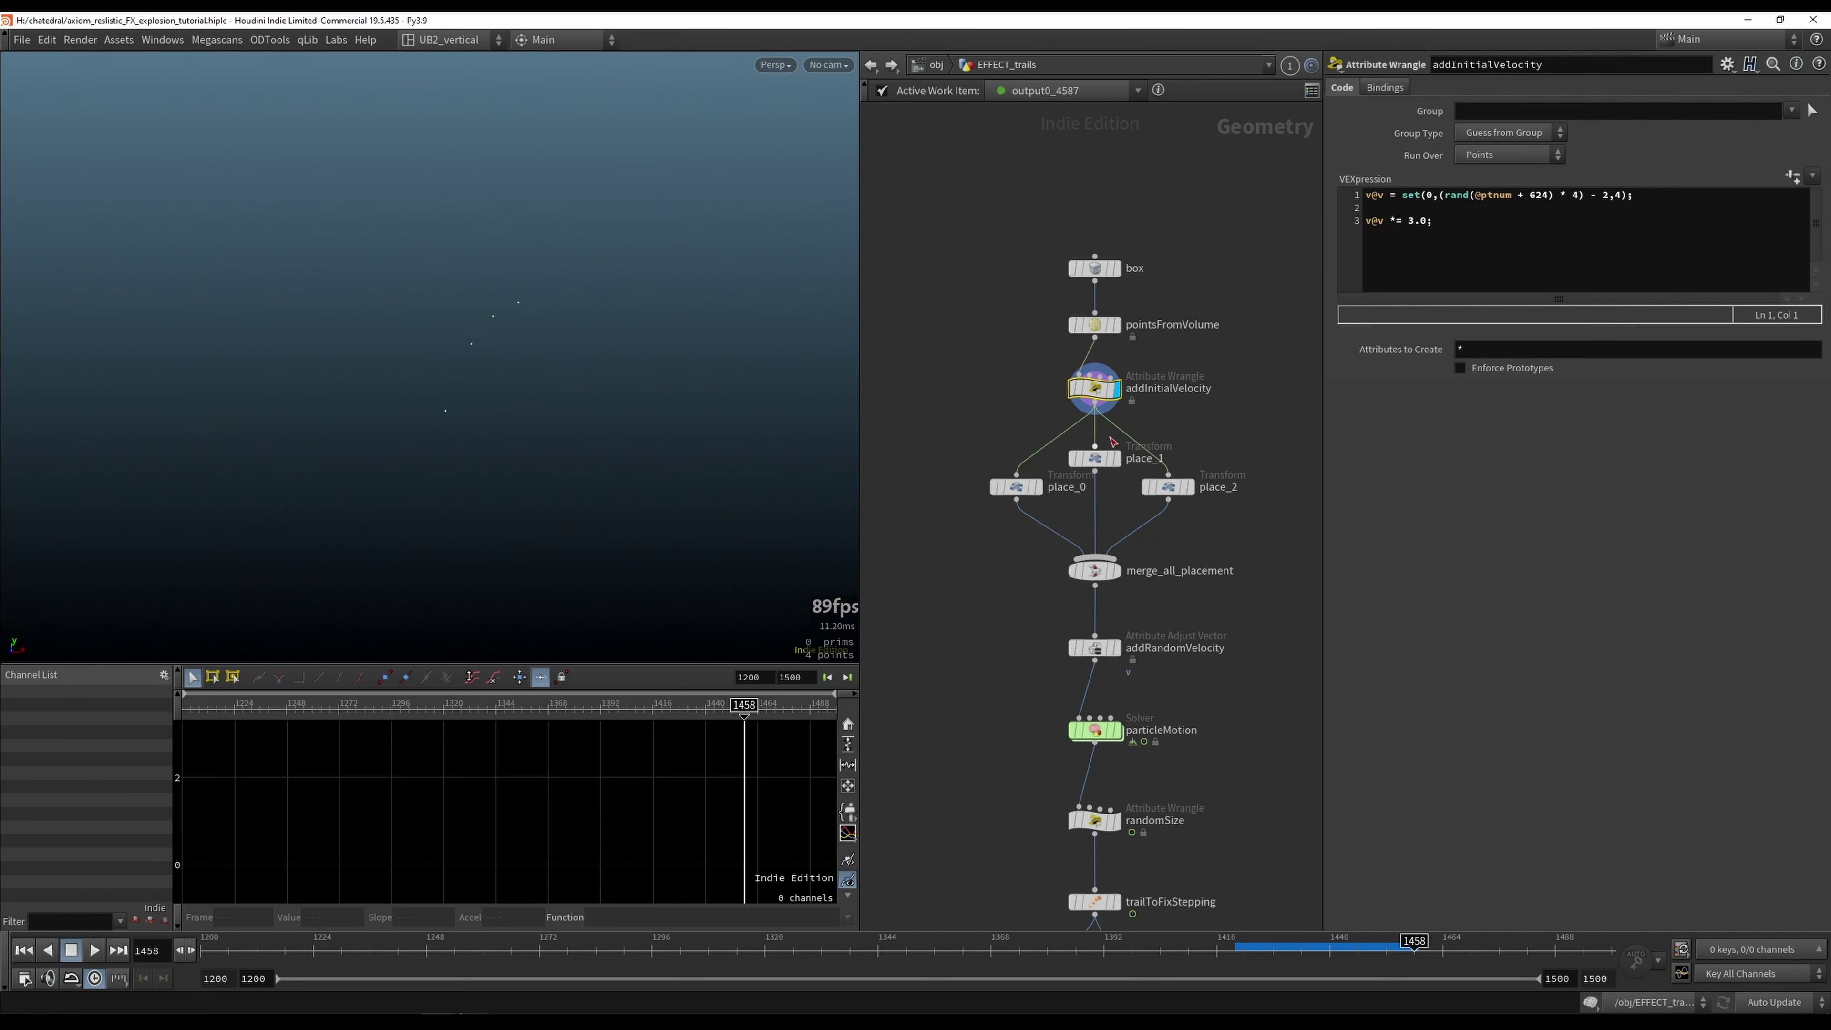
key(ctrl+a)
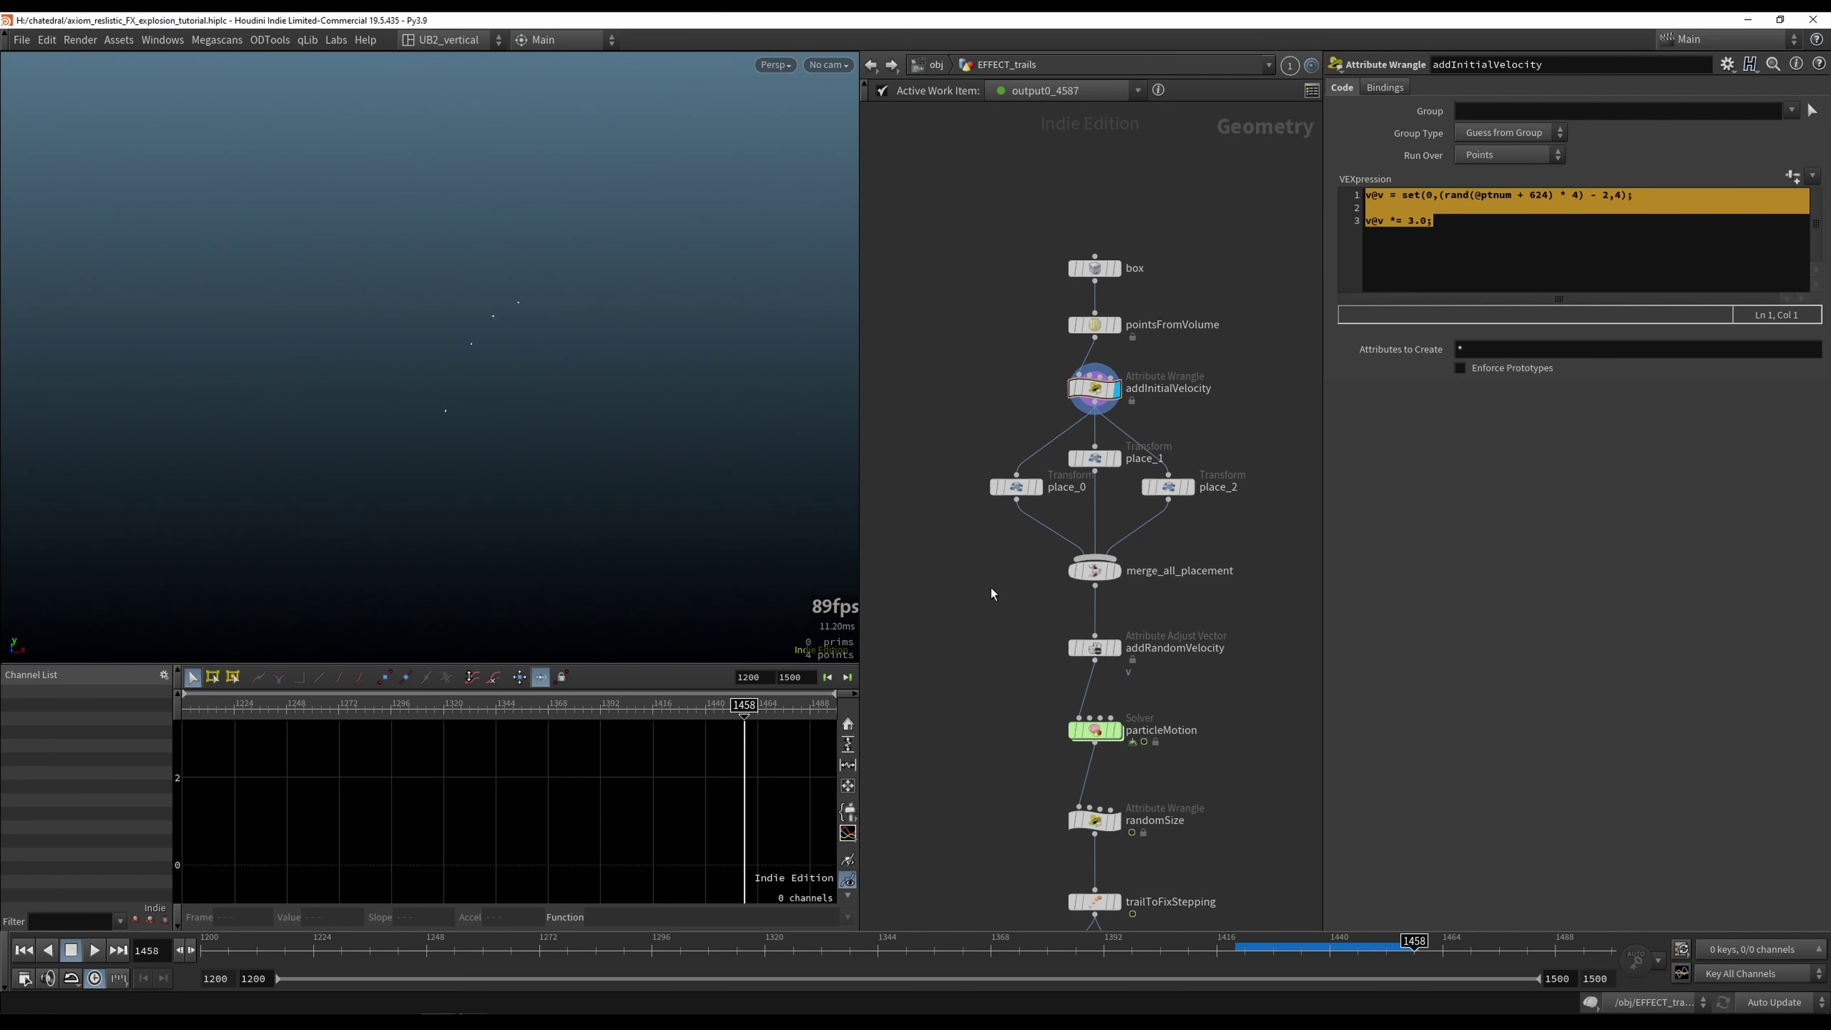
click(1117, 571)
drag(1126, 595, 1127, 596)
key(f)
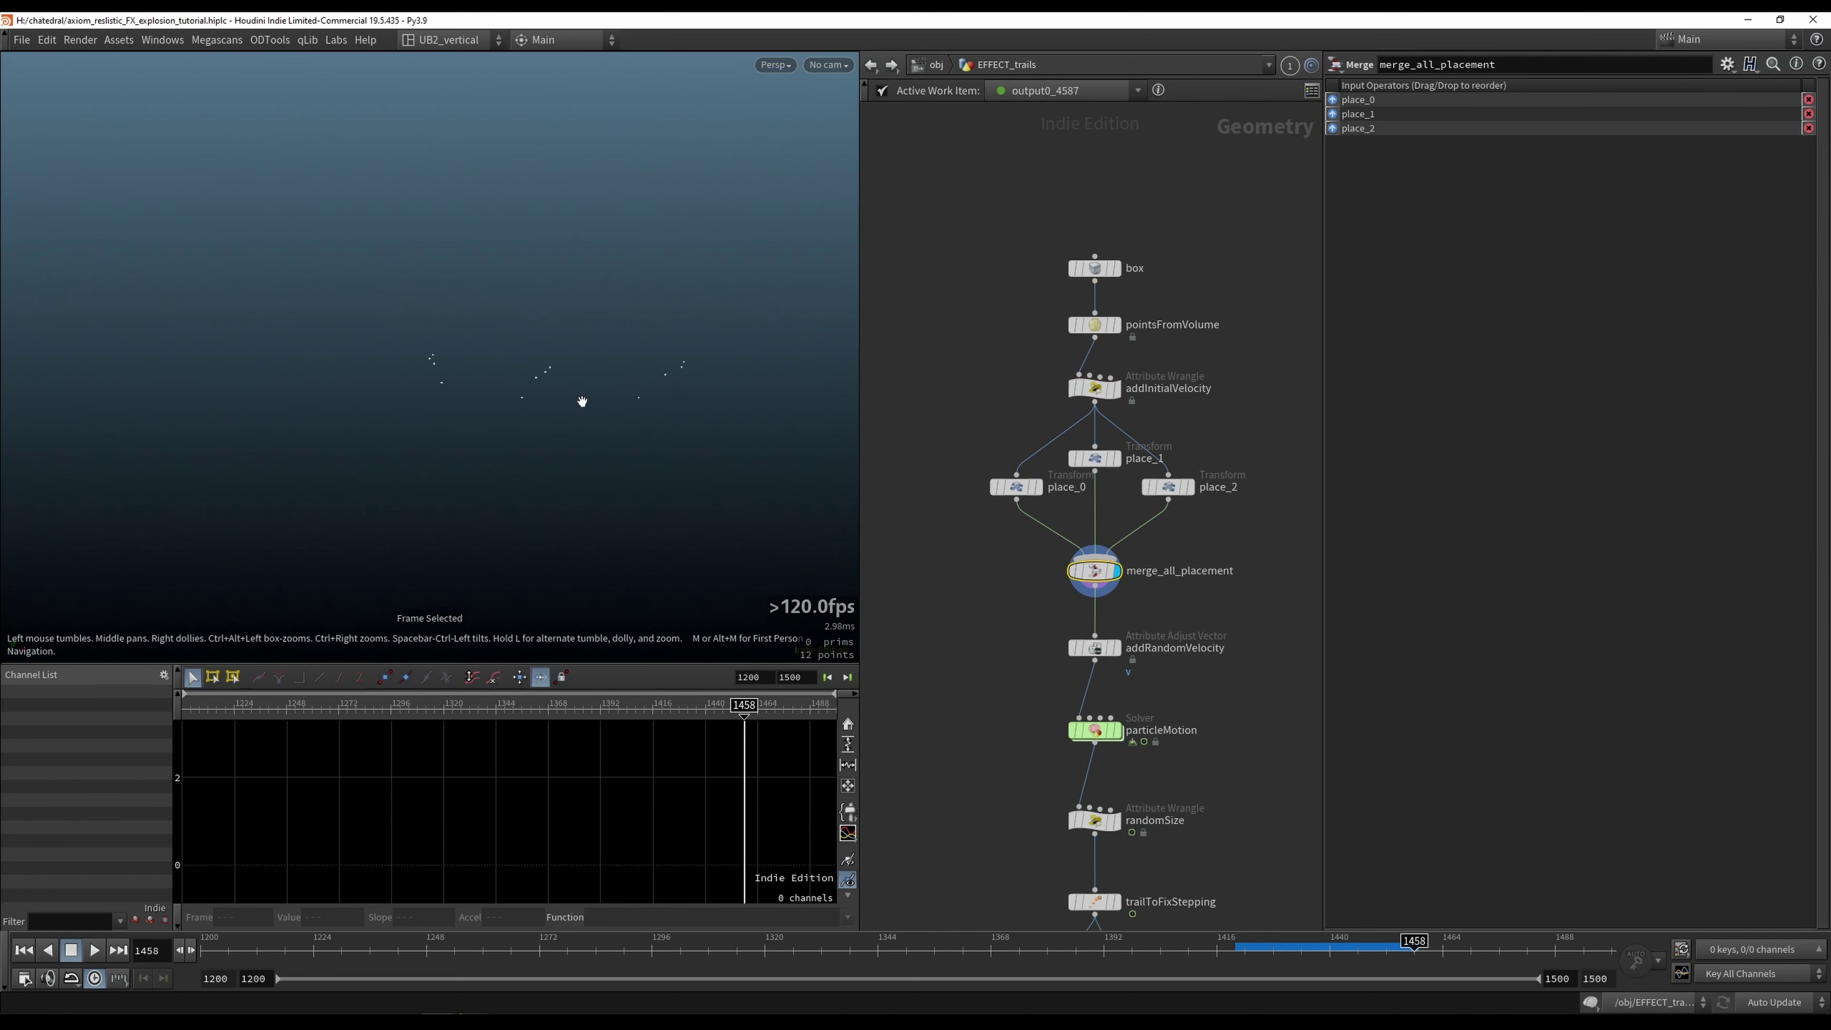
Step: Display randomSize and play the particle motion from around frame 1412 to frame 1436, viewing it from different angles
middle_drag(1009, 719, 1001, 553)
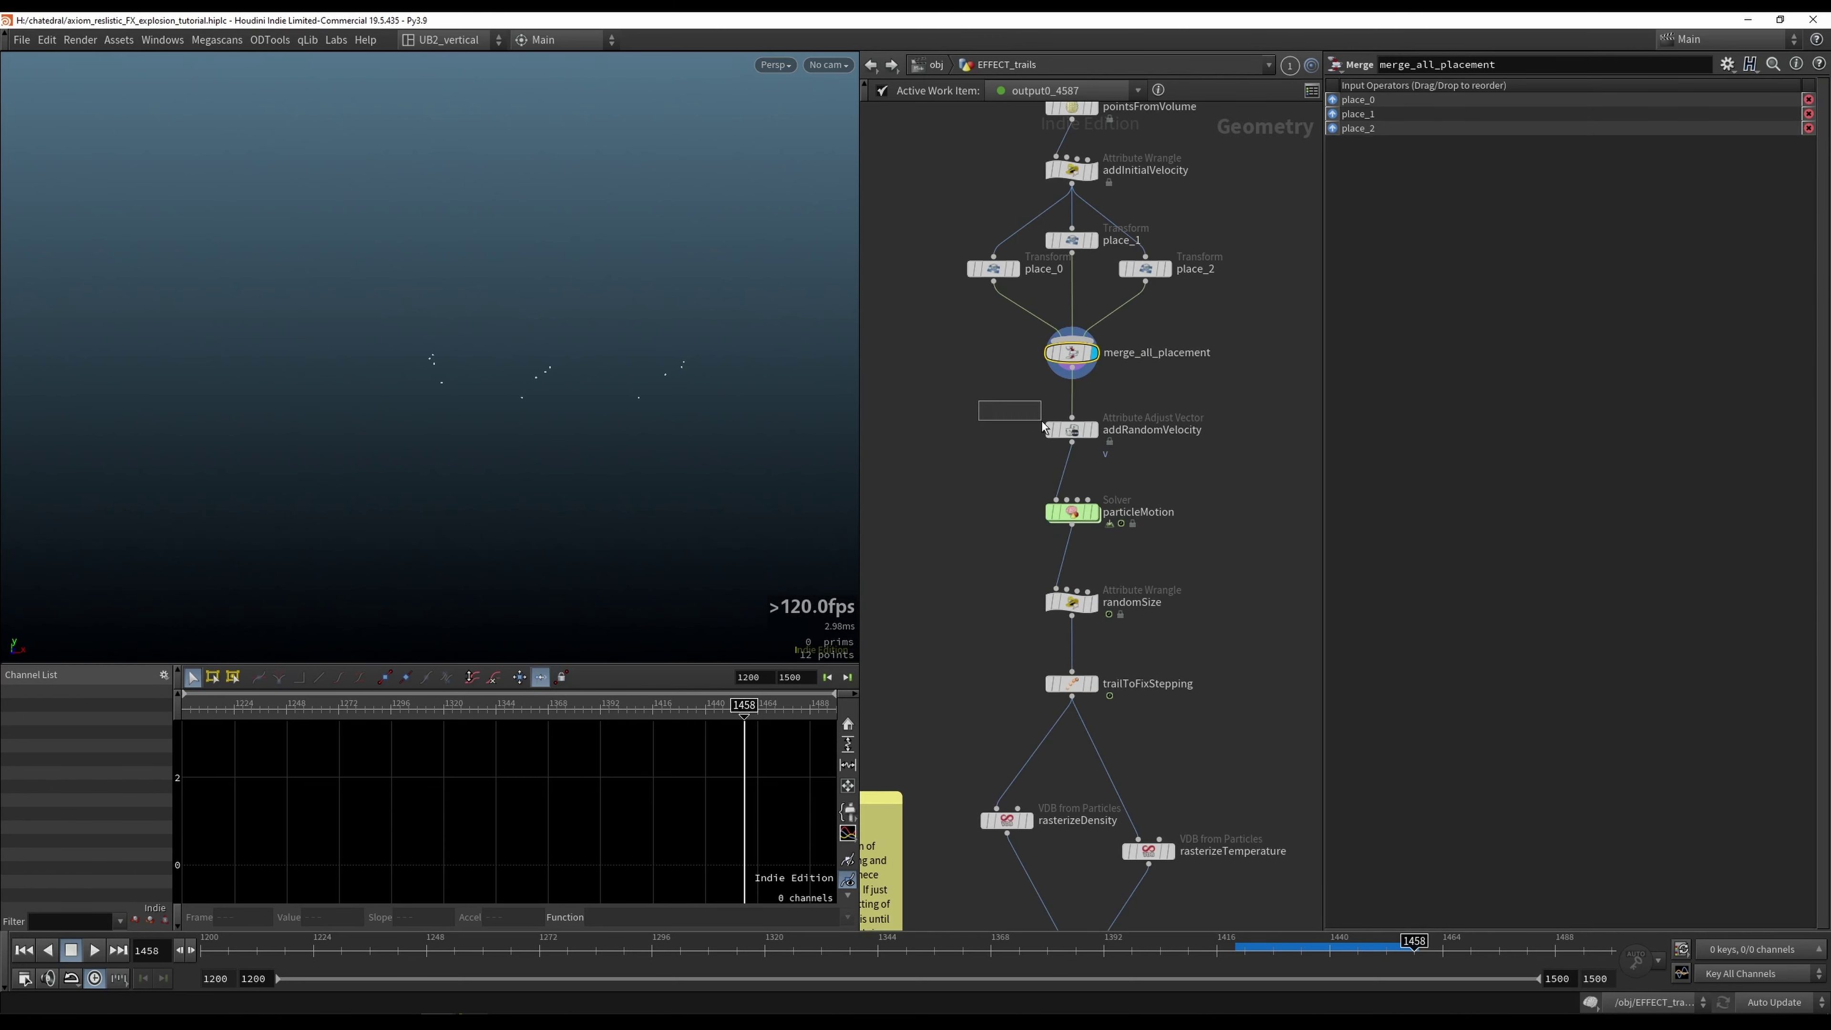
drag(1042, 422, 1106, 454)
middle_drag(962, 612, 925, 564)
drag(995, 513, 1091, 589)
click(1197, 945)
click(1041, 465)
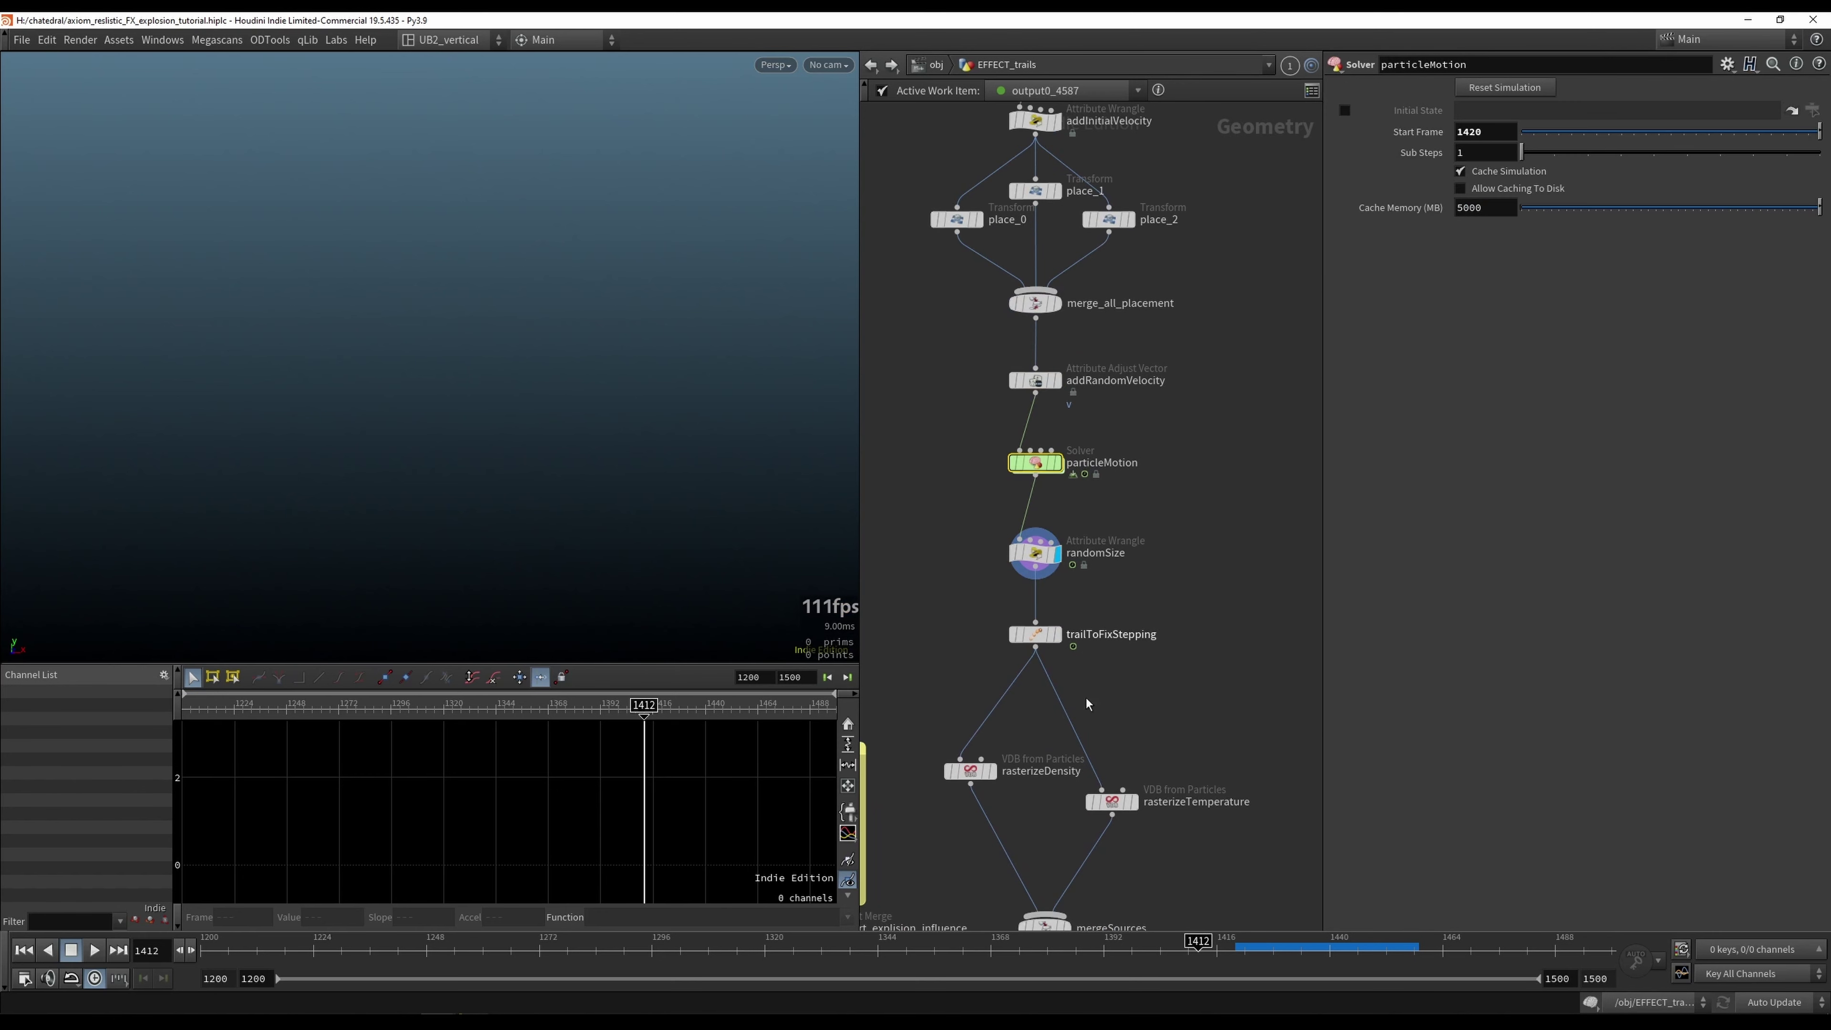
key(Up)
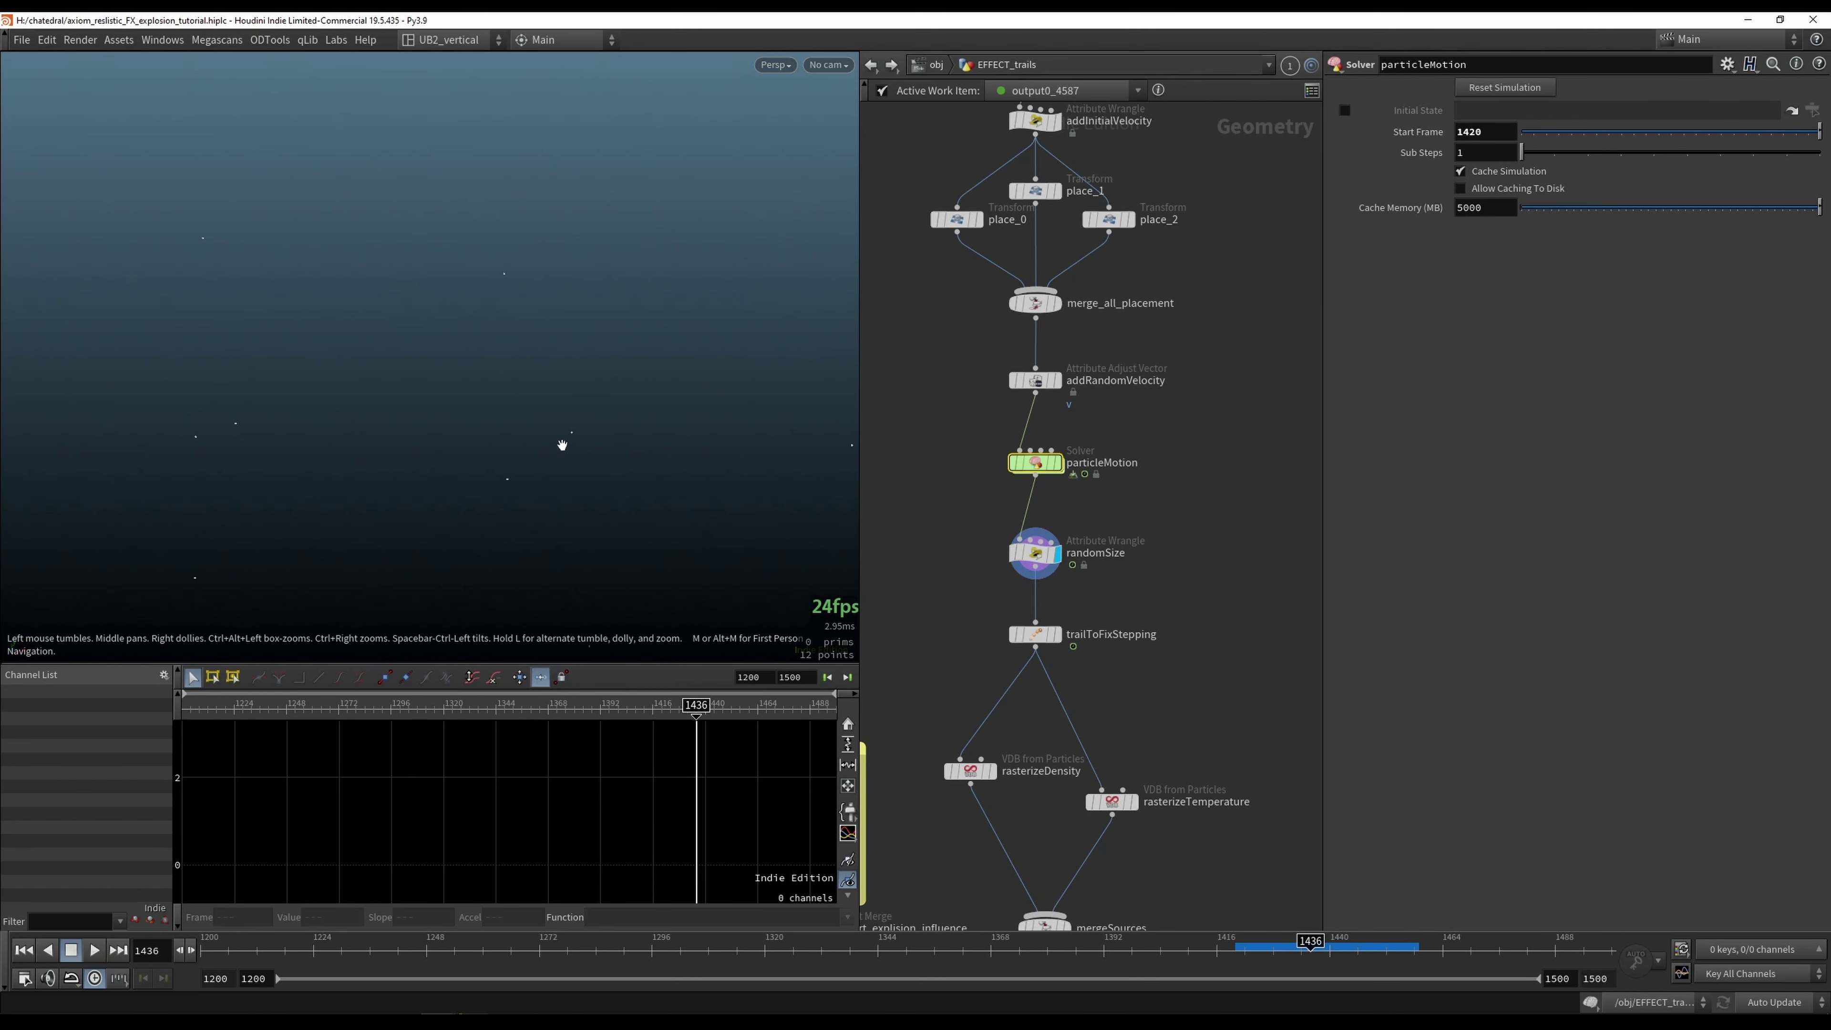
drag(406, 550, 488, 371)
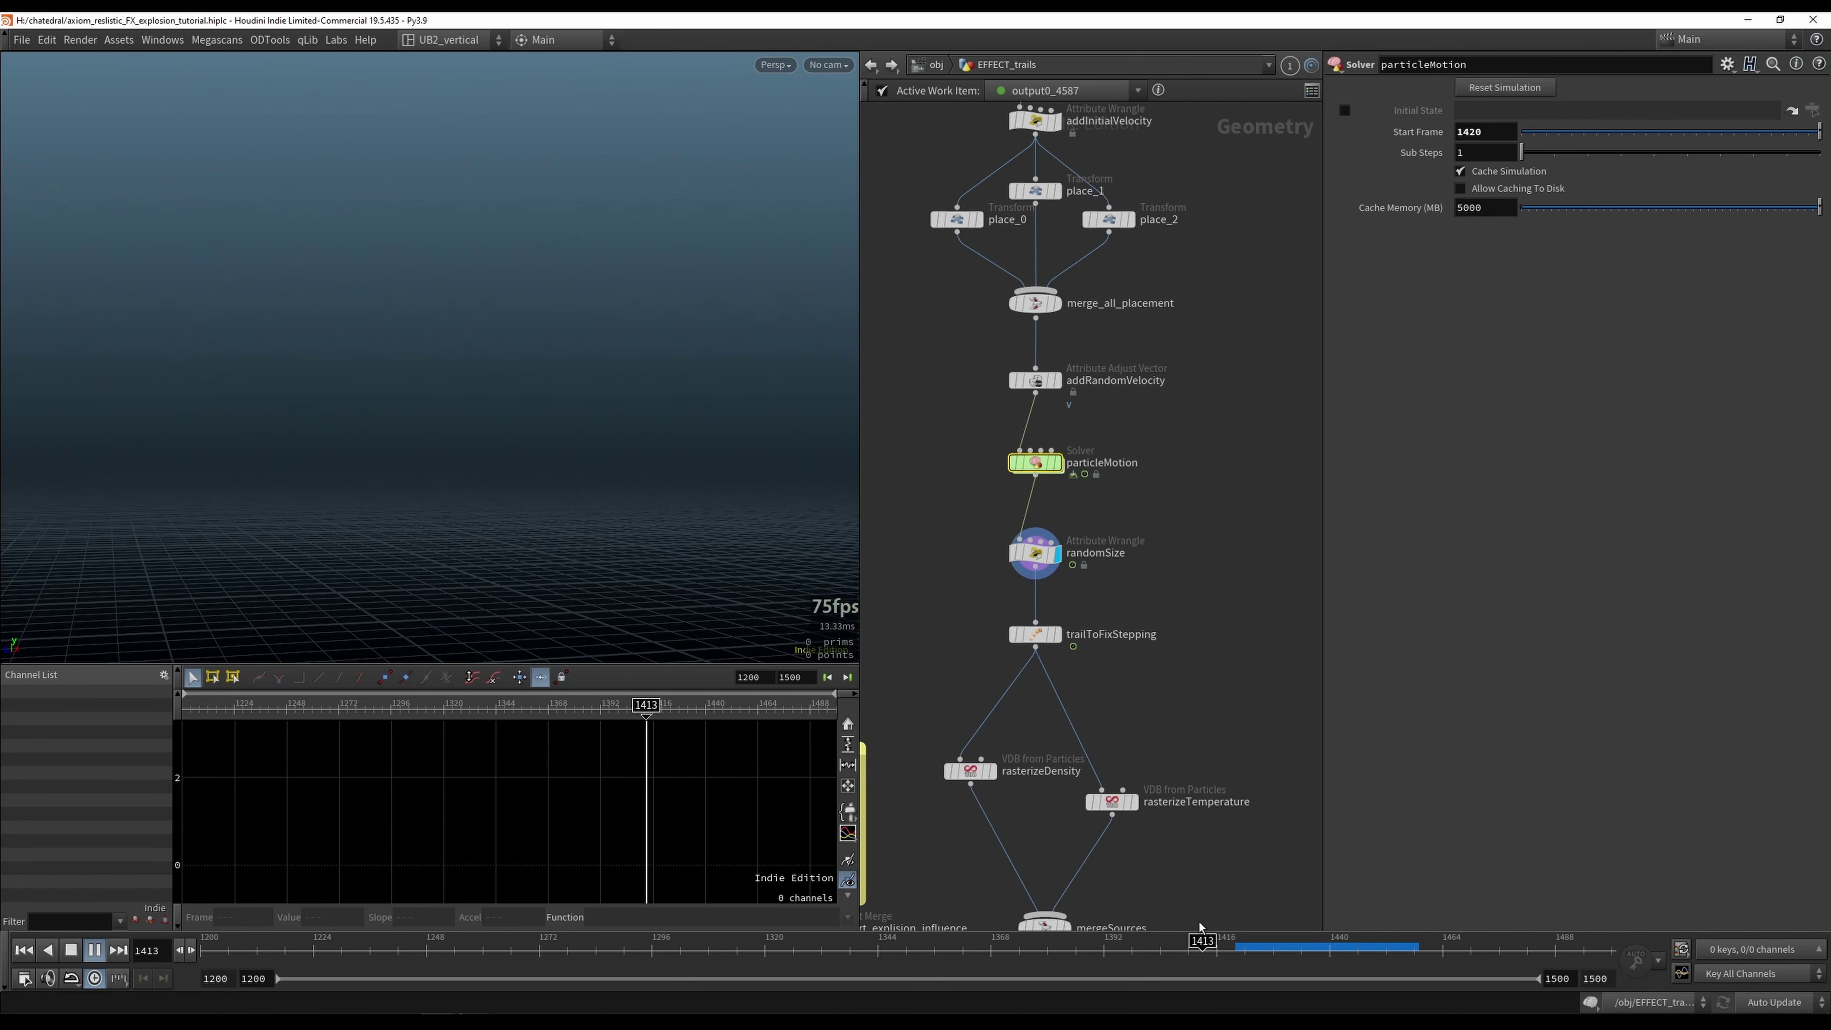
key(Up)
Step: Try placing a POP Network node beside particleMotion and delete it
key(Tab)
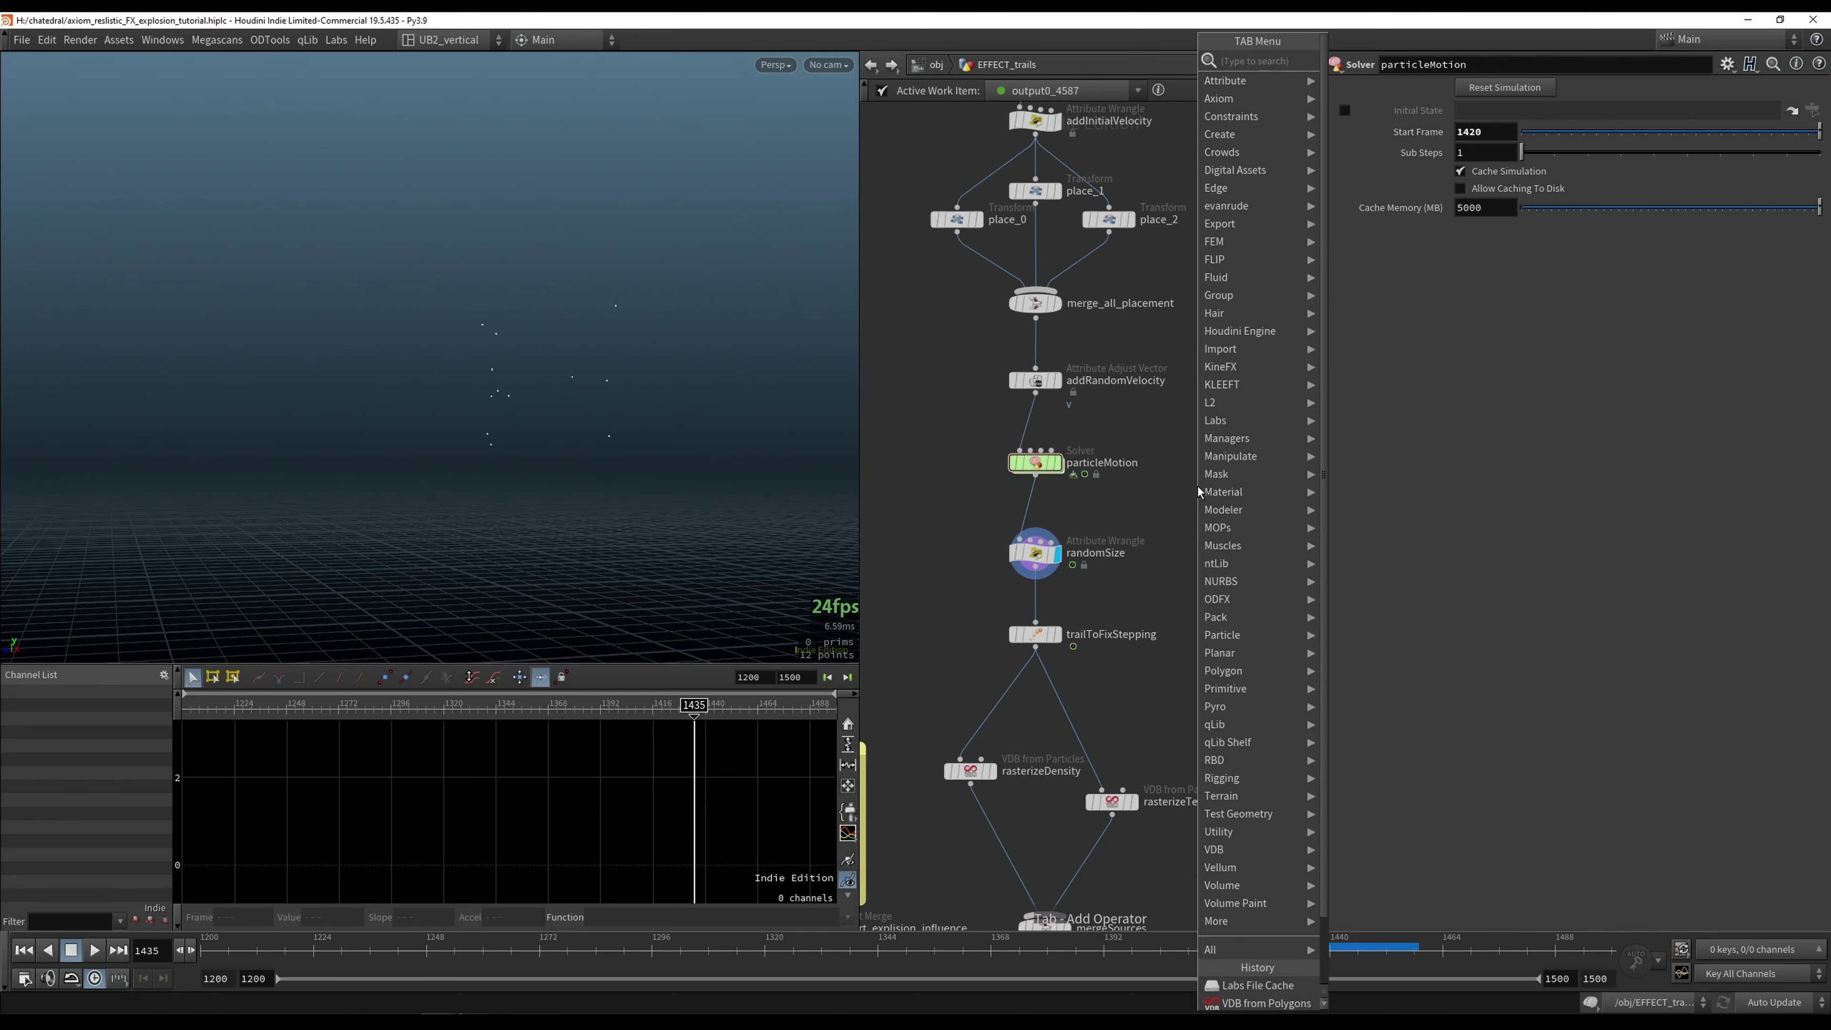
text(pop)
key(Return)
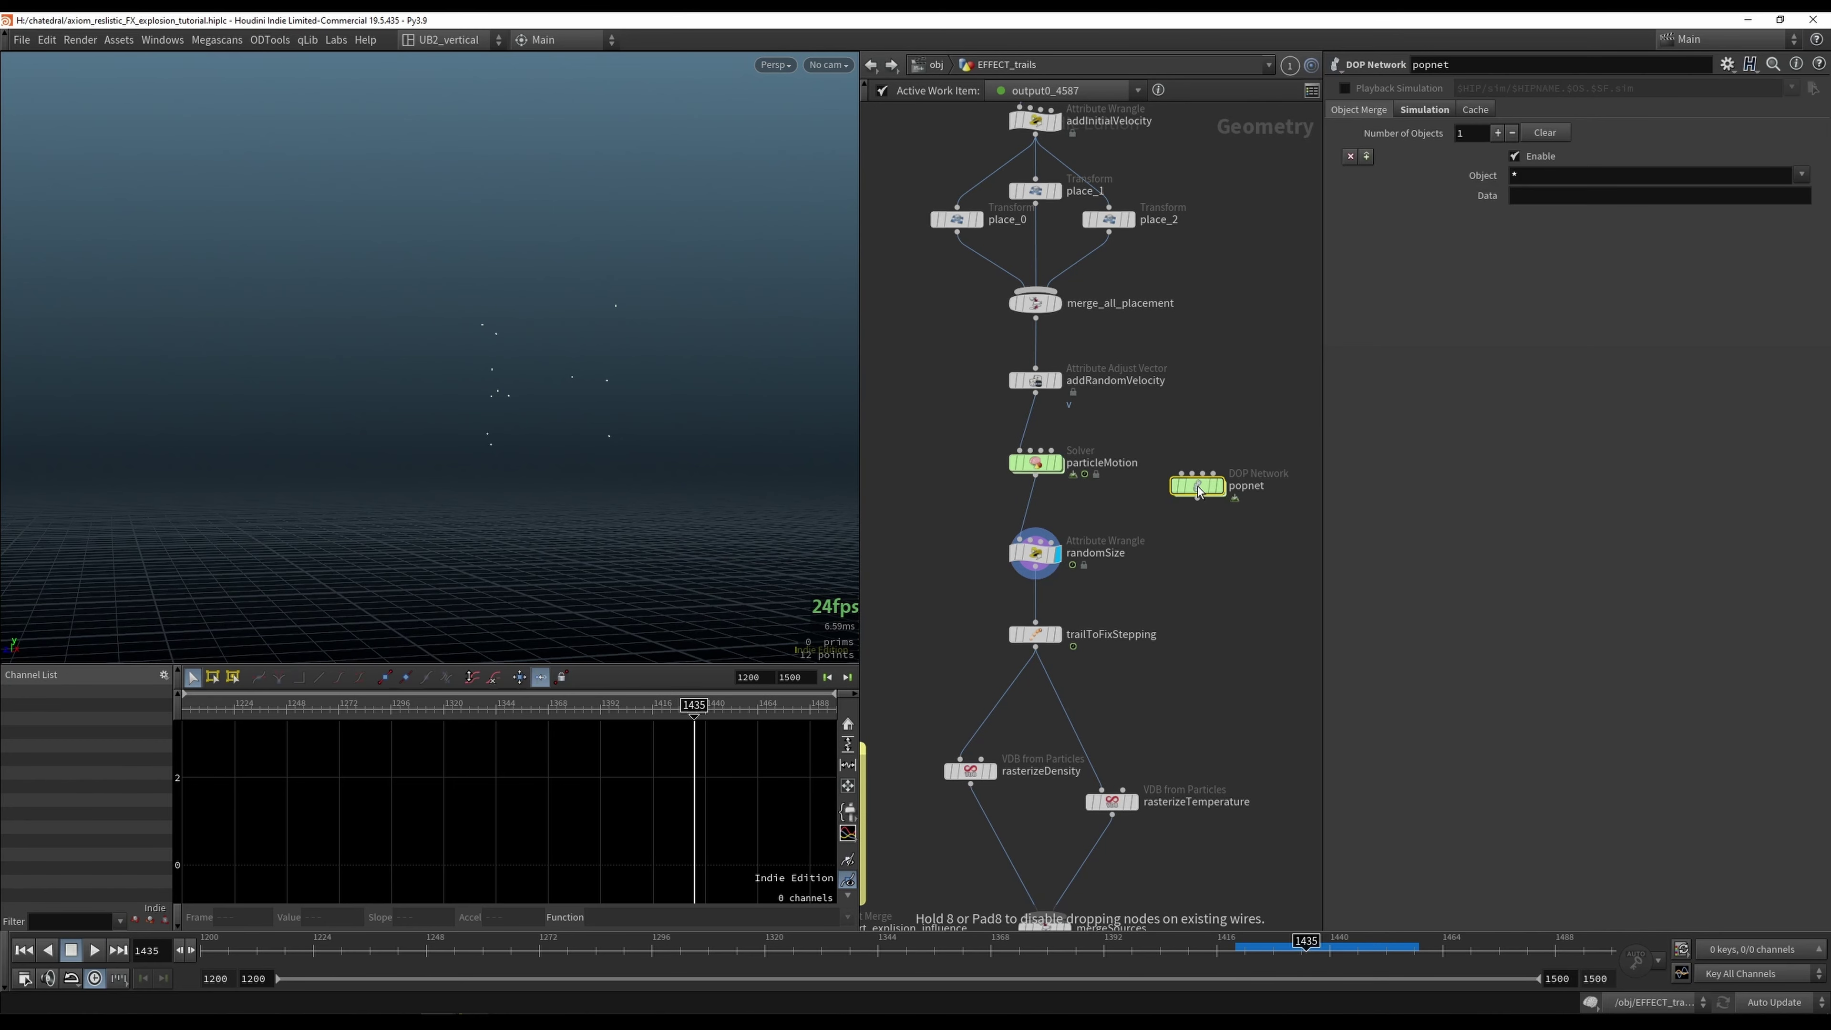
key(Delete)
Step: Review the randomSize code, display trailToFixStepping and scrub its trails to frame 1434
middle_drag(1137, 607, 1150, 522)
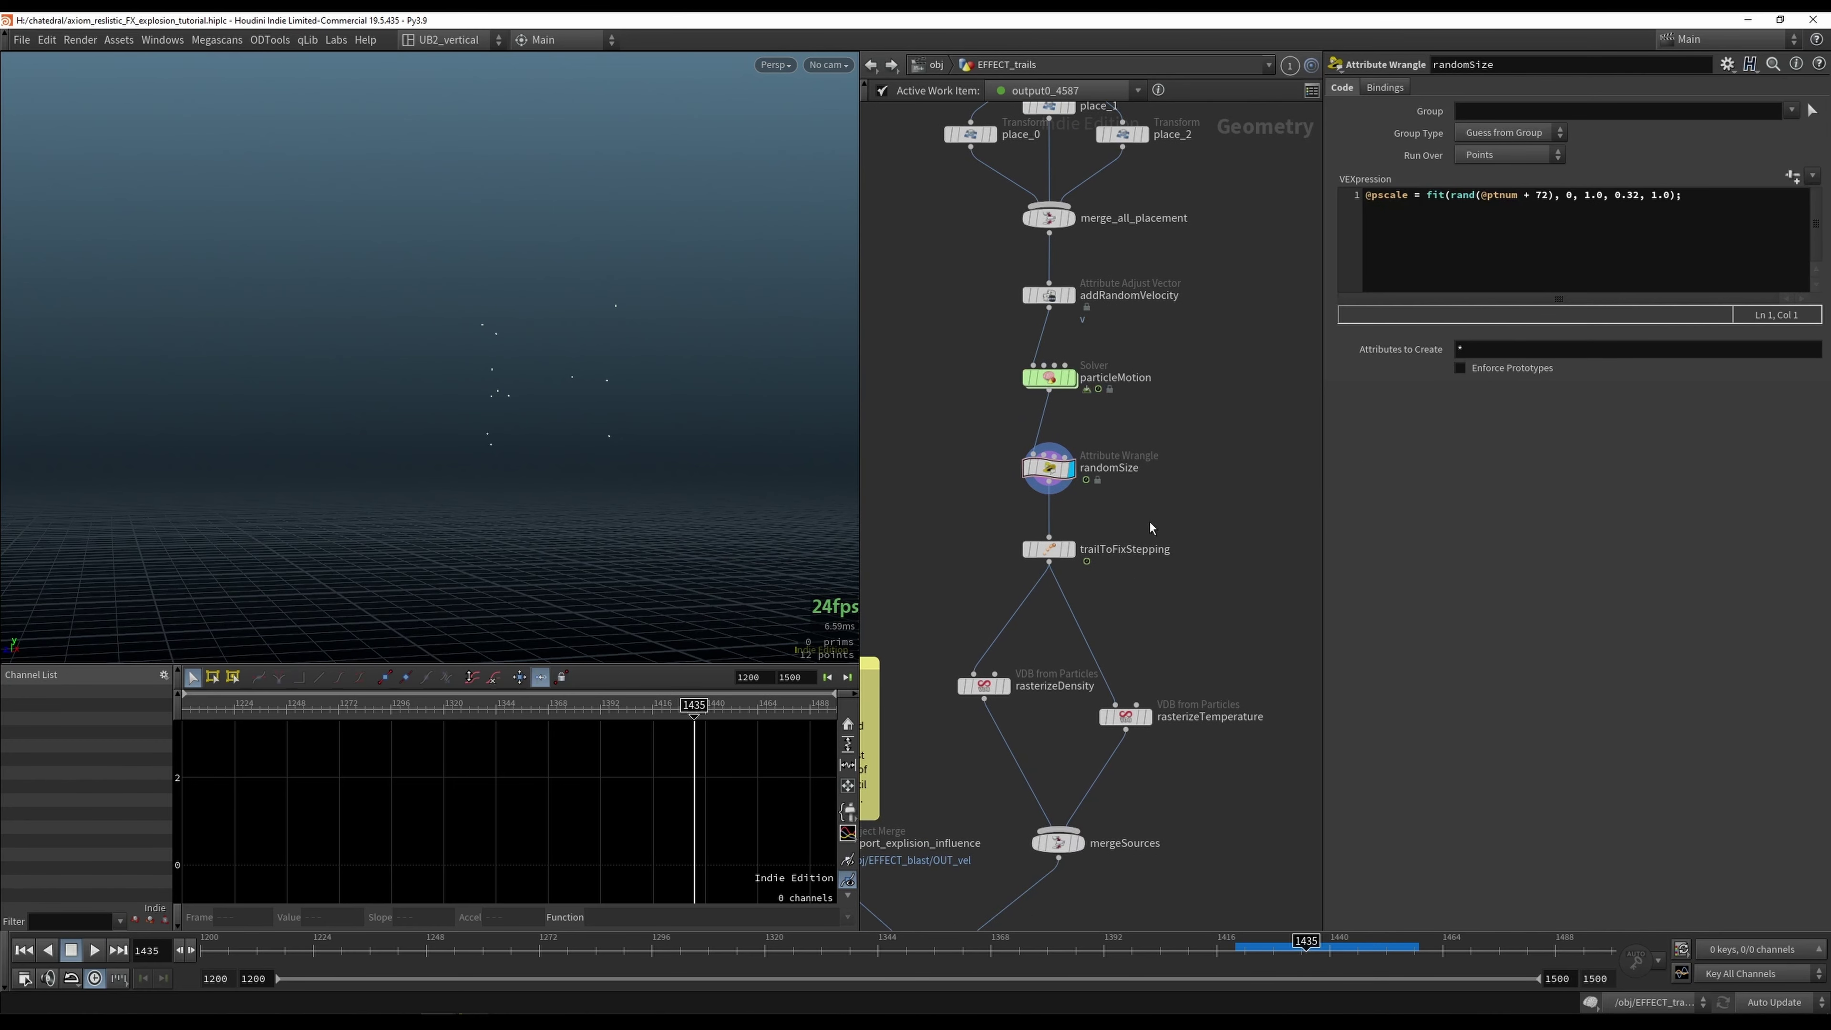
key(r)
click(1057, 549)
drag(1157, 516, 1024, 588)
drag(1262, 958, 1301, 957)
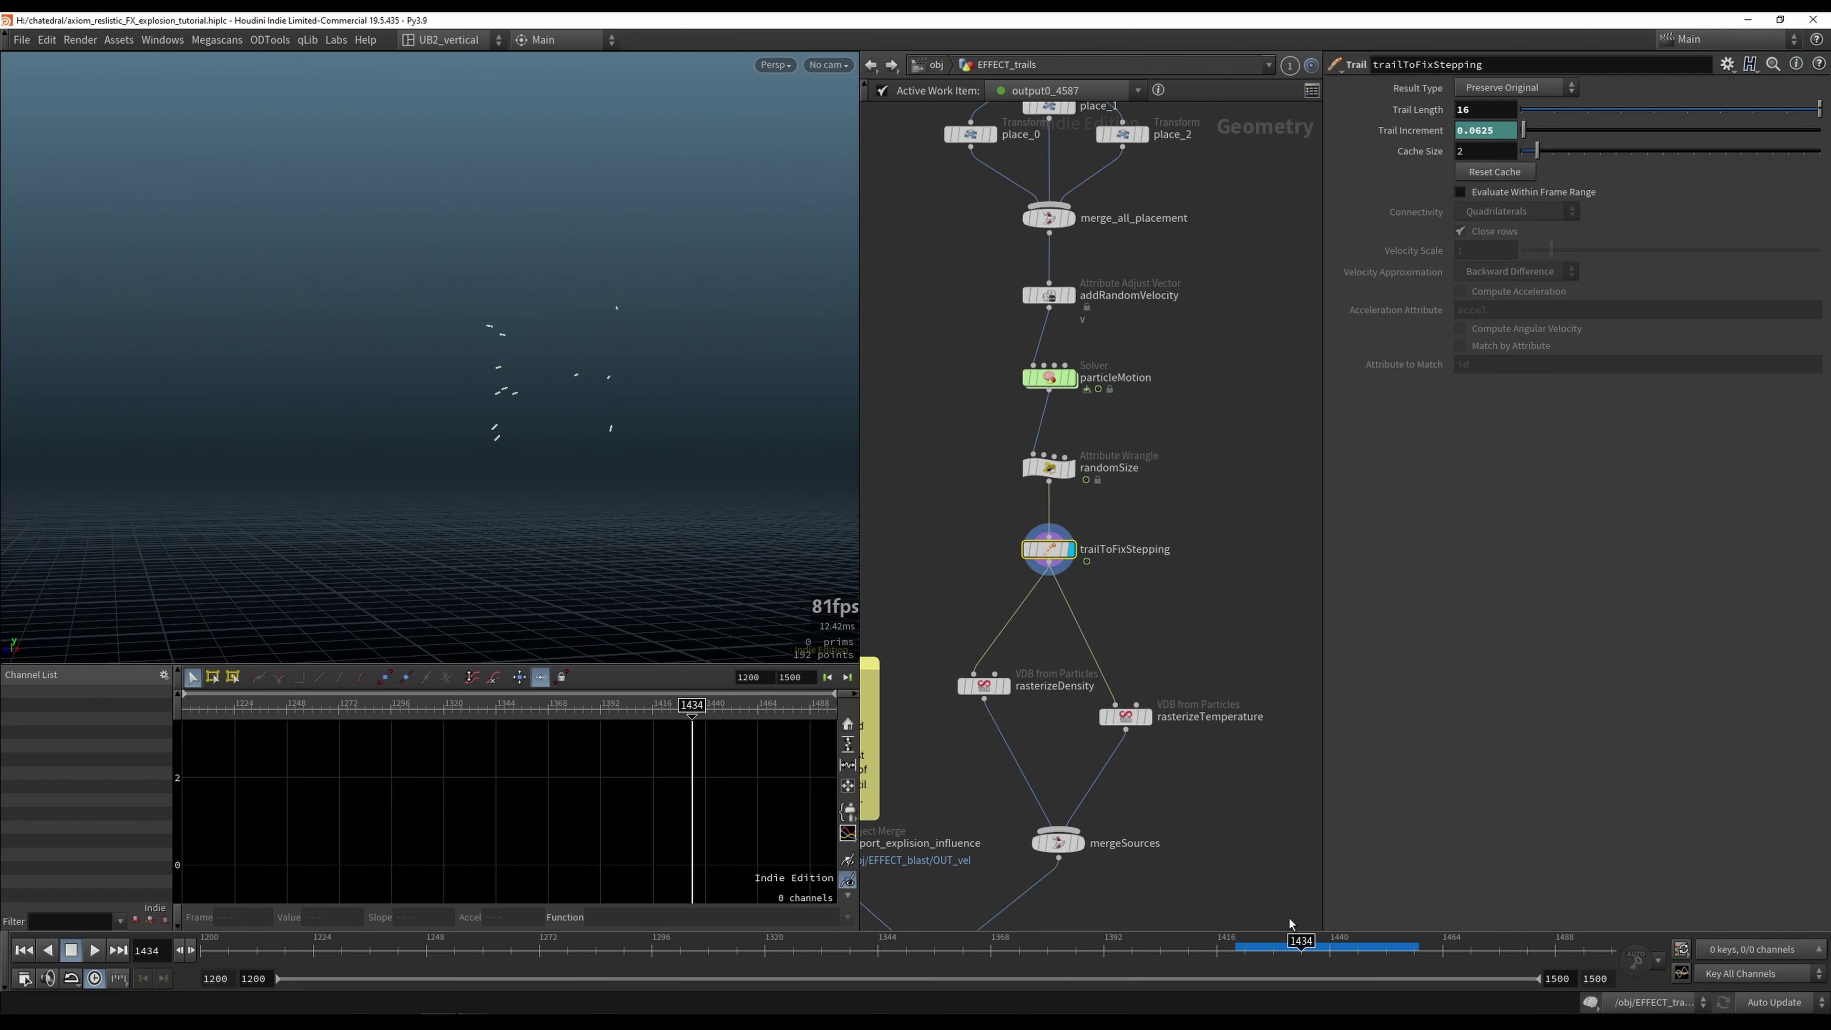
Step: Display rasterizeDensity and rasterizeTemperature in turn to review their fog VDB settings
middle_drag(978, 673, 1002, 577)
click(1029, 590)
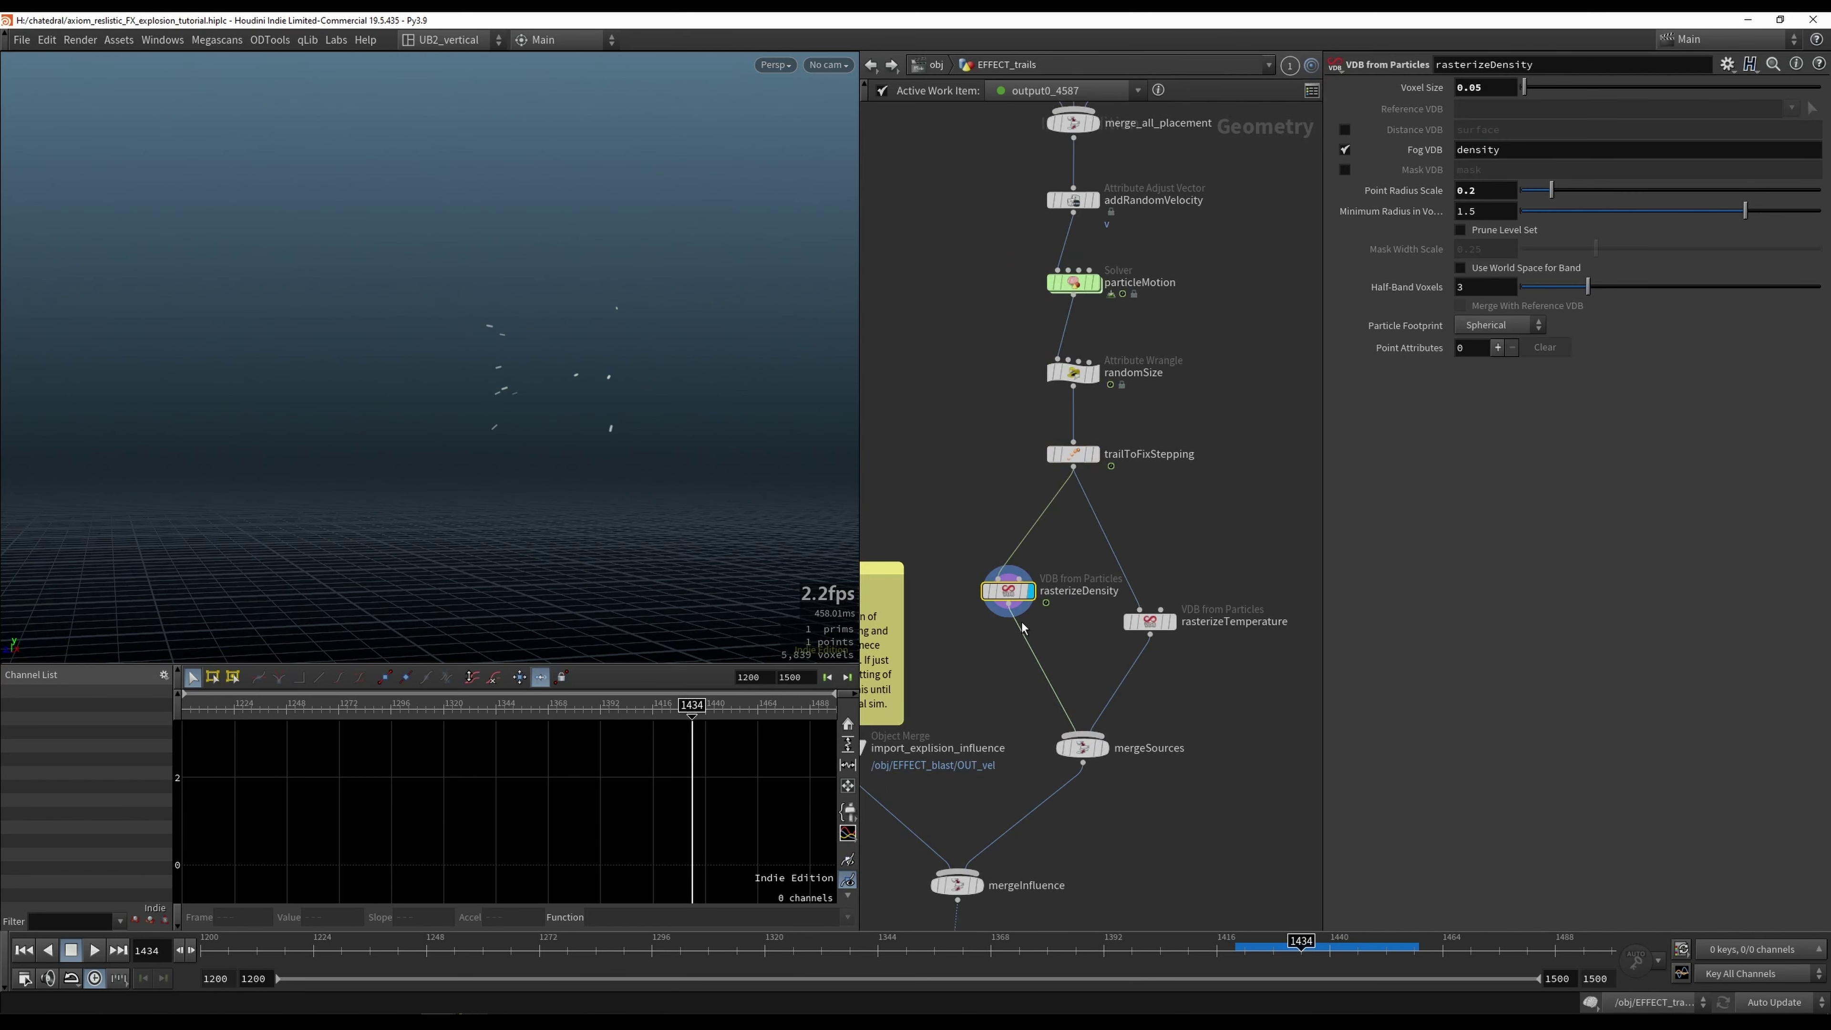
scroll(985, 652, up, 2)
key(r)
click(1210, 611)
middle_drag(1227, 715, 1194, 683)
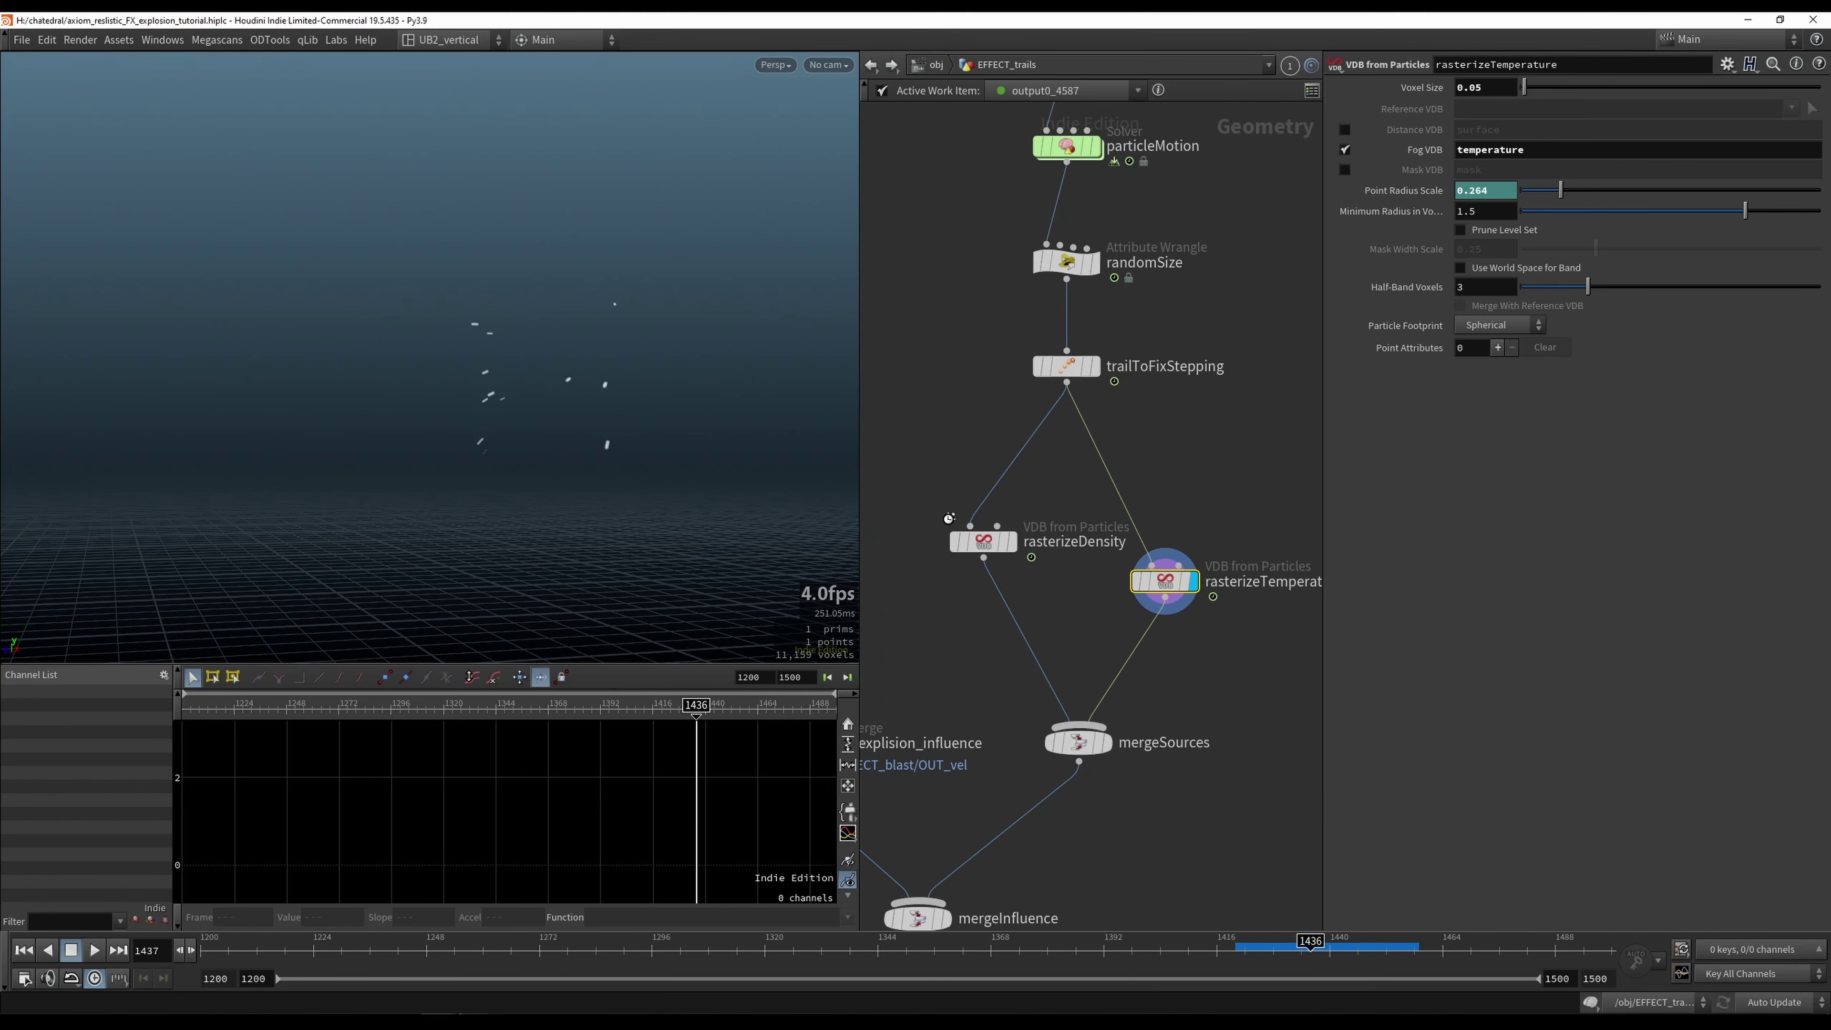
Step: Display rasterizeDensity at frame 1436 and follow it with the combined mergeSources result
key(r)
click(966, 540)
scroll(989, 670, down, 2)
key(r)
click(1038, 719)
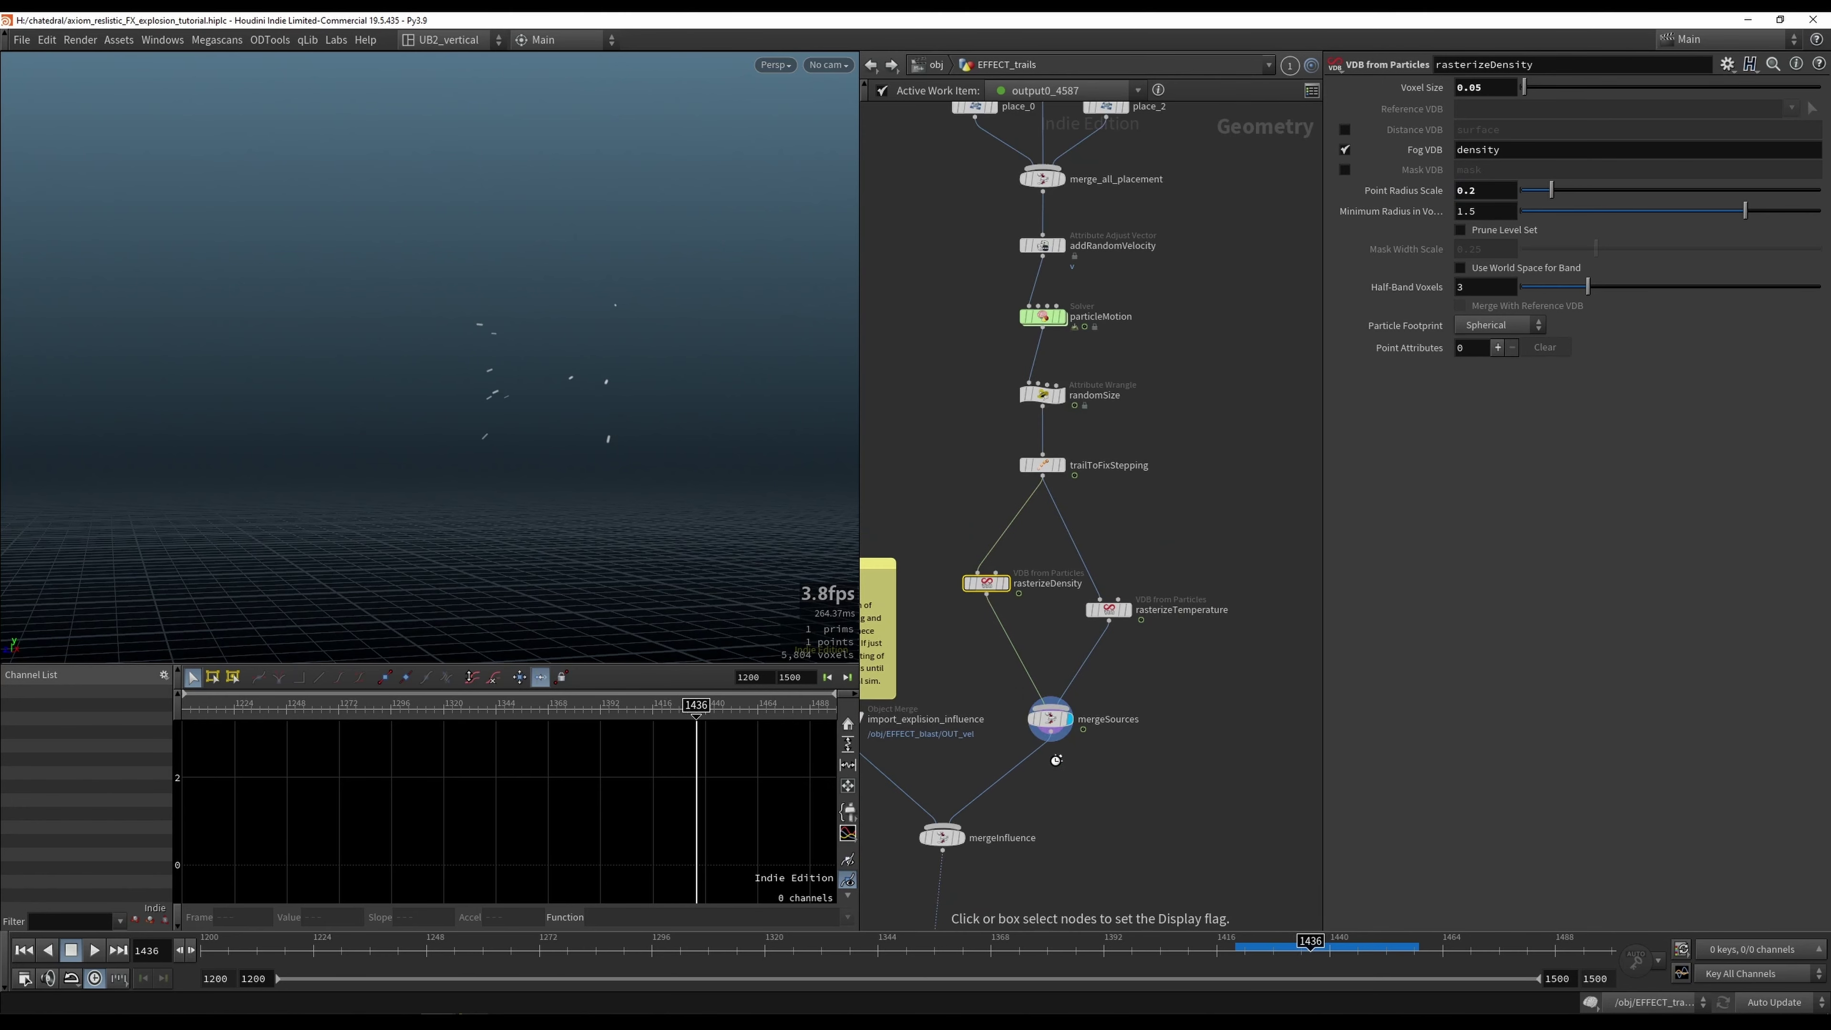
click(1050, 719)
Step: Display import_explision_influence and examine the imported blast volume at several frames up to 1436
middle_drag(1057, 759, 1170, 624)
middle_drag(938, 662, 1009, 641)
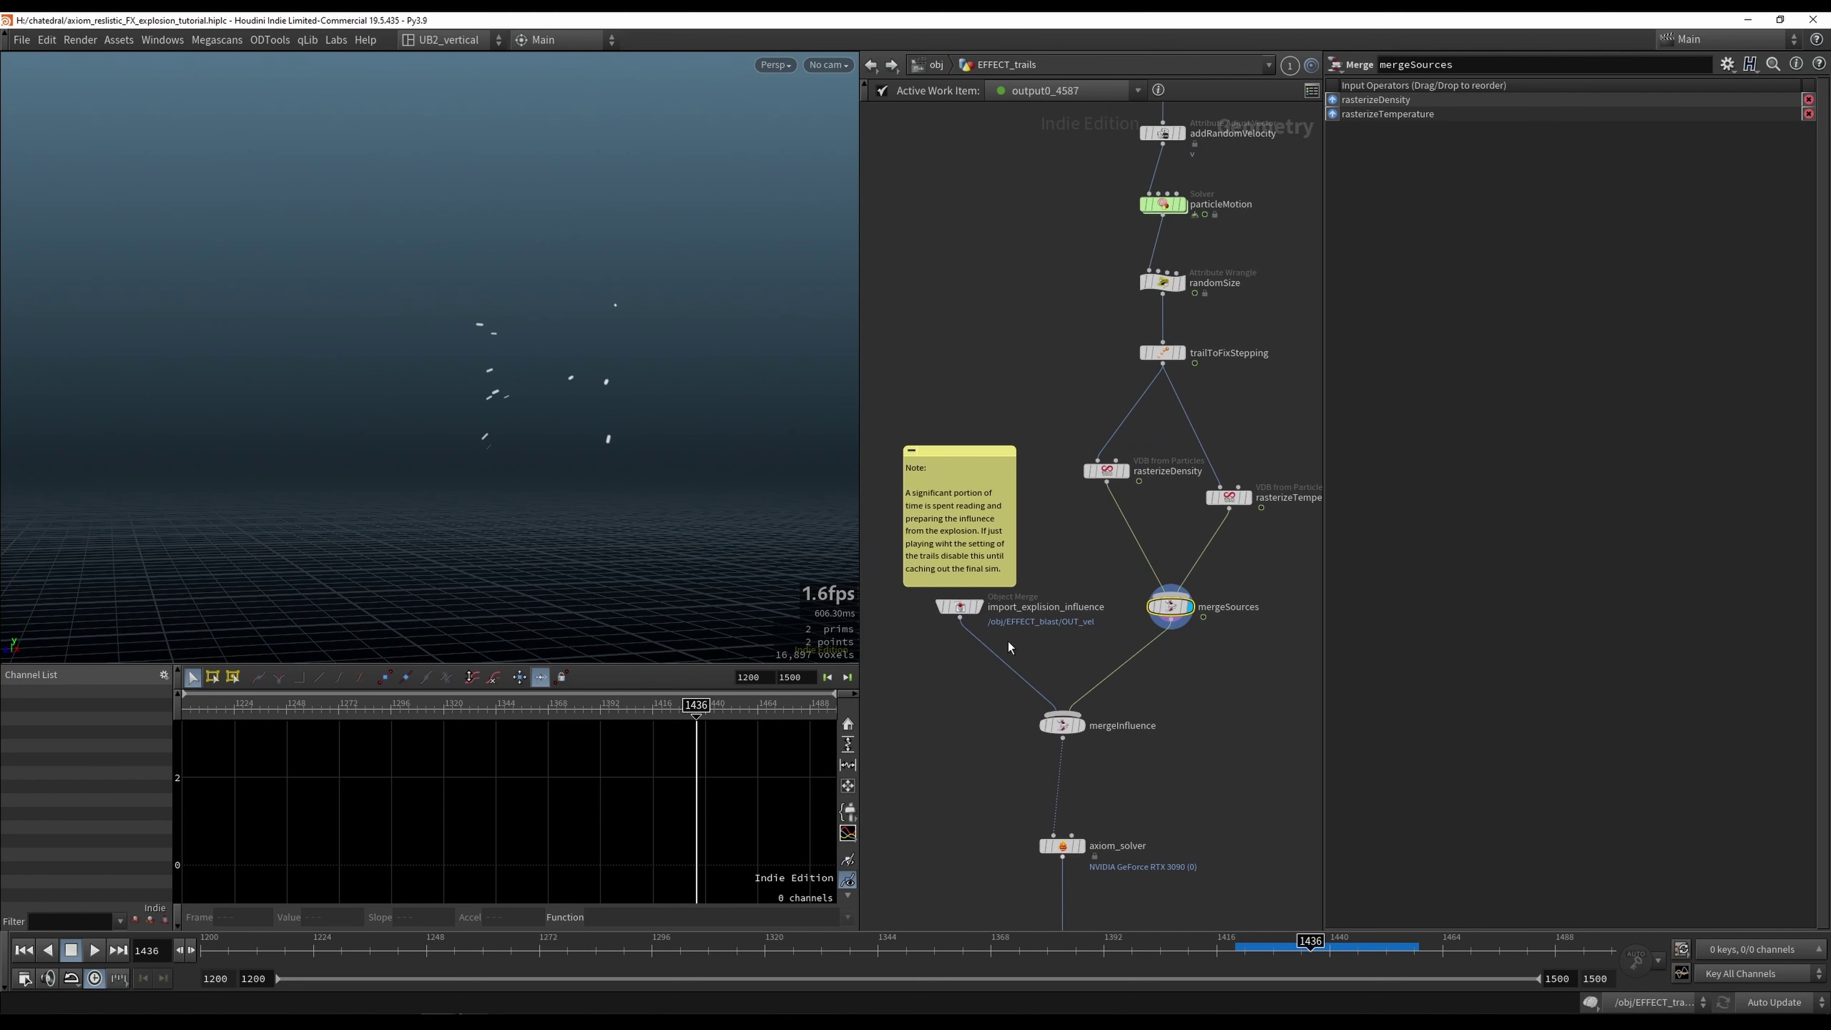
key(r)
drag(987, 650, 937, 631)
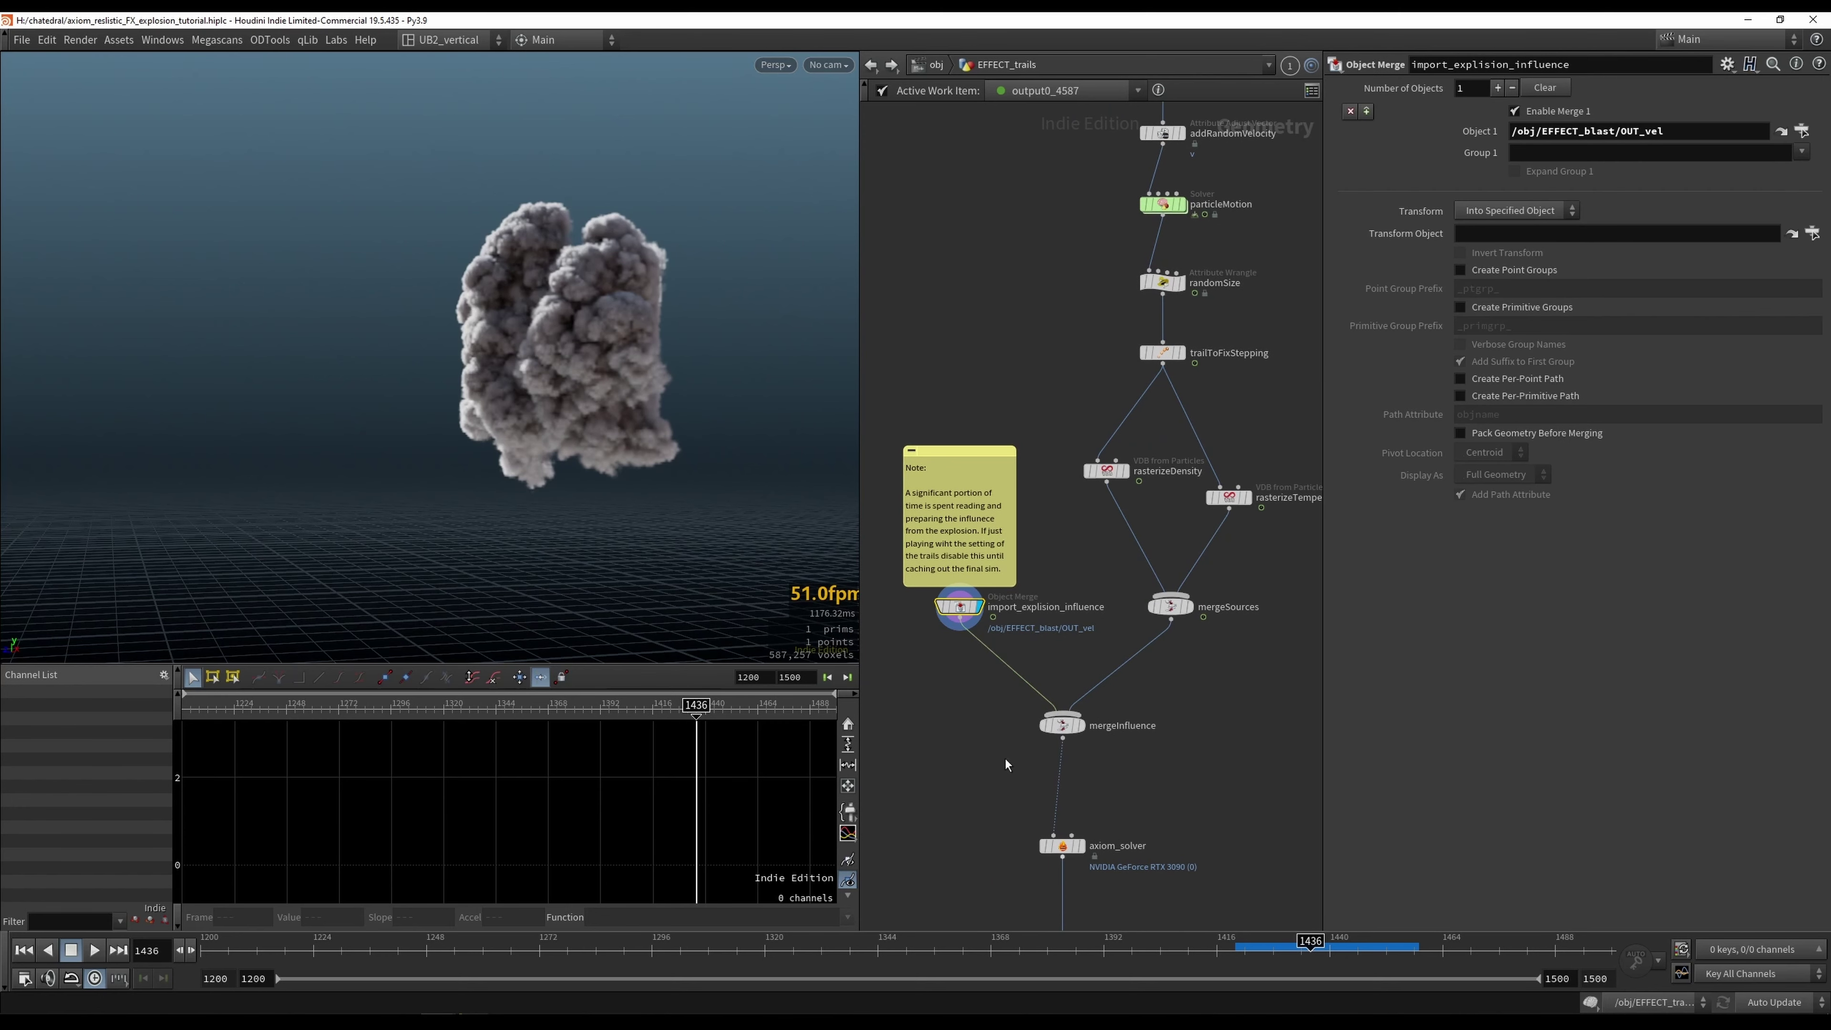
click(1269, 946)
click(1302, 948)
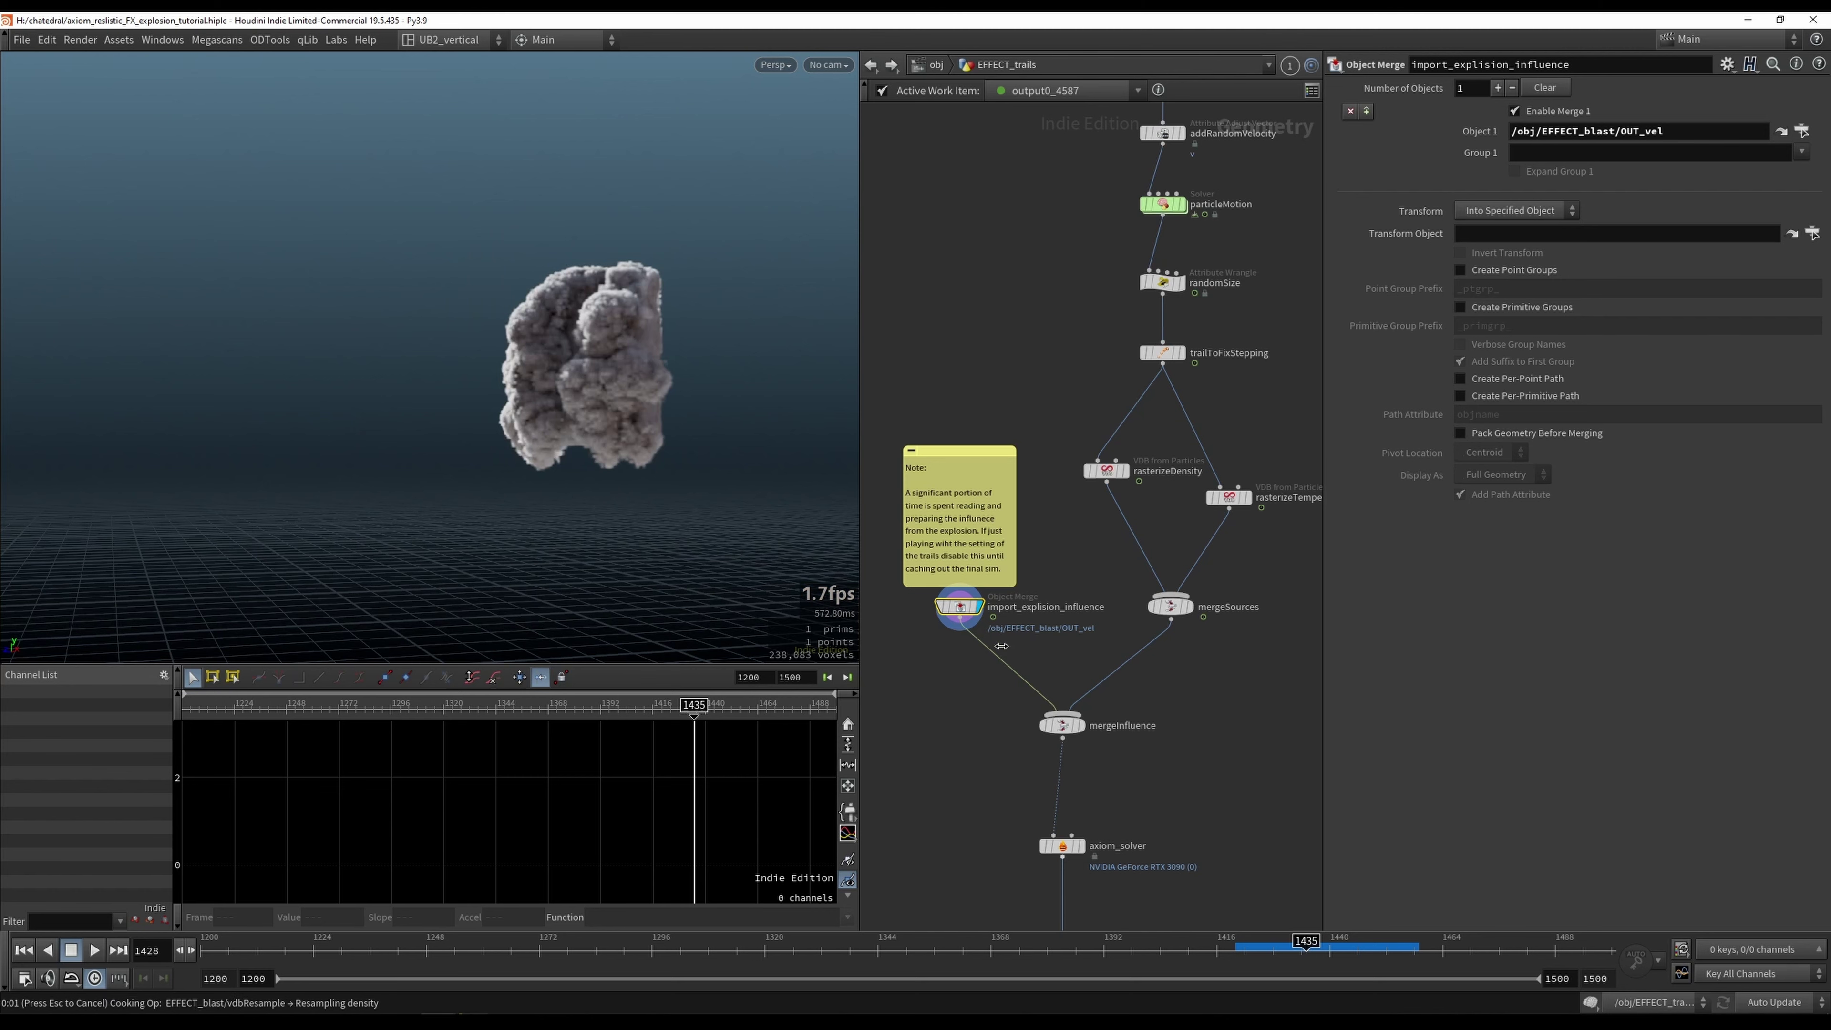
alt+drag(662, 478, 721, 482)
Step: Display read_trails at frame 1449 and examine the cached smoke trails up close from several angles
middle_drag(983, 810, 948, 606)
middle_drag(966, 745, 990, 610)
drag(979, 648, 1067, 718)
click(1385, 961)
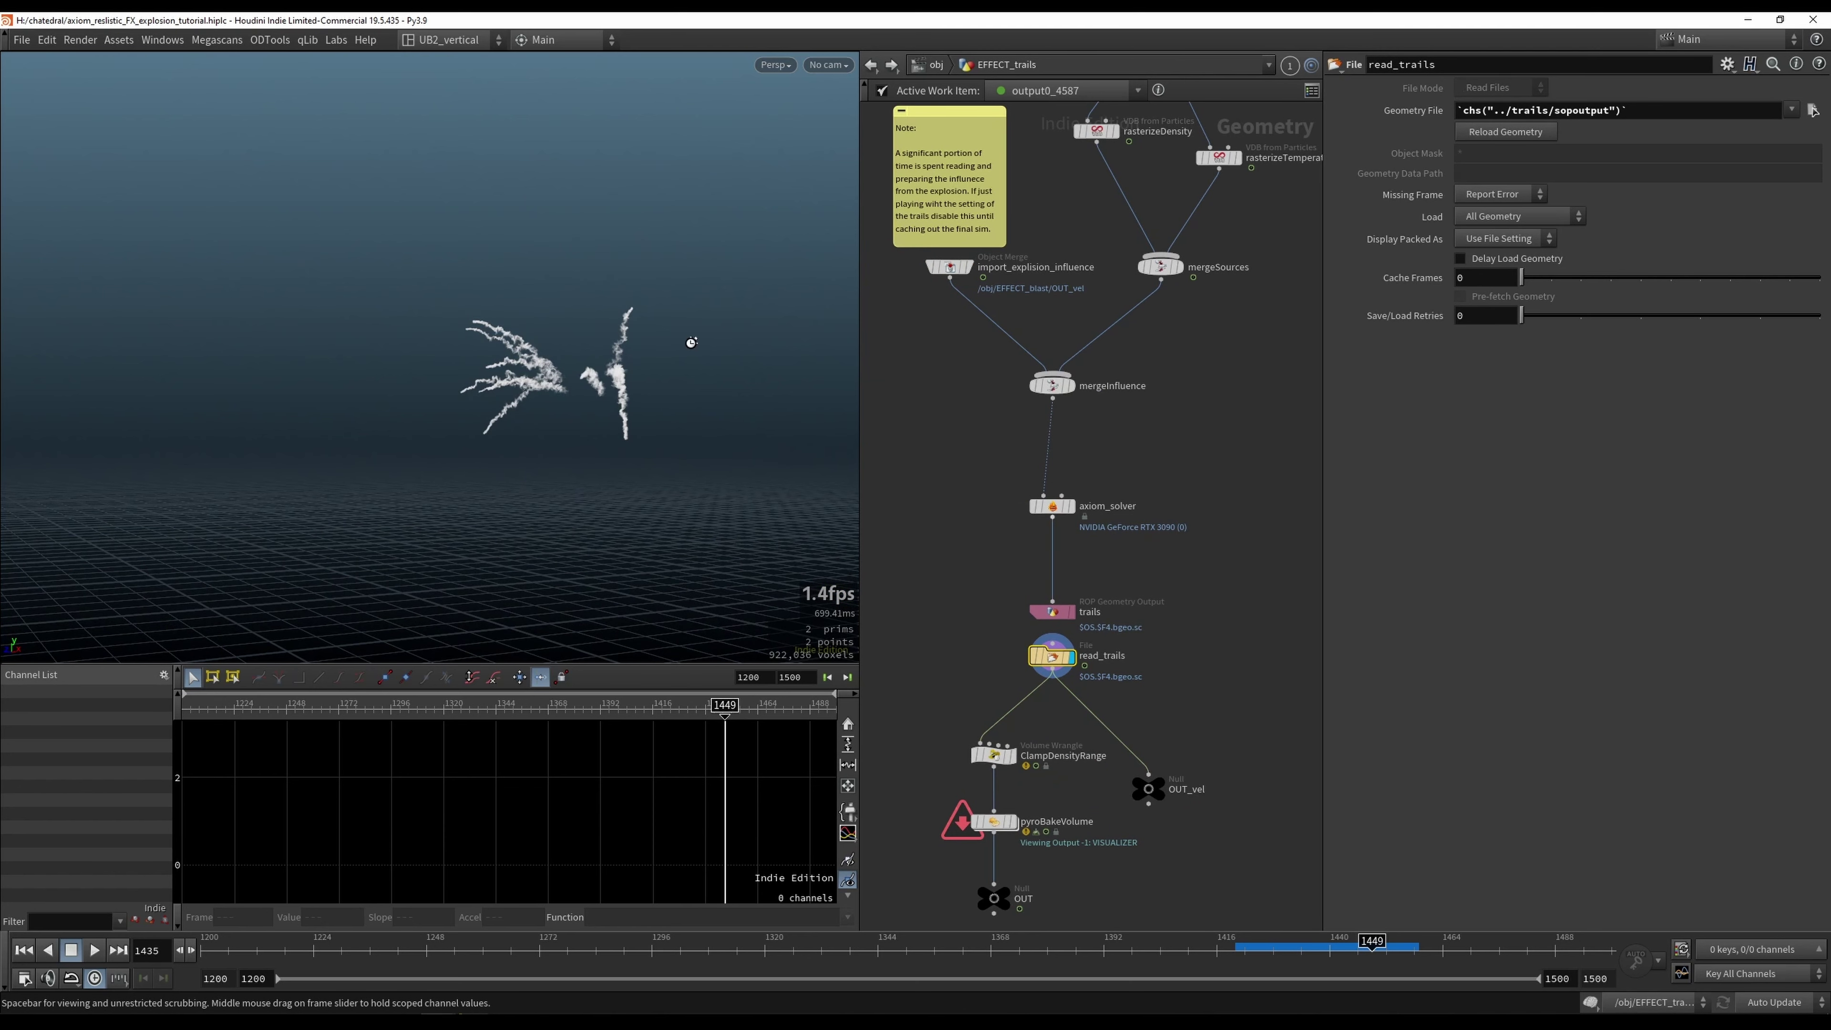
right_drag(691, 343, 642, 396)
right_drag(537, 454, 593, 481)
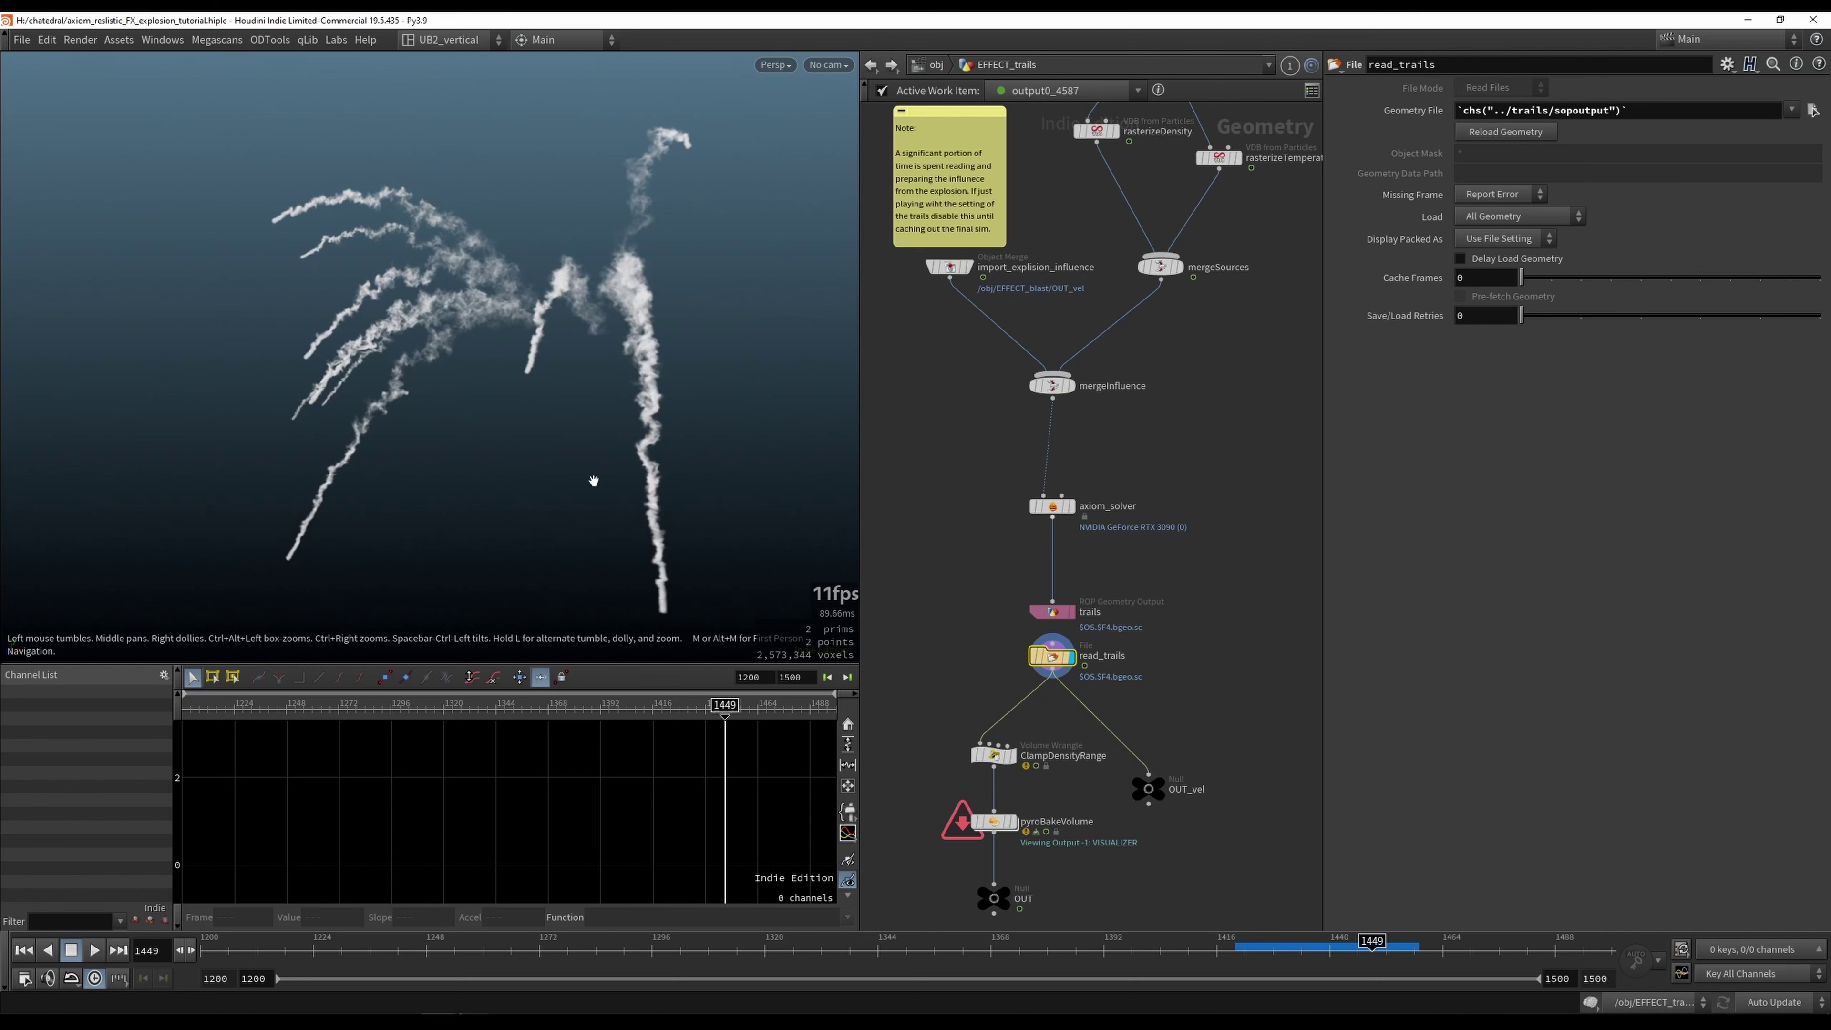
right_drag(565, 399, 498, 420)
drag(585, 415, 763, 475)
Step: Display the ClampDensityRange node below read_trails
middle_drag(972, 711, 965, 582)
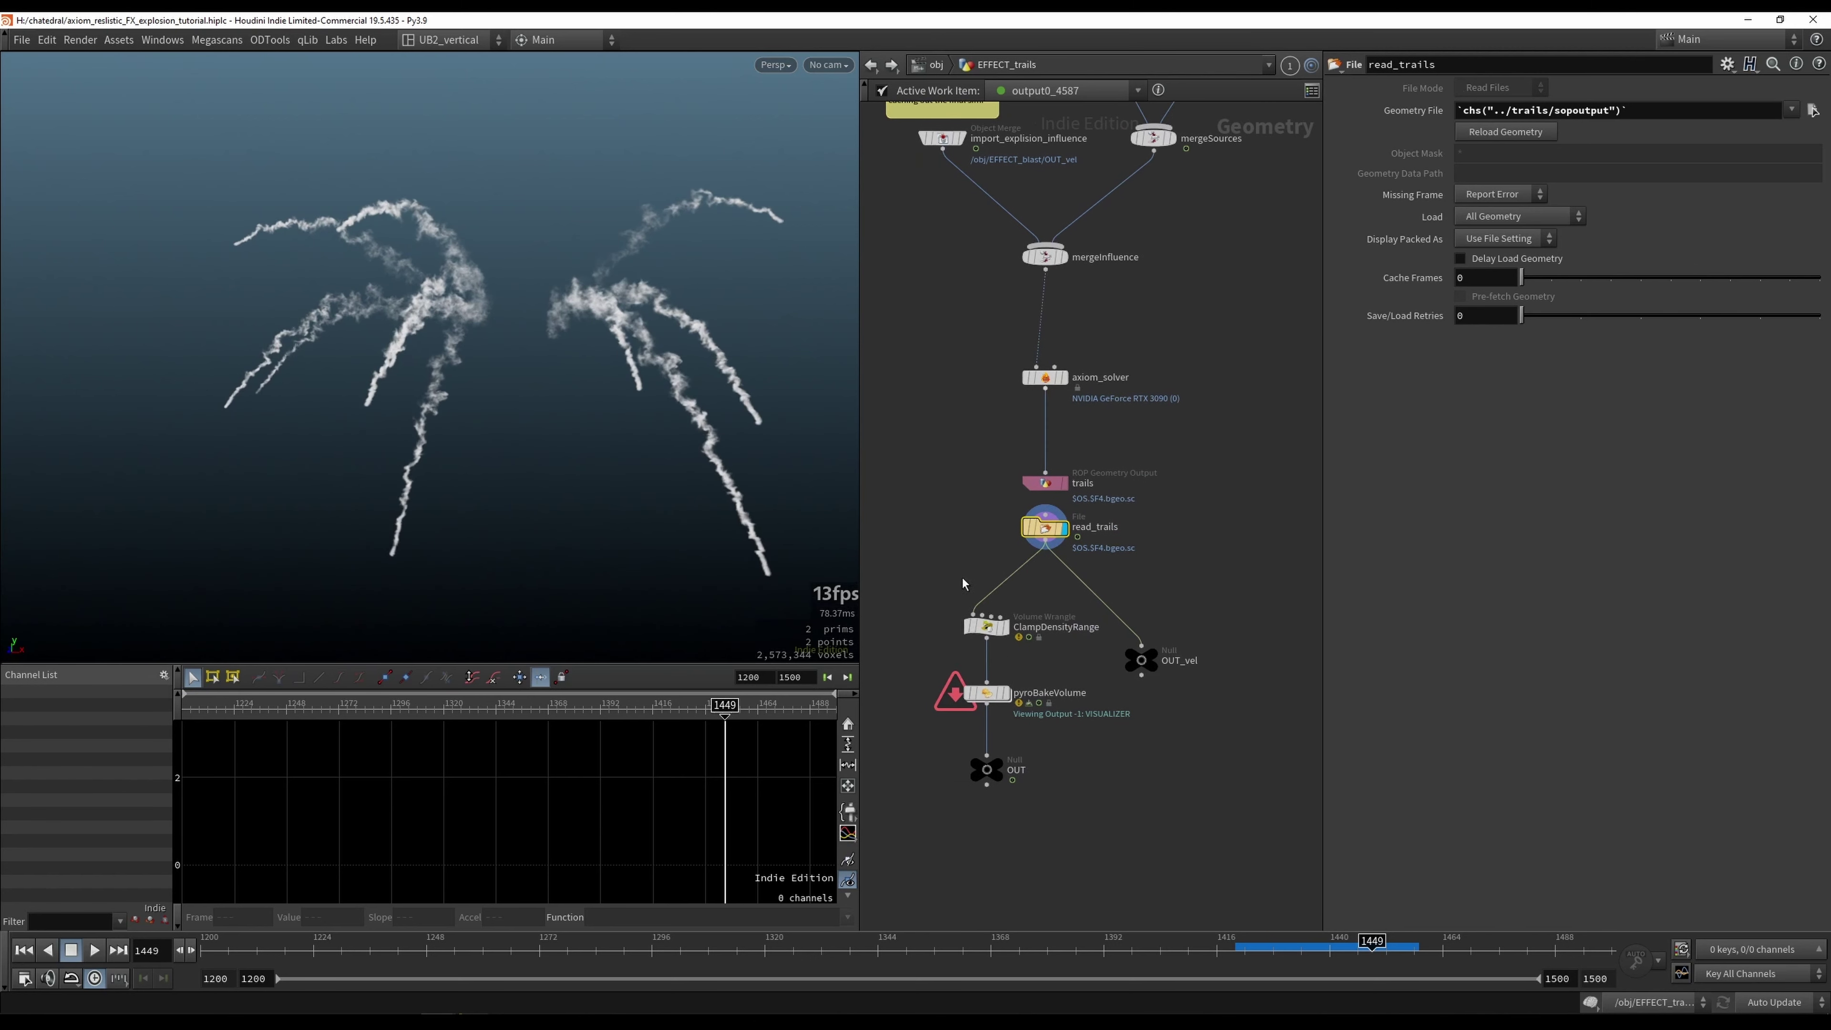
key(r)
click(983, 627)
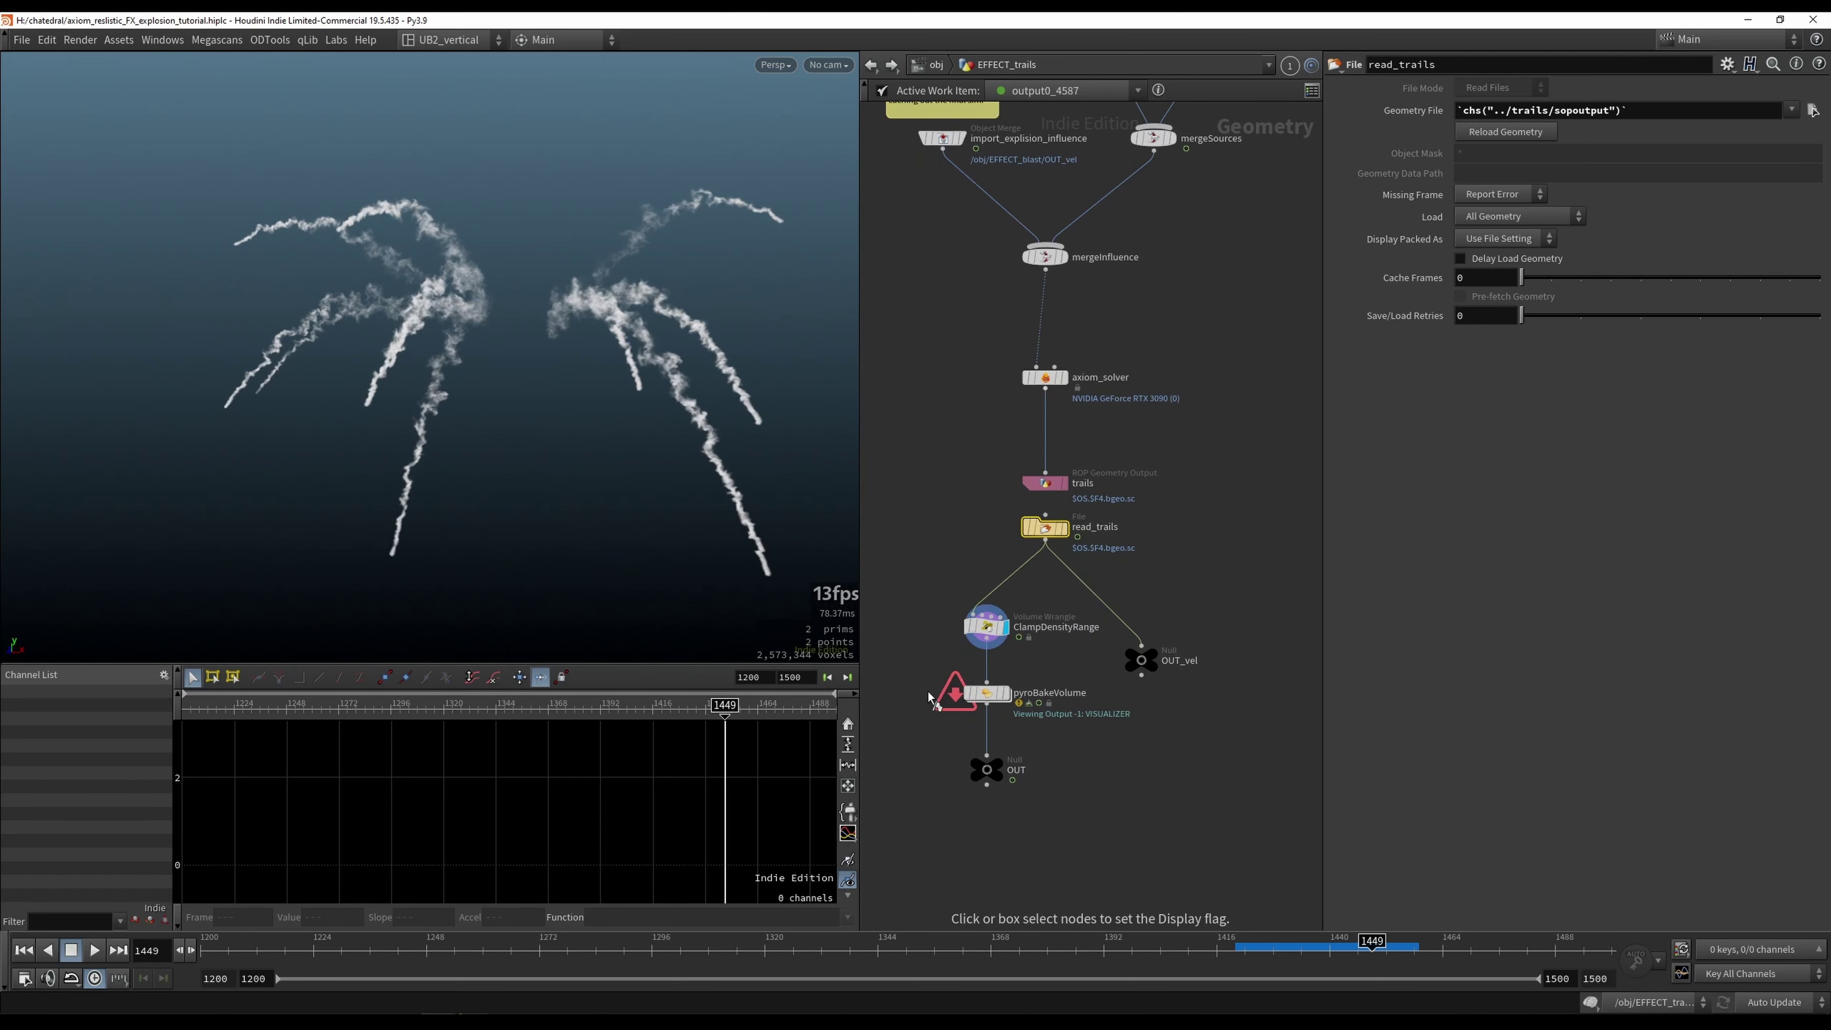
Step: Display the pyroBakeVolume node below ClampDensityRange and bring up its Scatter settings for review
scroll(929, 691, up, 1)
drag(914, 667, 1013, 741)
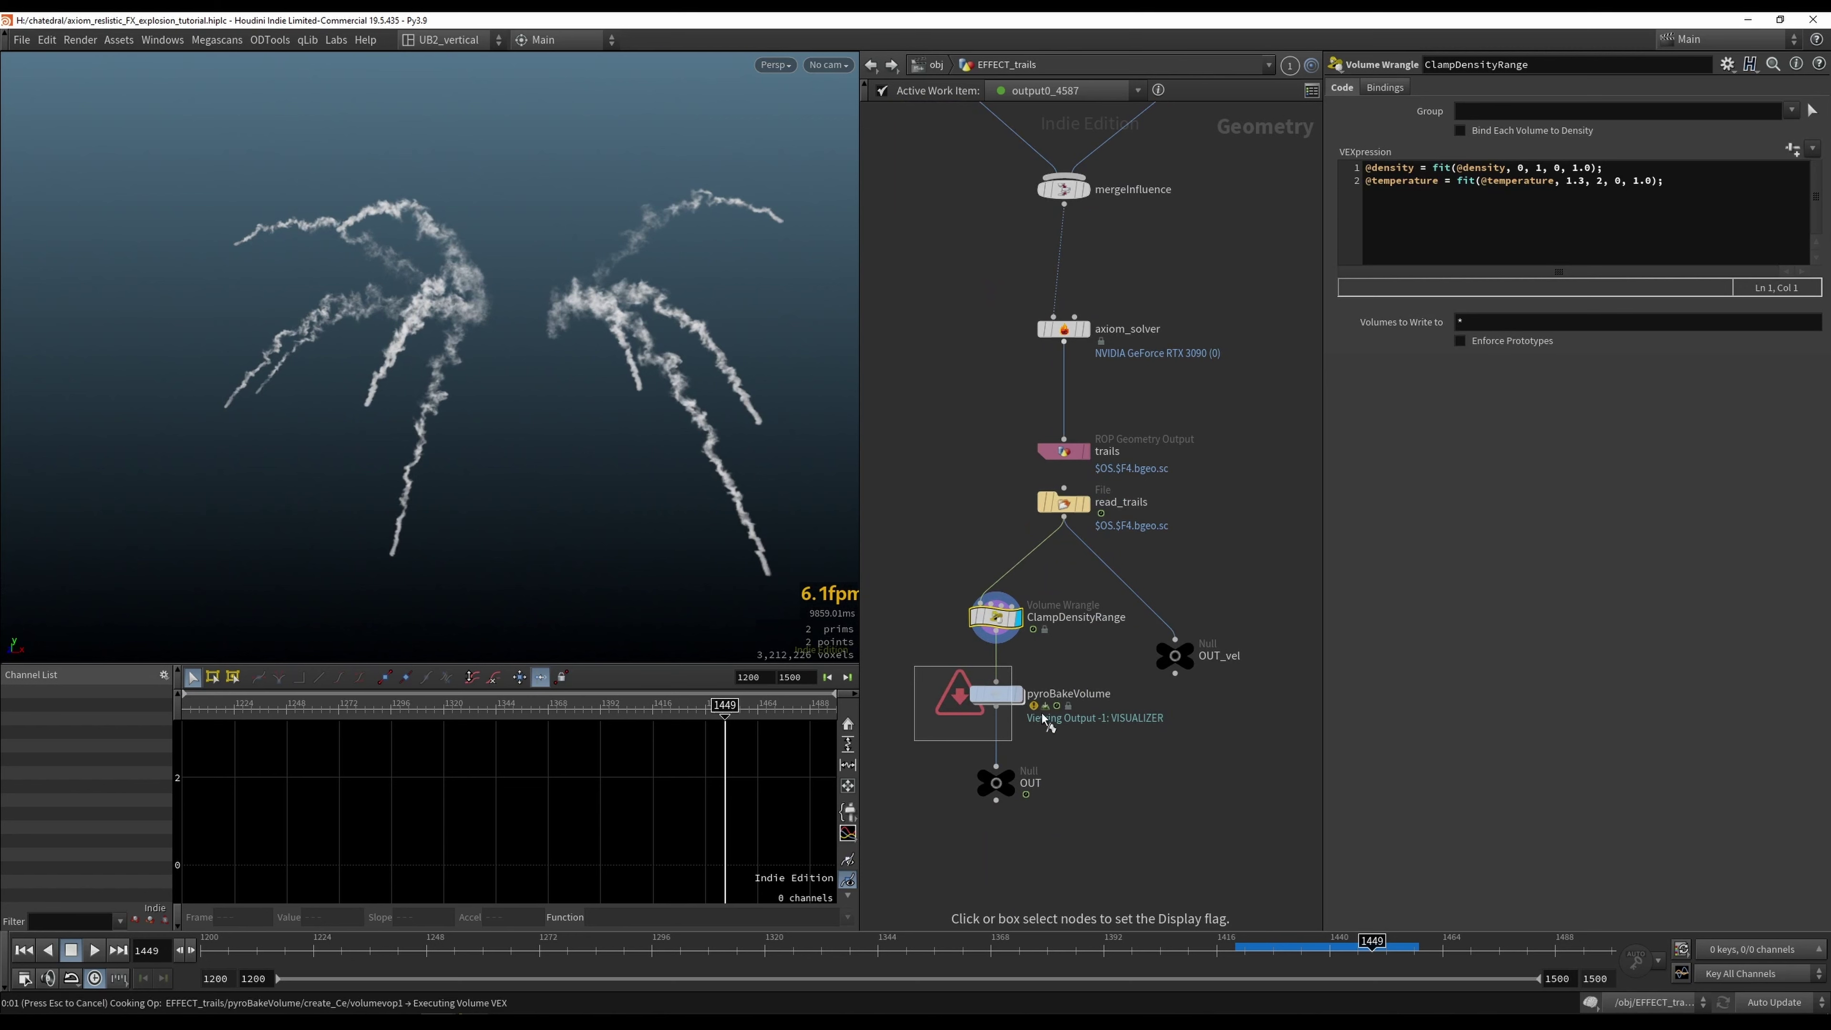
click(996, 694)
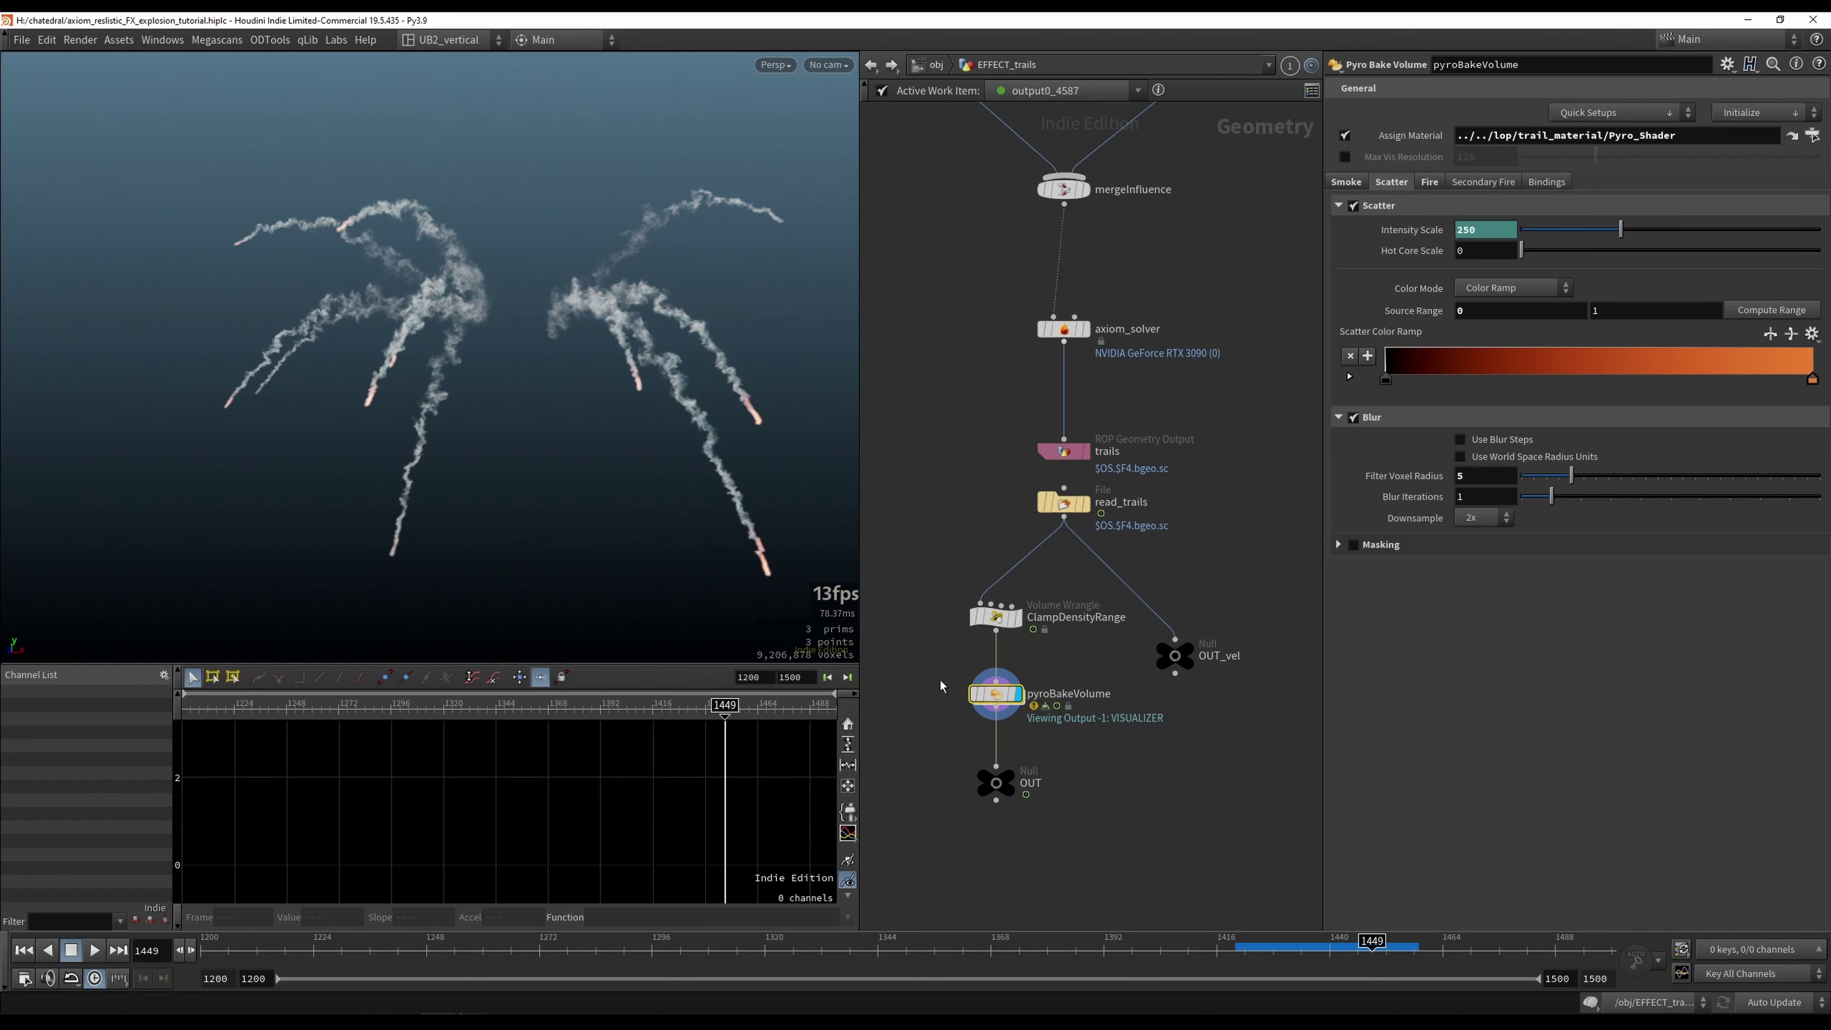
click(1430, 182)
click(1392, 182)
Step: Examine the scatter glow at the tips of the baked smoke trails, both up close and across the whole effect
drag(646, 458, 348, 298)
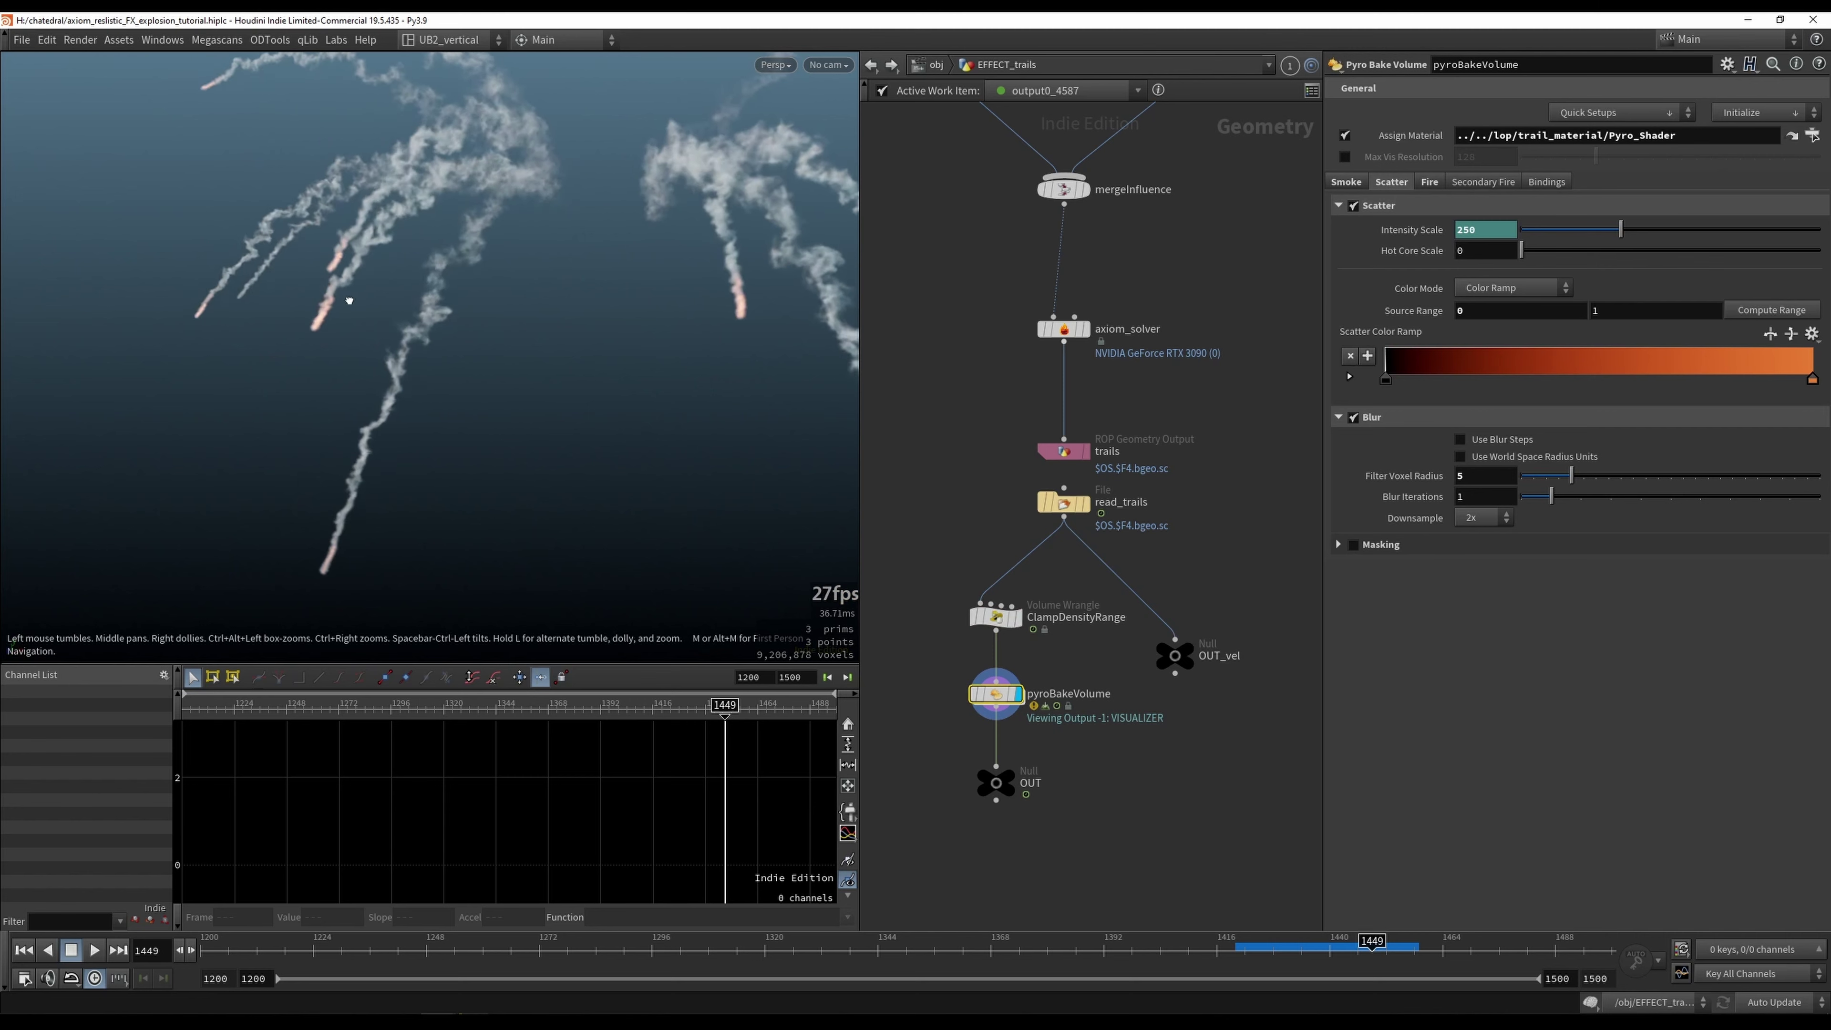
right_drag(348, 298, 433, 217)
drag(433, 217, 369, 293)
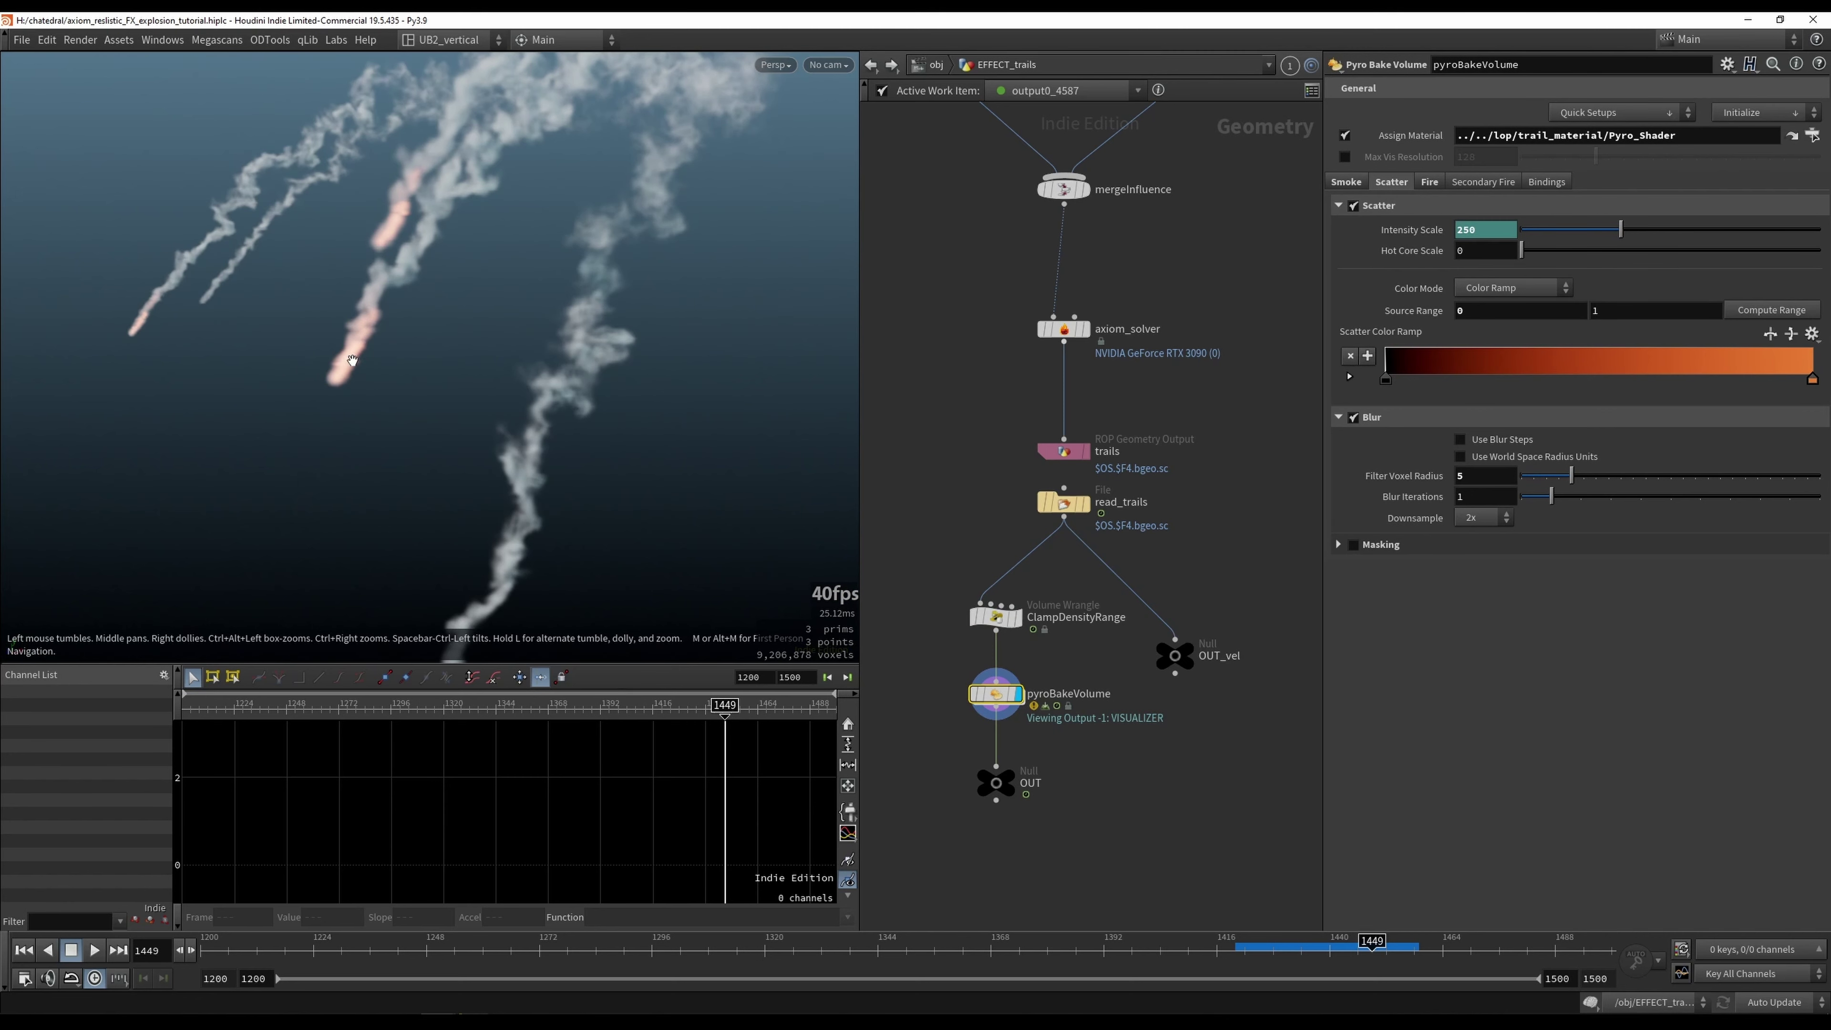
right_drag(256, 436, 335, 380)
drag(336, 380, 601, 415)
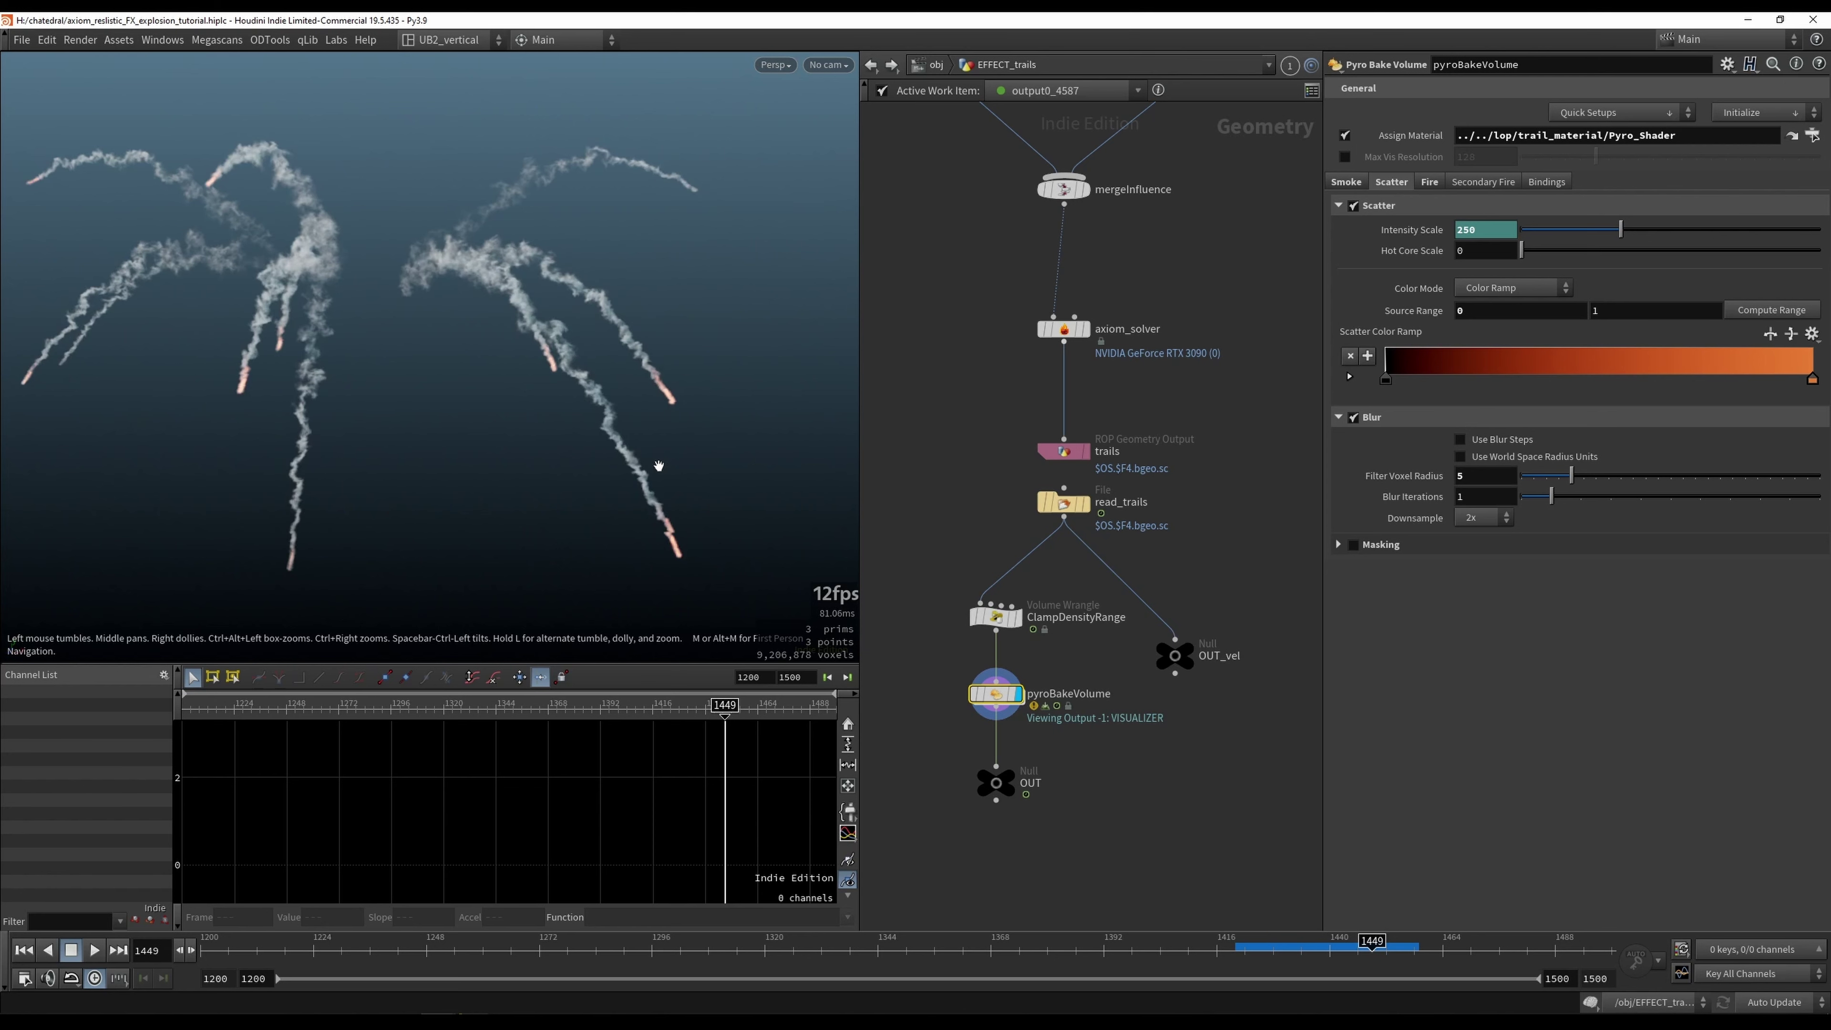
mouse_move(523, 353)
mouse_down()
mouse_move(495, 380)
mouse_move(522, 364)
mouse_up()
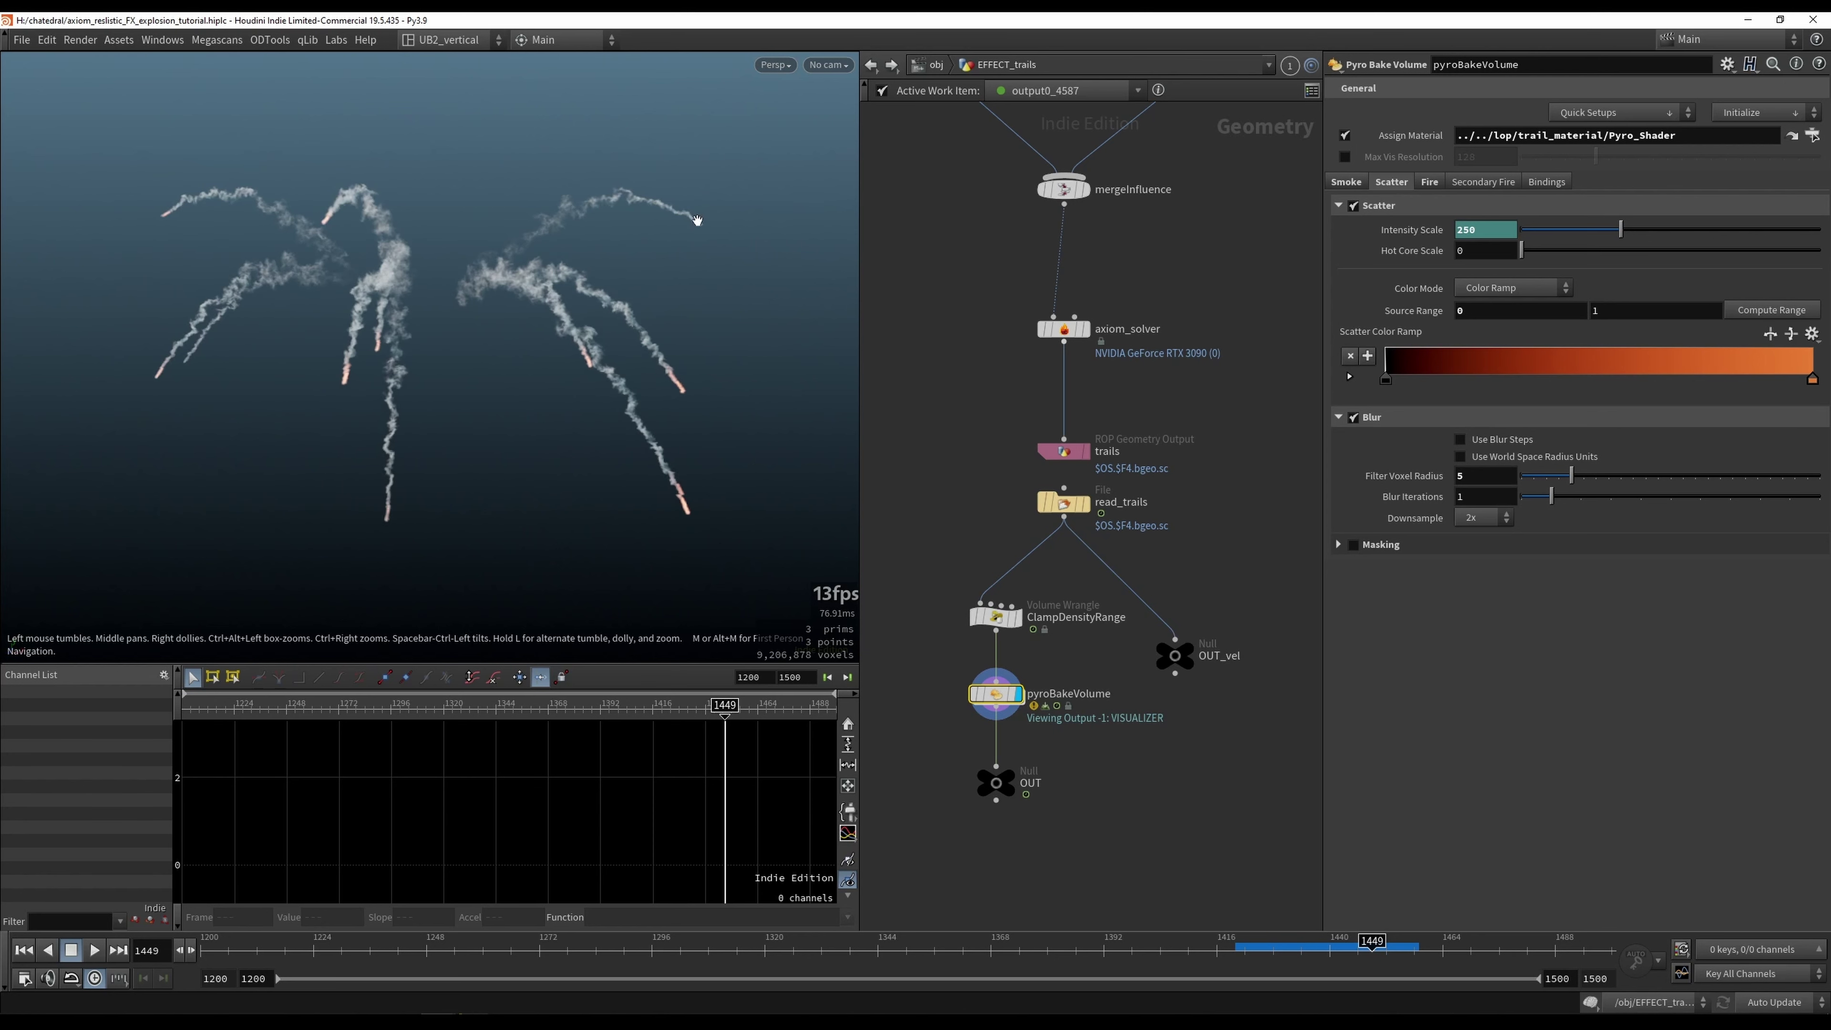